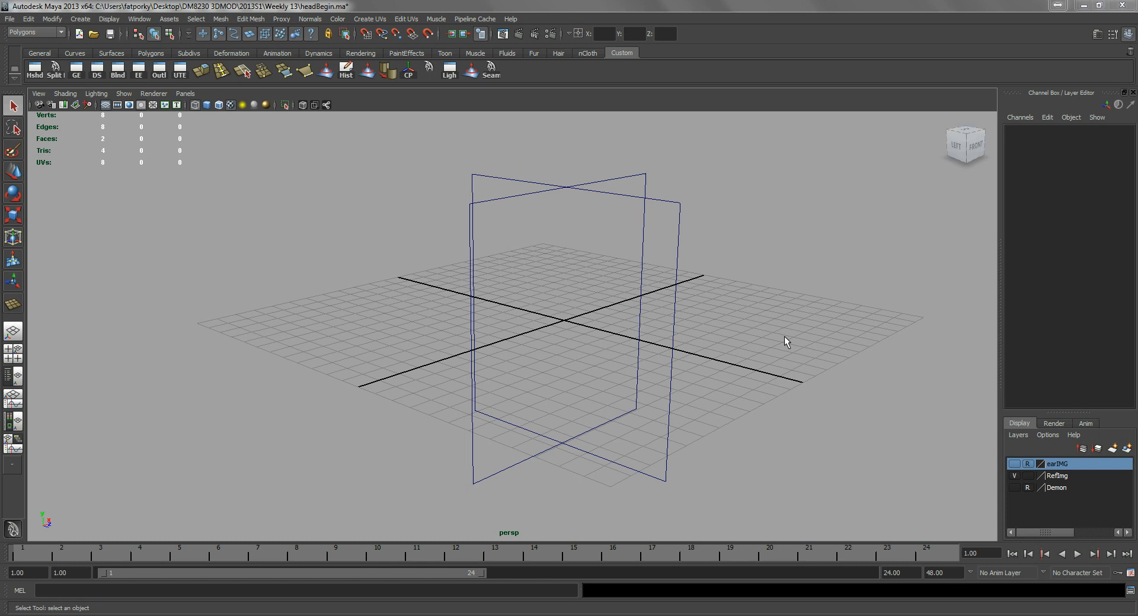
- Hide the RefImg layer, show the Demon layer, and inspect the horned demon head in shaded display from the front
left_click(1014, 475)
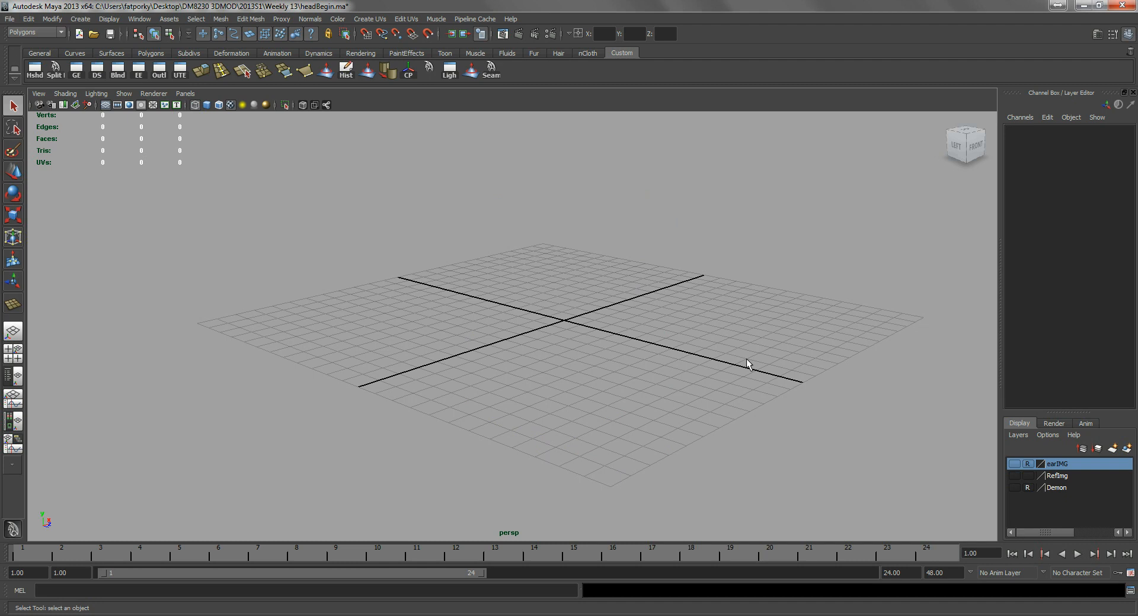
left_click(1016, 488)
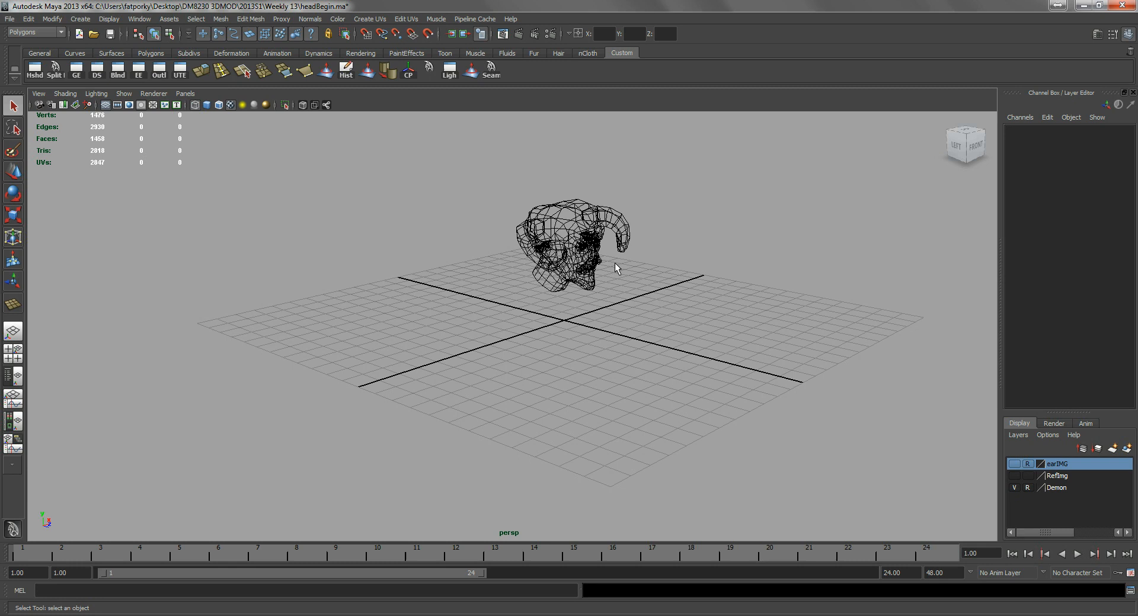
key("5")
left_click_drag(598, 263, 497, 257, "alt")
right_click_drag(498, 256, 599, 297, "alt")
middle_click_drag(599, 297, 560, 396, "alt")
left_click_drag(561, 396, 578, 356, "alt")
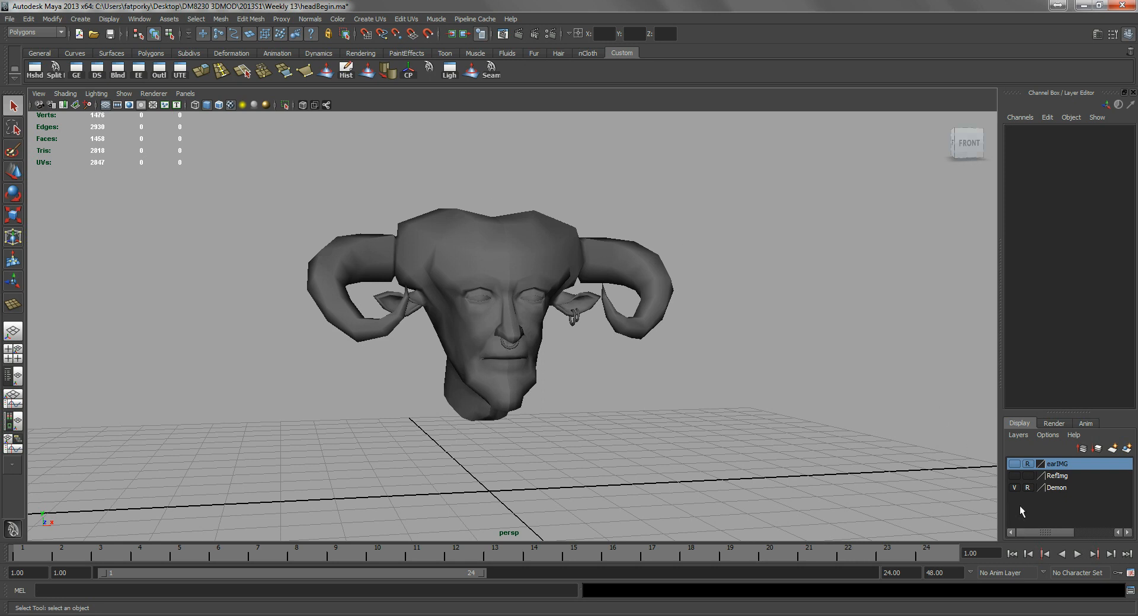
- Hide the Demon layer, show the RefImg layer, and examine how the front and side photo planes intersect
left_click(1014, 487)
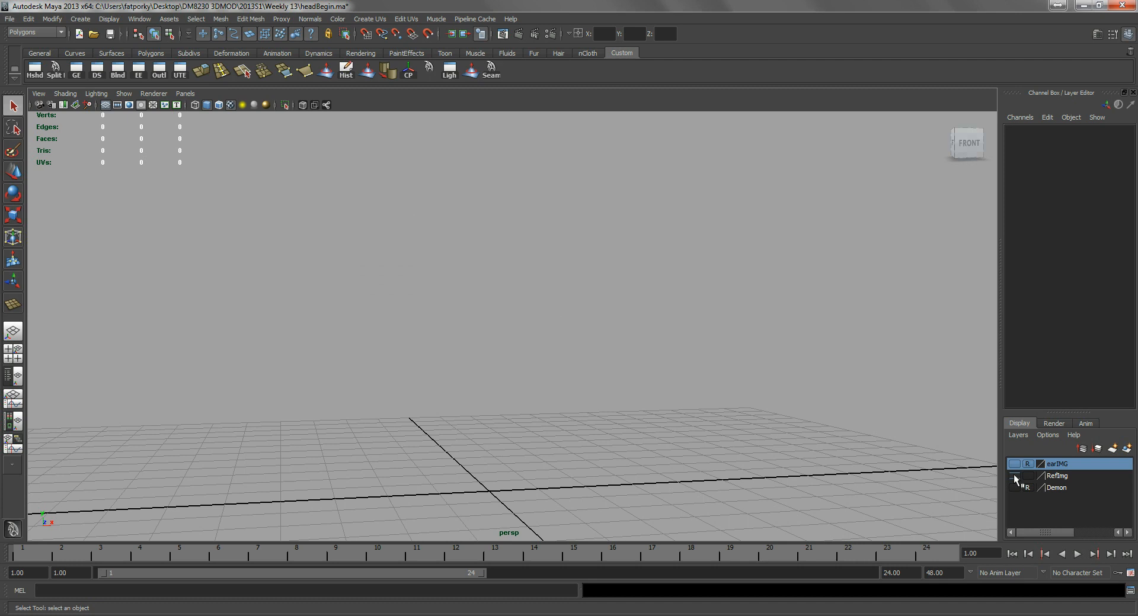
left_click(1014, 475)
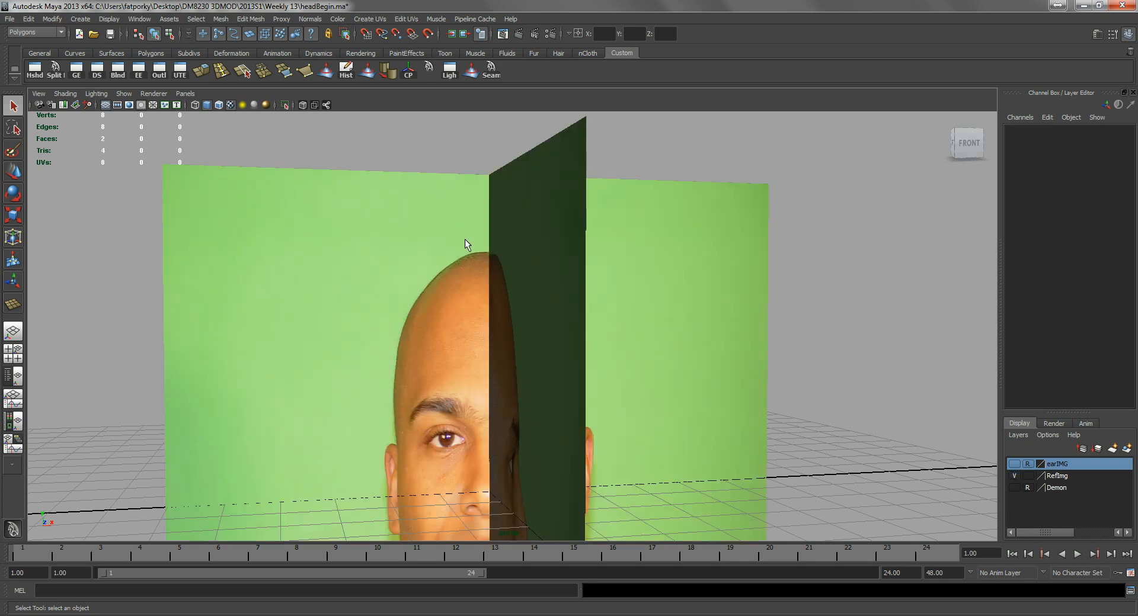
left_click_drag(414, 259, 585, 332, "alt")
middle_click_drag(585, 333, 515, 199, "alt")
left_click_drag(515, 198, 559, 235, "alt")
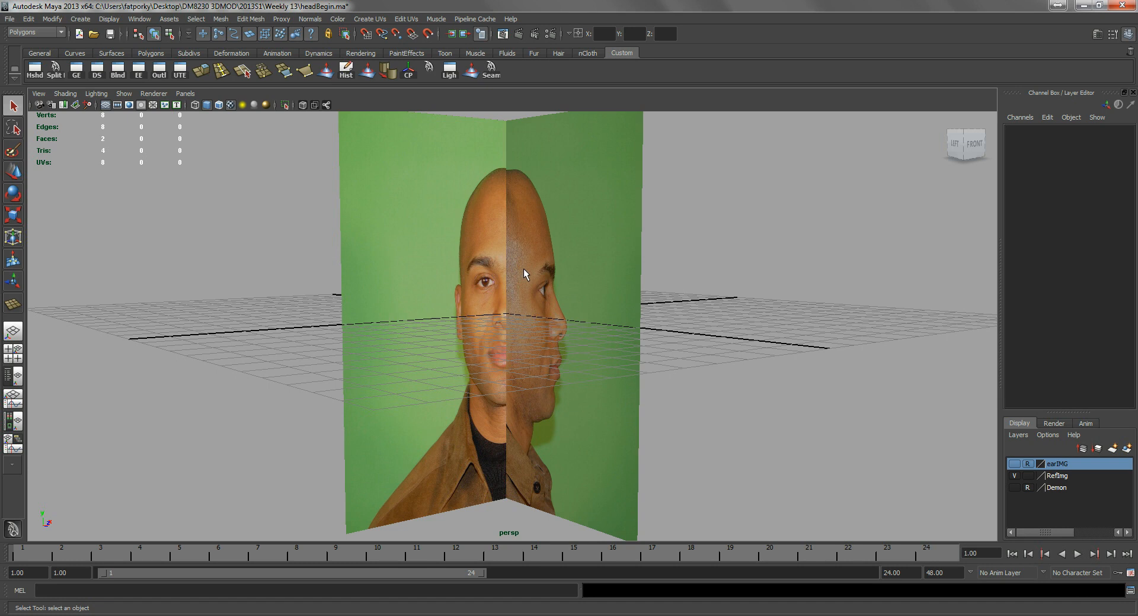
left_click_drag(523, 268, 498, 299, "alt")
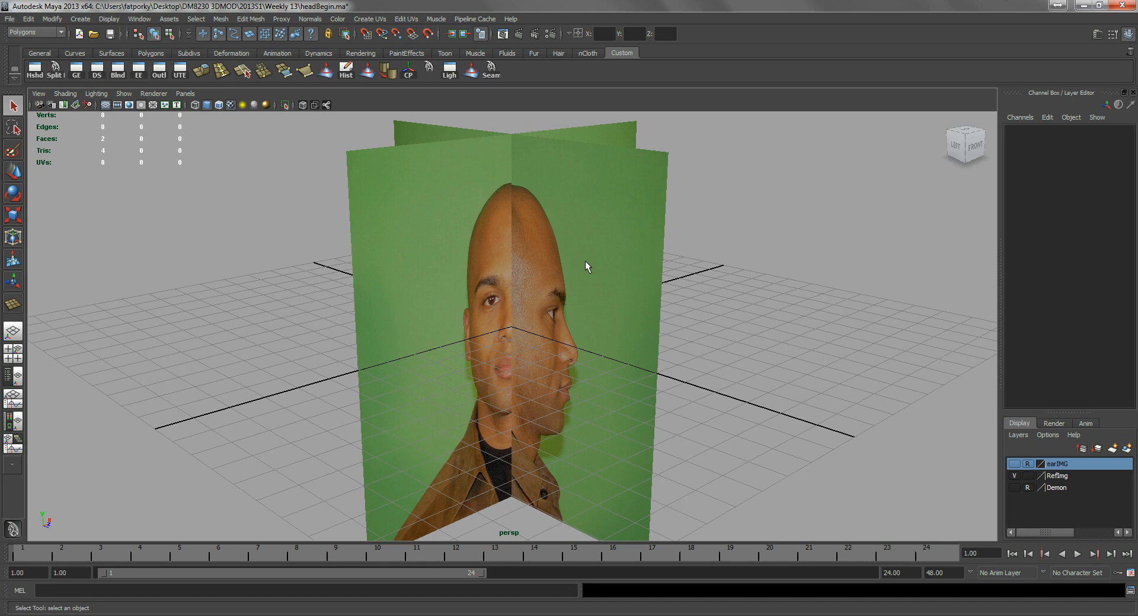
- Hide the grid and move the SideProfile image plane to about -2.234 in Z and 0.141 in Y
left_click(655, 234)
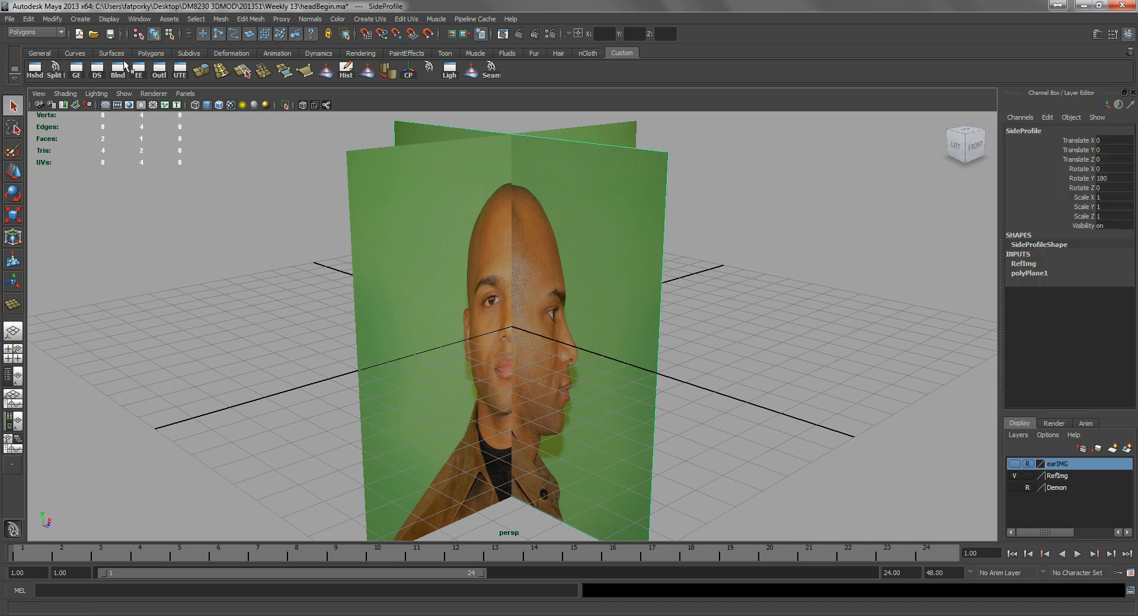
left_click(105, 104)
key("w")
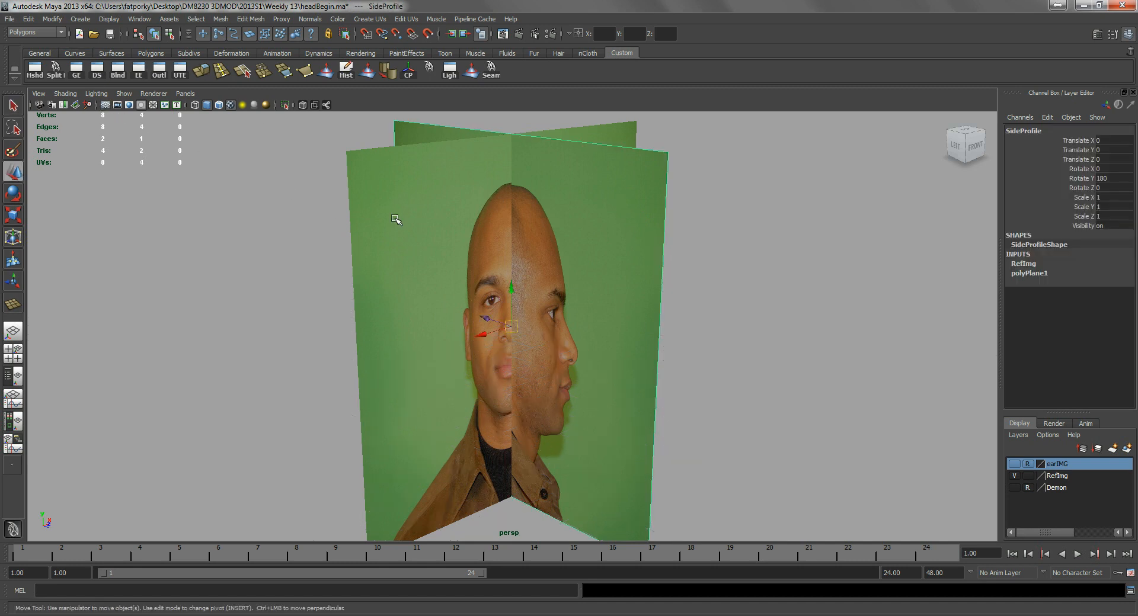
left_click_drag(474, 311, 444, 296, "alt")
left_click_drag(389, 272, 539, 300, "alt")
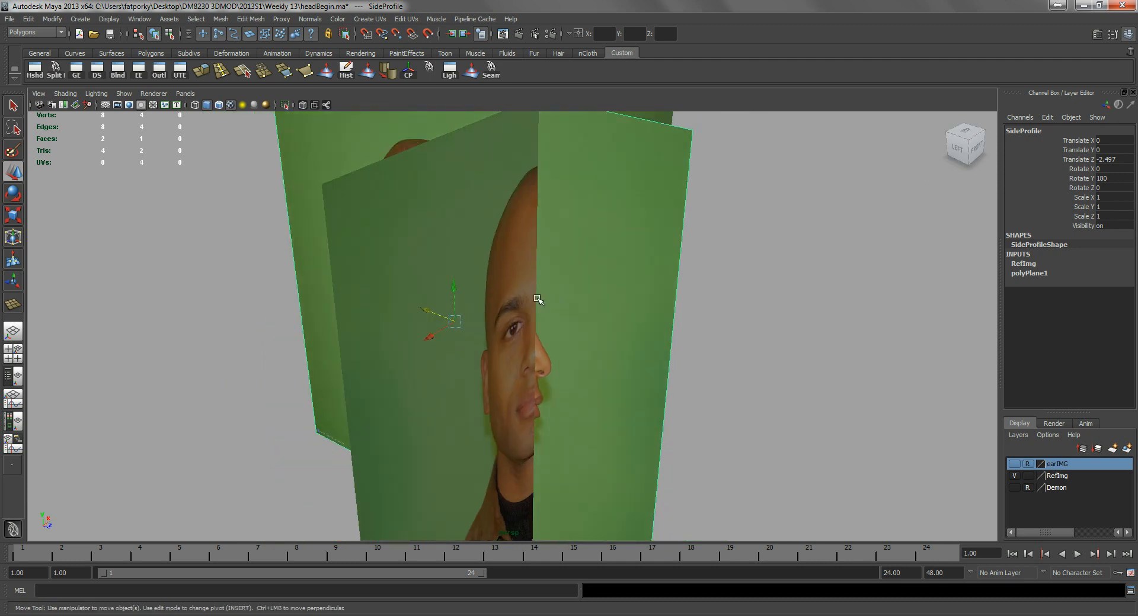
left_click_drag(427, 309, 533, 375)
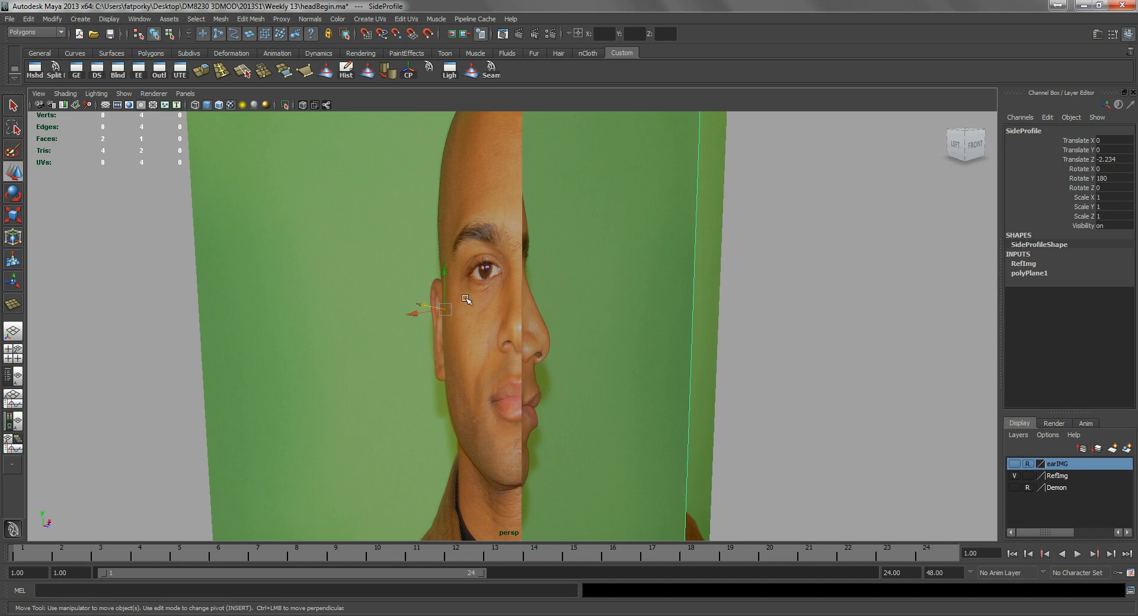
left_click(447, 273)
left_click_drag(447, 274, 447, 267)
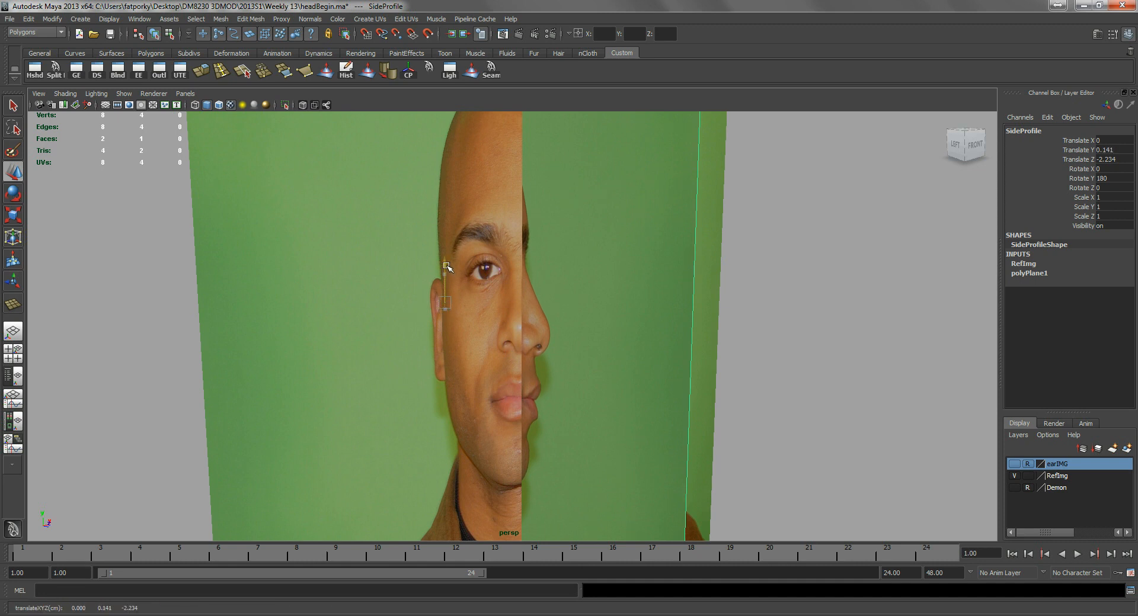
- Slide the SideProfile plane along Z to about 0.012, checking its alignment with the front photo
left_click_drag(522, 293, 512, 323, "alt")
left_click_drag(436, 308, 462, 276)
left_click_drag(460, 320, 525, 335)
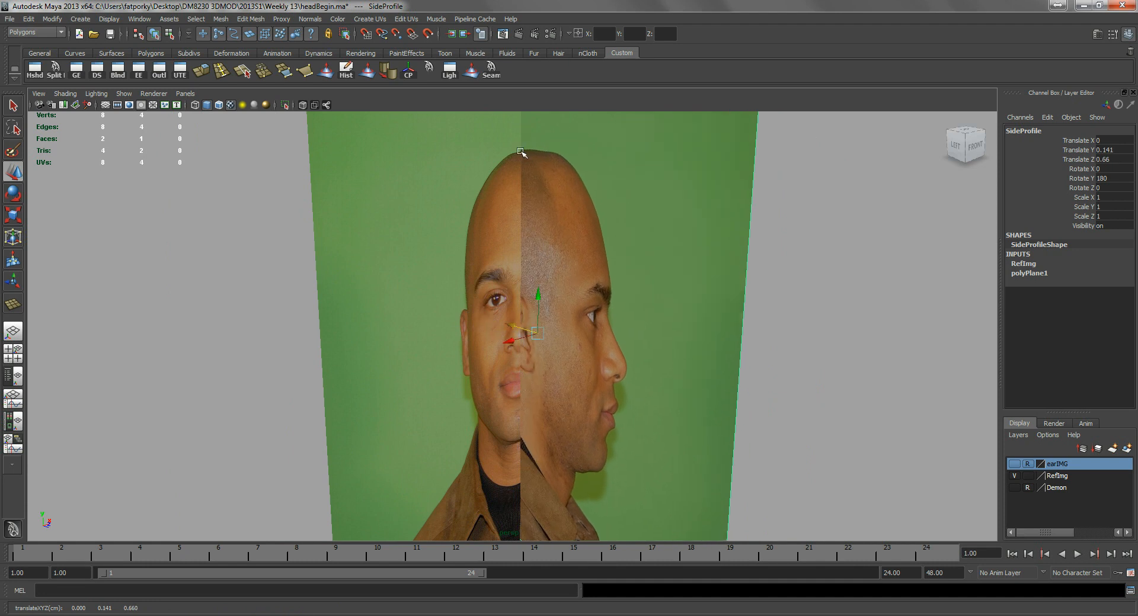
left_click_drag(525, 235, 517, 321, "alt")
left_click_drag(536, 278, 509, 254, "alt")
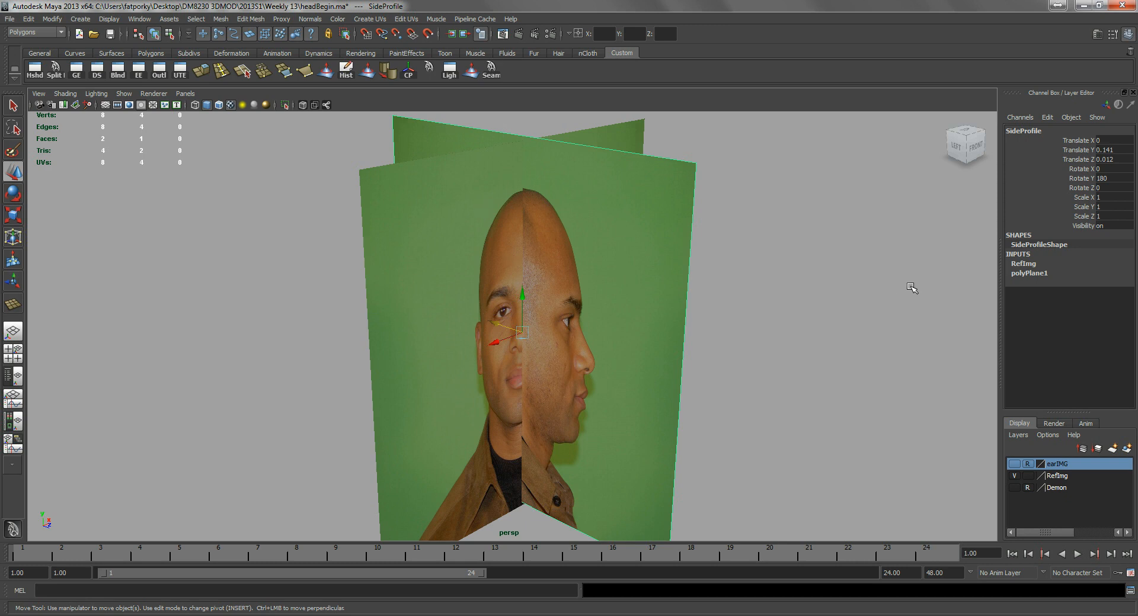
- Set the RefImg layer to reference mode, hide it, and show the grid again
left_click(1014, 475)
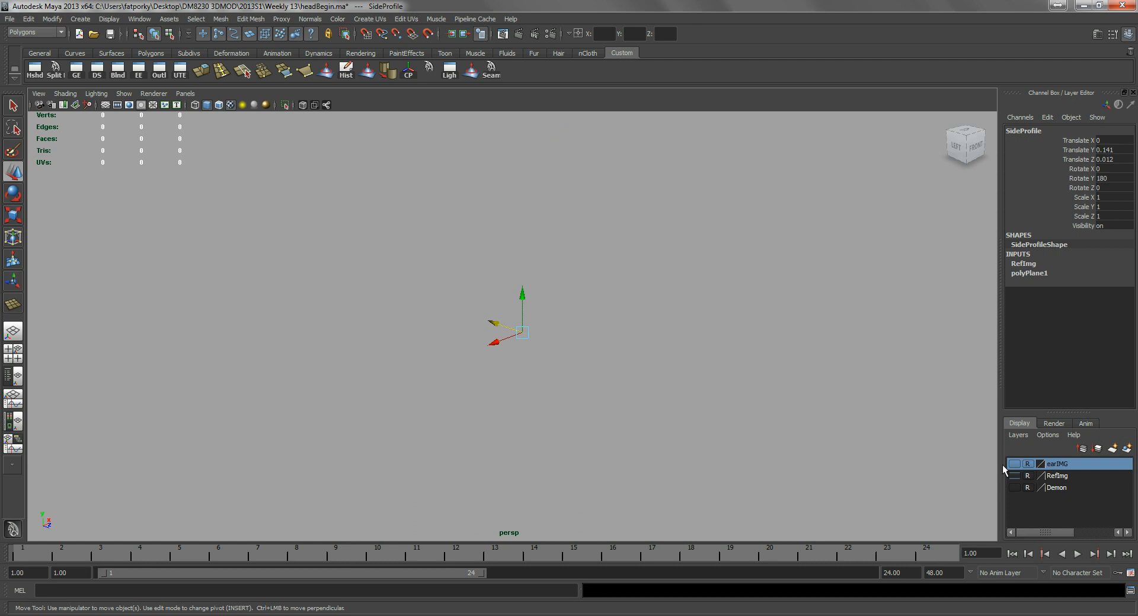
left_click(105, 106)
key("q")
left_click_drag(331, 233, 525, 308, "alt")
mouse_move(525, 308)
right_mouse_down("alt")
mouse_move(507, 294)
mouse_move(525, 297)
right_mouse_up("alt")
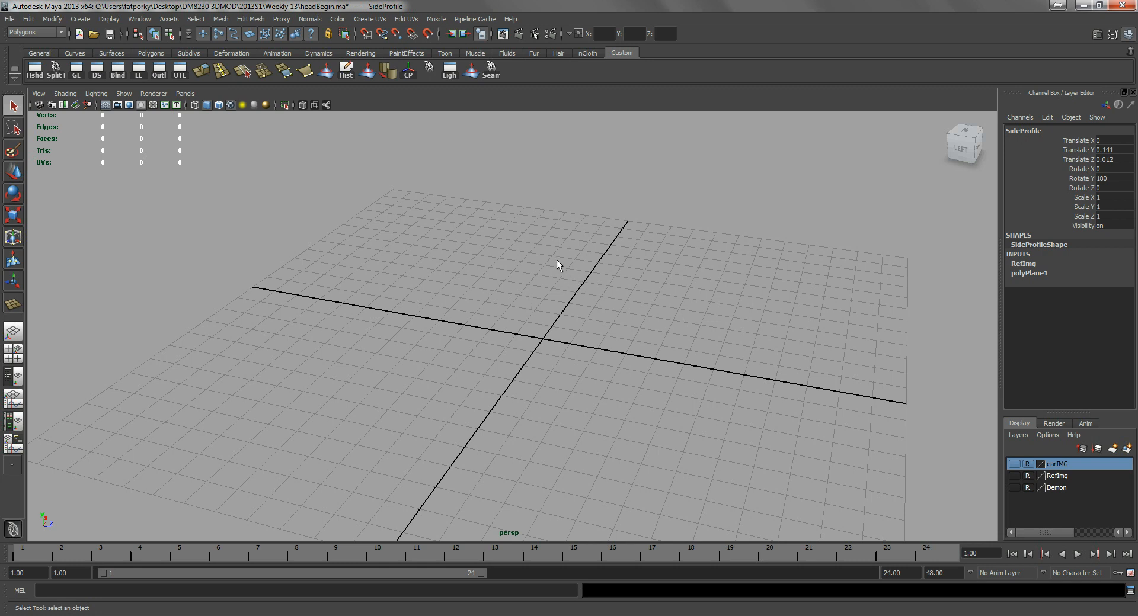
- Draw a polygon cube near the grid center, about 7 wide, 3.629 high and 5 deep
left_click_drag(591, 327, 554, 325, "alt")
middle_click_drag(548, 318, 561, 324, "alt")
left_click_drag(561, 325, 551, 325, "alt")
key("space")
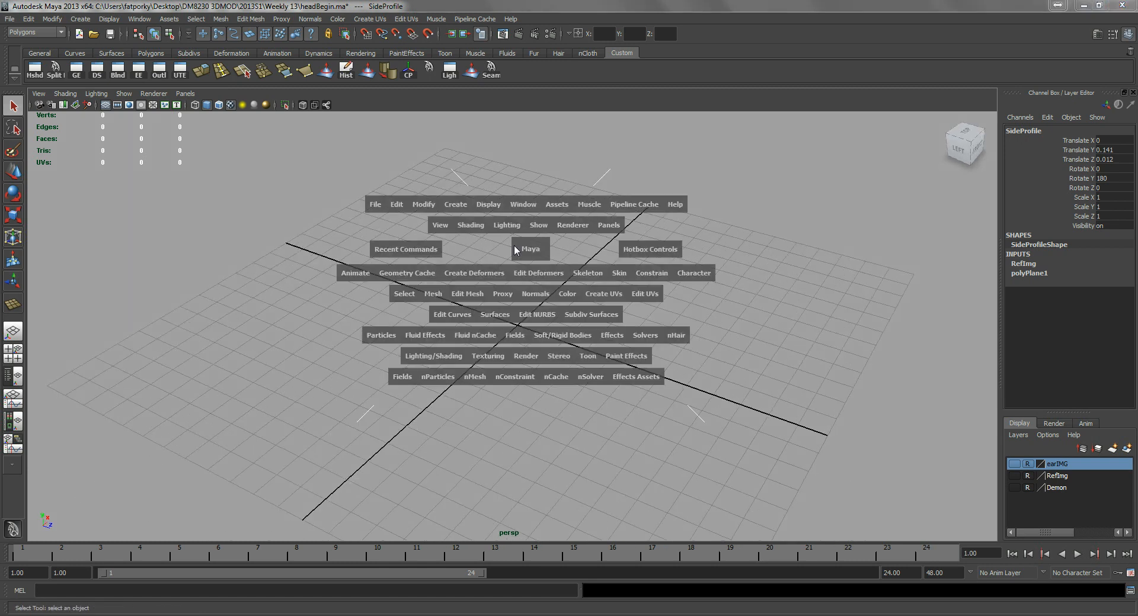
left_click(455, 203)
mouse_move(474, 237)
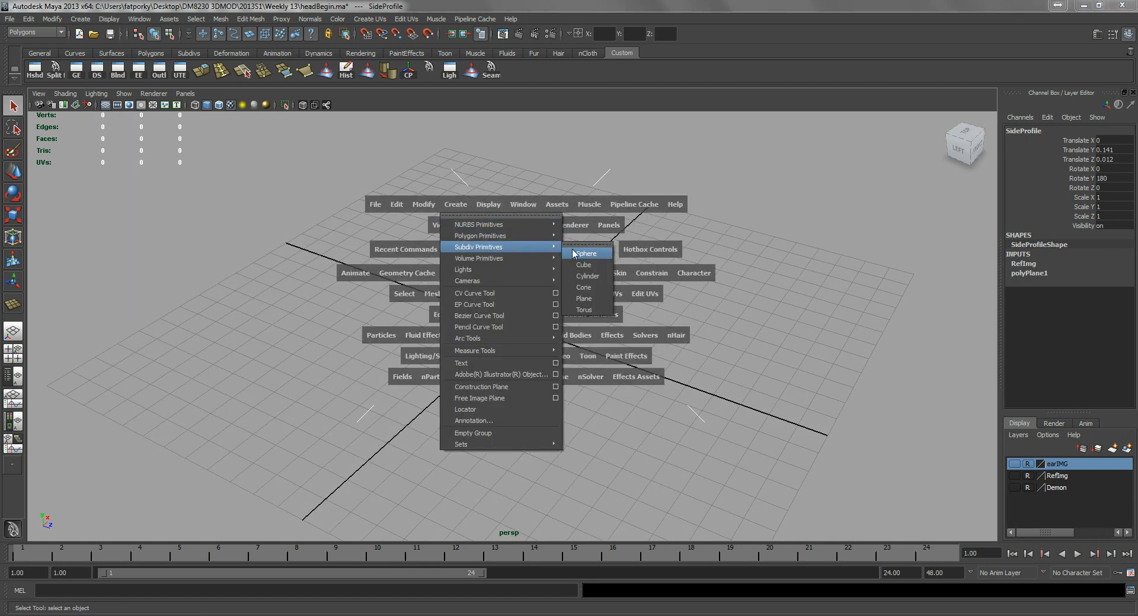
left_click(597, 253)
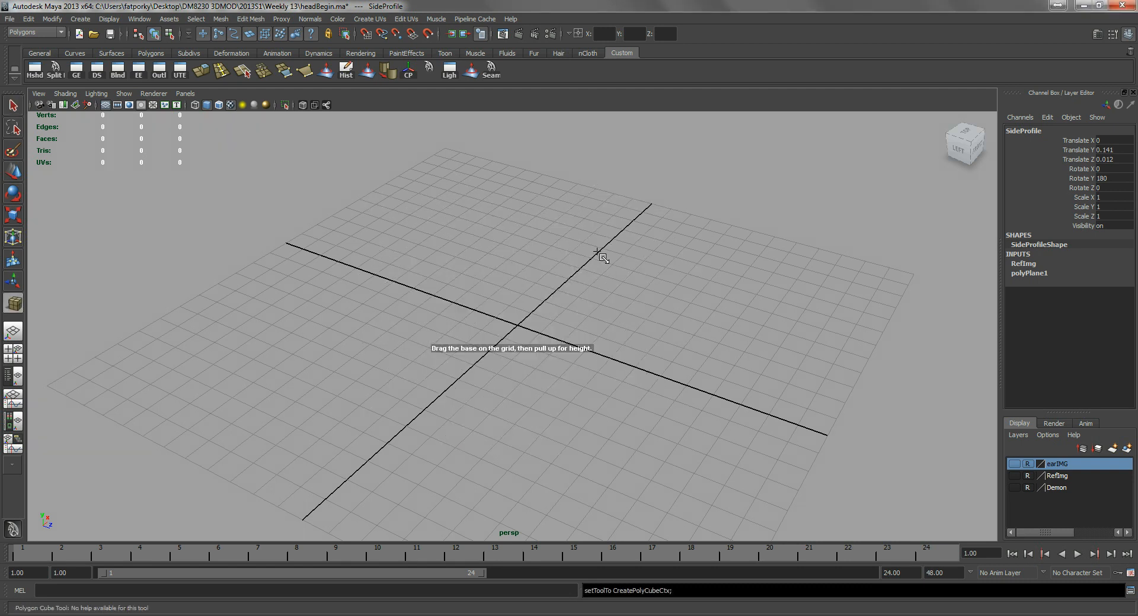
left_click_drag(505, 268, 557, 412, "alt")
left_click_drag(557, 412, 554, 225)
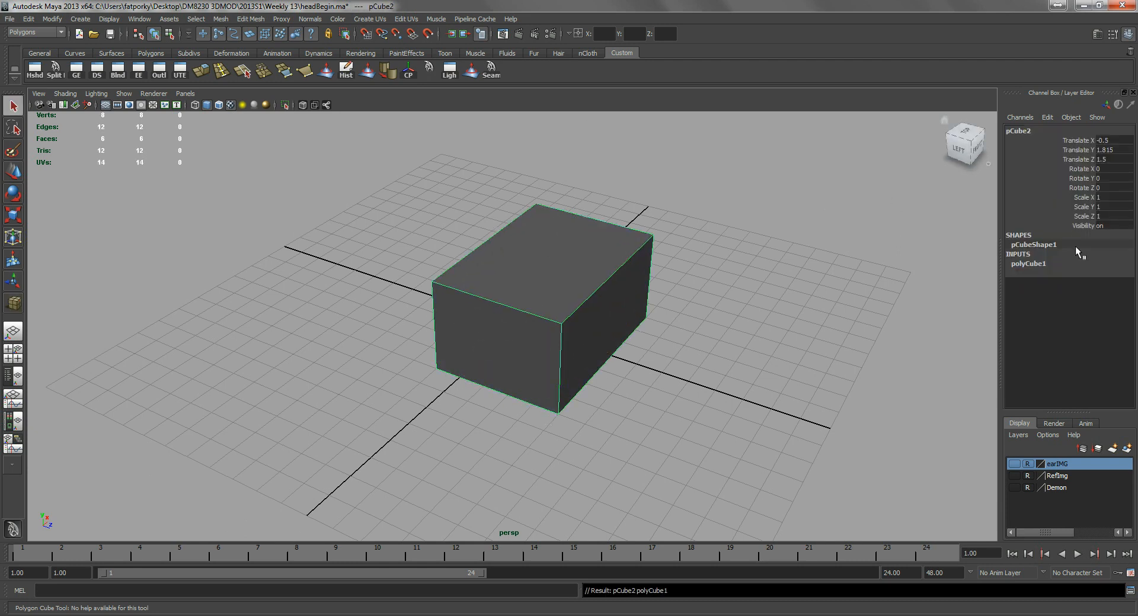
- Set the cube's width, height and depth to 5 and its X, Y and Z translation to 0
left_click(1029, 263)
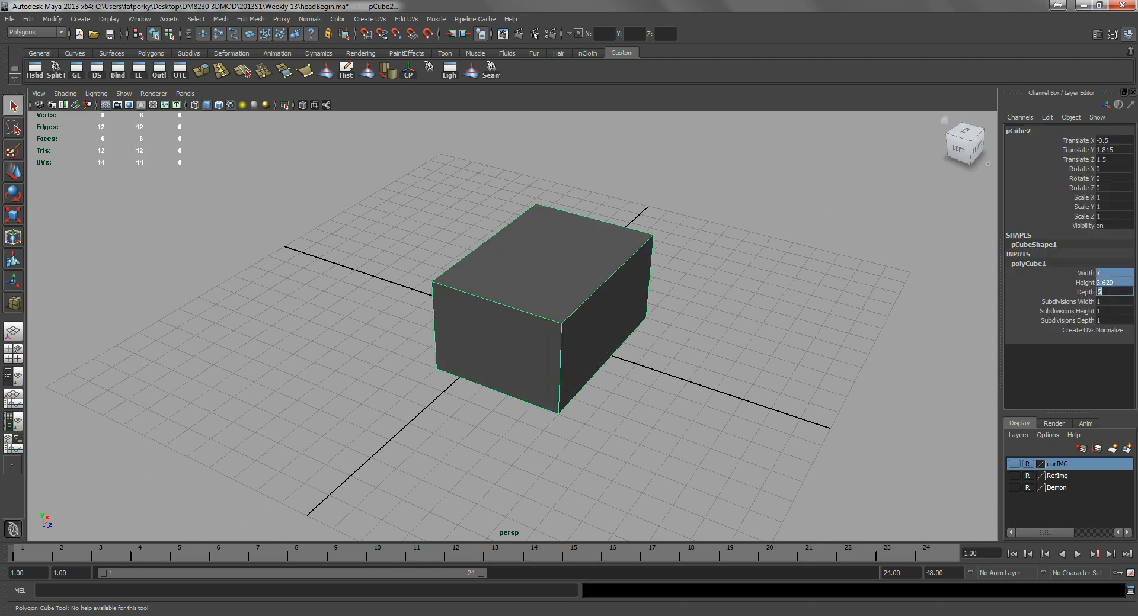
key("Return")
left_click_drag(1110, 142, 1117, 168)
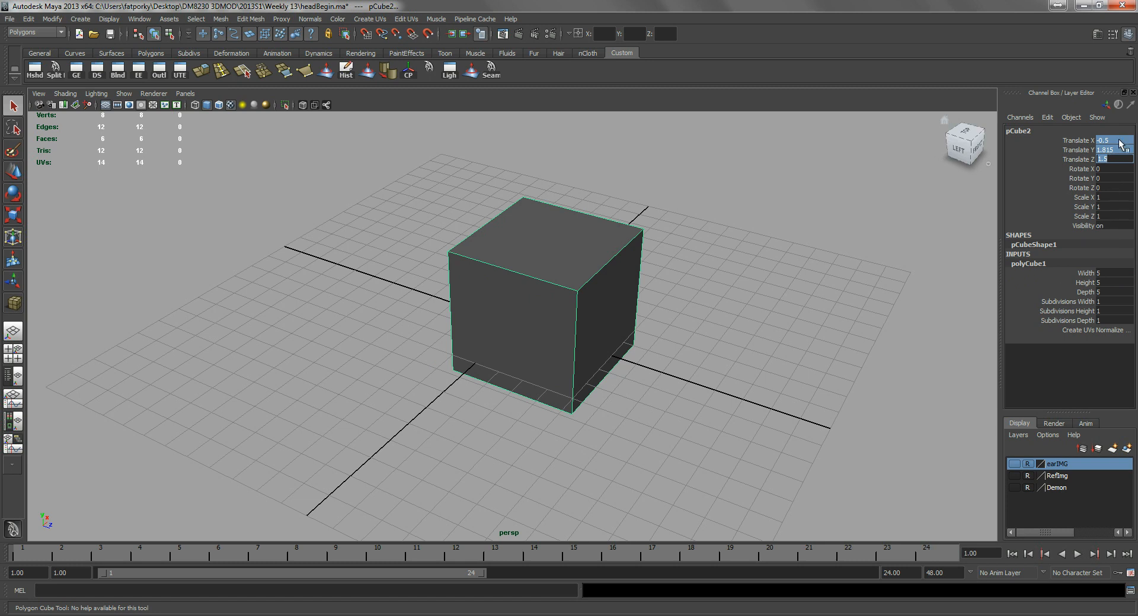
type("0")
key("Return")
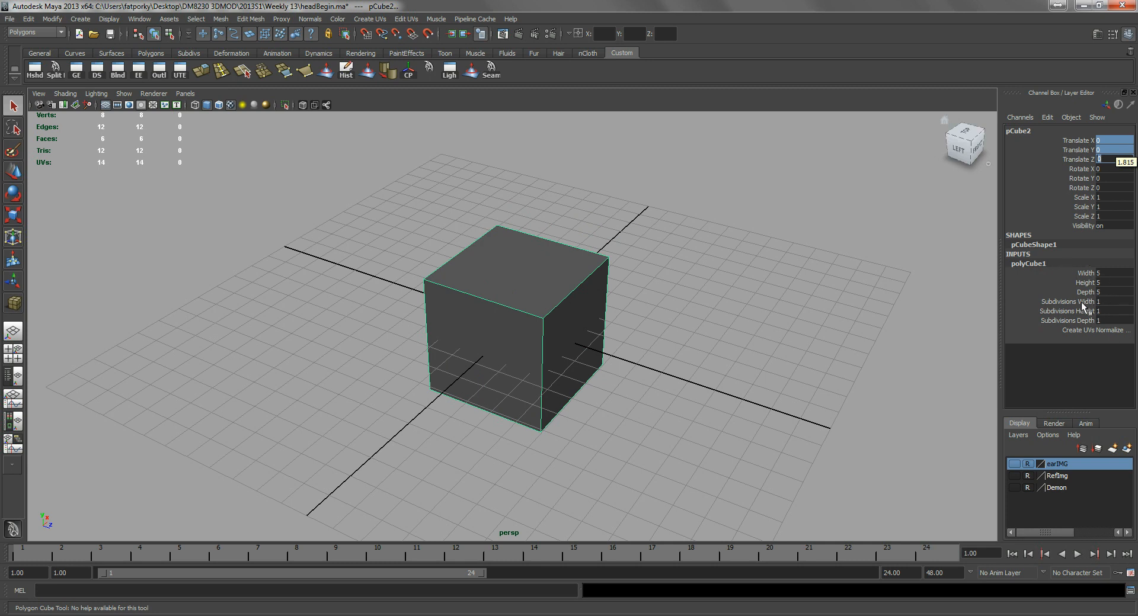
- Set the cube's width, height and depth subdivisions to 2
left_click_drag(1081, 302, 1084, 320)
middle_click_drag(579, 269, 583, 266)
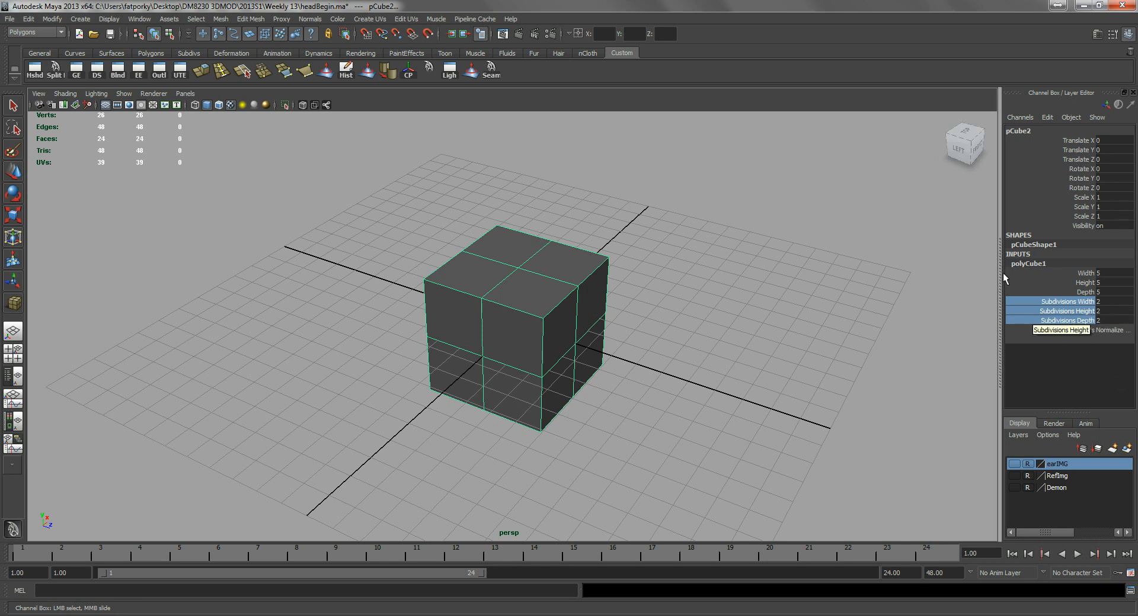
left_click_drag(495, 318, 475, 297, "alt")
right_click_drag(474, 297, 520, 296, "alt")
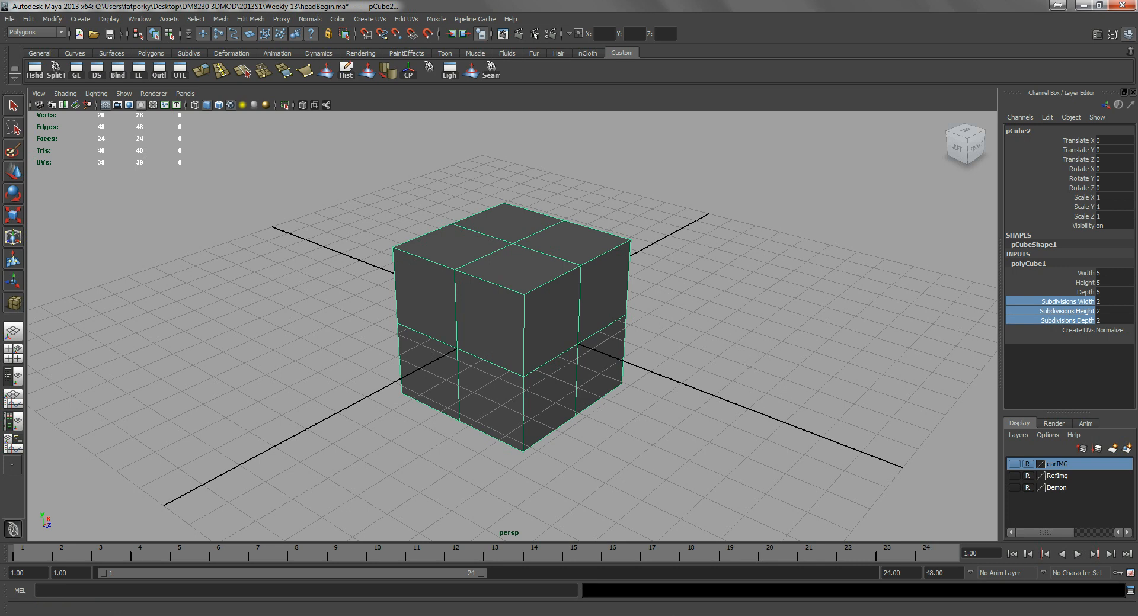
- Switch to Photoshop and add a new layer above the Skull.jpg background, with the Brush tool active
key("alt+Tab")
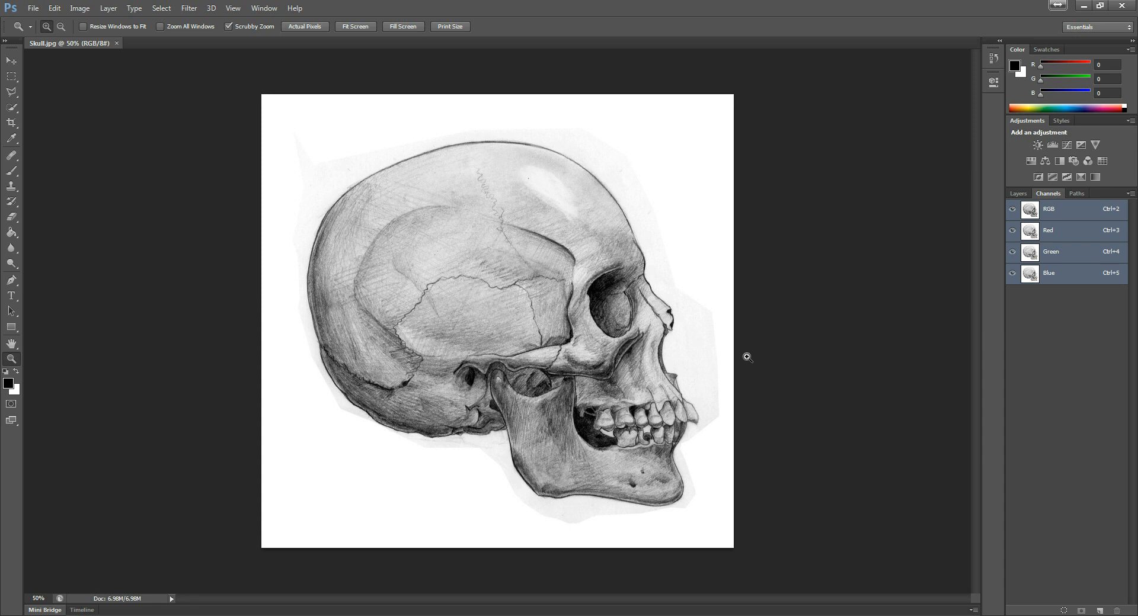
left_click(1012, 195)
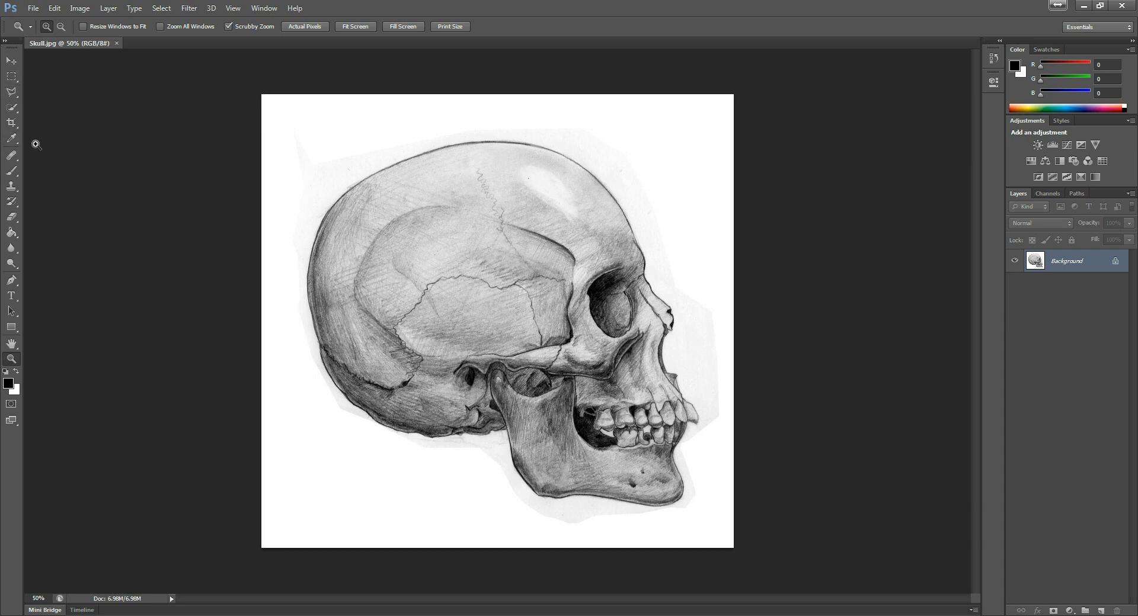
key("b")
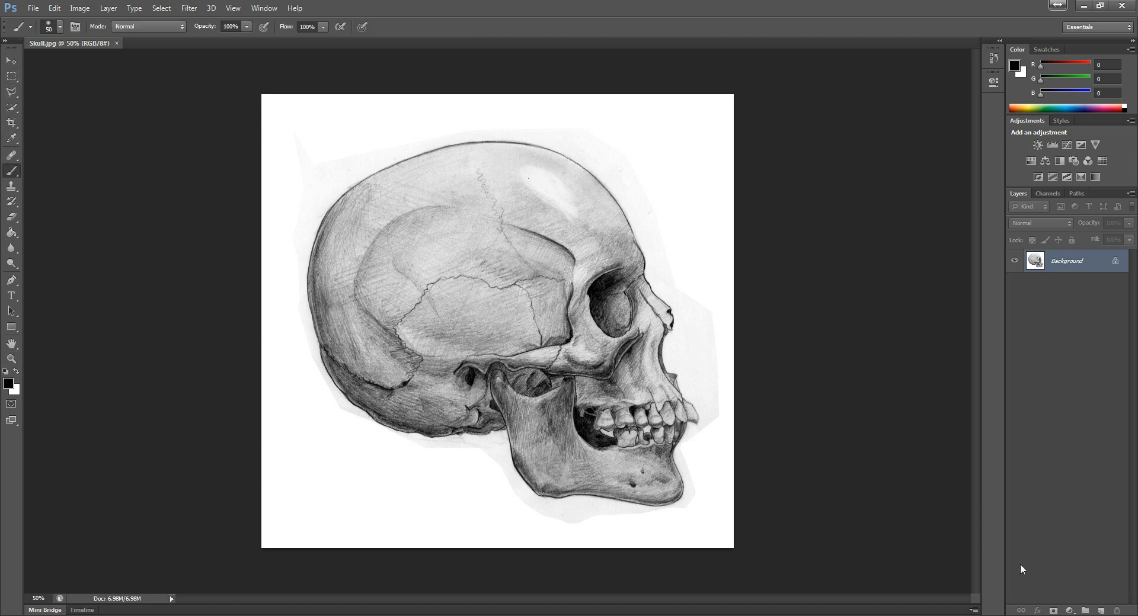
left_click(1101, 611)
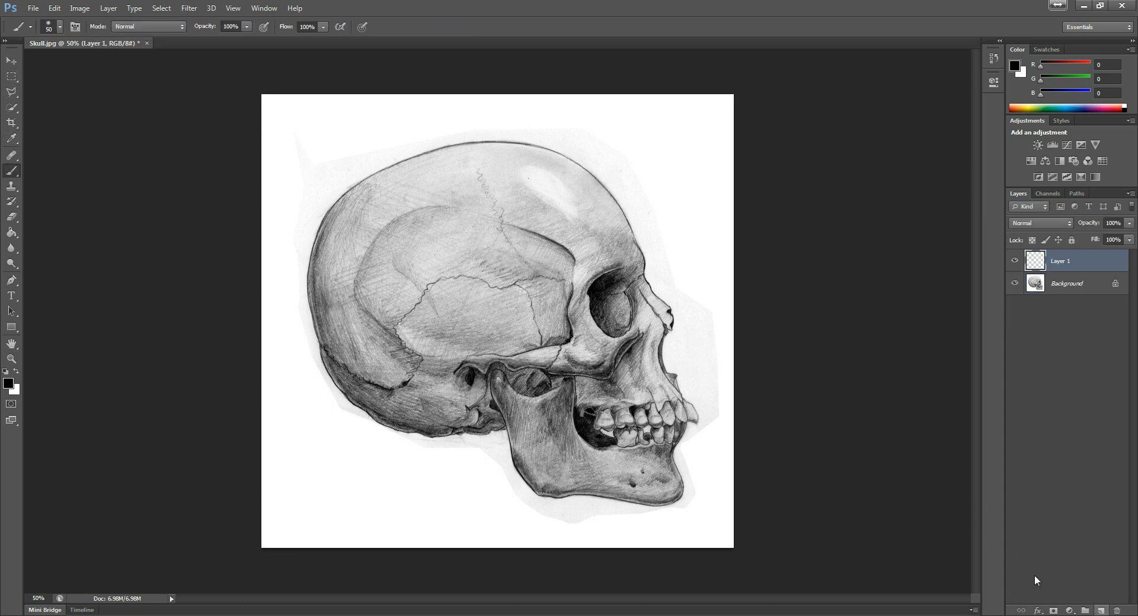
- Set the foreground color to pure red (ff0000)
left_click(8, 384)
left_click(492, 241)
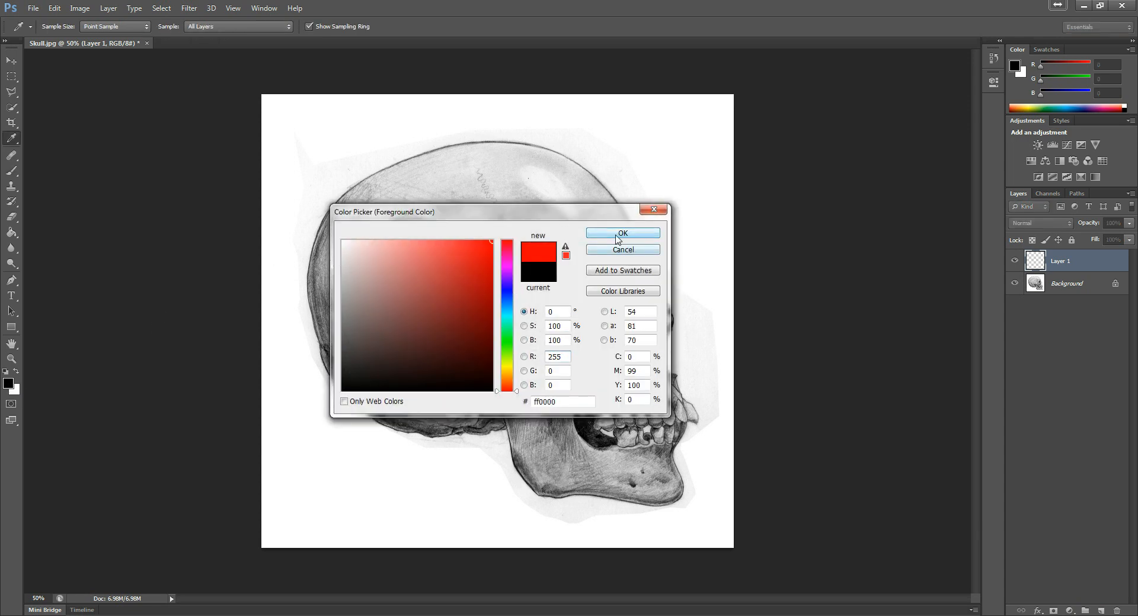
left_click(595, 233)
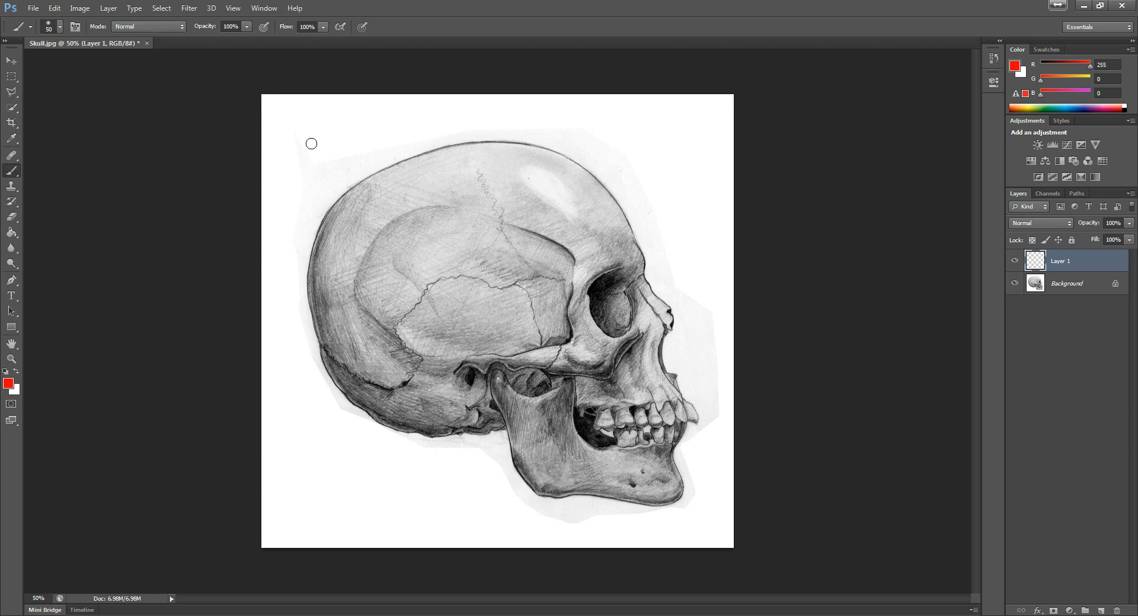
- Paint straight red guide lines forming two adjacent boxes around the skull, divided by a vertical line just in front of the ear opening
mouse_move(311, 143)
left_mouse_down()
mouse_move(301, 312)
mouse_move(320, 449)
left_mouse_up()
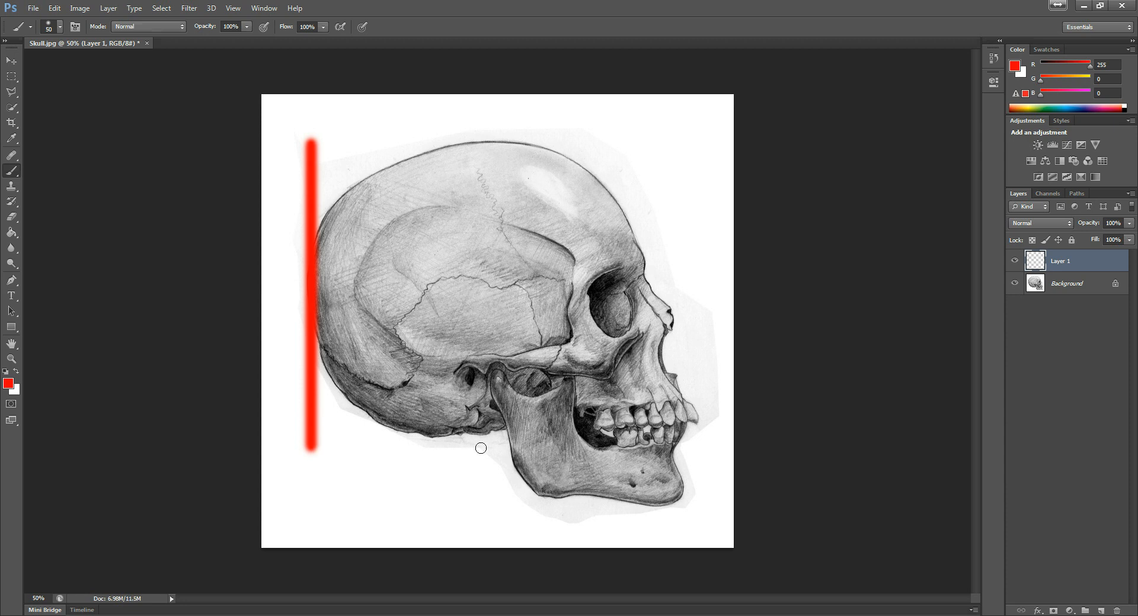
mouse_move(309, 446)
left_mouse_down()
mouse_move(504, 445)
mouse_move(517, 124)
mouse_move(302, 137)
left_mouse_up()
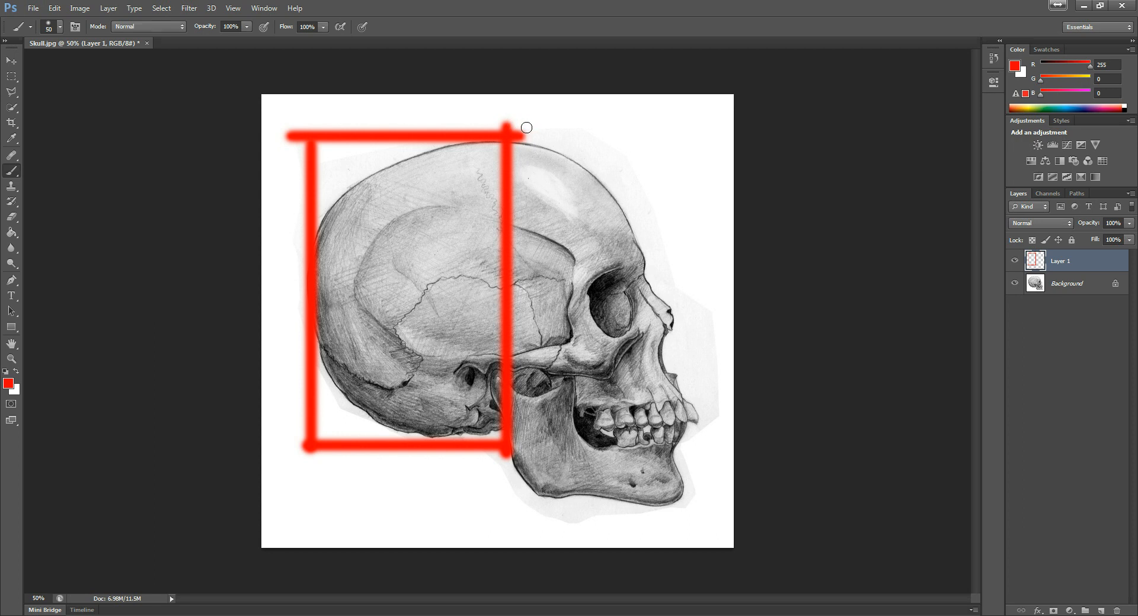
left_click_drag(519, 135, 285, 136)
left_click_drag(579, 145, 696, 163, "shift")
left_click_drag(510, 443, 705, 443, "shift")
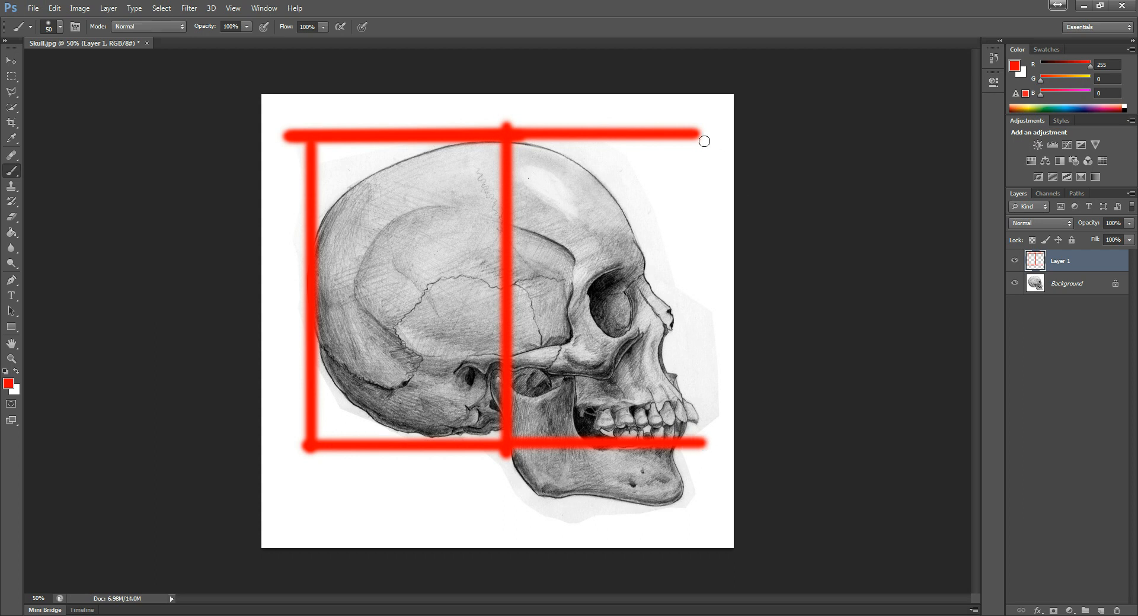
left_click_drag(699, 136, 689, 454, "shift")
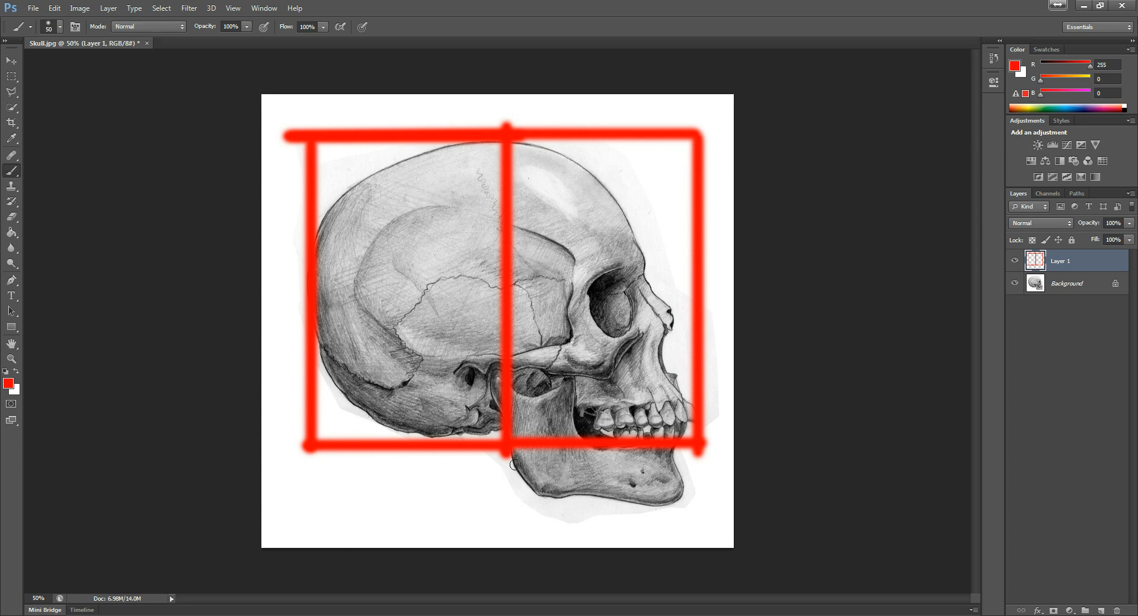
- Paint a smaller red box around the lower jaw, directly beneath the front guide box
mouse_move(504, 454)
left_mouse_down()
mouse_move(504, 501)
mouse_move(701, 523)
left_mouse_up()
left_click(508, 503)
left_click_drag(699, 448, 700, 514)
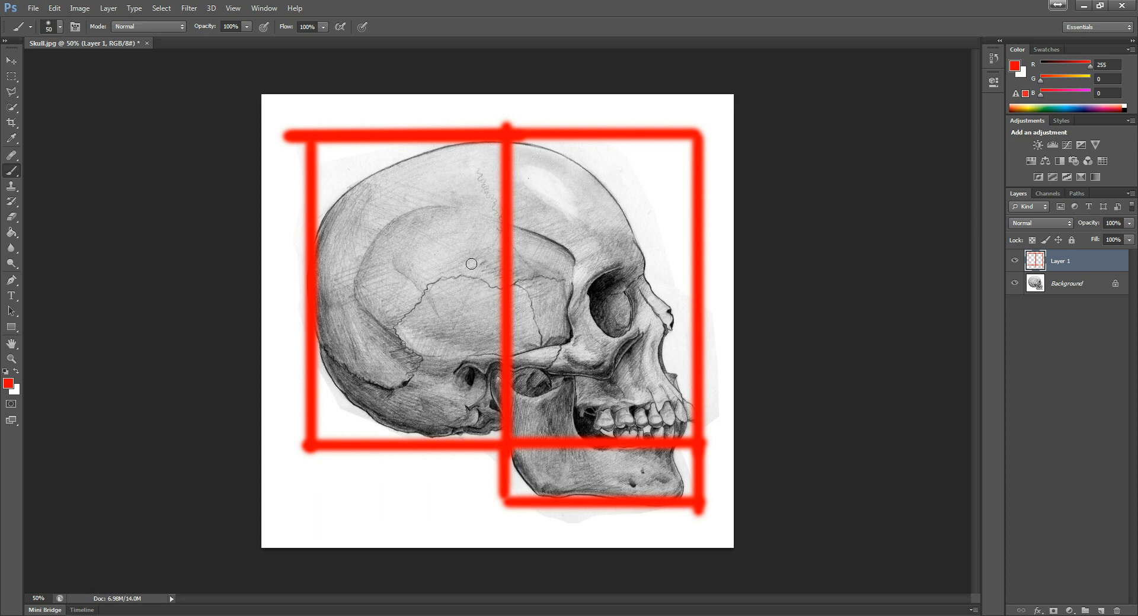
- Switch to Maya and, in the side view, raise the cube to about 5.27 on Translate Y
mouse_move(681, 614)
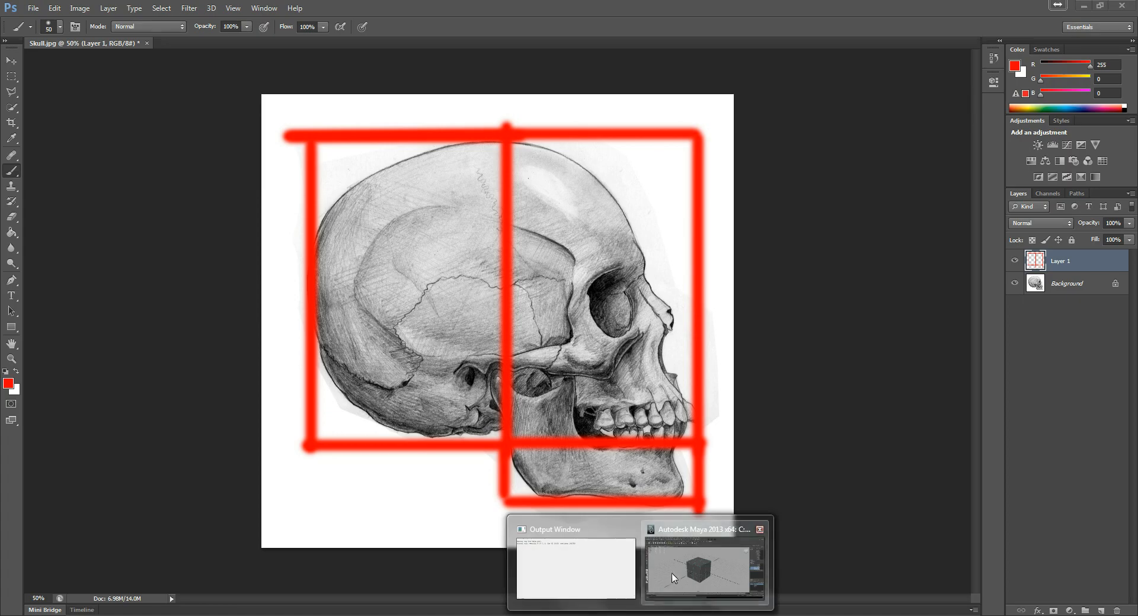
left_click(706, 563)
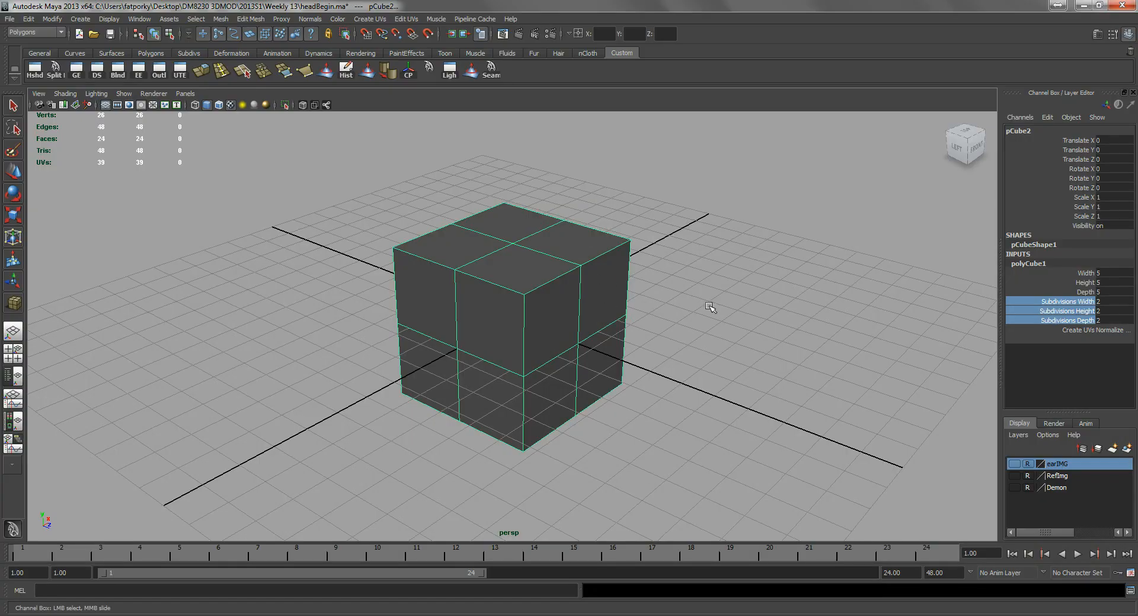
left_click(592, 321)
left_click_drag(615, 325, 584, 297, "alt")
key("space")
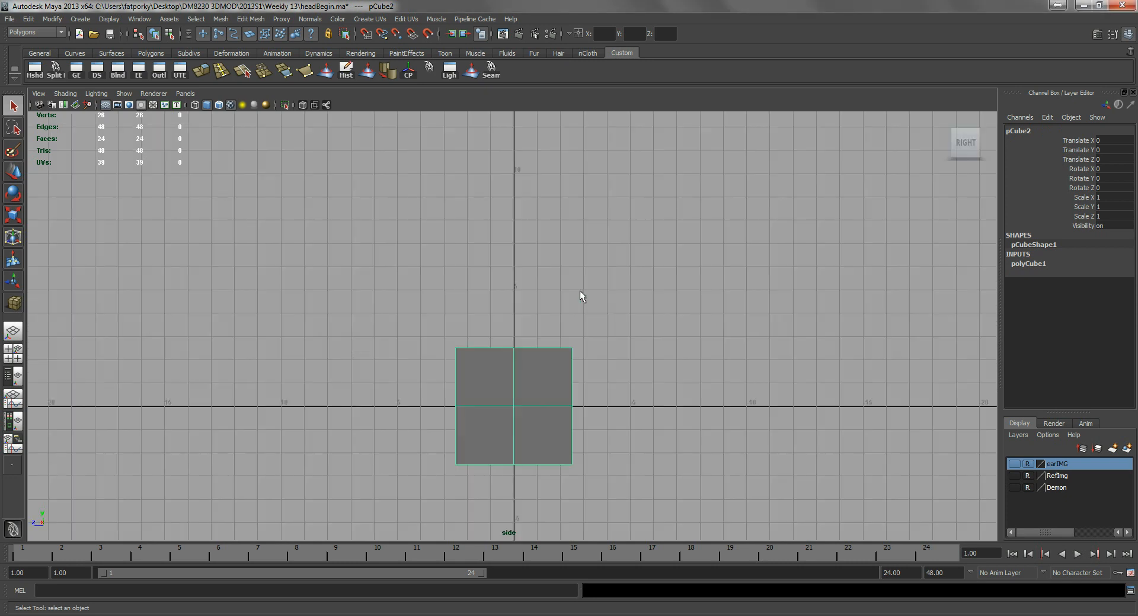
key("w")
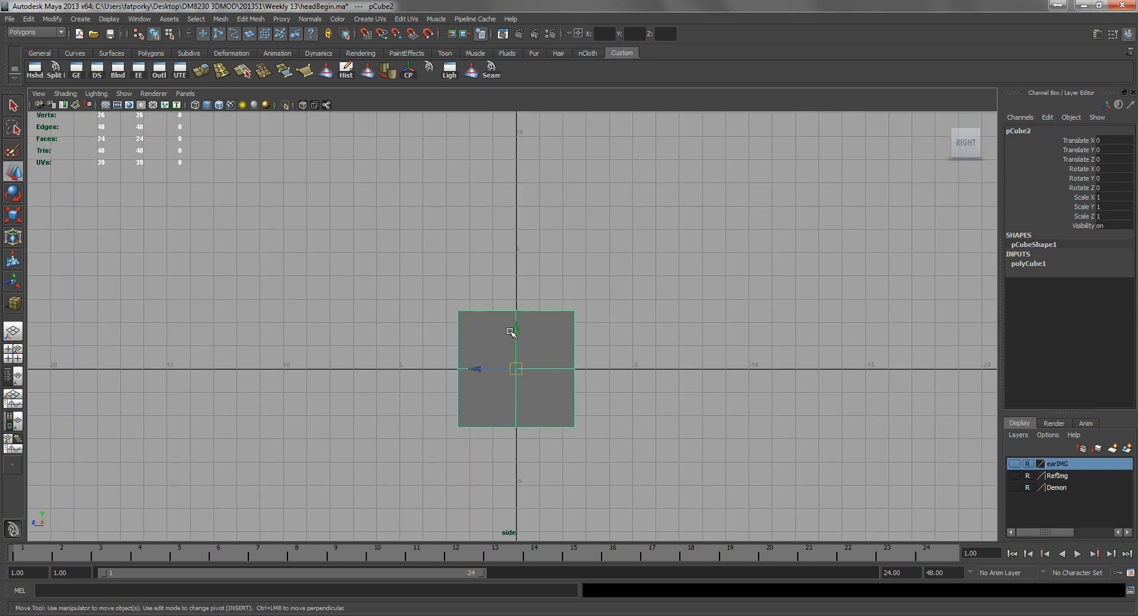
left_click_drag(509, 335, 509, 212)
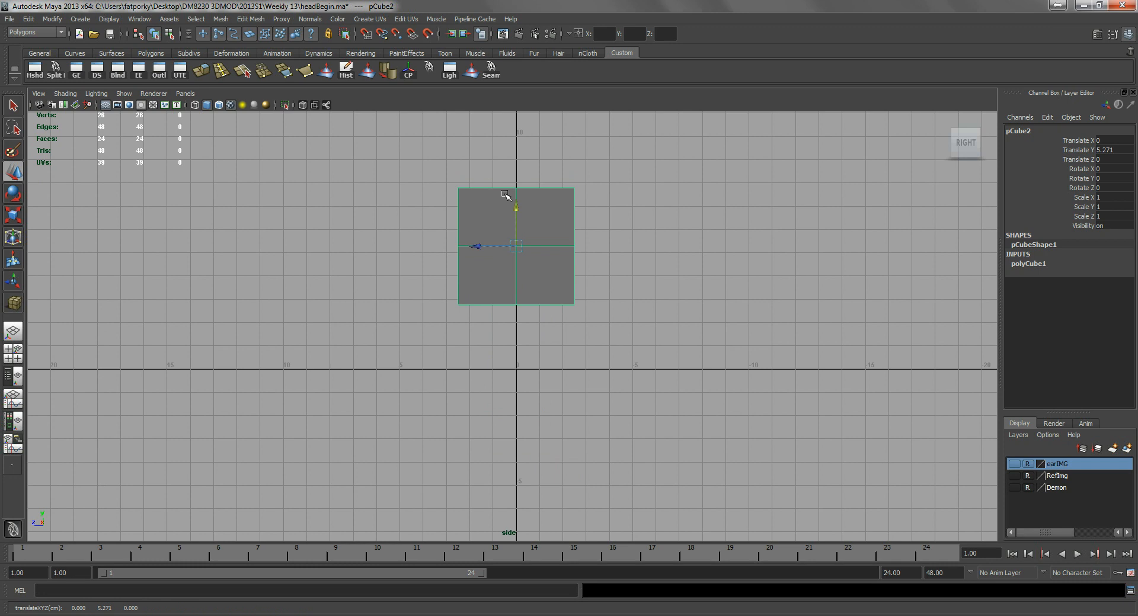
- Select the faces of the cube's lower rear quarter in the side view and delete them
middle_click_drag(516, 243, 514, 260, "alt")
right_click_drag(451, 271, 558, 295, "alt")
key("q")
right_click_drag(538, 258, 546, 287)
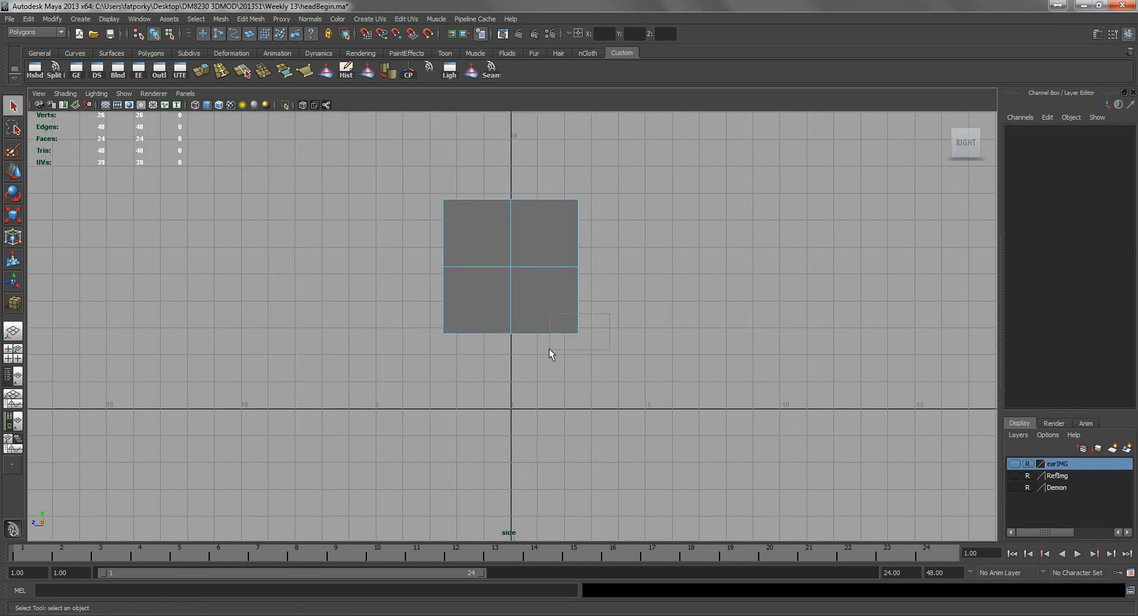
left_click_drag(548, 349, 550, 348)
key("Delete")
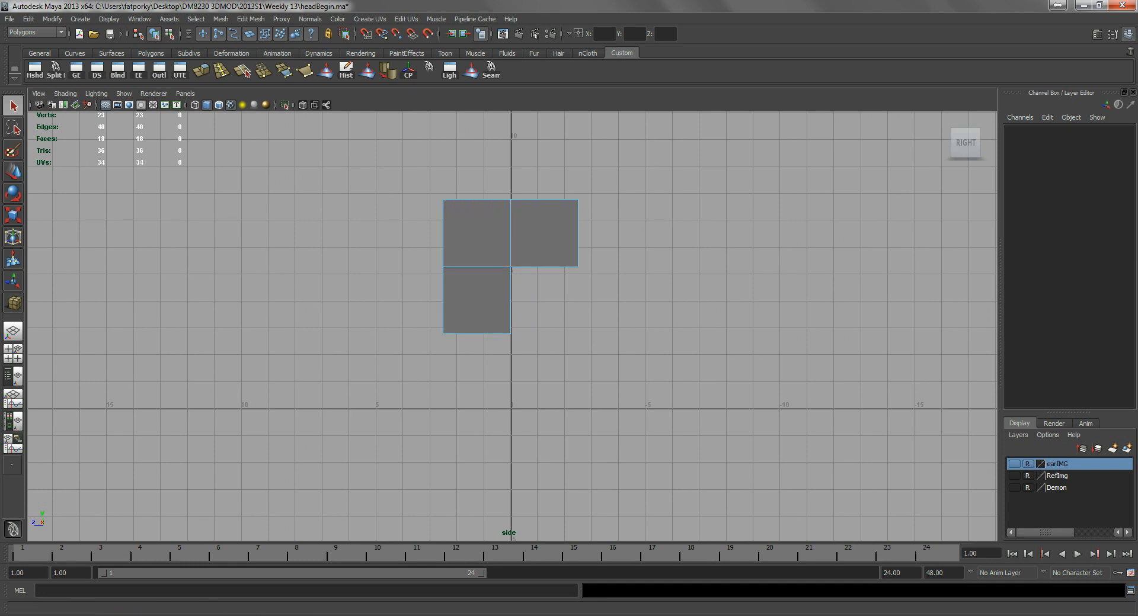
- Switch to Photoshop to check the skull's guide boxes against the block, and return to Maya
key("alt+Tab")
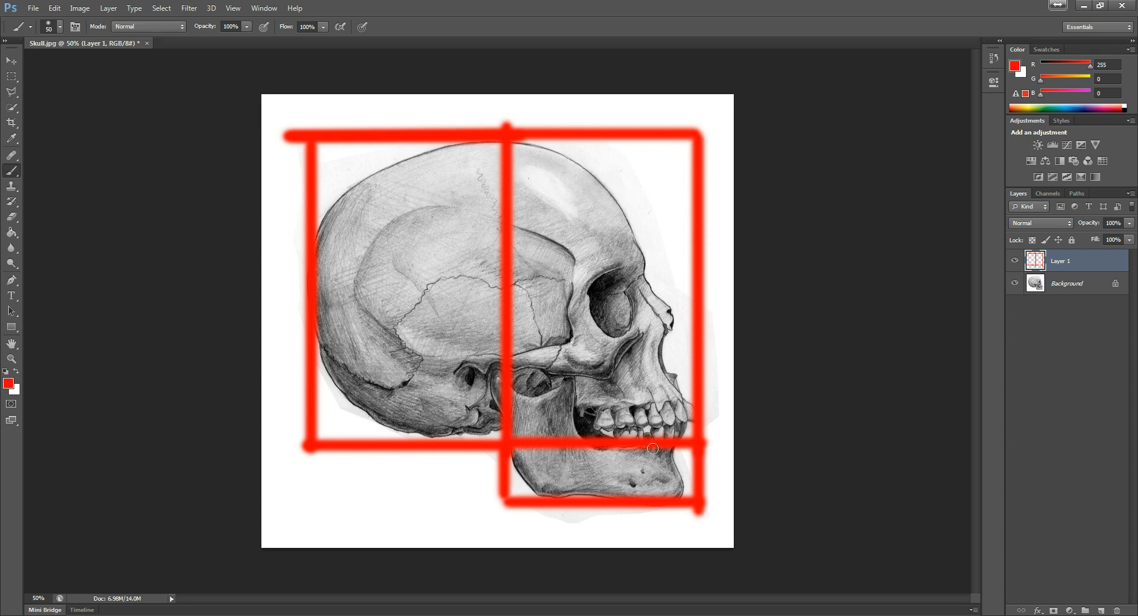
mouse_move(705, 614)
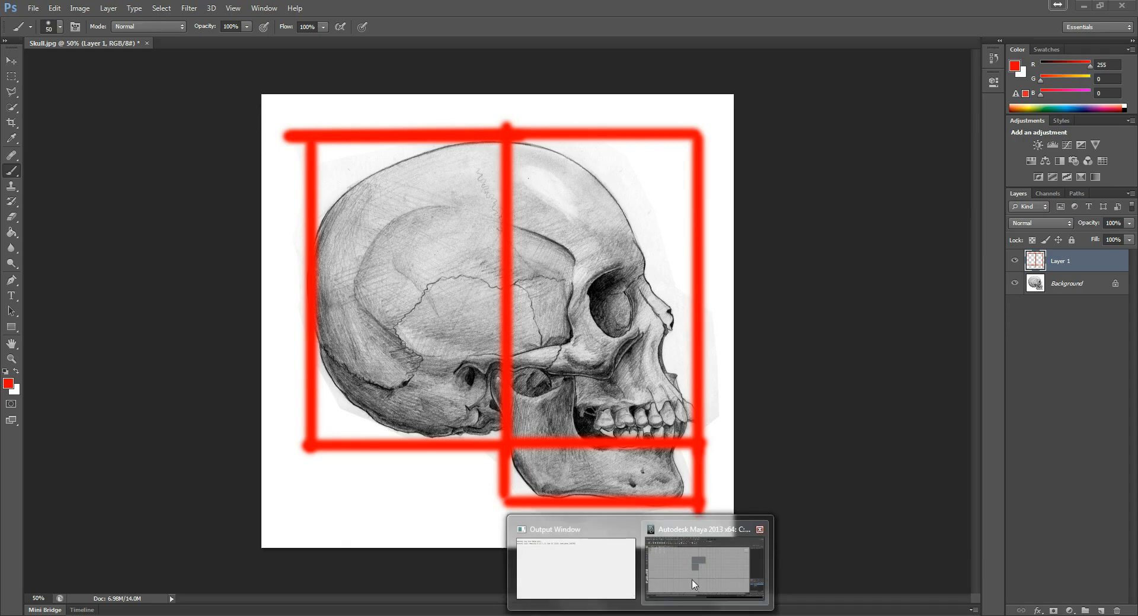
left_click(694, 584)
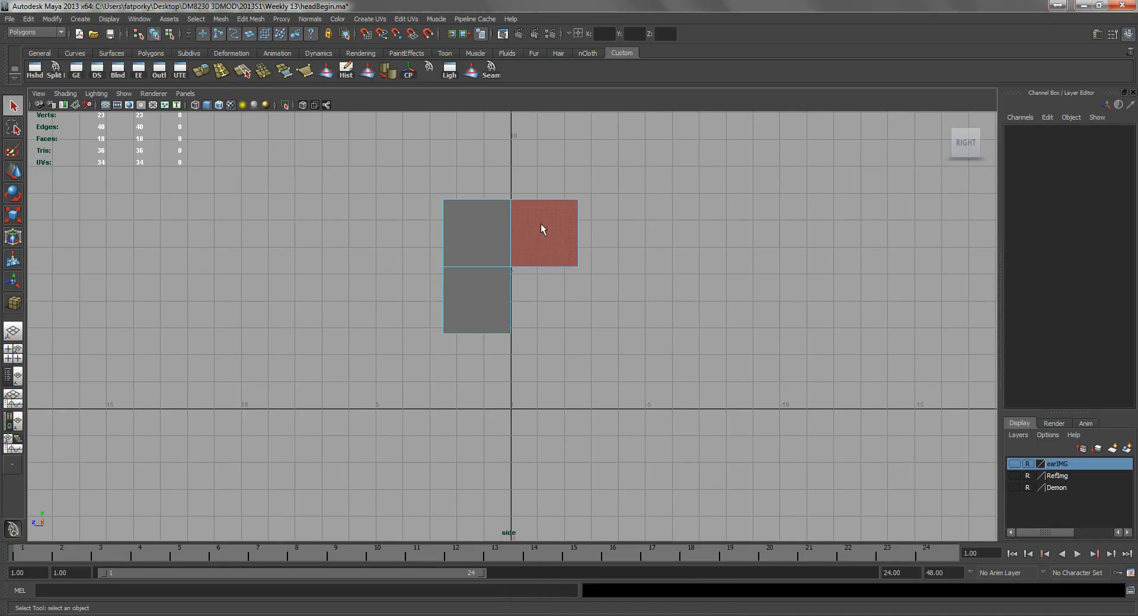
- Raise the bottom vertices of the lower front block to shorten the jaw section in the side view
right_click_drag(441, 219, 540, 235, "alt")
middle_click_drag(432, 207, 417, 280, "alt")
right_click_drag(416, 281, 480, 287, "alt")
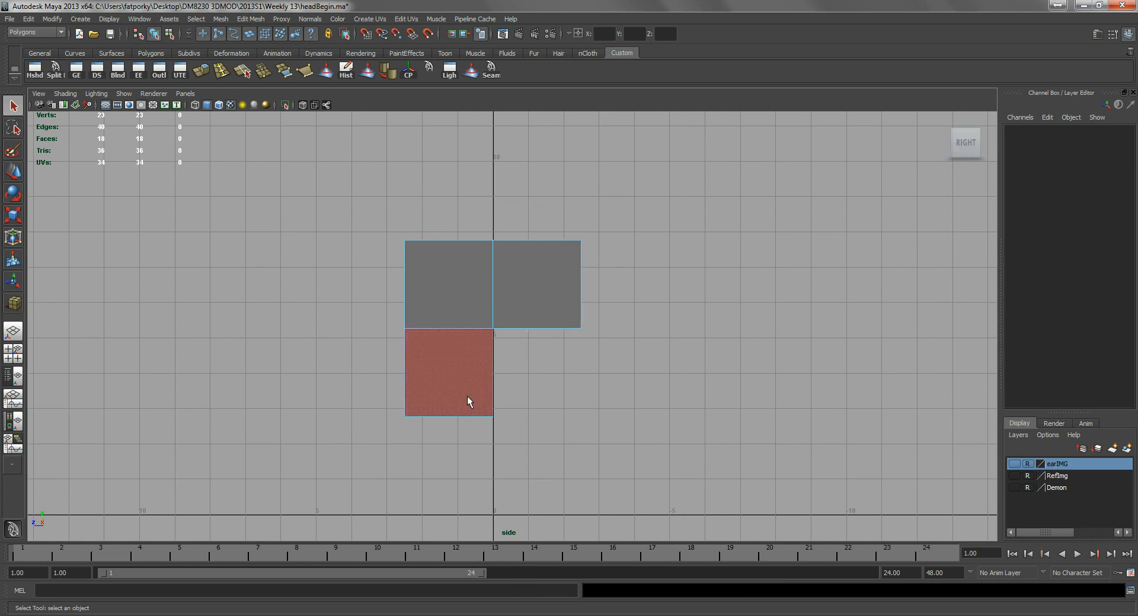
right_click_drag(454, 366, 461, 413)
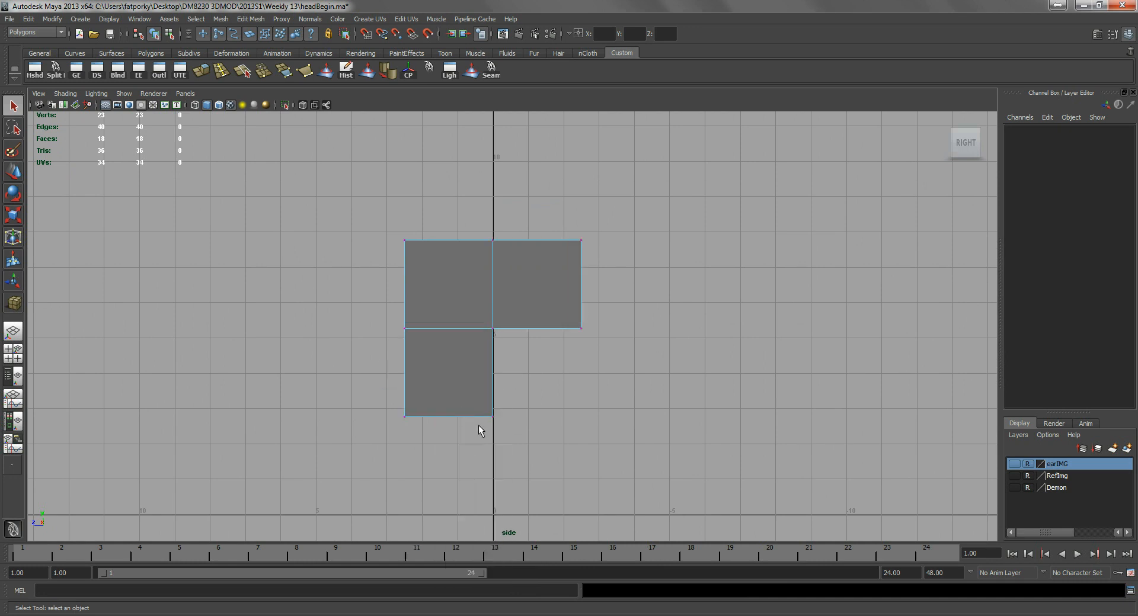
key("w")
left_click(450, 380)
left_click_drag(451, 379, 452, 335)
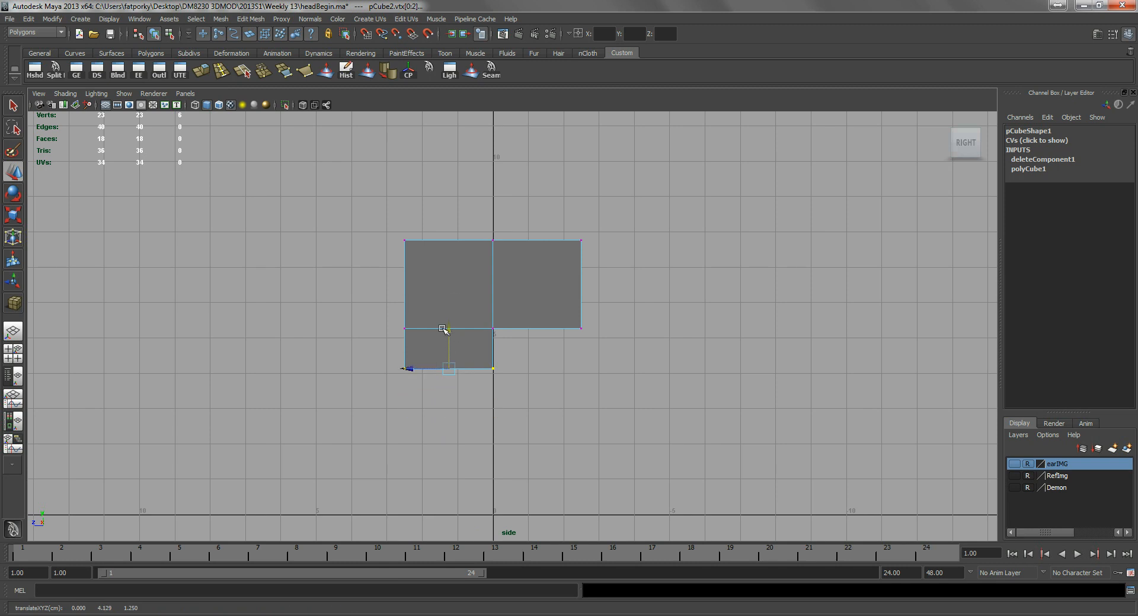
left_click_drag(447, 338, 448, 349)
scroll(546, 386, "up", 3)
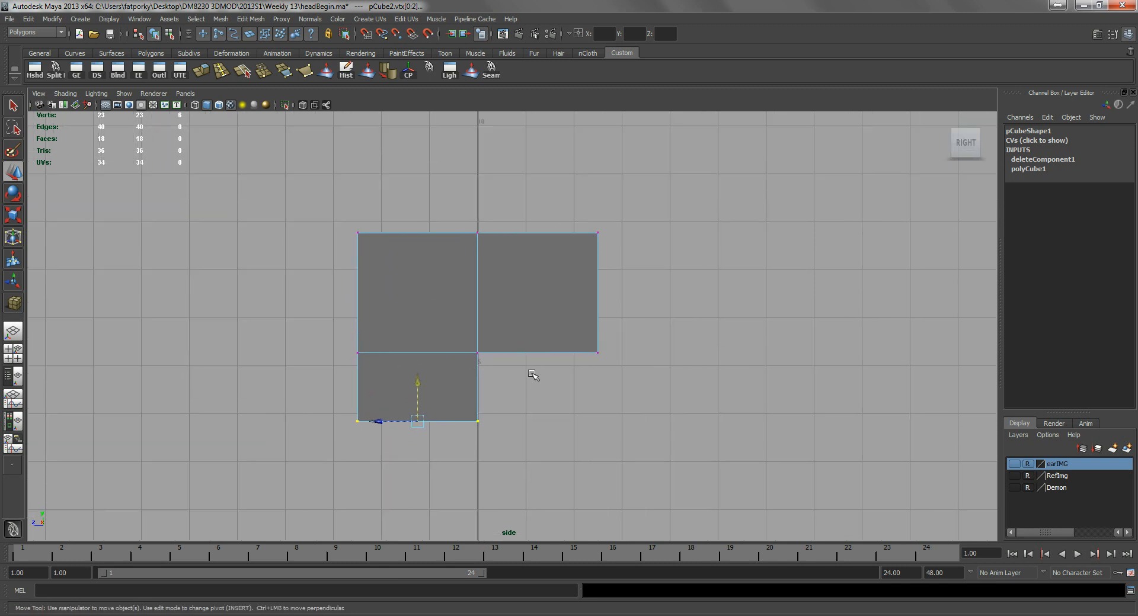
- Slope the forehead by moving the upper front vertices backward, and raise the top middle vertices to about 8.2 in Y
left_click_drag(589, 345, 603, 360)
left_click_drag(326, 214, 362, 233)
left_click_drag(461, 220, 489, 243)
left_click_drag(480, 198, 481, 176)
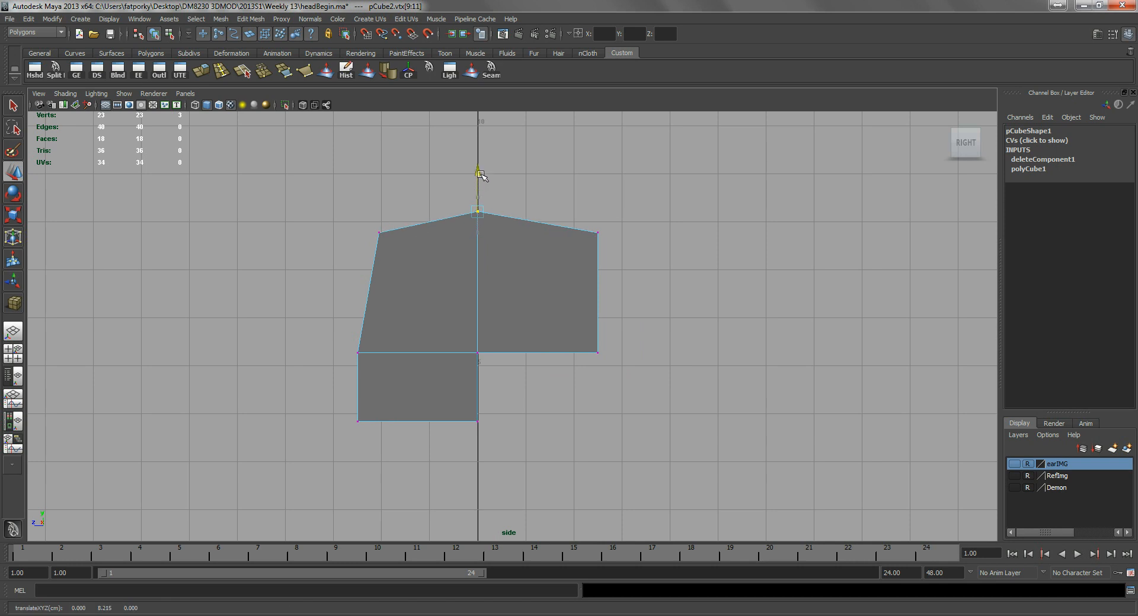
- Move the rear column of vertices slightly forward and select the middle column of vertices
left_click(597, 233)
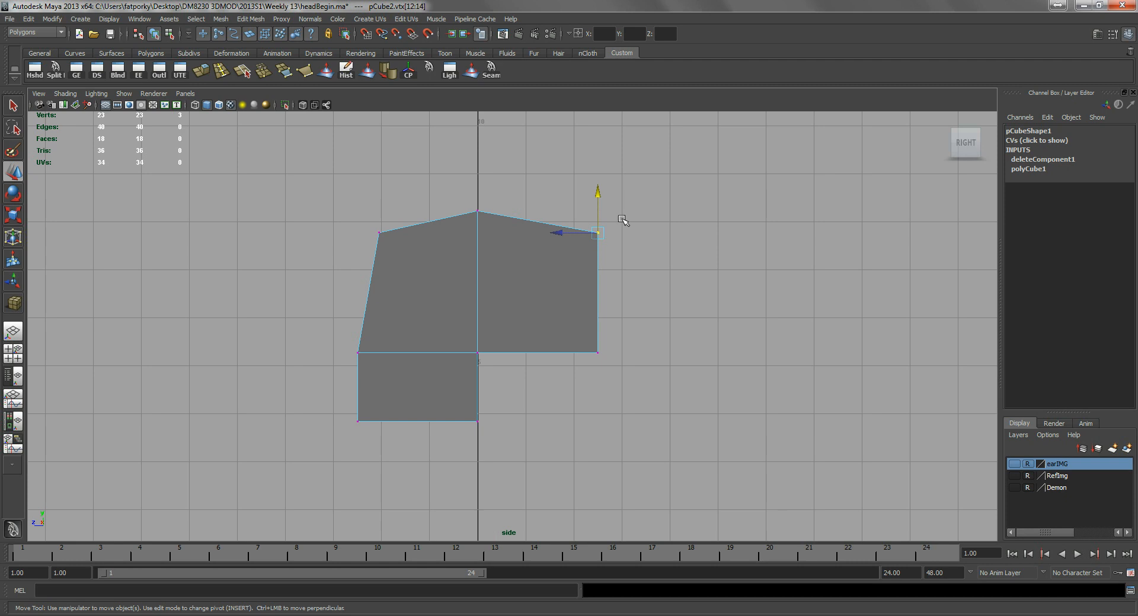
left_click_drag(571, 373, 570, 372)
left_click_drag(561, 292, 557, 294)
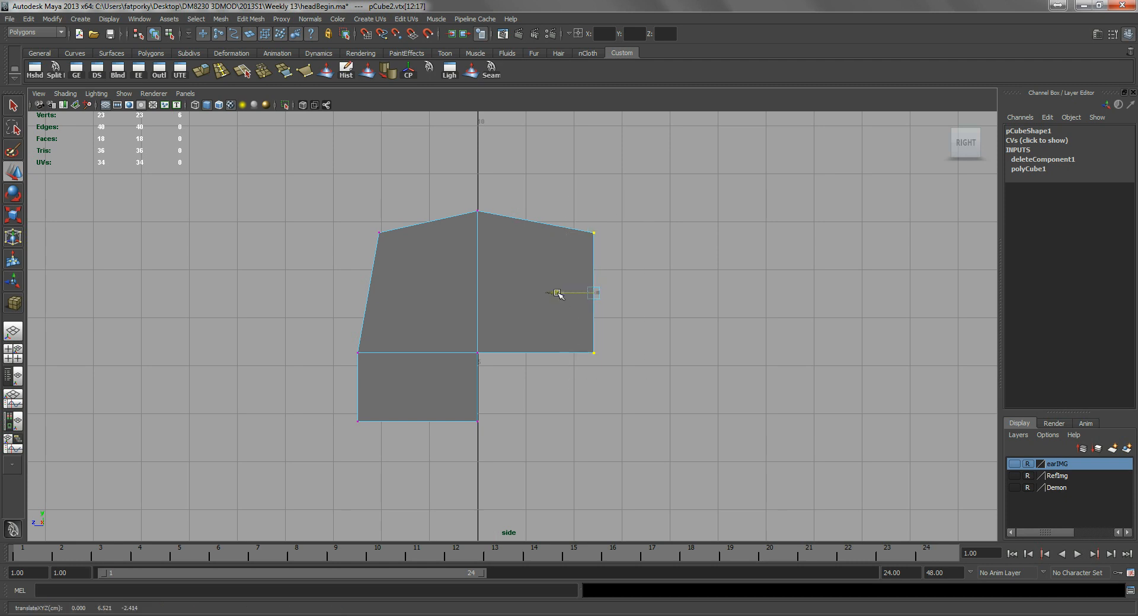
left_click_drag(513, 457, 513, 457)
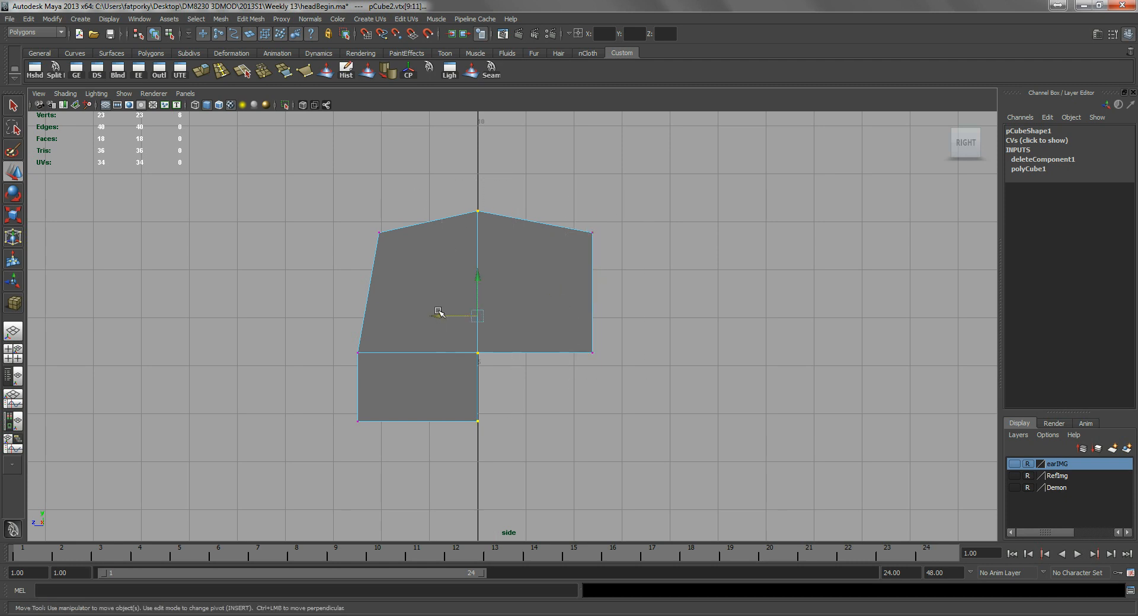
left_click_drag(442, 316, 441, 295)
- Select all faces of the block in the perspective view and scale them to narrow the head's width
key("space")
left_click_drag(441, 291, 548, 314, "alt")
middle_click_drag(556, 211, 548, 302, "alt")
left_click_drag(551, 299, 452, 283, "alt")
right_click_drag(451, 283, 488, 285, "alt")
left_click_drag(488, 284, 450, 252, "alt")
key("q")
right_click_drag(450, 251, 445, 255)
left_click_drag(524, 356, 570, 365)
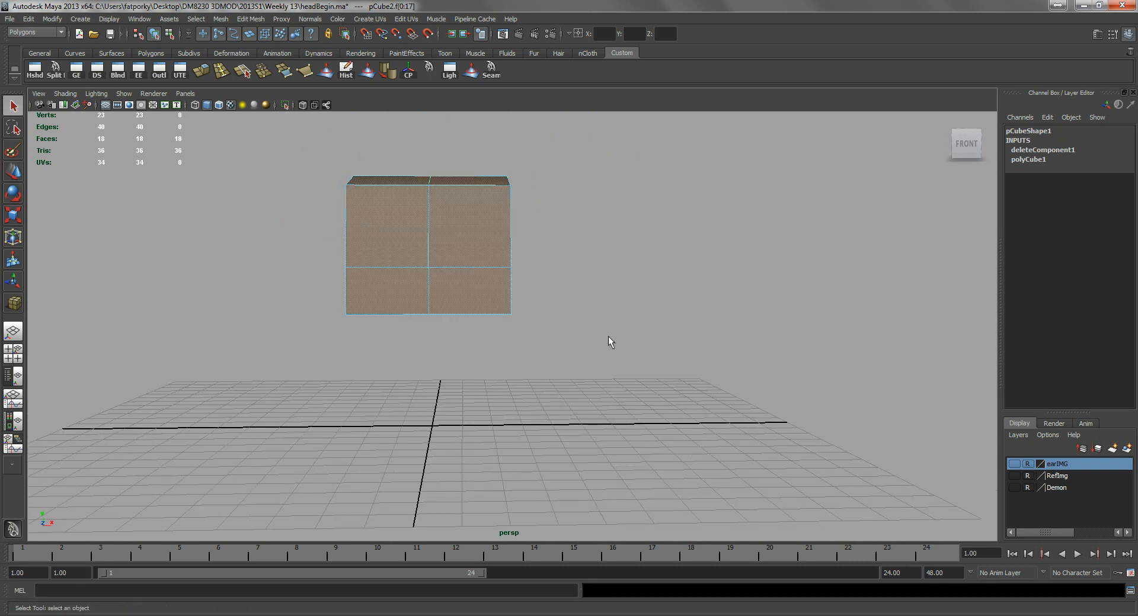
key("r")
left_click_drag(380, 245, 428, 281)
- Select the vertical centre edges on the front of the head and move them forward to round the face
key("q")
left_click(430, 272)
right_click_drag(430, 270, 380, 247)
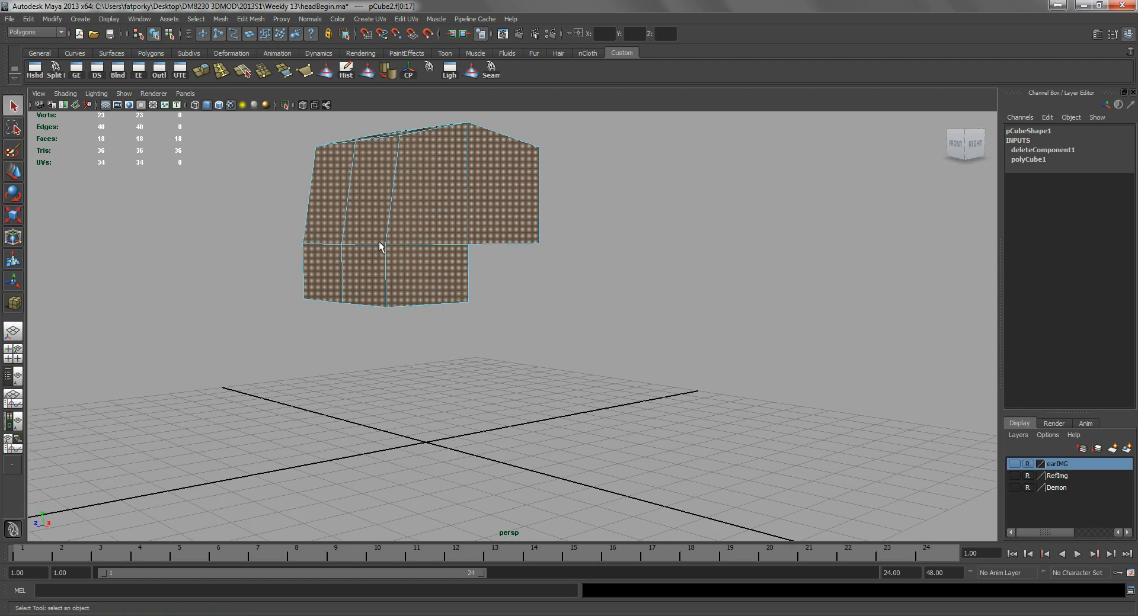
left_click_drag(380, 247, 362, 208, "alt")
left_click(354, 279)
left_click(353, 279, "shift")
left_click_drag(393, 287, 383, 262, "alt")
key("w")
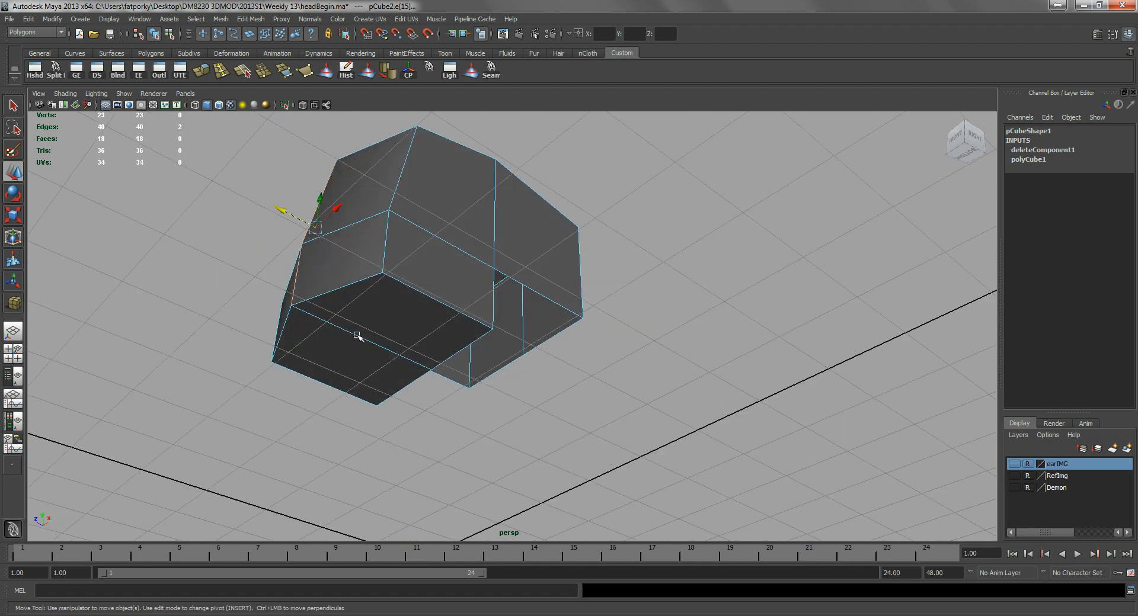
left_click(361, 335)
left_click_drag(361, 334, 474, 267, "alt")
- Raise the centre edges along the top of the head and push the vertical centre edge at the back outward
left_click(448, 218)
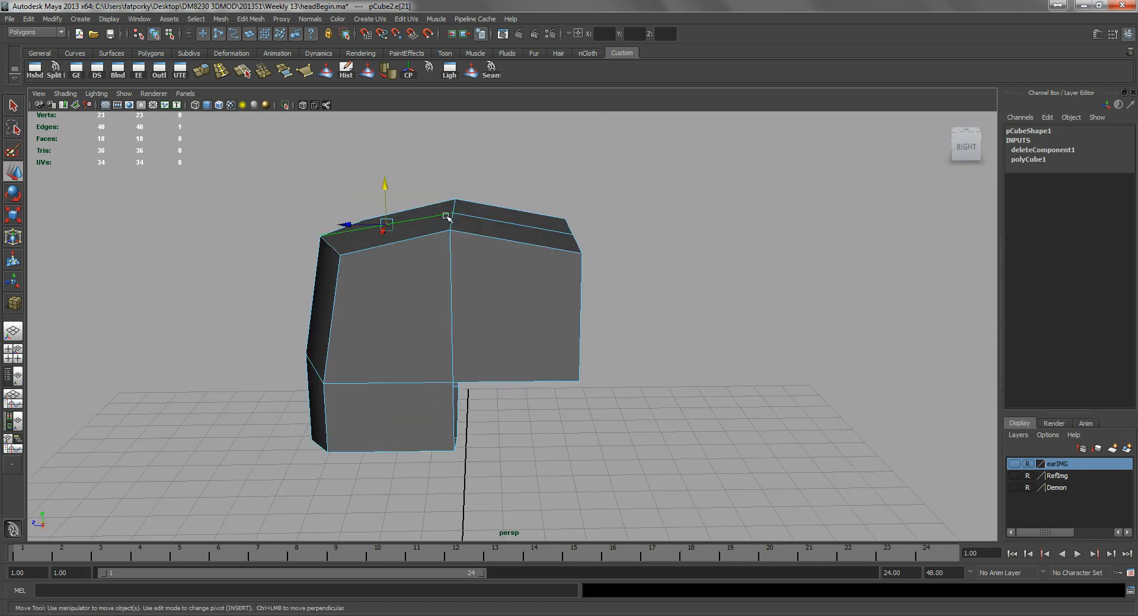
left_click(496, 221, "shift")
left_click_drag(449, 185, 592, 296)
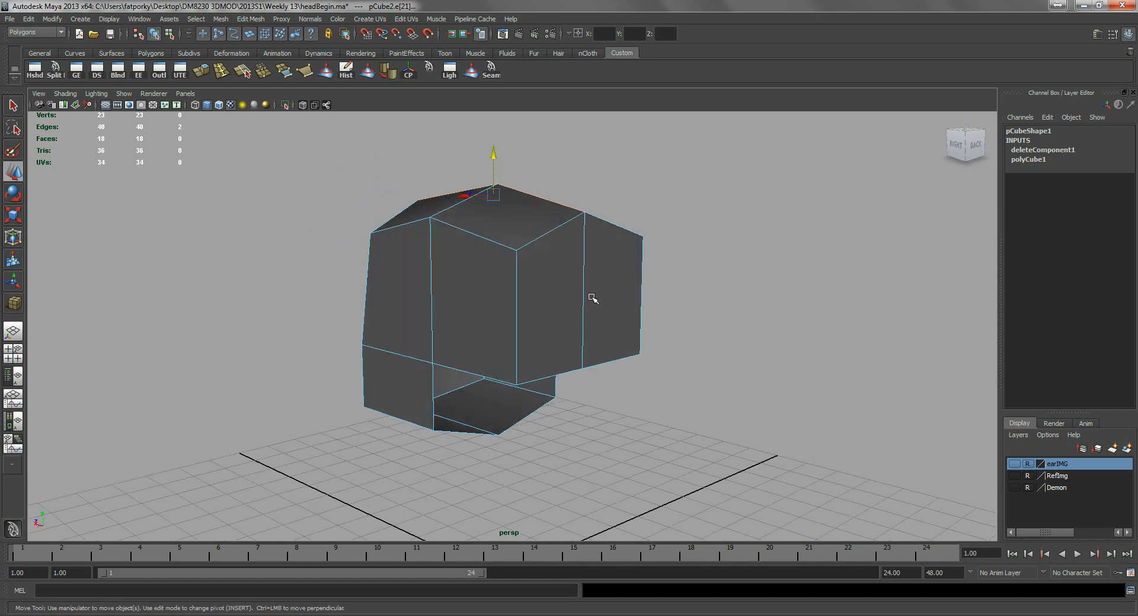
left_click(582, 297)
left_click_drag(515, 295, 527, 356, "alt")
left_click_drag(557, 290, 392, 387)
- Select the vertical middle edges on both sides of the head and scale them outward
left_click(497, 287)
left_click(378, 336, "shift")
key("r")
left_click_drag(374, 303, 496, 342, "alt")
- In the side view, move the jaw's bottom rear vertices forward and the inner jaw corner vertices slightly down and back
key("space")
right_click_drag(499, 271, 469, 270)
left_click(504, 323)
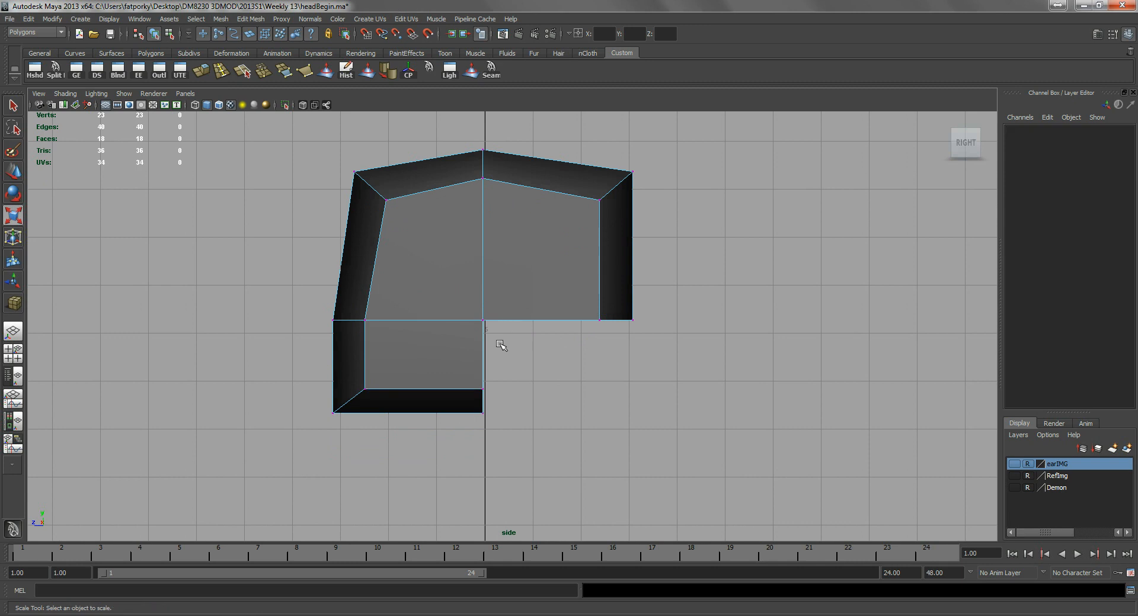
left_click_drag(444, 453, 444, 451)
key("w")
left_click_drag(484, 400, 457, 401)
left_click_drag(473, 309, 489, 334)
- Shorten the head's depth by moving the rear vertices forward, the upper ones further, and shifting all front vertices backward
left_click_drag(645, 298, 575, 342)
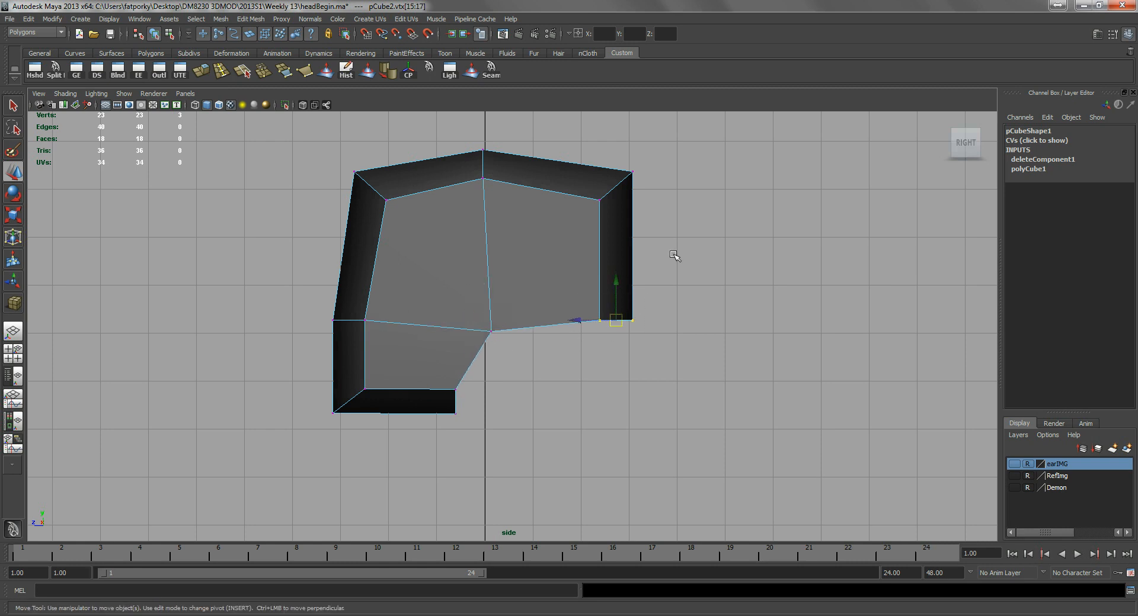
left_click_drag(665, 140, 562, 186)
left_click_drag(642, 289, 565, 290)
left_click_drag(273, 143, 404, 535)
left_click_drag(329, 295, 348, 296)
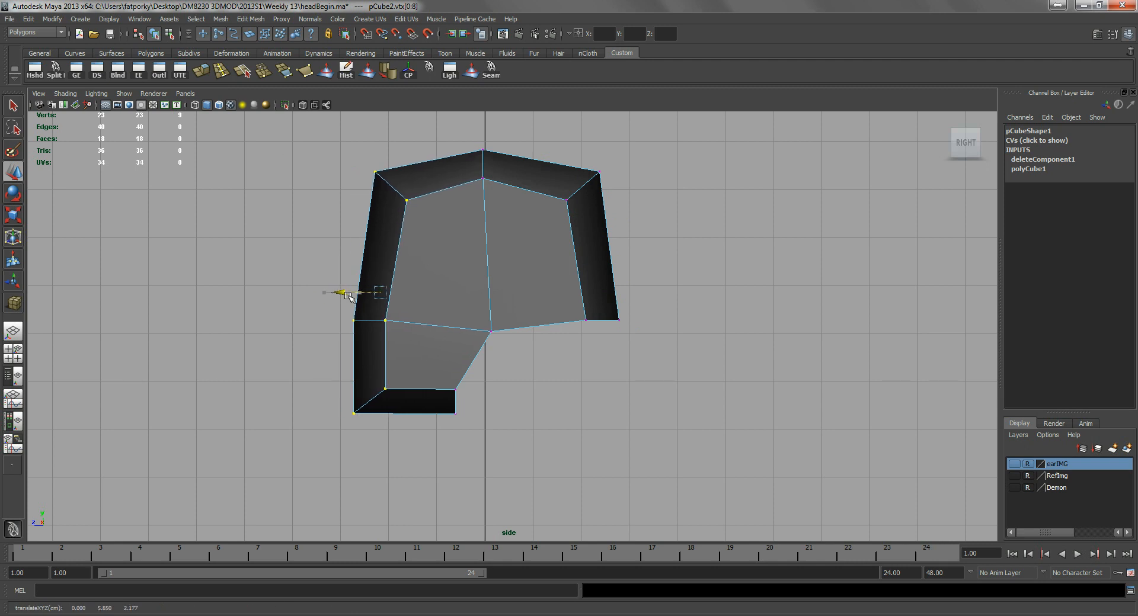
middle_click_drag(477, 271, 480, 283, "alt")
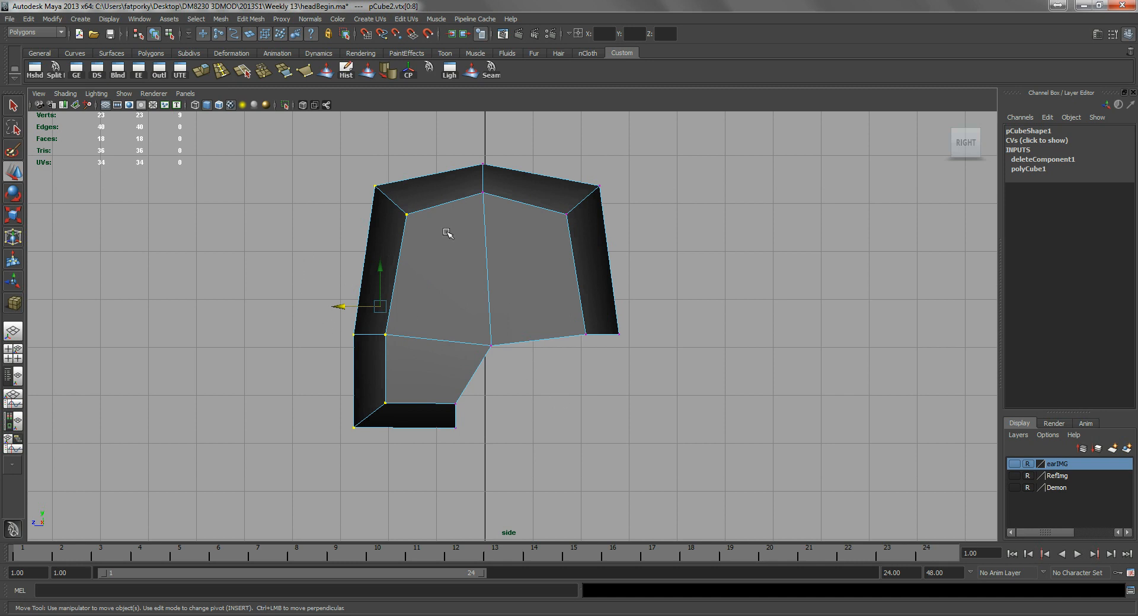
- Examine the head block in the perspective view, picking out the jaw and rear side faces
key("space")
left_click_drag(436, 304, 437, 279)
left_click_drag(464, 234, 508, 287, "alt")
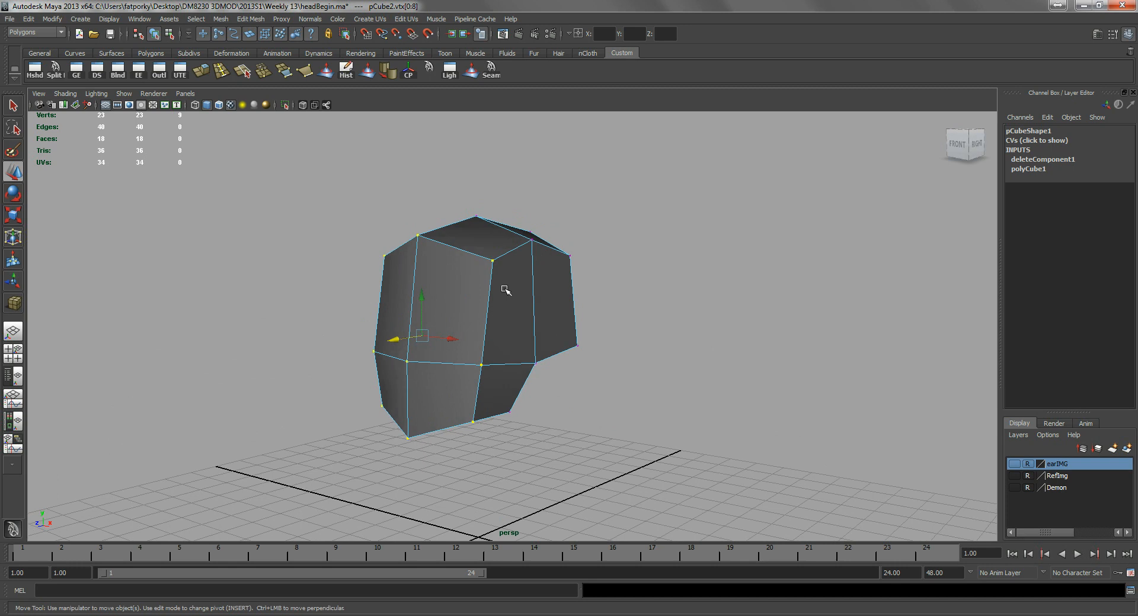
left_click(497, 397)
left_click_drag(497, 397, 449, 378, "alt")
left_click(496, 374, "shift")
key("r")
left_click_drag(552, 367, 458, 338, "alt")
left_click(534, 315, "shift")
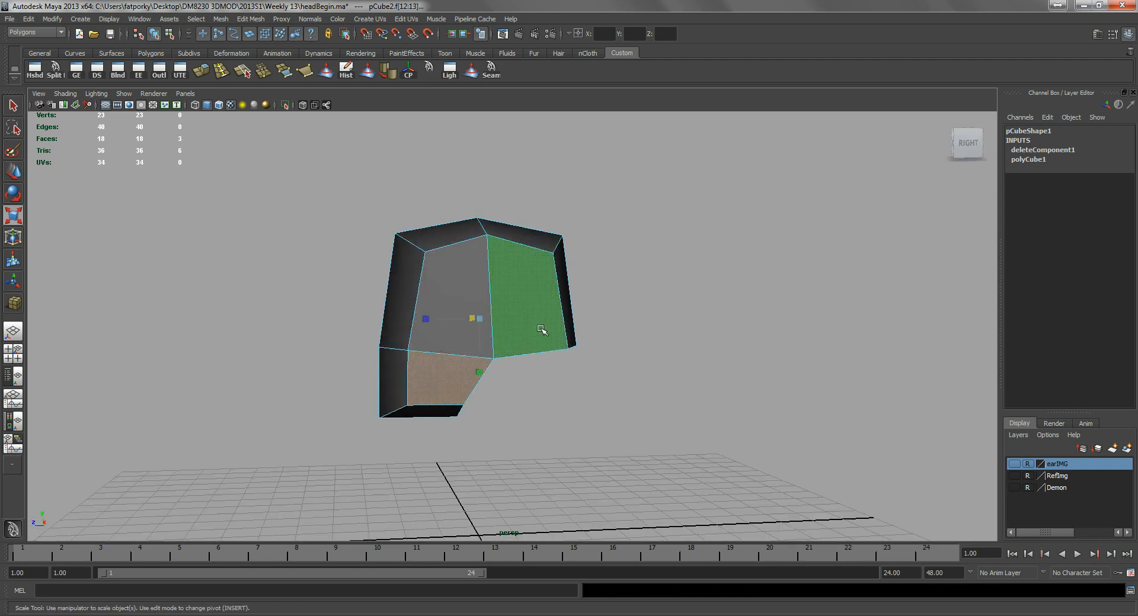
left_click_drag(534, 393, 529, 375, "alt")
left_click(527, 355, "shift")
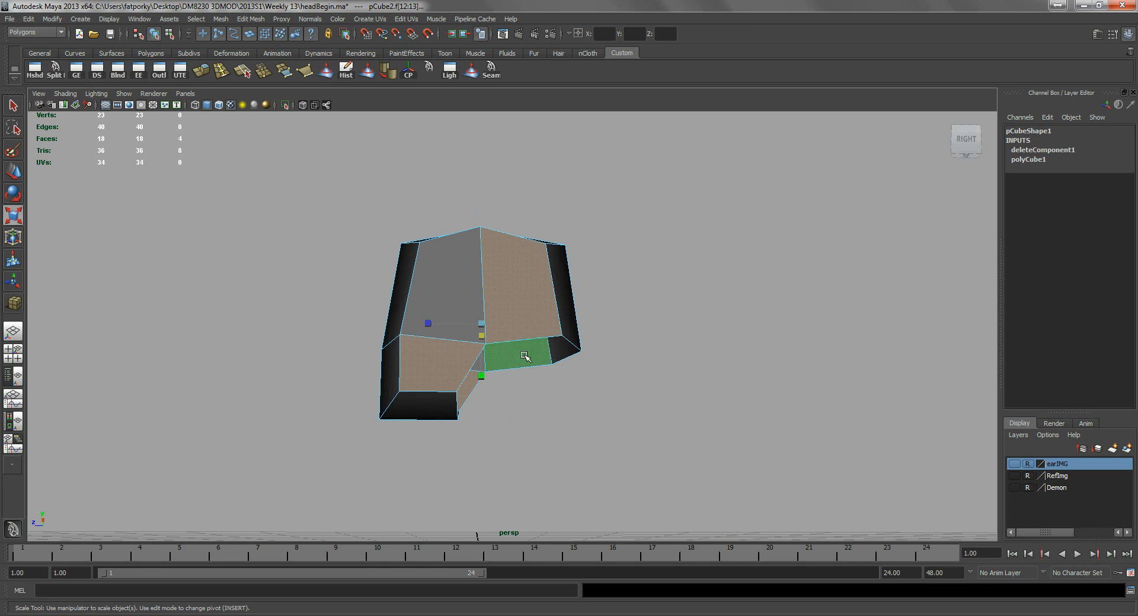
left_click_drag(414, 323, 450, 323, "alt")
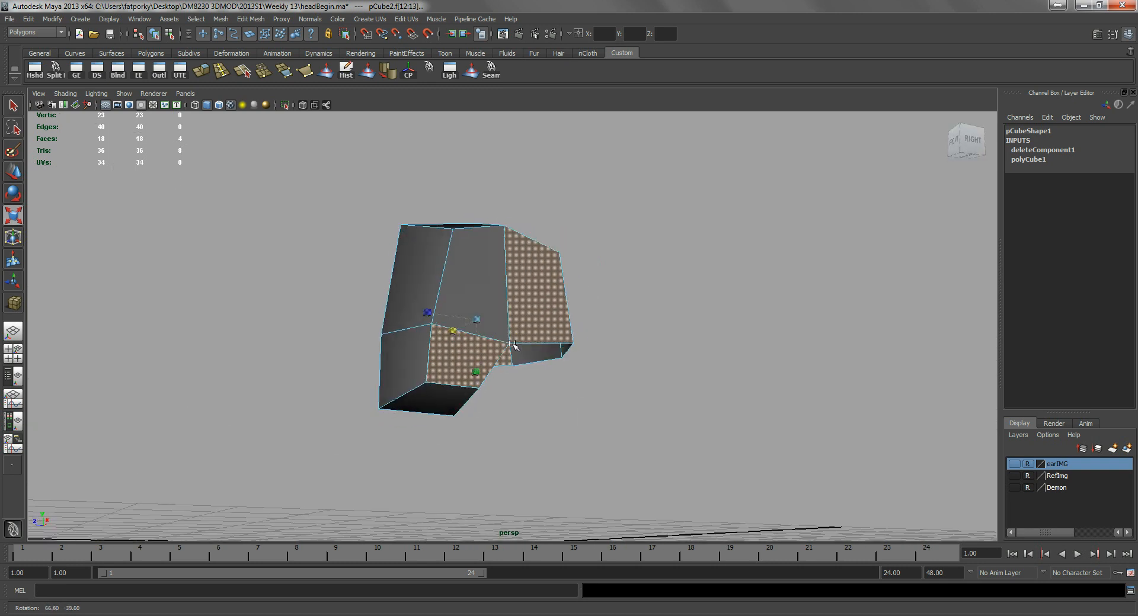
- Return to object mode, select the whole head block and review its shape from the side
right_click_drag(532, 321, 570, 310)
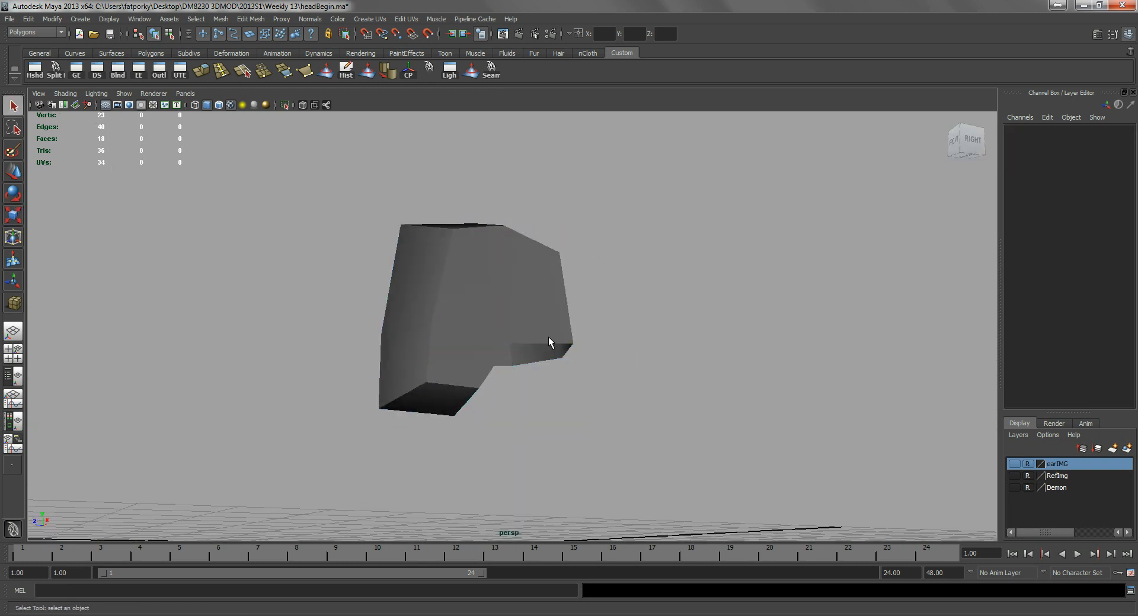
left_click(516, 311)
left_click_drag(508, 359, 552, 354, "alt")
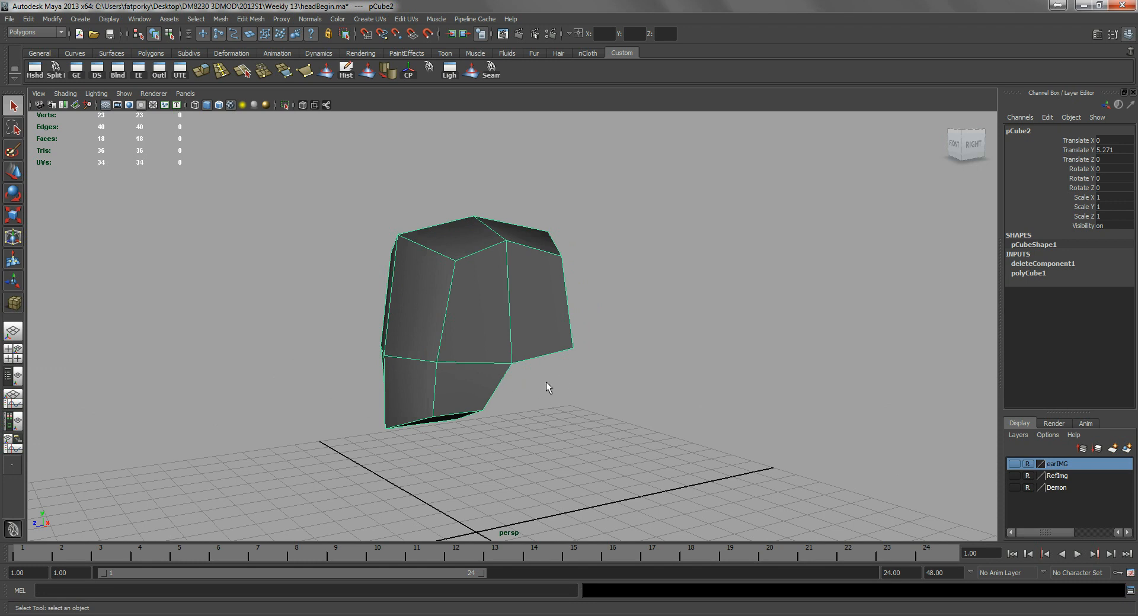
left_click_drag(562, 384, 511, 372, "alt")
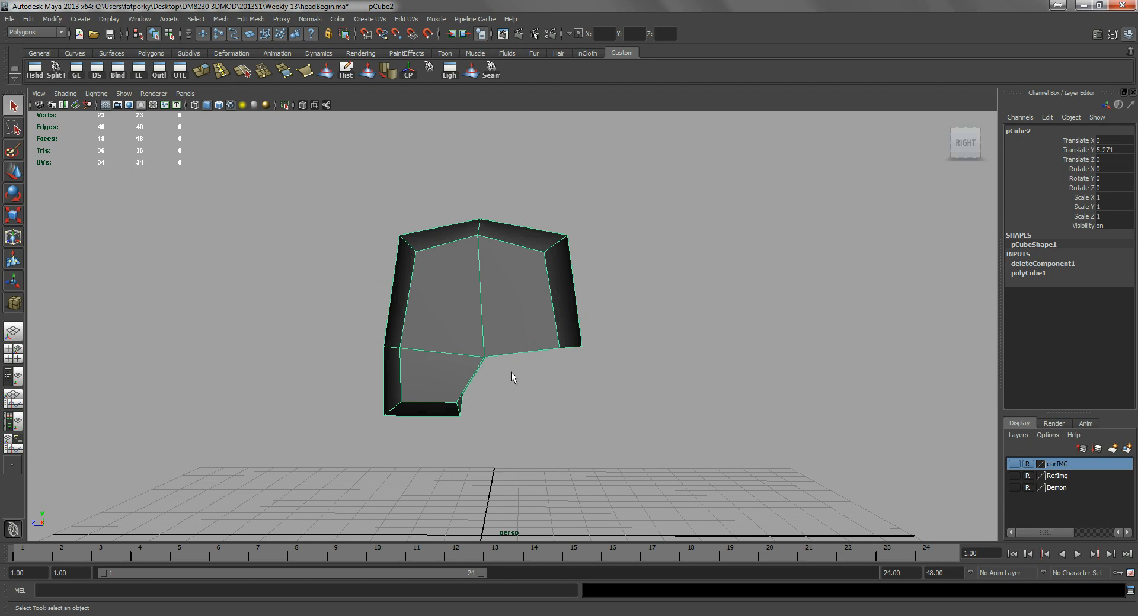
left_click_drag(513, 372, 473, 383, "alt")
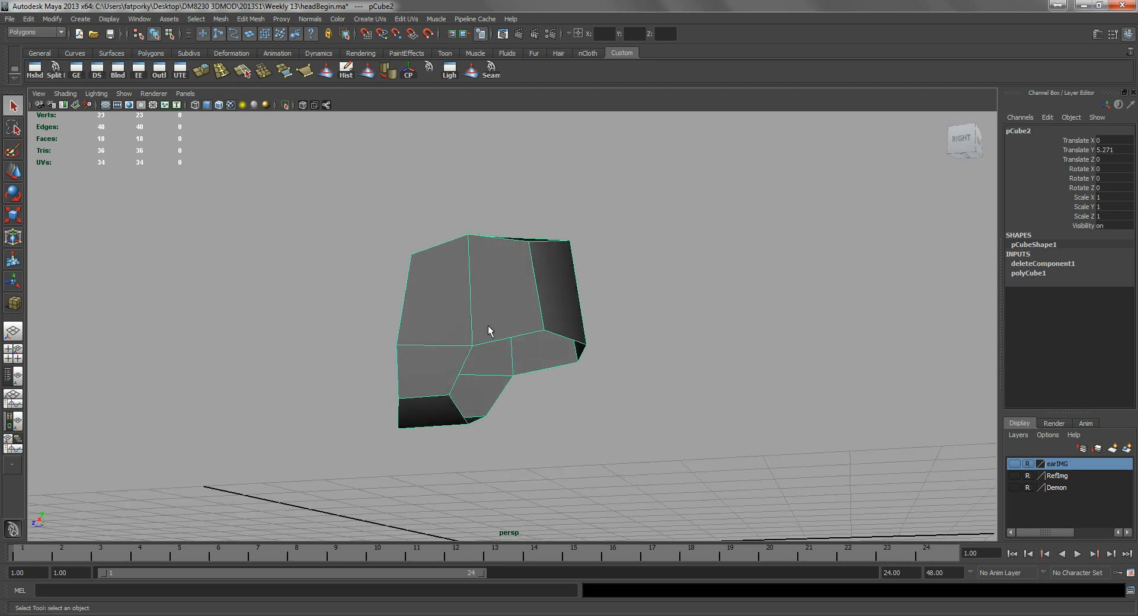
left_click_drag(531, 331, 509, 350, "alt")
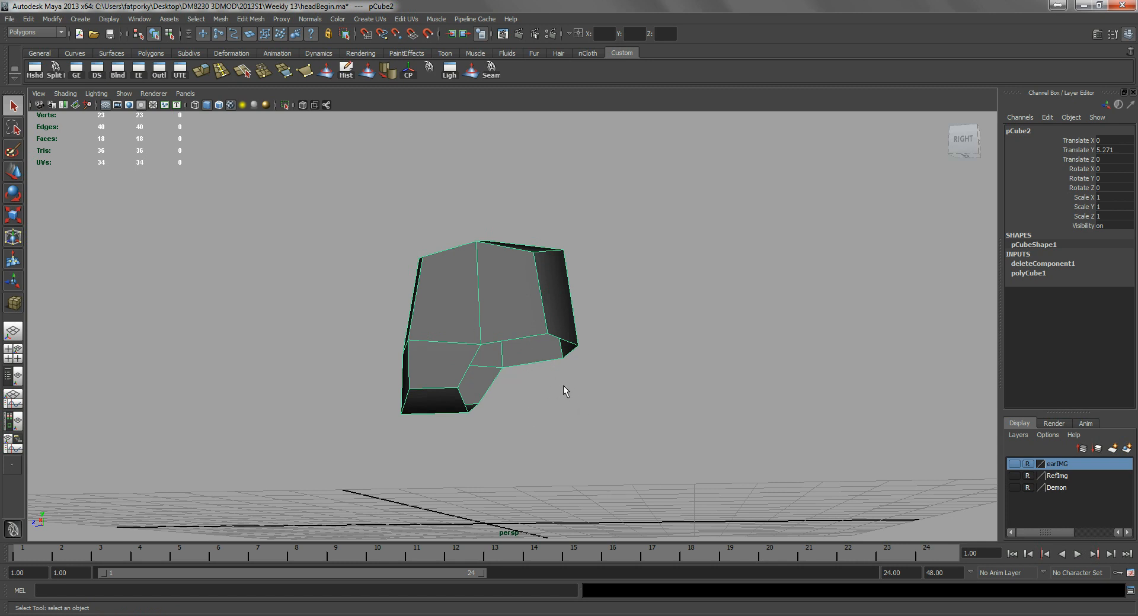
left_click_drag(540, 336, 569, 387, "alt")
key("space")
left_click(493, 342)
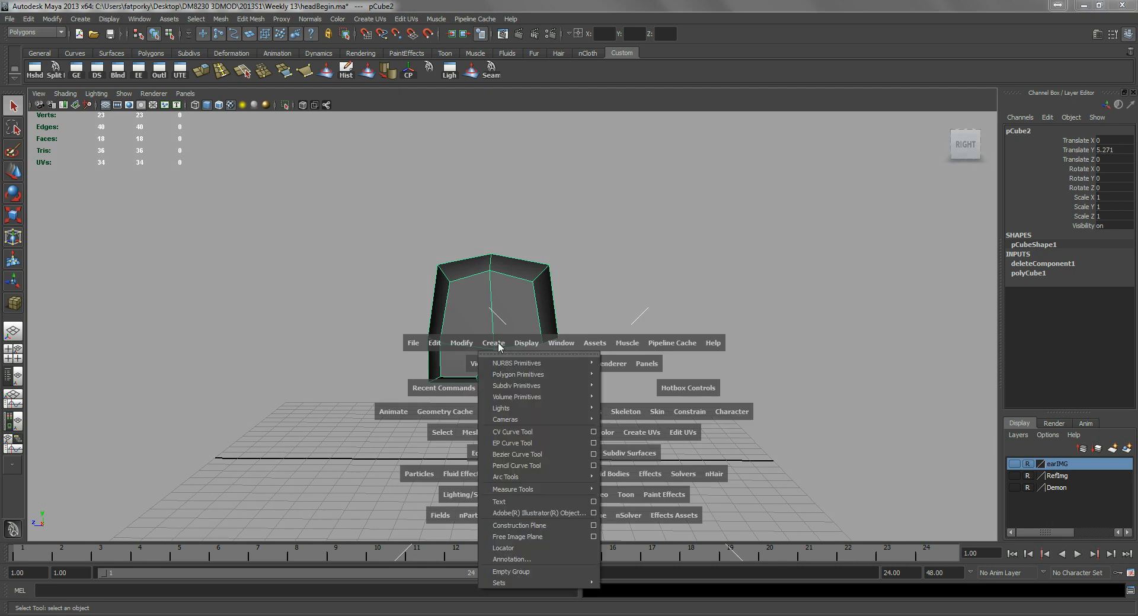
mouse_move(520, 374)
left_click(625, 403)
left_click_drag(570, 460, 586, 429)
right_click_drag(587, 430, 563, 392, "alt")
left_click_drag(563, 392, 572, 386, "alt")
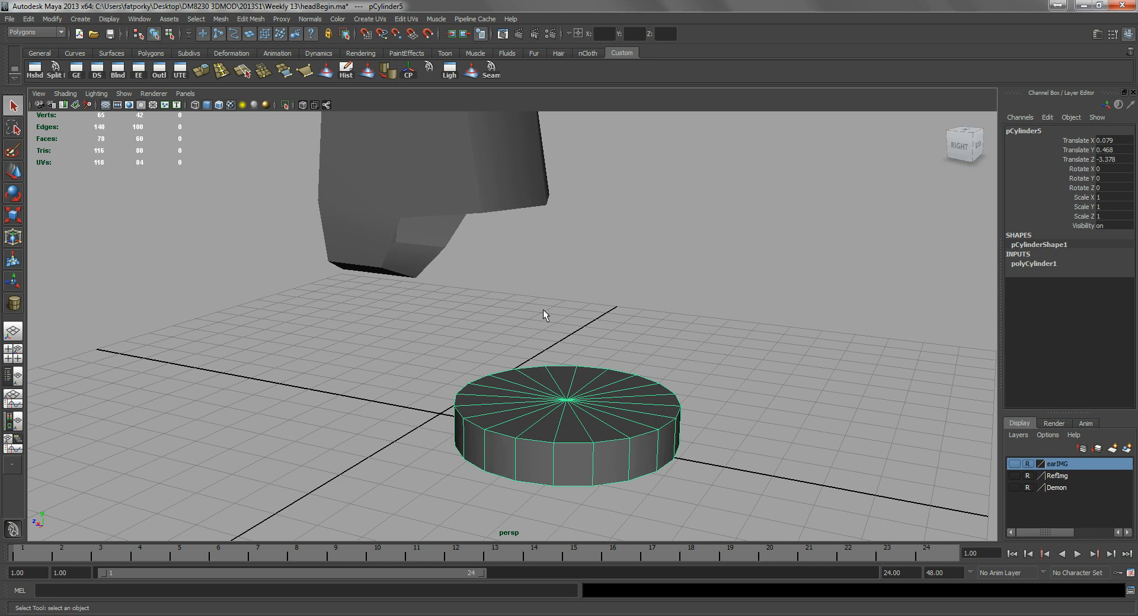
left_click_drag(552, 308, 569, 388, "alt")
right_click_drag(569, 389, 612, 350, "alt")
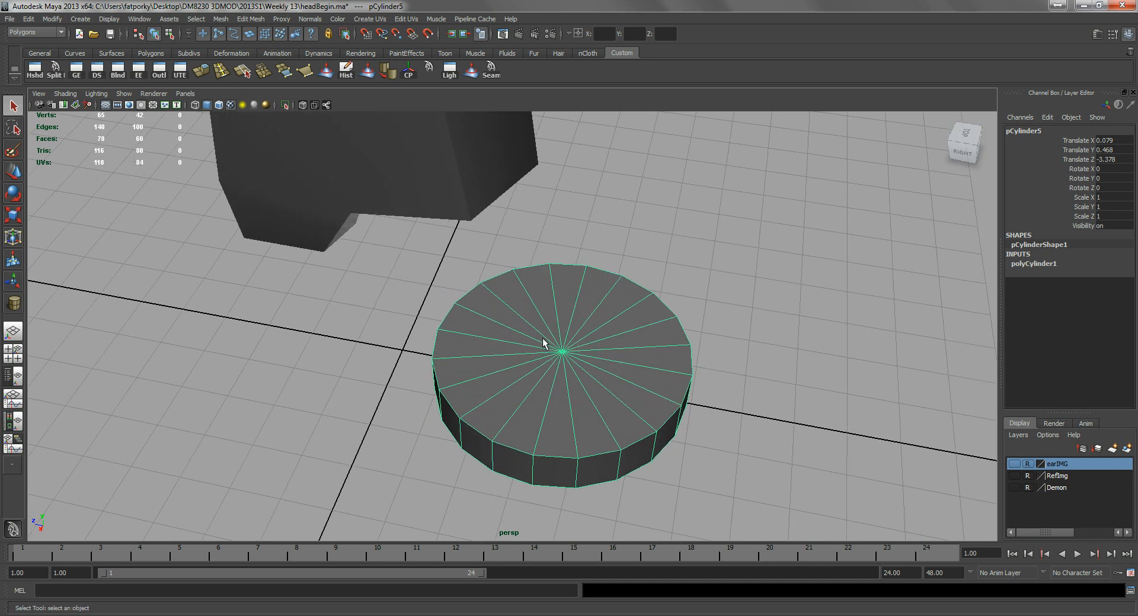
left_click_drag(559, 366, 563, 368, "alt")
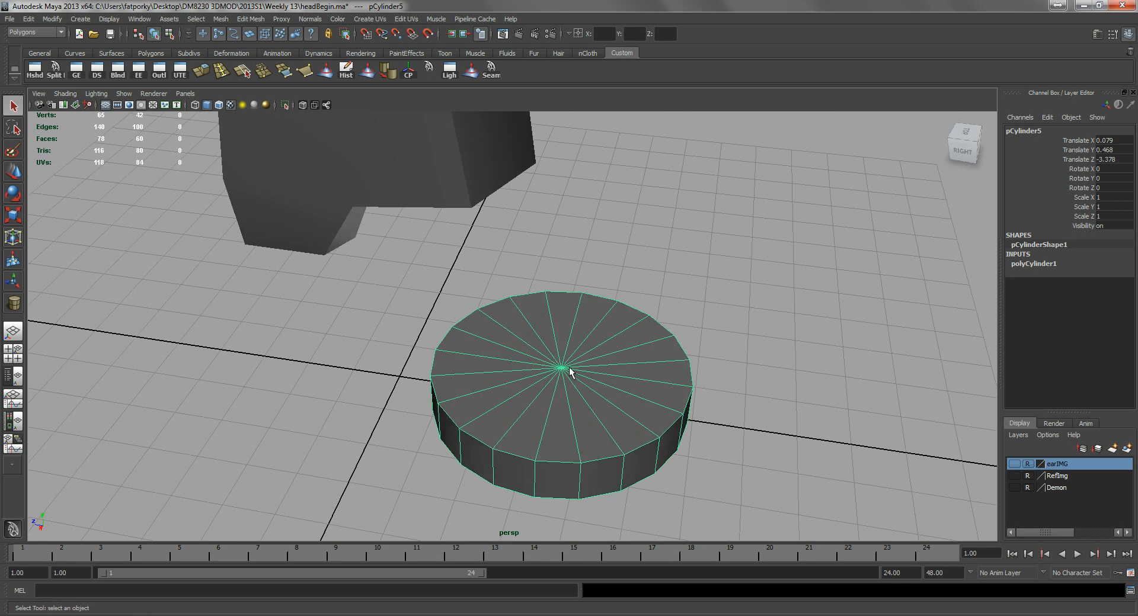
key("Delete")
- Extrude the border edge loop of the opening under the head and scale the new edges inward
left_click(477, 182)
left_click_drag(531, 190, 505, 208, "alt")
right_click_drag(503, 210, 506, 186)
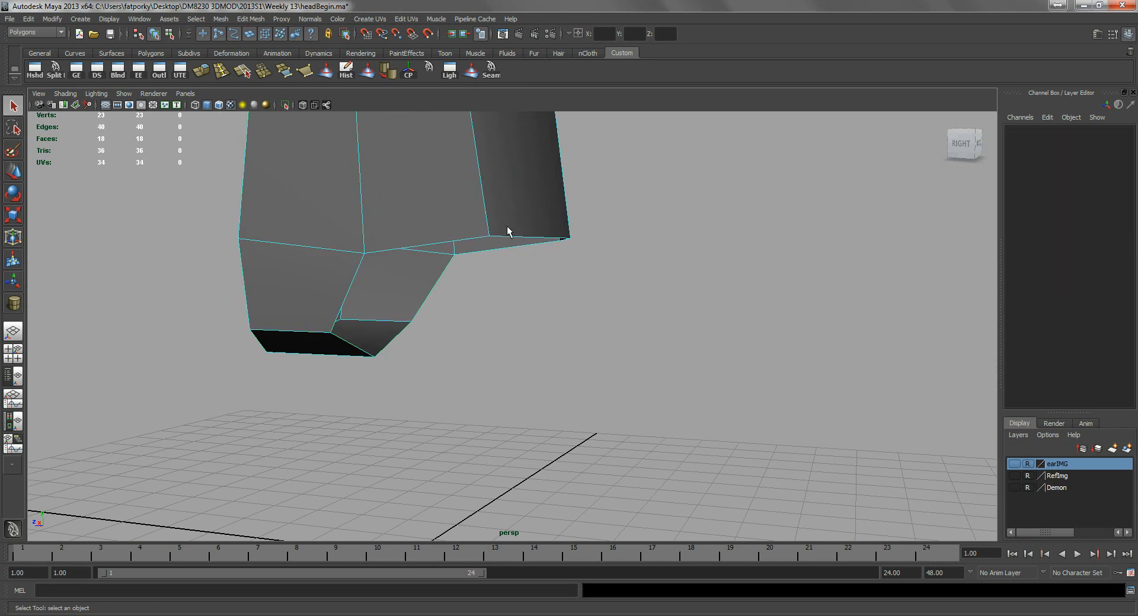
double_click(508, 237)
left_click_drag(508, 237, 534, 319, "alt")
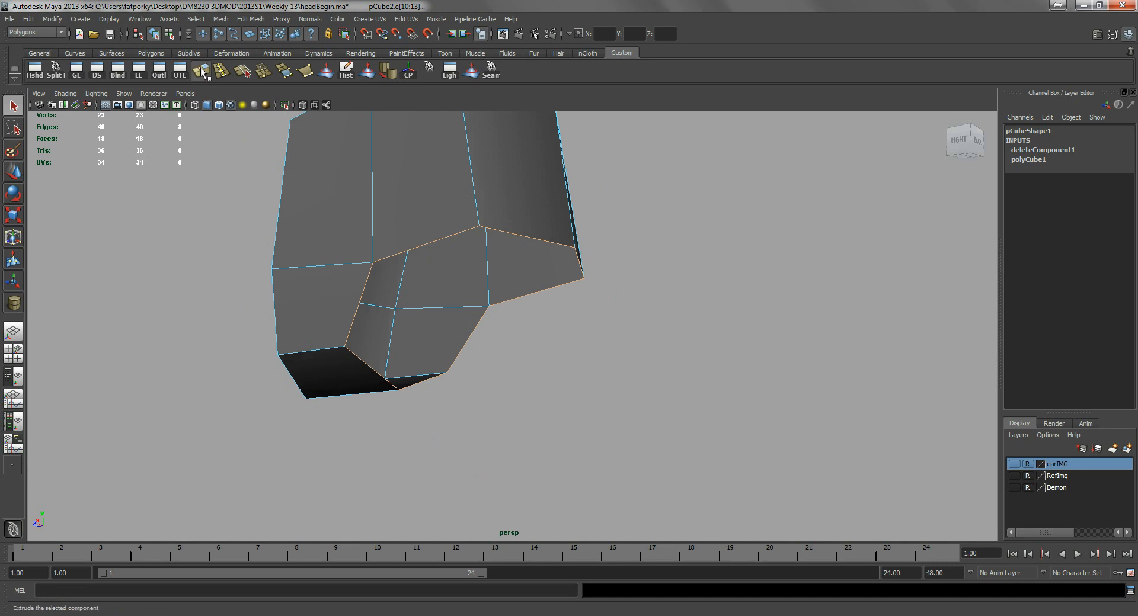
left_click(201, 71)
left_click_drag(653, 188, 674, 195, "alt")
middle_click_drag(673, 195, 476, 397)
left_click_drag(475, 398, 516, 386, "alt")
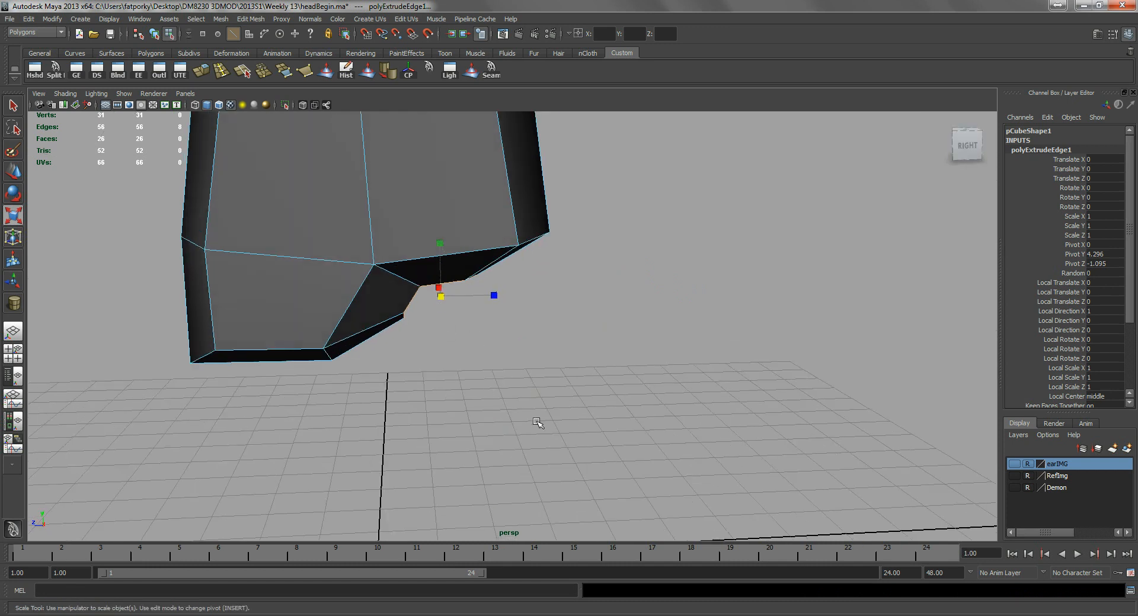
left_click_drag(504, 409, 511, 401, "alt")
left_click_drag(493, 354, 517, 372, "alt")
middle_click_drag(529, 386, 564, 404)
- In the side view, move the extruded border edges slightly down from the head's underside
left_click_drag(564, 404, 610, 408, "alt")
key("space")
middle_click_drag(611, 408, 572, 296, "alt")
scroll(531, 321, "up", 2)
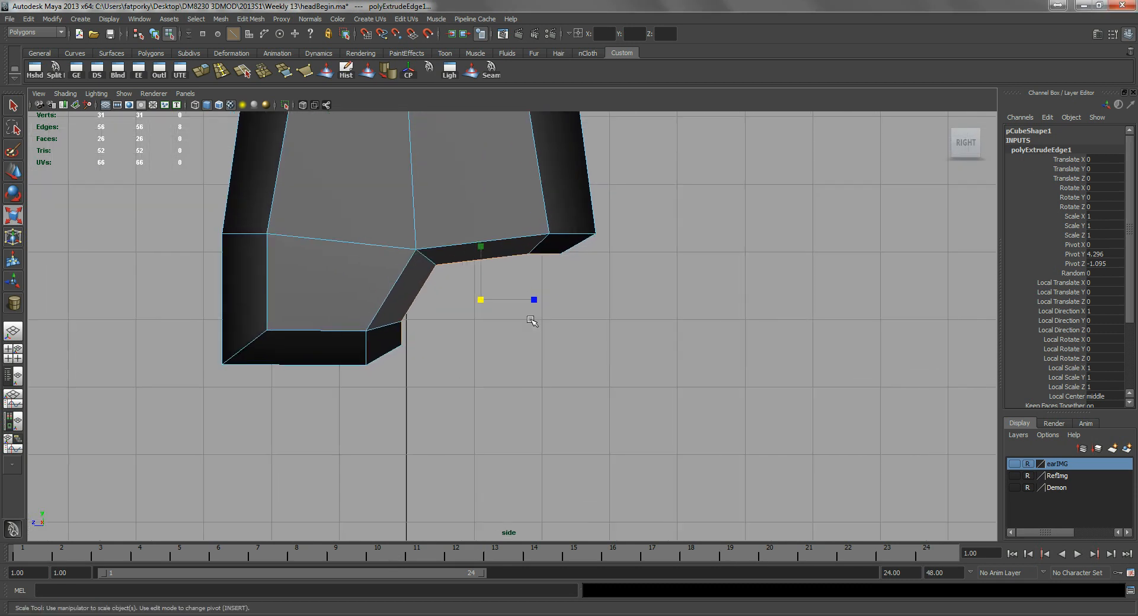
key("w")
left_click_drag(480, 300, 481, 307)
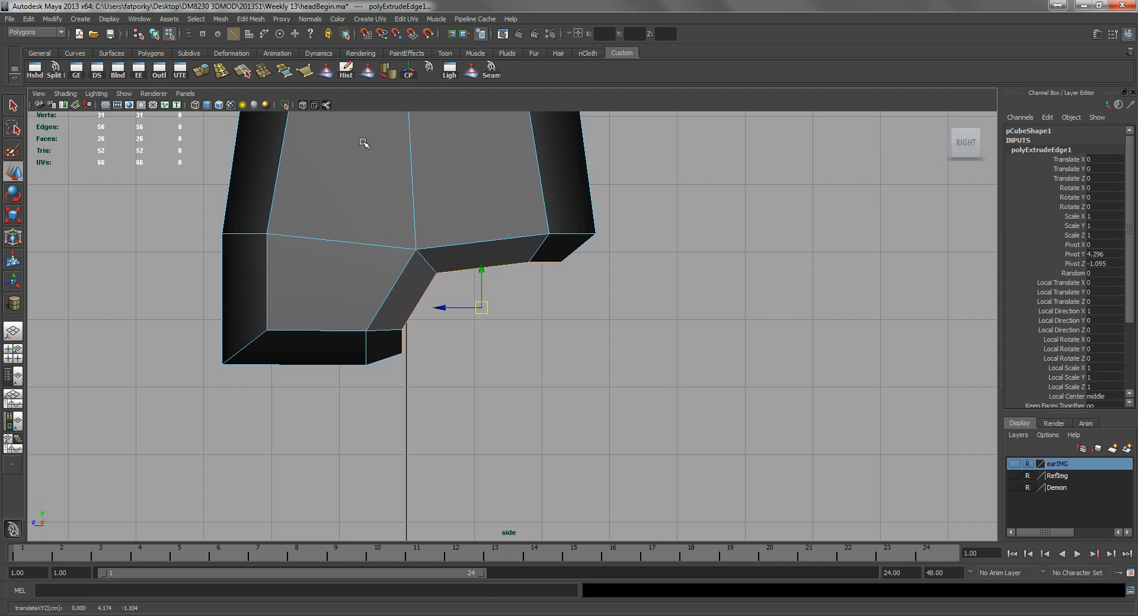
- Extrude the border edges again and move them down and backward to form the neck
left_click(202, 71)
key("w")
middle_click_drag(507, 386, 461, 306, "alt")
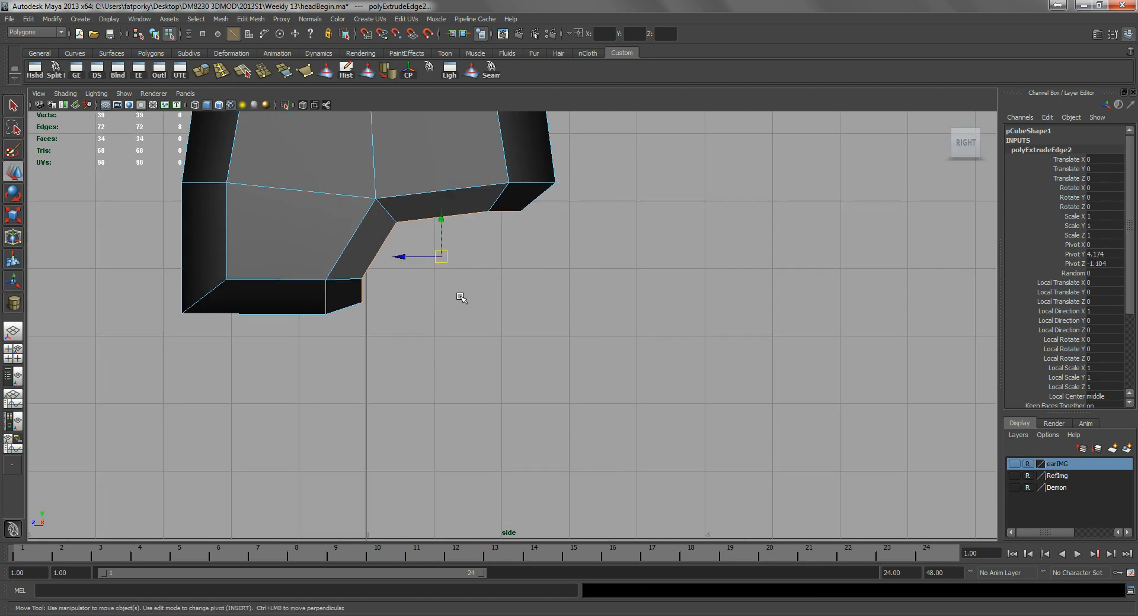
left_click_drag(441, 261, 521, 395)
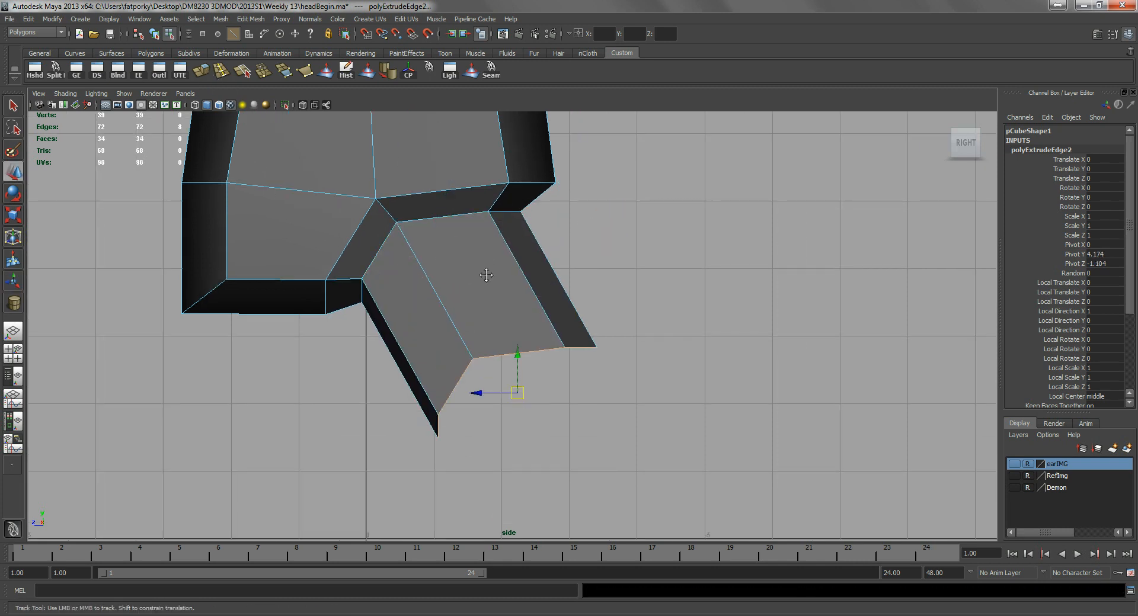
middle_click_drag(466, 241, 475, 299, "alt")
key("q")
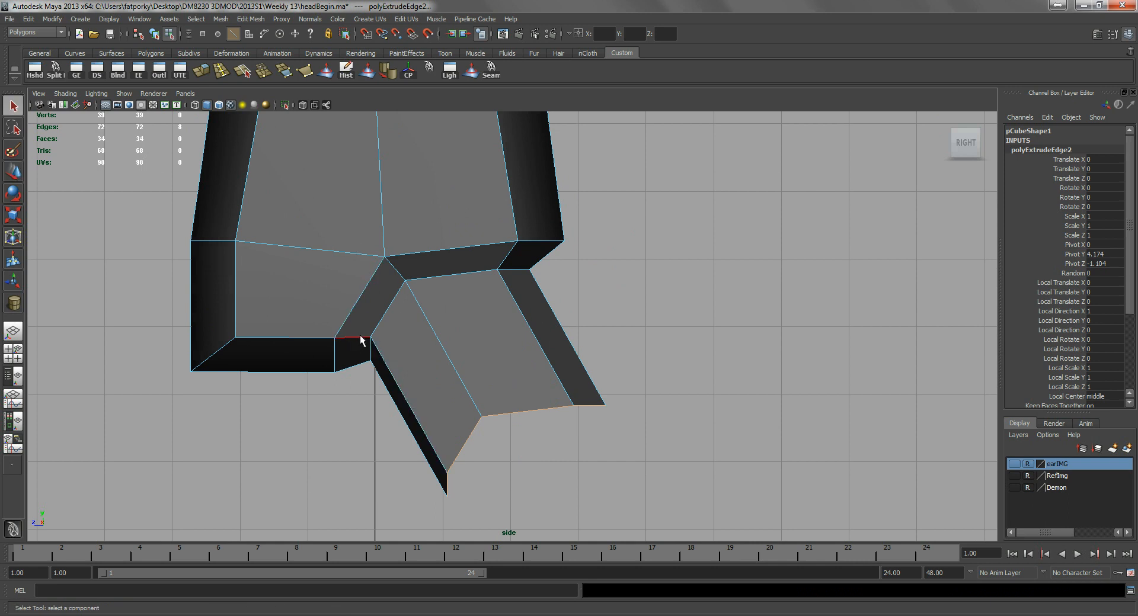
- Lower the front neck vertex level with the jaw's underside and shift the vertices joining neck and jaw forward
right_click_drag(362, 325, 307, 314)
right_click_drag(254, 338, 493, 310, "alt")
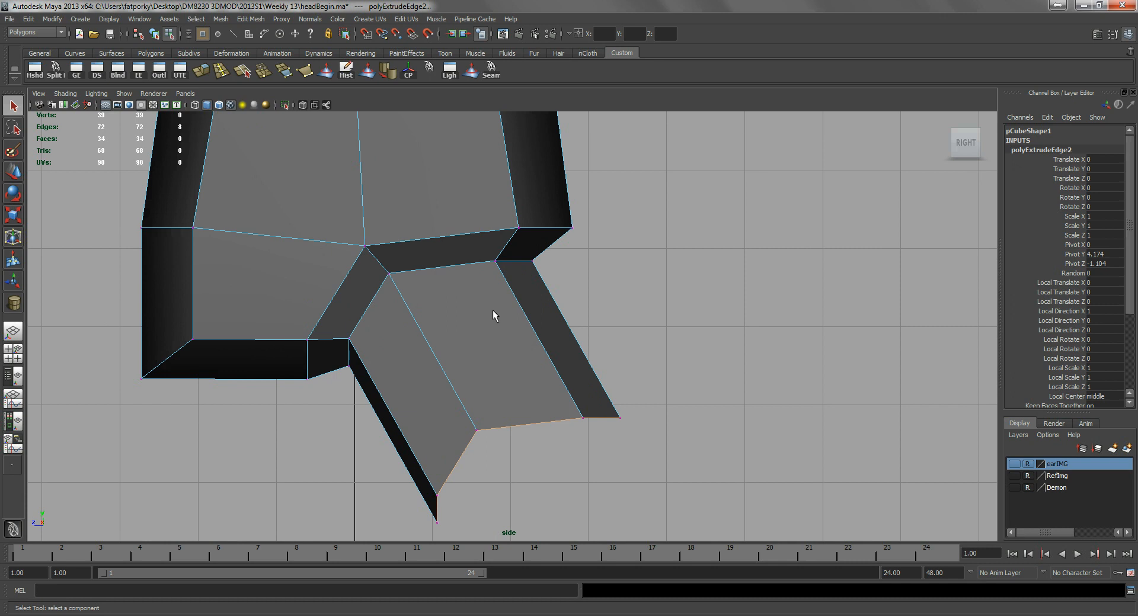
middle_click_drag(493, 310, 447, 372, "alt")
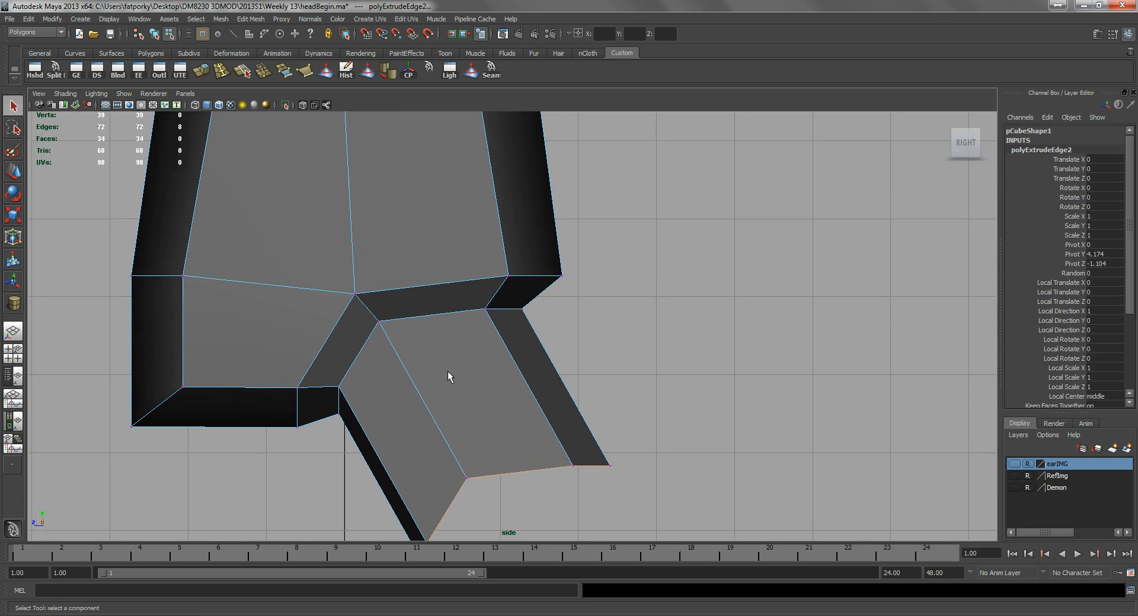
left_click(338, 415)
key("w")
left_click_drag(337, 415, 333, 427)
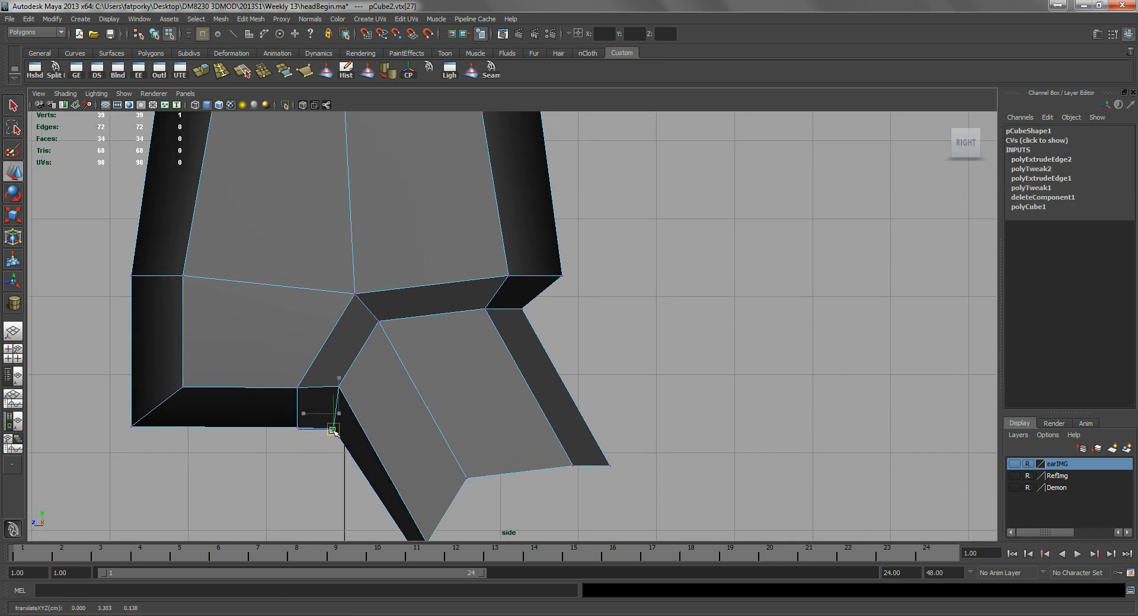
middle_click_drag(403, 413, 406, 393, "alt")
left_click_drag(314, 414, 309, 413)
mouse_move(351, 360)
left_mouse_down()
mouse_move(336, 383)
mouse_move(332, 366)
left_mouse_up()
- Raise the lower rear vertices of the skull and the upper rear vertices of the neck
middle_click_drag(526, 264, 510, 356, "alt")
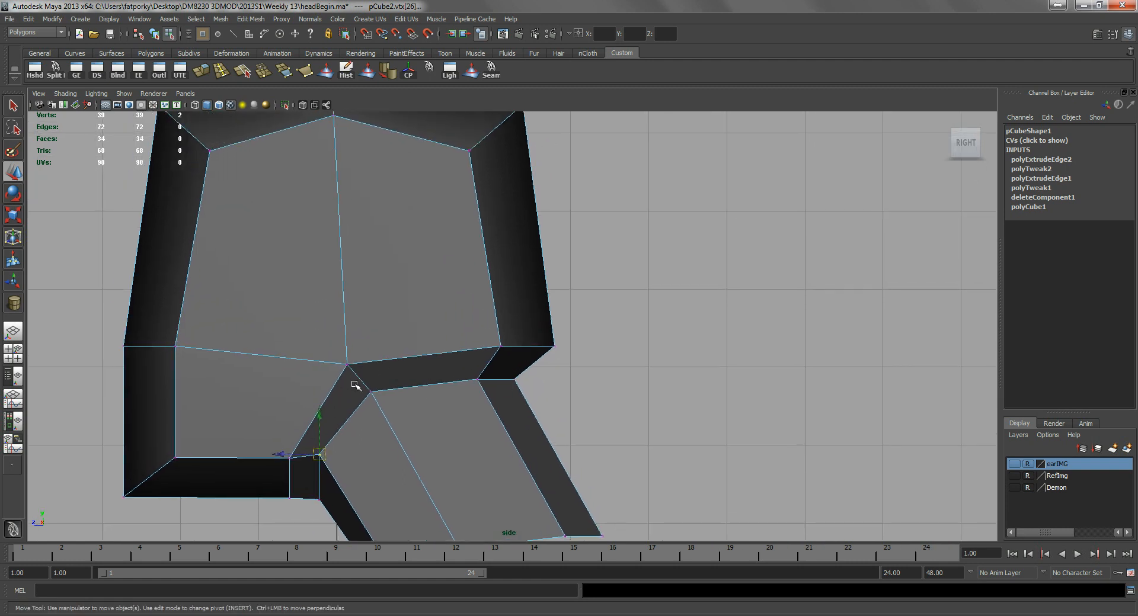
left_click_drag(557, 323, 538, 288)
middle_click_drag(536, 341, 532, 387, "alt")
mouse_move(542, 316)
left_mouse_down()
mouse_move(550, 336)
mouse_move(541, 317)
left_mouse_up()
middle_click_drag(541, 318, 580, 213, "alt")
left_click_drag(587, 294, 548, 298)
right_click_drag(600, 314, 552, 304, "alt")
middle_click_drag(551, 304, 551, 318, "alt")
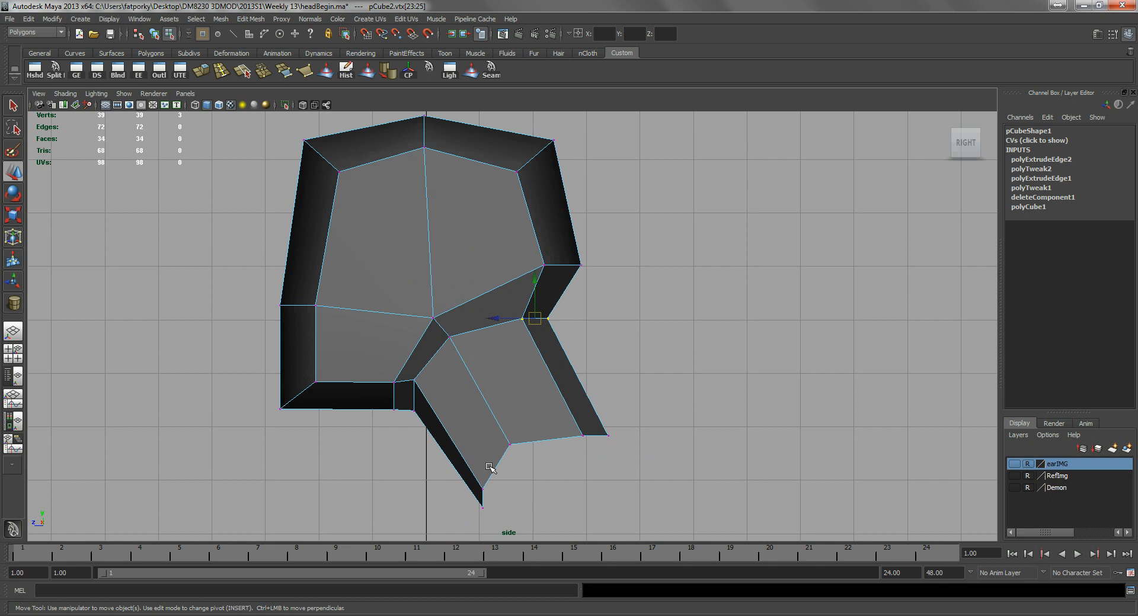
- Move the neck's bottom front vertices forward and up, and its bottom rear vertices up and slightly forward
middle_click_drag(489, 468, 510, 389, "alt")
left_click(507, 436)
left_click_drag(508, 436, 493, 428)
left_click_drag(544, 456, 480, 416)
left_click_drag(677, 342, 608, 340)
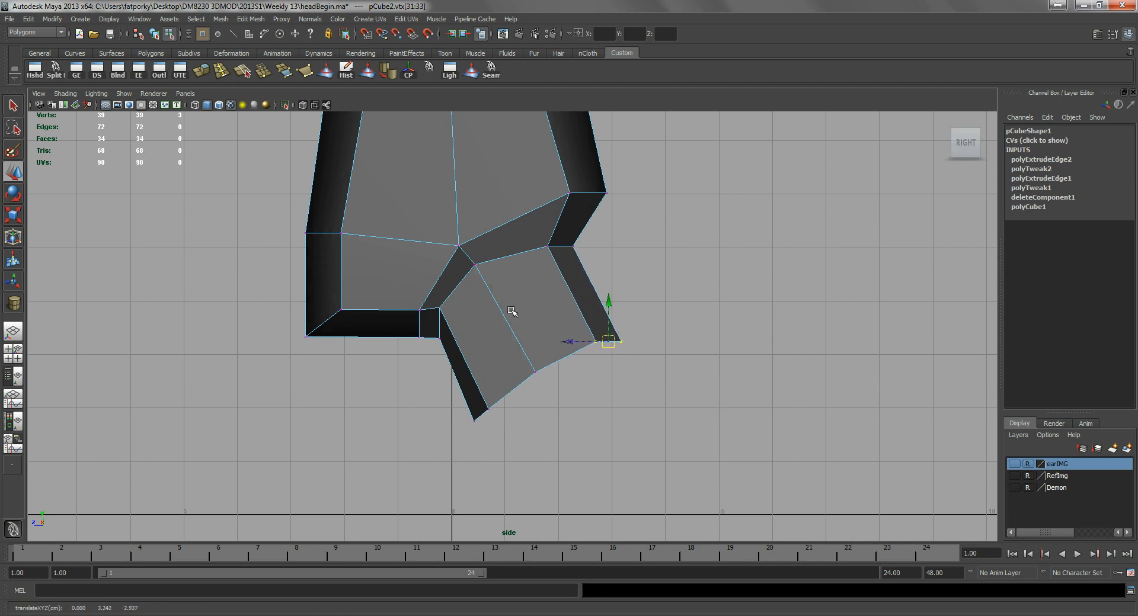
- In the perspective view, select two neighbouring edges on one side of the neck's bottom border
middle_click_drag(512, 312, 521, 346, "alt")
key("space")
left_click_drag(519, 345, 510, 320)
mouse_move(467, 304)
left_mouse_down("alt")
mouse_move(579, 296)
mouse_move(498, 257)
mouse_move(468, 279)
mouse_move(461, 211)
mouse_move(465, 312)
left_mouse_up("alt")
key("q")
right_click_drag(464, 311, 435, 339)
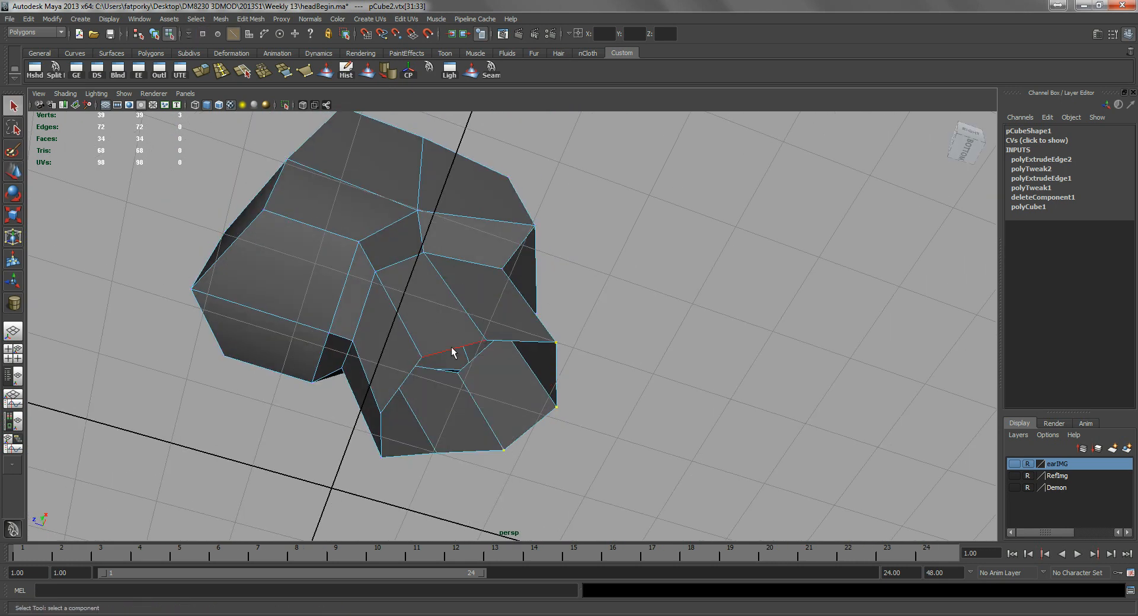
left_click(451, 352)
left_click(513, 350, "shift")
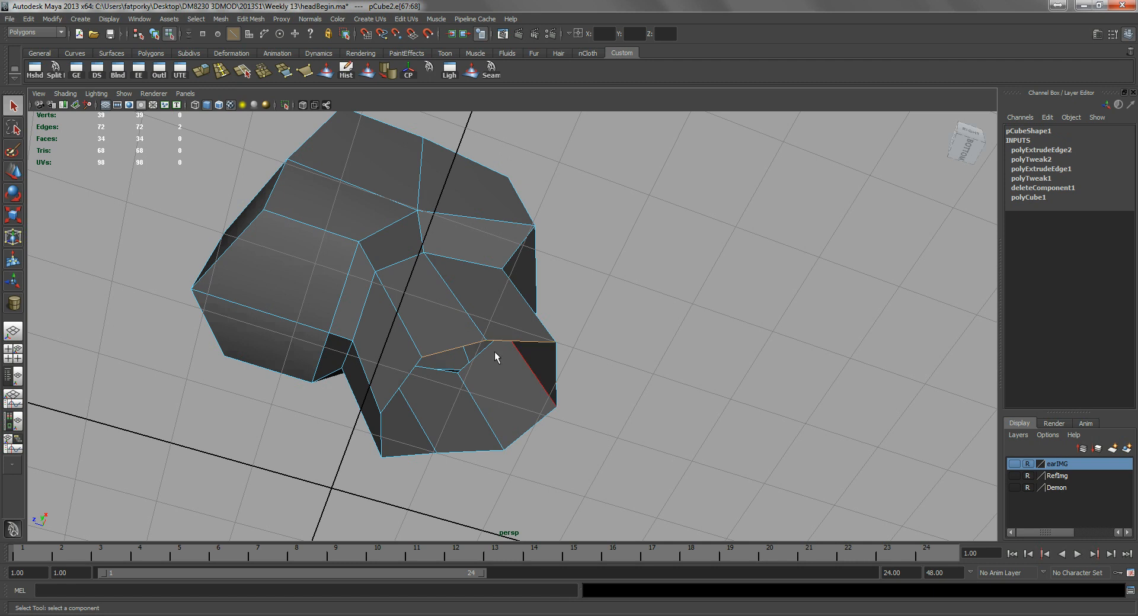
- Try moving the selected edges on one side of the neck border, and undo the changes
left_click_drag(495, 351, 460, 325, "alt")
key("w")
left_click_drag(499, 274, 473, 323)
right_click_drag(473, 320, 473, 292)
left_click(455, 320)
left_click_drag(455, 321, 603, 314, "alt")
mouse_move(568, 350)
left_mouse_down("alt")
mouse_move(521, 376)
mouse_move(472, 381)
mouse_move(558, 353)
left_mouse_up("alt")
key("ctrl+z")
key("ctrl+z")
key("ctrl+z")
- Add the two matching edges on the opposite side of the neck's bottom border to the selection
left_click_drag(528, 386, 489, 324, "alt")
left_click(424, 272, "shift")
left_click(403, 304, "shift")
left_click_drag(402, 304, 318, 275, "alt")
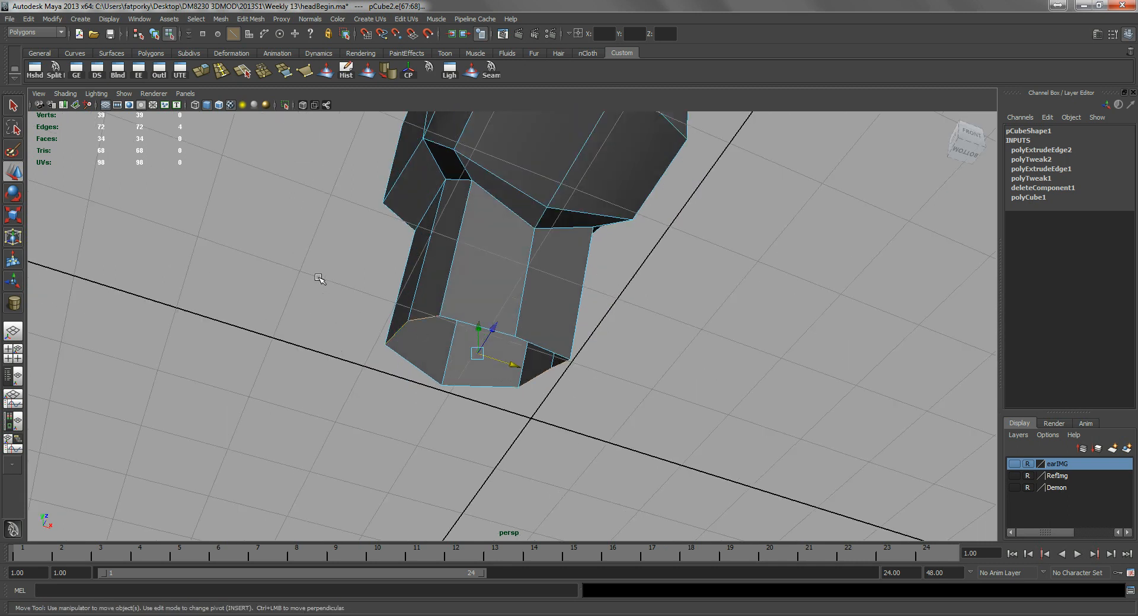
- Turn on Reflection in the Move tool's settings
double_click(13, 173)
scroll(126, 276, "down", 10)
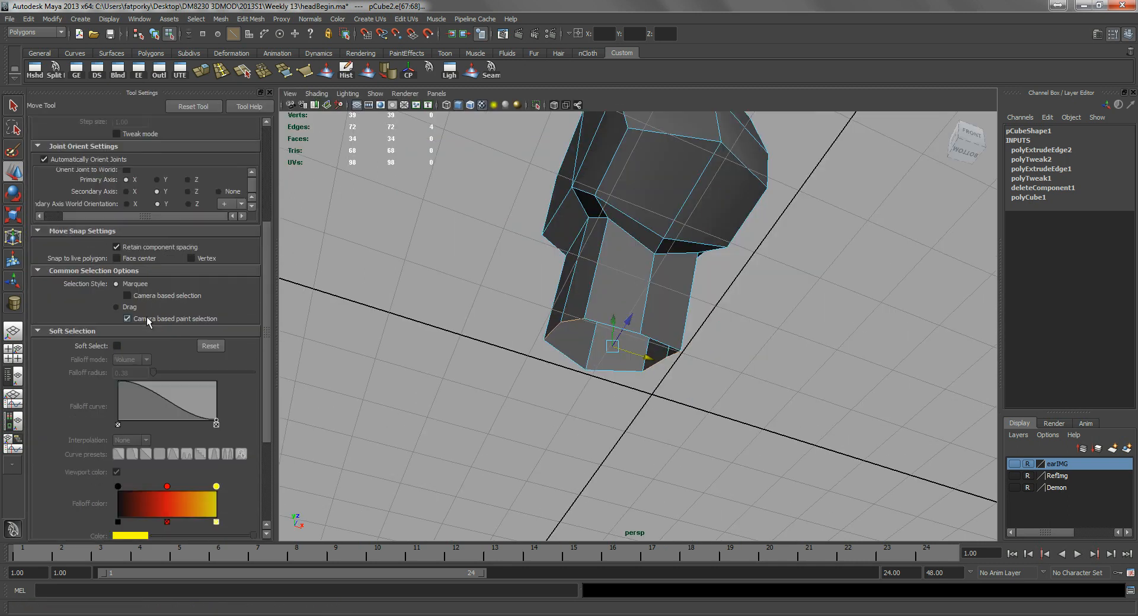
scroll(130, 276, "down", 3)
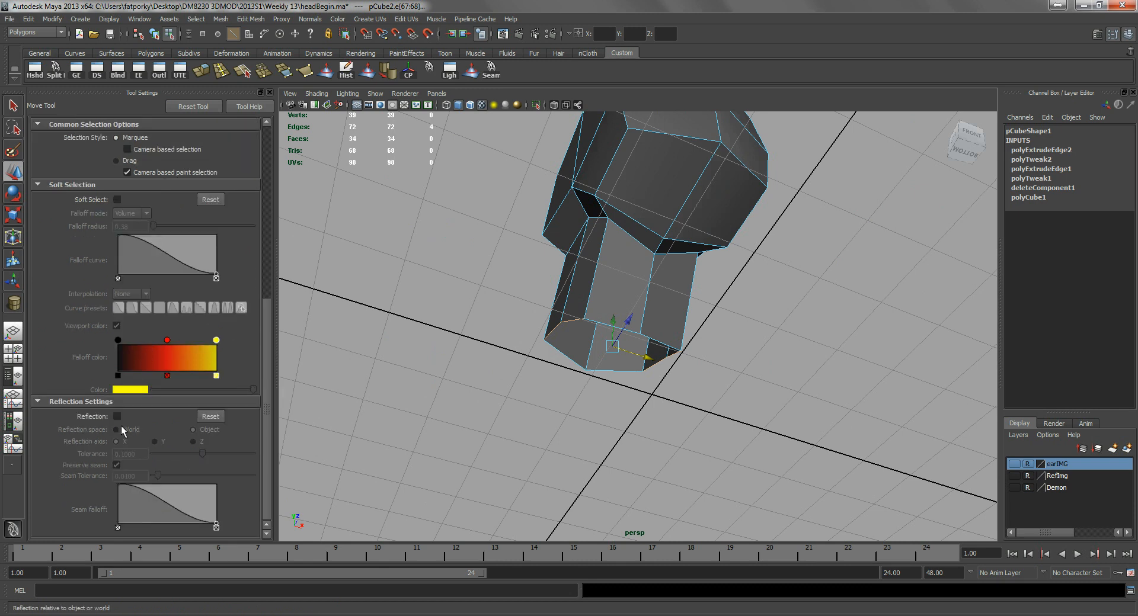
left_click(116, 419)
- Select two edges on one side of the neck's bottom border with reflection active and examine the mirrored selection
mouse_move(611, 354)
left_mouse_down("alt")
mouse_move(593, 338)
mouse_move(602, 361)
left_mouse_up("alt")
scroll(602, 364, "up", 5)
left_click(603, 356)
left_click(667, 373)
left_click_drag(667, 372, 701, 337, "alt")
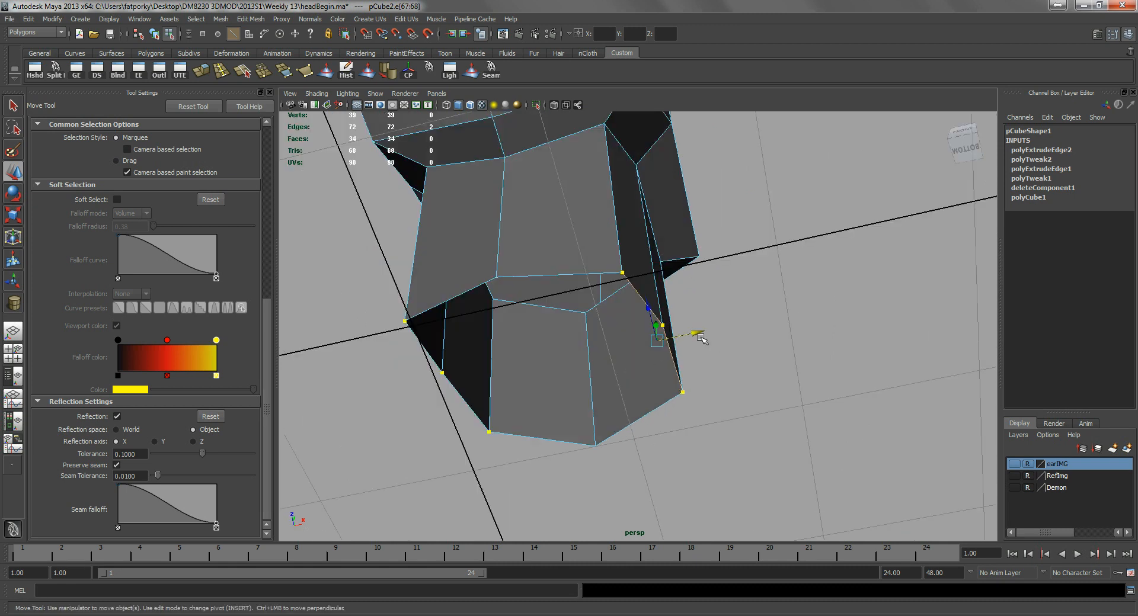
left_click_drag(663, 332, 619, 266, "alt")
right_click(611, 260)
left_click(617, 268)
left_click_drag(661, 232, 583, 194, "alt")
left_click_drag(591, 267, 515, 302, "alt")
- Return the head to object mode, turn Reflection off and close the tool settings
key("q")
right_click_drag(561, 311, 605, 287)
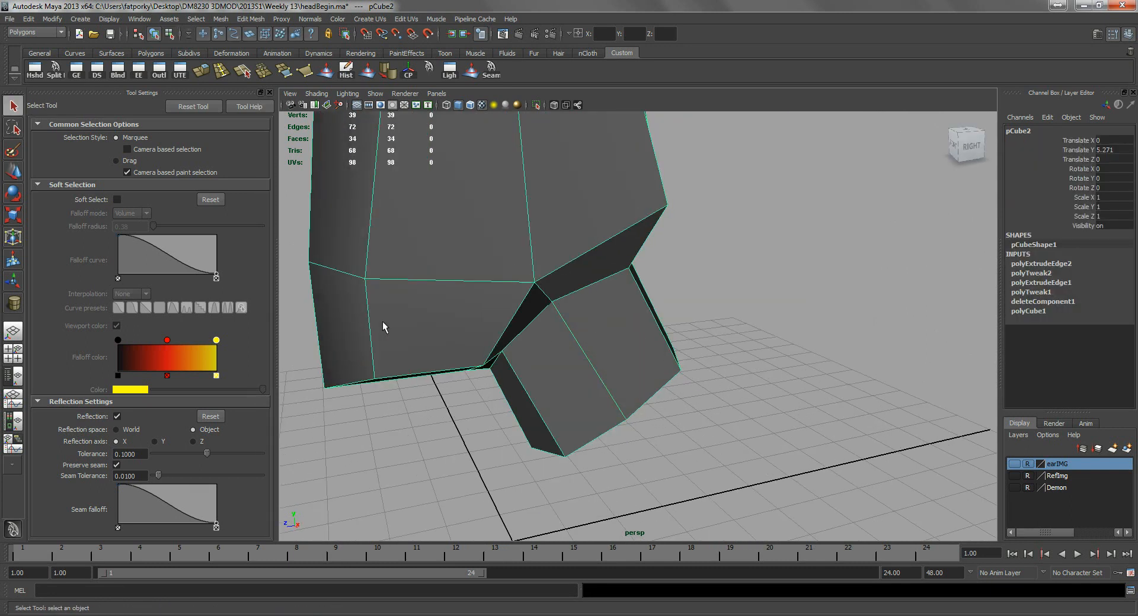
left_click(117, 417)
left_click(270, 92)
scroll(385, 297, "down", 5)
- Reset the Smooth options to their defaults and smooth the whole head mesh
left_click_drag(326, 279, 537, 311, "alt")
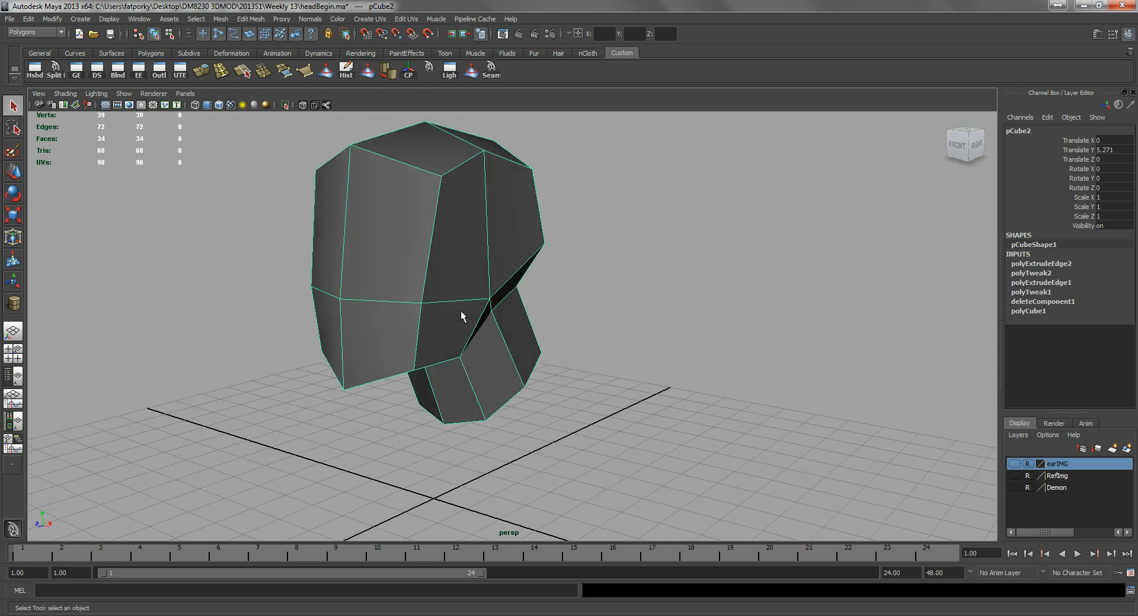
left_click_drag(468, 315, 500, 301, "alt")
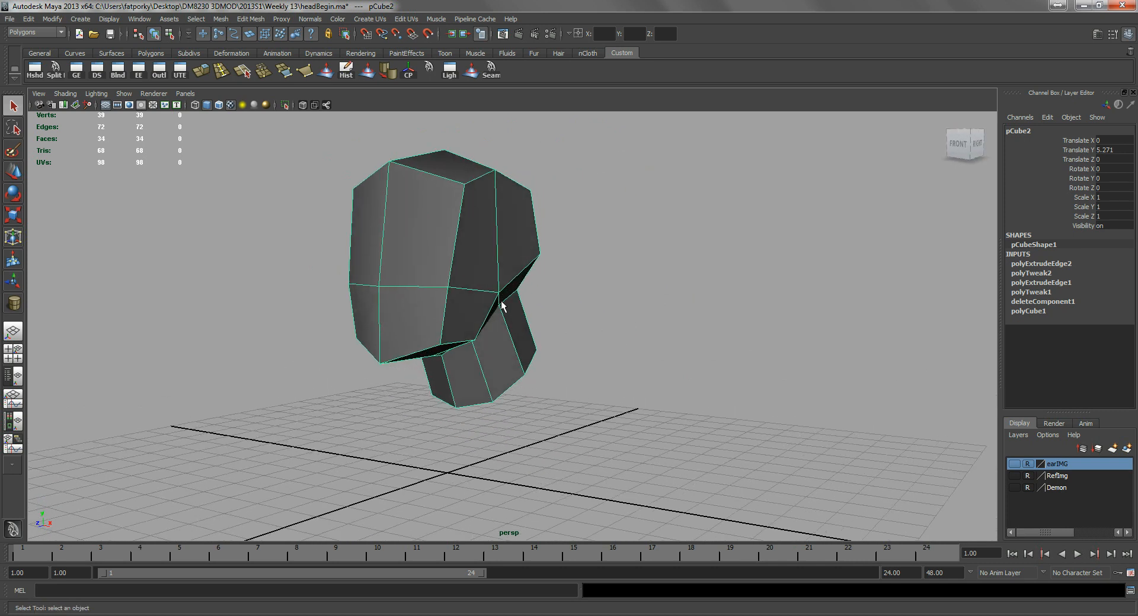
middle_click_drag(487, 250, 486, 250, "alt")
left_click_drag(487, 250, 471, 299, "alt")
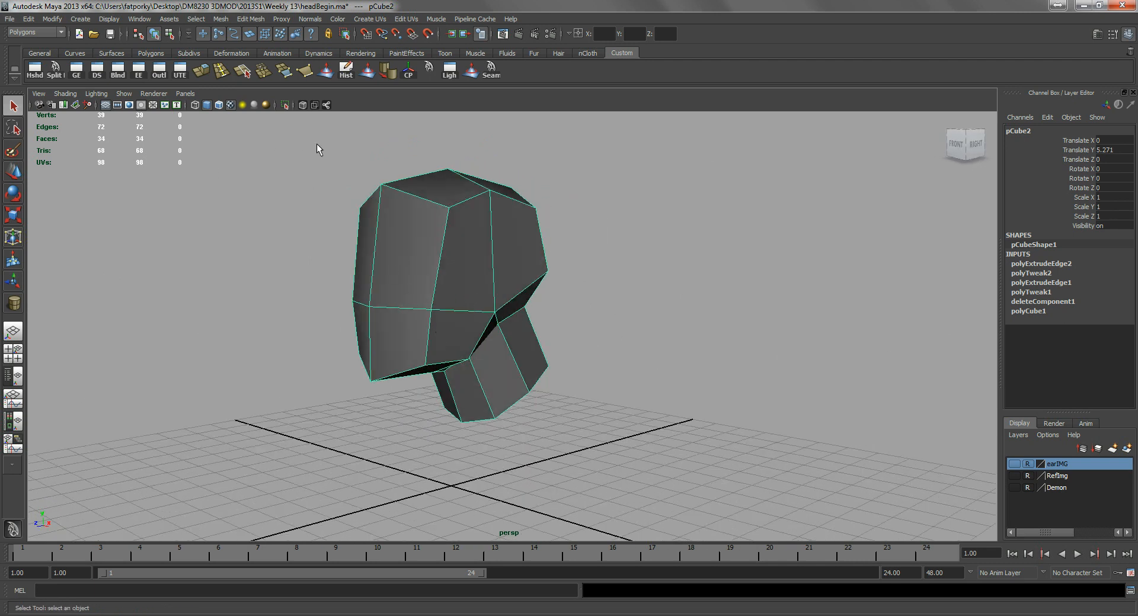
left_click(224, 21)
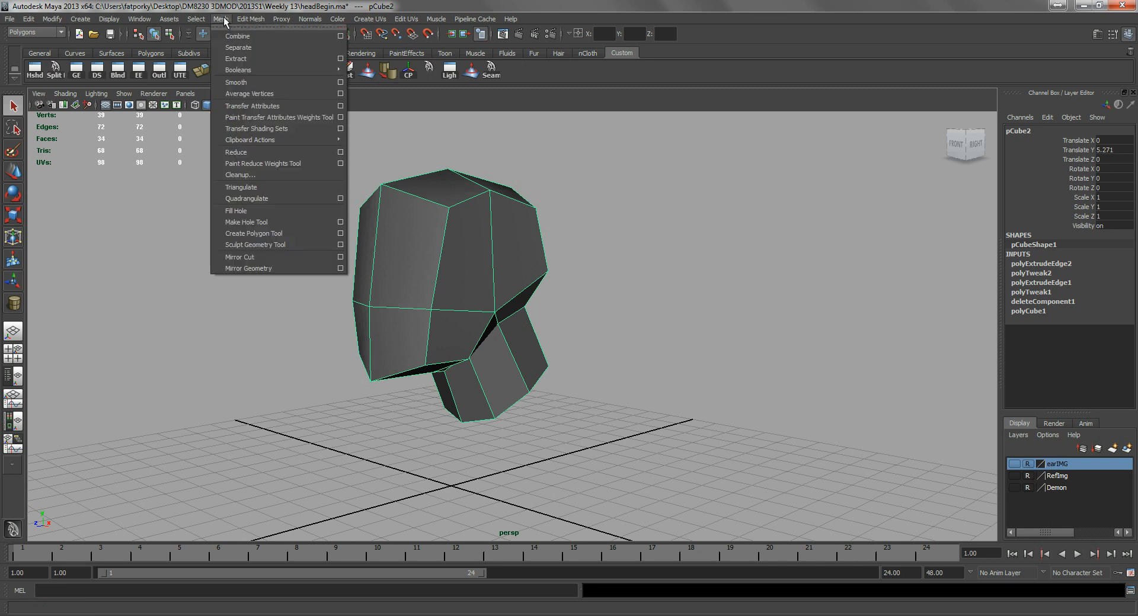
left_click(340, 83)
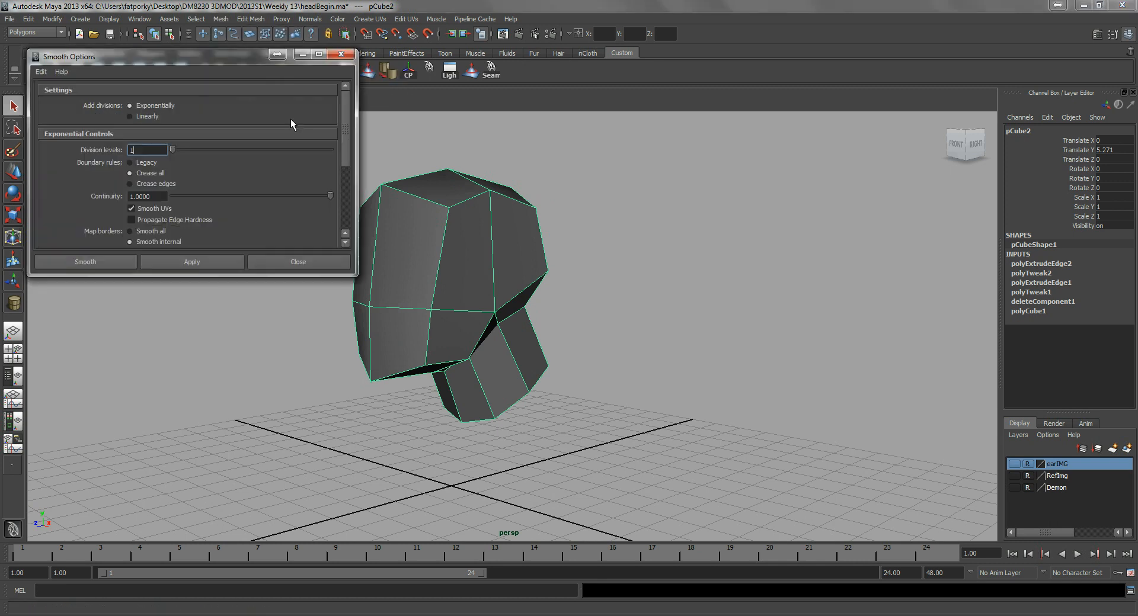
left_click(41, 72)
left_click(68, 94)
left_click(104, 266)
- Reselect the smoothed head as a whole object, review its shape and show it in the front view
key("w")
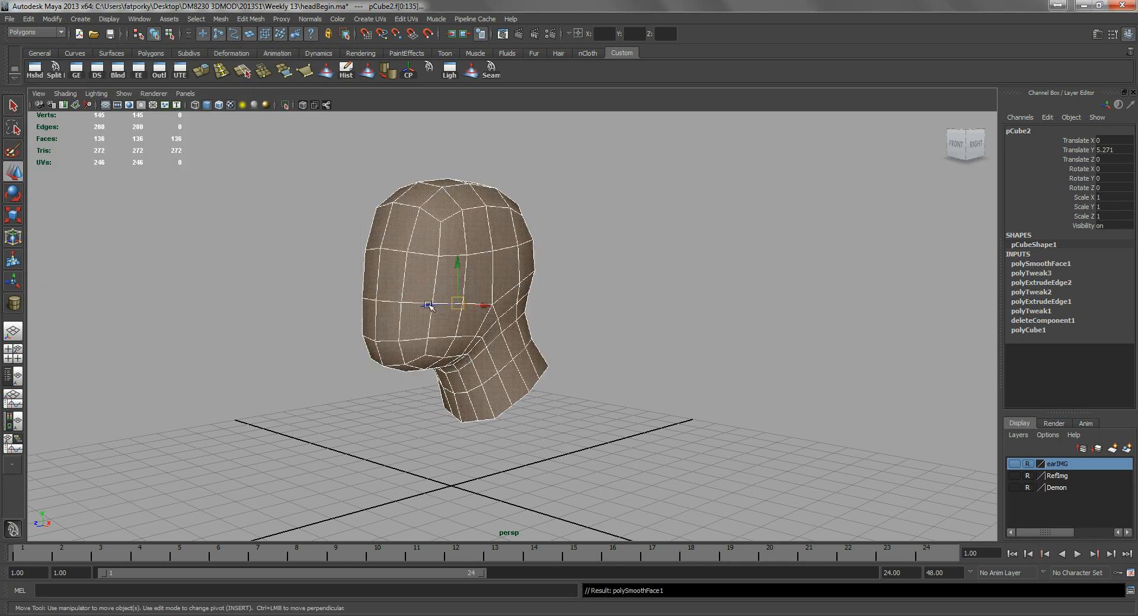
left_click_drag(435, 265, 434, 307, "alt")
left_click(589, 326)
left_click_drag(589, 326, 441, 348, "alt")
left_click(475, 305)
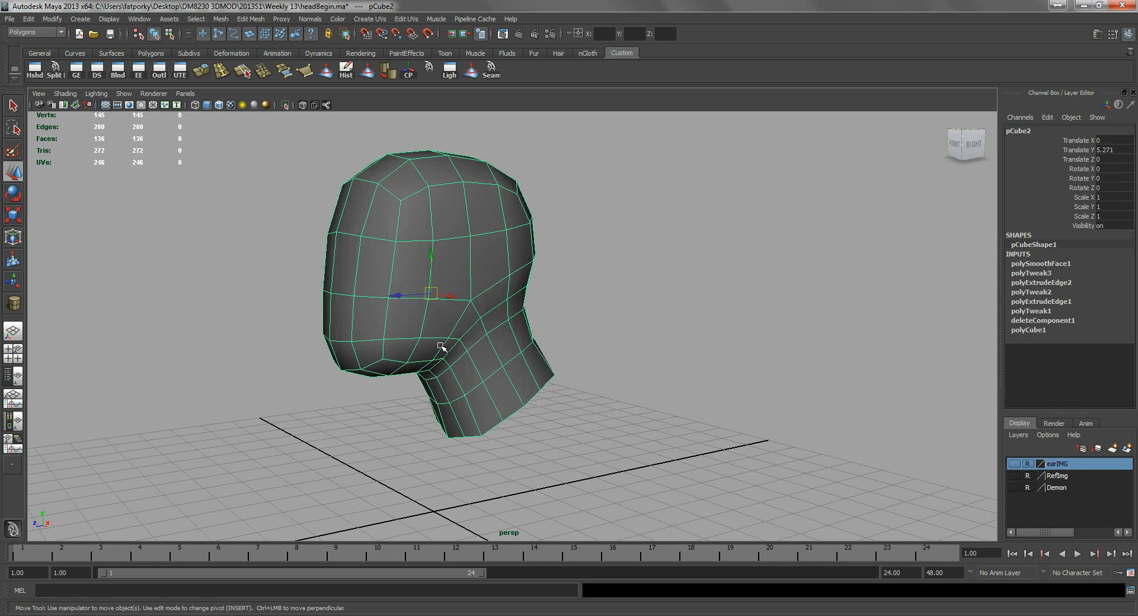
left_click_drag(434, 332, 496, 351, "alt")
key("space")
middle_click_drag(496, 351, 500, 373, "alt")
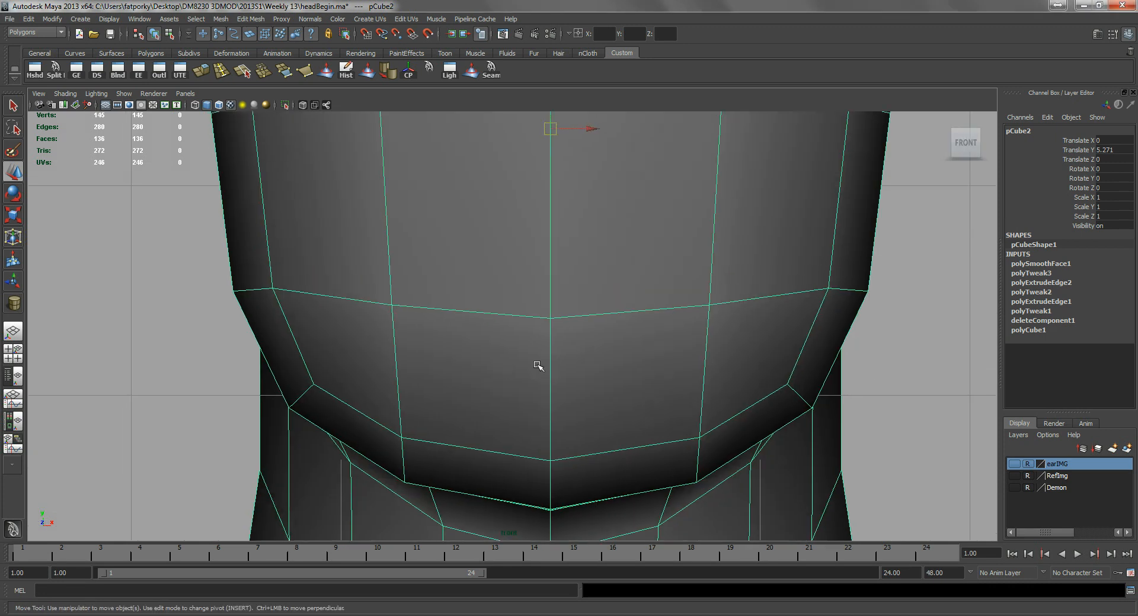
- Select all faces on the head's negative X half in the front view and delete them
key("f")
key("q")
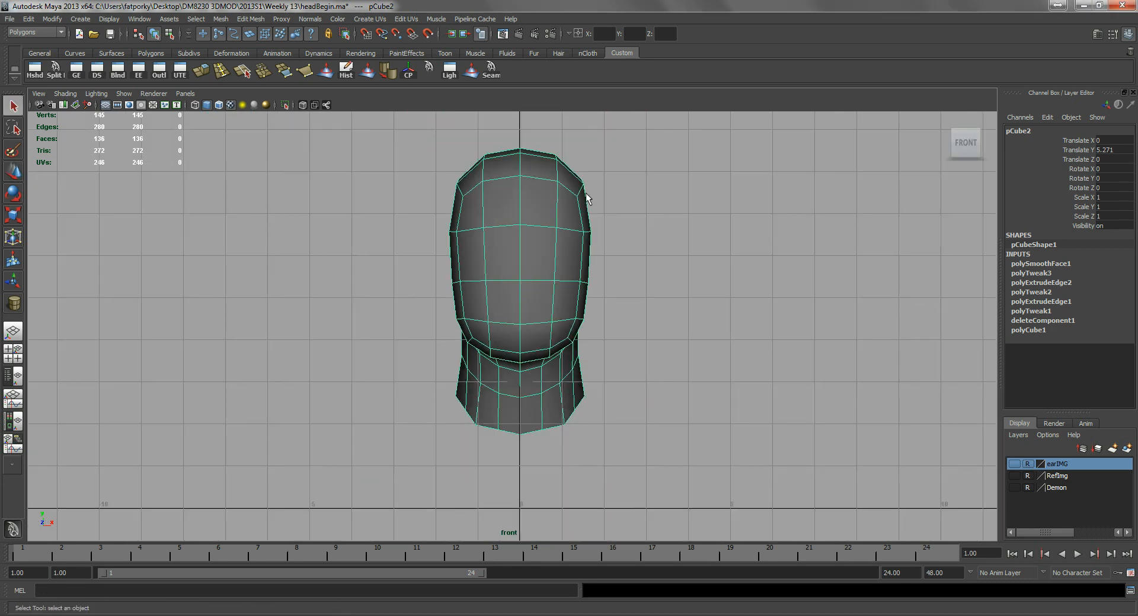
right_click_drag(509, 220, 483, 198)
left_click_drag(420, 115, 487, 354)
left_click_drag(501, 478, 511, 486)
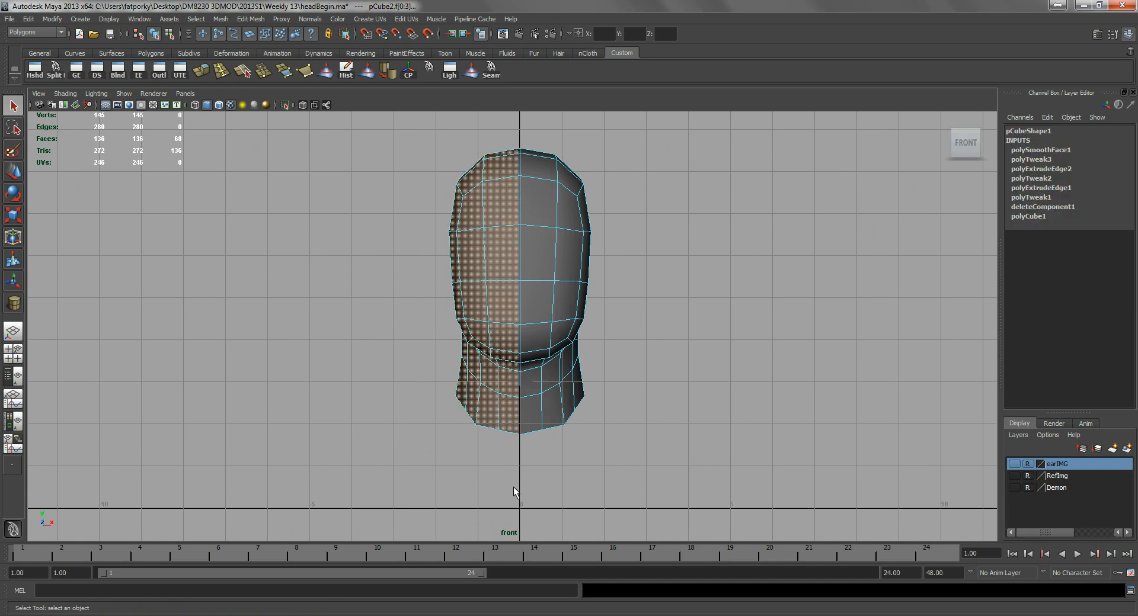
key("Delete")
middle_click_drag(607, 339, 601, 350, "alt")
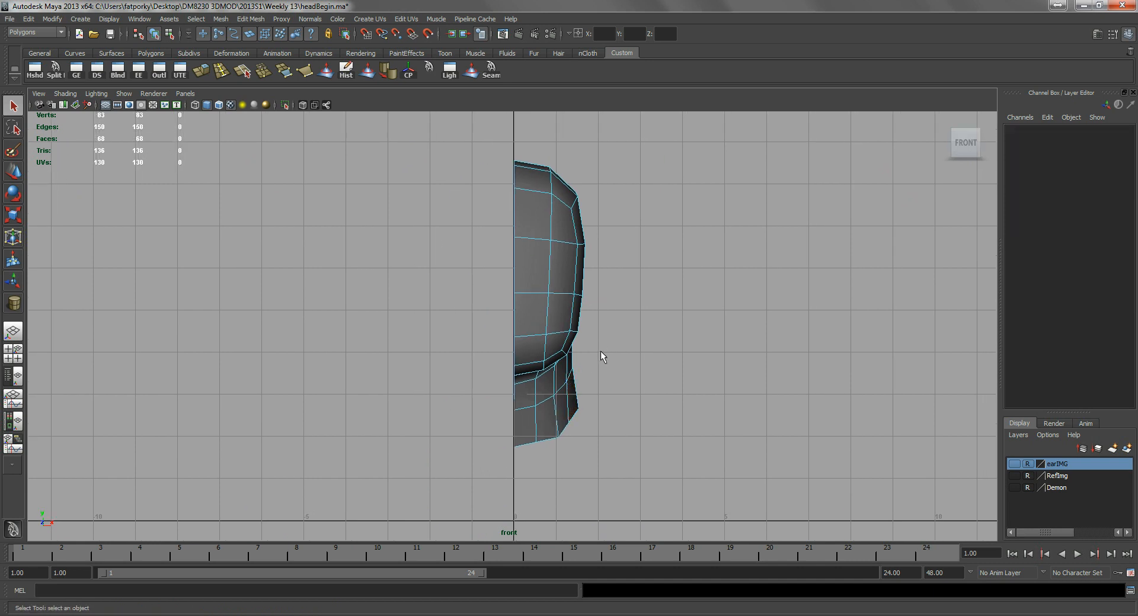
- Select the remaining half head as an object in the perspective view and open the Select tool's settings
key("space")
left_click_drag(596, 352, 528, 339)
right_click_drag(482, 272, 504, 259)
left_click(492, 278)
left_click_drag(437, 329, 437, 331, "alt")
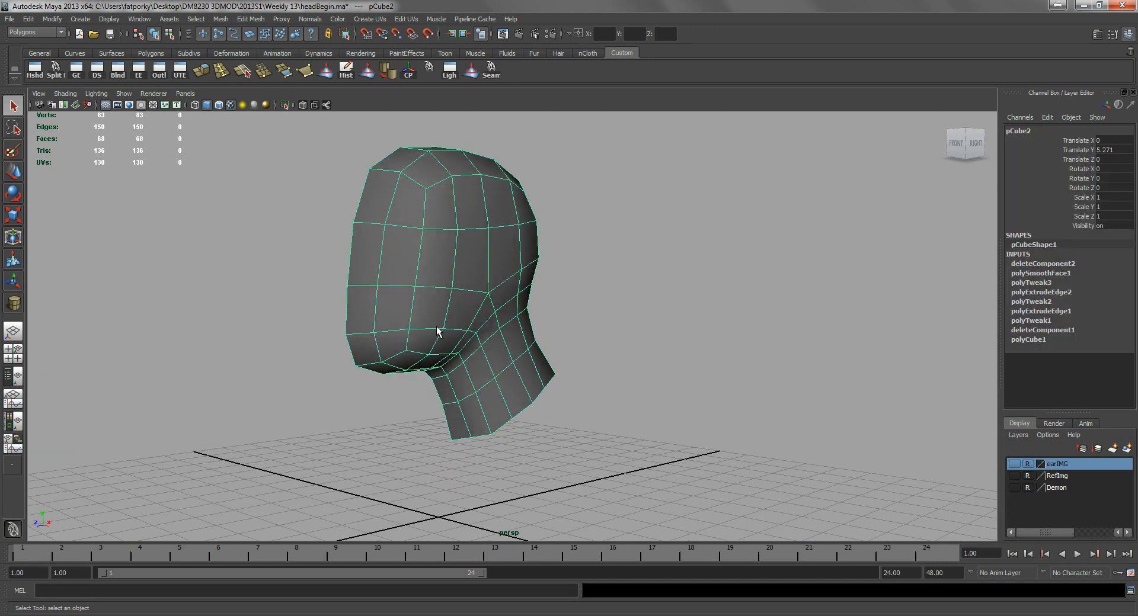
double_click(13, 106)
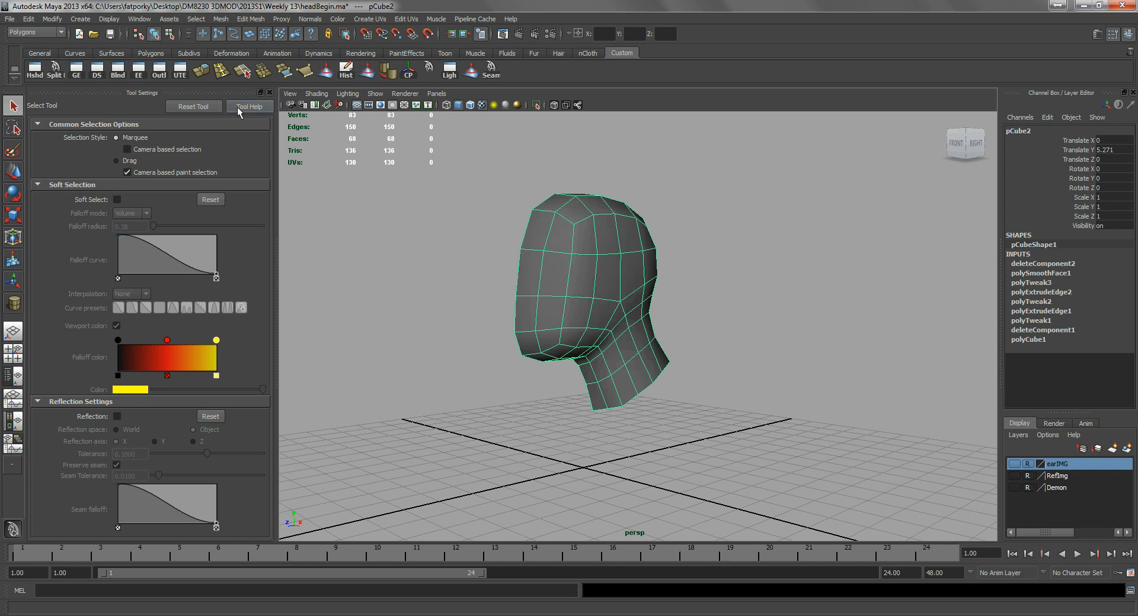
- Reset the Duplicate Special options and mirror the half head as an Instance with X scale -1
left_click(28, 19)
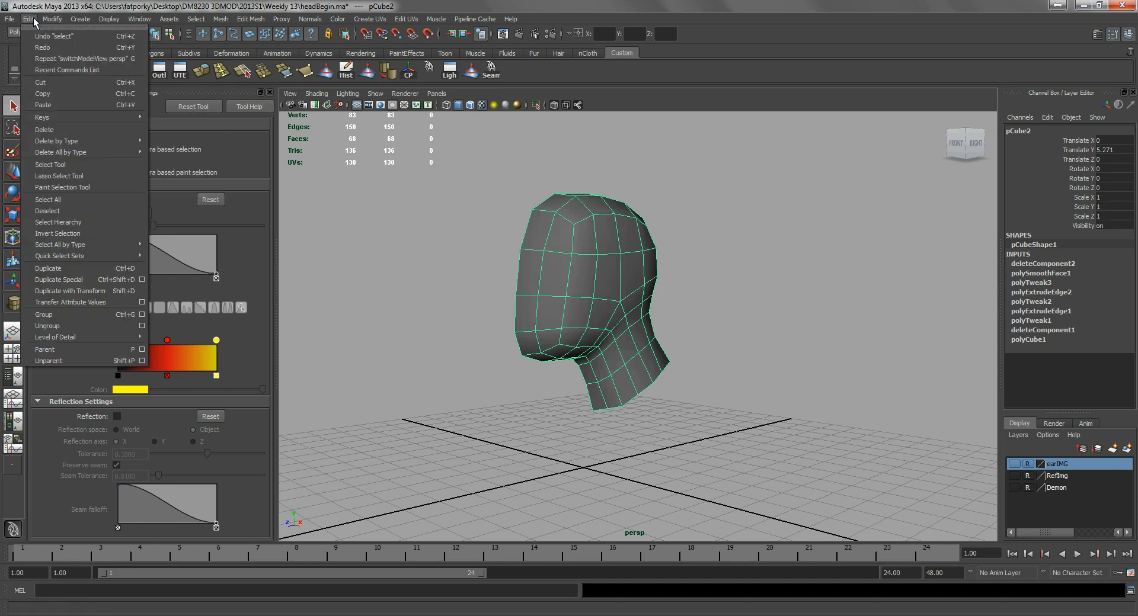
left_click(143, 279)
left_click(41, 71)
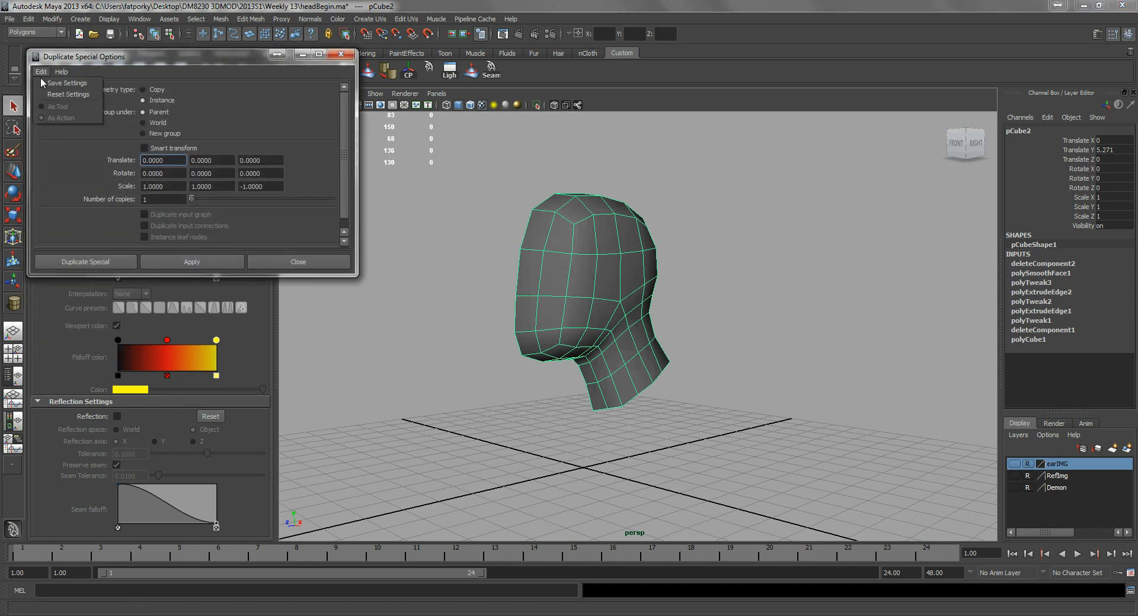
left_click(54, 95)
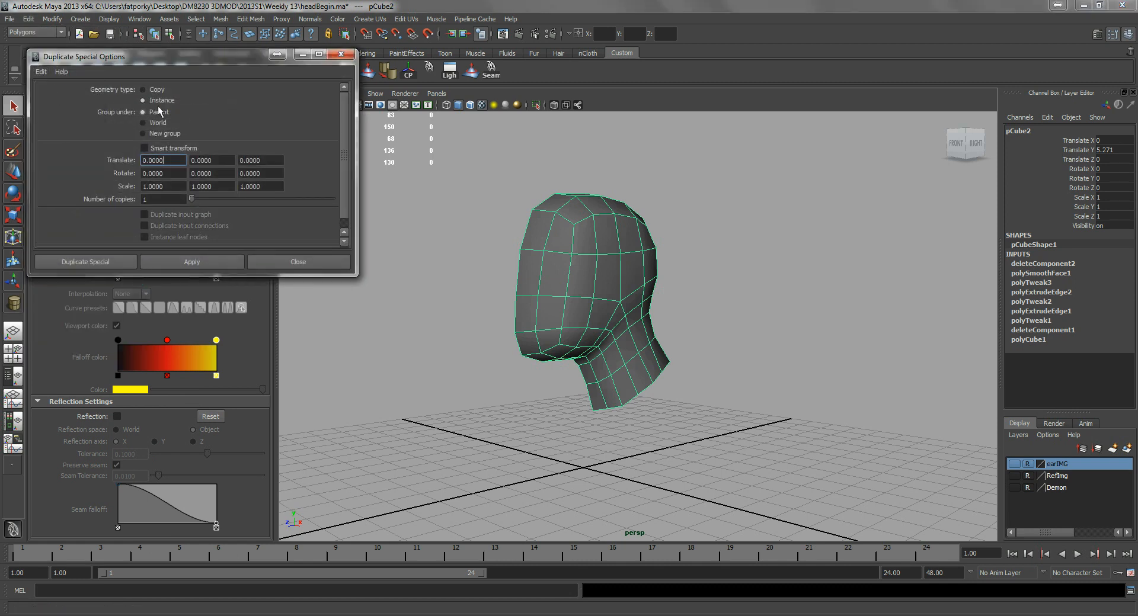
left_click_drag(513, 424, 408, 530, "alt")
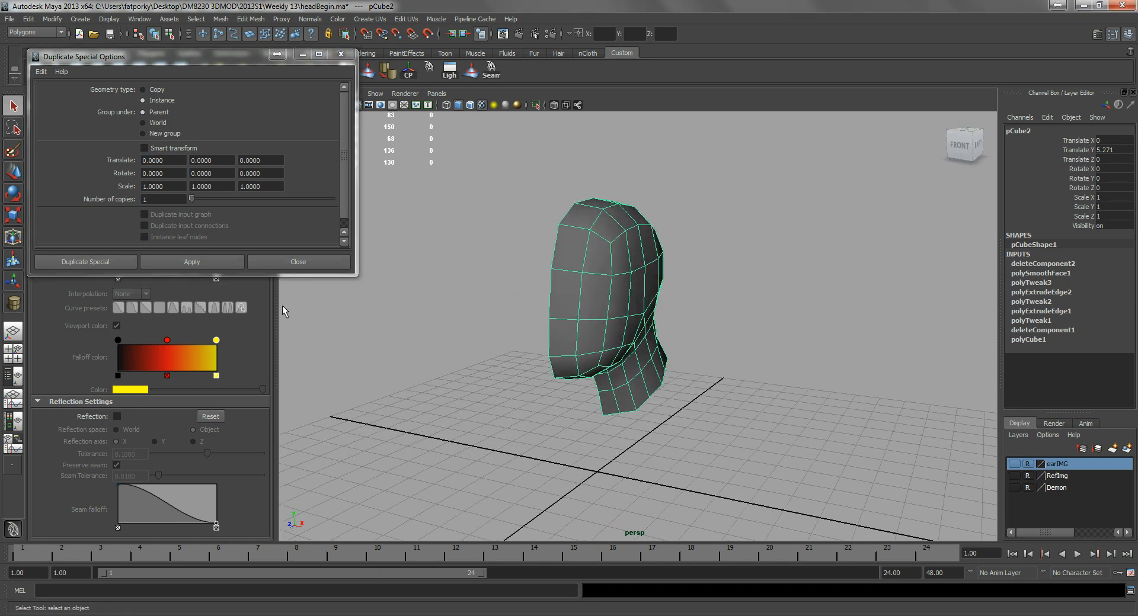
left_click(152, 187)
double_click(153, 188)
type("-1.0000")
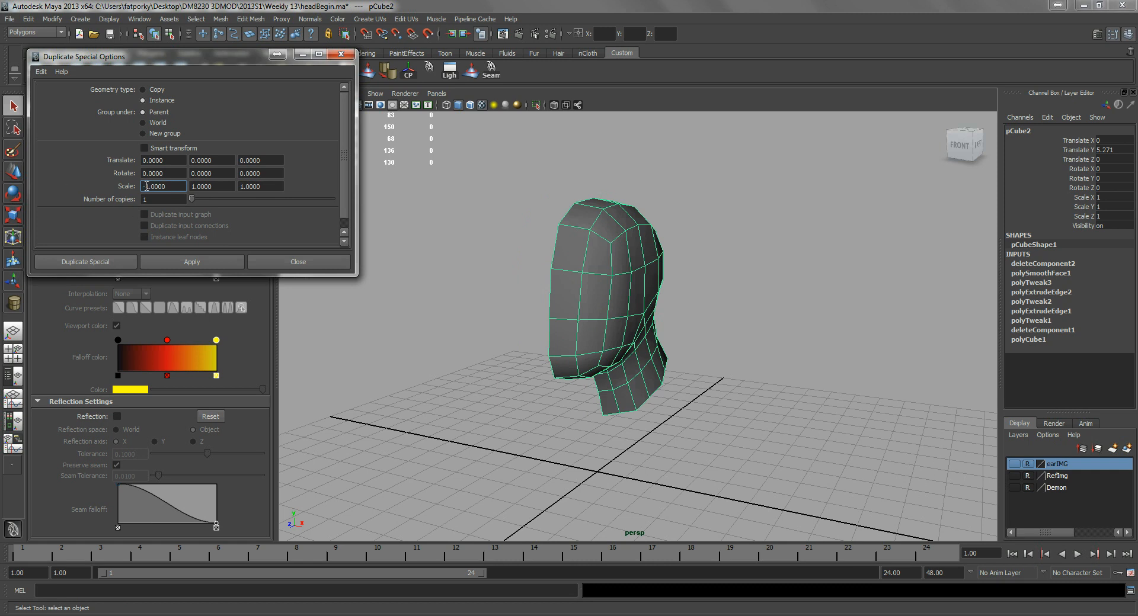
left_click(90, 261)
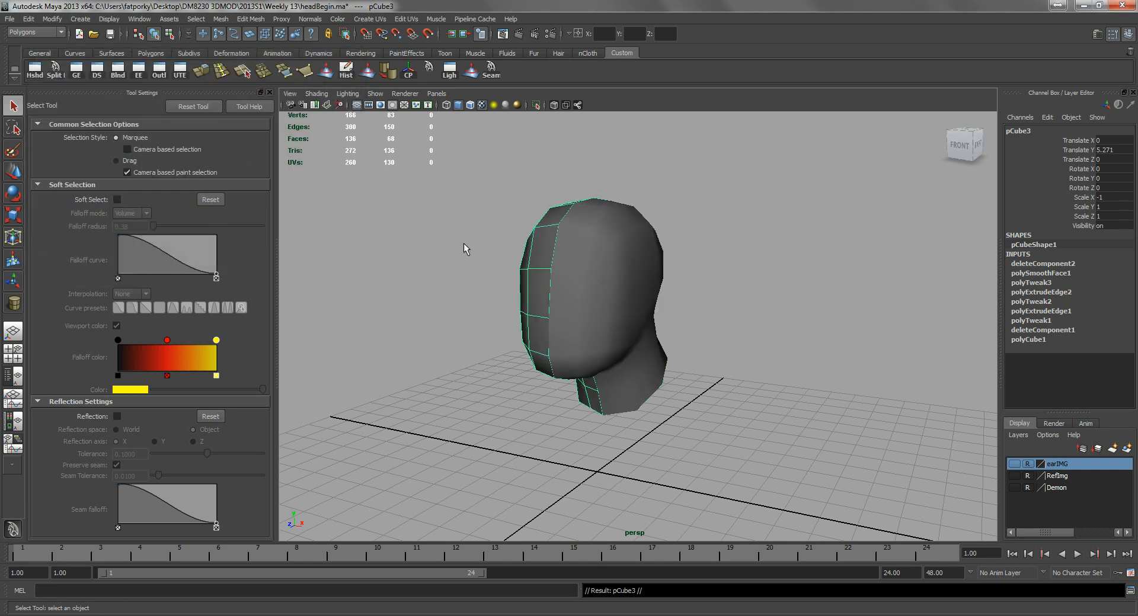
- Close the tool settings and deselect the mirrored half, viewing the head from its side
left_click(268, 93)
left_click_drag(505, 281, 473, 270, "alt")
left_click(386, 286)
left_click_drag(384, 288, 411, 282, "alt")
- Try moving a face on the upper side of the original half to test the instance, and undo it
right_click_drag(459, 277, 461, 251)
left_click(497, 209)
key("w")
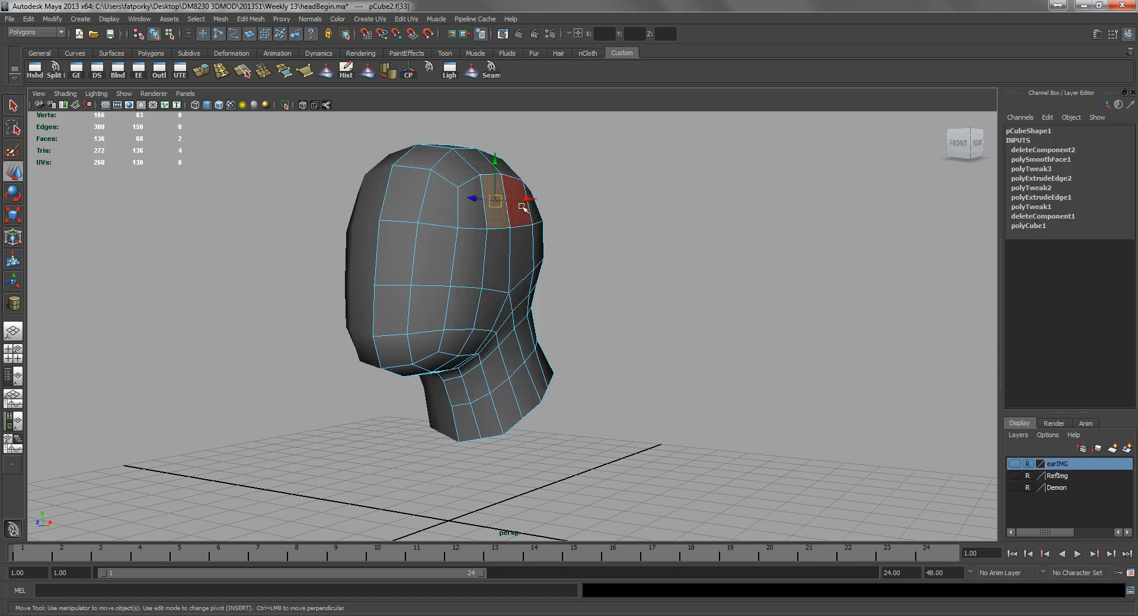
left_click_drag(540, 199, 509, 269)
key("ctrl+z")
key("q")
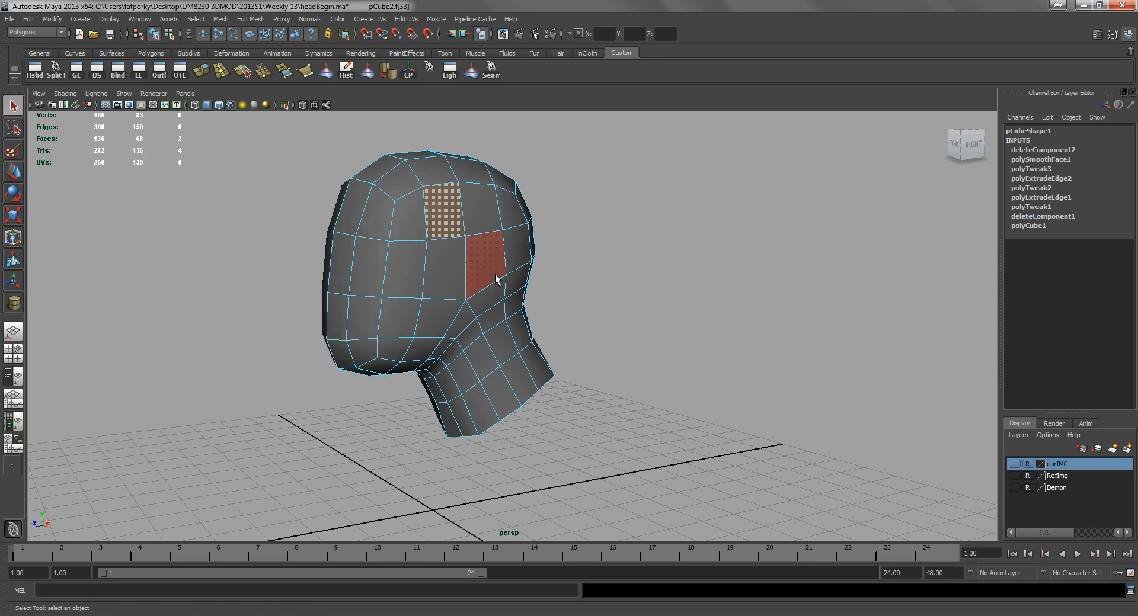
- Examine the jaw and neck topology and return the original half head to object mode
left_click_drag(500, 379, 480, 341, "alt")
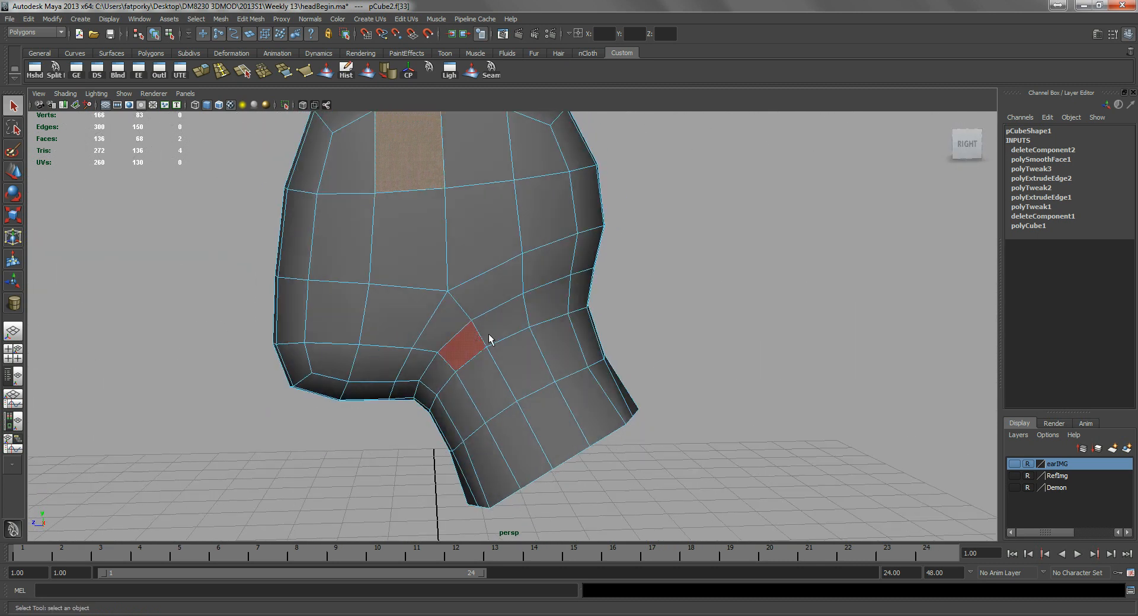
left_click_drag(546, 305, 556, 293, "alt")
right_click_drag(554, 217, 585, 241)
left_click_drag(556, 253, 556, 297, "alt")
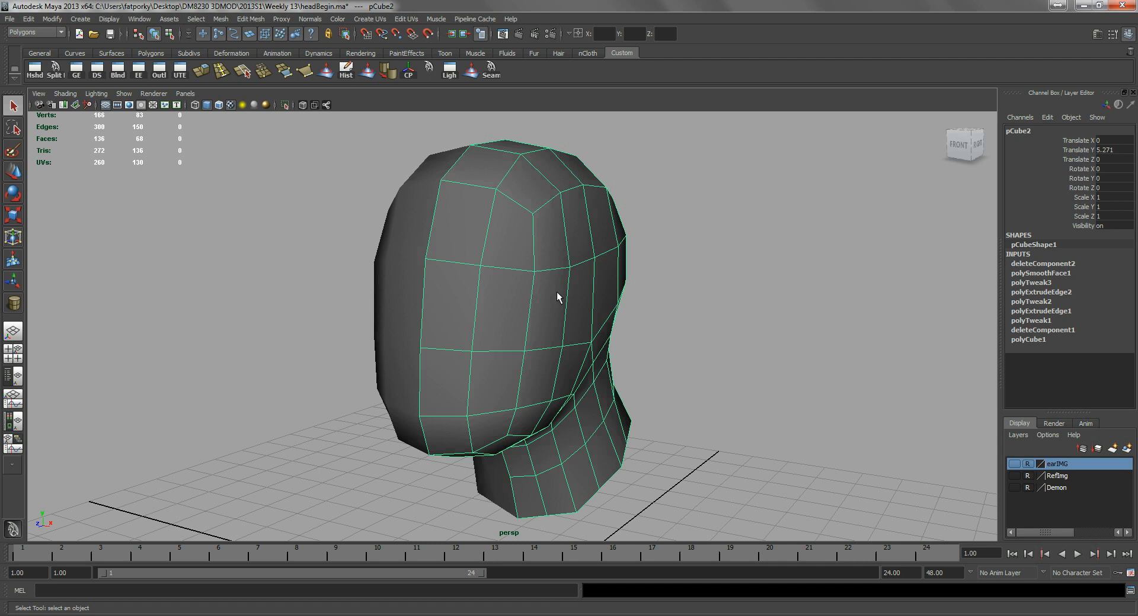
left_click_drag(567, 307, 491, 278, "alt")
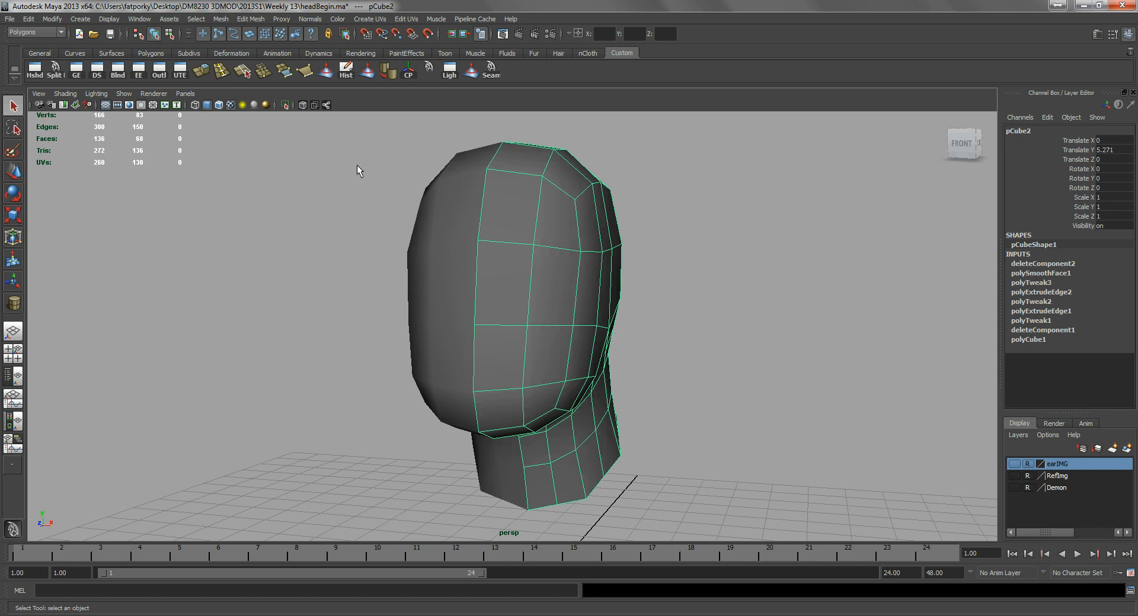
- Split the eye-level face beside the centre line vertically from its upper to its lower edge, close to the centre
left_click(431, 73)
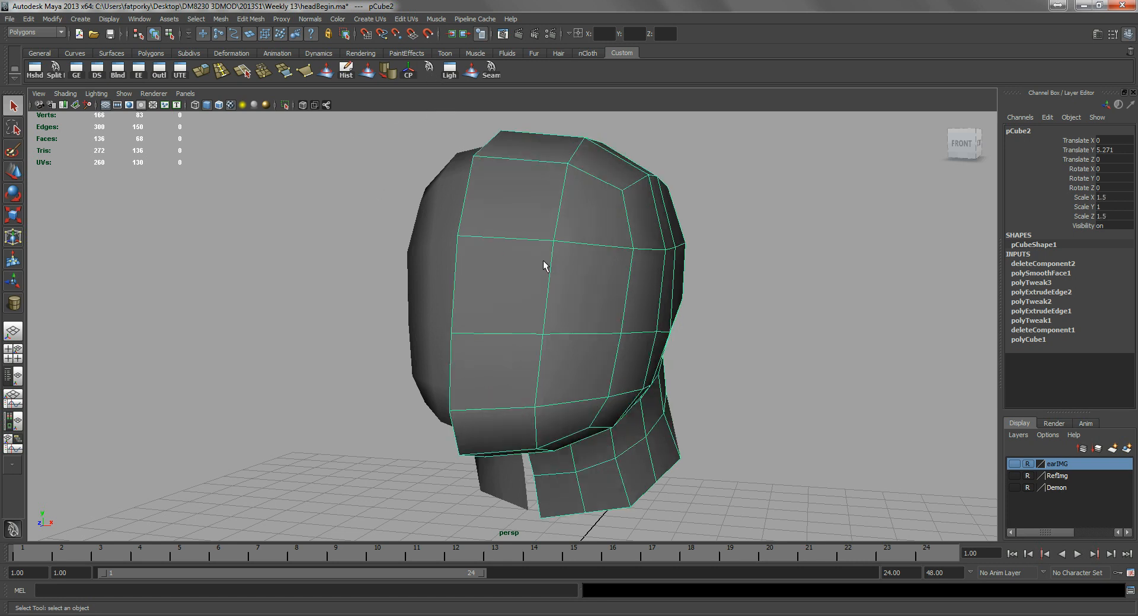
key("ctrl+z")
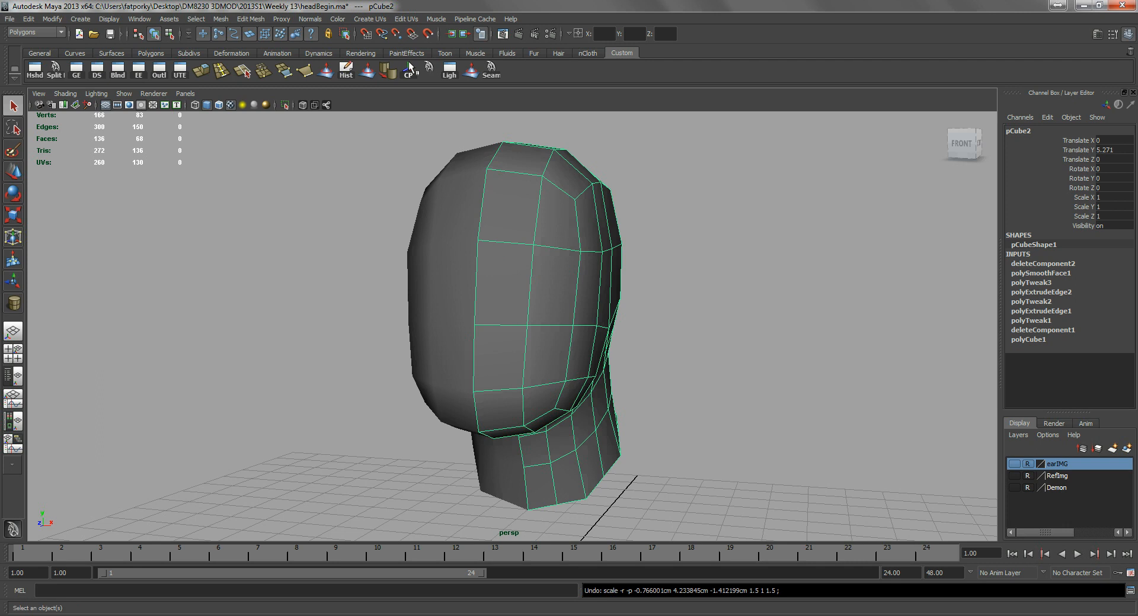
left_click(54, 69)
scroll(466, 245, "up", 5)
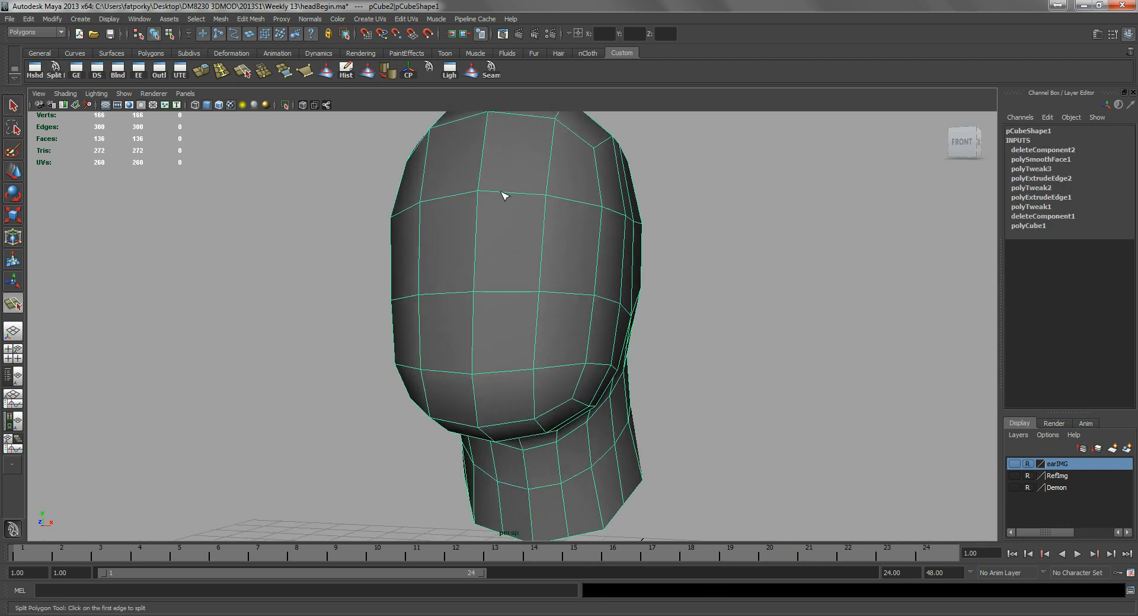
left_click(494, 192)
left_click(492, 293)
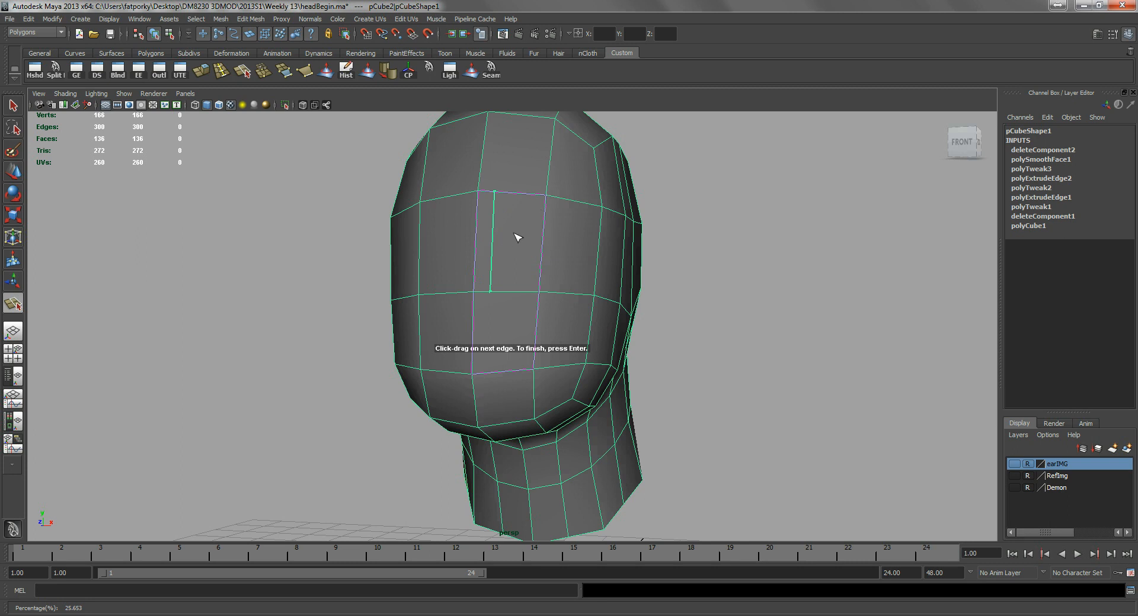
key("Return")
- Examine the head's side topology and the three eye-level faces beside the centre line, leaving nothing selected
left_click_drag(514, 233, 498, 312, "alt")
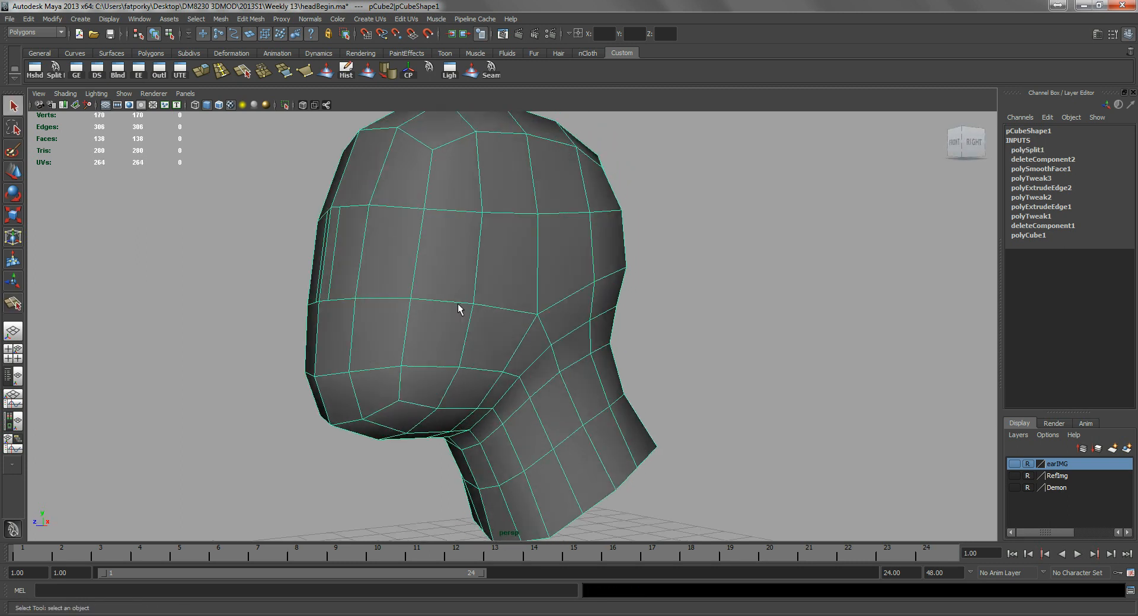
left_click_drag(465, 386, 426, 360, "alt")
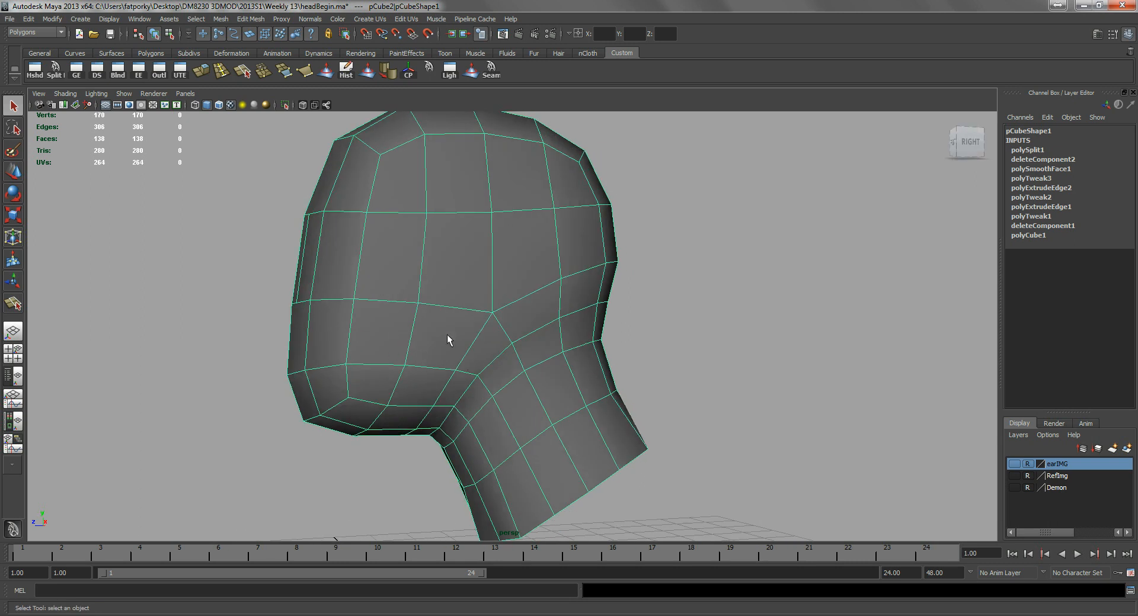
left_click_drag(358, 353, 372, 373, "alt")
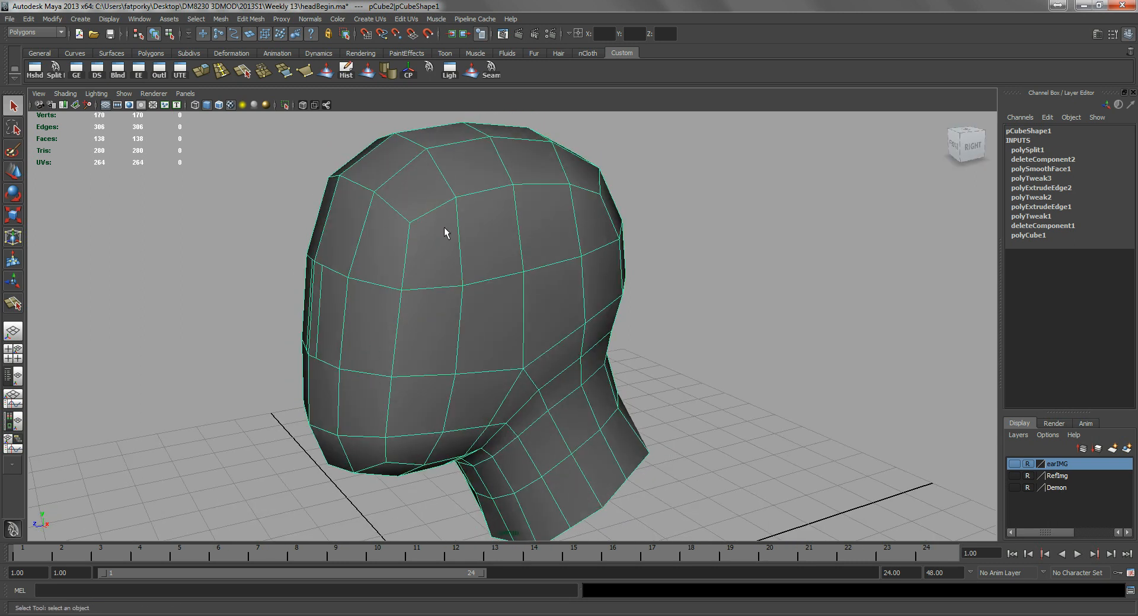
left_click_drag(364, 236, 356, 272, "alt")
right_click_drag(373, 270, 376, 294)
left_click(366, 275)
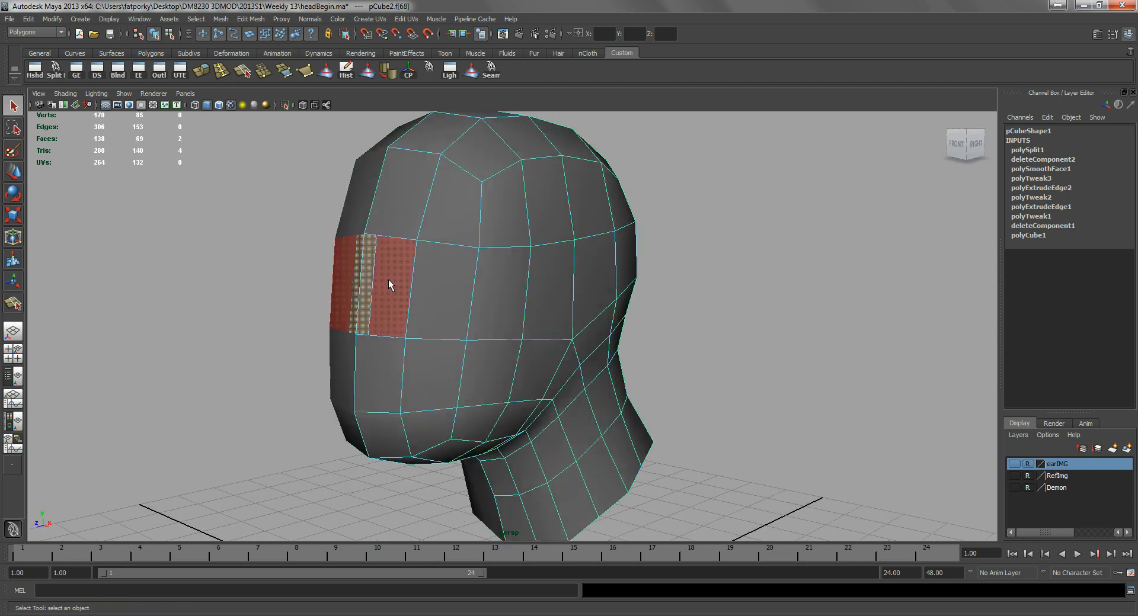
left_click(390, 280, "shift")
left_click(443, 289, "shift")
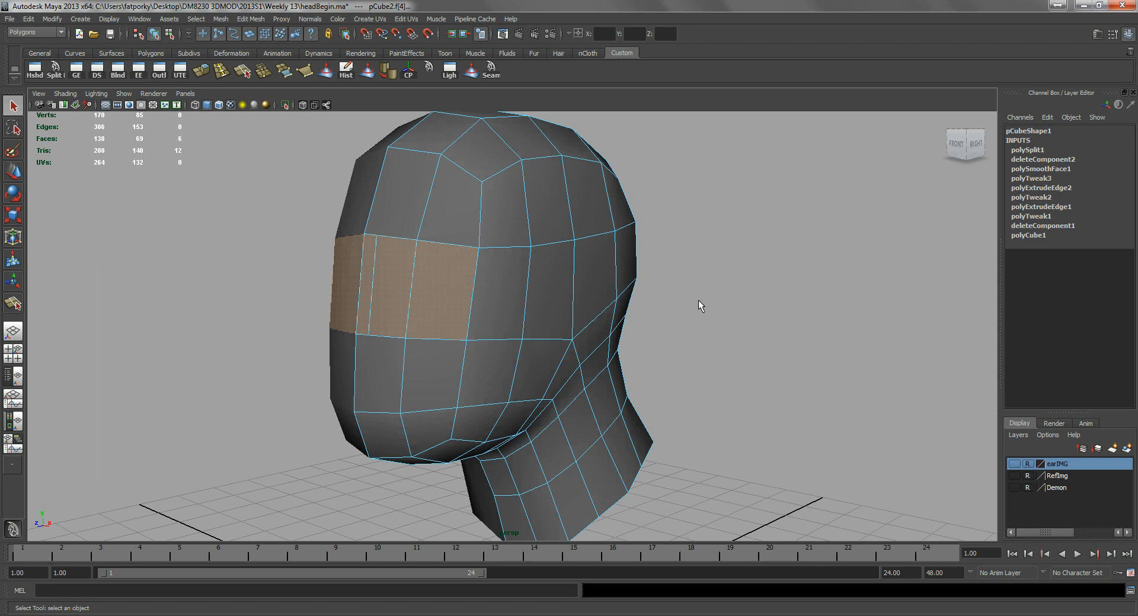
left_click(714, 265)
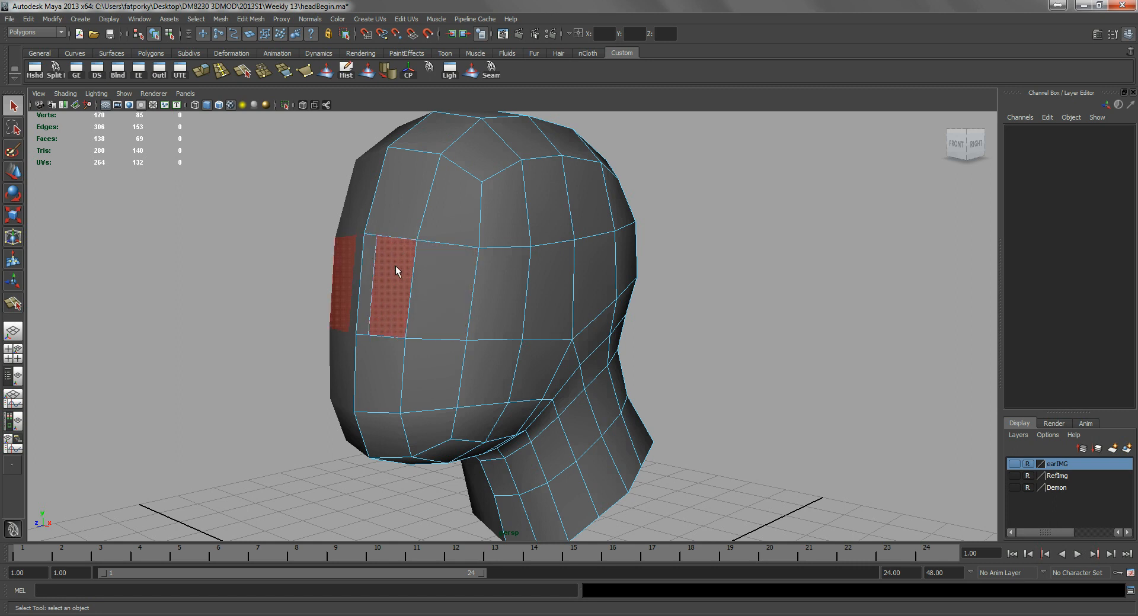
left_click_drag(400, 264, 414, 253, "alt")
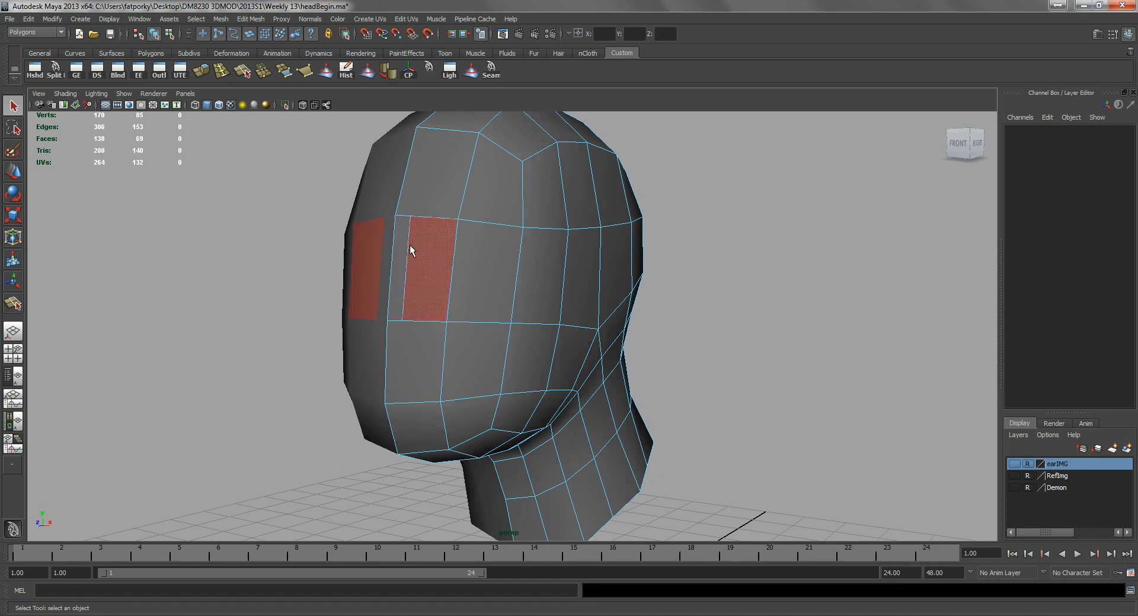
- Split the three eye-level faces horizontally at mid-height, from the centre line to the band's outer vertical edge
left_click(54, 70)
left_click_drag(393, 276, 401, 263)
left_click(452, 273)
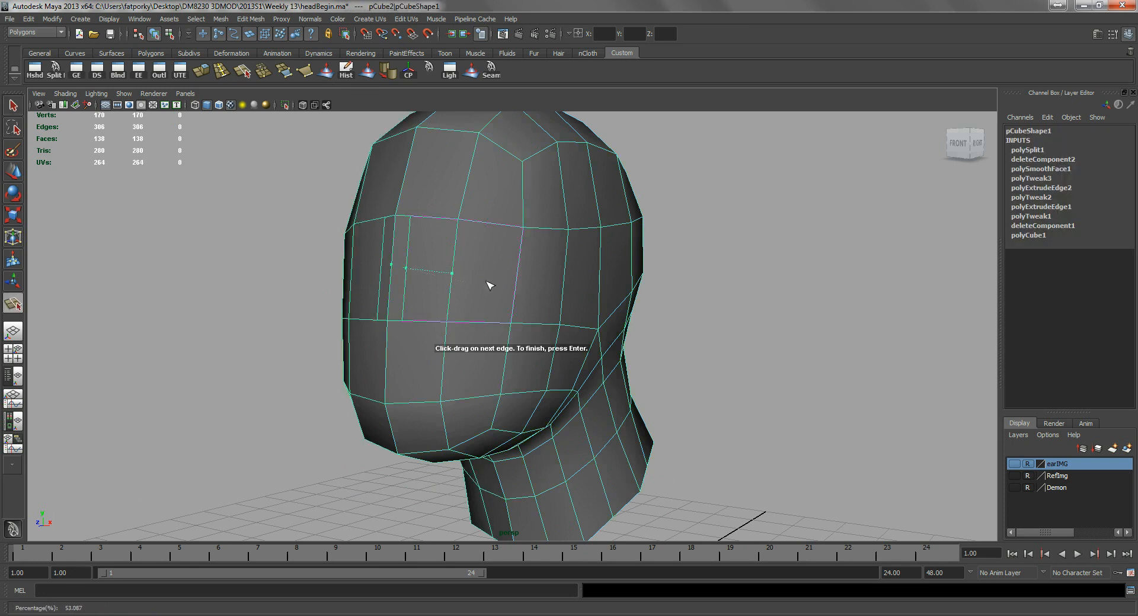
left_click(518, 282)
key("Return")
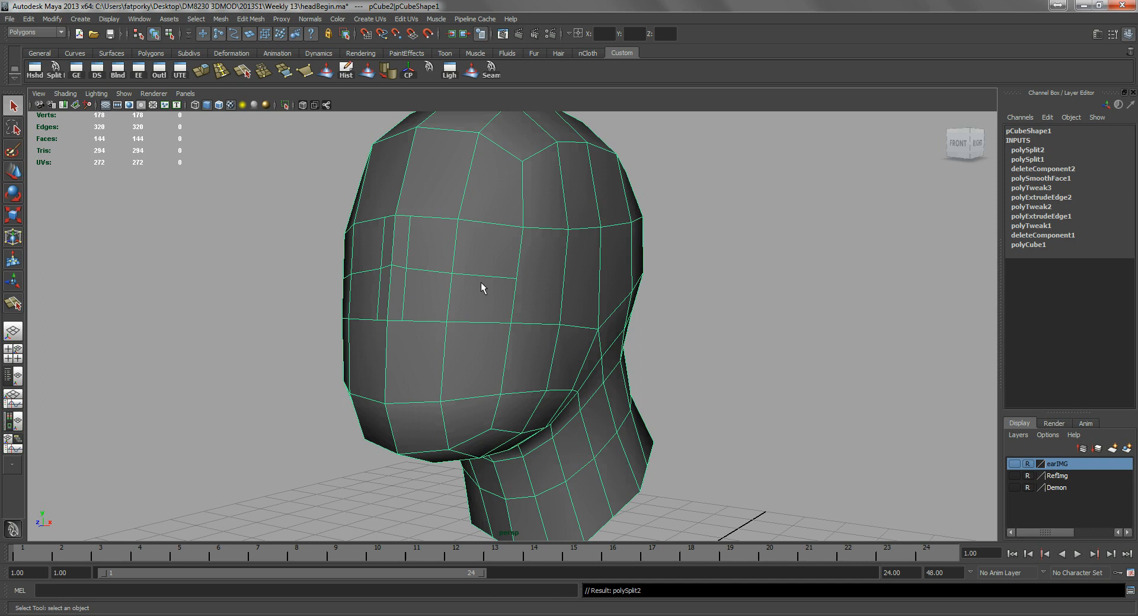
- Select the two outer edges of the new horizontal split across the eye area and reposition them slightly
left_click_drag(475, 279, 394, 279, "alt")
right_click(366, 292)
left_click(369, 278)
double_click(376, 295)
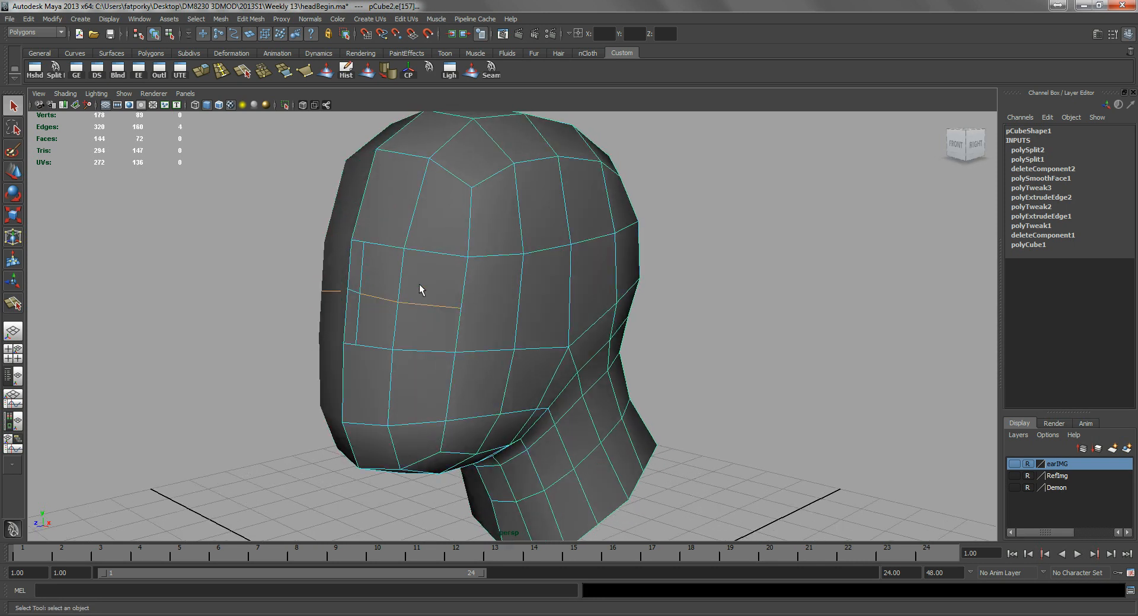
key("w")
left_click_drag(411, 272, 591, 321)
scroll(591, 321, "up", 4)
key("q")
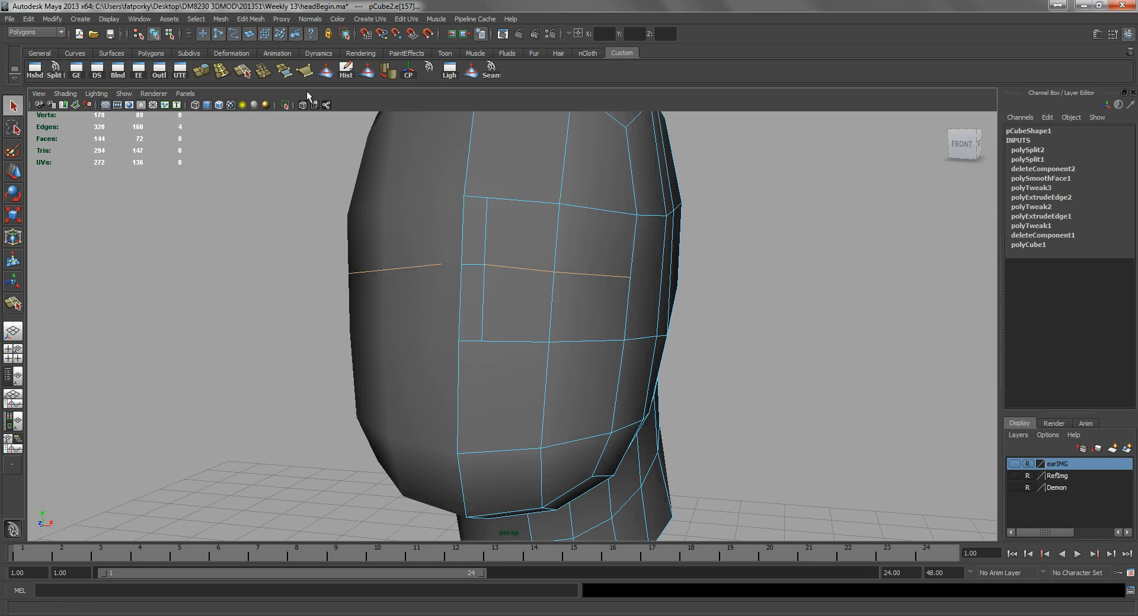
- Split a diamond-shaped eye outline around the intersection of the horizontal and vertical edges in the eye area
left_click(55, 69)
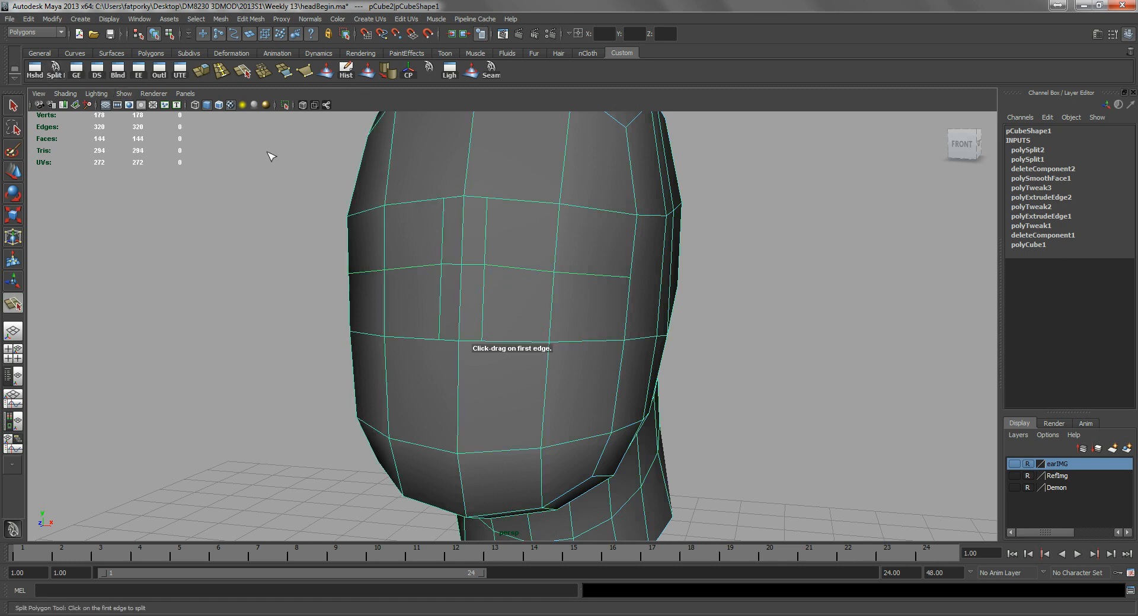
left_click_drag(506, 269, 510, 270)
left_click_drag(560, 242, 602, 275)
left_click_drag(554, 312, 551, 307)
left_click_drag(513, 272, 510, 271)
key("Return")
- Split an edge from the middle of the diamond's upper outer side to the upper outer corner of the eye area
key("y")
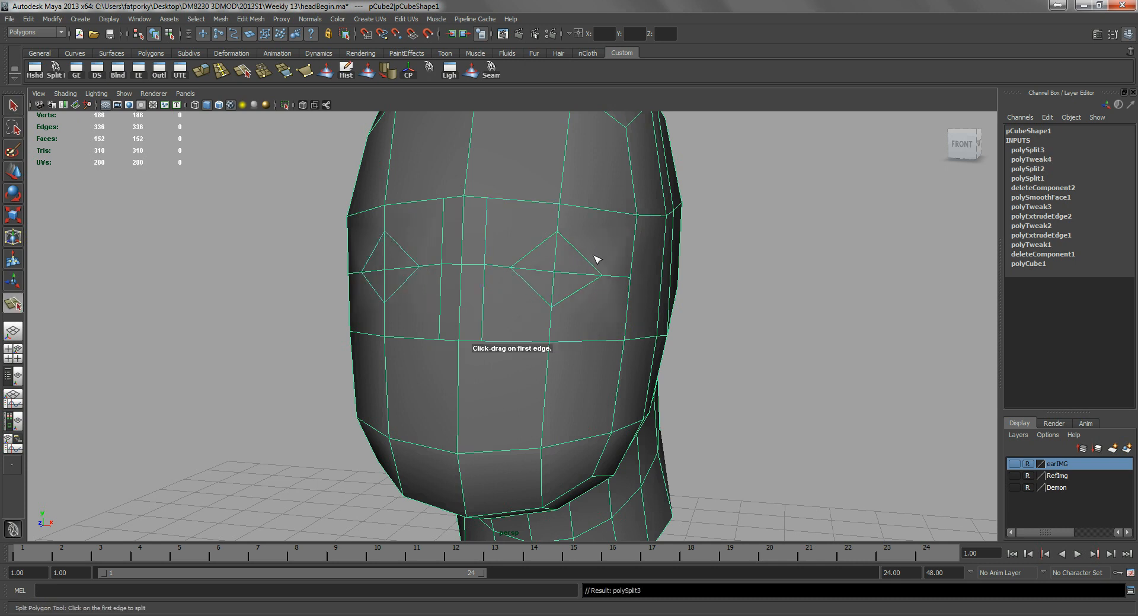
left_click_drag(589, 259, 584, 256)
left_click_drag(612, 211, 674, 236)
key("Return")
- Split an edge from the middle of the diamond's lower outer side to the lower outer corner of the eye area
key("y")
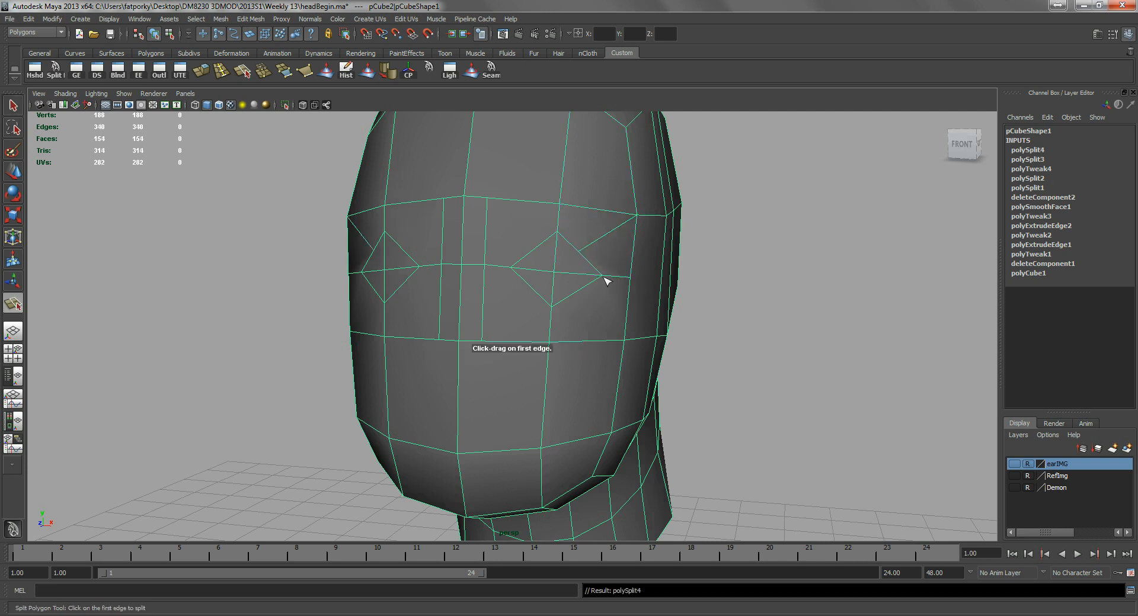
left_click_drag(583, 294, 581, 298)
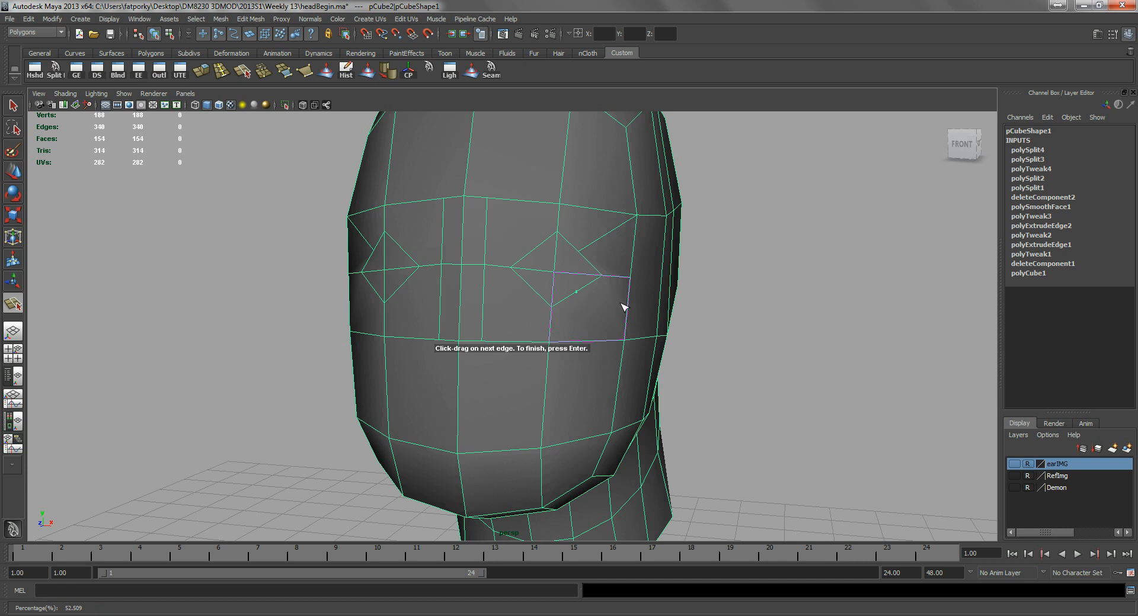
left_click_drag(629, 332, 628, 395)
key("Return")
- Split edges from the middles of the diamond's upper and lower inner sides to the ends of the inner vertical edge
key("y")
left_click_drag(525, 265, 538, 256)
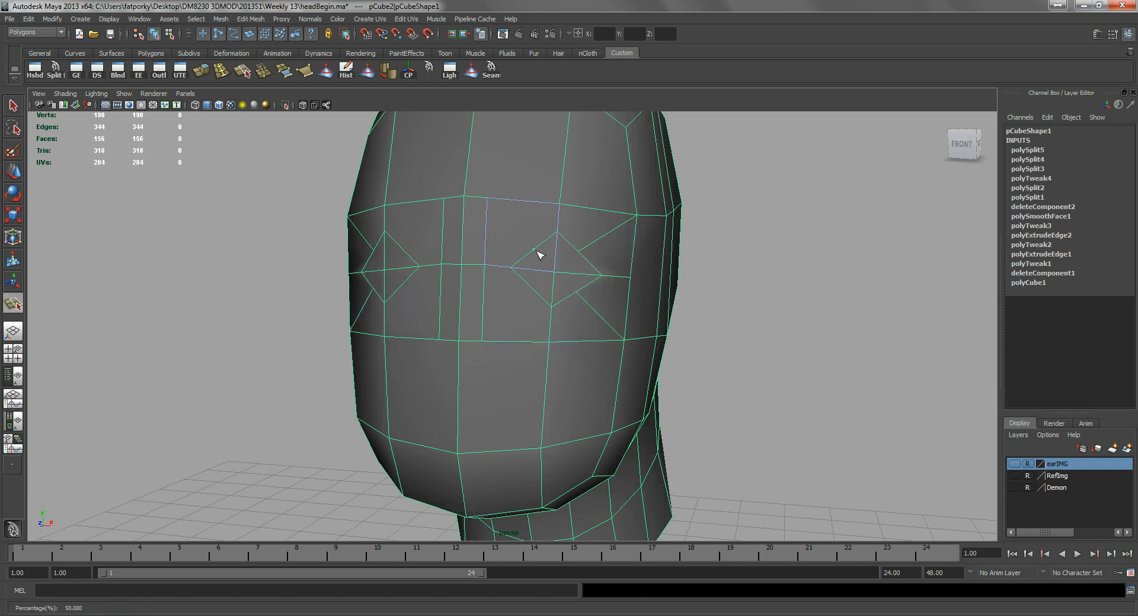
left_click_drag(503, 198, 487, 199)
left_click(439, 215)
key("Return")
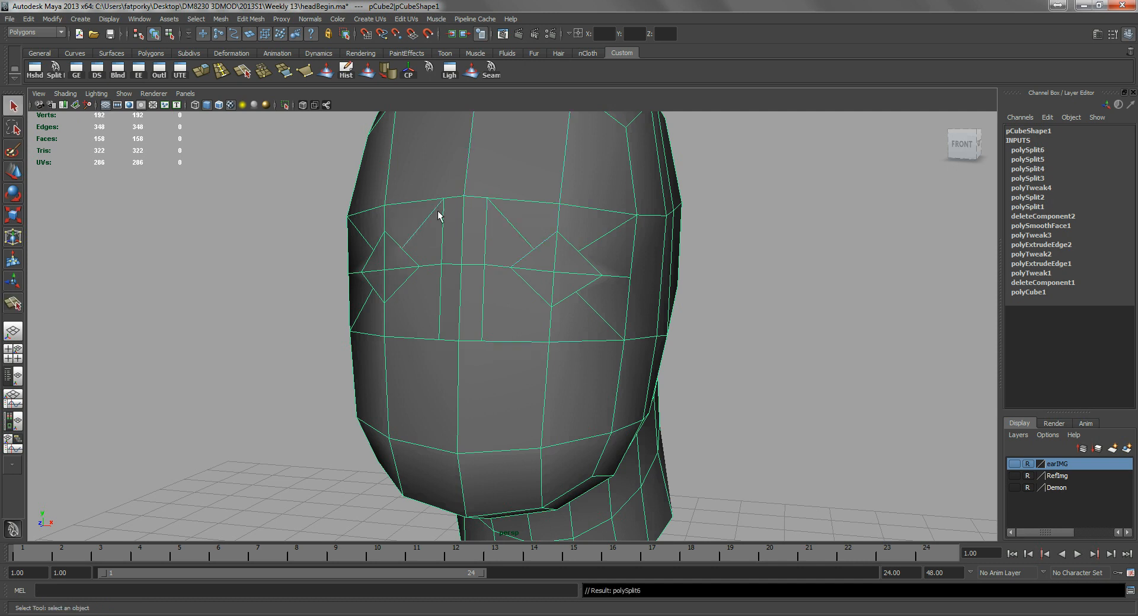
key("y")
left_click_drag(536, 292, 538, 293)
left_click_drag(484, 325, 500, 408)
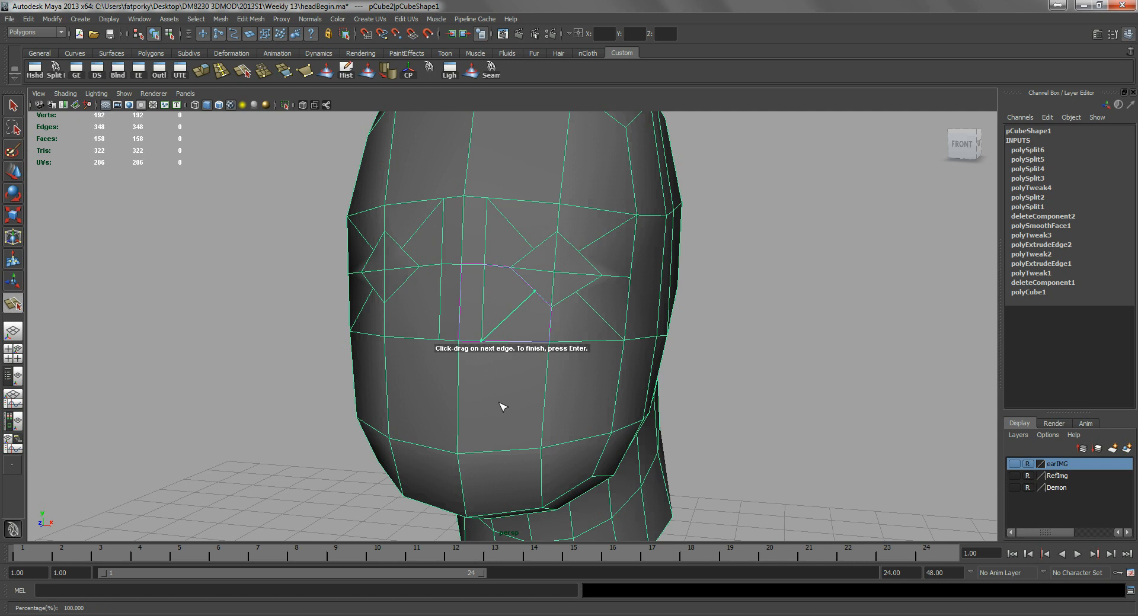
key("Return")
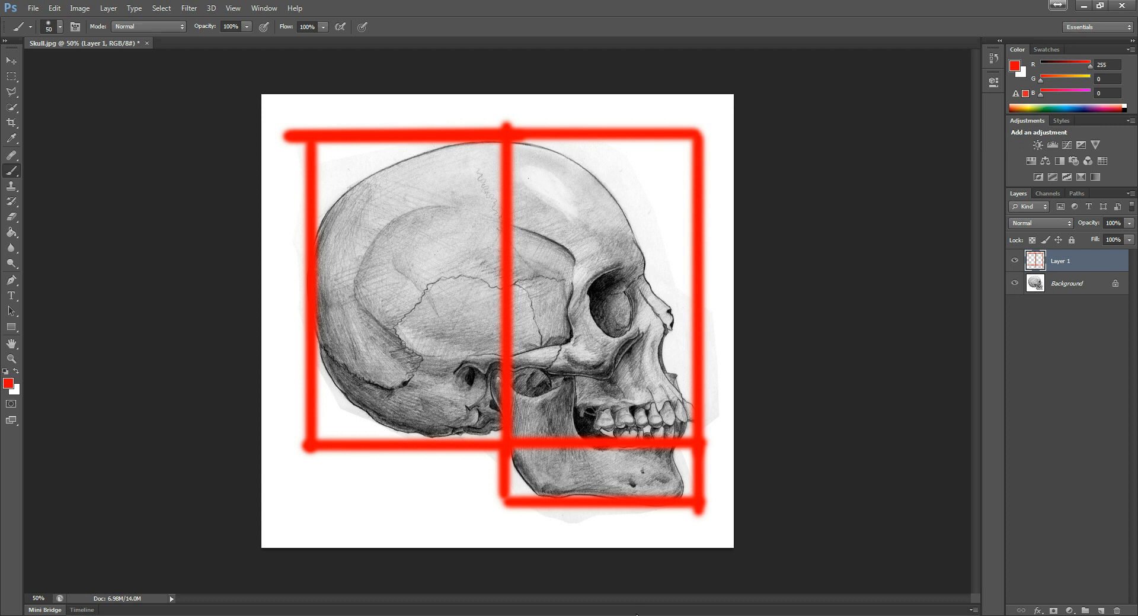
- Select the four vertices at the middles of the diamond's sides and scale them outward to round the eye outline
left_click(691, 564)
right_click_drag(551, 276, 504, 276)
left_click(535, 252)
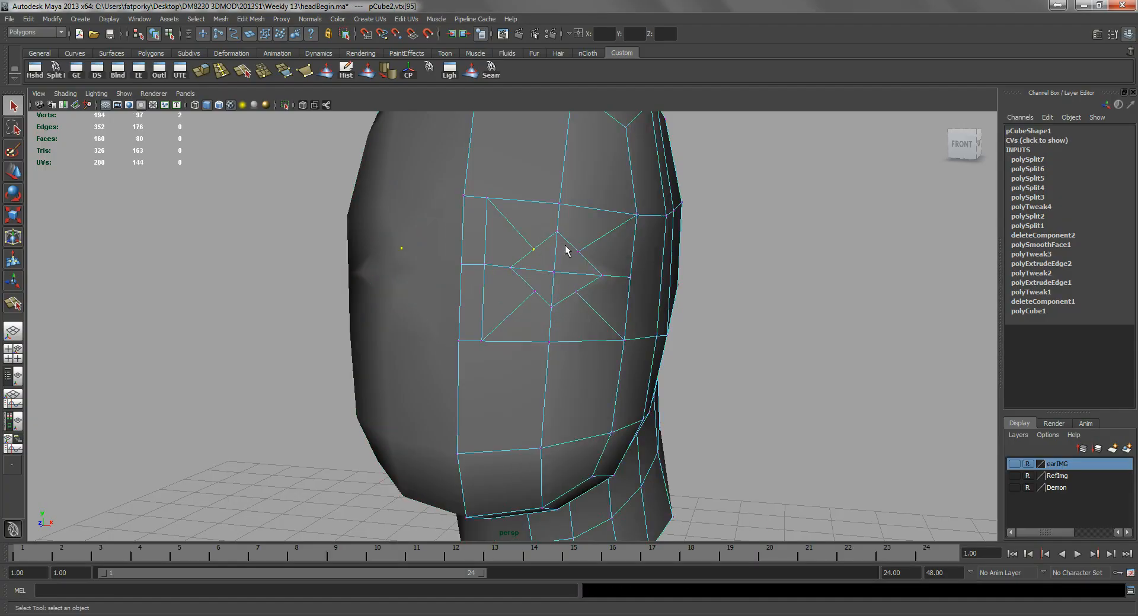
left_click(578, 252, "shift")
left_click(576, 292, "shift")
left_click(535, 291, "shift")
key("r")
mouse_move(597, 332)
middle_mouse_down()
mouse_move(628, 332)
mouse_move(618, 332)
middle_mouse_up()
- Select the four faces inside the eye outline and move them back into the head to recess the eye socket
left_click_drag(541, 333, 409, 310, "alt")
scroll(470, 330, "up", 3)
key("q")
right_click_drag(409, 310, 407, 323)
left_click_drag(409, 307, 437, 304)
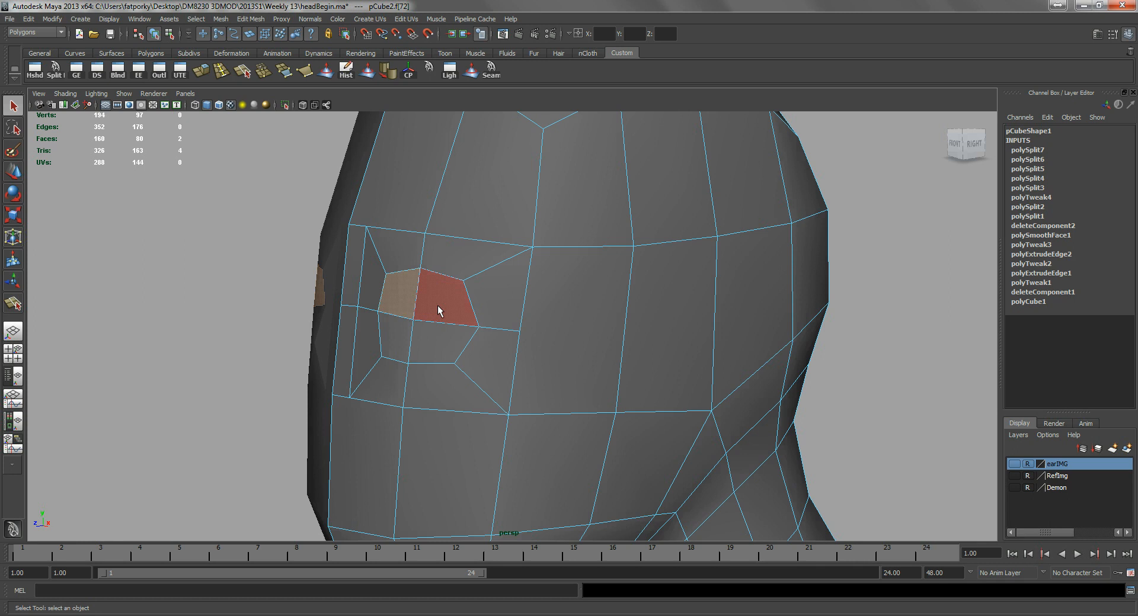
left_click(412, 337, "shift")
key("w")
mouse_move(385, 318)
left_mouse_down()
mouse_move(409, 322)
mouse_move(386, 376)
mouse_move(396, 317)
left_mouse_up()
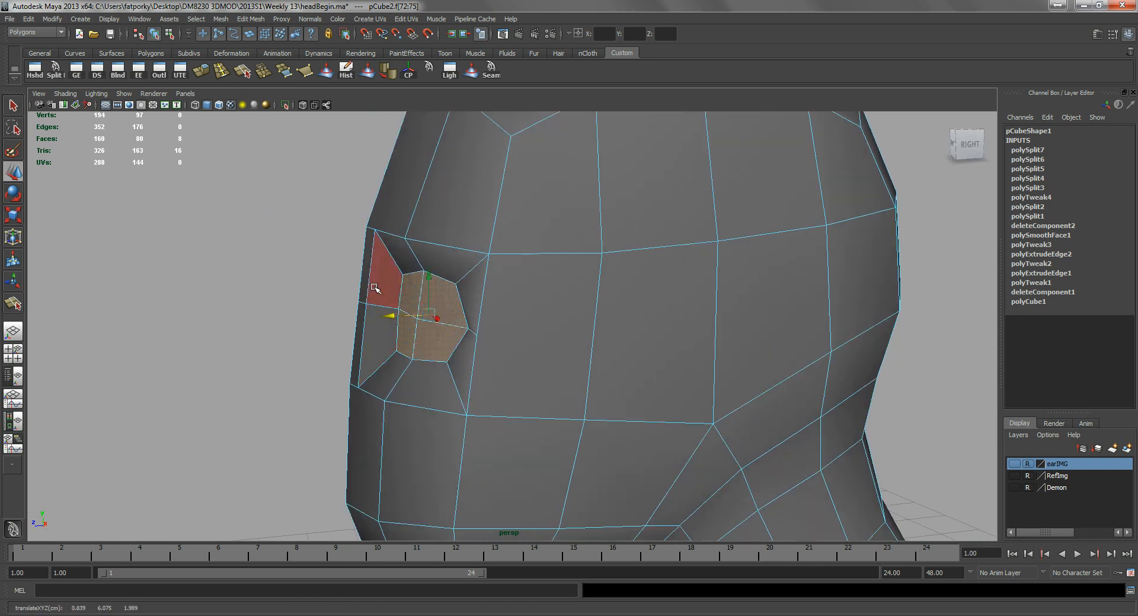
- Move the short eye-level edge at the centre line backward to shape the nose bridge, and return to object selection
left_click(365, 304)
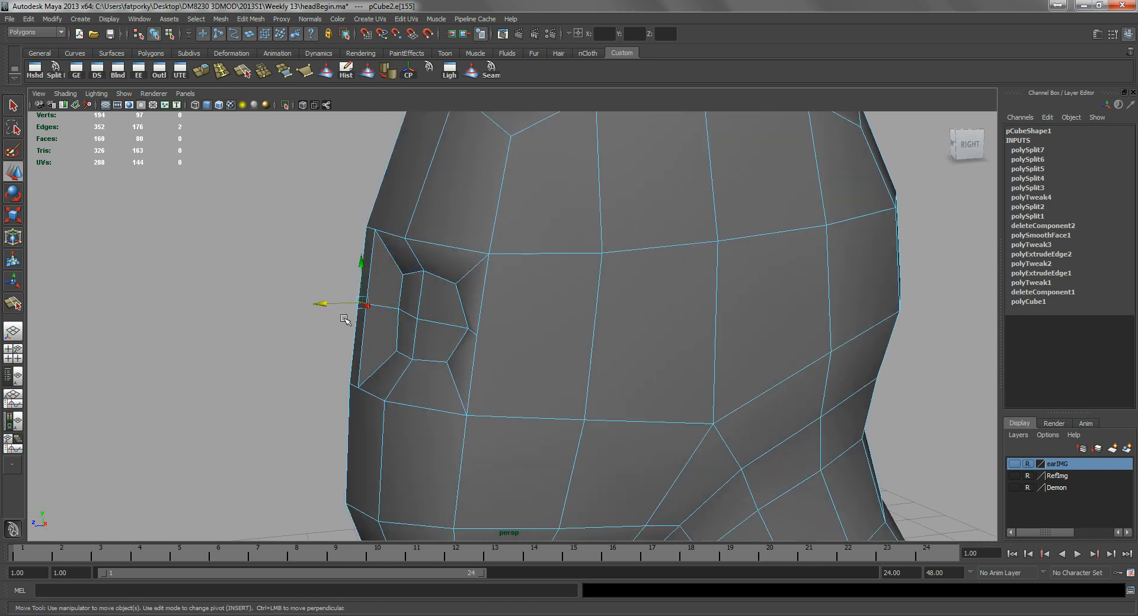
left_click_drag(333, 304, 350, 312)
scroll(385, 326, "down", 3)
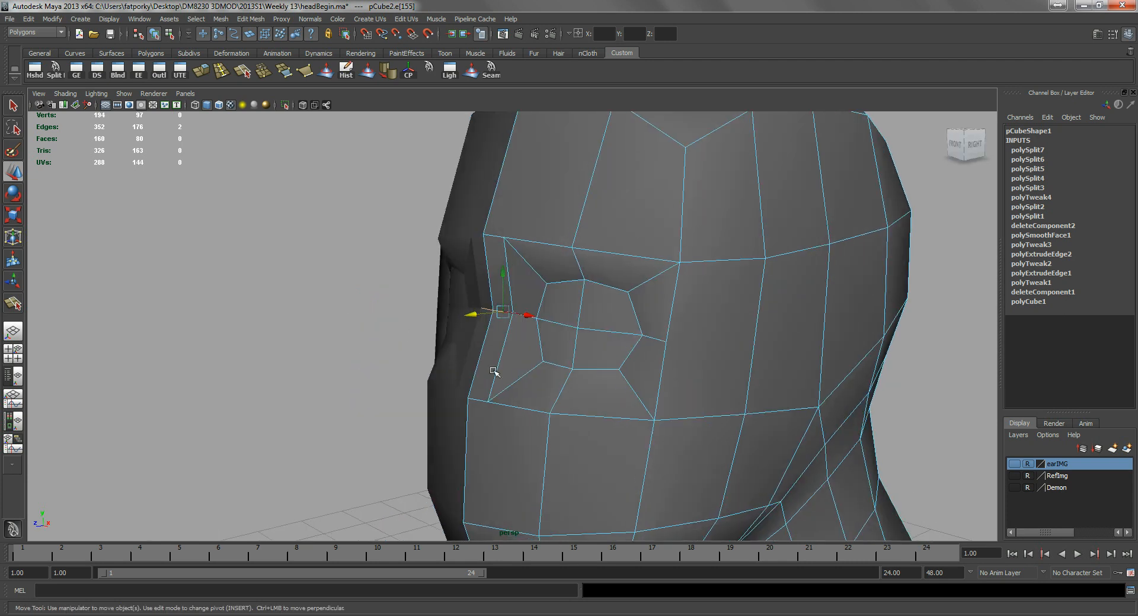
left_click_drag(457, 350, 567, 368, "alt")
right_click_drag(569, 356, 653, 337)
left_click(933, 402)
- Examine the half-head's recessed eye socket and nose bridge from three-quarter, side and near-front angles
left_click_drag(656, 386, 613, 381, "alt")
left_click(644, 391)
key("q")
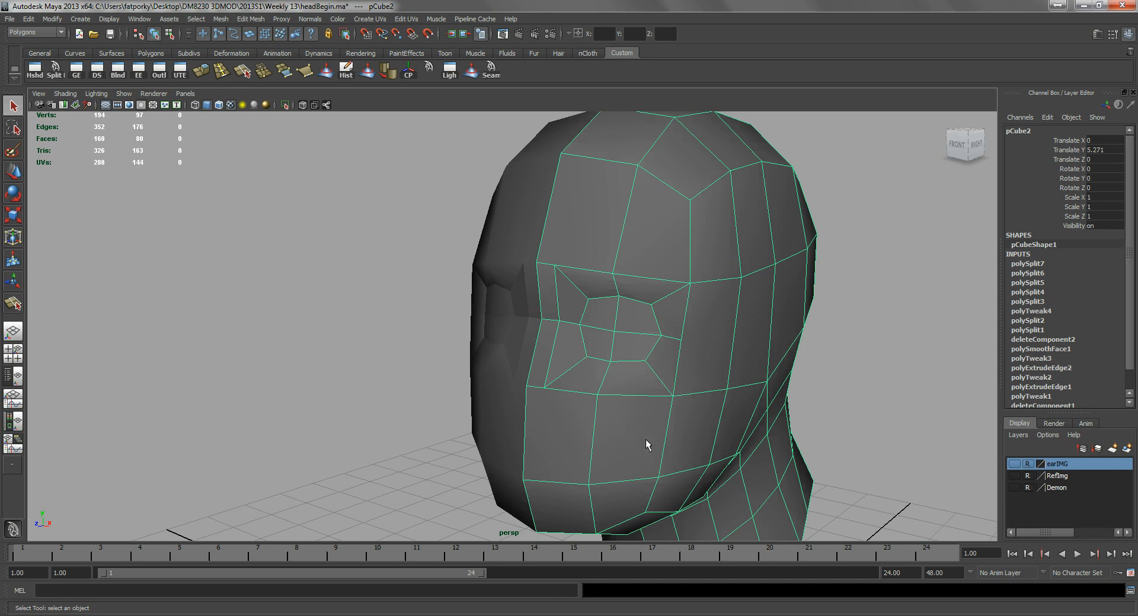
left_click_drag(677, 368, 575, 350, "alt")
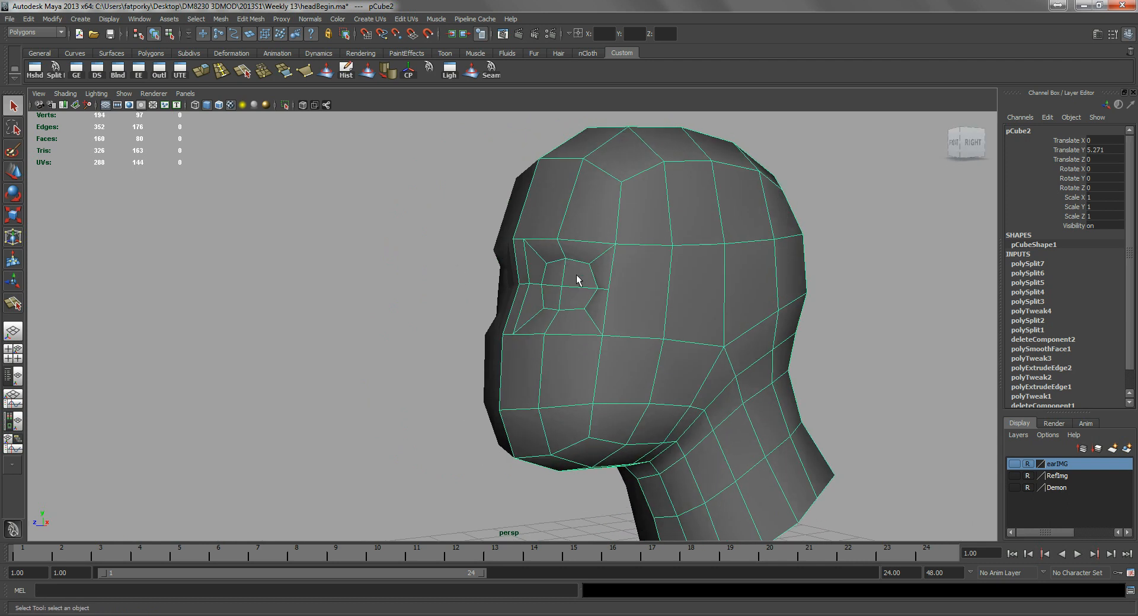
left_click_drag(594, 326, 627, 334, "alt")
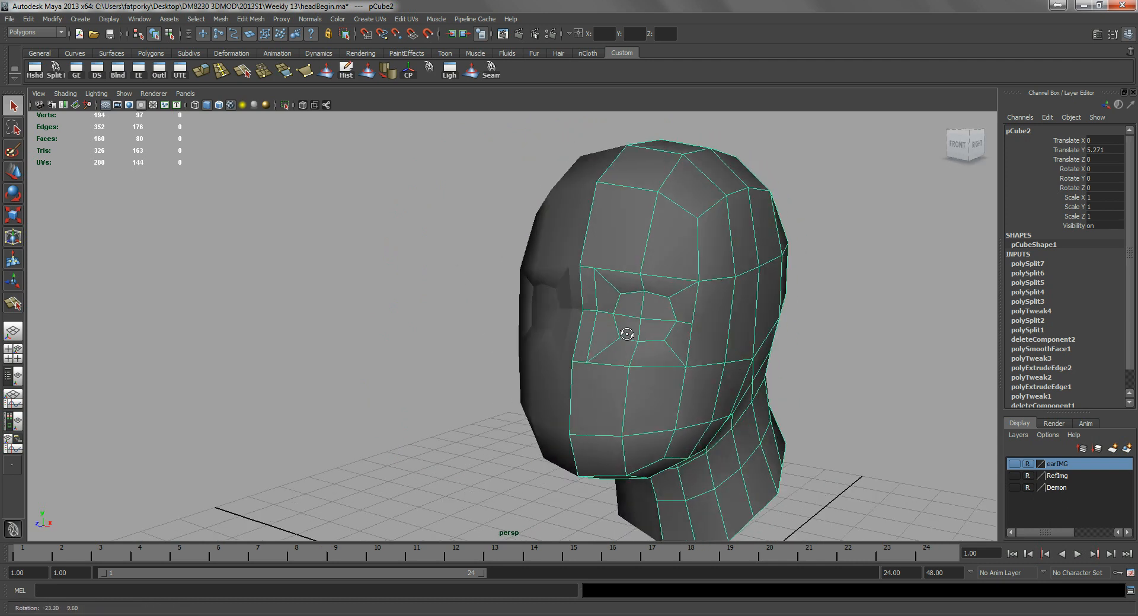
right_click_drag(627, 333, 656, 333, "alt")
left_click_drag(656, 332, 683, 331, "alt")
middle_click_drag(666, 330, 634, 323, "alt")
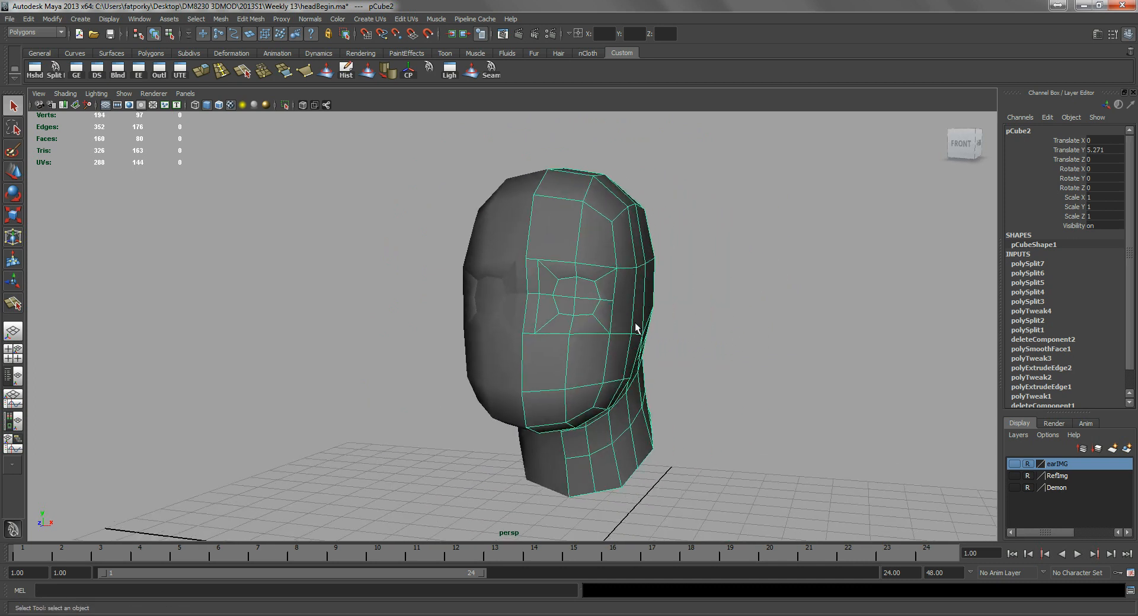
- Draw a polygon plane about 6.35 by 5.29 units beside the head in the front view
key("space")
left_click_drag(636, 348, 638, 351)
middle_click_drag(660, 347, 492, 356, "alt")
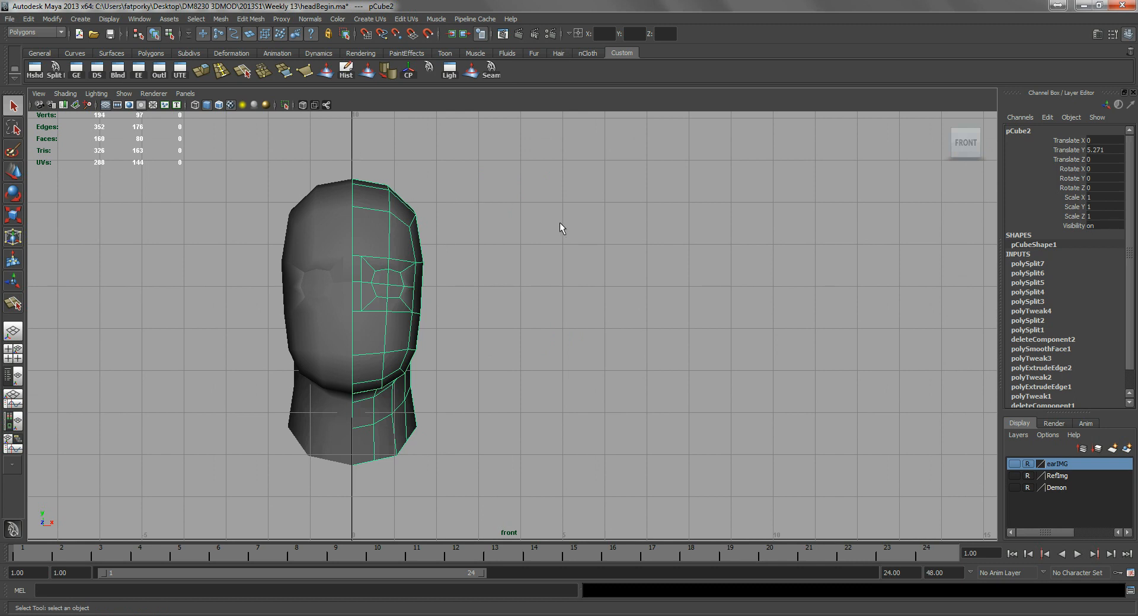
key("space")
left_click(484, 178)
mouse_move(503, 213)
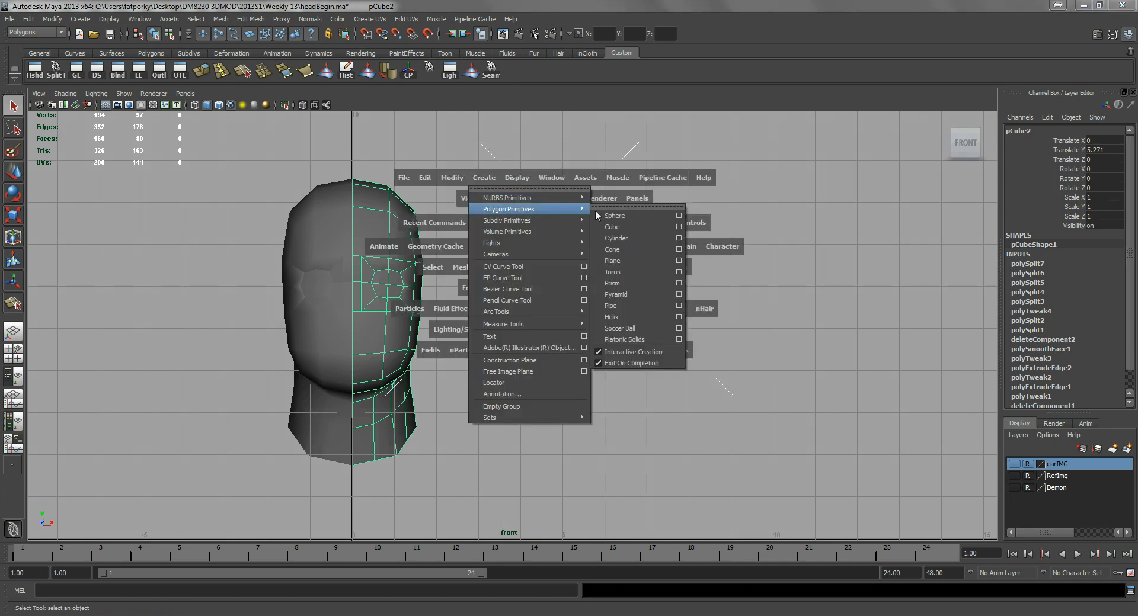
left_click(623, 261)
left_click_drag(565, 222, 832, 445)
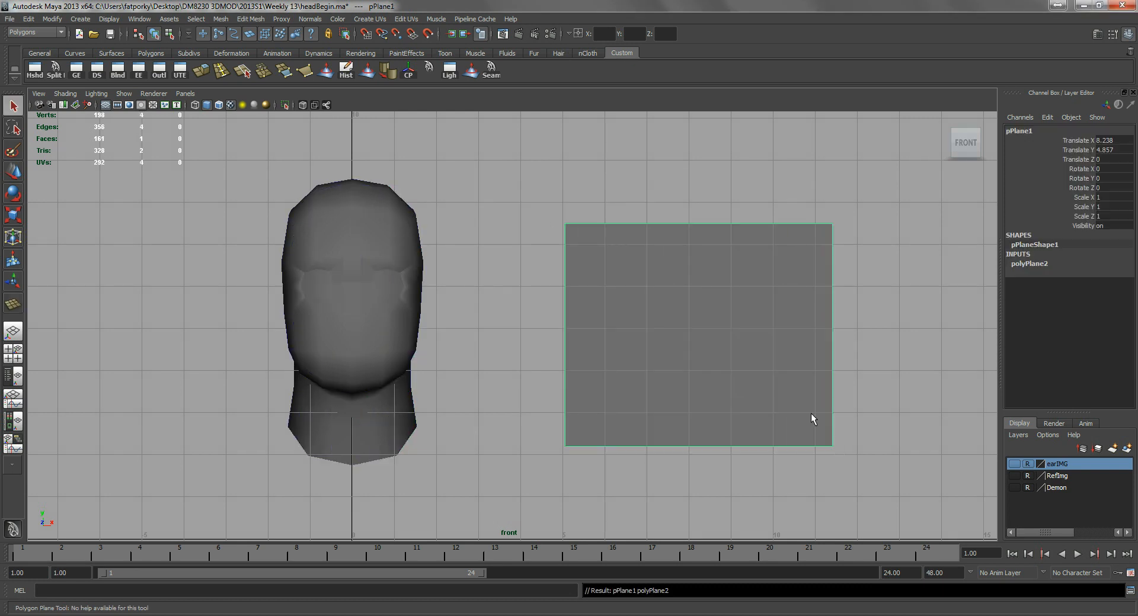
- Set the plane's width and height subdivisions to 2
left_click(1028, 264)
left_click_drag(1048, 294, 1048, 303)
mouse_move(705, 270)
middle_mouse_down()
mouse_move(729, 273)
mouse_move(719, 269)
middle_mouse_up()
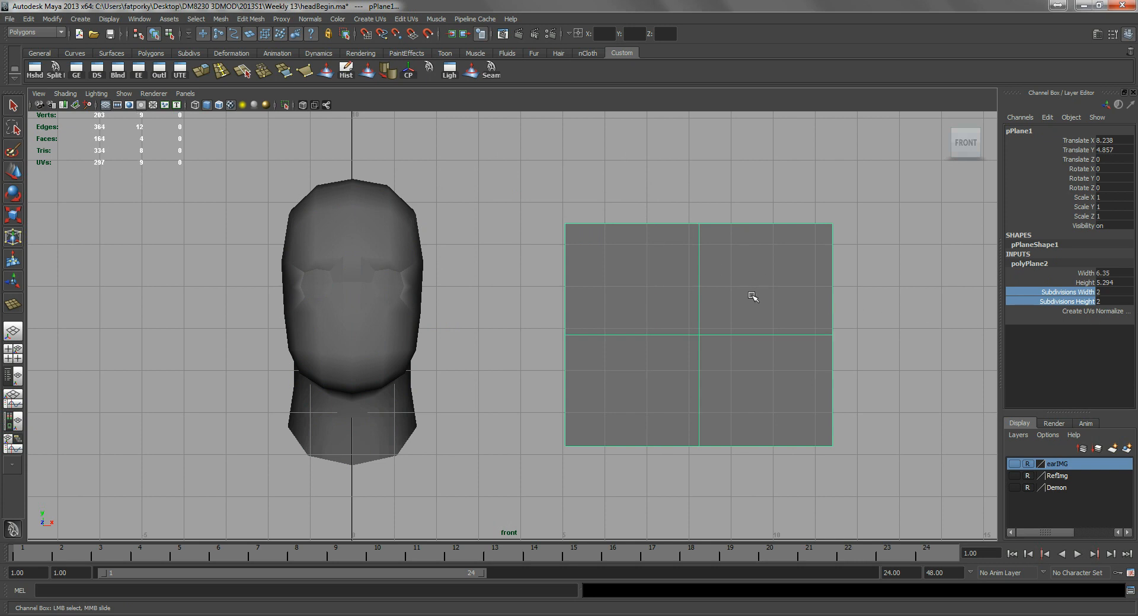
middle_click_drag(656, 288, 564, 274, "alt")
right_click_drag(564, 275, 661, 297, "alt")
middle_click_drag(660, 298, 624, 295, "alt")
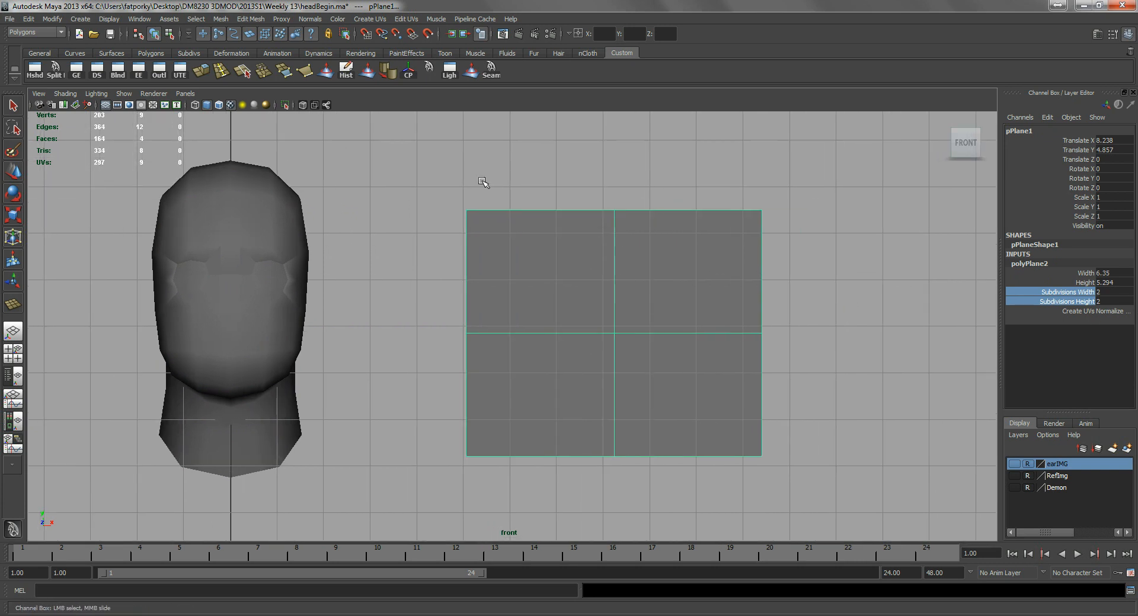
- Split a closed diamond shape around the plane's centre, with its points on the horizontal and vertical middle edges
left_click(55, 70)
left_click(551, 333)
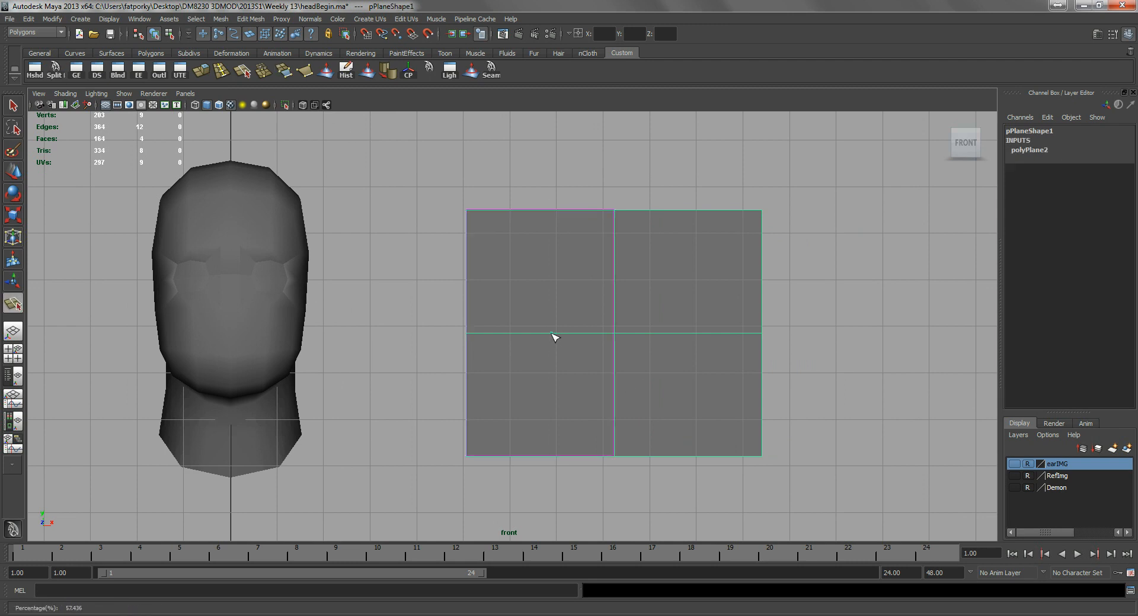
left_click(614, 273)
left_click(698, 335)
left_click(615, 416)
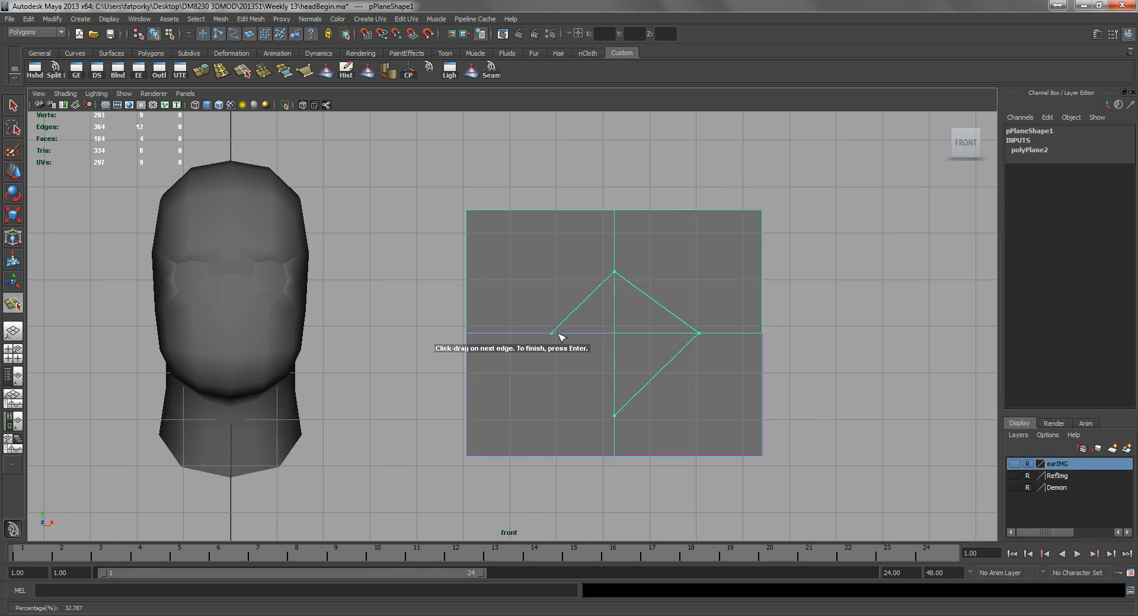
left_click(553, 335)
key("Return")
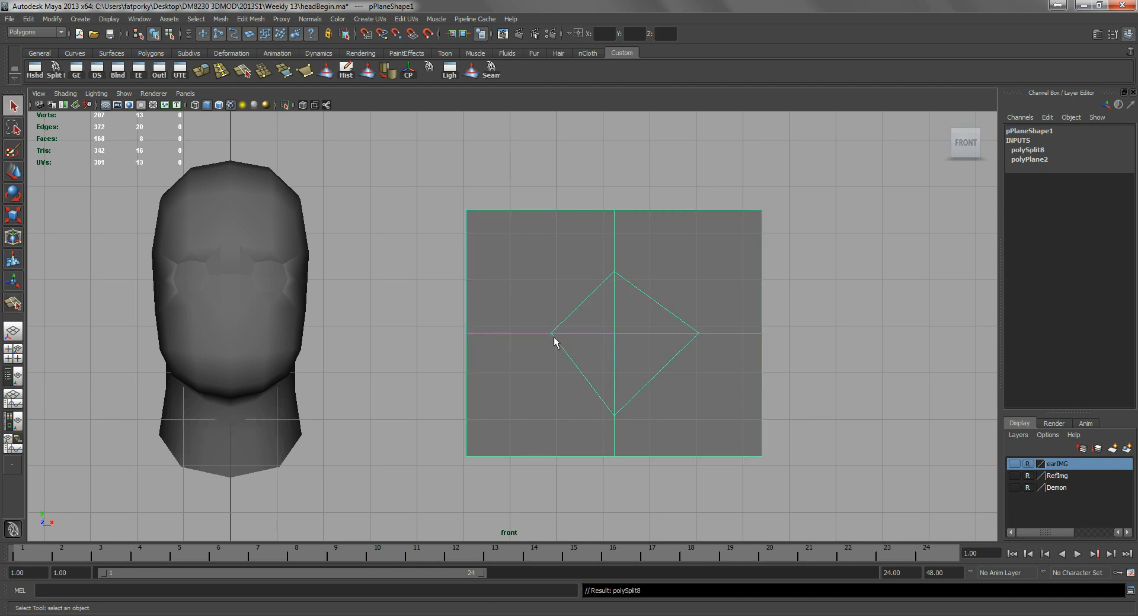
- Split edges from the middles of the diamond's two upper sides to the plane's upper corners
key("y")
left_click(582, 303)
left_click_drag(530, 220, 340, 208)
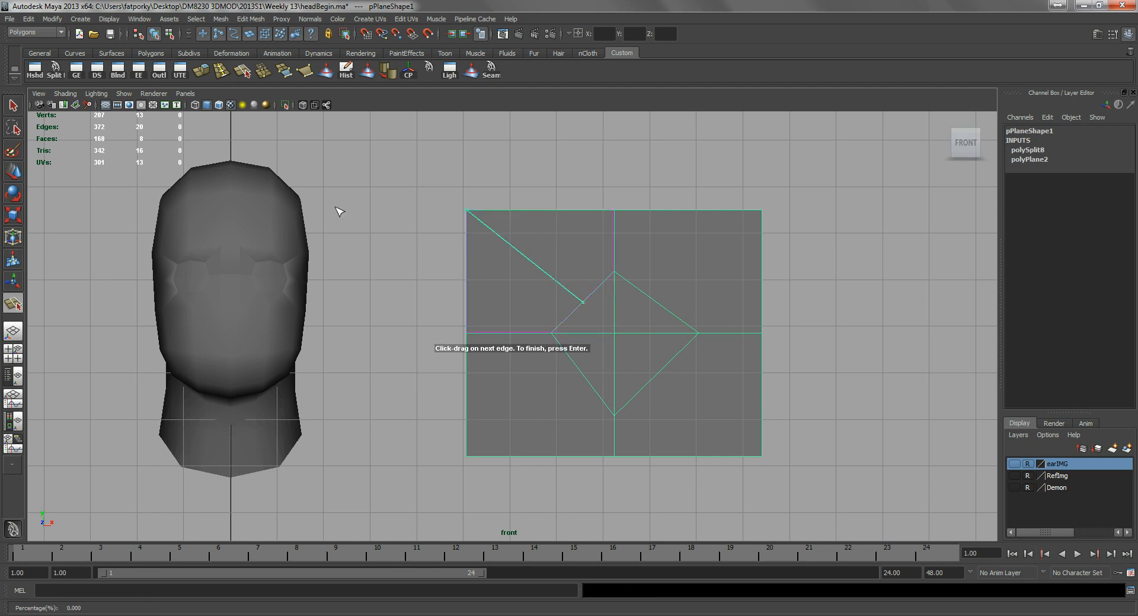
key("Return")
key("y")
left_click(659, 305)
left_click_drag(692, 213, 876, 225)
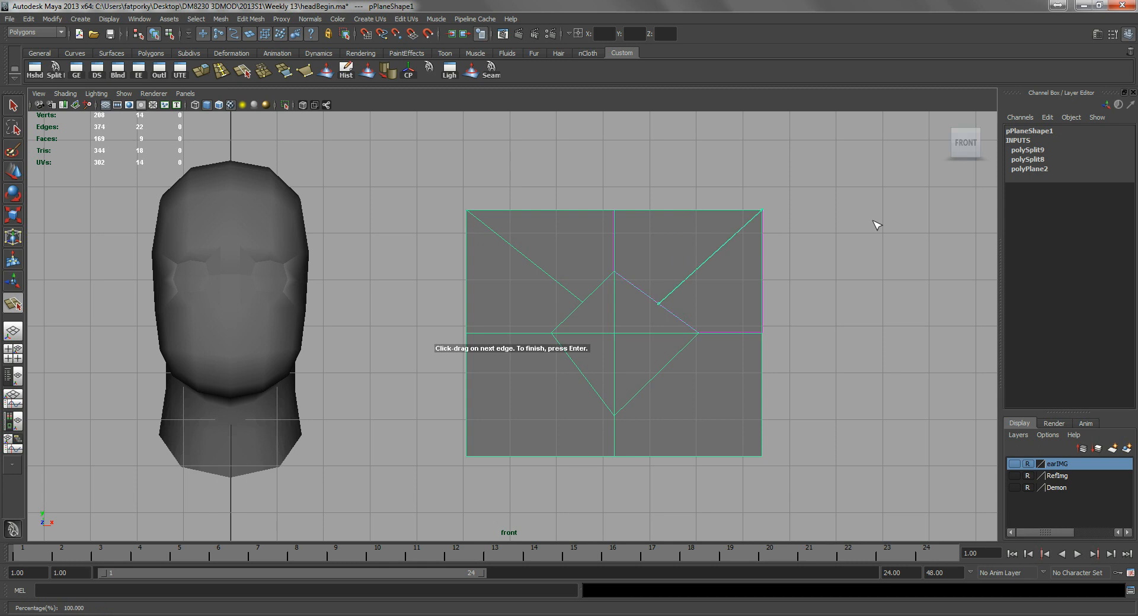
key("Return")
- Split edges from the middles of the diamond's two lower sides to the plane's lower corners
key("y")
left_click(655, 378)
left_click_drag(763, 403, 788, 521)
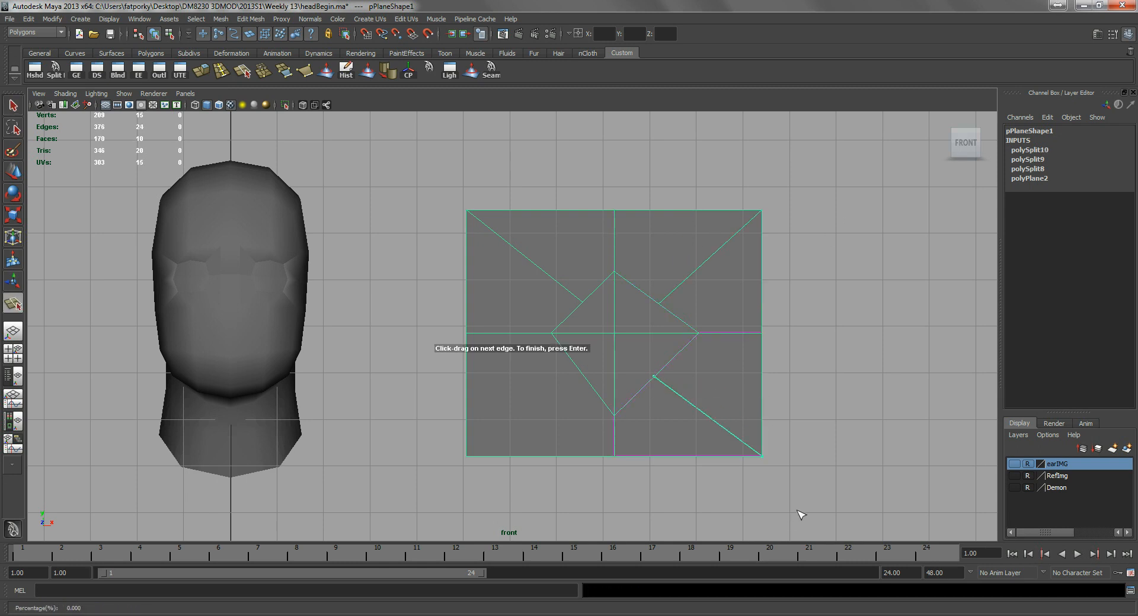
key("Return")
key("y")
left_click(583, 375)
left_click_drag(471, 435, 468, 456)
key("Return")
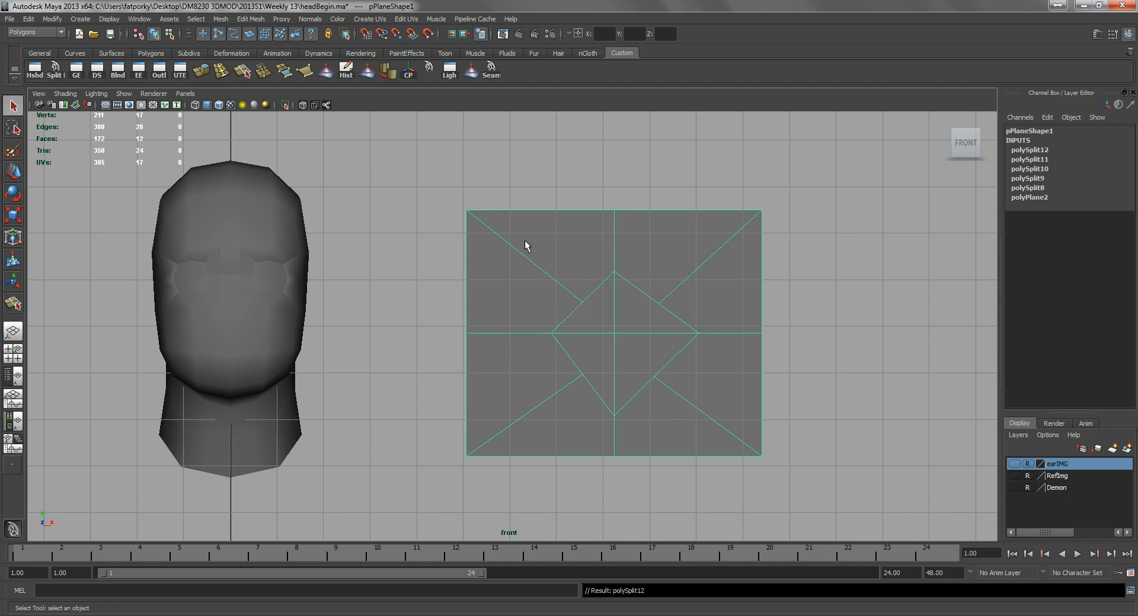
- Move the vertex on the diamond's upper-left side and the diamond's left point outward
right_click_drag(589, 301, 590, 323)
key("w")
left_click(582, 302)
left_click_drag(582, 303, 554, 289)
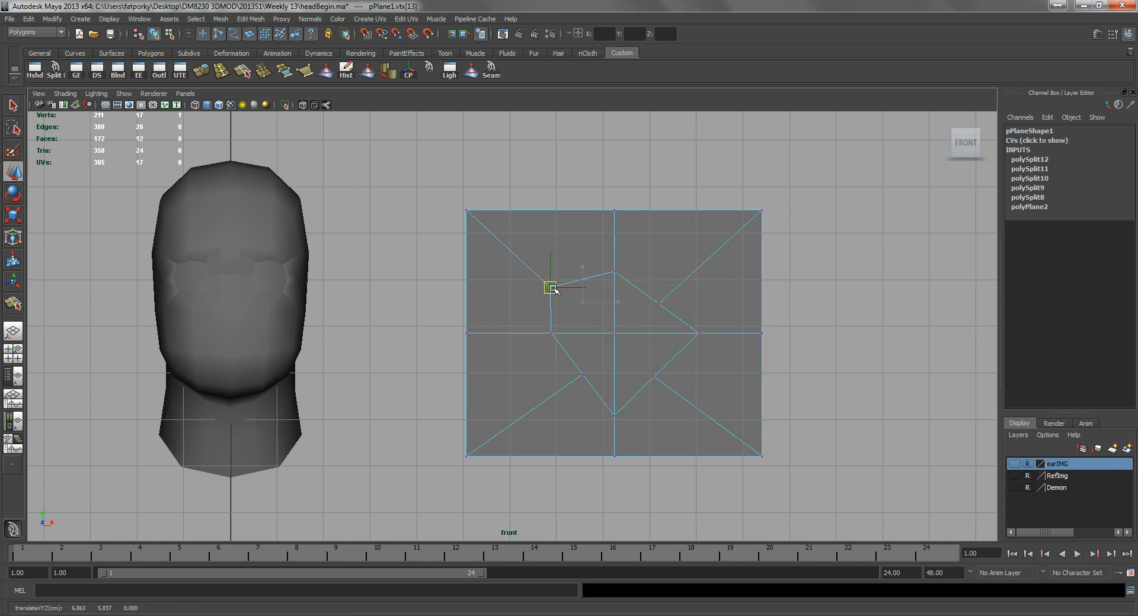
left_click(552, 333)
mouse_move(552, 333)
left_mouse_down()
mouse_move(520, 330)
mouse_move(593, 333)
mouse_move(559, 336)
left_mouse_up()
key("ctrl+z")
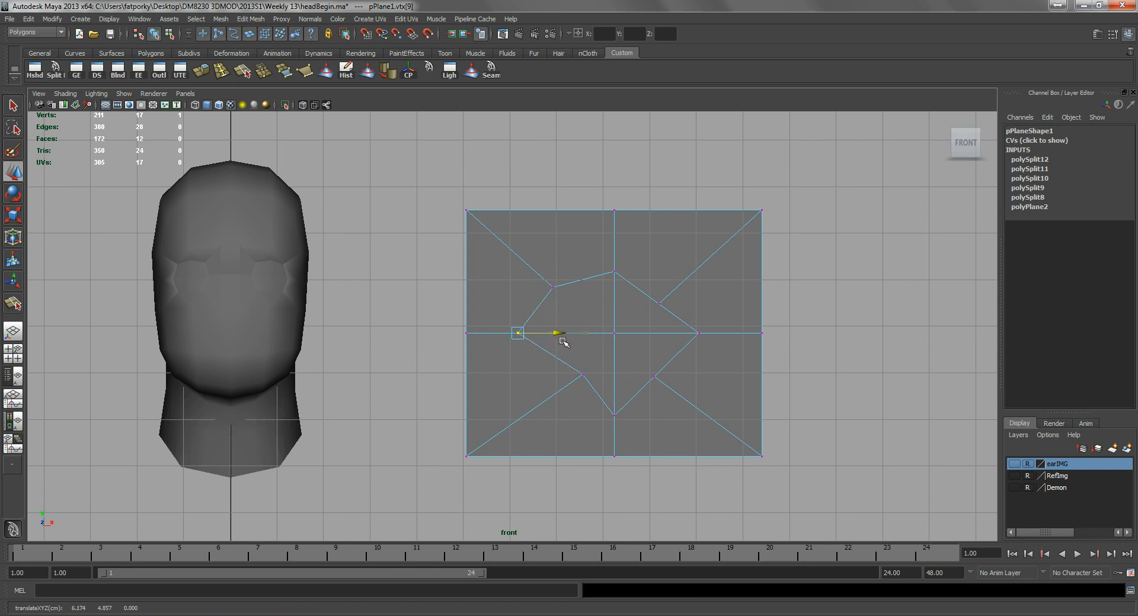
- Move the vertices on the diamond's lower-left, lower-right and upper-right sides outward to complete a rounded outline
left_click(583, 374)
left_click_drag(583, 374, 545, 381)
left_click(654, 377)
left_click_drag(654, 376, 678, 391)
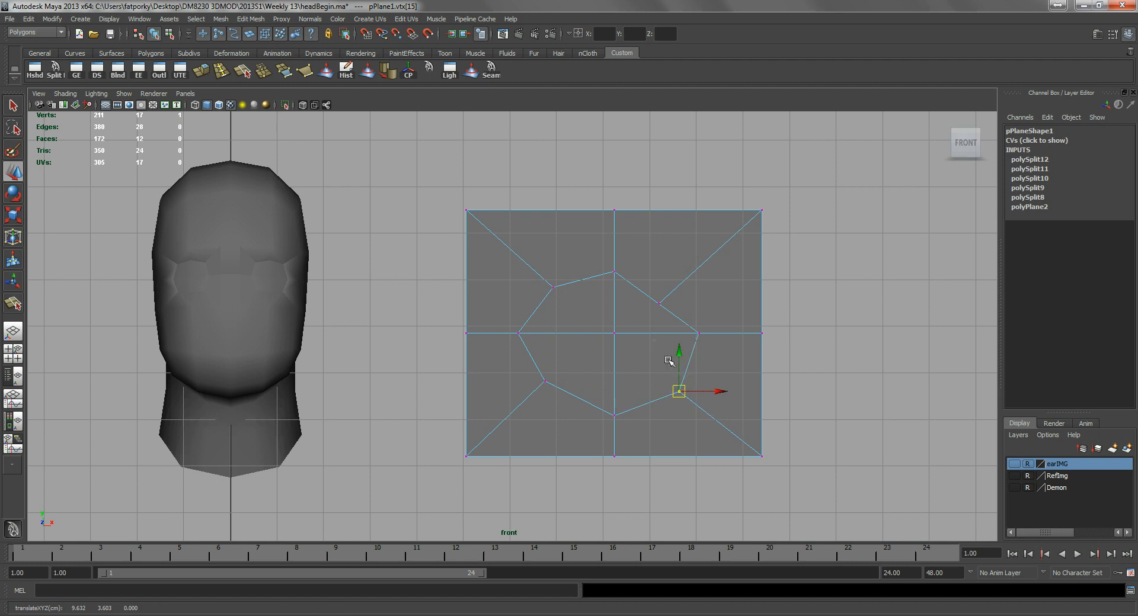
left_click(655, 305)
left_click_drag(655, 305, 670, 283)
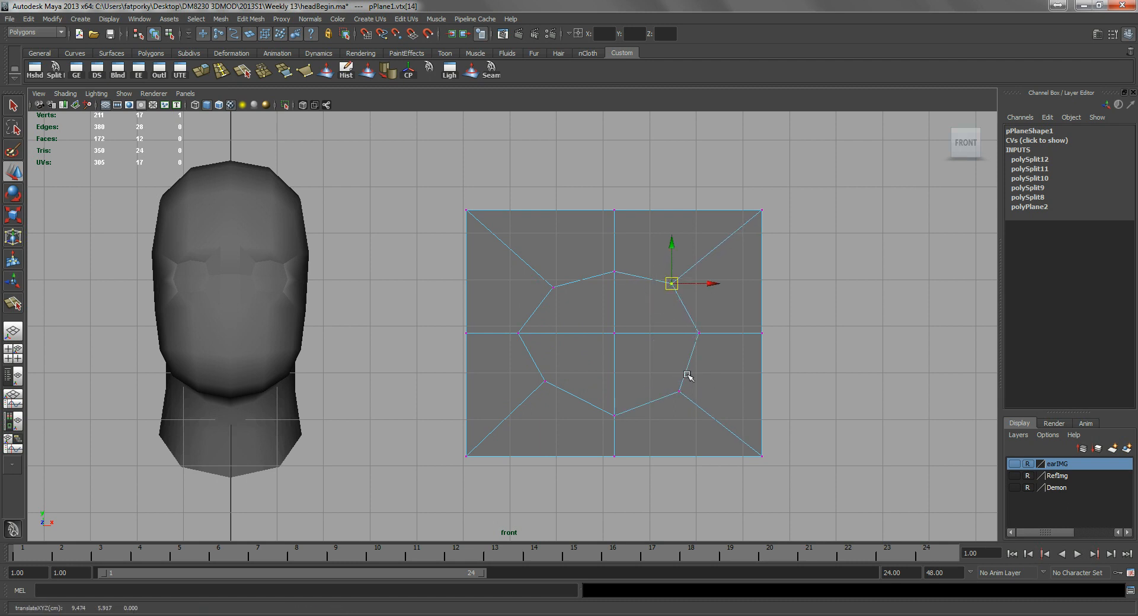
- Raise the vertices of the outline's lower half to flatten it into a lower eyelid curve
left_click_drag(510, 440, 694, 374)
left_click_drag(613, 356, 611, 337)
left_click_drag(697, 359, 596, 403)
left_click_drag(646, 354, 647, 343)
left_click_drag(616, 427, 594, 371)
mouse_move(532, 353)
left_mouse_down()
mouse_move(579, 330)
mouse_move(538, 363)
left_mouse_up()
left_click(541, 359)
- Lower the vertices of the outline's upper half and adjust them individually into an upper eyelid curve
left_click_drag(520, 240, 700, 320)
left_click_drag(612, 249, 612, 258)
left_click(671, 297)
left_click_drag(672, 298, 673, 304)
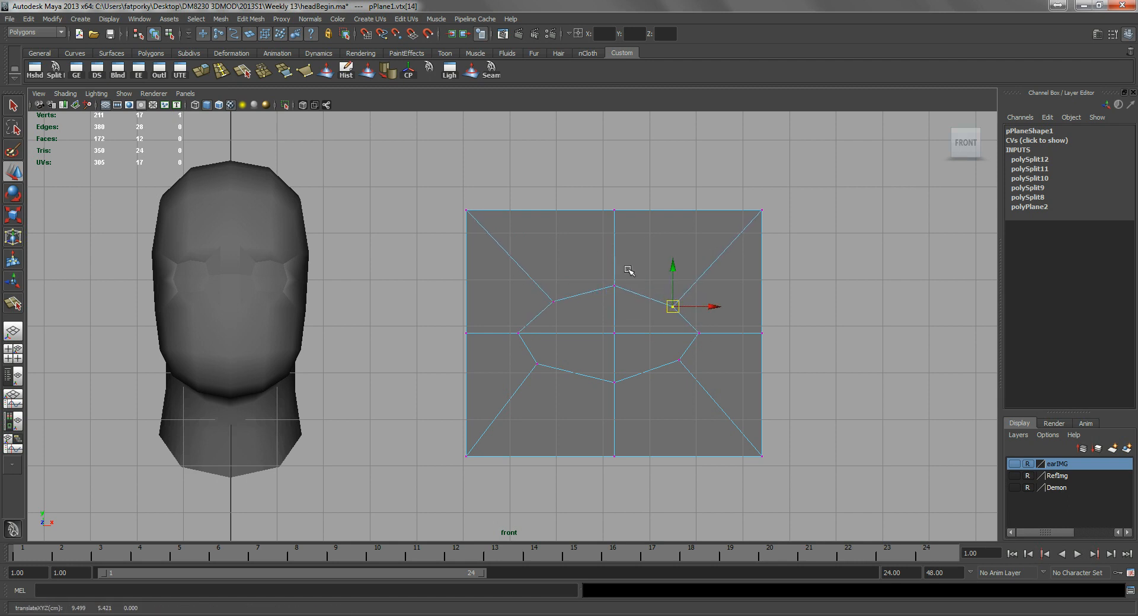
left_click(614, 287)
left_click_drag(614, 247, 615, 249)
left_click_drag(567, 280, 538, 315)
left_click_drag(549, 303, 544, 309)
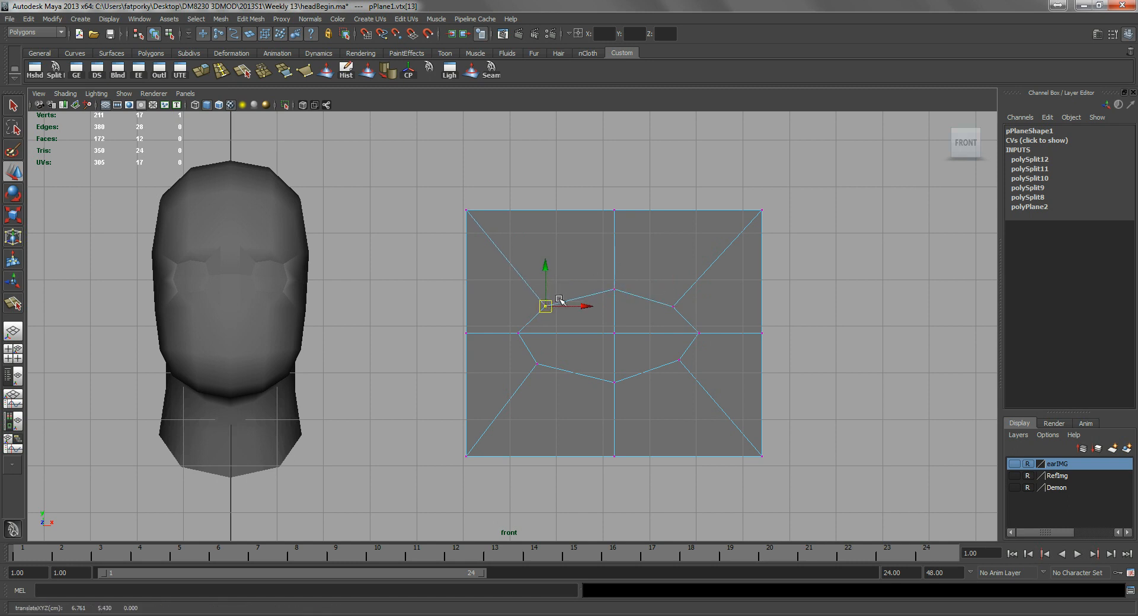
- Nudge the outline's lower-right, lower-left and bottom middle vertices inward to refine the almond shape
left_click(680, 360)
left_click_drag(678, 362, 672, 355)
left_click(536, 364)
left_click_drag(537, 363, 551, 359)
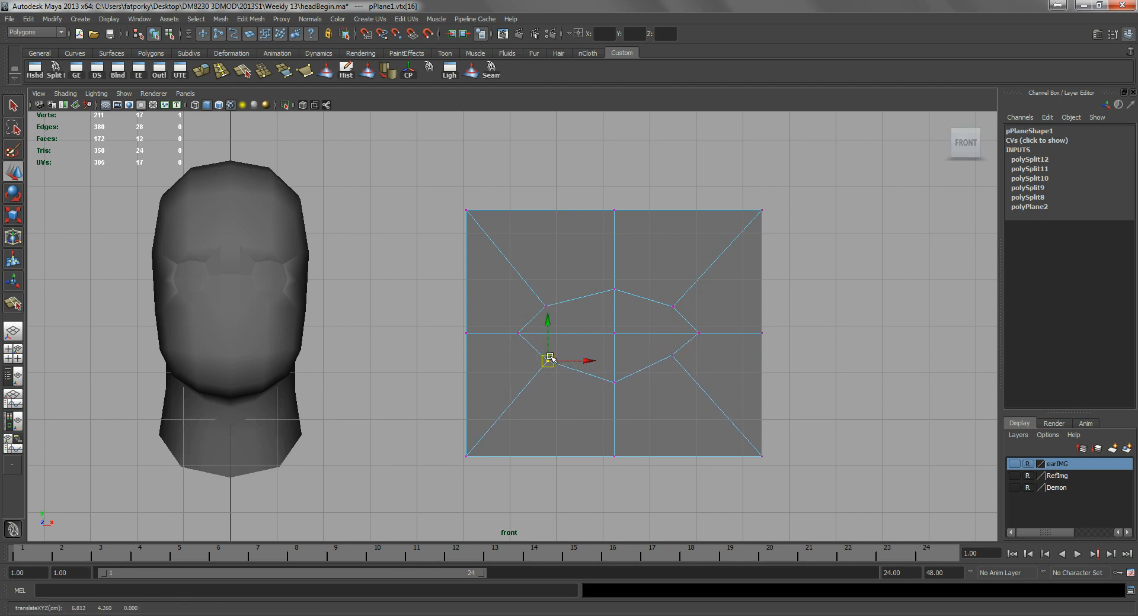
left_click(614, 382)
left_click_drag(615, 383, 614, 373)
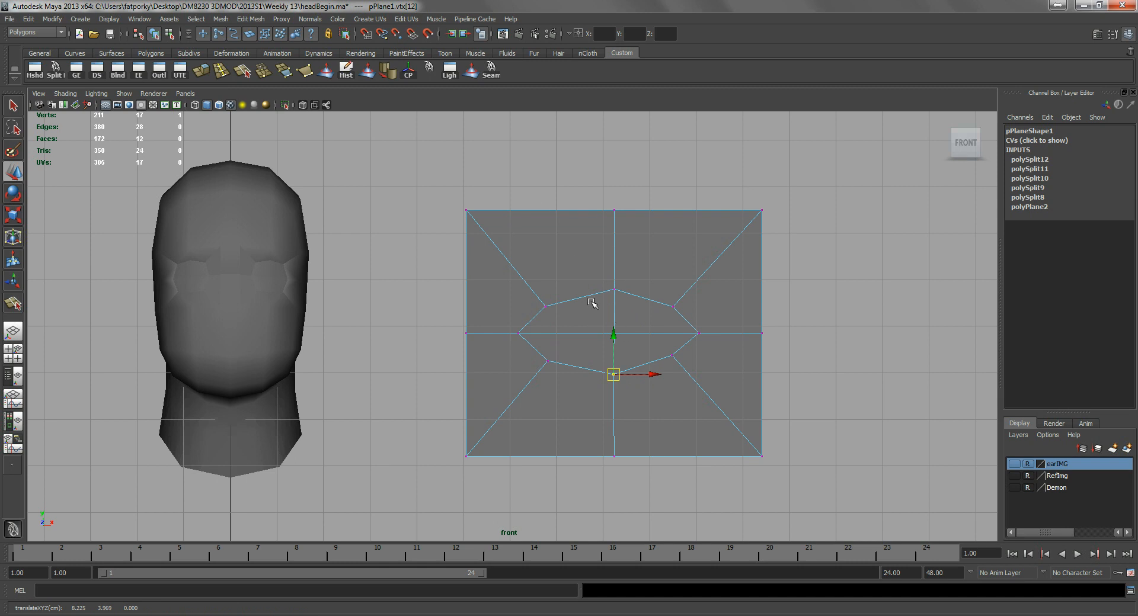
- Delete the four faces inside the almond outline to open the eye hole in the plane
right_click_drag(592, 304, 592, 330)
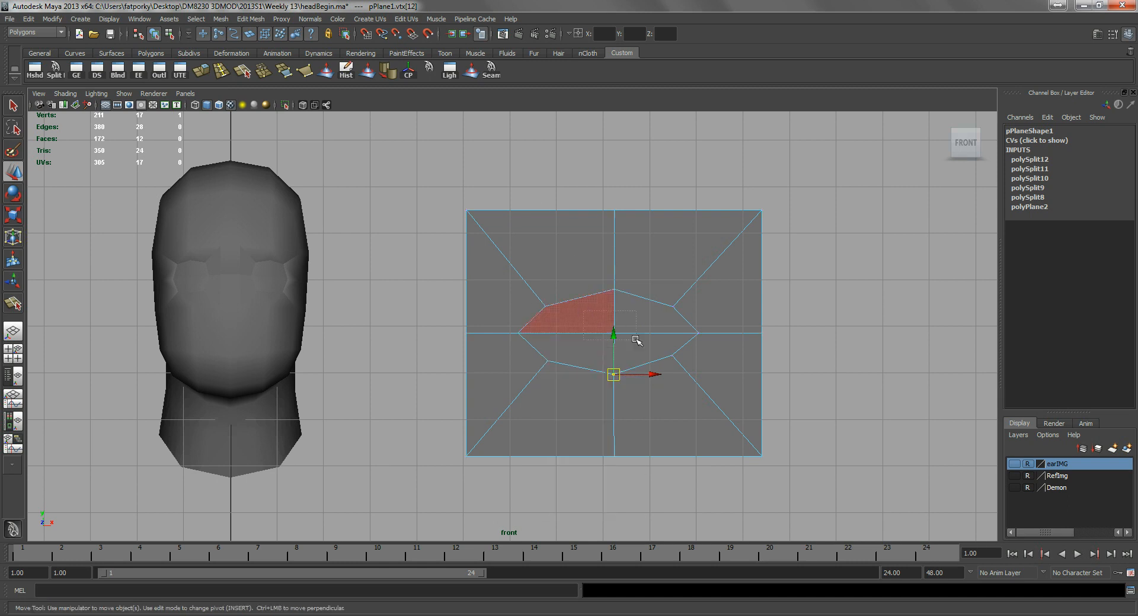
left_click_drag(586, 312, 643, 351)
key("Delete")
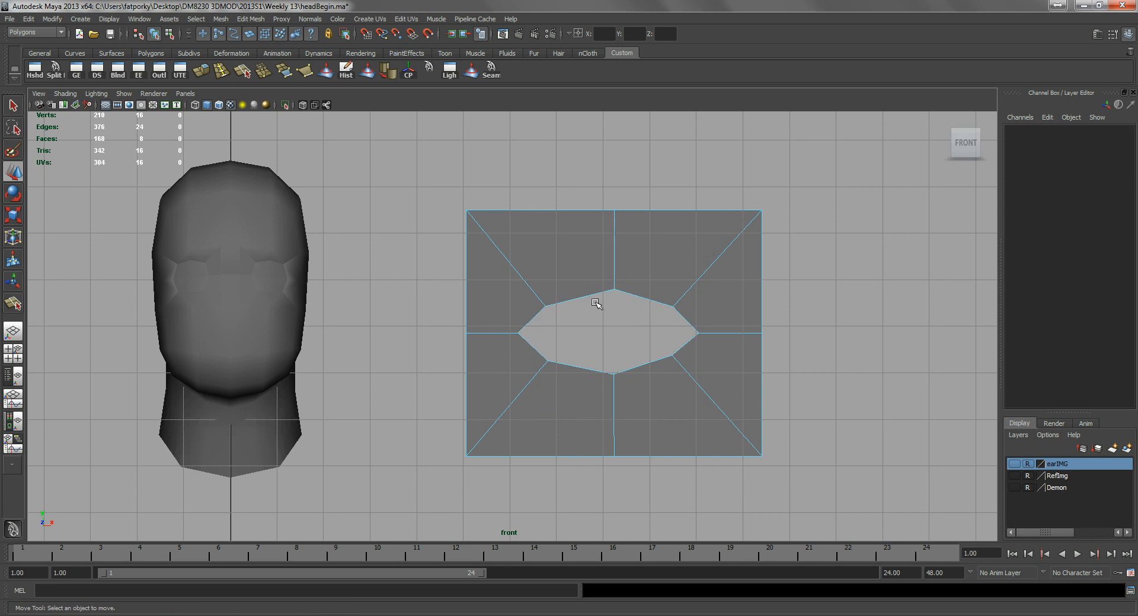
- Pull the four faces above and below the eye hole forward in the perspective view to bend the plane
key("space")
left_click_drag(592, 304, 587, 287)
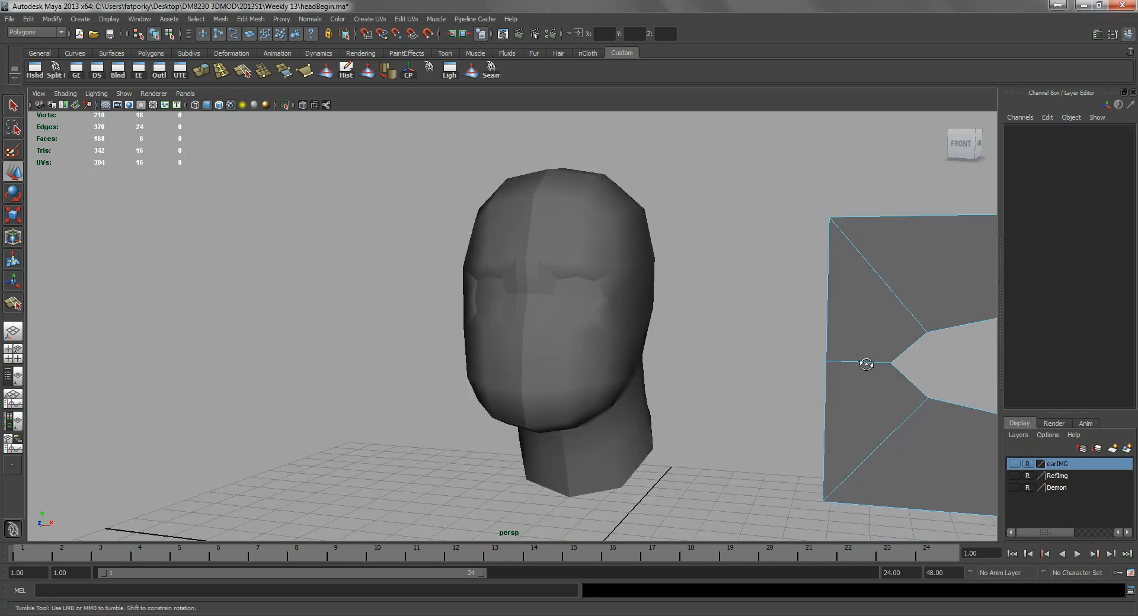
middle_click_drag(909, 399, 726, 340, "alt")
right_click_drag(726, 341, 691, 333, "alt")
left_click_drag(602, 332, 625, 307, "alt")
right_click_drag(625, 308, 701, 325, "alt")
middle_click_drag(682, 305, 511, 314, "alt")
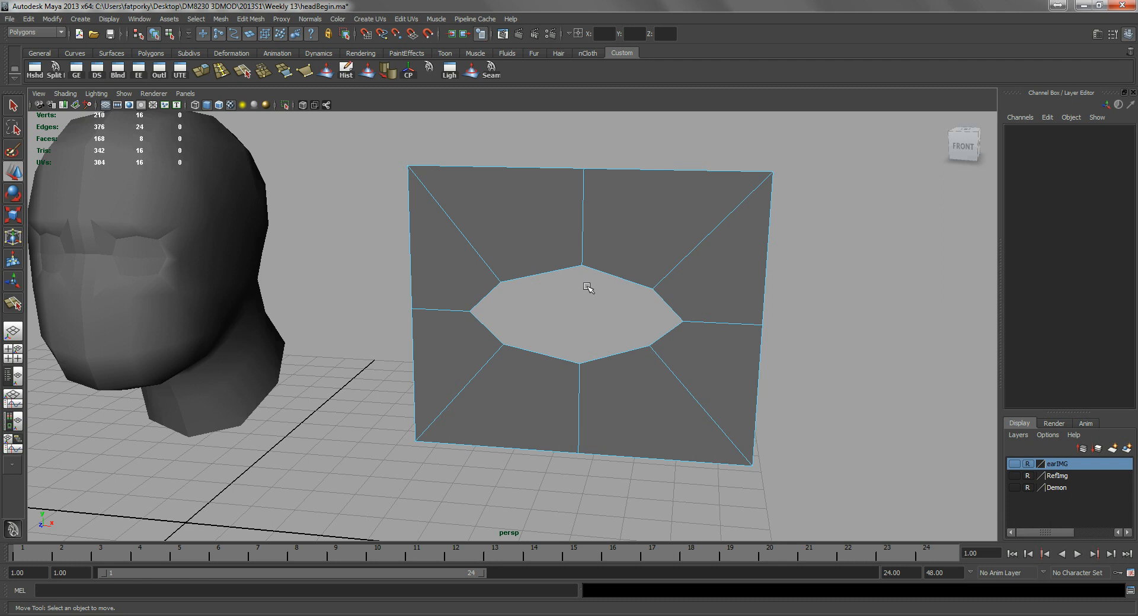
left_click_drag(567, 125, 594, 501)
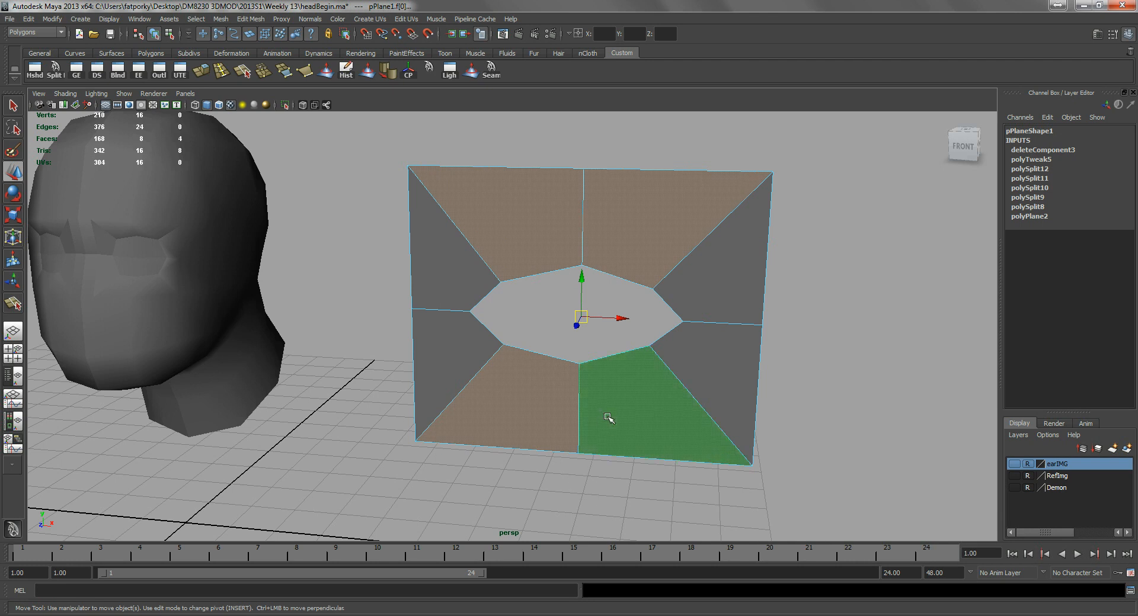
left_click_drag(610, 418, 550, 215, "alt")
- Adjust the depth of the middle edges and the four faces above and below the eye hole to curve the plane
right_click_drag(549, 215, 541, 190)
left_click(539, 191)
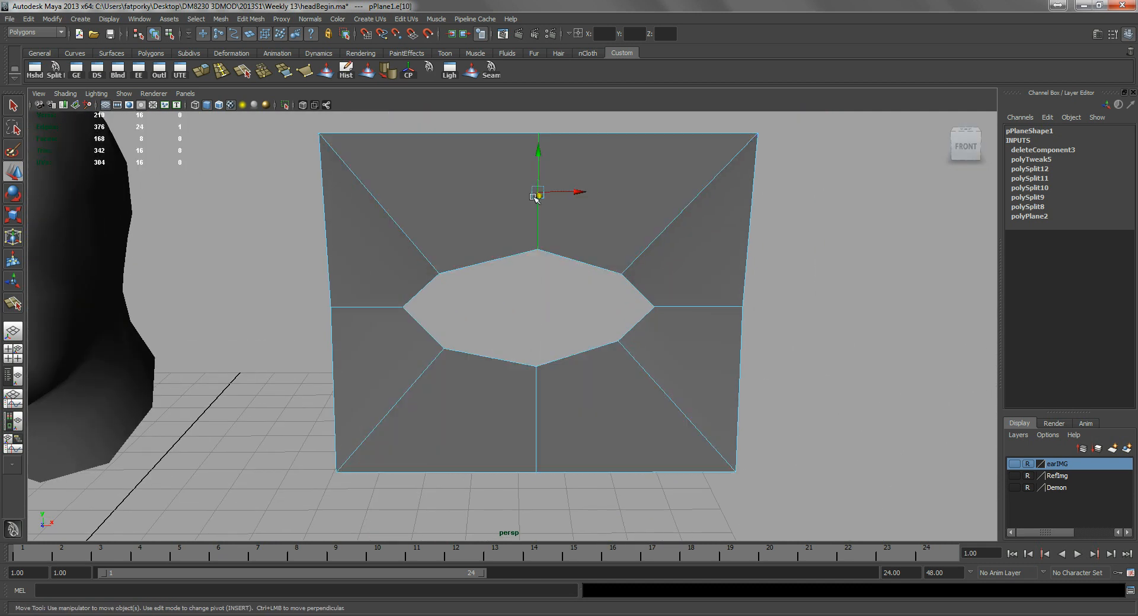
left_click(530, 380, "shift")
left_click_drag(531, 381, 533, 336, "alt")
right_click_drag(573, 359, 573, 391)
left_click(560, 387)
left_click(457, 375, "shift")
left_click(442, 206, "shift")
left_click(531, 204, "shift")
mouse_move(460, 250)
left_mouse_down("alt")
mouse_move(444, 366)
mouse_move(429, 307)
mouse_move(411, 322)
mouse_move(464, 259)
left_mouse_up("alt")
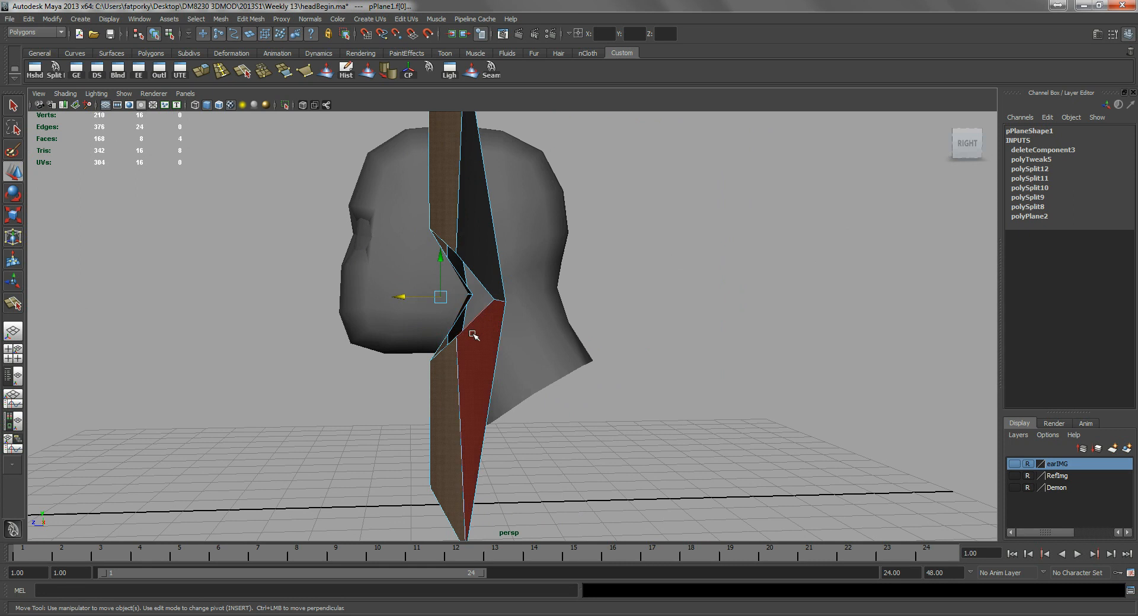
left_click_drag(450, 331, 557, 366, "alt")
- Return the plane to object mode, deselect it and display the wireframe over the shaded models
key("q")
right_click_drag(595, 392, 648, 383)
left_click(784, 401)
left_click_drag(785, 400, 646, 371, "alt")
left_click(218, 105)
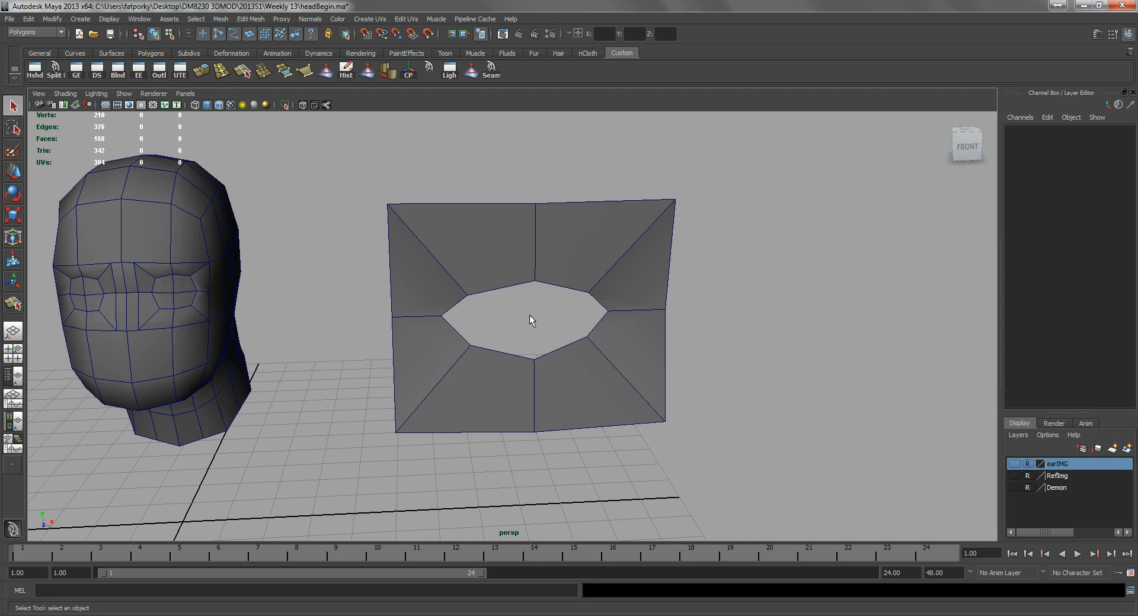
left_click_drag(549, 325, 435, 308, "alt")
right_click_drag(434, 308, 535, 291, "alt")
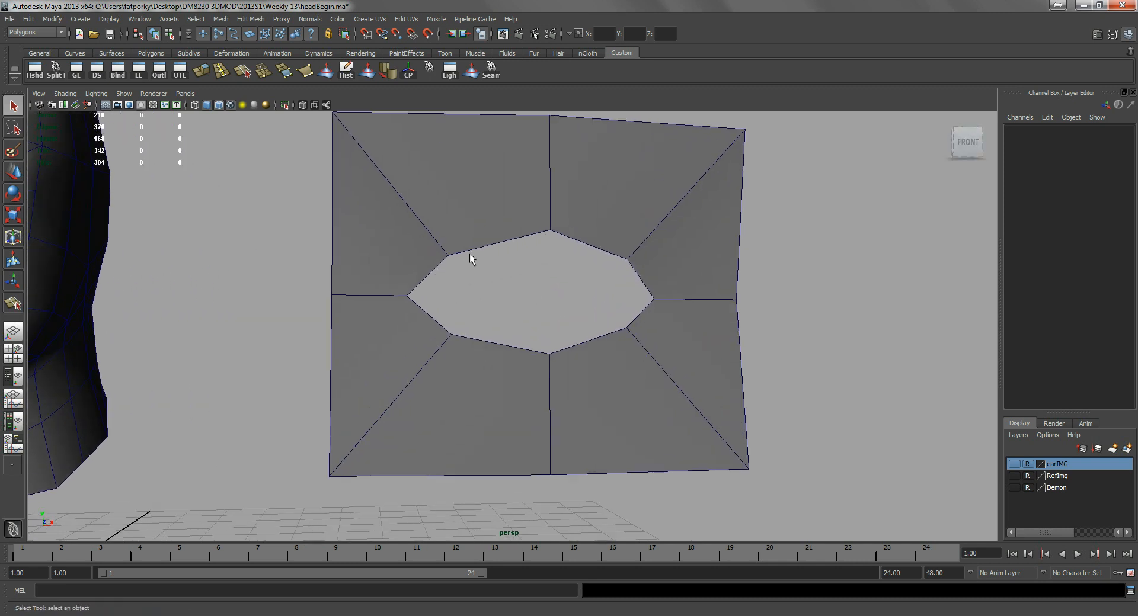
middle_click_drag(495, 287, 474, 331, "alt")
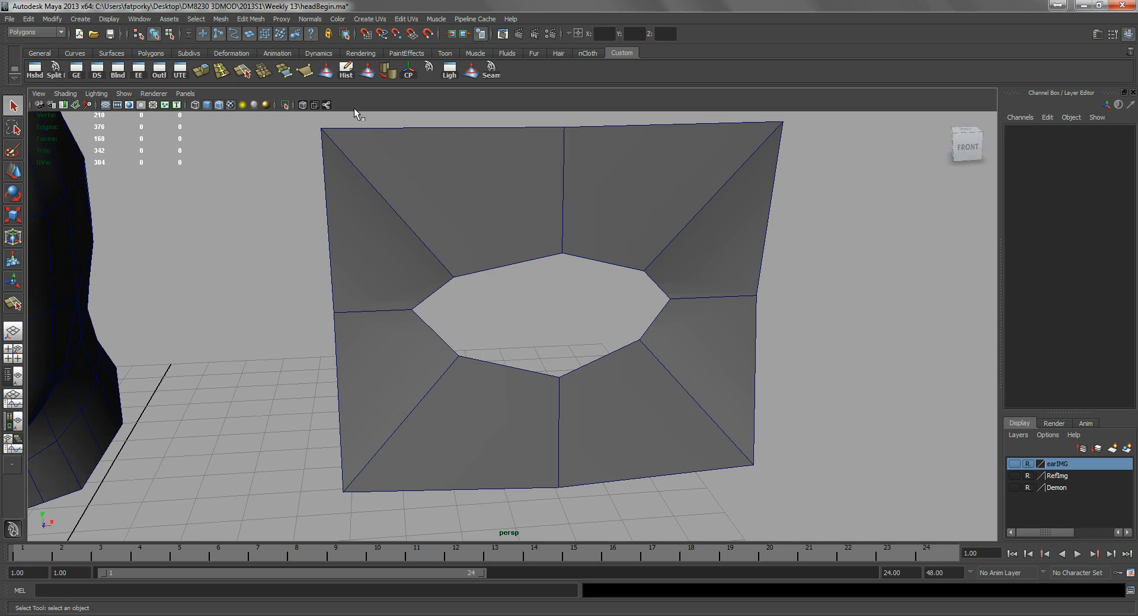
- Extrude the eye hole's border edge loop backward to give the eyelid rim thickness
left_click(221, 71)
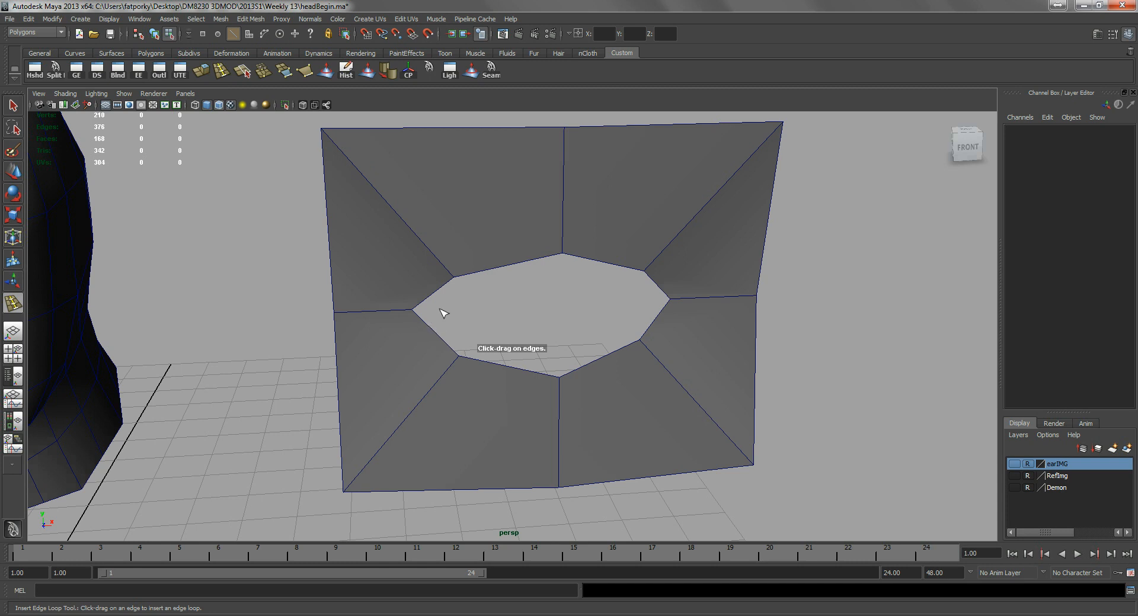
key("q")
left_click_drag(506, 279, 514, 301, "alt")
right_click_drag(493, 251, 493, 232)
left_click(490, 256)
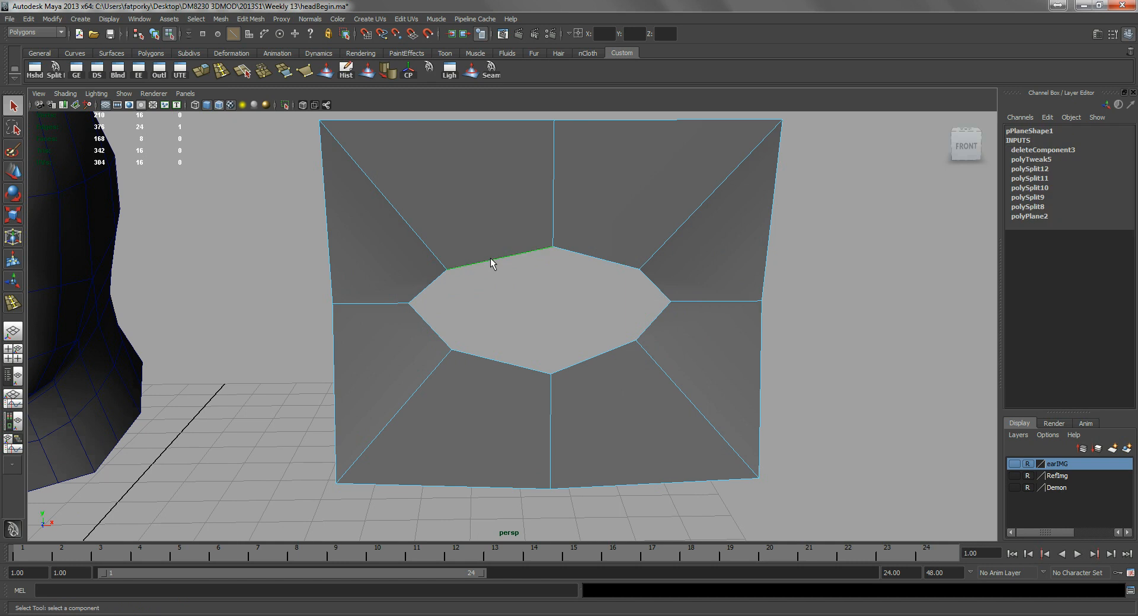
left_click(203, 71)
left_click_drag(447, 224, 414, 282, "alt")
scroll(457, 274, "up", 3)
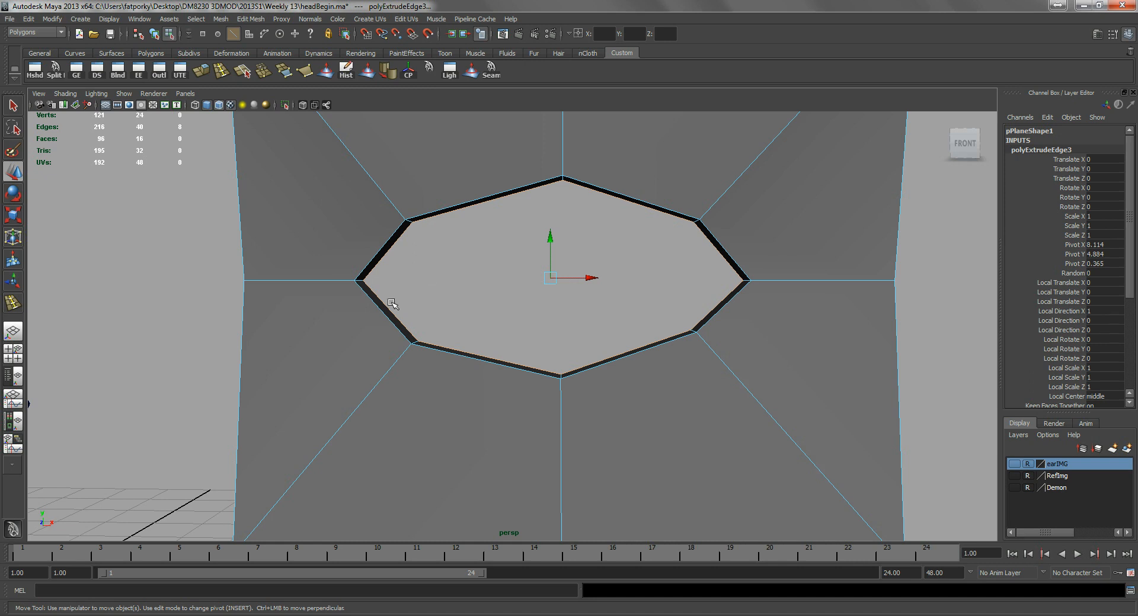
- Insert an edge loop across the rim just below the eye hole's left corner
left_click(222, 73)
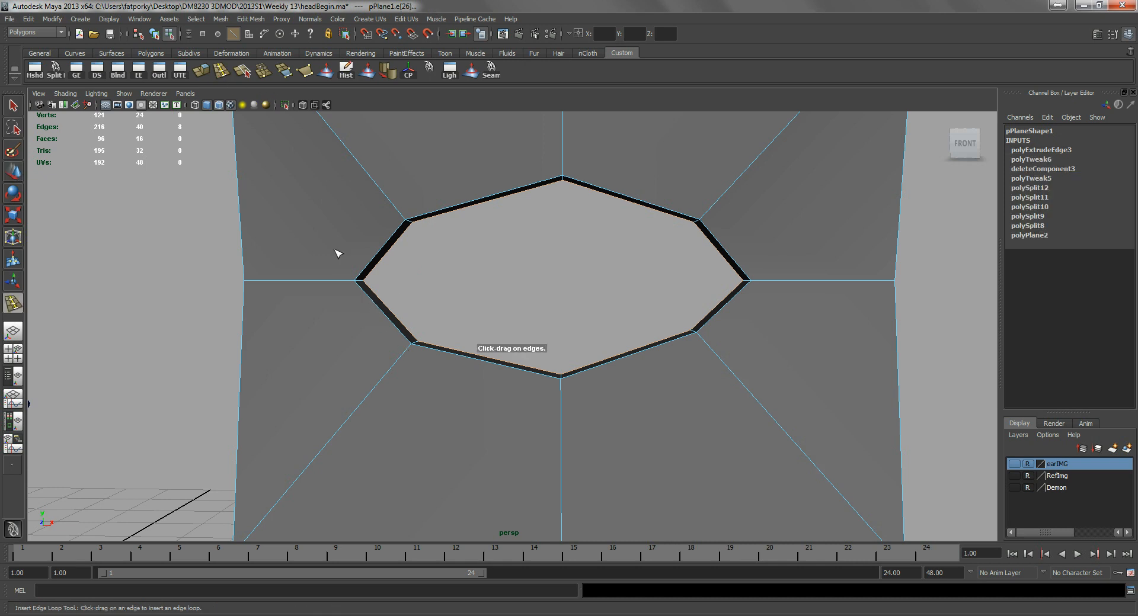
left_click_drag(373, 303, 371, 300)
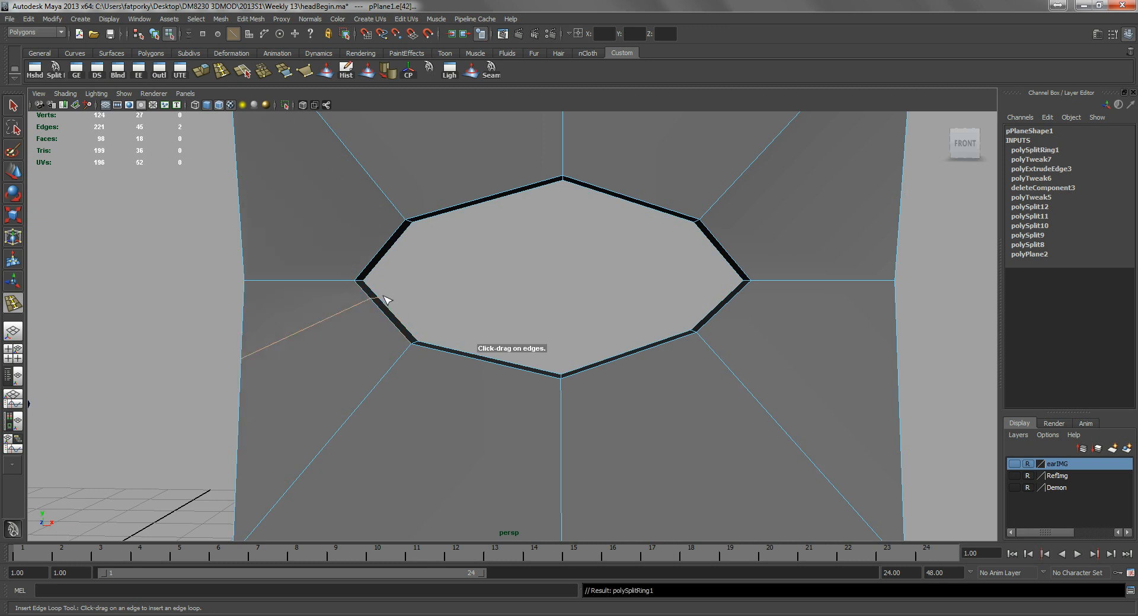
key("q")
- Move the new rim edge below the left corner up and inward to start the tear-duct shape
right_click_drag(265, 244, 391, 290, "alt")
left_click_drag(351, 280, 350, 290, "alt")
right_click_drag(284, 284, 318, 291, "alt")
right_click_drag(287, 290, 289, 279)
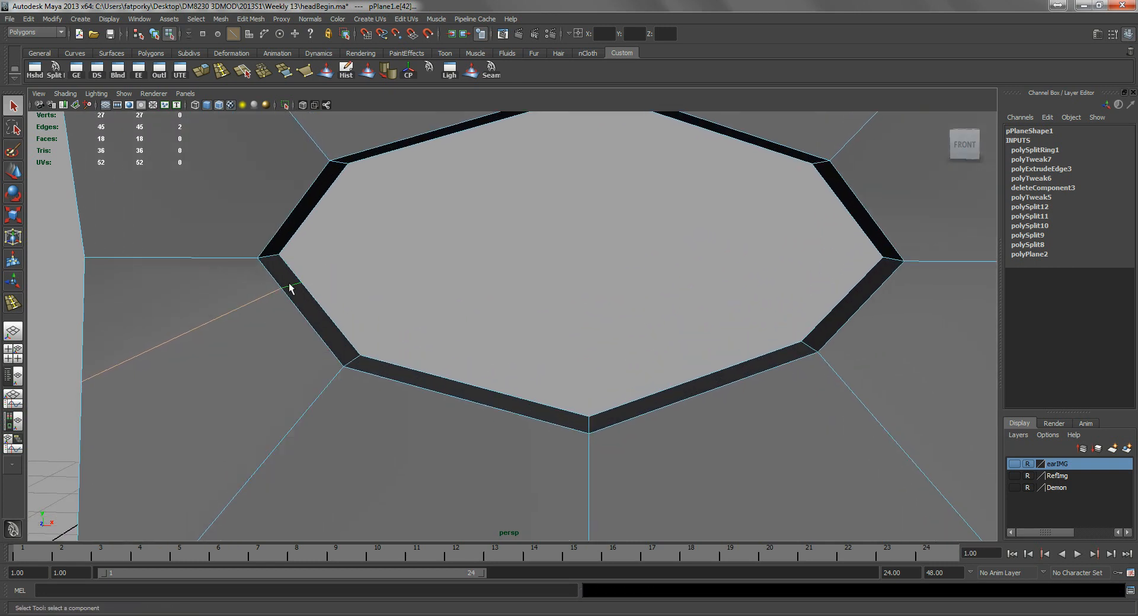
left_click(285, 290)
left_click_drag(300, 290, 297, 289, "alt")
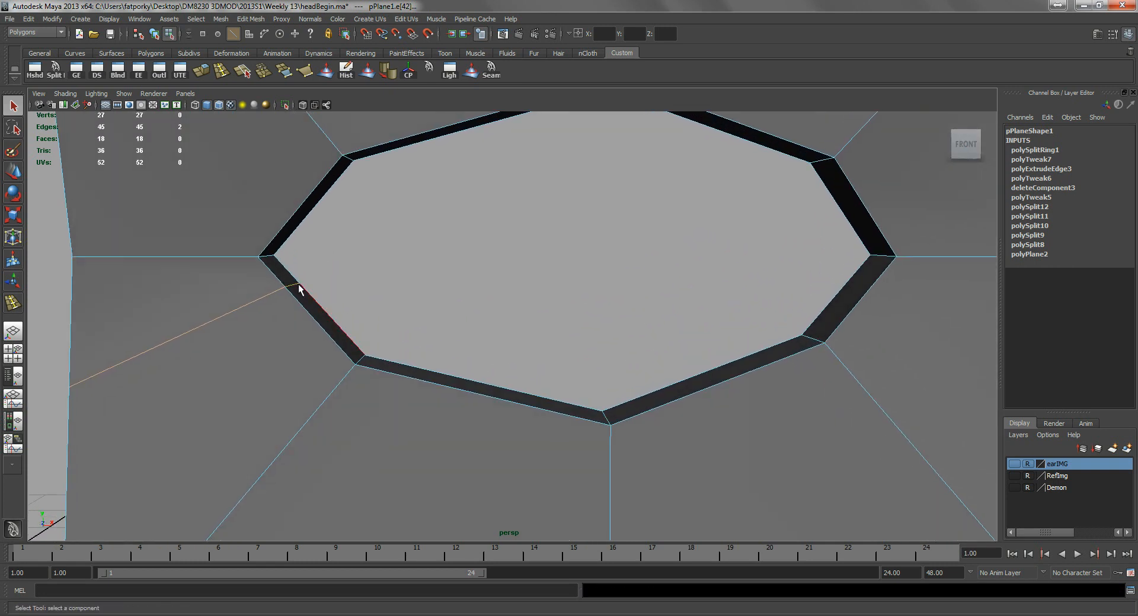
key("w")
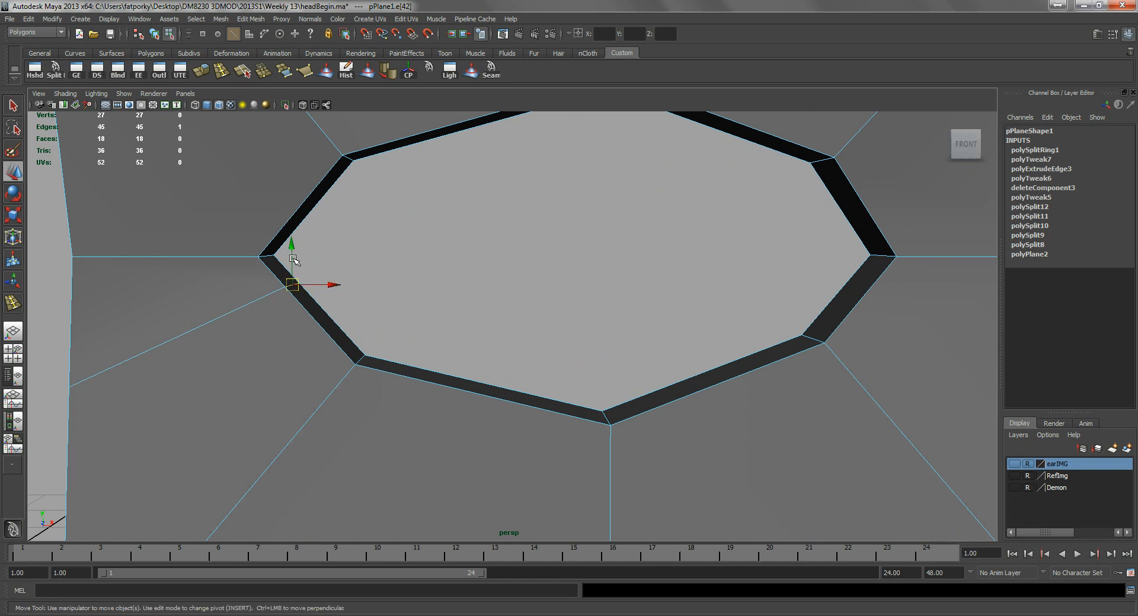
left_click_drag(294, 259, 361, 288)
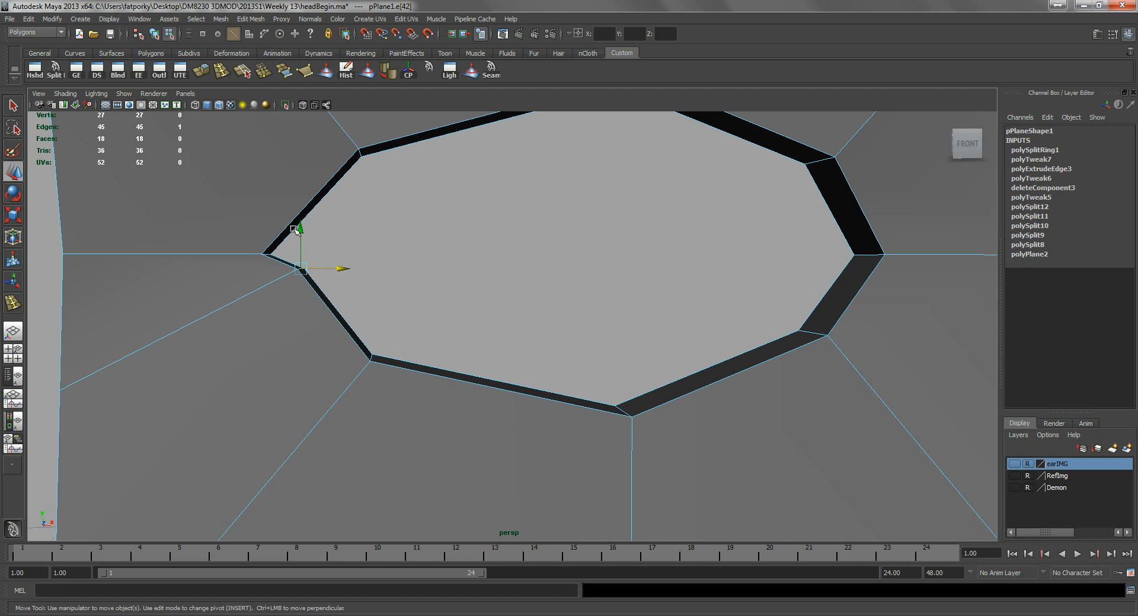
- Insert two edge loops across the rim just above the left corner and move the lower new edge beside the corner
left_click(221, 70)
left_click_drag(282, 237, 297, 219)
key("q")
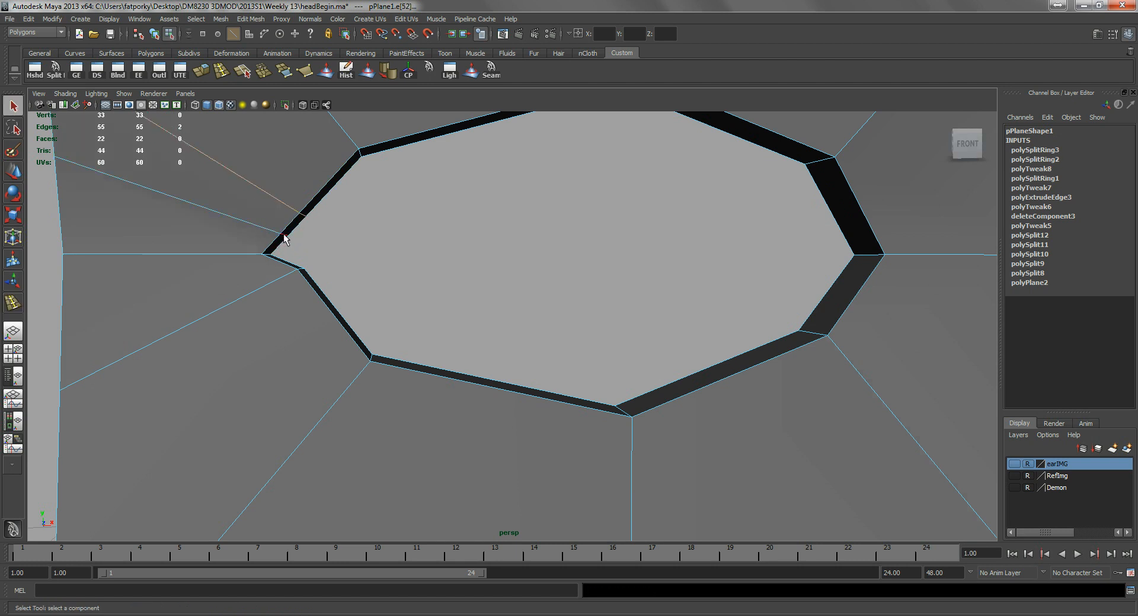
left_click(285, 237)
key("w")
left_click_drag(318, 235, 364, 245)
- Move the outline's upper-left vertices up and inward in the front view to round the upper eyelid curve
key("space")
key("space")
middle_click_drag(447, 286, 396, 246, "alt")
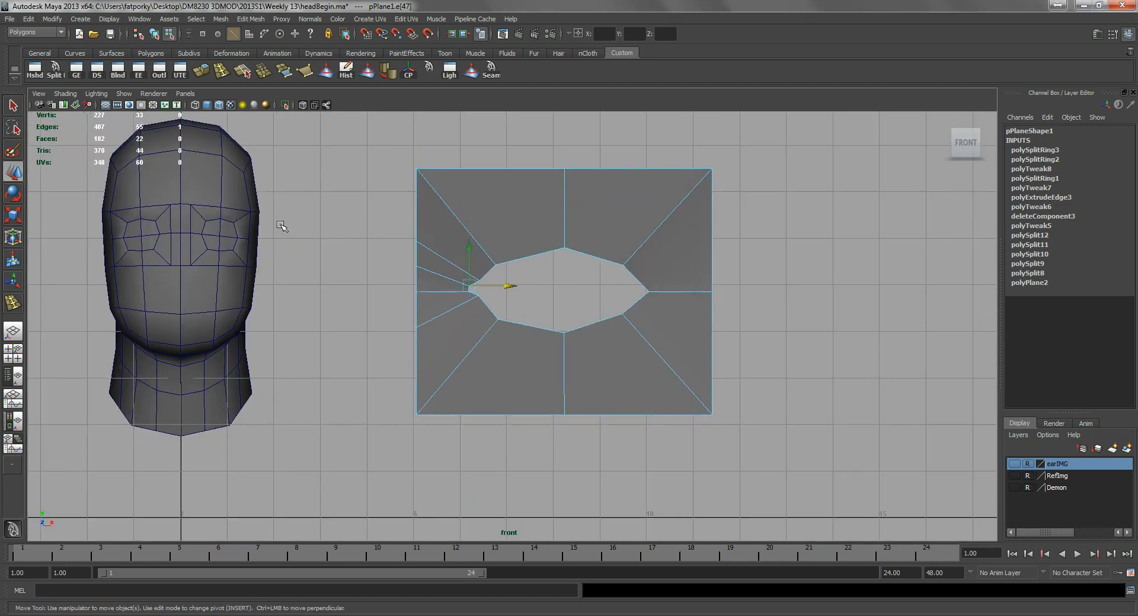
right_click_drag(282, 226, 501, 279, "alt")
middle_click_drag(500, 279, 499, 327, "alt")
key("q")
right_click_drag(308, 273, 355, 224, "alt")
key("w")
left_click_drag(390, 285, 516, 185)
left_click(462, 213)
scroll(504, 201, "down", 5)
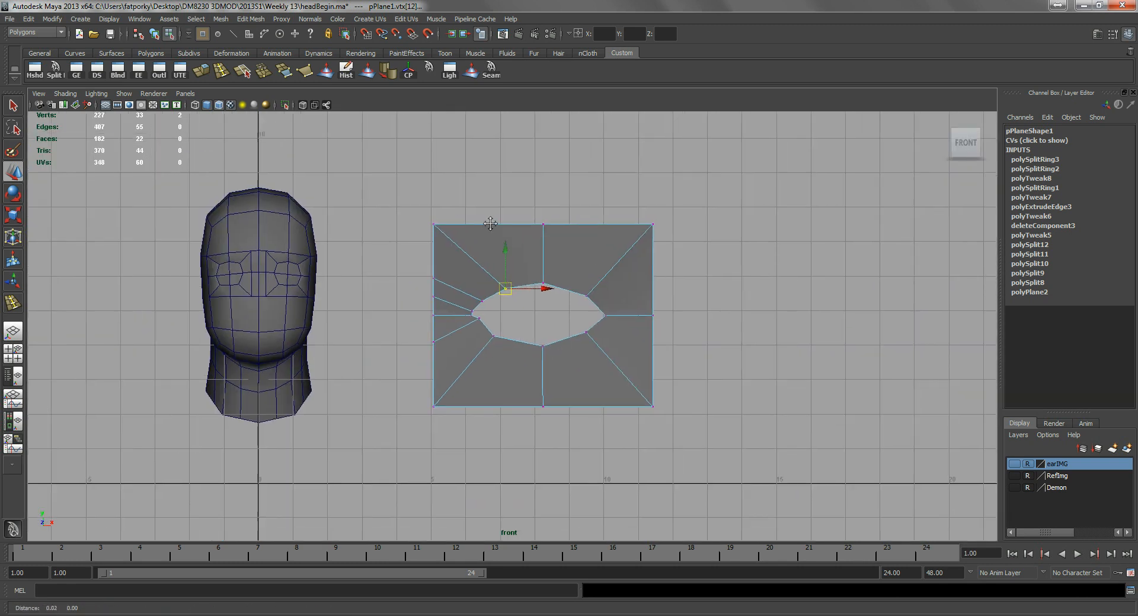
scroll(409, 228, "up", 2)
scroll(505, 247, "up", 3)
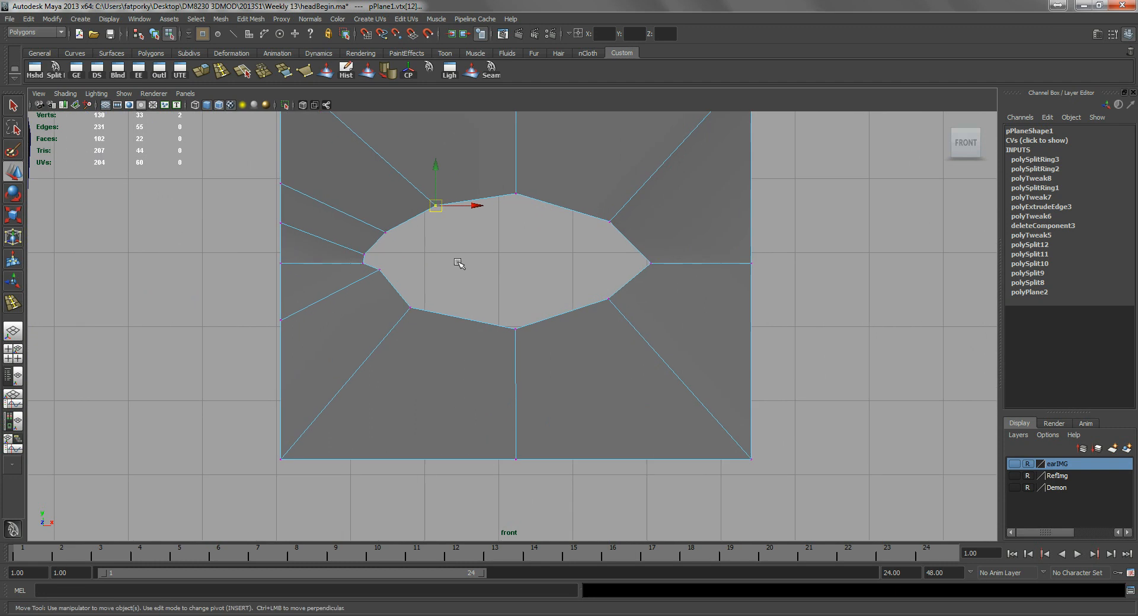
- Adjust the vertices around the outline's left corner into a small, narrow tear-duct shape
left_click_drag(376, 225, 393, 240)
scroll(294, 256, "up", 2)
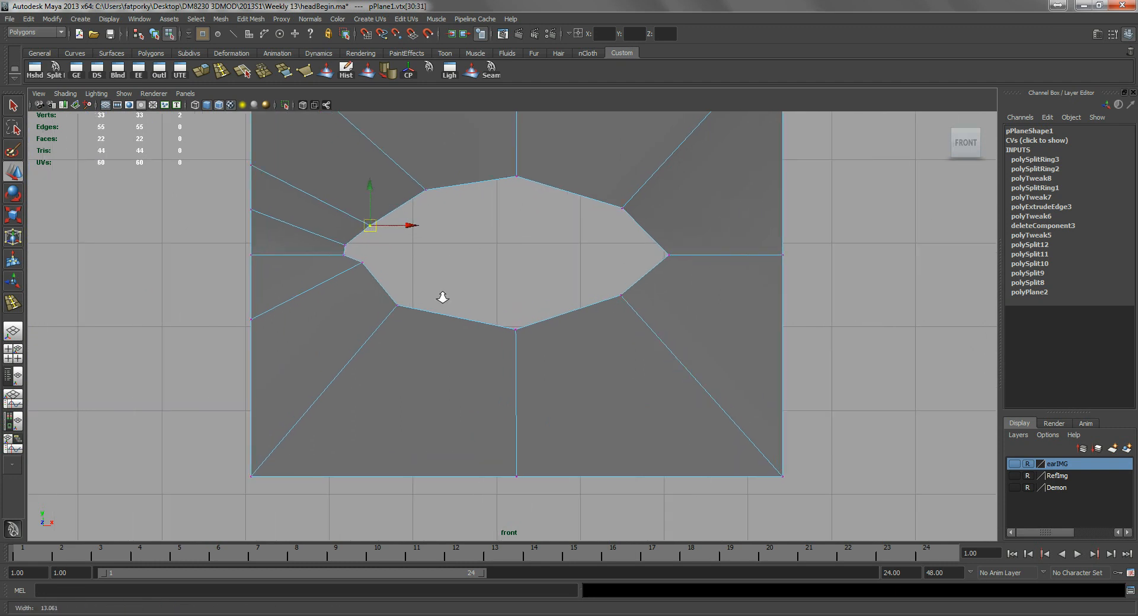
middle_click_drag(380, 303, 384, 304, "alt")
left_click_drag(312, 272, 312, 272)
scroll(272, 249, "up", 2)
left_click_drag(339, 248, 351, 242)
left_click_drag(331, 305, 350, 279)
- Raise the outline's lower-left, bottom middle and lower-right vertices to flatten the lower eyelid curve
left_click(397, 346)
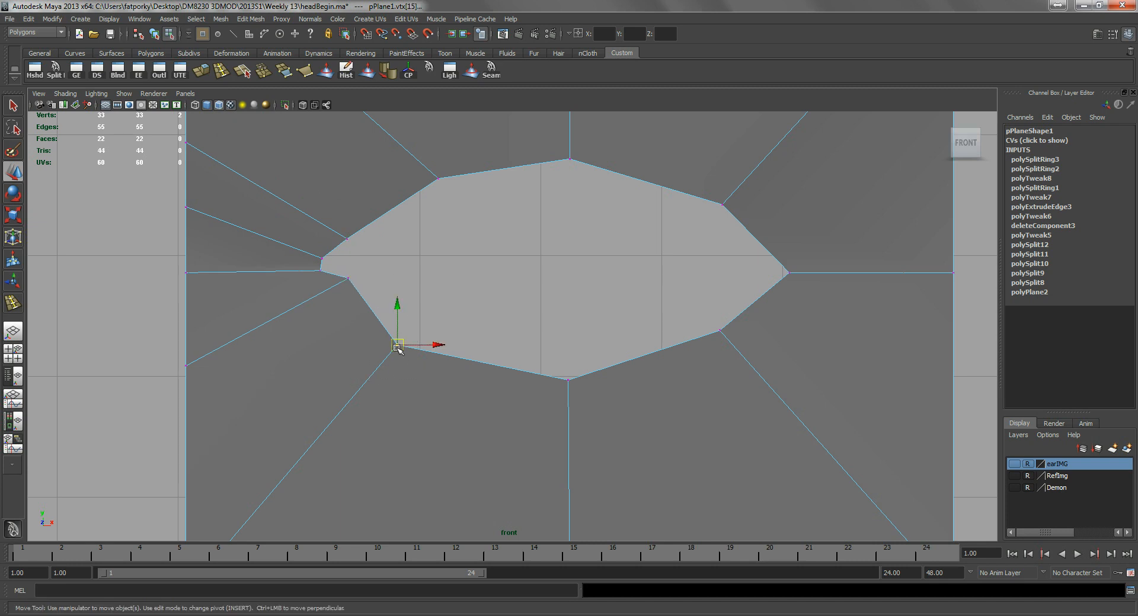
left_click_drag(396, 346, 401, 323)
mouse_move(553, 365)
left_mouse_down()
mouse_move(579, 391)
mouse_move(568, 353)
left_mouse_up()
left_click(719, 330)
left_click_drag(718, 331, 711, 325)
middle_click_drag(456, 283, 466, 297, "alt")
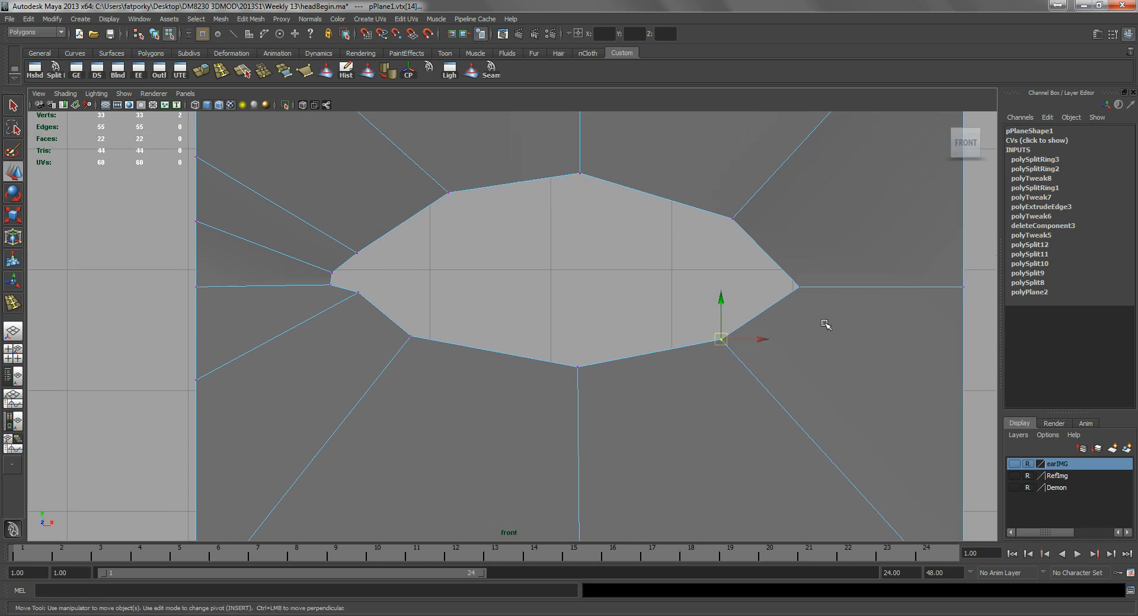
- Scale all the eye outline's vertices horizontally to make the hole slightly narrower
right_click_drag(856, 356, 733, 318, "alt")
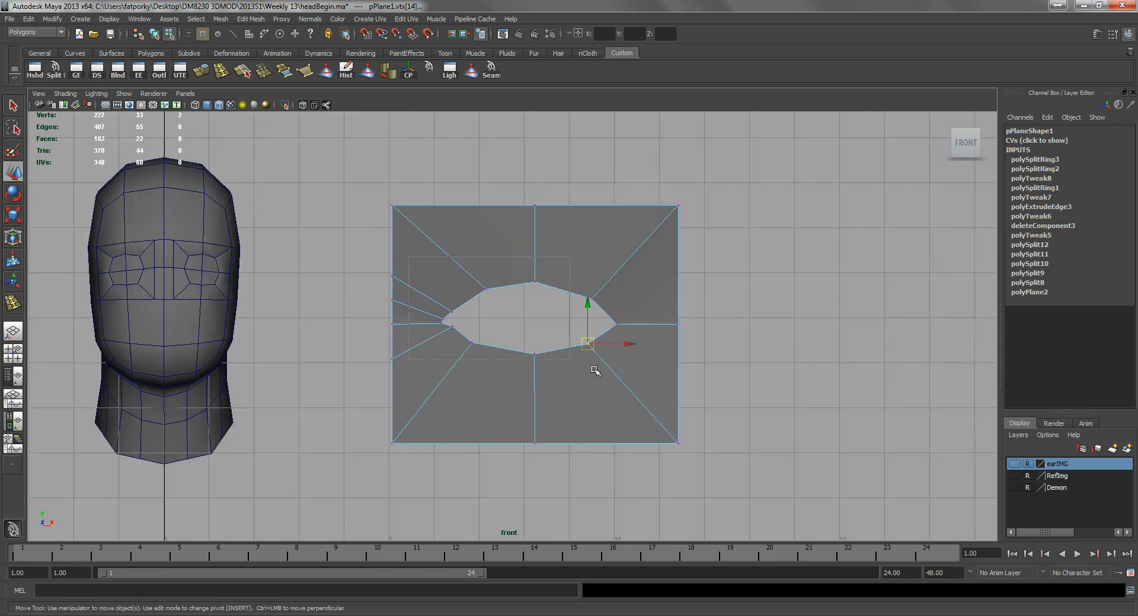
left_click_drag(638, 388, 430, 269)
right_click_drag(492, 327, 592, 326, "alt")
key("r")
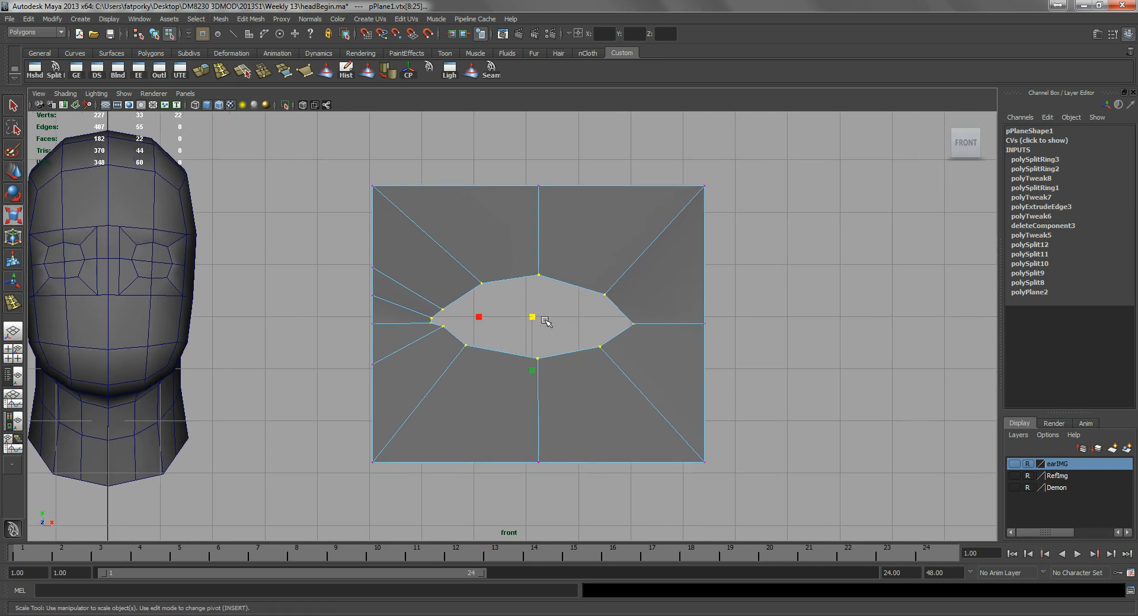
left_click_drag(478, 319, 482, 318)
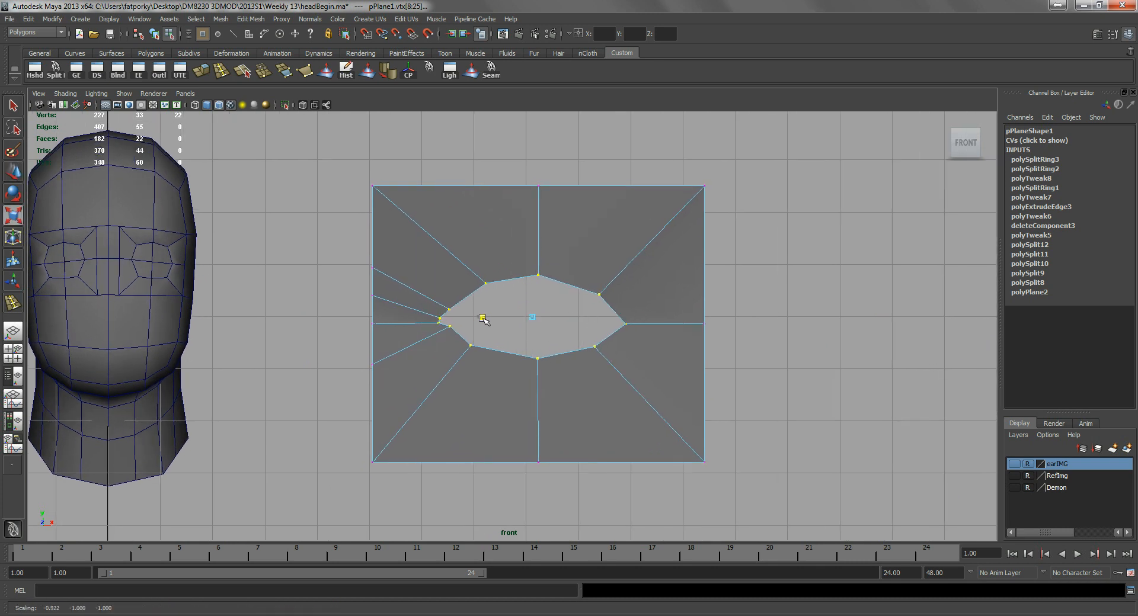
right_click_drag(358, 292, 471, 327, "alt")
key("q")
- Select the rim's inner border edge loop in the perspective view and push it further back
key("space")
left_click_drag(433, 337, 332, 279)
key("space")
right_click_drag(332, 279, 394, 304, "alt")
mouse_move(394, 304)
left_mouse_down("alt")
mouse_move(355, 318)
mouse_move(388, 306)
left_mouse_up("alt")
right_click_drag(388, 310, 381, 273)
double_click(416, 216)
left_click_drag(416, 218, 407, 240, "alt")
key("w")
left_click_drag(566, 271, 353, 264)
key("q")
- Append a polygon between the rim's border edges to fill the tear-duct corner of the eye hole
right_click_drag(341, 240, 388, 221)
left_click_drag(350, 244, 284, 259, "alt")
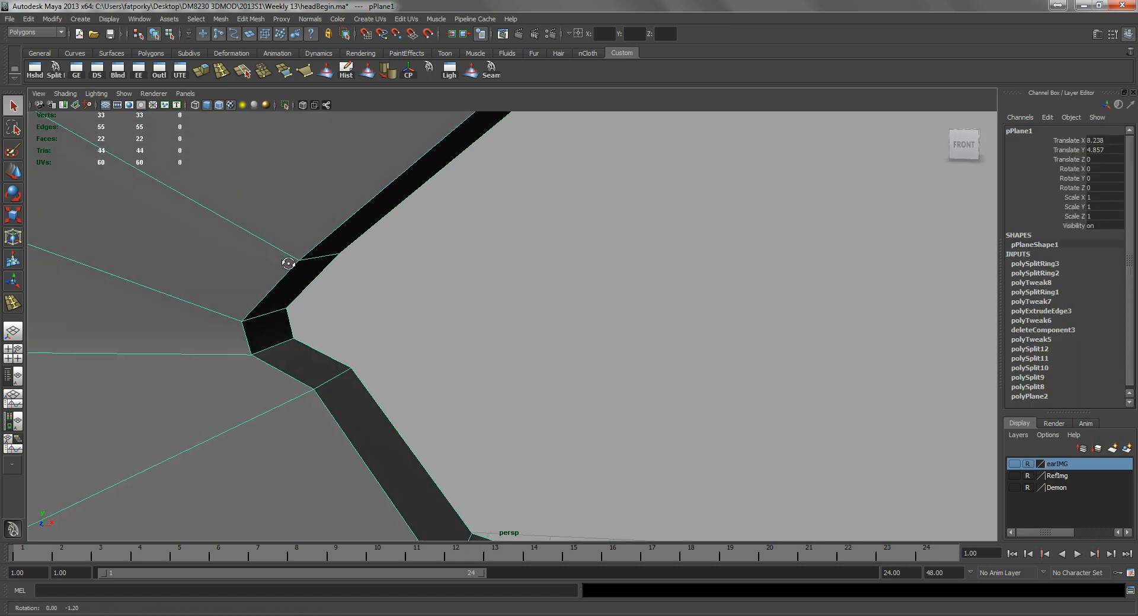
left_click(243, 18)
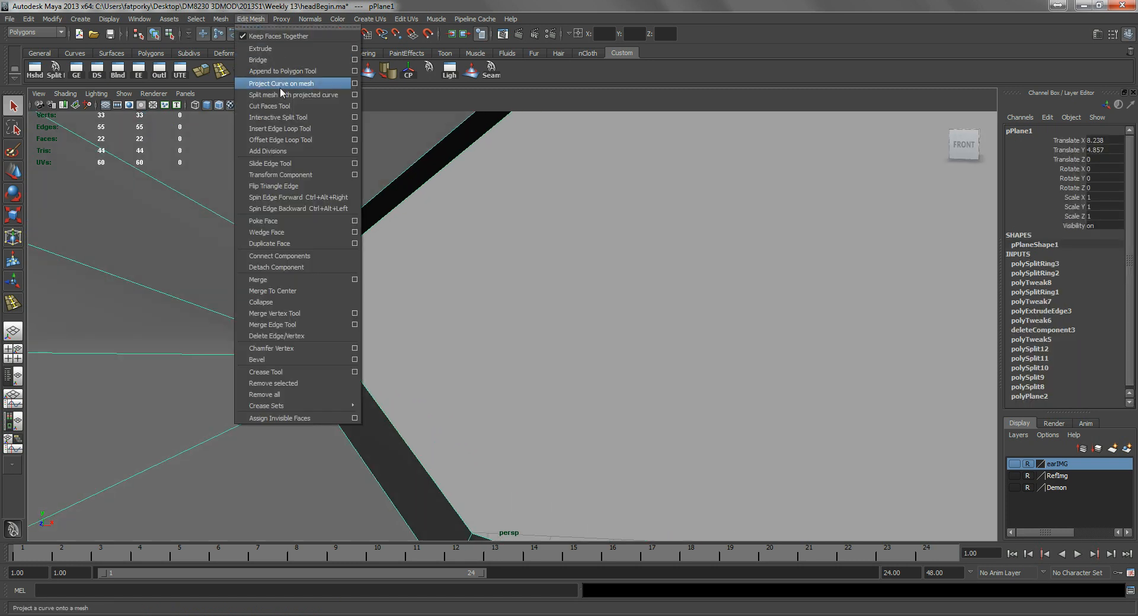
left_click(288, 71)
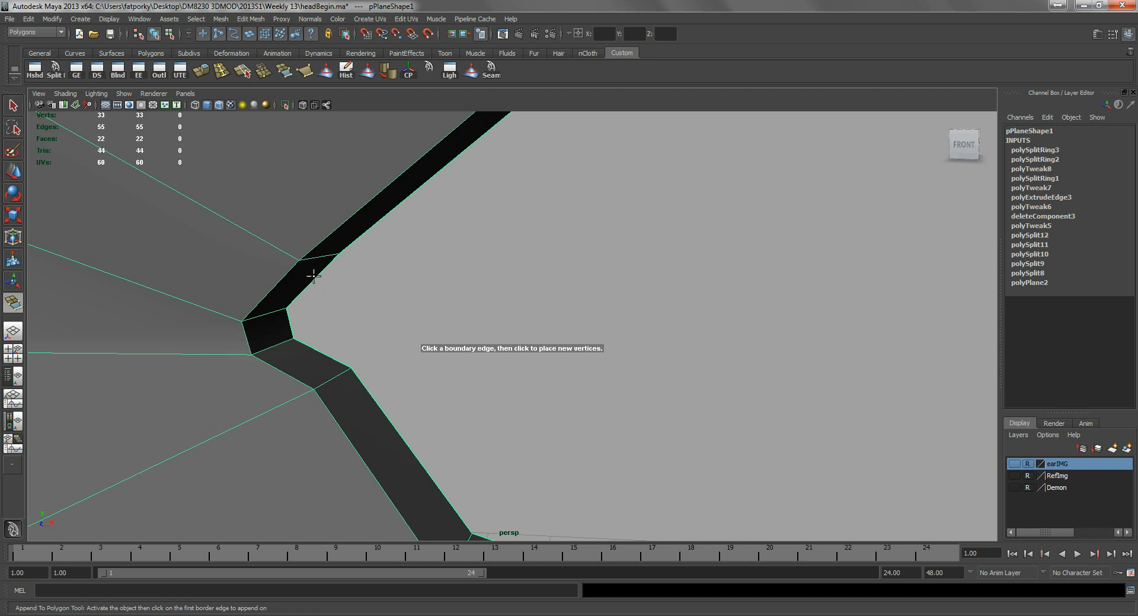
left_click(322, 358)
key("Return")
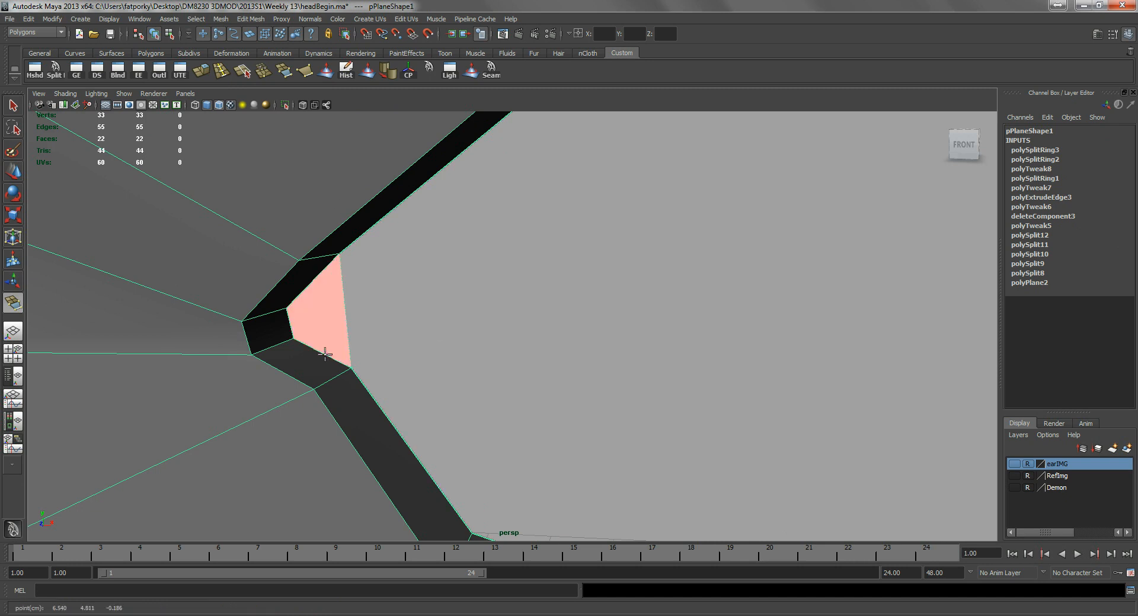
key("q")
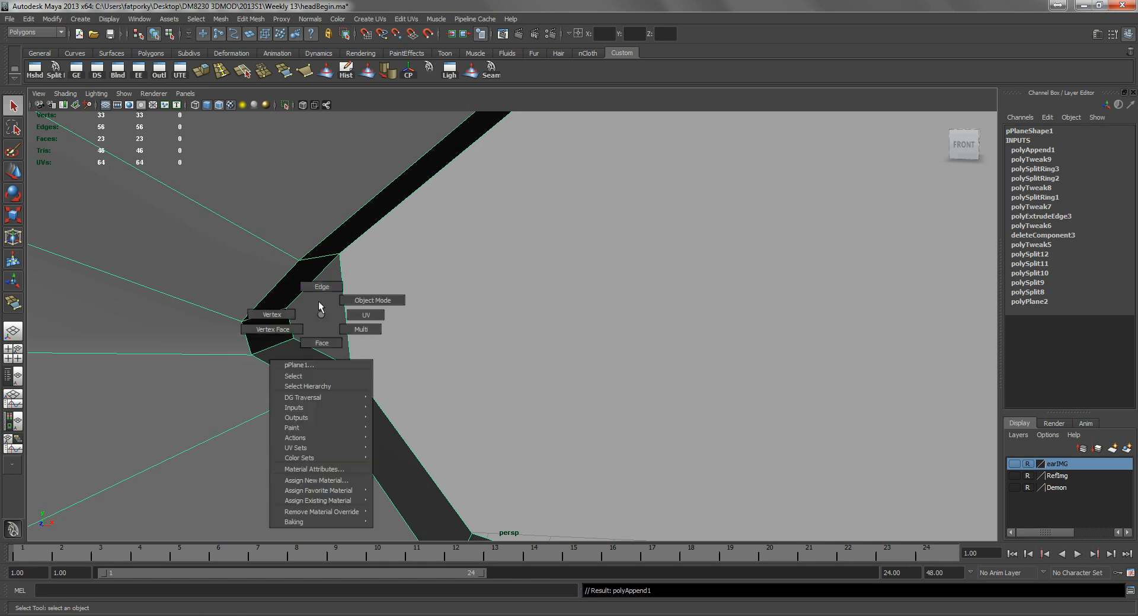
- Select the eye hole's inner border edge loop, extrude it and push the new ring of edges further back
left_click(346, 310)
right_click_drag(597, 363, 485, 288, "alt")
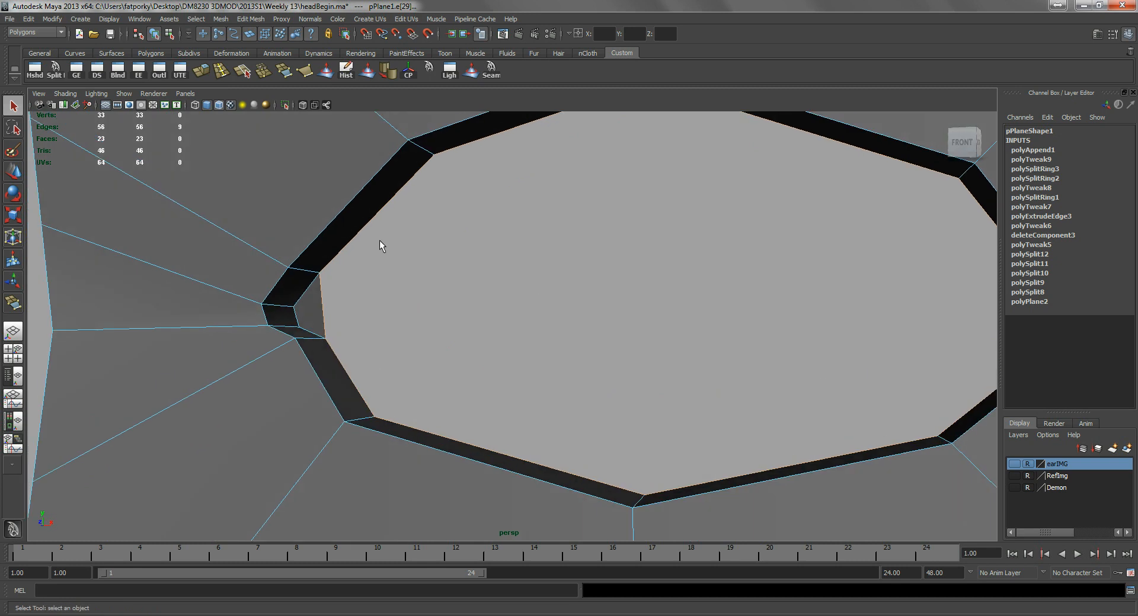
left_click_drag(435, 343, 375, 198, "alt")
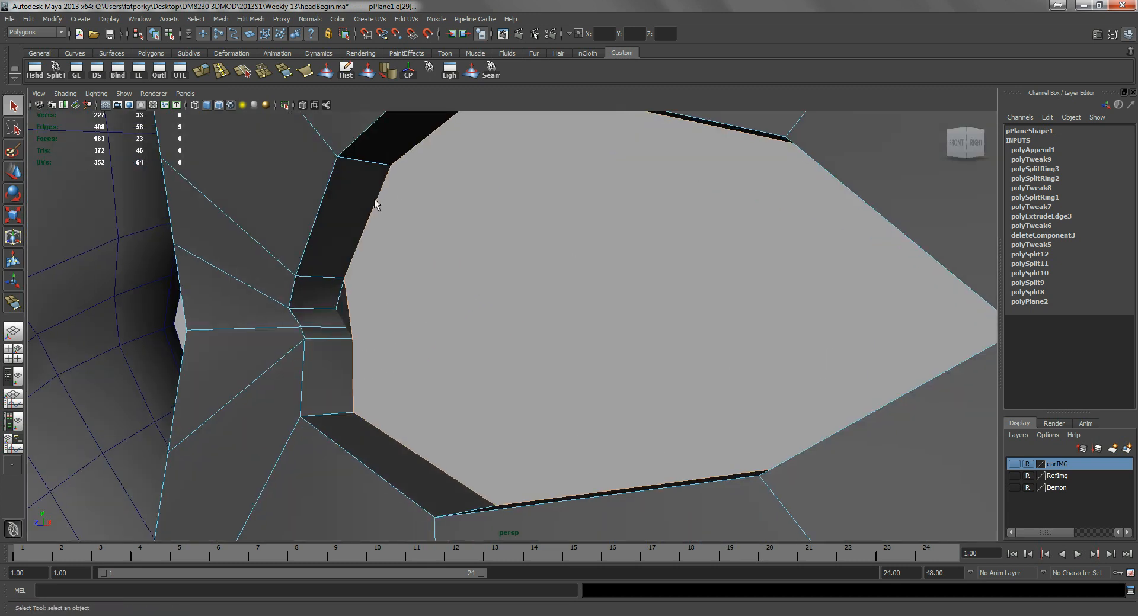
left_click(202, 71)
left_click_drag(474, 267, 533, 349, "alt")
left_click_drag(455, 350, 534, 322, "alt")
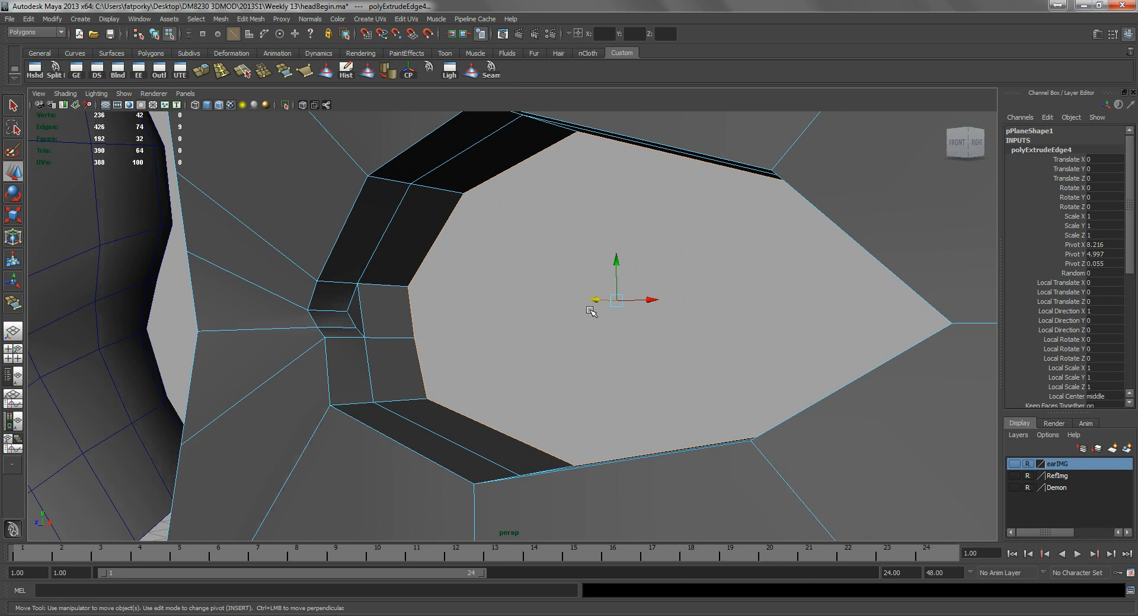
- Extrude the inner border edges again and scale the new ring down to a small opening at the hole's centre
left_click(209, 82)
left_click_drag(518, 272, 646, 347, "alt")
left_click_drag(573, 344, 699, 311)
left_click_drag(541, 294, 595, 275, "alt")
key("r")
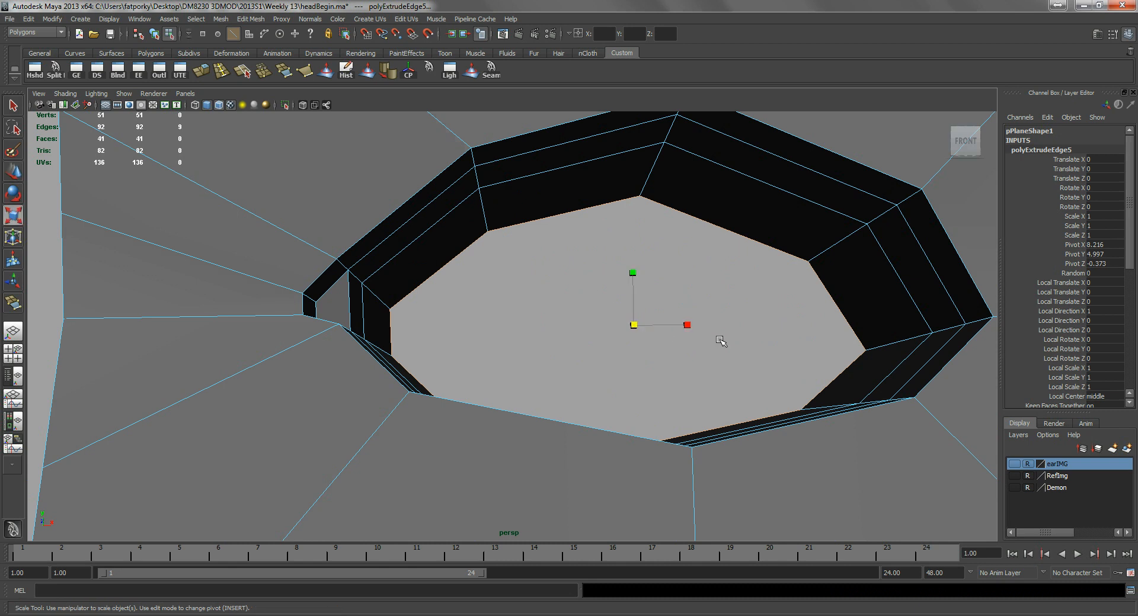
middle_click_drag(698, 351, 475, 369)
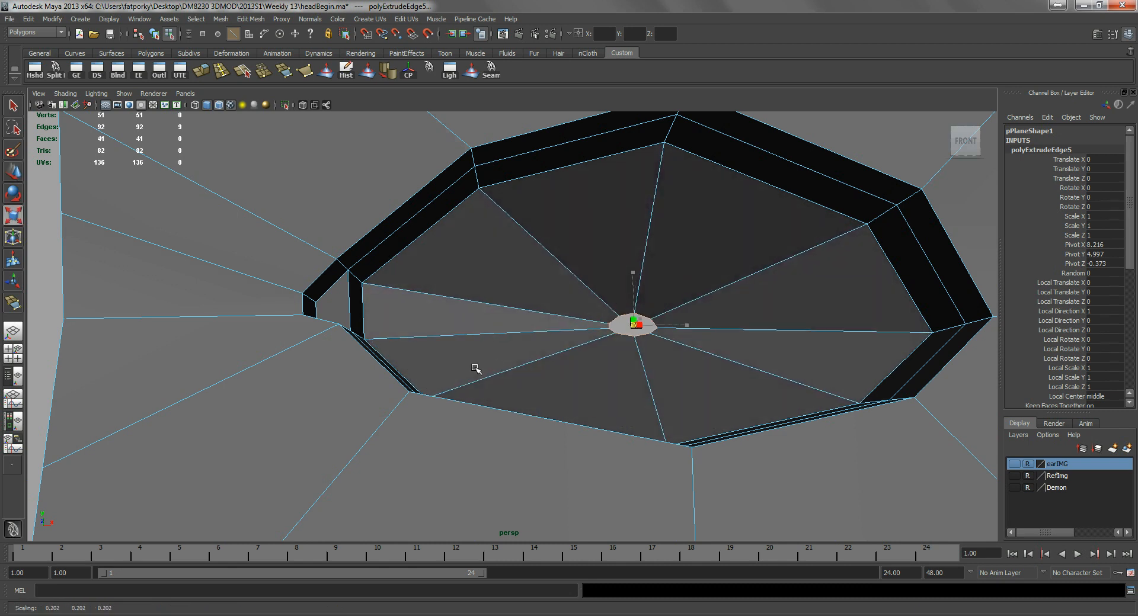
- Select the vertices around the small central opening and merge them with a threshold of 10 to close the eye hole
key("q")
right_click_drag(619, 340, 584, 295)
left_click_drag(583, 295, 681, 367)
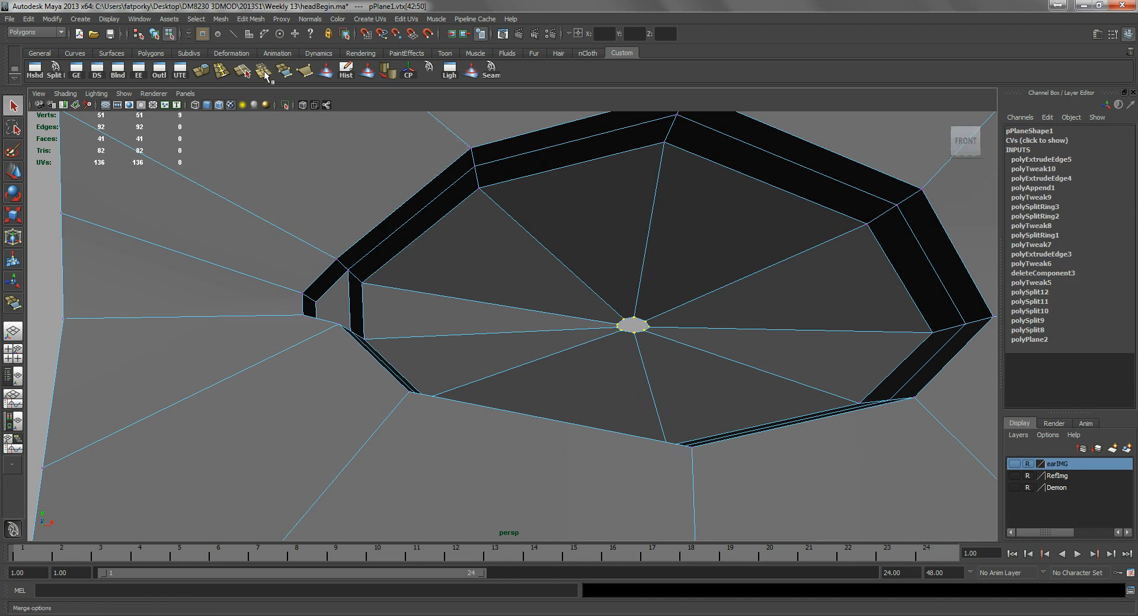
left_click(263, 71)
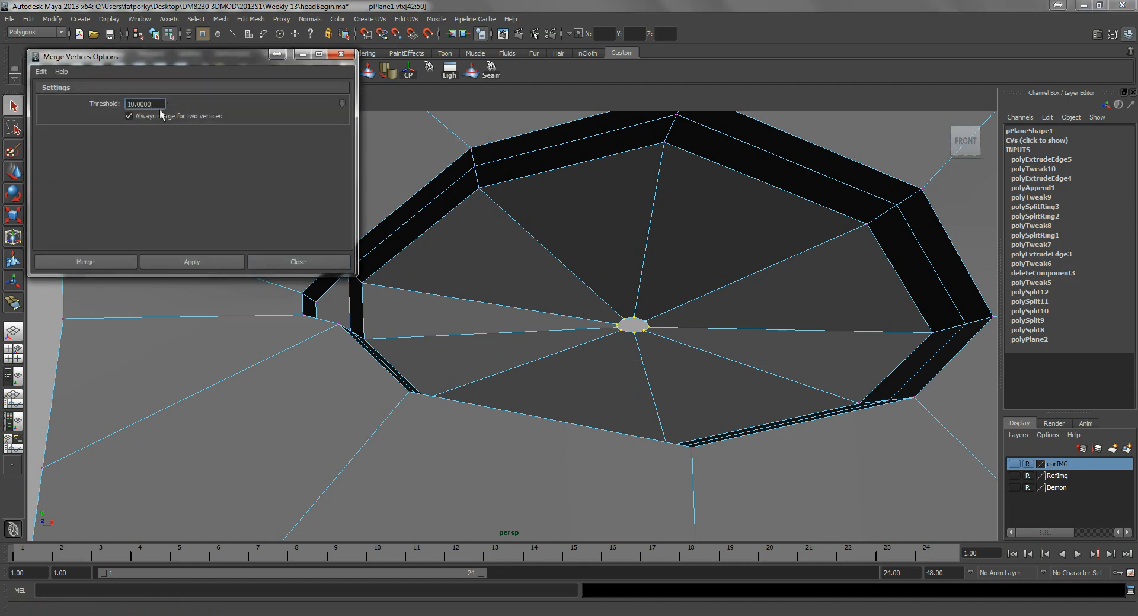
left_click(192, 262)
left_click(313, 262)
- Select the tear-duct corner face and scale it along the depth axis to reverse its slant, then return to object mode
key("w")
left_click_drag(601, 350, 388, 293, "alt")
scroll(397, 354, "up", 10)
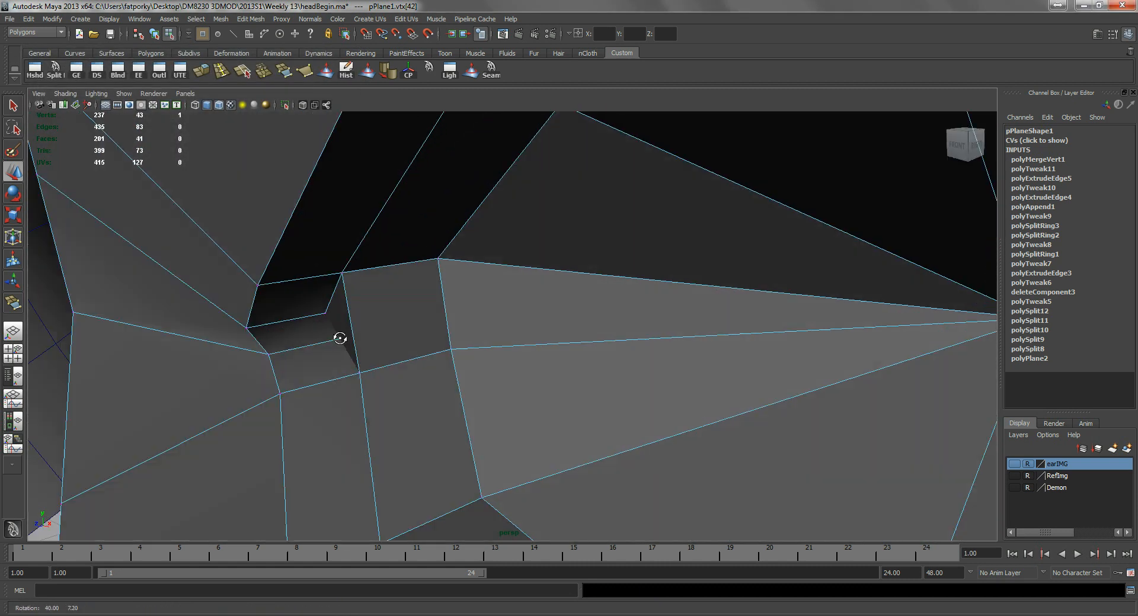
left_click_drag(224, 304, 284, 353, "alt")
right_click_drag(259, 359, 291, 354)
left_click(301, 342)
left_click_drag(325, 350, 310, 364, "alt")
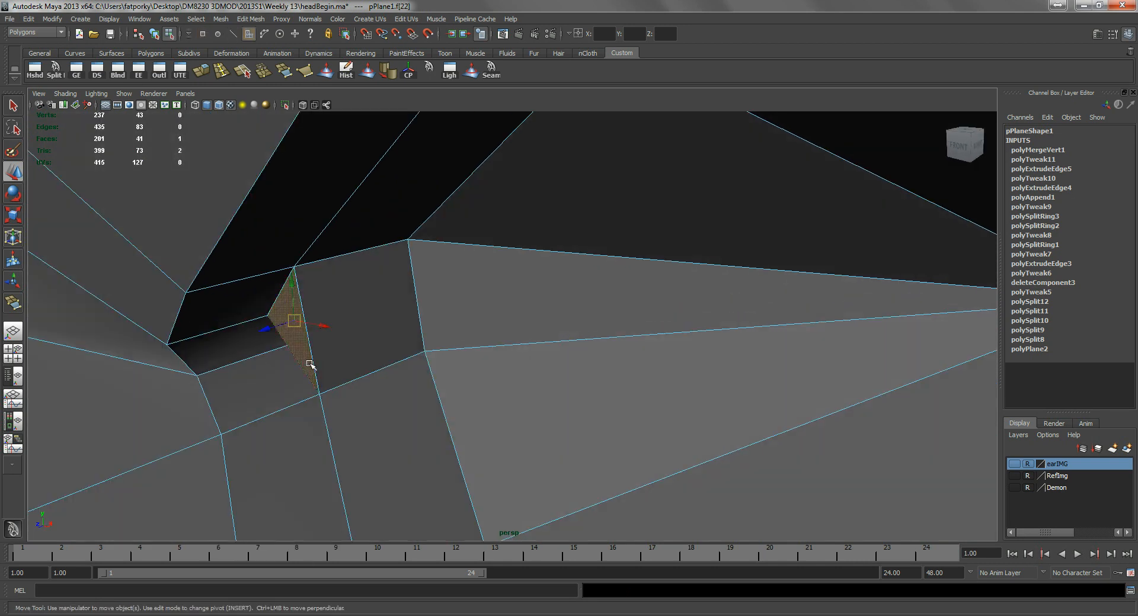
key("r")
left_click_drag(332, 308, 317, 316)
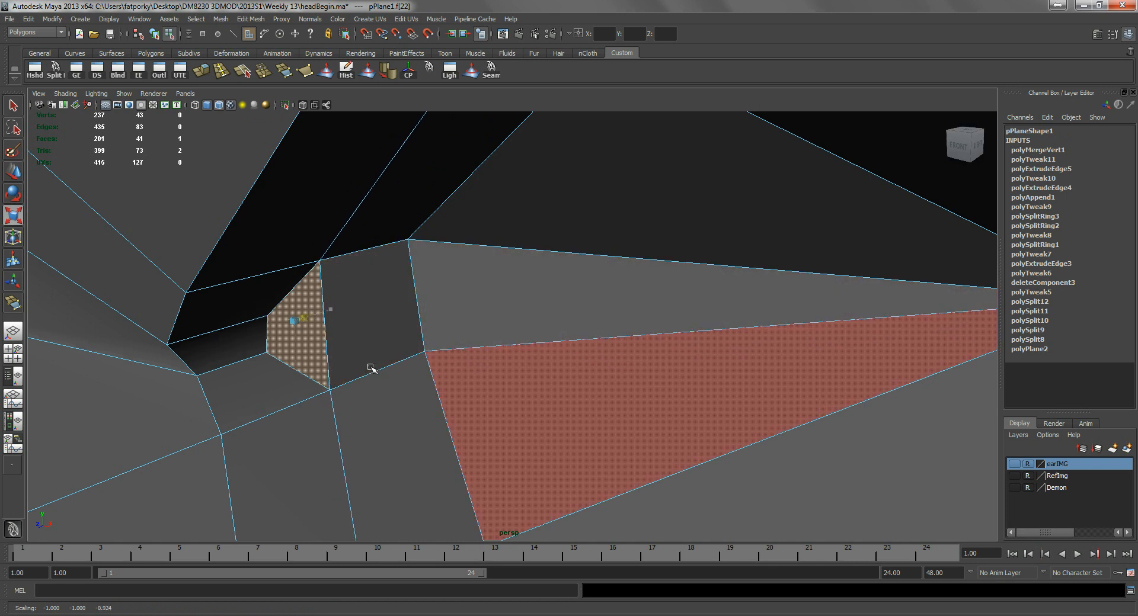
left_click_drag(371, 368, 421, 356, "alt")
right_click_drag(422, 355, 377, 355, "alt")
left_click_drag(377, 355, 382, 340, "alt")
key("q")
right_click_drag(382, 339, 432, 324)
- Examine the closed eye mesh in smooth preview, then restore the unsmoothed display
right_click_drag(666, 379, 610, 381, "alt")
left_click_drag(609, 381, 595, 359, "alt")
right_click_drag(595, 359, 617, 361, "alt")
left_click_drag(617, 361, 511, 352, "alt")
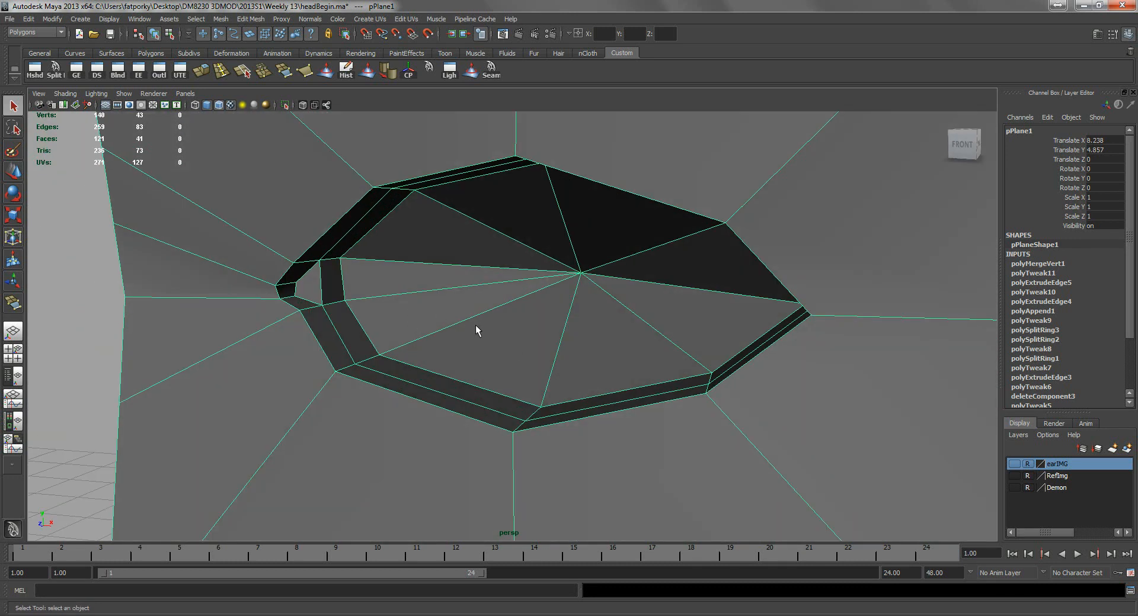
key("3")
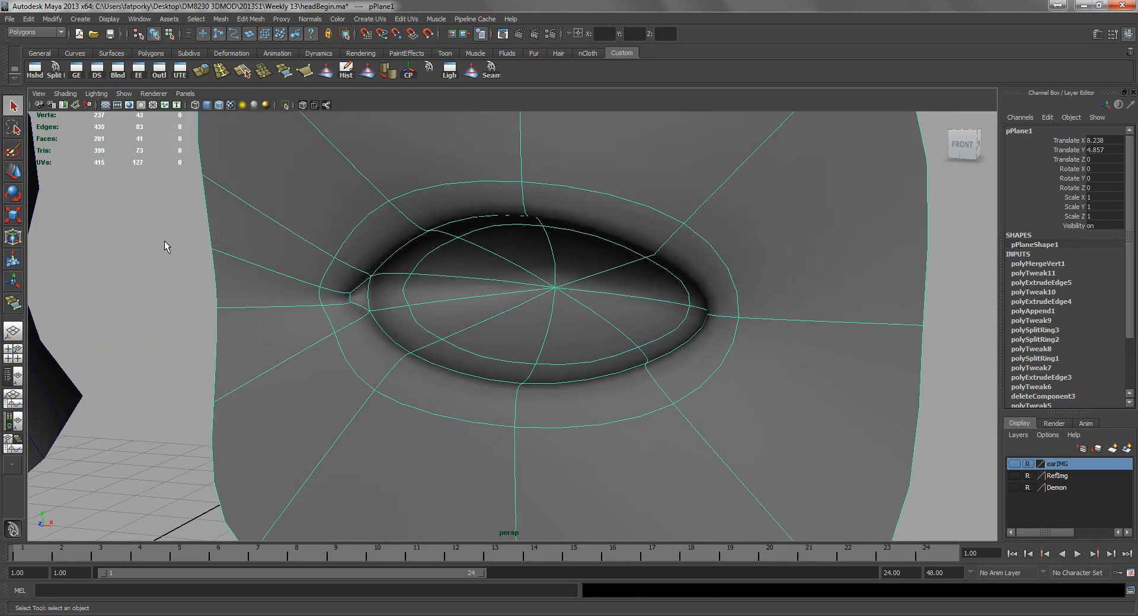
left_click(109, 223)
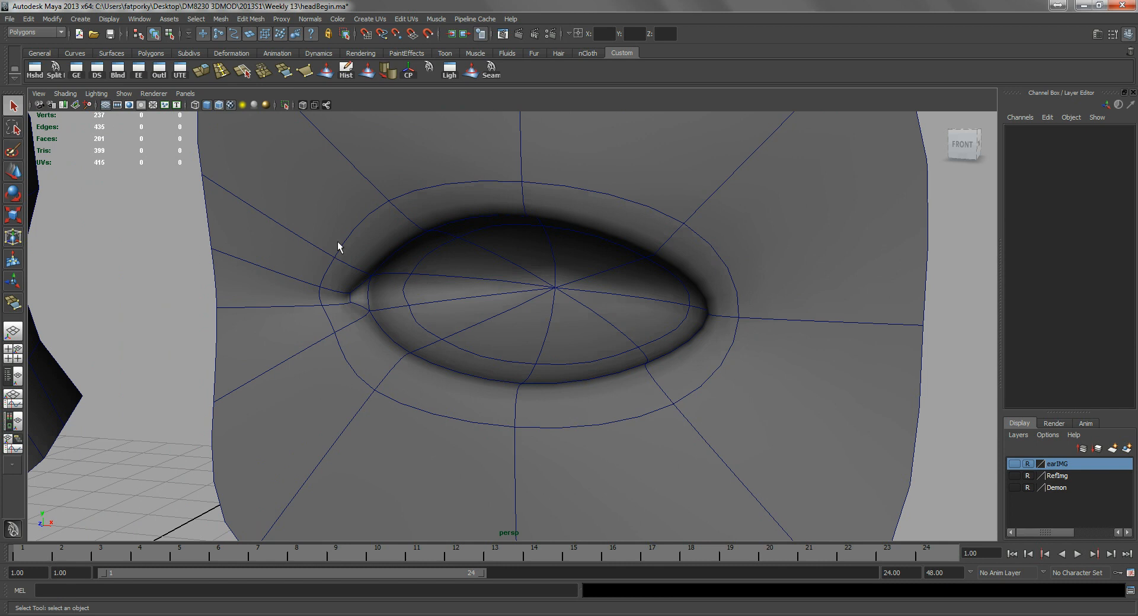
left_click(483, 371)
key("1")
left_click_drag(479, 382, 374, 302, "alt")
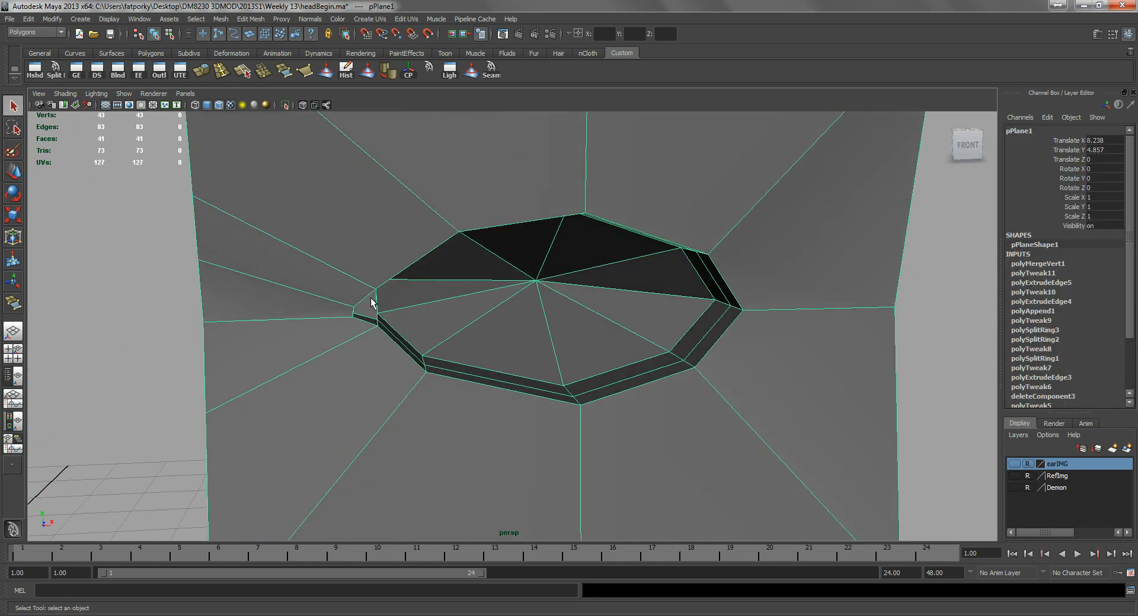
- Extrude the tear-duct corner face, scale the new face inward to form a small inset, and return to object mode
scroll(495, 333, "up", 6)
right_click_drag(350, 314, 339, 363, "alt")
left_click(356, 358)
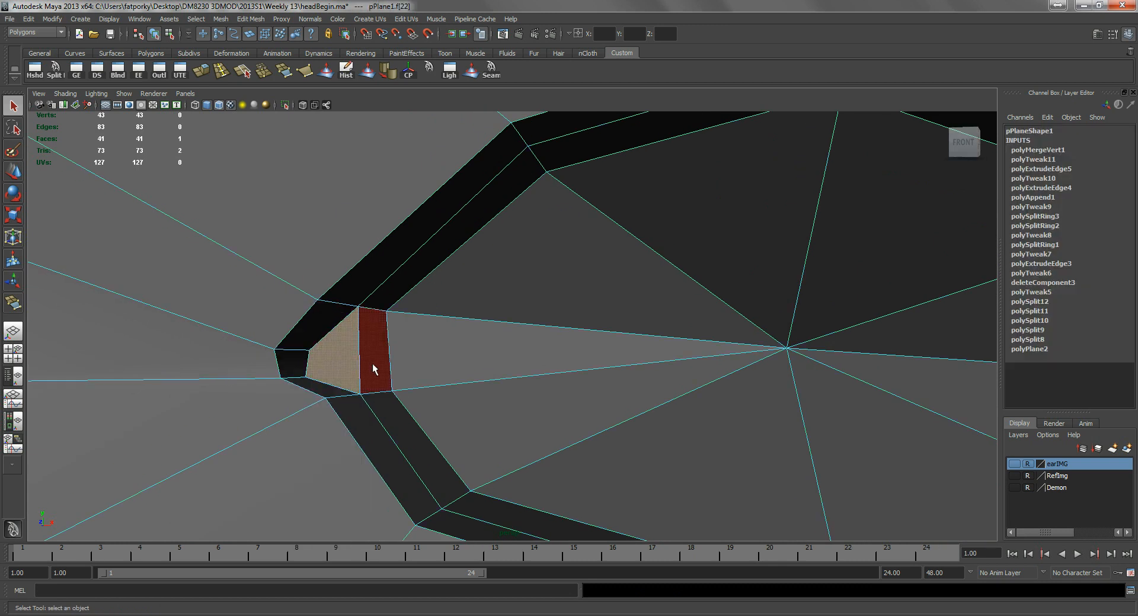
left_click_drag(353, 381, 287, 399, "alt")
right_click_drag(284, 398, 304, 386)
left_click(323, 344)
right_click_drag(320, 349, 310, 352)
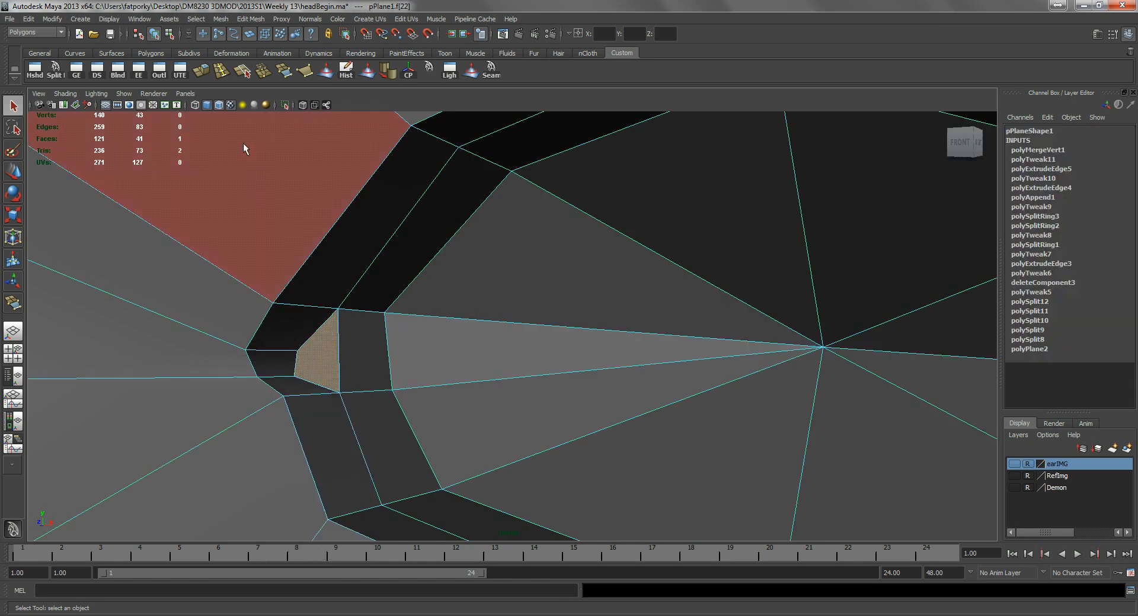
left_click(201, 71)
mouse_move(408, 279)
left_mouse_down("alt")
mouse_move(366, 256)
mouse_move(400, 284)
left_mouse_up("alt")
key("r")
middle_click_drag(510, 317, 485, 327)
left_click_drag(351, 337, 379, 374, "alt")
key("w")
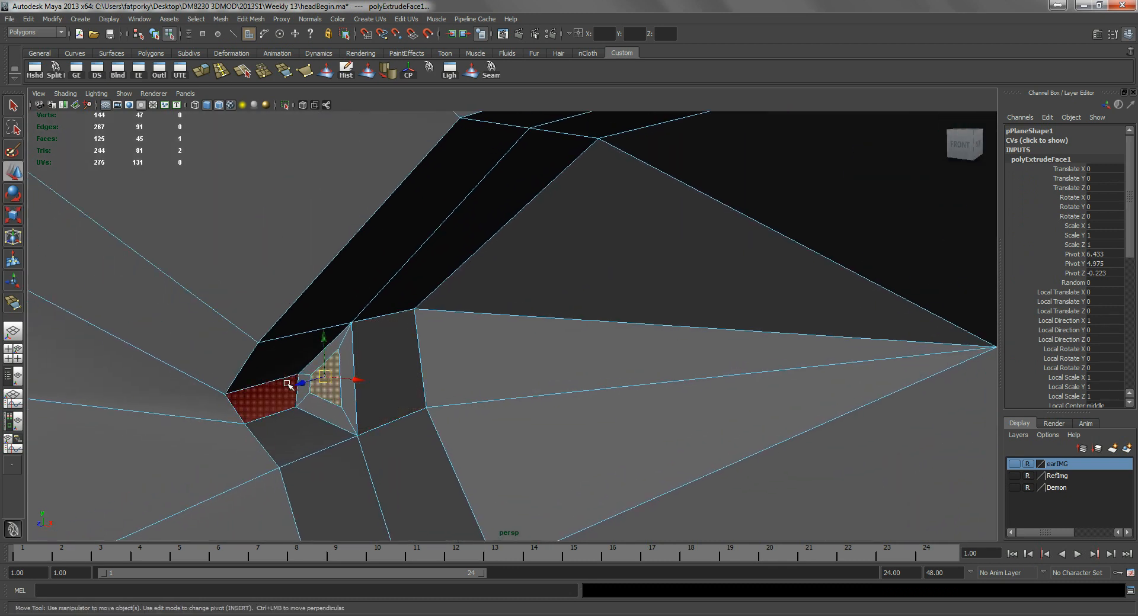
left_click_drag(298, 389, 469, 353, "alt")
key("q")
right_click_drag(467, 349, 524, 334)
left_click_drag(614, 379, 578, 388, "alt")
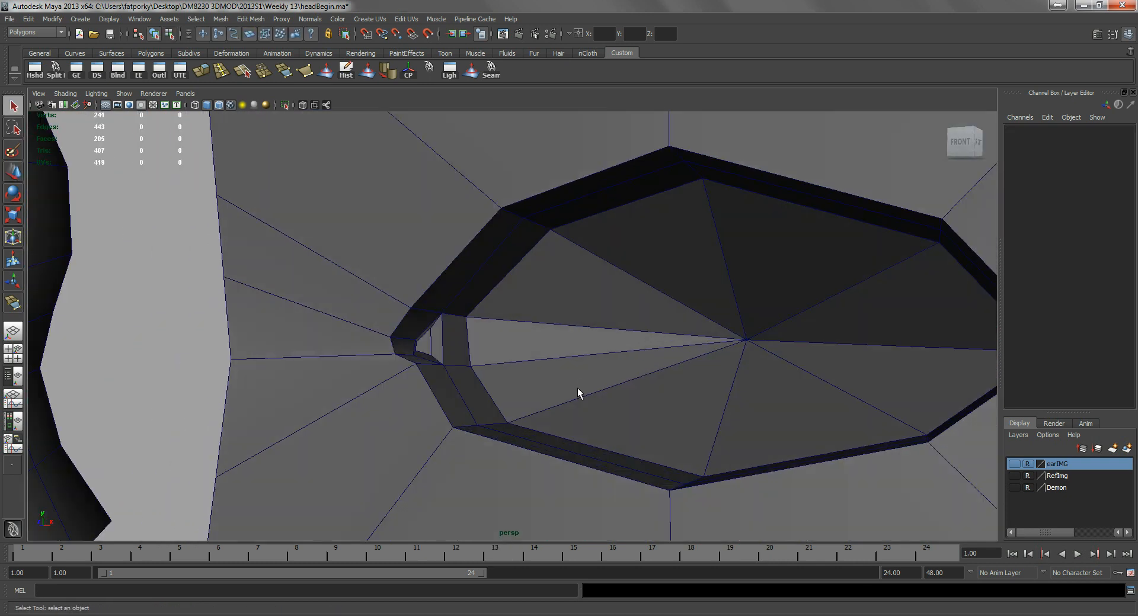
- Turn off the wireframe overlay on the shaded view and soften all edges of the eye plane
left_click(219, 106)
left_click_drag(224, 244, 485, 344, "alt")
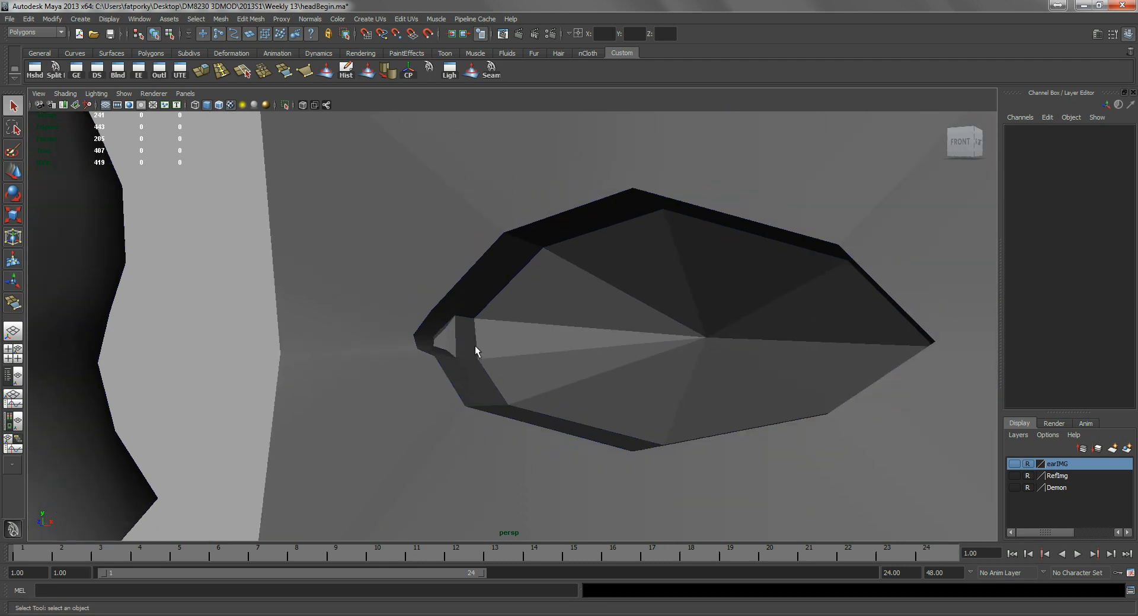
left_click(485, 343)
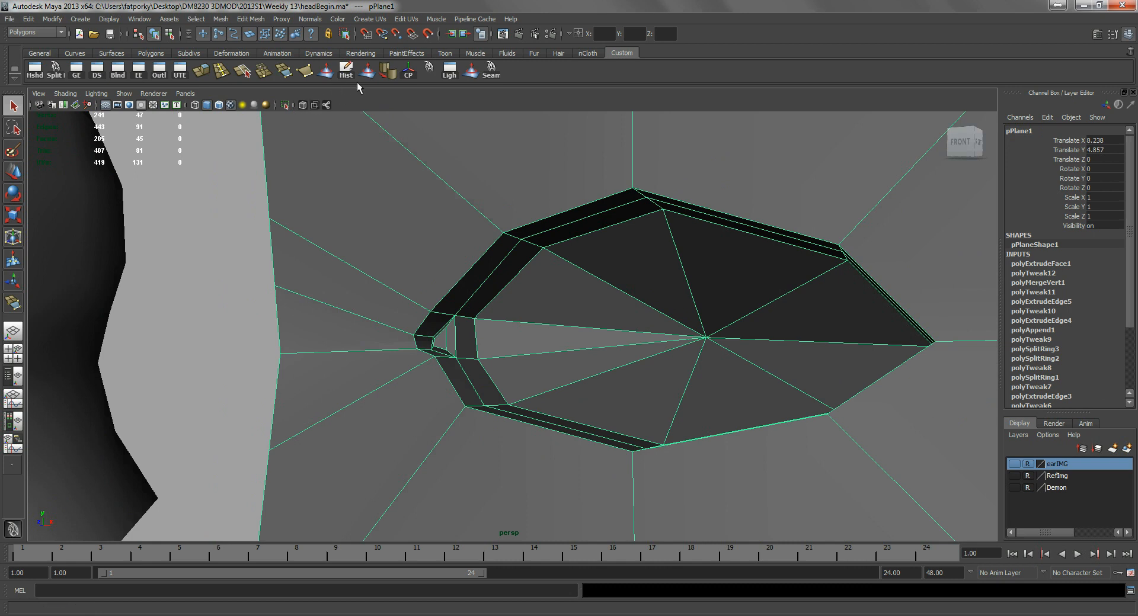
left_click(389, 71)
left_click(213, 217)
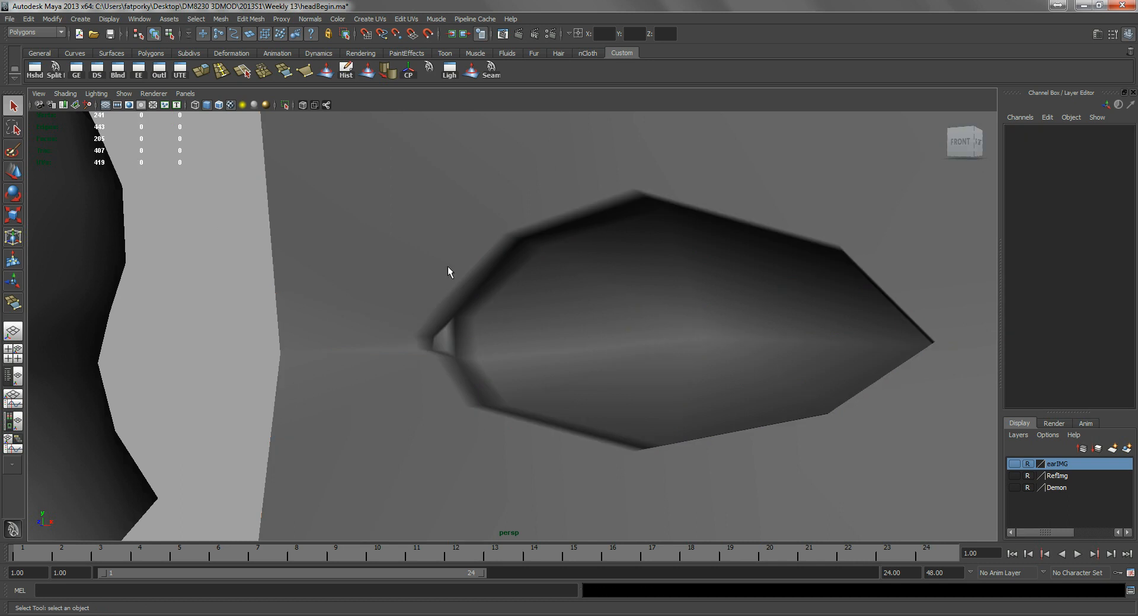
left_click_drag(597, 268, 441, 175, "alt")
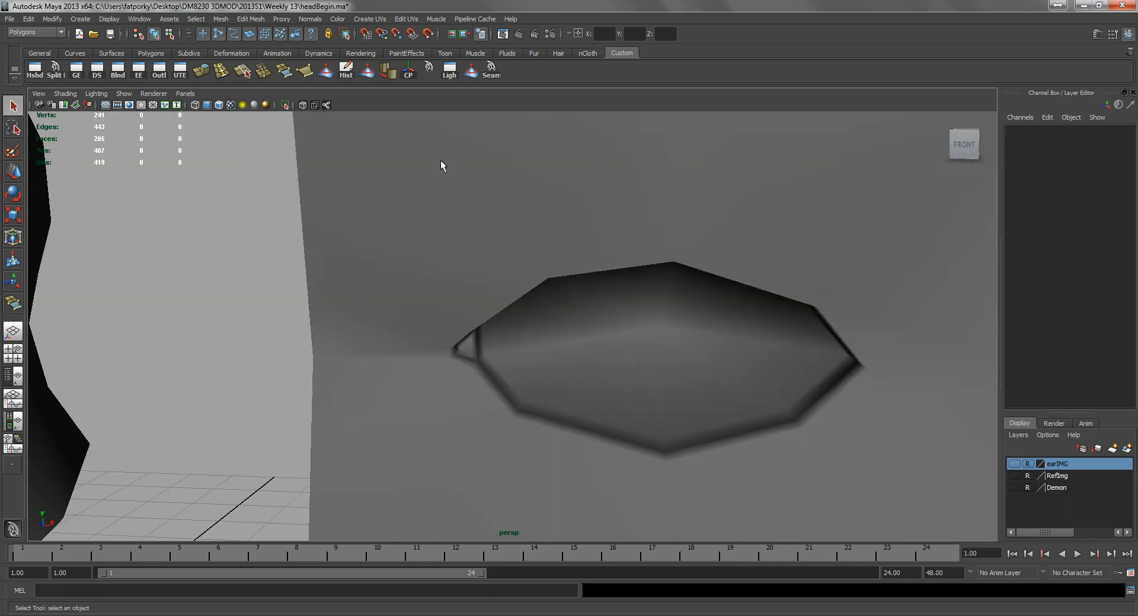
left_click(314, 19)
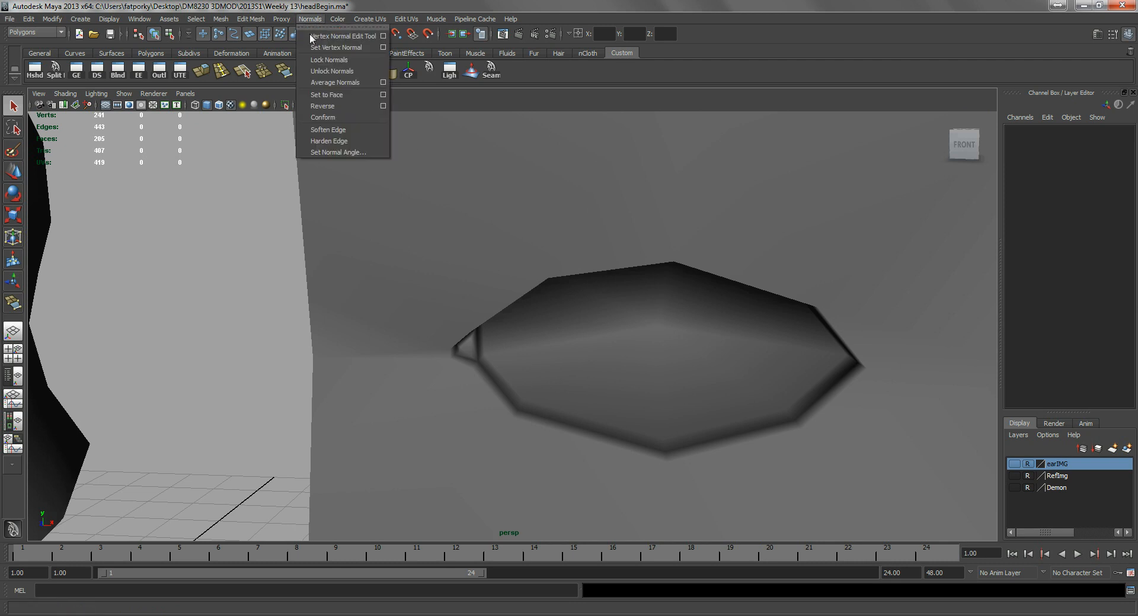
left_click(232, 202)
- Inspect the softened eye plane from several angles in smooth preview, then return it to the unsmoothed display
left_click(617, 298)
right_click_drag(741, 321, 628, 324, "alt")
middle_click_drag(629, 323, 571, 305, "alt")
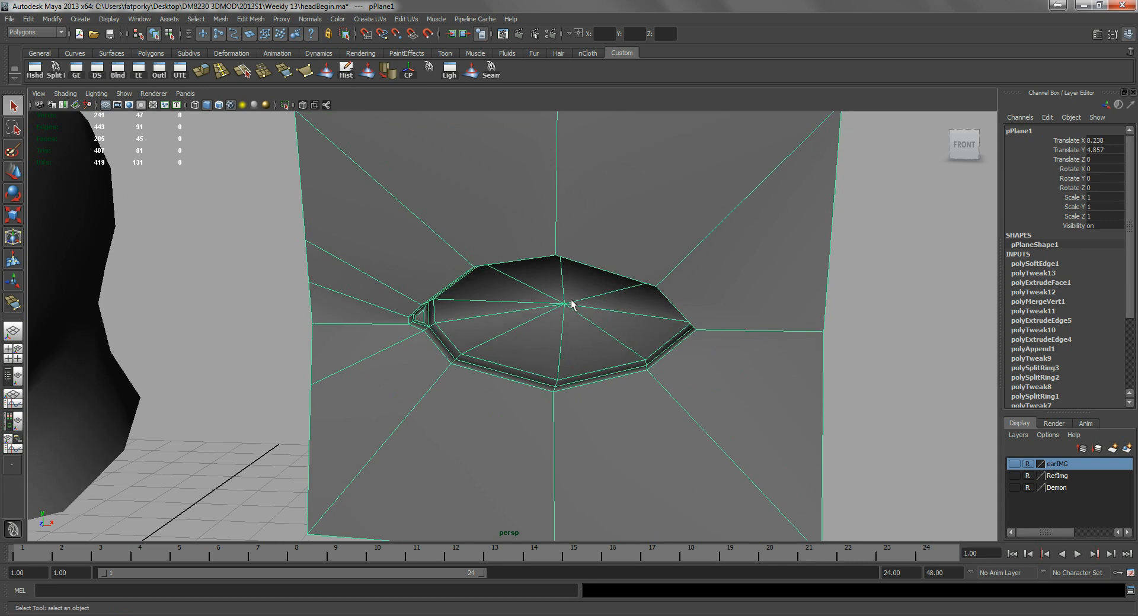
left_click_drag(571, 304, 531, 284, "alt")
key("3")
left_click_drag(707, 278, 647, 258, "alt")
left_click(864, 290)
left_click_drag(853, 293, 657, 264, "alt")
scroll(670, 273, "up", 1)
left_click(718, 290)
key("1")
left_click_drag(719, 290, 629, 265, "alt")
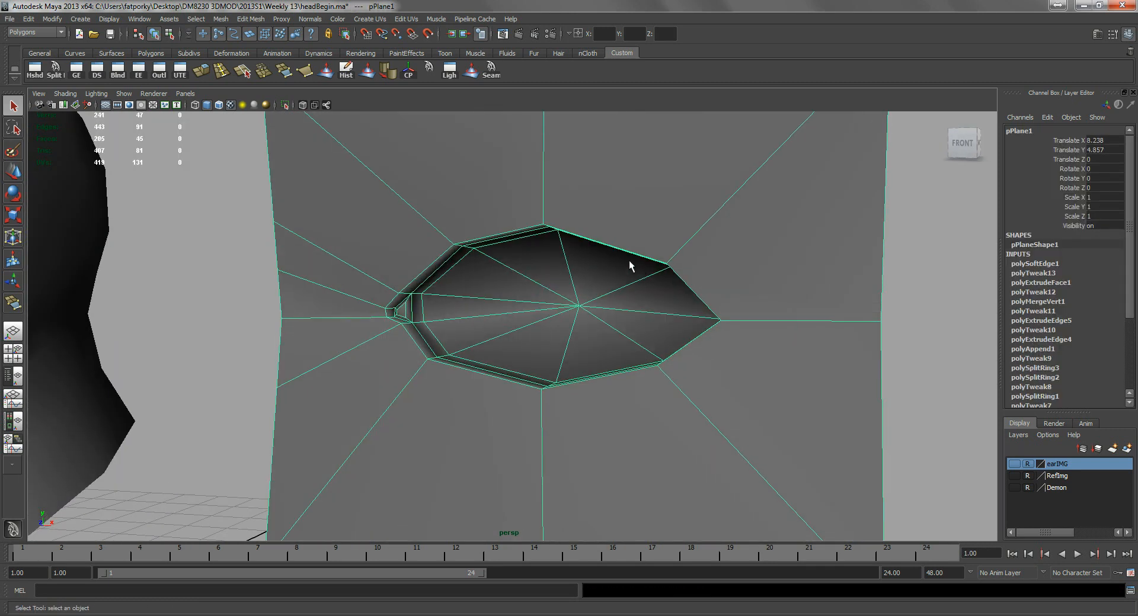
left_click_drag(556, 249, 584, 255, "alt")
scroll(583, 231, "down", 2)
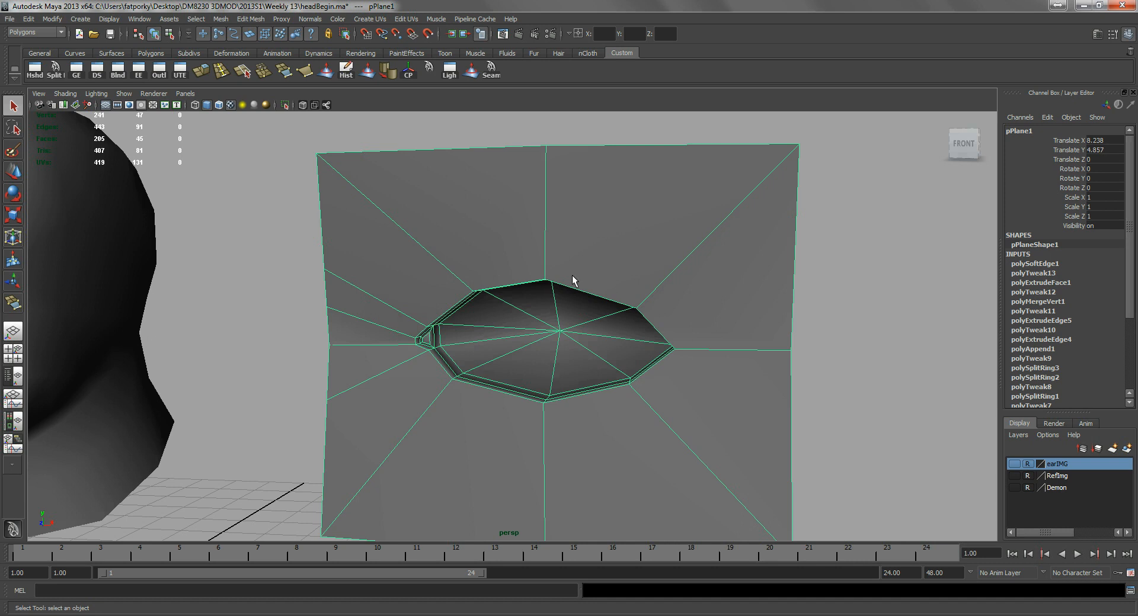
left_click_drag(533, 256, 545, 274, "alt")
- In the front view, move the plane's upper-left, top middle and upper-right outer vertices in towards the upper eyelid
key("space")
scroll(500, 314, "up", 5)
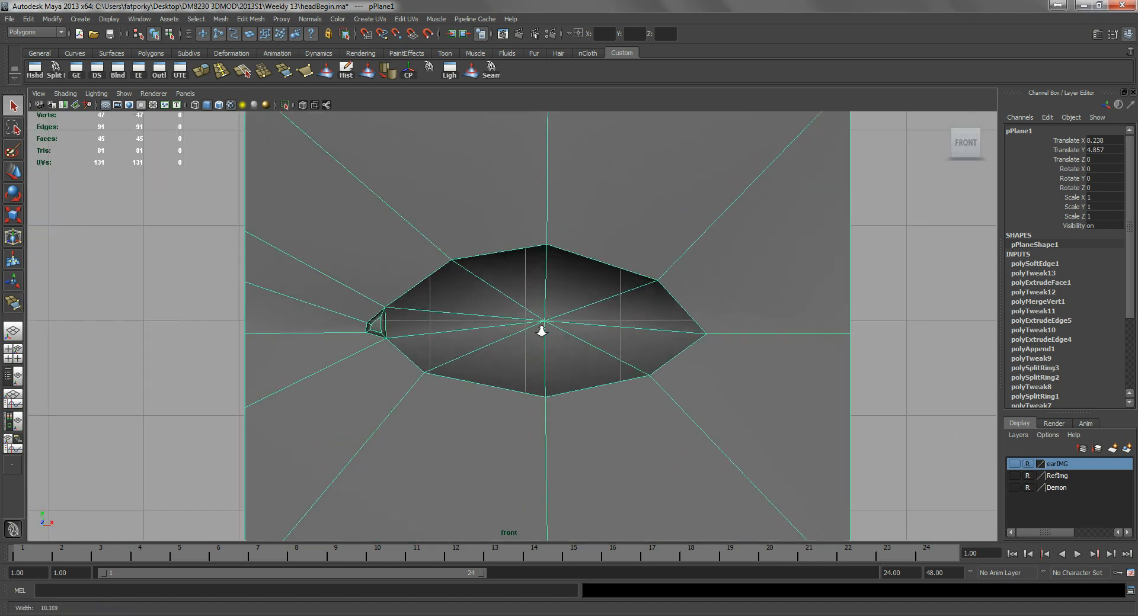
middle_click_drag(563, 310, 504, 350, "alt")
right_click_drag(510, 248, 308, 203)
left_click_drag(330, 218, 423, 299)
key("w")
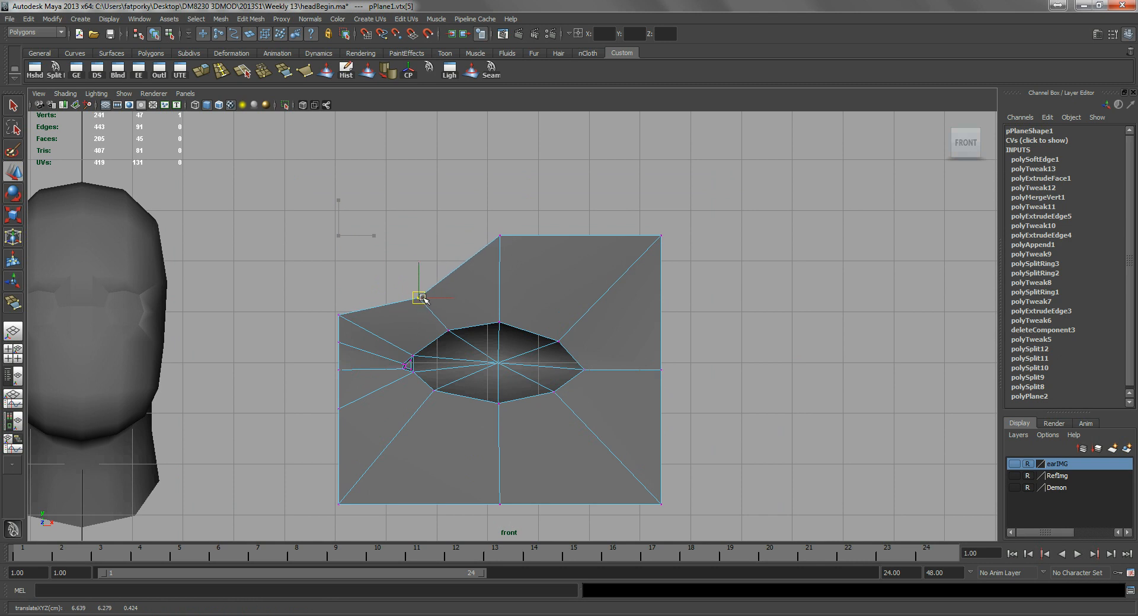
right_click_drag(427, 298, 517, 295, "alt")
left_click_drag(542, 243, 497, 274)
left_click(701, 211)
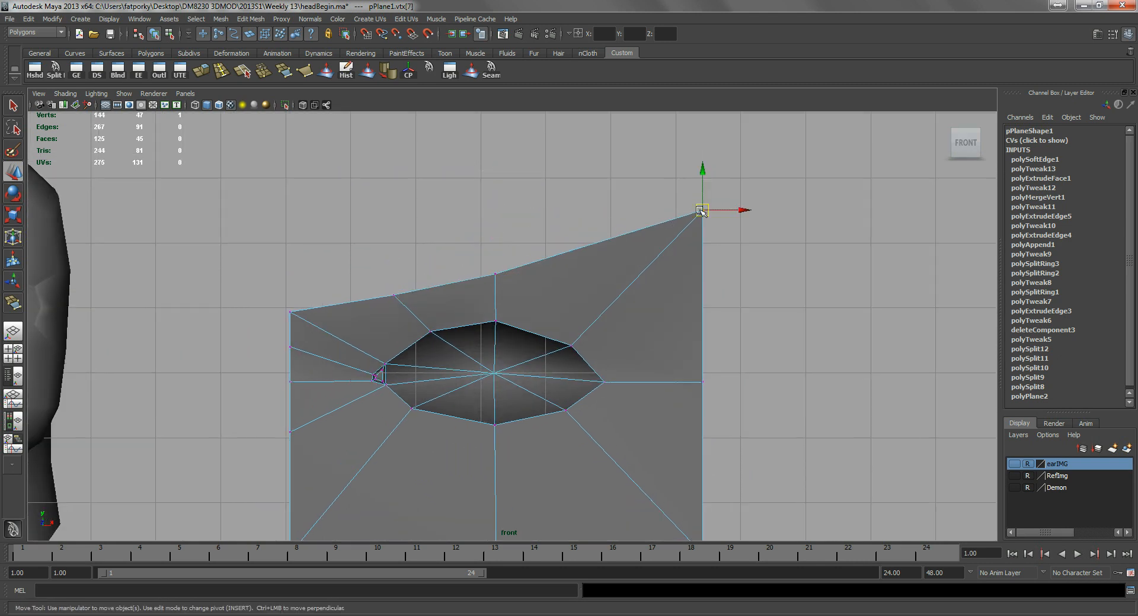
left_click_drag(631, 306, 631, 305)
left_click_drag(724, 181, 625, 306)
middle_click_drag(625, 306, 657, 170, "alt")
- Move the plane's right middle, lower-right, bottom middle and lower-left outer vertices in towards the eye to round the outline
left_click_drag(758, 213, 689, 245)
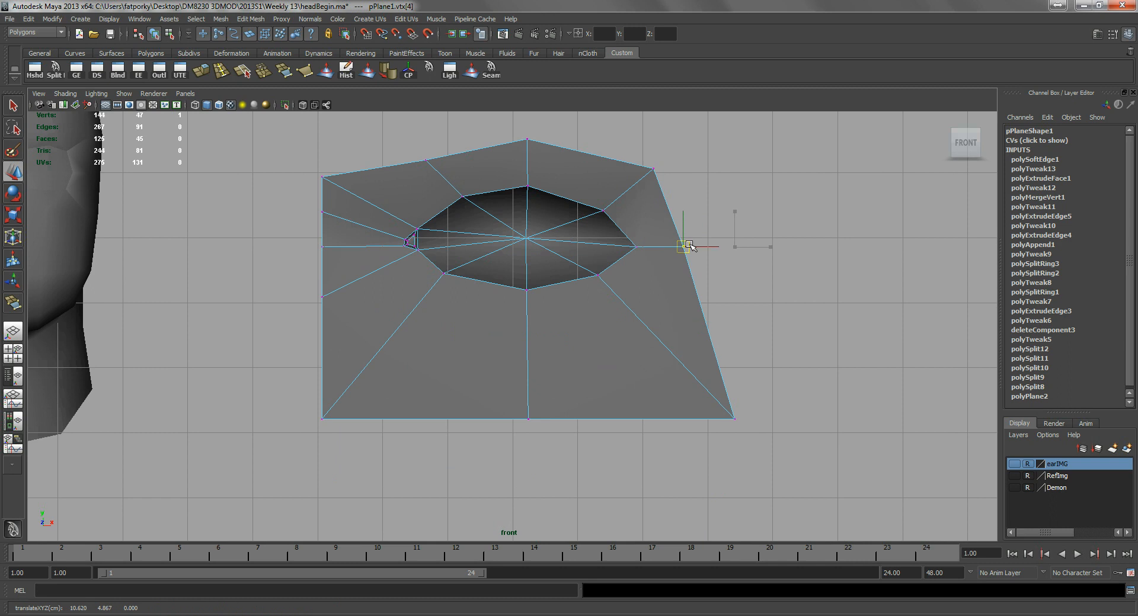
left_click_drag(724, 408, 644, 315)
left_click_drag(547, 455, 516, 293)
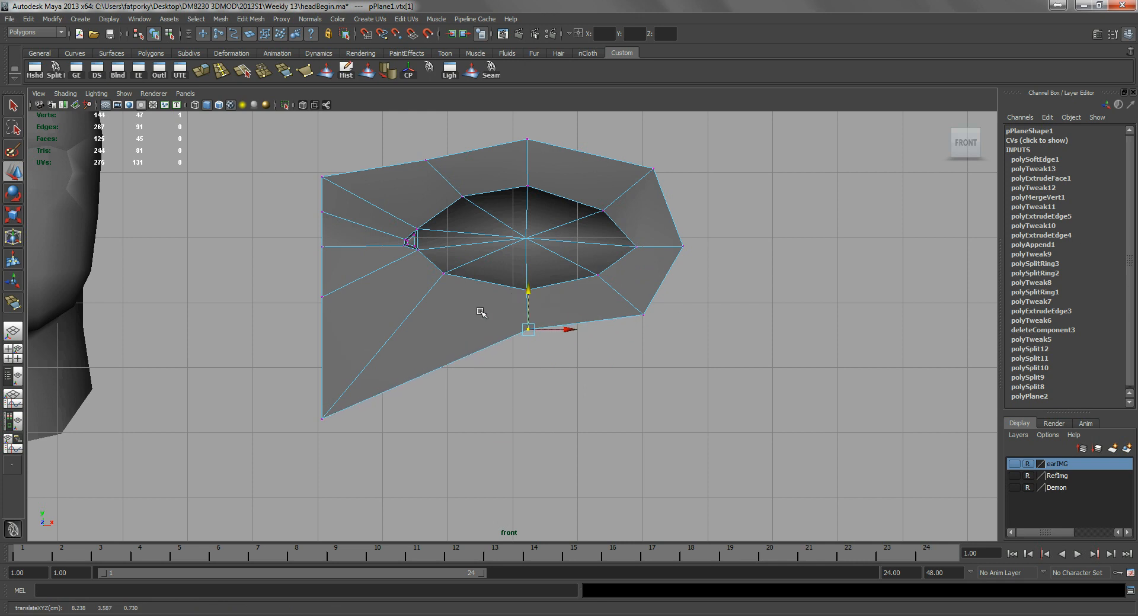
left_click_drag(333, 455, 412, 309)
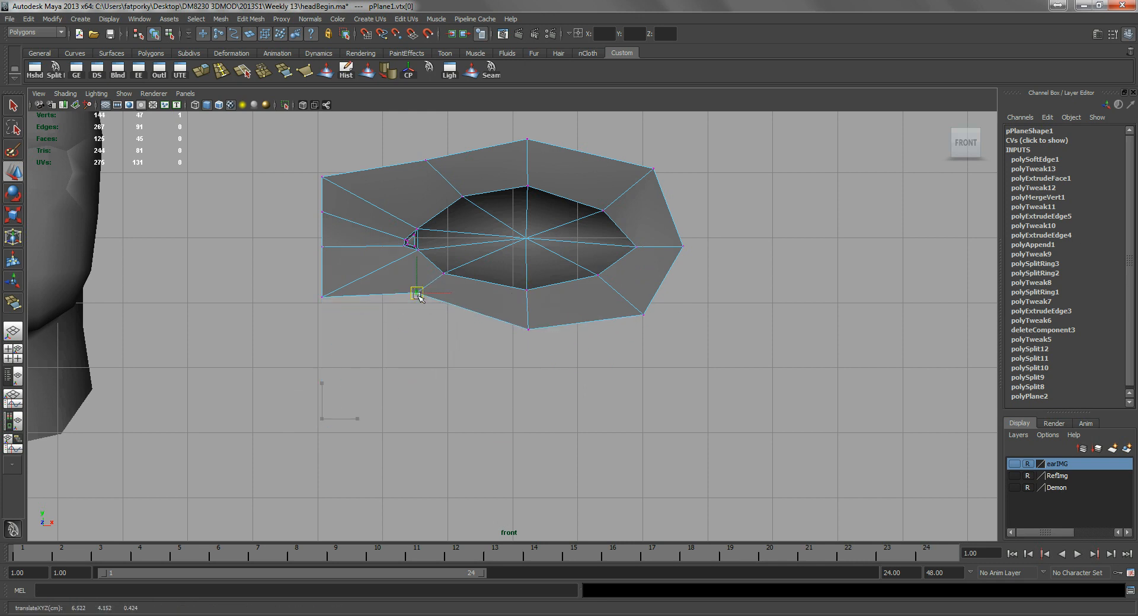
- Scale the plane's four left border vertices closer together and move them horizontally towards the tear-duct corner
left_click_drag(275, 161, 354, 330)
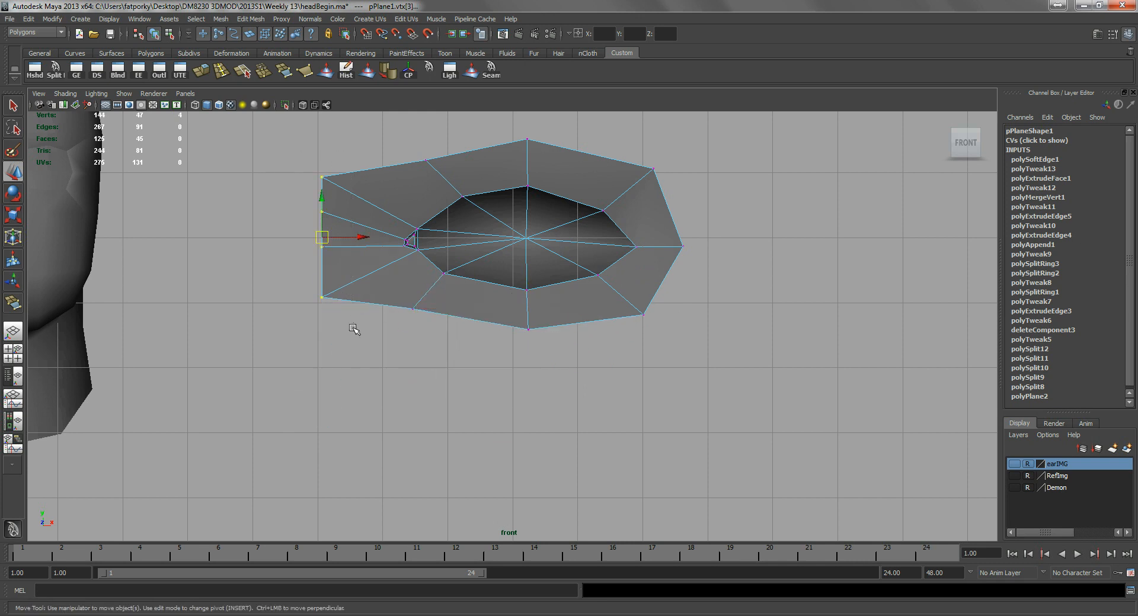
key("r")
middle_click_drag(391, 376, 376, 374)
key("w")
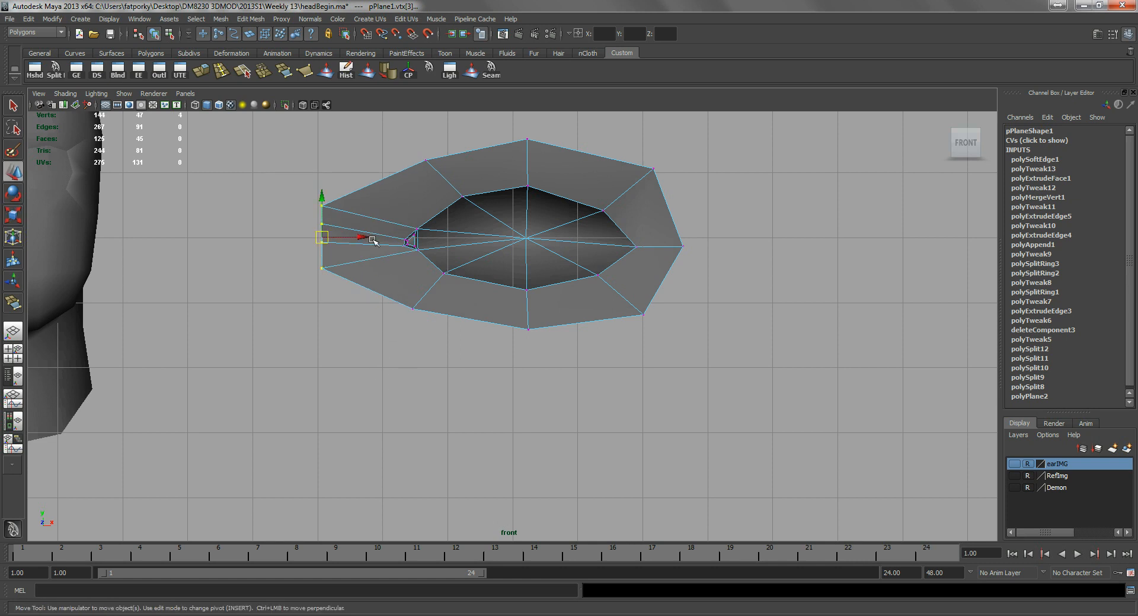
left_click_drag(361, 240, 412, 249)
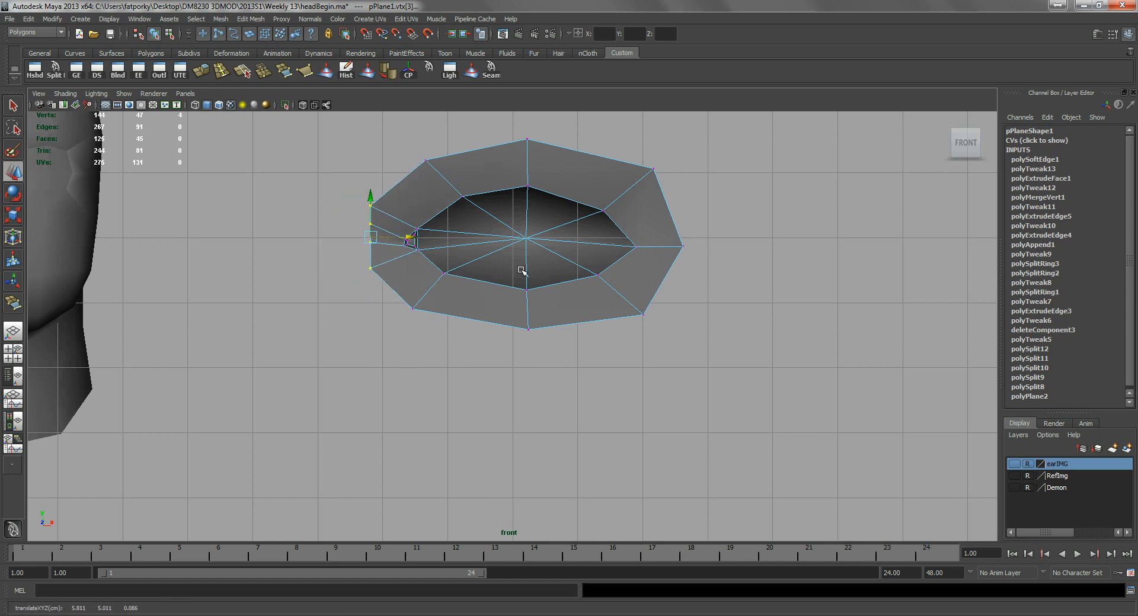
- Return the eye plane to object mode and create a polygon sphere centred on it, with a radius of about 2.45
middle_click_drag(522, 271, 513, 291, "alt")
key("F8")
left_click(595, 274)
key("q")
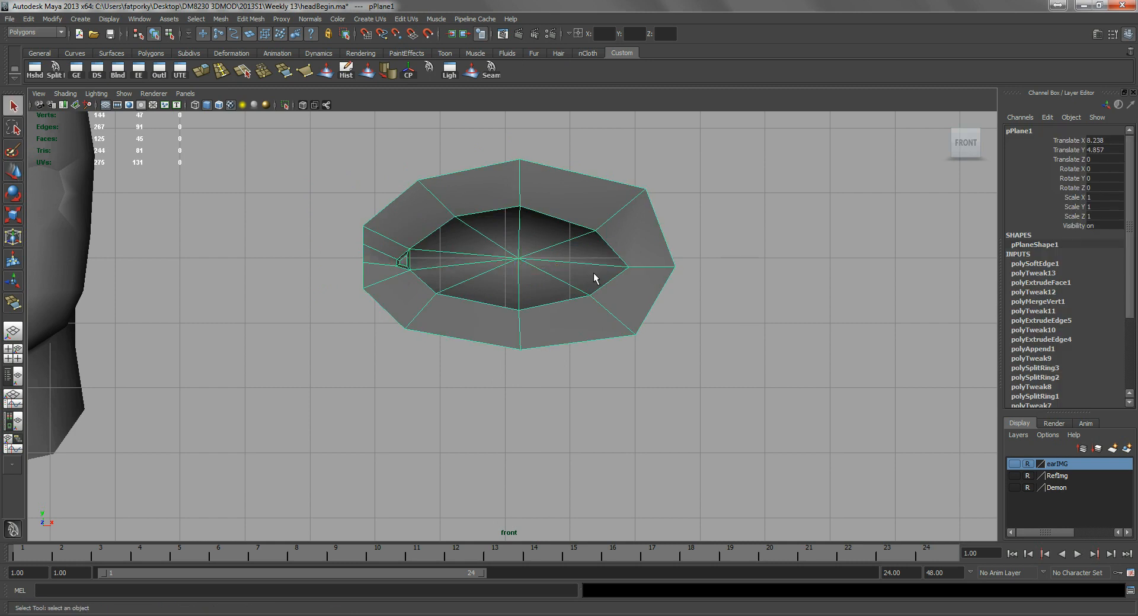
left_click(80, 19)
mouse_move(166, 48)
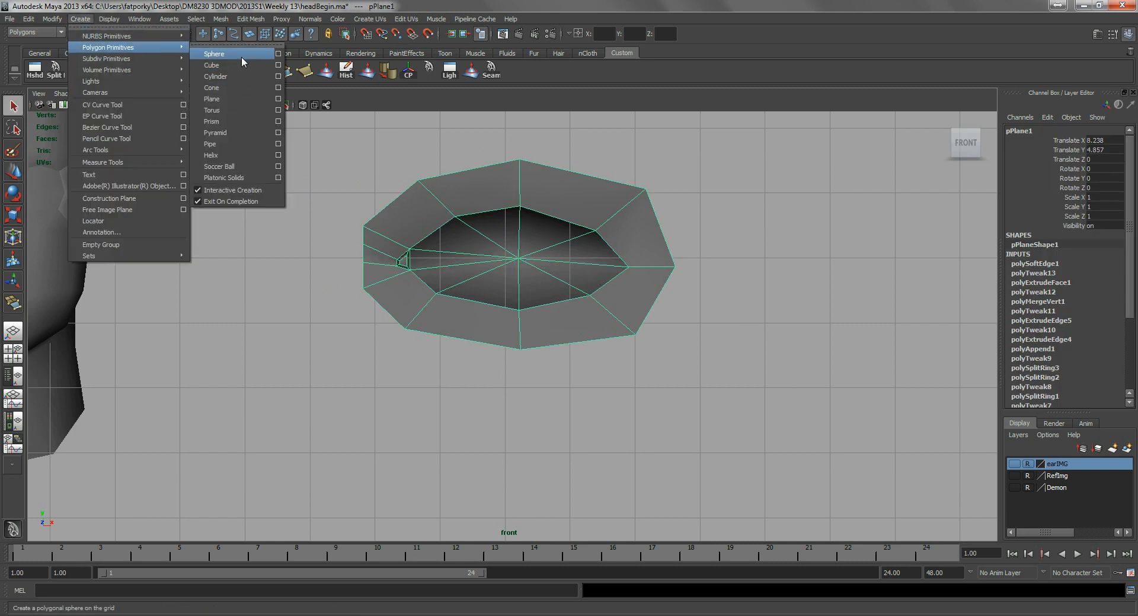
left_click(214, 54)
left_click_drag(522, 264, 623, 410)
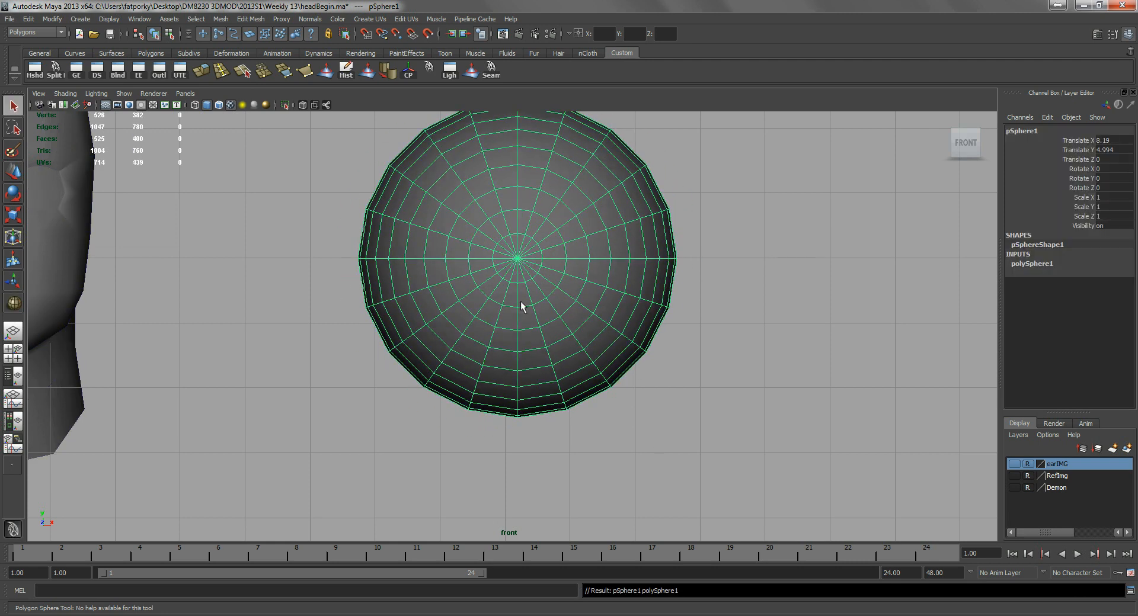
- Set the sphere's subdivisions to 8 around the axis and 6 in height
left_click(1041, 263)
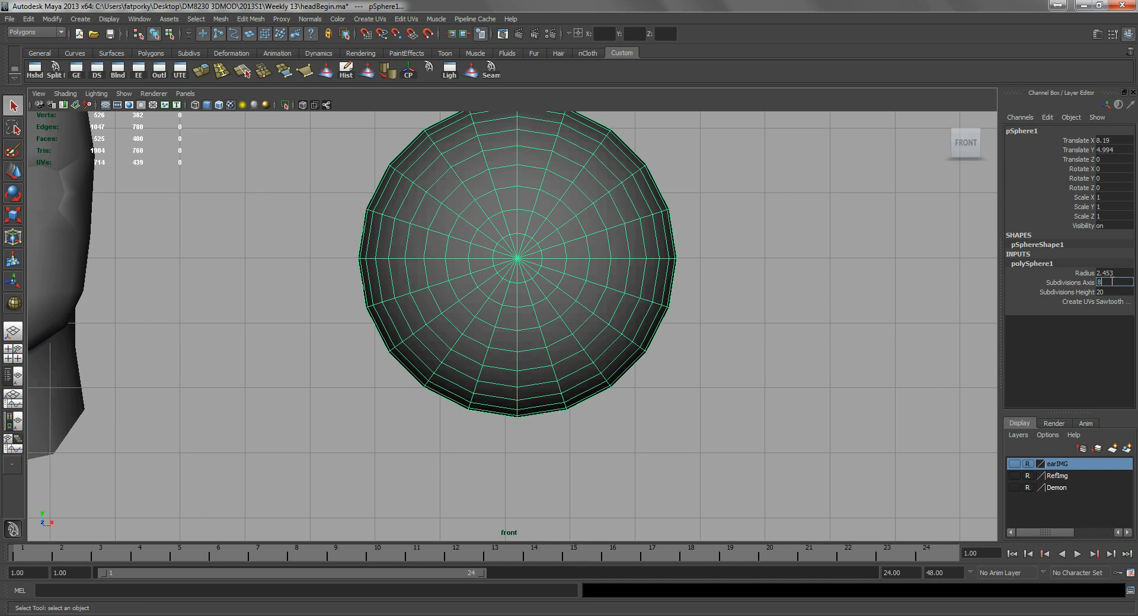
left_click(1112, 282)
type("8")
key("Return")
type("6")
key("Return")
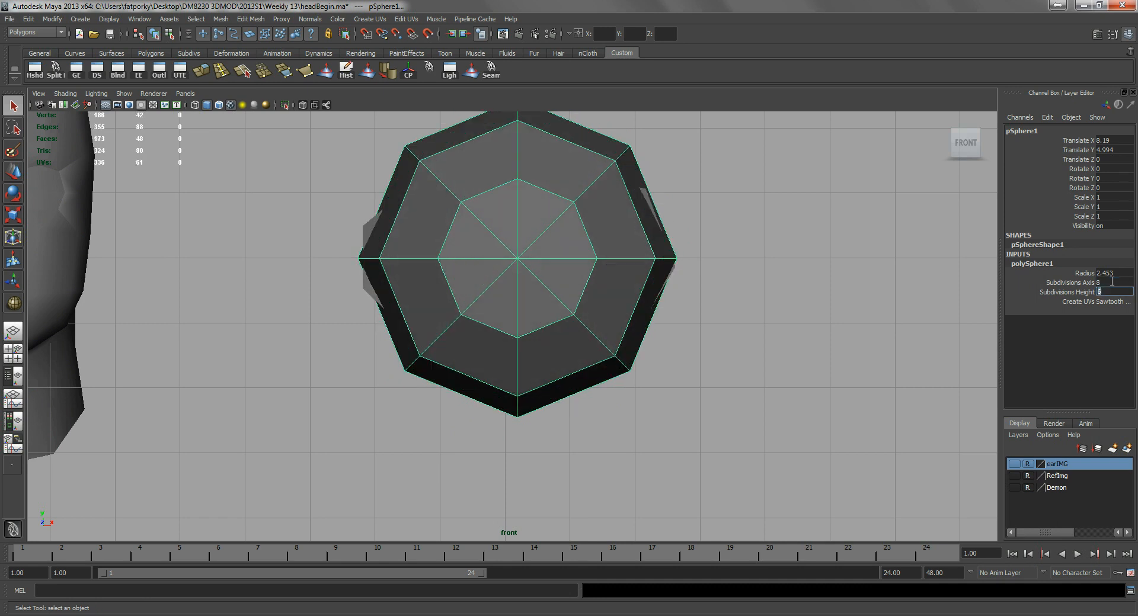
- Move the sphere back behind the eye plane to about Z -2.05 and display wireframes on the shaded objects
left_click_drag(649, 273, 509, 316, "alt")
key("space")
key("w")
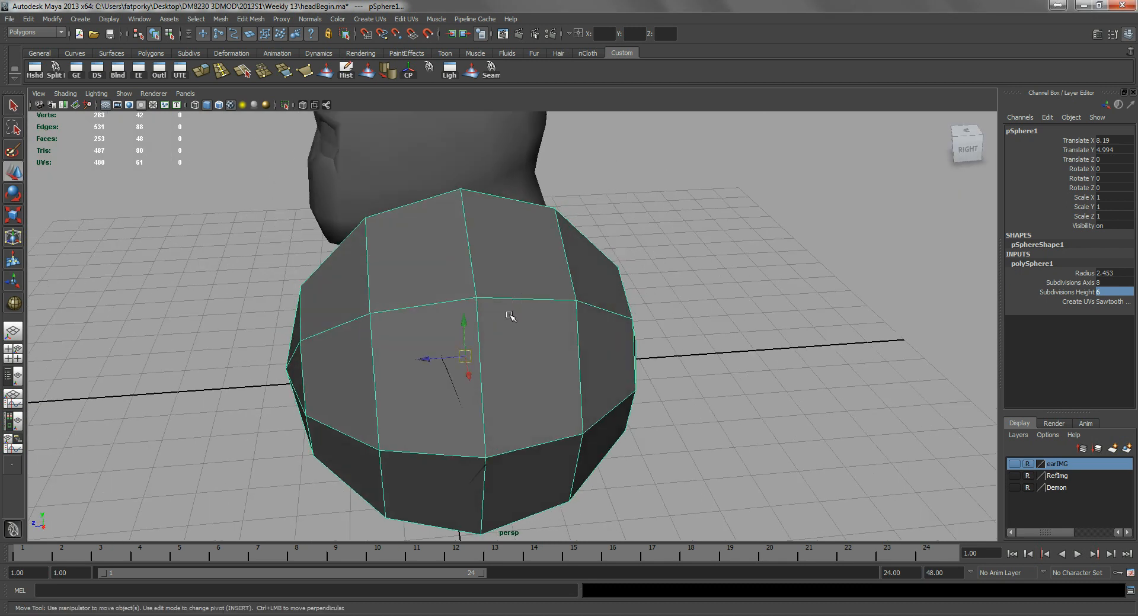
left_click(426, 359, "shift")
left_click_drag(423, 358, 554, 348)
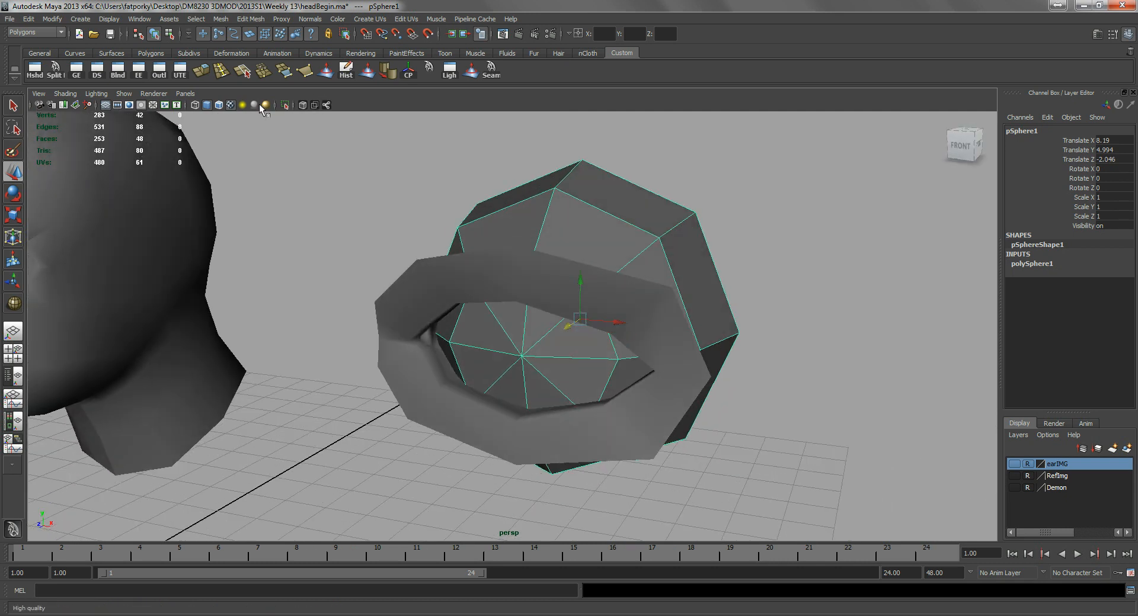
left_click(209, 104)
mouse_move(403, 284)
left_mouse_down("alt")
mouse_move(445, 251)
mouse_move(422, 224)
mouse_move(551, 252)
mouse_move(549, 295)
mouse_move(528, 205)
mouse_move(500, 247)
mouse_move(516, 310)
mouse_move(487, 320)
mouse_move(512, 359)
mouse_move(502, 404)
mouse_move(473, 391)
mouse_move(492, 325)
left_mouse_up("alt")
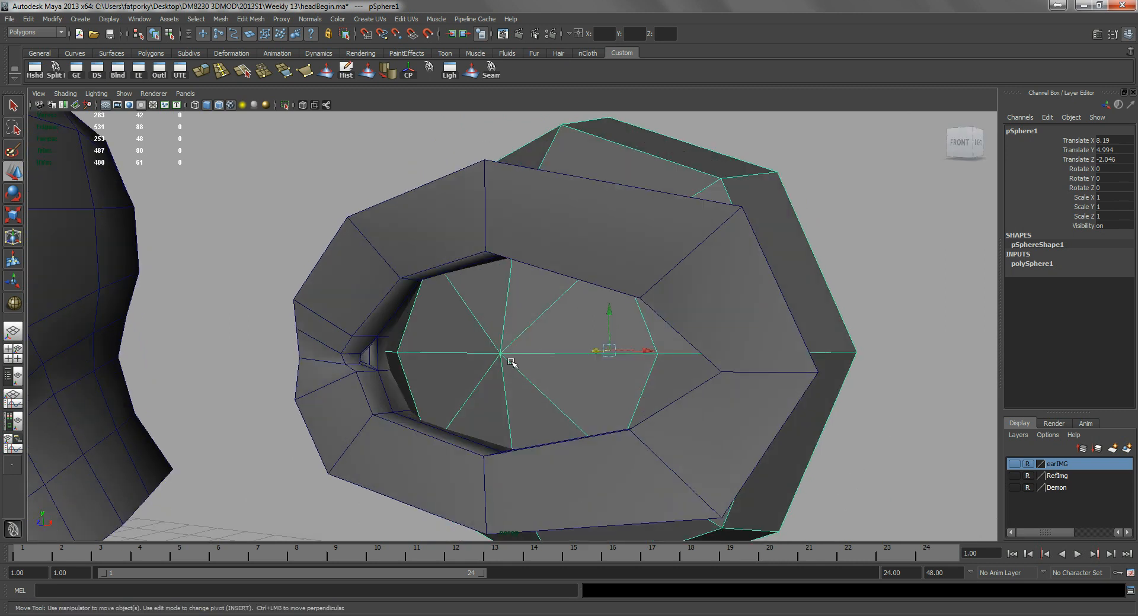
- Nudge the sphere forward to about Z -1.95 and soften its edges
left_click_drag(521, 373, 490, 360, "alt")
middle_click_drag(626, 356, 615, 350)
left_click(388, 71)
- Examine how the eyelid rim meets the eyeball from several angles, selecting a lower rim face and rim edges
left_click_drag(498, 274, 438, 344, "alt")
right_click_drag(424, 389, 426, 409)
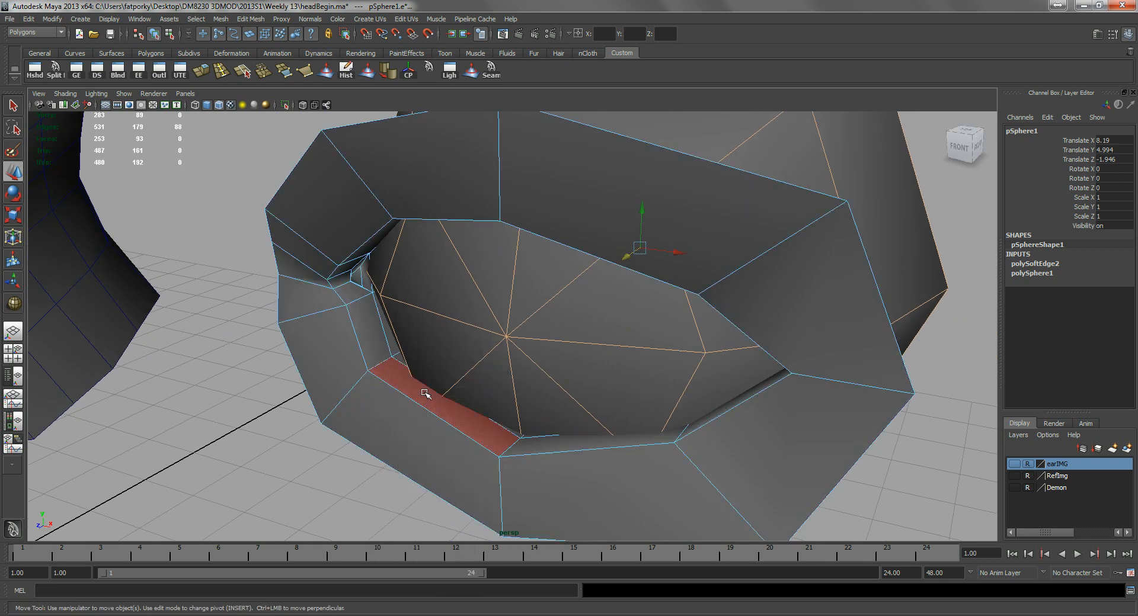
left_click(422, 409)
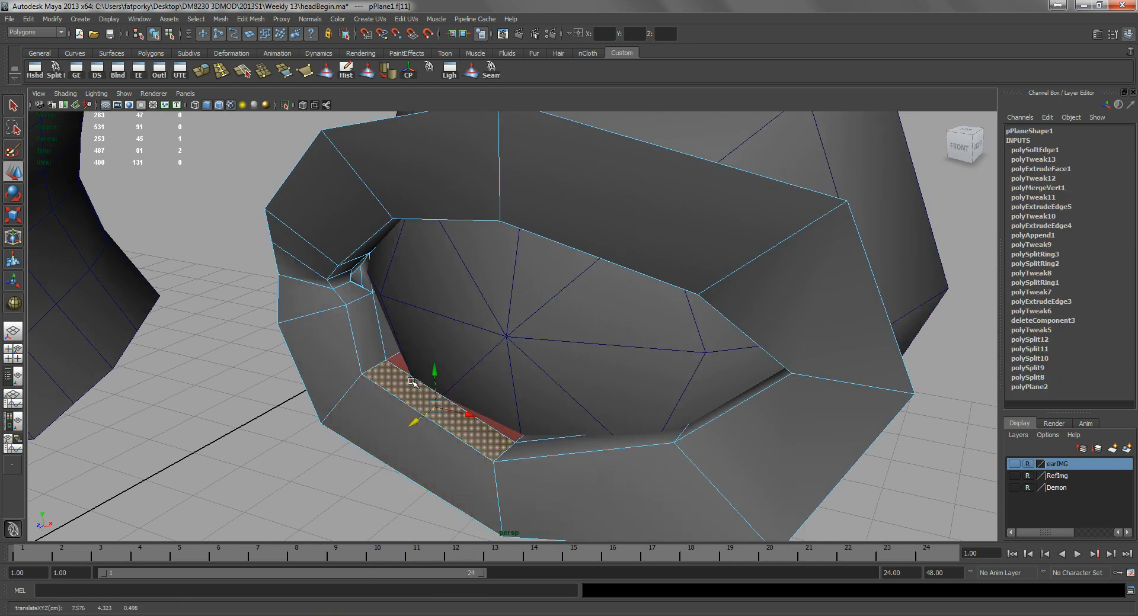
left_click_drag(435, 403, 691, 439, "alt")
right_click_drag(691, 439, 699, 416)
left_click(697, 417)
left_click_drag(698, 417, 667, 421, "alt")
left_click_drag(697, 372, 582, 329, "alt")
middle_click_drag(581, 330, 543, 331, "alt")
left_click_drag(543, 332, 406, 309, "alt")
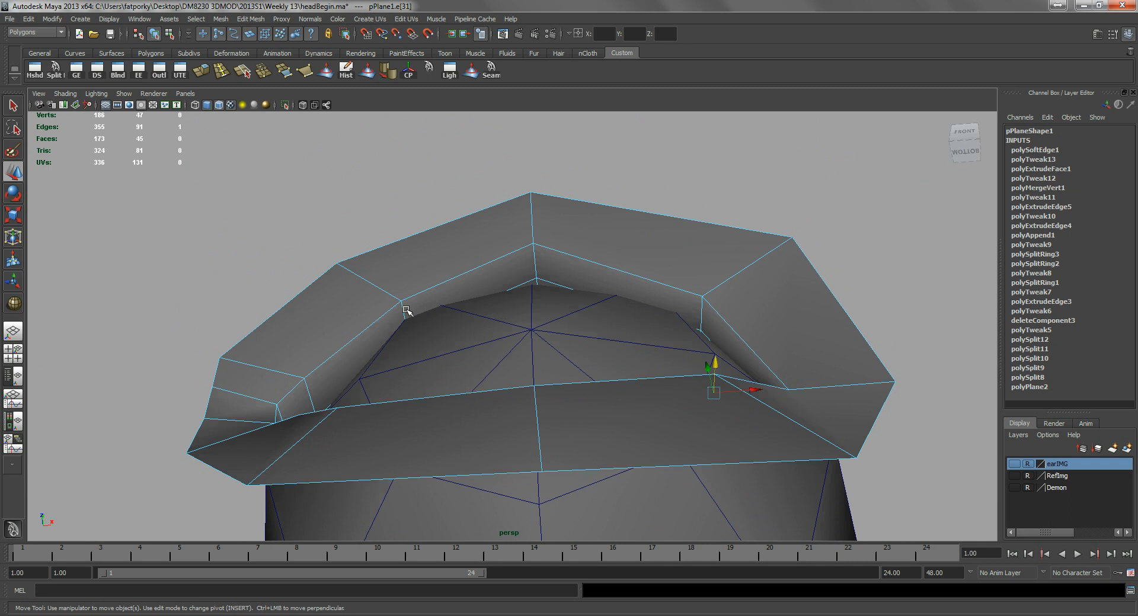
left_click(704, 315, "shift")
left_click_drag(628, 328, 604, 252, "alt")
- Select the eye plane in object mode and delete its construction history
right_click_drag(604, 251, 664, 229)
key("q")
left_click(663, 228)
scroll(732, 363, "down", 4)
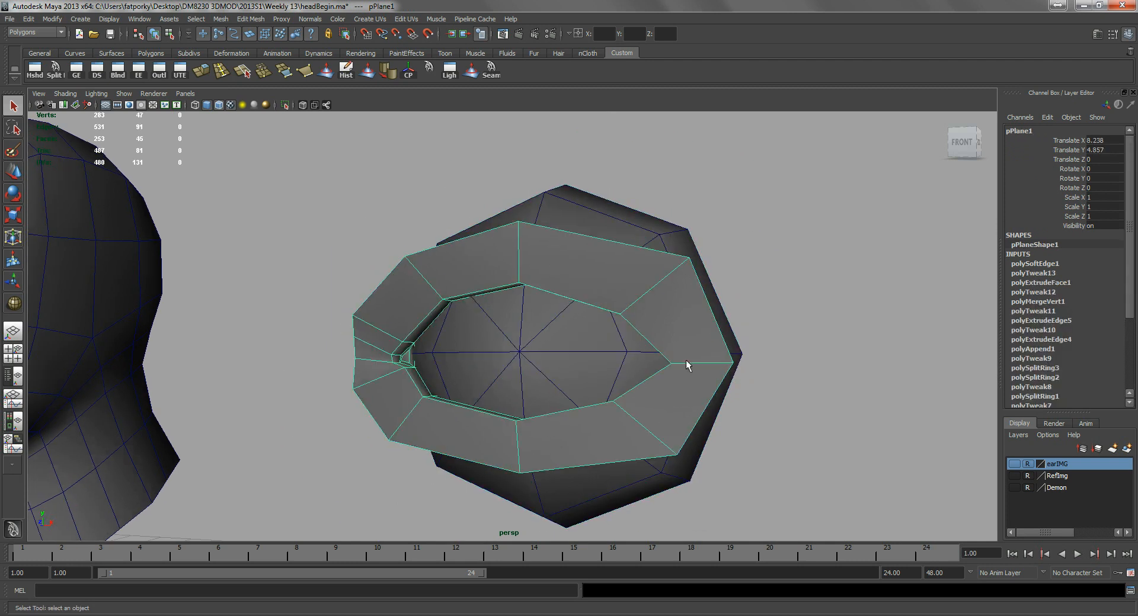
left_click(346, 70)
- Duplicate the eye plane and move the copy in front of the head's eye area, to about X 0.82, Y 6.05, Z 2.34
scroll(553, 322, "down", 5)
left_click_drag(426, 280, 446, 311, "alt")
key("ctrl+d")
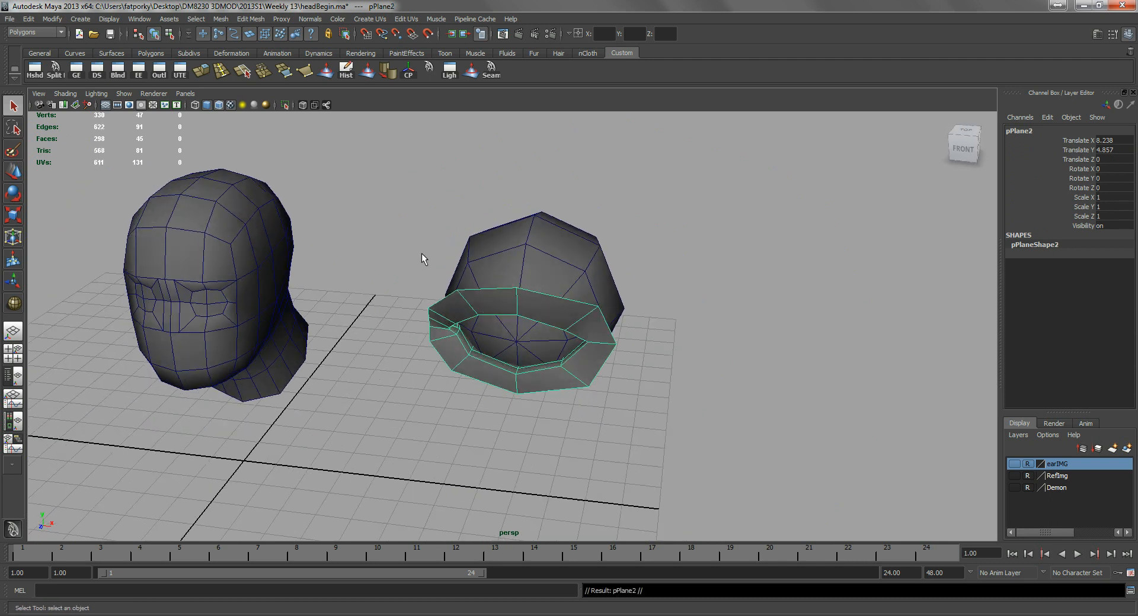
key("w")
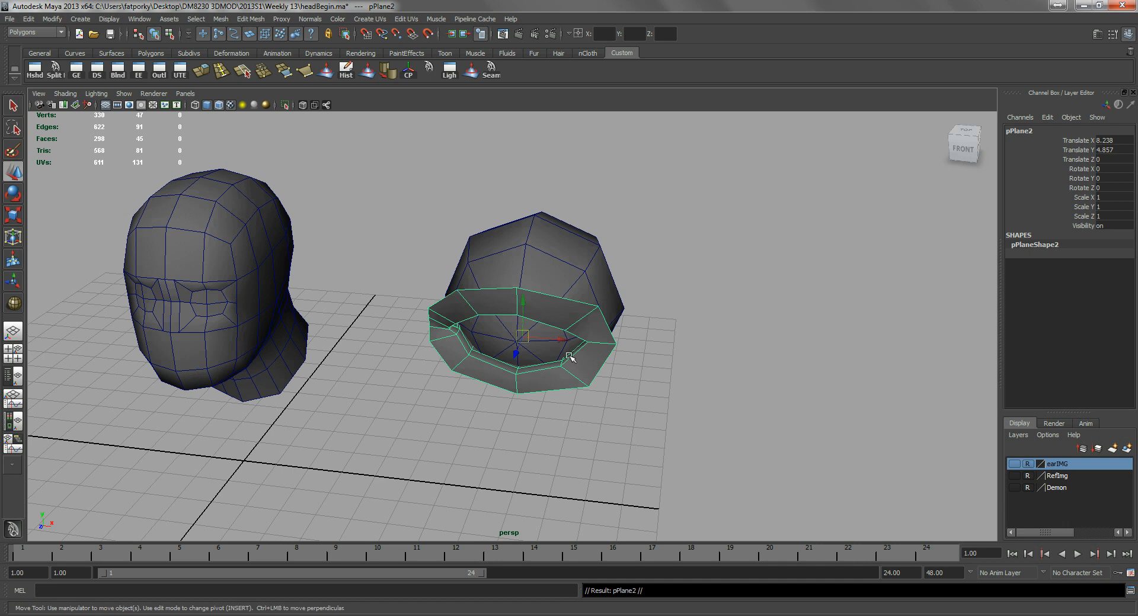
left_click_drag(562, 341, 417, 315)
left_click_drag(322, 296, 293, 365, "alt")
key("space")
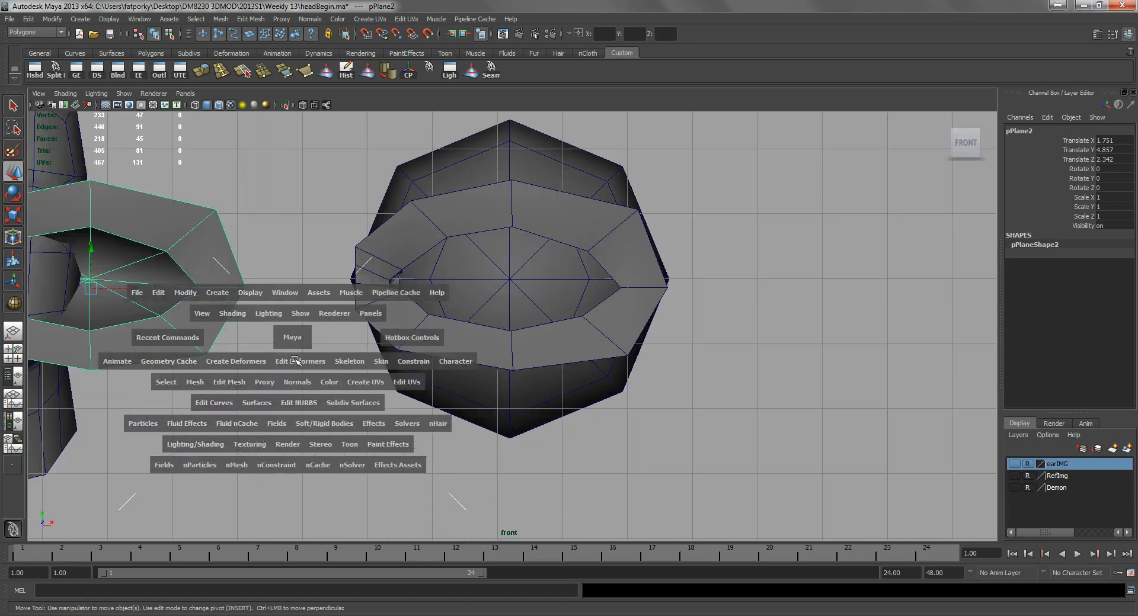
left_click_drag(464, 360, 418, 300)
scroll(470, 350, "up", 5)
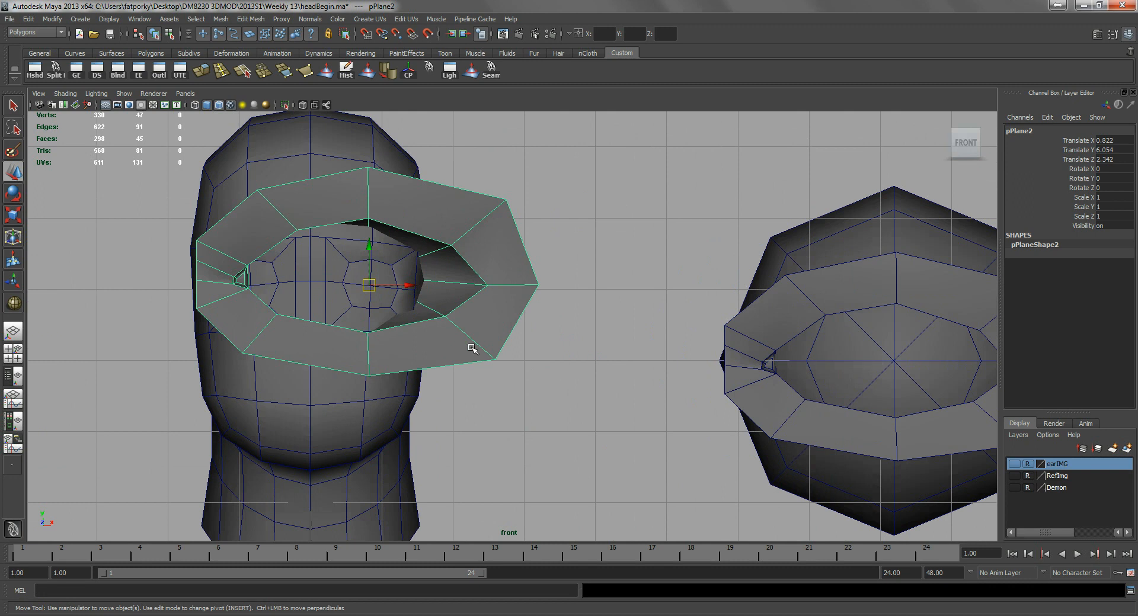
- Scale the copied eye plane uniformly to about 0.195 and centre it over the head's eye loop at about X 0.855, Y 6.05
key("r")
middle_click_drag(579, 381, 411, 382)
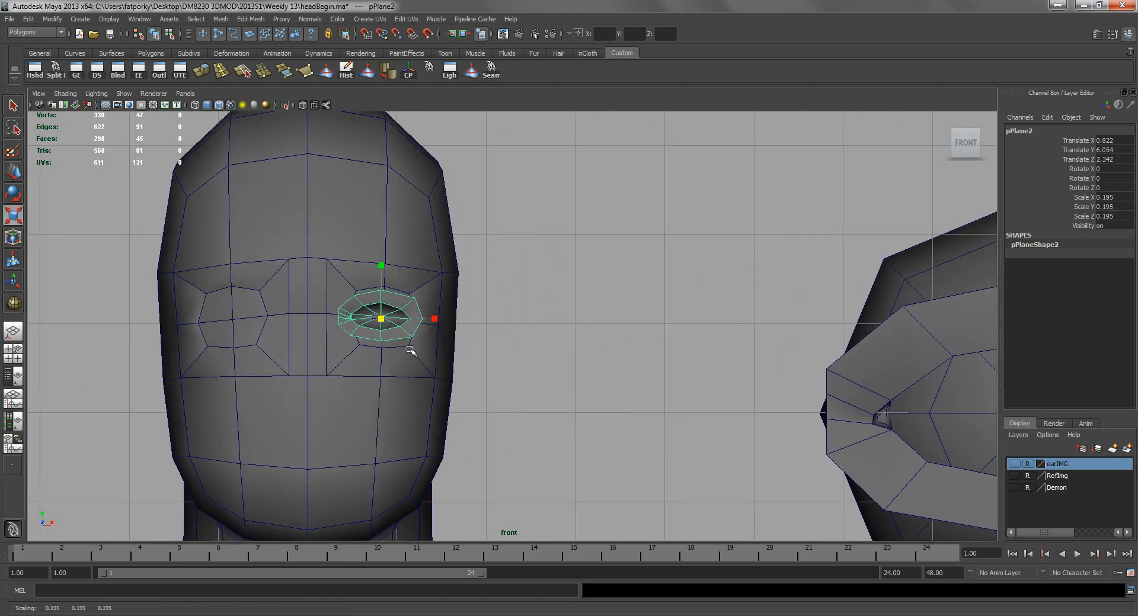
key("w")
scroll(439, 332, "up", 4)
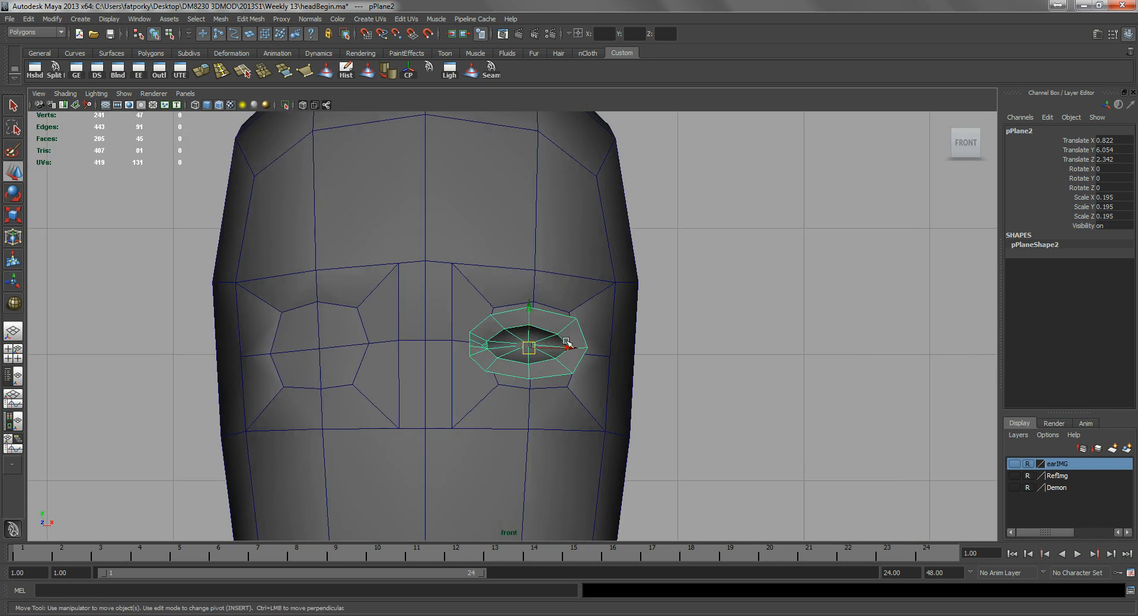
left_click(535, 346, "shift")
left_click(703, 402)
left_click(530, 370)
left_click_drag(529, 348, 531, 349)
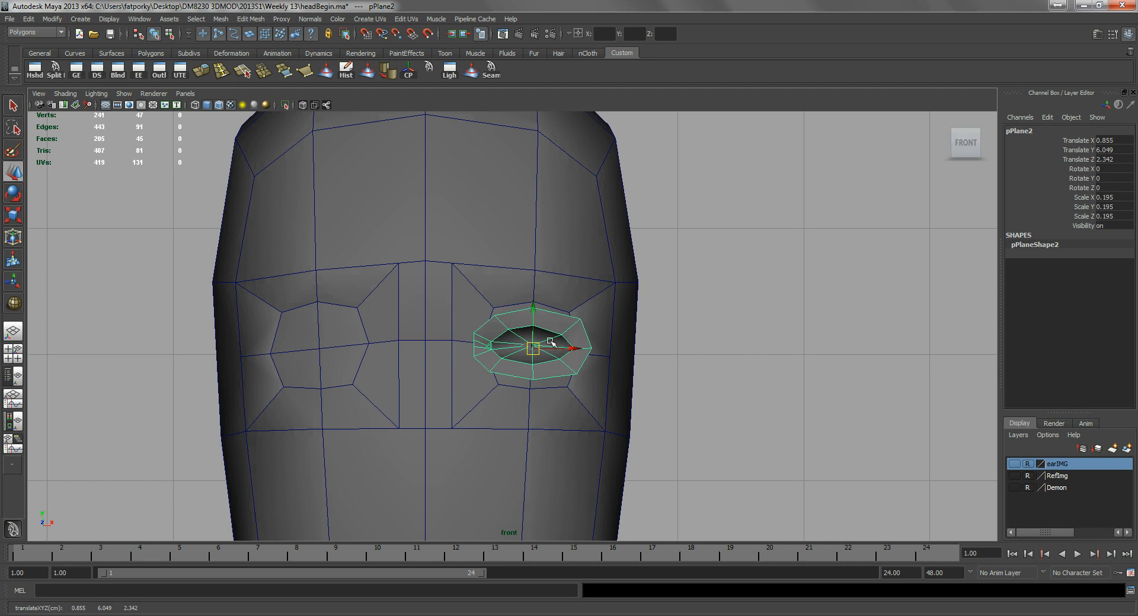
- Place two duplicates of the small eye plane across the face to compare eye spacing, and delete both duplicates
key("ctrl+d")
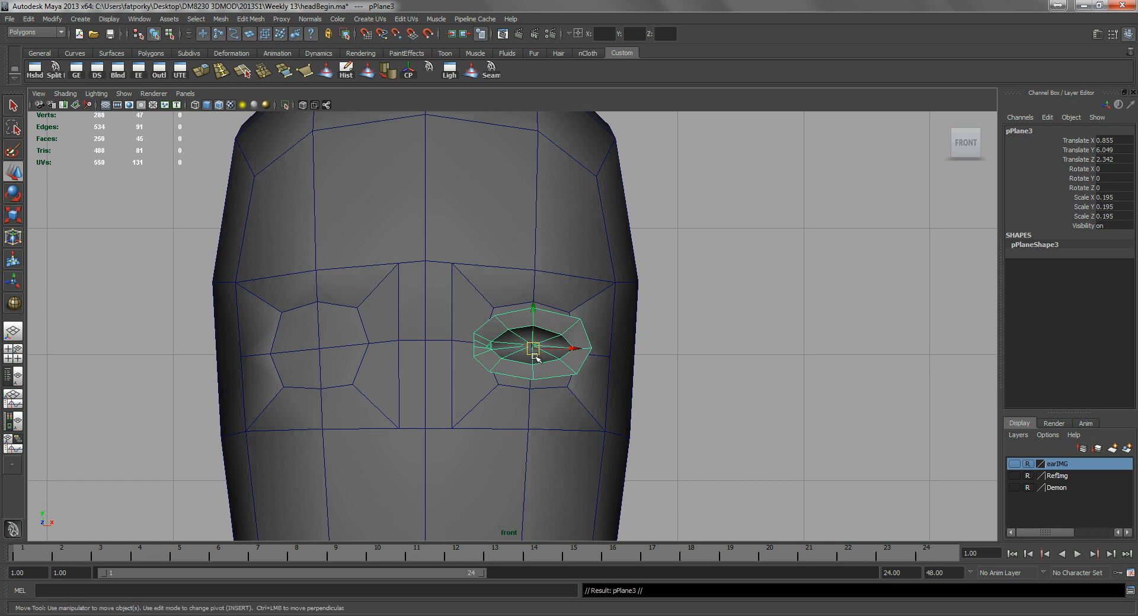
left_click_drag(535, 350, 320, 352)
key("ctrl+d")
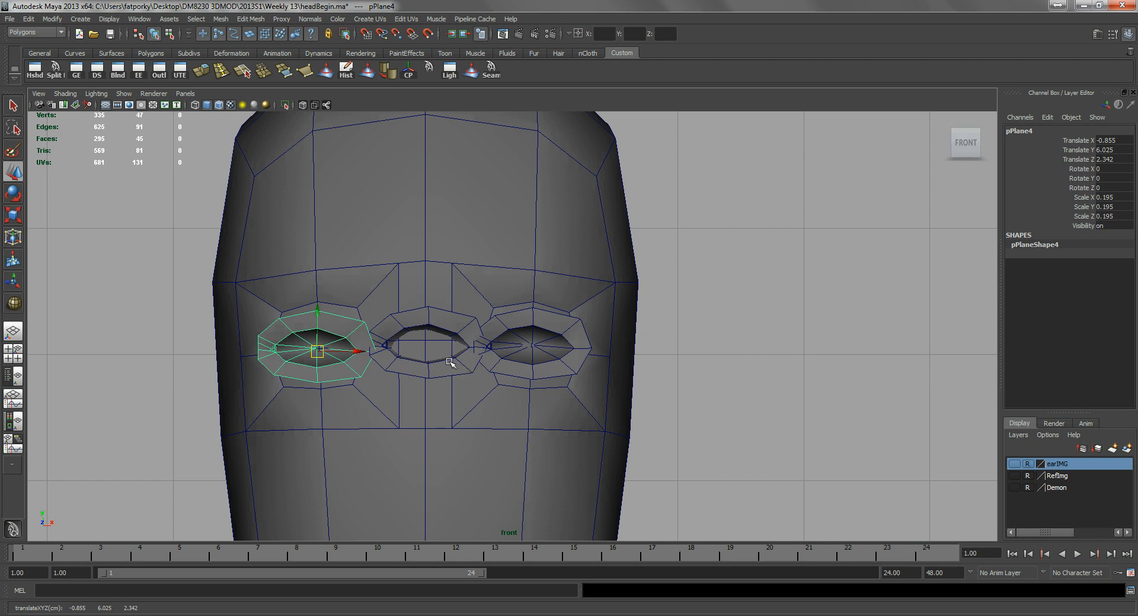
left_click(439, 369)
left_click_drag(467, 354, 463, 354)
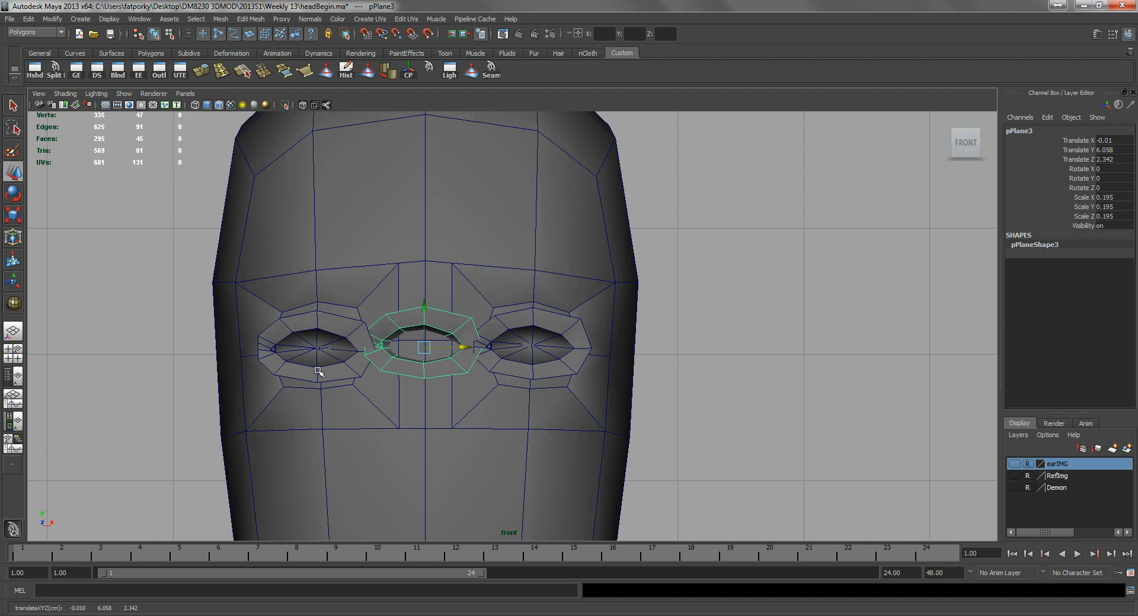
left_click(352, 355, "shift")
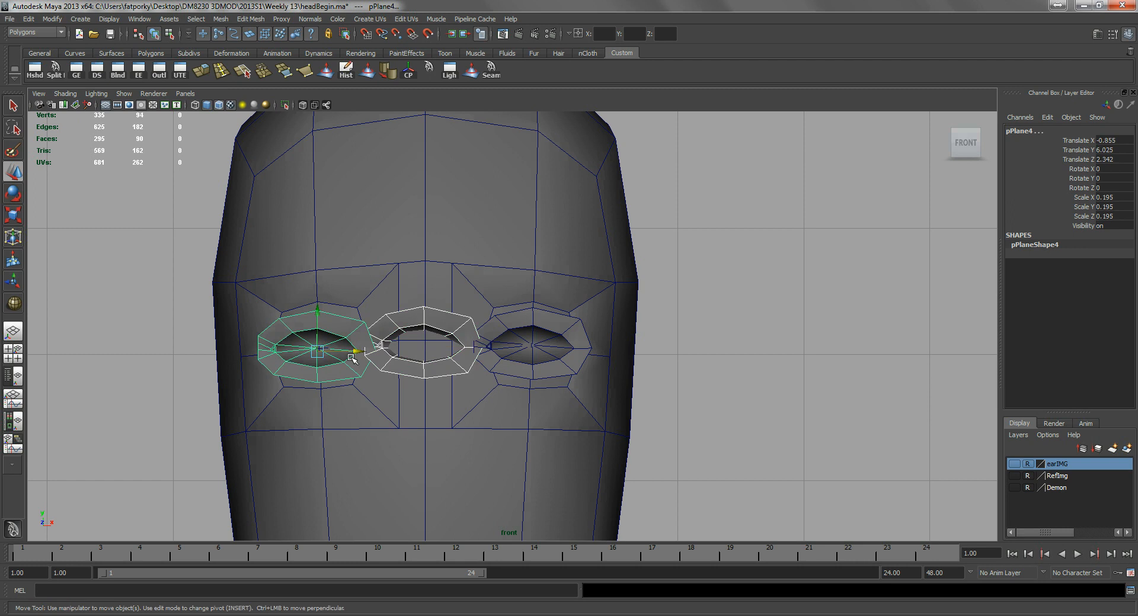
key("Delete")
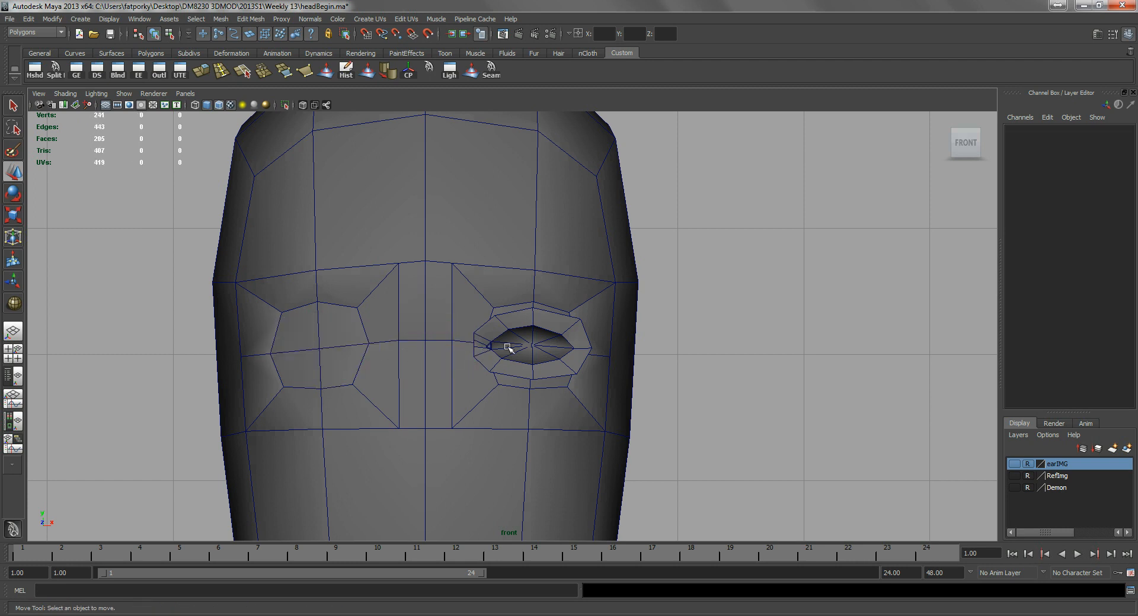
- Enlarge the remaining small eye plane uniformly to a scale of about 0.205
left_click(509, 348)
key("r")
middle_click_drag(510, 313, 508, 310)
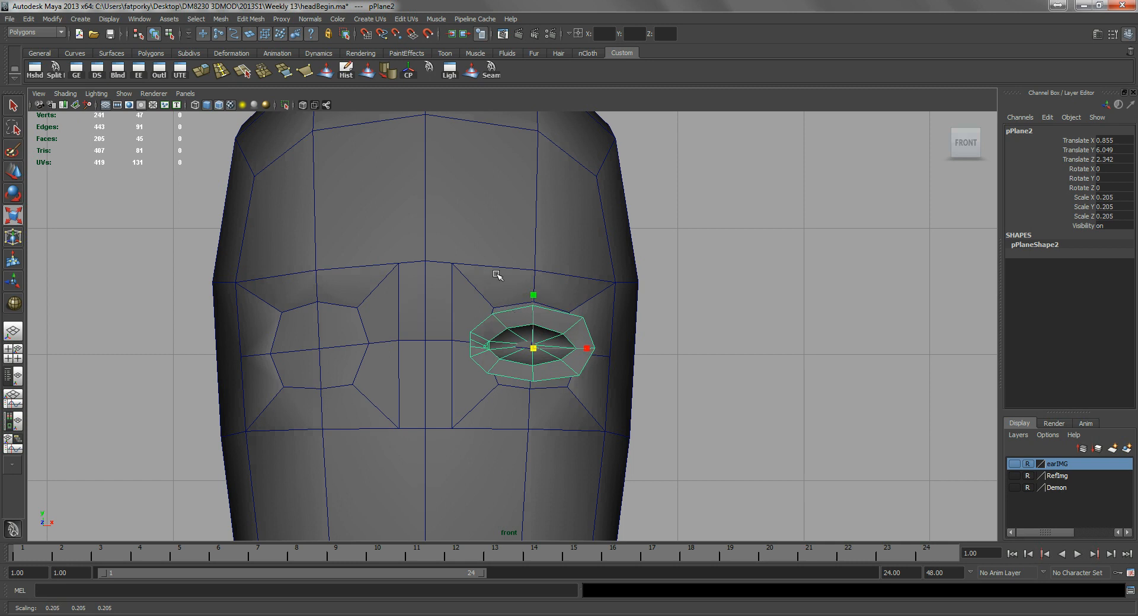
- Select the original large eye plane together with its eyeball sphere in the perspective view and hide both
left_click(678, 361)
key("space")
left_click_drag(678, 361, 676, 336)
left_click_drag(525, 290, 475, 334, "alt")
left_click_drag(578, 232, 541, 445)
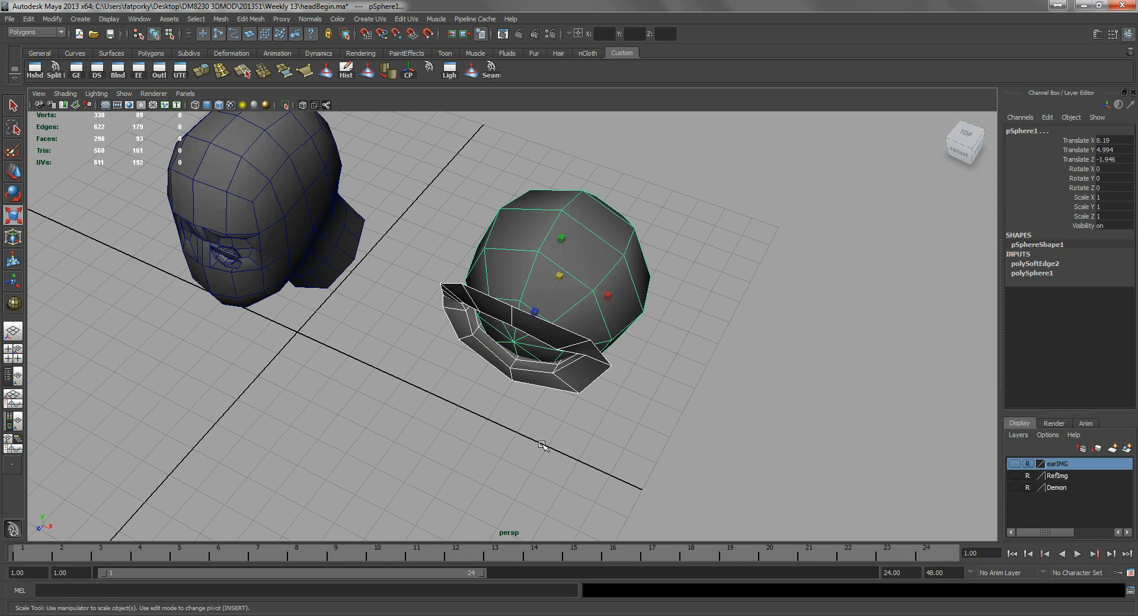
key("ctrl+h")
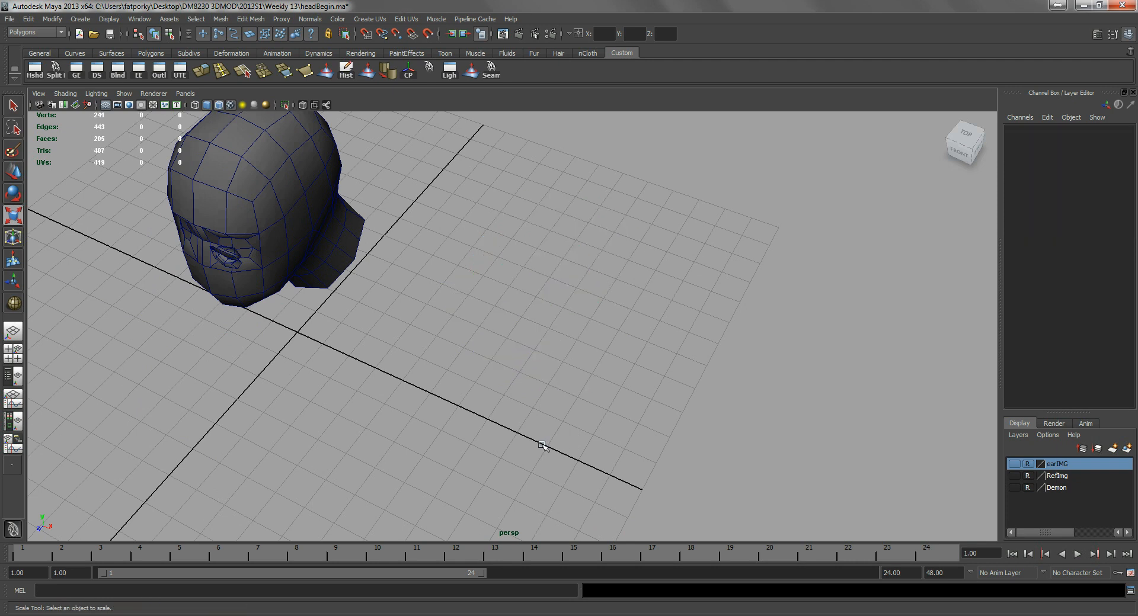
- Select the four head faces inside the eye loop behind the small eye plane and delete them
left_click(231, 255)
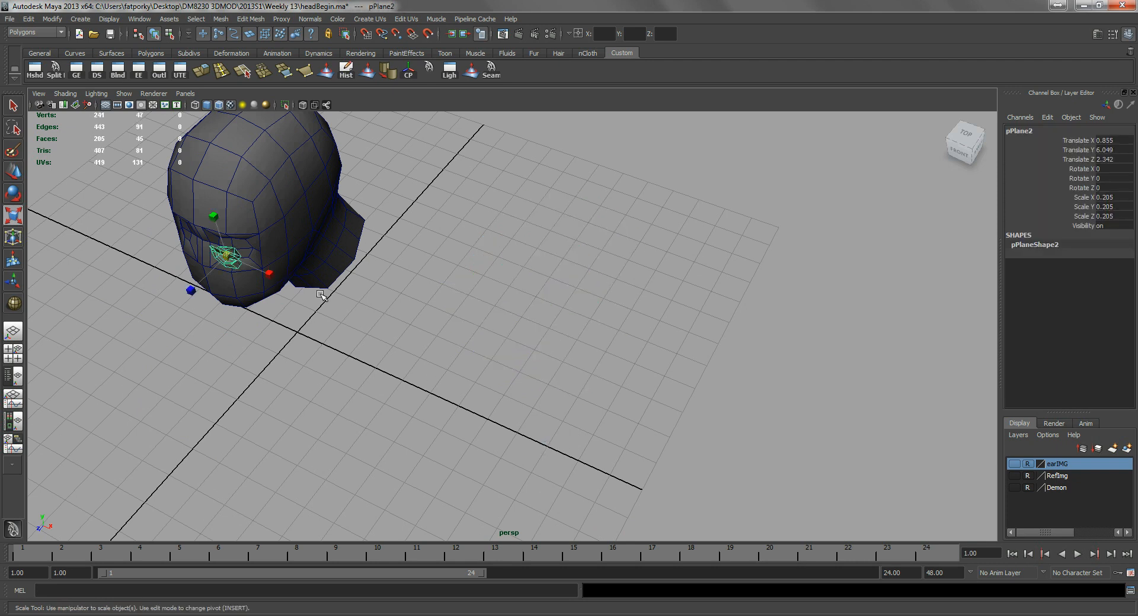
key("f")
left_click_drag(472, 325, 444, 317, "alt")
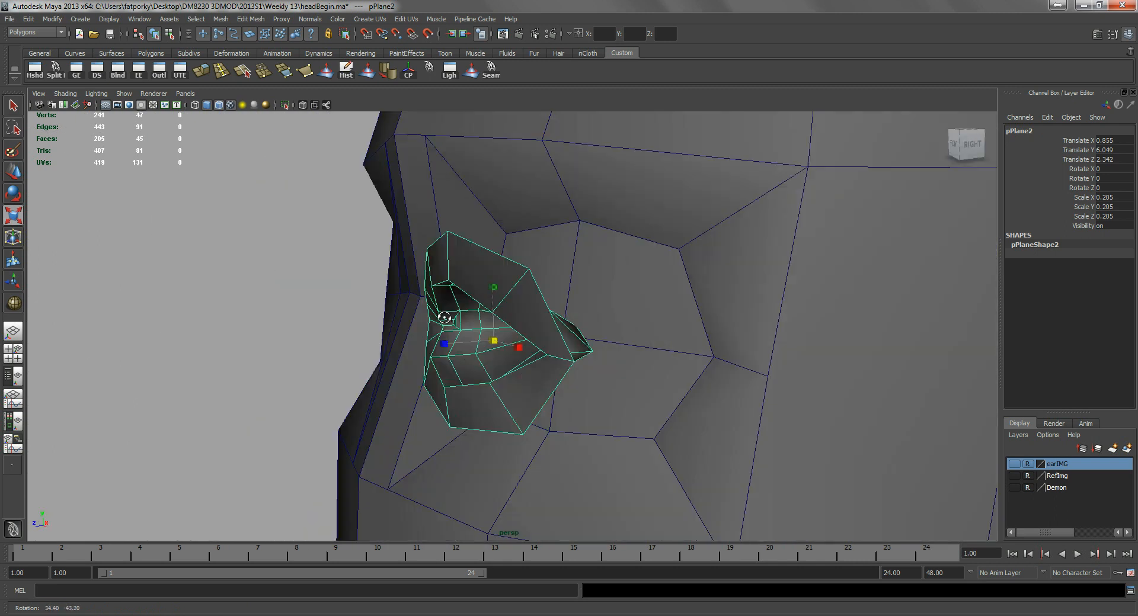
left_click(563, 234)
left_click_drag(564, 233, 572, 221, "alt")
right_click_drag(572, 221, 565, 262)
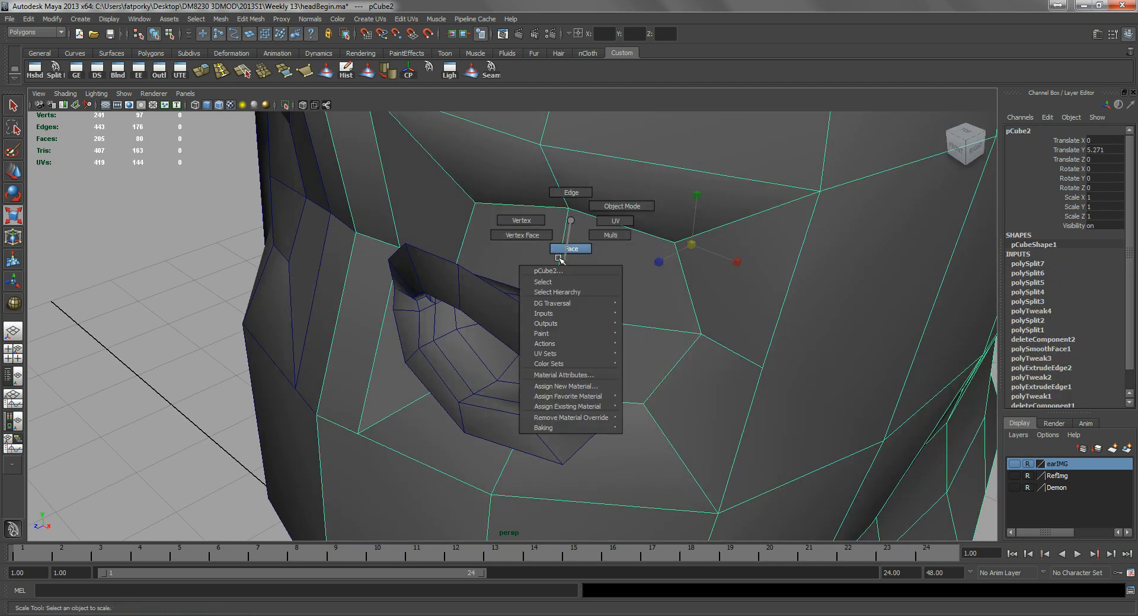
left_click(541, 247)
left_click(623, 266, "shift")
left_click(640, 376, "shift")
left_click_drag(488, 354, 500, 335, "alt")
left_click(432, 379, "shift")
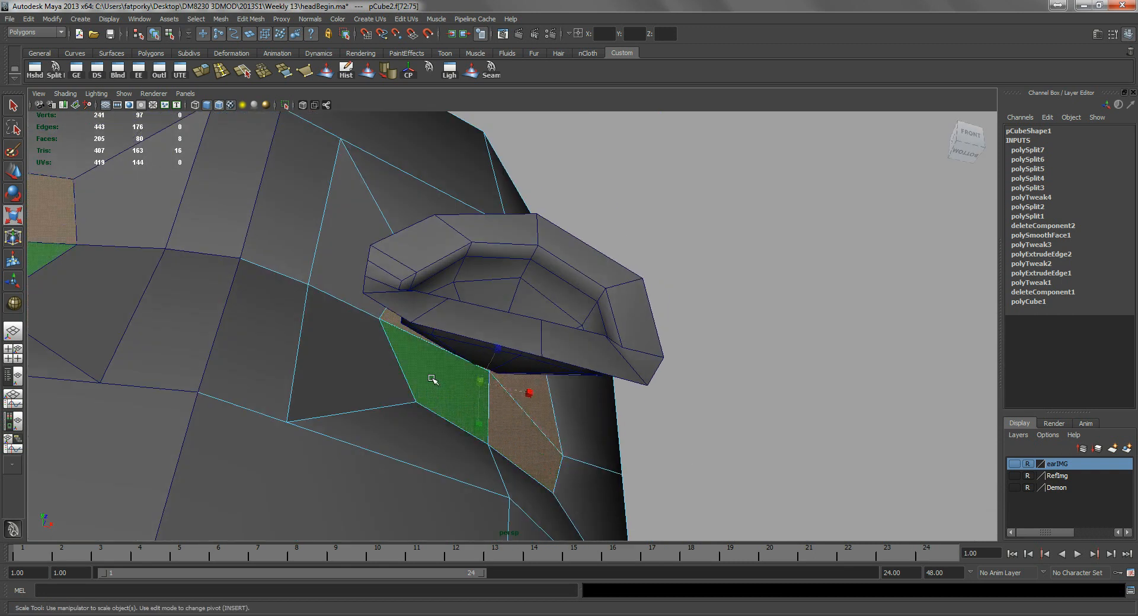
key("Delete")
- Select the small eye plane and move it back into the head's eye opening, to about Z 2.11
left_click_drag(432, 380, 424, 294, "alt")
key("q")
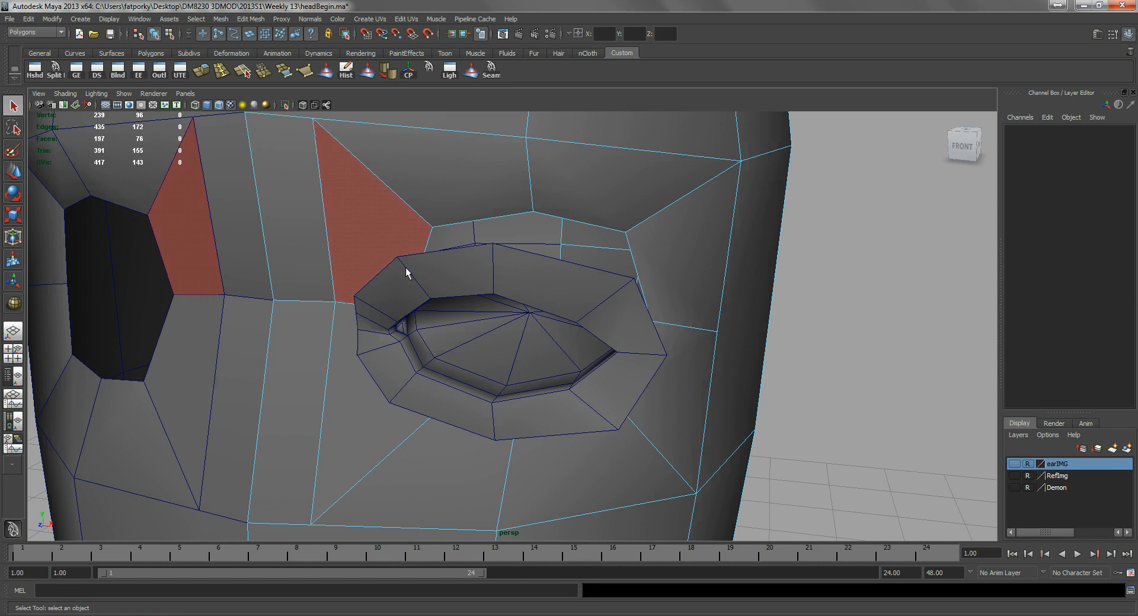
left_click(507, 292)
mouse_move(553, 323)
left_mouse_down("alt")
mouse_move(559, 353)
mouse_move(472, 358)
mouse_move(459, 337)
mouse_move(560, 330)
left_mouse_up("alt")
key("w")
key("space")
right_click_drag(531, 339, 630, 366, "alt")
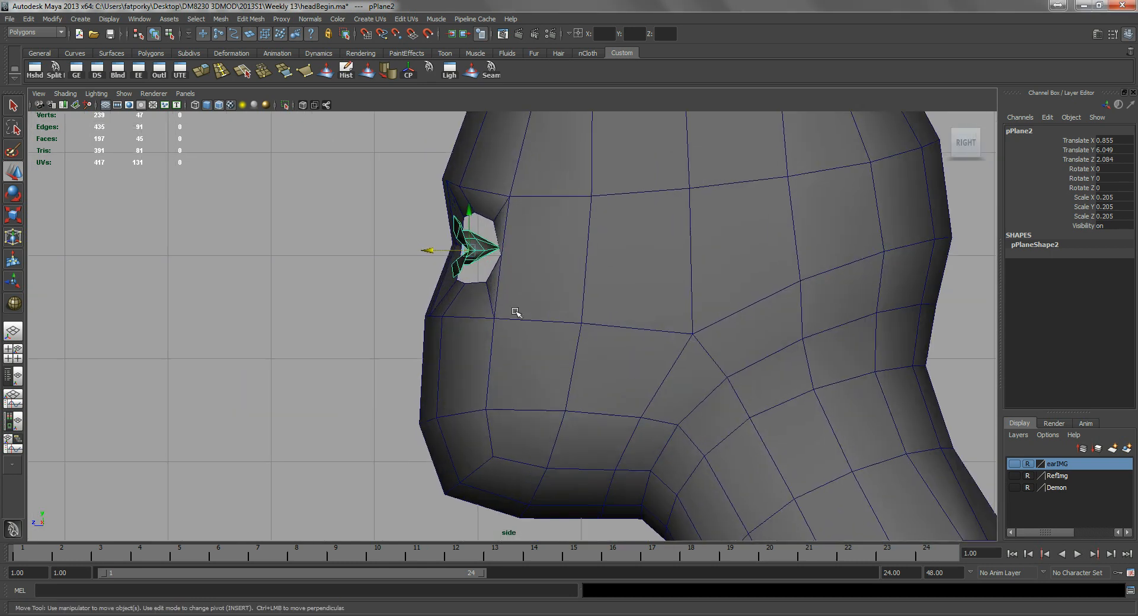
middle_click_drag(630, 366, 638, 447, "alt")
right_click_drag(504, 359, 592, 391, "alt")
left_click_drag(410, 330, 379, 302)
- Rotate the small eye plane about 4.6 degrees around Y so it follows the curve of the face
key("space")
left_click_drag(379, 302, 414, 310, "alt")
right_click_drag(414, 310, 413, 284, "alt")
left_click_drag(413, 284, 464, 393, "alt")
key("e")
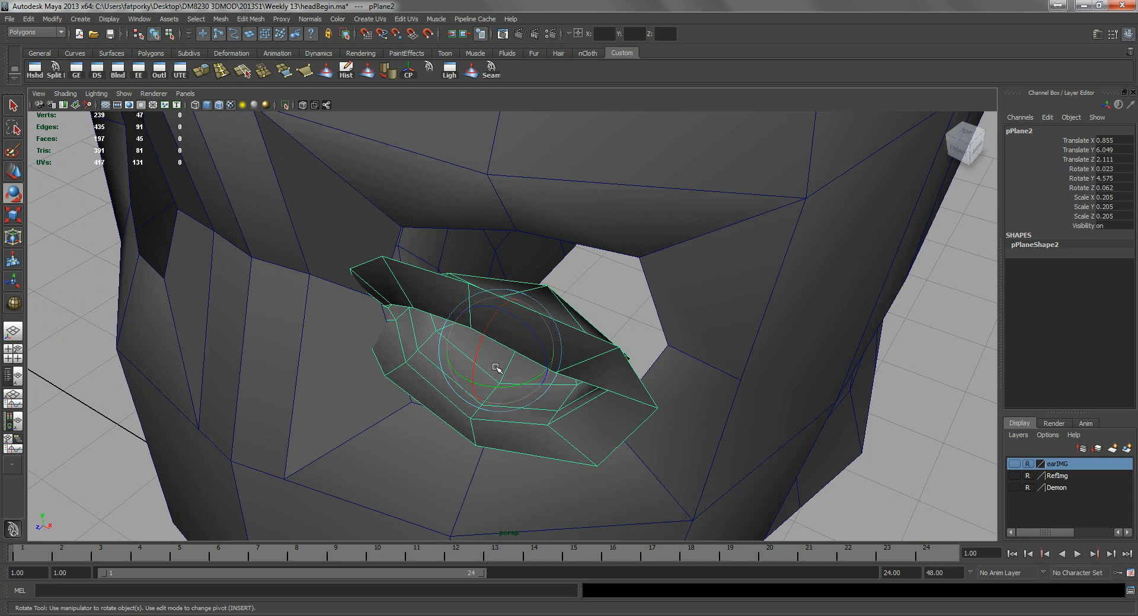
left_click_drag(497, 368, 523, 288, "alt")
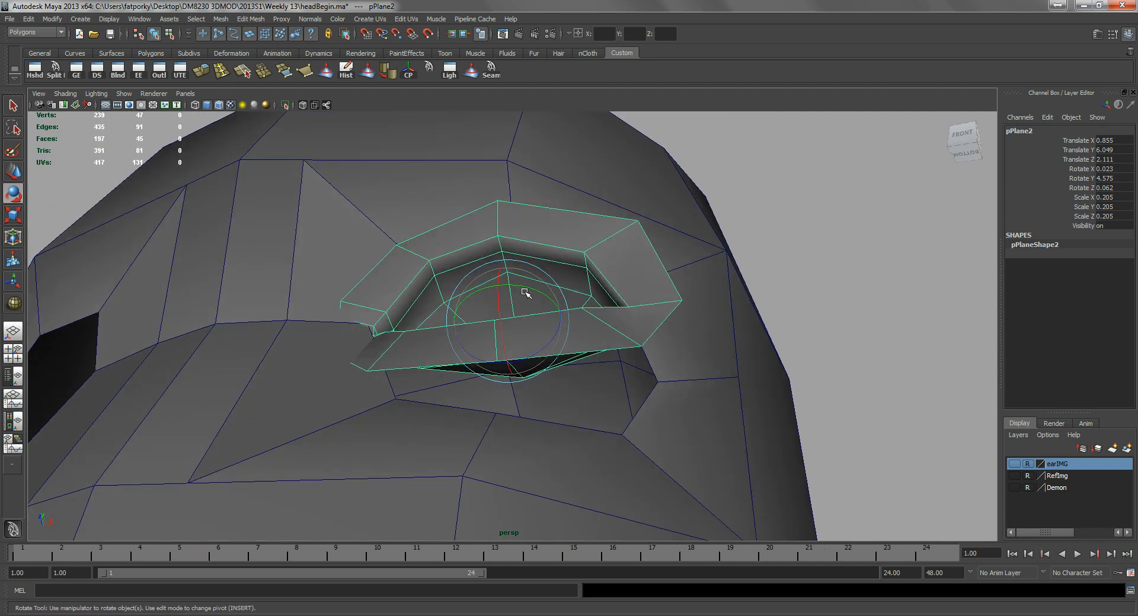
left_click_drag(375, 340, 360, 364, "alt")
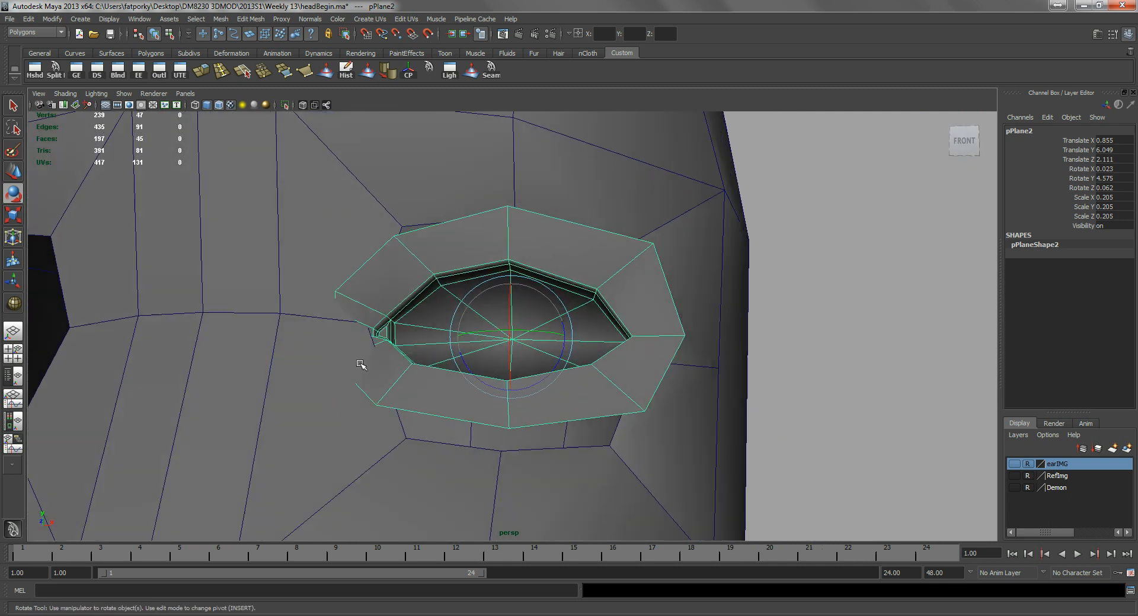
- Snap the head's vertex at the inner corner of the eye opening onto the matching outer-border vertex of the eye plane
left_click(358, 203)
left_click_drag(359, 203, 356, 256, "alt")
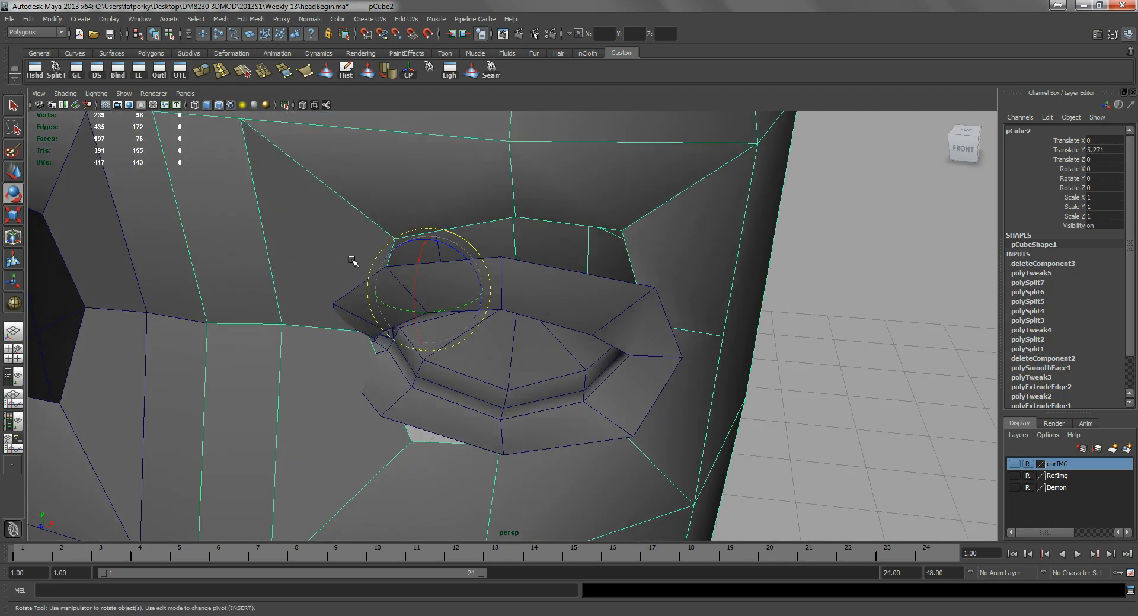
key("q")
right_click_drag(359, 256, 307, 257)
left_click_drag(307, 256, 337, 302, "alt")
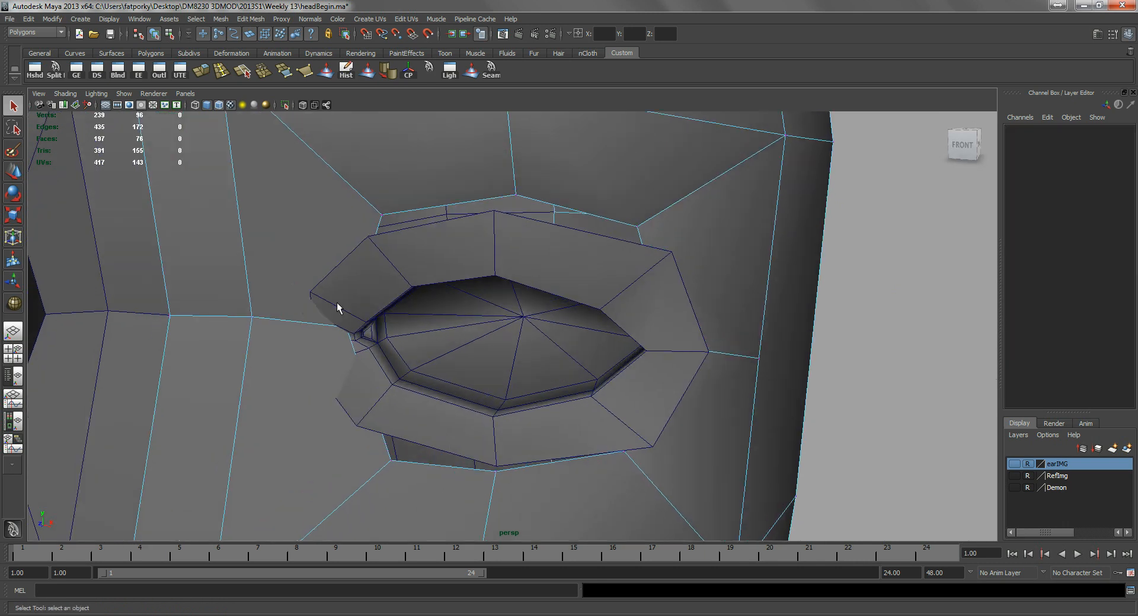
key("4")
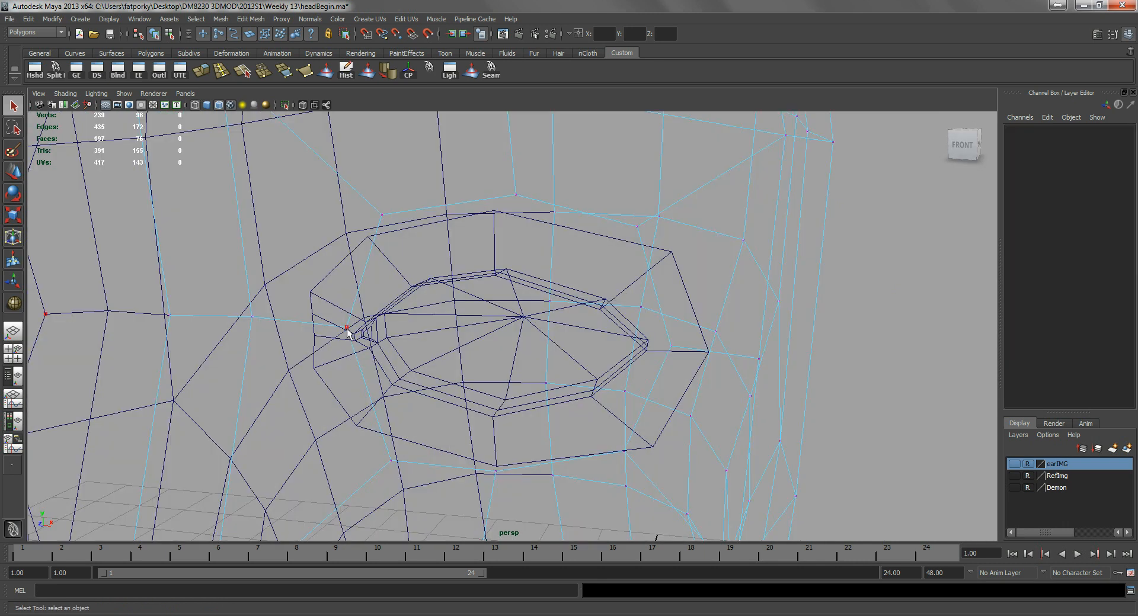
left_click(348, 330)
left_click_drag(310, 324, 350, 330, "alt")
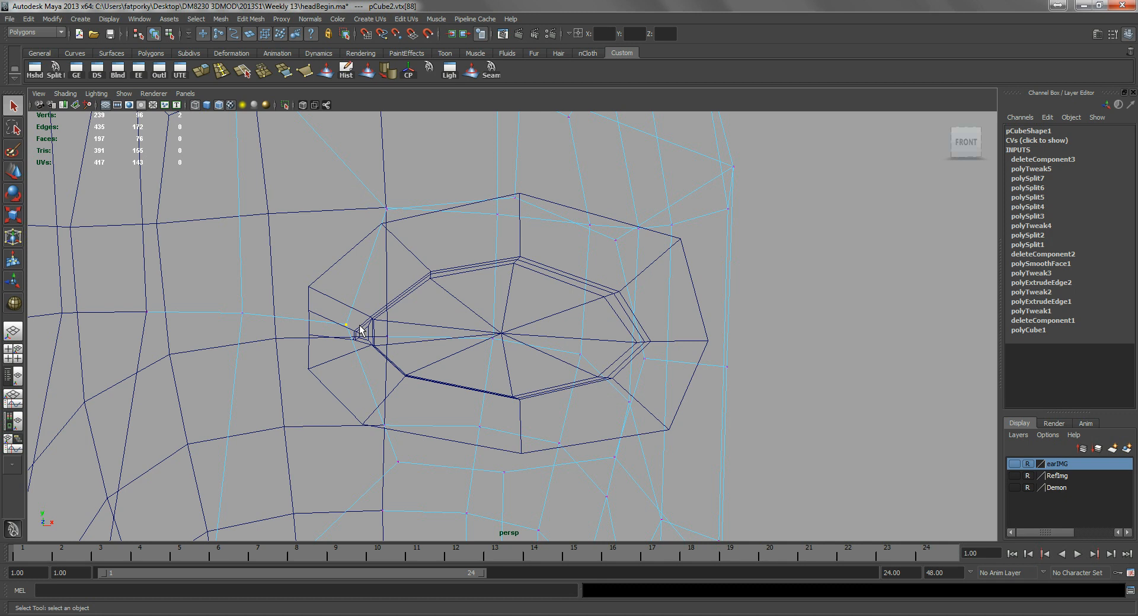
left_click_drag(363, 350, 412, 385, "alt")
right_click_drag(412, 384, 442, 391, "alt")
middle_click_drag(415, 375, 470, 385, "alt")
key("w")
left_click_drag(453, 352, 412, 361)
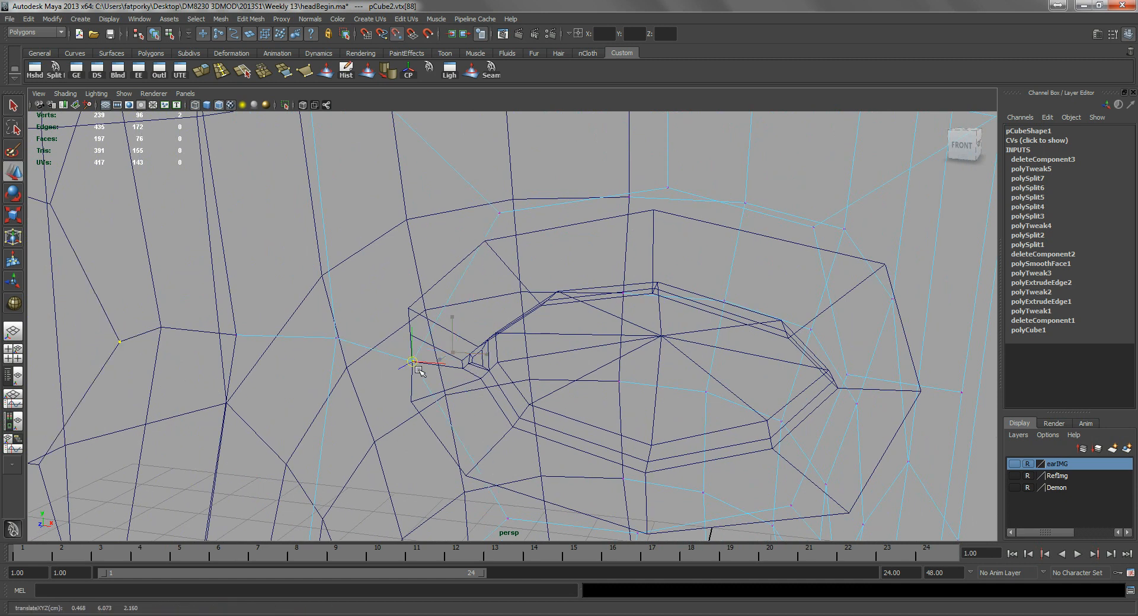
- Snap the head's upper-inner and top-centre eye-opening vertices onto the matching border vertices of the eye plane
left_click(500, 214)
middle_click_drag(509, 249, 495, 278)
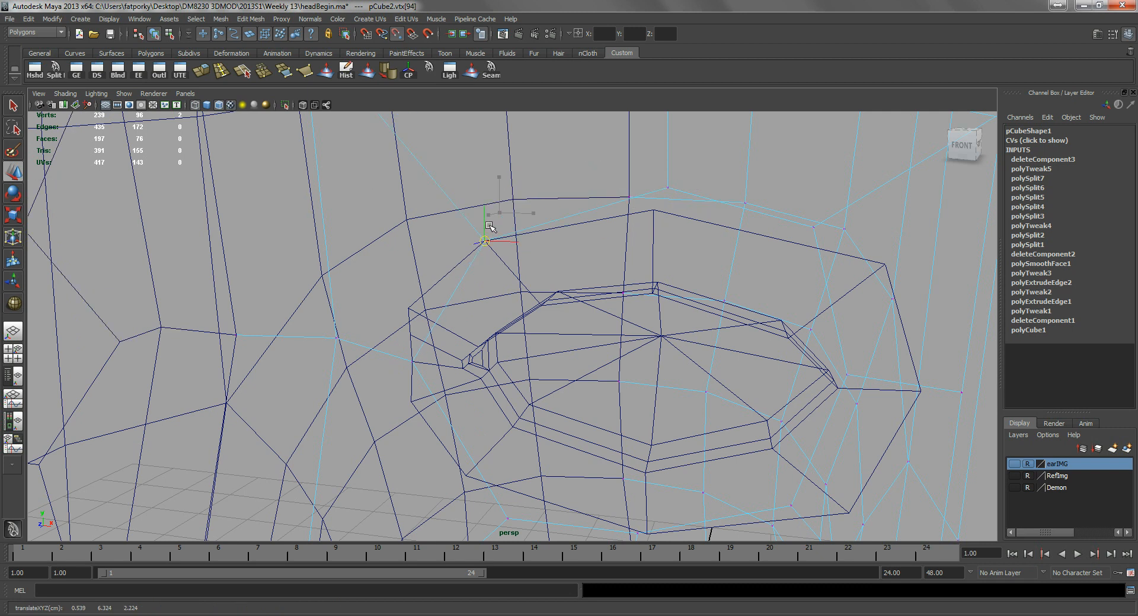
left_click(667, 187)
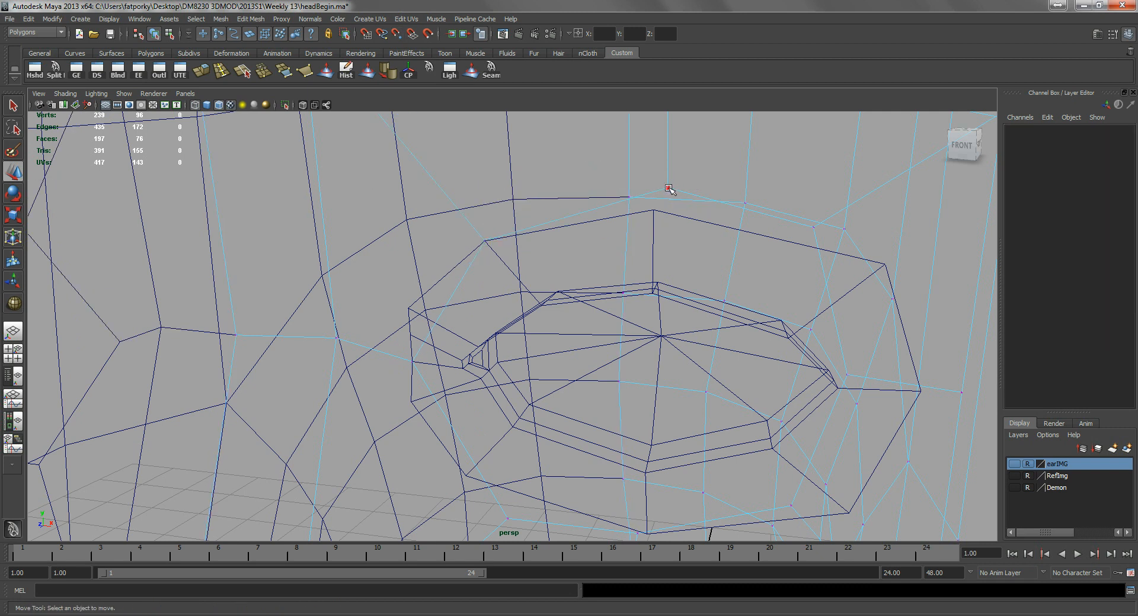
middle_click_drag(668, 188, 663, 198)
mouse_move(755, 246)
left_mouse_down("alt")
mouse_move(678, 264)
mouse_move(757, 227)
mouse_move(759, 295)
mouse_move(759, 246)
left_mouse_up("alt")
key("5")
- Snap the head's upper-outer and outer-corner eye-opening vertices onto the matching border vertices of the eye plane
left_click(755, 226)
middle_click_drag(754, 261, 762, 292)
left_click_drag(762, 292, 660, 297, "alt")
key("ctrl+z")
left_click(763, 323)
left_click_drag(759, 292, 670, 200)
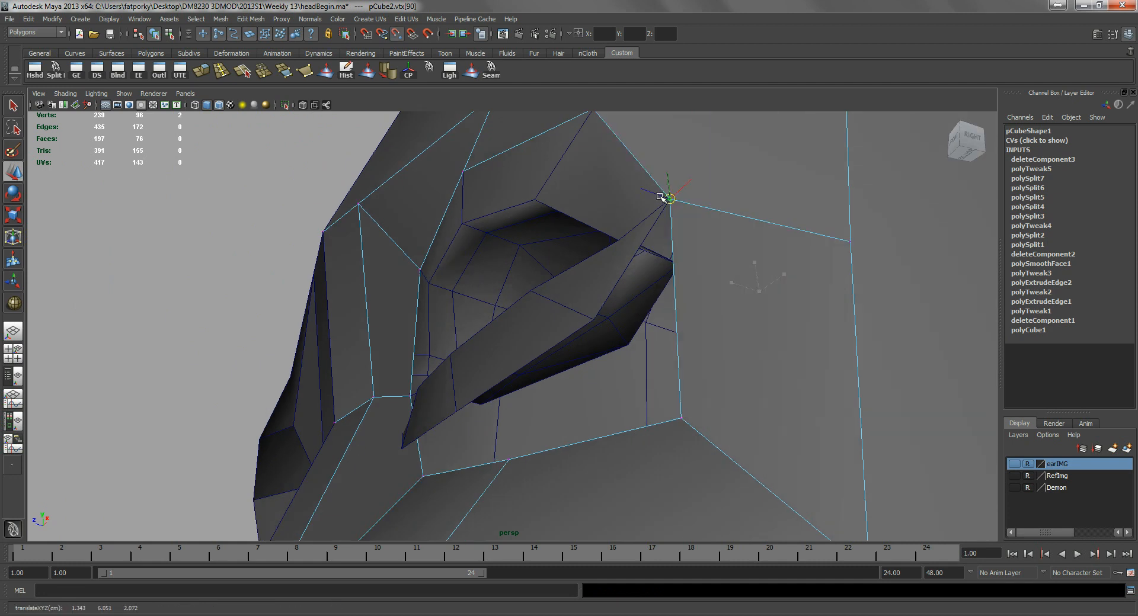
- Snap the head's lower-outer, bottom-centre and lower-inner eye-opening vertices onto the matching border vertices of the eye plane
left_click(680, 418)
left_click_drag(681, 420, 616, 354)
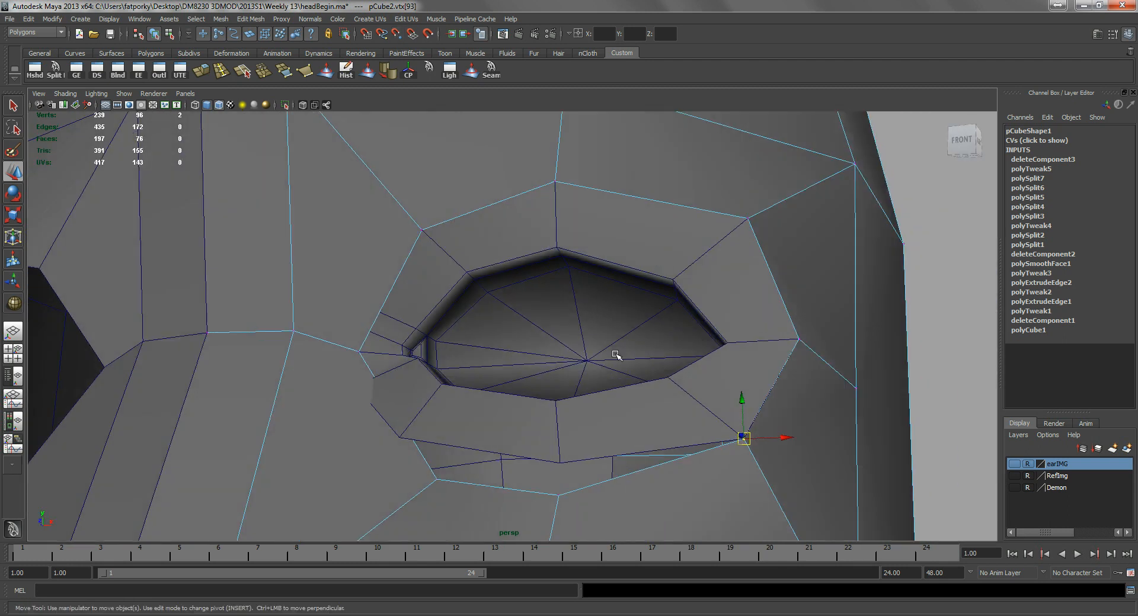
middle_click_drag(616, 354, 595, 317, "alt")
left_click(561, 410)
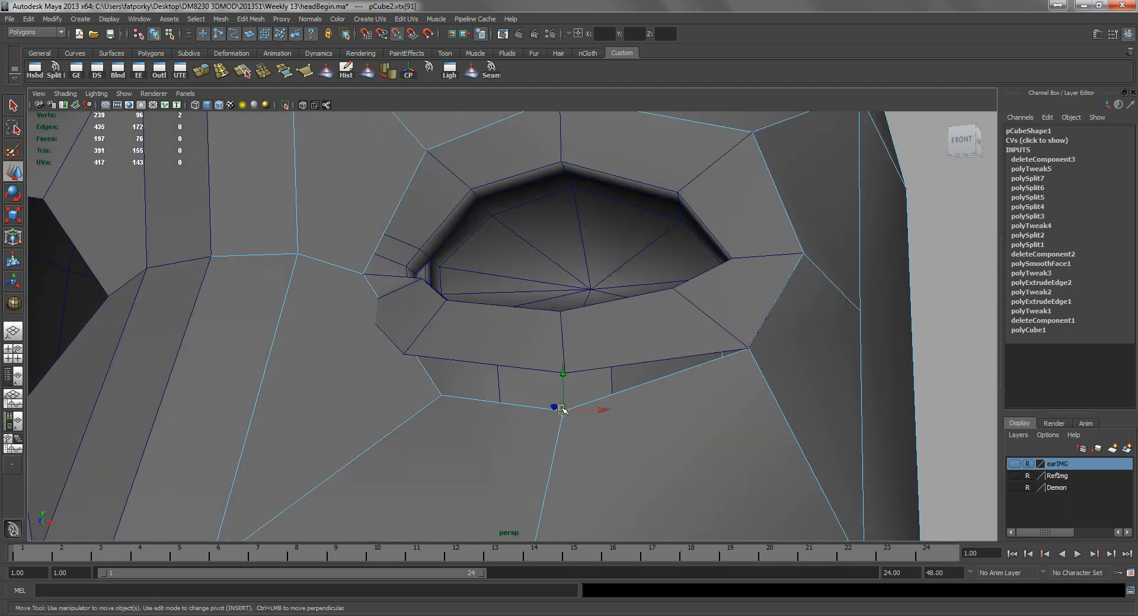
left_click_drag(558, 409, 564, 376)
left_click_drag(419, 333, 459, 405, "alt")
left_click(449, 390)
middle_click_drag(460, 409, 447, 377)
mouse_move(416, 344)
left_mouse_down("alt")
mouse_move(439, 322)
mouse_move(442, 338)
mouse_move(434, 331)
left_mouse_up("alt")
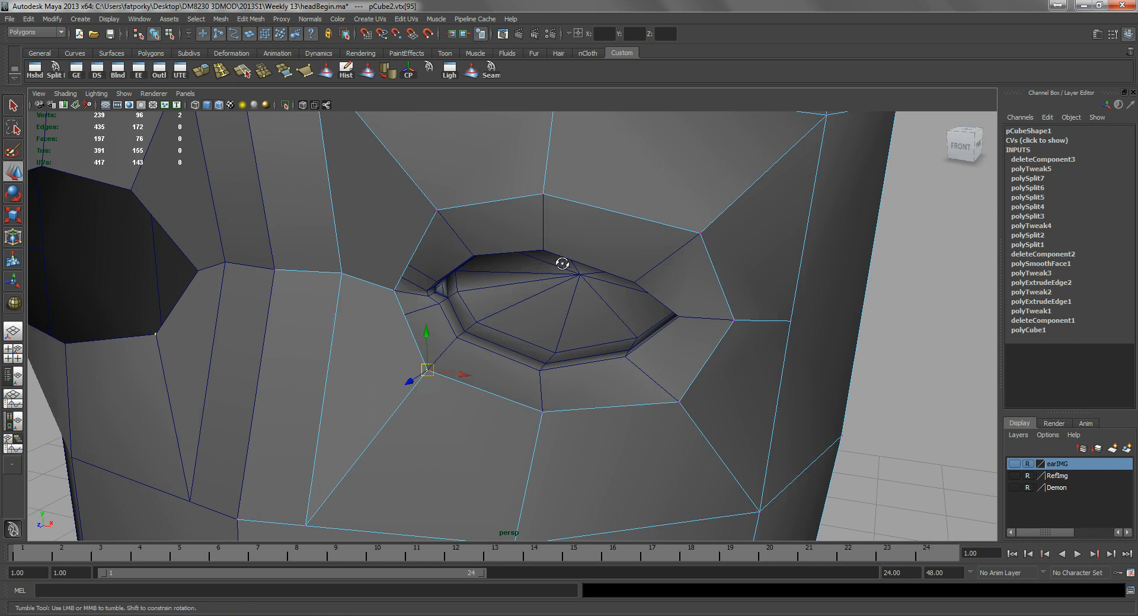
- Split the head face below the inner eye corner from the nose-side edge to the eye opening, in line with the plane's edge
left_click_drag(574, 264, 414, 237, "alt")
right_click_drag(414, 236, 487, 277, "alt")
middle_click_drag(488, 277, 603, 299, "alt")
right_click_drag(542, 294, 457, 266, "alt")
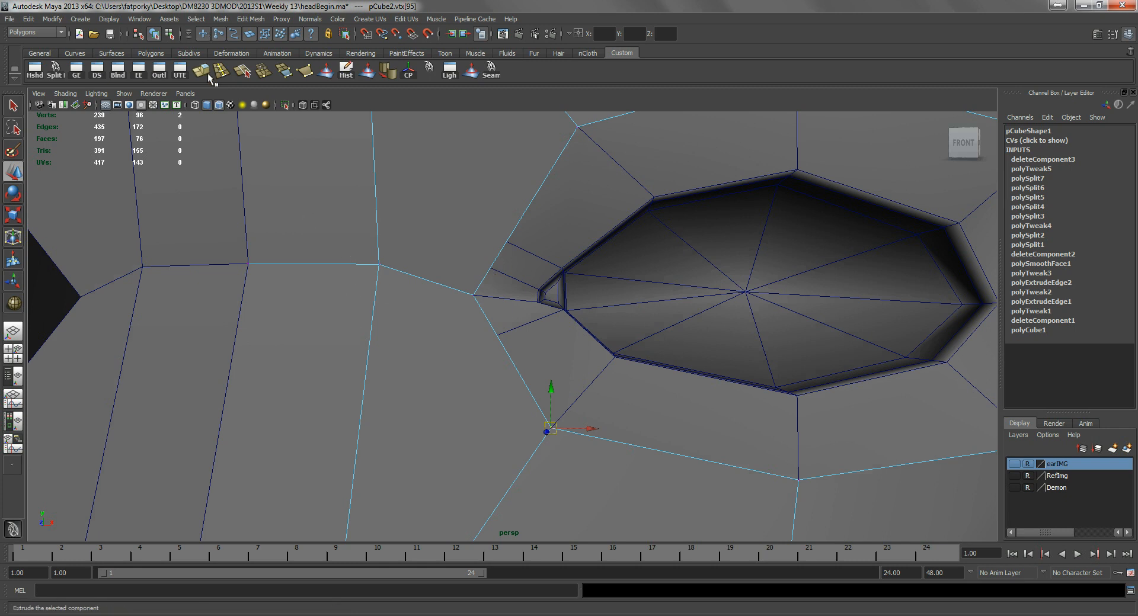
left_click(53, 72)
left_click_drag(369, 374, 443, 378)
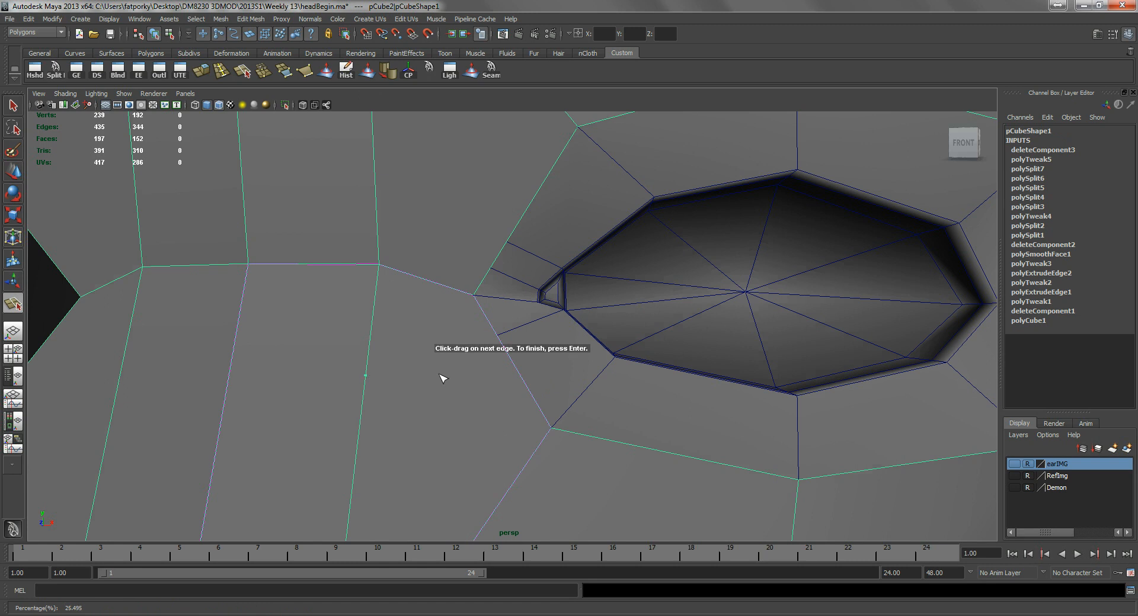
left_click_drag(510, 363, 502, 340)
key("w")
- Split the head face above the inner eye corner twice, from the nose-side edge to the plane's two upper inner edges
key("y")
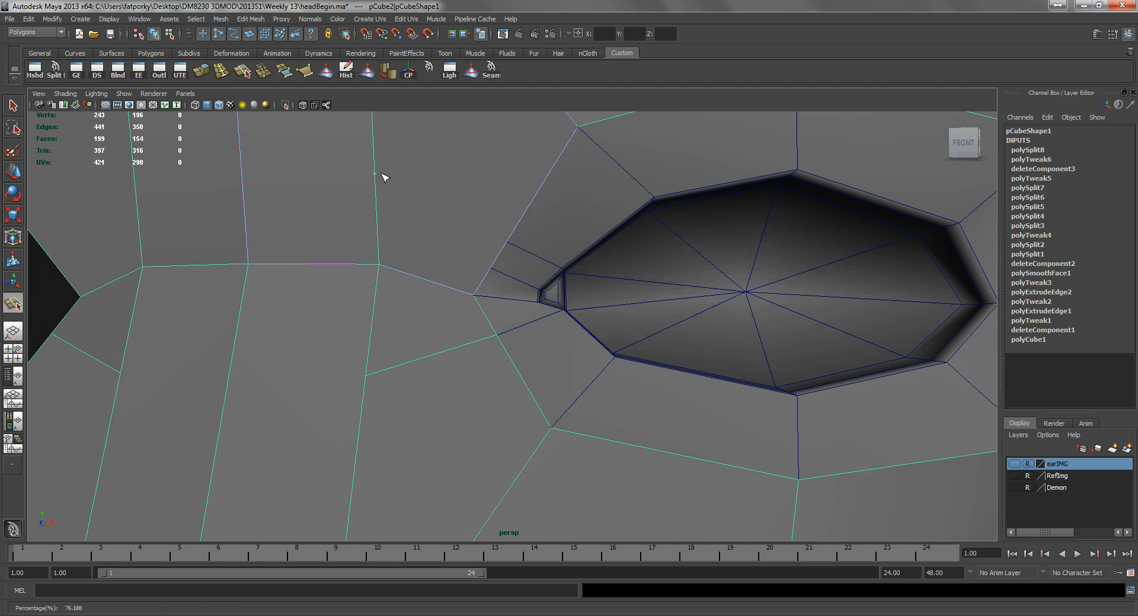
left_click(501, 253)
key("Return")
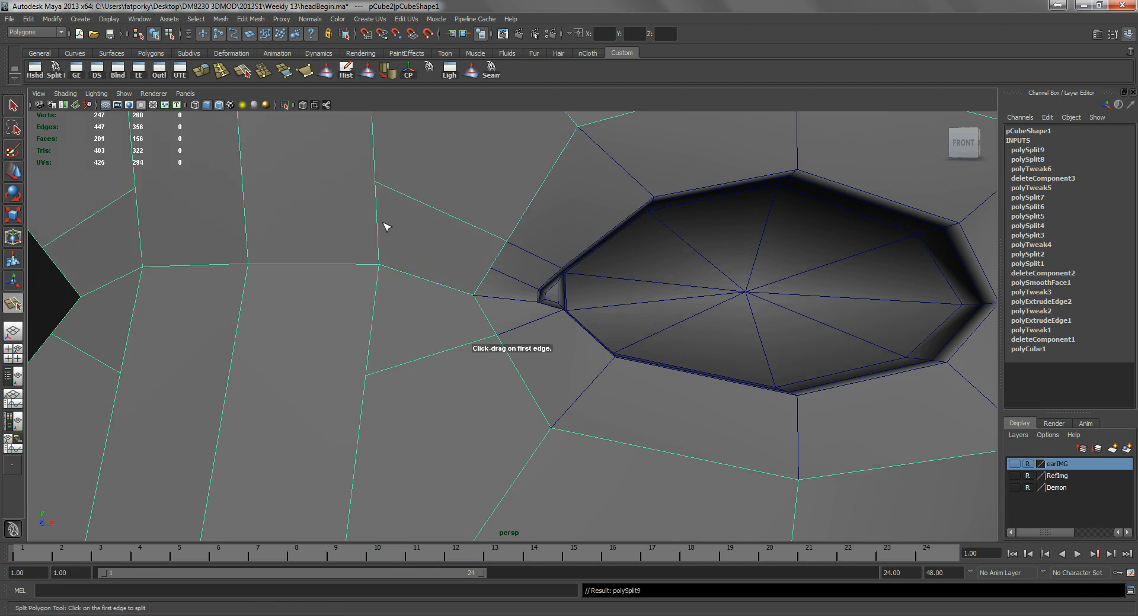
left_click(378, 234)
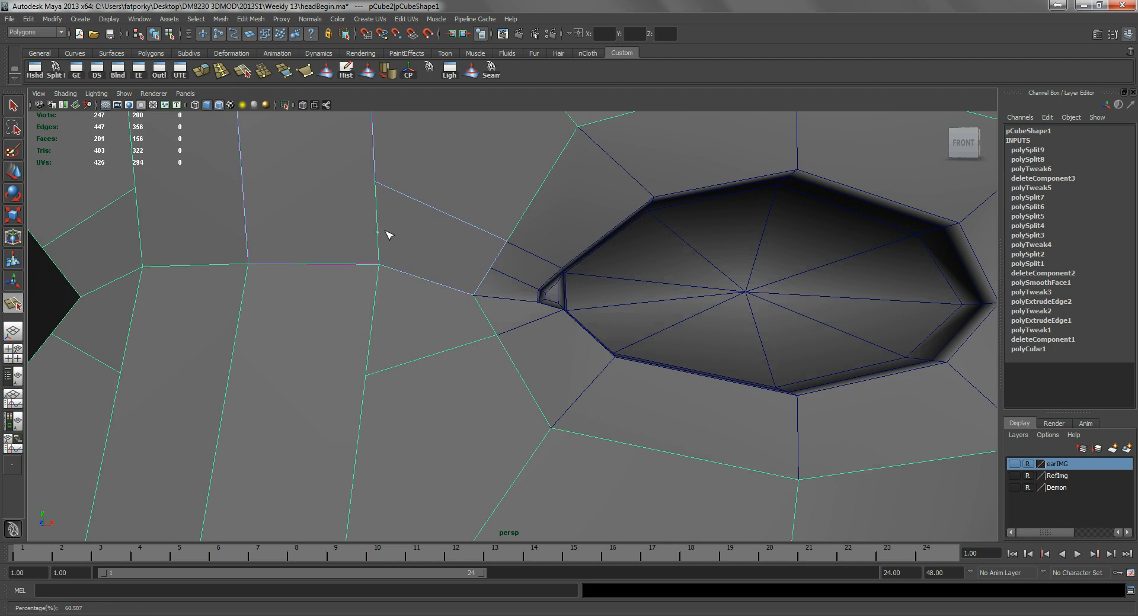
left_click(490, 269)
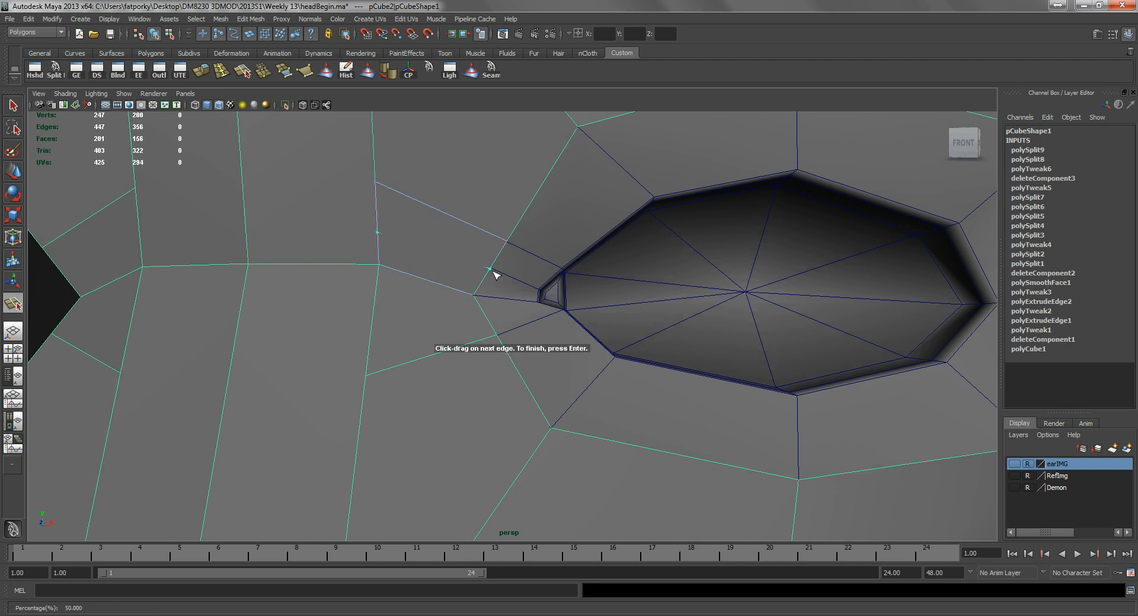
key("w")
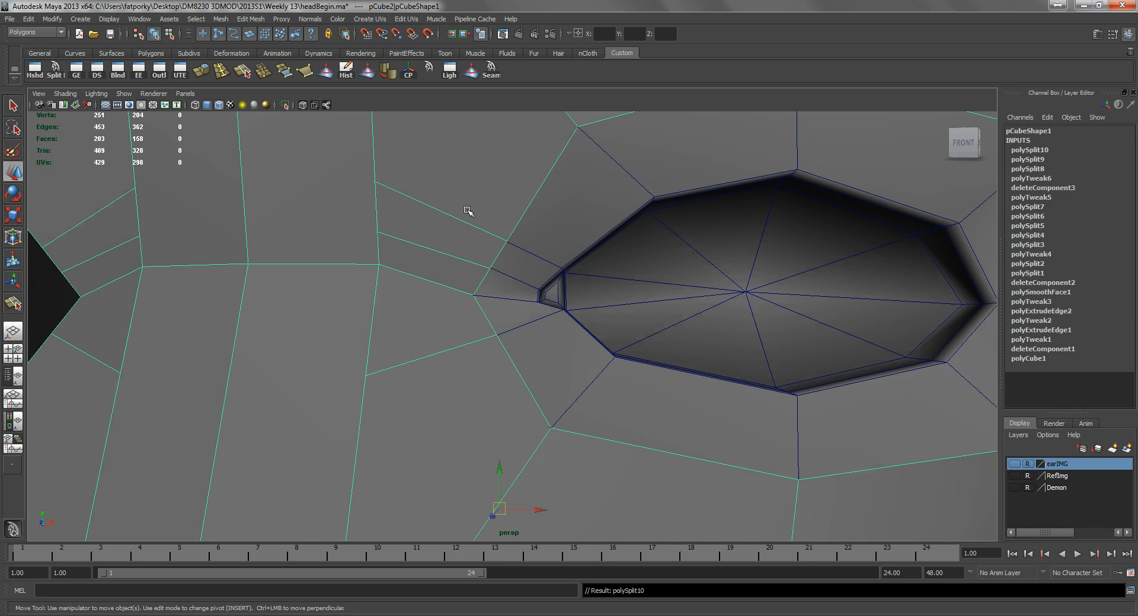
- Snap the upper new head vertex above the inner eye corner onto the eye plane's matching border vertex
left_click_drag(542, 240, 491, 240, "alt")
right_click_drag(444, 233, 517, 306, "alt")
key("4")
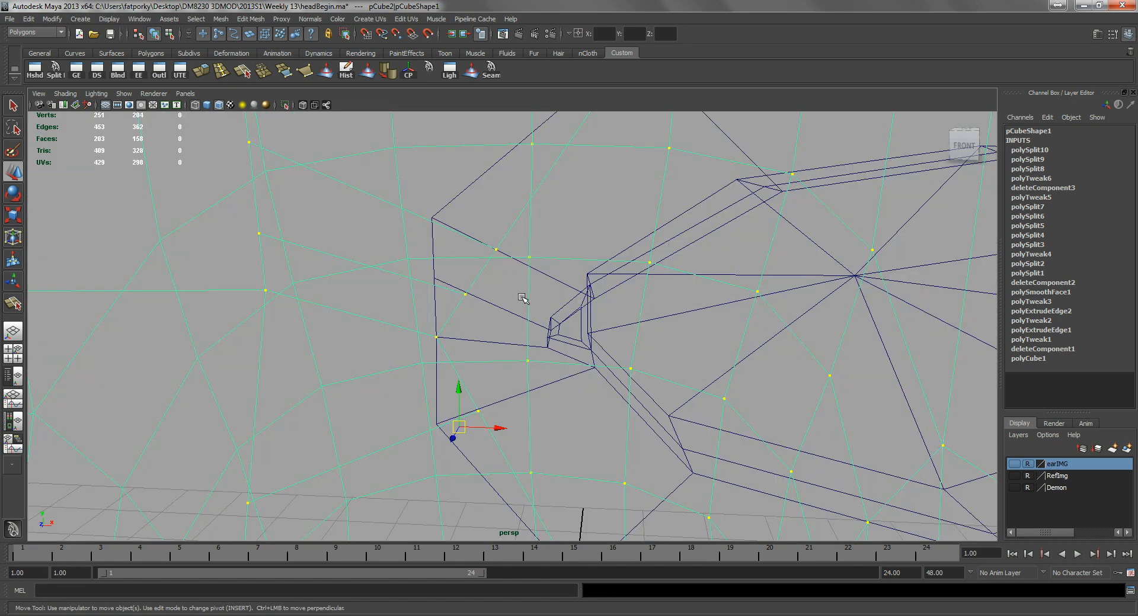
key("5")
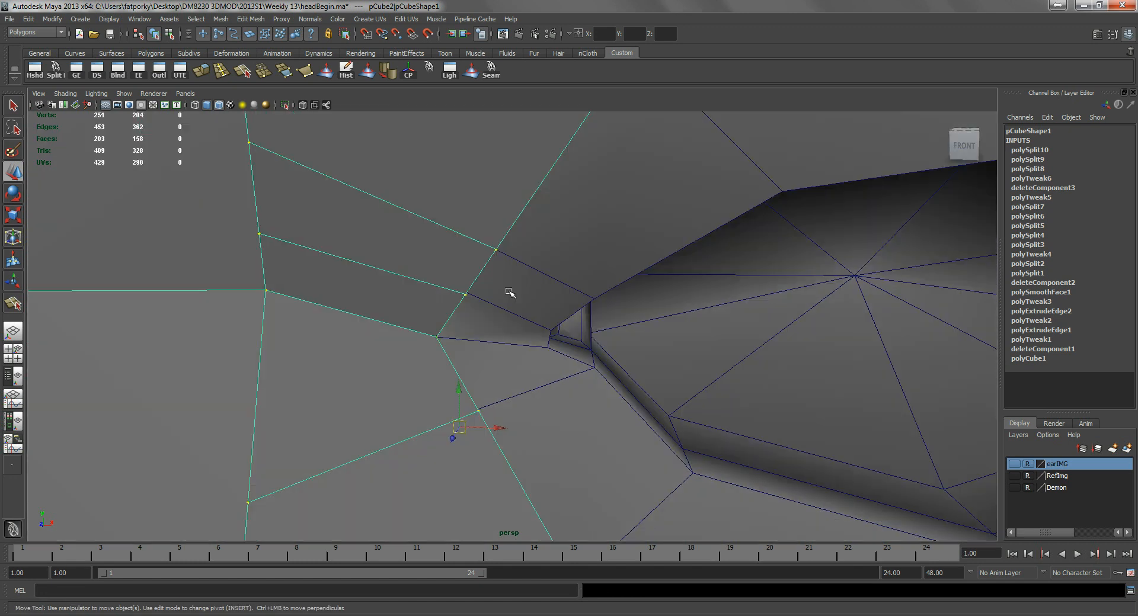
left_click(462, 248)
left_click(445, 236)
right_click_drag(446, 237, 400, 236)
left_click(496, 250)
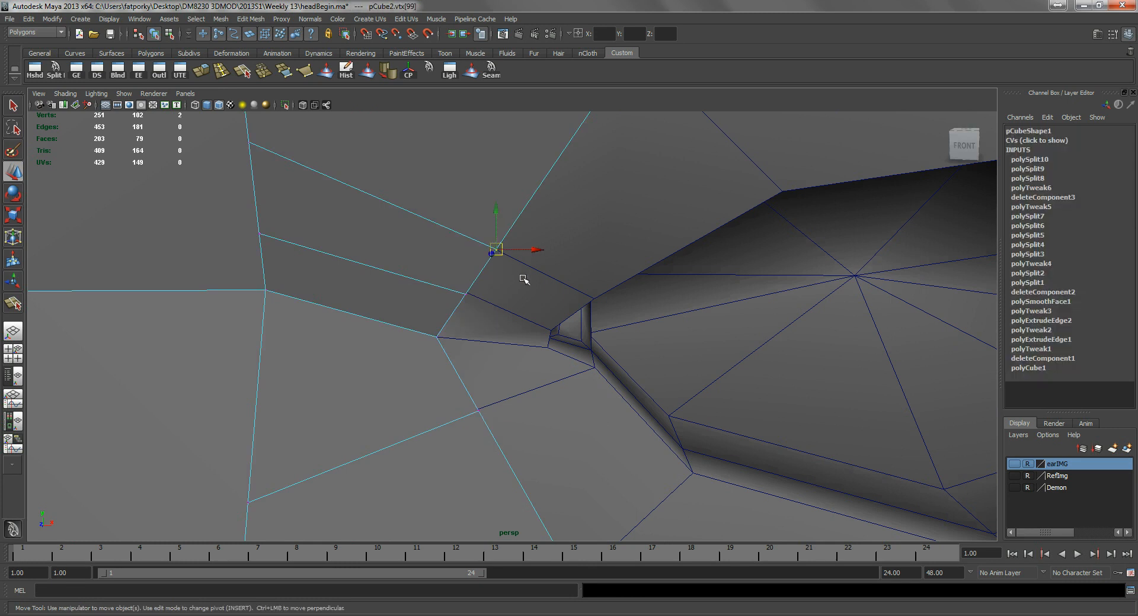
left_click_drag(498, 249, 470, 210)
- Snap the second new head vertex, just above the inner eye corner, onto the eye plane's matching border vertex
right_click_drag(490, 318, 484, 312, "alt")
left_click_drag(484, 313, 409, 288, "alt")
mouse_move(409, 289)
right_mouse_down("alt")
mouse_move(395, 285)
mouse_move(422, 276)
right_mouse_up("alt")
left_click(424, 275)
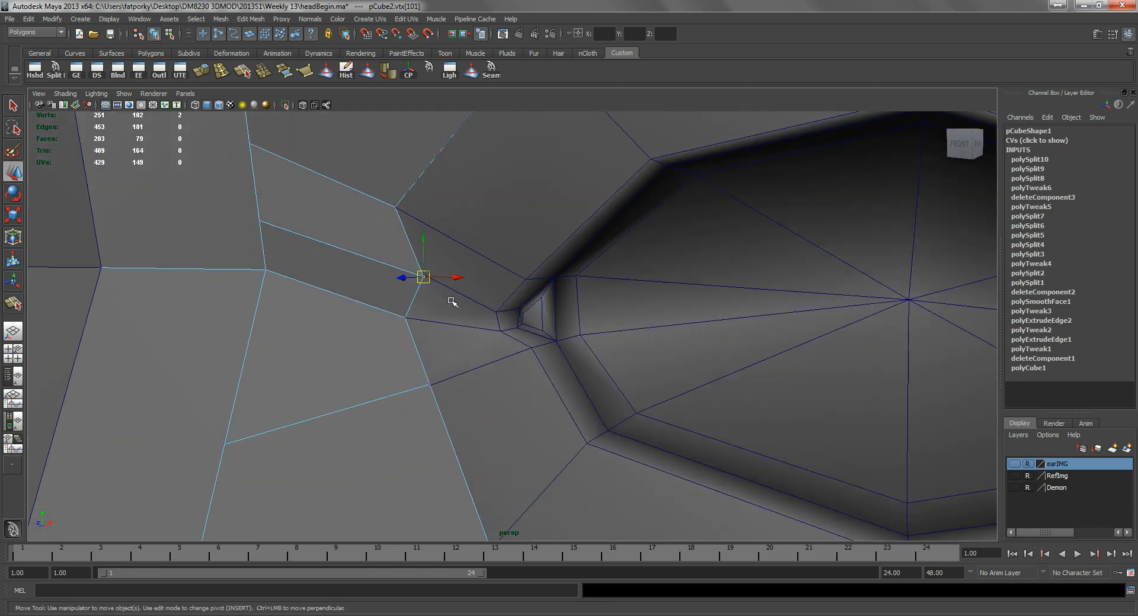
mouse_move(427, 308)
middle_mouse_down()
mouse_move(381, 257)
mouse_move(409, 326)
mouse_move(391, 310)
mouse_move(432, 340)
mouse_move(393, 314)
middle_mouse_up()
left_click(407, 321)
- Return to object selection, select the eye plane together with the head half, and combine them into one mesh
left_click_drag(381, 330, 394, 338, "alt")
right_click_drag(354, 315, 381, 310)
left_click_drag(381, 310, 450, 374, "alt")
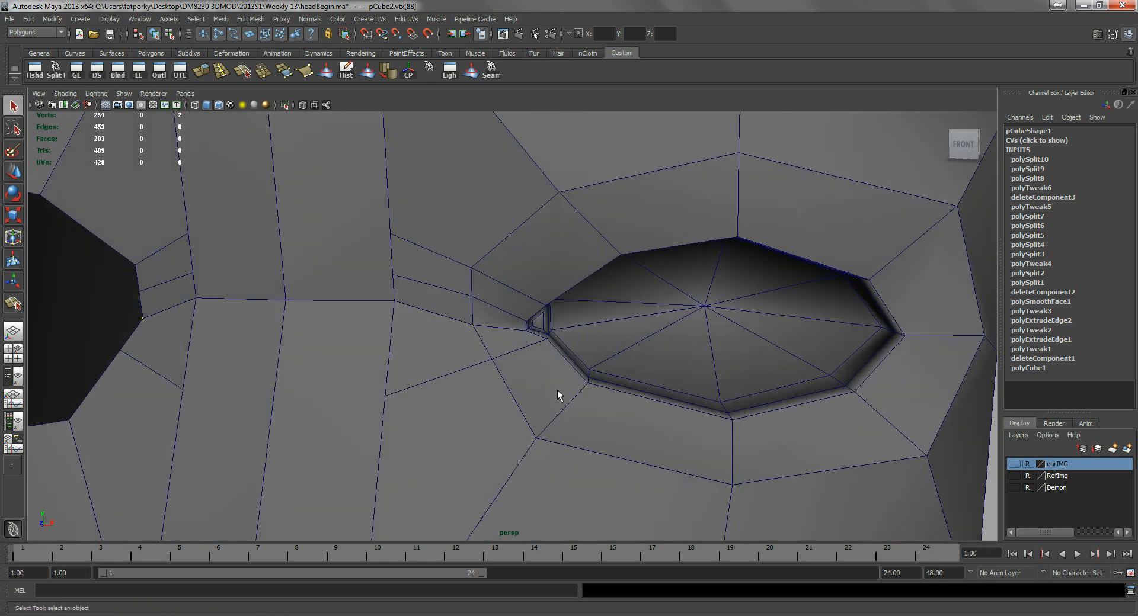
left_click(554, 356)
scroll(521, 371, "down", 5)
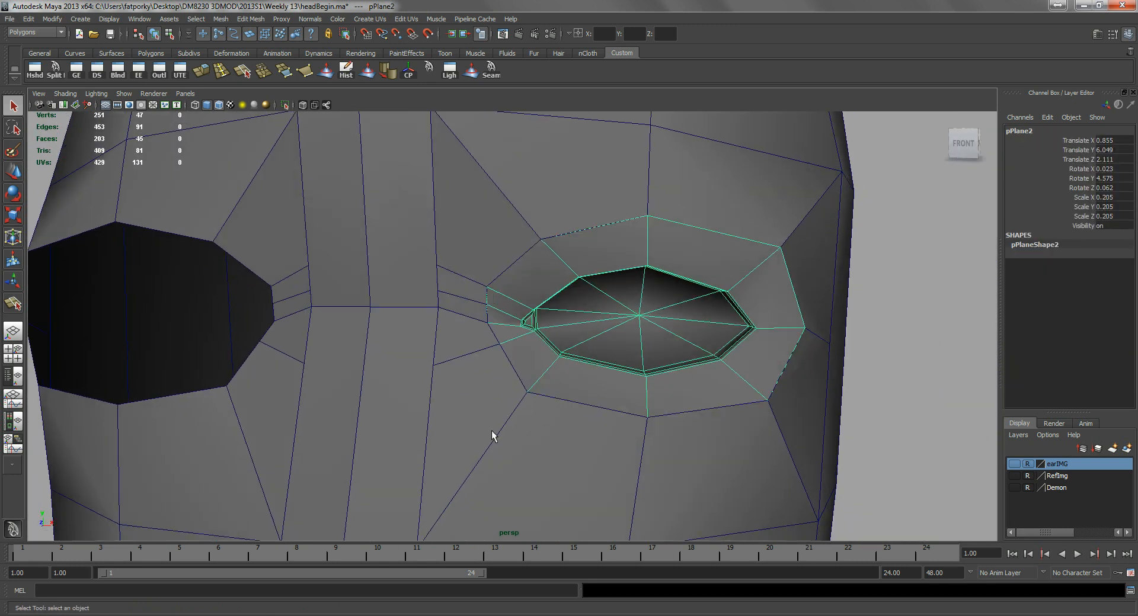
left_click(489, 439, "shift")
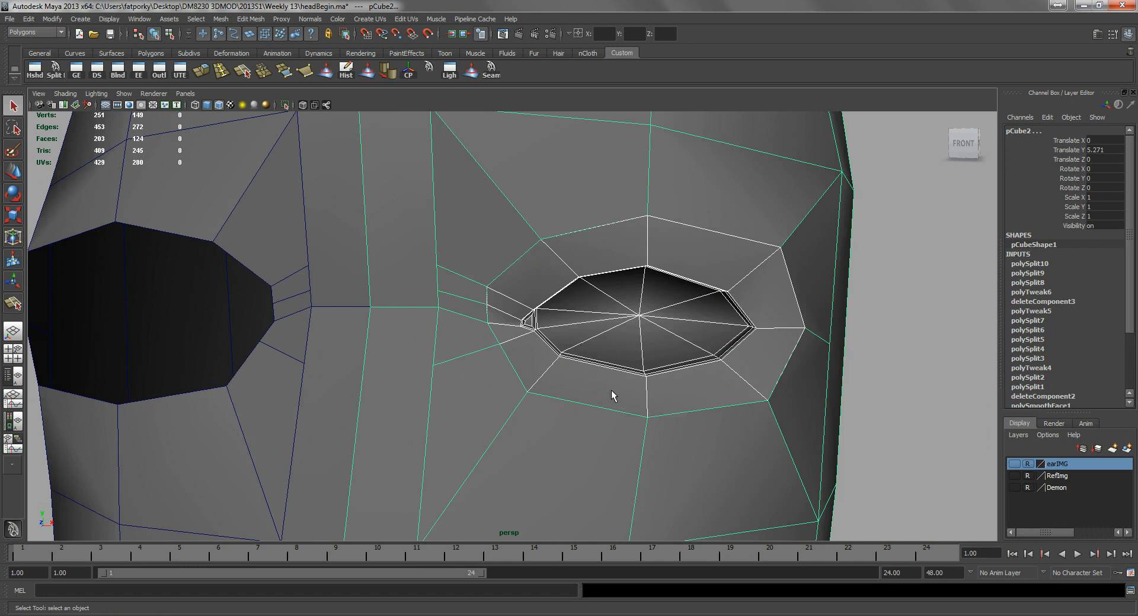
left_click(221, 19)
left_click(243, 34)
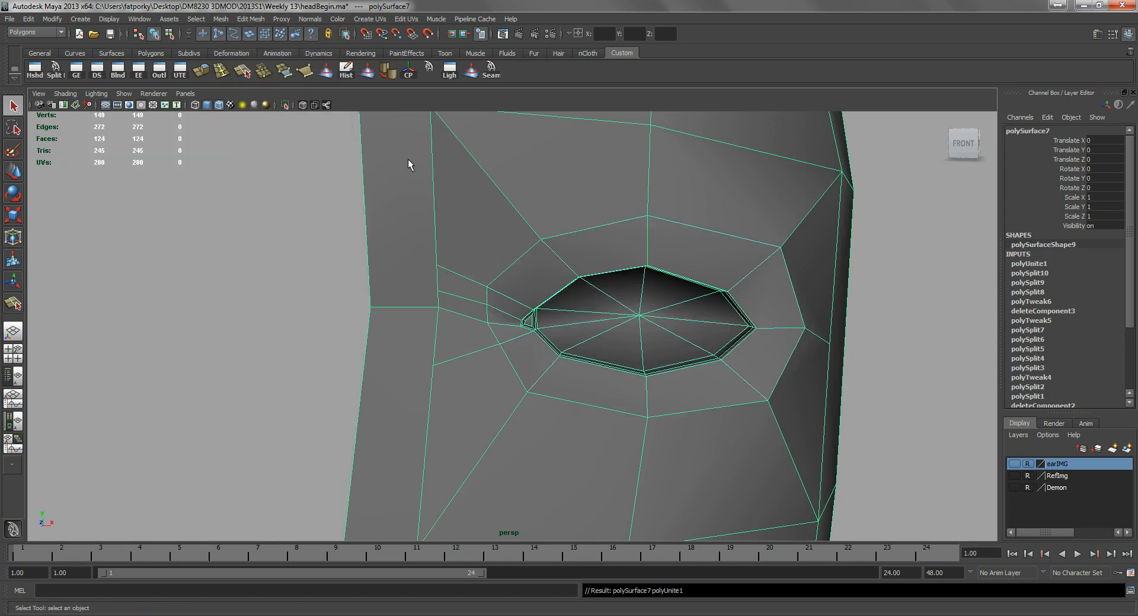
- Select all vertices of the combined half head and merge them with a threshold of .0001
right_click_drag(631, 258, 584, 253)
left_click_drag(318, 138, 1025, 548)
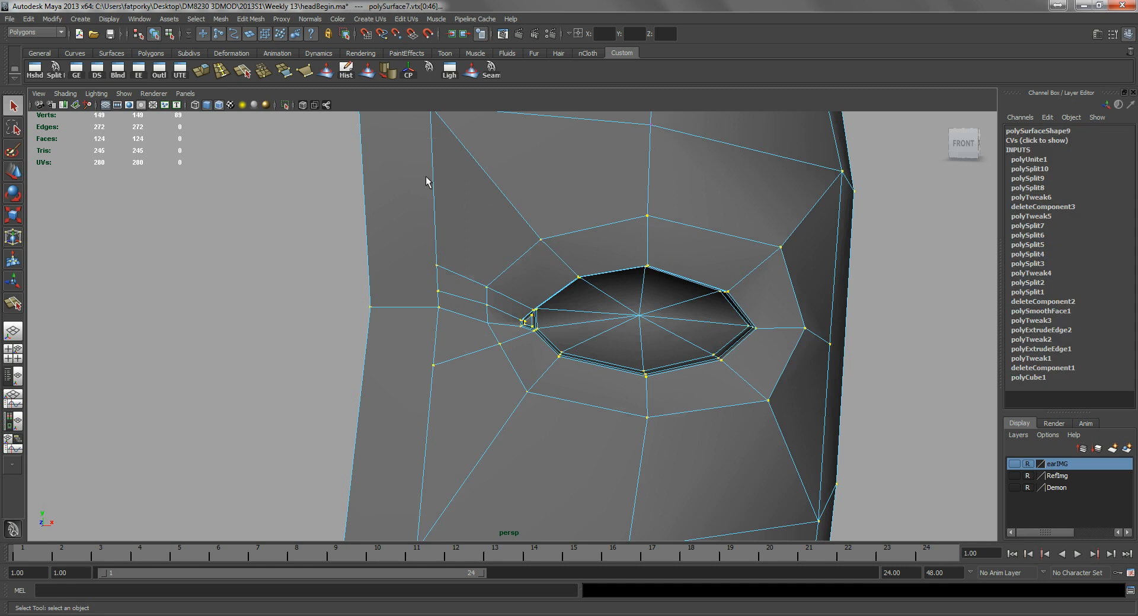
left_click_drag(315, 125, 980, 611)
left_click(263, 72)
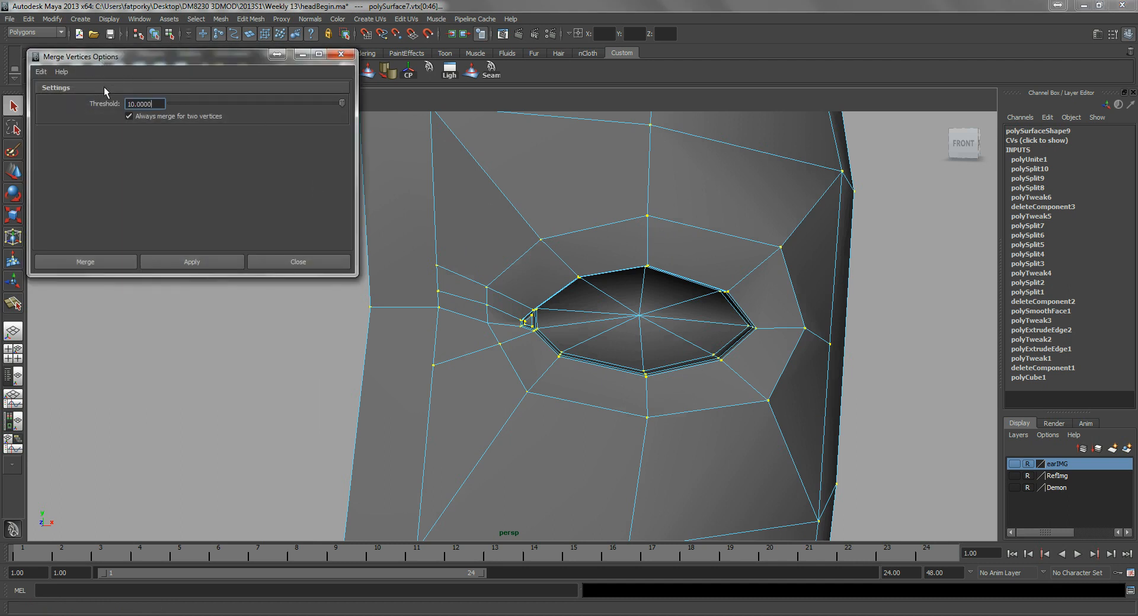
double_click(157, 104)
type(".0001")
key("Return")
left_click(100, 264)
- Try moving vertices between the nose bridge and inner eye corner to test the merge, and undo the changes
left_click(436, 268)
key("w")
right_click_drag(307, 269, 420, 267, "alt")
mouse_move(427, 254)
left_mouse_down()
mouse_move(406, 246)
mouse_move(437, 237)
left_mouse_up()
key("ctrl+z")
left_click_drag(588, 277, 501, 237, "alt")
left_click(464, 260)
key("ctrl+z")
- Create the mirrored other half of the head from the combined mesh with Duplicate Special and clear the selection
left_click_drag(544, 293, 646, 325, "alt")
right_click_drag(646, 325, 685, 310)
left_click_drag(610, 297, 679, 303, "alt")
right_click_drag(664, 304, 594, 320, "alt")
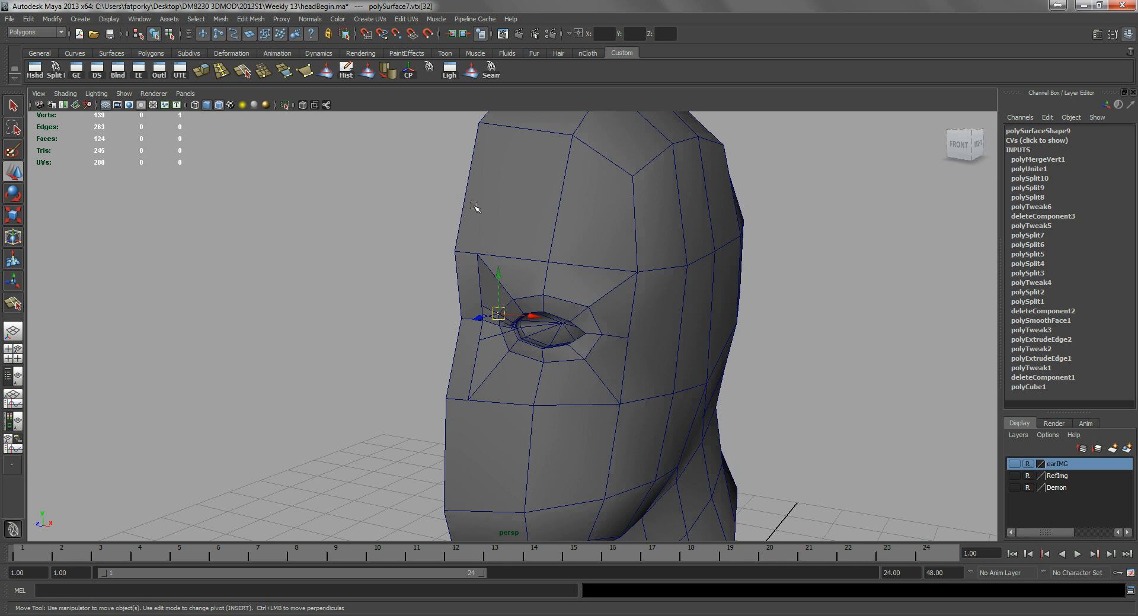
key("F8")
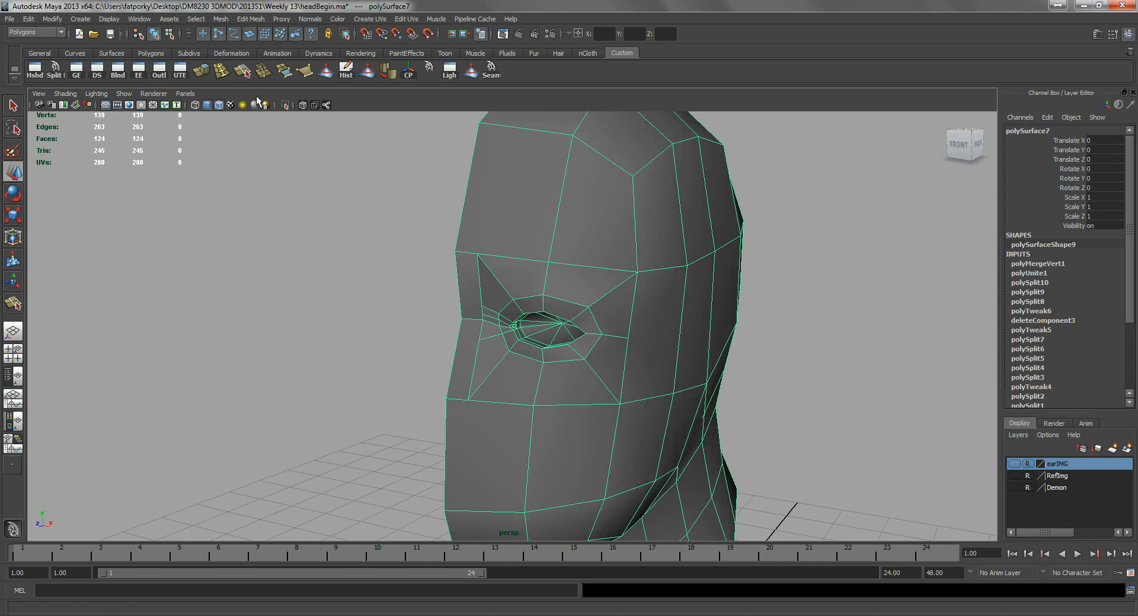
left_click(28, 19)
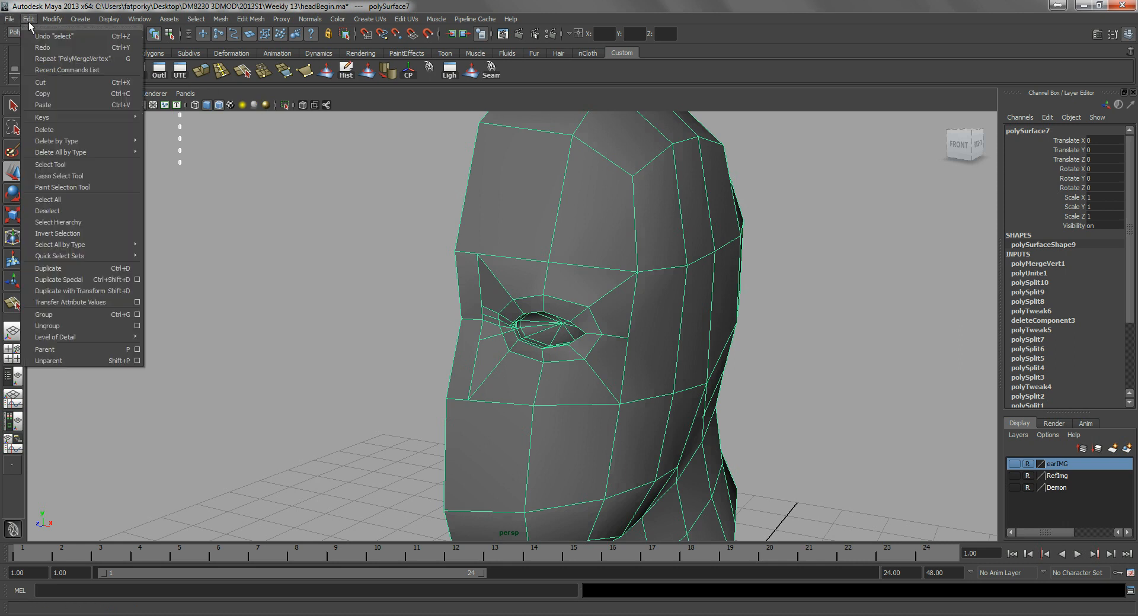
left_click(52, 281)
left_click(843, 378)
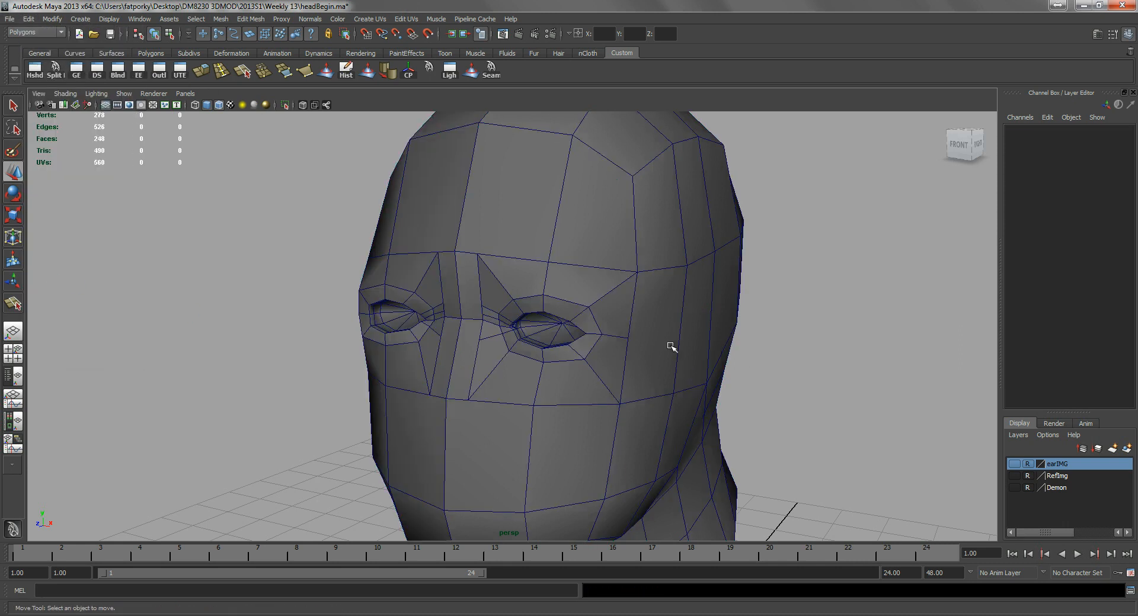
- Select the half head mesh with the finished eye and delete its construction history
left_click_drag(510, 292, 571, 272, "alt")
right_click_drag(654, 279, 536, 260, "alt")
left_click_drag(536, 260, 483, 290, "alt")
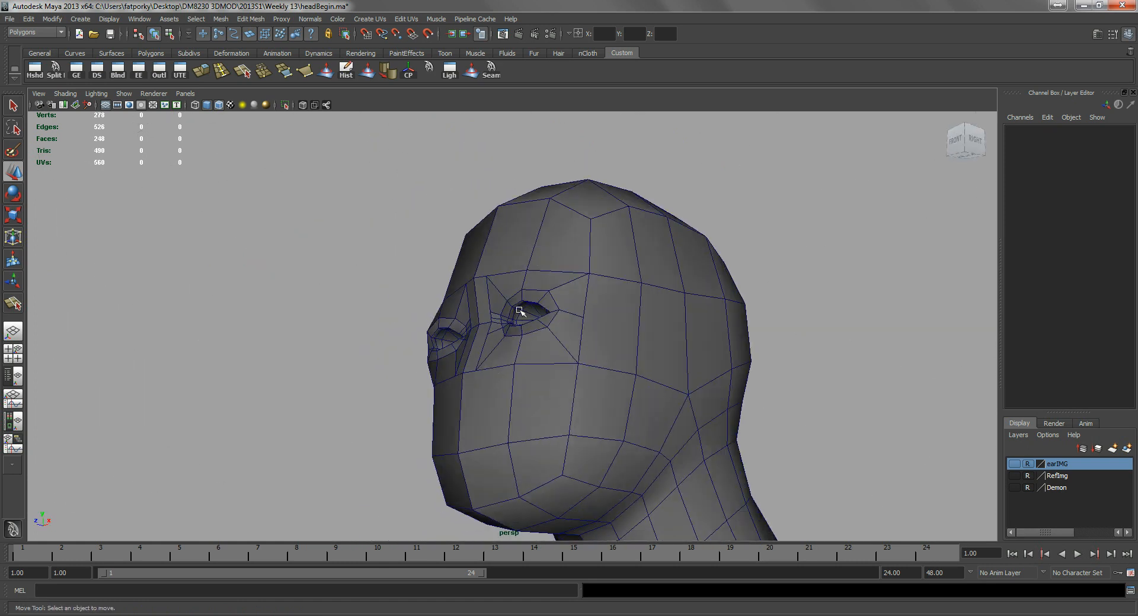
left_click(542, 345)
left_click_drag(555, 345, 551, 351, "alt")
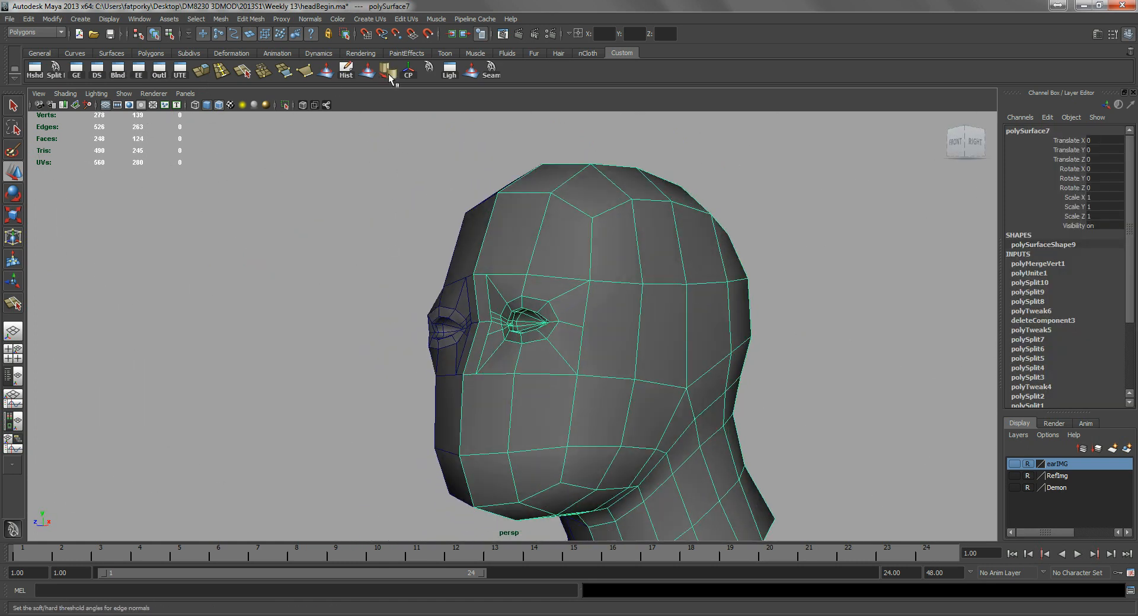
left_click(348, 71)
- Try adjusting the horizontal edge across the nose bridge, and undo the change
left_click_drag(649, 285, 731, 327, "alt")
right_click_drag(522, 270, 585, 290, "alt")
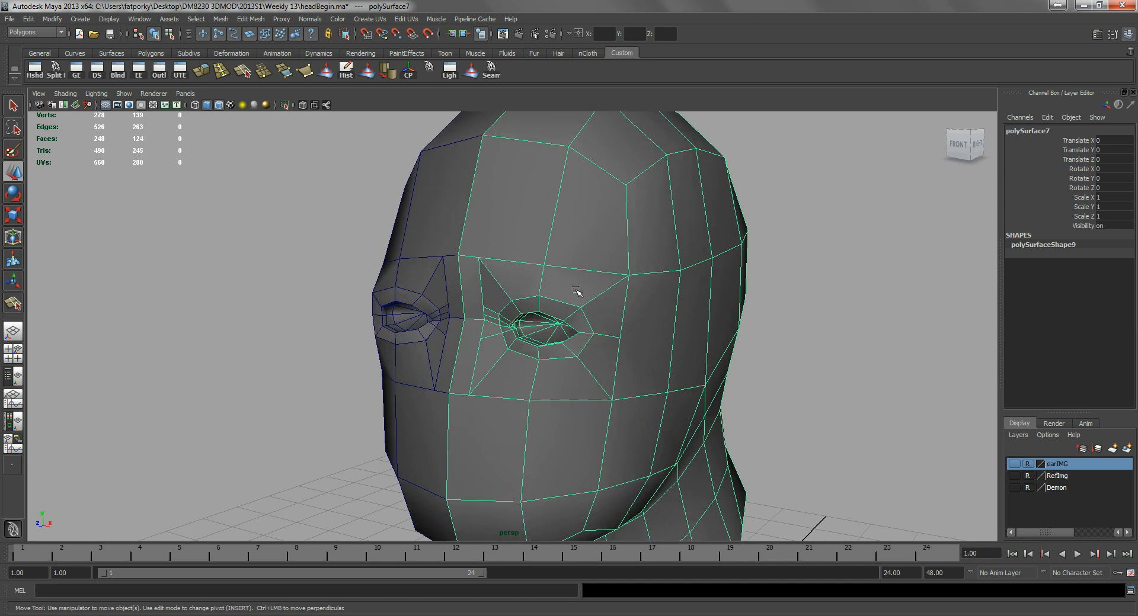
left_click_drag(584, 290, 470, 274, "alt")
right_click_drag(470, 274, 549, 303, "alt")
left_click_drag(548, 303, 599, 309, "alt")
scroll(495, 322, "up", 10)
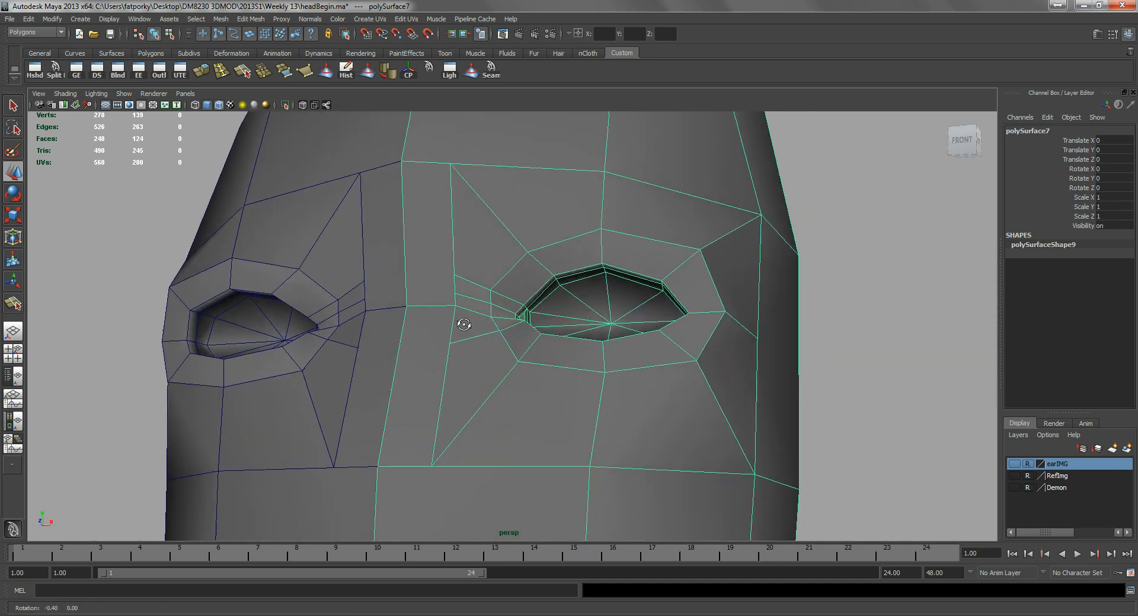
right_click_drag(434, 328, 406, 296)
left_click(408, 302)
left_click_drag(408, 303, 436, 297, "alt")
key("ctrl+z")
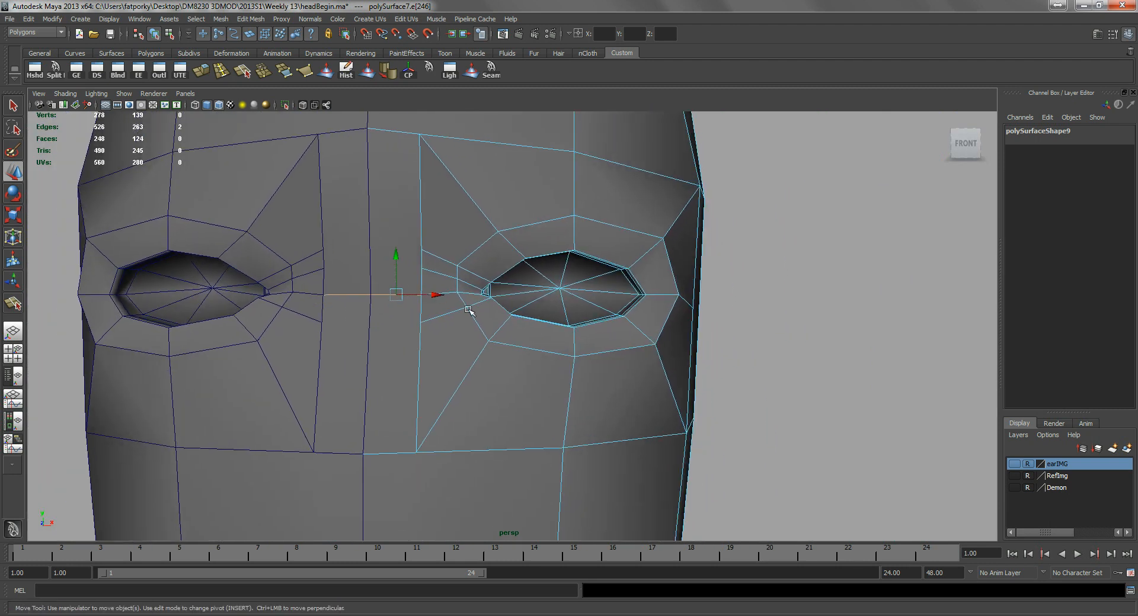
key("q")
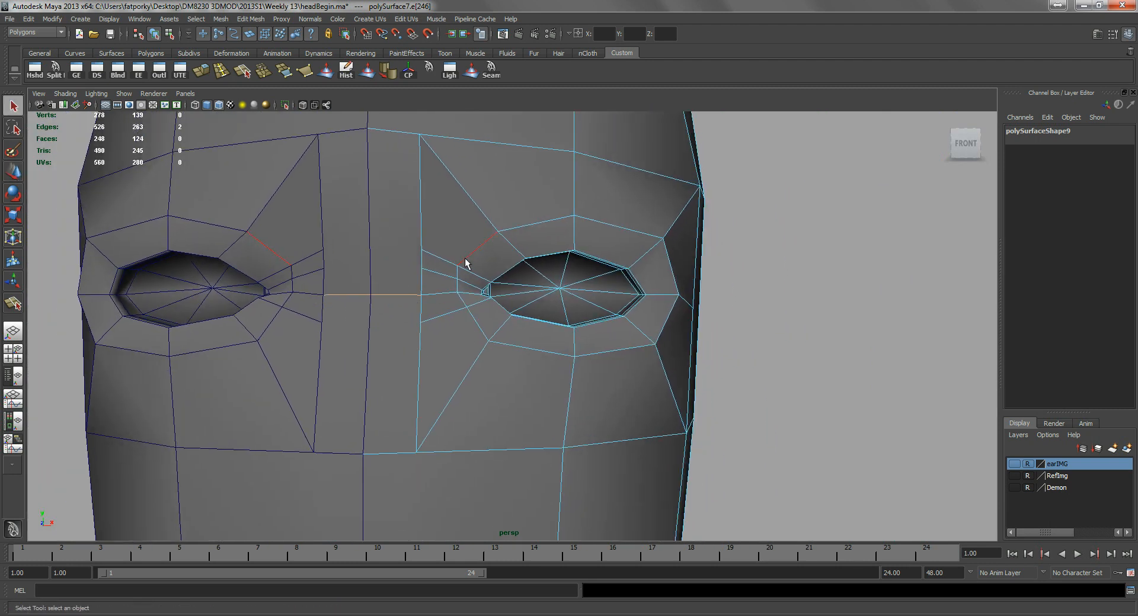
- Move the outermost vertex of the edge ring around the eye back toward the side of the head
scroll(652, 356, "down", 3)
left_click_drag(653, 355, 588, 338, "alt")
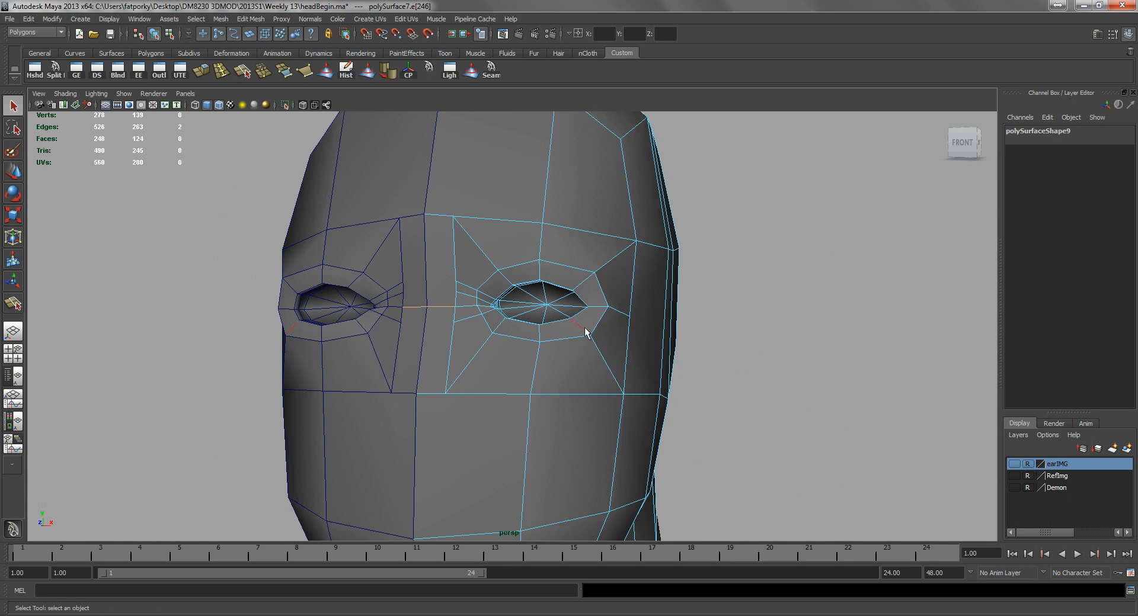
left_click_drag(588, 352, 539, 304, "alt")
scroll(538, 359, "up", 3)
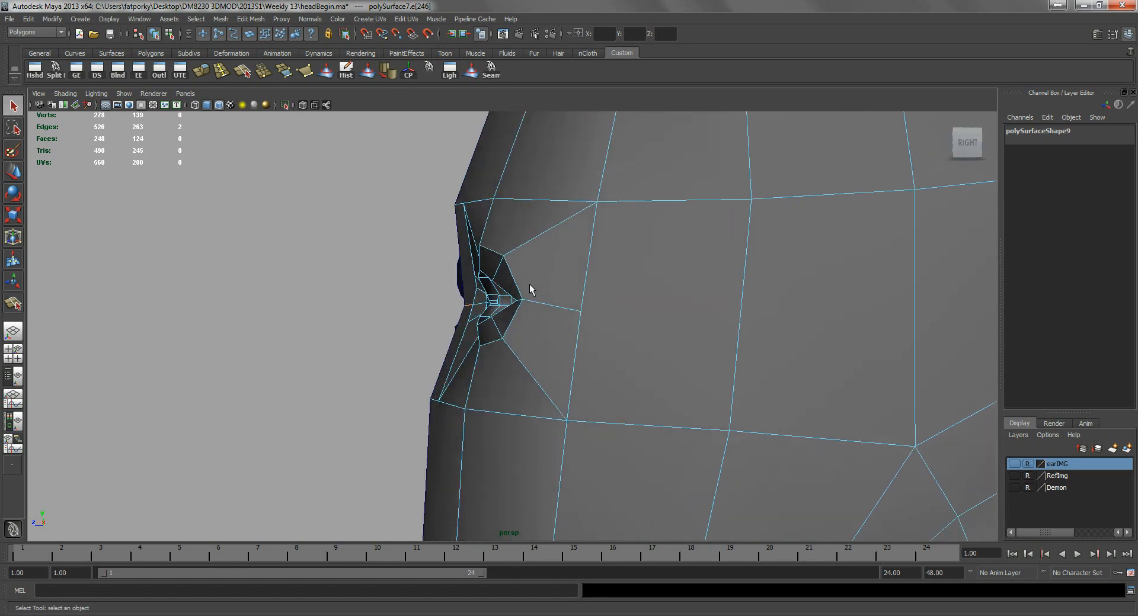
scroll(541, 300, "up", 2)
right_click_drag(540, 299, 673, 358, "alt")
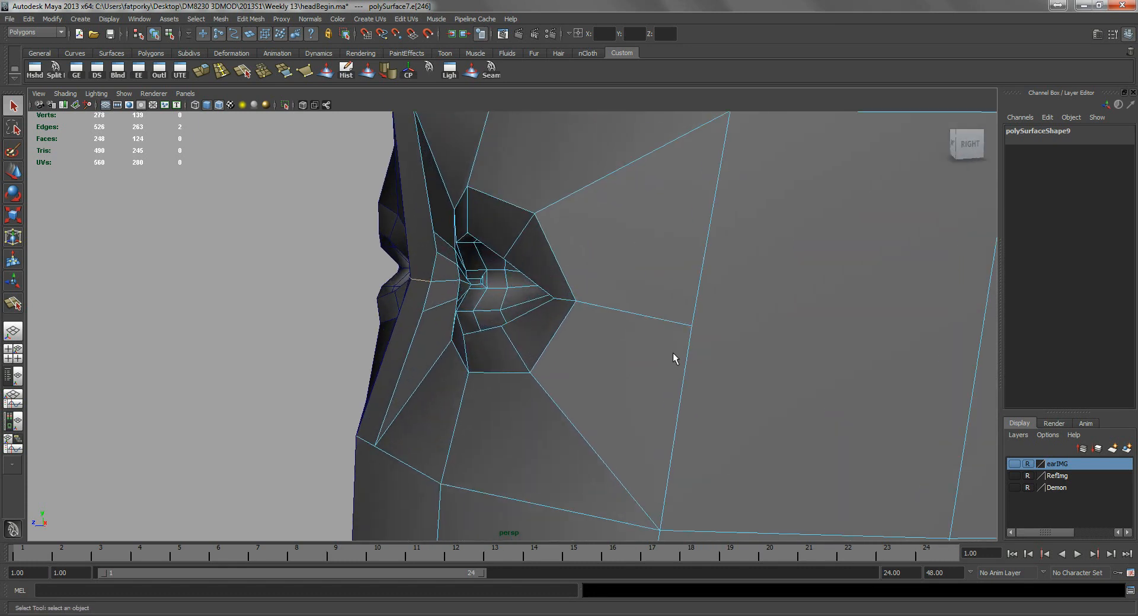
left_click(566, 305)
mouse_move(566, 305)
left_mouse_down("alt")
mouse_move(656, 330)
mouse_move(569, 325)
left_mouse_up("alt")
scroll(569, 325, "up", 2)
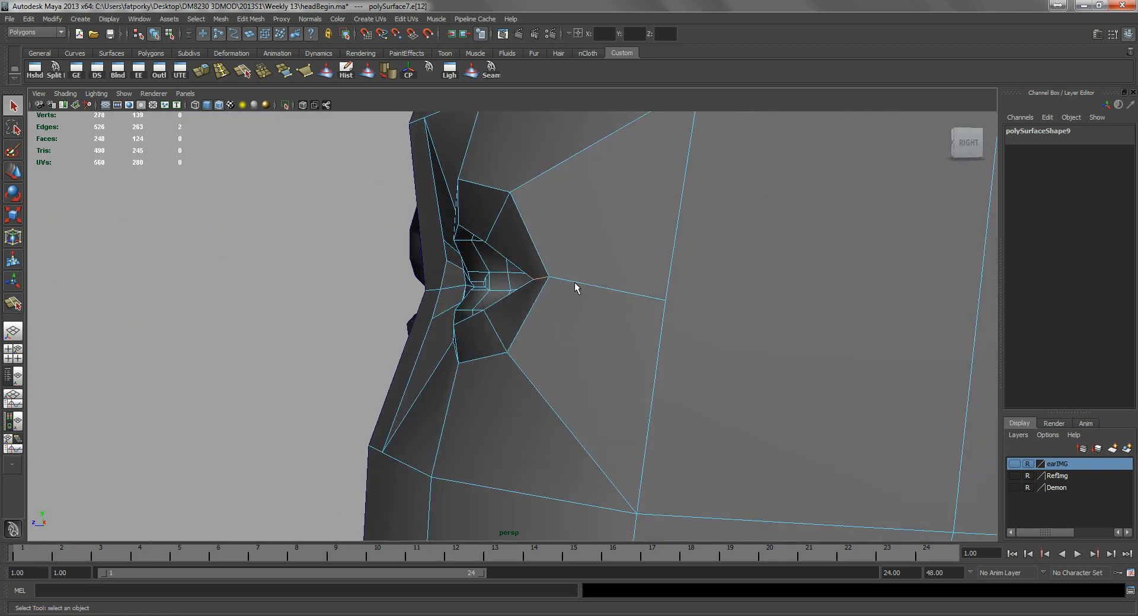
key("F9")
left_click(548, 279)
key("e")
key("w")
left_click_drag(522, 274, 605, 322)
right_click_drag(605, 322, 706, 311, "alt")
middle_click_drag(706, 311, 624, 326, "alt")
right_click_drag(624, 325, 591, 349, "alt")
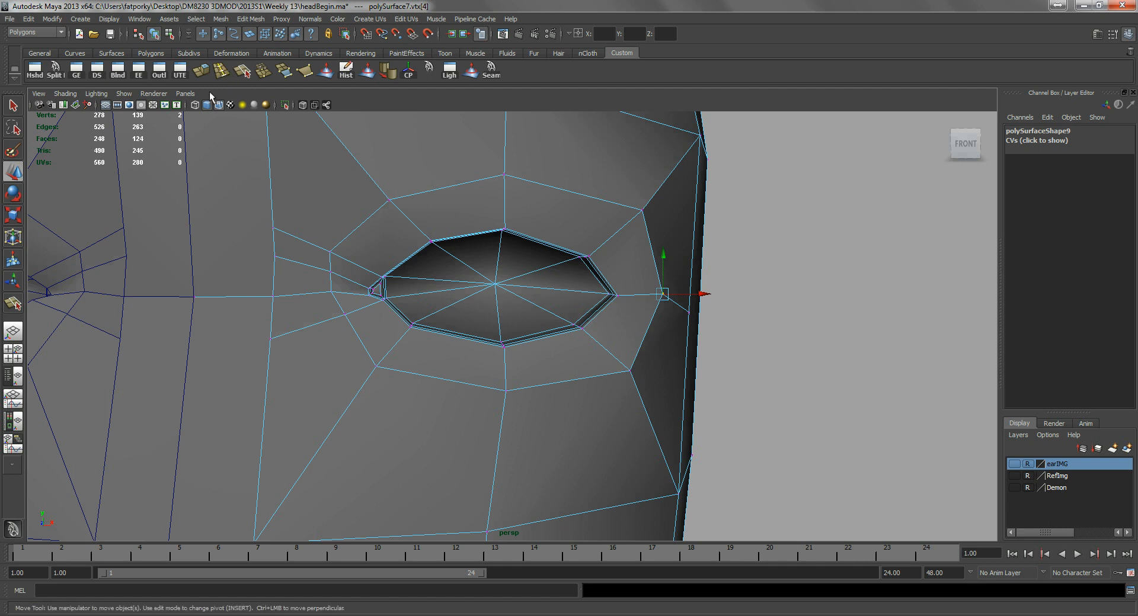
left_click(52, 73)
left_click_drag(625, 332, 541, 330, "alt")
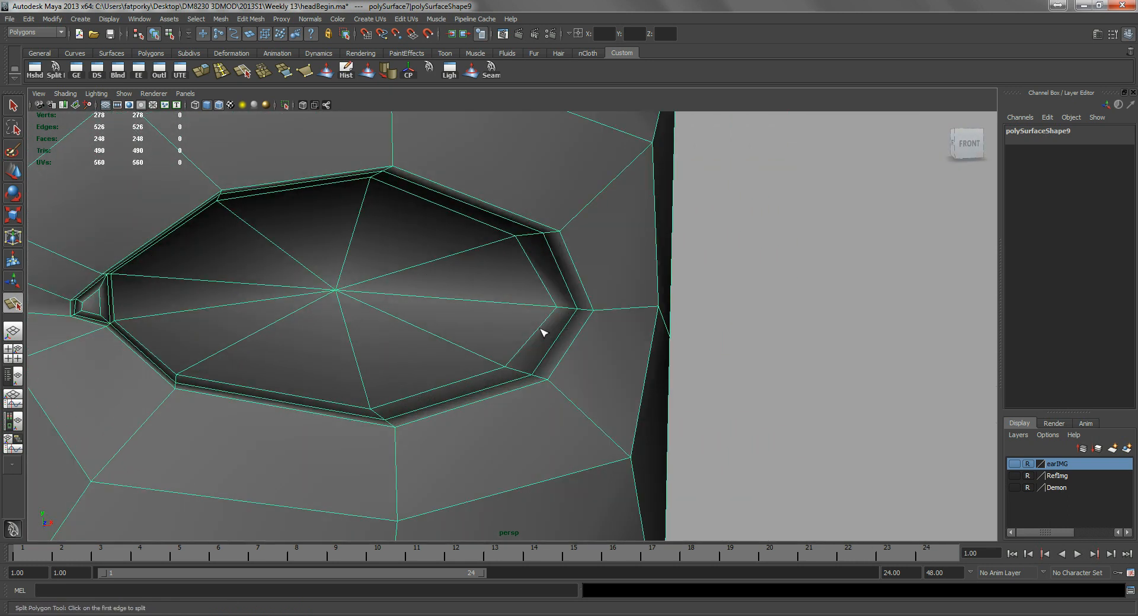
key("q")
- Select the short edge inside the socket at the eye's outer corner and move it sideways toward the nose
right_click_drag(528, 310, 571, 272, "alt")
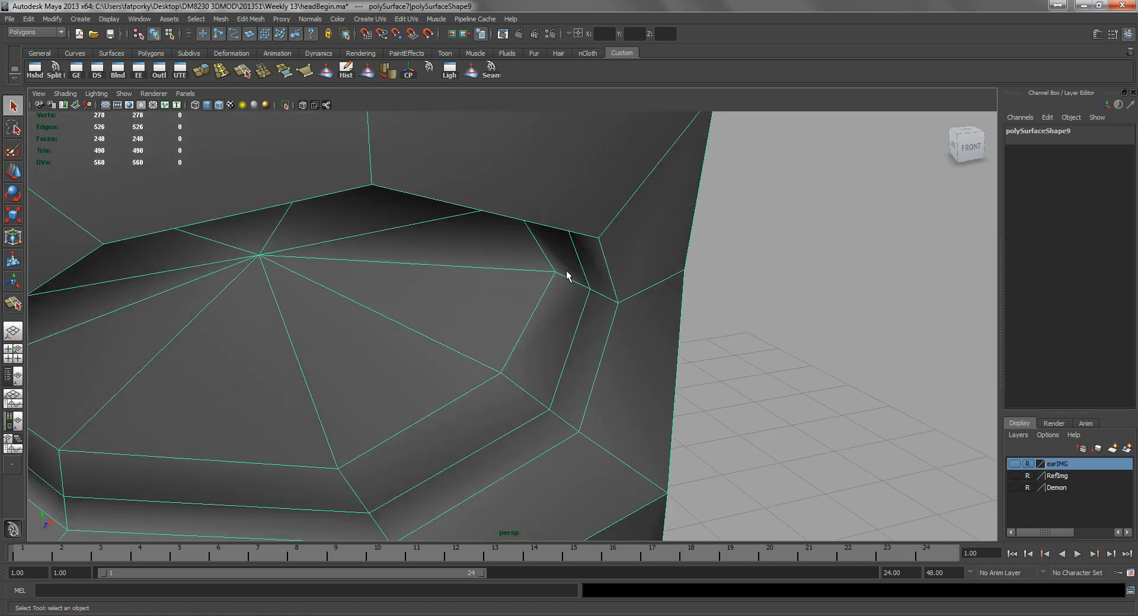
key("F10")
left_click(571, 284)
left_click_drag(571, 284, 587, 339, "alt")
key("w")
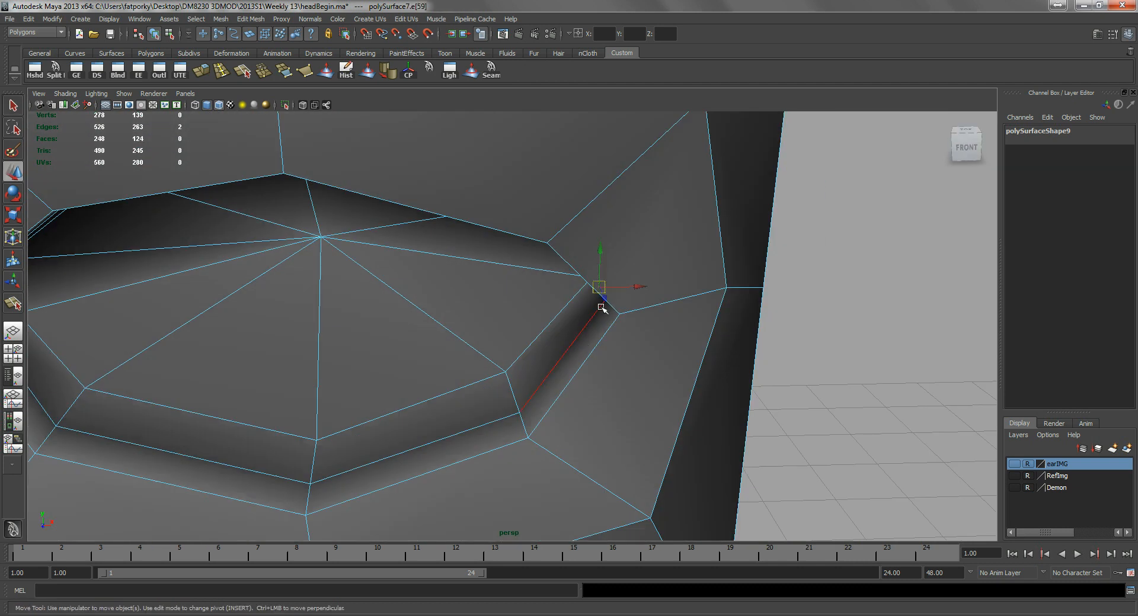
mouse_move(638, 292)
left_mouse_down()
mouse_move(610, 289)
mouse_move(604, 312)
mouse_move(602, 300)
mouse_move(618, 295)
left_mouse_up()
key("q")
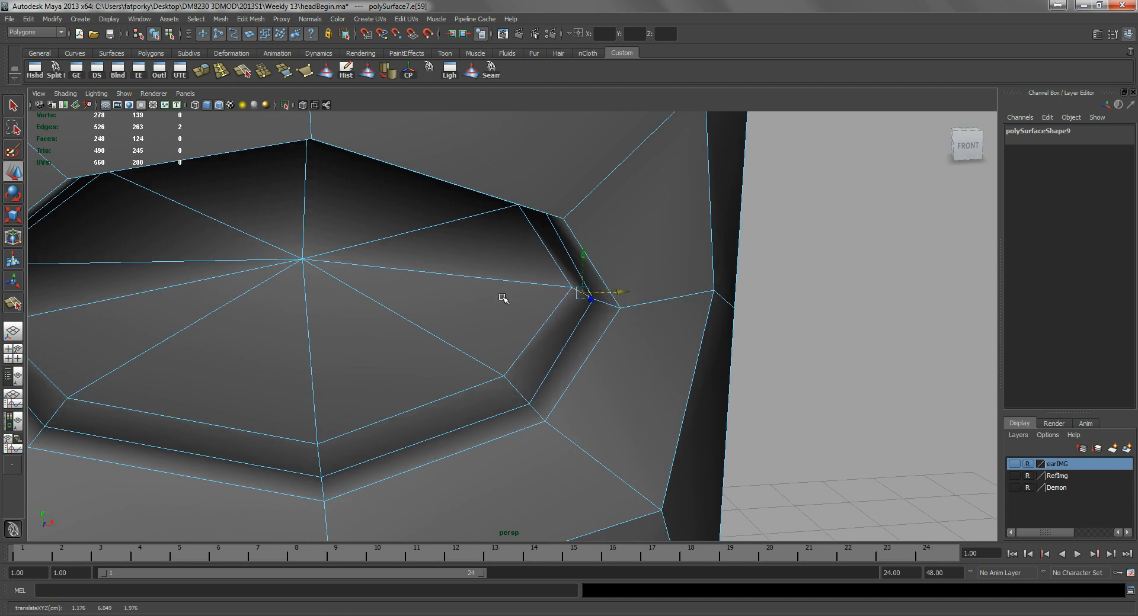
- Split the polygons from the socket centre across the lower lid near the outer corner and onto the side of the face
left_click_drag(503, 300, 513, 289, "alt")
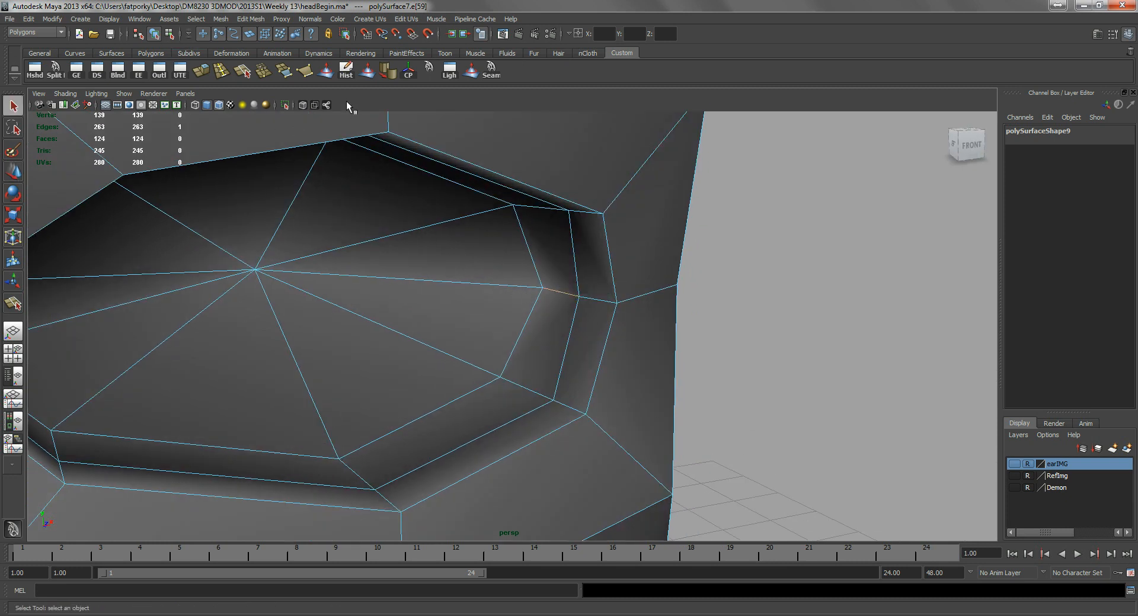
left_click(55, 68)
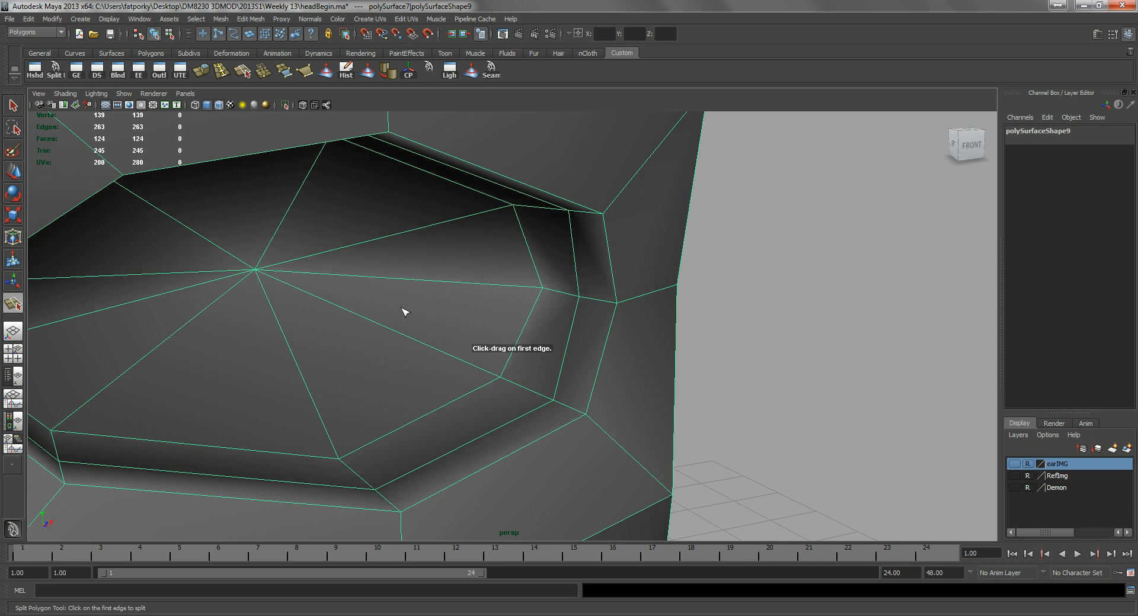
left_click_drag(419, 286, 338, 320)
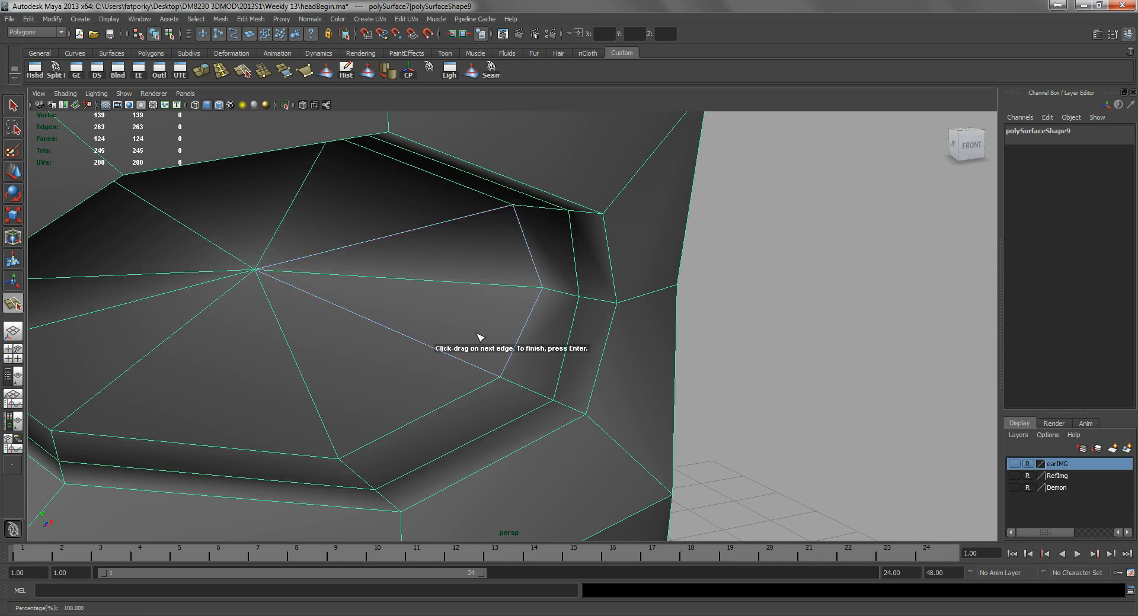
left_click_drag(536, 320, 566, 314)
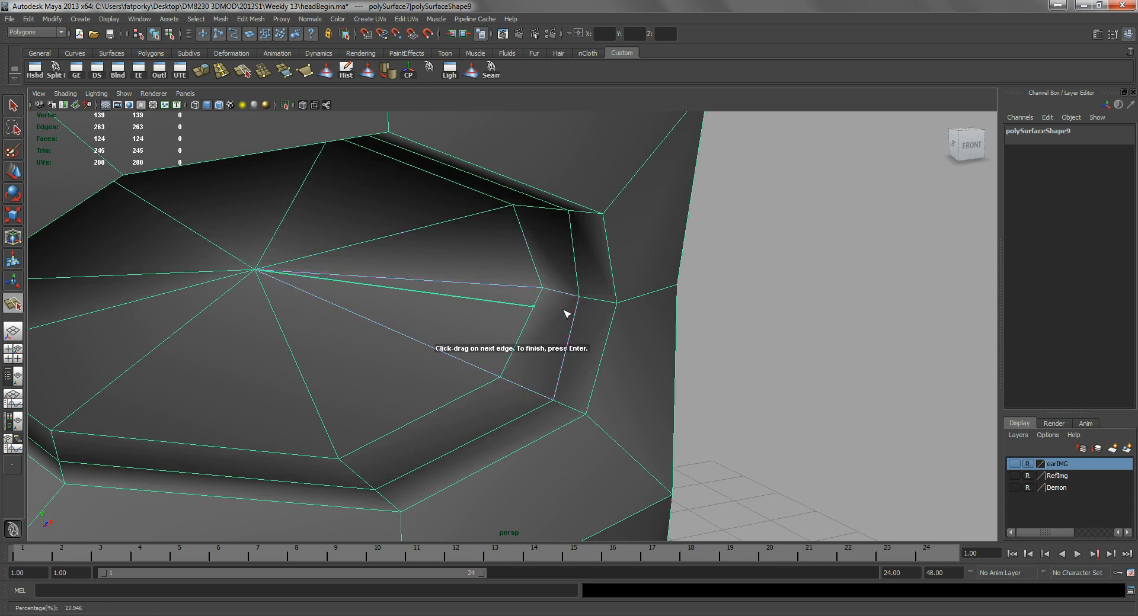
left_click(574, 316)
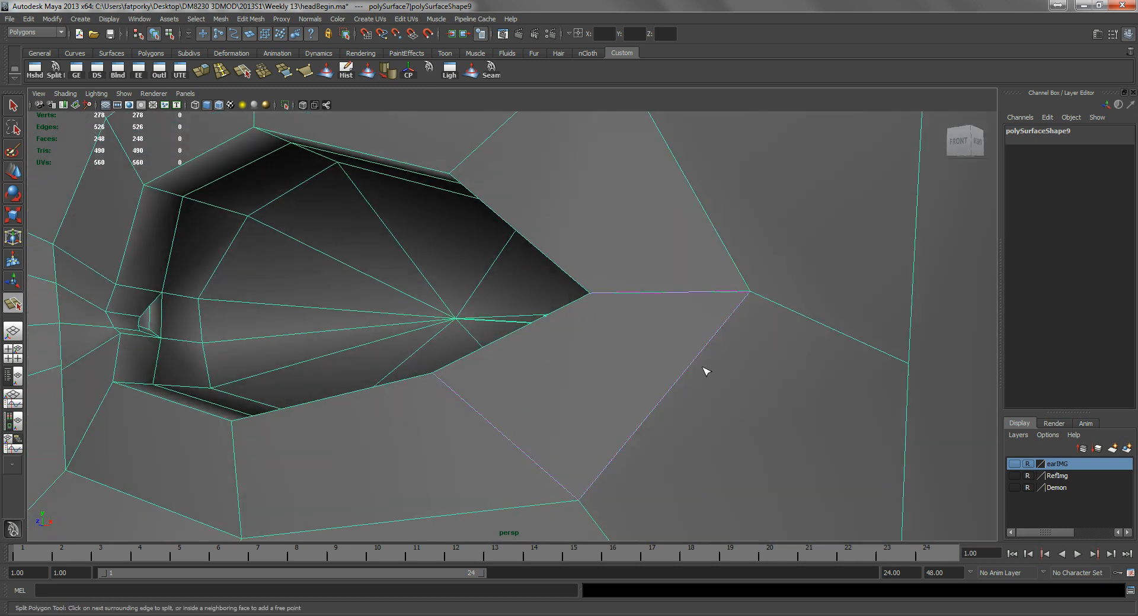
left_click(700, 354)
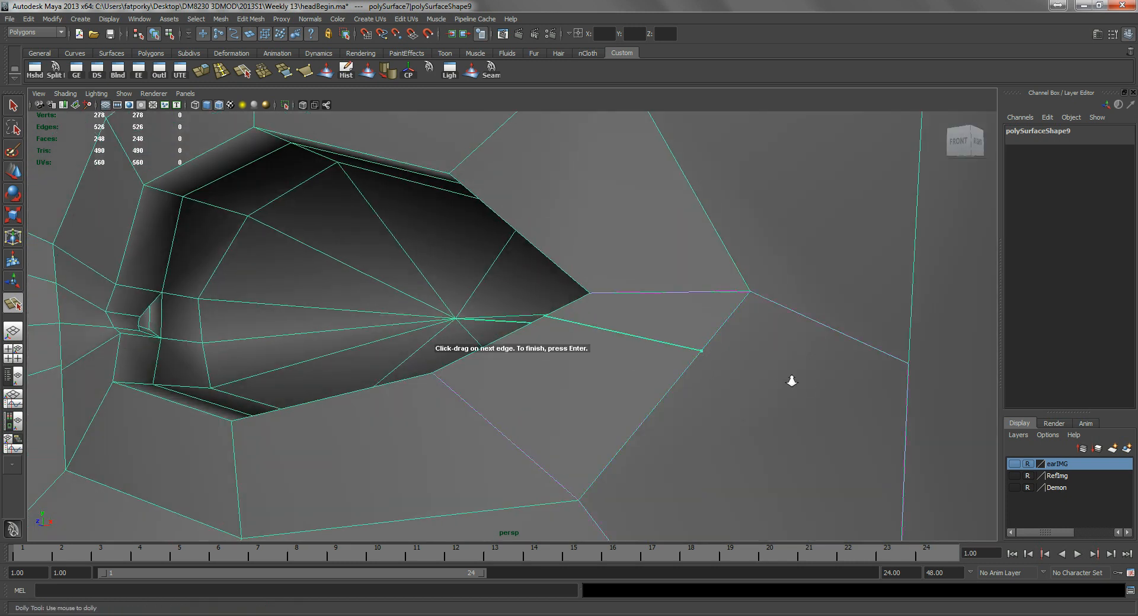
scroll(806, 411, "down", 3)
left_click(803, 423)
key("Return")
- Move the new edges just below the eye's outer corner inward so the lower lid tucks under the upper lid
left_click_drag(798, 421, 677, 349, "alt")
scroll(521, 300, "up", 5)
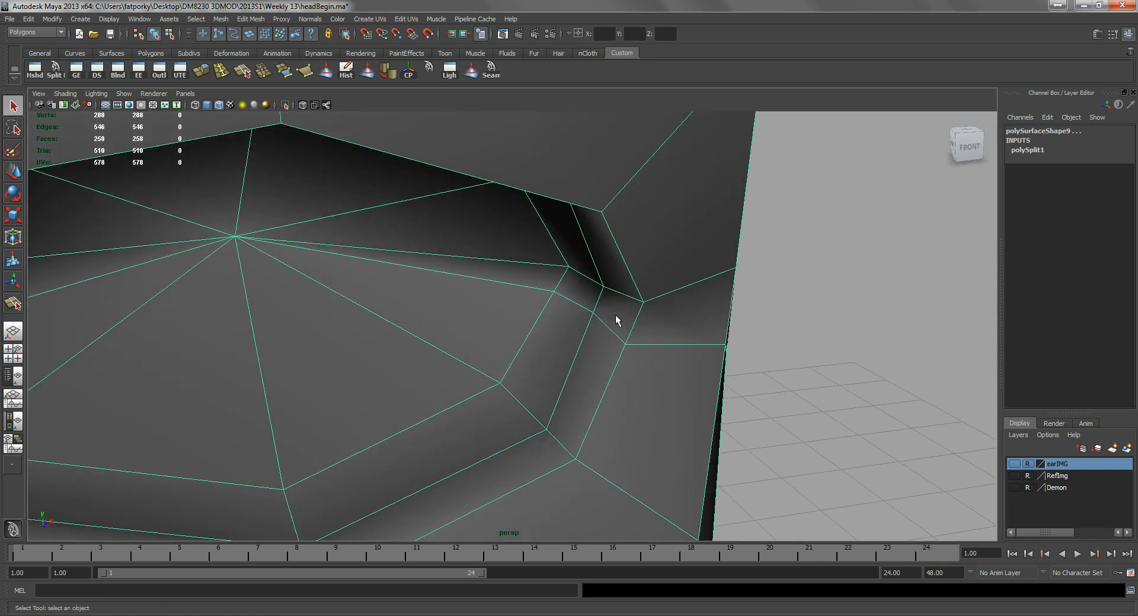
left_click(607, 326)
left_click_drag(606, 347, 569, 315, "alt")
key("w")
left_click_drag(597, 272, 602, 291)
key("ctrl+z")
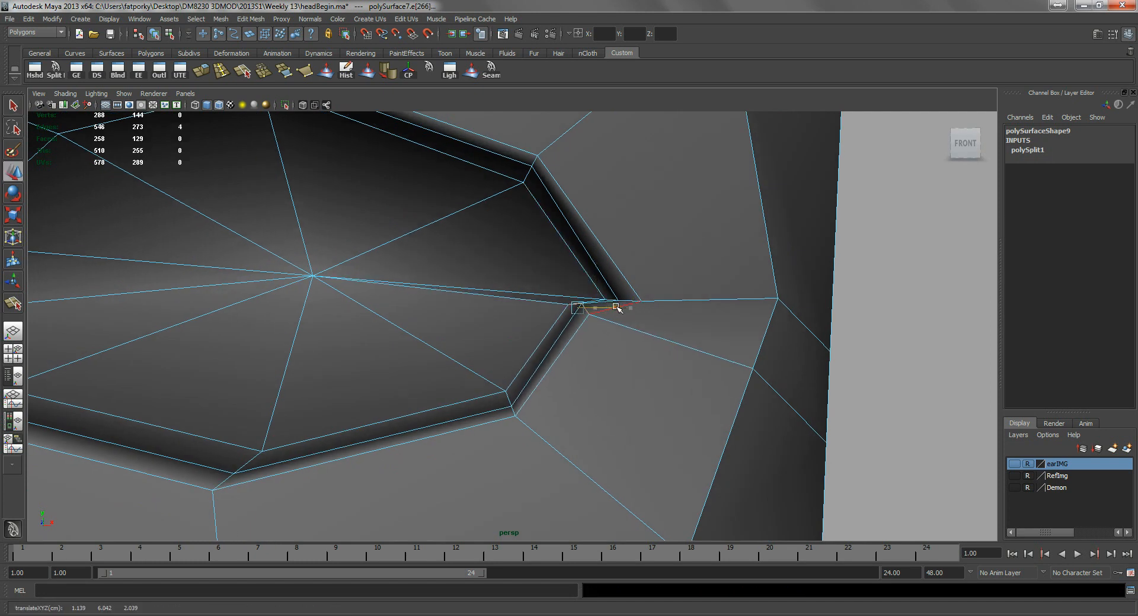
- Clear the selection, then select the short ring edge beside the eye's outer corner and move it down
right_click_drag(623, 309, 623, 329, "alt")
mouse_move(591, 318)
left_mouse_down("alt")
mouse_move(478, 300)
mouse_move(598, 319)
left_mouse_up("alt")
left_click_drag(503, 246, 416, 209, "alt")
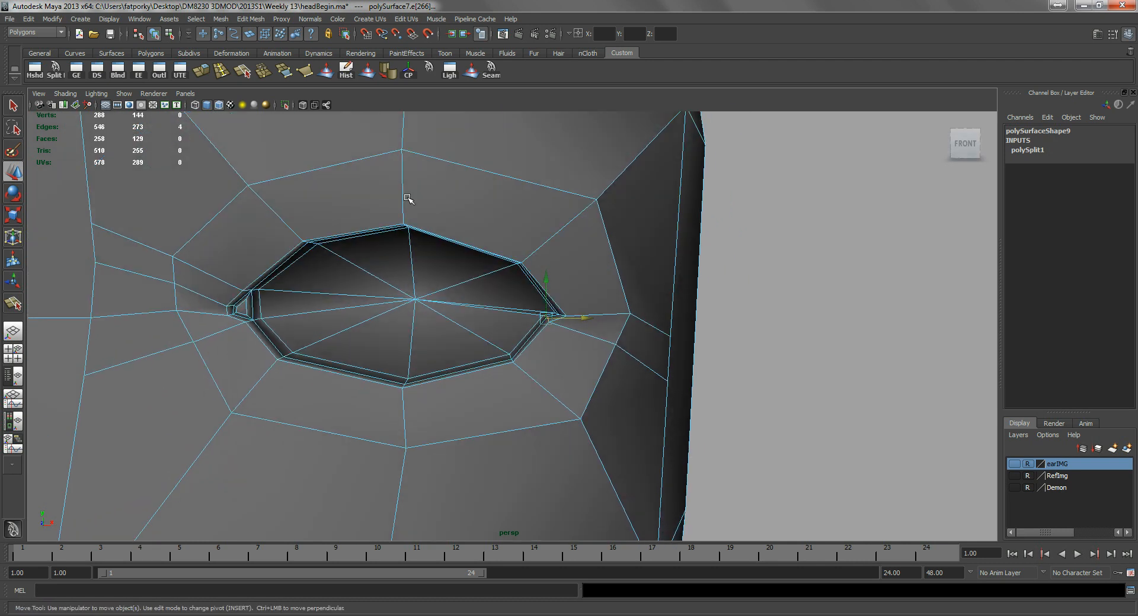
right_click_drag(400, 191, 485, 178)
left_click(736, 330)
left_click_drag(737, 330, 574, 299, "alt")
left_click(541, 319)
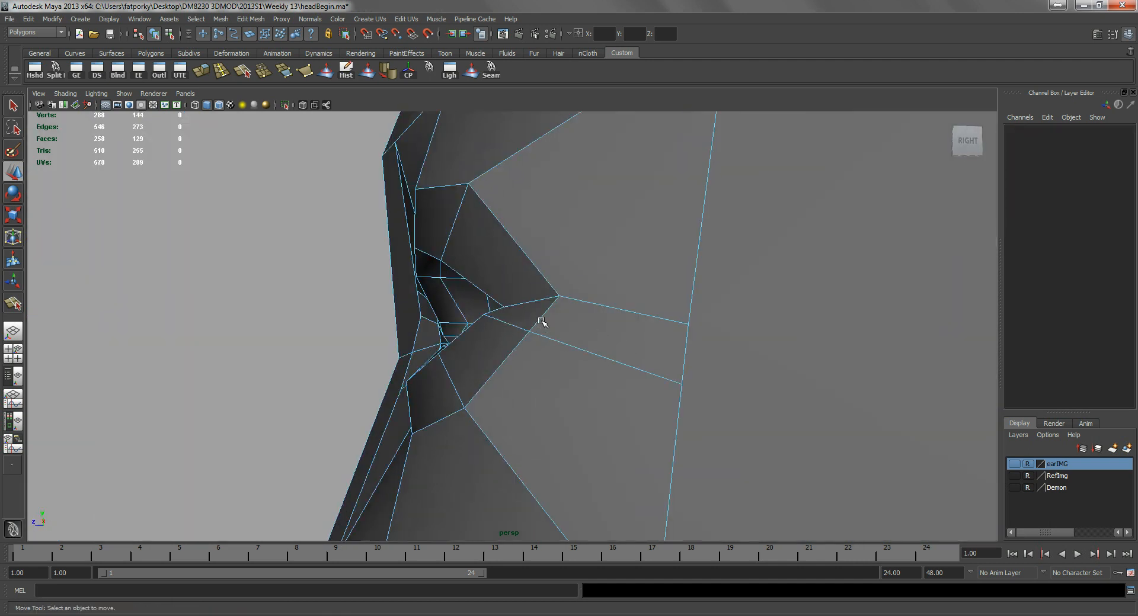
left_click(539, 318)
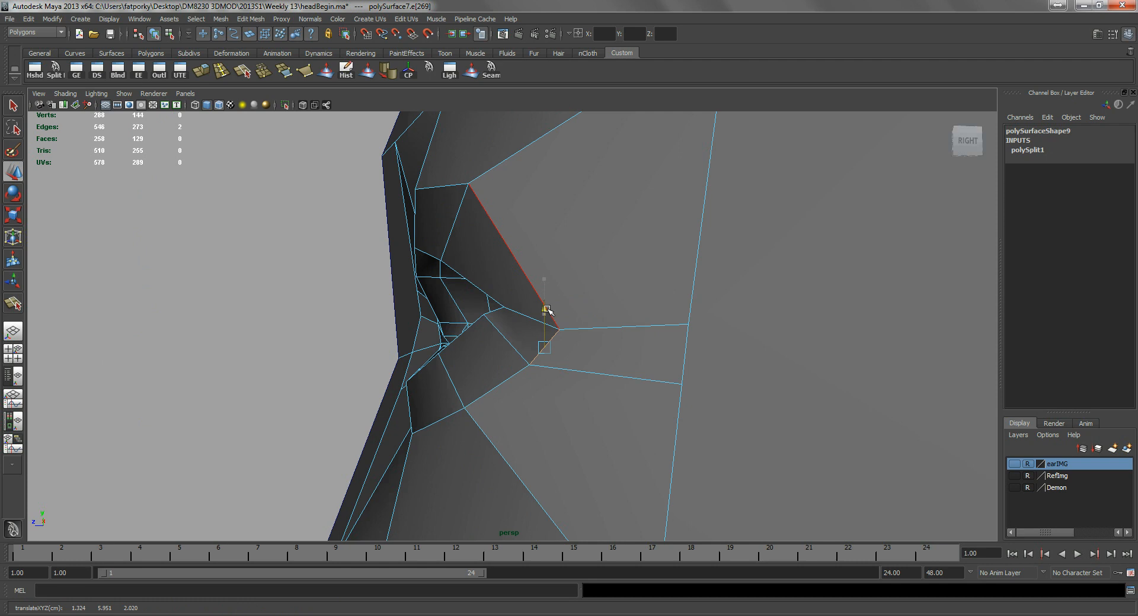
- Select the diagonal edge running down from the eye ring's lower outer vertex and reposition it
mouse_move(562, 287)
left_mouse_down("alt")
mouse_move(501, 323)
mouse_move(482, 295)
mouse_move(579, 295)
left_mouse_up("alt")
right_click_drag(579, 295, 470, 285, "alt")
left_click_drag(469, 285, 658, 315, "alt")
right_click_drag(658, 314, 651, 354)
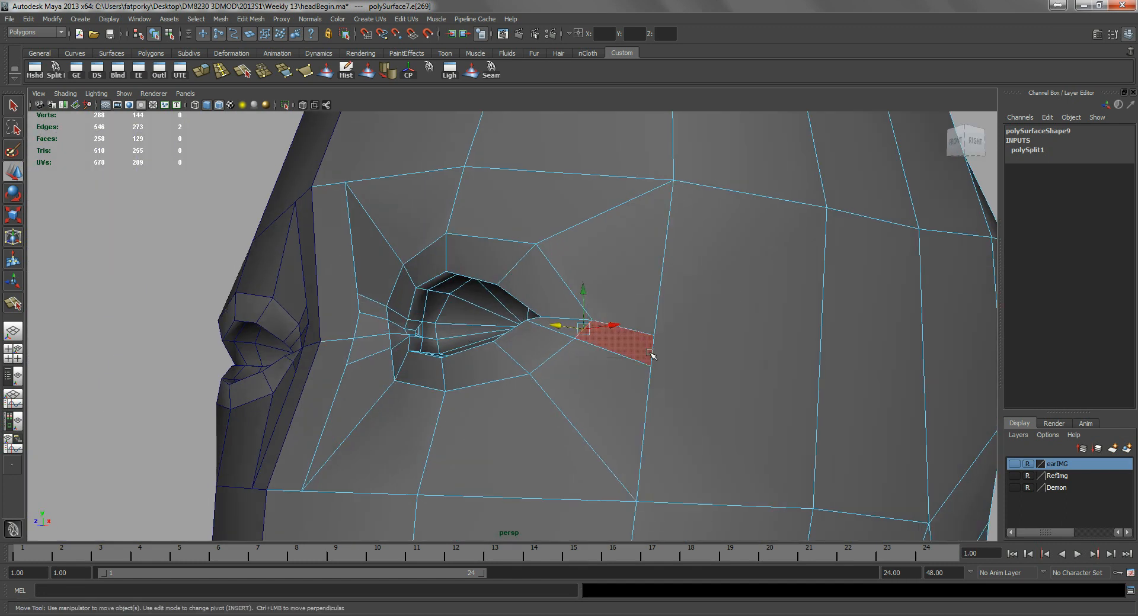
left_click(651, 351)
left_click_drag(595, 357, 634, 338, "alt")
left_click_drag(592, 454, 572, 449, "alt")
right_click_drag(574, 423, 583, 397)
left_click(581, 412)
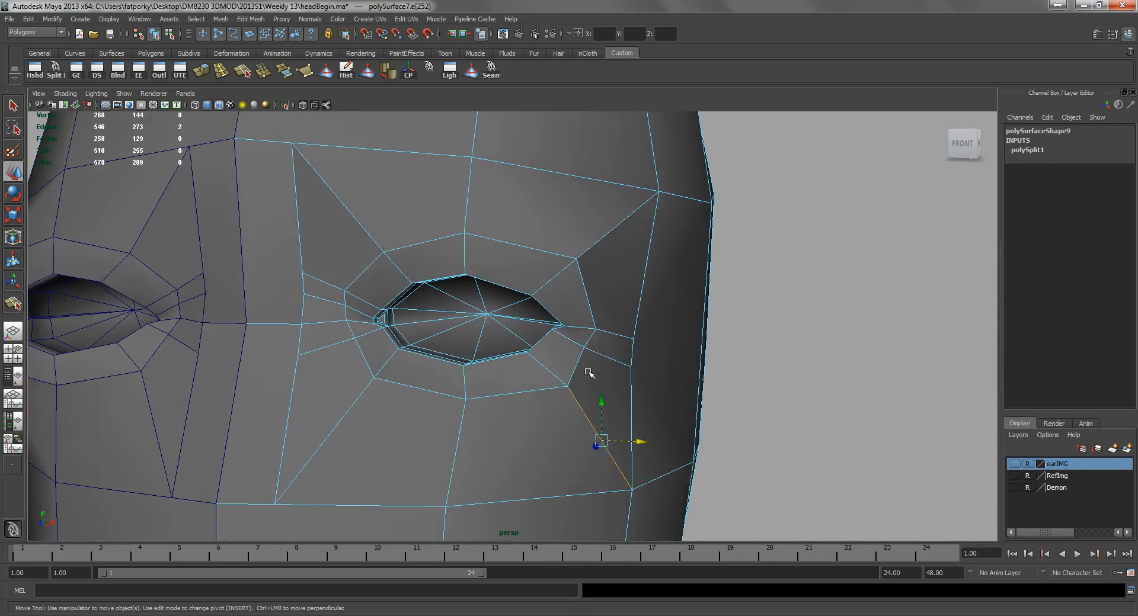
left_click_drag(603, 398, 548, 402)
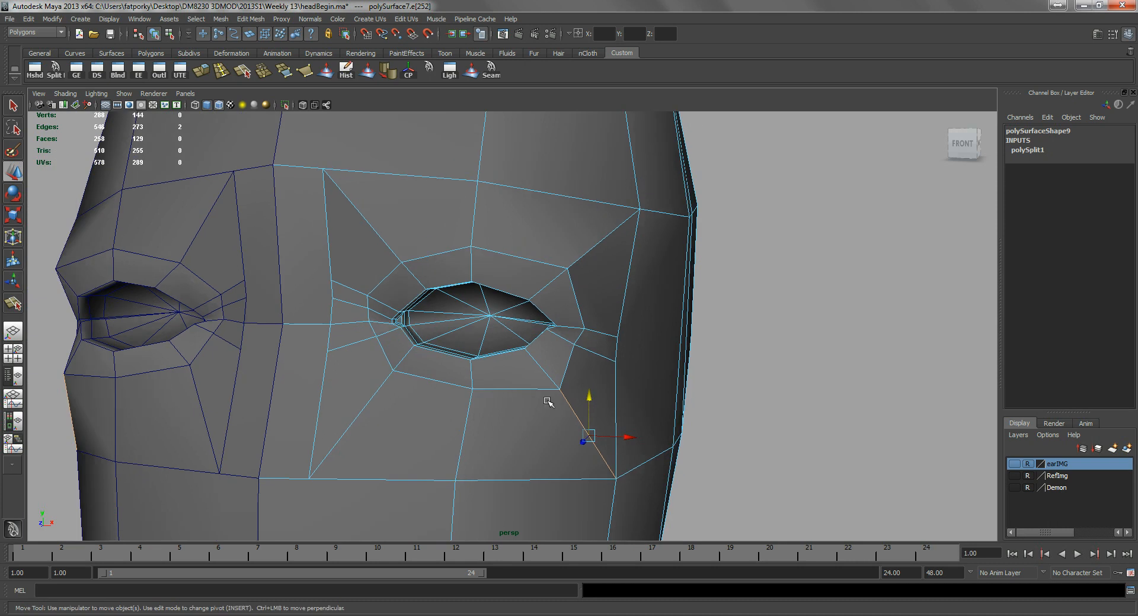
- Try moving the vertical edge between the brow and the eye ring, and undo the move
left_click(465, 430)
left_click_drag(528, 208, 468, 238, "alt")
left_click(463, 294)
key("ctrl+z")
- Raise the brow vertex above the middle of the eye
right_click_drag(484, 239, 429, 247)
key("q")
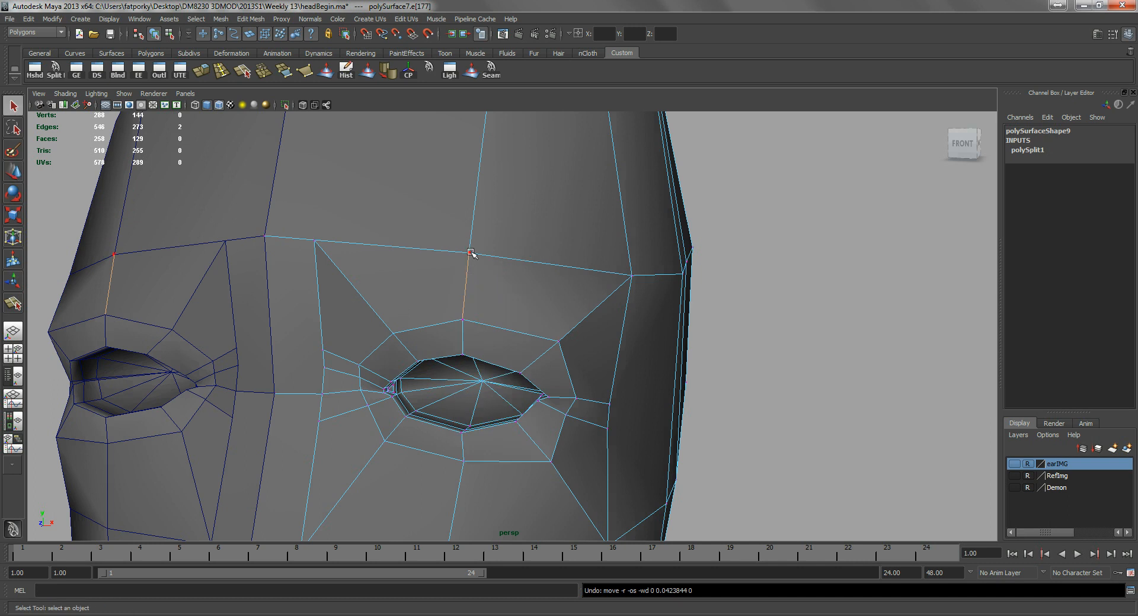
key("w")
left_click(468, 254)
left_click_drag(468, 240, 435, 224)
- Select the short vertical edges between the nose bridge and the inner eye corner and move them toward the nose
left_click_drag(470, 437, 328, 375, "alt")
key("q")
right_click_drag(339, 371, 343, 358)
left_click(344, 355)
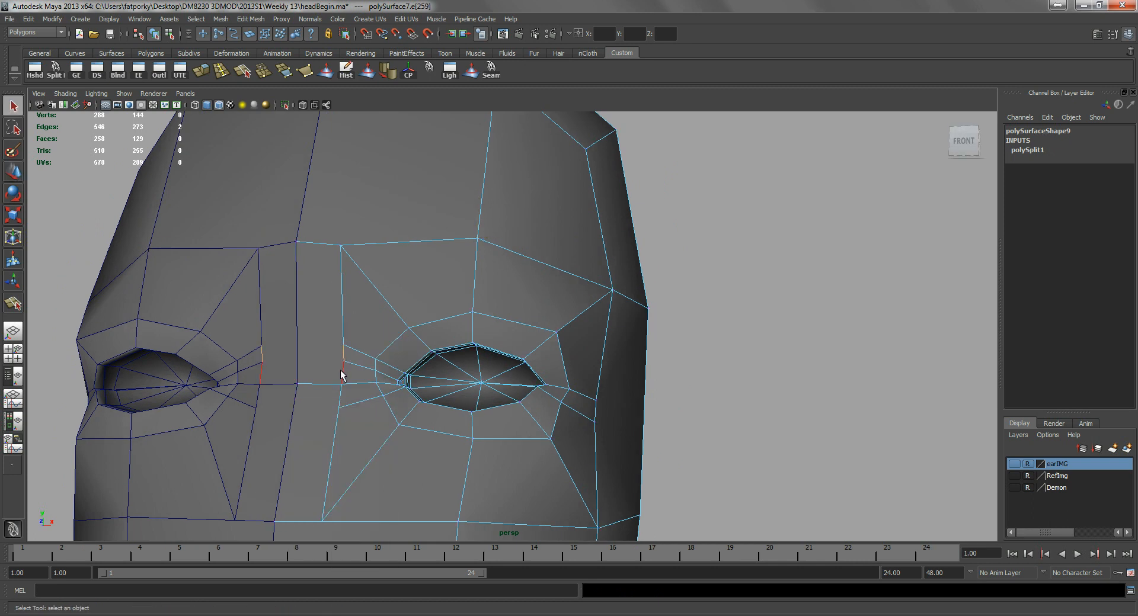
left_click(340, 396, "shift")
key("w")
left_click_drag(377, 376, 358, 387)
- Return to object selection and insert an edge loop around the eye between the outer eye ring and the brow
key("q")
right_click_drag(378, 317, 404, 303)
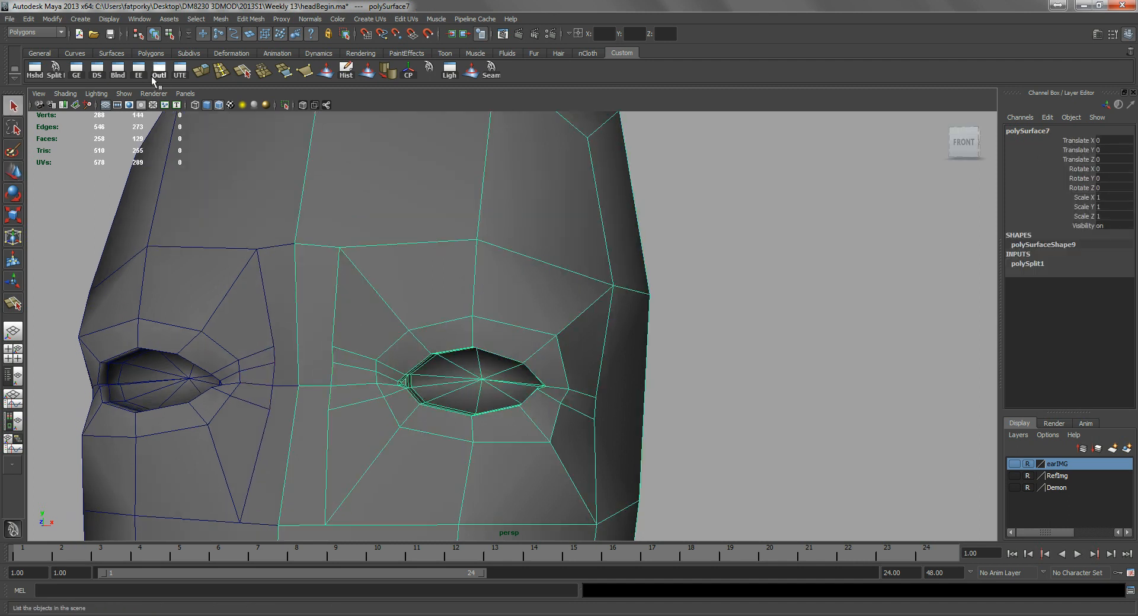
left_click(224, 69)
left_click_drag(474, 296, 414, 328)
key("w")
key("ctrl+z")
- Soften the edges of the selected half head and clear the selection
left_click_drag(445, 375, 610, 313, "alt")
right_click(483, 373)
left_click(578, 263)
key("F8")
left_click_drag(534, 281, 351, 137, "alt")
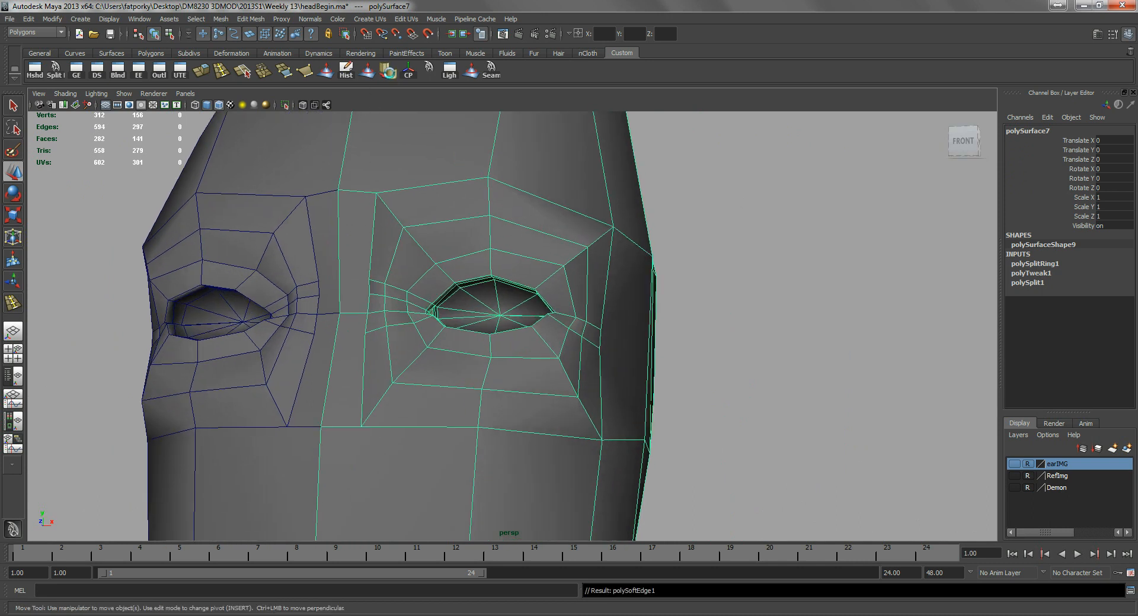
left_click(757, 340)
scroll(535, 304, "down", 5)
left_click_drag(536, 304, 536, 360, "alt")
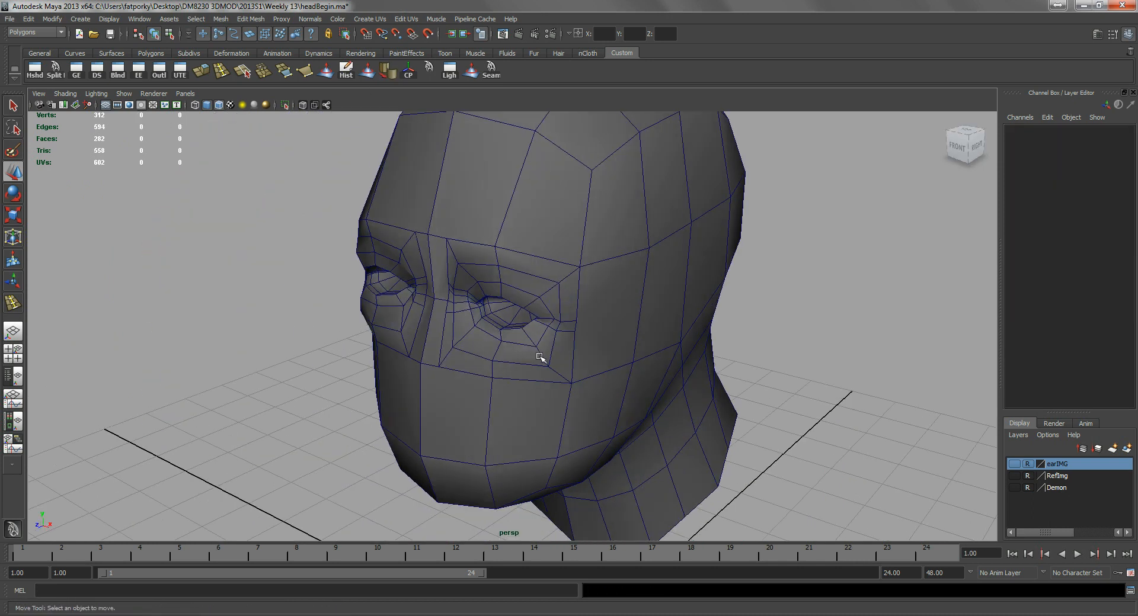
left_click_drag(615, 361, 567, 329, "alt")
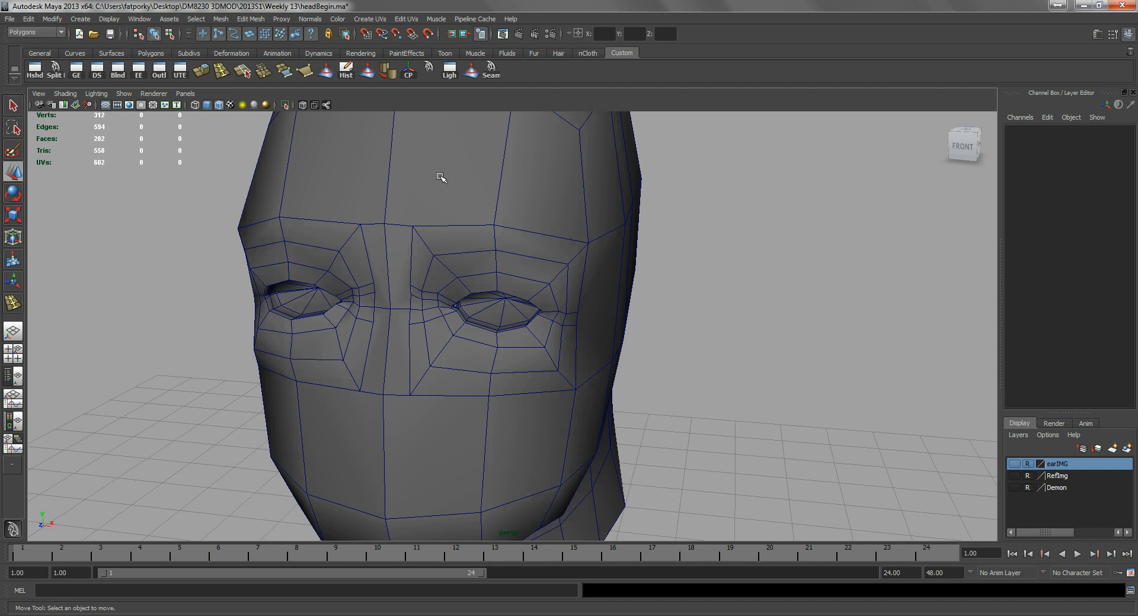
left_click(267, 19)
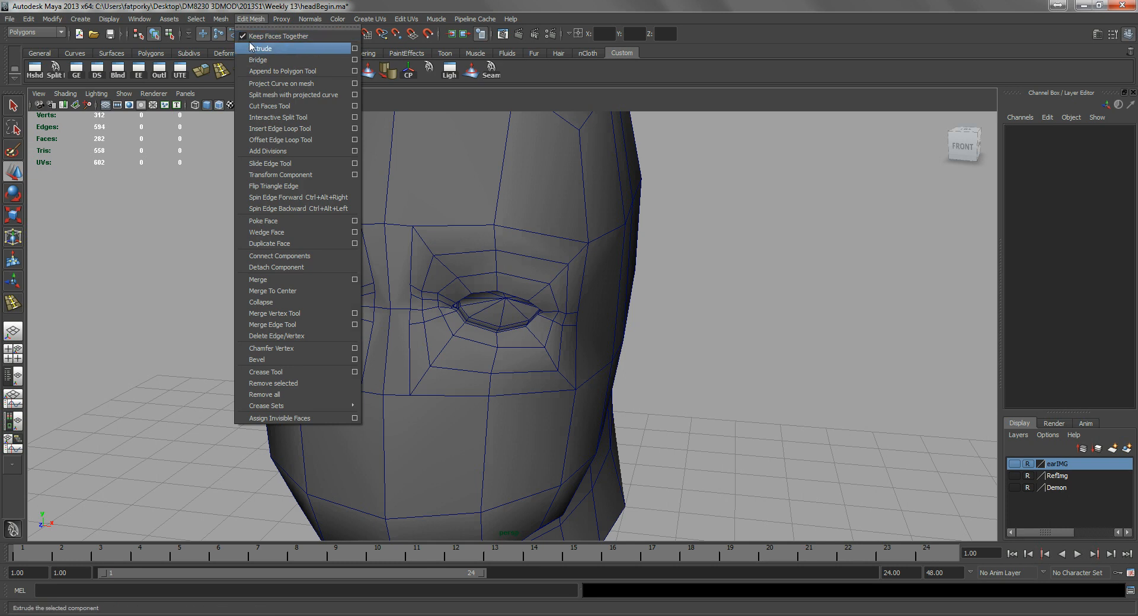
mouse_move(311, 19)
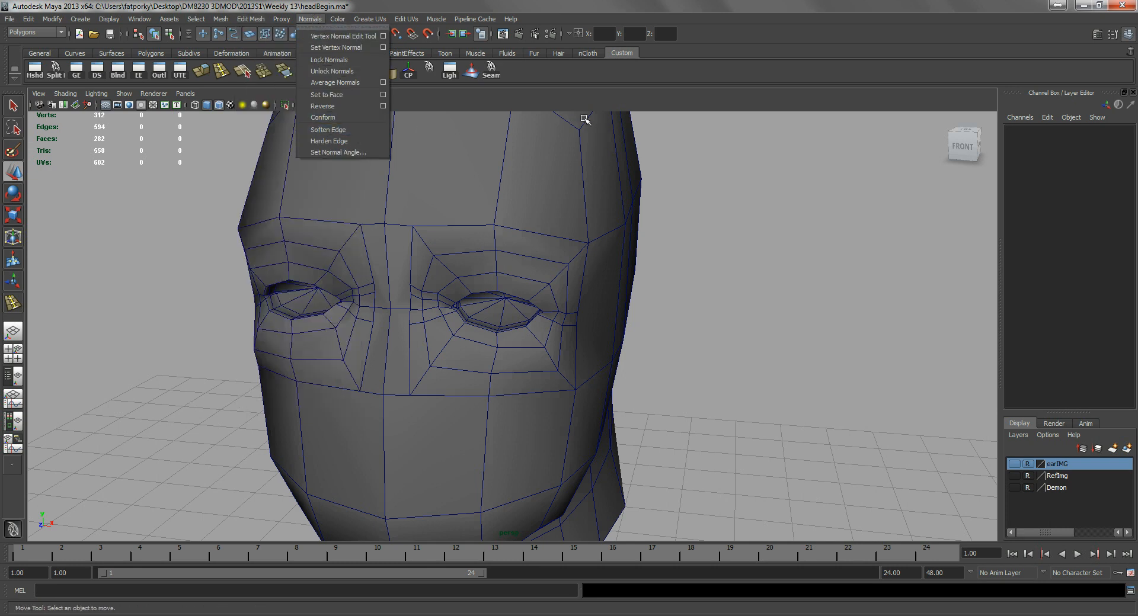
- Show the head in the front orthographic view, framed closely on the eye openings
left_click(678, 96)
left_click_drag(742, 372, 563, 336, "alt")
scroll(542, 347, "down", 3)
scroll(620, 353, "up", 4)
key("space")
left_click_drag(521, 327, 521, 375)
middle_click_drag(509, 320, 447, 267, "alt")
right_click_drag(363, 282, 420, 254, "alt")
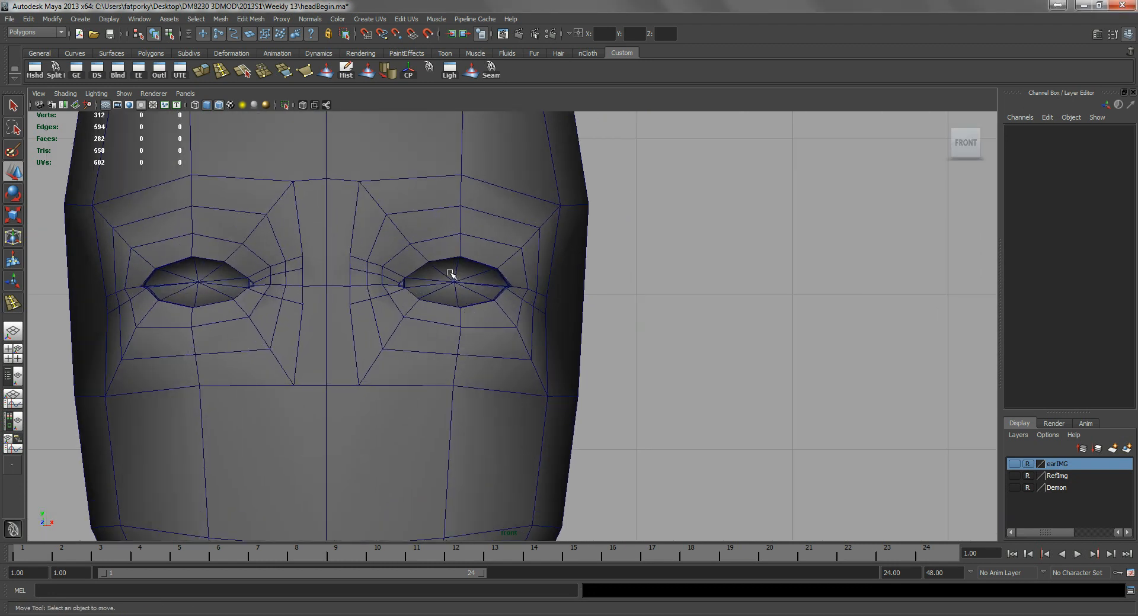
middle_click_drag(437, 290, 441, 326, "alt")
right_click_drag(442, 326, 570, 371, "alt")
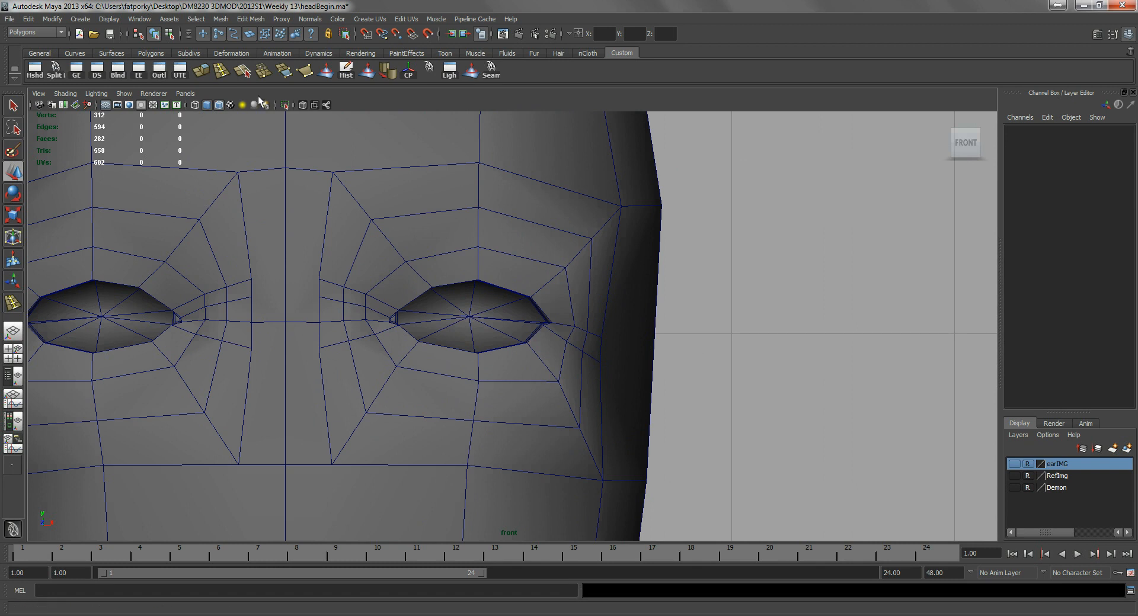
left_click(80, 19)
mouse_move(152, 51)
left_click(237, 65)
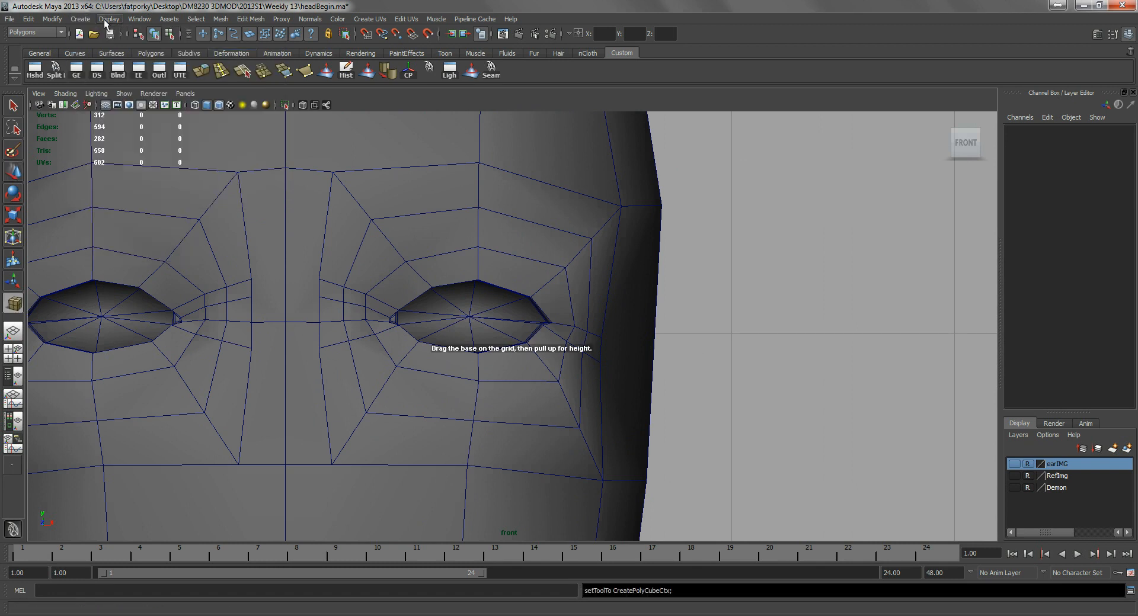
- Draw a polygon sphere with a radius of about 0.43, centred on the head's left eye opening
left_click(80, 19)
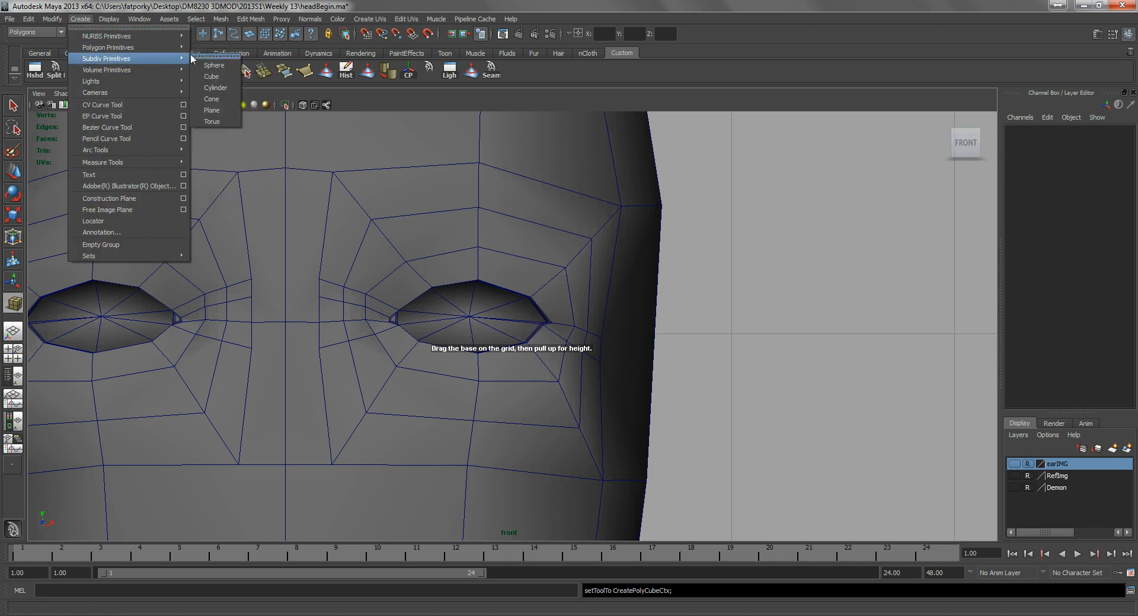
mouse_move(173, 46)
left_click(214, 54)
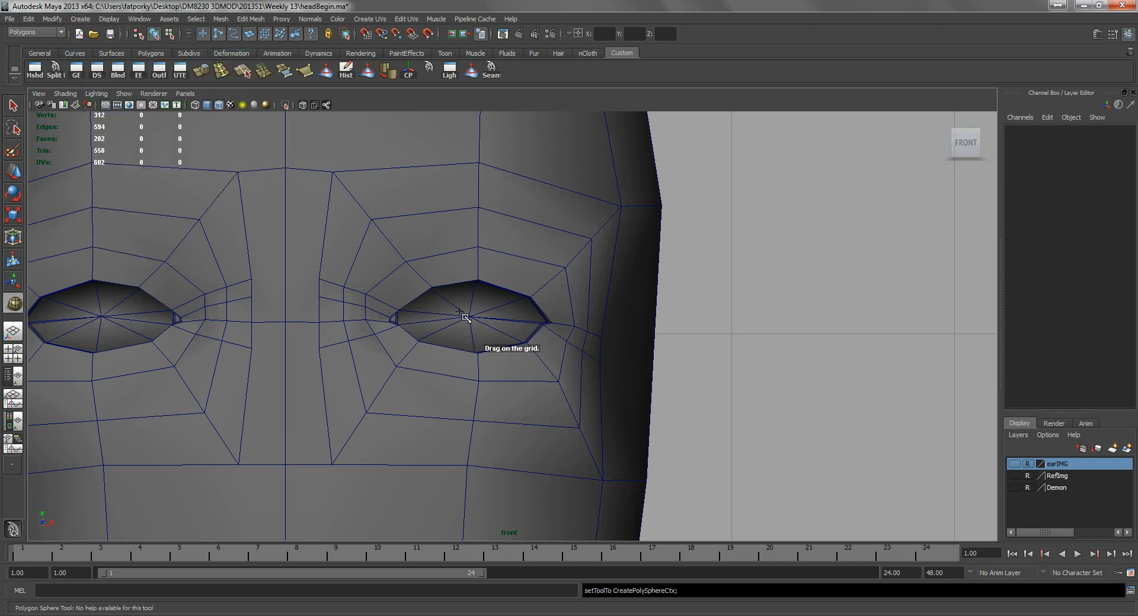
left_click_drag(471, 317, 496, 392)
- In the perspective view, move the sphere forward into the left eye socket, to a Translate Z of about 1.8
key("space")
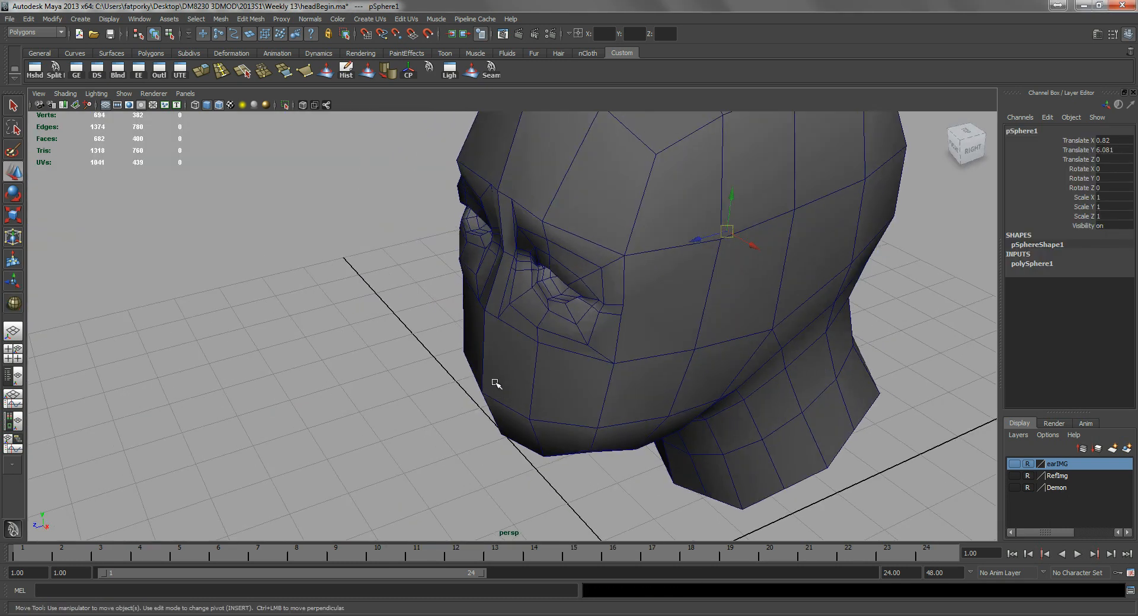
key("4")
mouse_move(696, 240)
left_mouse_down()
mouse_move(569, 299)
mouse_move(563, 313)
mouse_move(445, 285)
left_mouse_up()
key("5")
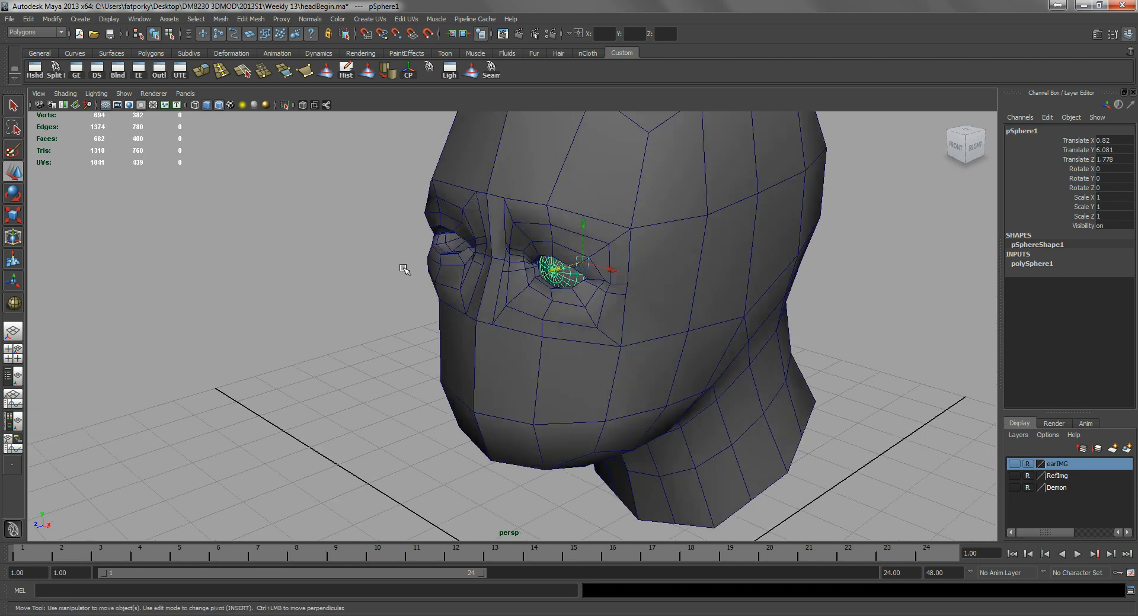
scroll(602, 315, "up", 6)
scroll(611, 305, "down", 3)
left_click_drag(528, 312, 482, 330, "alt")
scroll(598, 336, "up", 4)
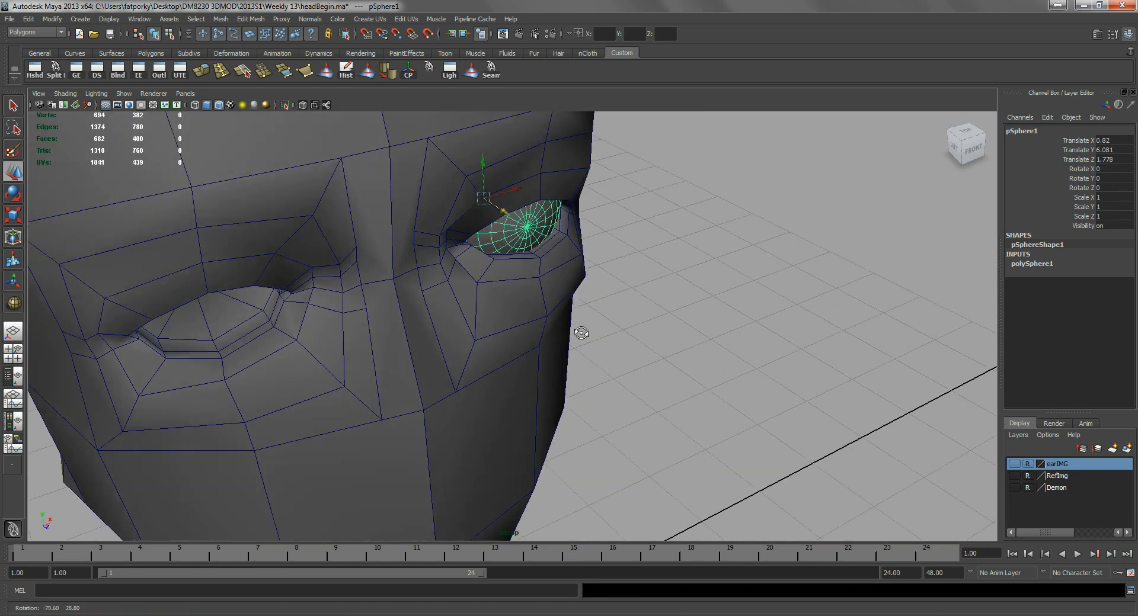
left_click_drag(597, 336, 515, 312, "alt")
scroll(504, 296, "up", 3)
left_click_drag(543, 235, 665, 272)
scroll(535, 239, "down", 2)
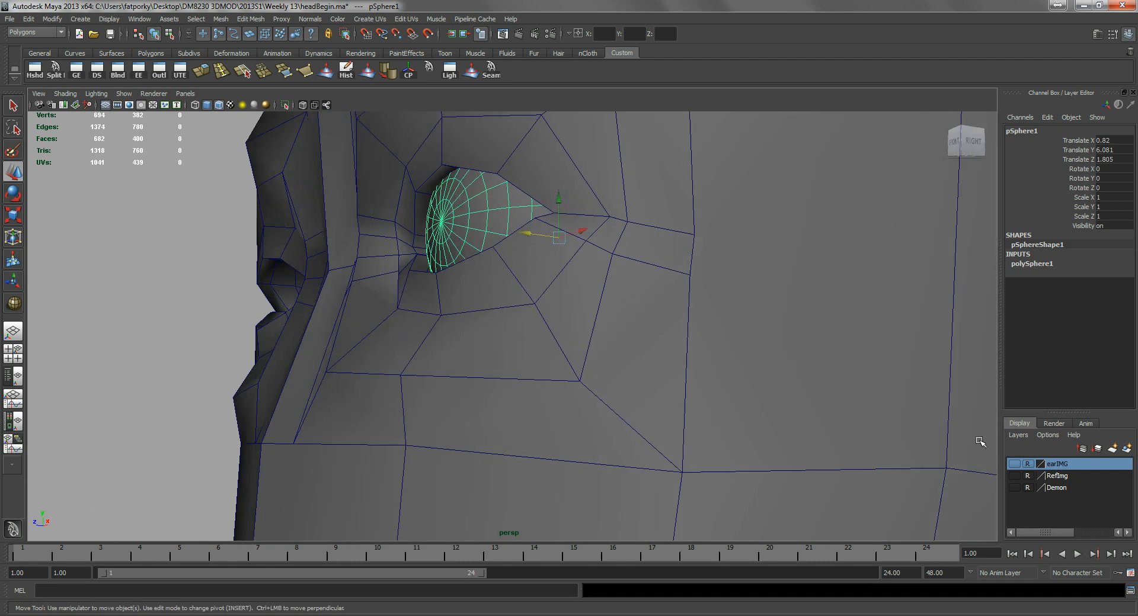
- Set the eye sphere's Subdivisions Axis to 10 and Subdivisions Height to 8
left_click(1038, 265)
left_click(1115, 283)
type("10")
key("Tab")
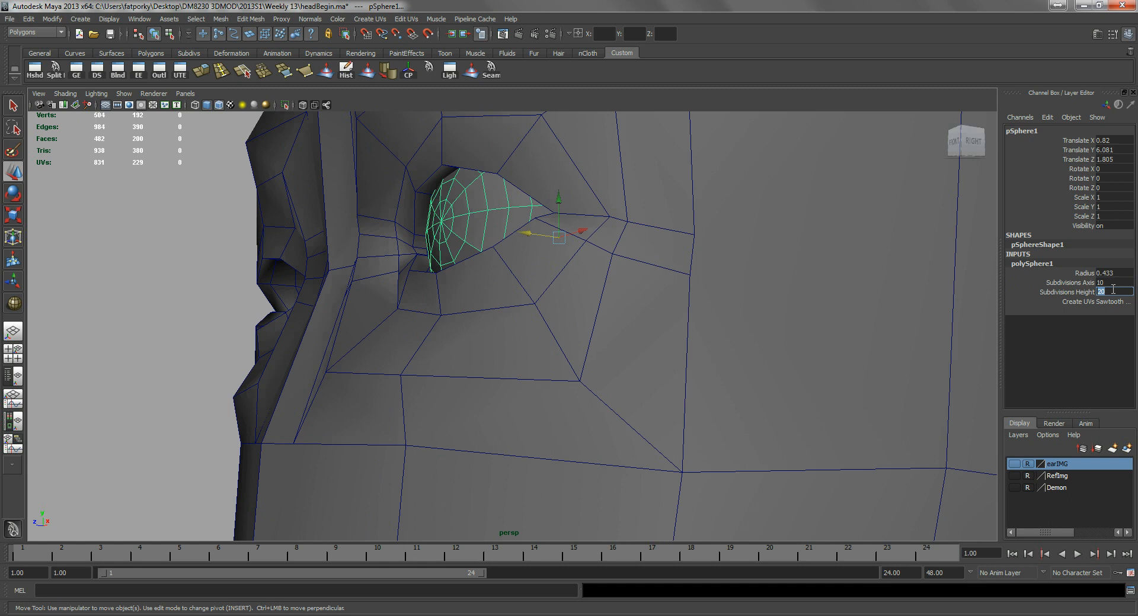
type("8")
key("Return")
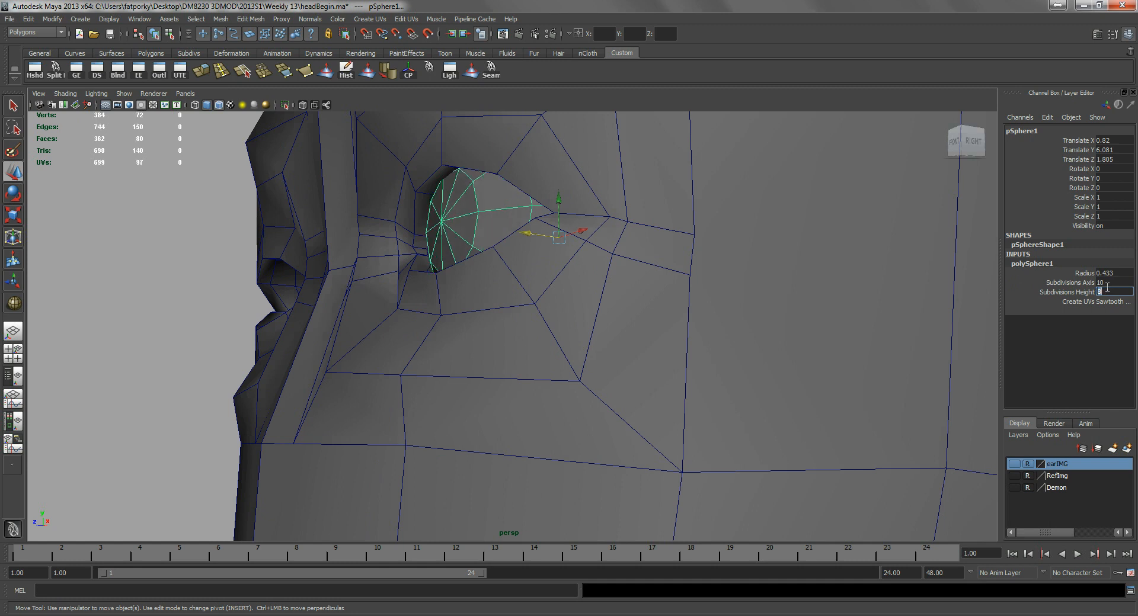
- Rename the eye sphere as EyeLeft
left_click_drag(421, 184, 414, 142, "alt")
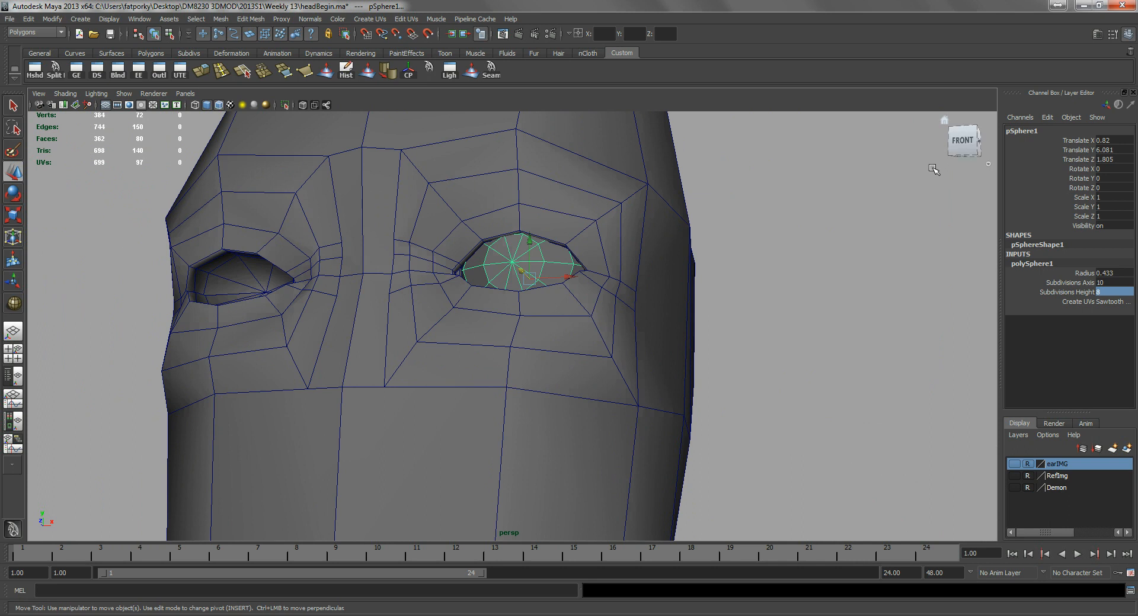
double_click(1025, 130)
type("Eye")
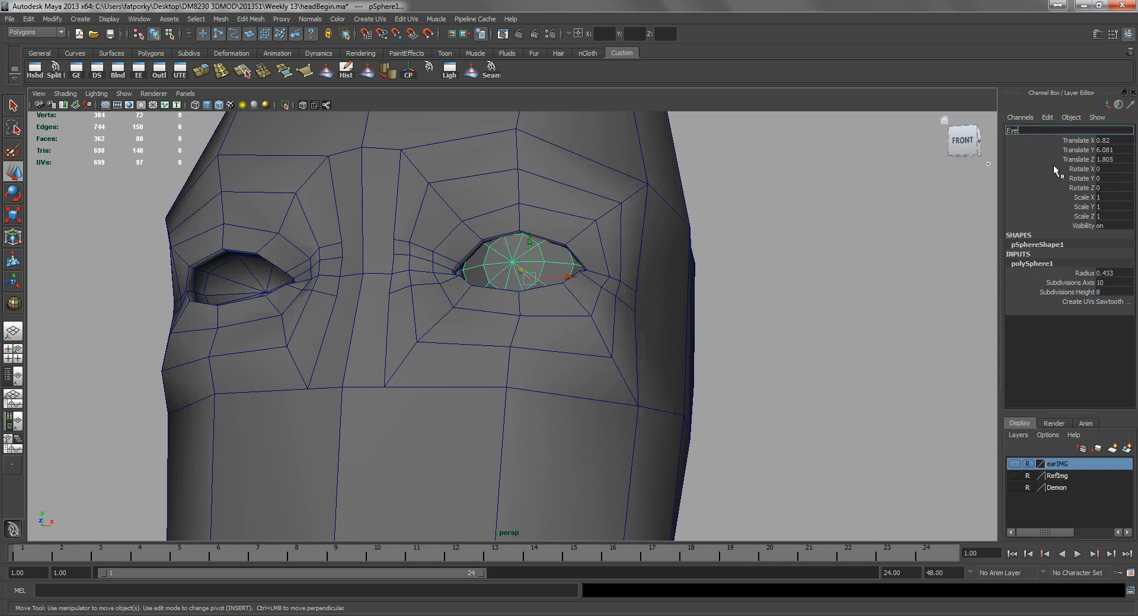
type("Left")
key("Return")
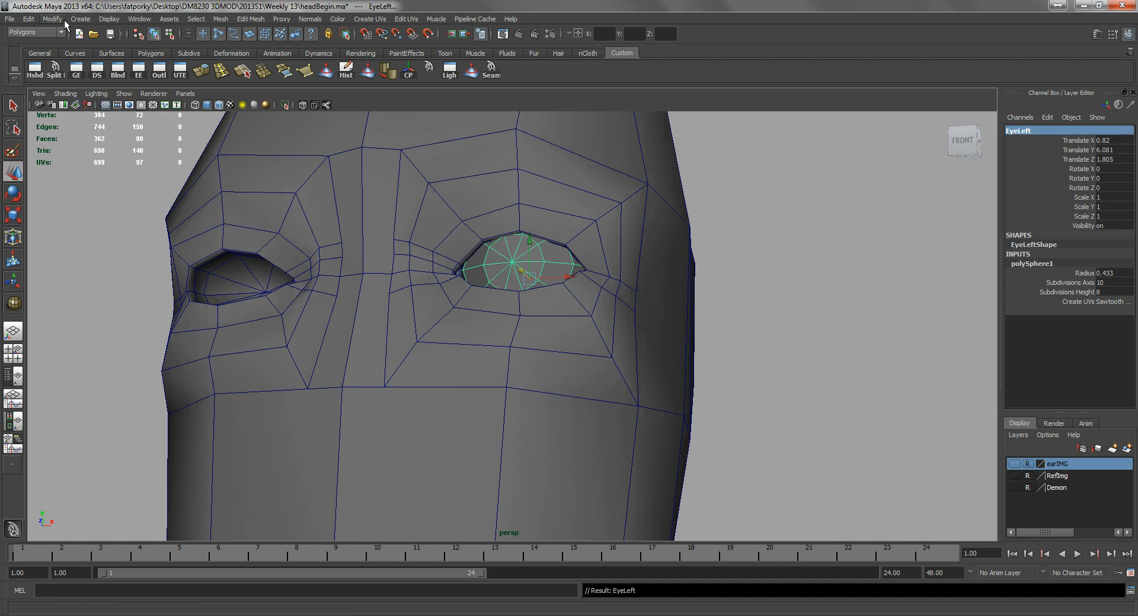
- Duplicate the left eyeball and set the copy's Translate X to -0.82 so it fills the opposite socket
key("ctrl+d")
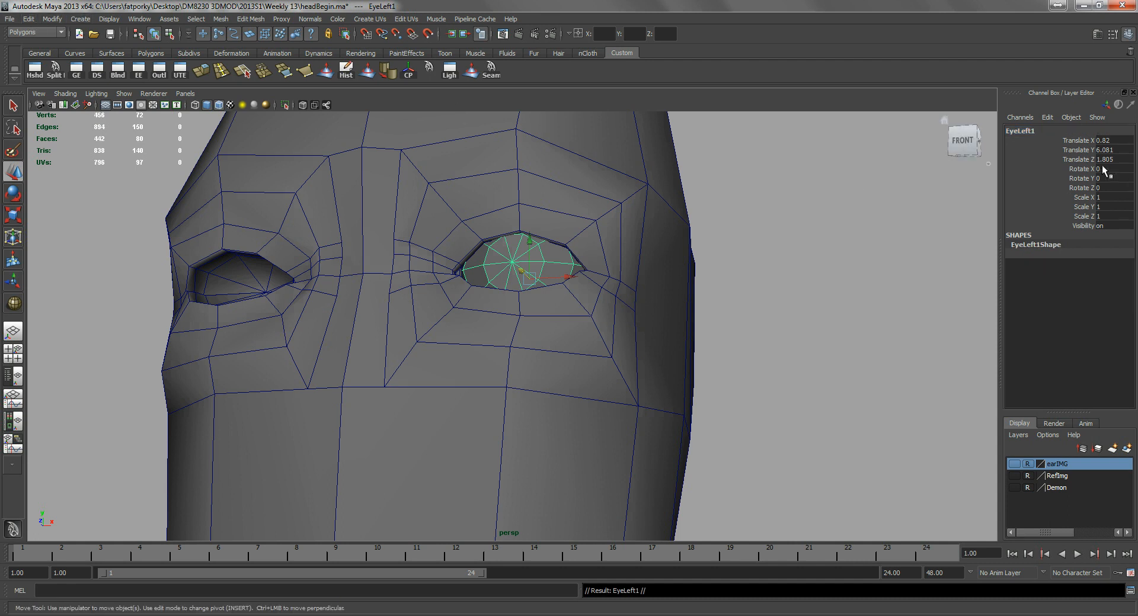
left_click(1114, 141)
type("-0.82")
key("Return")
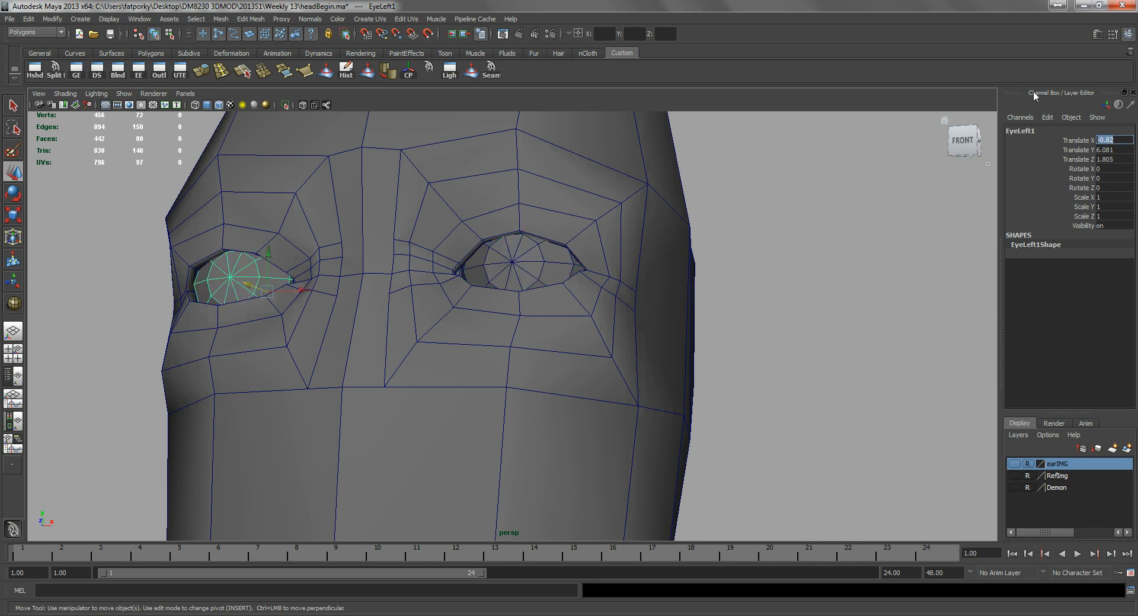
- Rename the duplicated eyeball as EyeRight and soften the edges of both eyeballs
left_click(1045, 130)
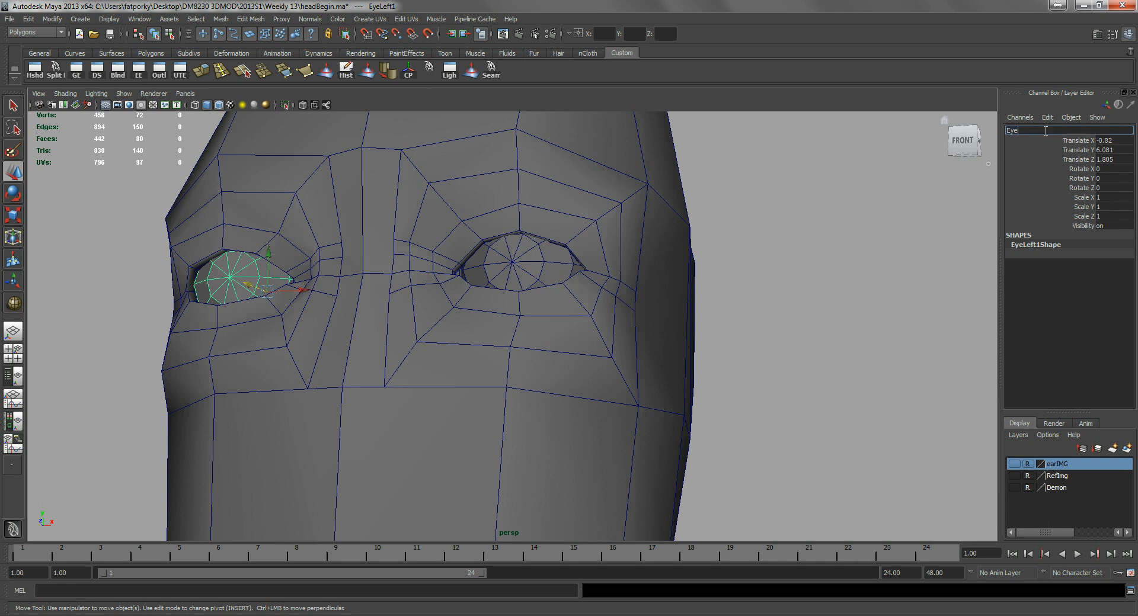
type("EyeRight")
key("Return")
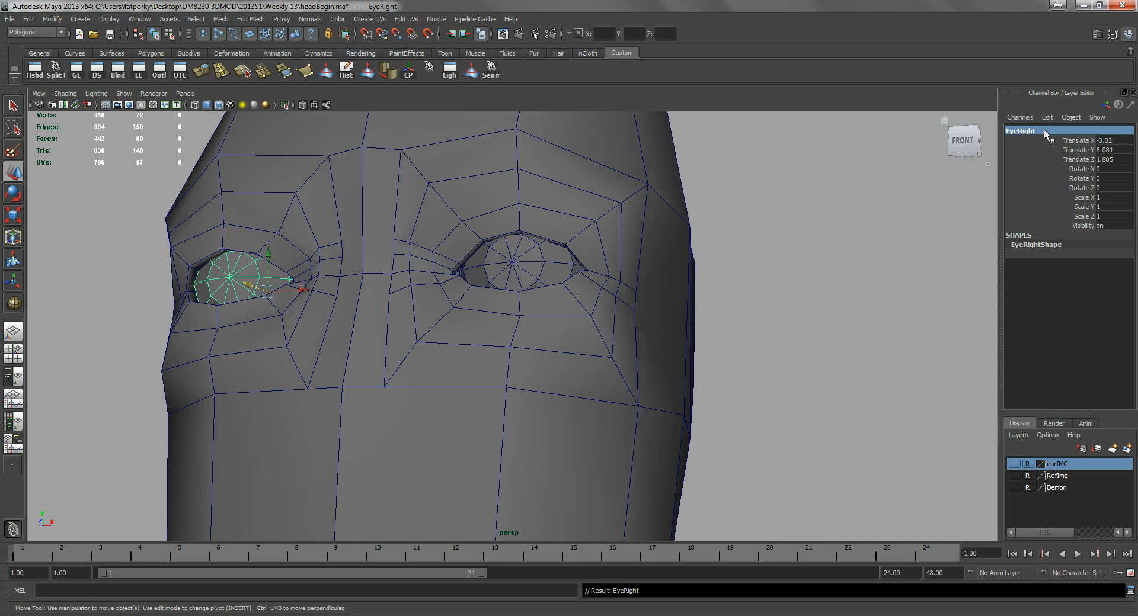
left_click(522, 269)
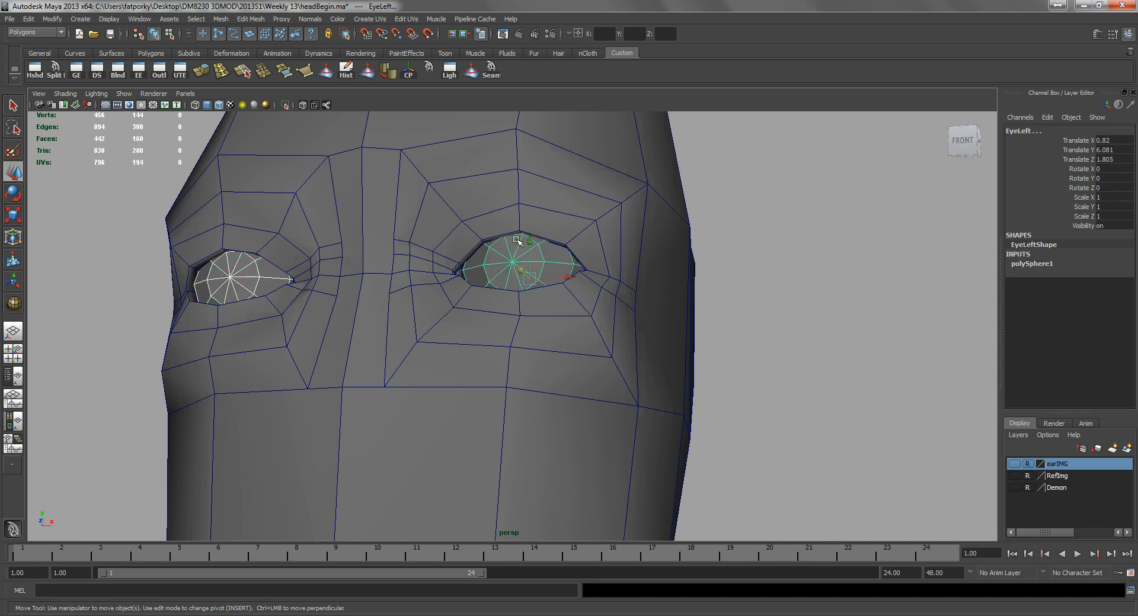
left_click(389, 71)
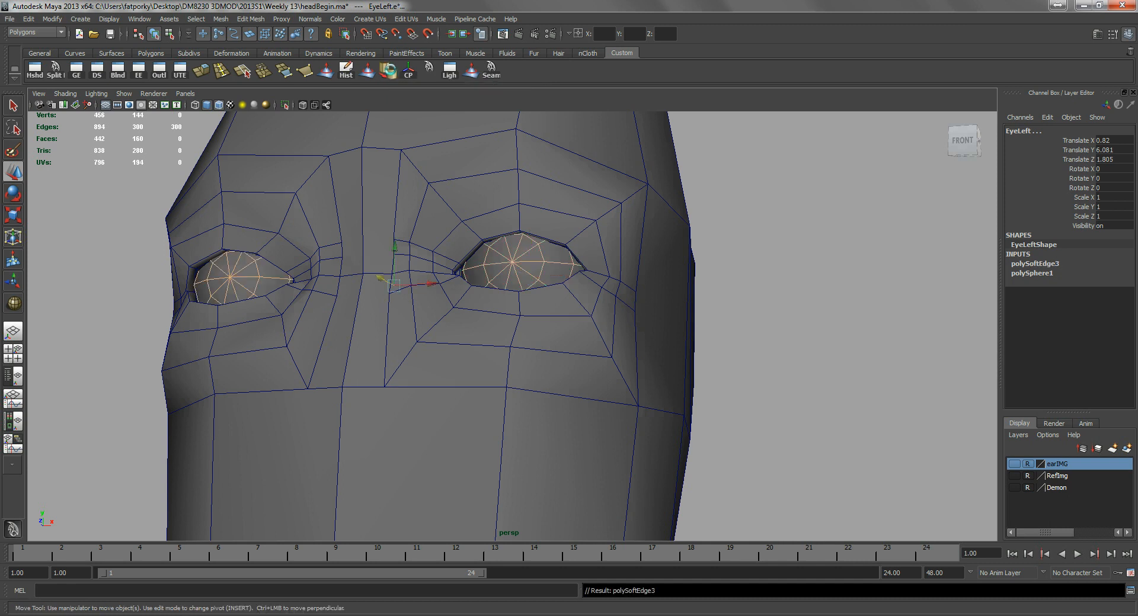
- Create a display layer from the two selected eyeballs and name it EYES
left_click(1018, 439)
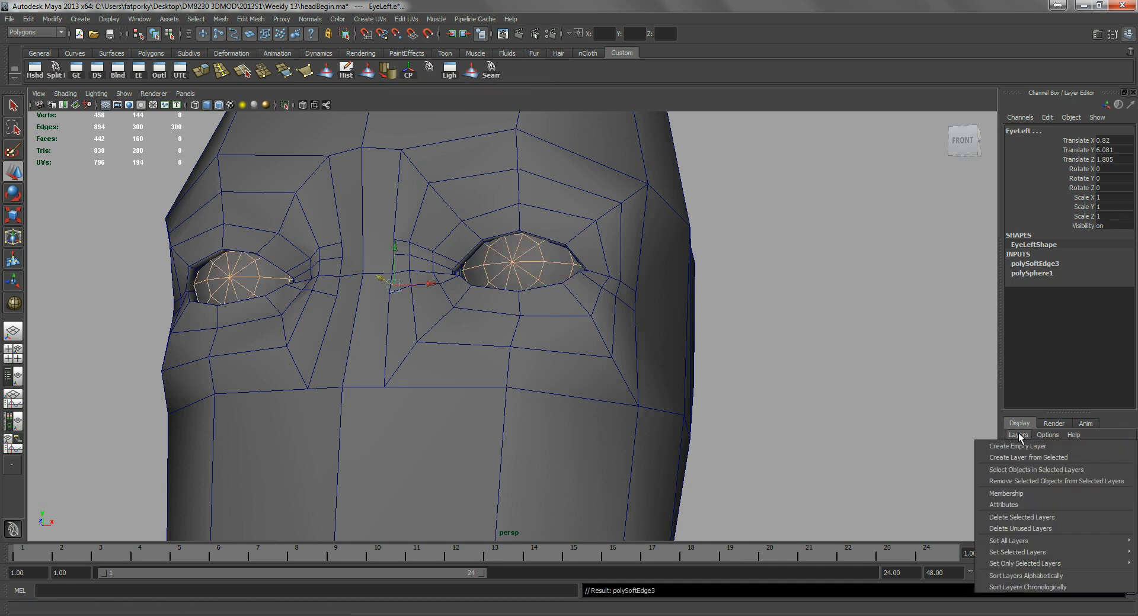
left_click(1061, 460)
double_click(1050, 465)
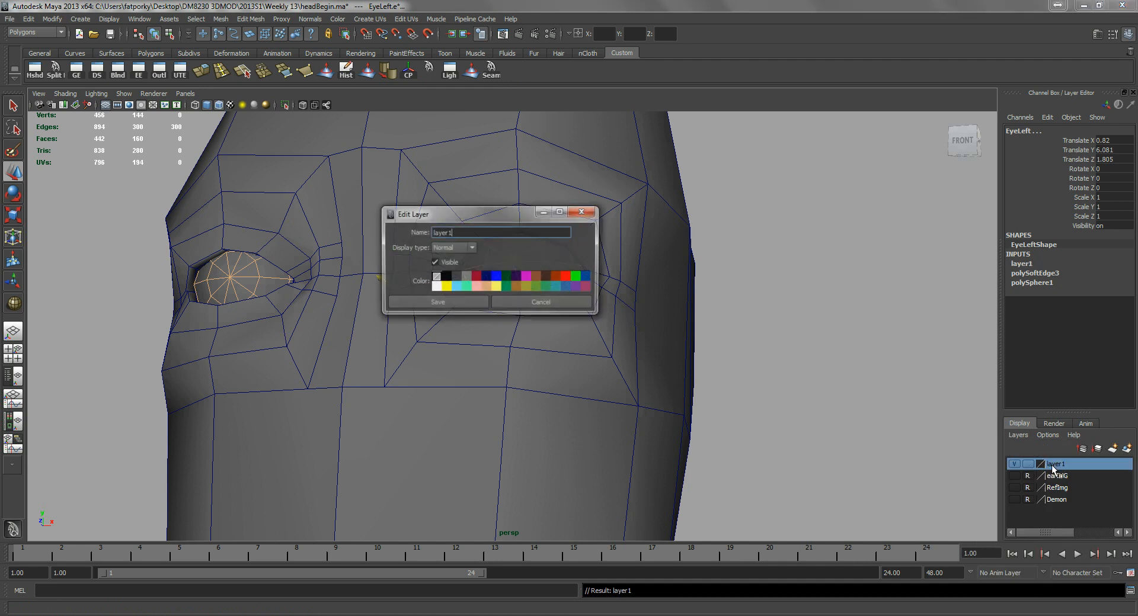
double_click(468, 235)
type("EYES")
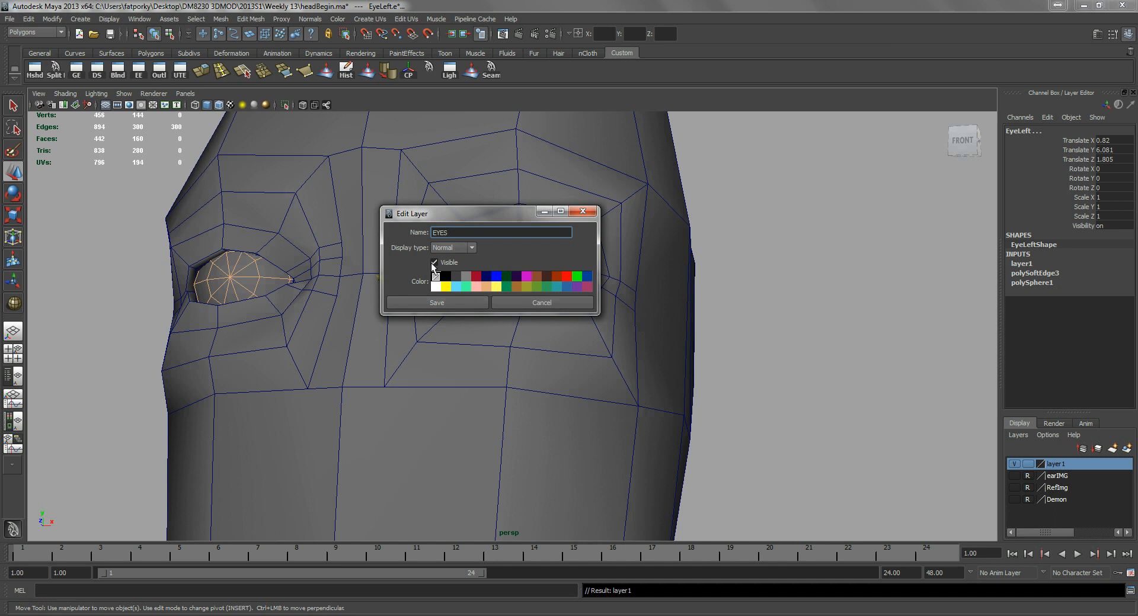
left_click(456, 302)
- Set the EYES layer to Reference display mode and clear the selection
left_click(1027, 471)
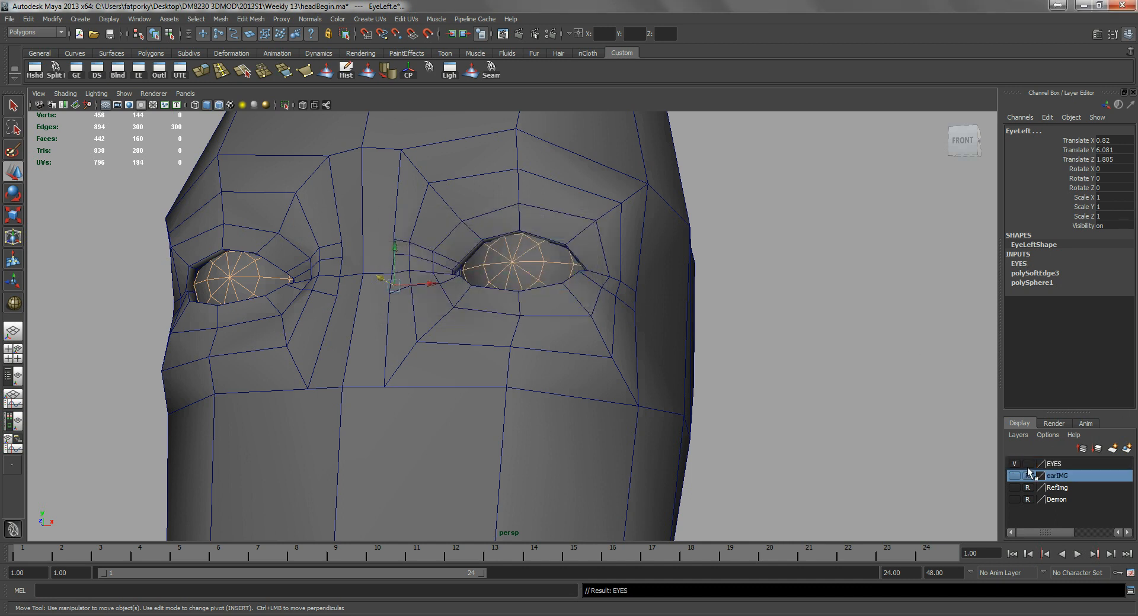
left_click(1027, 466)
left_click(1027, 466)
left_click(789, 371)
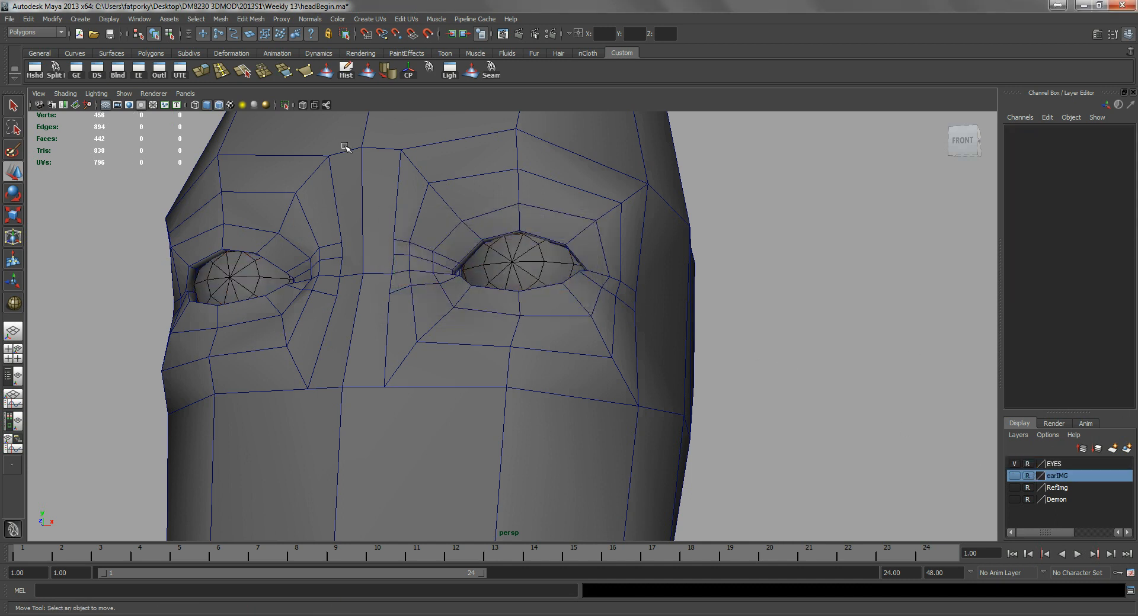
- Split the face mesh across the nose bridge just below the inner eye corner line, ending on the centre edge
left_click_drag(368, 178, 564, 346, "alt")
right_click_drag(563, 346, 645, 364, "alt")
middle_click_drag(646, 363, 594, 386, "alt")
left_click_drag(449, 341, 643, 356, "alt")
right_click_drag(557, 343, 624, 361, "alt")
middle_click_drag(644, 391, 620, 320, "alt")
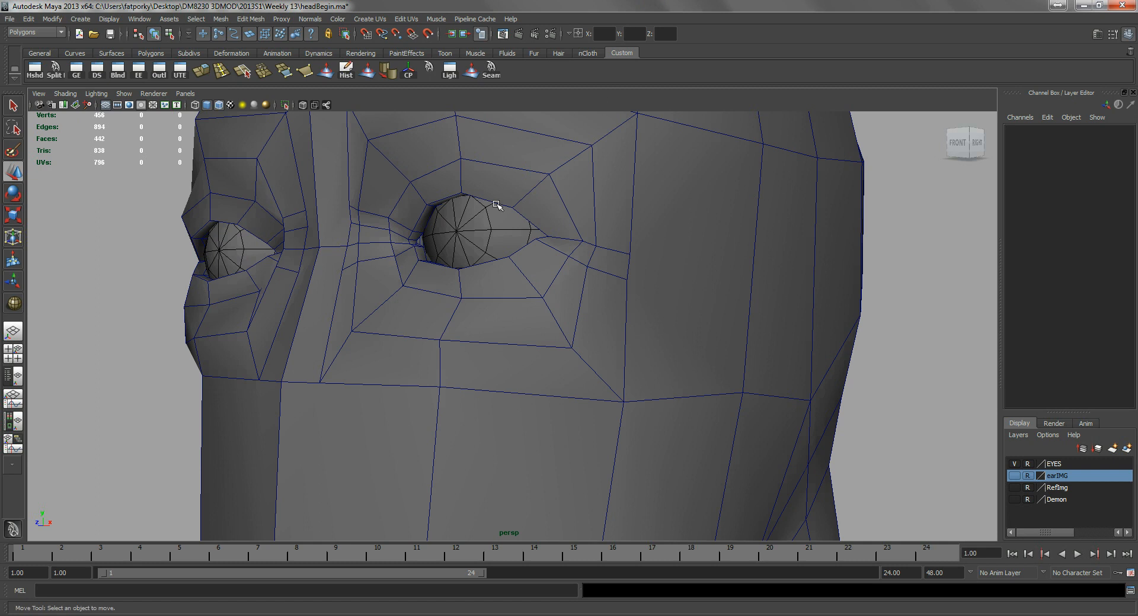
left_click(375, 291)
left_click_drag(373, 310, 292, 145, "alt")
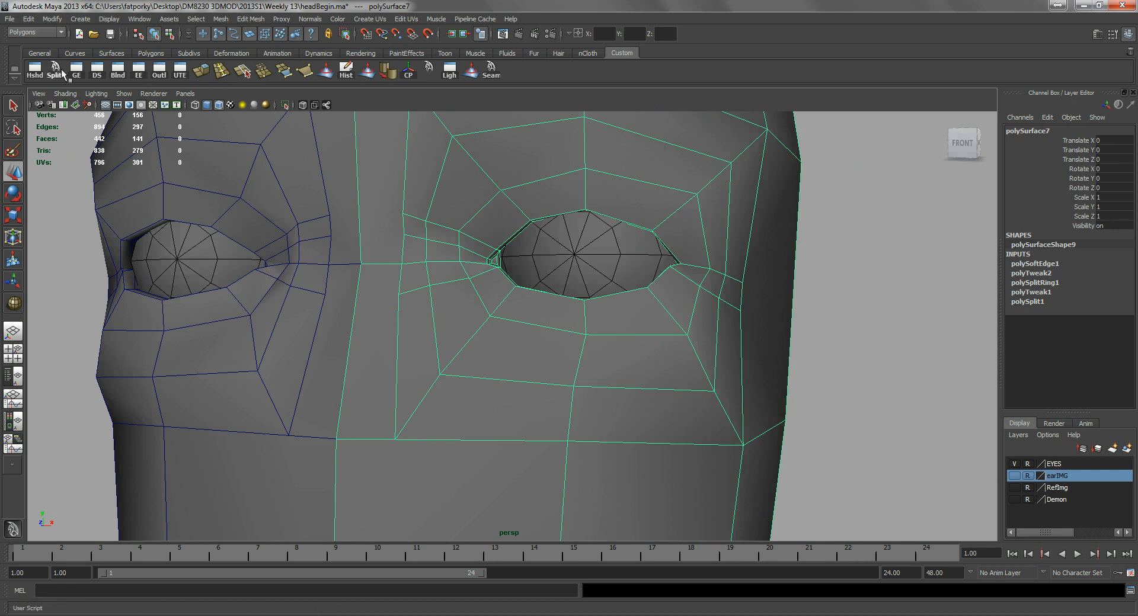
left_click(57, 70)
left_click(407, 269)
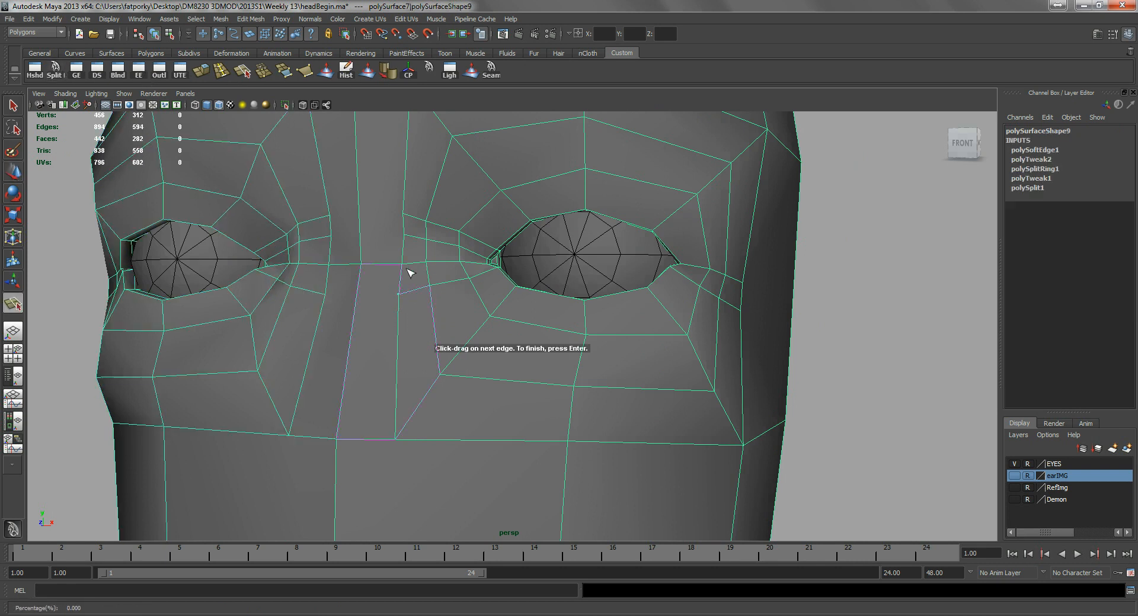
left_click_drag(358, 324, 359, 297)
key("Return")
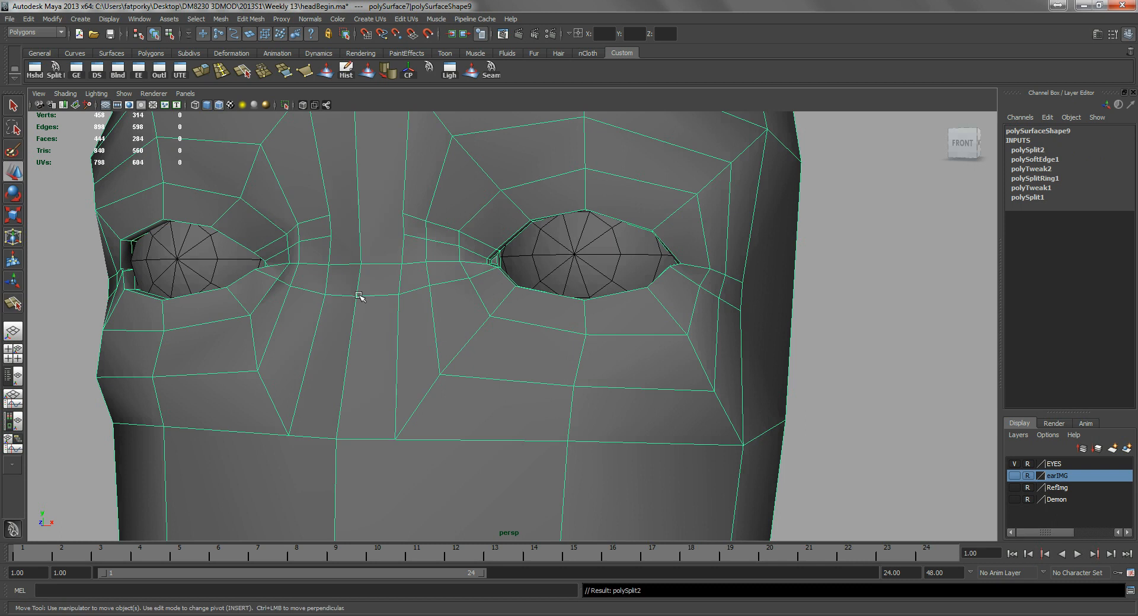
- Split two more edges across the nose bridge above the inner eye corner line, each ending on the centre edge
key("y")
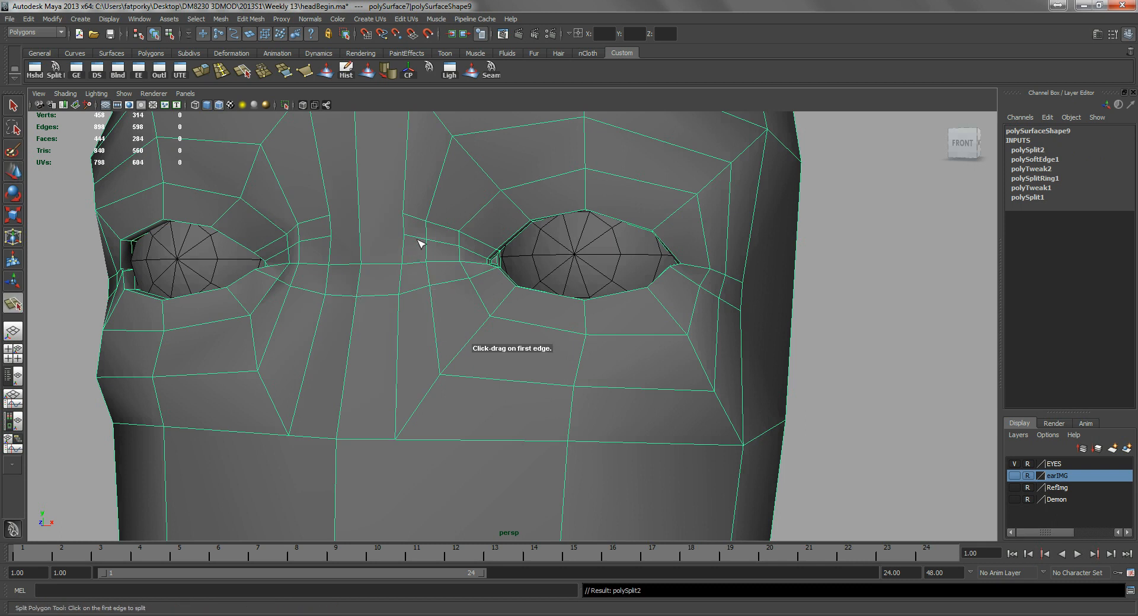
left_click(358, 247)
mouse_move(360, 243)
left_mouse_down()
mouse_move(362, 204)
mouse_move(365, 236)
left_mouse_up()
key("Return")
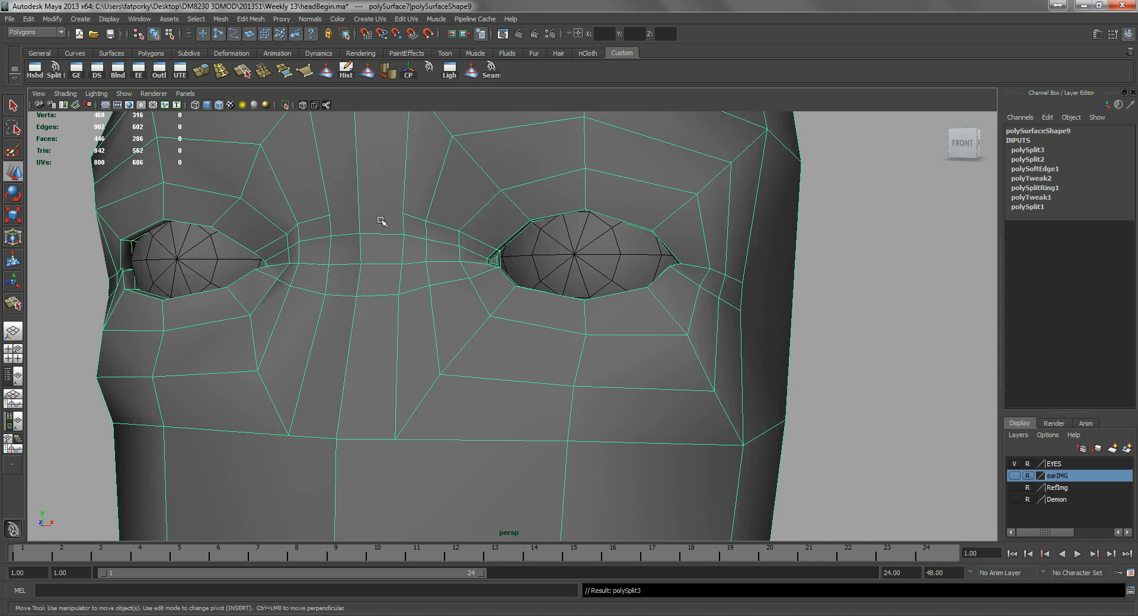
key("y")
left_click_drag(408, 215, 363, 210)
key("w")
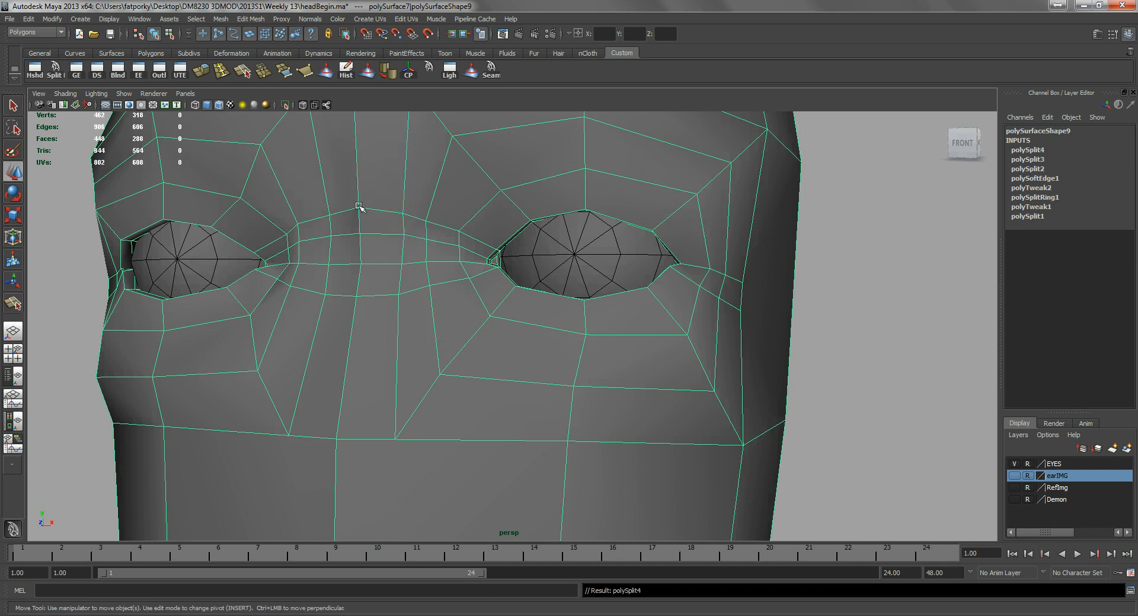
- Raise the uppermost row of edges crossing the nose bridge to widen its spacing from the row below
left_click(388, 214)
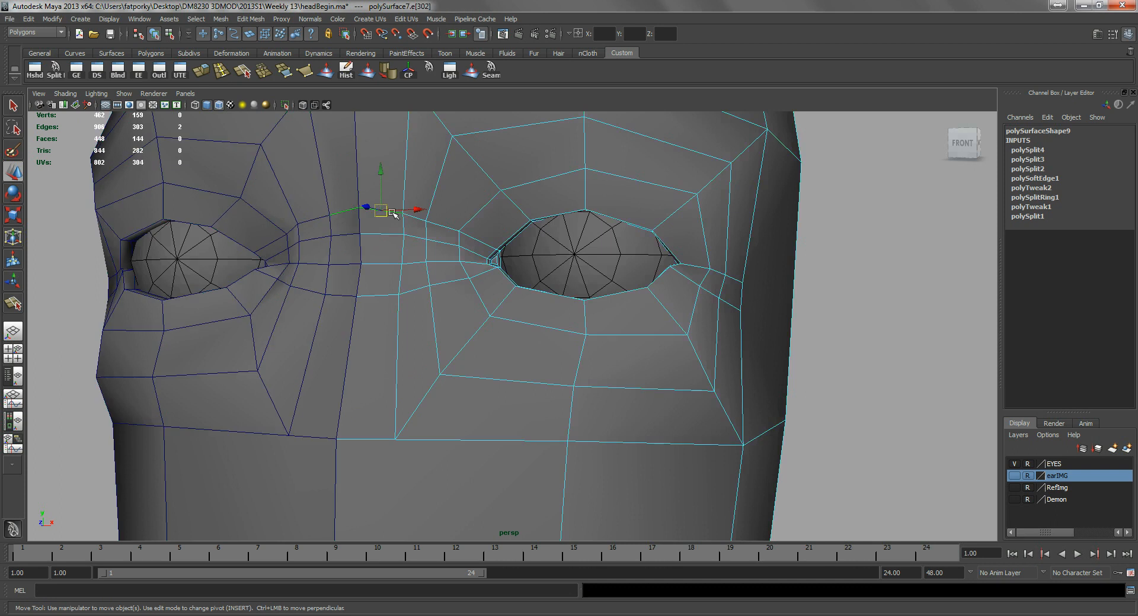
double_click(441, 225, "shift")
left_click_drag(406, 184, 406, 148)
left_click_drag(373, 197, 402, 226, "alt")
left_click_drag(407, 160, 401, 211)
right_click_drag(401, 211, 447, 224, "alt")
left_click_drag(438, 222, 407, 217, "alt")
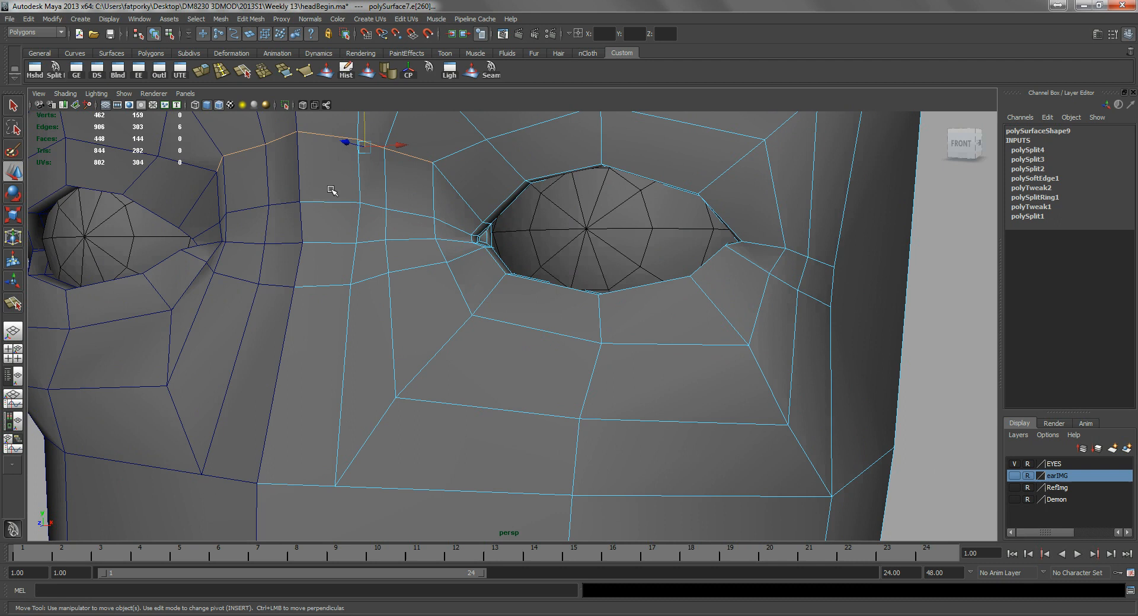
- Raise the second row of edges across the nose bridge to even out the spacing between rows
left_click(326, 203)
left_click(379, 206, "shift")
left_click_drag(349, 173, 347, 156)
left_click_drag(398, 241, 336, 253, "alt")
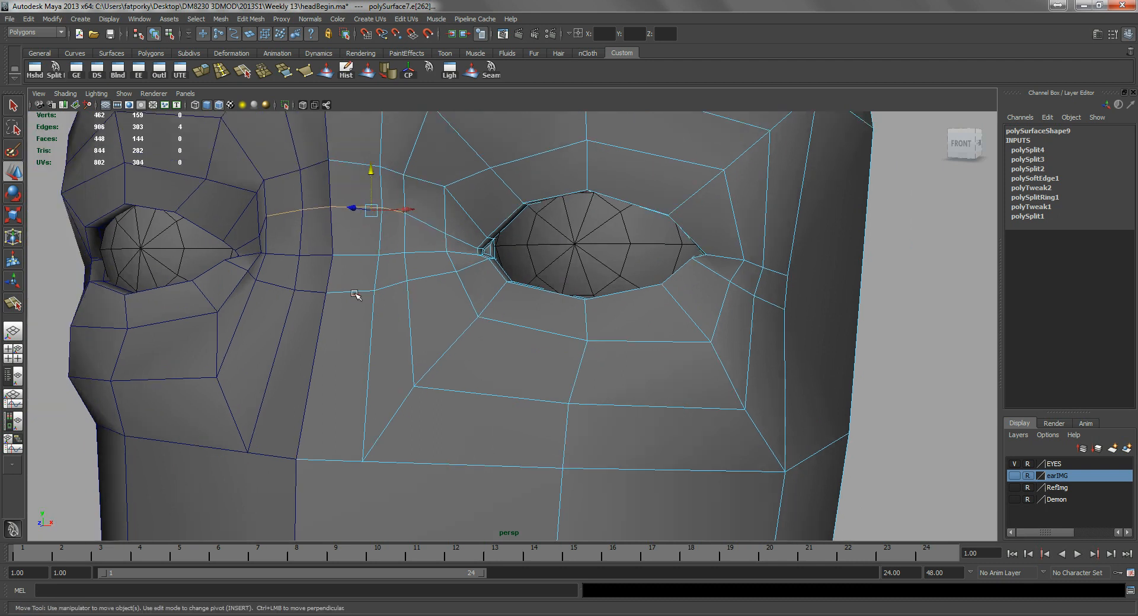
- Lower the row of edges crossing the nose bridge just below the inner eye corner line
left_click(354, 291)
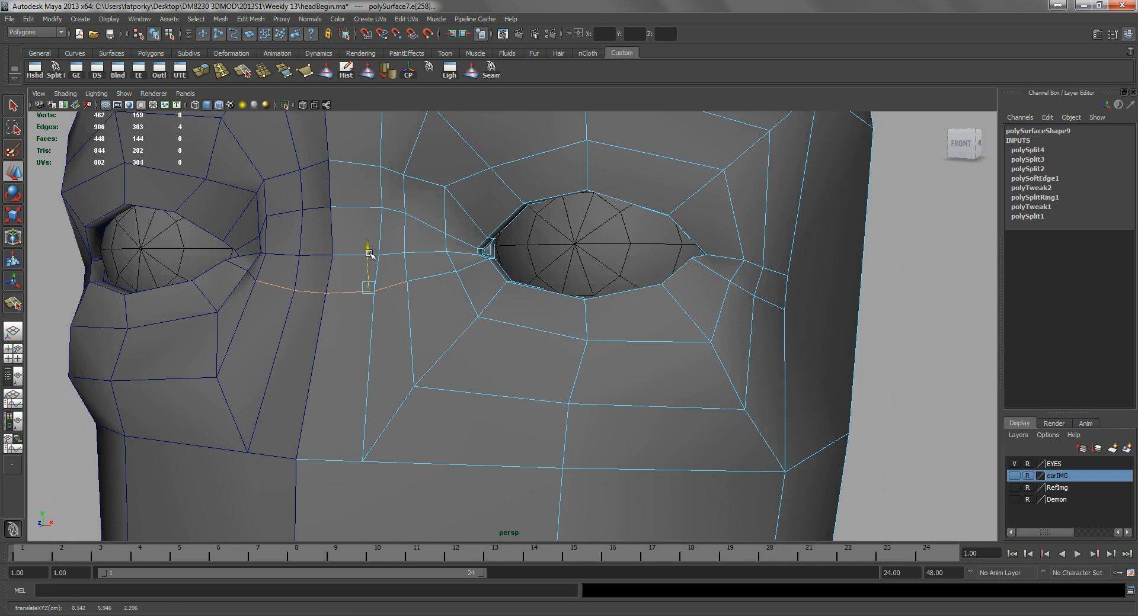
left_click_drag(371, 272, 430, 313, "alt")
key("q")
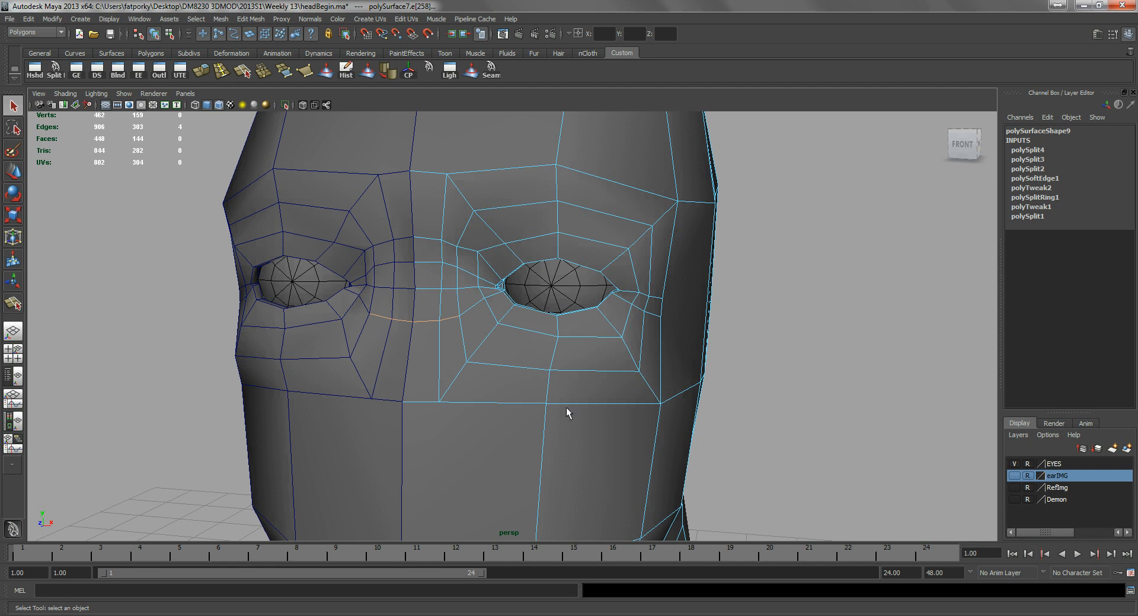
- Lower the short vertical edge below the middle of the eye to curve the lower boundary of the eye area
middle_click_drag(596, 437, 554, 360, "alt")
left_click(529, 338)
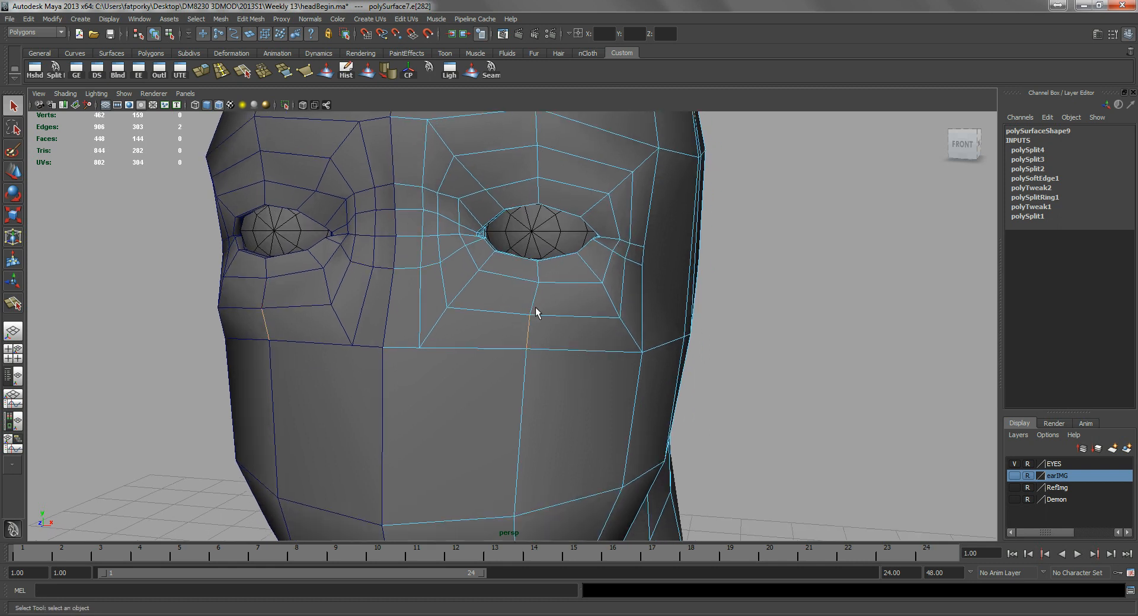
key("w")
left_click_drag(528, 304, 462, 313)
right_click_drag(462, 312, 516, 317, "alt")
- Adjust the depth of the outermost narrow face beyond the outer eye corner
left_click_drag(516, 317, 600, 308, "alt")
mouse_move(599, 307)
right_mouse_down("alt")
mouse_move(574, 313)
mouse_move(601, 305)
right_mouse_up("alt")
left_click_drag(600, 305, 562, 288, "alt")
left_click(550, 279)
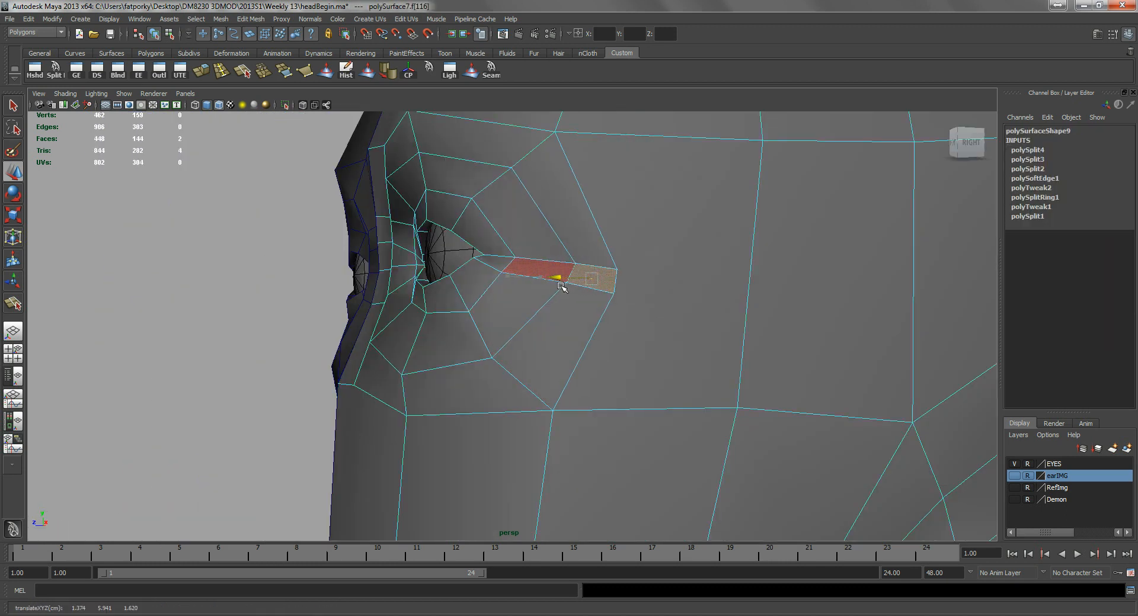
left_click_drag(625, 313, 505, 248, "alt")
- Insert an edge loop around the eye, close to the first ring outside the eyelid
right_click_drag(505, 248, 544, 237)
left_click_drag(508, 244, 442, 193, "alt")
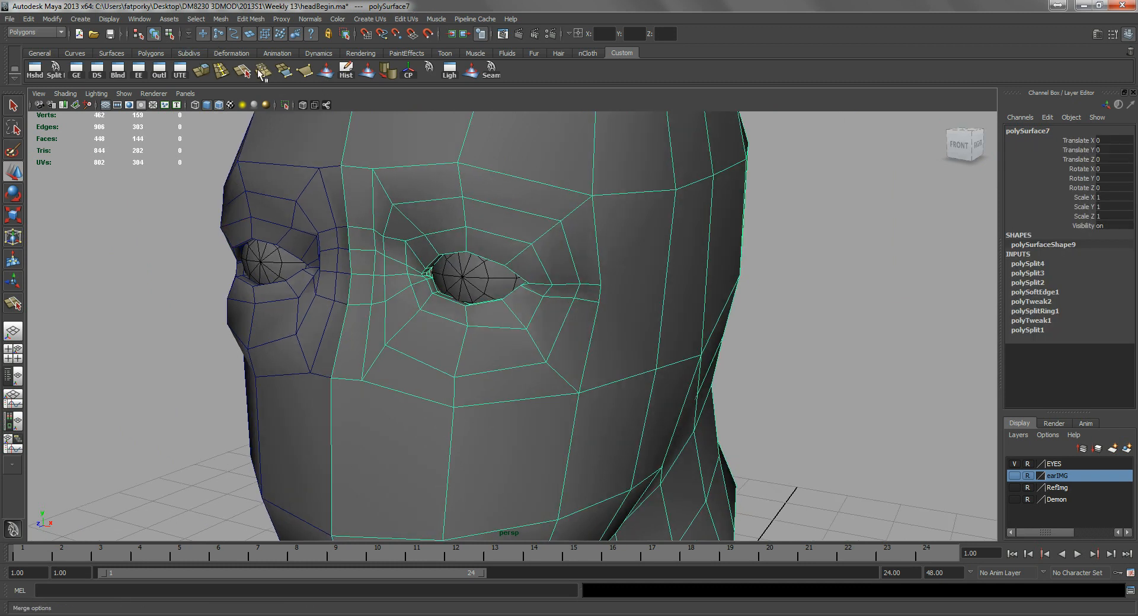
left_click(221, 71)
left_click_drag(473, 237, 448, 186, "alt")
left_click_drag(447, 185, 473, 262, "alt")
- Push the two narrow faces above the eye back into the head to form a crease under the brow
right_click_drag(430, 186, 432, 203)
key("q")
left_click(418, 204)
left_click(448, 206, "shift")
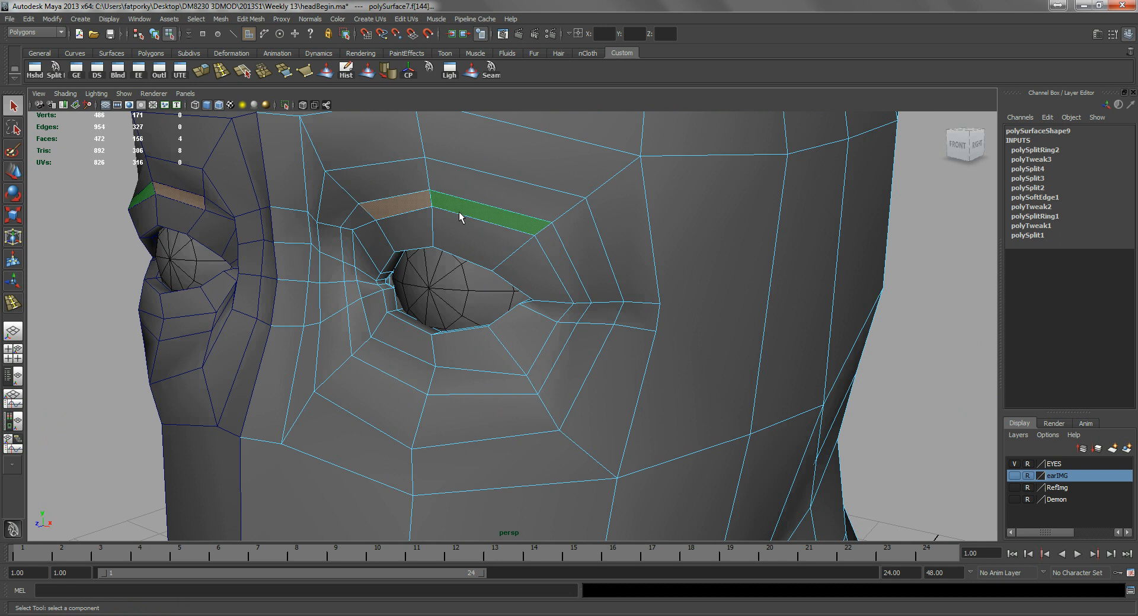
left_click_drag(489, 247, 457, 251, "alt")
key("w")
left_click_drag(402, 223, 417, 217)
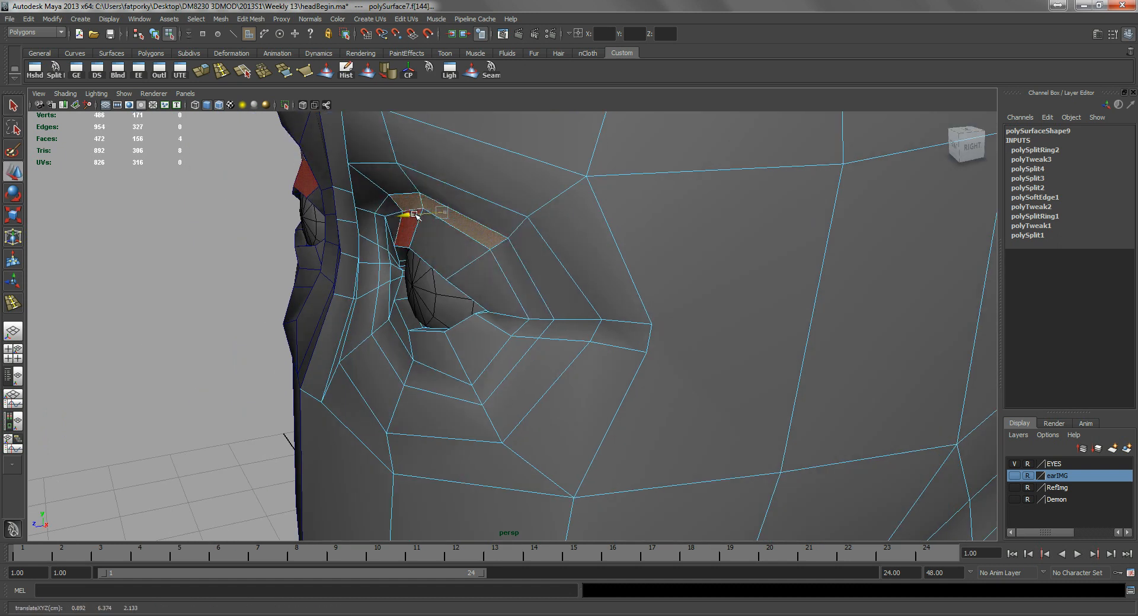
left_click_drag(417, 216, 472, 346, "alt")
- Raise the short edge at the inner end of the brow, beside the nose bridge
right_click_drag(472, 347, 415, 332, "alt")
right_click_drag(300, 325, 302, 311)
left_click(310, 356)
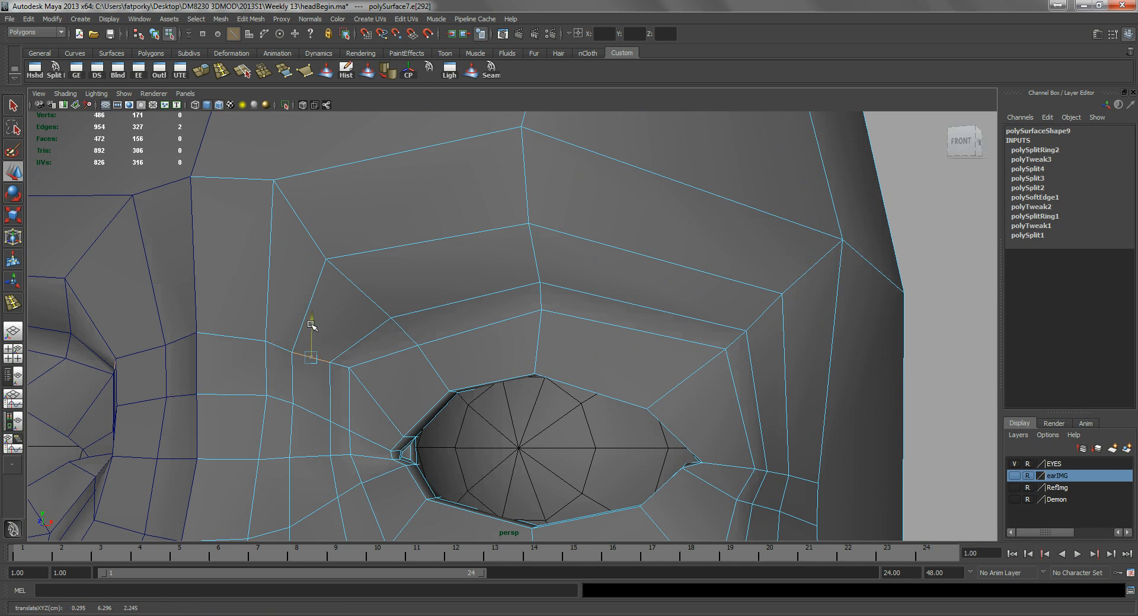
left_click_drag(326, 300, 357, 338, "alt")
key("e")
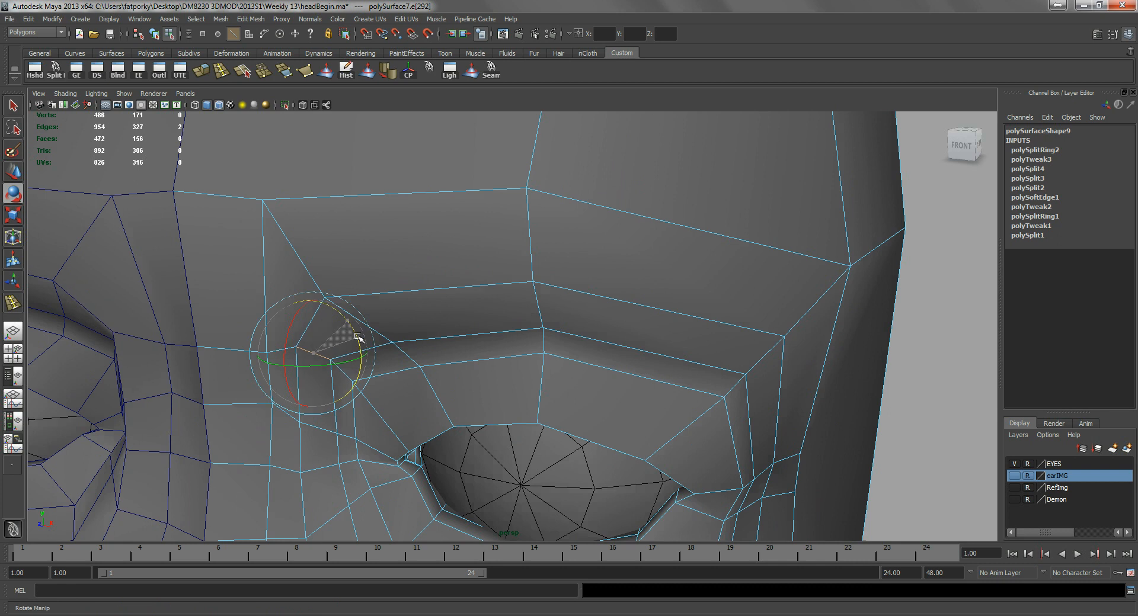
- Adjust the height of the top edge crossing the nose bridge to line it up with the inner brow edge
key("q")
left_click(229, 350)
key("w")
left_click_drag(231, 315, 525, 301)
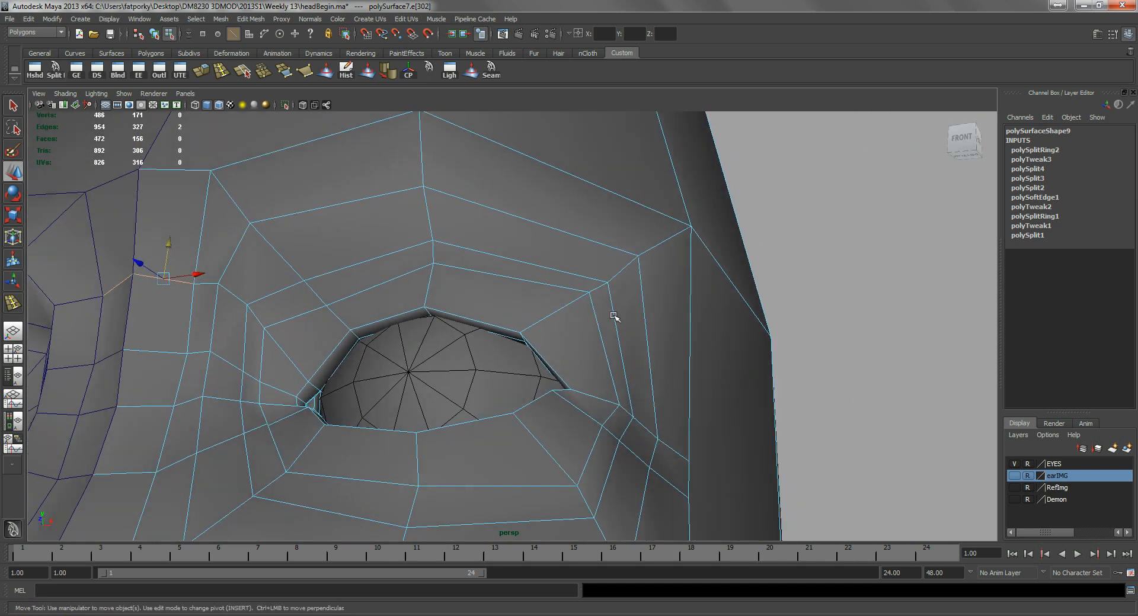
- Move the short edge above the outer eye corner down and inward to round the ring around the eye
left_click(597, 291)
left_click_drag(597, 291, 551, 249, "alt")
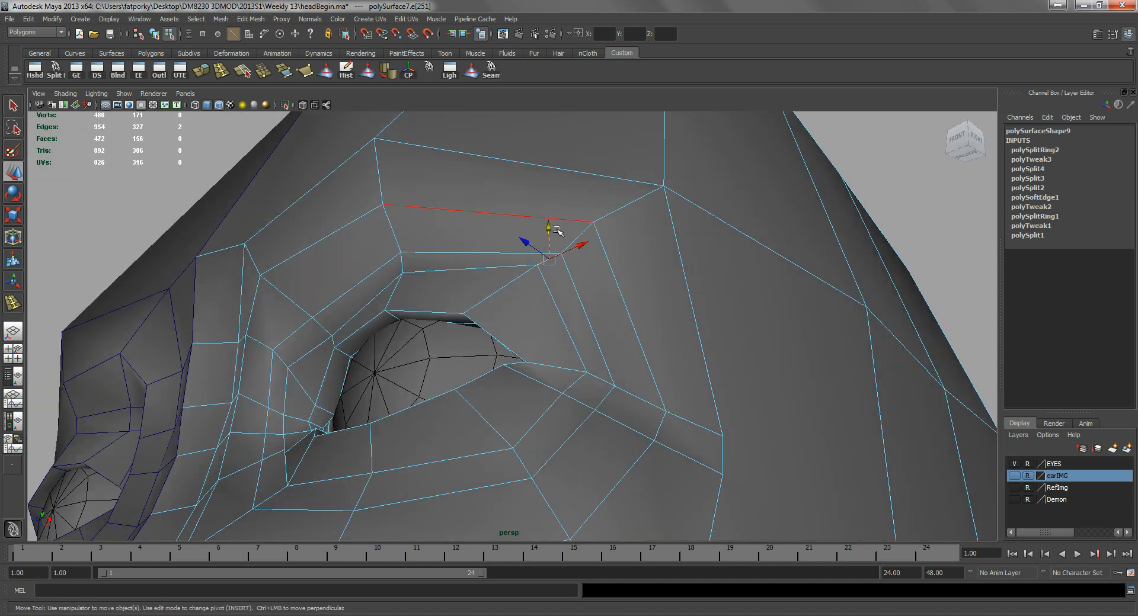
left_click_drag(515, 279, 585, 333, "alt")
left_click_drag(608, 369, 670, 275)
left_click(705, 236)
right_click_drag(735, 234, 541, 325, "alt")
left_click_drag(563, 356, 389, 355, "alt")
right_click_drag(390, 353, 482, 304, "alt")
left_click(596, 333)
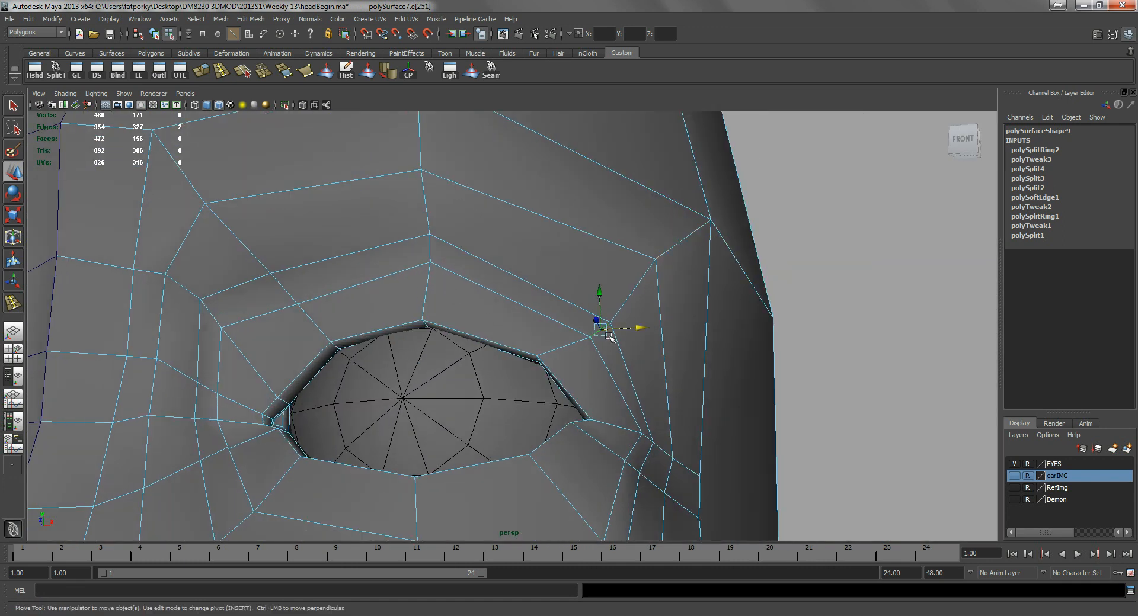
- Shift the short edge above the outer eye corner slightly further inward toward the eye
left_click_drag(595, 333, 585, 327, "alt")
left_click(536, 289)
key("ctrl+z")
left_click_drag(541, 300, 599, 339)
key("e")
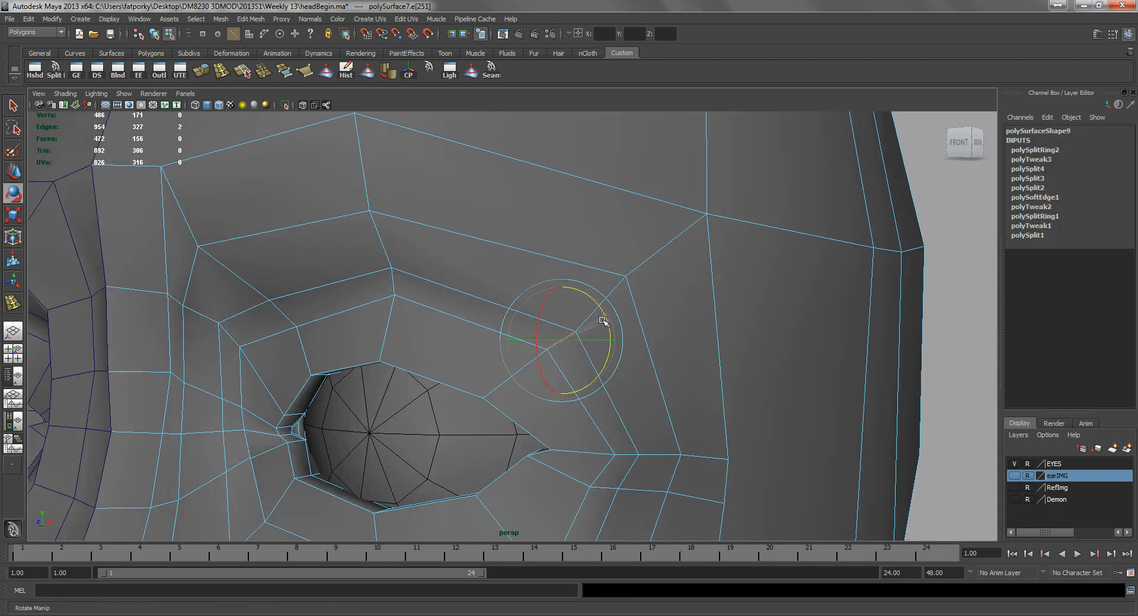
key("w")
left_click_drag(587, 341, 576, 335)
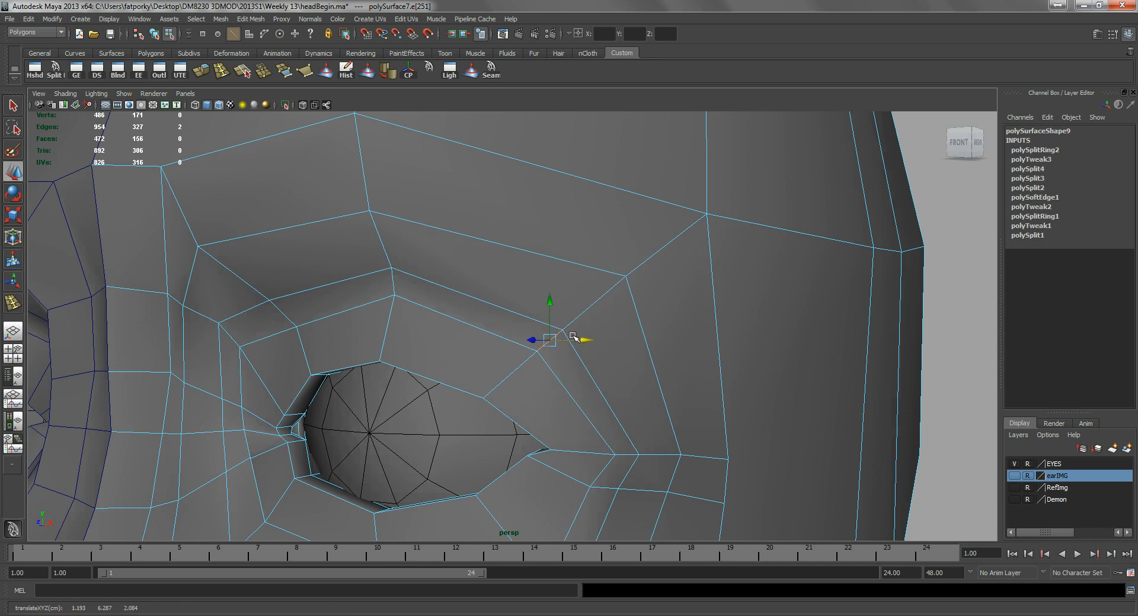
- Examine the reshaped eye sockets and brow from several angles, ending with a front view of the whole head
right_click_drag(580, 337, 551, 350, "alt")
left_click_drag(551, 350, 553, 415, "alt")
key("q")
right_click_drag(554, 415, 612, 295, "alt")
left_click_drag(612, 295, 539, 353, "alt")
right_click_drag(539, 353, 623, 335, "alt")
left_click(770, 376)
right_click_drag(770, 376, 516, 330, "alt")
left_click_drag(515, 330, 457, 330, "alt")
right_click_drag(456, 330, 479, 341, "alt")
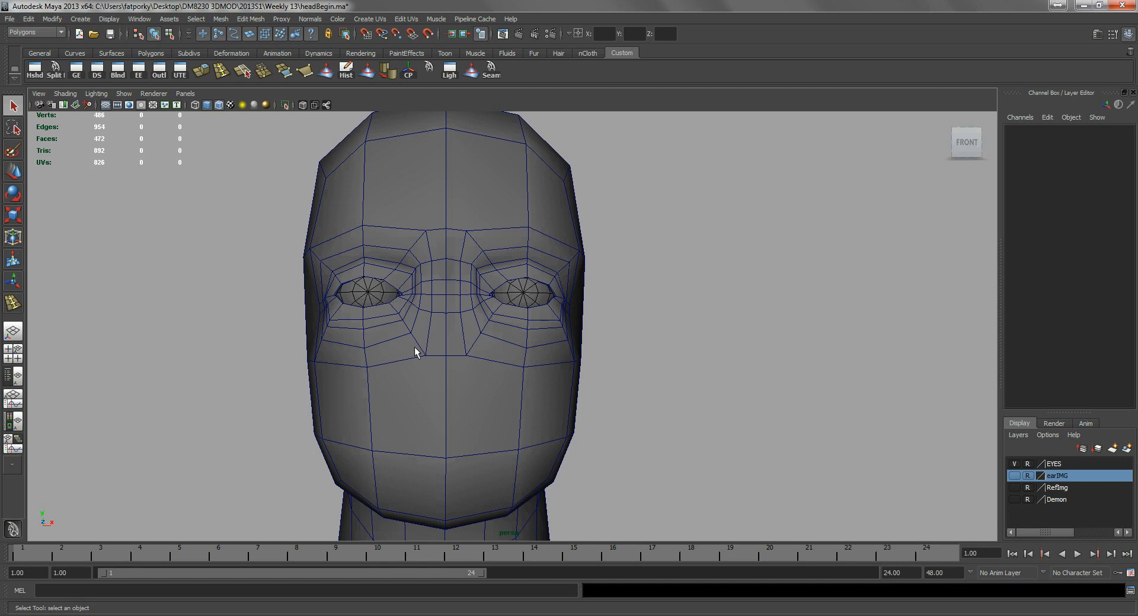
- Delete the construction history of the head mesh half
left_click(555, 386)
left_click_drag(579, 381, 541, 386, "alt")
scroll(465, 317, "up", 2)
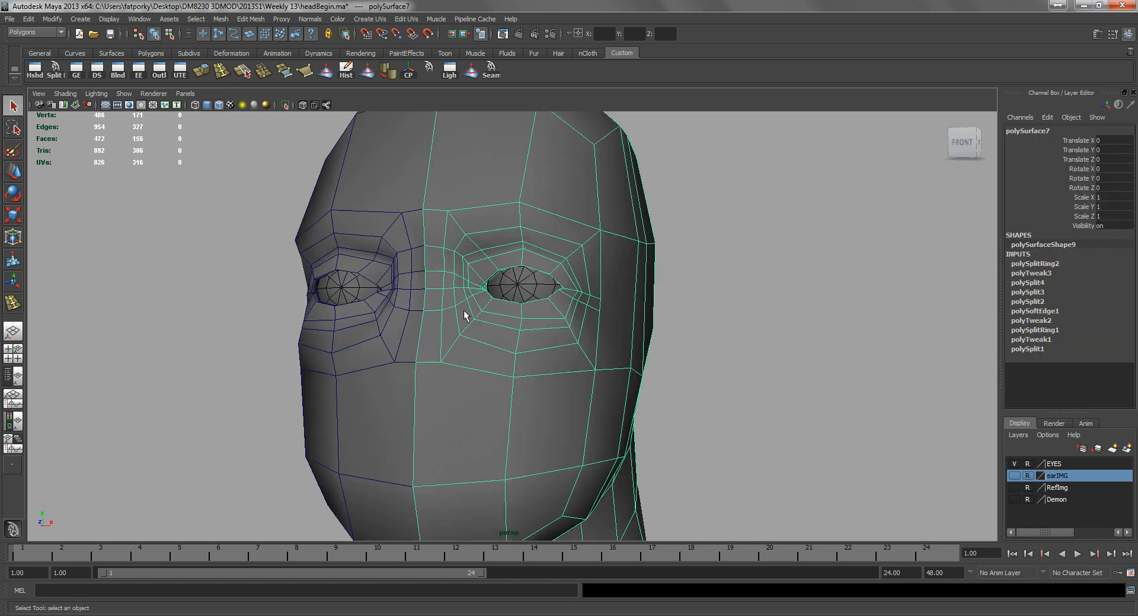
left_click(344, 70)
- Split the face below the eye horizontally, from the centre edge to the vertical edge beneath the middle of the eye
left_click(55, 69)
left_click_drag(477, 362, 393, 351, "alt")
scroll(453, 391, "up", 2)
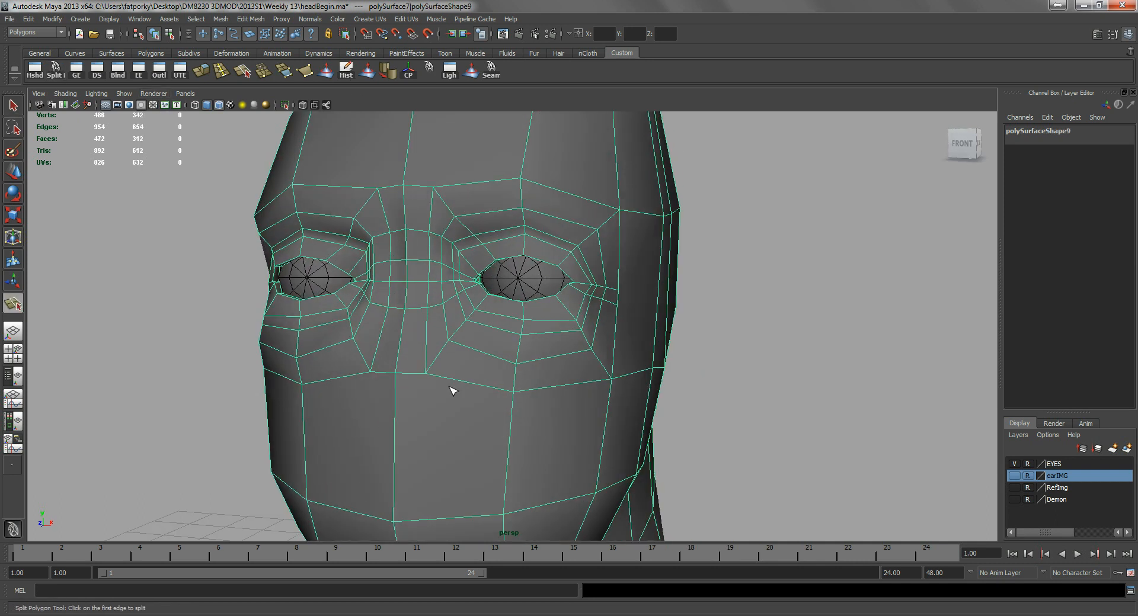
left_click(395, 405)
left_click_drag(415, 419, 464, 419)
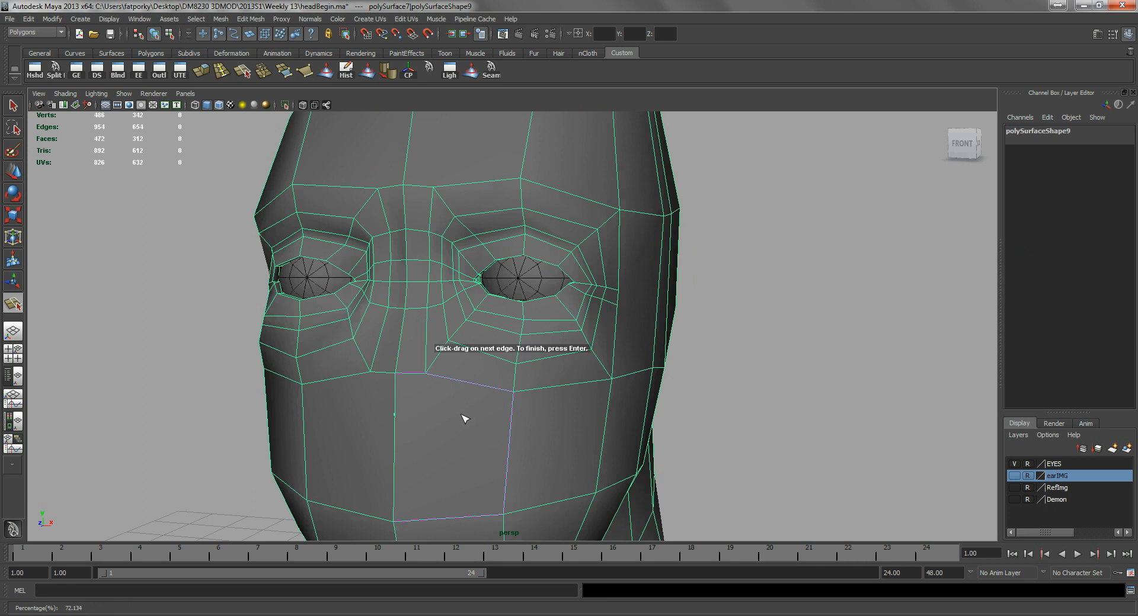
left_click(515, 436)
left_click_drag(518, 440, 537, 438)
key("Return")
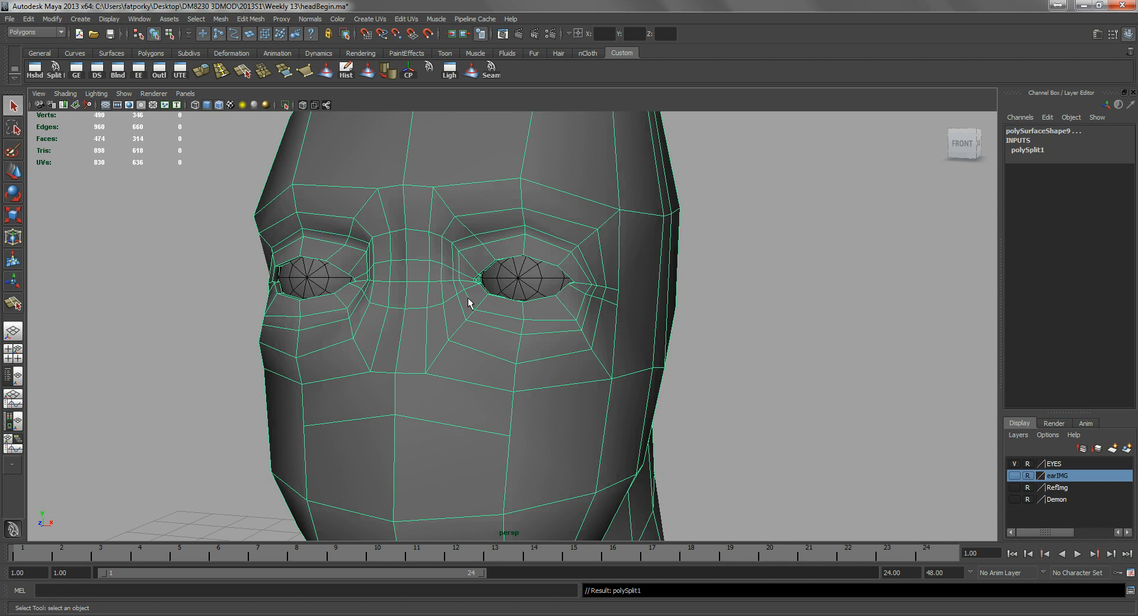
- Reposition the narrow face beside the inner eye corner
right_click_drag(440, 298, 483, 298)
right_click_drag(409, 338, 464, 337, "alt")
right_click_drag(401, 318, 452, 274, "alt")
middle_click_drag(452, 272, 454, 326, "alt")
right_click_drag(363, 300, 413, 317, "alt")
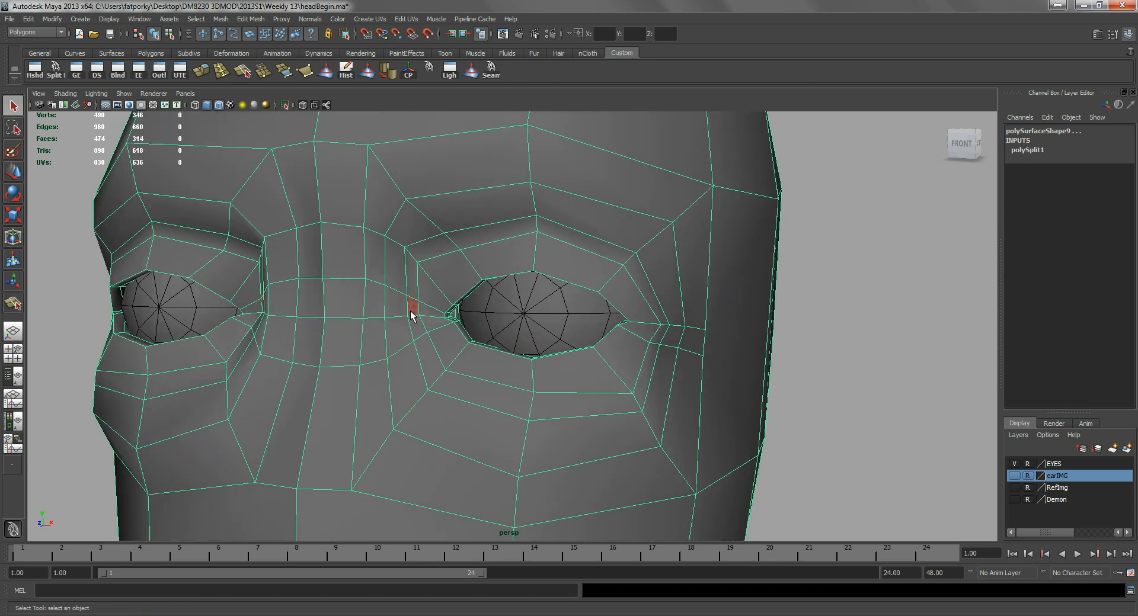
left_click(411, 312)
key("w")
left_click_drag(424, 304, 434, 309)
left_click(415, 332)
mouse_move(417, 355)
right_mouse_down()
mouse_move(418, 333)
mouse_move(409, 358)
right_mouse_up()
key("q")
left_click(395, 342)
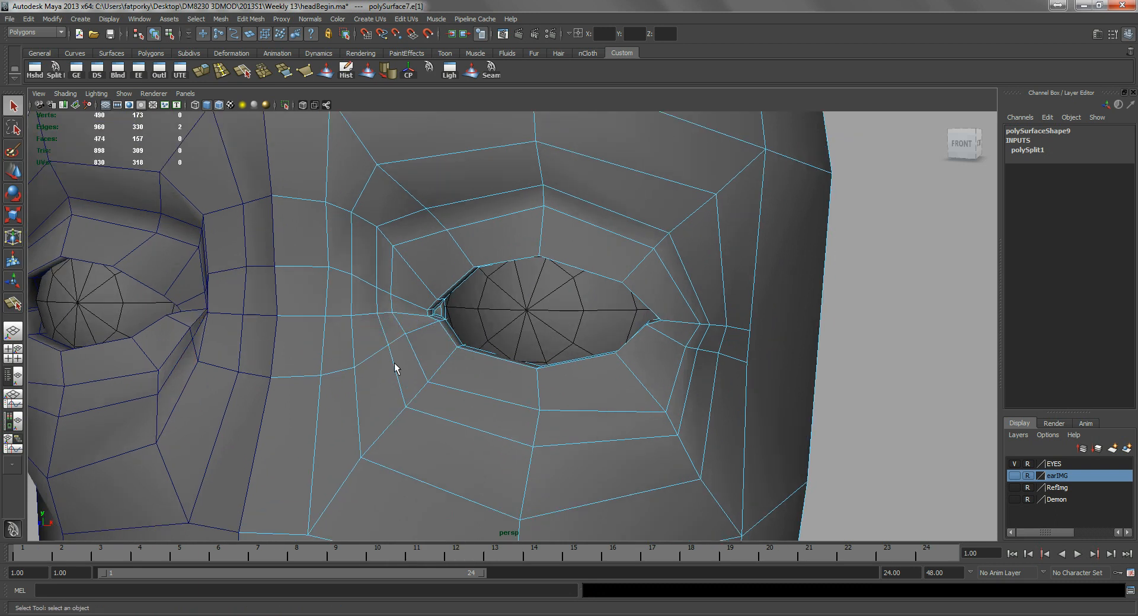
- Reposition the edge just below the inner eye corner and undo the extra move made after it
left_click_drag(394, 363, 404, 367, "alt")
right_click_drag(404, 367, 385, 351)
left_click(391, 344)
key("w")
mouse_move(396, 356)
left_mouse_down()
mouse_move(395, 316)
mouse_move(385, 340)
mouse_move(413, 344)
left_mouse_up()
right_click_drag(413, 343, 439, 355, "alt")
left_click_drag(421, 382, 388, 385)
key("ctrl+z")
right_click_drag(388, 385, 460, 385, "alt")
middle_click_drag(422, 372, 456, 363, "alt")
- In wireframe display, snap the vertex below the inner eye corner onto its neighbouring vertex and select the overlapping pair
right_click(391, 350)
key("4")
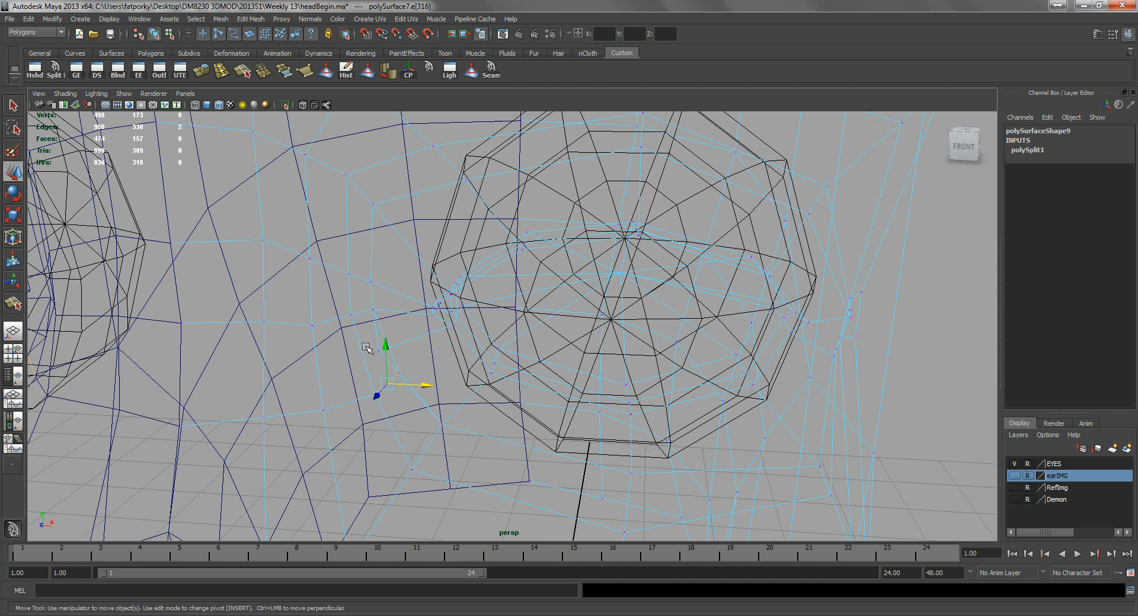
key("F9")
key("q")
key("w")
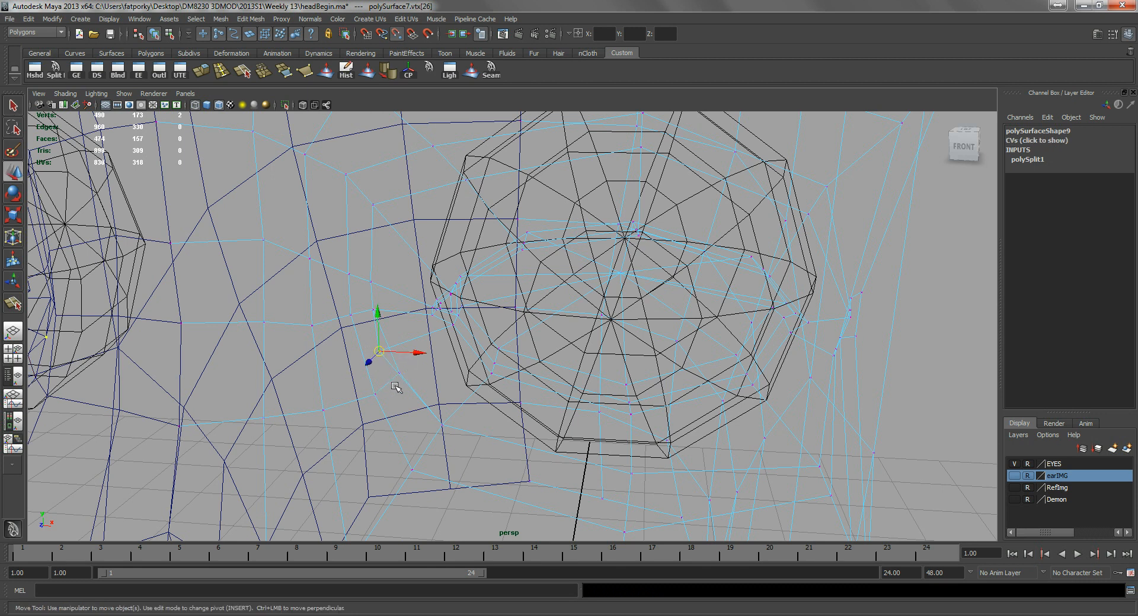
left_click(399, 372, "shift")
key("q")
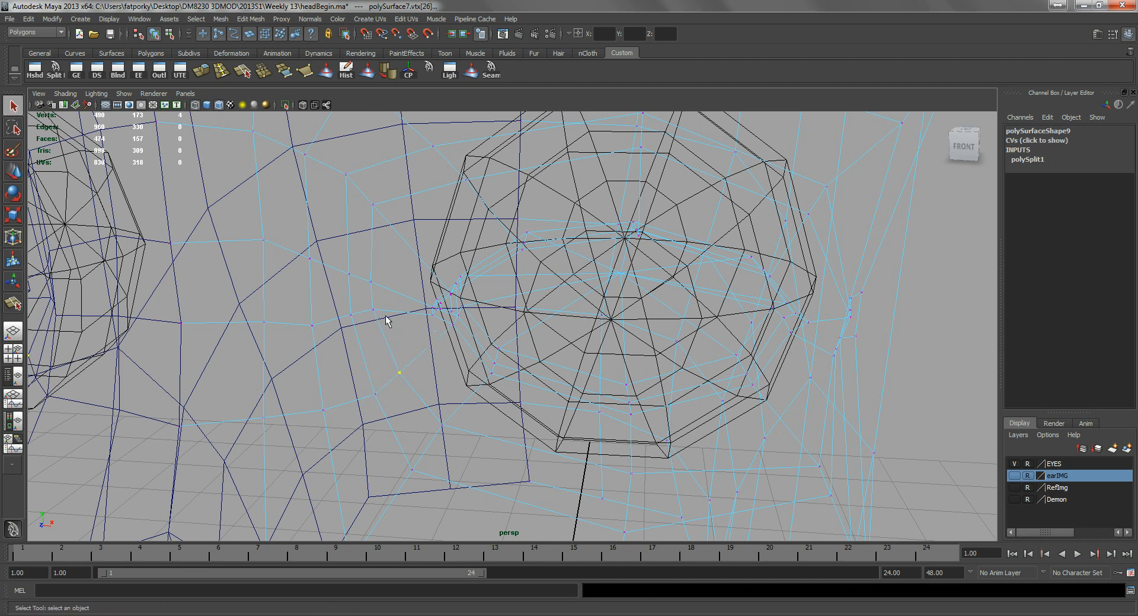
- Merge the overlapping vertices with a threshold of 0.0001 and return to shaded display
left_click(242, 72)
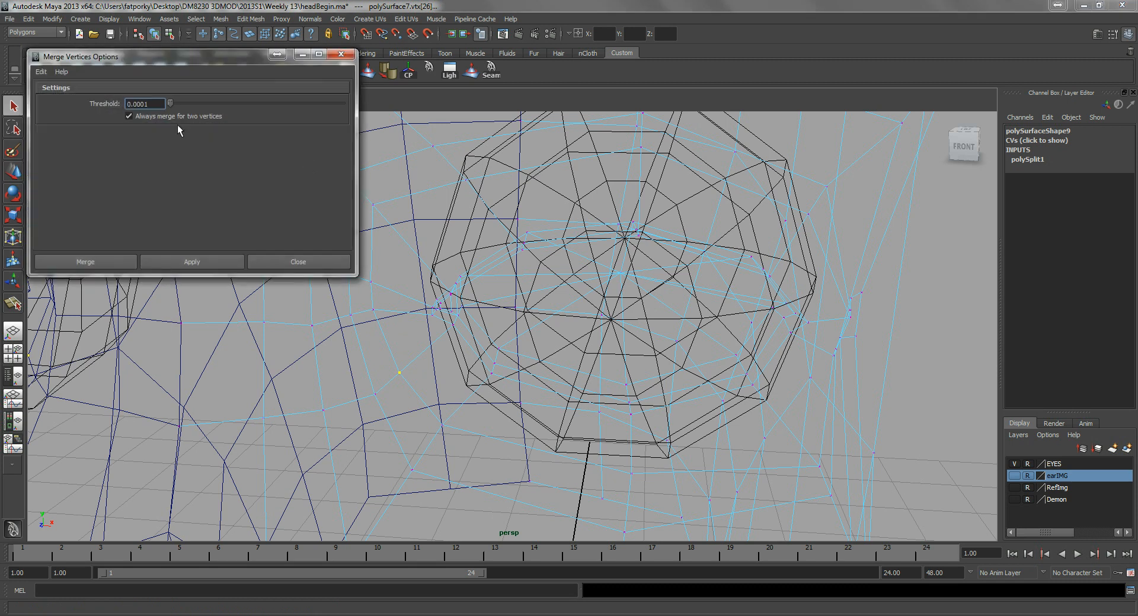
left_click(196, 265)
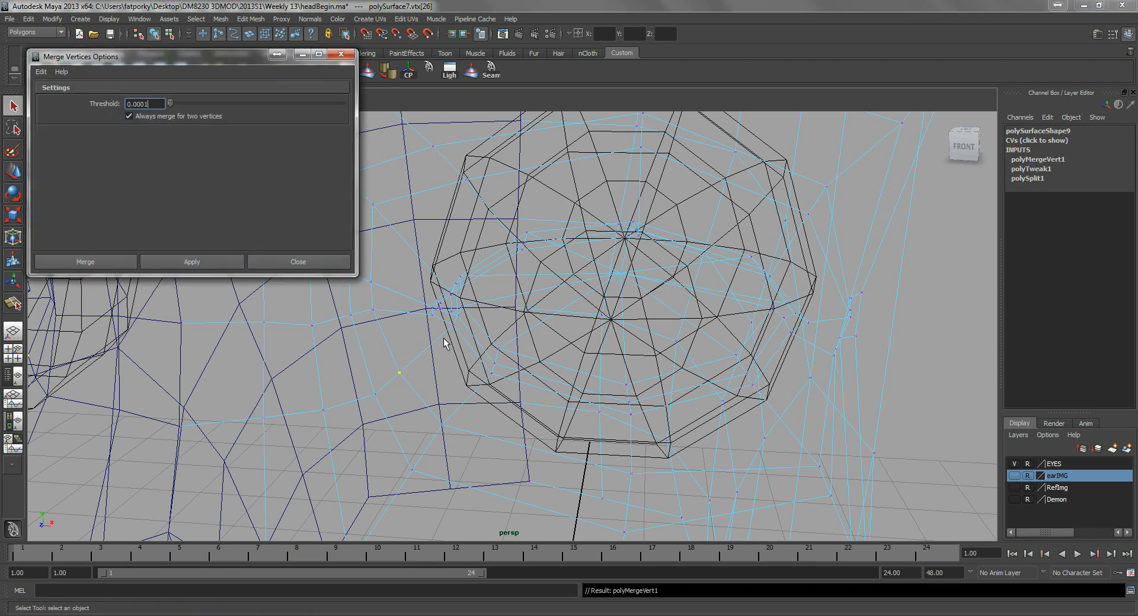
left_click(222, 262)
left_click(292, 262)
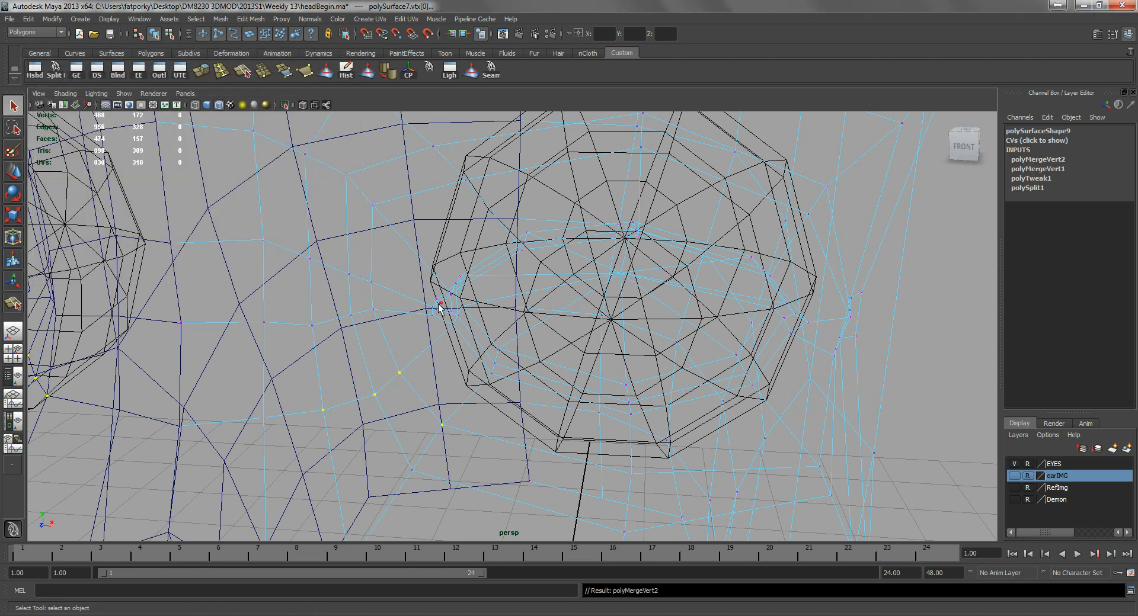
key("5")
- Examine the merged vertex below the inner eye corner and the surrounding nose and cheek topology from several angles
left_click(441, 424)
left_click_drag(400, 391, 399, 367, "alt")
key("w")
right_click_drag(521, 398, 405, 326, "alt")
middle_click_drag(407, 344, 433, 262, "alt")
right_click_drag(434, 262, 349, 302, "alt")
left_click_drag(349, 302, 315, 323, "alt")
right_click_drag(316, 323, 328, 329, "alt")
left_click_drag(328, 329, 371, 324, "alt")
right_click_drag(371, 325, 434, 329, "alt")
left_click_drag(434, 329, 438, 334, "alt")
middle_click_drag(448, 375, 453, 287, "alt")
right_click_drag(452, 287, 242, 253, "alt")
middle_click_drag(507, 419, 449, 421, "alt")
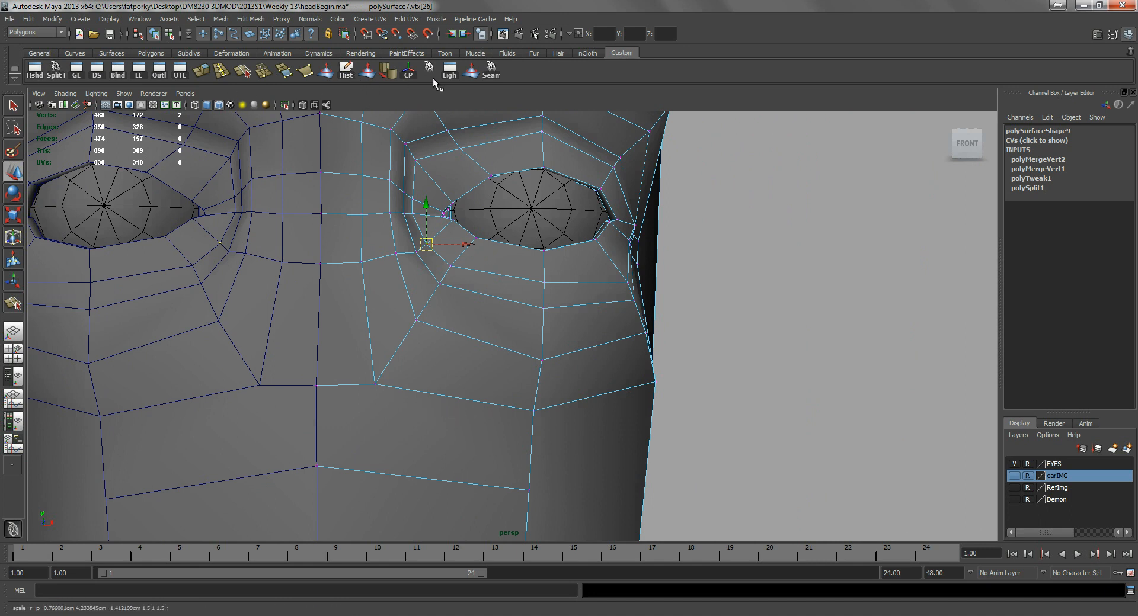
- Split the face at the base of the nose vertically, from the middle of its upper edge to its lower edge
left_click(55, 70)
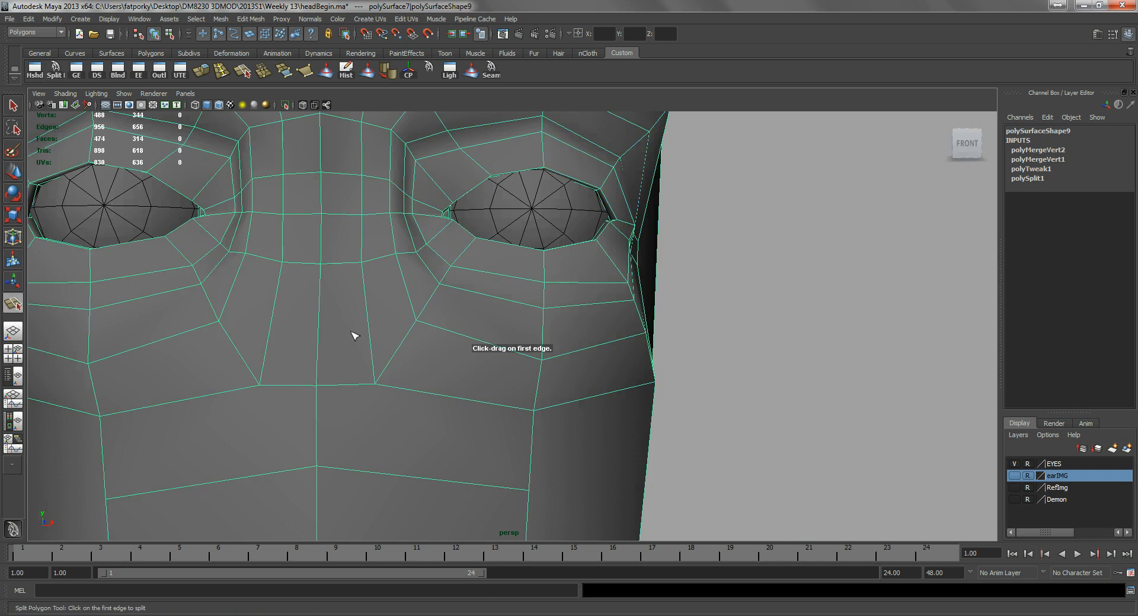
left_click(435, 395)
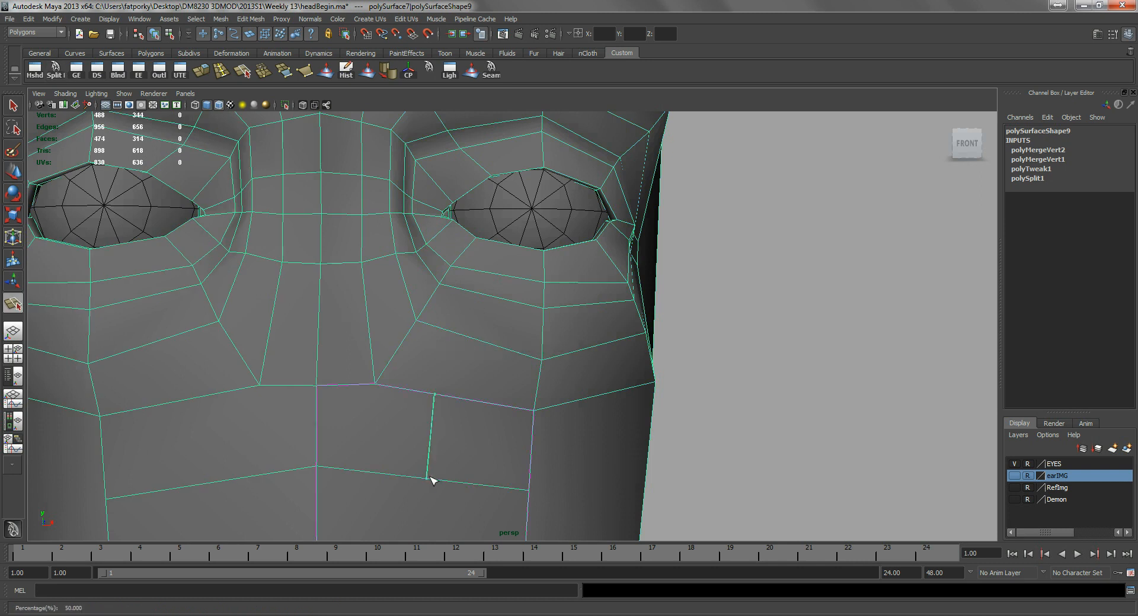
key("Return")
key("w")
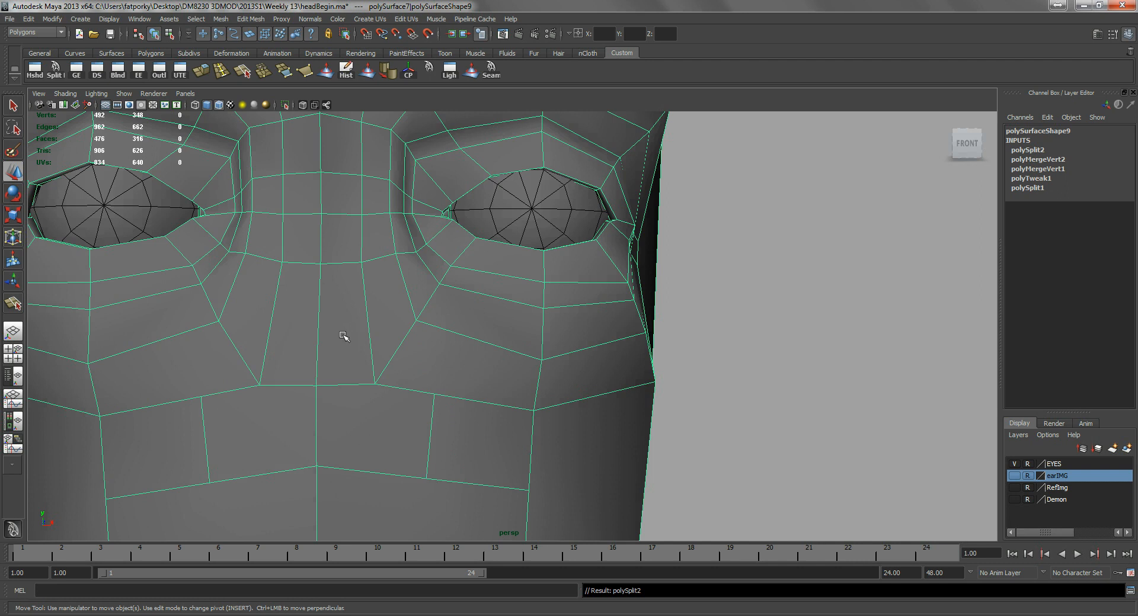
- Extrude the column of nose bridge faces together with the nose base face, and pull the extrusion forward from the face
scroll(376, 354, "down", 4)
right_click_drag(416, 365, 404, 398)
left_click(409, 391)
left_click(384, 290, "shift")
left_click(390, 255, "shift")
left_click(390, 225, "shift")
left_click(391, 203, "shift")
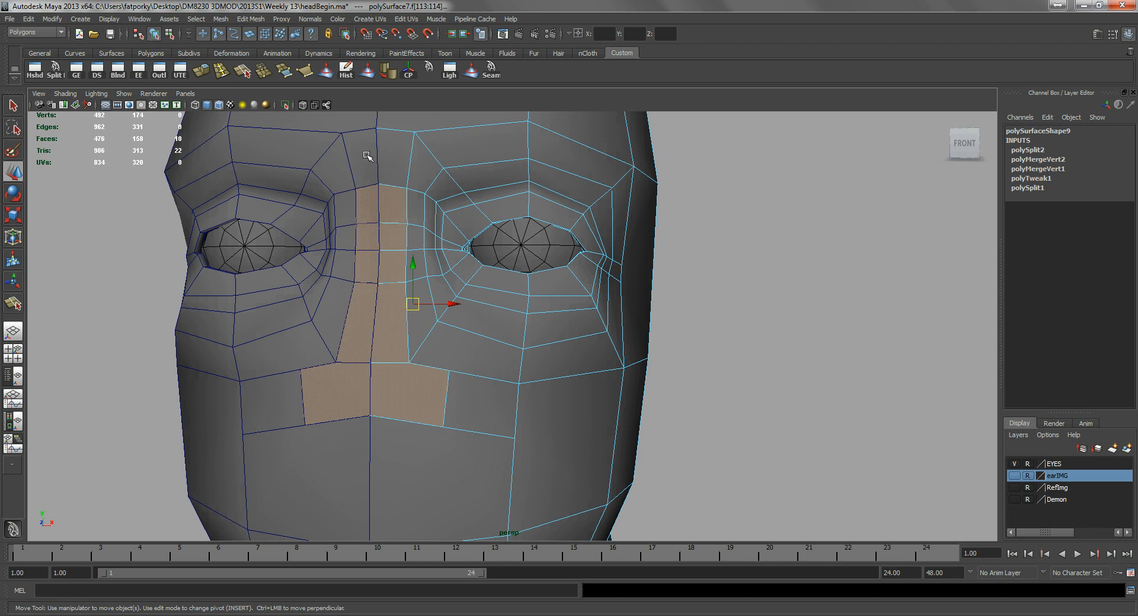
left_click_drag(411, 205, 419, 234, "alt")
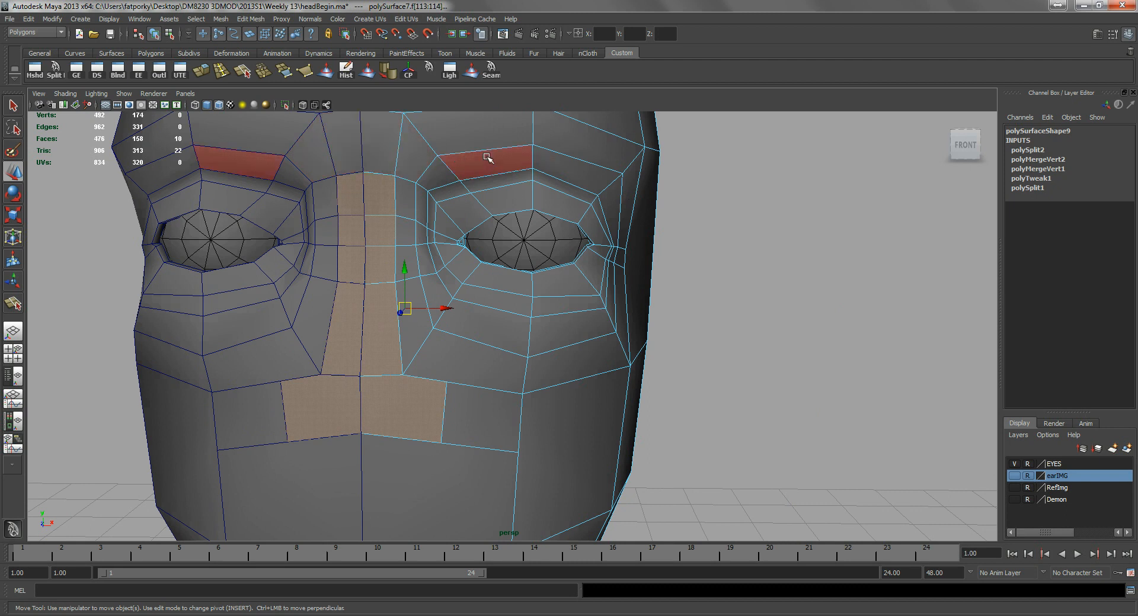
left_click_drag(486, 193, 413, 184, "alt")
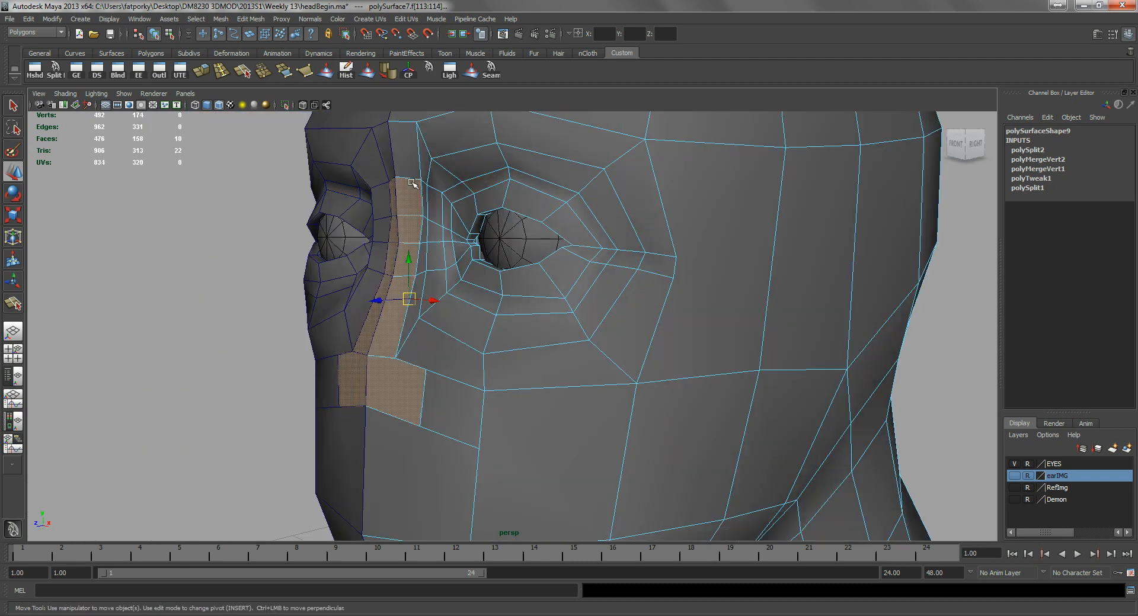
left_click(201, 71)
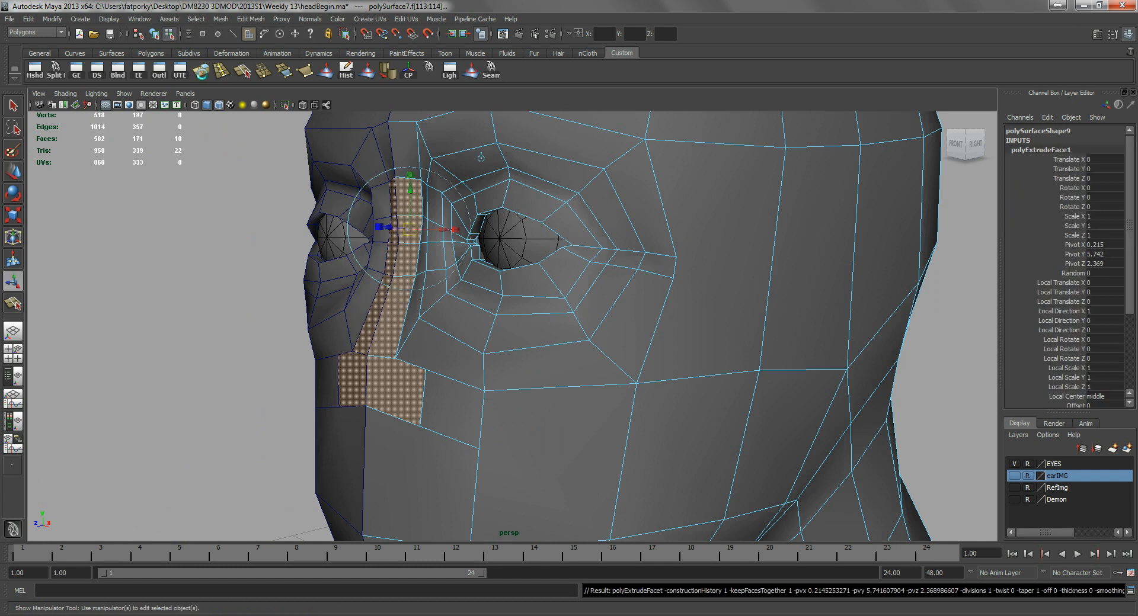
left_click_drag(299, 186, 338, 245, "alt")
key("w")
left_click_drag(377, 307, 424, 217)
- Preview the extruded nose in smooth display, examine its shape, and return to the low-poly display
key("q")
right_click_drag(366, 224, 409, 220)
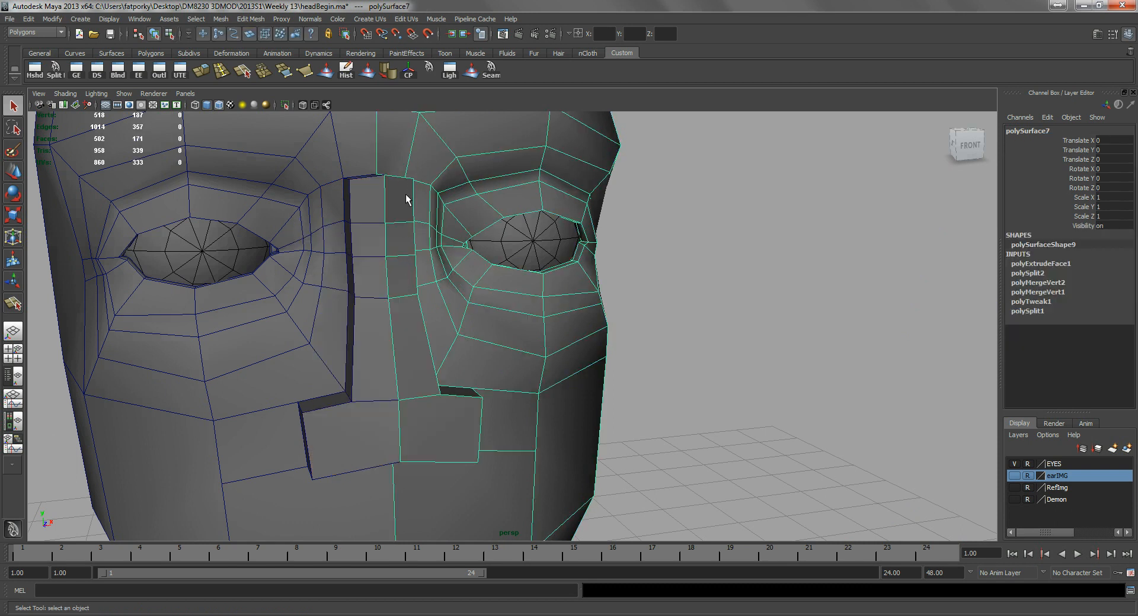
key("3")
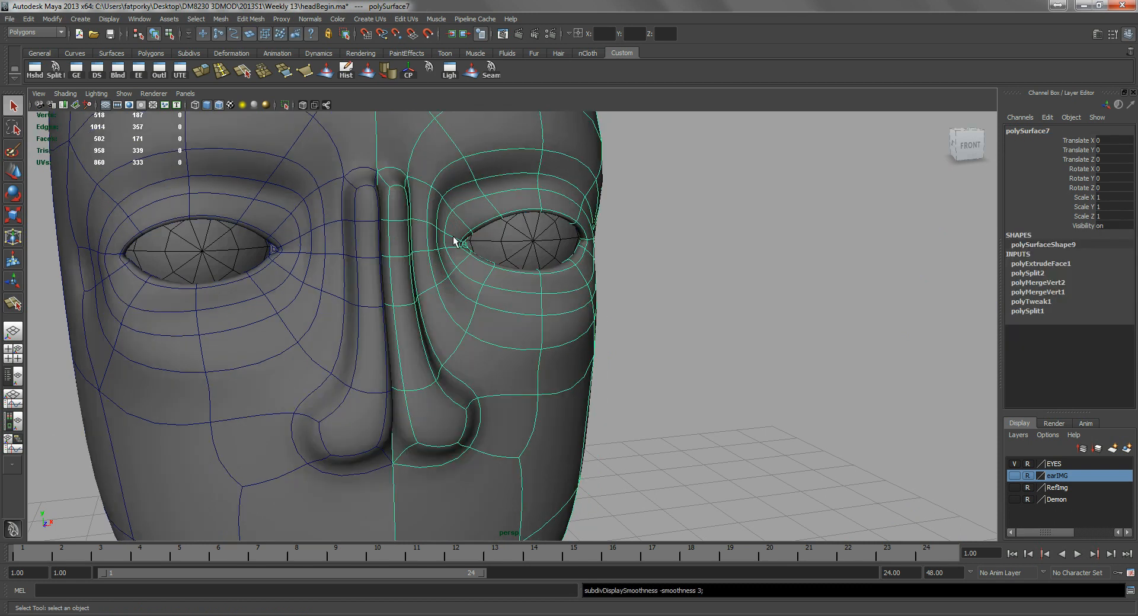
right_click_drag(523, 371, 464, 377, "alt")
left_click_drag(393, 257, 361, 254, "alt")
key("1")
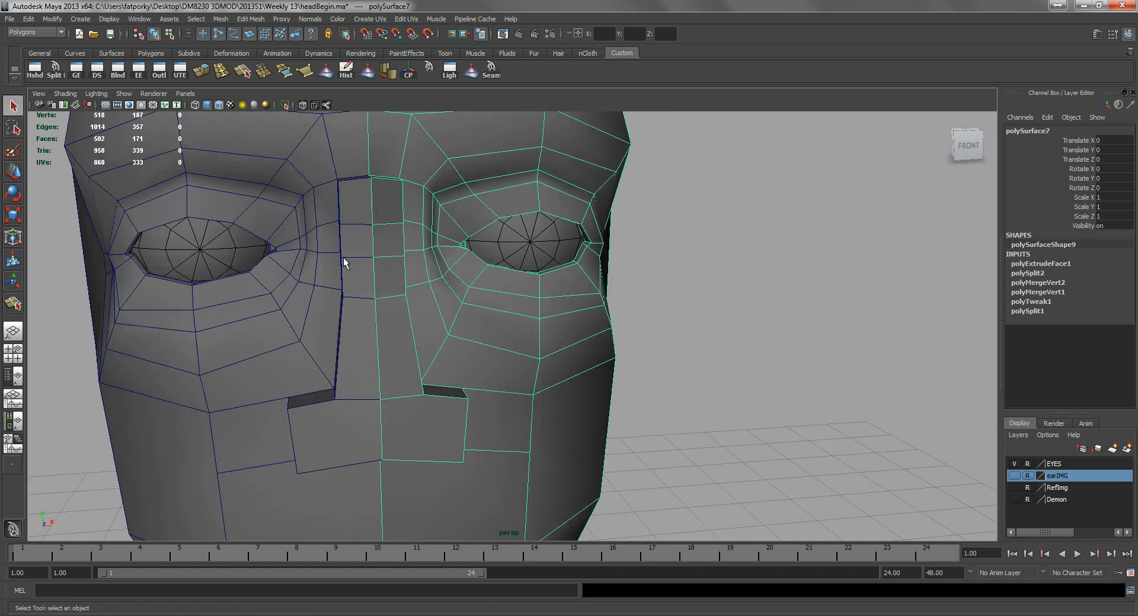
- Delete the mirrored half of the head and select the remaining half to expose the inner side of the nose extrusion
left_click(344, 258)
key("Delete")
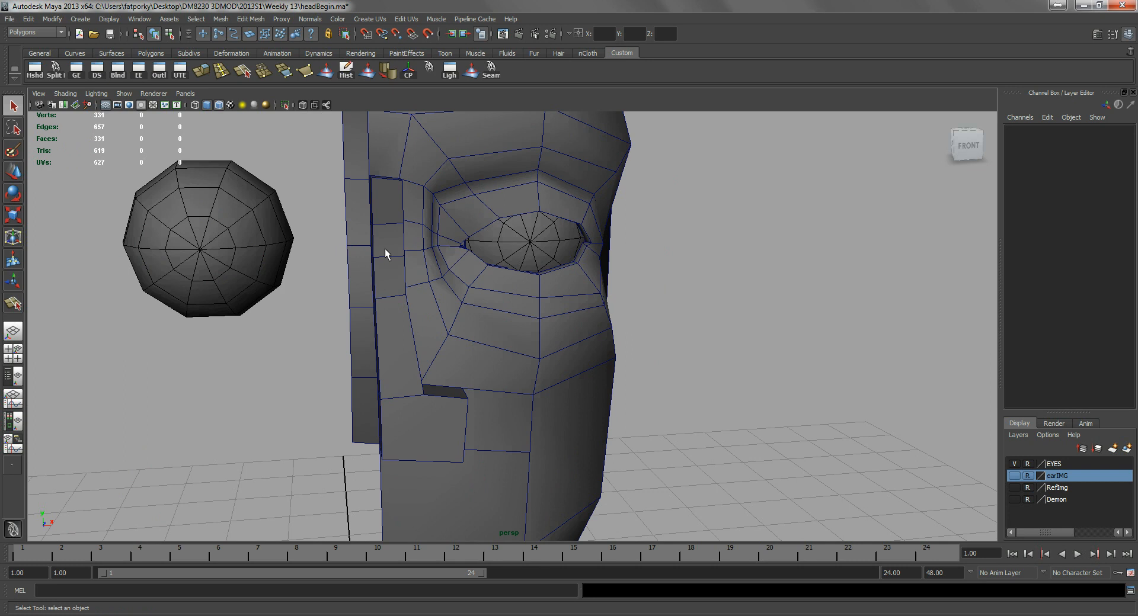
left_click_drag(447, 394, 521, 263, "alt")
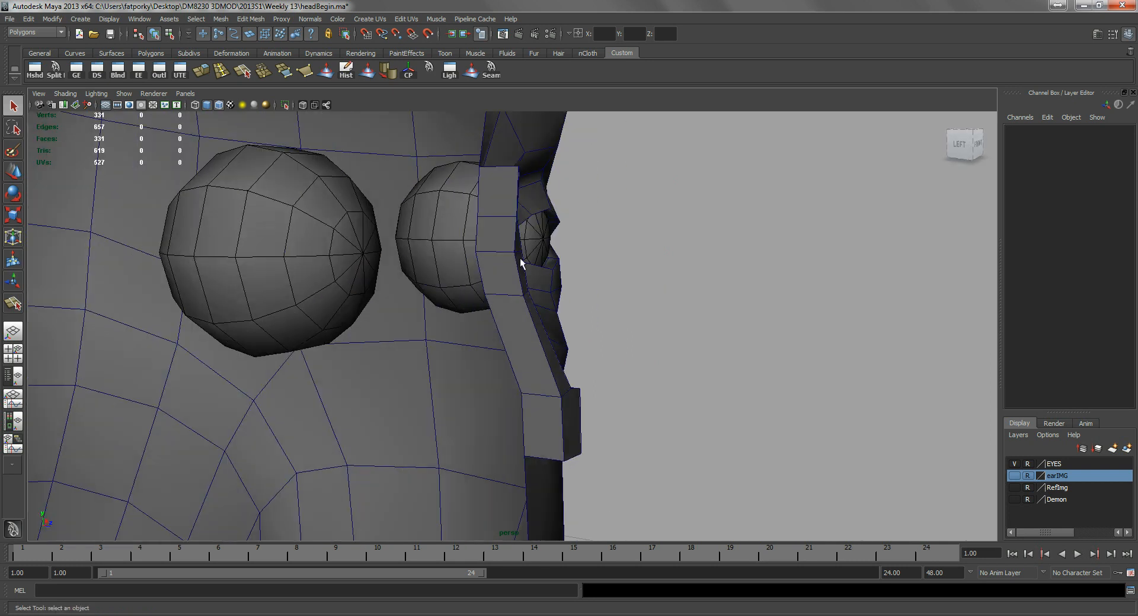
left_click(534, 378)
left_click_drag(534, 377, 495, 237, "alt")
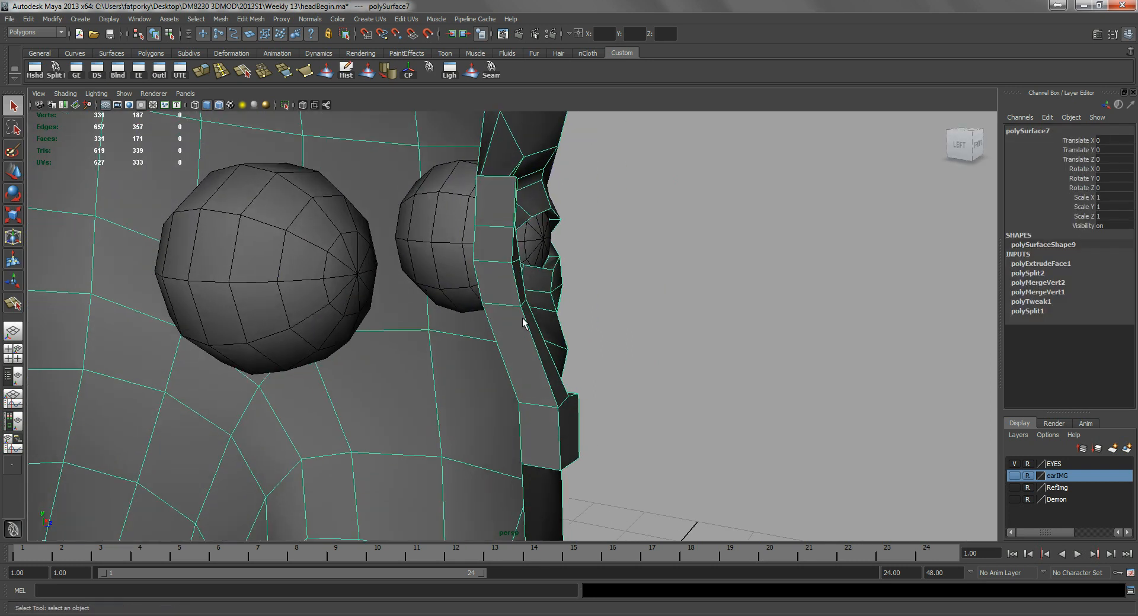
- Try deleting the extrusion's interior wall faces along the head's centre line, and undo the attempt
key("F11")
left_click(486, 204)
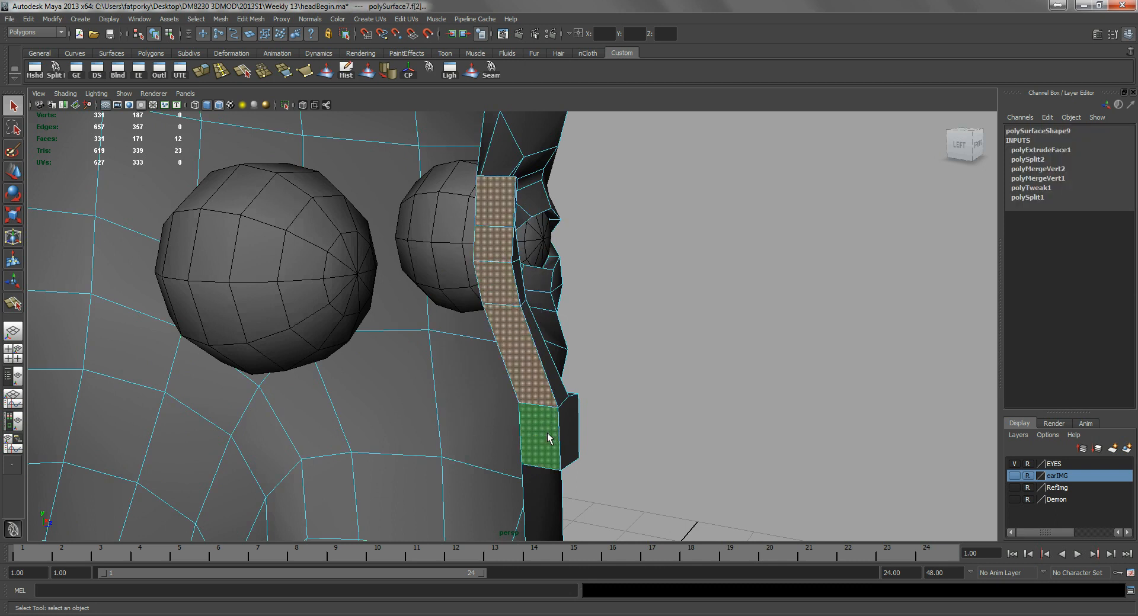
key("Delete")
left_click_drag(540, 420, 572, 337, "alt")
key("ctrl+z")
- Delete the interior wall faces that the nose extrusion left along the head's centre line
left_click(709, 291)
left_click(599, 234)
left_click(590, 323, "shift")
left_click(610, 371, "shift")
left_click(631, 409, "shift")
left_click_drag(648, 453, 556, 396, "alt")
key("Delete")
right_click_drag(500, 323, 551, 309)
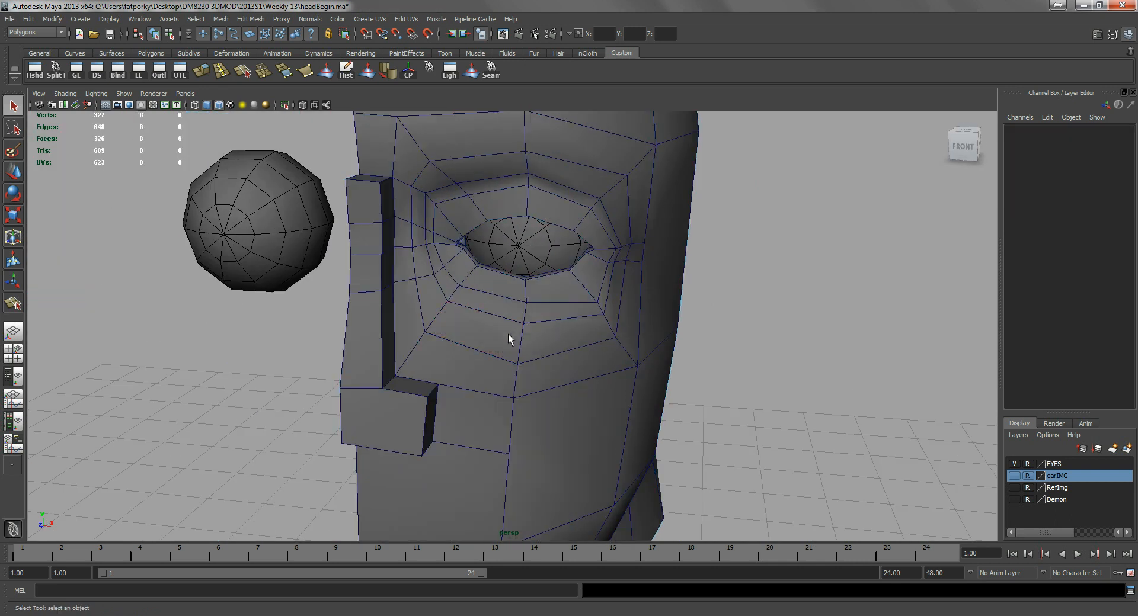
- Recreate the mirrored half of the head with Duplicate Special at a Scale X of -1
left_click(28, 19)
left_click(65, 276)
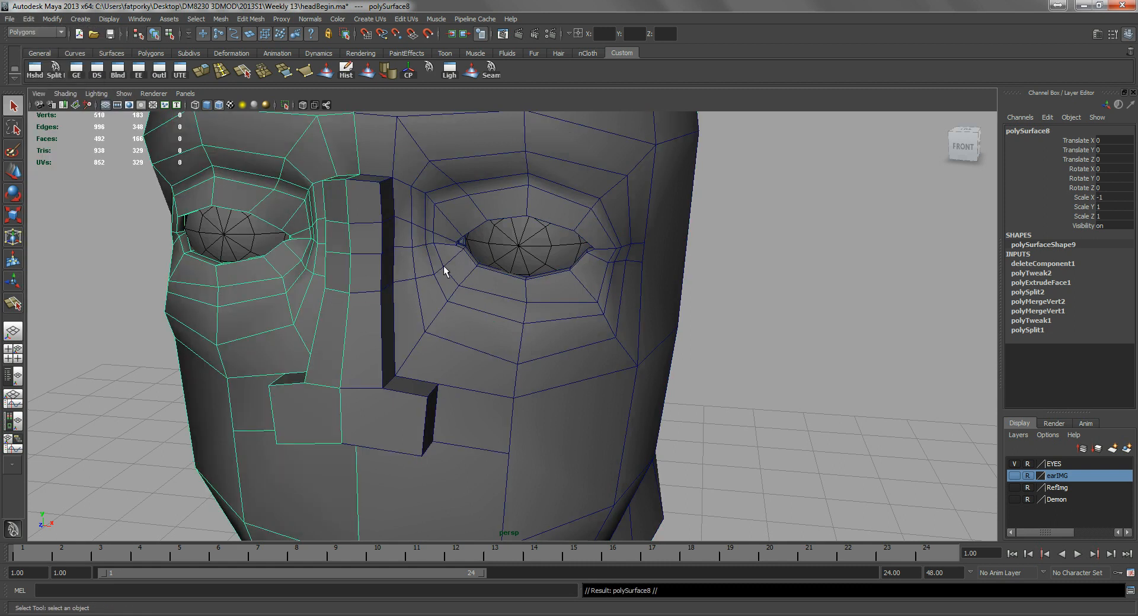
left_click(432, 357)
- Delete the upper front edge of the nose bridge extrusion and its leftover vertices so the bridge slopes into the brow
left_click_drag(433, 357, 465, 363, "alt")
right_click_drag(464, 363, 396, 331, "alt")
left_click(422, 307)
left_click_drag(422, 308, 331, 294, "alt")
right_click_drag(331, 294, 374, 238, "alt")
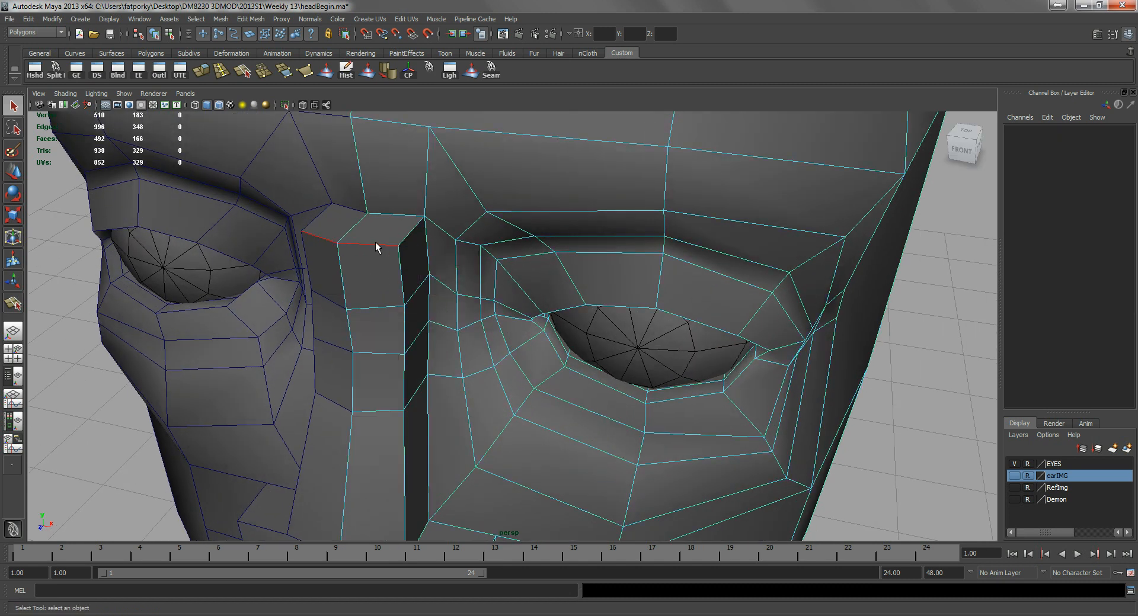
left_click(375, 243)
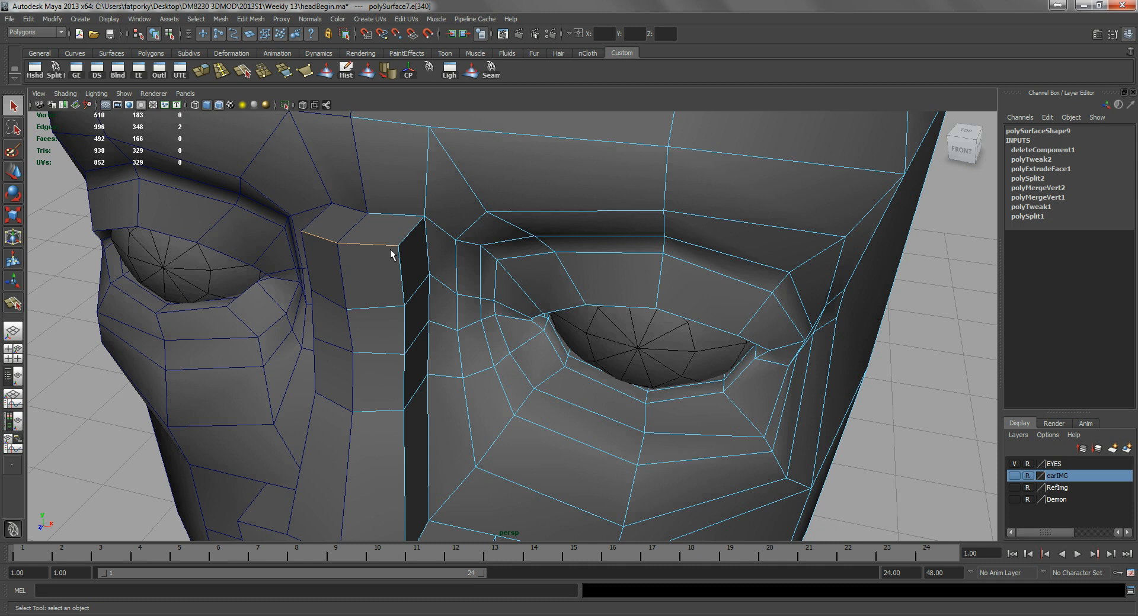
key("Delete")
right_click_drag(386, 255, 332, 252)
left_click_drag(290, 203, 287, 249)
key("Delete")
- Reposition the uppermost horizontal edge on the front of the nose bridge to smooth its slope
right_click_drag(356, 341, 406, 392, "alt")
middle_click_drag(406, 394, 424, 307, "alt")
left_click_drag(446, 390, 460, 366, "alt")
right_click_drag(431, 259, 442, 225)
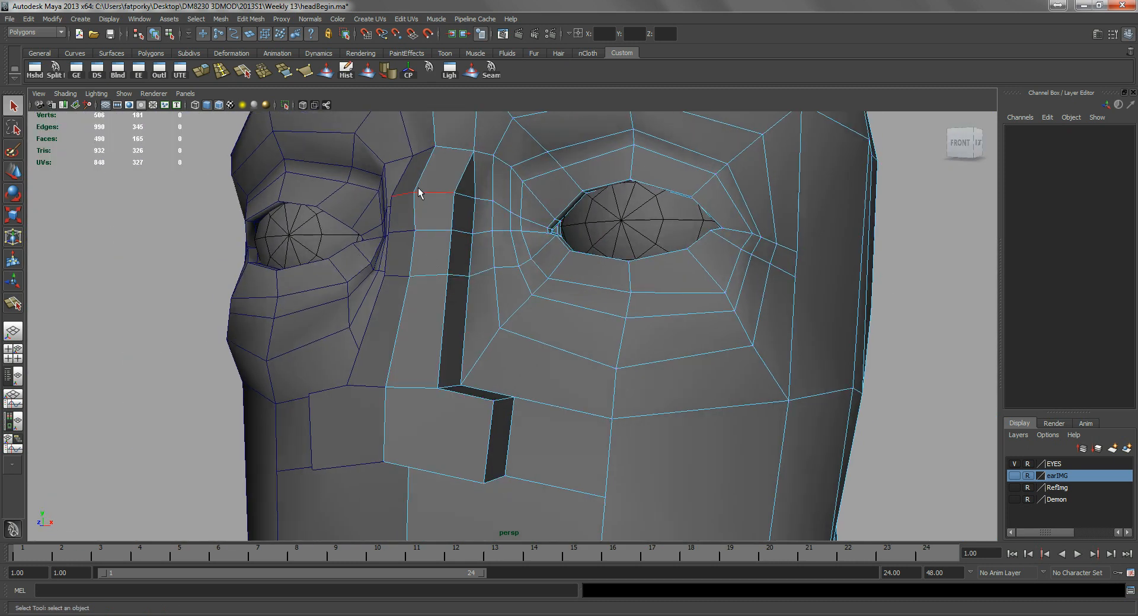
left_click(429, 190)
left_click_drag(428, 190, 482, 330, "alt")
key("w")
left_click_drag(438, 299, 539, 335)
- Adjust the edge where the nose bridge meets the brow, and reselect the bridge edge below it
right_click_drag(533, 258, 544, 243)
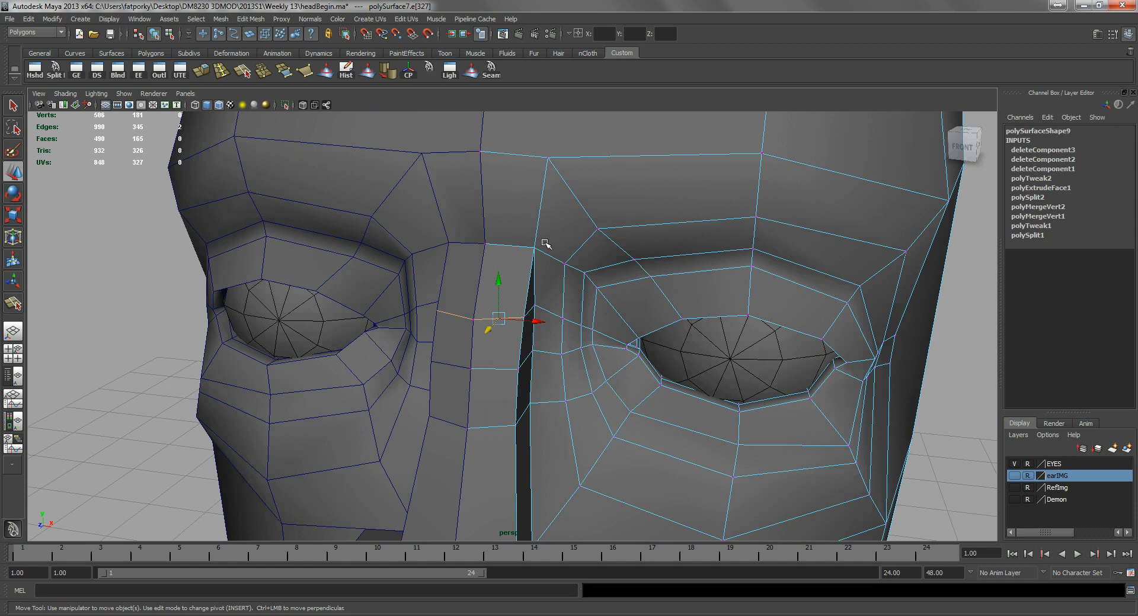
left_click(500, 244)
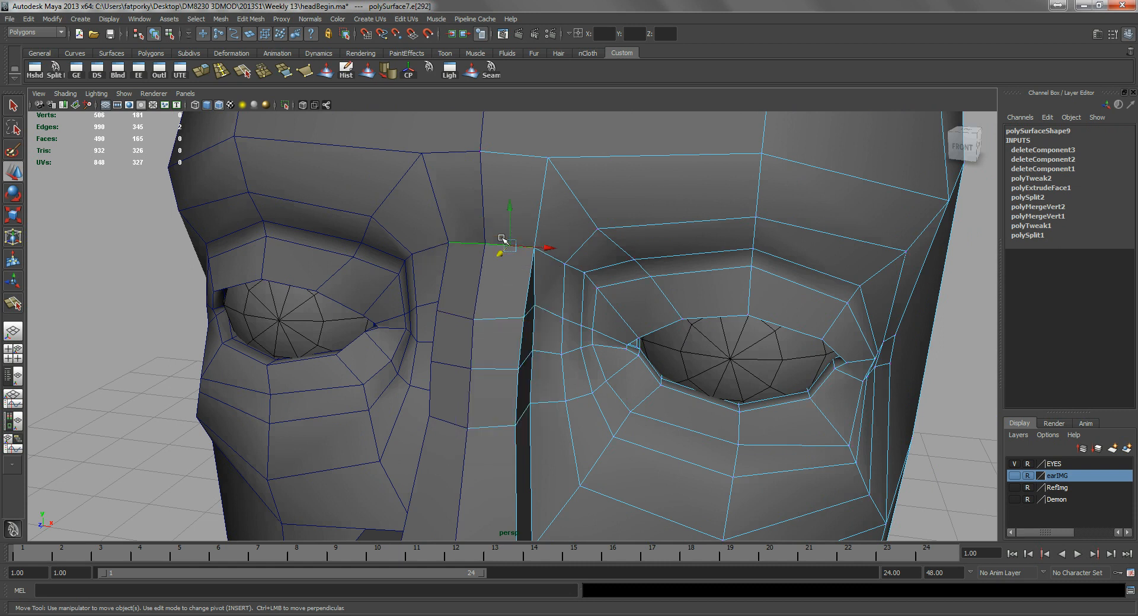
left_click_drag(508, 214, 521, 363)
left_click(487, 306)
key("q")
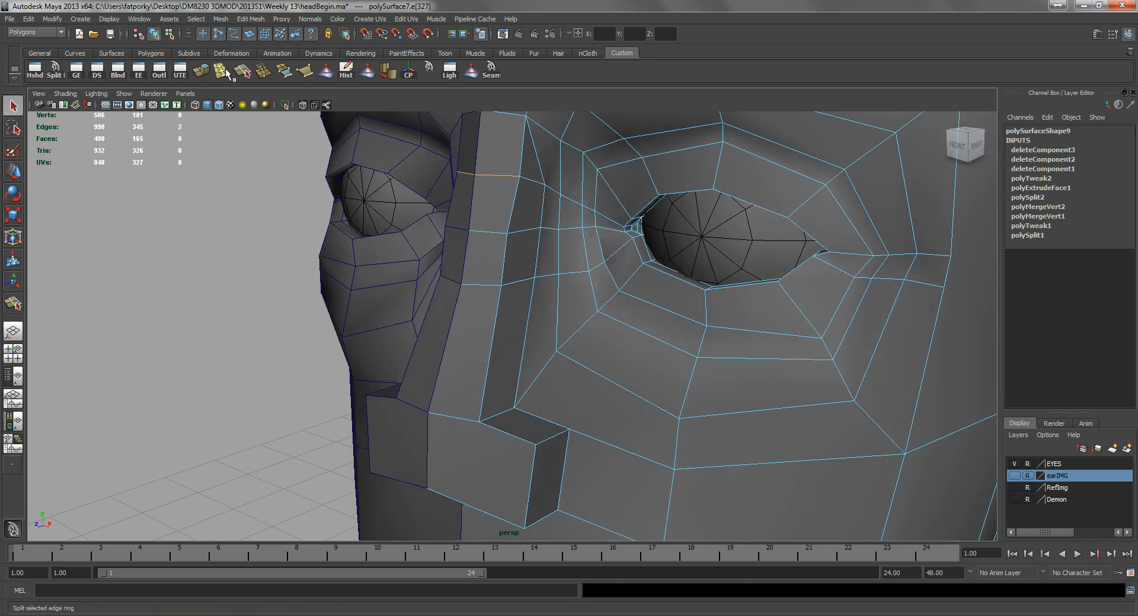
- Insert an edge loop midway through the depth of the extrusion, along the nose's side and underside
left_click(224, 71)
left_click_drag(455, 275, 485, 280, "alt")
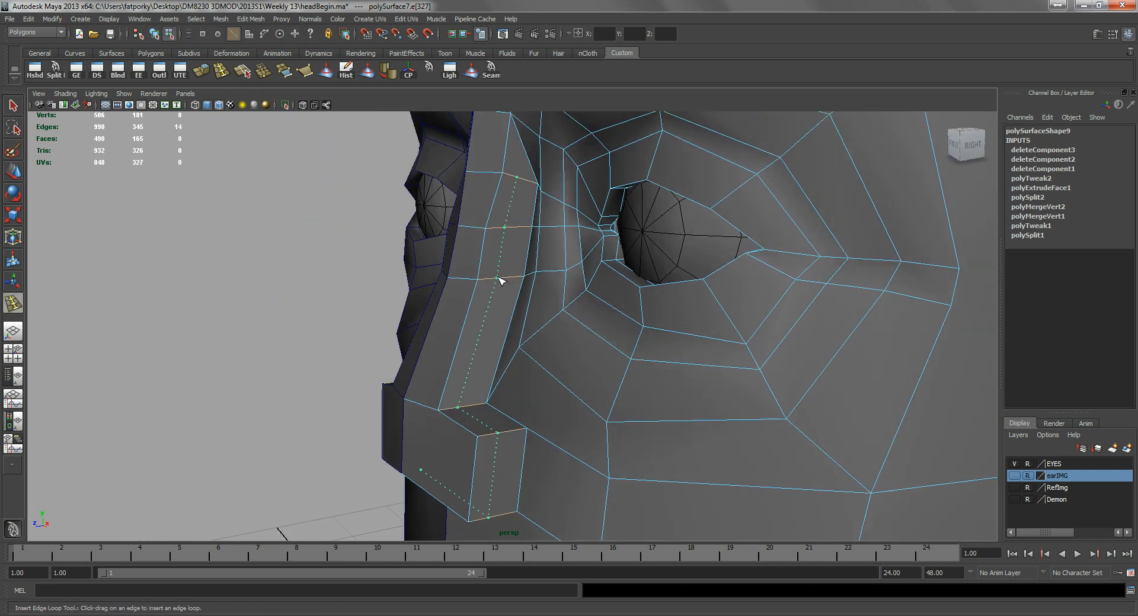
left_click(501, 285)
- Reshape the underside of the nose by moving its new middle edge and the neighbouring lower edge
key("q")
left_click_drag(486, 282, 521, 346, "alt")
key("w")
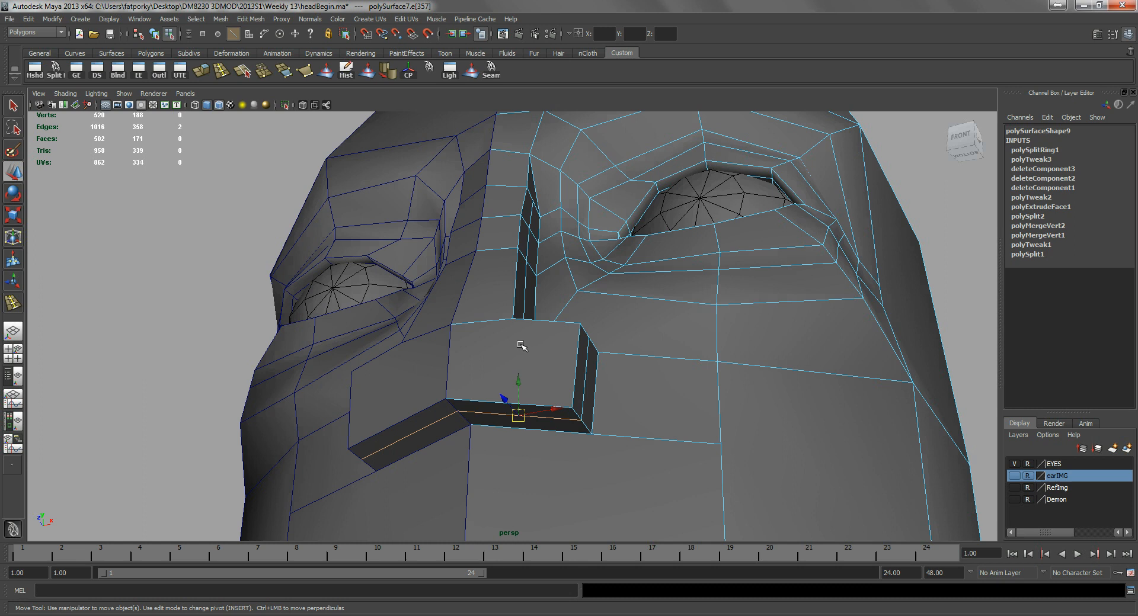
left_click_drag(515, 386, 551, 433)
left_click(548, 441)
left_click(543, 420)
left_click_drag(550, 391, 558, 362)
left_click(514, 342)
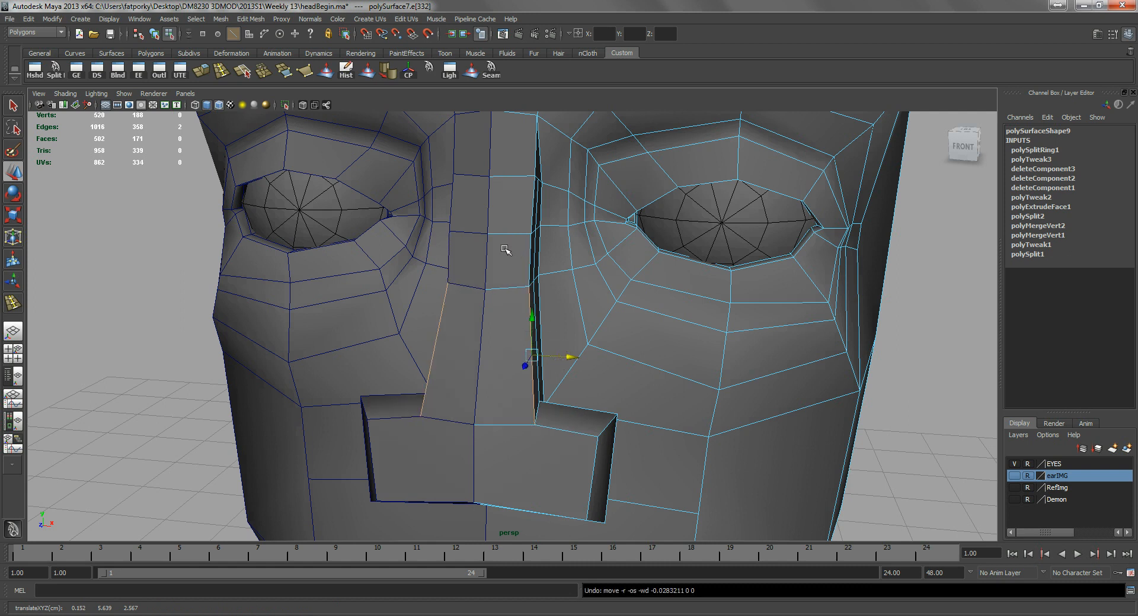
- Reposition the side edges of the nose bridge and pull the base's upper outer edges inward to taper the nose wings
left_click_drag(507, 247, 459, 255, "alt")
left_click(511, 211)
left_click_drag(536, 320, 480, 330)
left_click(478, 330)
left_click_drag(539, 374, 518, 398, "alt")
left_click_drag(461, 429, 598, 399)
left_click(502, 417)
left_click(486, 408)
left_click_drag(475, 376, 487, 370, "alt")
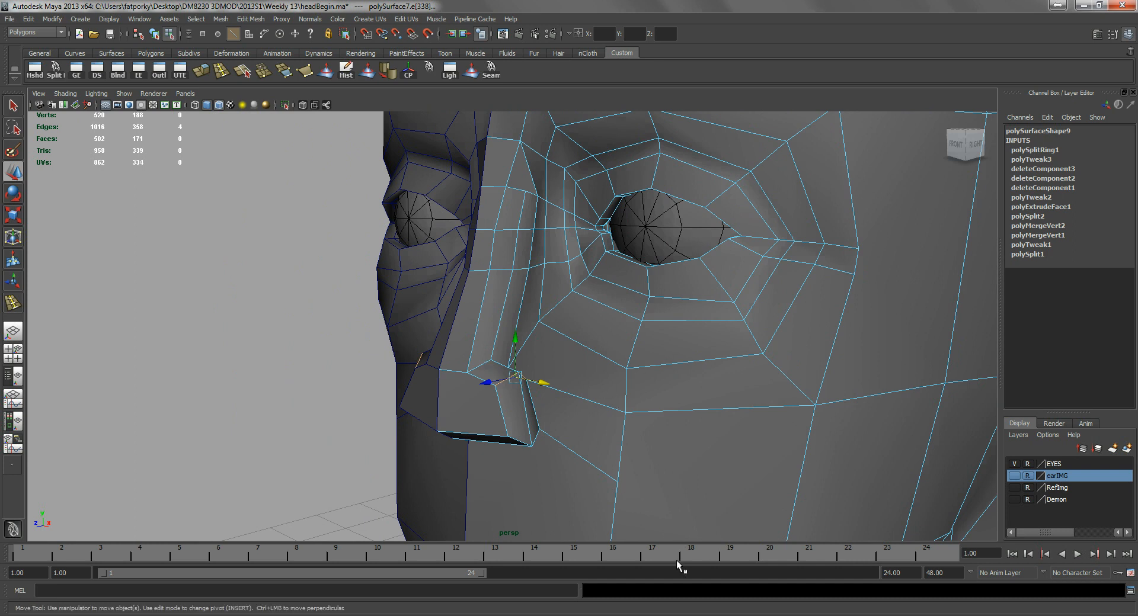
- Switch to the portrait photo in Photoshop, add a new layer, and set the Brush size to 10
key("alt+Tab")
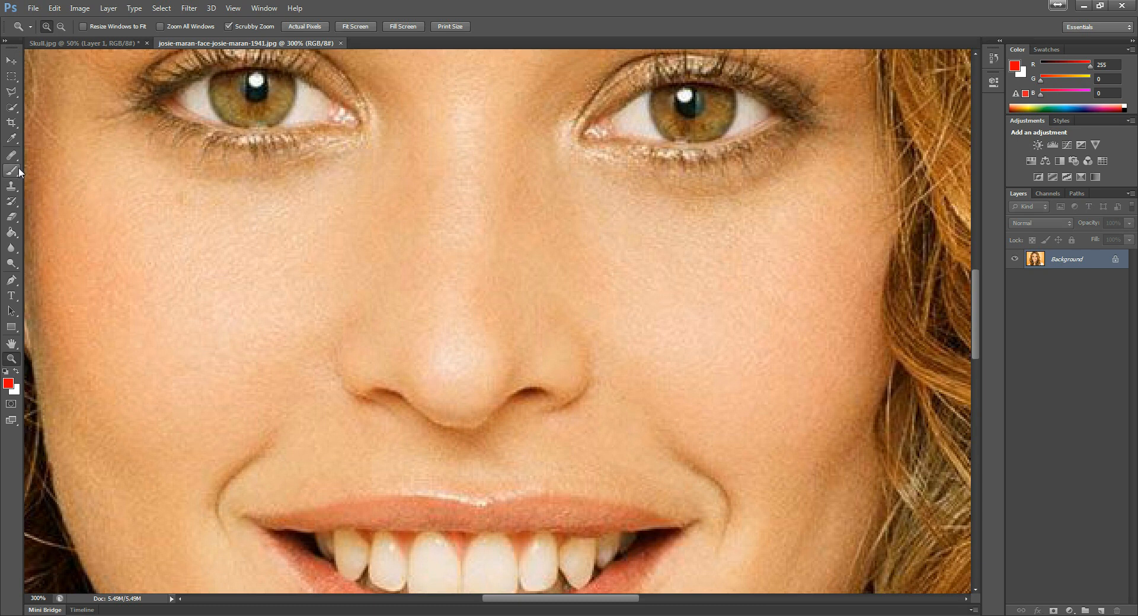
left_click(1101, 610)
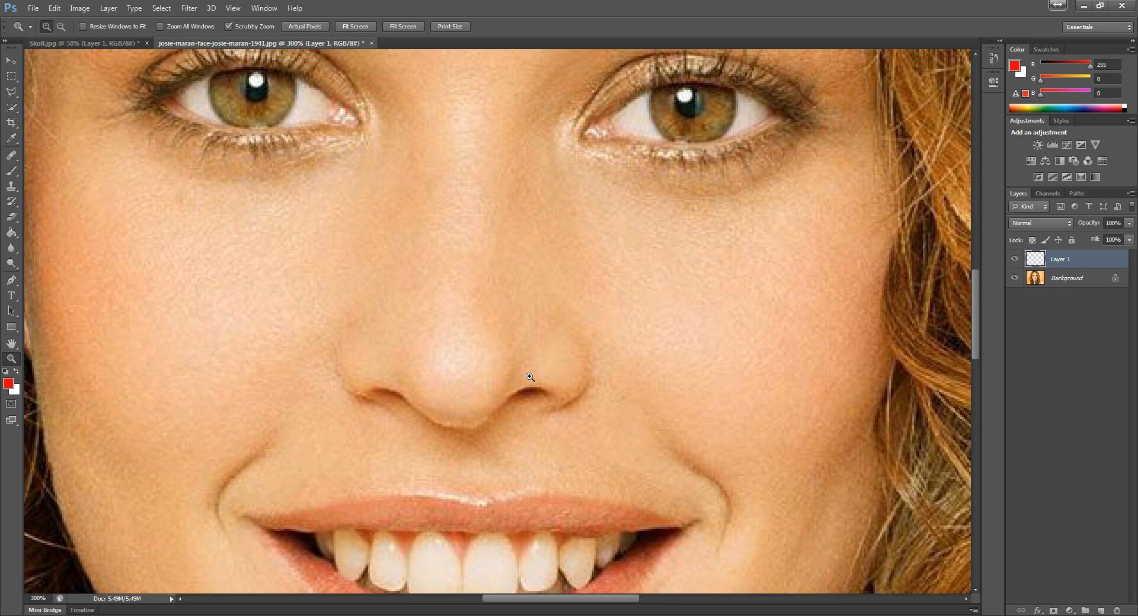
key("b")
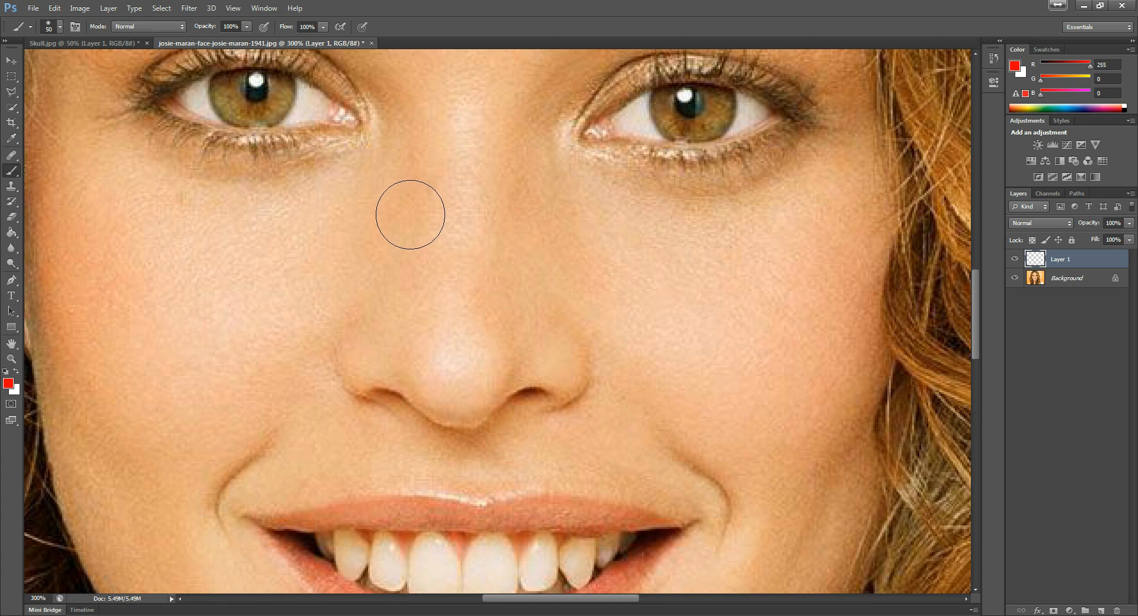
key("bracketleft")
key("bracketleft")
key("bracketleft")
key("bracketleft")
key("bracketleft")
key("bracketleft")
key("bracketleft")
key("bracketleft")
- Paint red guide lines around the nose tip, nostril wing and smile crease, and switch back to Maya
mouse_move(410, 189)
left_mouse_down()
mouse_move(412, 370)
mouse_move(441, 428)
mouse_move(494, 409)
mouse_move(508, 387)
mouse_move(507, 288)
mouse_move(530, 272)
mouse_move(566, 301)
mouse_move(598, 373)
mouse_move(599, 387)
mouse_move(569, 408)
left_mouse_up()
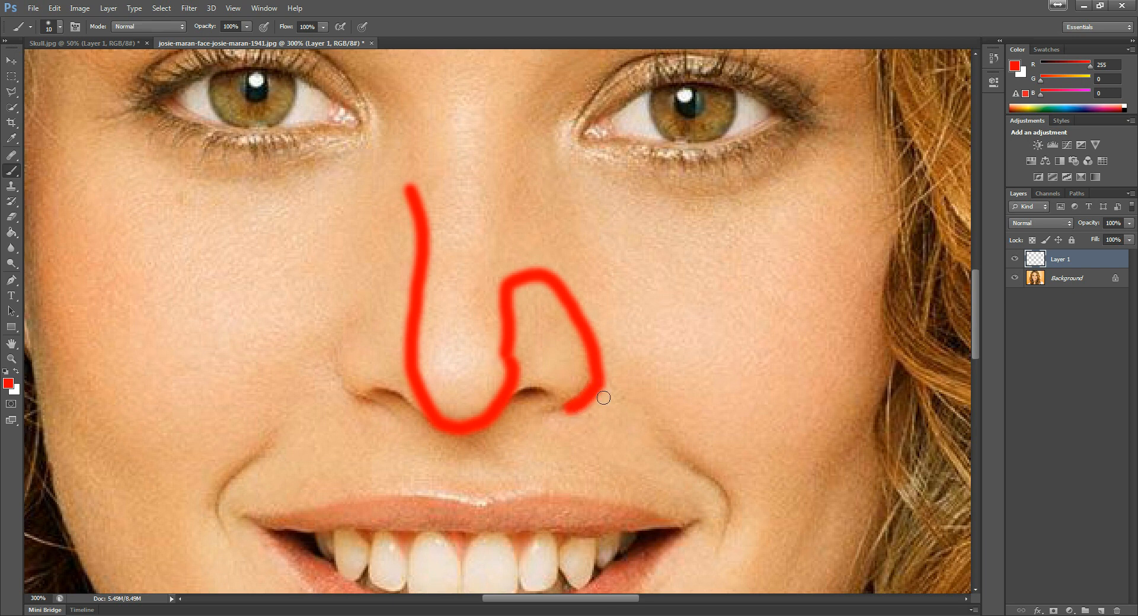
mouse_move(596, 393)
left_mouse_down()
mouse_move(705, 482)
mouse_move(726, 525)
mouse_move(716, 561)
left_mouse_up()
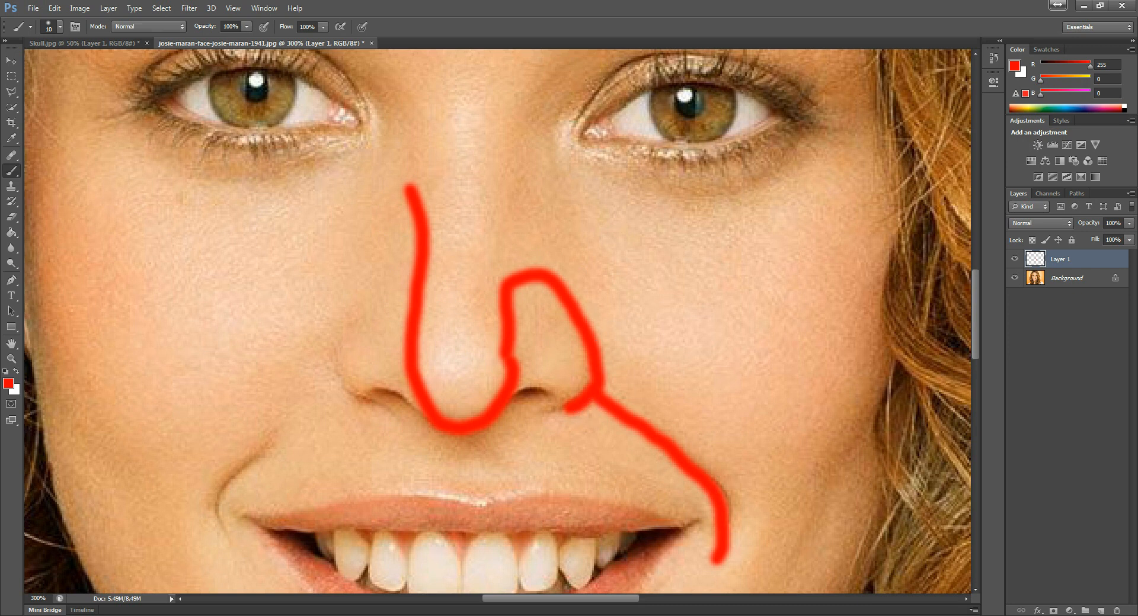
mouse_move(640, 610)
left_click(682, 559)
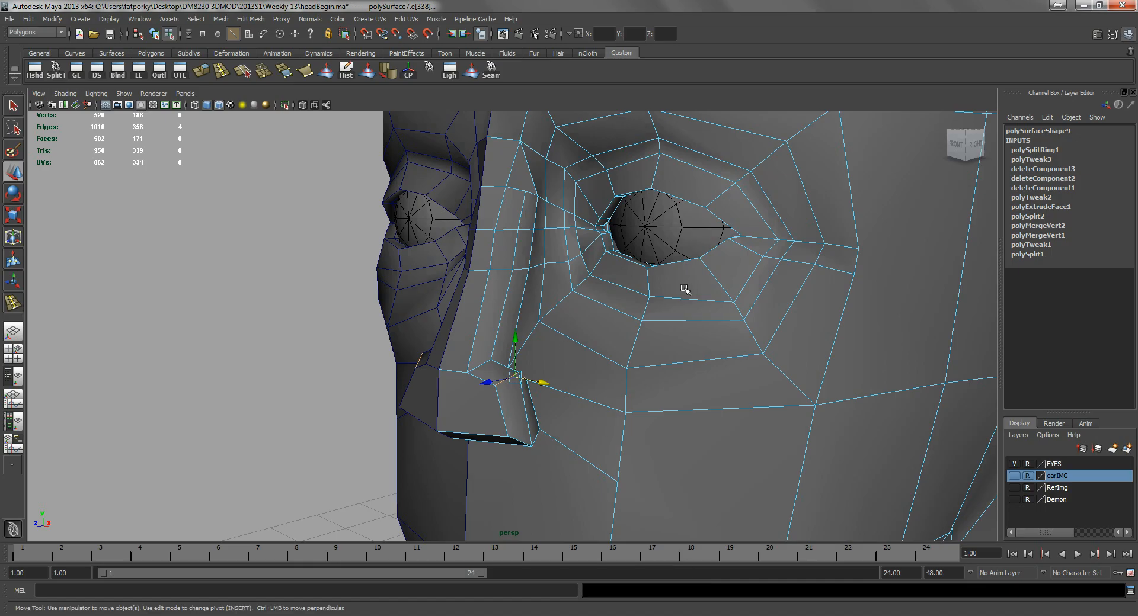
- Split the nose base diagonally from about 40% along its centre edge to its upper edge and across the top of the wing
scroll(459, 340, "down", 5)
left_click_drag(459, 340, 472, 294, "alt")
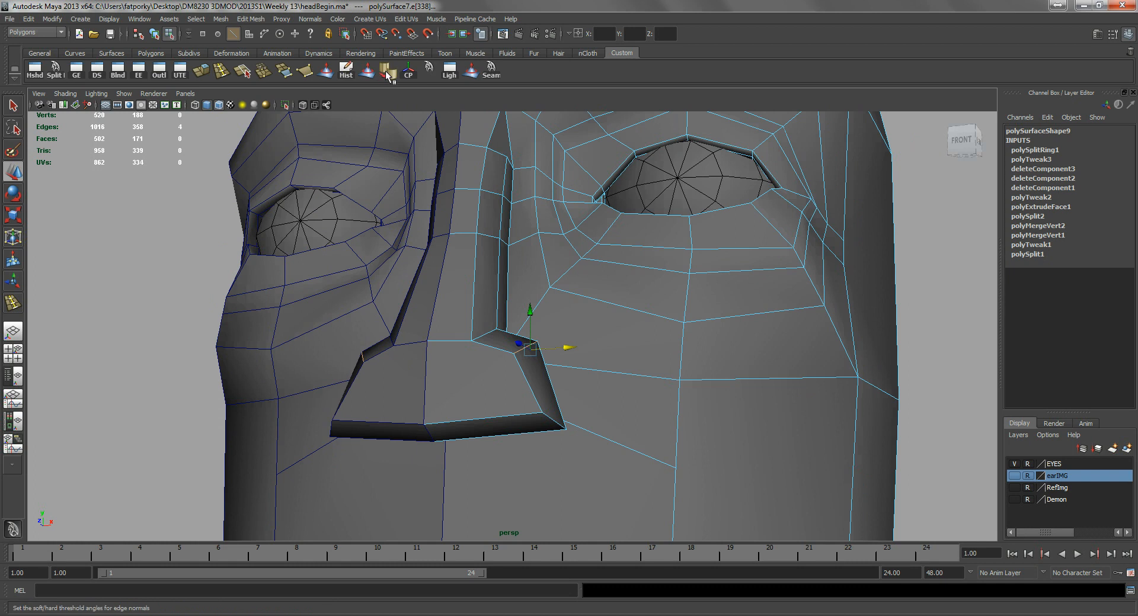
left_click(55, 70)
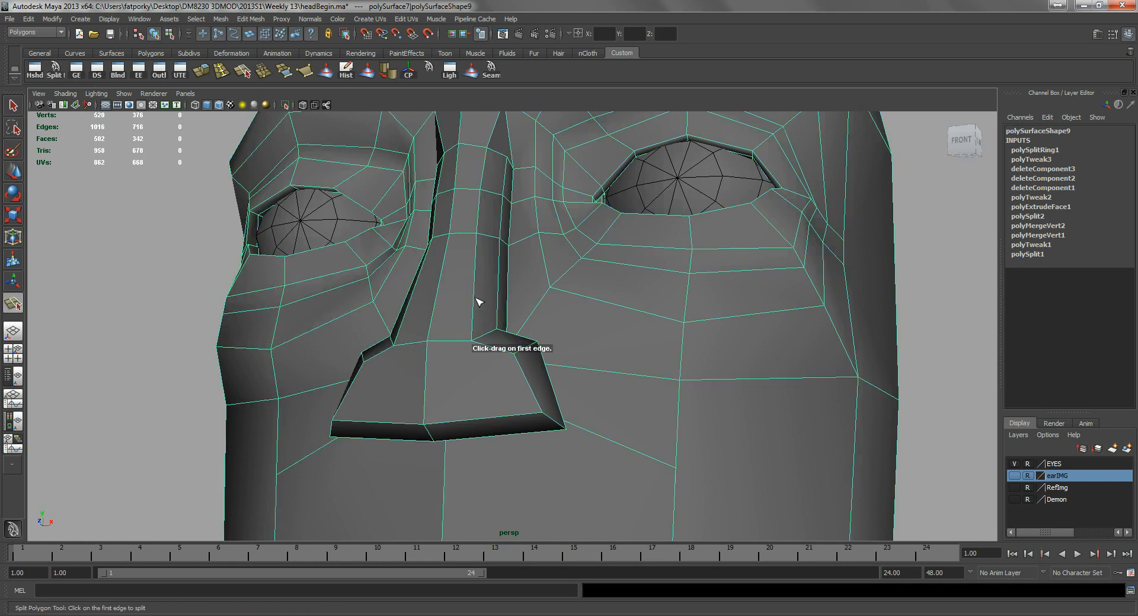
left_click_drag(425, 396, 427, 379)
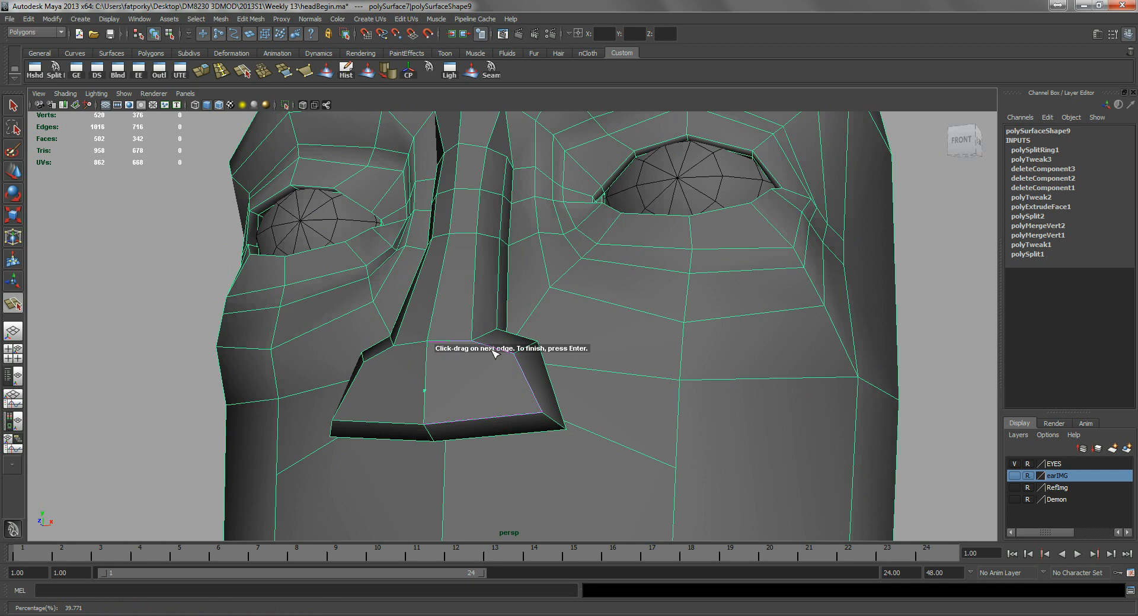
left_click_drag(465, 349, 462, 367, "alt")
right_click_drag(462, 367, 483, 388, "alt")
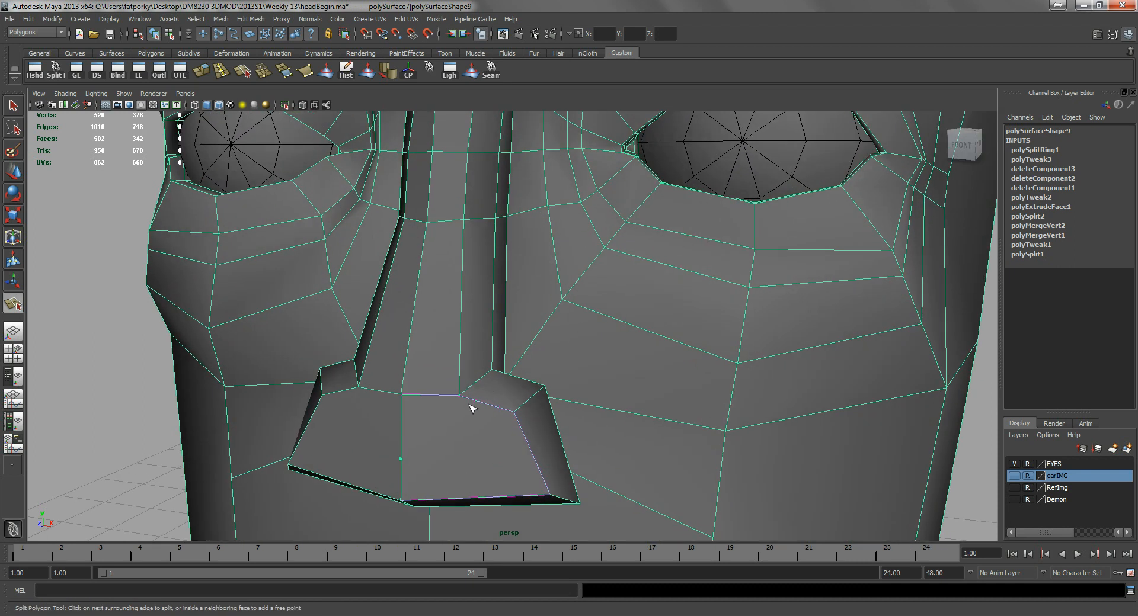
mouse_move(475, 403)
left_mouse_down()
mouse_move(485, 401)
mouse_move(432, 432)
mouse_move(477, 426)
mouse_move(476, 416)
left_mouse_up()
left_click(496, 412)
key("Return")
left_click_drag(509, 381, 437, 368, "alt")
key("w")
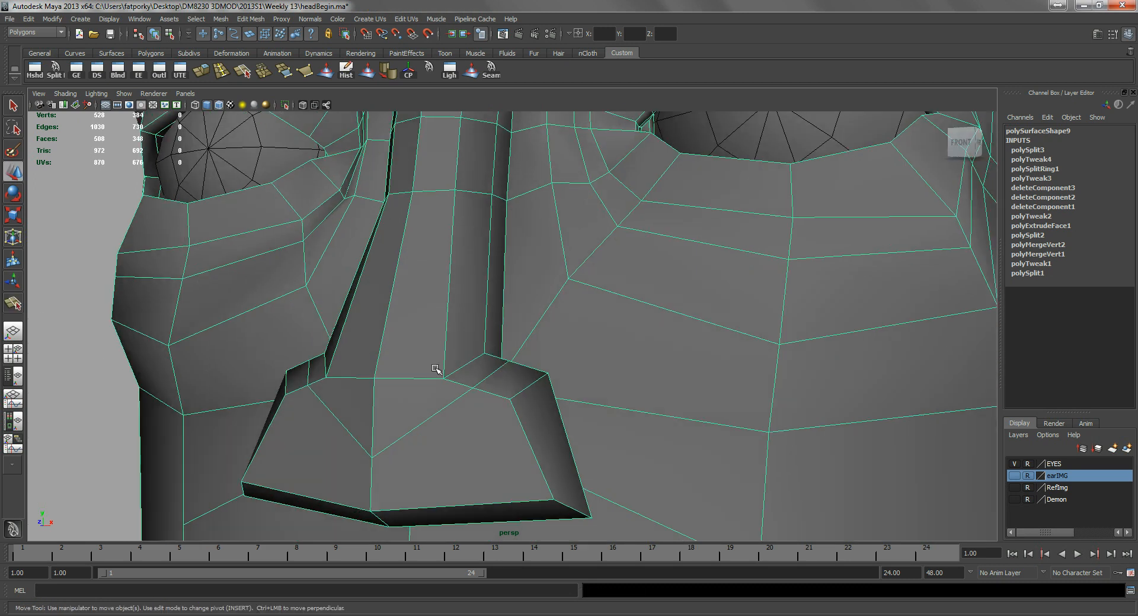
- Split the nose base from about 56% along its diagonal edge to the lower outer corner of the front face
key("y")
left_click(436, 427)
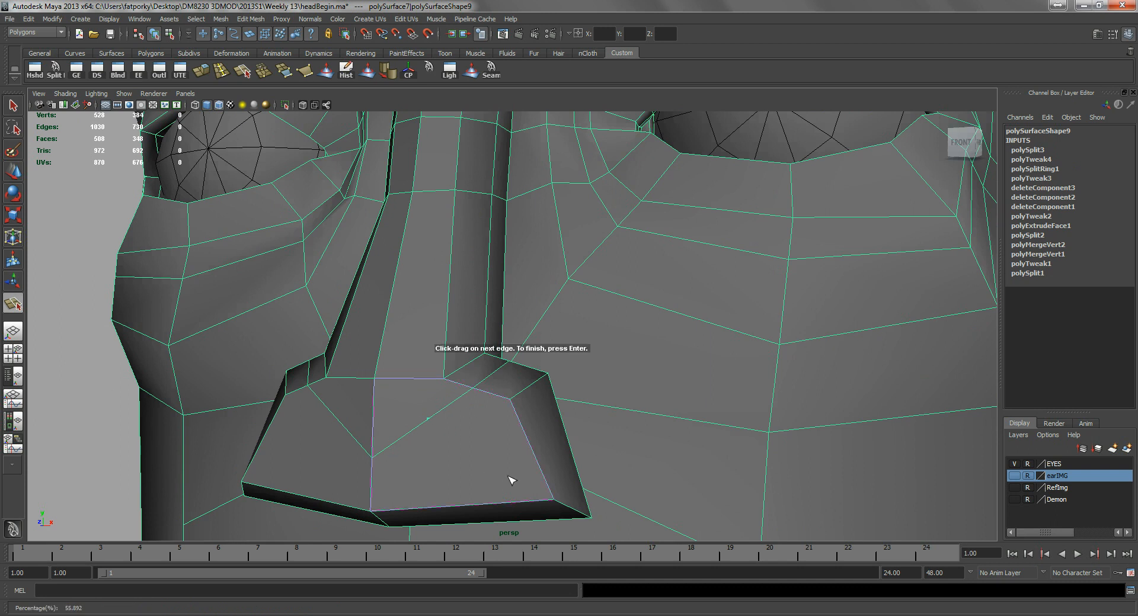
left_click_drag(546, 487, 571, 555)
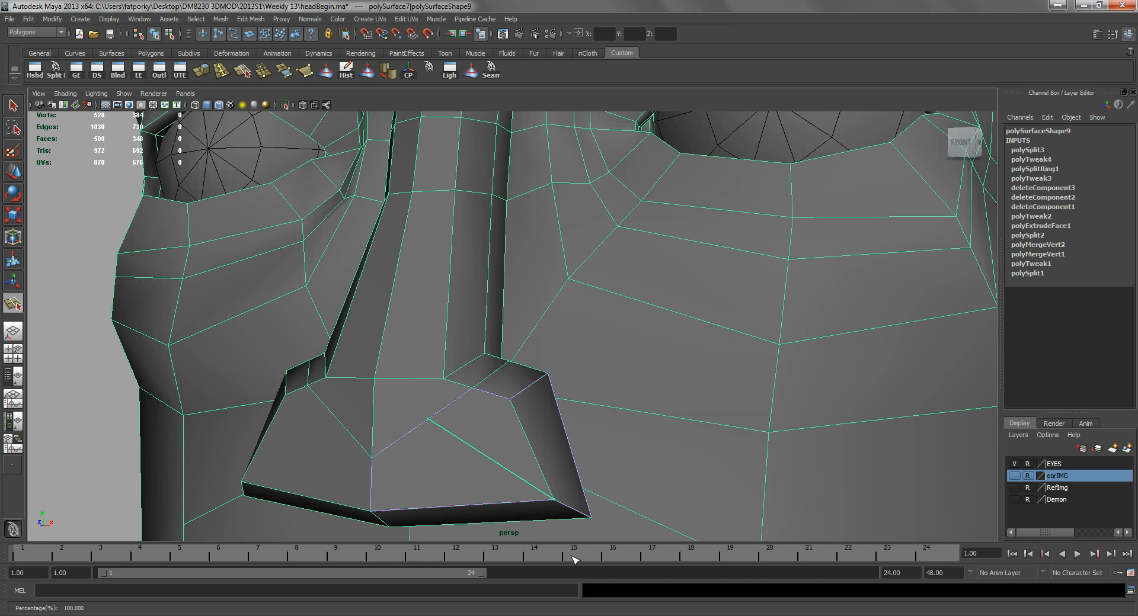
key("Return")
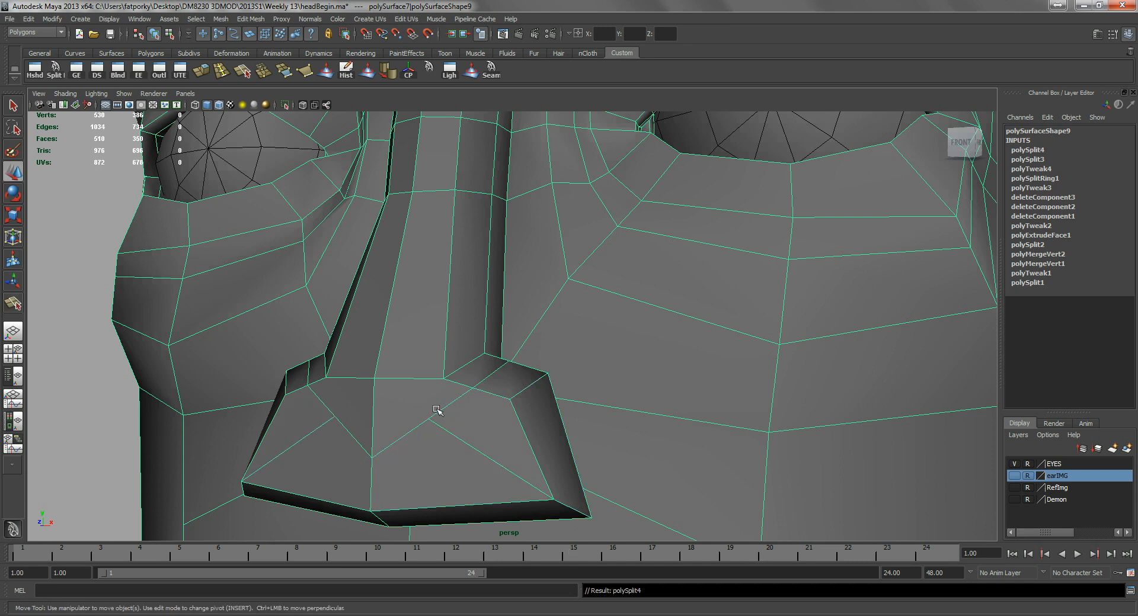
- Move the new split vertex on the nose base's diagonal edge down and outward, roughly level with the centre vertex
right_click_drag(430, 422, 418, 423)
left_click(427, 419)
left_click_drag(431, 384, 439, 421)
left_click_drag(461, 458, 483, 462)
- Pull the horizontal edges across the nose tip forward, away from the face
left_click_drag(419, 429, 371, 429, "alt")
right_click_drag(361, 424, 364, 403)
left_click(355, 458)
left_click_drag(328, 410, 425, 221, "alt")
left_click_drag(415, 377, 340, 382, "alt")
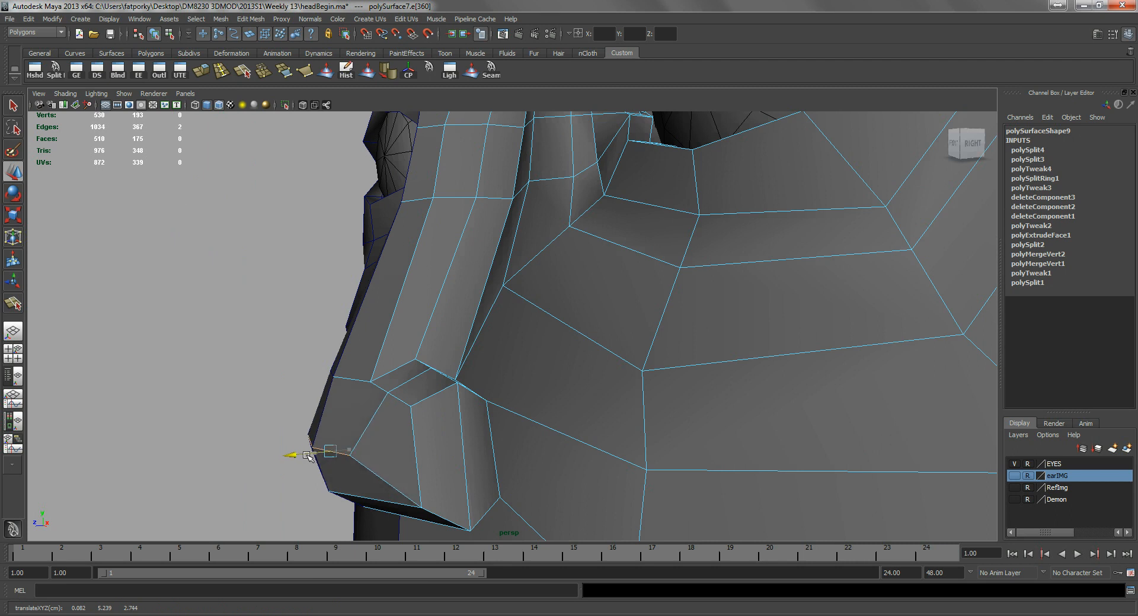
left_click_drag(282, 427, 304, 444, "alt")
- Split the upper nose tip diagonally from the bridge's lower side corner to about halfway down the centre edge
left_click(368, 364)
left_click_drag(368, 363, 461, 404, "alt")
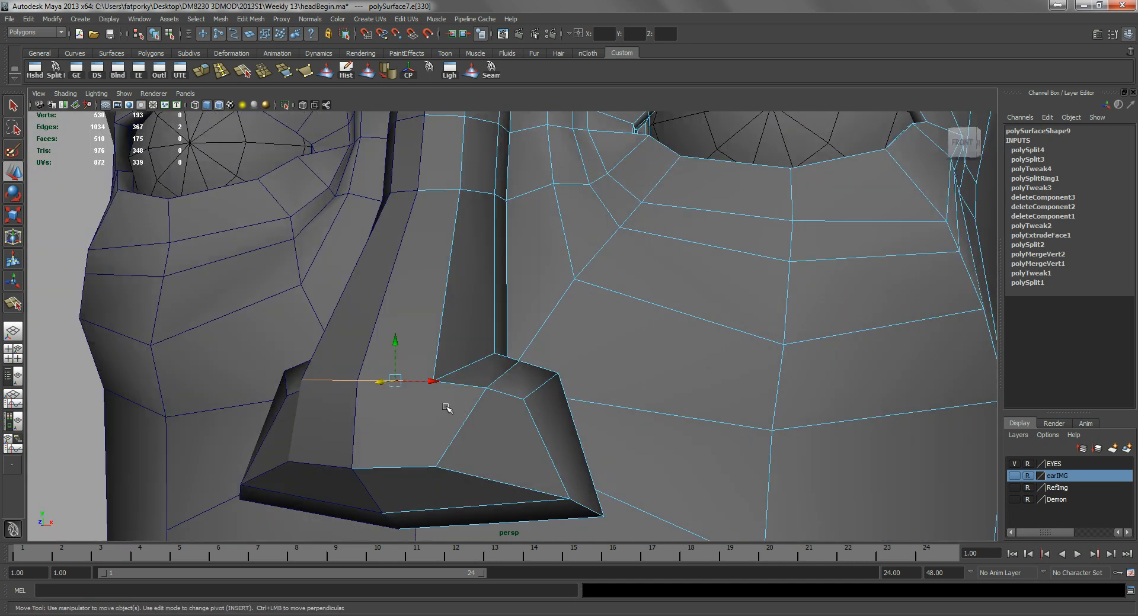
key("q")
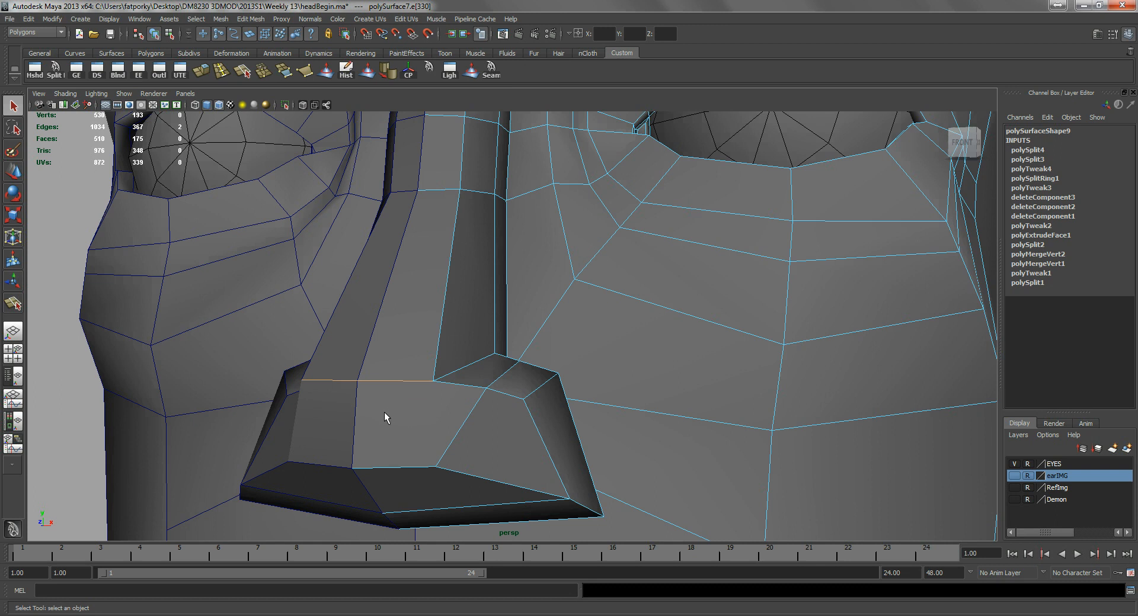
left_click_drag(408, 419, 491, 443, "alt")
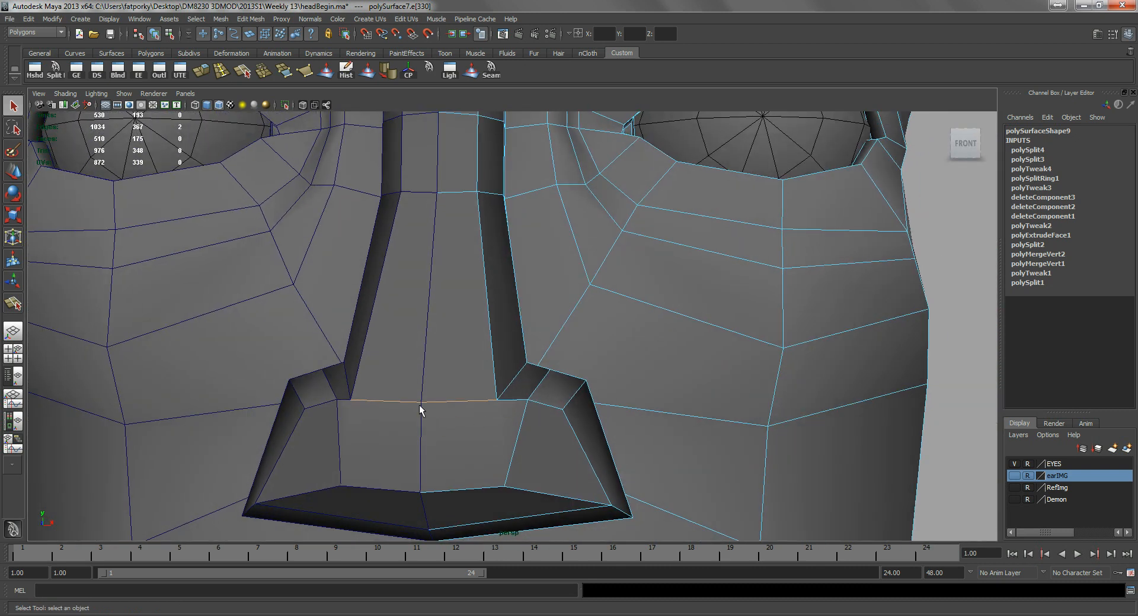
left_click(55, 69)
left_click_drag(510, 350, 430, 343, "alt")
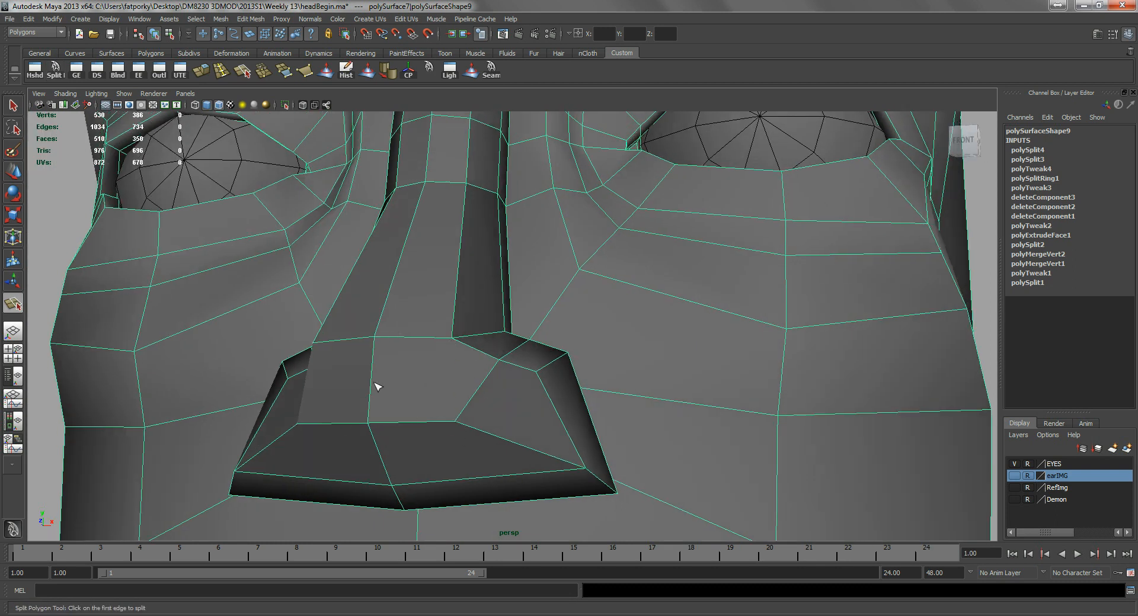
left_click_drag(435, 341, 488, 350)
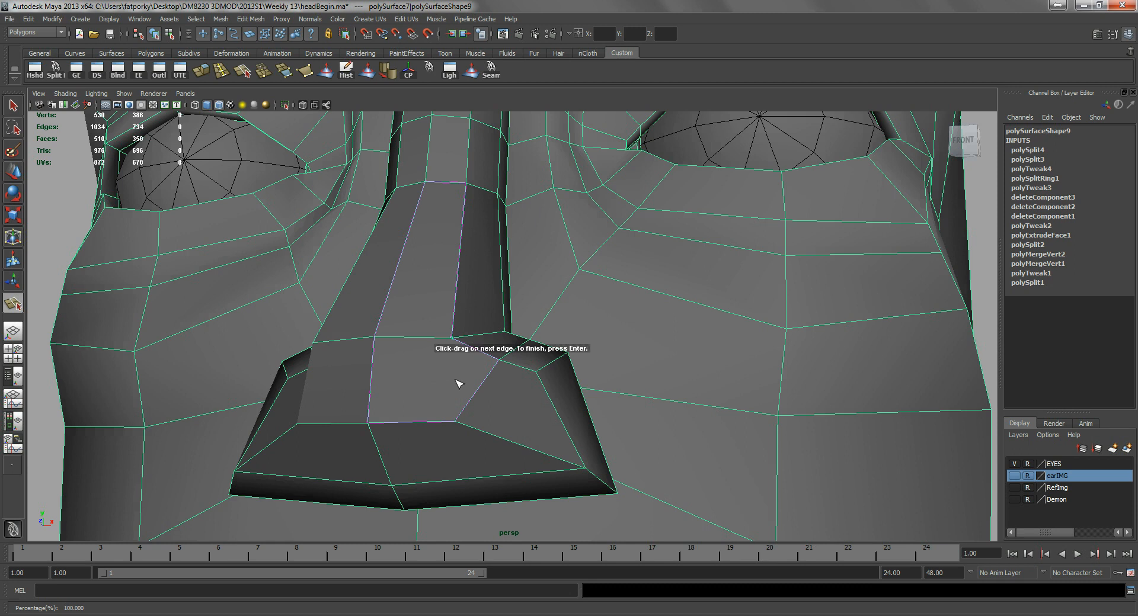
mouse_move(375, 399)
left_mouse_down()
mouse_move(388, 397)
mouse_move(379, 413)
mouse_move(373, 385)
mouse_move(431, 376)
left_mouse_up()
key("Return")
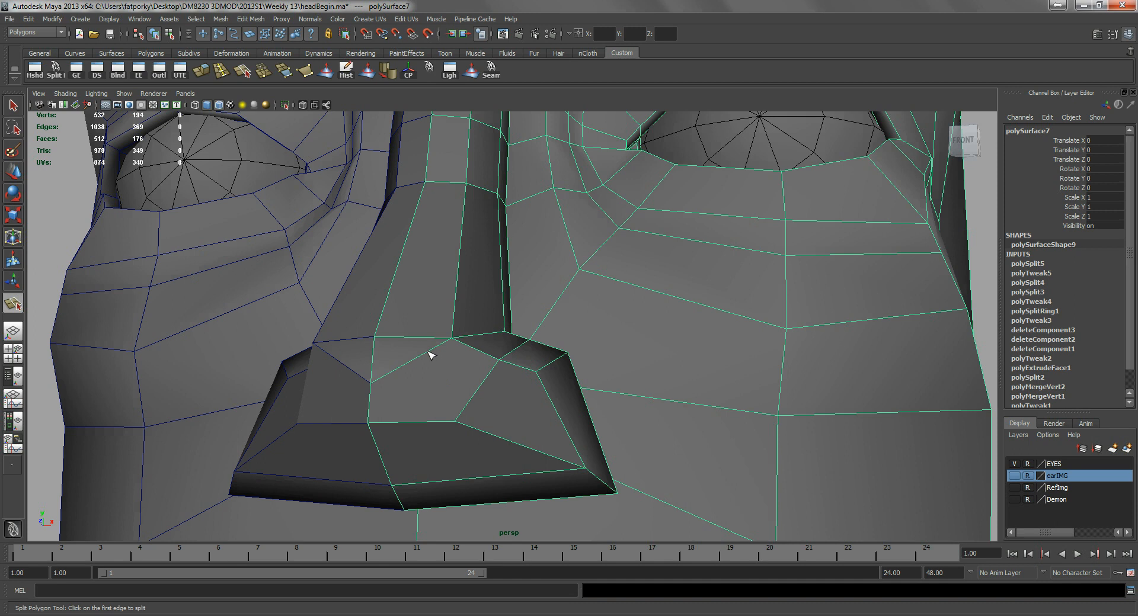
- Split from the middle of the new diagonal edge to the lower side vertex of the nose tip
left_click(415, 364)
left_click_drag(474, 407, 455, 424)
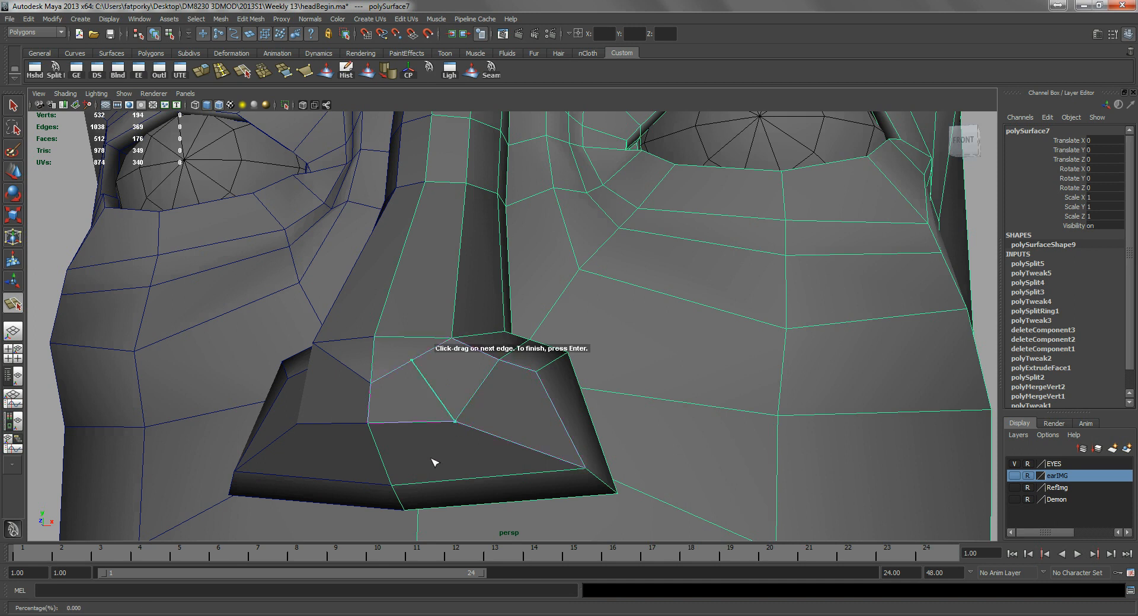
key("q")
- Move the new vertices on both sides of the nose tip down and outward, level with the middle centre vertex
right_click_drag(452, 360, 393, 368)
left_click(415, 360)
key("w")
left_click_drag(406, 358, 356, 388, "alt")
key("q")
right_click_drag(355, 389, 407, 438, "alt")
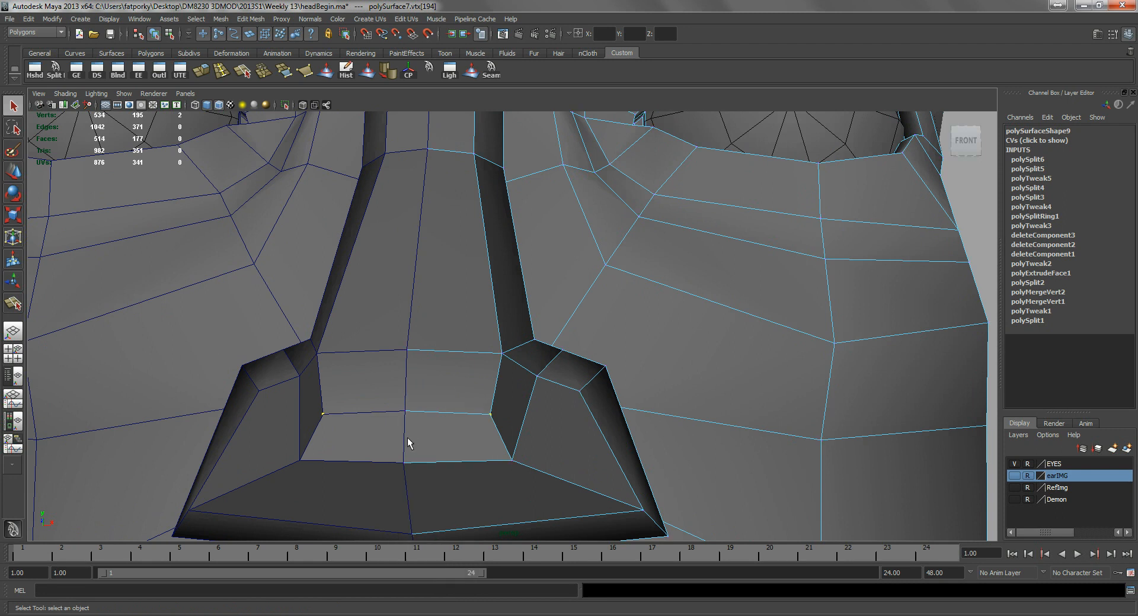
- Move the lower centre edge of the nose tip forward and down to make the tip protrude
left_click(403, 439)
left_click_drag(403, 439, 335, 430, "alt")
key("w")
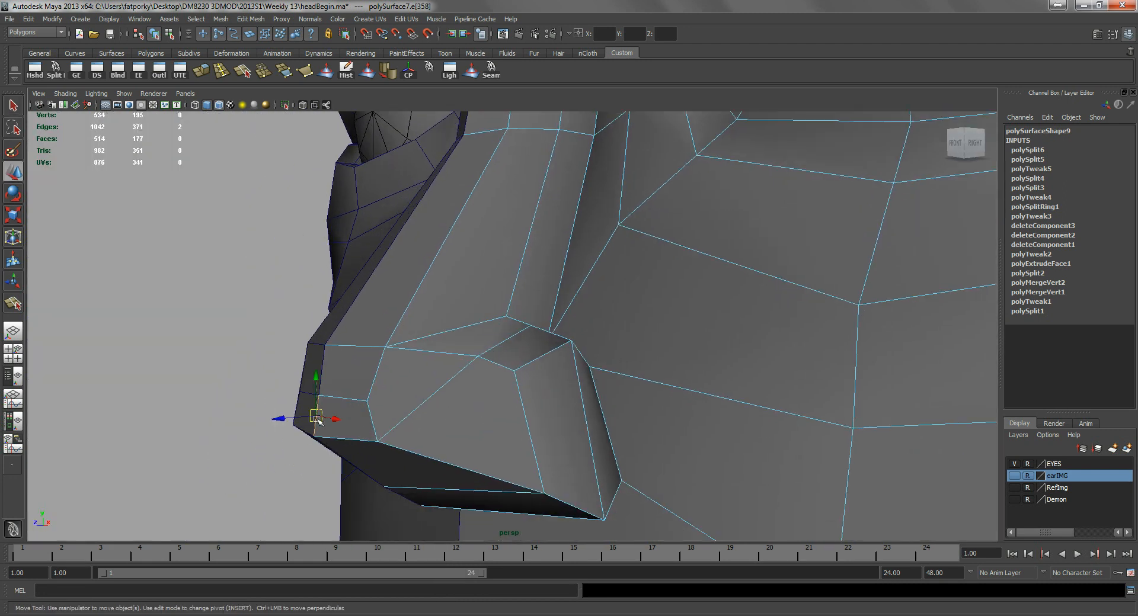
left_click_drag(318, 385, 234, 459)
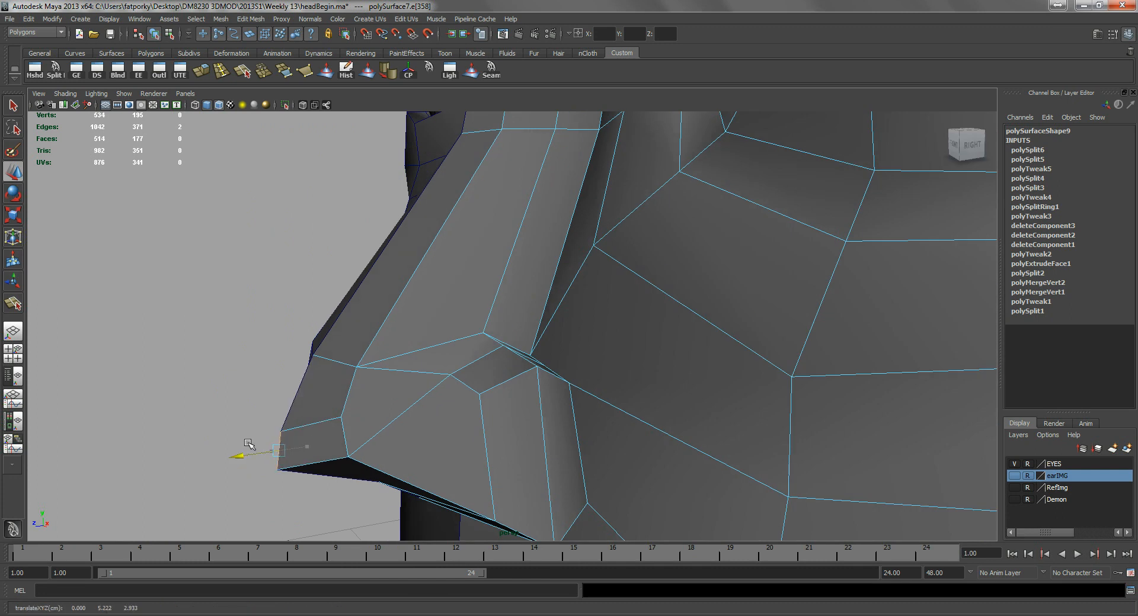
left_click_drag(330, 437, 511, 365, "alt")
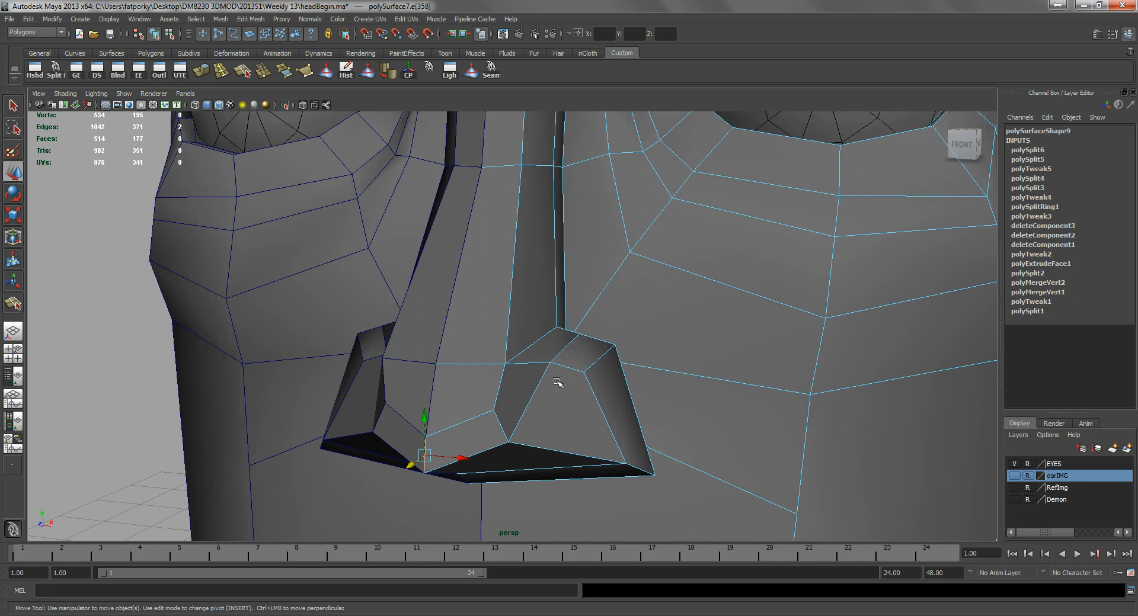
- Compare the nose with the red guide lines on the Photoshop portrait, and switch back to Maya to inspect the smile-crease edge
mouse_move(553, 363)
left_mouse_down("alt")
mouse_move(461, 326)
mouse_move(504, 295)
mouse_move(495, 370)
mouse_move(528, 381)
mouse_move(536, 360)
mouse_move(527, 369)
mouse_move(568, 348)
left_mouse_up("alt")
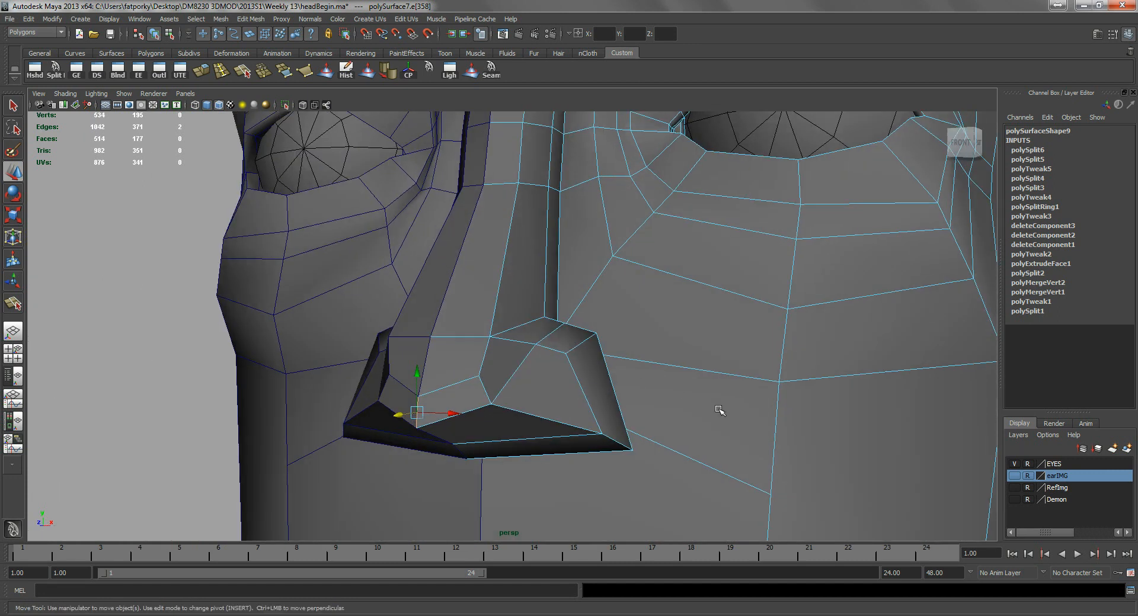
right_click_drag(716, 401, 610, 385, "alt")
left_click_drag(610, 386, 604, 409, "alt")
scroll(589, 416, "up", 3)
left_click_drag(569, 350, 584, 393, "alt")
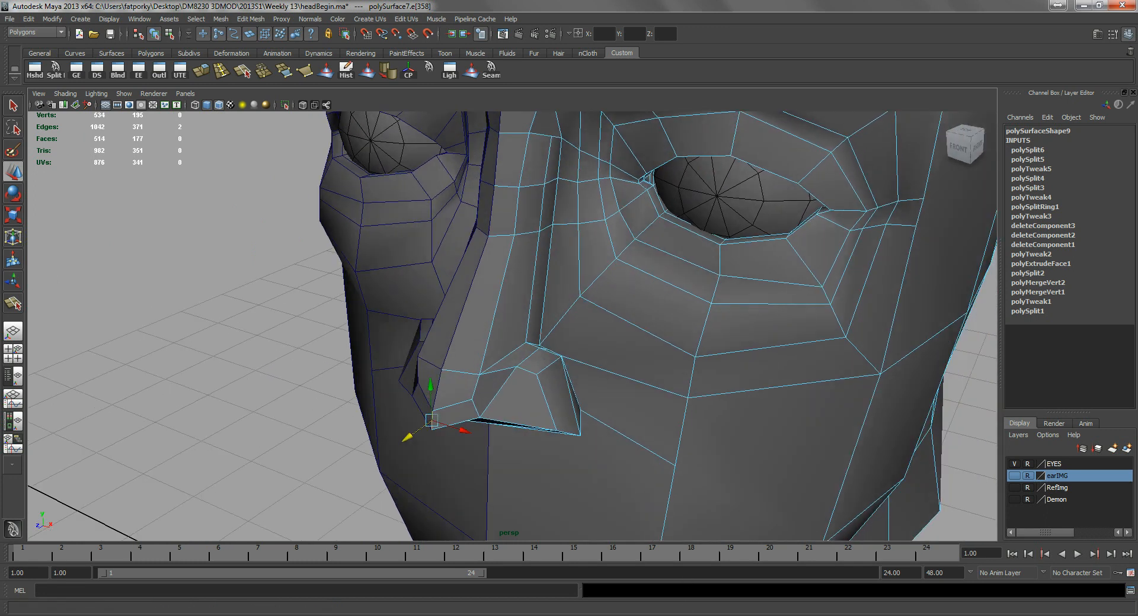
key("alt+Tab")
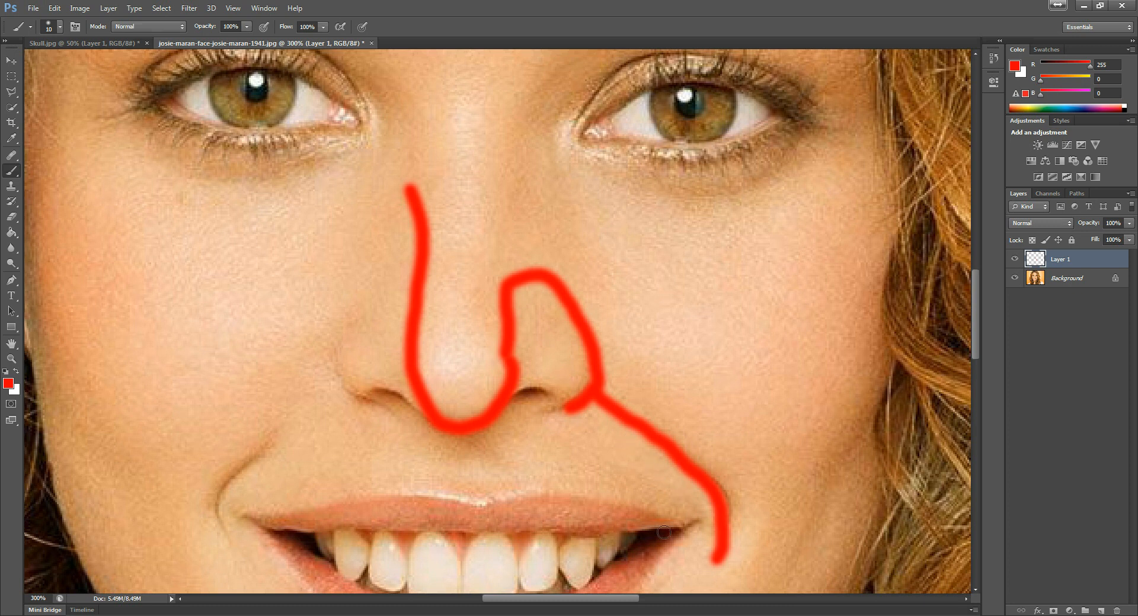
left_click(641, 615)
left_click(662, 578)
left_click_drag(630, 312, 560, 243, "alt")
left_click_drag(666, 339, 605, 366, "alt")
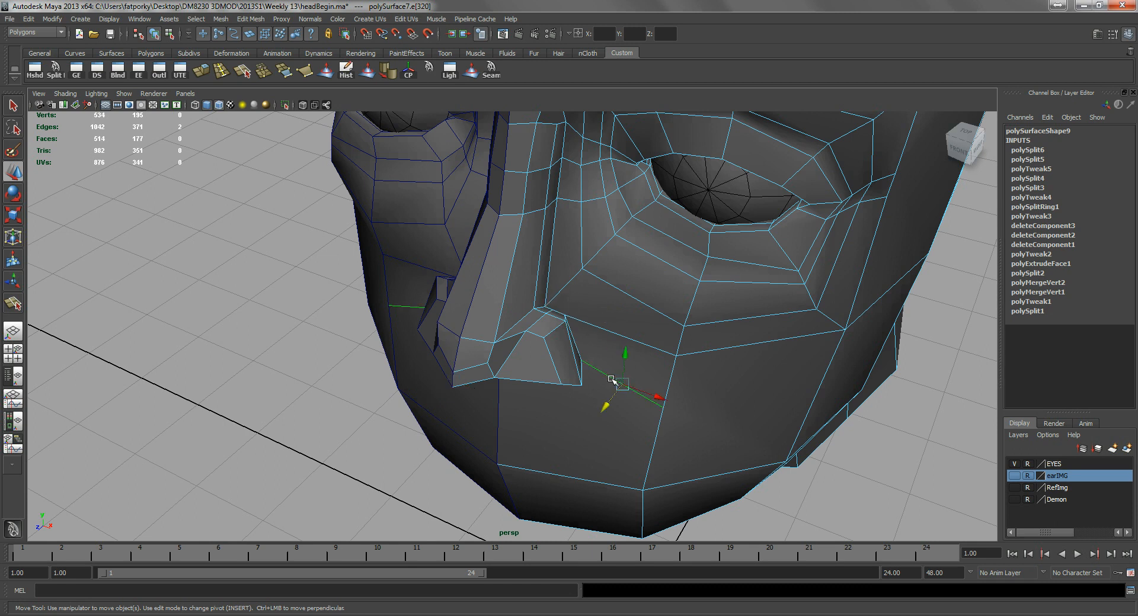
left_click_drag(608, 377, 564, 371, "alt")
- Reposition the upper outer edges of both nose wings to round out their shape
key("q")
left_click_drag(563, 325, 473, 314, "alt")
right_click_drag(472, 314, 517, 317, "alt")
left_click(548, 306, "shift")
key("w")
left_click_drag(547, 305, 624, 297, "alt")
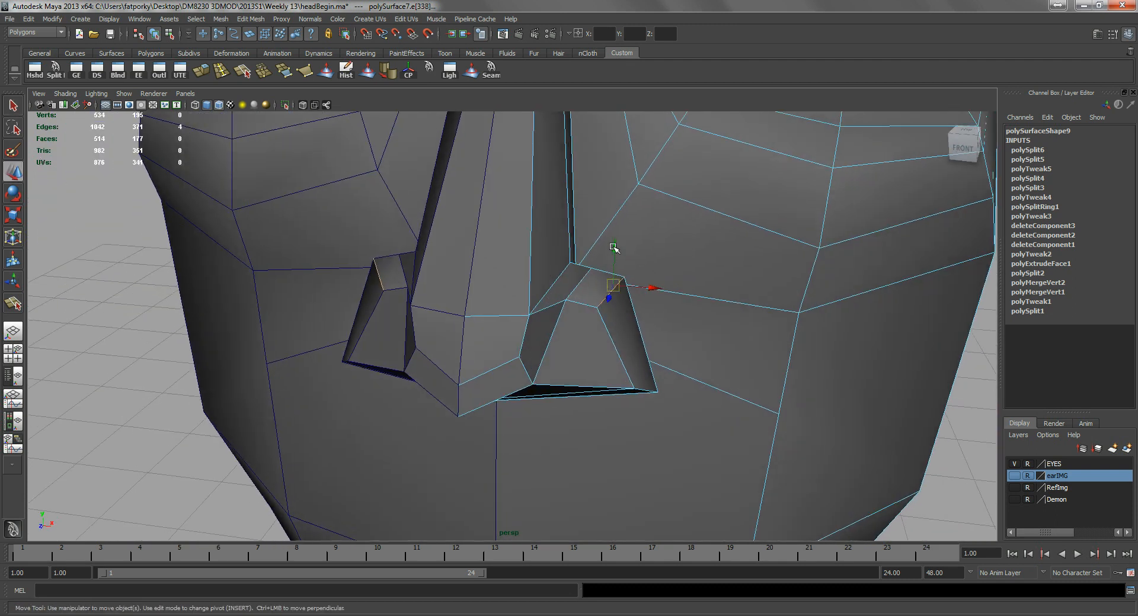
left_click_drag(615, 250, 629, 265)
- Pull the lower rear outer corner vertices of the nose base inward from an underside view
left_click_drag(654, 306, 596, 284, "alt")
left_click_drag(593, 382, 521, 254, "alt")
right_click(632, 320)
left_click(560, 338)
key("q")
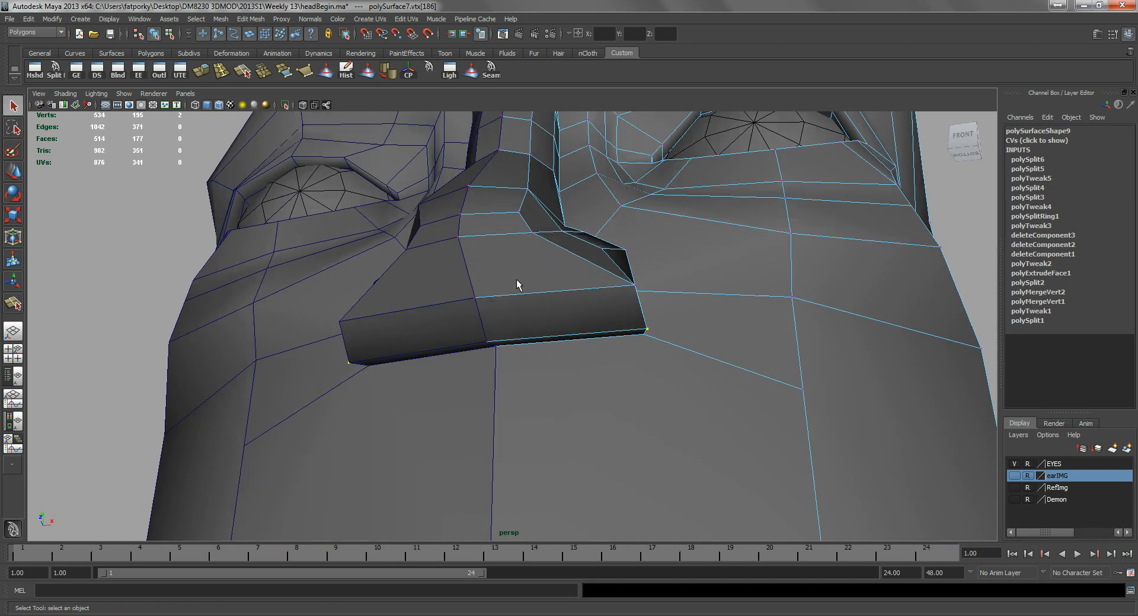
- Extrude the two underside faces on each side of the nose base and scale them inward for the nostrils
left_click(521, 261)
left_click(544, 317, "shift")
left_click_drag(545, 315, 508, 320, "alt")
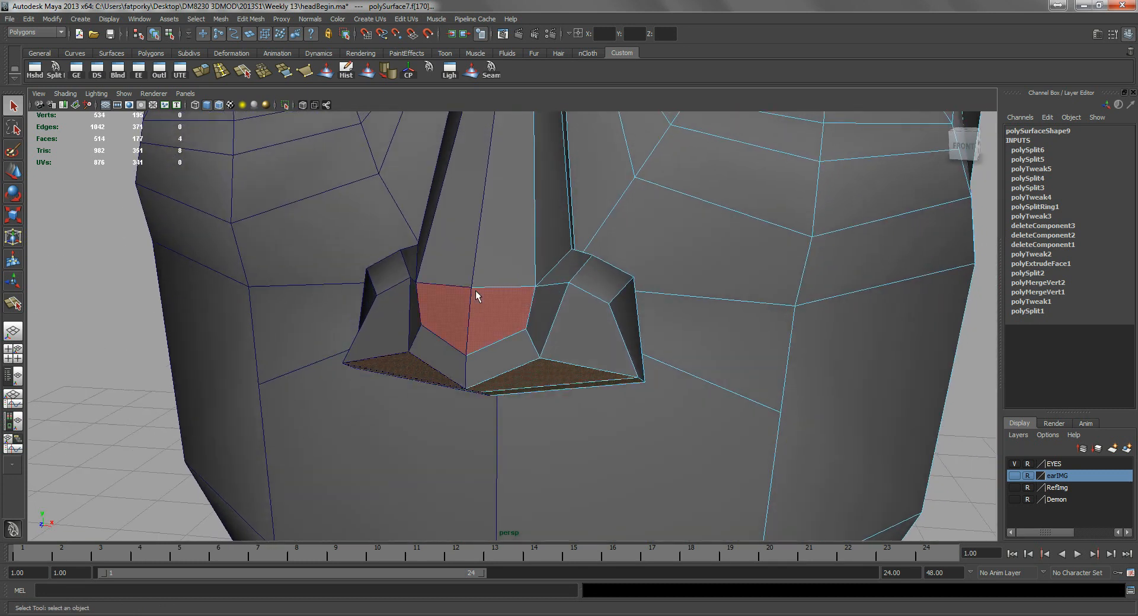
left_click(210, 74)
left_click_drag(514, 258, 523, 211, "alt")
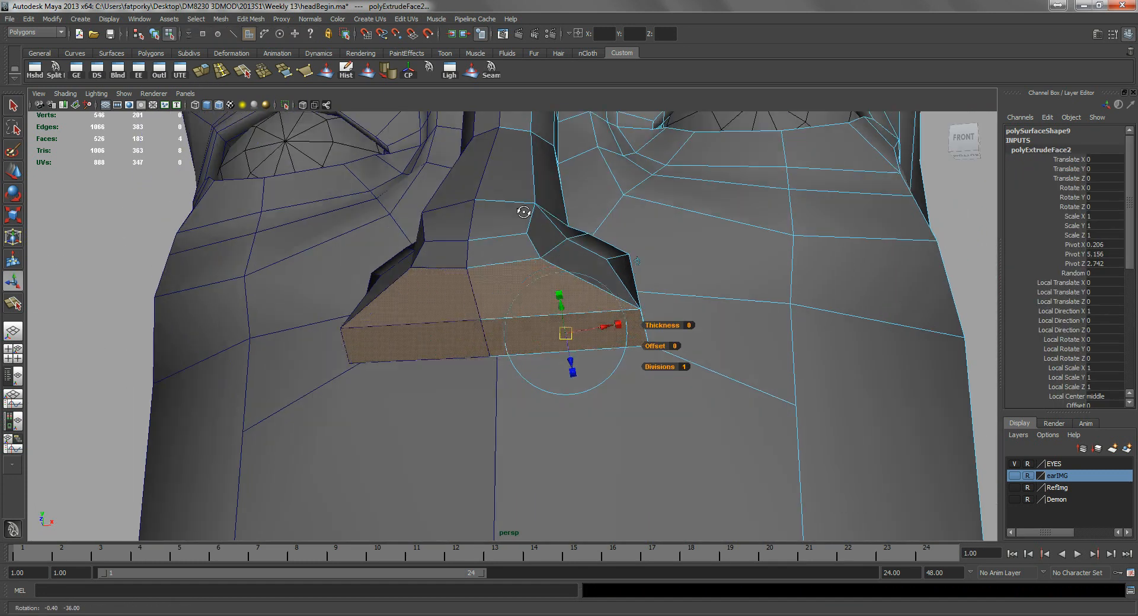
key("r")
middle_click_drag(657, 281, 610, 290)
- Reposition the inset nostril faces within the underside of the nose
left_click_drag(611, 289, 551, 243, "alt")
key("w")
left_click_drag(566, 198, 572, 216)
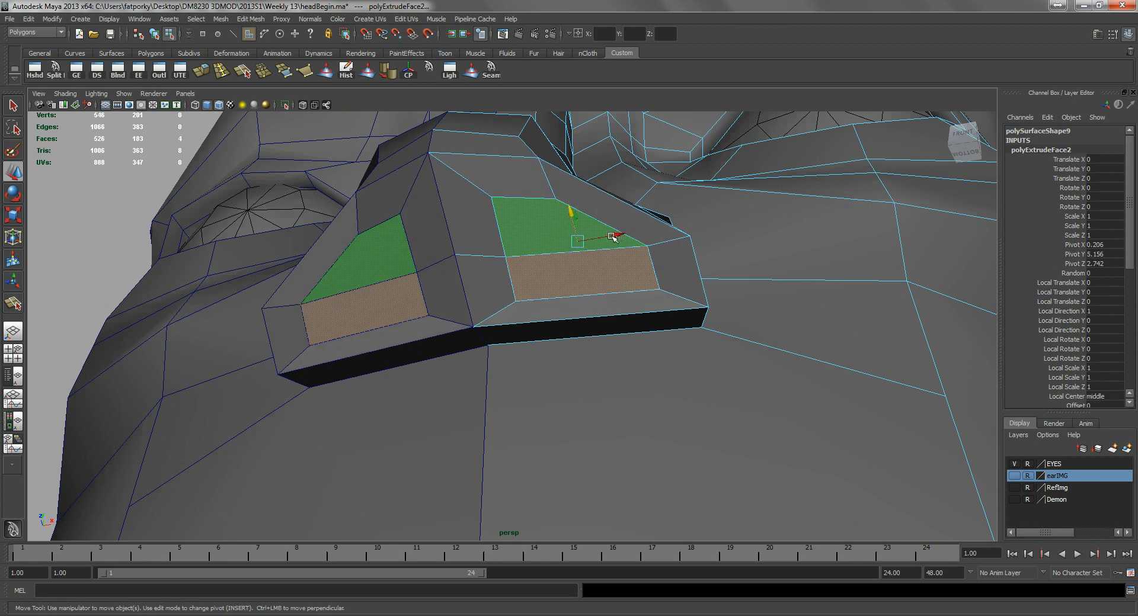
left_click_drag(613, 238, 518, 234)
right_click_drag(513, 202, 502, 165)
left_click(499, 162)
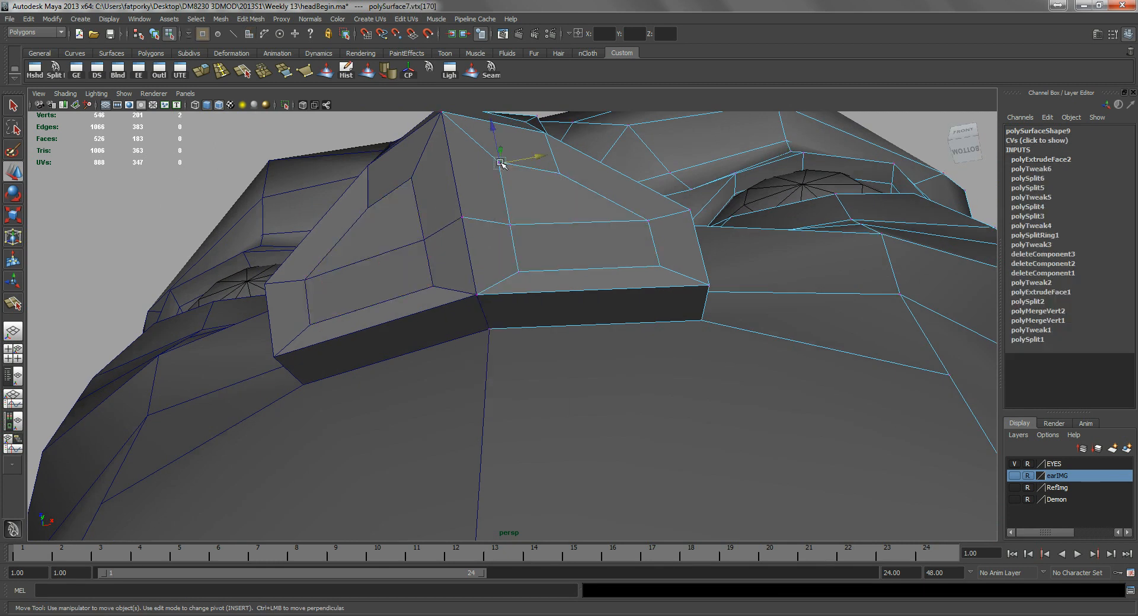
left_click_drag(500, 125, 498, 140)
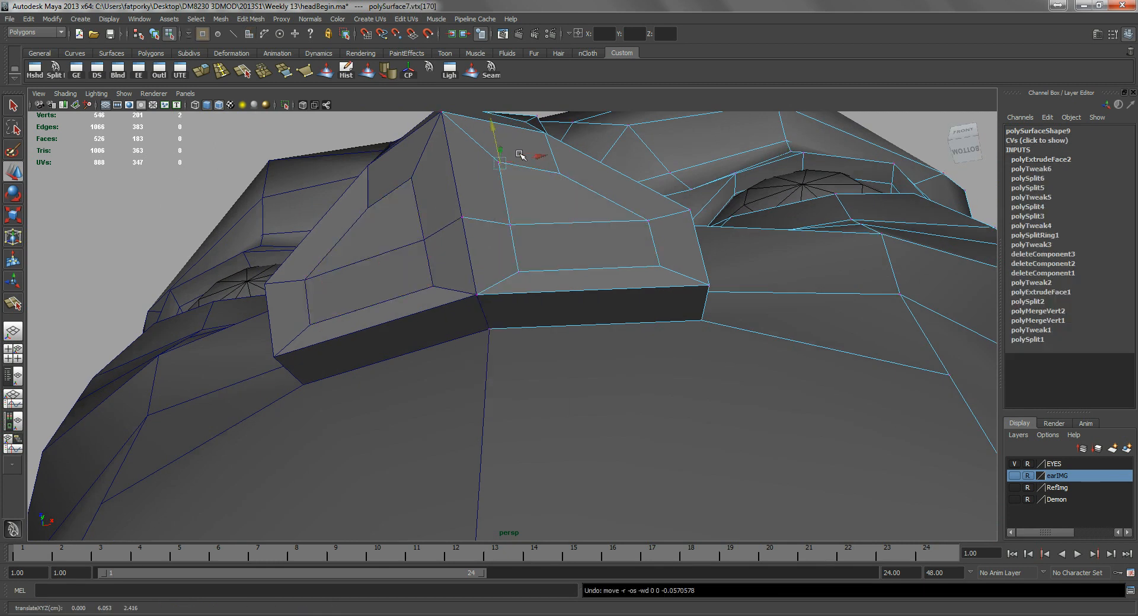
key("q")
- Move the inner middle vertices of the nostril insets toward the nose's centreline
left_click_drag(512, 173, 514, 215, "alt")
right_click_drag(530, 267, 503, 266)
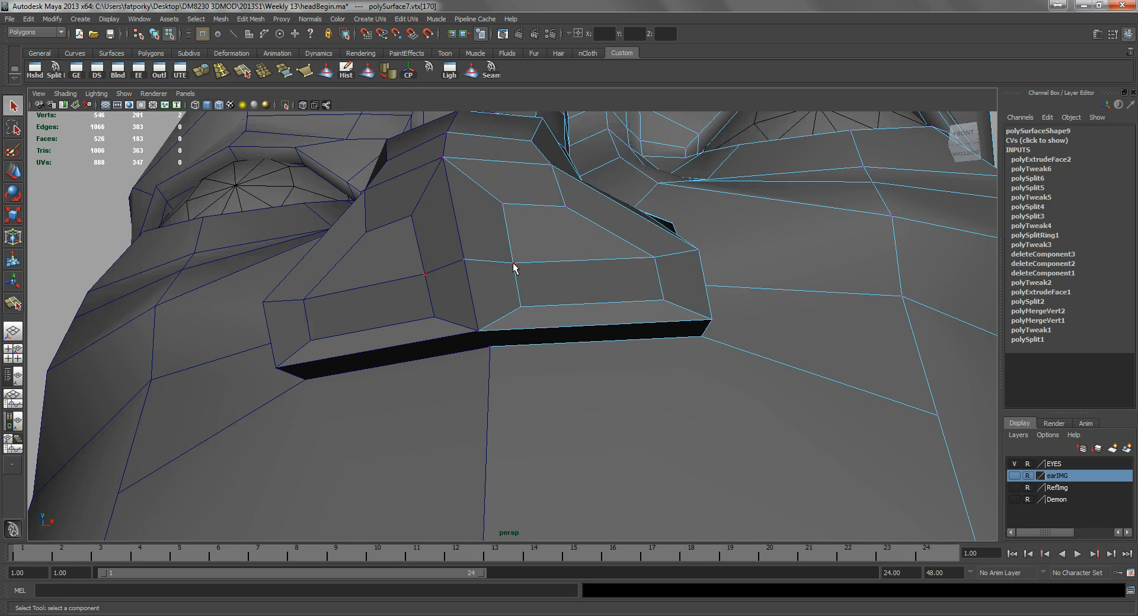
left_click(513, 263)
key("w")
left_click_drag(555, 261, 543, 262)
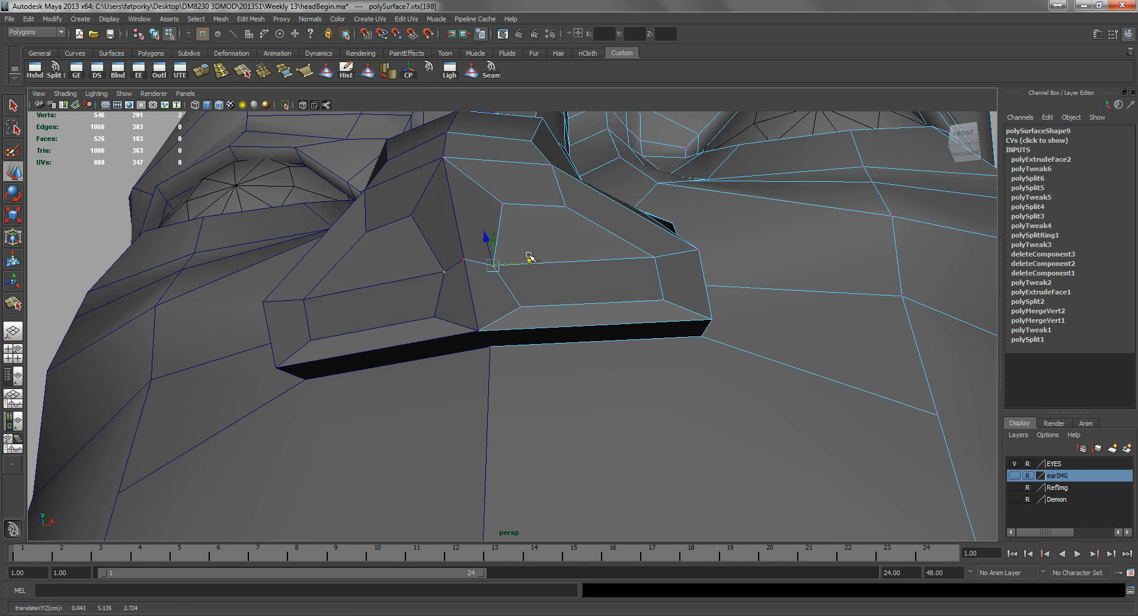
left_click_drag(515, 202, 613, 202)
- Pull the outer, front and rear edges of the nostril insets inward to form rounder nostril outlines
right_click_drag(658, 275, 665, 277)
left_click(660, 277)
mouse_move(700, 276)
left_mouse_down()
mouse_move(669, 276)
mouse_move(679, 277)
left_mouse_up()
left_click(555, 203)
left_click_drag(543, 176, 582, 214)
left_click(573, 303)
left_click_drag(575, 278, 572, 261)
- Extrude the inset nostril faces on both sides and scale them slightly inward to form a rim
right_click_drag(539, 253, 539, 259)
left_click(529, 281, "shift")
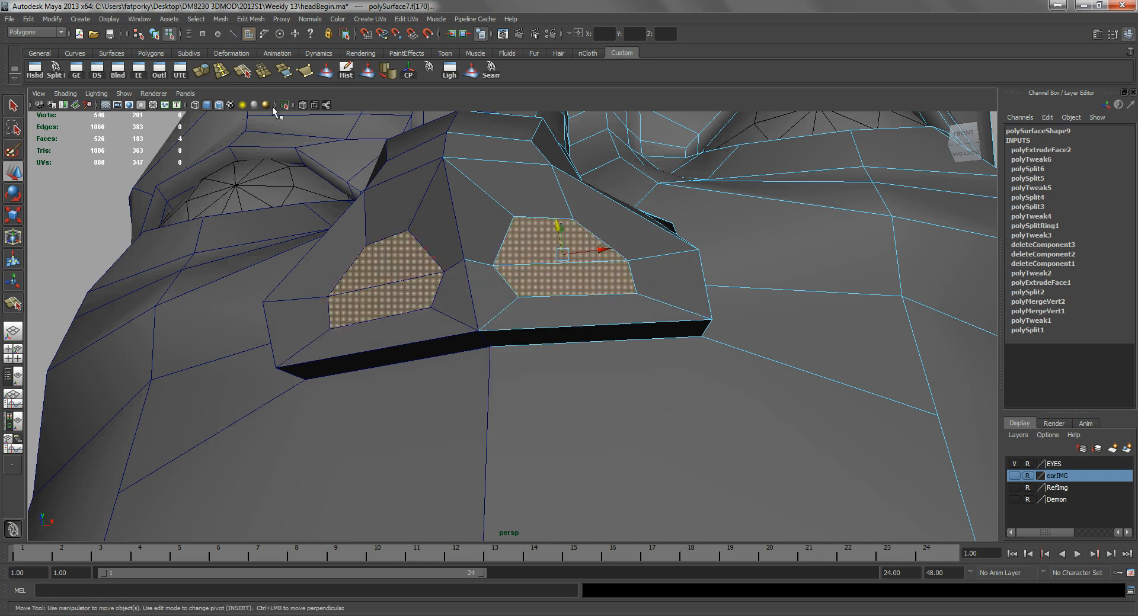
left_click(202, 72)
key("r")
middle_click_drag(662, 246, 644, 246)
- Extrude the rimmed nostril faces again and push them up inside the nose to form cavities
left_click_drag(519, 212, 506, 353, "alt")
key("w")
left_click(203, 70)
left_click_drag(476, 398, 468, 376)
left_click_drag(486, 304, 513, 247, "alt")
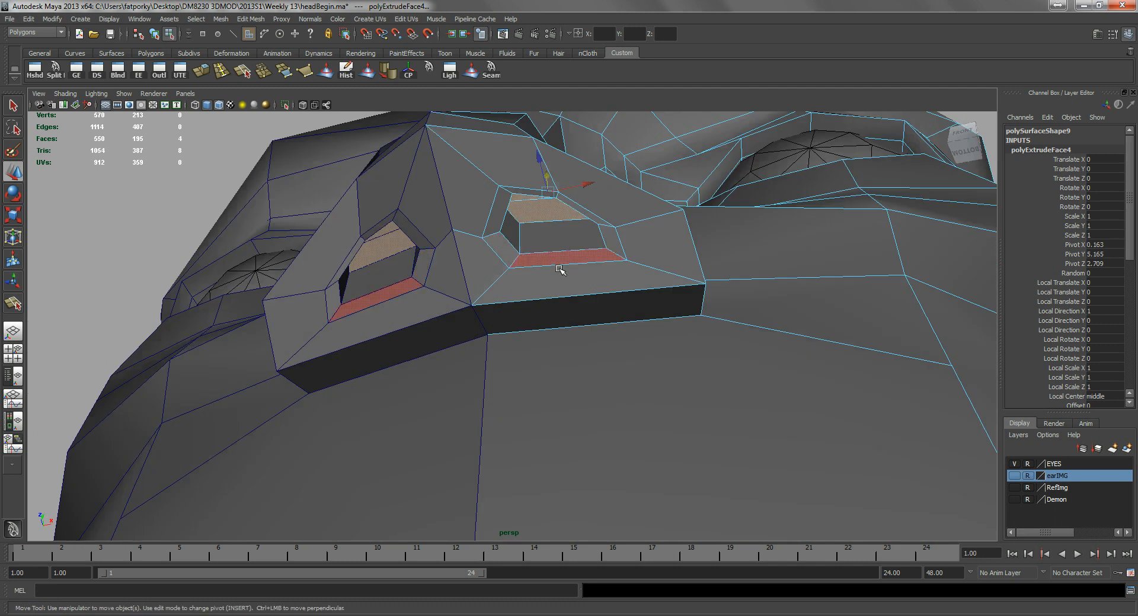
- Shrink the inner end faces of the nostril cavities to a point and reposition them inside the nose
key("r")
middle_click_drag(589, 264, 560, 264)
left_click_drag(560, 263, 524, 259, "alt")
key("w")
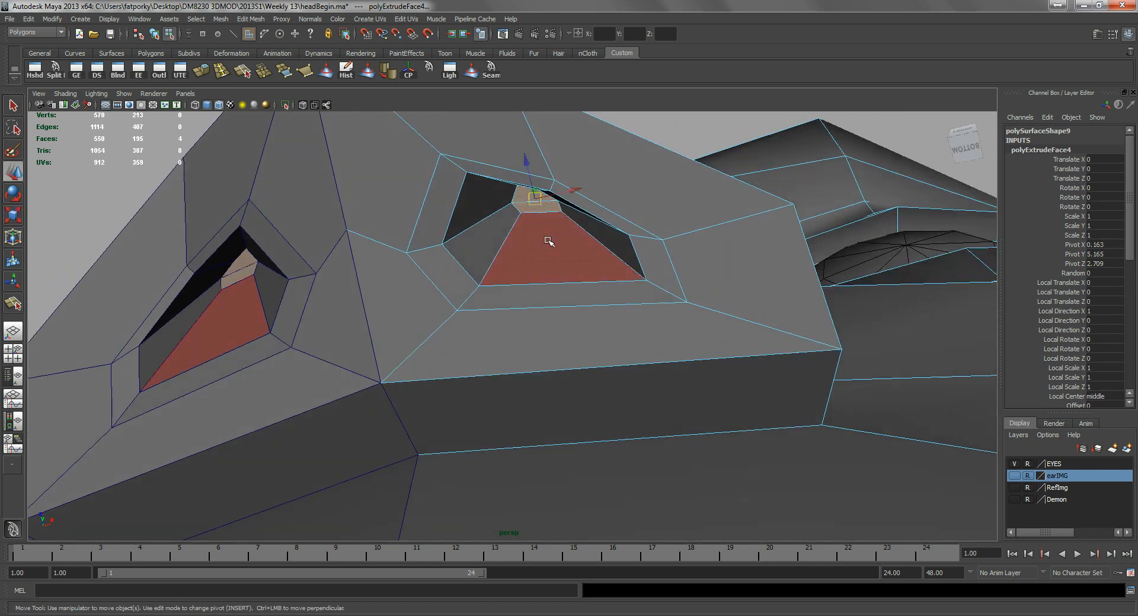
left_click_drag(523, 159, 541, 198)
left_click_drag(497, 227, 536, 310, "alt")
key("r")
key("q")
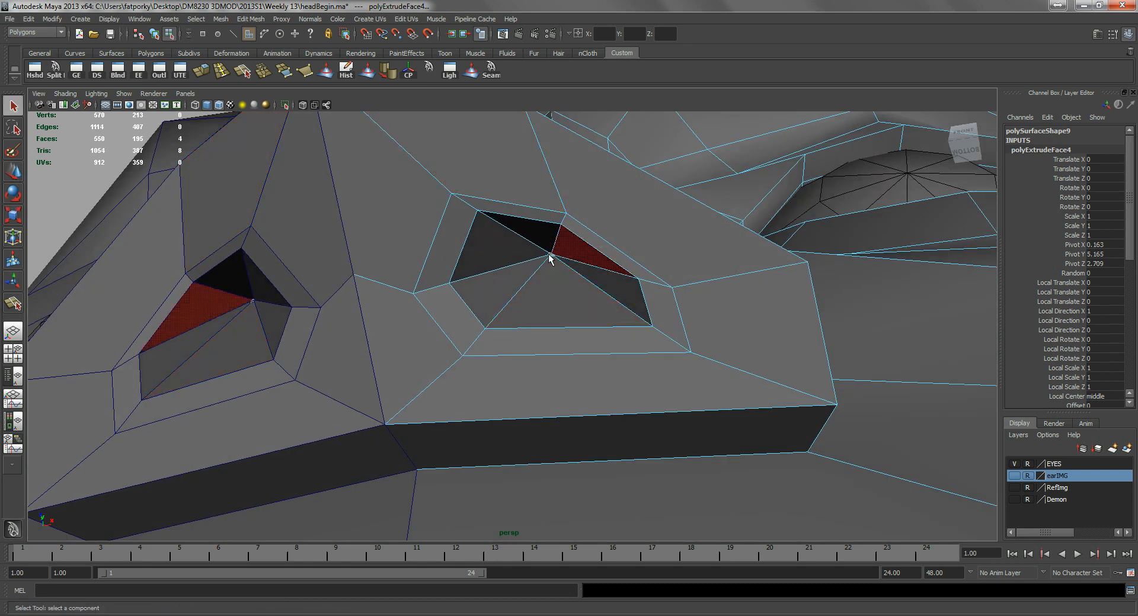
- Merge the collapsed vertices at the inner end of the nostril cavities with a threshold of 10
double_click(268, 73)
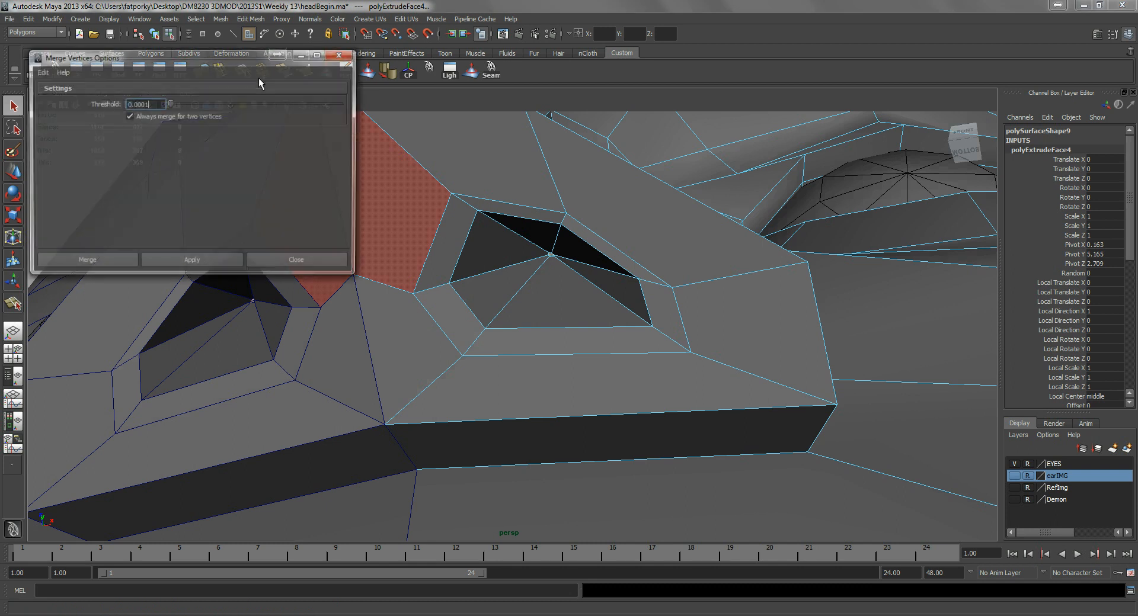
type("10")
key("Return")
left_click(220, 259)
key("w")
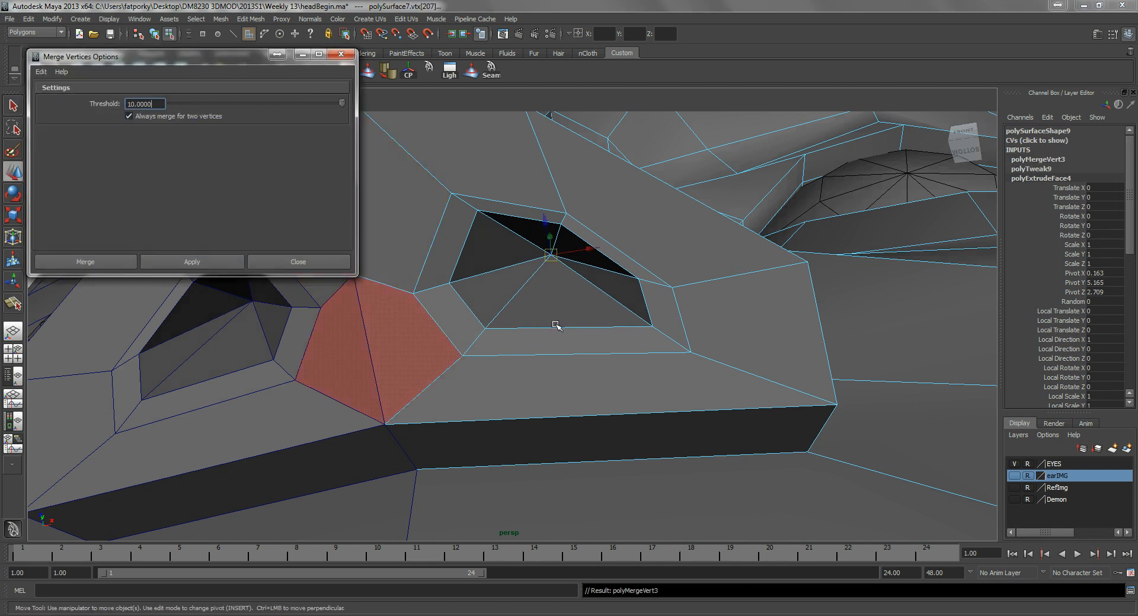
left_click(298, 263)
left_click(563, 323)
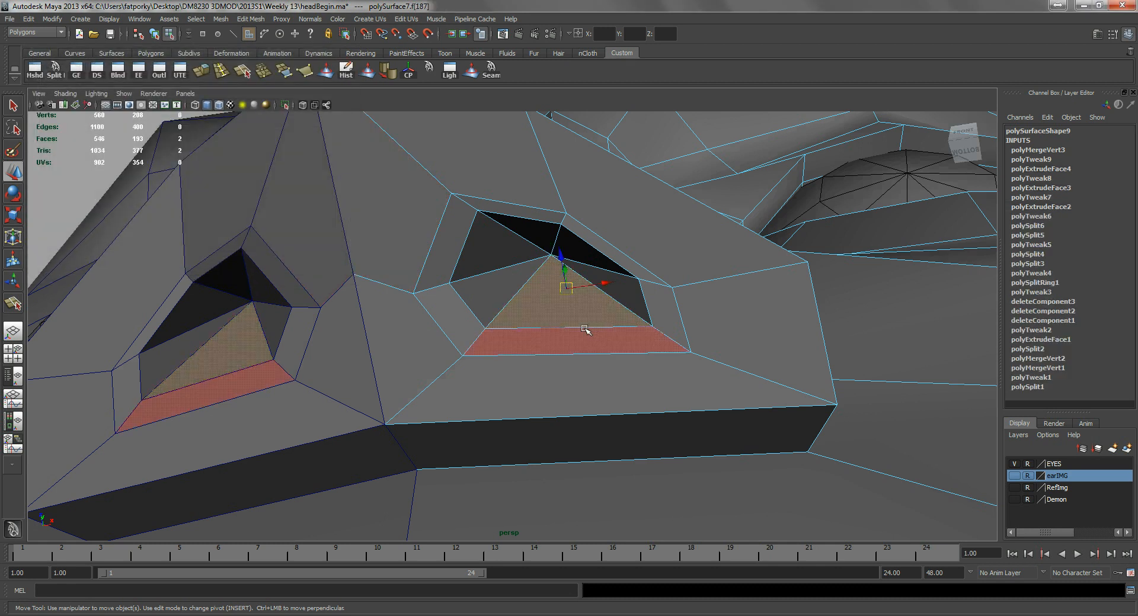
- Soften the edge normals of the whole head mesh after leaving face selection
right_click_drag(572, 325, 518, 275, "alt")
left_click_drag(518, 275, 595, 326, "alt")
key("q")
right_click_drag(594, 323, 644, 310)
left_click_drag(658, 317, 608, 363, "alt")
left_click(608, 364)
right_click_drag(608, 364, 474, 281, "alt")
left_click_drag(474, 281, 529, 332, "alt")
middle_click_drag(652, 264, 622, 354, "alt")
left_click(391, 72)
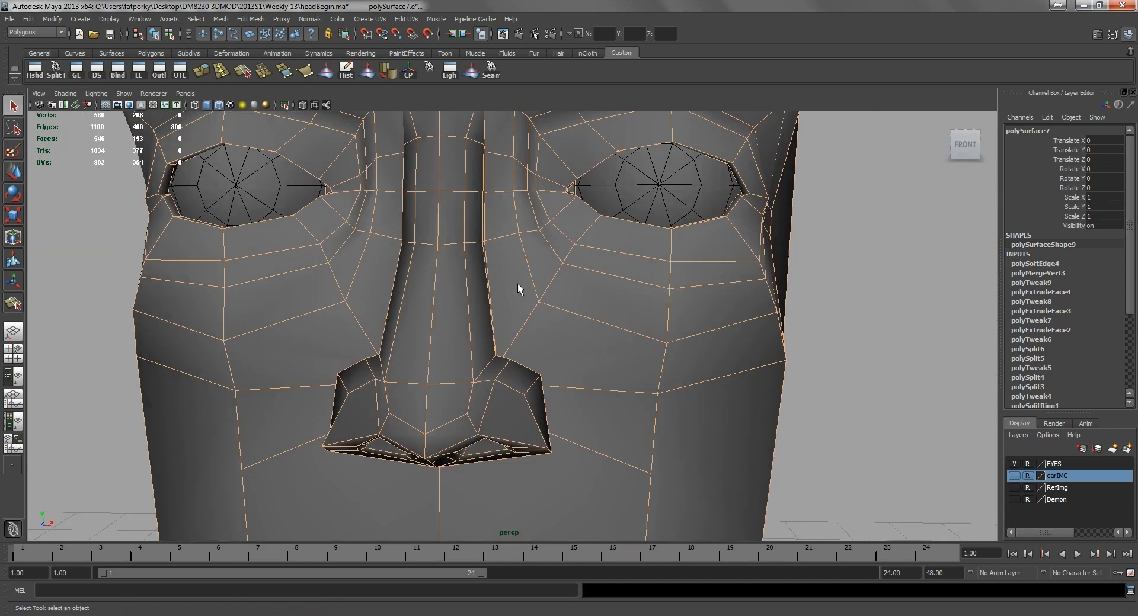
left_click(893, 393)
- Reposition the vertex at the upper side of the nose bridge, near the inner eye corner
left_click_drag(894, 392, 502, 307, "alt")
right_click_drag(502, 307, 457, 309)
left_click_drag(457, 308, 461, 340, "alt")
left_click(472, 329)
key("w")
key("q")
right_click_drag(461, 342, 499, 332)
left_click_drag(499, 332, 457, 308, "alt")
right_click_drag(457, 305, 546, 307, "alt")
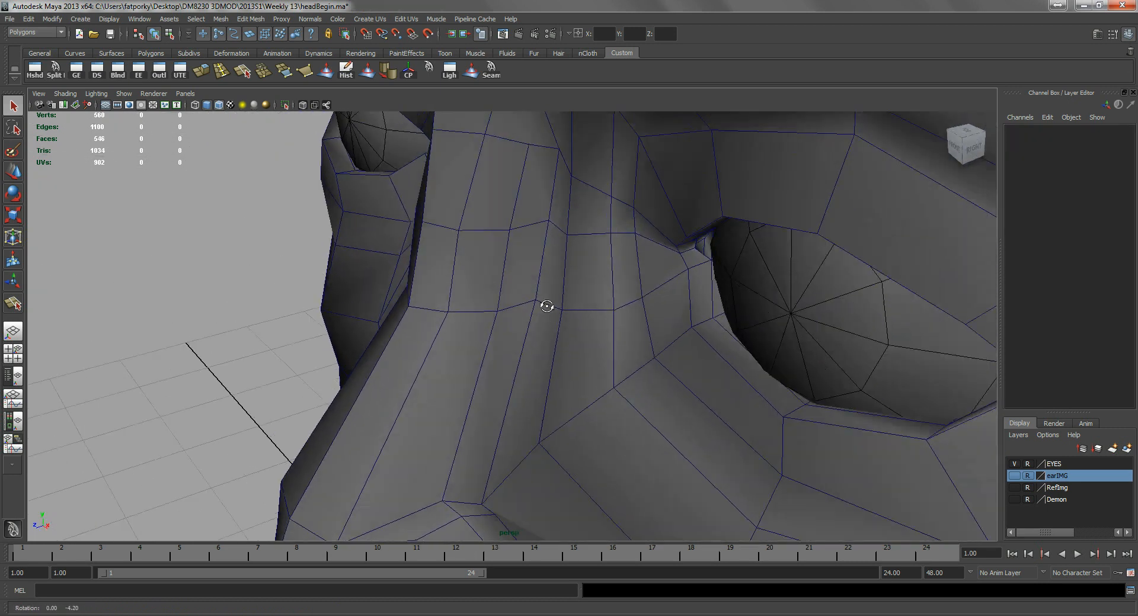
left_click_drag(546, 307, 557, 280, "alt")
right_click_drag(557, 279, 559, 245)
left_click(537, 243)
left_click_drag(537, 248, 551, 294, "alt")
key("w")
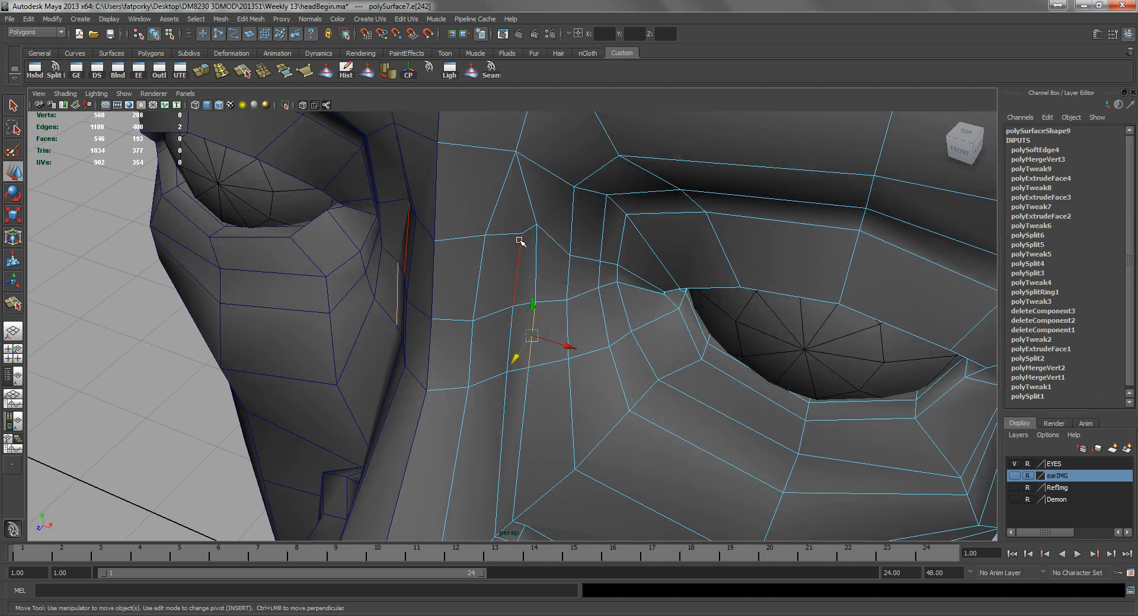
right_click_drag(537, 214, 521, 254)
left_click(534, 235)
left_click_drag(534, 235, 578, 262, "alt")
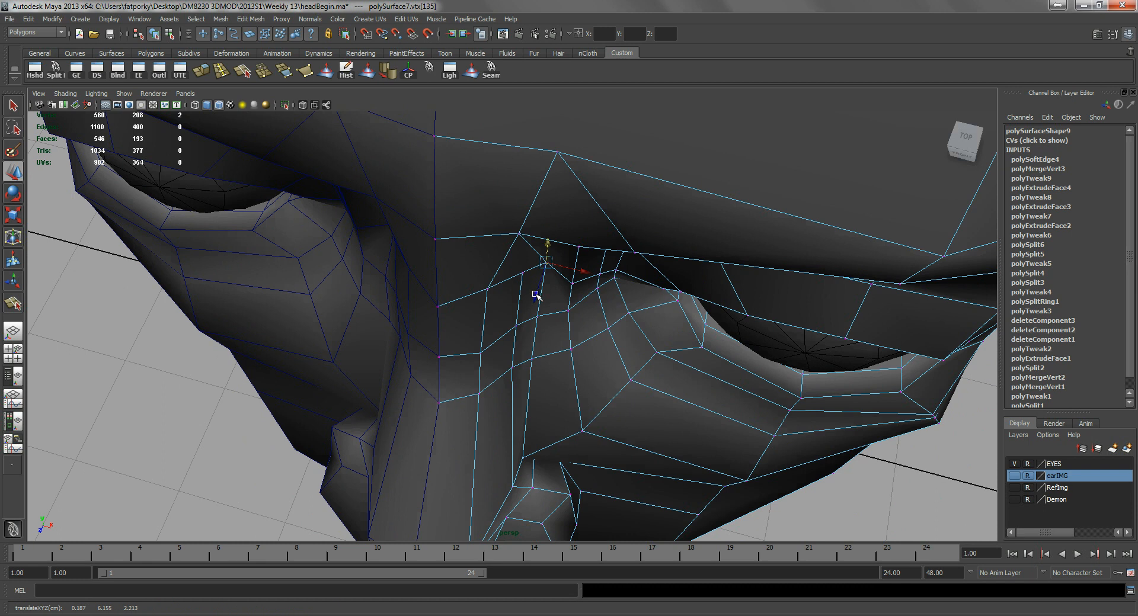
left_click_drag(540, 308, 497, 411, "alt")
right_click_drag(499, 409, 551, 395)
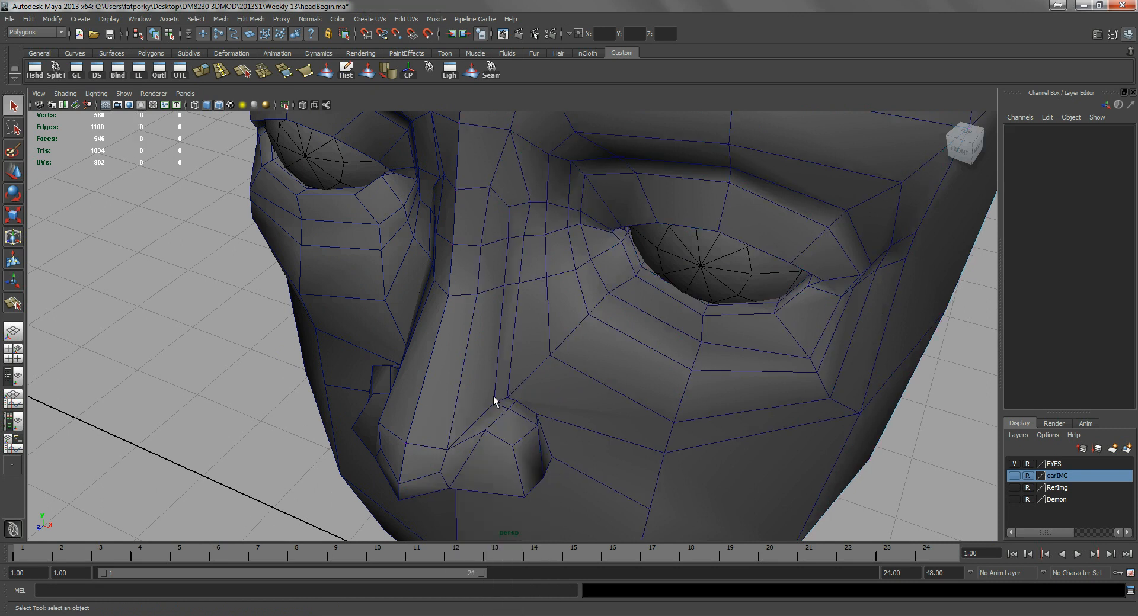
left_click_drag(563, 411, 513, 365, "alt")
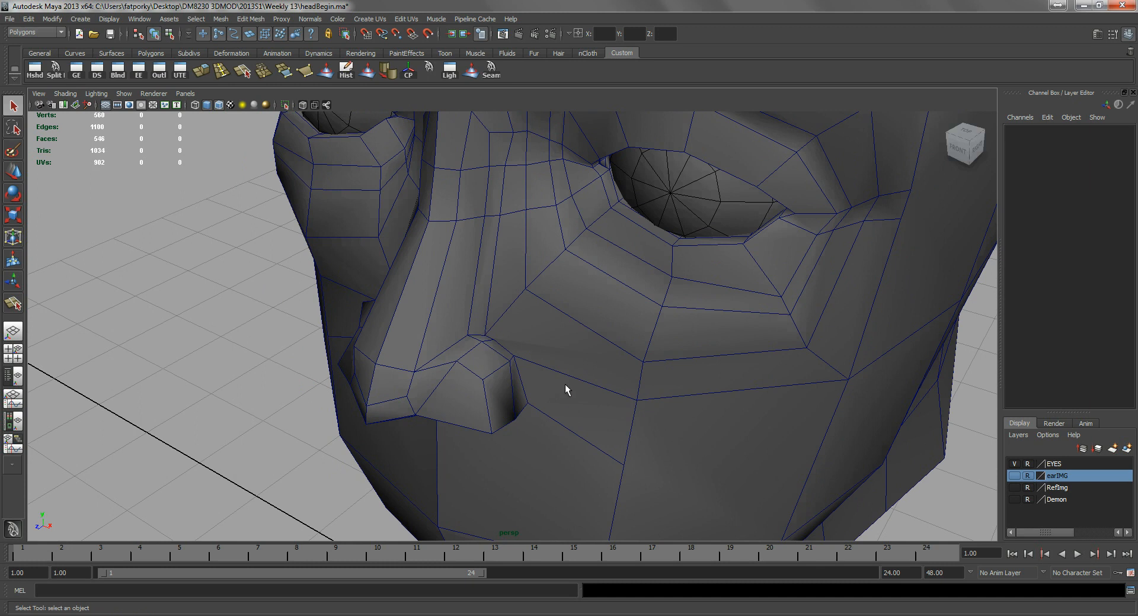
- Split the faces beside the nose wing from the upper crease edge across to the existing cheek vertex below
left_click_drag(589, 330, 431, 259, "alt")
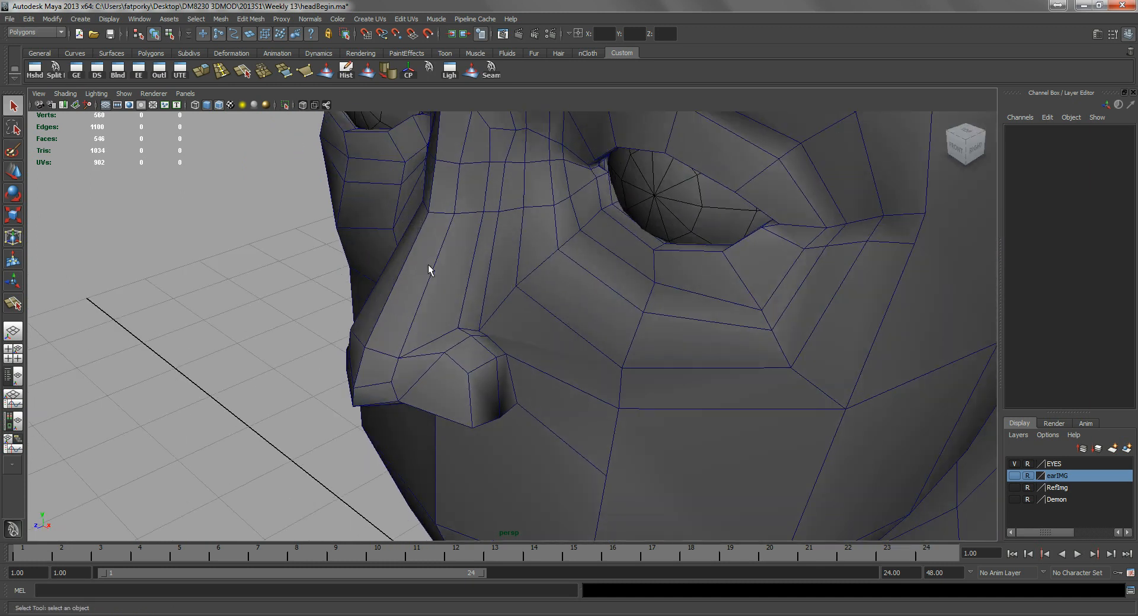
left_click(55, 70)
left_click_drag(550, 346, 573, 347, "alt")
scroll(545, 358, "up", 3)
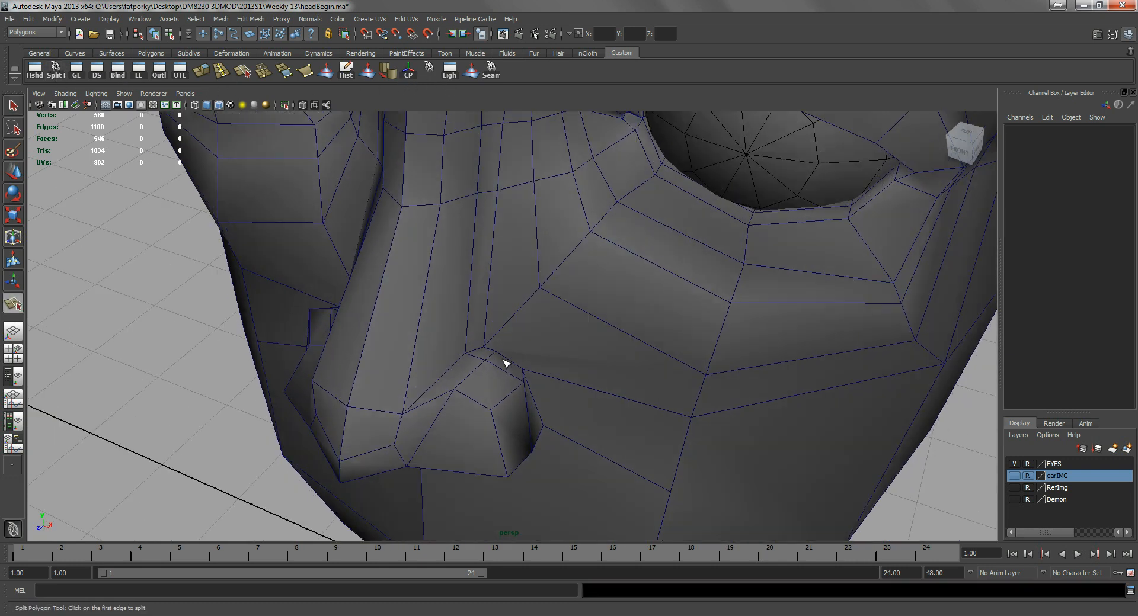
left_click(501, 355)
left_click(503, 355)
left_click_drag(506, 358, 581, 310, "alt")
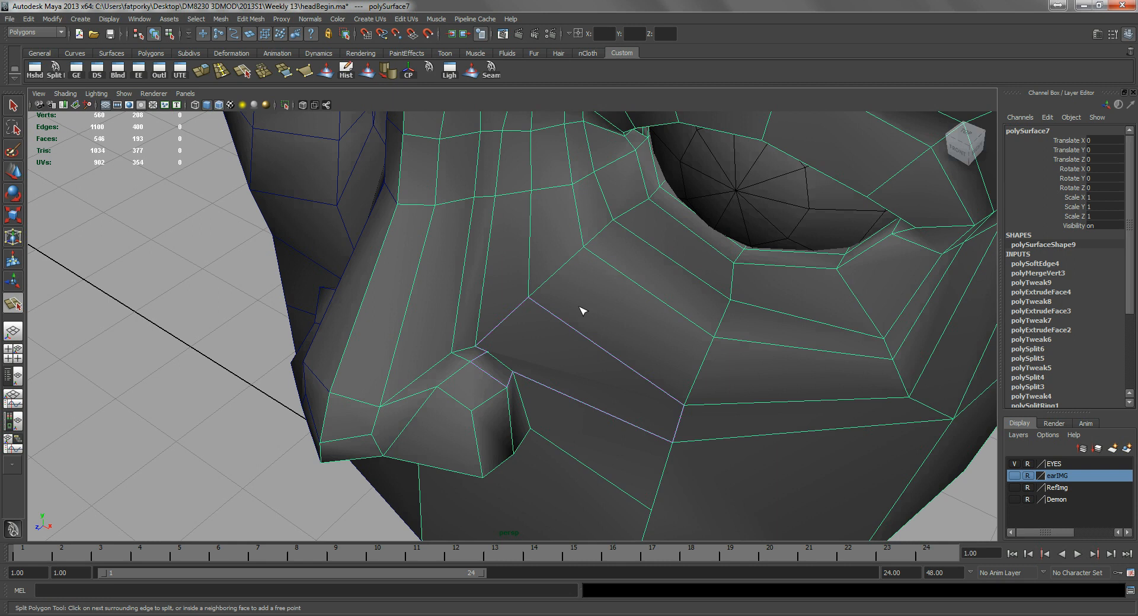
key("Return")
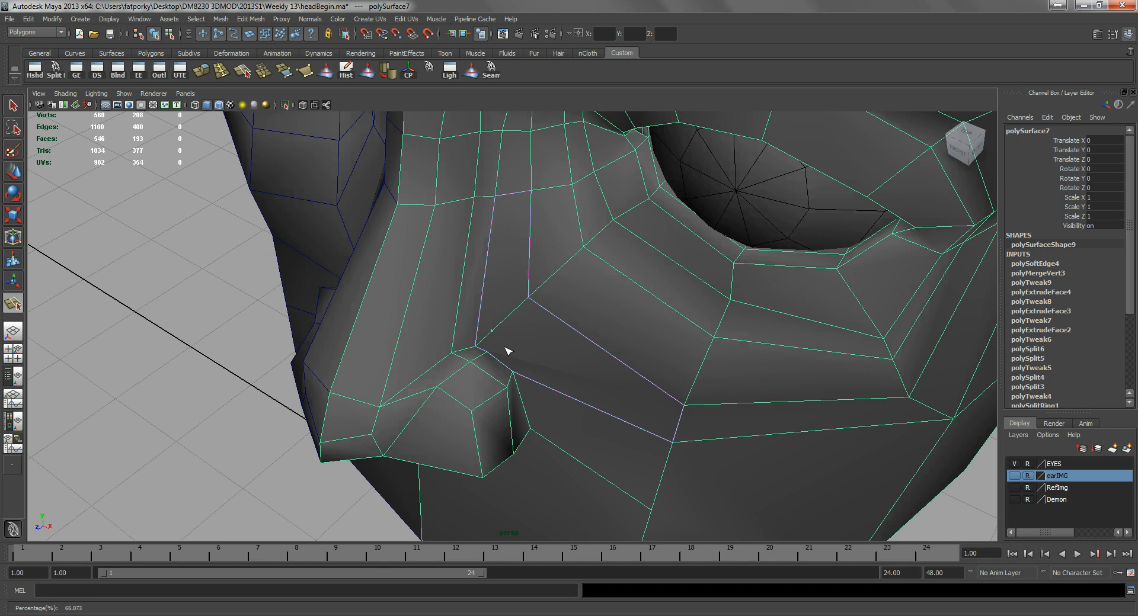
left_click_drag(508, 351, 494, 336)
left_click_drag(545, 388, 603, 356)
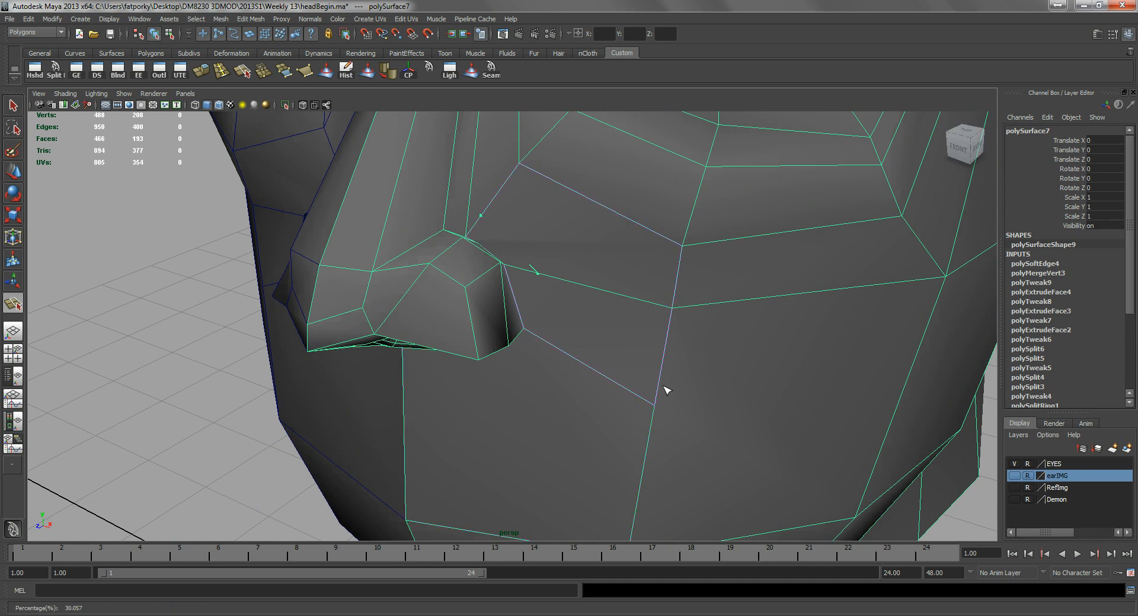
left_click_drag(663, 460, 658, 472)
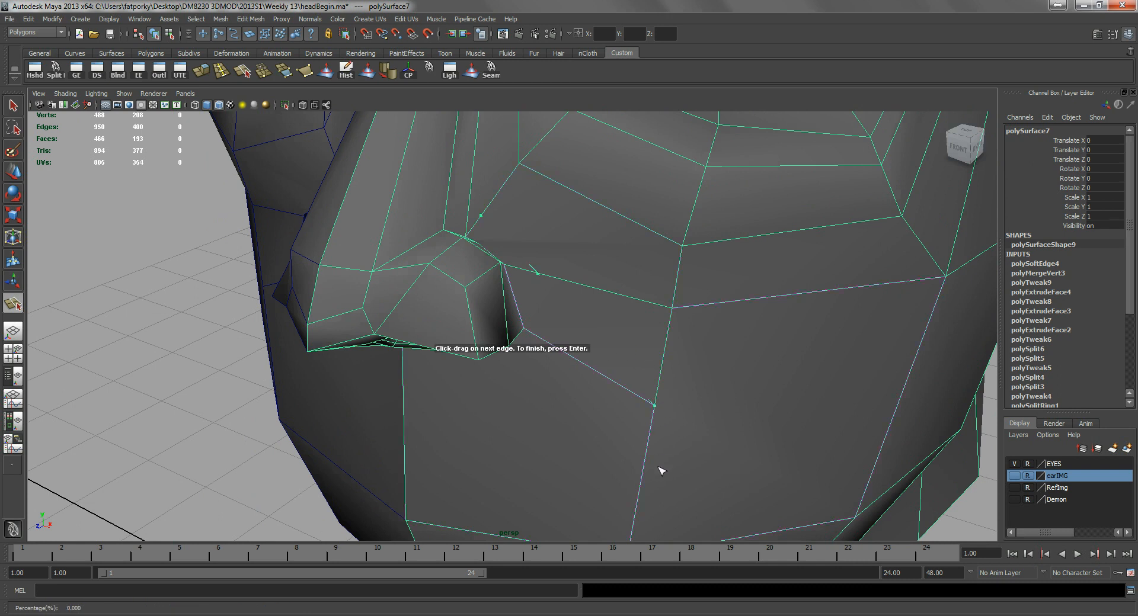
key("Return")
left_click_drag(716, 421, 463, 283, "alt")
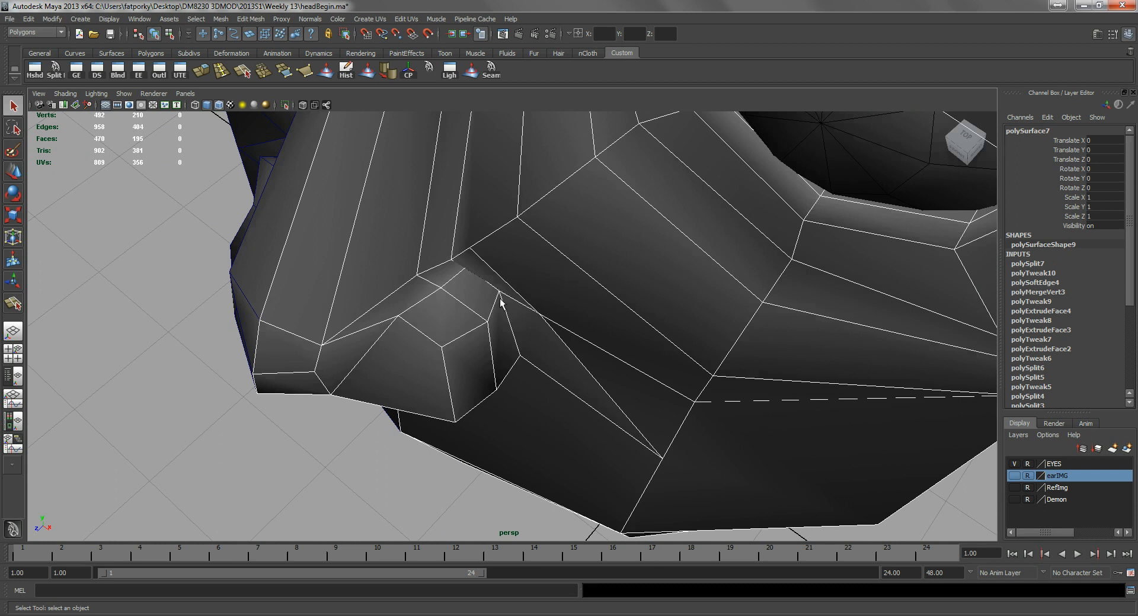
- Try to move the narrow face in the crease above the nose wing
left_click_drag(497, 308, 462, 313, "alt")
right_click_drag(468, 267, 483, 284)
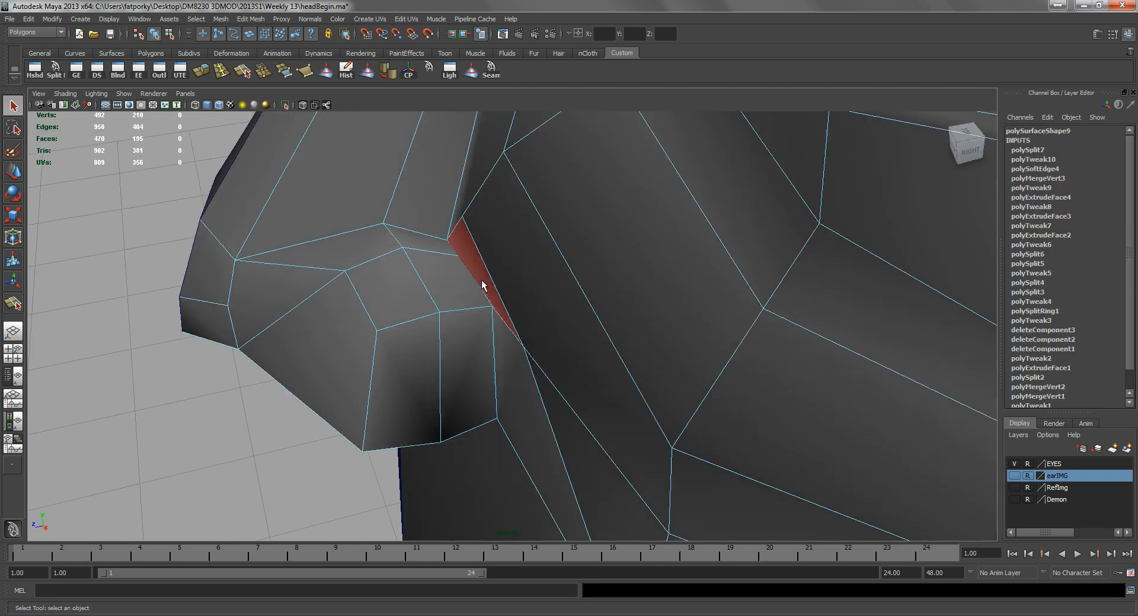
left_click(477, 268)
key("w")
left_click_drag(452, 279, 464, 274)
key("ctrl+z")
- Extend the crease cut in wireframe display by connecting it to the vertex at the top of the nose wing
key("4")
scroll(483, 266, "up", 5)
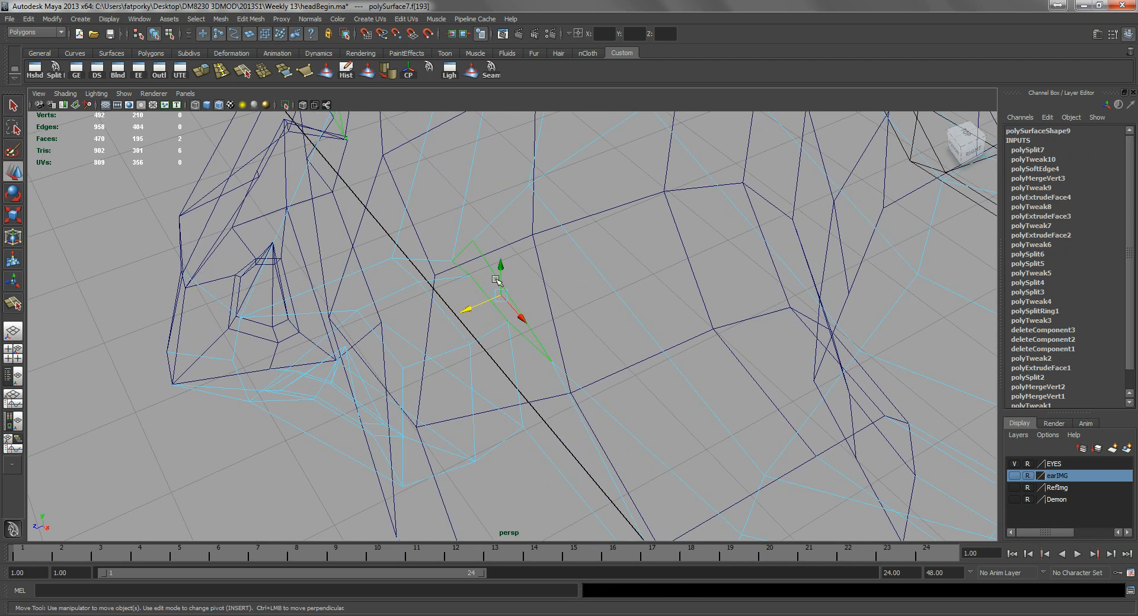
key("q")
left_click(355, 177)
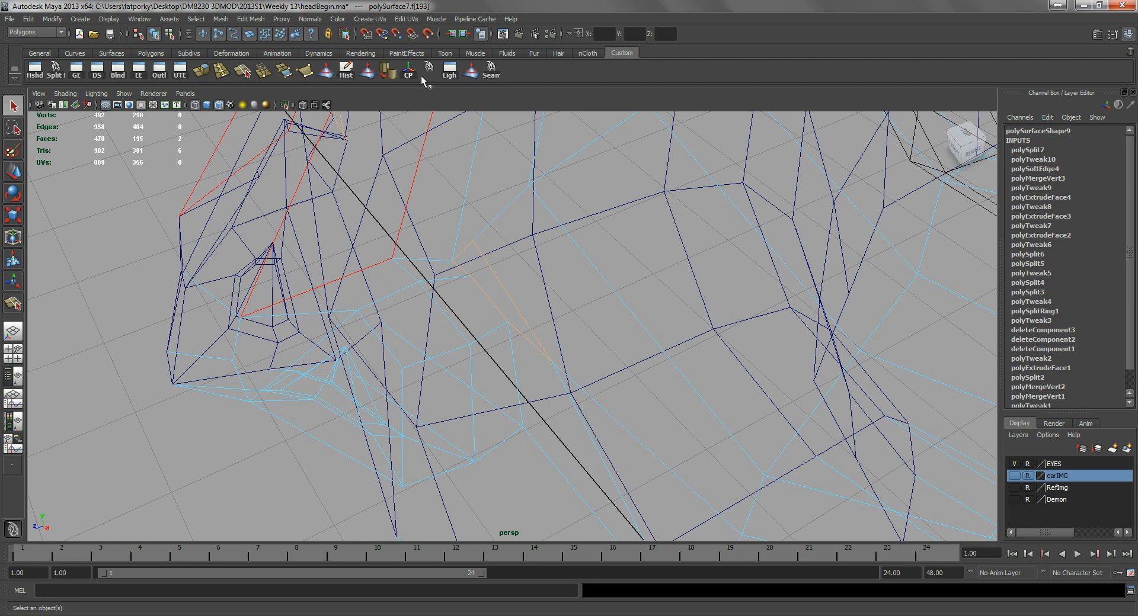
left_click(54, 69)
left_click_drag(494, 224, 470, 251, "alt")
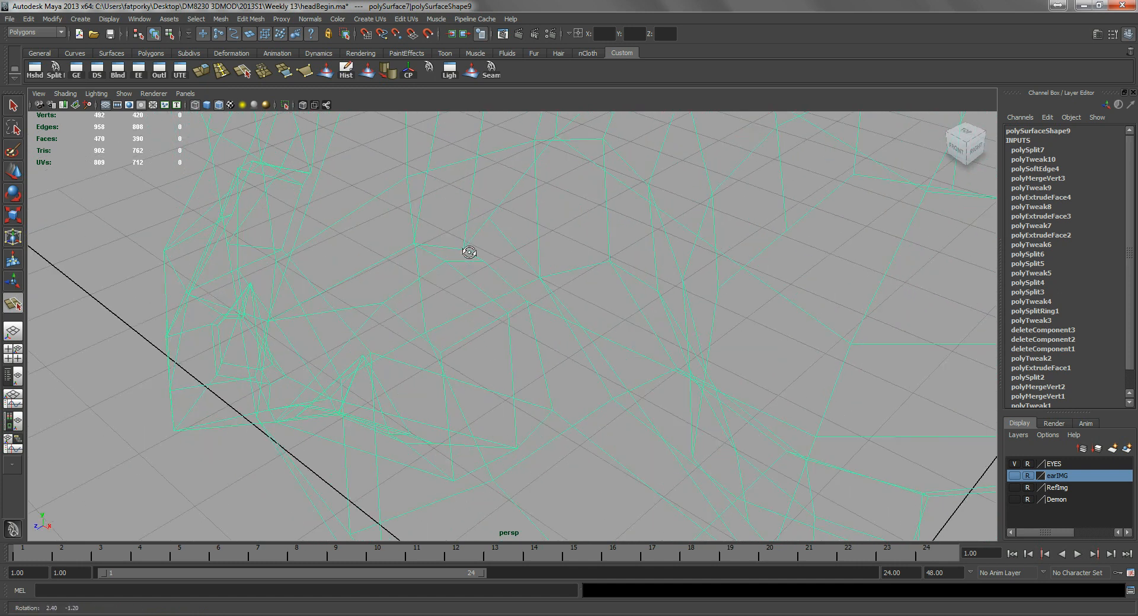
left_click(419, 253)
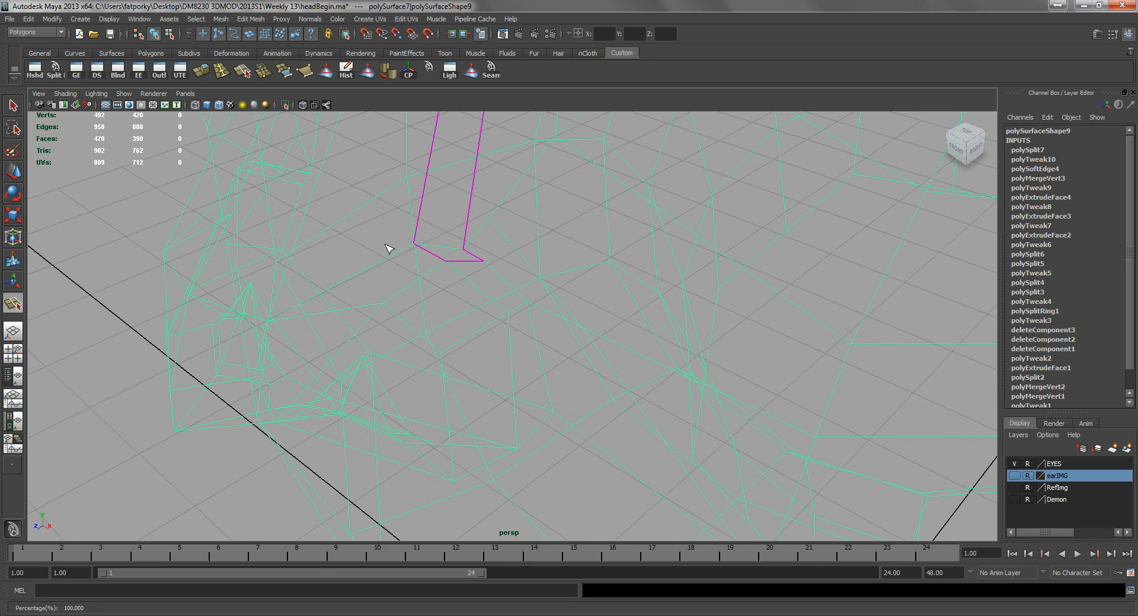
left_click(491, 225)
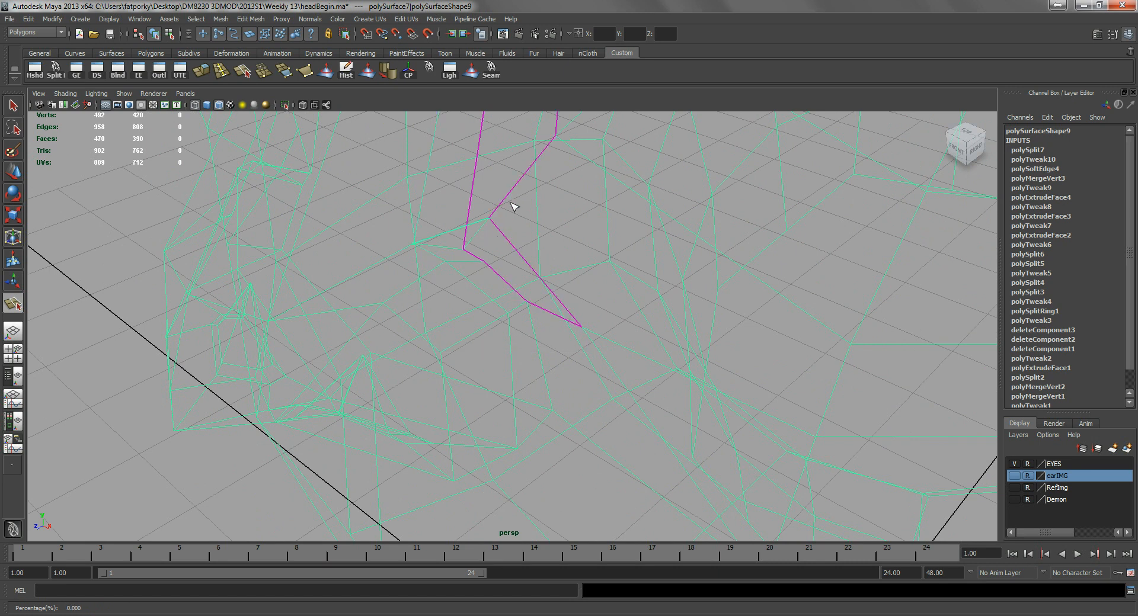
left_click_drag(526, 221, 561, 257, "alt")
key("q")
key("5")
middle_click_drag(561, 257, 633, 282, "alt")
left_click_drag(634, 283, 595, 282, "alt")
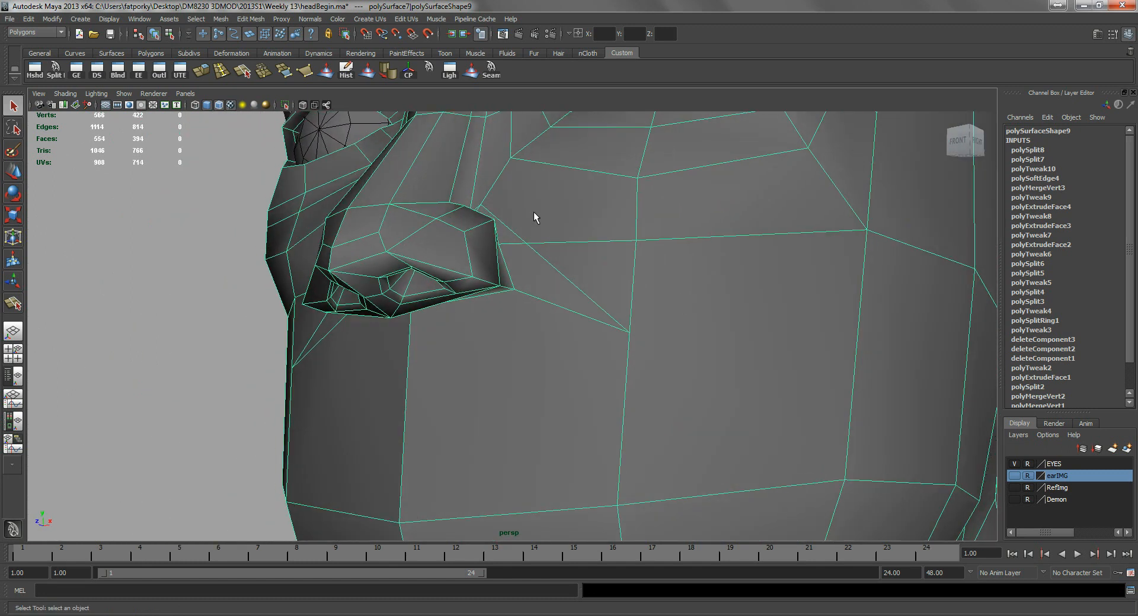
left_click_drag(565, 275, 544, 295, "alt")
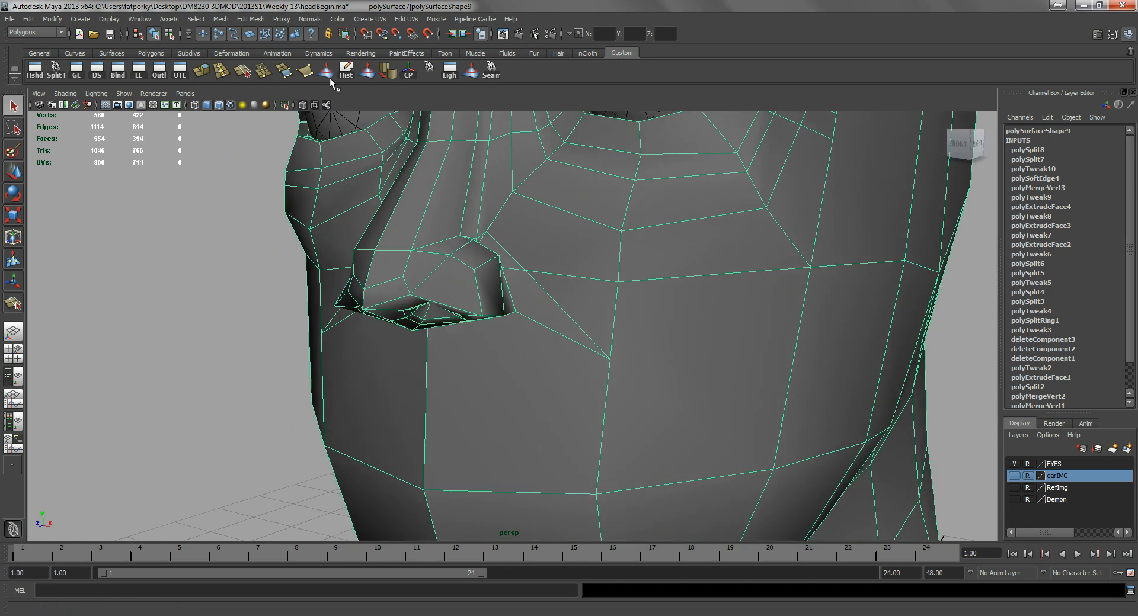
- Raise the horizontal mouth-line edge below the nose
left_click(54, 70)
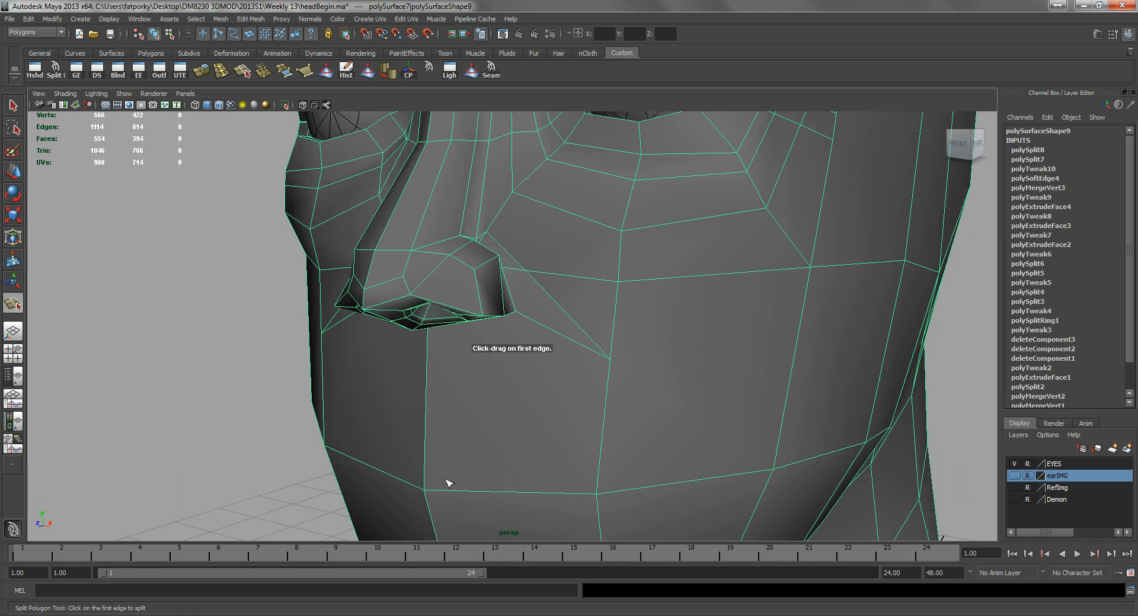
left_click_drag(426, 405, 394, 427, "alt")
key("q")
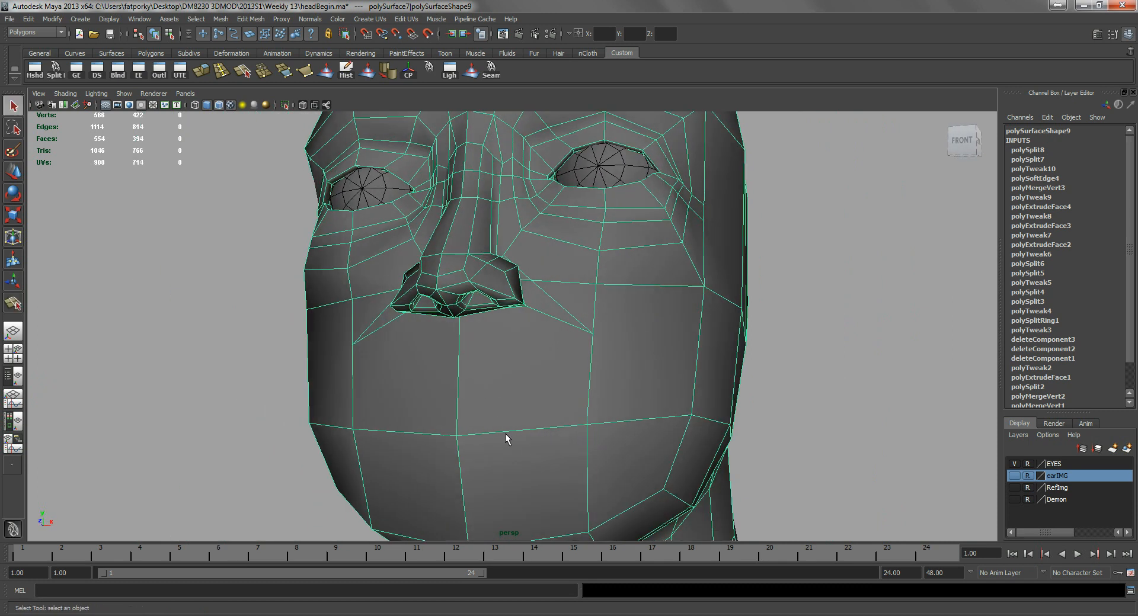
right_click(510, 422)
left_click(510, 394)
left_click(508, 432)
key("w")
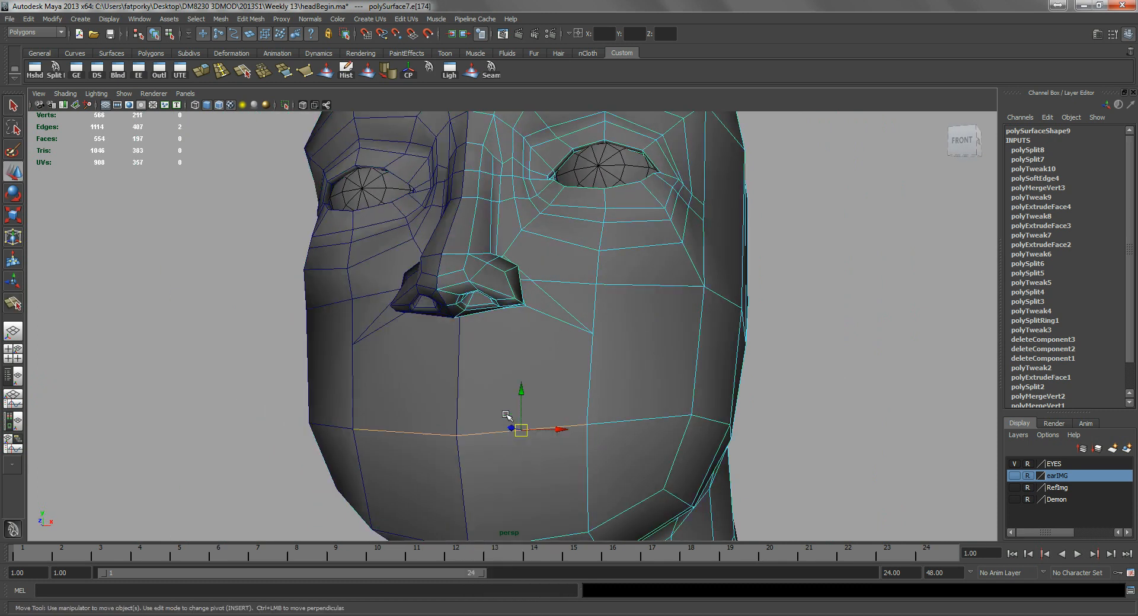
left_click_drag(515, 396, 527, 369)
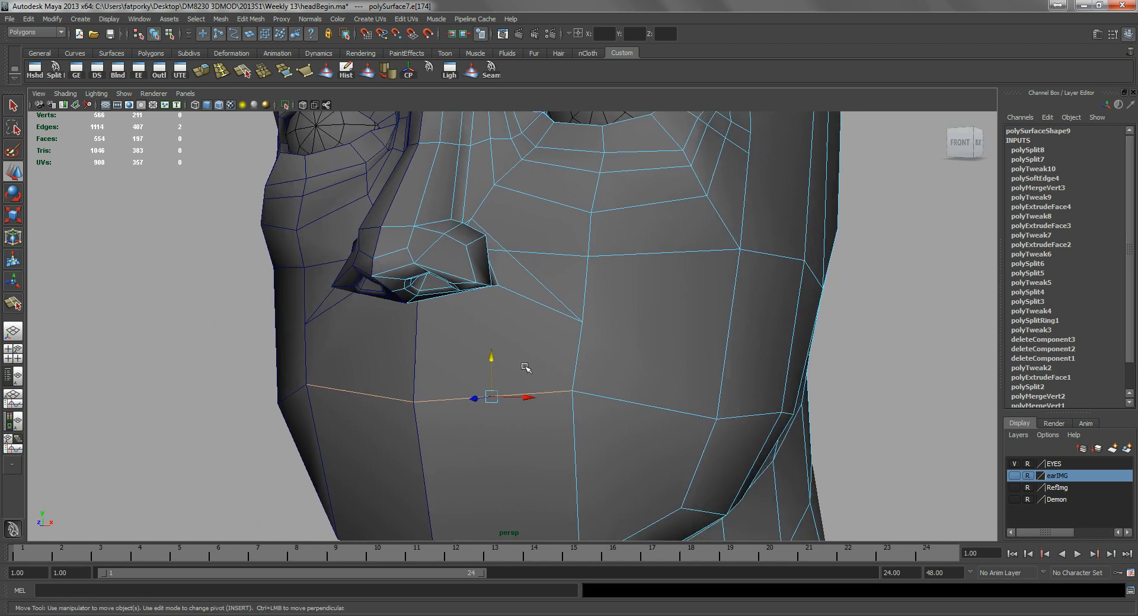
- Split the mesh from the cheek vertex beside the nose, around the mouth corner, to the centre line below the mouth edge
left_click(55, 70)
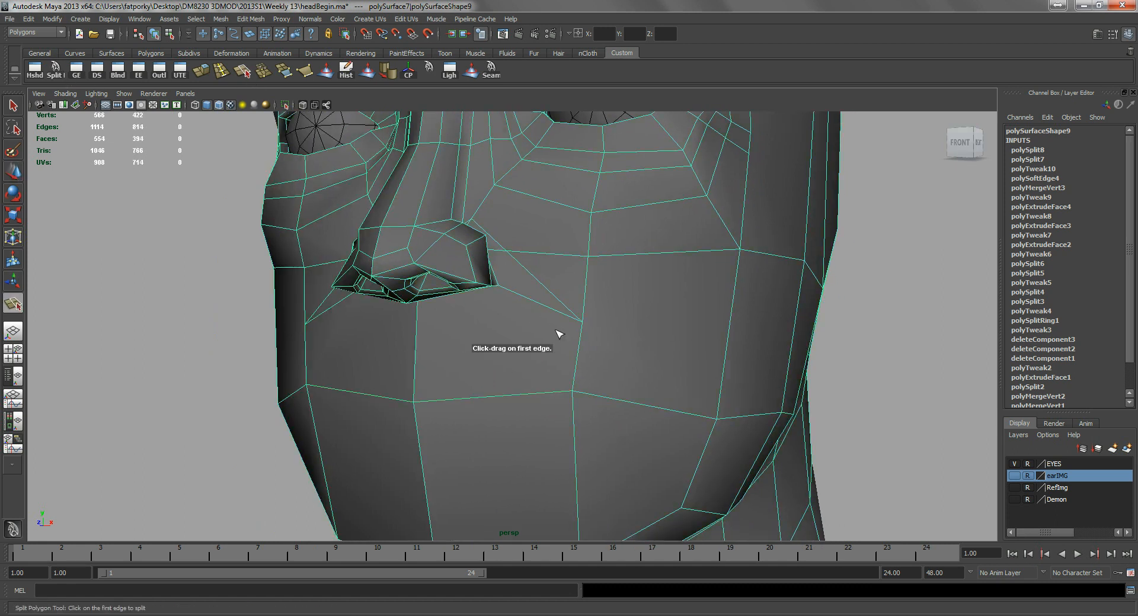
mouse_move(588, 324)
left_mouse_down()
mouse_move(581, 338)
mouse_move(589, 308)
left_mouse_up()
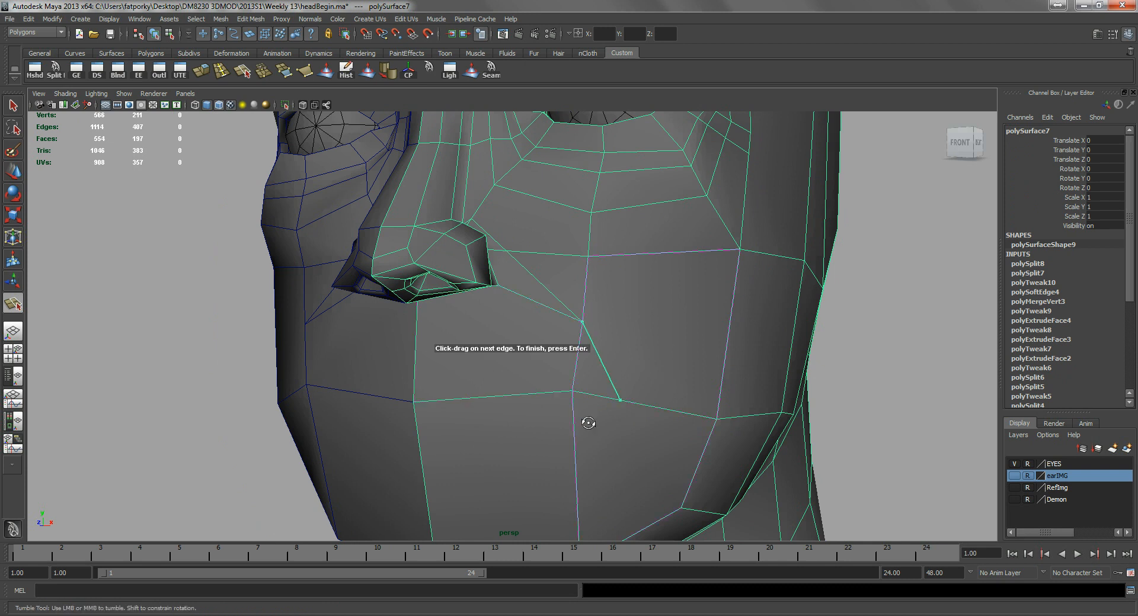
left_click_drag(590, 432, 591, 410, "alt")
middle_click_drag(610, 437, 622, 340, "alt")
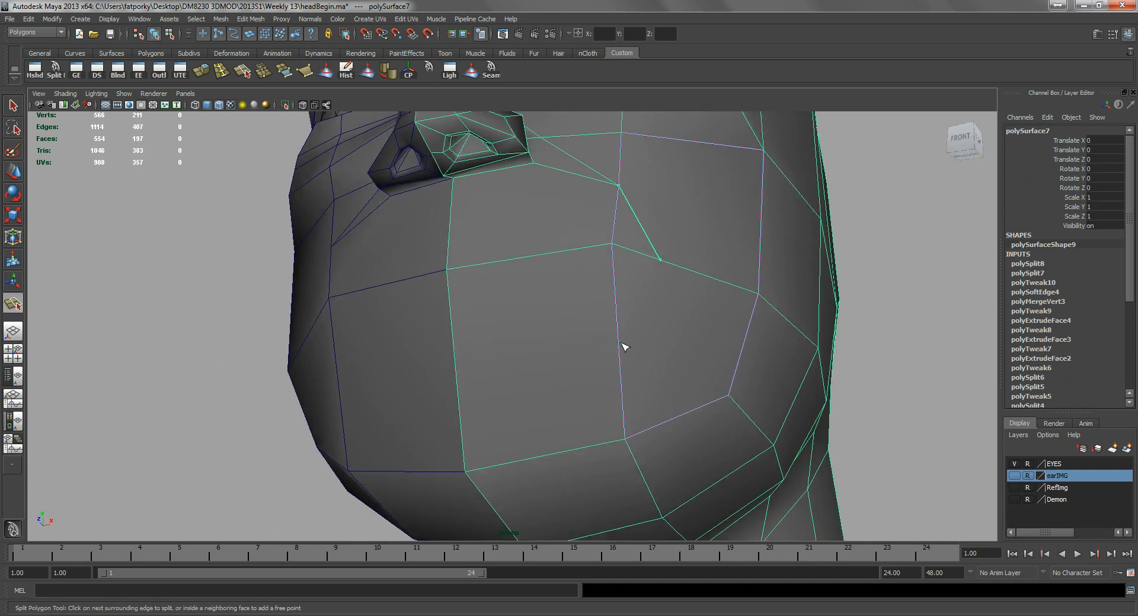
left_click(621, 346)
left_click_drag(460, 397, 457, 383)
key("Return")
key("w")
mouse_move(558, 303)
left_mouse_down("alt")
mouse_move(483, 317)
mouse_move(539, 308)
left_mouse_up("alt")
- Add two cuts from the new mouth-corner edges, one to the lower jaw vertex and one to the upper cheek vertex
key("g")
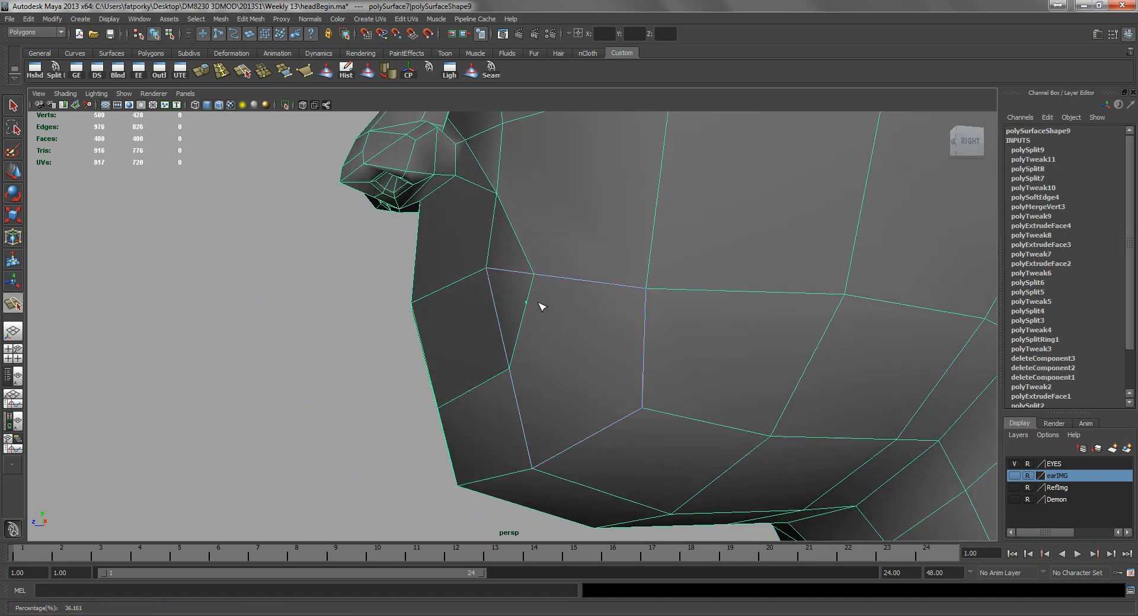
left_click(642, 375)
key("w")
left_click_drag(576, 295, 617, 309, "alt")
key("y")
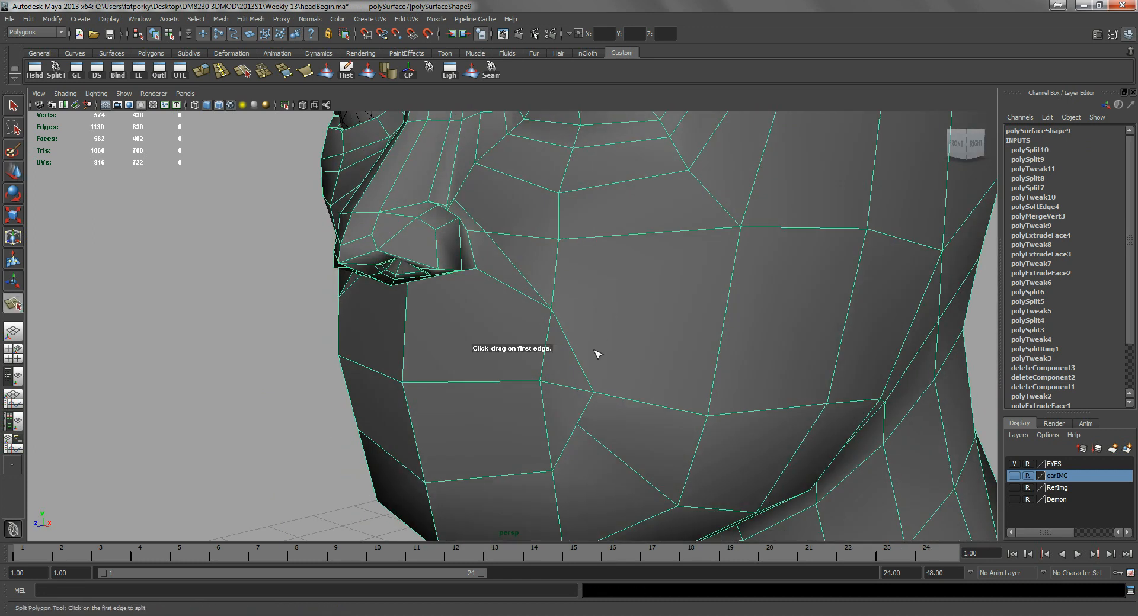
left_click_drag(579, 360, 615, 320)
left_click_drag(733, 234, 740, 227)
key("Return")
key("w")
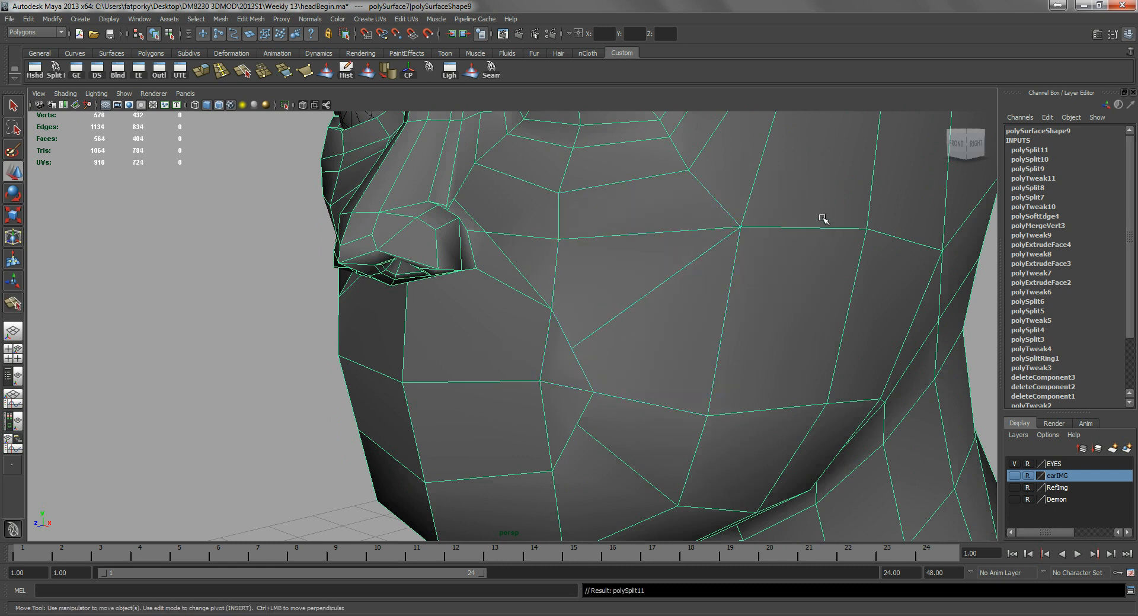
- Reposition the new vertex below the mouth corner to even out the surrounding faces
left_click_drag(563, 294, 586, 284, "alt")
left_click_drag(504, 456, 474, 335, "alt")
right_click_drag(474, 334, 477, 310)
right_click_drag(666, 318, 619, 321)
left_click(668, 303)
left_click_drag(668, 303, 615, 316, "alt")
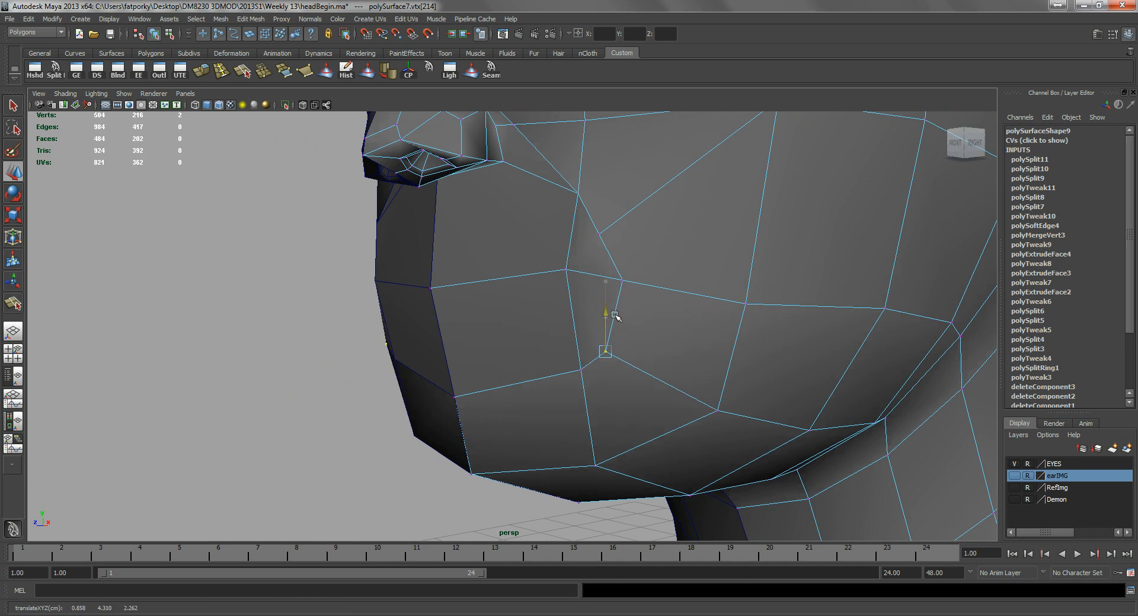
left_click_drag(586, 353, 600, 351)
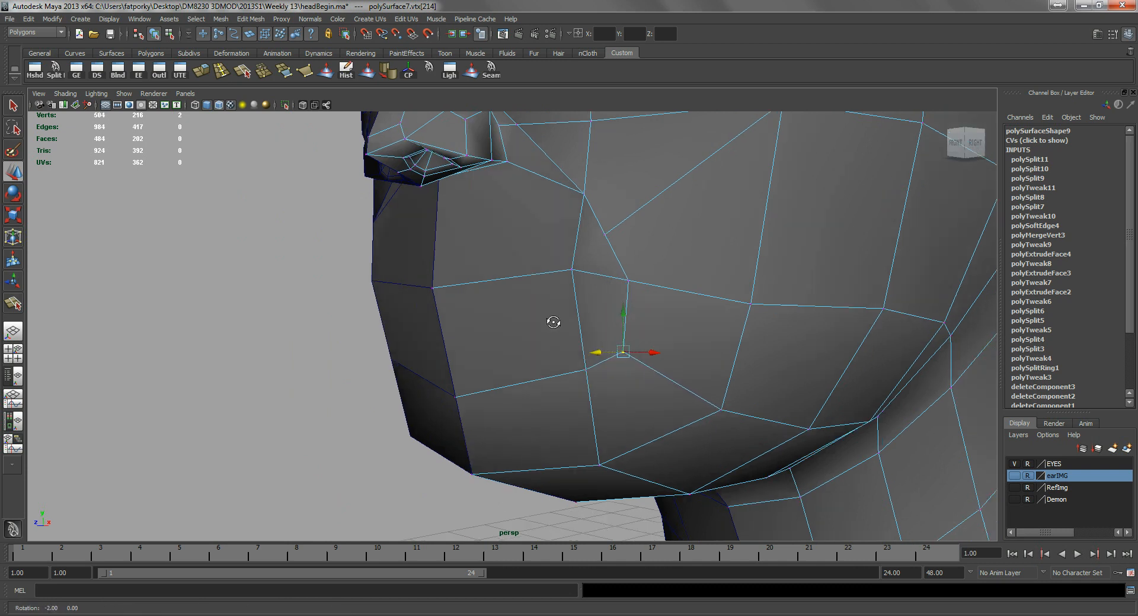
- Examine the topology around the nose wing, cheek and mouth area from several angles
left_click_drag(531, 320, 609, 269, "alt")
middle_click_drag(610, 269, 558, 381, "alt")
left_click_drag(559, 382, 523, 366, "alt")
right_click_drag(469, 356, 517, 368, "alt")
left_click_drag(525, 368, 501, 388, "alt")
right_click_drag(500, 388, 551, 355, "alt")
left_click_drag(551, 355, 401, 330, "alt")
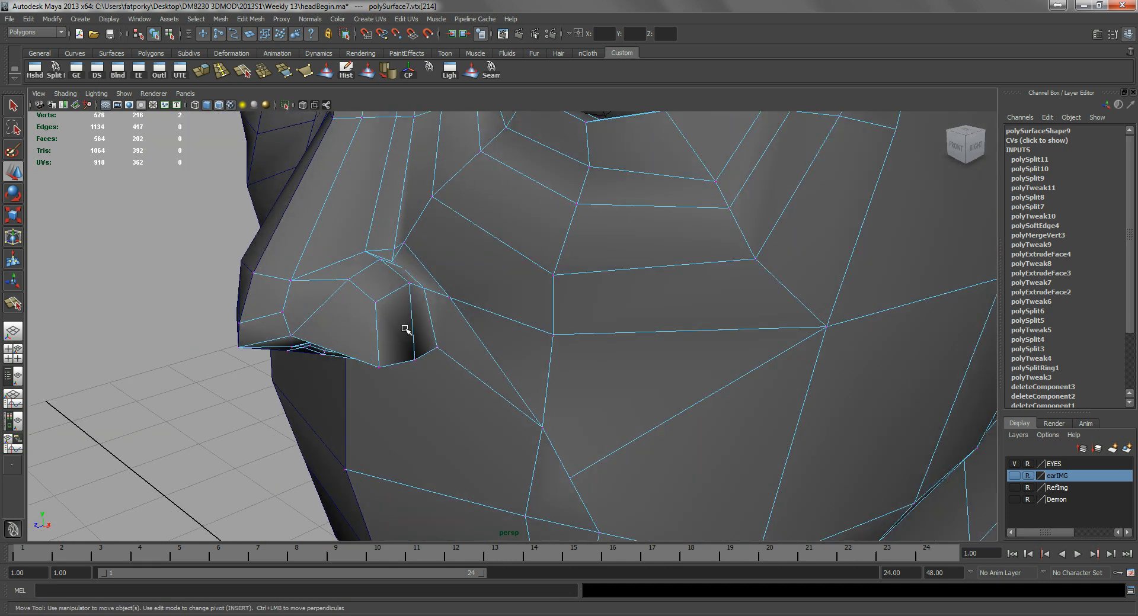
left_click_drag(475, 363, 503, 348, "alt")
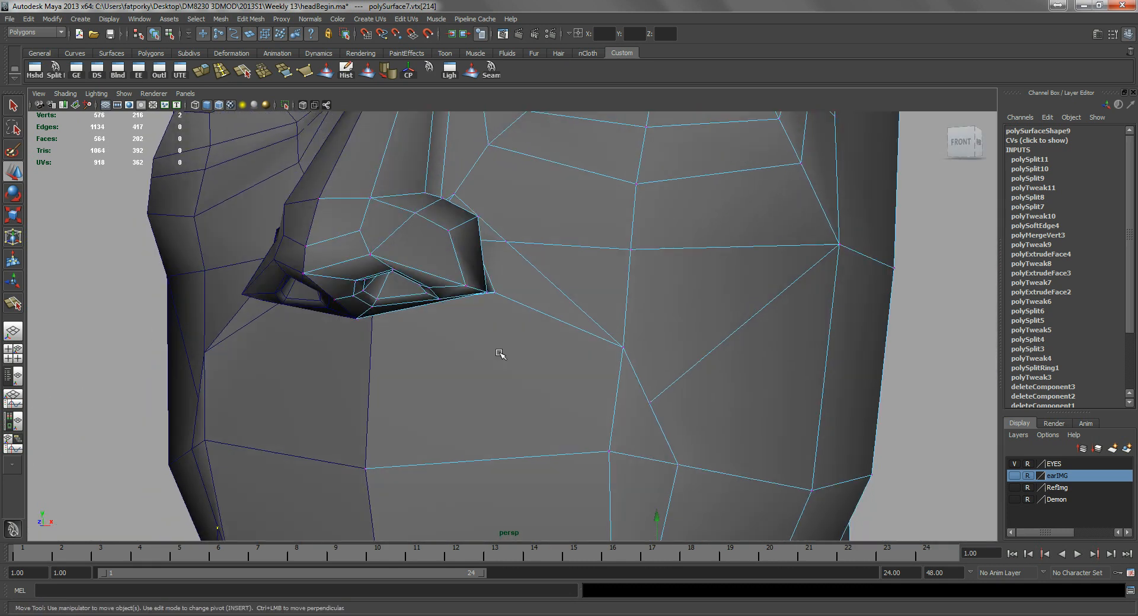
- Delete the edge beside the upper part of the nose wing
left_click_drag(444, 236, 364, 297, "alt")
right_click_drag(364, 294, 339, 294)
left_click(339, 295)
key("Delete")
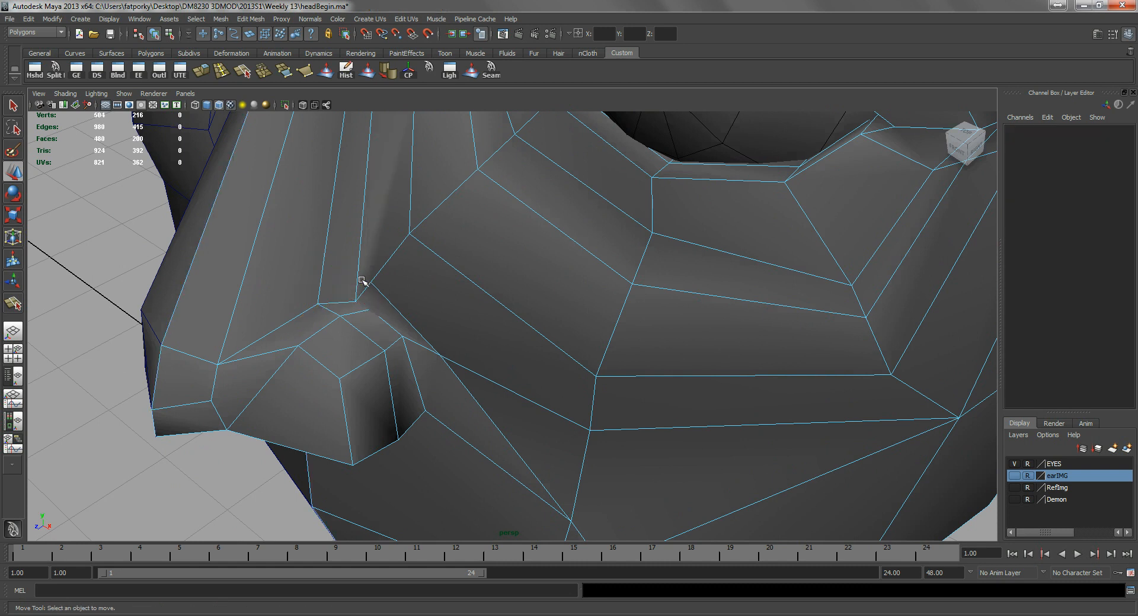
- Split the mesh from the vertex at the nose wing's upper crease across into the neighbouring cheek edge
left_click_drag(439, 265, 362, 254, "alt")
left_click(359, 274)
left_click_drag(370, 318, 391, 241, "alt")
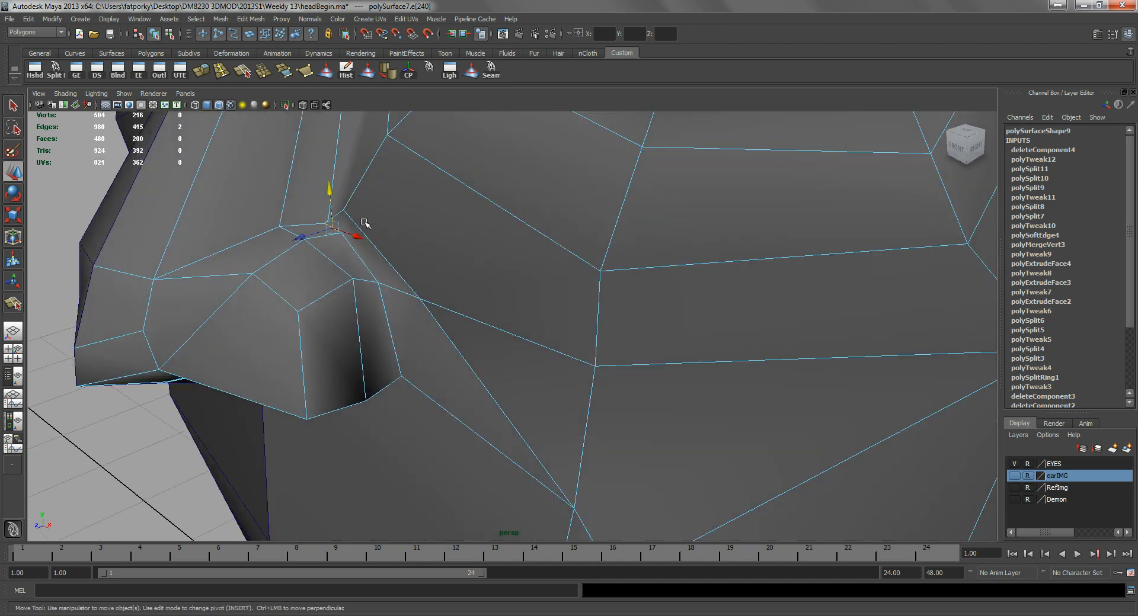
key("q")
left_click_drag(381, 254, 392, 166, "alt")
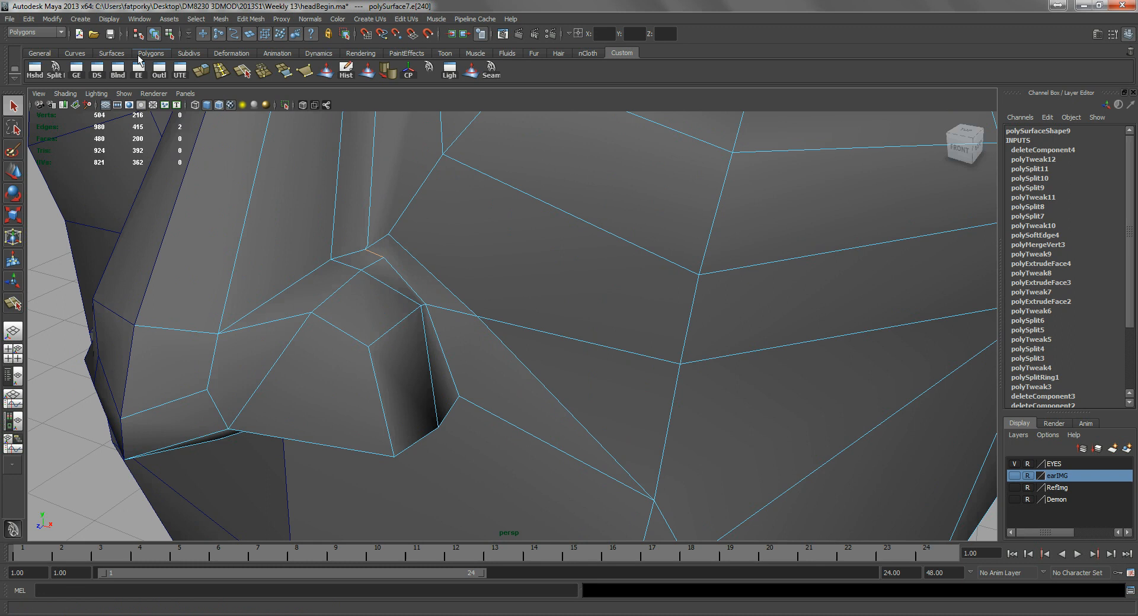
left_click(55, 70)
left_click_drag(308, 260, 335, 265, "alt")
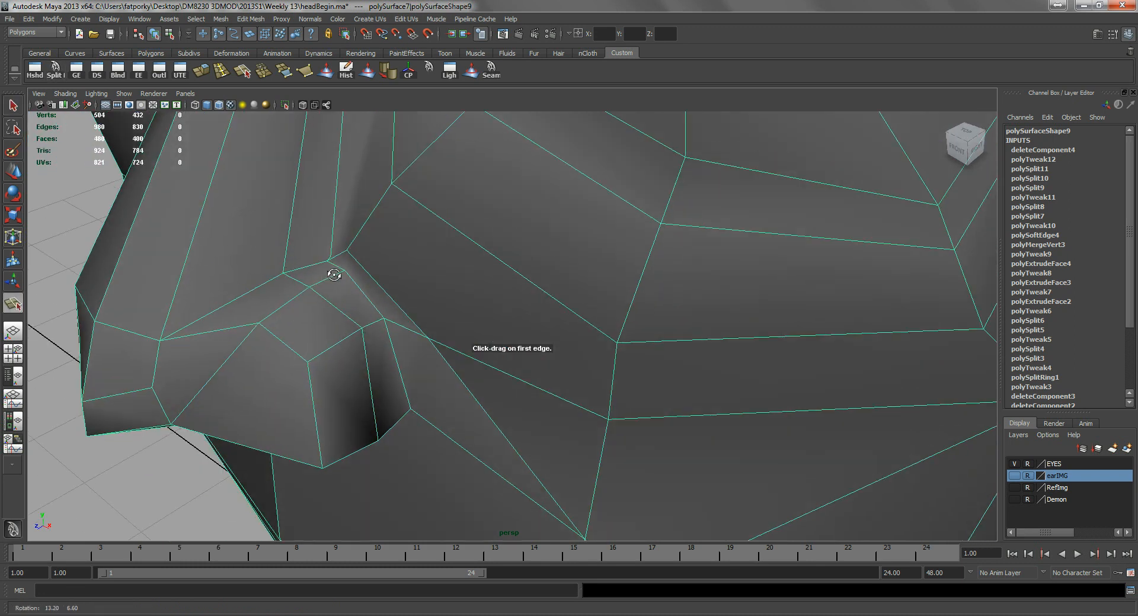
left_click(341, 272)
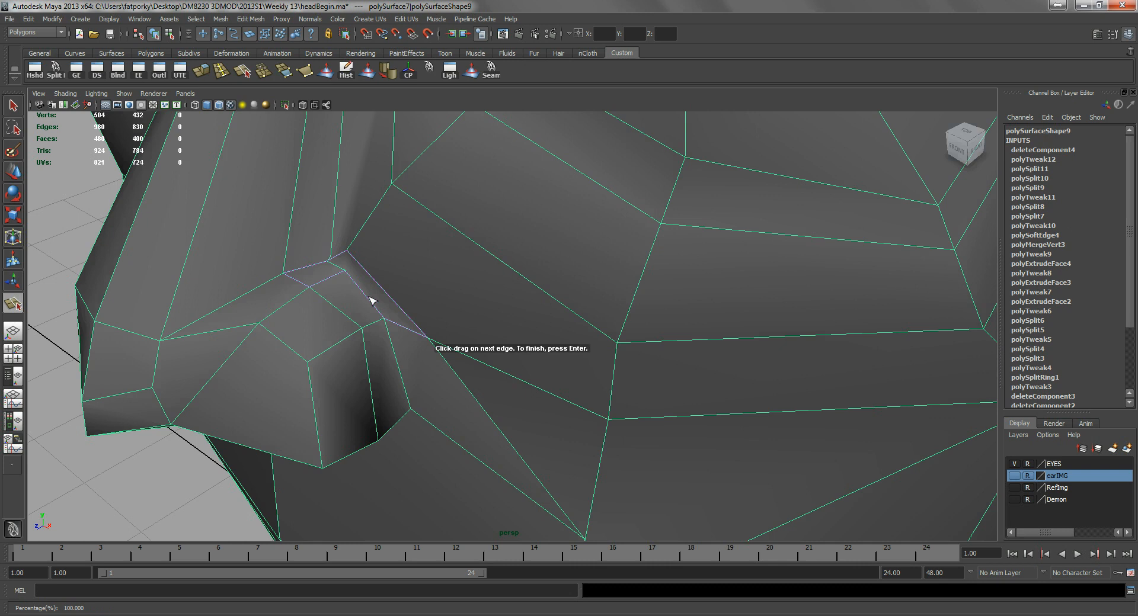
left_click(376, 281)
left_click_drag(373, 259, 319, 320)
key("Return")
- Delete the edge running from the nose wing's lower outer corner to the cheek vertex above the mouth corner
left_click_drag(531, 330, 417, 308, "alt")
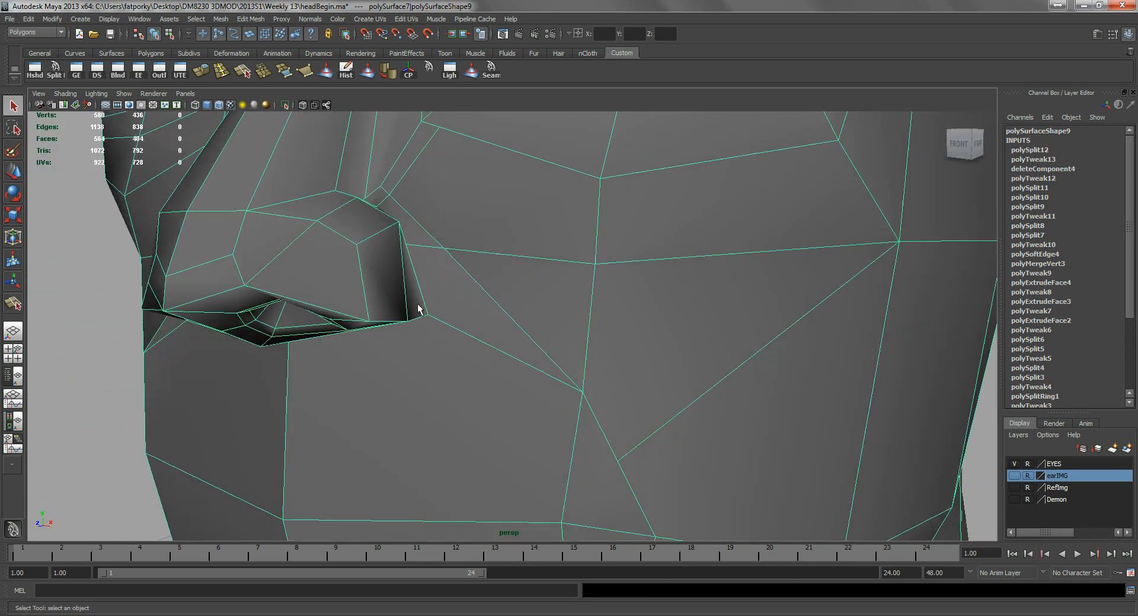
key("g")
left_click_drag(477, 339, 478, 368, "alt")
left_click_drag(457, 259, 490, 337, "alt")
right_click_drag(489, 337, 479, 324)
left_click(478, 324)
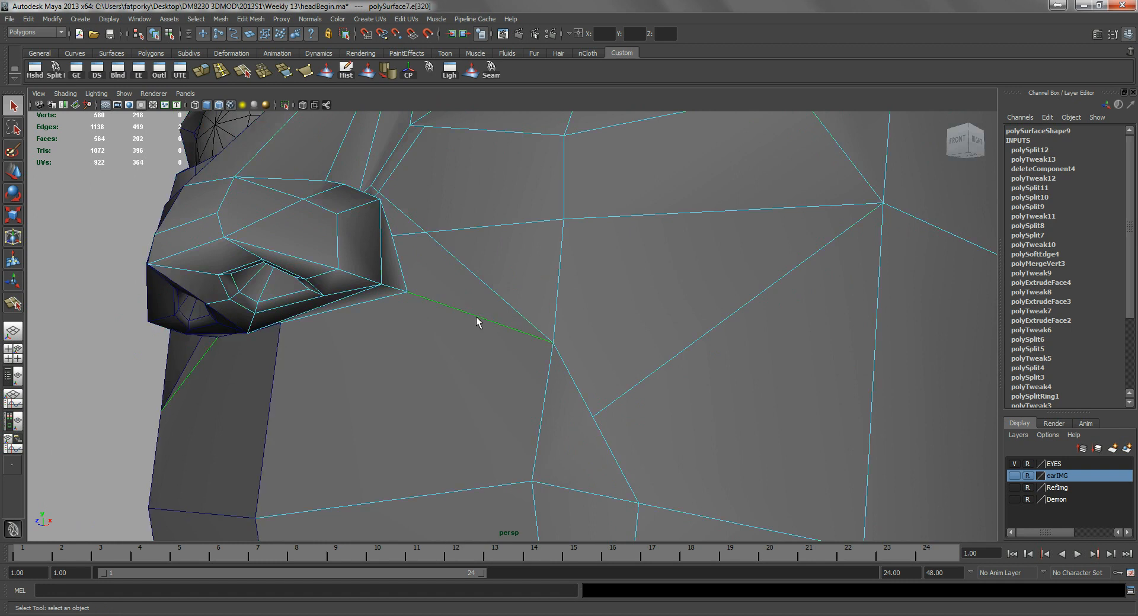
left_click_drag(480, 329, 388, 300, "alt")
key("Delete")
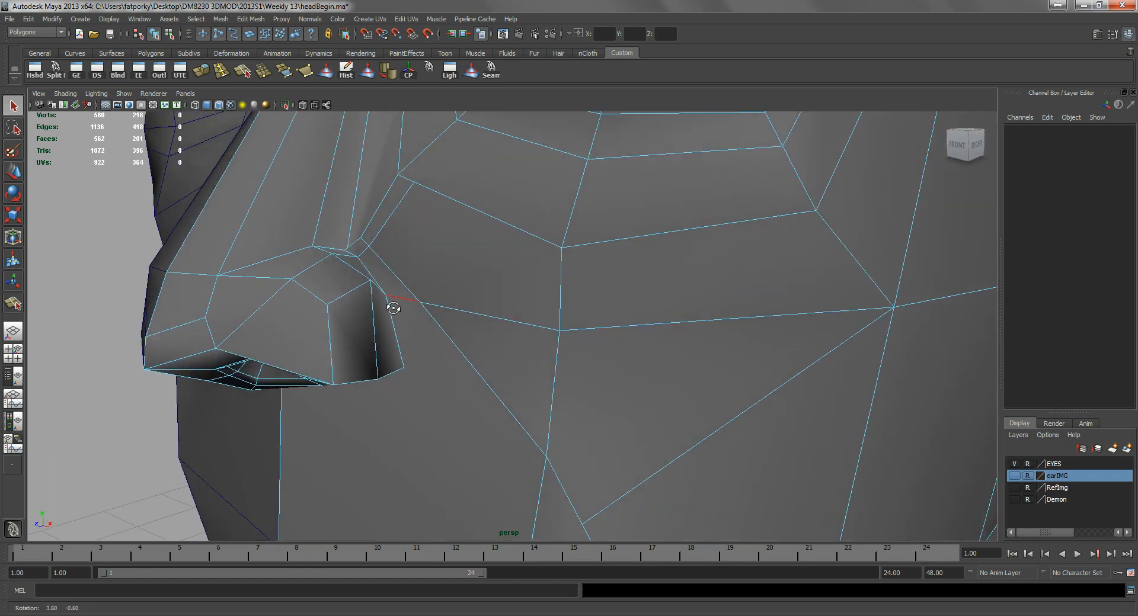
- Split the face from the nose wing's lower outer corner down to the mouth-corner vertex
key("y")
right_click_drag(429, 363, 412, 367, "alt")
left_click_drag(438, 385, 483, 336, "alt")
right_click_drag(535, 374, 513, 352, "alt")
left_click_drag(519, 291, 485, 322, "alt")
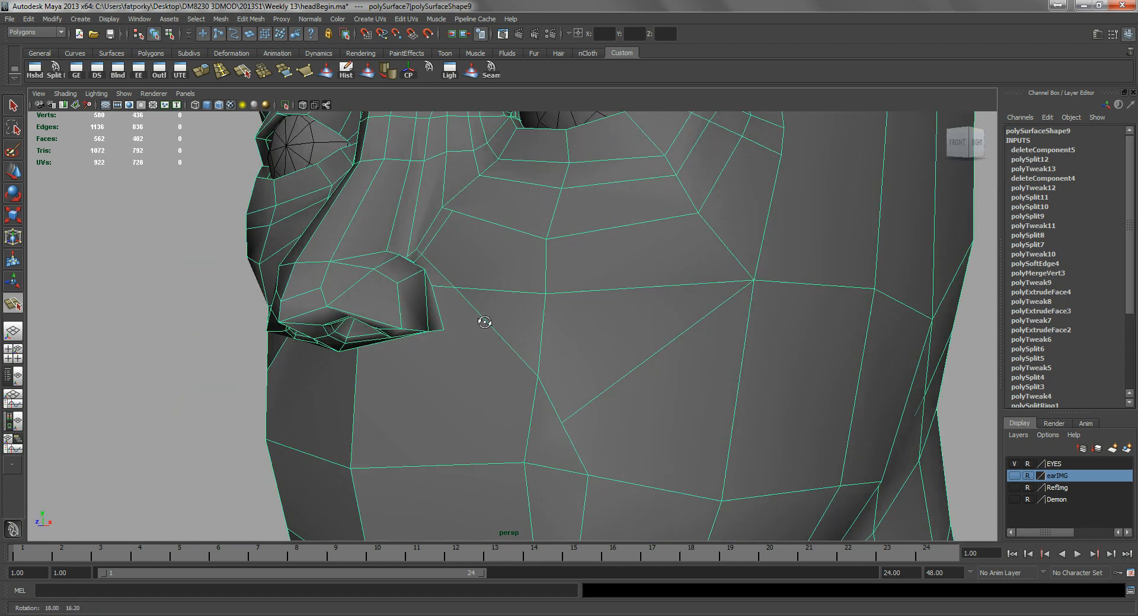
left_click(444, 312)
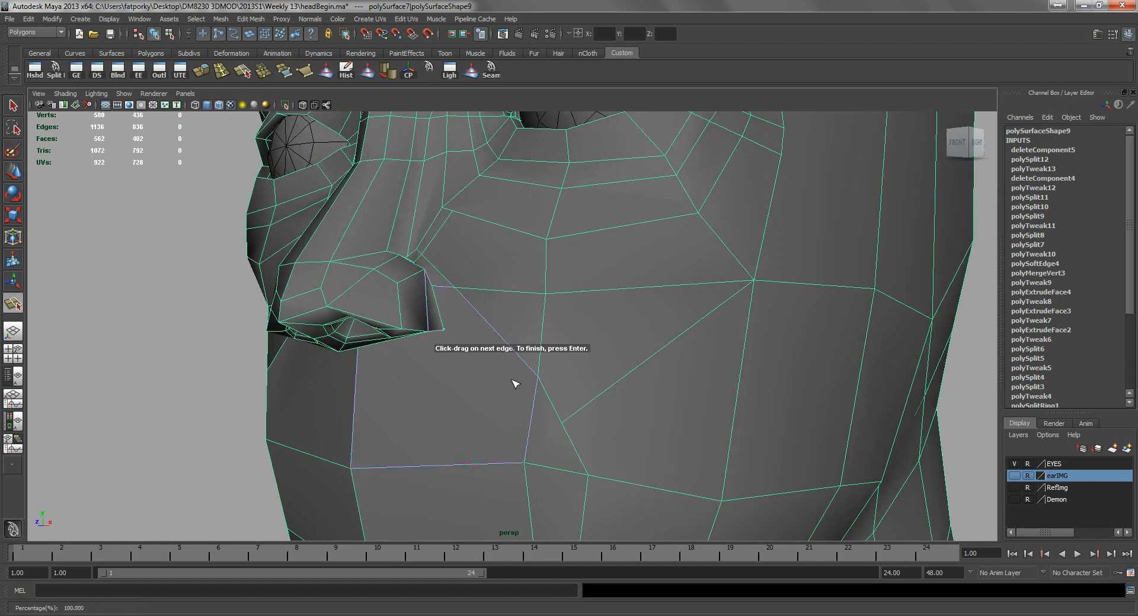
mouse_move(534, 418)
left_mouse_down()
mouse_move(533, 477)
mouse_move(536, 410)
left_mouse_up()
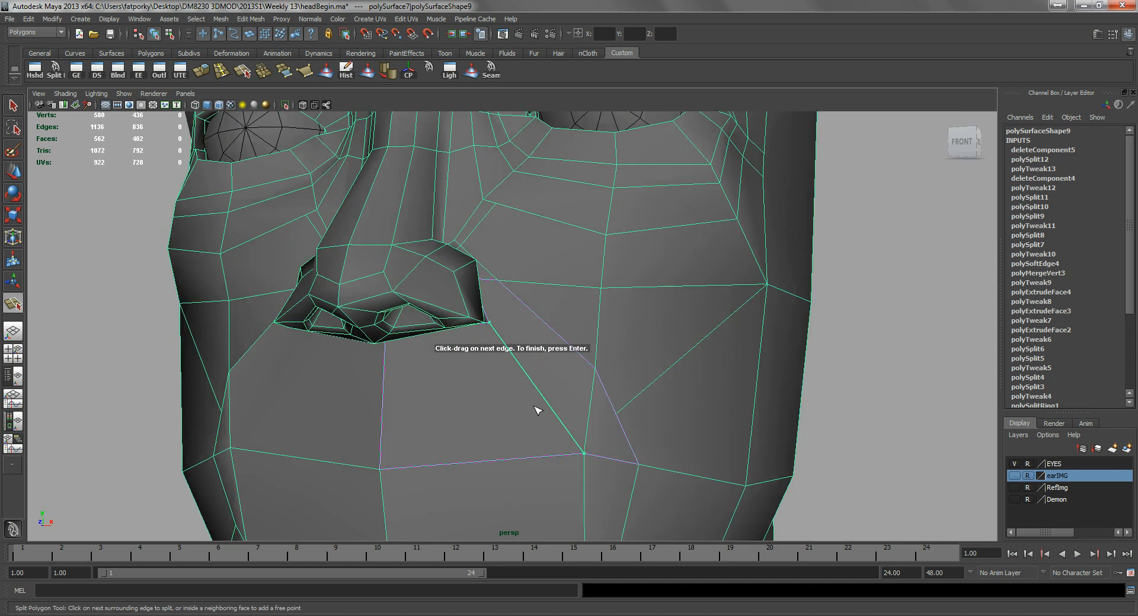
key("Return")
- Move the cheek vertex just above the mouth corner outward to round the outer mouth loop
right_click_drag(616, 415, 584, 415)
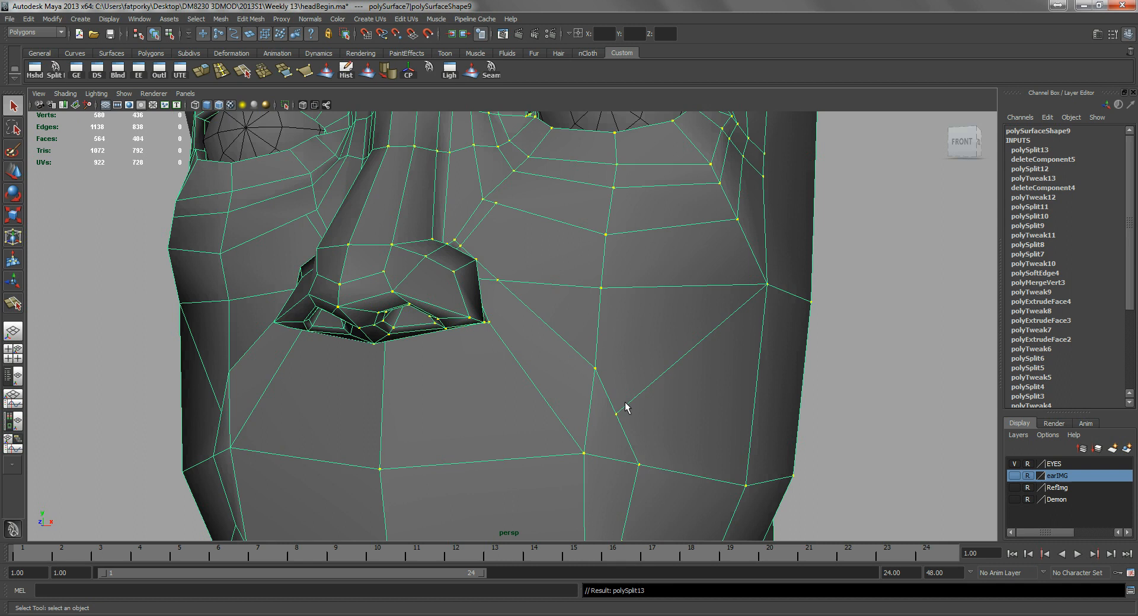
left_click(616, 417)
key("w")
left_click_drag(646, 415, 622, 421)
middle_click_drag(622, 421, 607, 313, "alt")
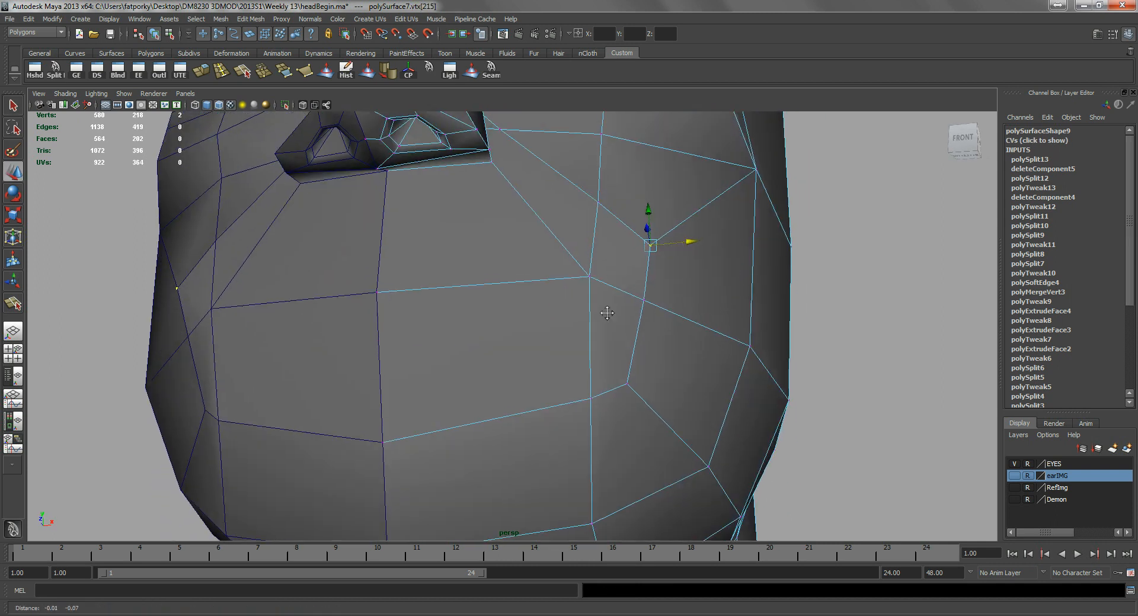
right_click_drag(607, 313, 574, 307, "alt")
mouse_move(573, 307)
left_mouse_down("alt")
mouse_move(563, 307)
mouse_move(578, 297)
left_mouse_up("alt")
right_click_drag(578, 297, 478, 224, "alt")
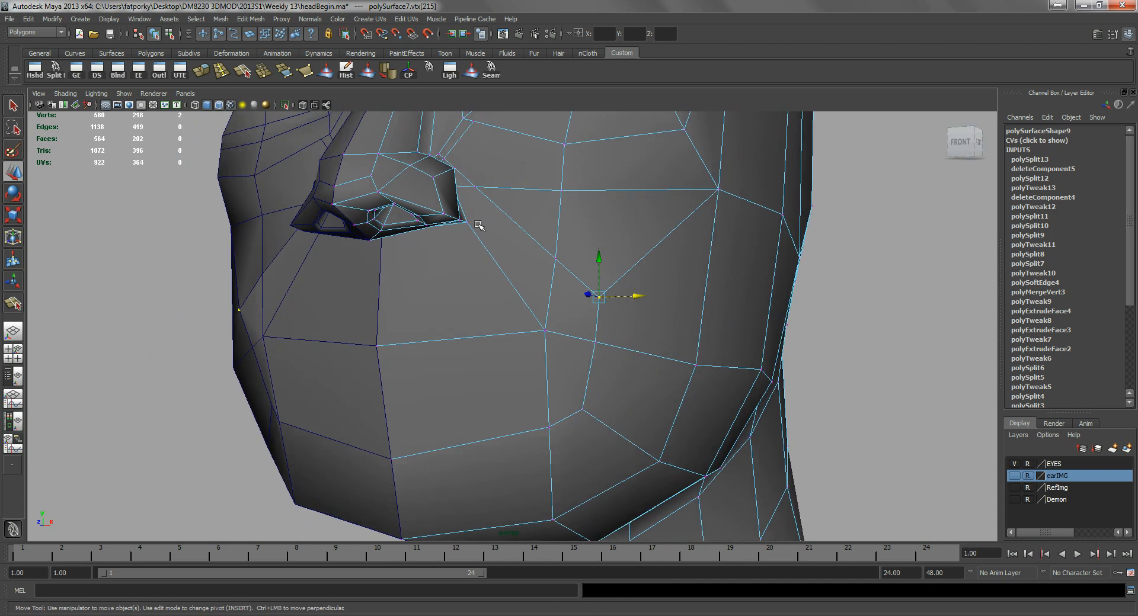
left_click_drag(507, 249, 487, 262, "alt")
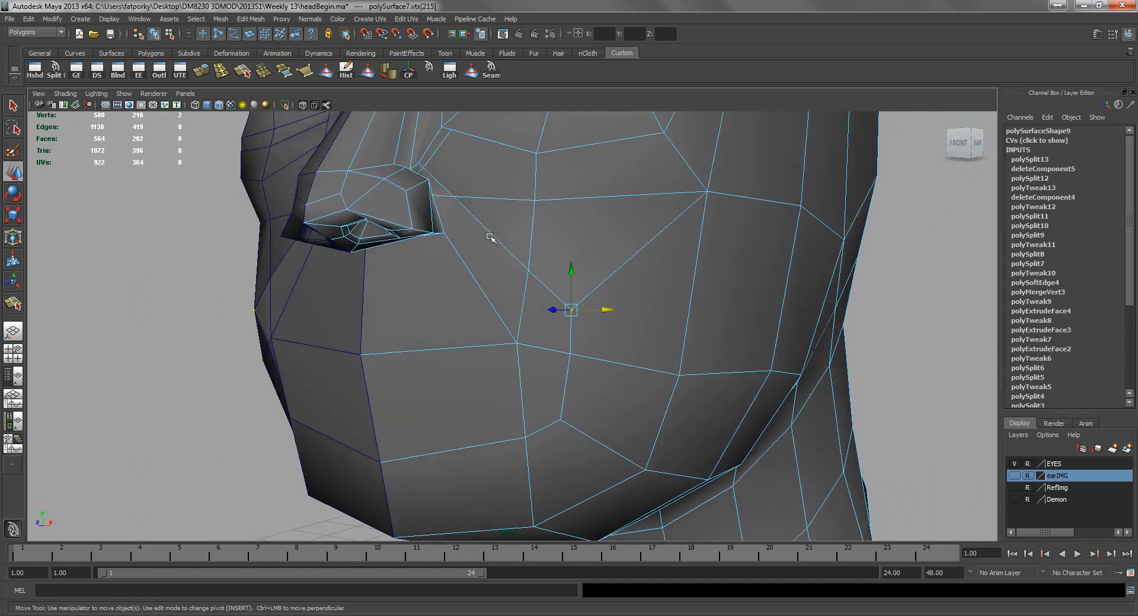
- Replace the edge from the nose wing to the mouth corner with a cut curving around the corner to the centre line below the mouth
left_click(476, 282)
key("Delete")
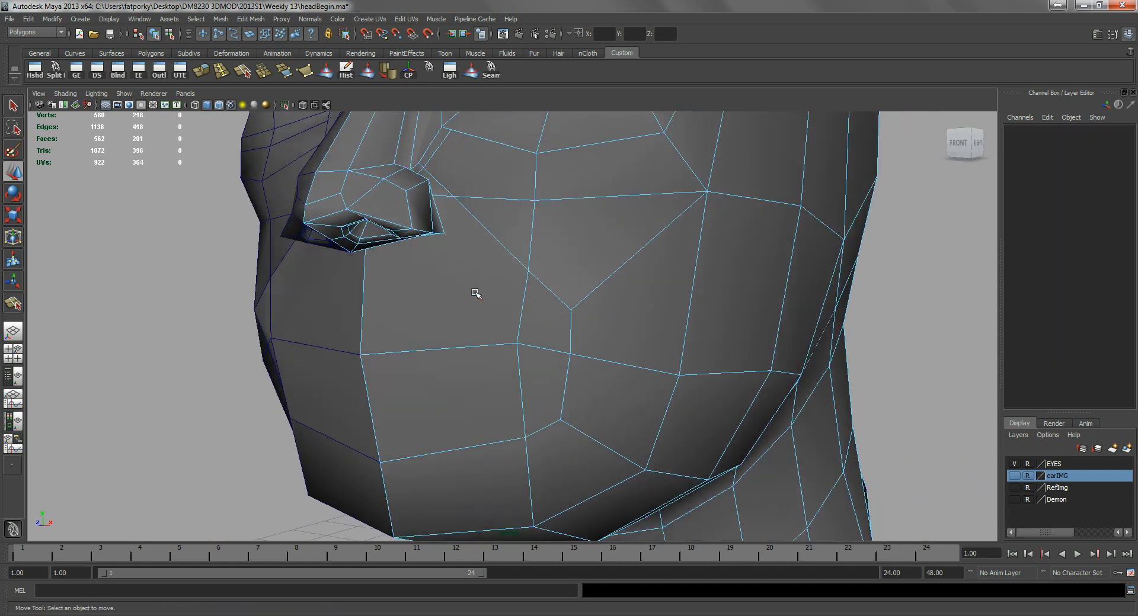
left_click(55, 71)
left_click_drag(445, 226, 522, 293)
left_click(556, 352)
left_click_drag(551, 351, 525, 355, "alt")
left_click_drag(370, 387, 380, 377)
key("w")
- Add two short cuts joining the new mouth-corner loop to the outer cheek vertices above and below it
key("y")
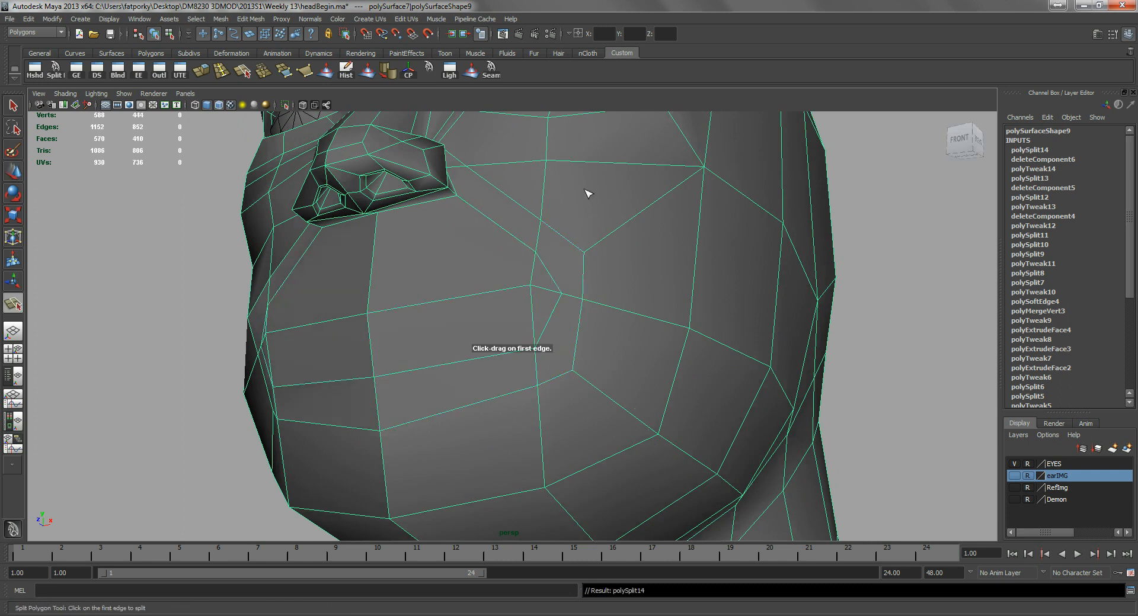
mouse_move(554, 260)
left_mouse_down("alt")
mouse_move(510, 313)
mouse_move(540, 306)
left_mouse_up("alt")
key("Return")
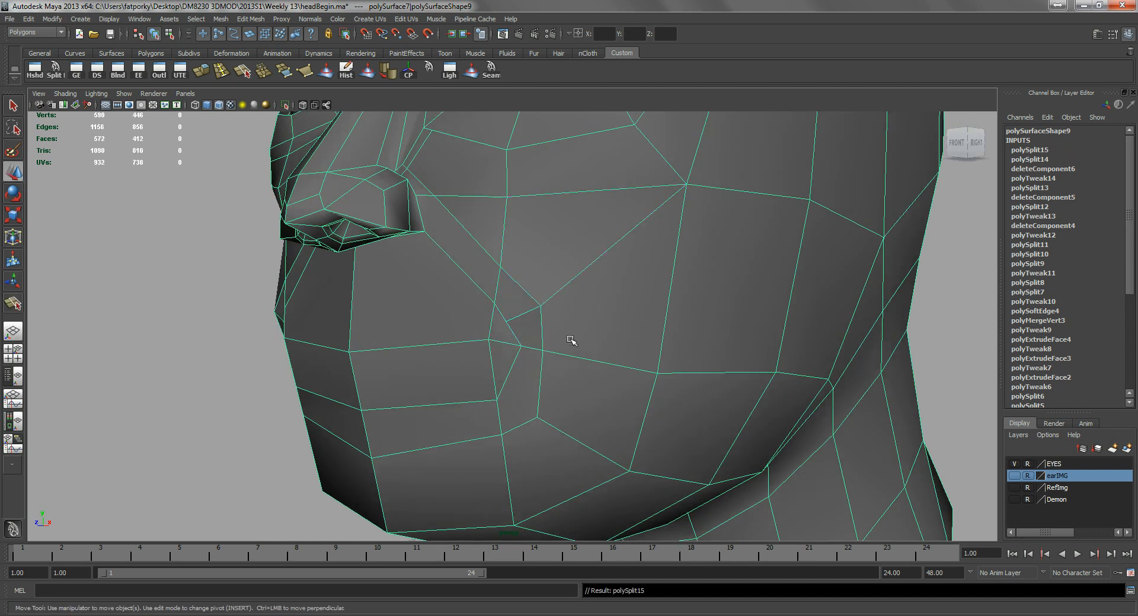
left_click_drag(513, 377, 535, 461)
key("w")
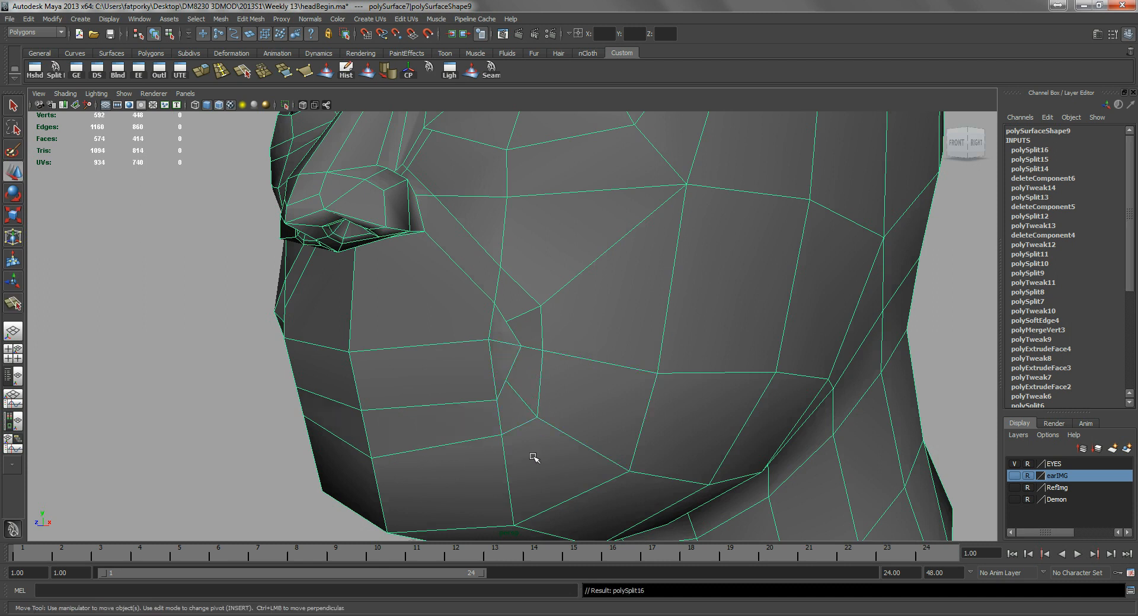
- Move the short connecting edge below the mouth corner to even out the surrounding faces
left_click_drag(409, 358, 447, 358, "alt")
left_click_drag(524, 385, 502, 390, "alt")
right_click_drag(556, 373, 558, 346)
left_click(563, 385)
left_click_drag(560, 337, 560, 358)
left_click_drag(557, 395, 560, 369, "alt")
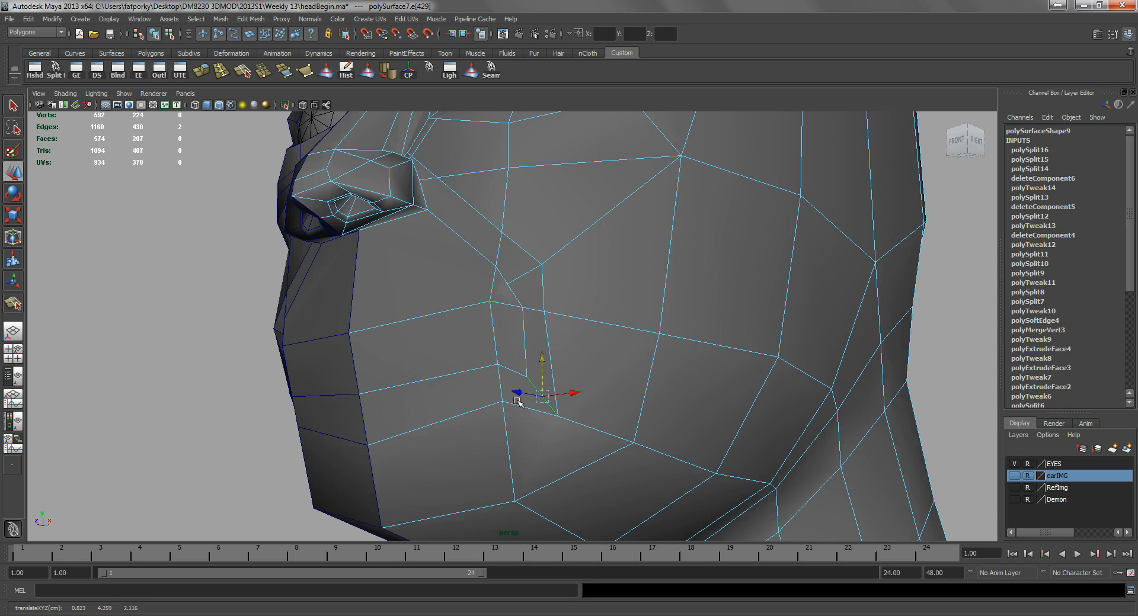
- Lower the face row beneath the mouth and adjust the edges toward the chin
left_click_drag(578, 412, 528, 397, "alt")
right_click_drag(430, 397, 438, 419)
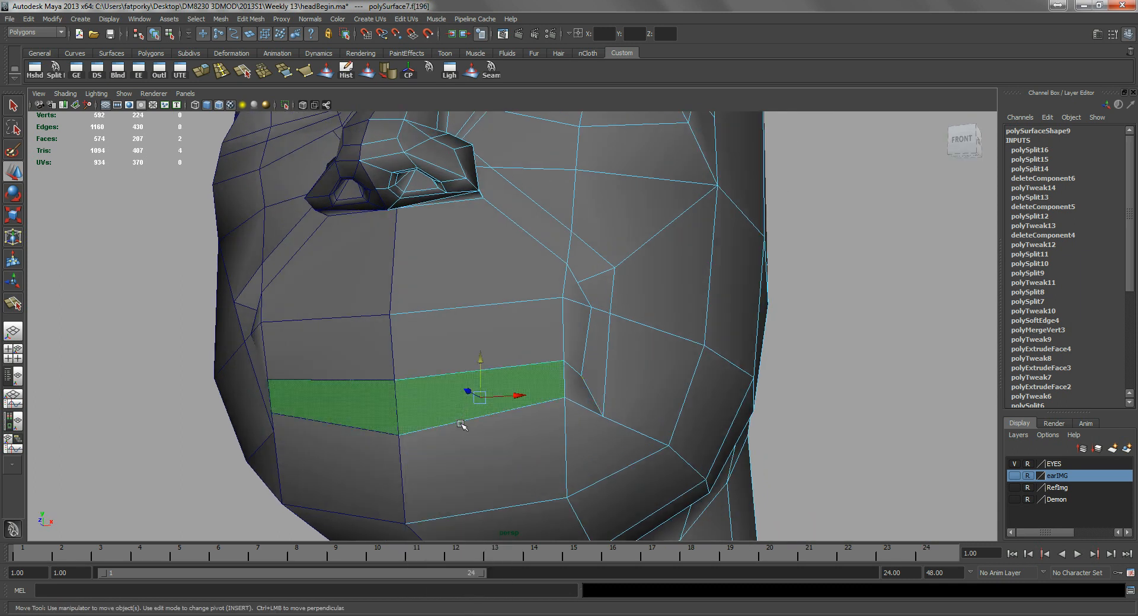
left_click(463, 424)
left_click_drag(463, 424, 406, 432, "alt")
left_click_drag(410, 372, 323, 412)
scroll(458, 421, "down", 4)
right_click_drag(483, 426, 481, 398)
left_click(447, 429)
left_click_drag(446, 429, 493, 384, "alt")
left_click_drag(418, 354, 432, 411, "alt")
left_click(439, 426)
right_click_drag(459, 427, 381, 376, "alt")
left_click_drag(381, 376, 555, 360, "alt")
middle_click_drag(554, 360, 512, 319, "alt")
left_click_drag(511, 319, 442, 362, "alt")
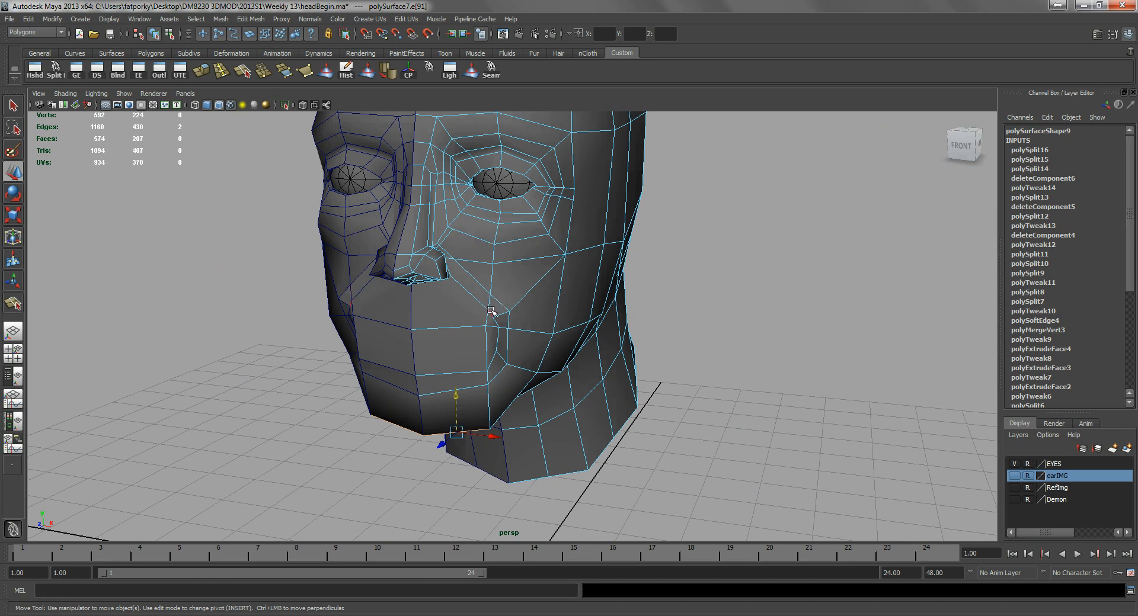
- Extrude the mouth-area faces below the nose, including the corner faces, and scale them inward into an inset ring
left_click_drag(520, 330, 439, 317, "alt")
right_click_drag(439, 318, 595, 358, "alt")
left_click_drag(510, 341, 616, 310, "alt")
key("q")
right_click_drag(409, 303, 411, 317)
left_click(420, 317)
left_click_drag(420, 316, 425, 327, "alt")
right_click_drag(424, 327, 472, 371, "alt")
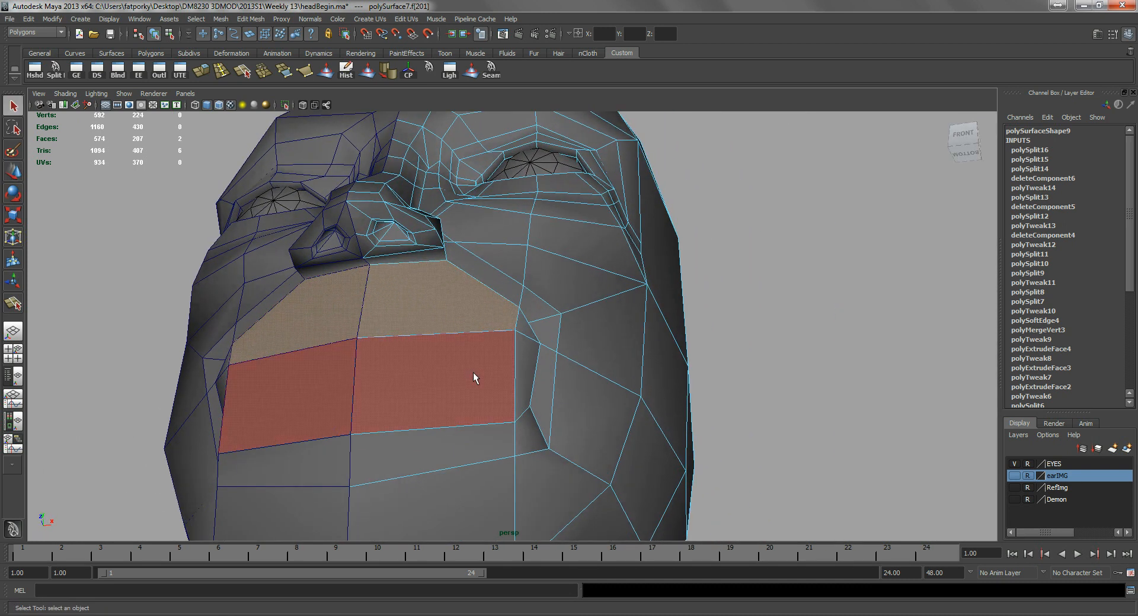
left_click(474, 374, "shift")
left_click(524, 373, "shift")
left_click(524, 330, "shift")
left_click_drag(524, 330, 456, 408, "alt")
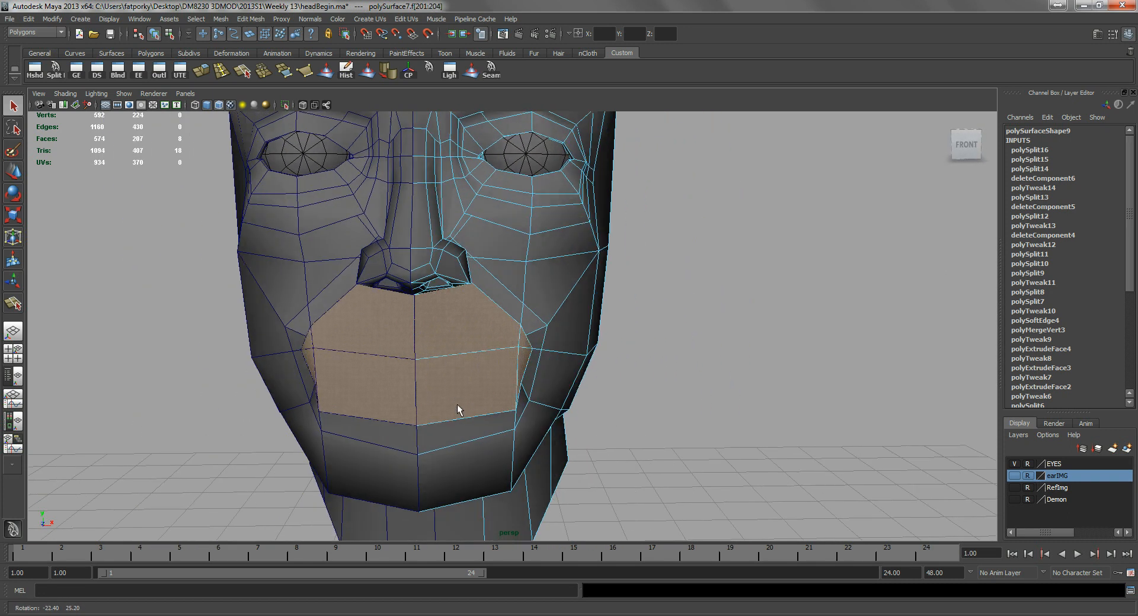
left_click(202, 78)
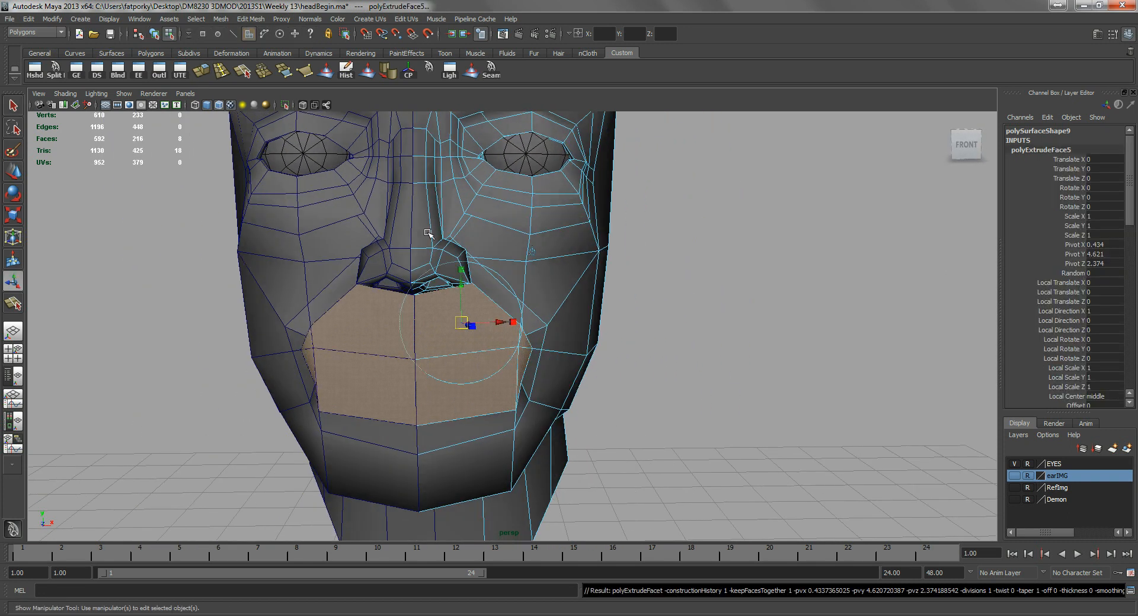
left_click_drag(582, 336, 560, 351)
left_click_drag(436, 345, 411, 317, "alt")
right_click_drag(411, 318, 417, 325, "alt")
- Delete the extra extruded faces along the centre line of the mouth
key("q")
left_click(389, 326)
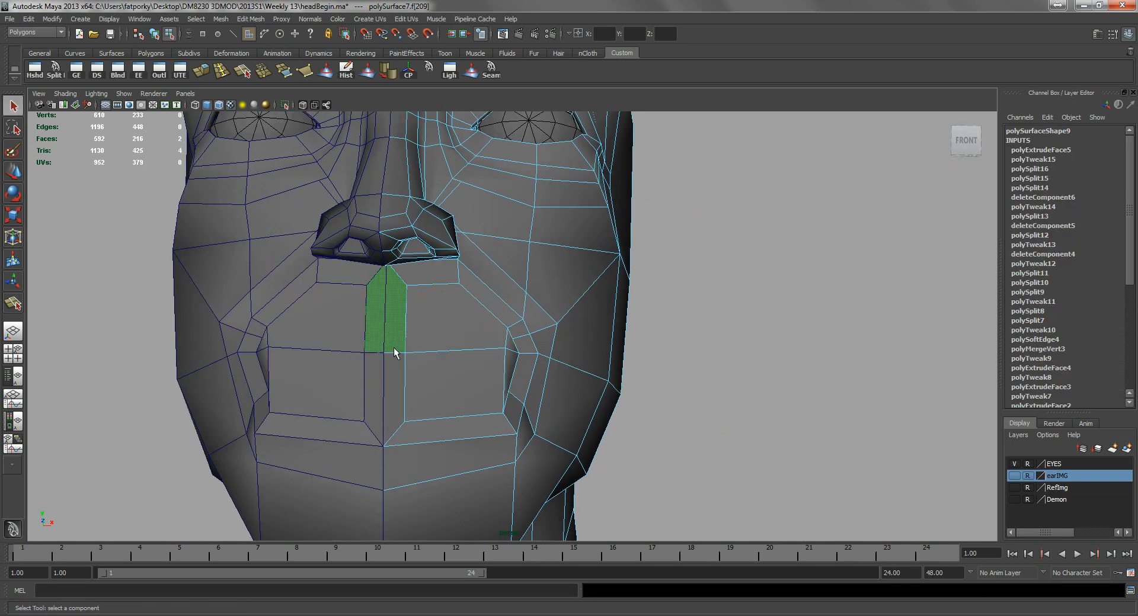
left_click(398, 379, "shift")
key("Delete")
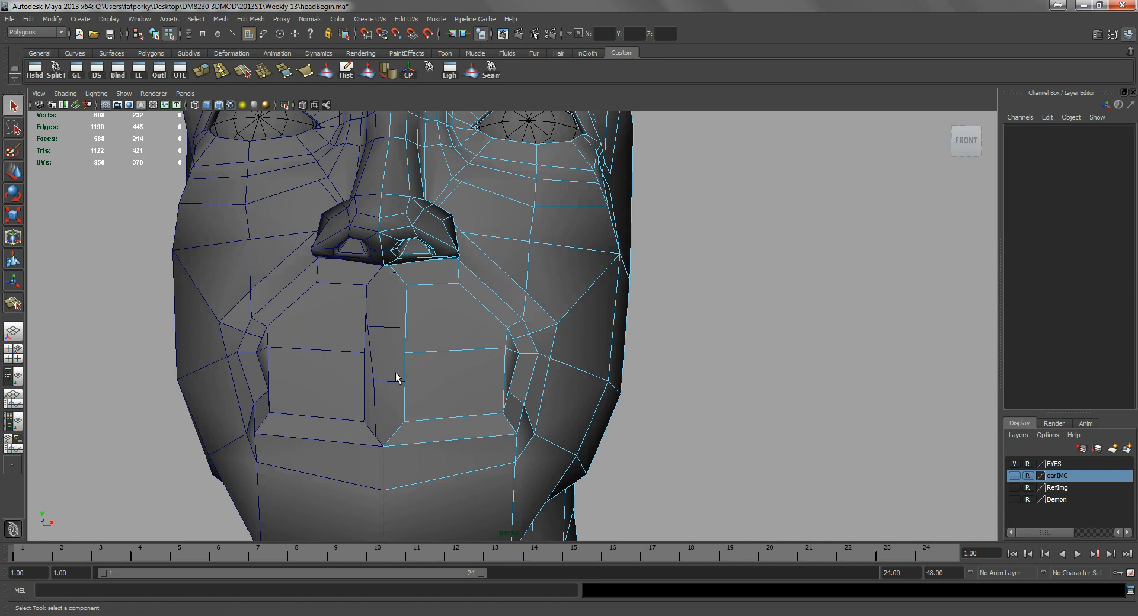
- Move the upper, middle and lower inner mouth vertices onto the centre line in the front view
key("space")
left_click_drag(396, 372, 394, 401)
right_click_drag(287, 368, 359, 347, "alt")
middle_click_drag(358, 343, 464, 119, "alt")
middle_click_drag(379, 365, 418, 278, "alt")
right_click_drag(442, 328, 406, 325)
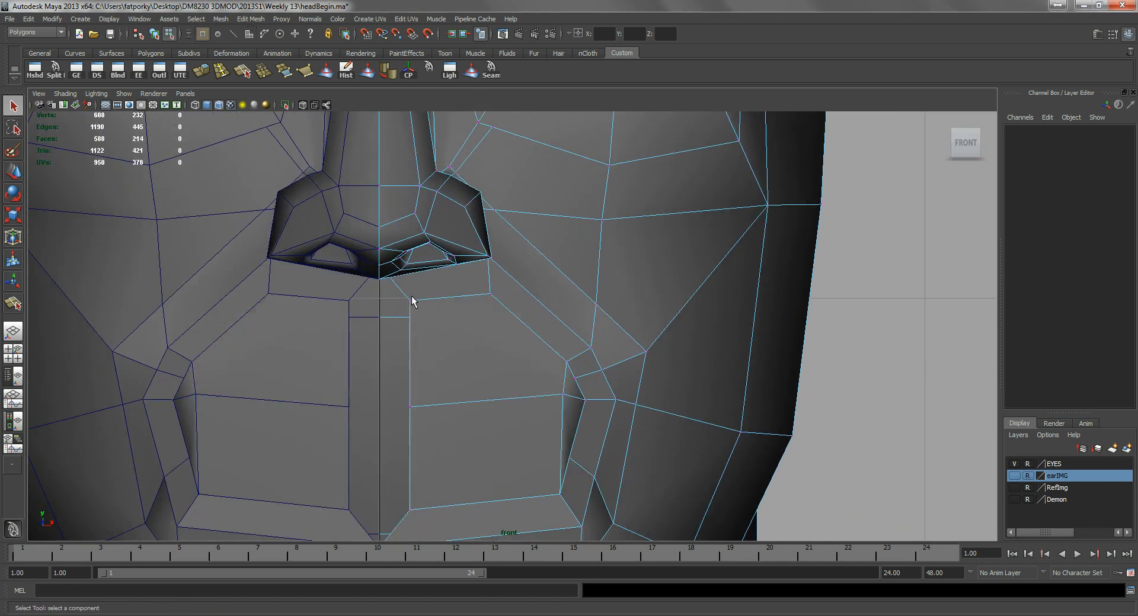
left_click(411, 300)
key("w")
left_click_drag(448, 305, 431, 302)
left_click(408, 406)
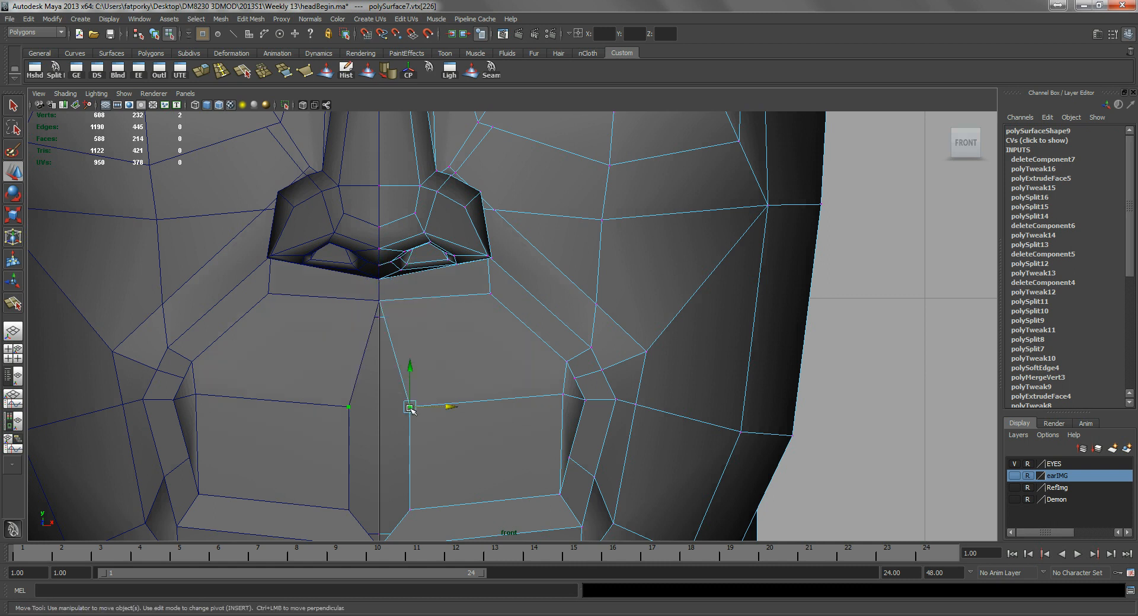
left_click_drag(439, 408, 409, 408)
middle_click_drag(408, 437, 414, 379, "alt")
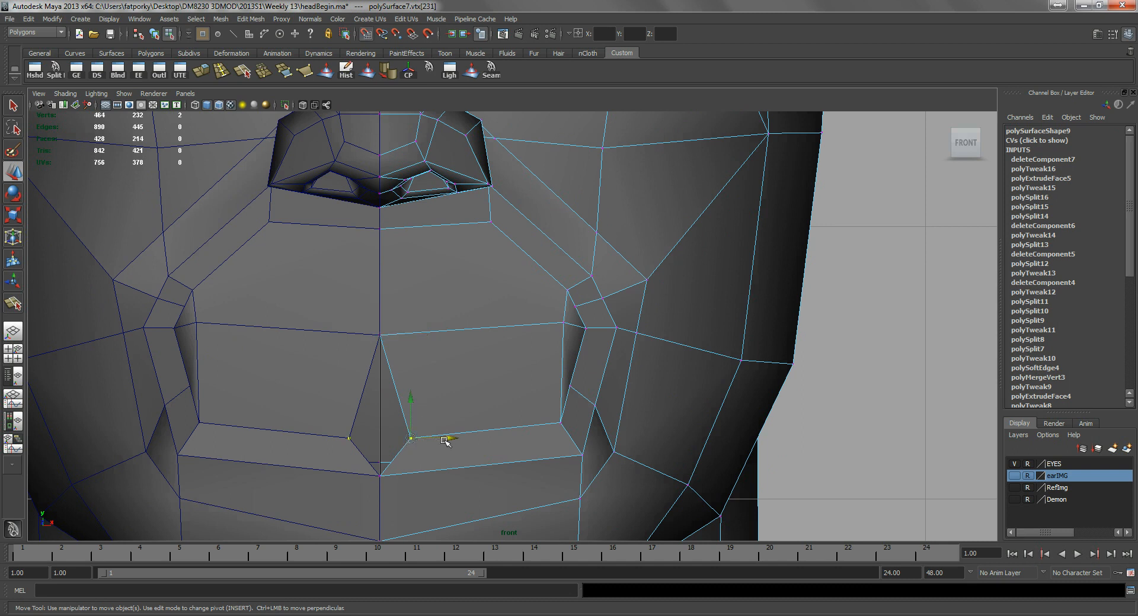
left_click_drag(445, 440, 437, 440)
middle_click_drag(428, 319, 425, 348, "alt")
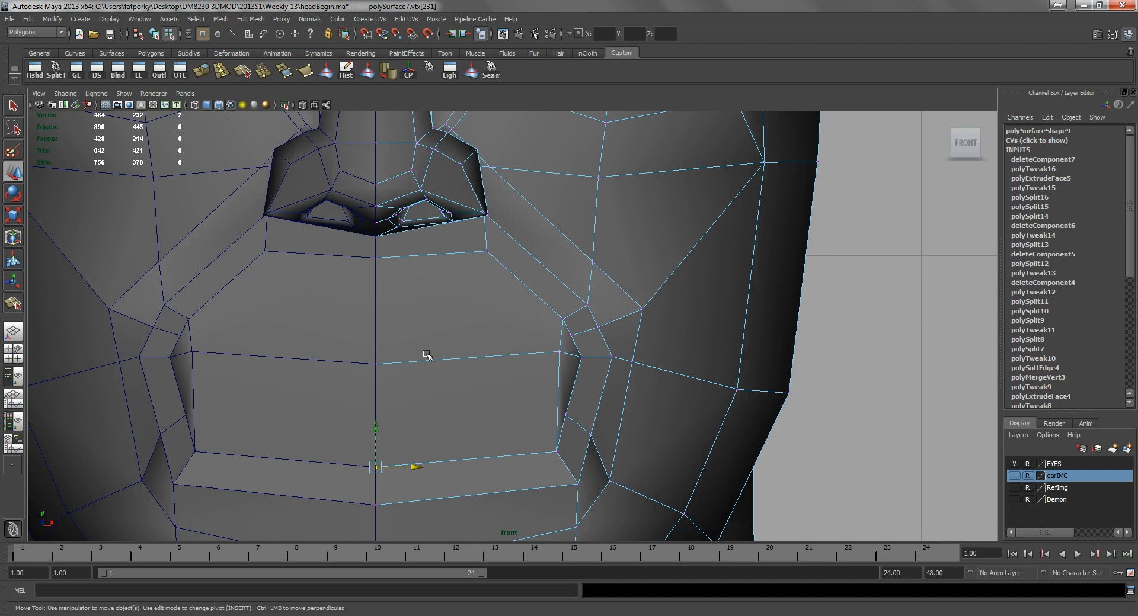
- In the perspective view, adjust the height of the horizontal edge across the mouth and the edge at the mouth corner
key("space")
left_click(416, 337)
mouse_move(432, 330)
left_mouse_down("alt")
mouse_move(365, 336)
mouse_move(468, 347)
mouse_move(407, 315)
mouse_move(415, 371)
mouse_move(395, 287)
mouse_move(437, 305)
mouse_move(434, 379)
mouse_move(440, 313)
mouse_move(423, 324)
left_mouse_up("alt")
right_click_drag(469, 344, 474, 326)
left_click(470, 328)
left_click_drag(466, 354, 424, 333, "alt")
left_click(457, 312)
left_click_drag(460, 282, 479, 321)
left_click(464, 291)
left_click_drag(472, 251, 465, 323)
right_click_drag(467, 315, 472, 343)
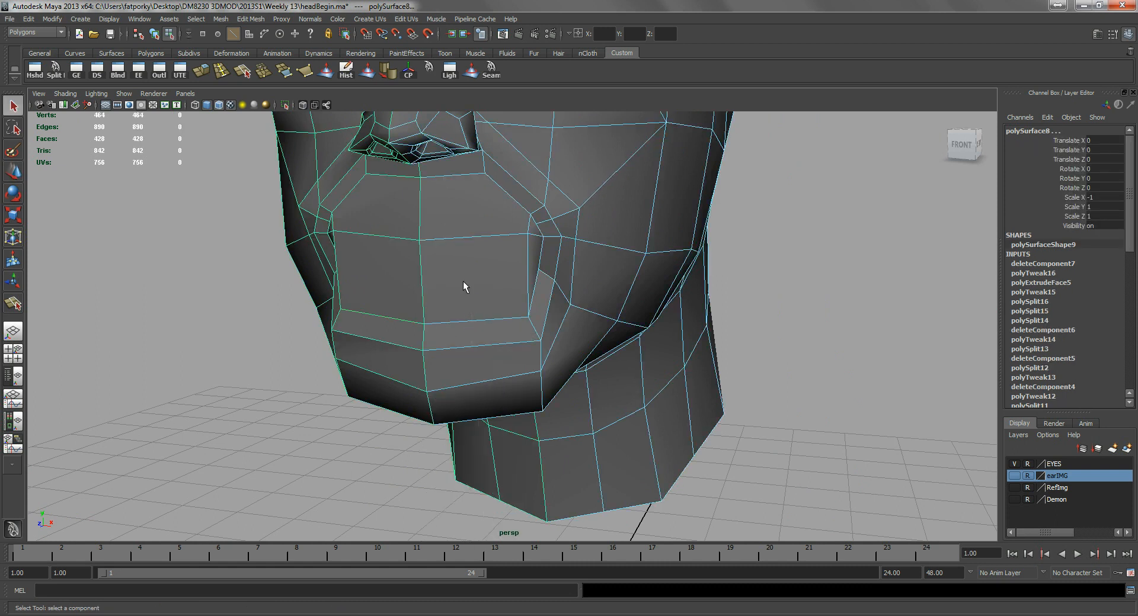
left_click(459, 237)
key("w")
left_click_drag(477, 198, 477, 212)
left_click(556, 229)
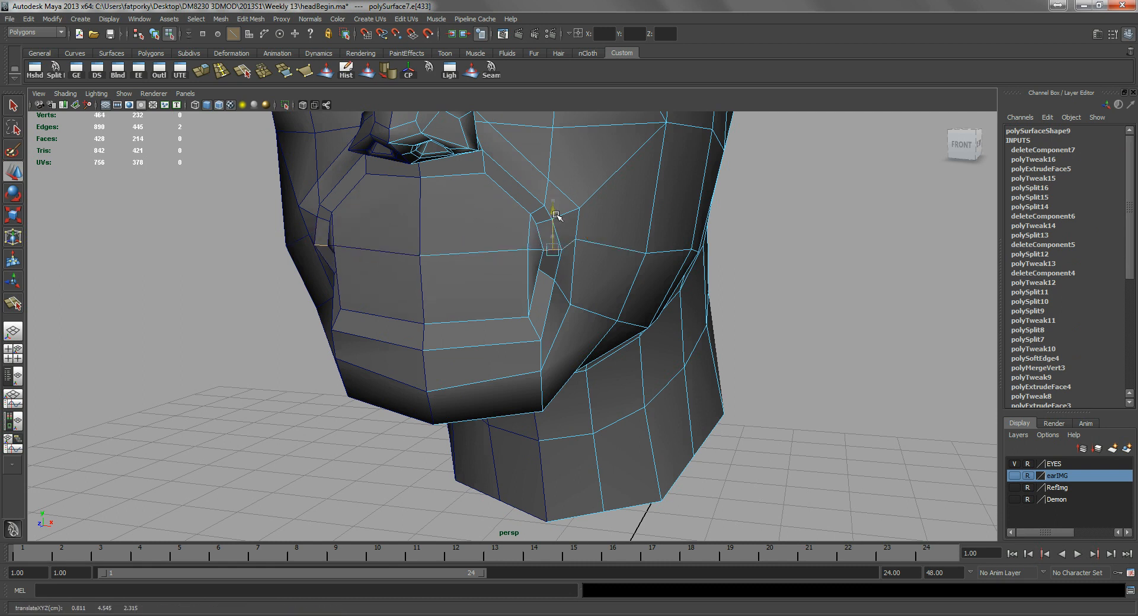
- Extrude the inner mouth faces, including the small corner faces, and scale them inward into another inset ring
left_click_drag(554, 216, 486, 220, "alt")
key("q")
right_click_drag(477, 220, 482, 247)
left_click(484, 242)
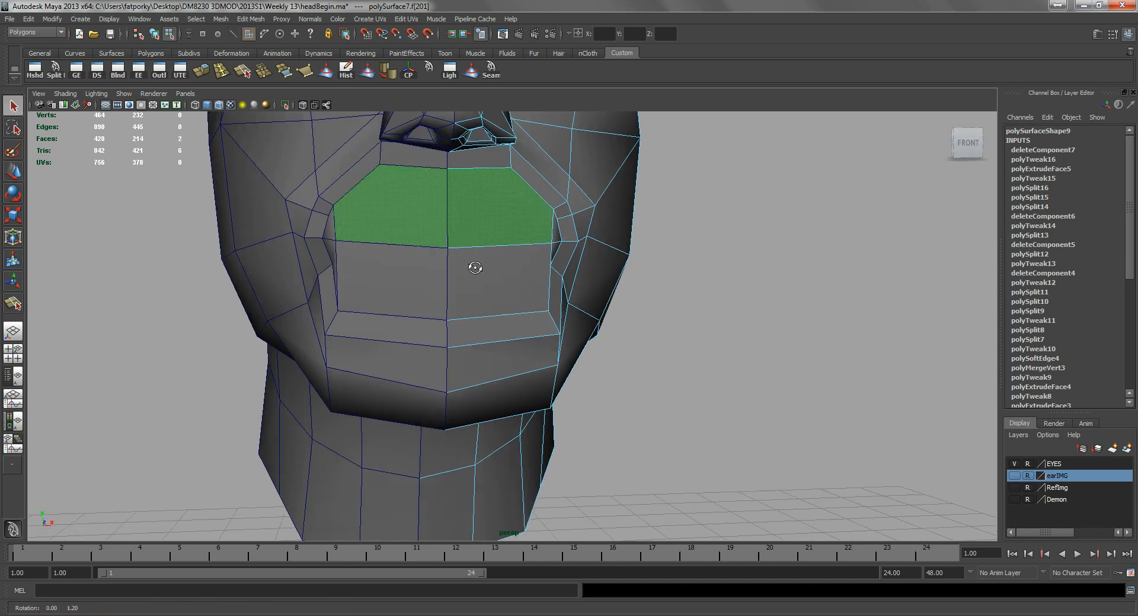
left_click_drag(493, 259, 483, 264, "alt")
left_click(484, 307, "shift")
left_click(540, 242, "shift")
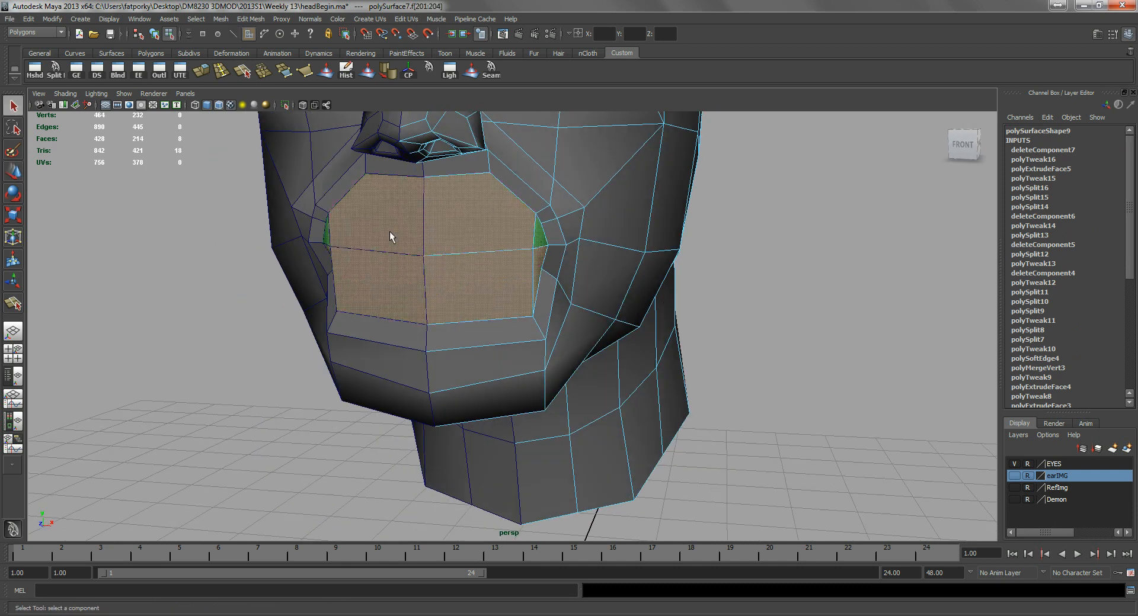
left_click(206, 73)
key("r")
middle_click_drag(553, 353, 536, 342)
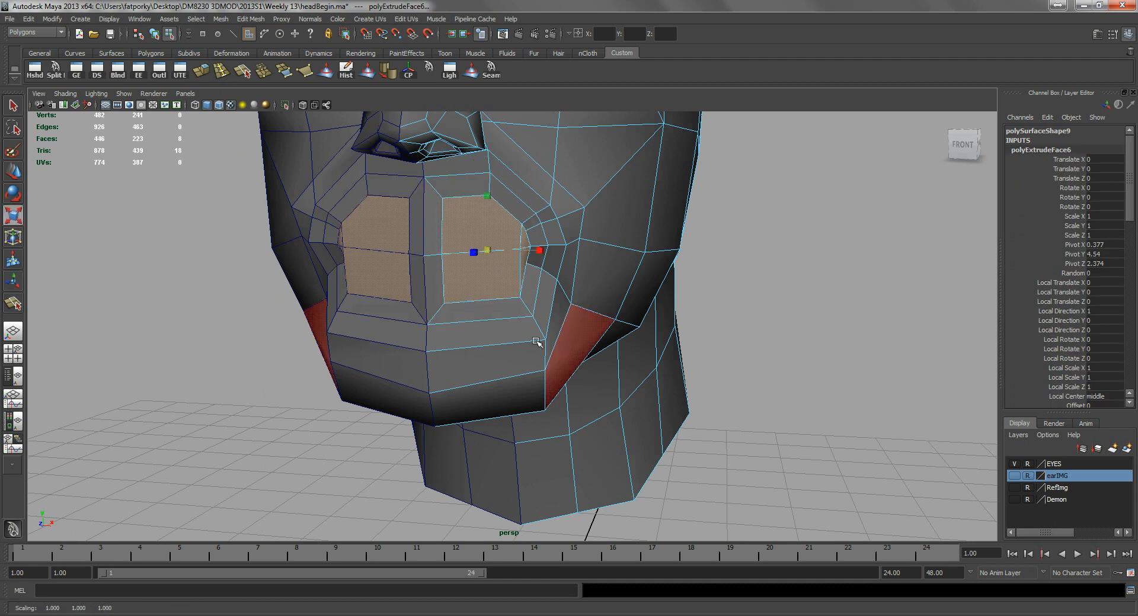
- Delete the two extra extruded faces along the centre line of the mouth
left_click(436, 217)
left_click(437, 283, "shift")
key("Delete")
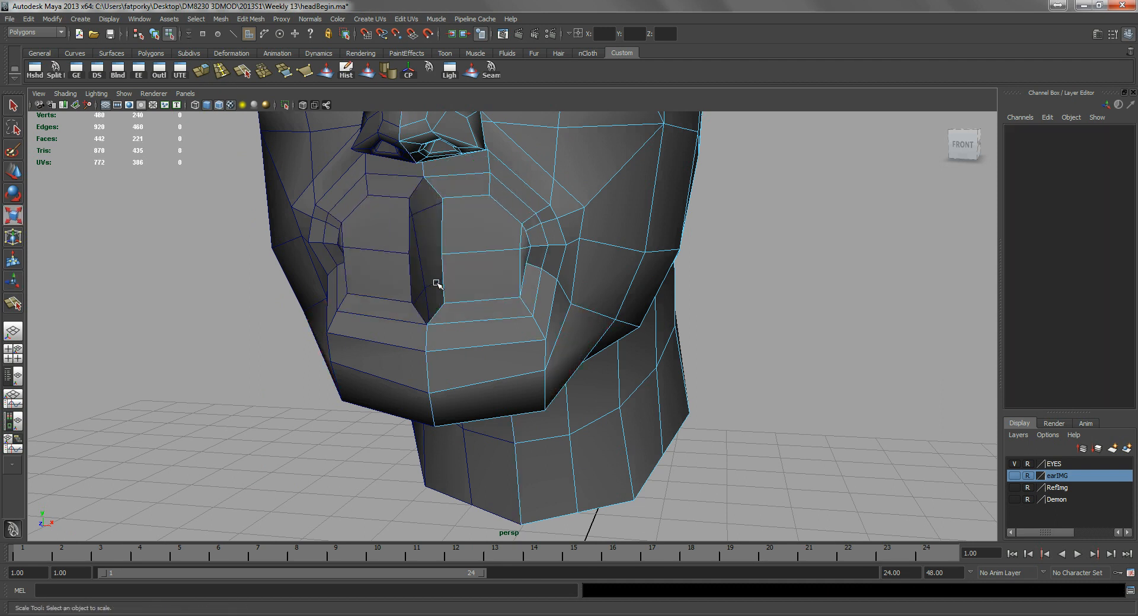
key("q")
key("F8")
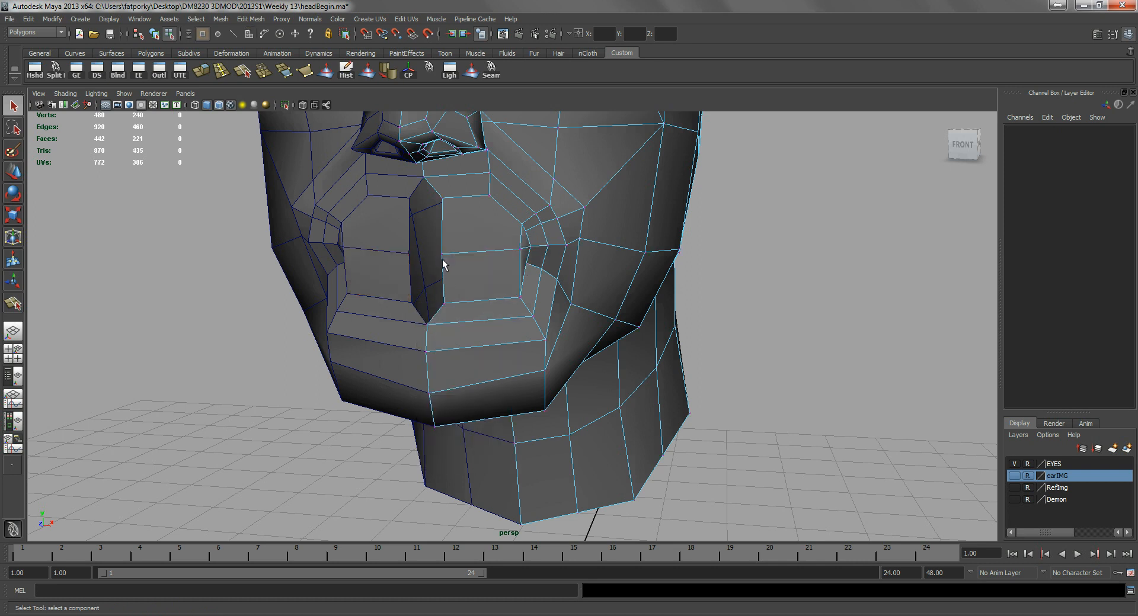
- In the front view, move the middle, lower and upper inner mouth vertices onto the centre line
left_click(441, 257)
key("w")
left_click_drag(483, 258, 489, 309)
key("space")
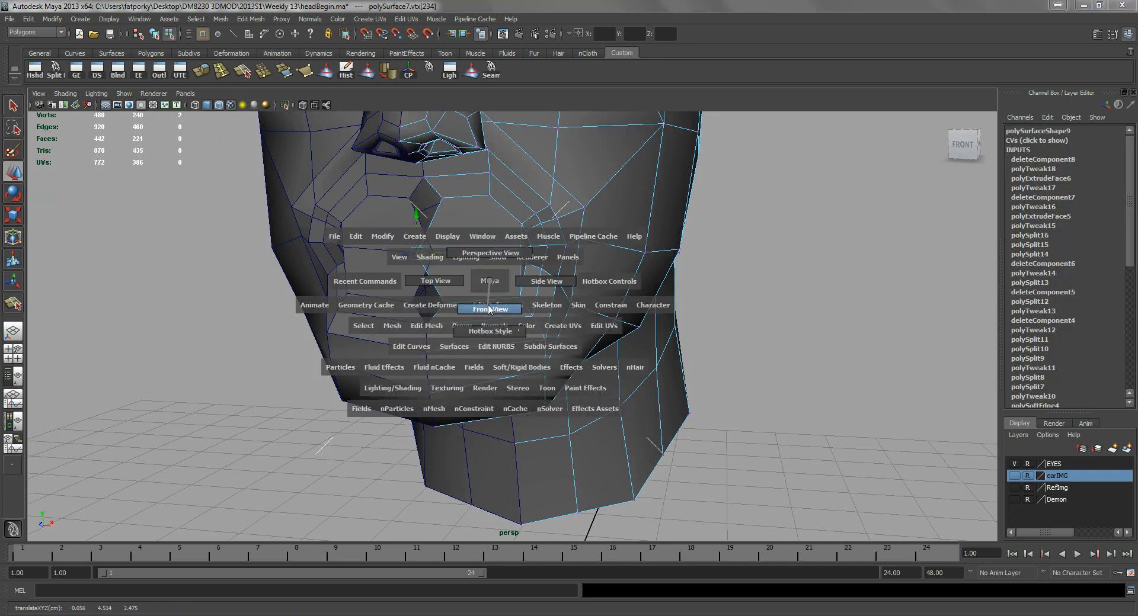
middle_click_drag(490, 312, 539, 286, "alt")
left_click_drag(453, 350, 465, 345)
left_click(465, 433)
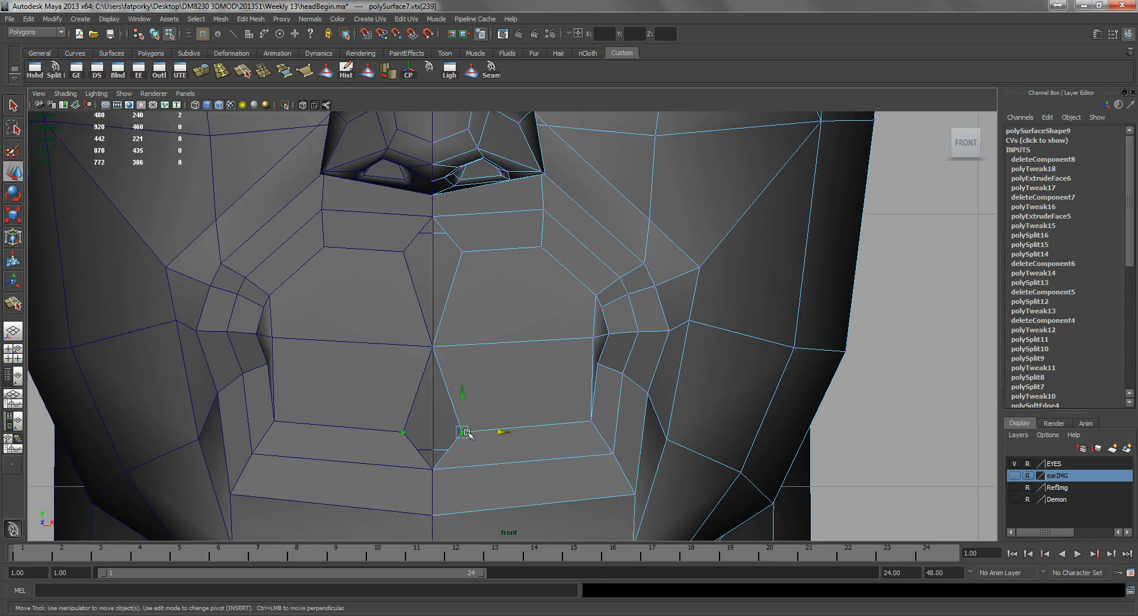
left_click_drag(495, 432, 476, 432)
left_click(461, 252)
key("space")
left_click_drag(509, 296, 508, 256)
left_click_drag(455, 347, 470, 371, "alt")
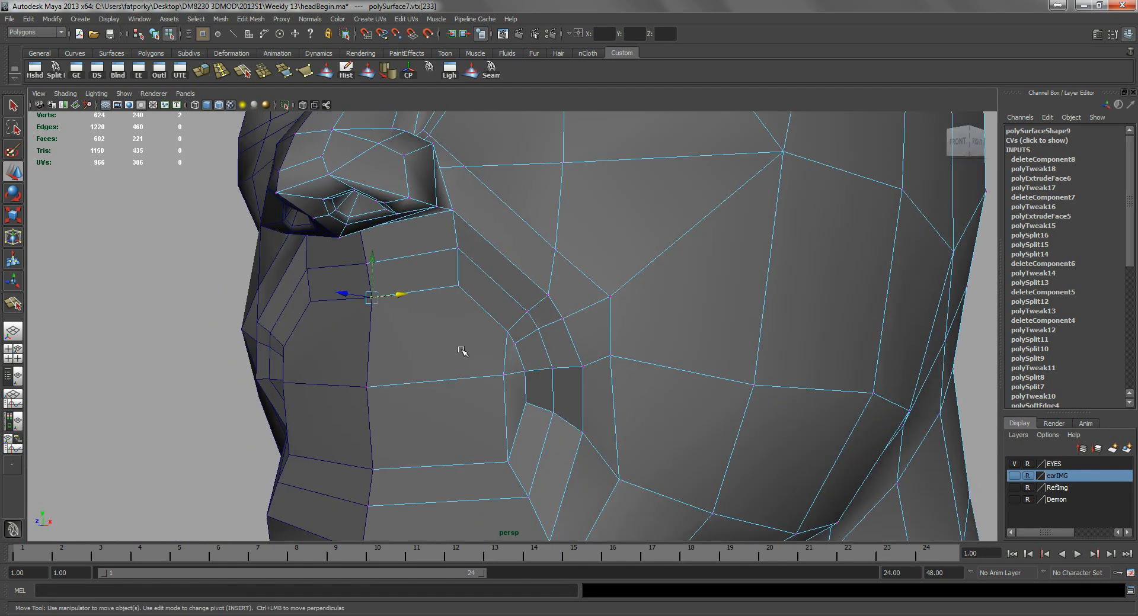
- Select the edge path from above the mouth corner down past the mouth to the chin and slide it with the Slide Edge Tool
scroll(559, 331, "up", 3)
right_click_drag(557, 288, 552, 277)
left_click(516, 320)
double_click(552, 292)
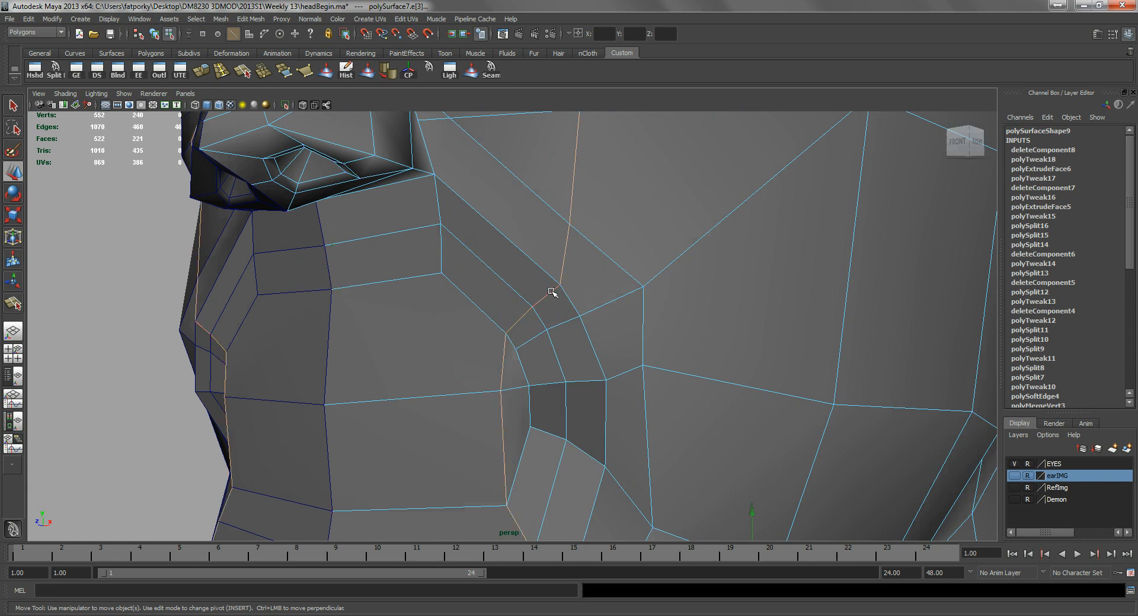
scroll(549, 294, "down", 3)
left_click_drag(516, 264, 406, 323, "alt")
scroll(406, 323, "up", 3)
left_click(572, 397)
double_click(534, 447)
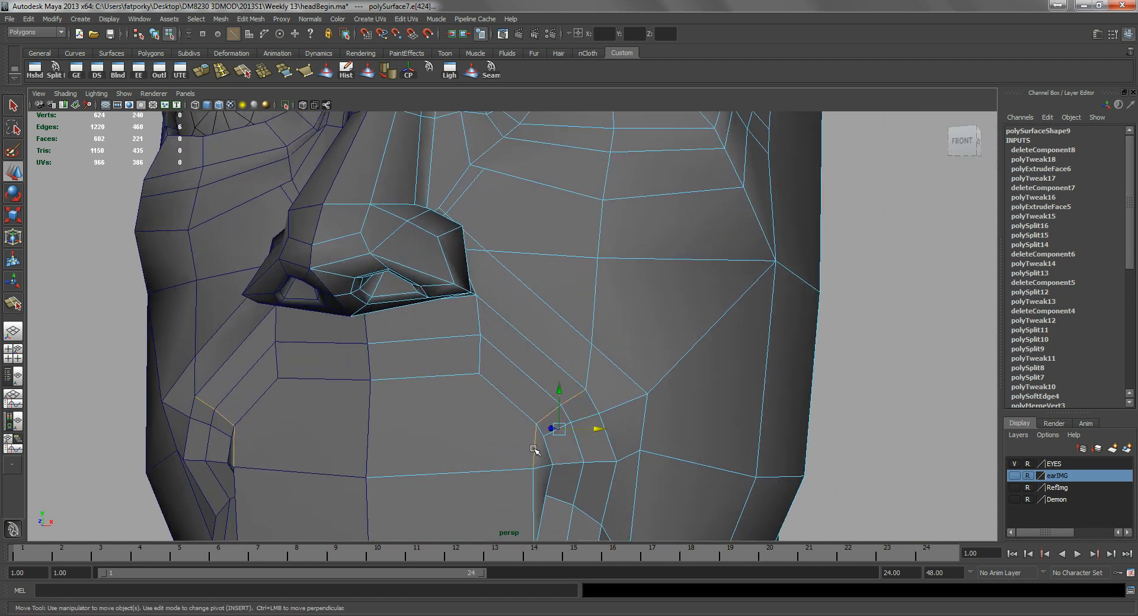
left_click_drag(489, 406, 508, 453, "alt")
middle_click_drag(510, 455, 467, 286, "alt")
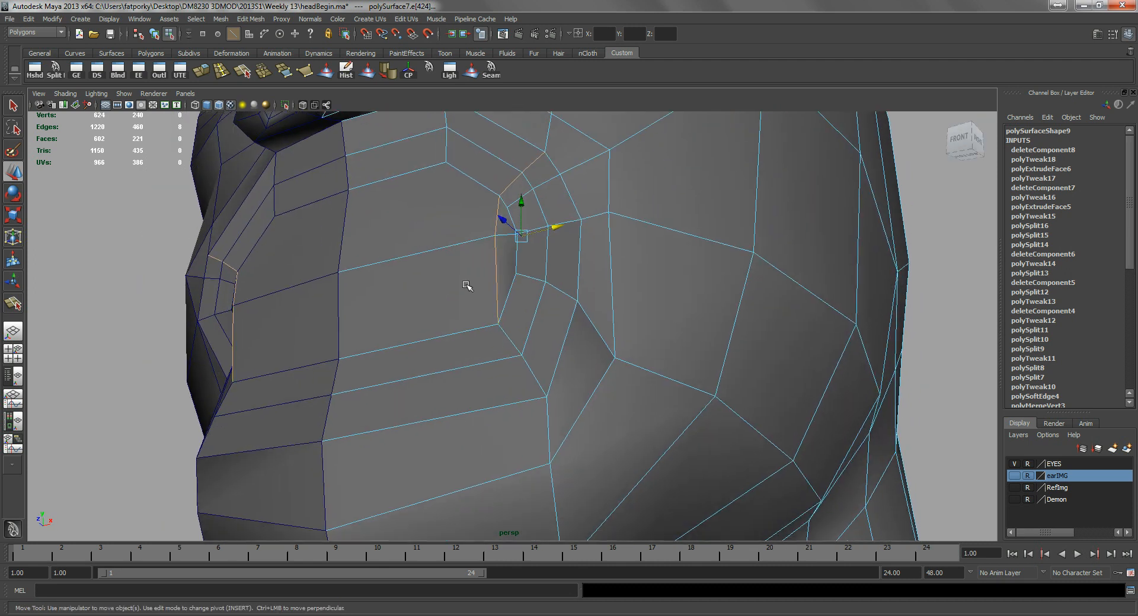
left_click(506, 336, "shift")
left_click(529, 371, "shift")
left_click(549, 421, "shift")
middle_click_drag(556, 407, 529, 207, "alt")
right_click_drag(567, 315, 498, 284, "alt")
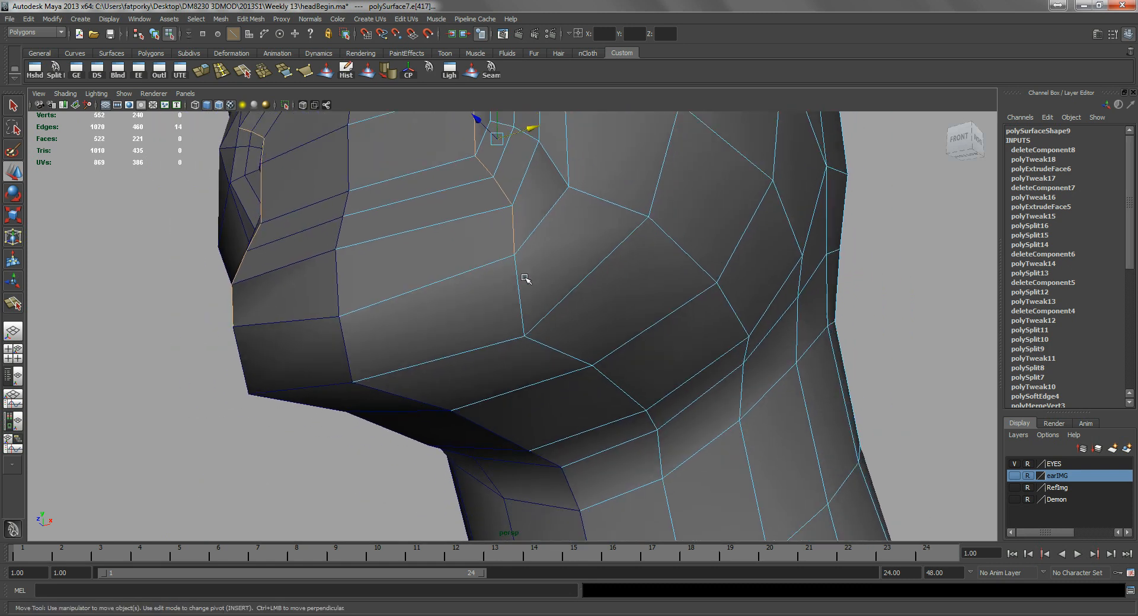
left_click(519, 285, "shift")
left_click_drag(461, 260, 473, 317, "alt")
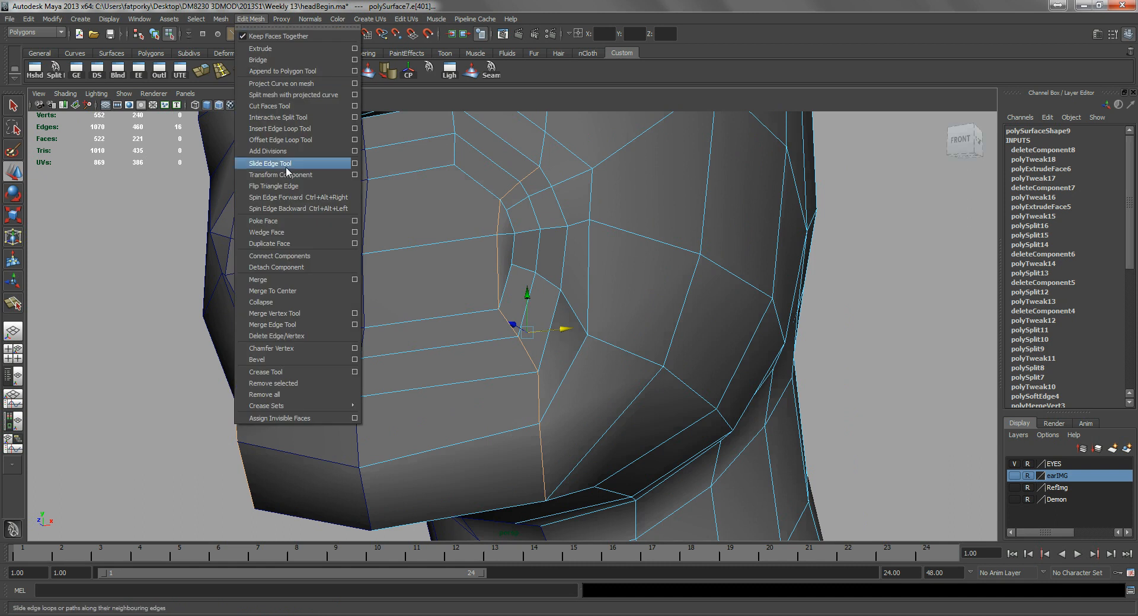
left_click(301, 168)
middle_click_drag(600, 303, 567, 305)
- Adjust the position of the short diagonal edge in the ring above the mouth
left_click_drag(495, 239, 445, 243, "alt")
right_click_drag(444, 244, 473, 249, "alt")
left_click_drag(472, 249, 502, 244, "alt")
right_click(502, 244)
right_click_drag(502, 244, 524, 234)
left_click_drag(511, 284, 536, 322, "alt")
key("w")
left_click(534, 335)
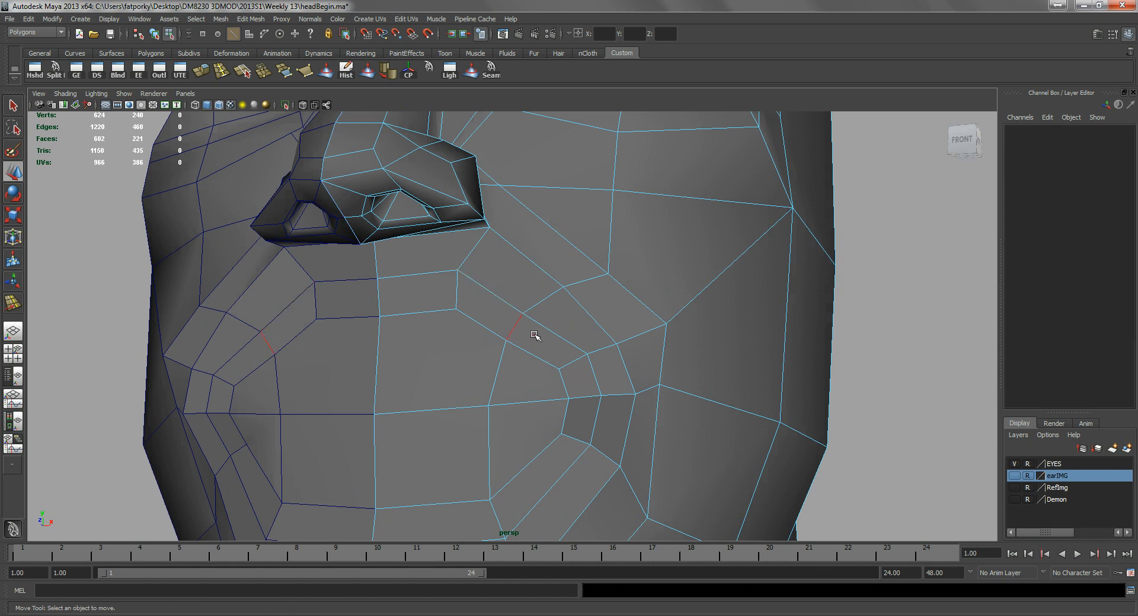
left_click(518, 326)
left_click_drag(514, 309, 449, 413)
- Adjust the horizontal ring edge below the mouth and select the matching ring edge above it
key("q")
key("w")
left_click_drag(447, 373, 475, 251)
middle_click_drag(472, 255, 444, 303, "alt")
right_click_drag(444, 303, 545, 338, "alt")
left_click_drag(504, 326, 542, 302, "alt")
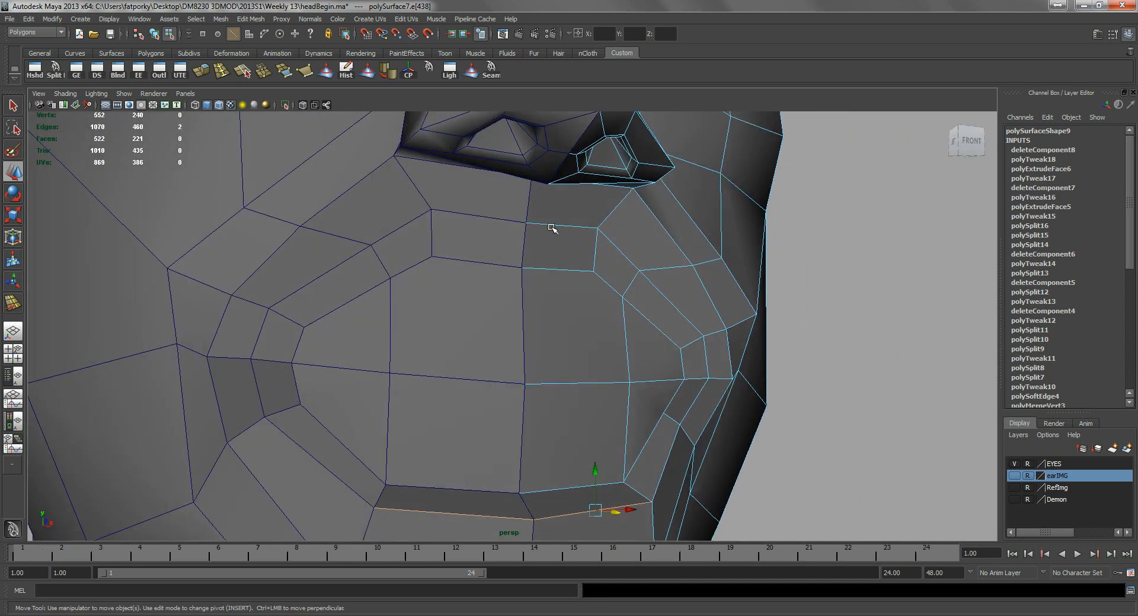
left_click(552, 222)
left_click_drag(553, 224, 591, 254, "alt")
left_click_drag(652, 286, 602, 286, "alt")
right_click_drag(603, 285, 604, 311)
left_click(598, 288)
key("b")
left_click_drag(625, 288, 536, 315)
- Extrude all the faces inside the mouth ring, out to the corners, and scale them inward into a further inset
key("q")
right_click_drag(475, 325, 476, 339)
left_click(511, 332)
left_click(528, 411, "shift")
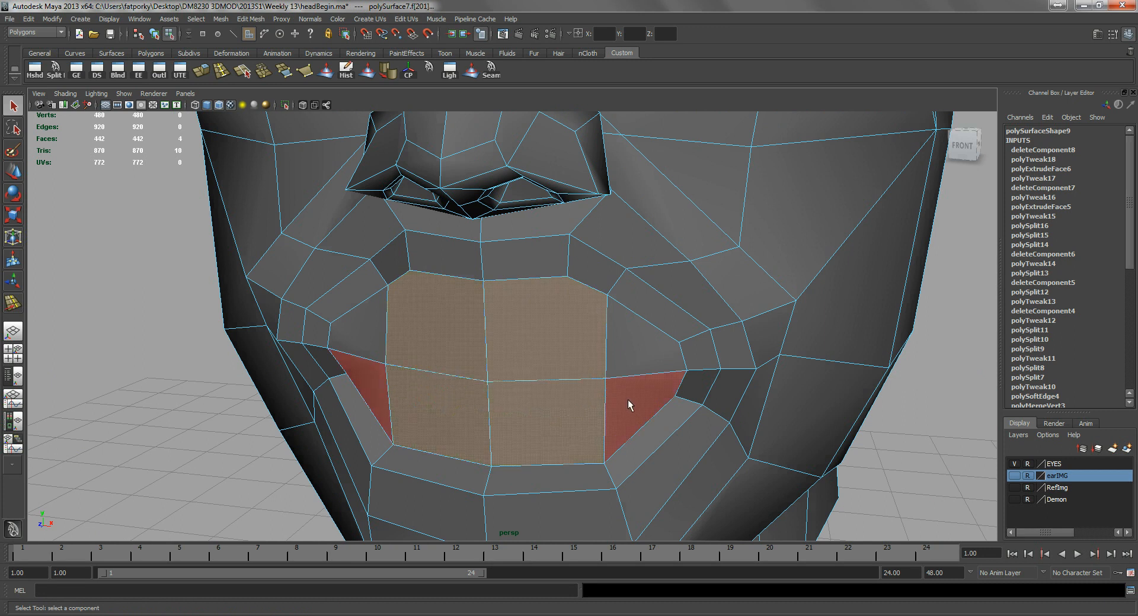
left_click(628, 400, "shift")
left_click(627, 354, "shift")
left_click_drag(532, 338, 545, 316, "alt")
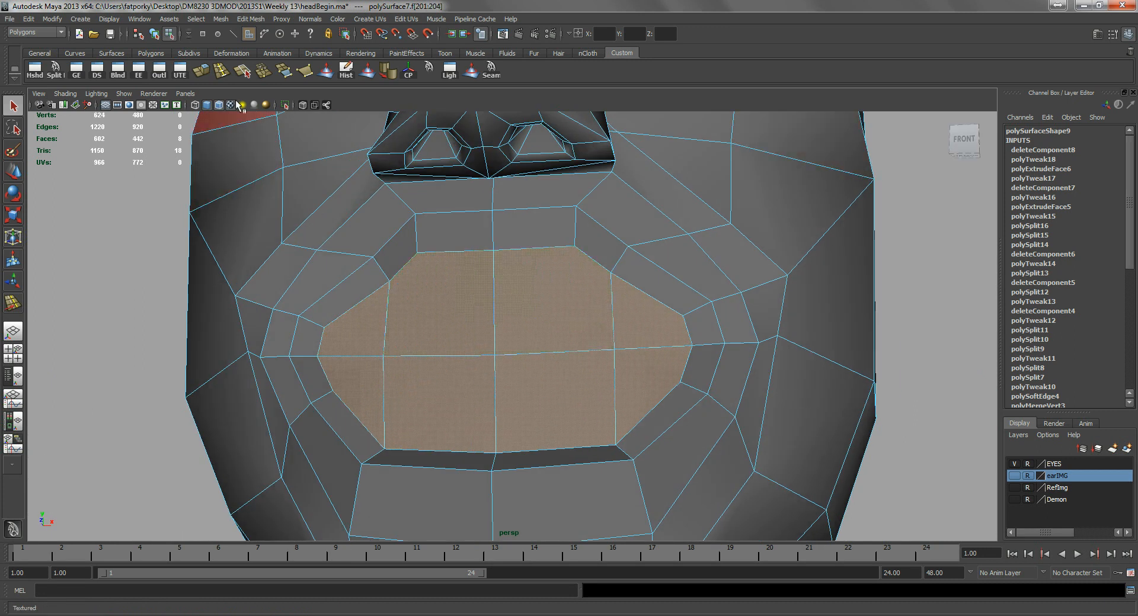
left_click(205, 67)
key("r")
left_click_drag(594, 351, 521, 351)
key("q")
- Delete the two surplus faces that the new mouth extrusion left along the centre line
left_click(497, 315)
left_click(504, 382, "shift")
key("Delete")
left_click_drag(562, 371, 601, 359, "alt")
- Close the newest centre gap in the mouth by moving its three inner vertices onto the centre line in the front view
key("space")
left_click_drag(580, 307, 583, 332)
right_click_drag(552, 289, 509, 291)
scroll(546, 298, "up", 2)
left_click(511, 233)
key("w")
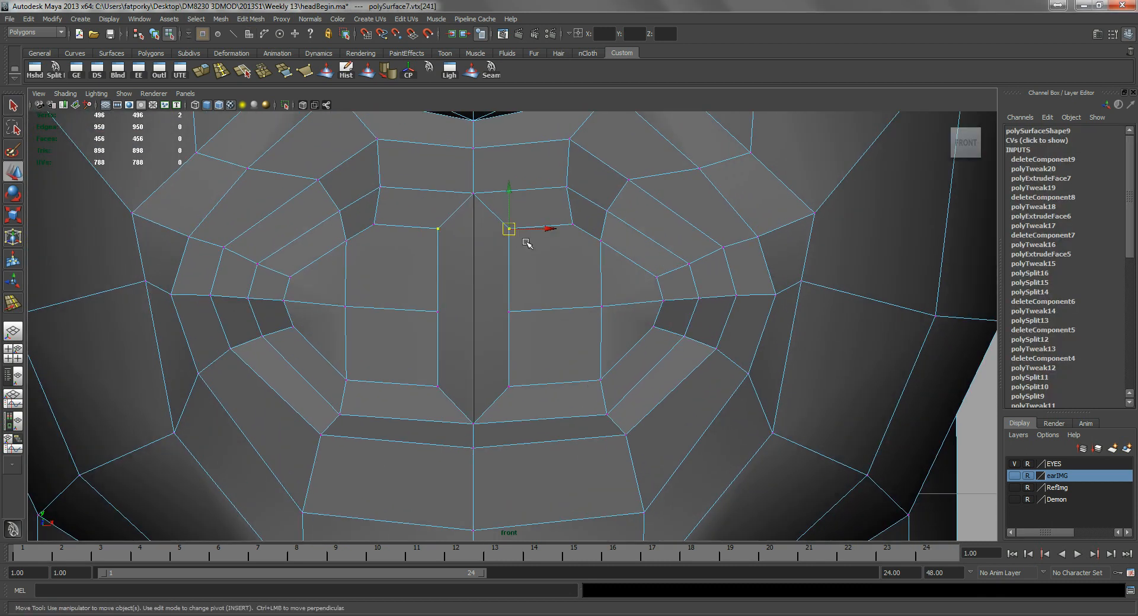
left_click_drag(550, 230, 499, 237)
left_click(507, 312)
left_click_drag(516, 311, 464, 313)
left_click(508, 388)
key("space")
key("q")
right_click_drag(463, 313, 555, 325, "alt")
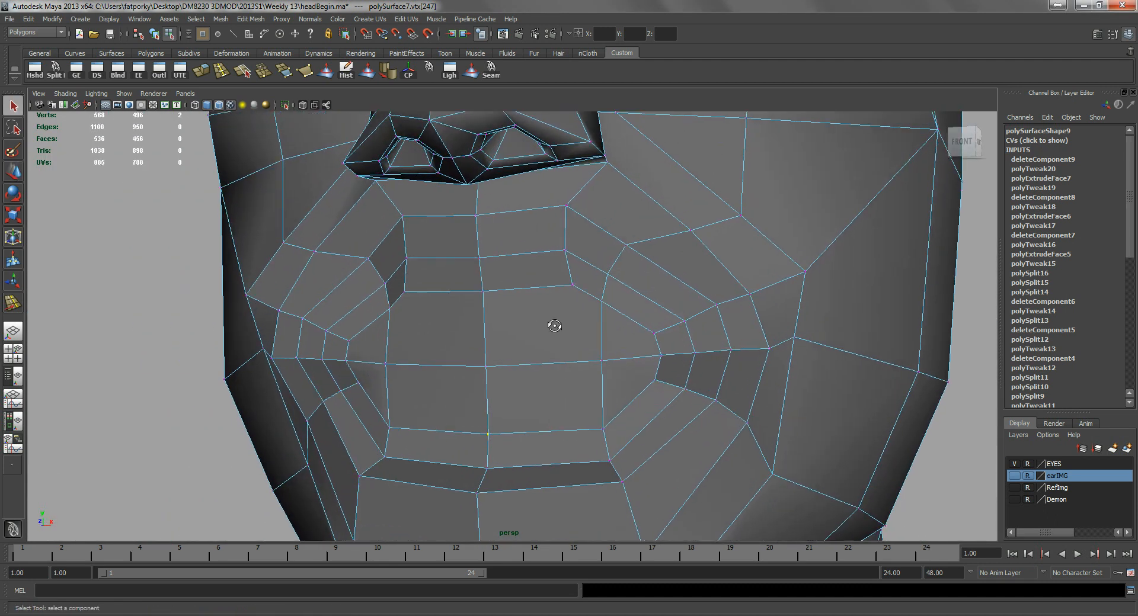
- Select the upper-lip faces below the nose and pull them forward
left_click_drag(555, 326, 508, 336, "alt")
right_click_drag(474, 234, 474, 252)
left_click(474, 242)
left_click(466, 277, "shift")
mouse_move(458, 355)
left_mouse_down("alt")
mouse_move(416, 341)
mouse_move(470, 393)
mouse_move(458, 359)
left_mouse_up("alt")
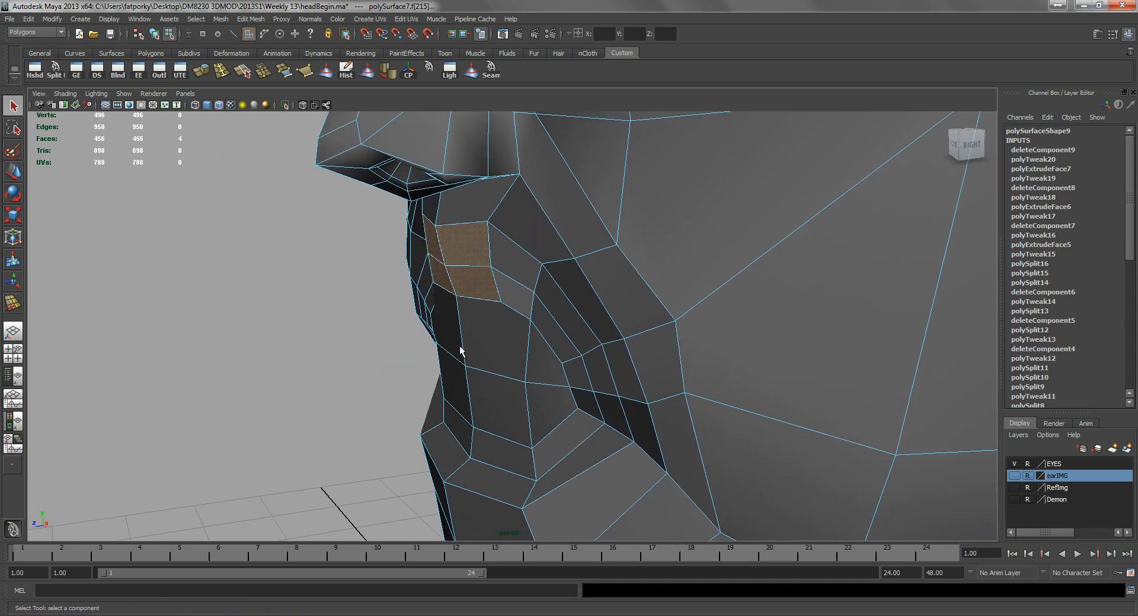
left_click_drag(472, 430, 477, 355, "alt")
key("w")
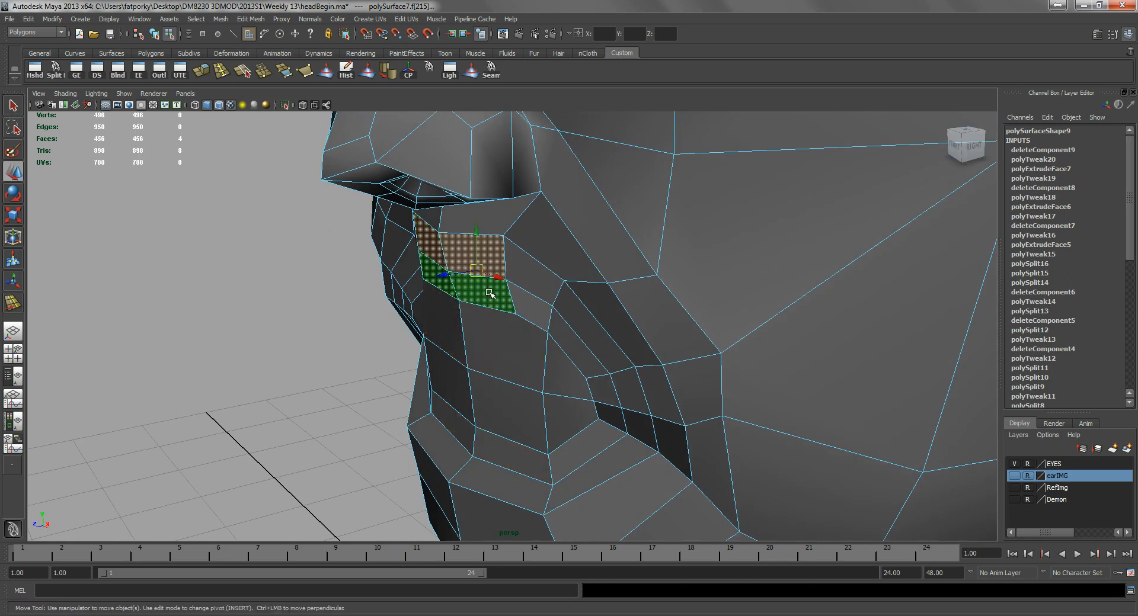
mouse_move(449, 277)
left_mouse_down()
mouse_move(408, 290)
mouse_move(420, 270)
mouse_move(381, 242)
mouse_move(453, 253)
mouse_move(501, 236)
mouse_move(439, 285)
left_mouse_up()
- Select the mouth-corner faces and push them back into the cheek with soft selection
right_click_drag(593, 326, 605, 295)
left_click(579, 305)
left_click_drag(577, 314, 498, 269, "alt")
left_click_drag(570, 285, 653, 315, "alt")
right_click_drag(666, 344, 685, 358)
key("q")
left_click(702, 378, "shift")
left_click_drag(703, 378, 691, 401, "alt")
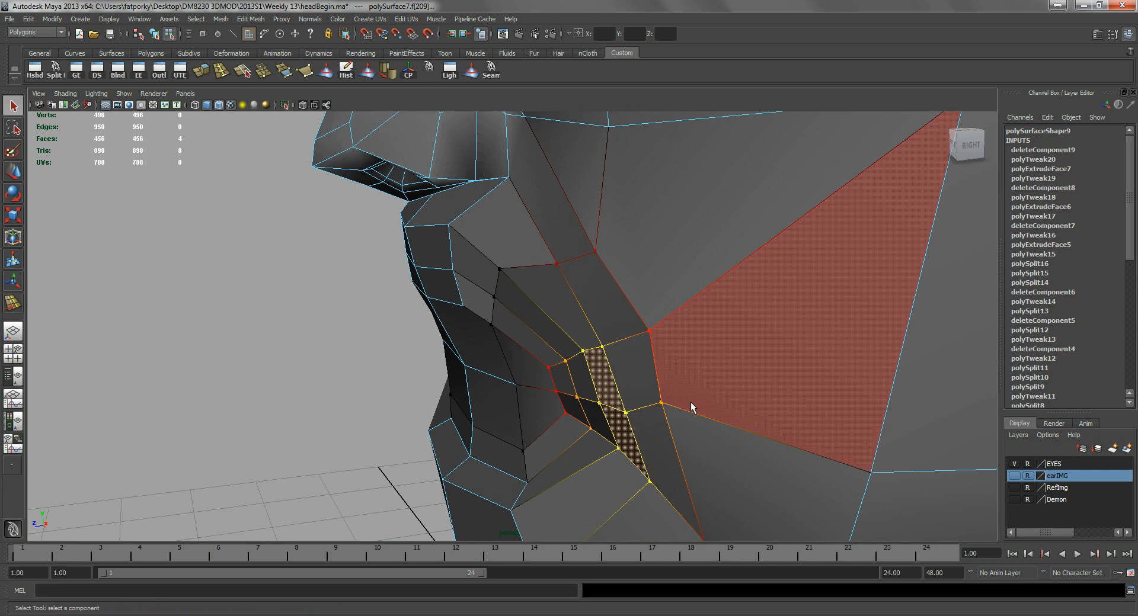
key("w")
left_click_drag(587, 415, 671, 427)
left_click_drag(590, 396, 474, 364, "alt")
- Return to object mode, select the head mesh, soften its edges and deselect it
right_click(479, 309)
left_click(512, 295)
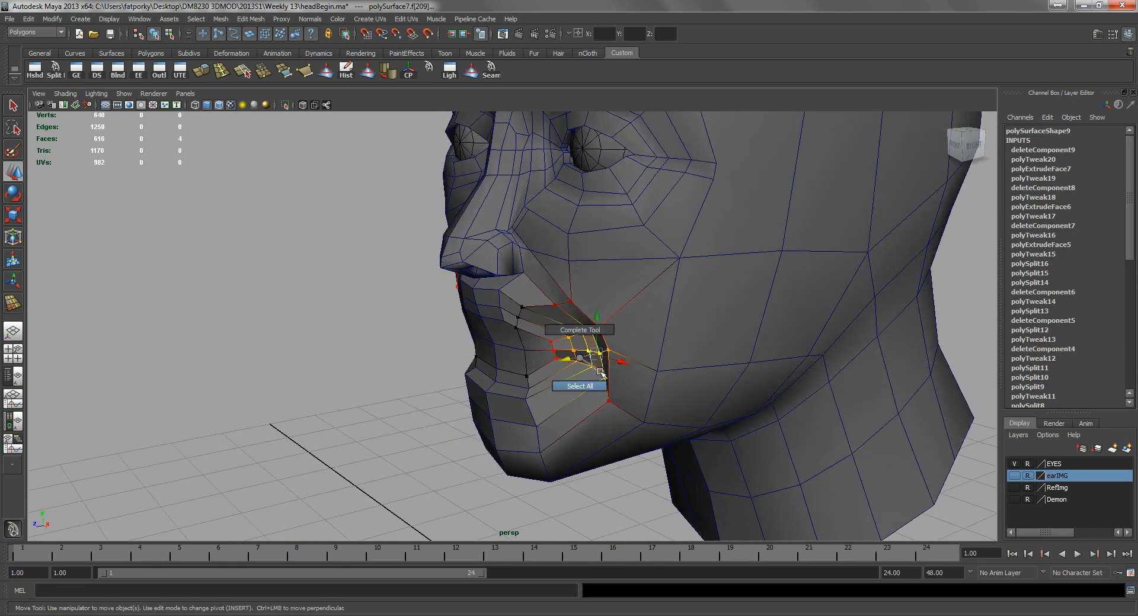
right_click_drag(601, 373, 599, 383)
left_click(607, 441)
left_click(609, 434)
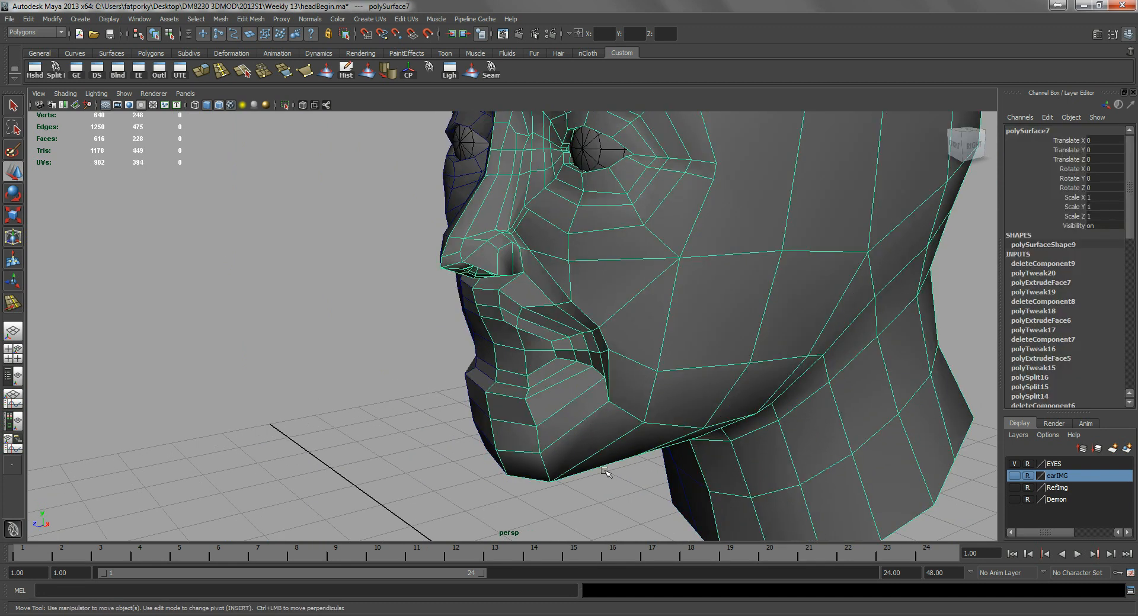
left_click(442, 345)
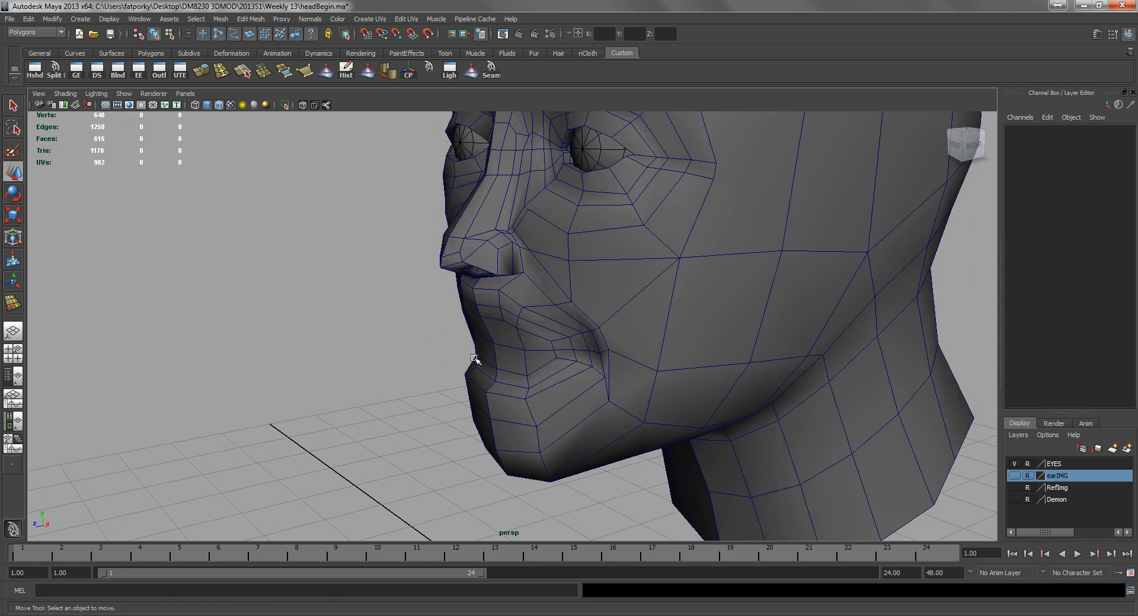
- Move the short vertical edges above the mouth closer to the centre line
mouse_move(529, 378)
left_mouse_down("alt")
mouse_move(508, 320)
mouse_move(605, 315)
mouse_move(518, 320)
mouse_move(624, 364)
mouse_move(579, 363)
mouse_move(592, 325)
mouse_move(510, 358)
mouse_move(571, 372)
mouse_move(505, 322)
mouse_move(531, 363)
left_mouse_up("alt")
middle_click_drag(516, 319, 482, 345, "alt")
left_click_drag(483, 345, 518, 331, "alt")
left_click(486, 307)
left_click(512, 315)
left_click_drag(541, 403, 508, 386, "alt")
key("q")
left_click_drag(562, 310, 446, 313, "alt")
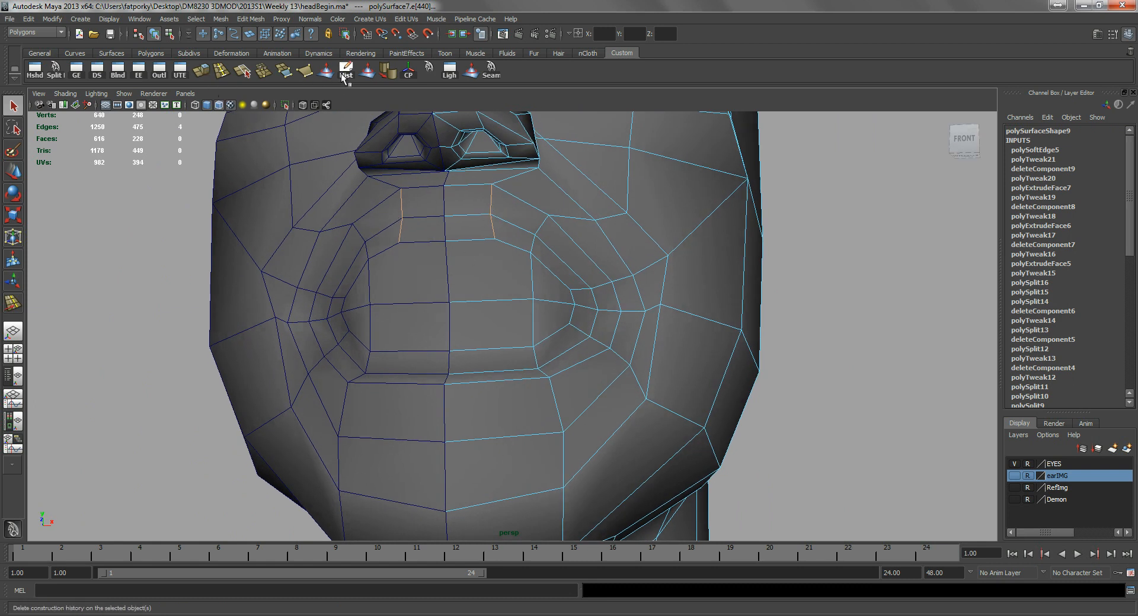
- With the Split Polygon Tool, cut a vertical edge line beside the centre line from the upper lip through the mouth and chin
left_click(49, 70)
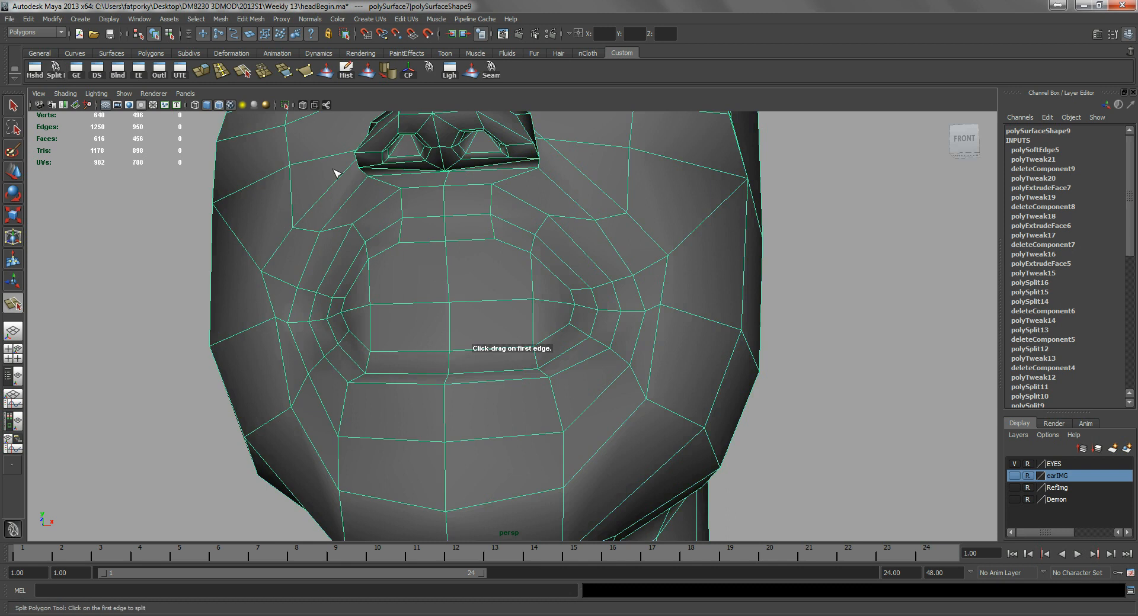
left_click(495, 239)
left_click(487, 301)
left_click_drag(501, 309, 496, 380)
left_click_drag(502, 442, 499, 437)
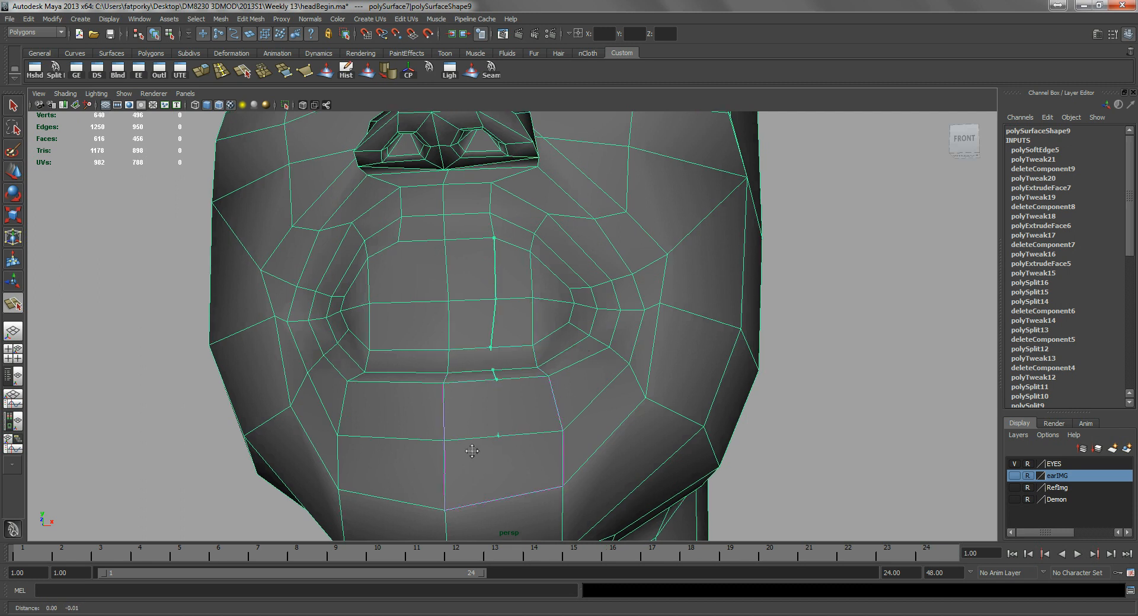
middle_click_drag(495, 458, 472, 315, "alt")
left_click(495, 354)
- Continue the split under the chin and down the neck, ending it on the centre edge in the lowest neck row
left_click_drag(495, 355, 511, 246, "alt")
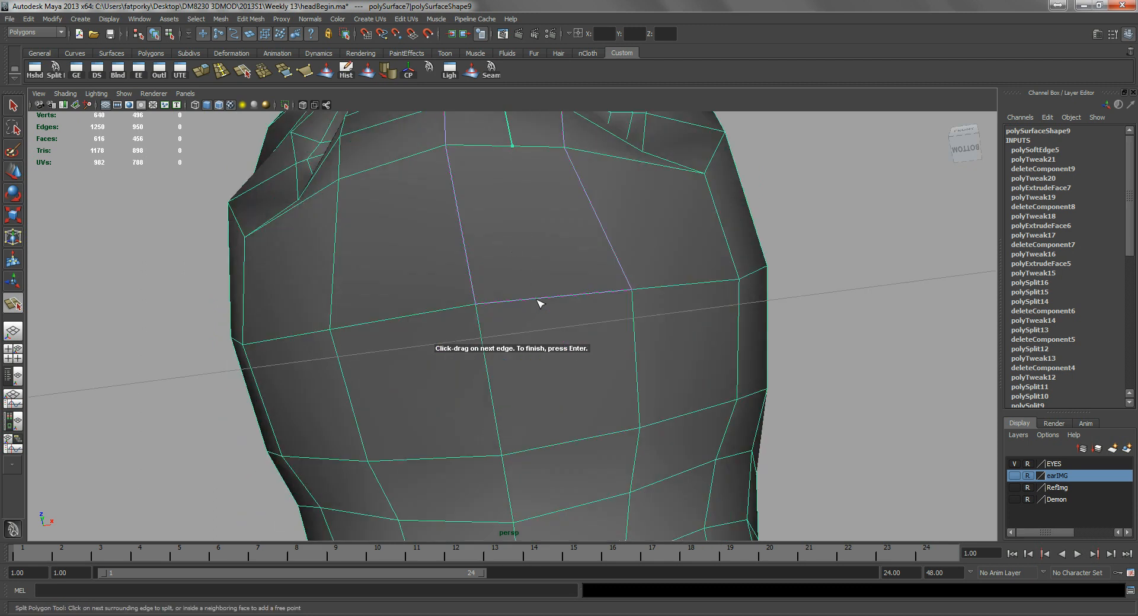
left_click_drag(551, 387, 546, 290, "alt")
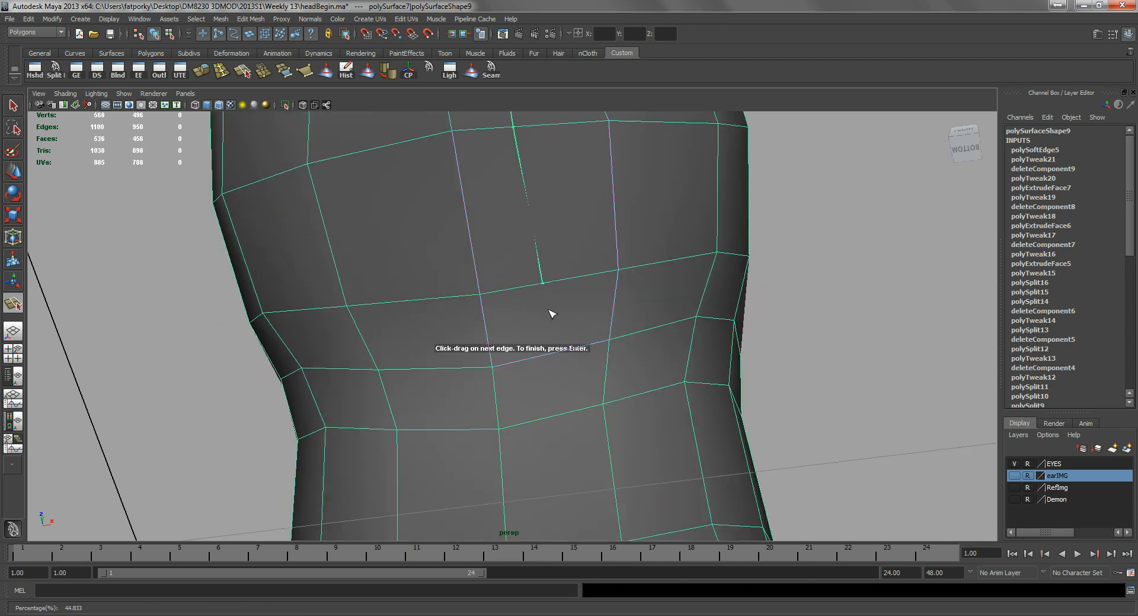
left_click(553, 355)
left_click_drag(617, 379, 514, 360, "alt")
left_click(537, 346)
left_click(516, 475)
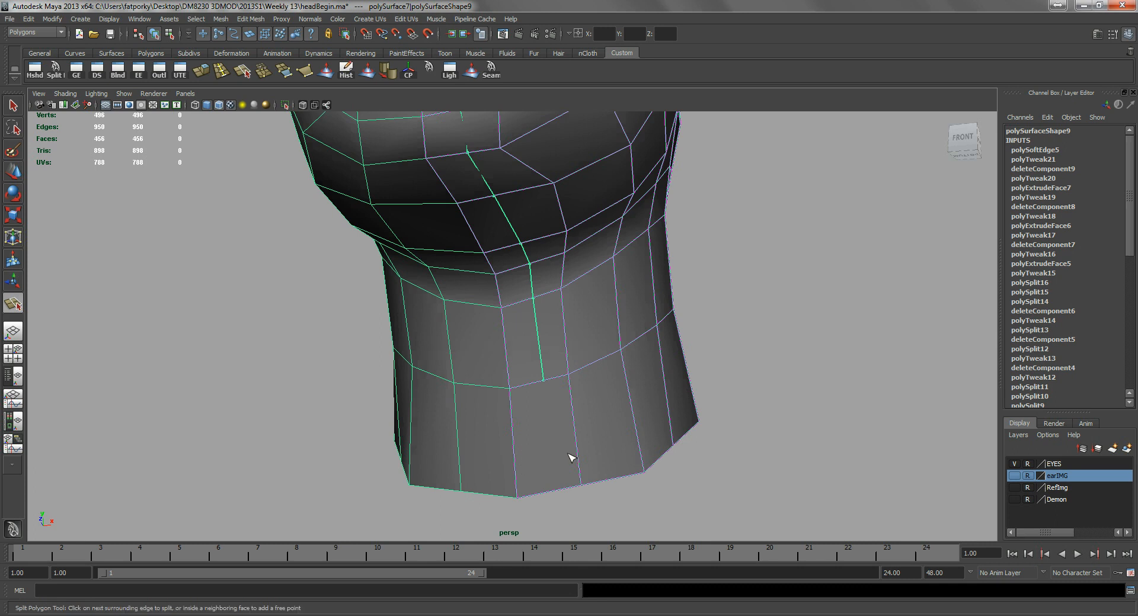
key("BackSpace")
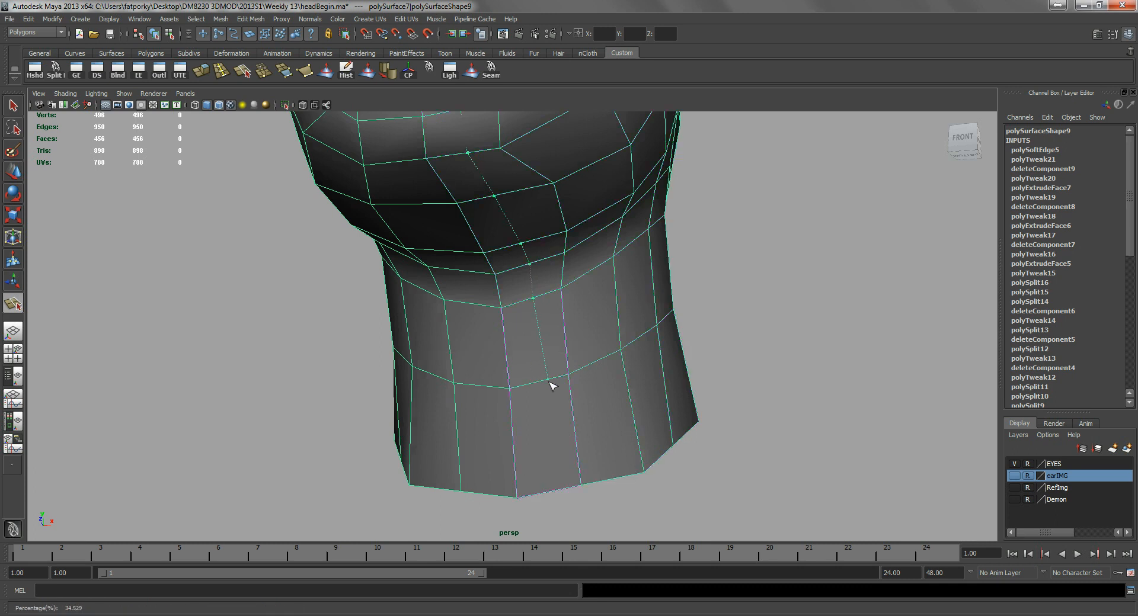
left_click(514, 430)
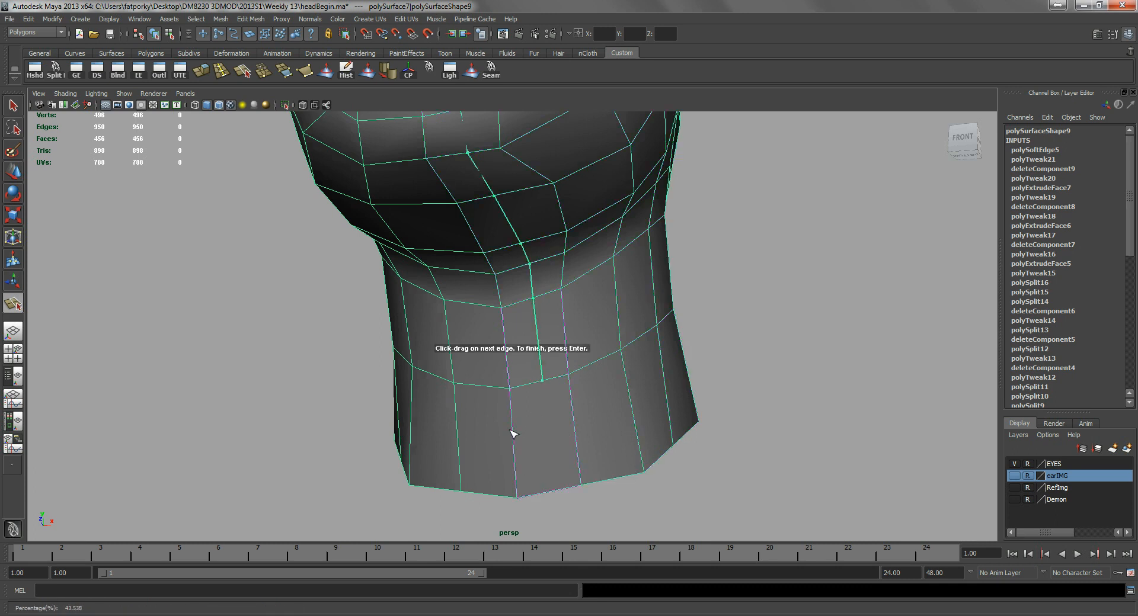
left_click(529, 466)
key("Return")
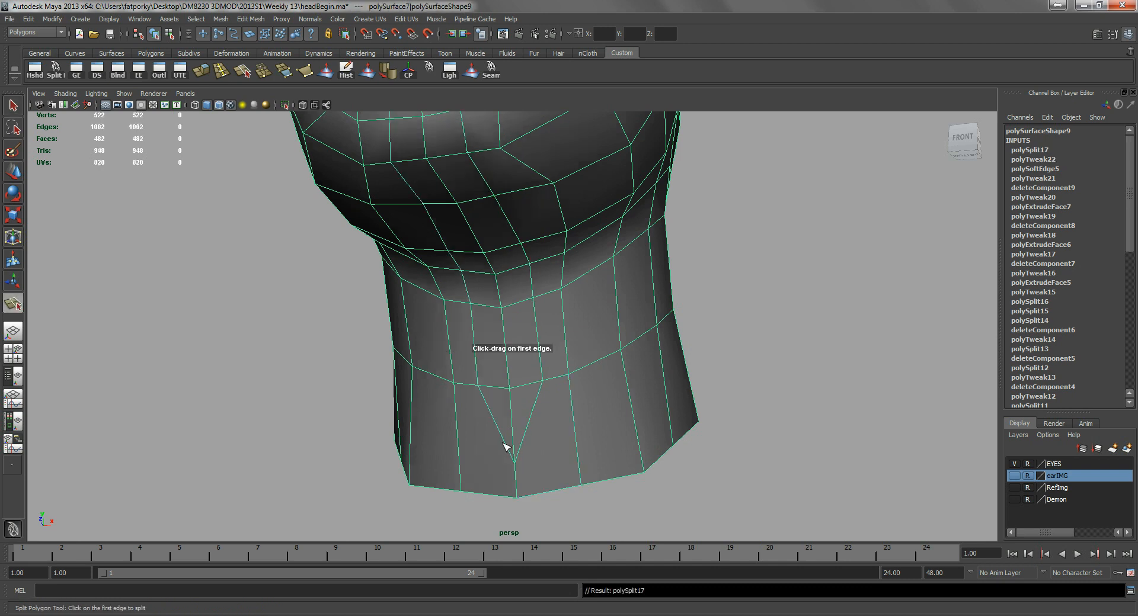
- Split the lowest neck row from the diagonal edge beside the centre line to the neighbouring corner on the bottom border
left_click(532, 424)
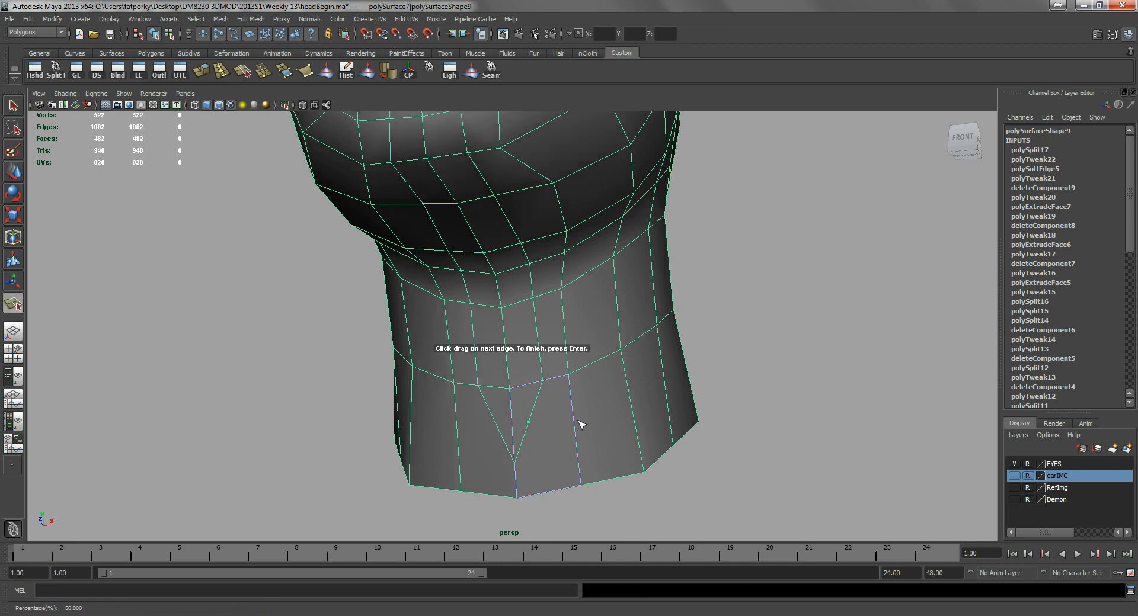
left_click(573, 431)
key("q")
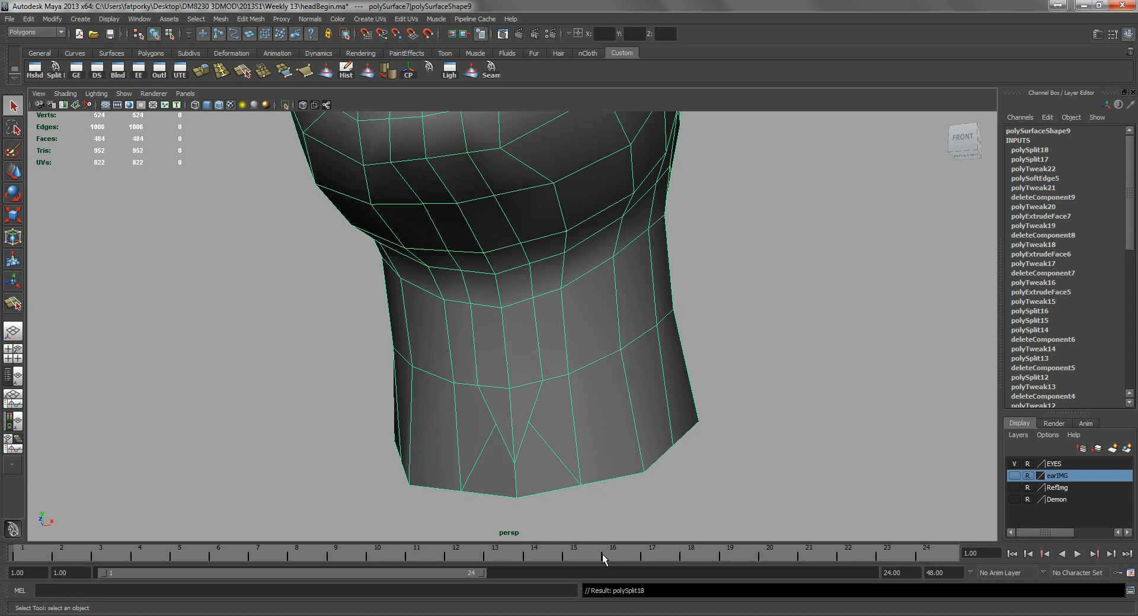
- Move the new split vertex in the lowest neck row outward and down, away from the centre line
right_click_drag(551, 408, 535, 431)
left_click(529, 423)
key("w")
left_click_drag(568, 426, 580, 419)
left_click_drag(538, 388, 542, 402)
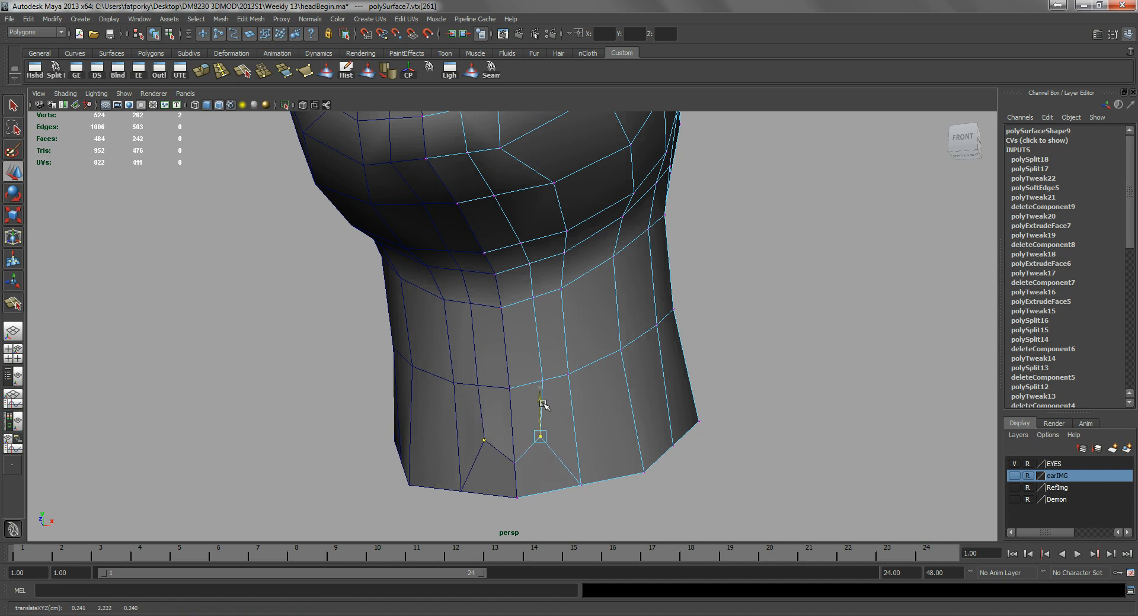
- Select the faces beside the centre line on the front of the neck and shift them in depth
right_click_drag(516, 339, 521, 360)
left_click(521, 344)
left_click(521, 415, "shift")
left_click_drag(461, 419, 379, 441, "alt")
left_click_drag(576, 346, 605, 341)
key("q")
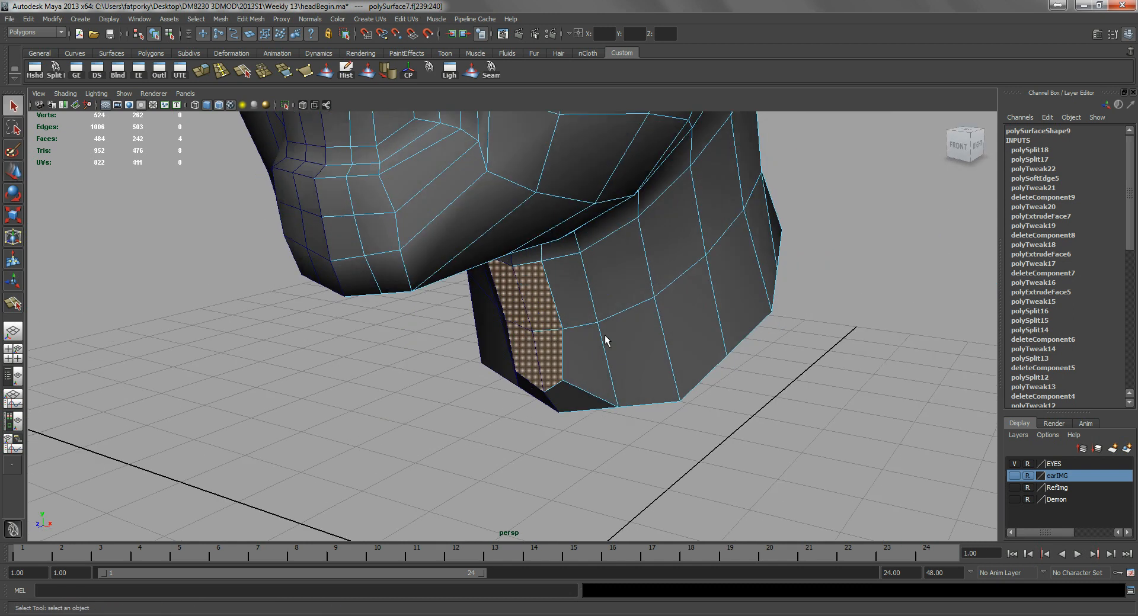
- Adjust the edges beside the centre line on the lower front of the neck to smooth the throat's profile
right_click_drag(540, 332, 541, 314)
left_click(562, 359)
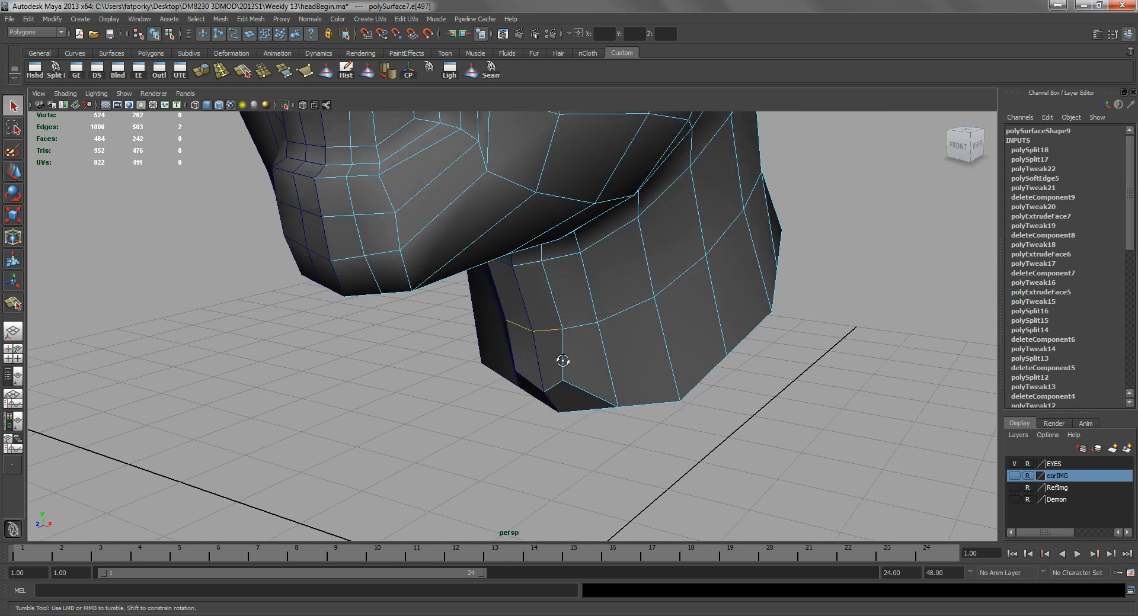
left_click_drag(564, 361, 505, 369, "alt")
key("w")
left_click(554, 336)
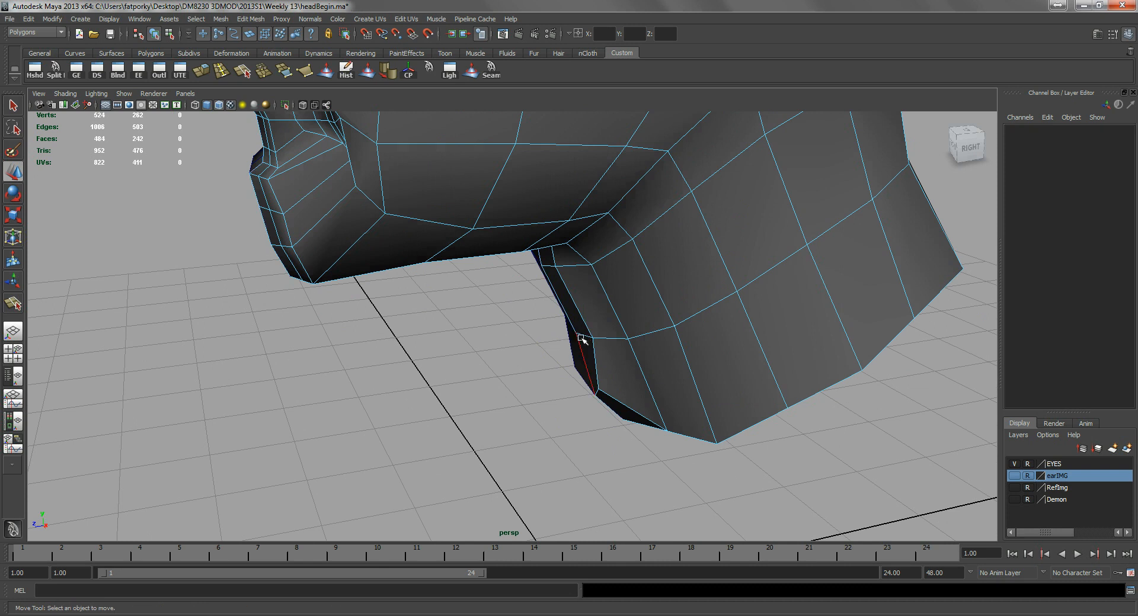
left_click(584, 337)
left_click_drag(584, 338, 559, 325, "alt")
left_click_drag(701, 200, 524, 434, "alt")
key("q")
key("w")
left_click_drag(570, 431, 579, 376)
- Return to object mode, soften the head mesh's edges and deselect it
right_click_drag(604, 344, 657, 327)
right_click_drag(709, 363, 521, 337, "alt")
left_click_drag(521, 337, 588, 332, "alt")
left_click(617, 380)
left_click(559, 366)
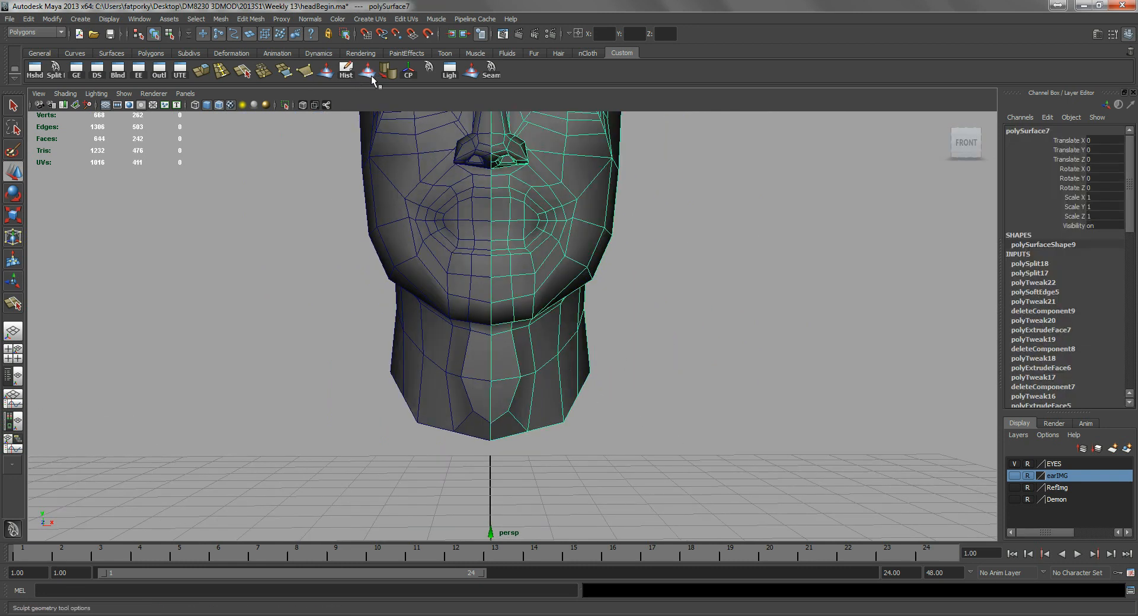
left_click(390, 80)
key("f")
left_click(630, 396)
- Select all the faces inside the innermost edge loop of the mouth
left_click_drag(630, 396, 541, 347, "alt")
scroll(450, 314, "up", 4)
right_click_drag(433, 302, 390, 317)
right_click_drag(392, 278, 474, 299)
left_click(485, 291)
left_click(474, 294)
left_click(472, 339, "shift")
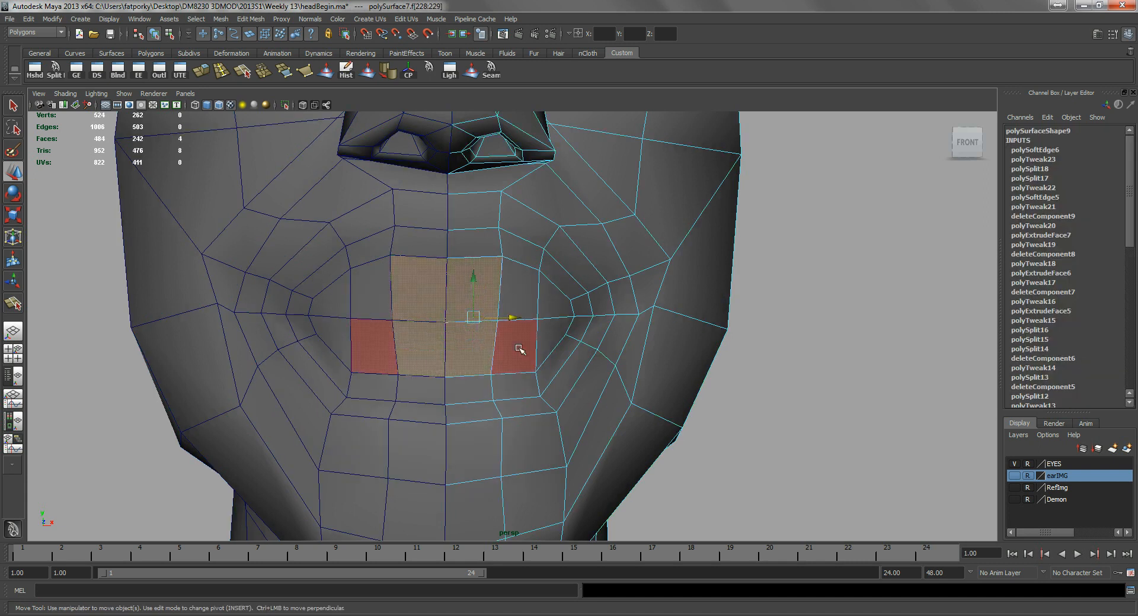
left_click(517, 348, "shift")
left_click(521, 288, "shift")
left_click(552, 297, "shift")
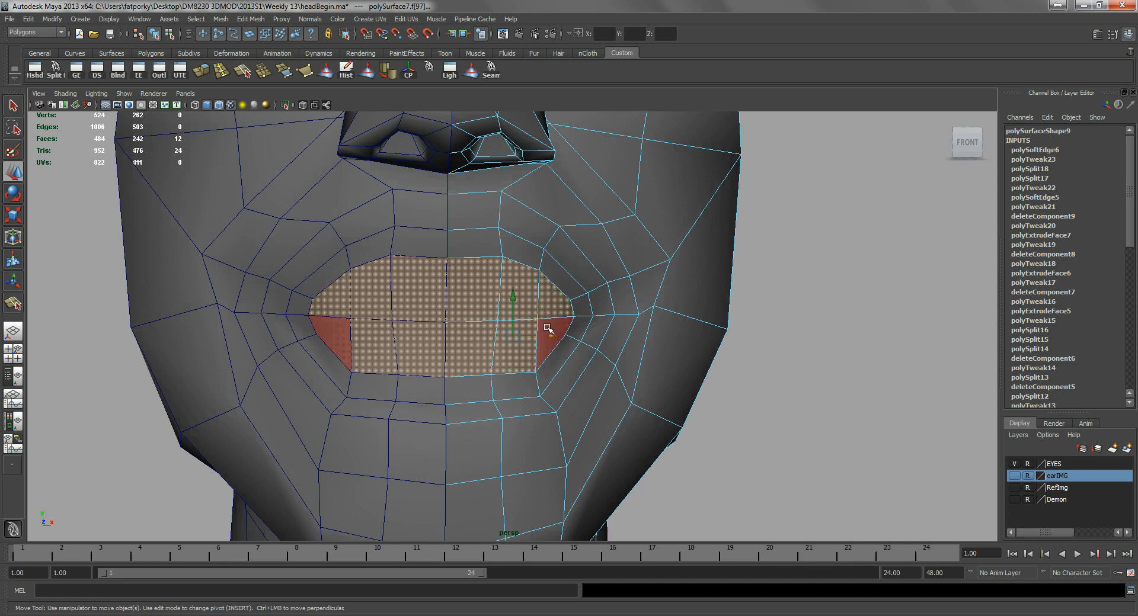
left_click(550, 335, "shift")
key("q")
left_click_drag(549, 330, 241, 237, "alt")
left_click(201, 70)
key("w")
left_click_drag(462, 350, 368, 340, "alt")
right_click_drag(368, 341, 568, 344, "alt")
key("ctrl+z")
key("ctrl+z")
key("ctrl+z")
key("ctrl+z")
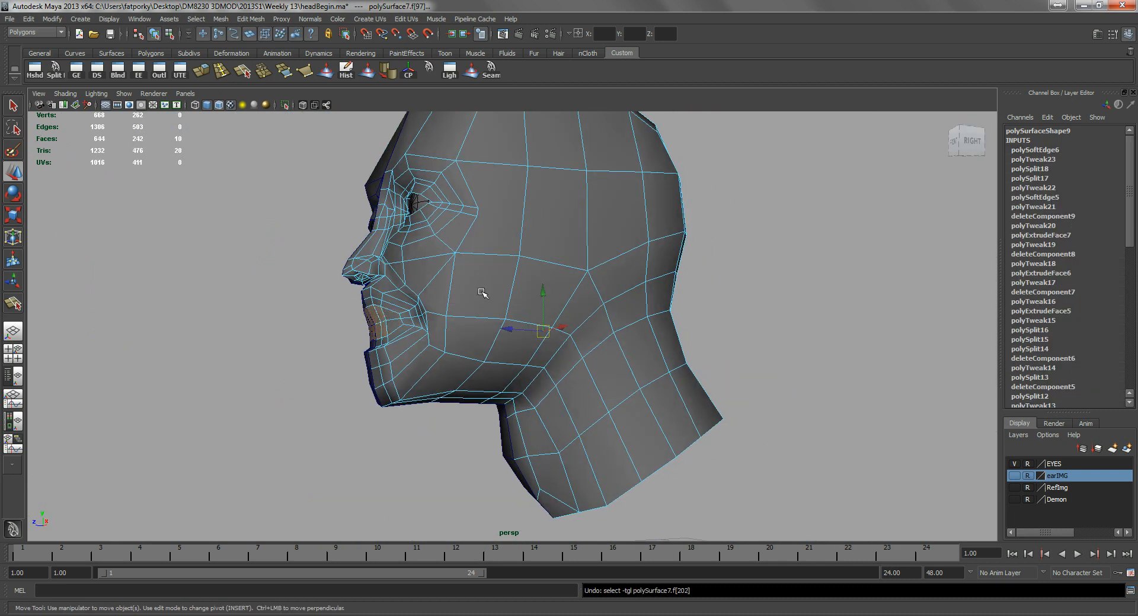
left_click_drag(357, 322, 318, 315, "alt")
right_click_drag(318, 315, 481, 335, "alt")
key("q")
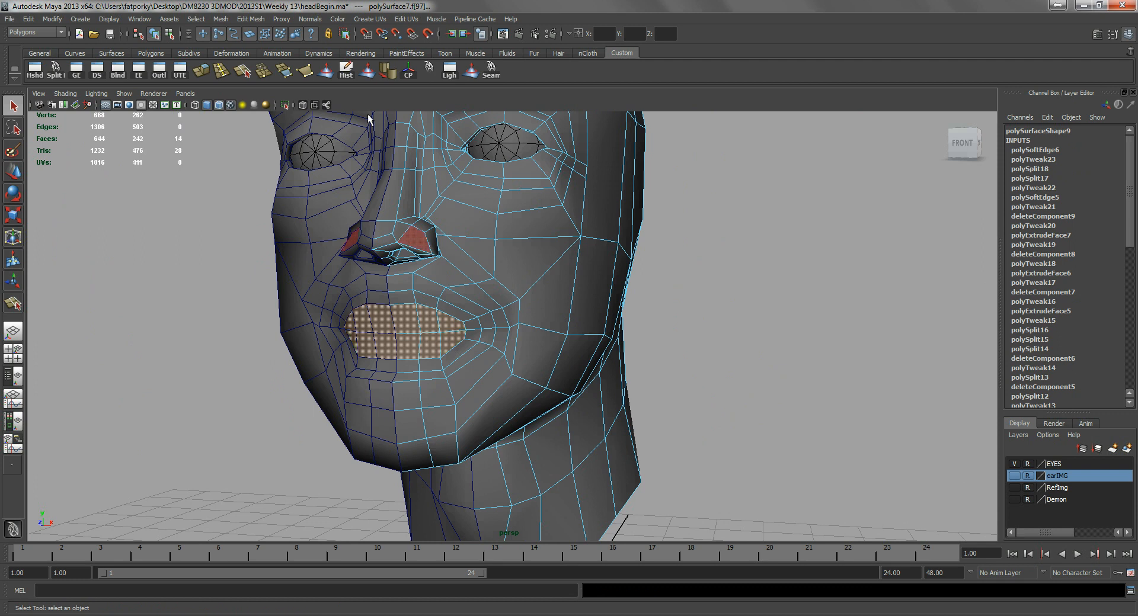
left_click(202, 71)
left_click_drag(521, 253, 377, 251, "alt")
key("ctrl+z")
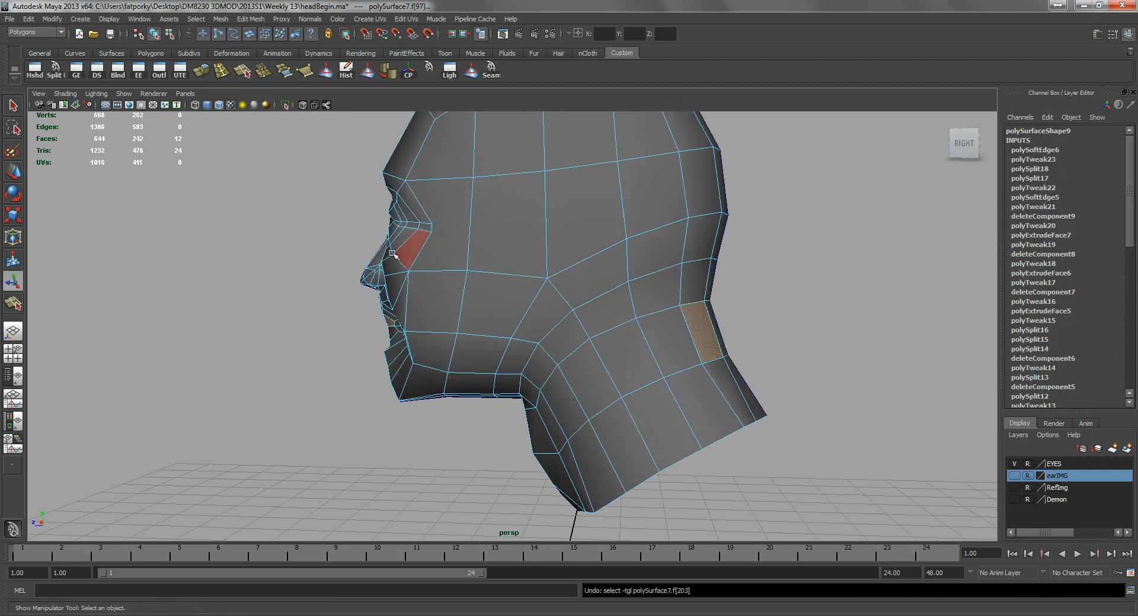
- Remove the stray face at the back of the neck from the selection, then extrude the mouth faces inward into the head
left_click(702, 332, "shift")
left_click_drag(597, 394, 465, 314, "alt")
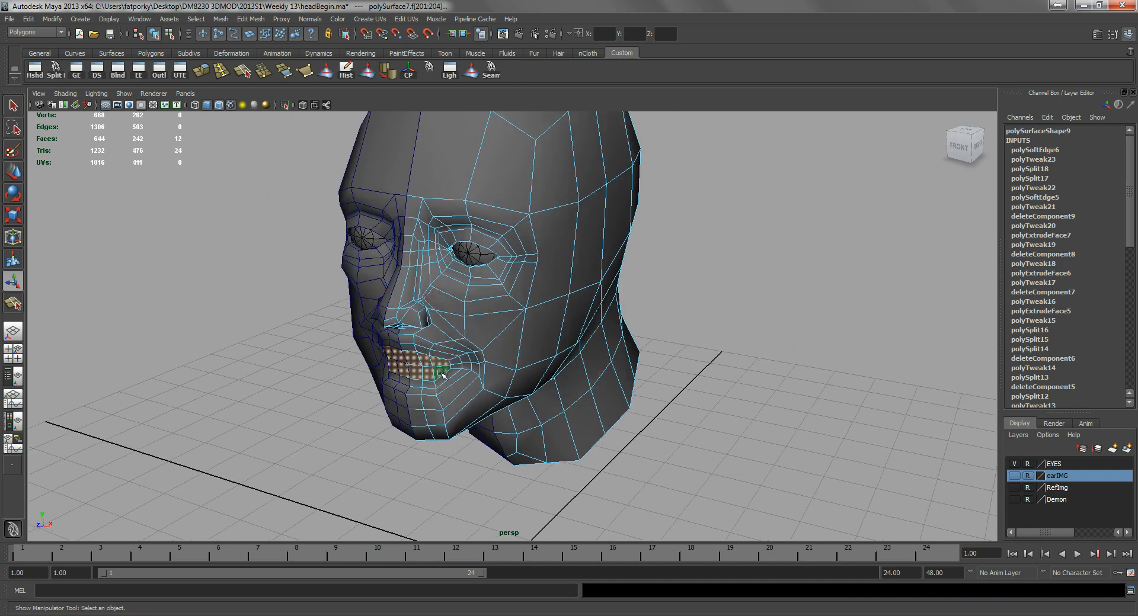
left_click_drag(441, 375, 474, 358, "alt")
scroll(505, 341, "up", 5)
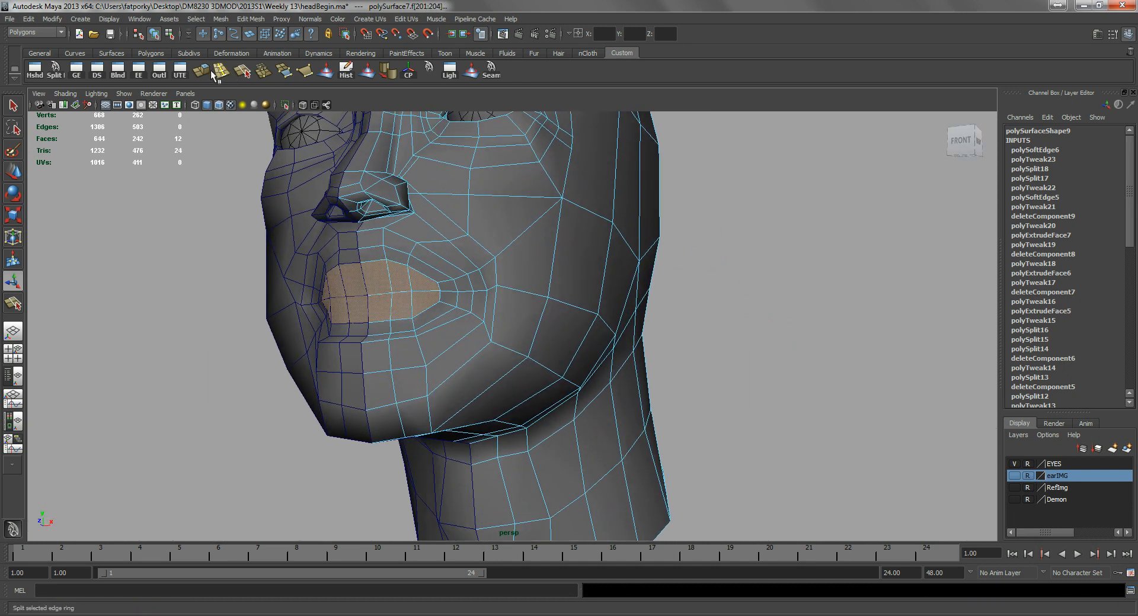
left_click(201, 70)
left_click_drag(320, 230, 356, 333, "alt")
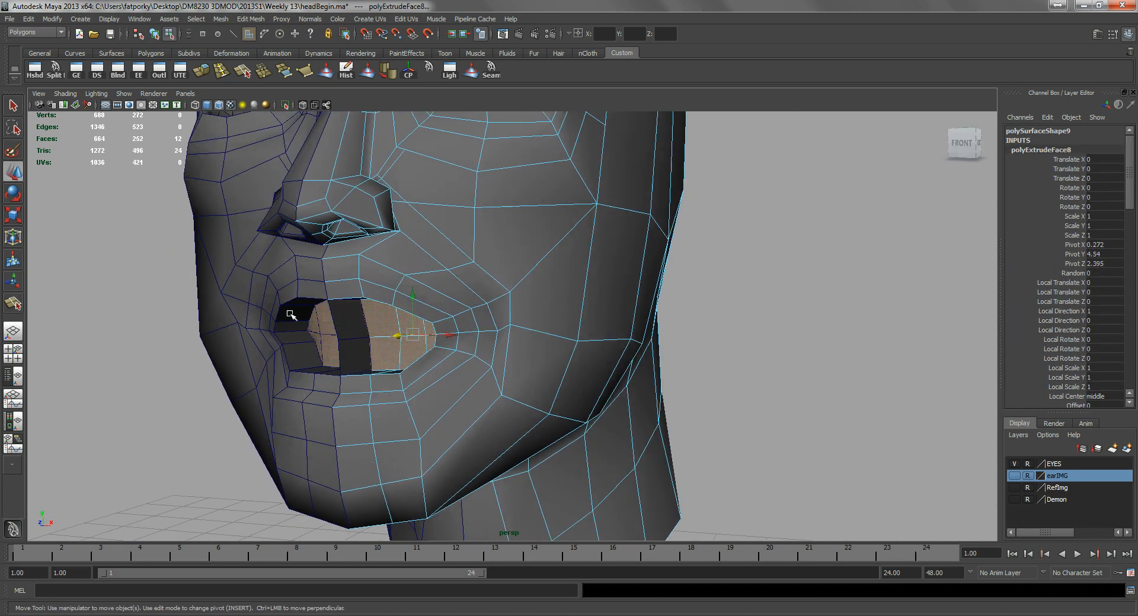
right_click_drag(356, 333, 397, 339, "alt")
left_click_drag(356, 339, 285, 333, "alt")
- Delete the unwanted extruded wall faces on the centre line inside the mouth
key("q")
left_click(219, 329)
left_click(209, 364, "shift")
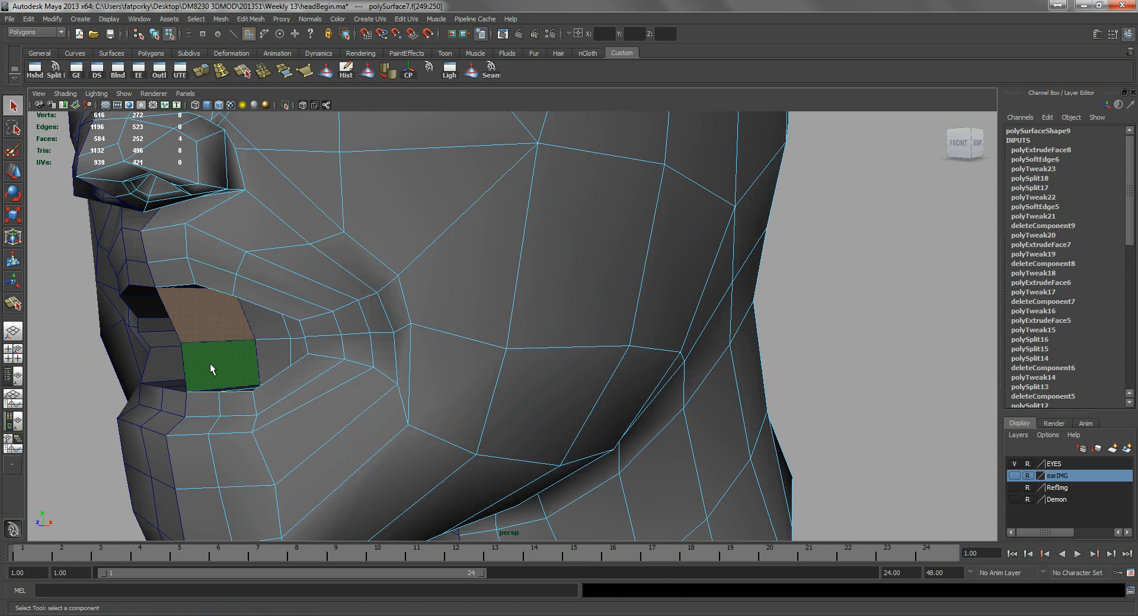
key("Delete")
left_click_drag(210, 369, 261, 373, "alt")
right_click_drag(262, 373, 447, 380, "alt")
left_click_drag(447, 381, 513, 333, "alt")
right_click_drag(513, 333, 505, 294, "alt")
left_click_drag(505, 294, 442, 304, "alt")
right_click_drag(442, 304, 461, 272, "alt")
left_click_drag(456, 243, 443, 285, "alt")
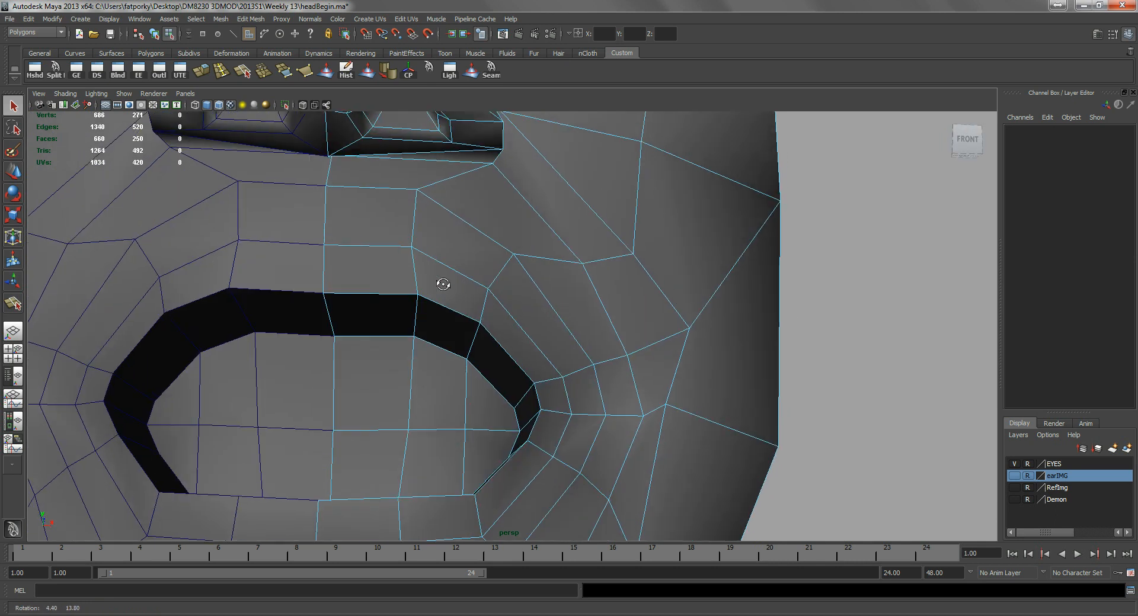
- Select the two rows of faces at the centre of the upper lip and move them forward
right_click_drag(379, 291, 381, 256)
left_click(383, 292)
left_click_drag(369, 292, 371, 317, "alt")
right_click_drag(371, 317, 407, 343, "alt")
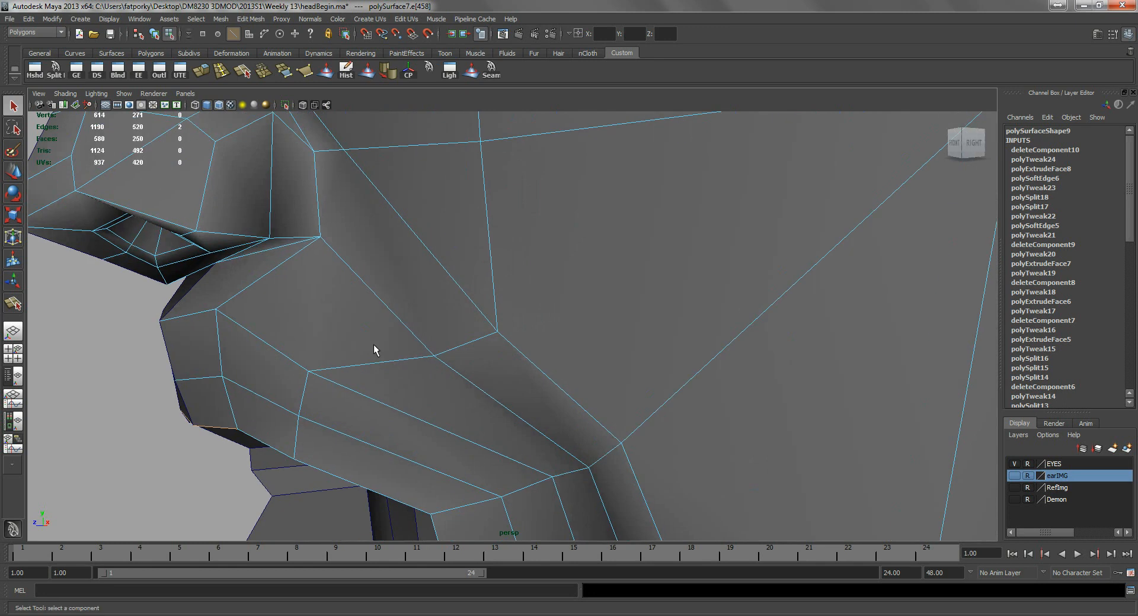
middle_click_drag(407, 343, 475, 318, "alt")
left_click_drag(474, 317, 368, 333, "alt")
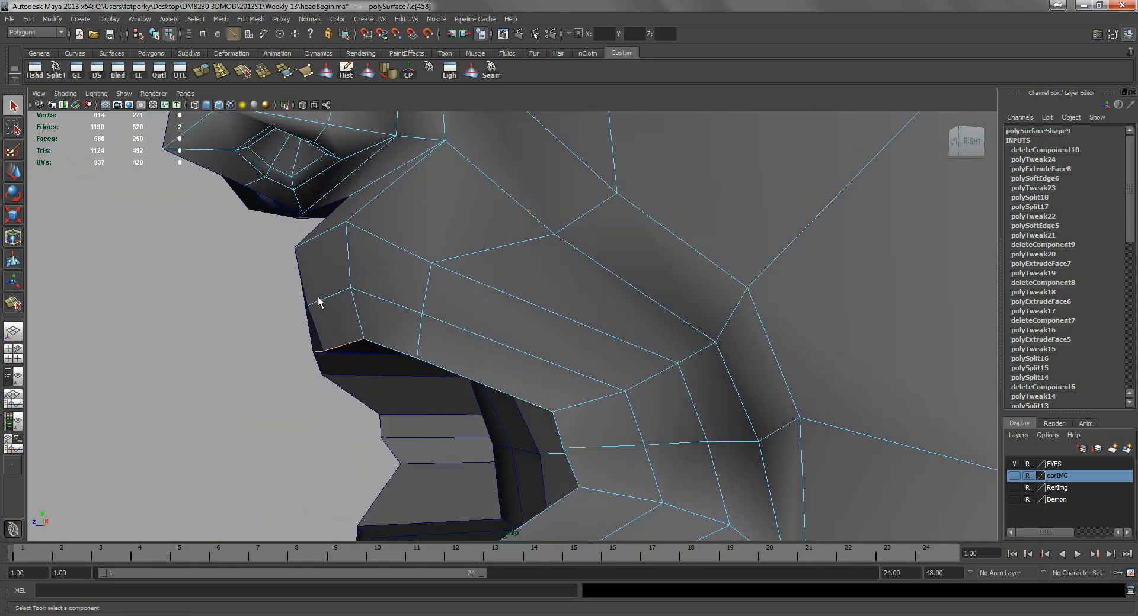
left_click_drag(318, 299, 371, 333, "alt")
right_click_drag(380, 306, 381, 333)
left_click(381, 313)
left_click(405, 363, "shift")
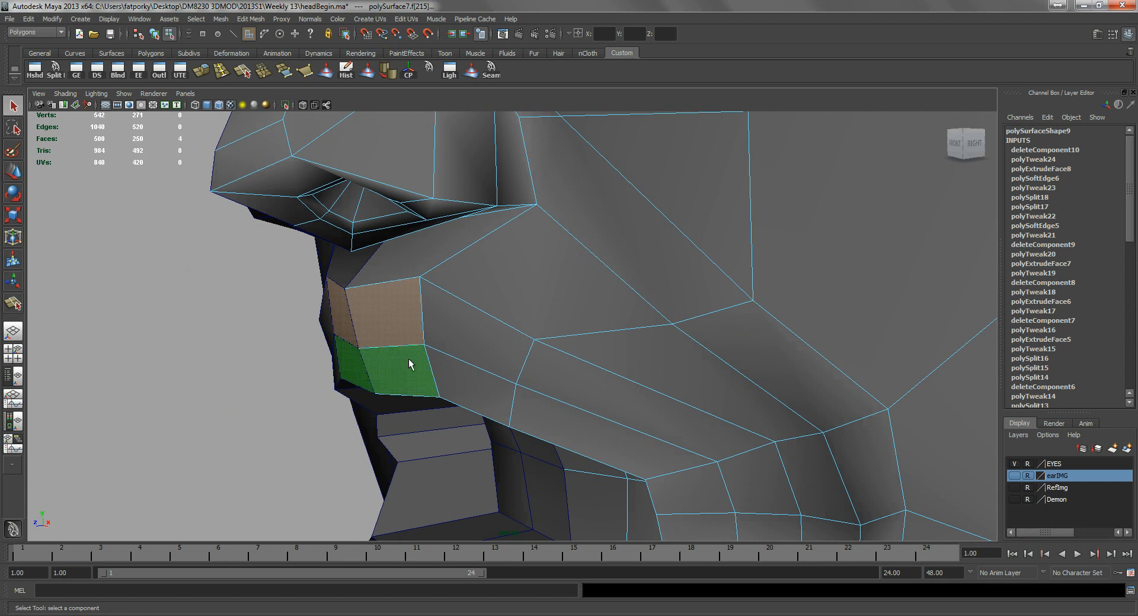
key("w")
left_click_drag(405, 298, 276, 347)
- Select the front faces at the centre of the lower lip and adjust their depth
left_click(456, 342, "shift")
left_click(470, 394, "shift")
left_click(537, 387)
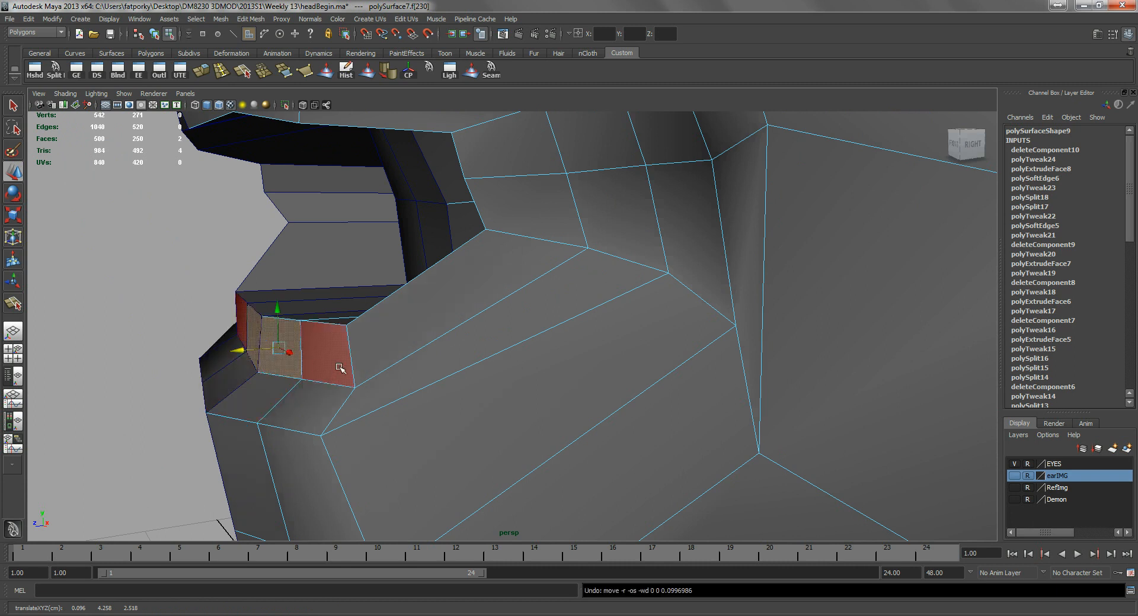
left_click_drag(198, 359, 463, 307, "alt")
- Insert an edge loop around the inner wall of the mouth opening, close behind the lips
right_click_drag(595, 319, 585, 283)
left_click_drag(593, 299, 550, 252, "alt")
key("F8")
left_click(222, 71)
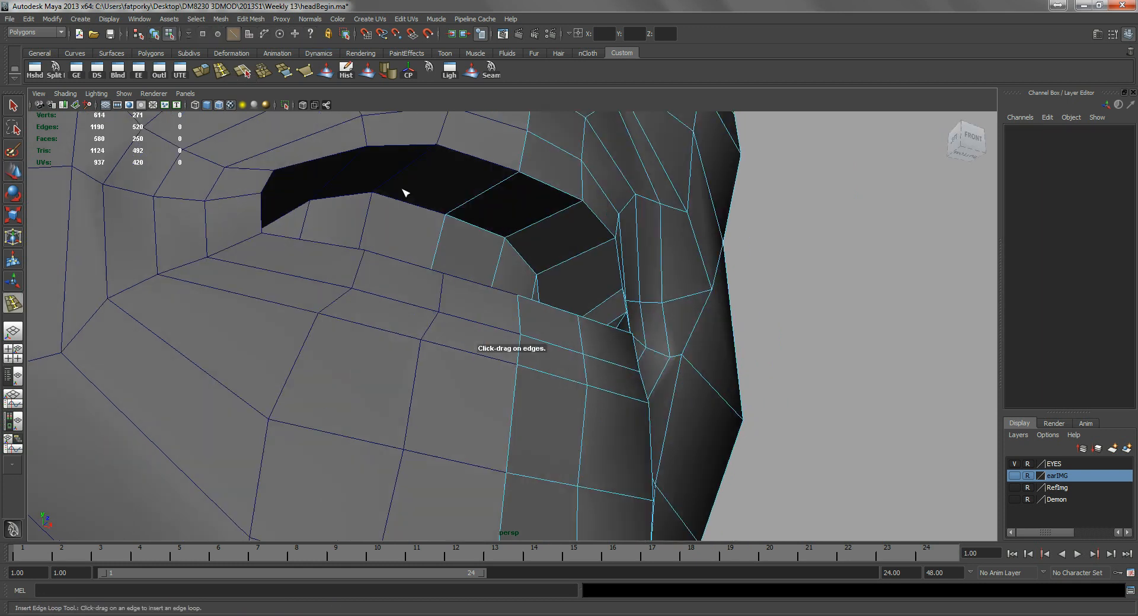
left_click_drag(502, 188, 497, 206)
left_click_drag(496, 205, 465, 249, "alt")
right_click_drag(464, 249, 481, 273, "alt")
key("q")
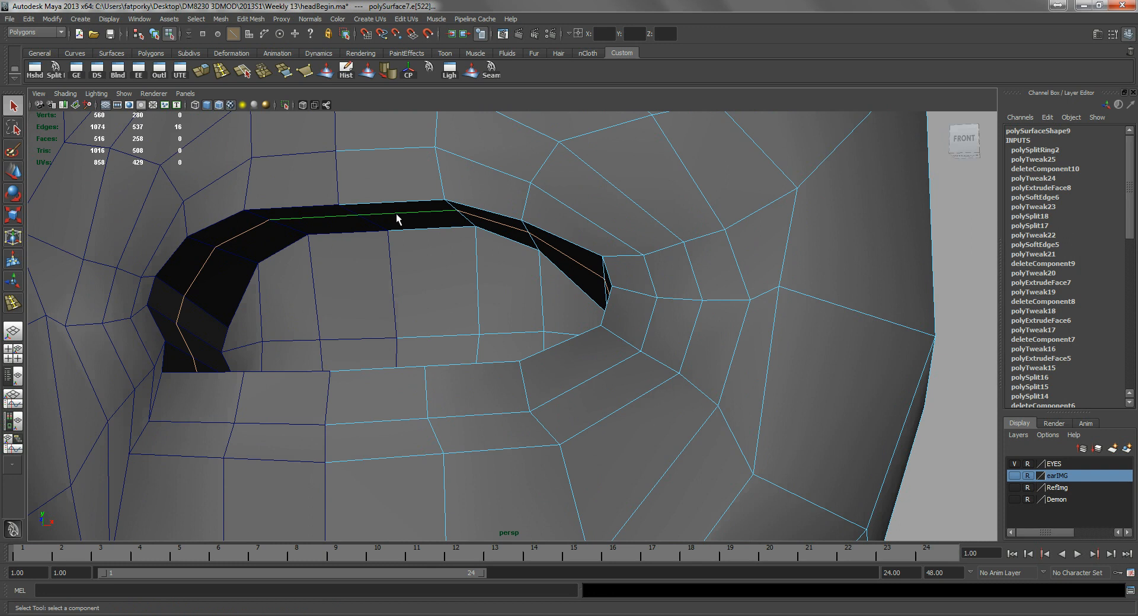
- Try to shift the centre edge between the nose and upper lip in depth
left_click_drag(438, 215, 339, 265, "alt")
key("w")
left_click(351, 187)
left_click_drag(351, 187, 322, 281, "alt")
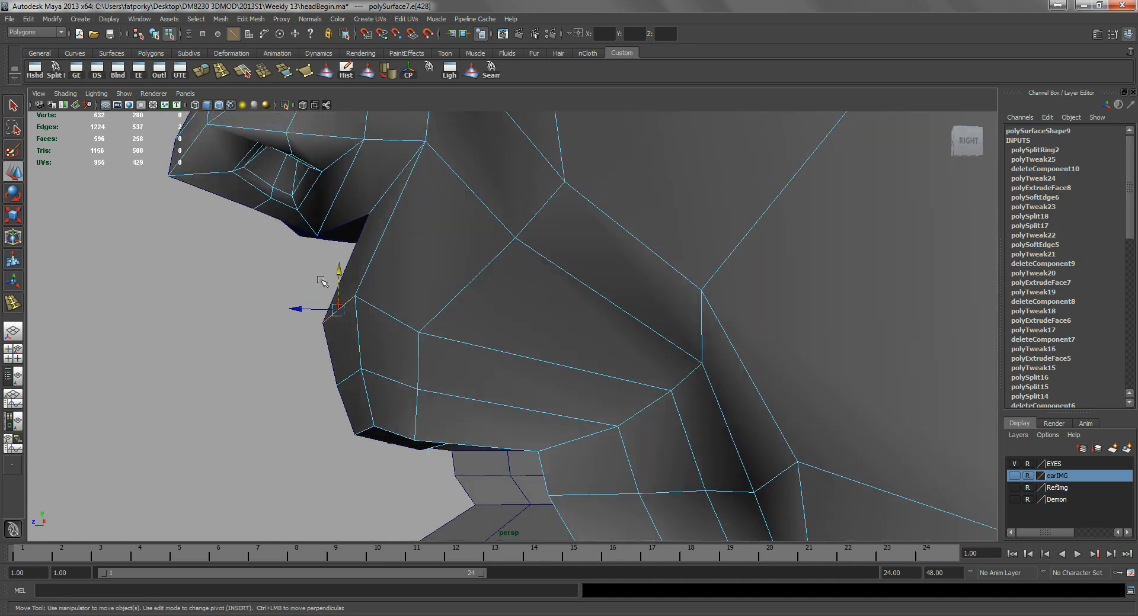
left_click_drag(357, 328, 441, 348, "alt")
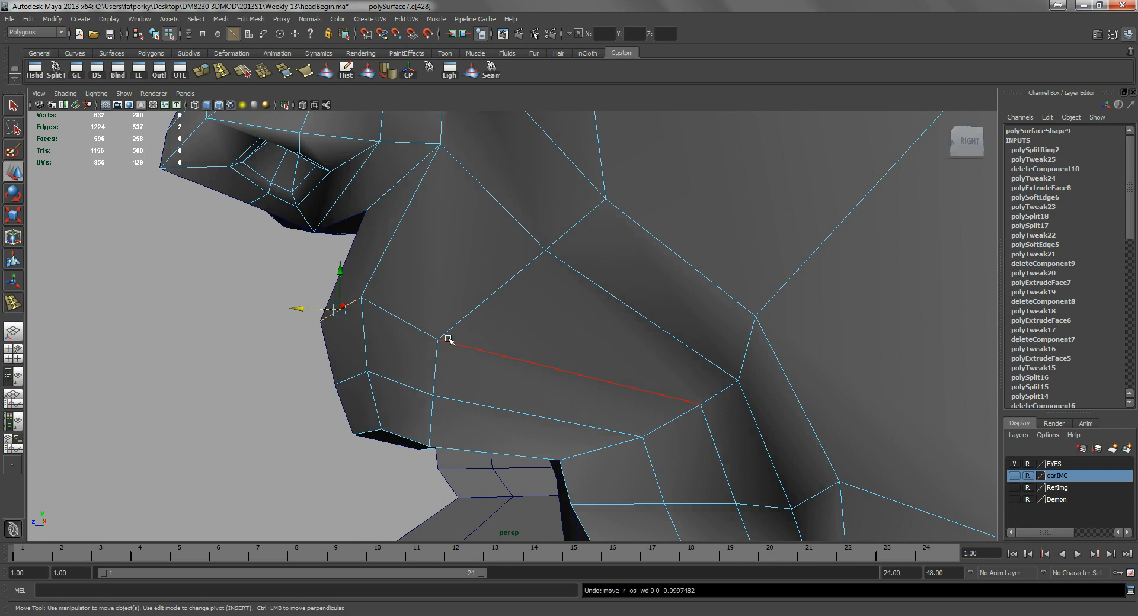
left_click_drag(413, 344, 427, 367, "alt")
- Reposition the inner-loop vertex partway along the upper lip towards the mouth corner to round the lip's underside
left_click_drag(460, 402, 638, 381, "alt")
left_click(438, 419)
left_click(666, 395)
right_click_drag(652, 396, 640, 401)
key("F9")
left_click(654, 388)
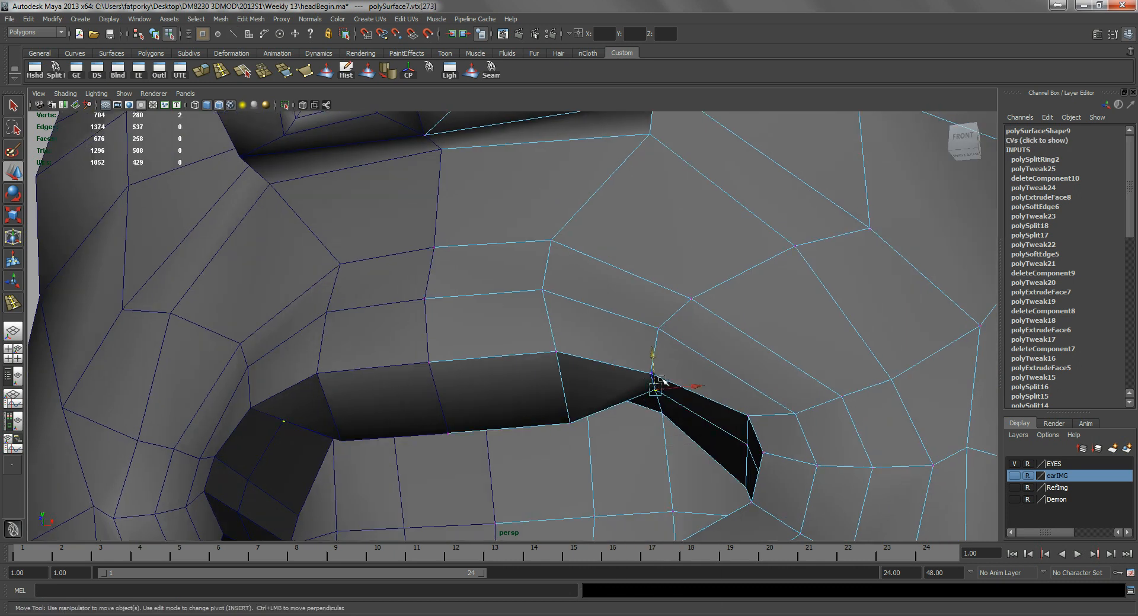
left_click_drag(651, 356, 616, 390)
- Raise the central edges of the inner loop on the lower lip to round its top surface
right_click_drag(616, 390, 526, 375, "alt")
middle_click_drag(526, 375, 445, 313, "alt")
left_click_drag(445, 313, 459, 368, "alt")
right_click_drag(461, 365, 469, 337)
left_click(472, 294)
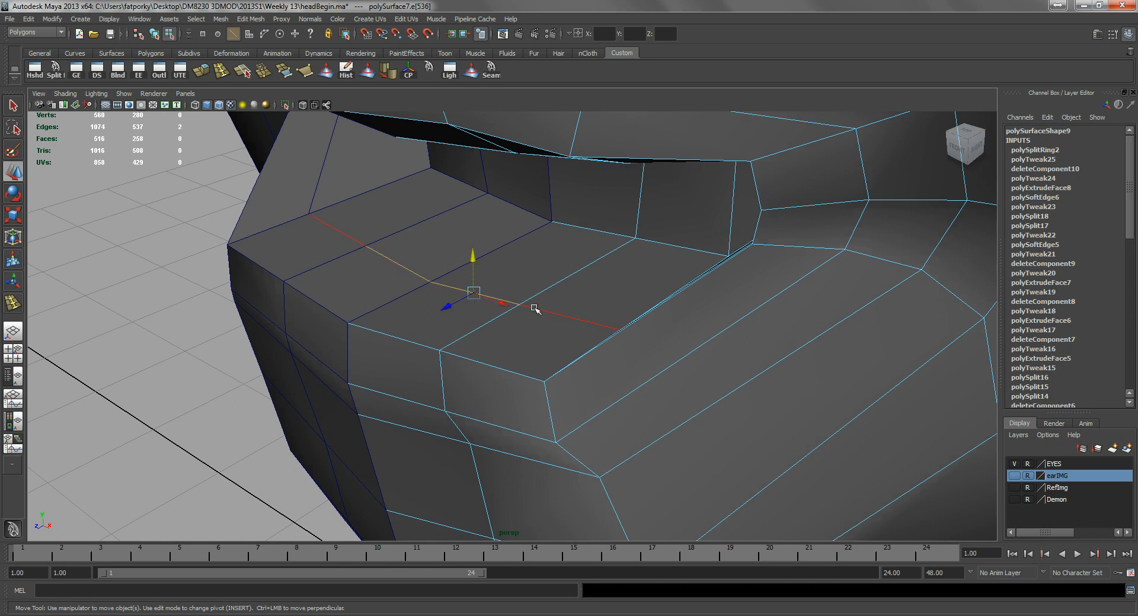
left_click_drag(511, 330, 577, 333, "alt")
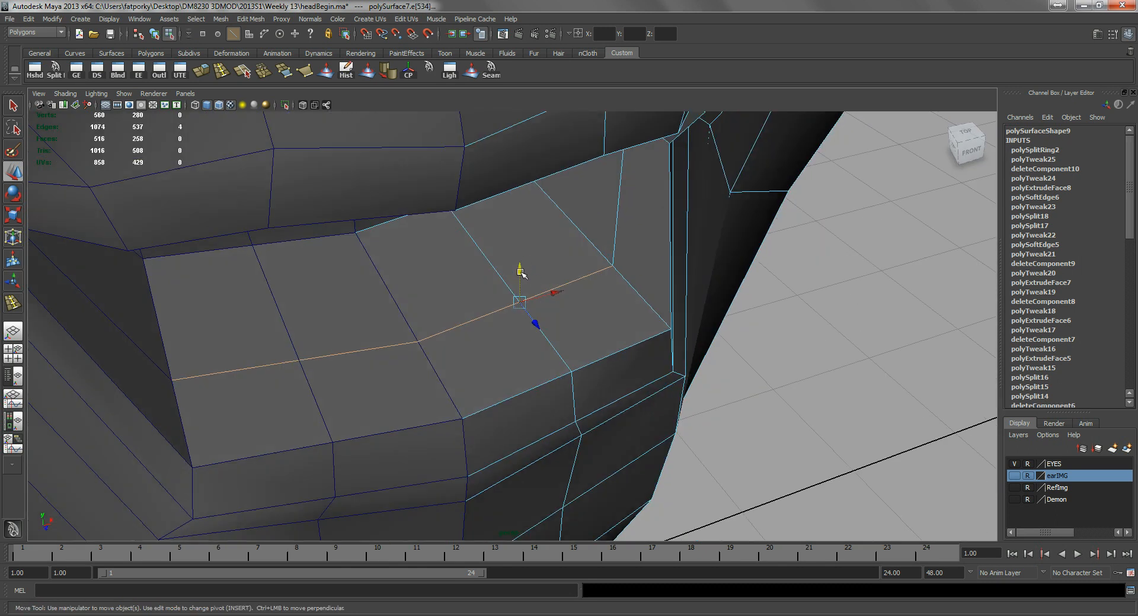
left_click_drag(521, 273, 530, 231)
left_click_drag(543, 291, 360, 303, "alt")
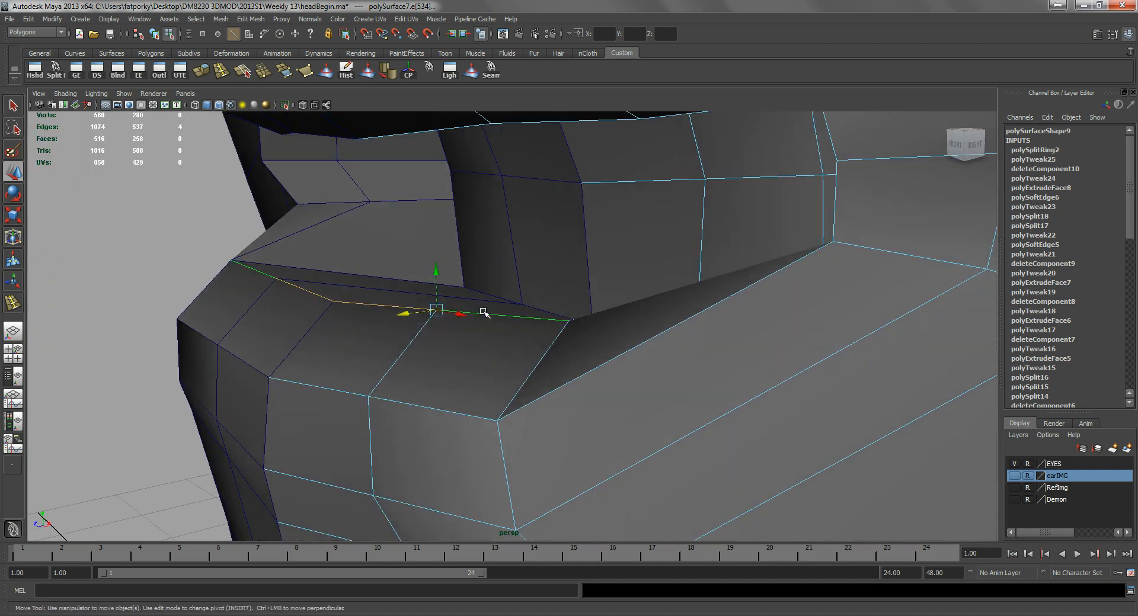
- Adjust the depth of the edge beside the centre line in the crease below the lower lip
left_click_drag(496, 299, 327, 377, "alt")
left_click(339, 372)
left_click(366, 525)
left_click_drag(366, 525, 402, 446, "alt")
left_click(378, 430)
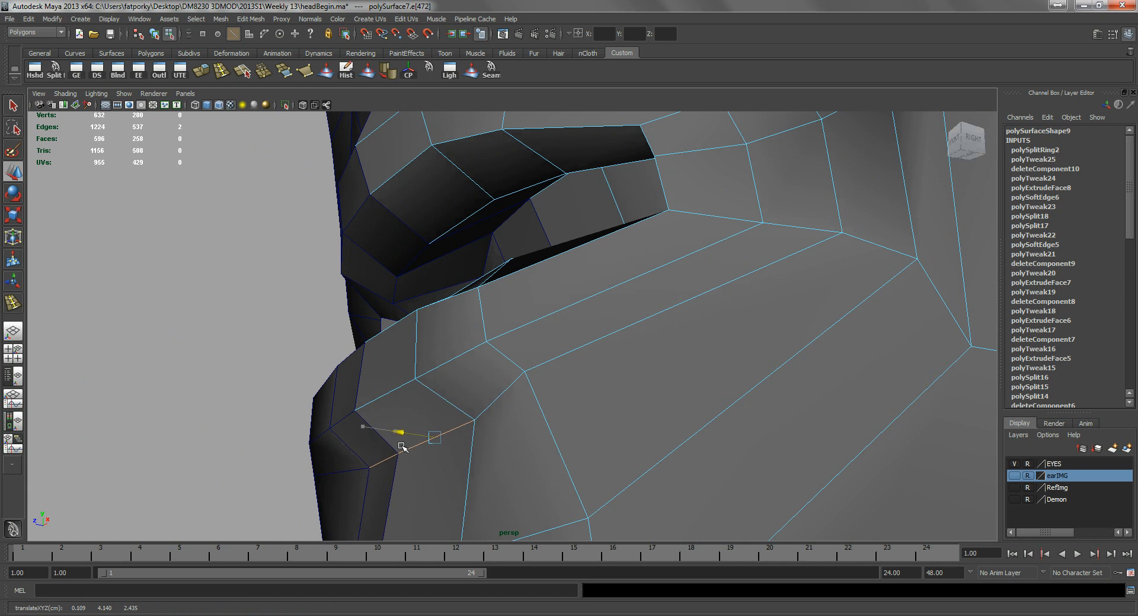
- Extend the selection along the crease below the lower lip and reposition its edges in depth
double_click(460, 406)
left_click_drag(460, 407, 375, 289, "alt")
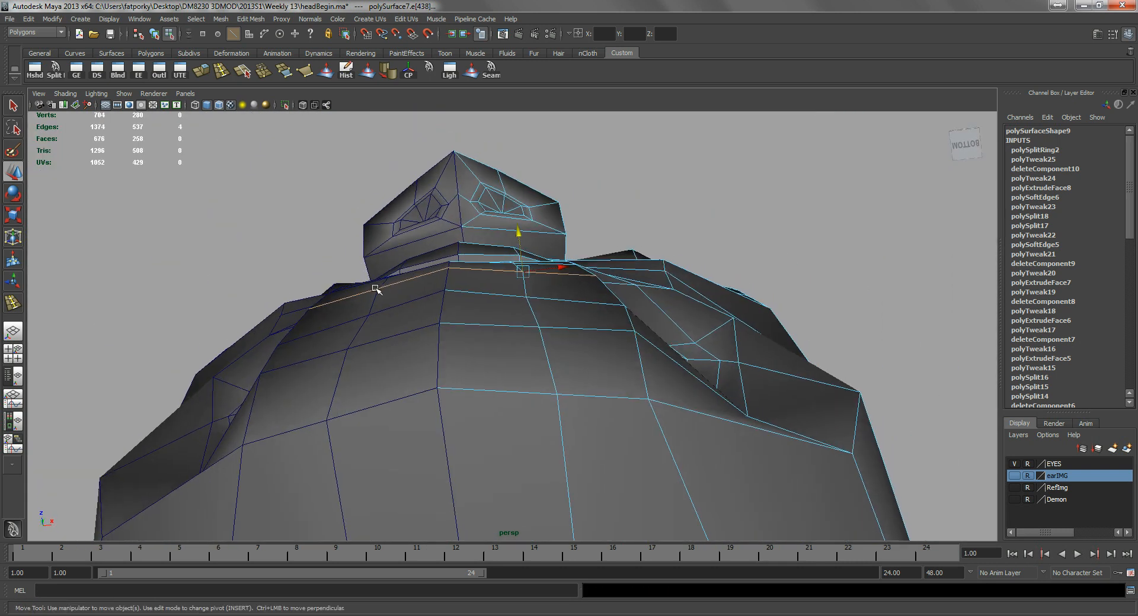
key("ctrl+z")
left_click_drag(516, 239, 457, 368)
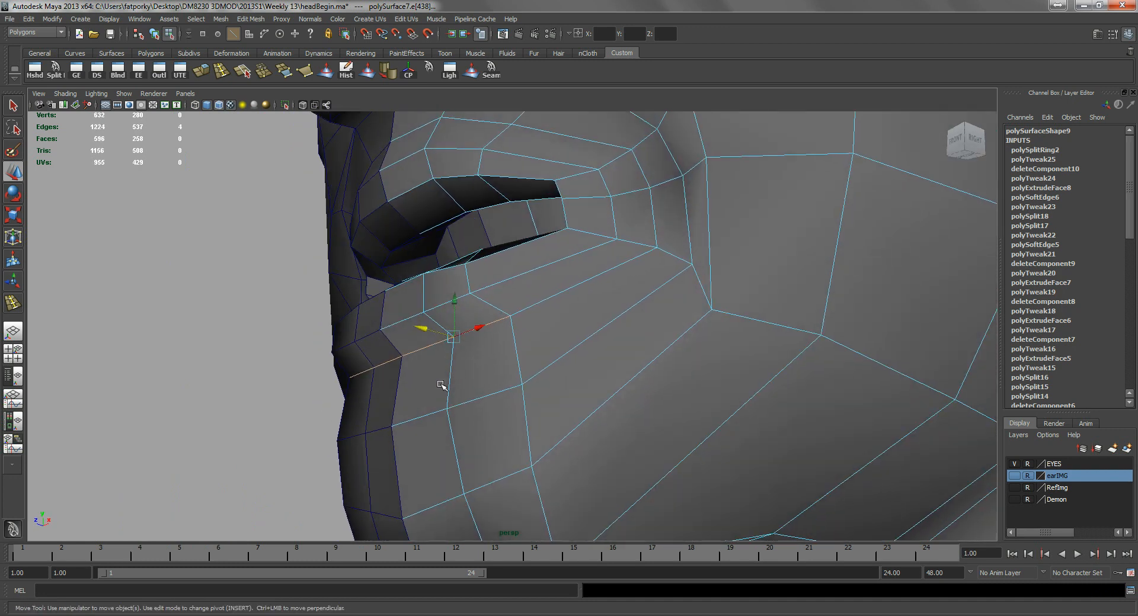
- Select the block of chin faces below the lower-lip crease on both sides and push it slightly back in depth
key("ctrl+F11")
left_click(469, 369)
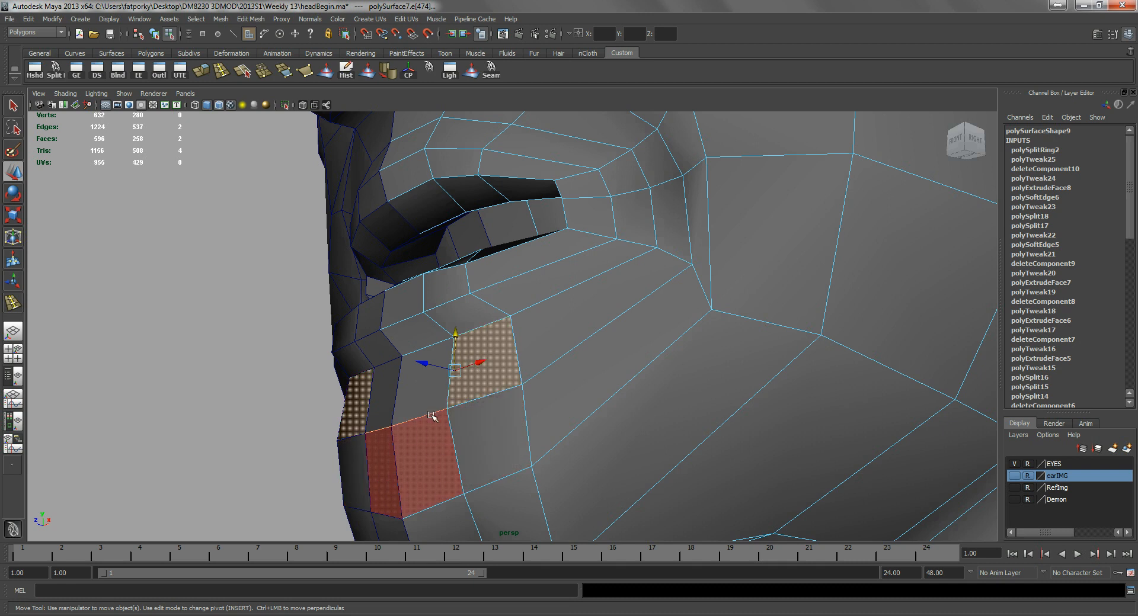
left_click(415, 400)
left_click(429, 454, "shift")
left_click(477, 380, "shift")
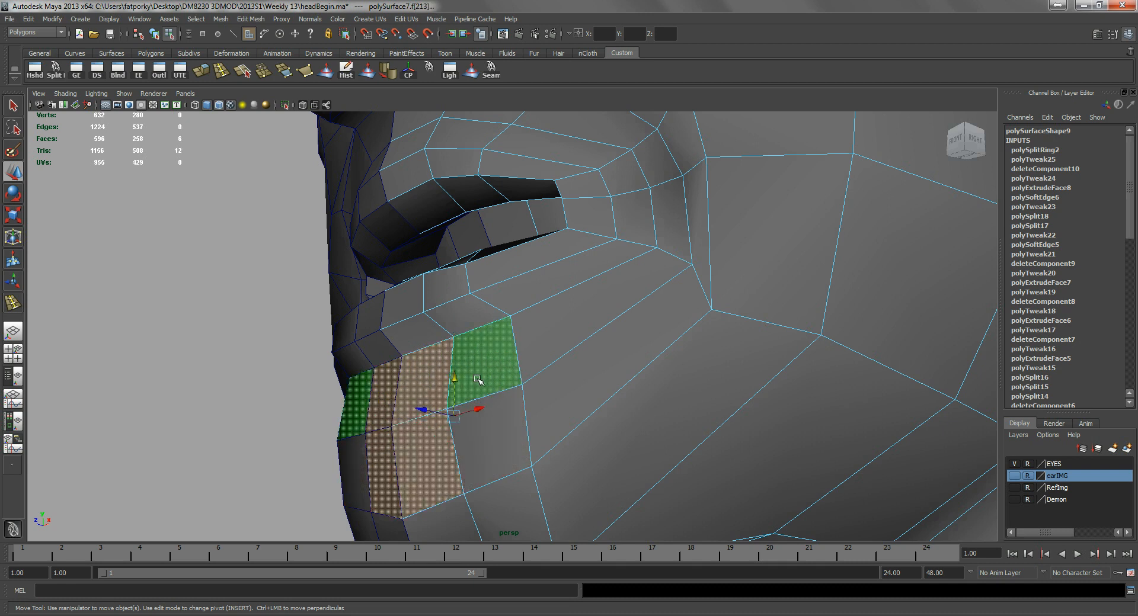
left_click(496, 439, "shift")
right_click_drag(566, 455, 265, 348, "alt")
left_click_drag(265, 347, 494, 371, "alt")
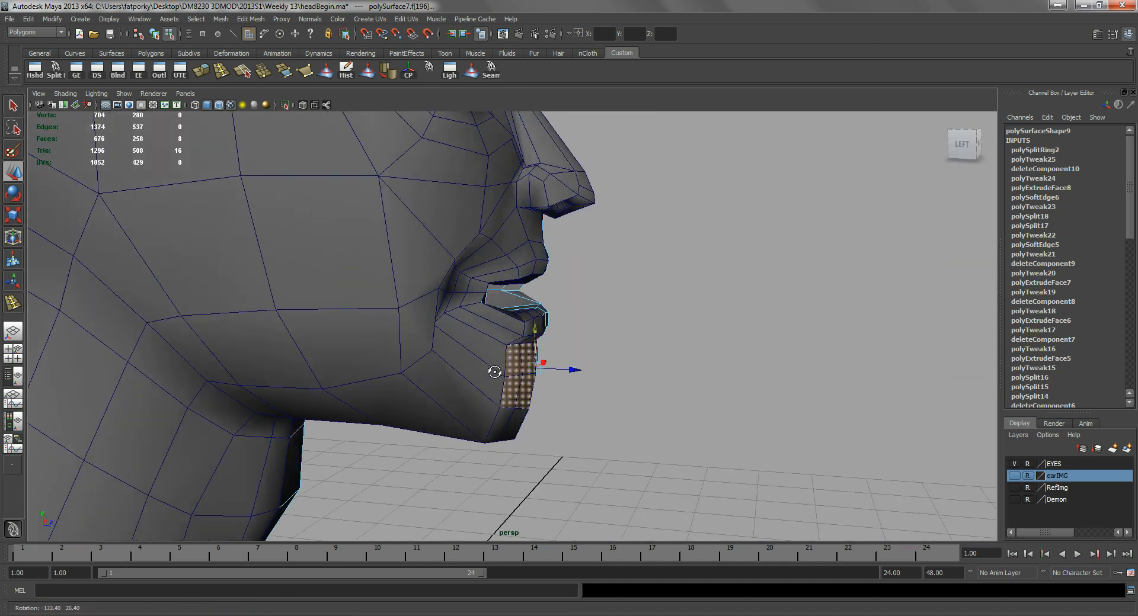
left_click_drag(573, 372, 566, 373)
left_click_drag(476, 395, 434, 398, "alt")
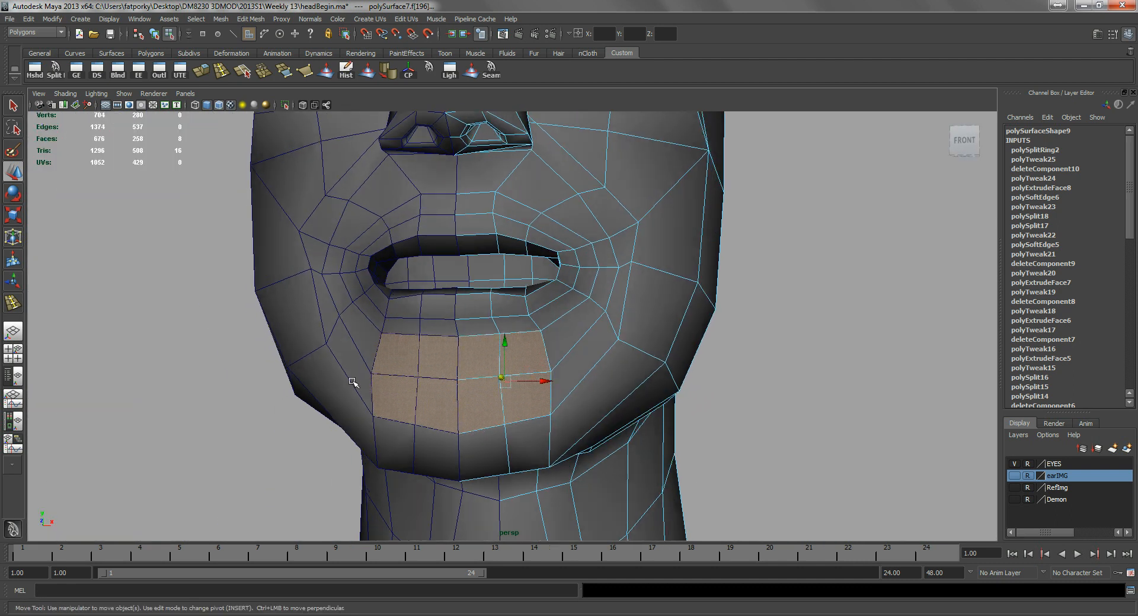
- Select the horizontal edges along the crease below the lower lip and adjust their height
scroll(361, 382, "up", 3)
right_click_drag(456, 373, 455, 343)
left_click(516, 331)
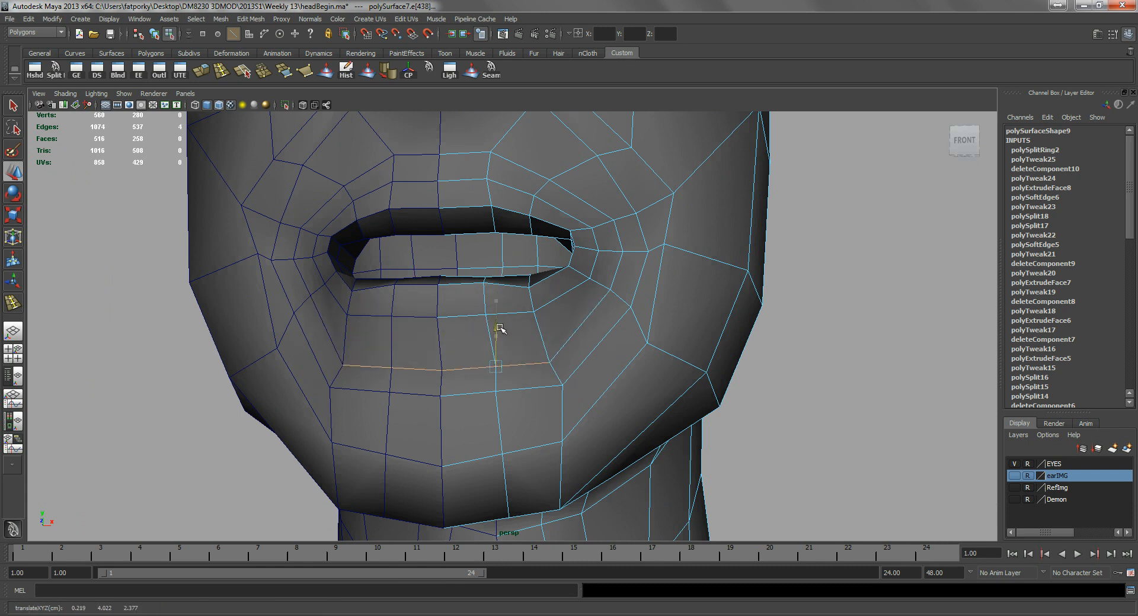
- Select the vertical edge beside the centre line on the lower lip's front and shift it sideways
left_click_drag(490, 348, 407, 330, "alt")
right_click_drag(407, 330, 342, 324, "alt")
left_click_drag(343, 324, 429, 321, "alt")
left_click_drag(393, 286, 434, 345)
right_click_drag(433, 345, 441, 305)
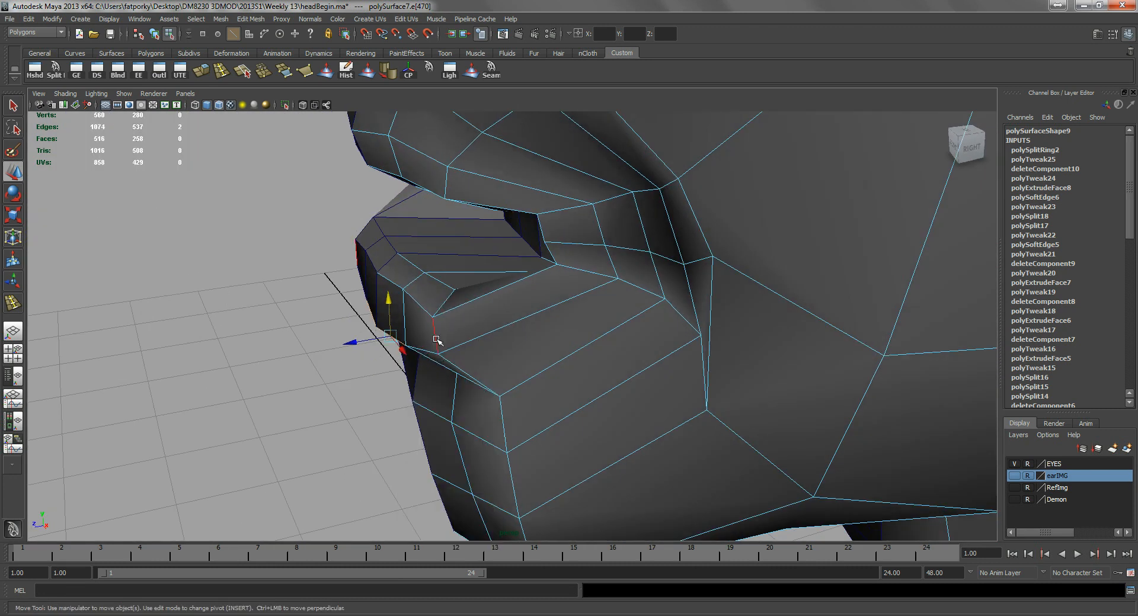
left_click_drag(416, 340, 474, 308)
key("q")
key("w")
left_click_drag(494, 310, 513, 310)
- Try to move the run of edges beside the centre line over the lower lip sideways
left_click_drag(425, 339, 437, 305, "alt")
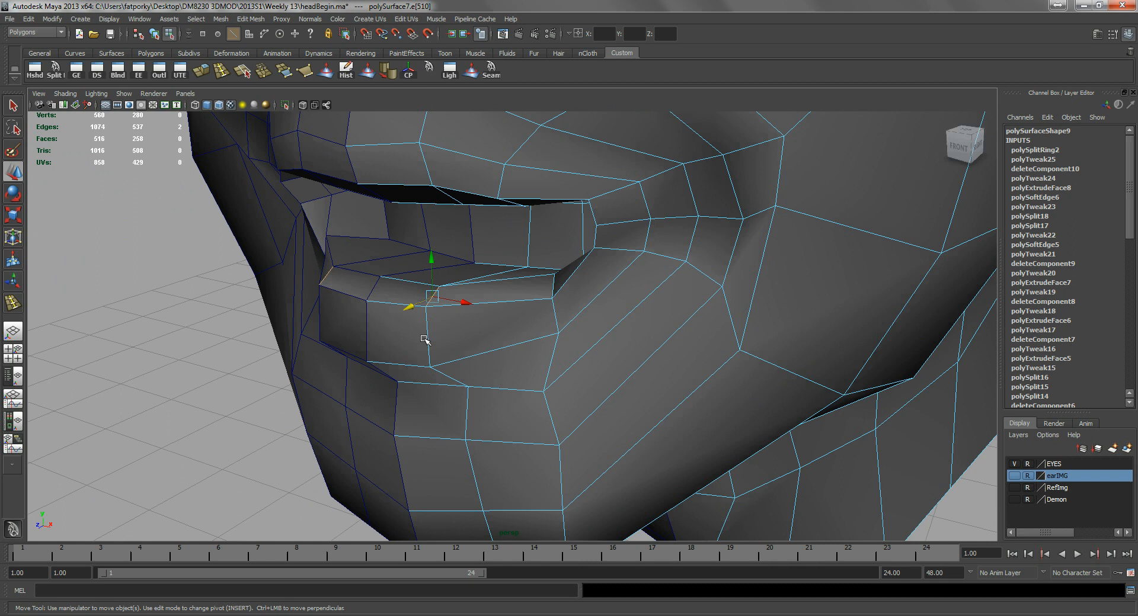
left_click_drag(428, 336, 456, 323, "alt")
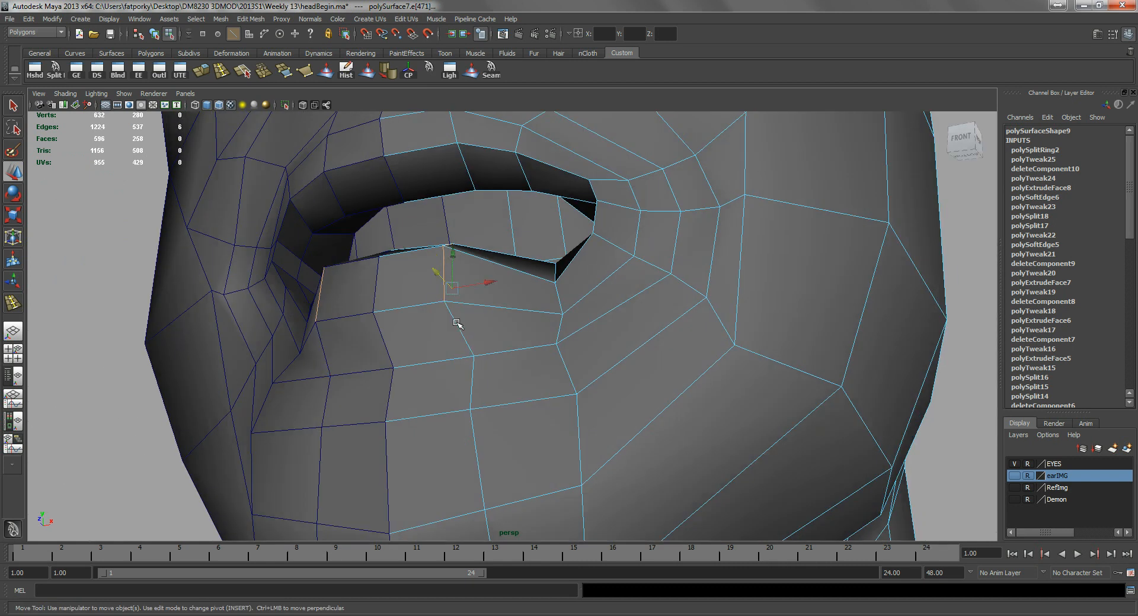
left_click_drag(487, 285, 498, 315)
key("ctrl+z")
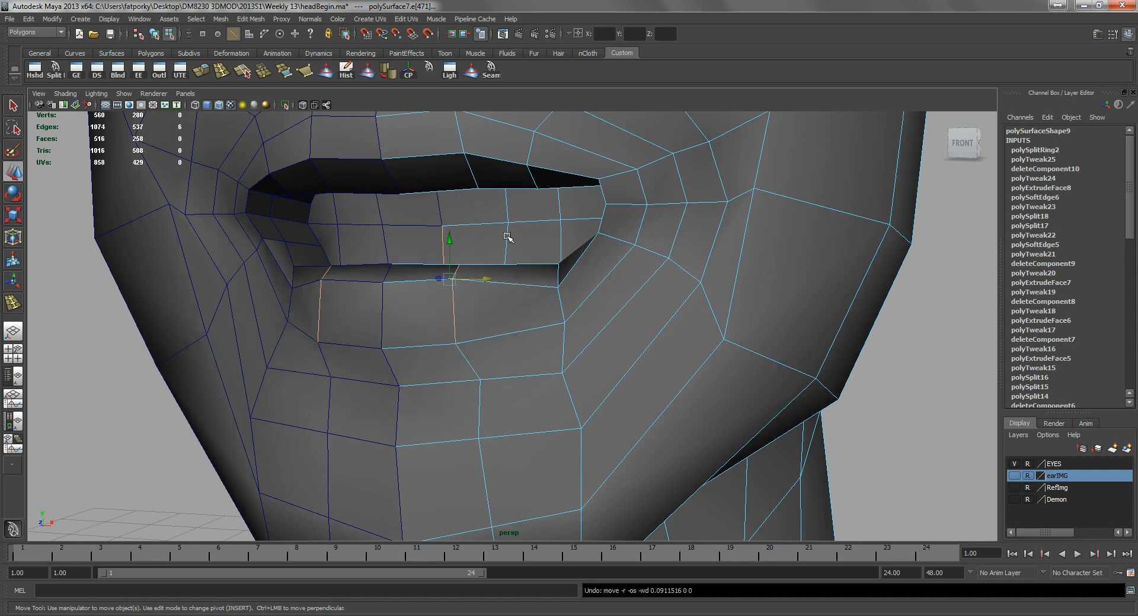
- Examine the lips, nose and cheeks from several angles to check the face's form
left_click_drag(480, 333, 594, 376, "alt")
right_click_drag(594, 375, 596, 361)
left_click_drag(659, 383, 516, 302, "alt")
left_click_drag(570, 214, 368, 338, "alt")
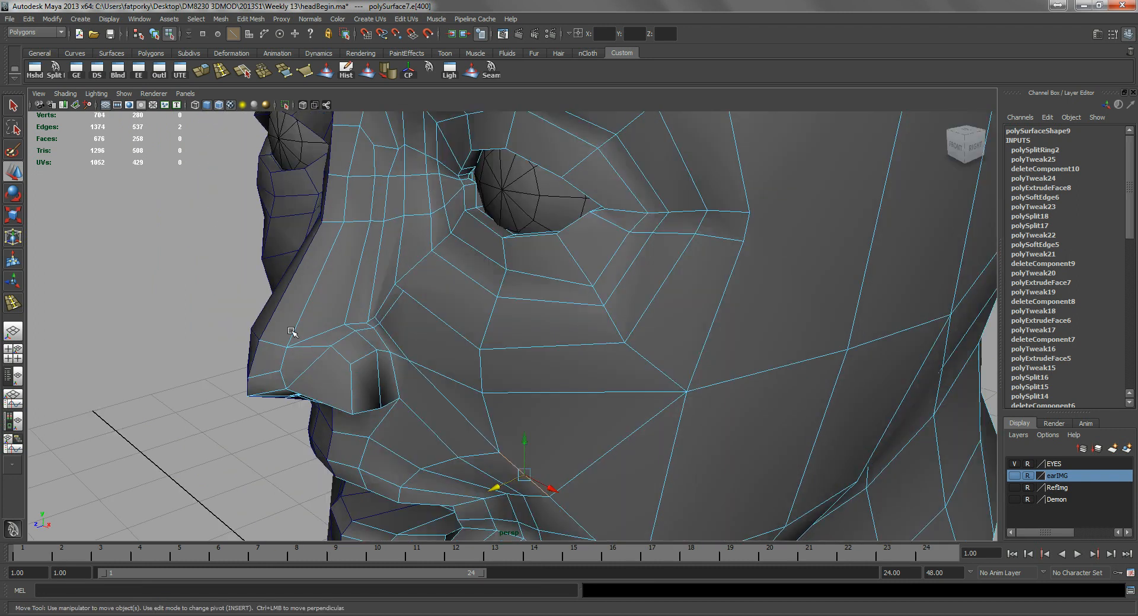
scroll(356, 326, "up", 3)
left_click_drag(445, 406, 442, 297, "alt")
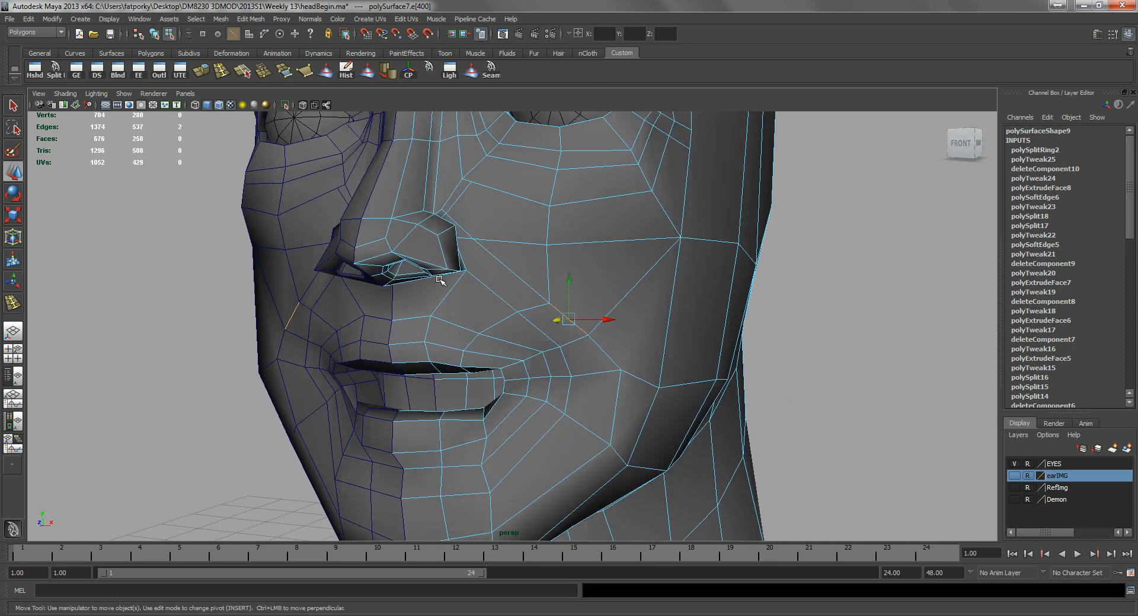
left_click_drag(501, 445, 477, 333, "alt")
scroll(521, 350, "up", 5)
right_click_drag(477, 333, 642, 368, "alt")
- Select a vertex on the inner edge of the lips and fine-tune its position
right_click(622, 351)
left_click(619, 356)
left_click_drag(617, 358, 678, 320, "alt")
scroll(646, 326, "down", 3)
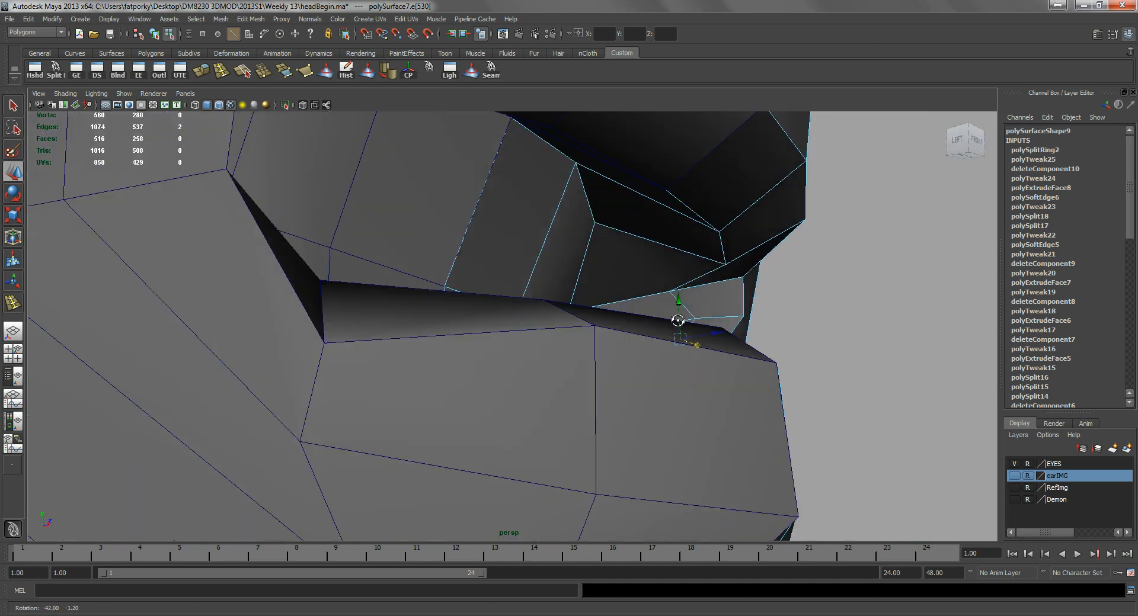
middle_click_drag(678, 322, 673, 313)
right_click_drag(670, 294, 648, 297)
left_click(668, 291)
left_click_drag(676, 297, 687, 293, "alt")
- Select the two edges of the loop around the mouth corner and move them inward towards the lip opening
left_click_drag(754, 274, 617, 364, "alt")
right_click_drag(616, 364, 622, 346)
left_click(622, 344)
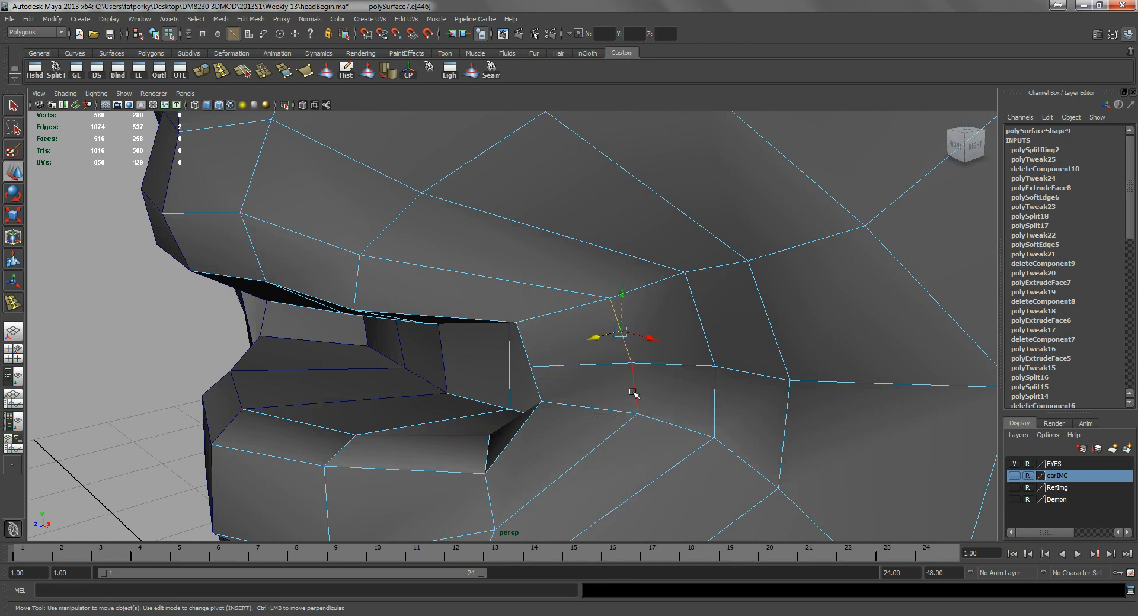
left_click_drag(608, 370, 703, 374, "alt")
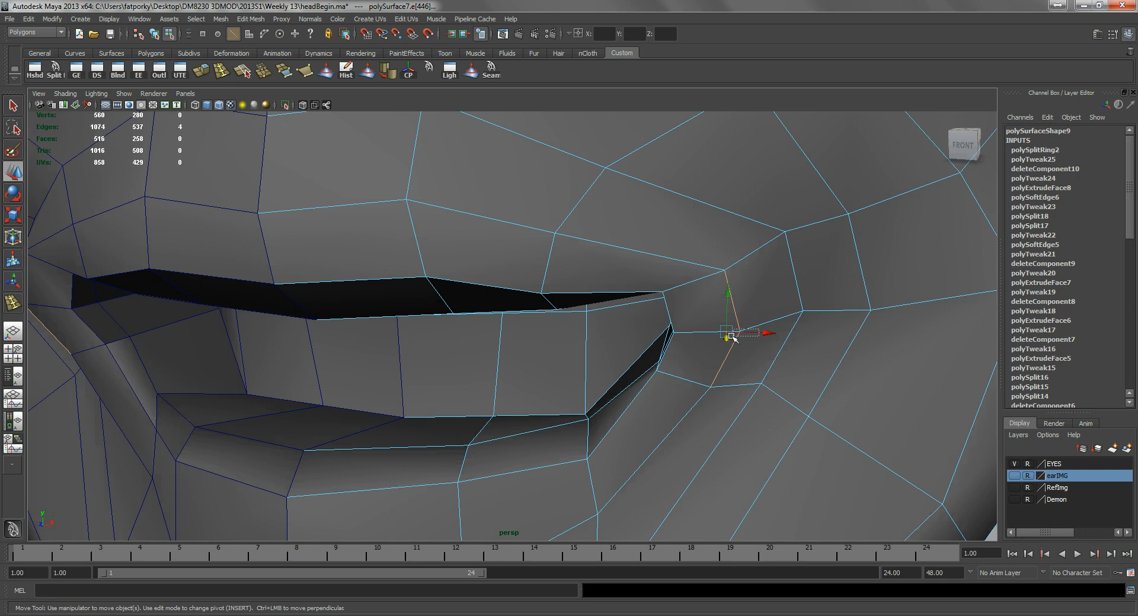
key("z")
left_click_drag(766, 334, 580, 358)
left_click_drag(513, 296, 539, 279, "alt")
right_click_drag(404, 153, 229, 145)
left_click_drag(228, 144, 539, 384, "alt")
left_click_drag(476, 361, 624, 386, "alt")
key("q")
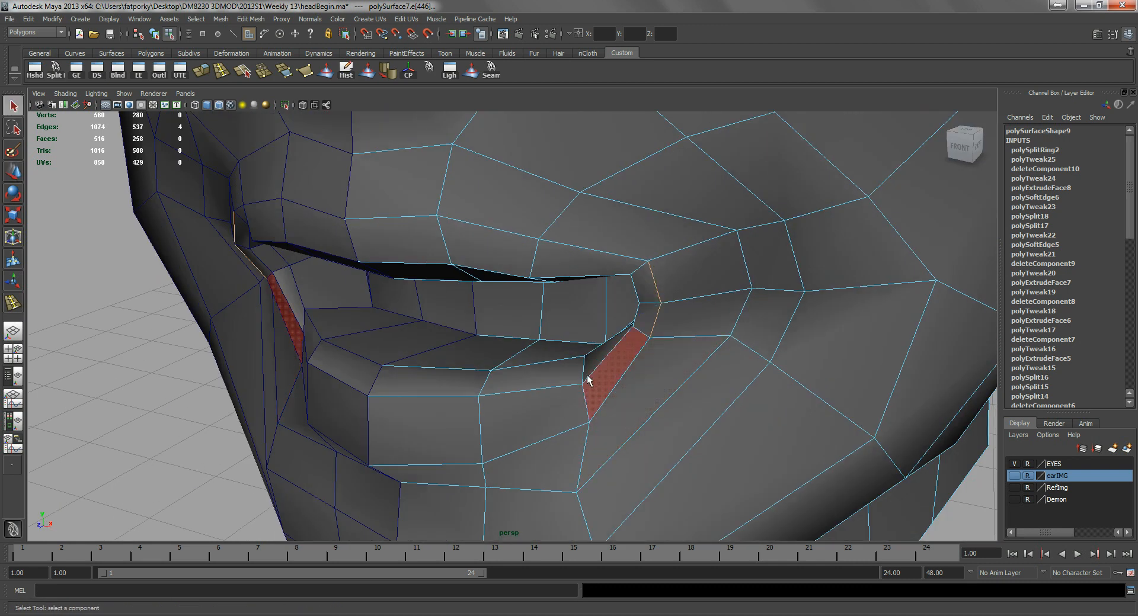
mouse_move(590, 375)
right_mouse_down()
mouse_move(585, 344)
mouse_move(579, 367)
right_mouse_up()
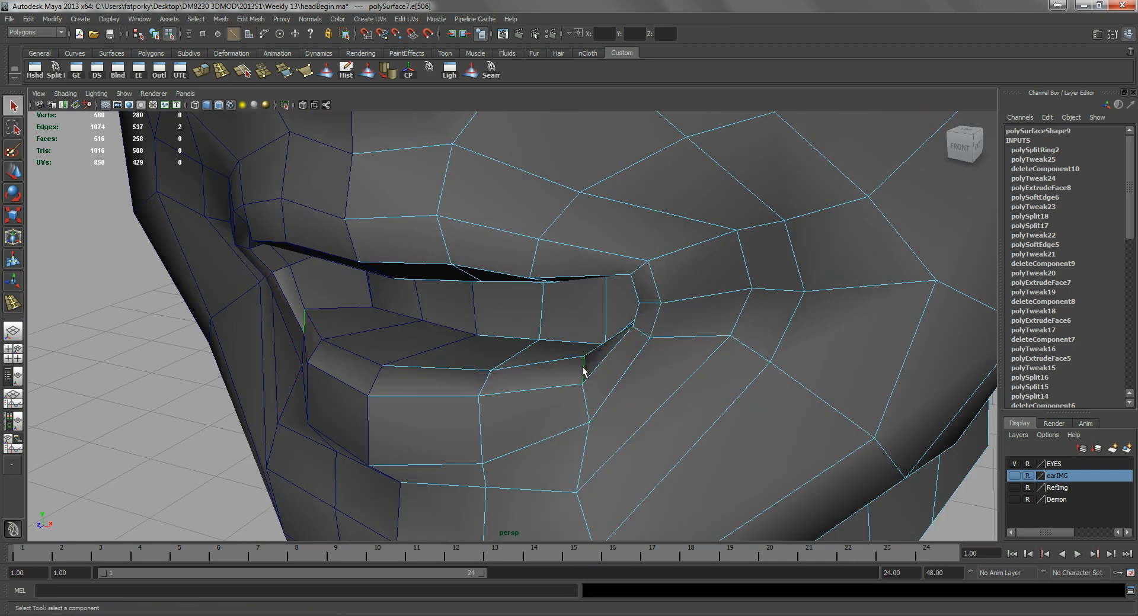
left_click(587, 409, "shift")
left_click_drag(496, 381, 526, 385, "alt")
- Select the lower lip's faces from the inner rim down to the crease and adjust their position
right_click_drag(525, 385, 524, 410)
left_click(452, 398)
left_click(552, 388, "shift")
left_click_drag(489, 382, 475, 330, "alt")
left_click(448, 364, "shift")
left_click(462, 437, "shift")
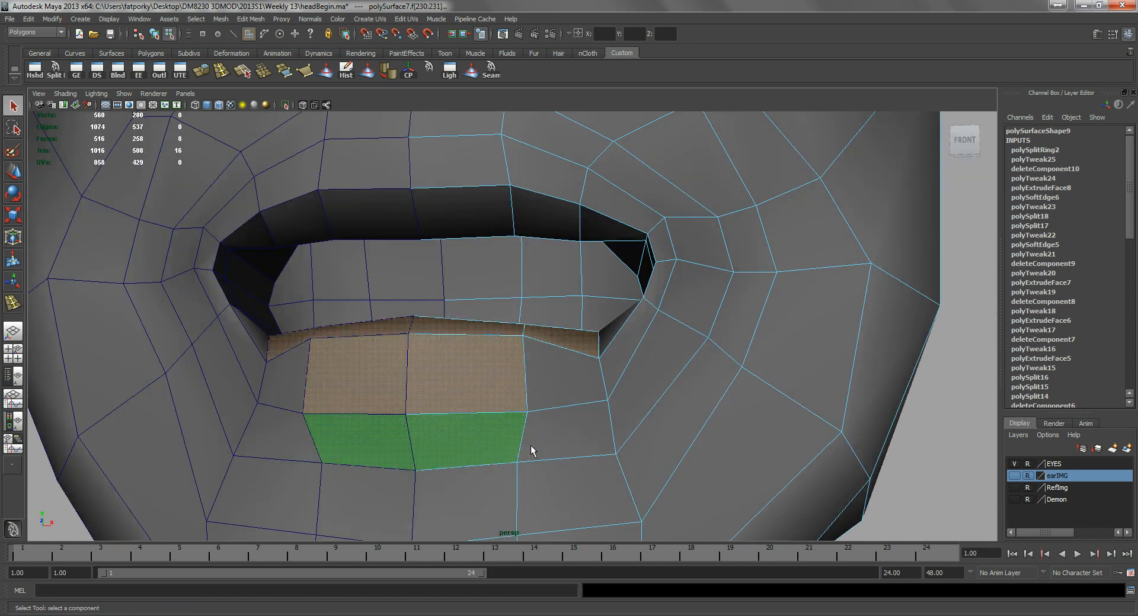
left_click(558, 437, "shift")
left_click(552, 388, "shift")
left_click_drag(551, 388, 468, 317, "alt")
key("w")
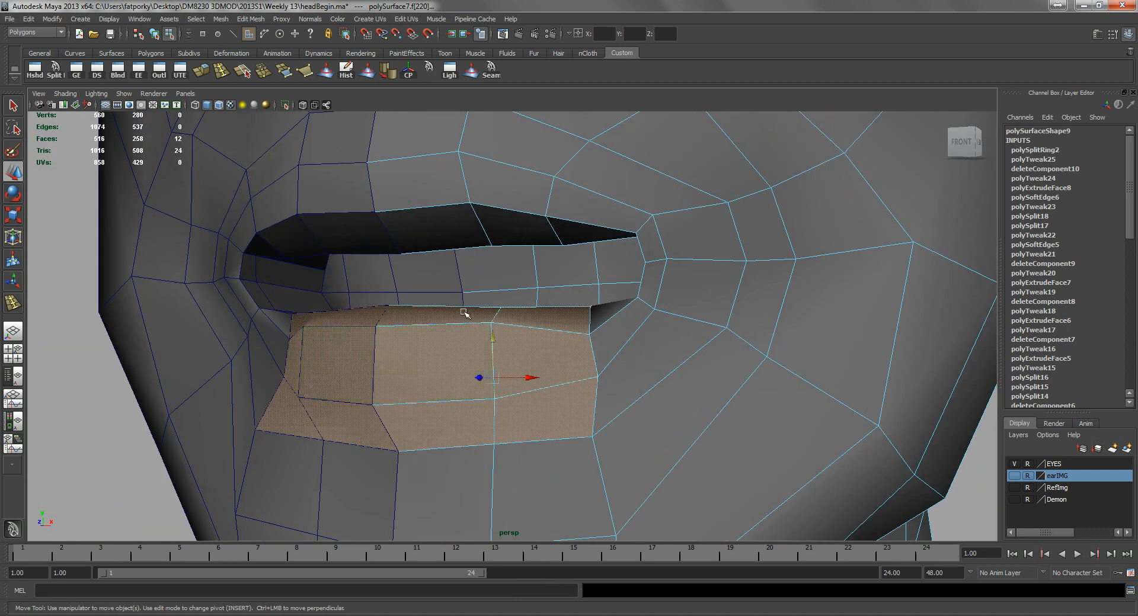
right_click_drag(468, 318, 587, 333, "alt")
left_click_drag(587, 332, 569, 314, "alt")
left_click(645, 333, "shift")
left_click_drag(527, 377, 383, 175)
- Select the faces on the underside of the upper lip and examine the mouth and head in profile
left_click(381, 174)
left_click(475, 167, "shift")
left_click(554, 173, "shift")
left_click_drag(459, 191, 490, 243, "alt")
right_click_drag(519, 247, 483, 261, "alt")
left_click_drag(483, 261, 496, 282, "alt")
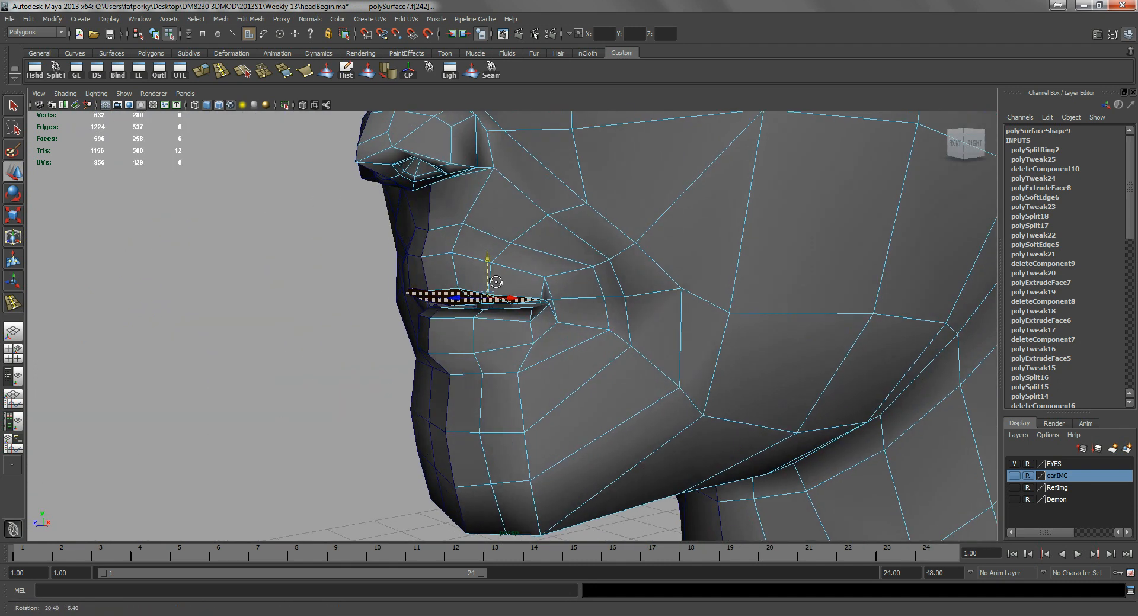
right_click_drag(496, 282, 453, 270, "alt")
left_click_drag(453, 270, 428, 254, "alt")
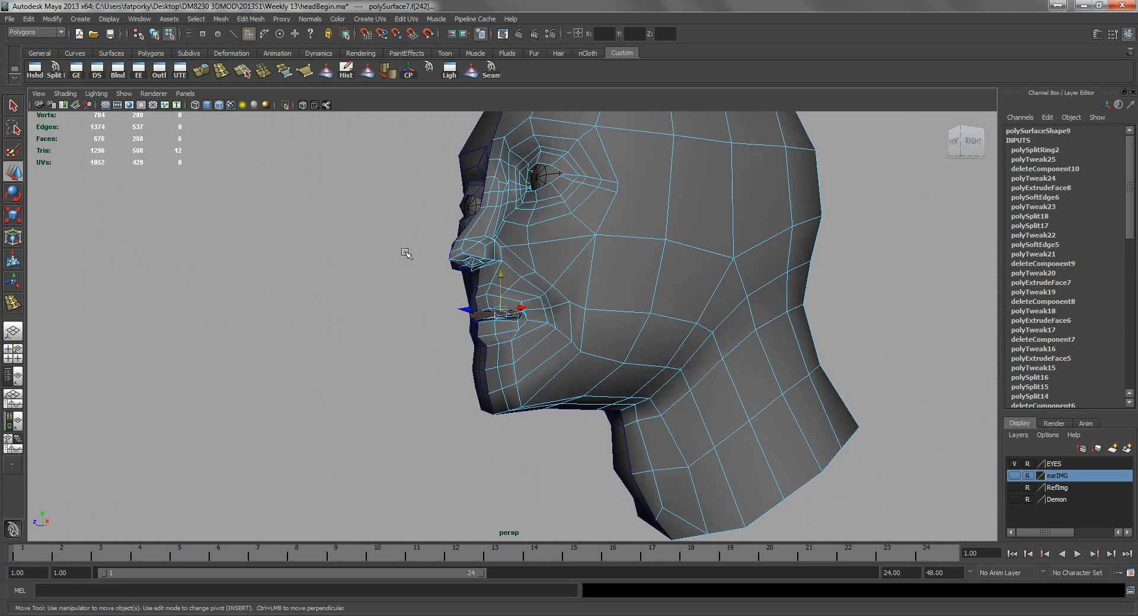
right_click_drag(428, 254, 474, 278, "alt")
left_click_drag(474, 278, 521, 320, "alt")
- Rotate the cheek face just below the mouth corner slightly about the vertical axis
left_click(525, 354)
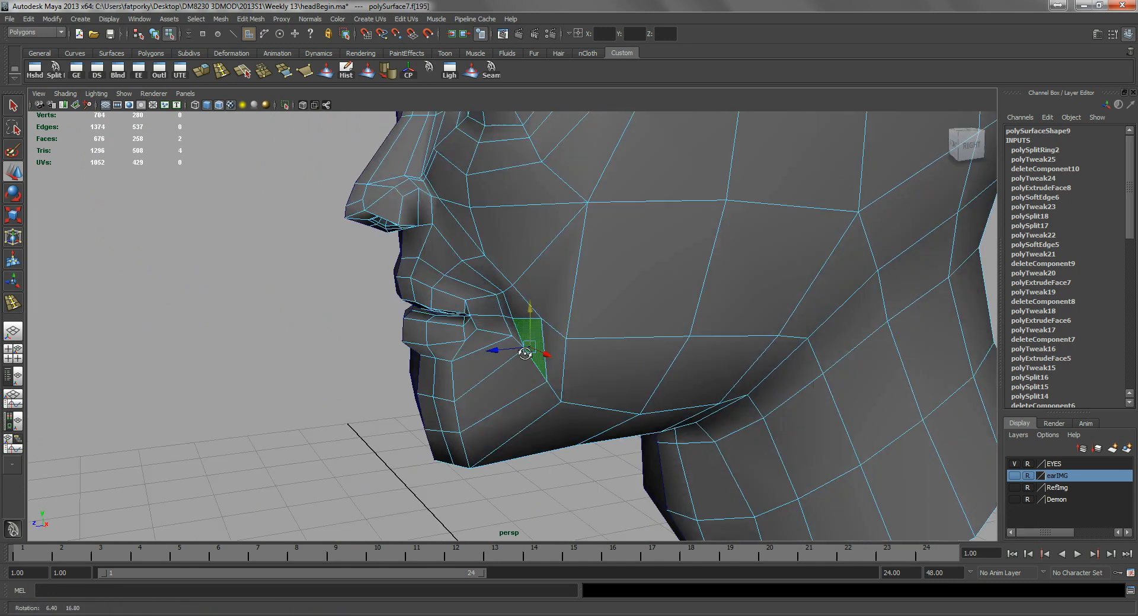
right_click_drag(525, 354, 529, 347, "alt")
key("e")
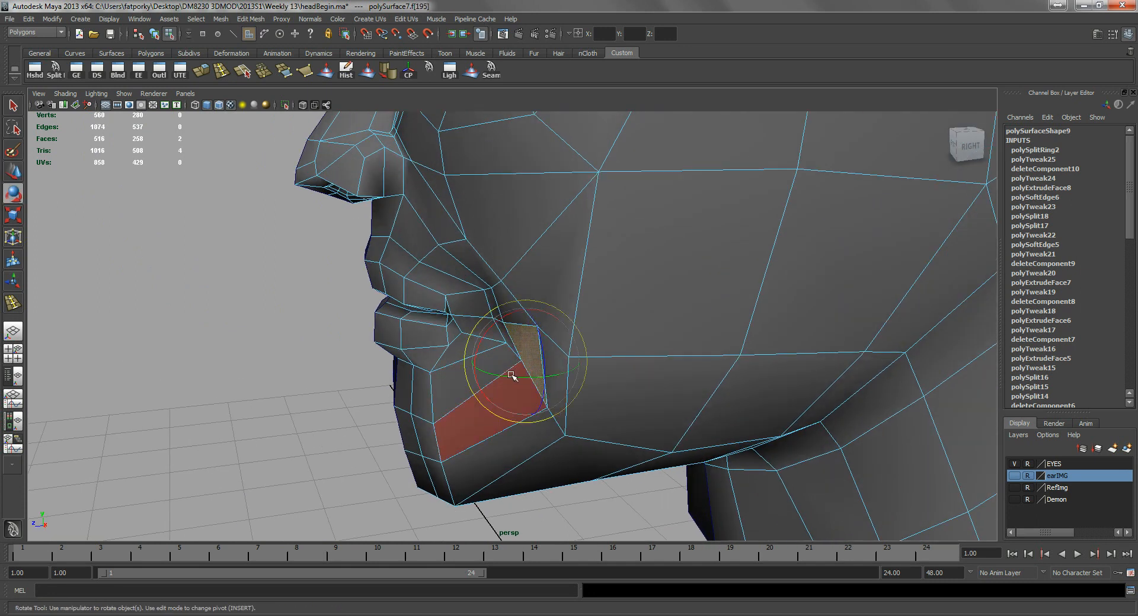
left_click_drag(535, 379, 523, 378)
- Add the adjoining face near the mouth corner to the selection and adjust the faces' depth
right_click_drag(518, 380, 550, 355, "alt")
key("q")
left_click(544, 325, "shift")
key("w")
left_click_drag(498, 355, 598, 344)
- Slide the second column of vertical edges from the chin's centre line sideways with the Slide Edge Tool
key("F10")
left_click(455, 379)
left_click_drag(456, 379, 465, 327, "alt")
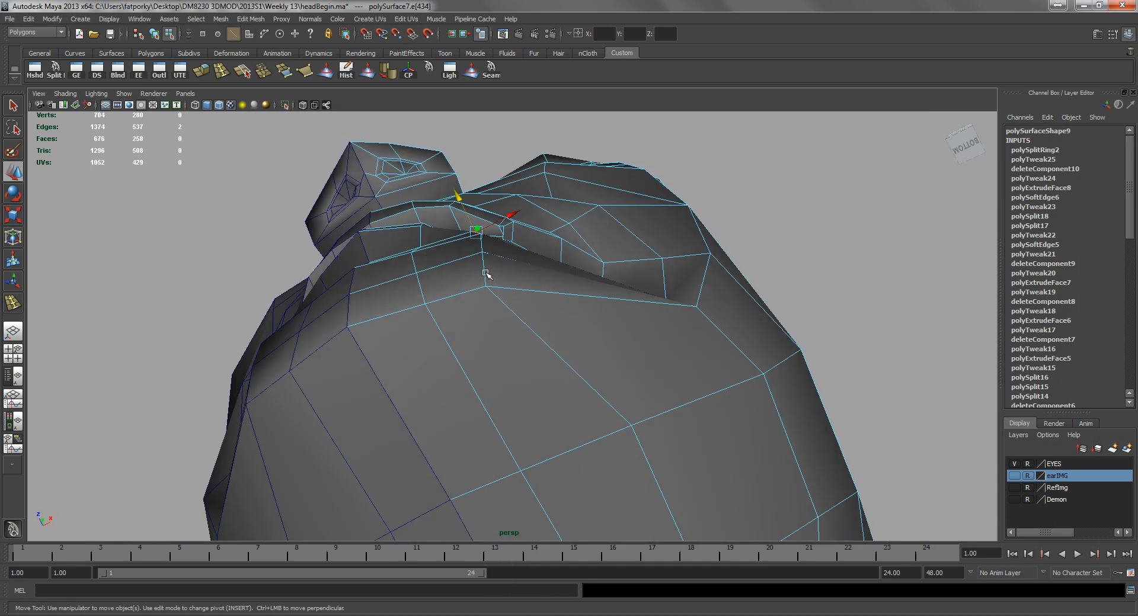
left_click_drag(485, 274, 520, 441, "alt")
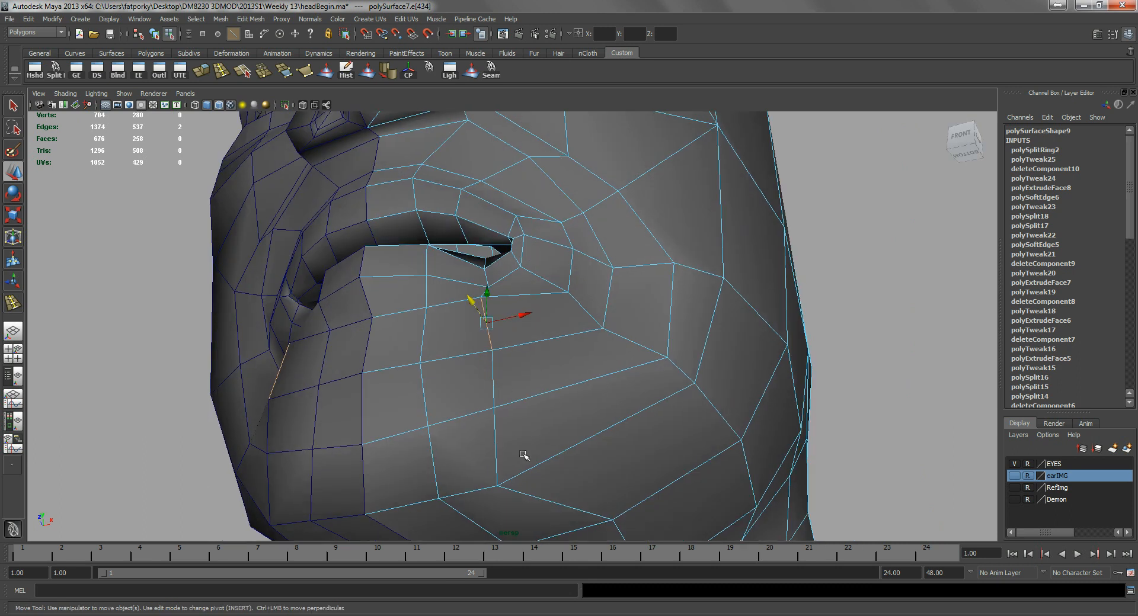
left_click(251, 19)
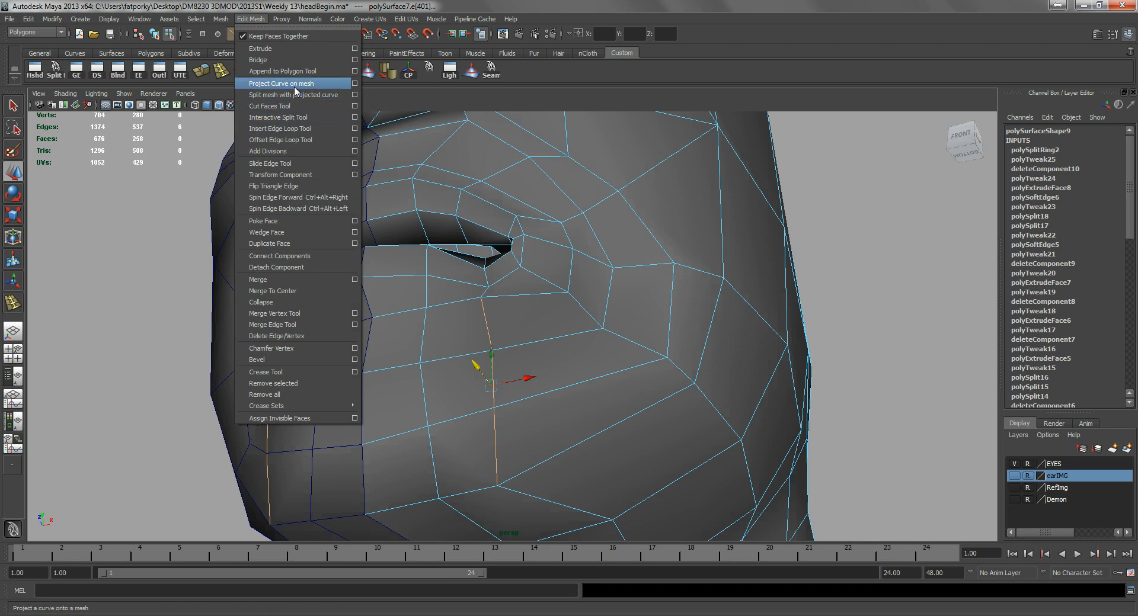
left_click(290, 163)
middle_click_drag(535, 251, 551, 253)
- Slide the column of vertical chin edges nearest the centre line to even out the spacing
left_click_drag(551, 254, 472, 391, "alt")
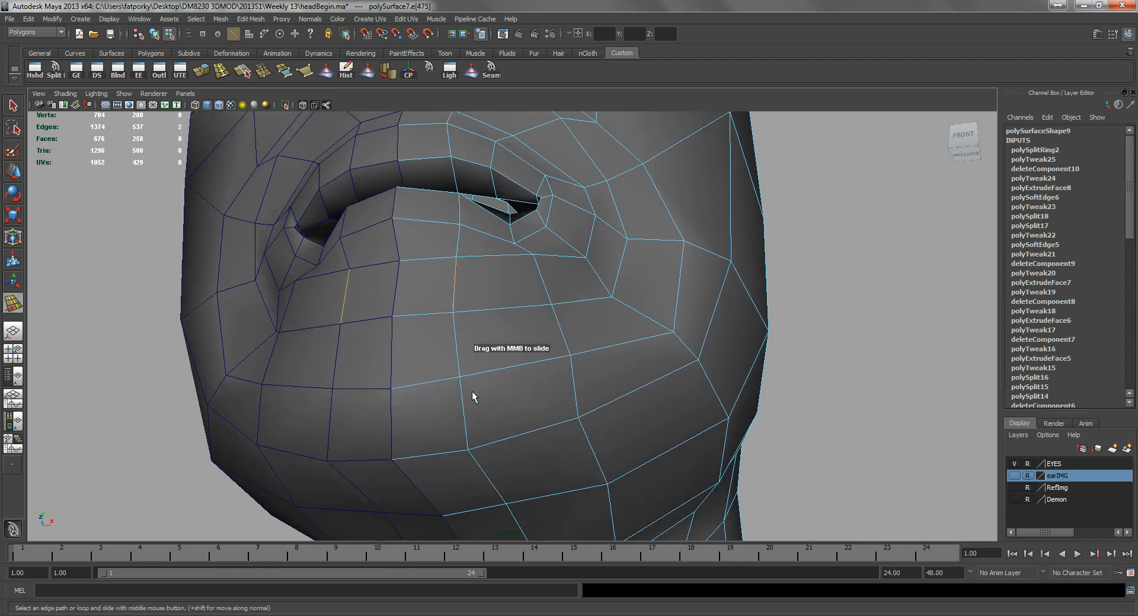
left_click(462, 400)
middle_click_drag(433, 277, 439, 278)
left_click_drag(439, 282, 503, 342, "alt")
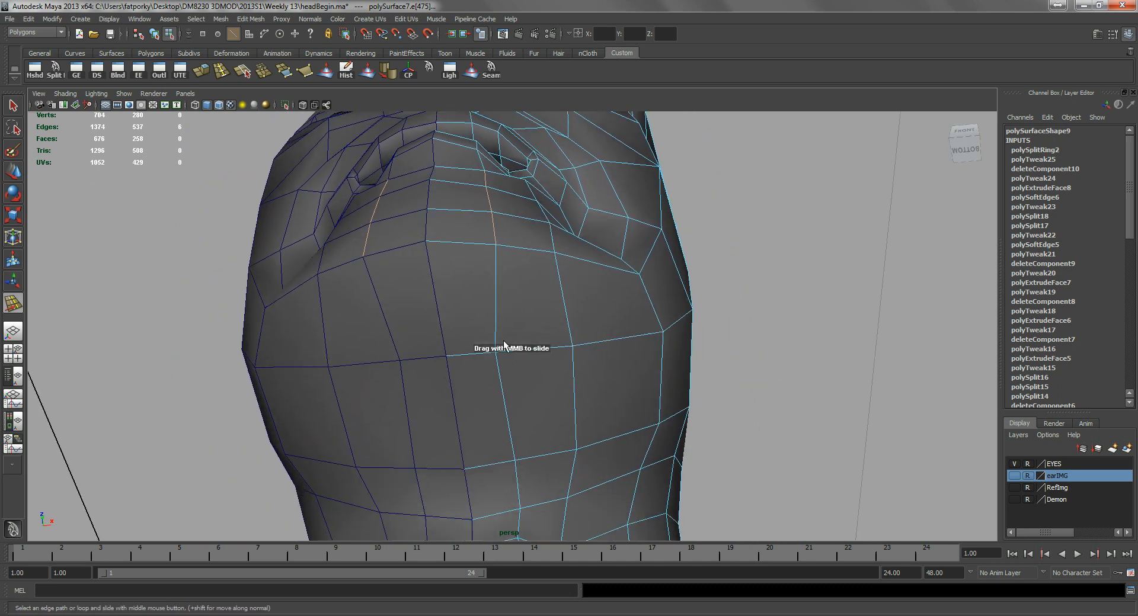
- Move the vertex beside the centre line on the chin's underside sideways to straighten the edge flow
right_click_drag(499, 330, 471, 332)
key("w")
left_click(496, 355)
left_click(543, 354)
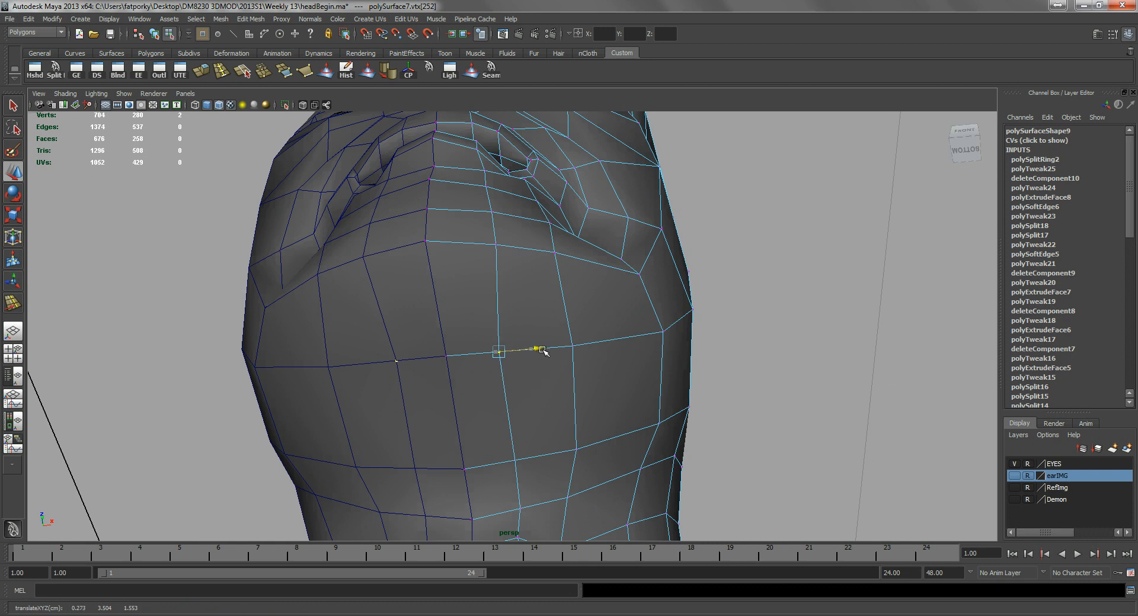
- Examine the edge flow around the nose, cheek and eye from several angles
left_click_drag(543, 353, 430, 293, "alt")
mouse_move(501, 318)
left_mouse_down("alt")
mouse_move(521, 331)
mouse_move(515, 316)
left_mouse_up("alt")
left_click_drag(572, 414, 465, 360, "alt")
scroll(465, 360, "up", 10)
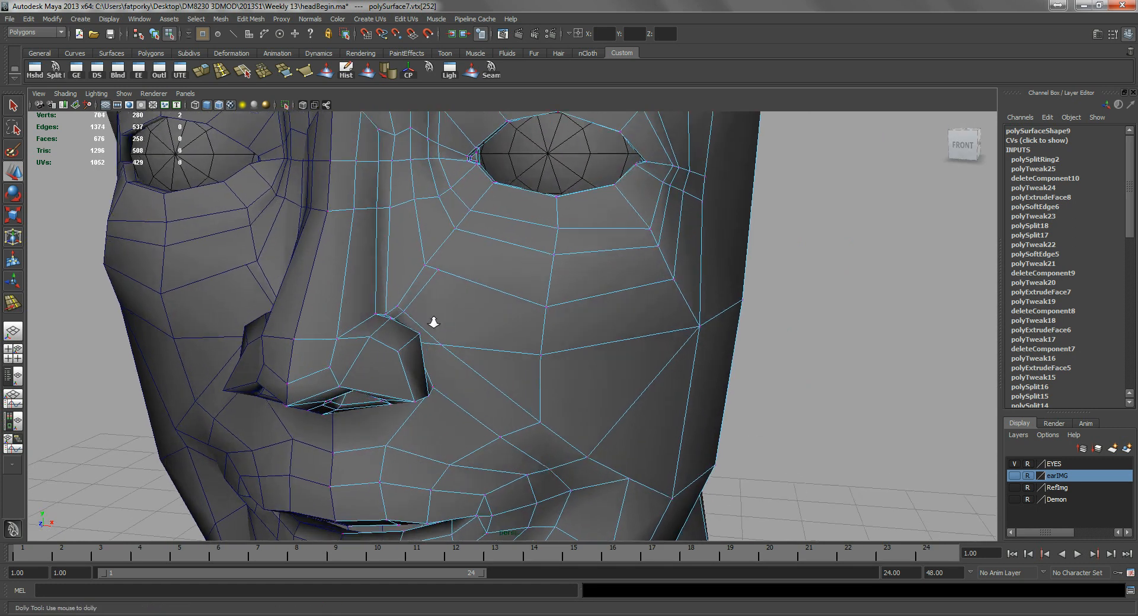
left_click_drag(413, 314, 401, 298, "alt")
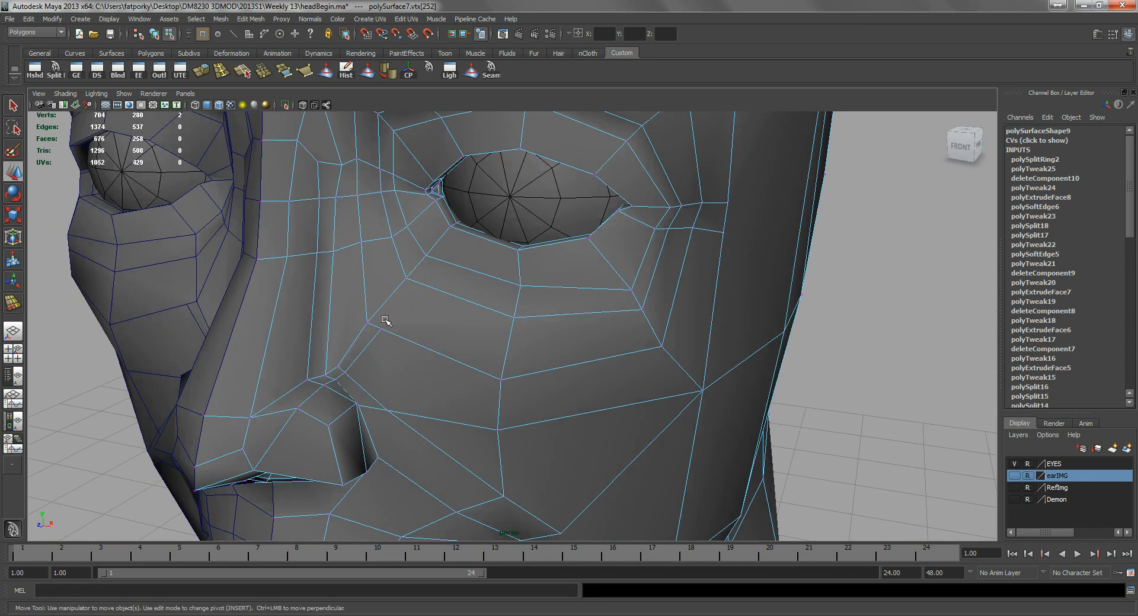
left_click_drag(408, 219, 442, 239, "alt")
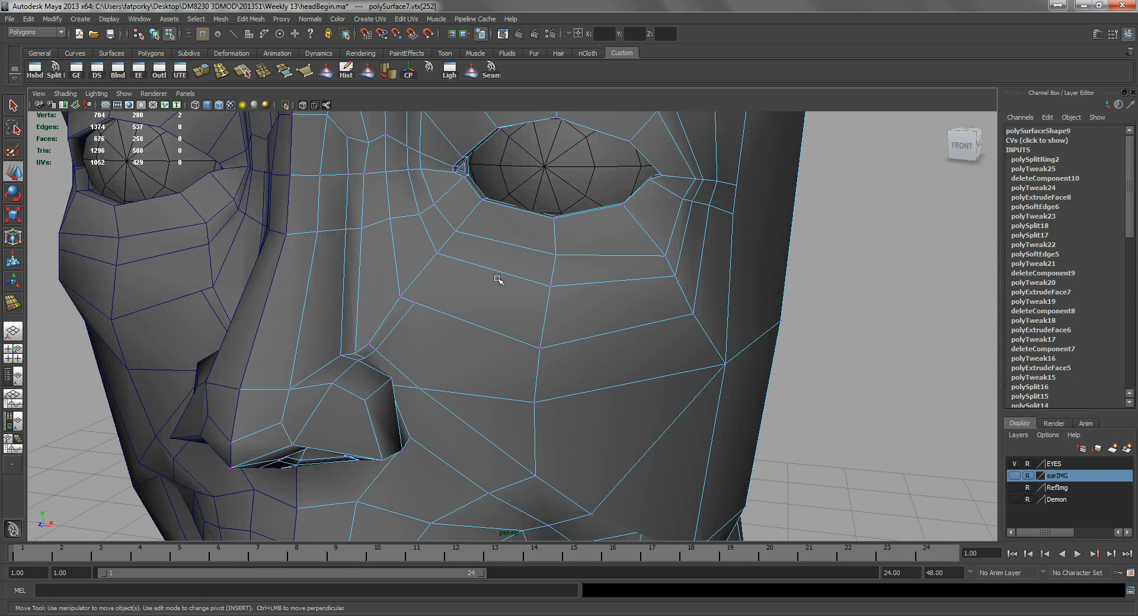
left_click_drag(451, 290, 411, 291, "alt")
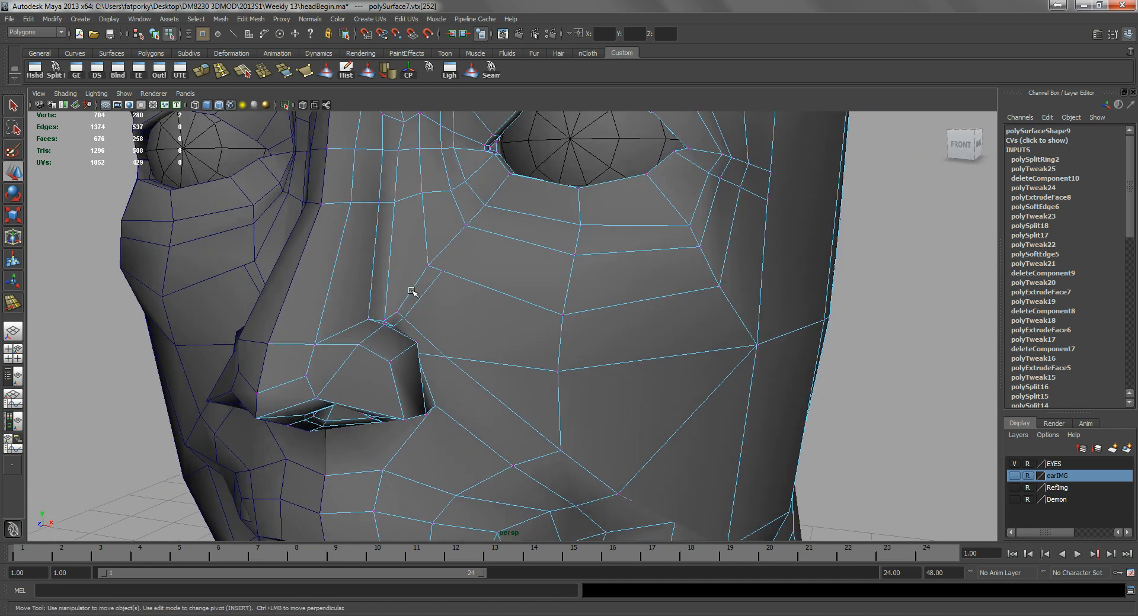
left_click_drag(551, 344, 343, 326, "alt")
- Delete the two edges running from the nostril wing across to the middle of the cheek
key("F10")
left_click_drag(359, 339, 446, 314, "alt")
left_click(406, 325)
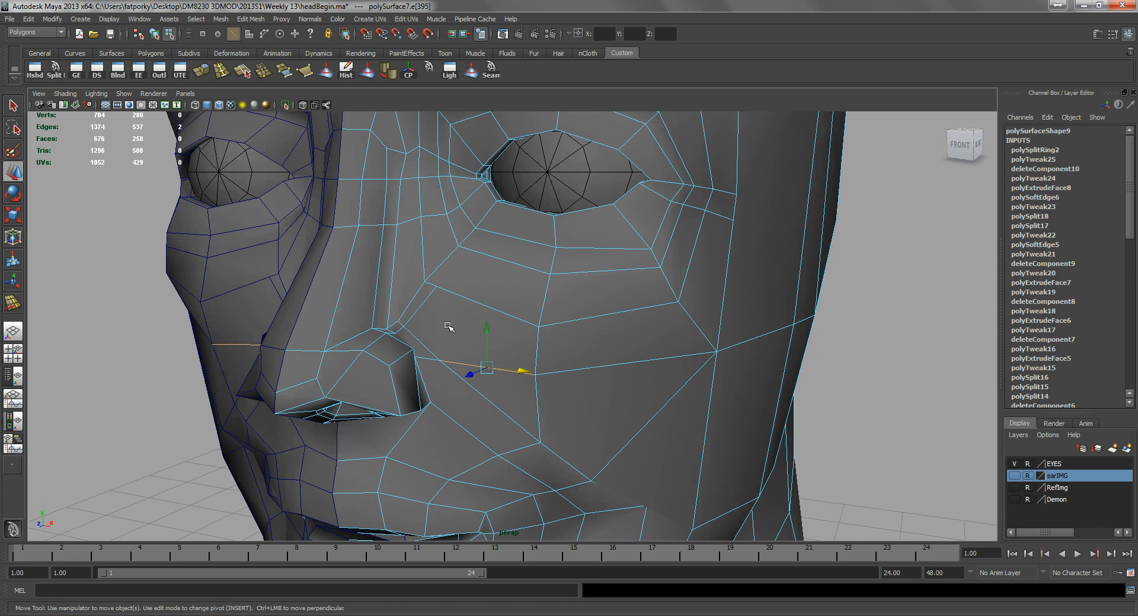
key("Delete")
left_click(423, 360)
key("Delete")
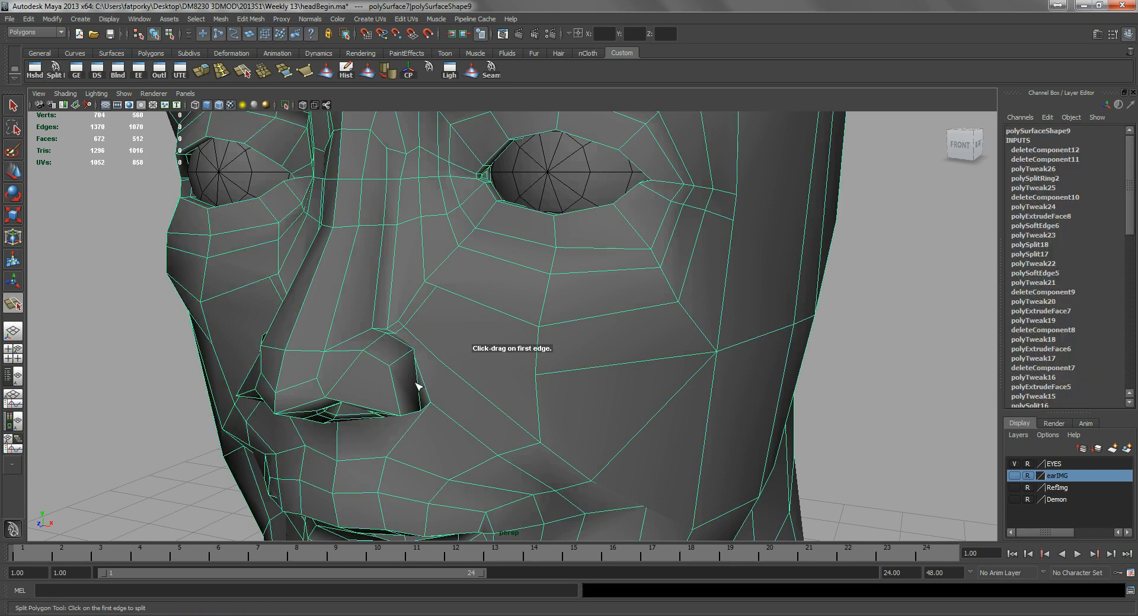
- Split a line of edges from the nostril wing's outer corner up across the cheek to the lower eyelid, with the EYES layer hidden
left_click(431, 404)
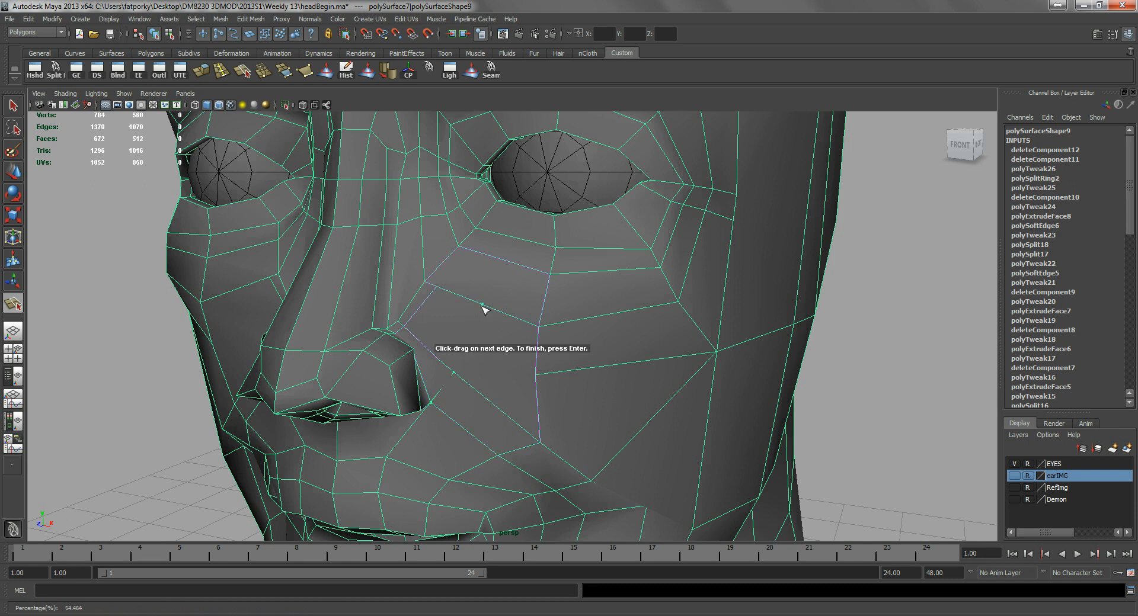
left_click_drag(524, 297, 425, 352, "alt")
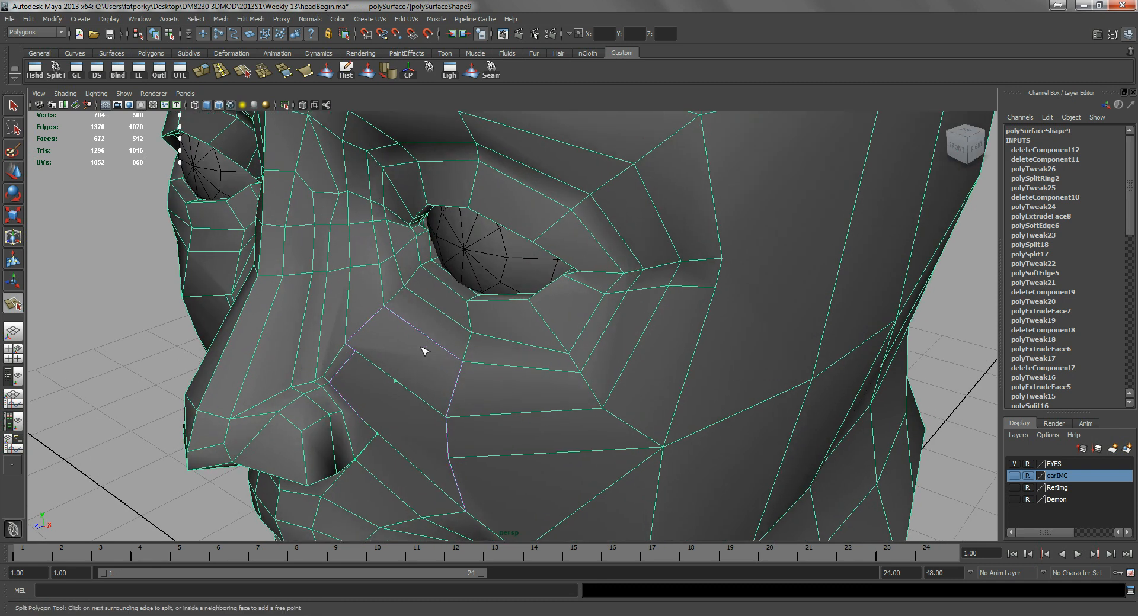
left_click(423, 335)
left_click(436, 312)
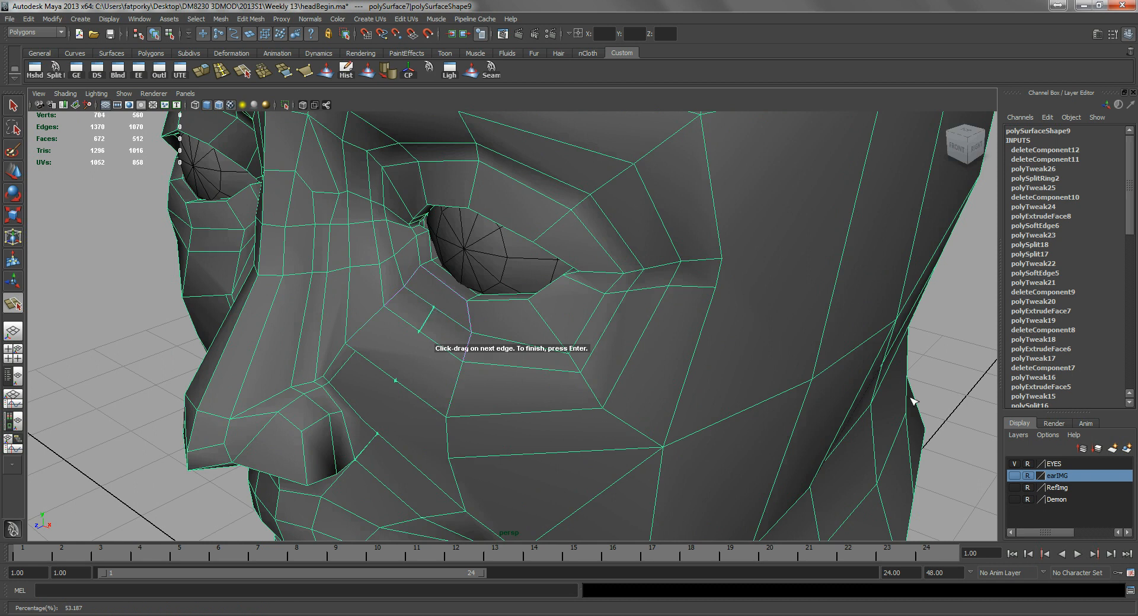
left_click(1014, 464)
left_click_drag(305, 173, 359, 197, "alt")
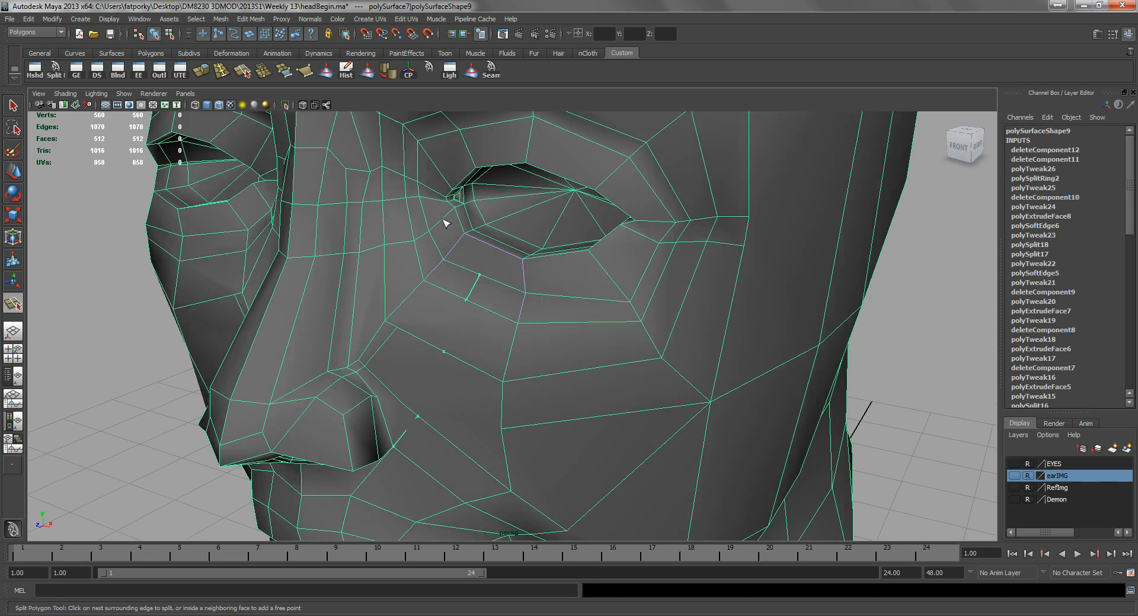
left_click(493, 244)
left_click_drag(517, 264, 712, 141, "alt")
key("Return")
- Examine the new edge flow on the cheek and the narrow edges running into the crease above the nostril wing
left_click_drag(504, 314, 500, 279, "alt")
scroll(483, 287, "up", 2)
scroll(356, 335, "up", 4)
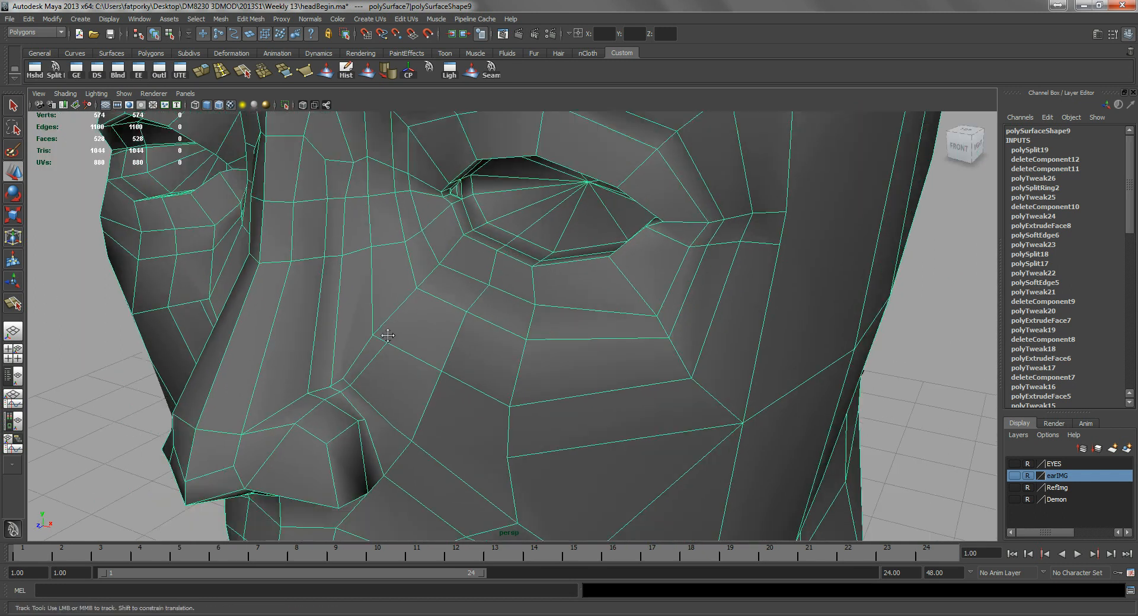
scroll(381, 340, "down", 3)
middle_click_drag(381, 340, 439, 294, "alt")
left_click_drag(459, 326, 437, 353, "alt")
scroll(447, 350, "up", 3)
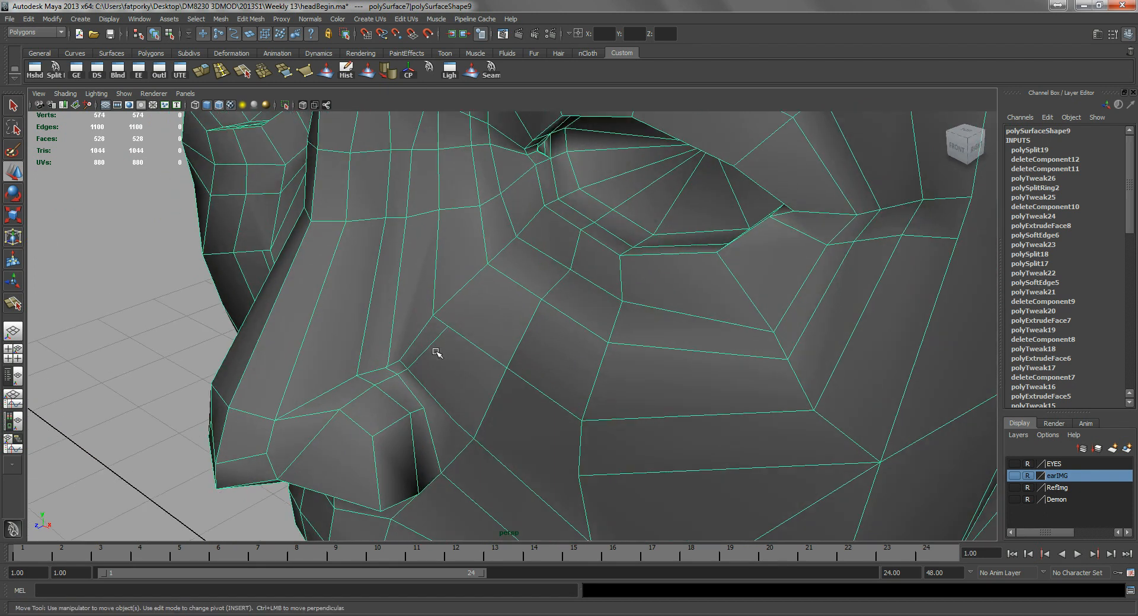
right_click_drag(425, 361, 436, 338)
left_click(430, 341)
left_click(436, 350)
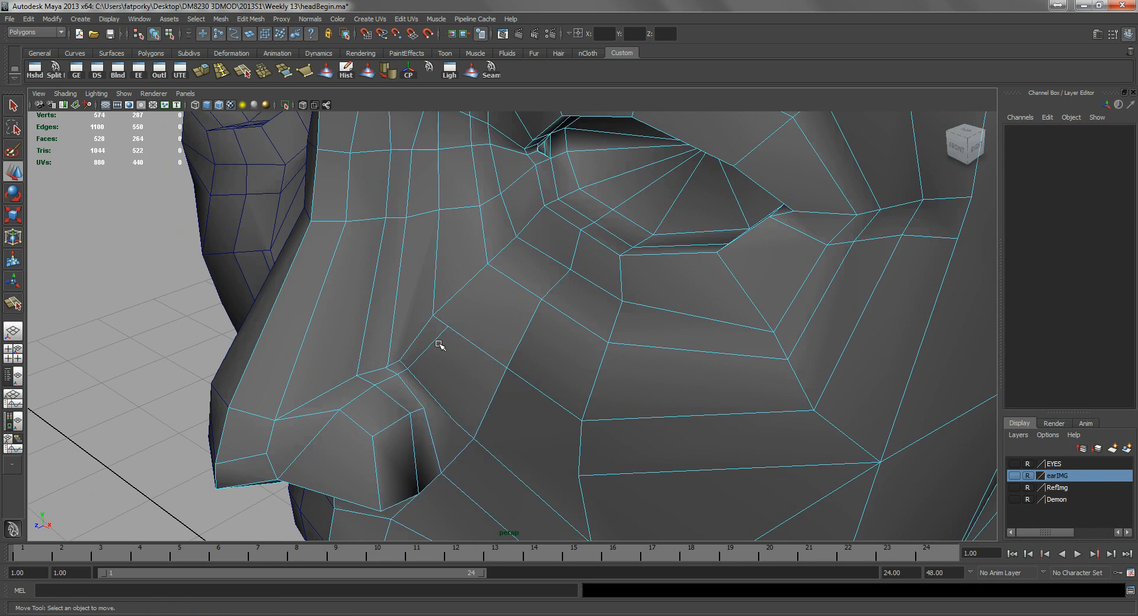
left_click(427, 347)
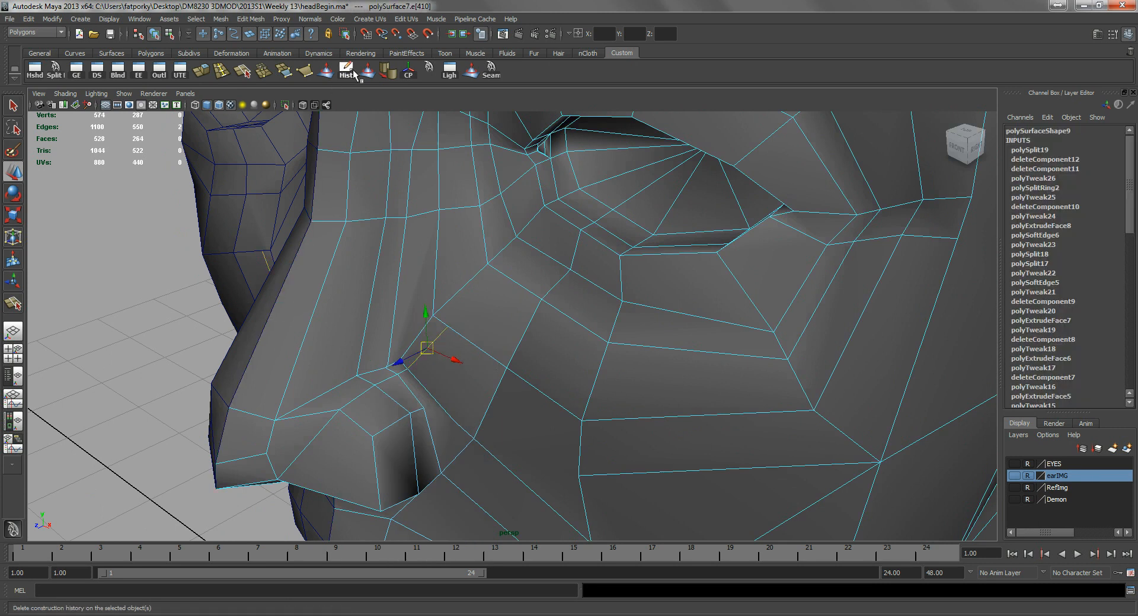
left_click(54, 69)
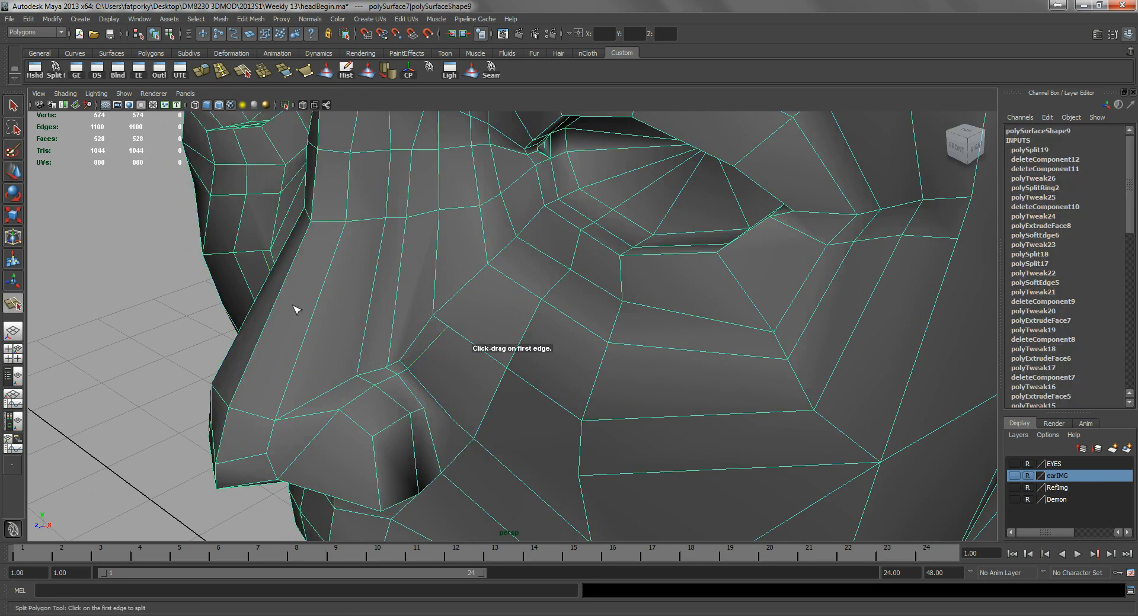
left_click_drag(382, 374, 393, 362, "alt")
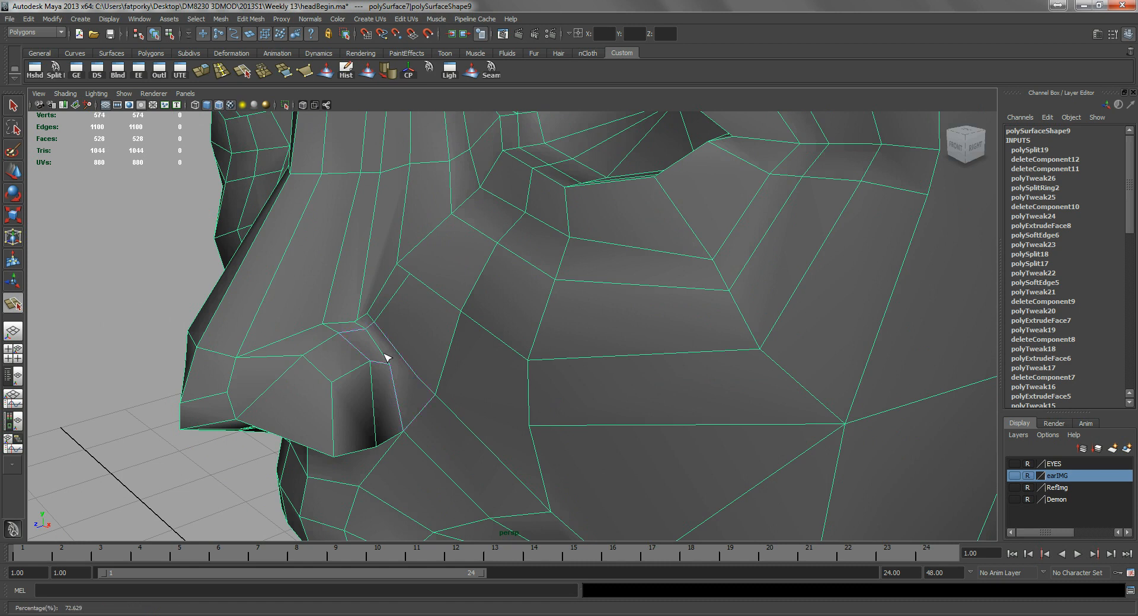
left_click(409, 389)
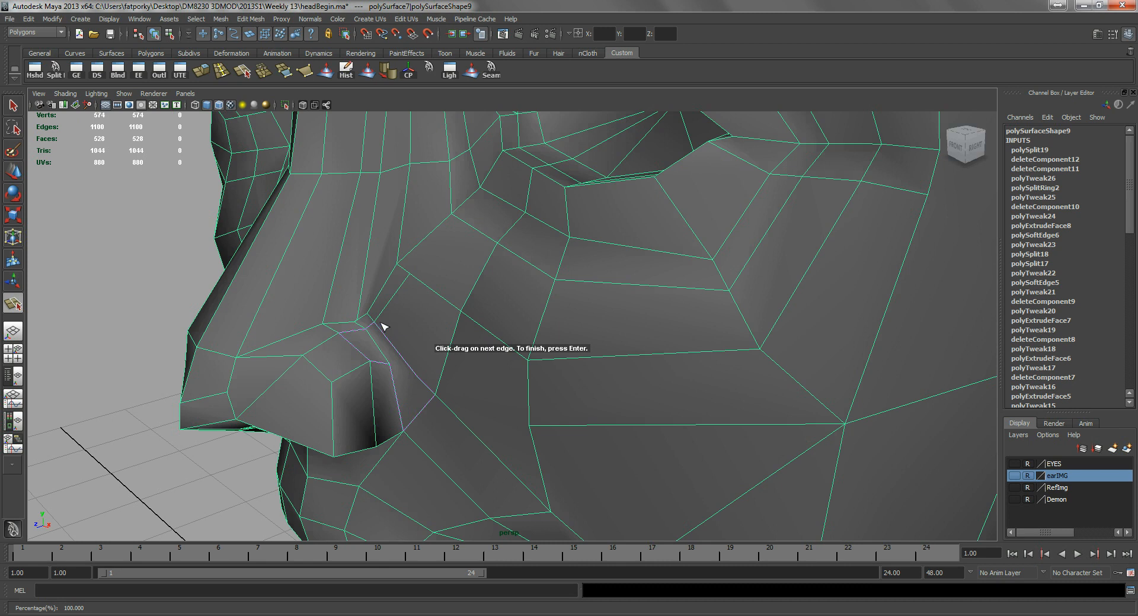
left_click_drag(374, 325, 397, 319)
left_click_drag(413, 361, 406, 339, "alt")
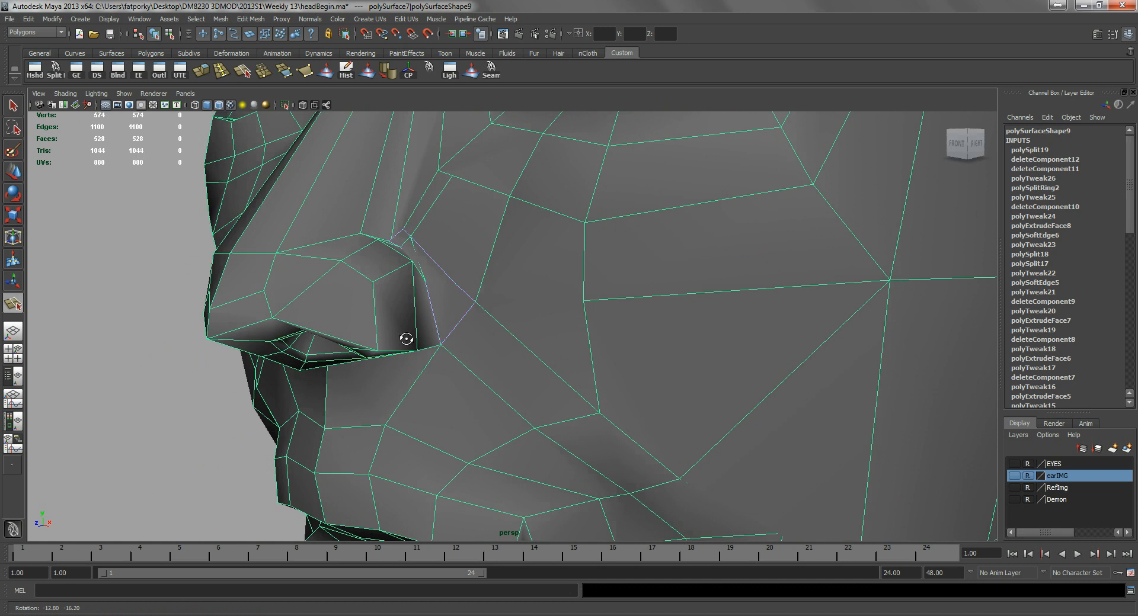
left_click_drag(409, 290, 434, 334)
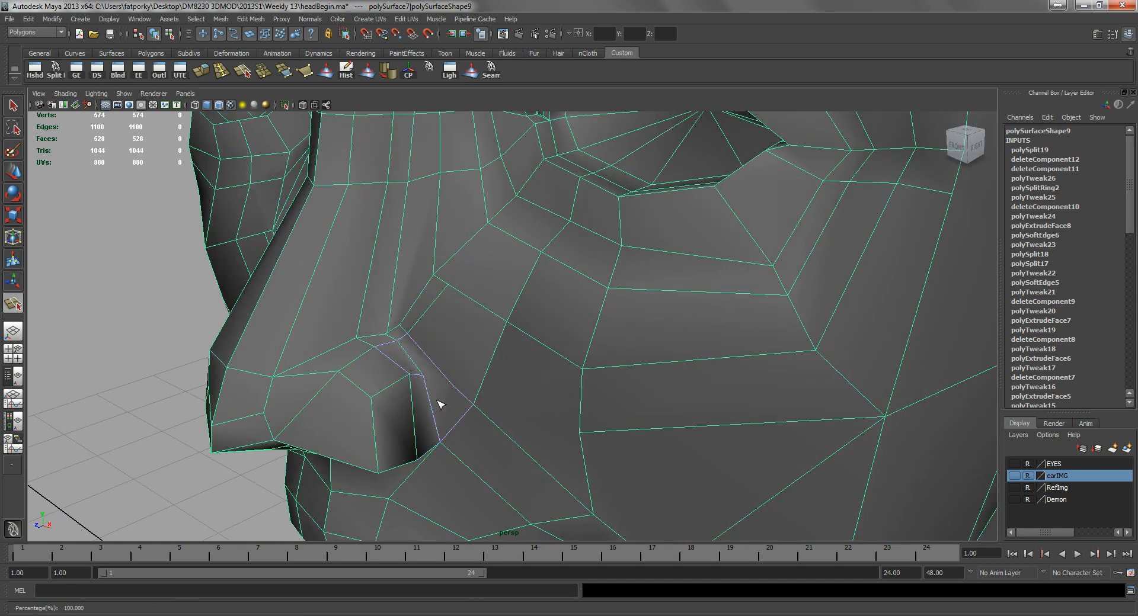
left_click(437, 381)
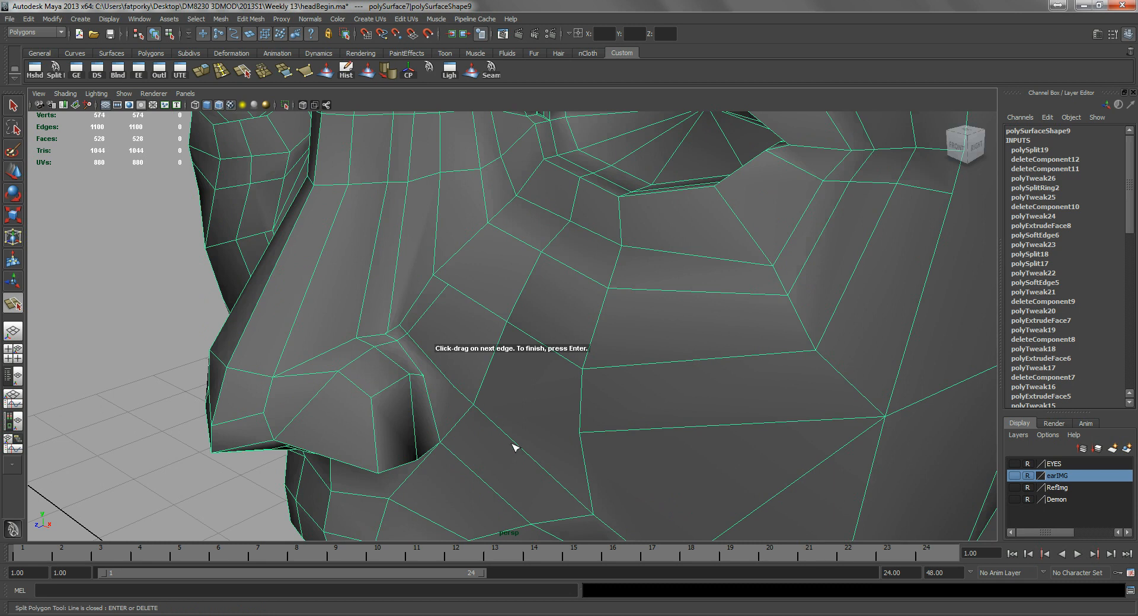
left_click(484, 378)
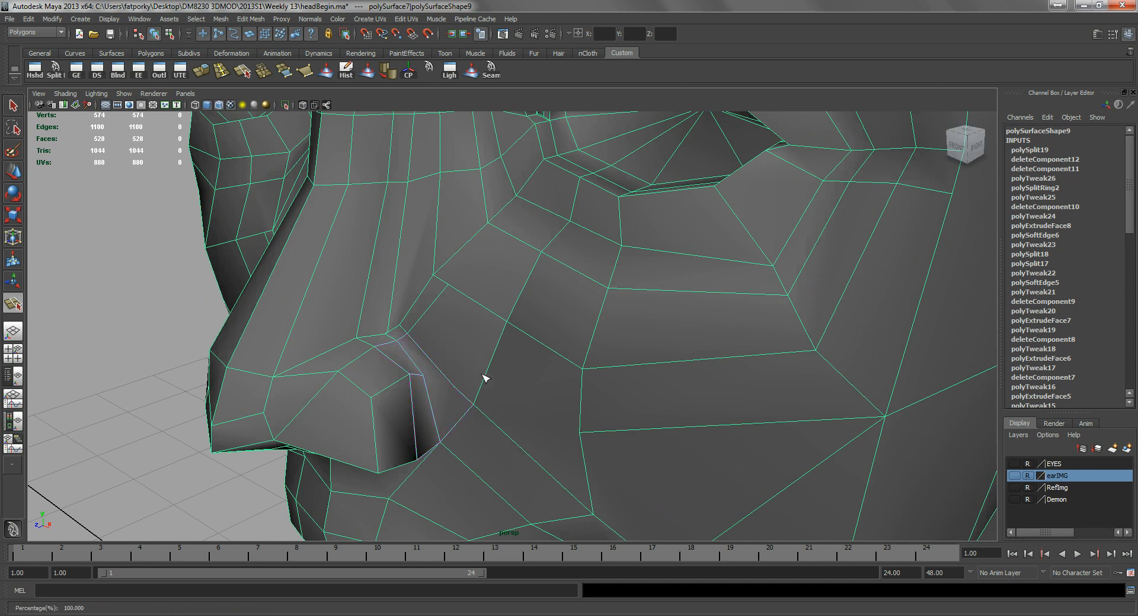
left_click(473, 407)
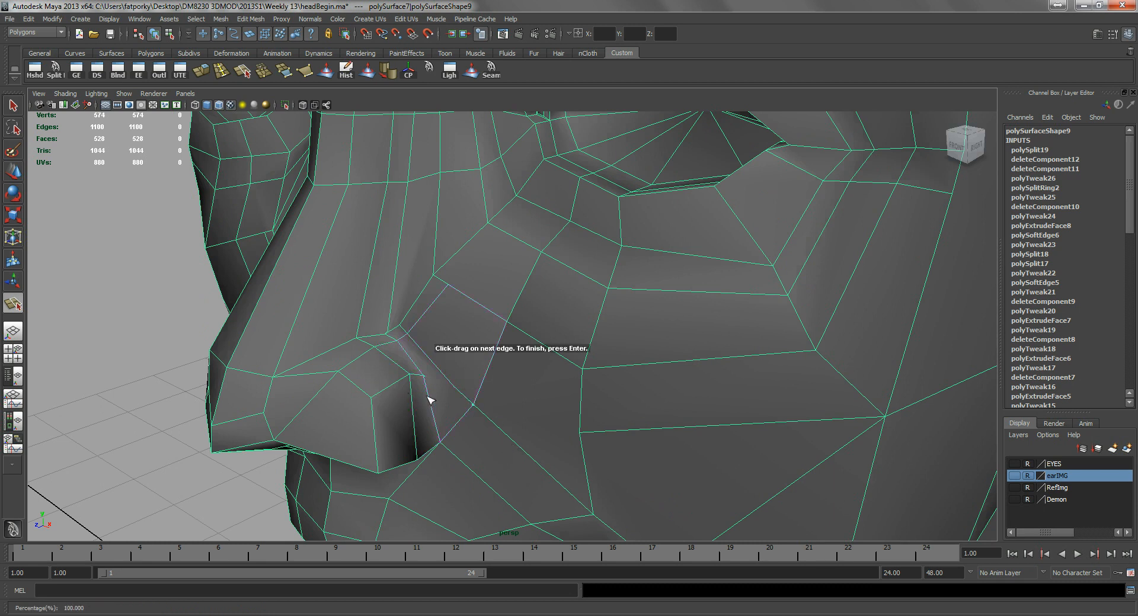
left_click_drag(436, 334, 435, 337)
left_click_drag(452, 401, 460, 383, "alt")
left_click(468, 388)
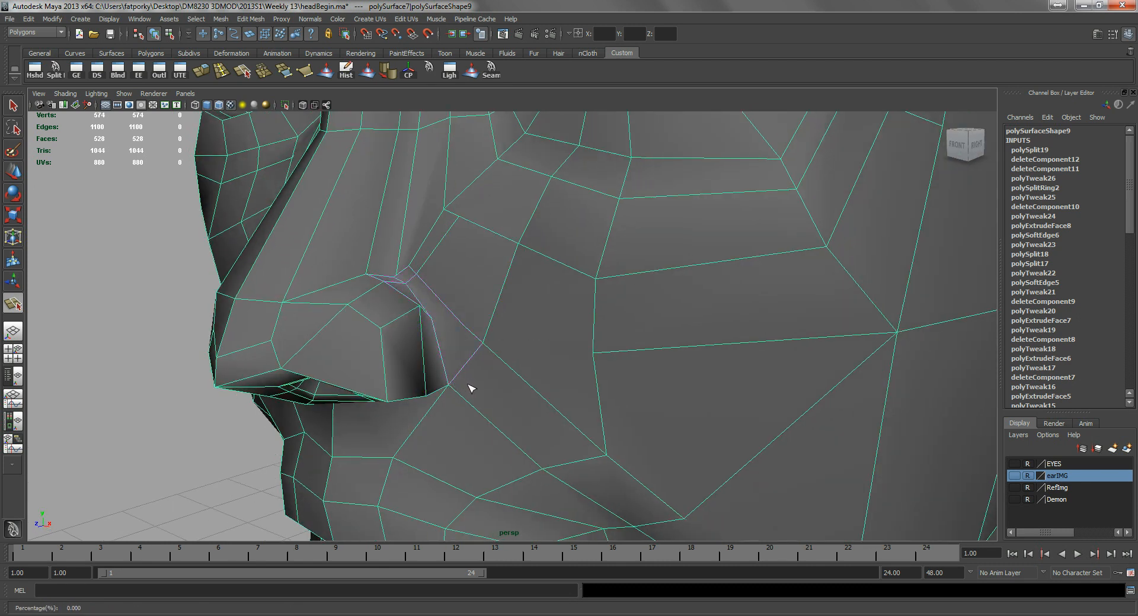
key("q")
left_click_drag(452, 315, 444, 320, "alt")
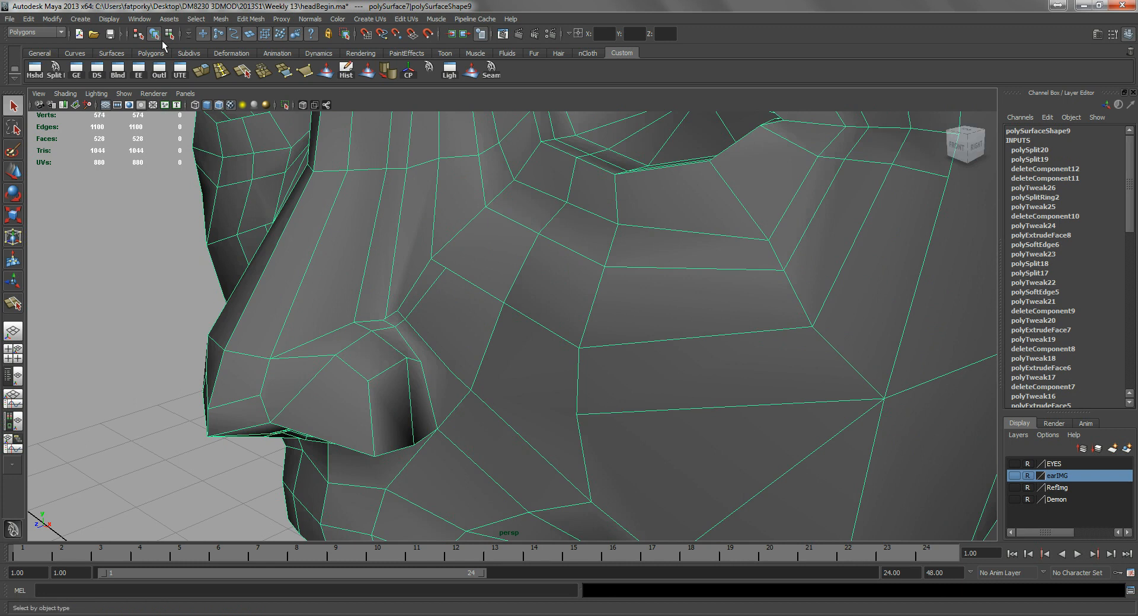
- Split a new edge line from the crease above the nostril wing down beside the wing to the cheek vertex above the mouth
left_click(55, 70)
left_click_drag(417, 354, 460, 415)
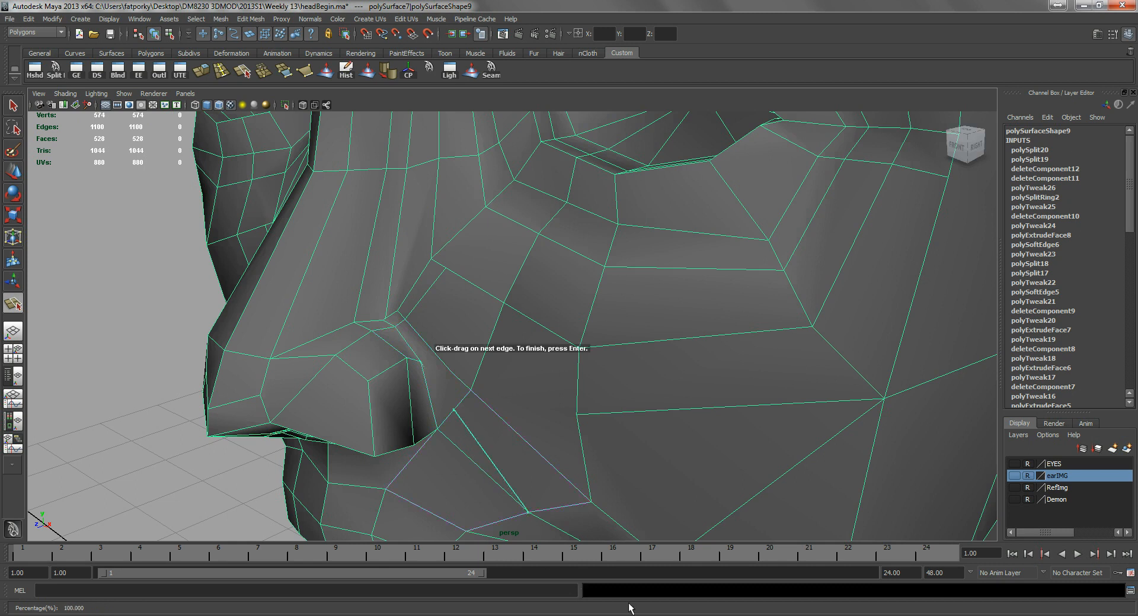
key("Return")
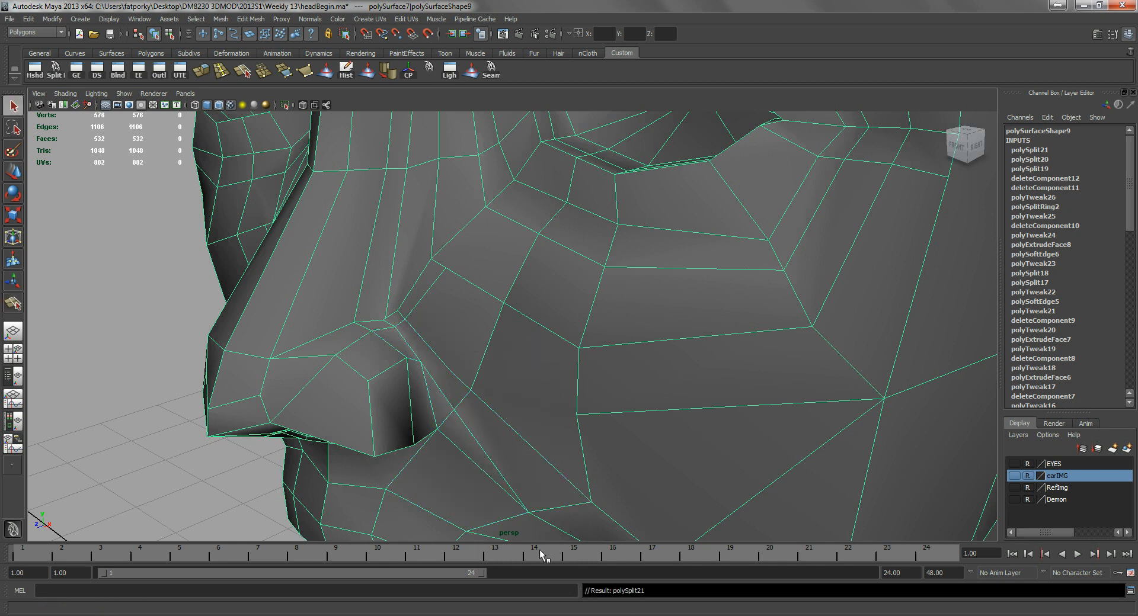
- Delete the edge running from the nostril wing's outer corner diagonally down to the cheek vertex above the mouth
right_click_drag(461, 423, 458, 401)
left_click_drag(429, 455, 446, 425, "alt")
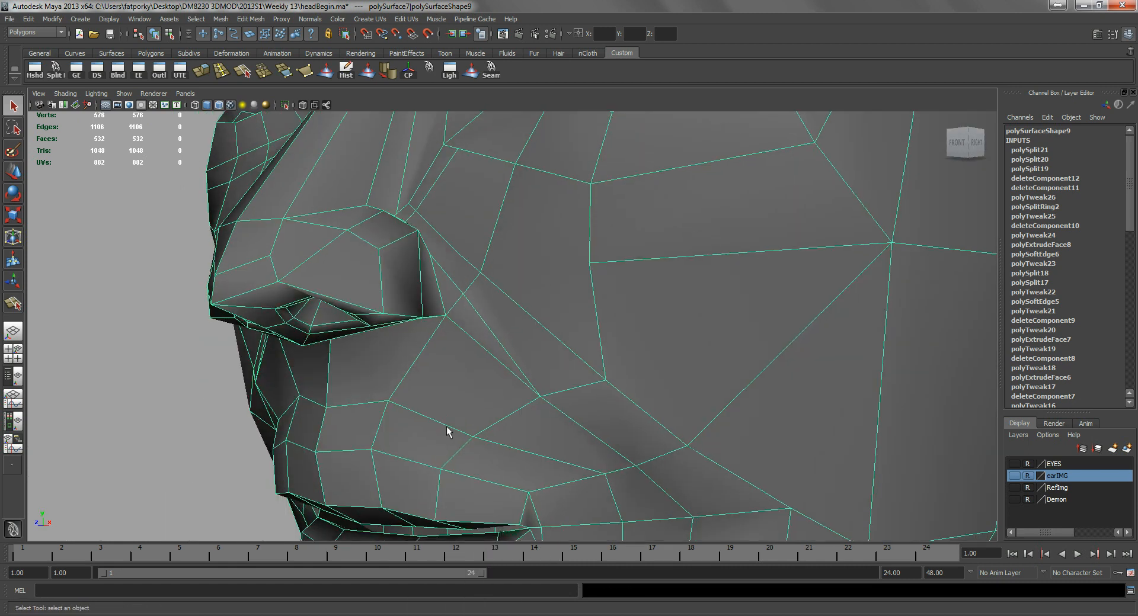
left_click(482, 354)
left_click_drag(476, 379, 479, 366, "alt")
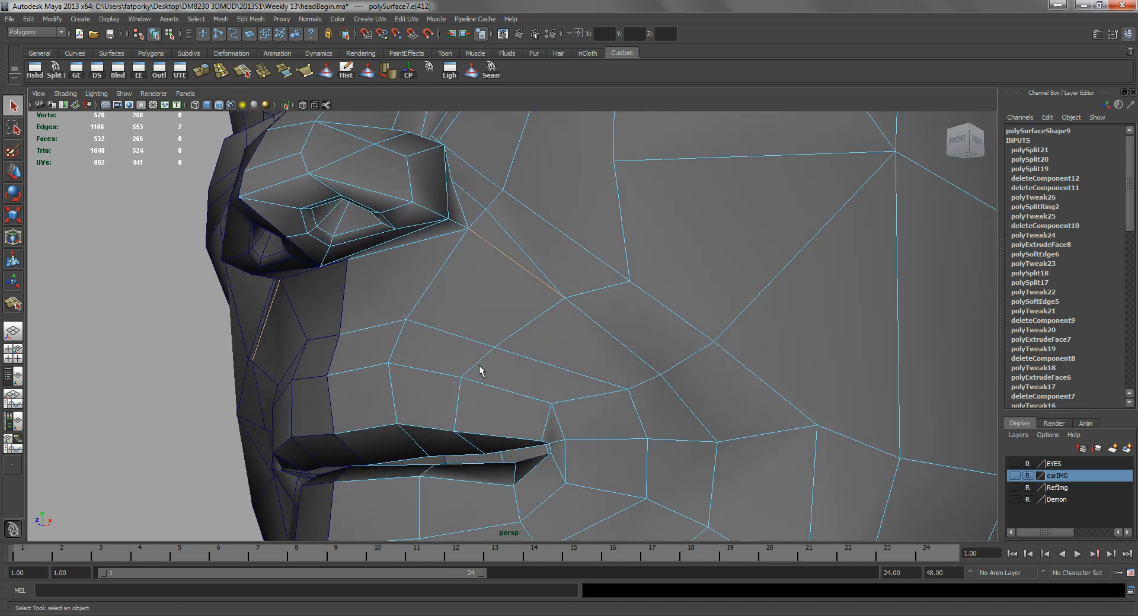
key("Delete")
- Try to move the vertex at the nostril wing's outer corner sideways and undo the move
mouse_move(459, 219)
left_mouse_down("alt")
mouse_move(449, 197)
mouse_move(461, 229)
left_mouse_up("alt")
right_click_drag(431, 230, 467, 226)
left_click(464, 231)
key("w")
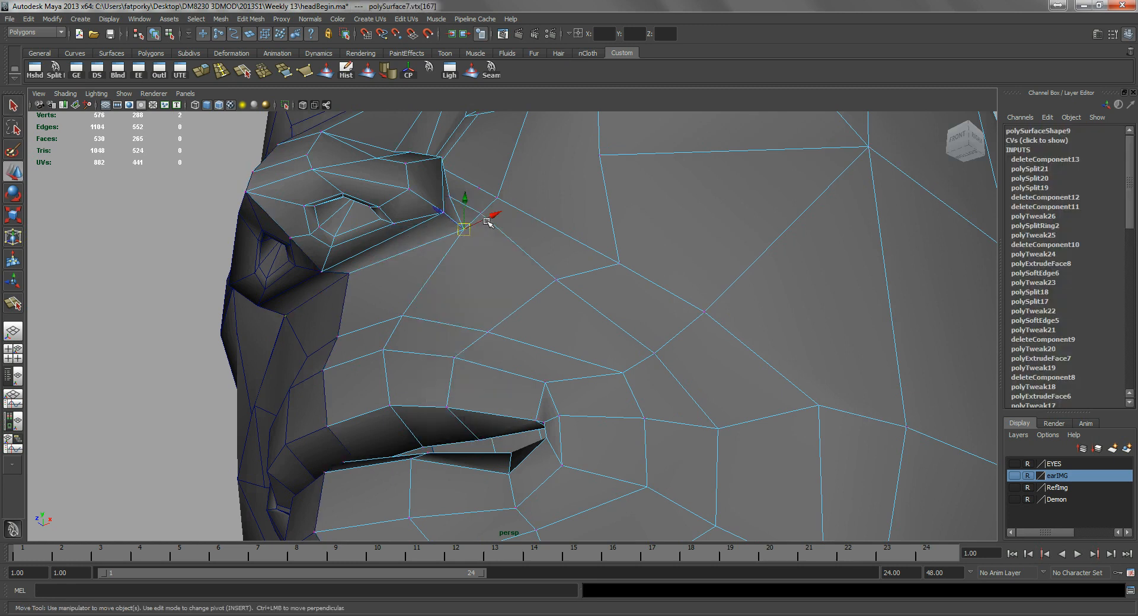
left_click(483, 227)
key("ctrl+z")
- Delete the leftover vertex beside the nostril wing
left_click_drag(498, 228, 453, 283, "alt")
left_click_drag(465, 280, 452, 386)
key("Delete")
- Delete the redundant edge running from the crease above the nostril wing up toward the cheek, together with its leftover vertices
left_click_drag(452, 247, 482, 372, "alt")
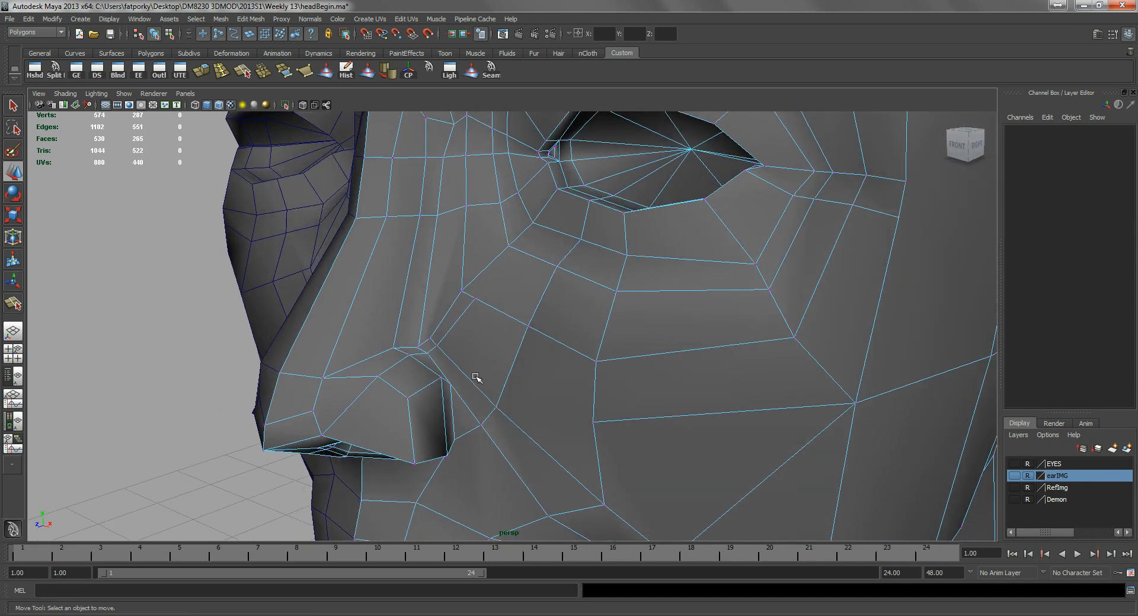
right_click_drag(464, 403, 465, 379)
left_click_drag(465, 380, 526, 377, "alt")
left_click(435, 316)
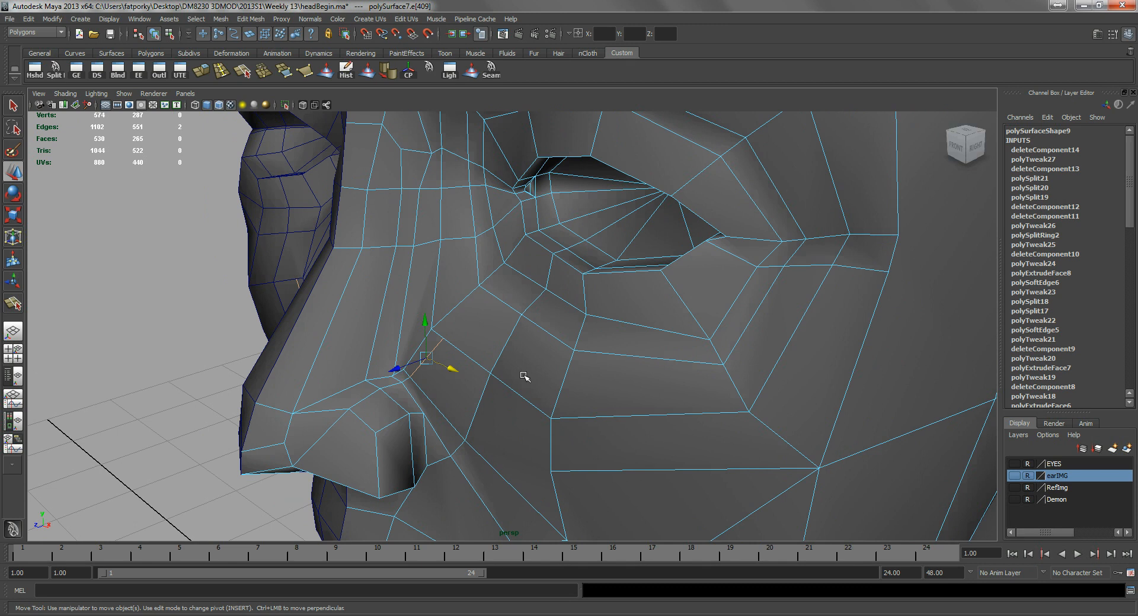
key("Delete")
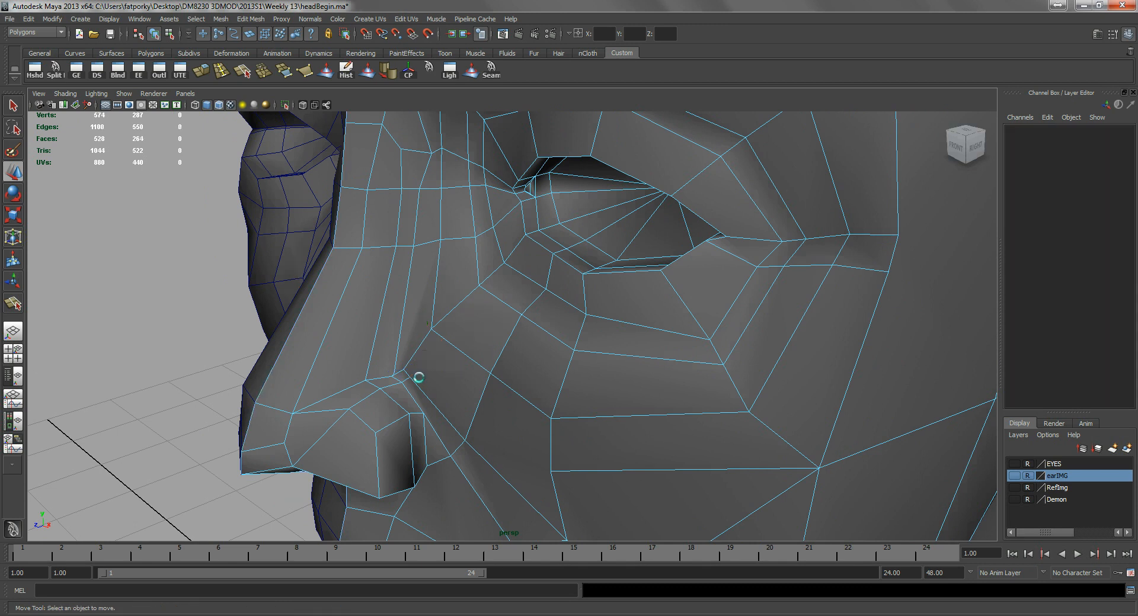
right_click_drag(435, 350, 396, 349)
left_click_drag(486, 316, 364, 400)
key("Delete")
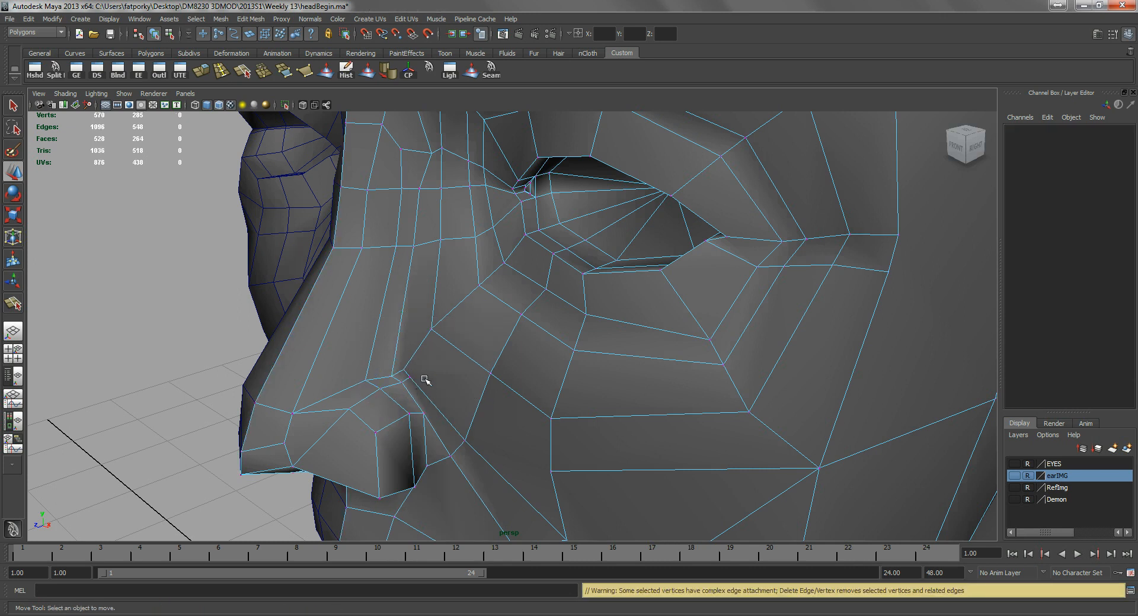
- Snap the vertex at the top of the nostril crease onto its outer neighbour and merge them with a threshold of 10
scroll(381, 393, "down", 3)
scroll(492, 408, "up", 8)
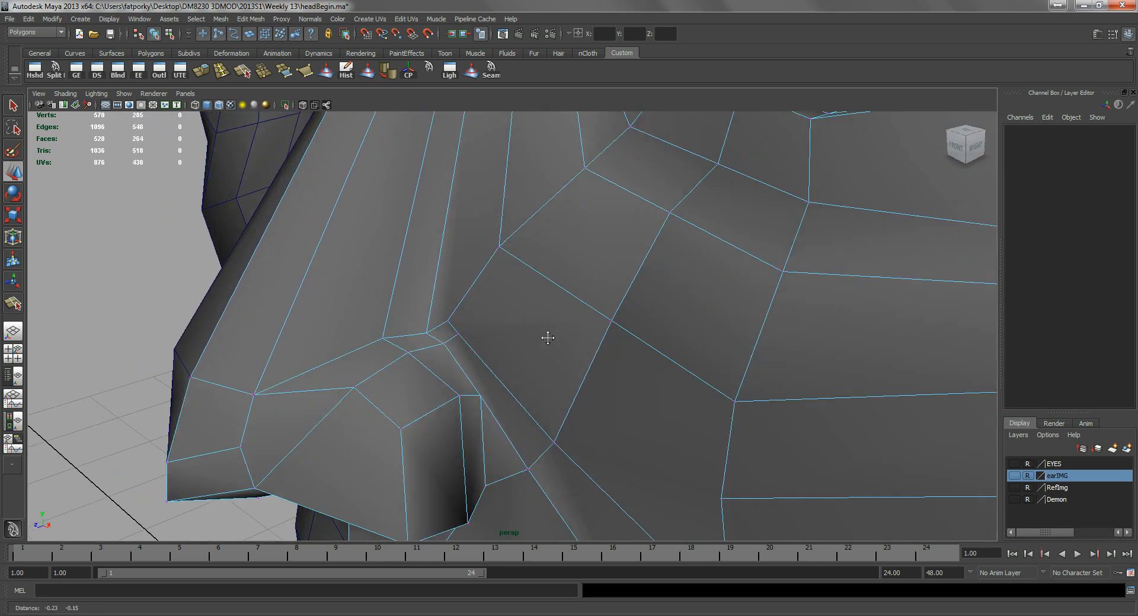
scroll(476, 350, "up", 5)
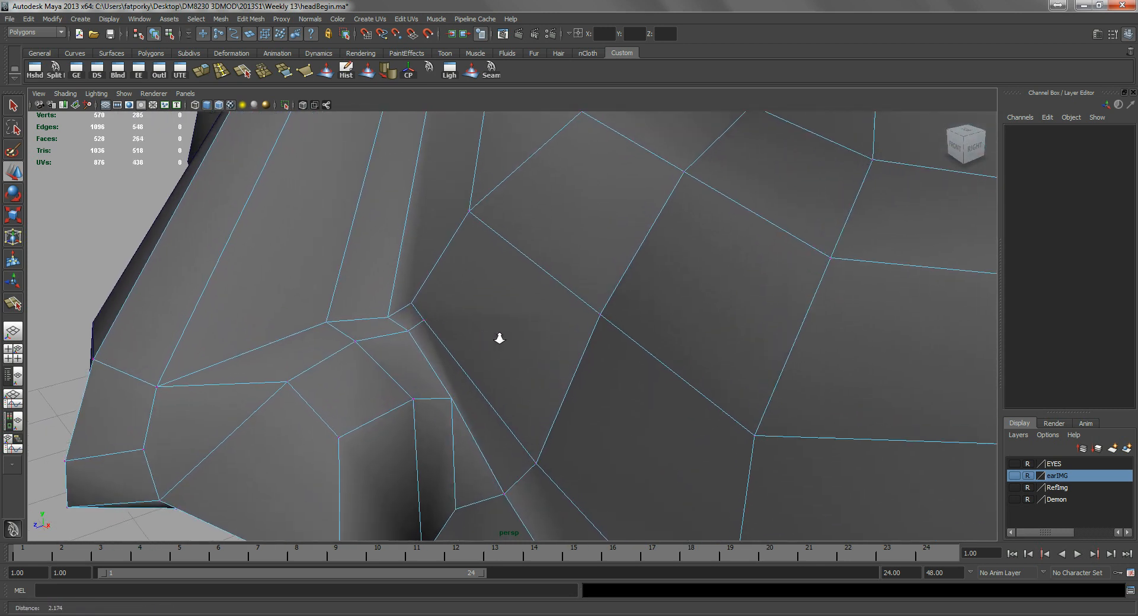
left_click(407, 301)
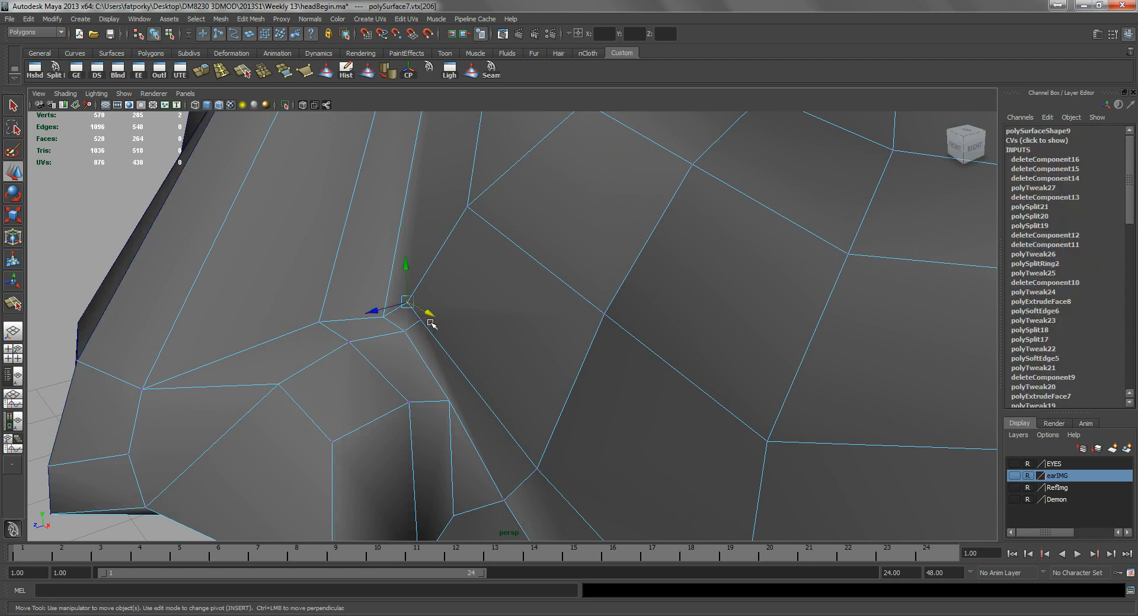
key("v")
mouse_move(408, 308)
left_mouse_down()
mouse_move(421, 311)
mouse_move(413, 330)
left_mouse_up()
left_click(264, 72)
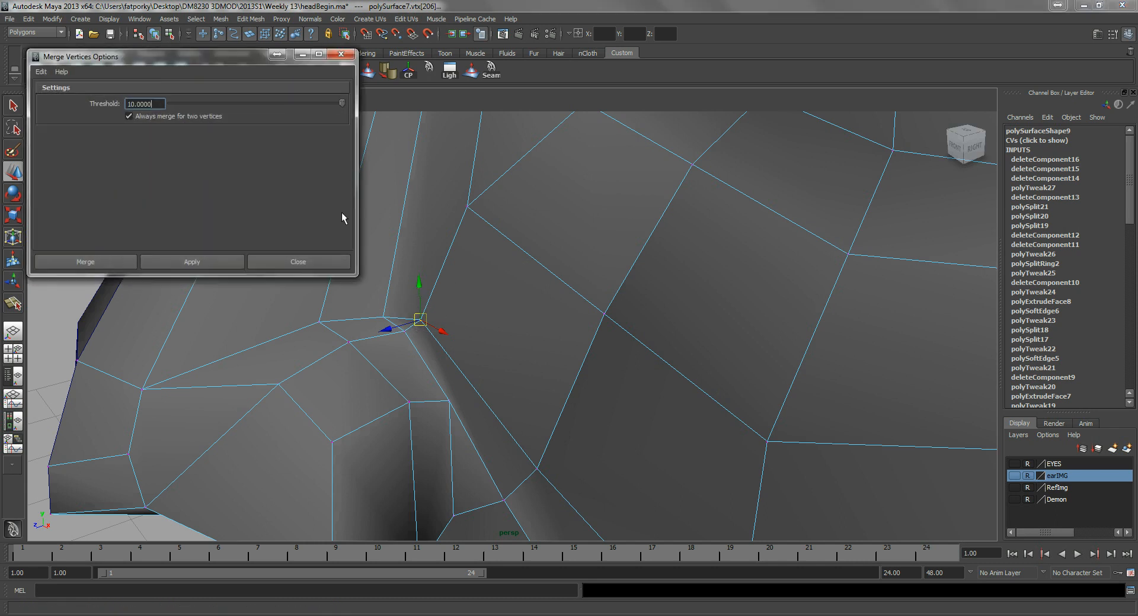
left_click(219, 263)
left_click(290, 261)
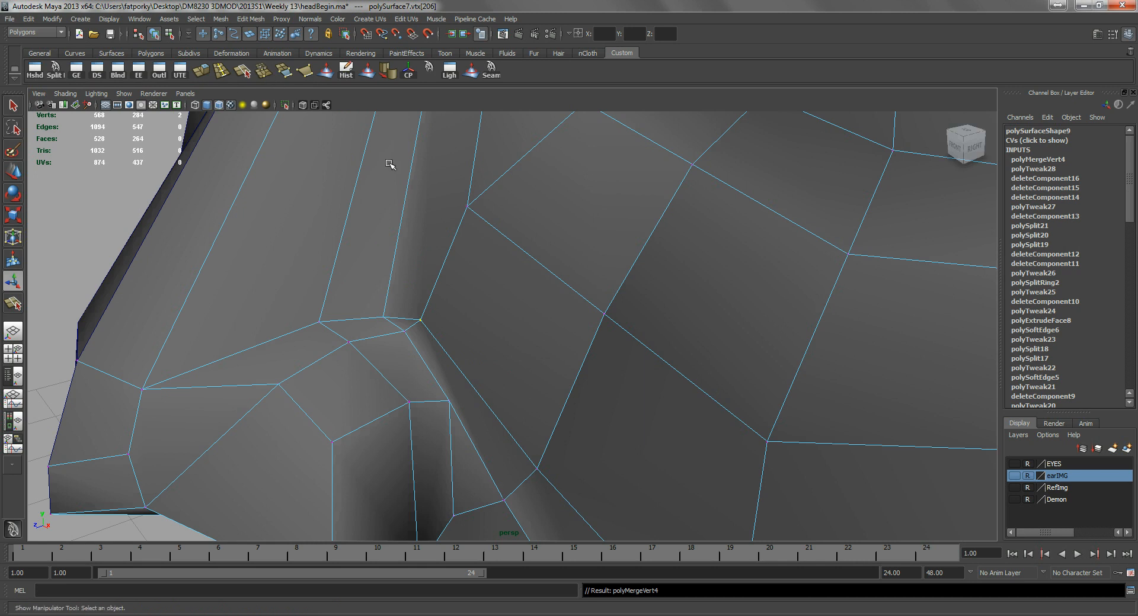
- Raise the merged vertex at the top of the nostril crease vertically
left_click_drag(561, 279, 429, 244, "alt")
scroll(430, 240, "down", 3)
middle_click_drag(432, 237, 374, 203, "alt")
scroll(469, 278, "up", 3)
scroll(454, 225, "up", 2)
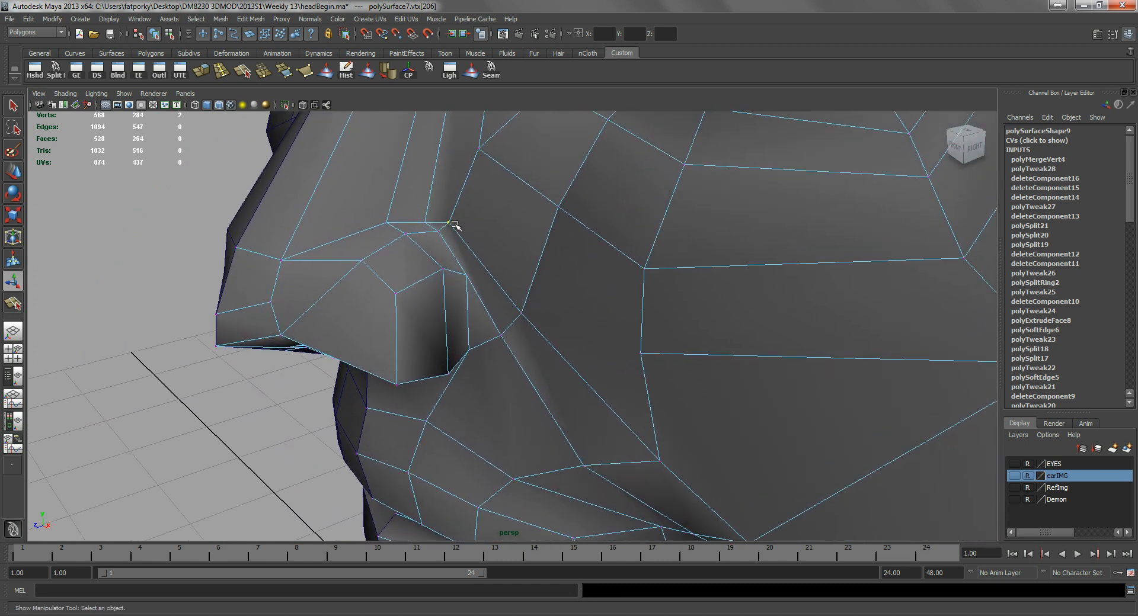
key("w")
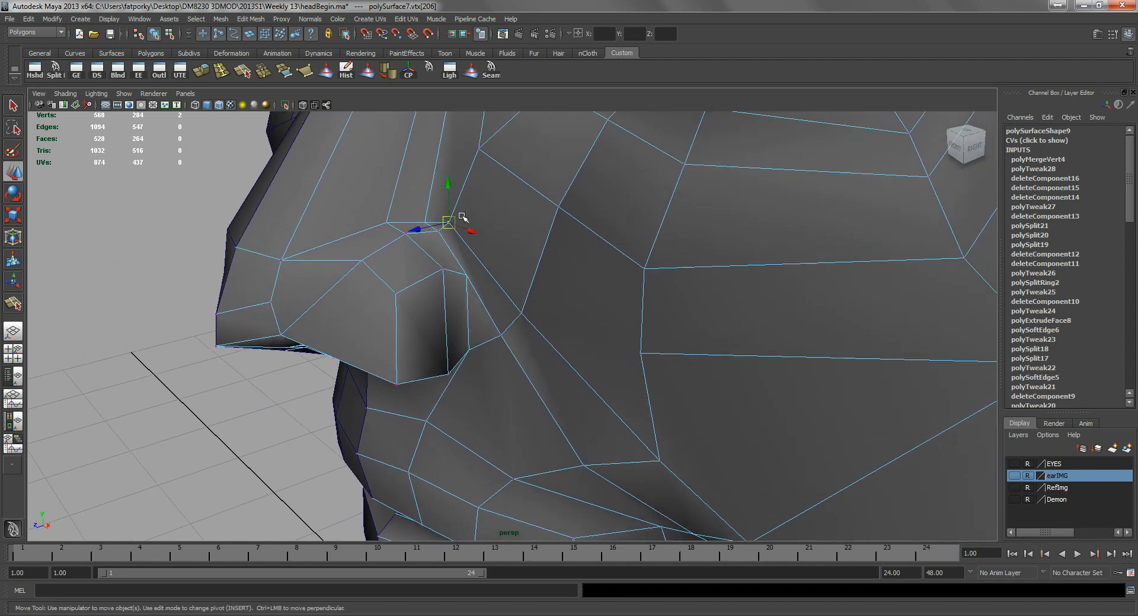
left_click_drag(451, 203, 450, 166)
scroll(421, 233, "down", 2)
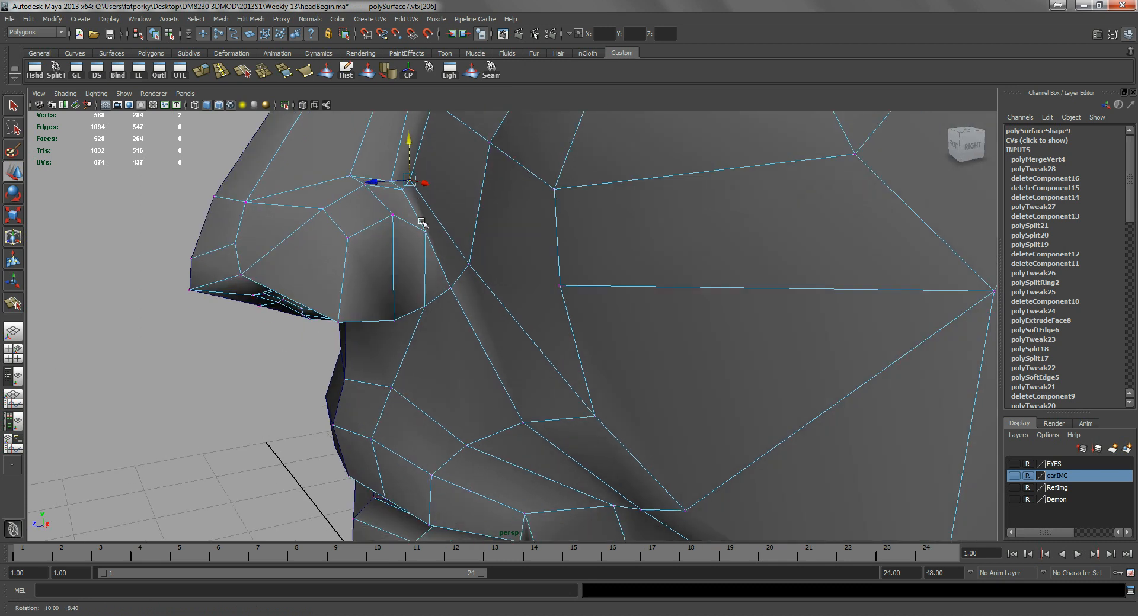
- Preview the head smoothed and examine the nose, nostril crease and mouth corner before returning to the low-poly display
key("3")
scroll(421, 232, "down", 3)
left_click_drag(432, 242, 592, 285, "alt")
key("q")
right_click_drag(609, 294, 690, 310)
key("f")
left_click(297, 238)
scroll(457, 294, "up", 5)
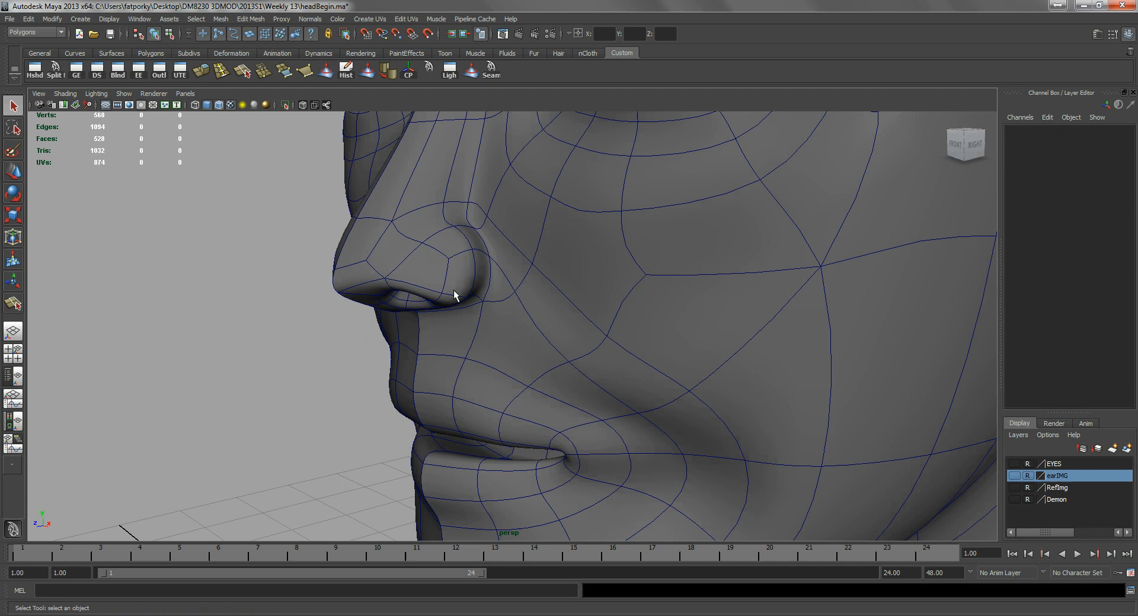
left_click_drag(415, 270, 499, 242, "alt")
left_click(537, 270)
key("1")
- Reposition the edges along the smile-line fold between the nostril wing and the mouth corner
left_click_drag(541, 272, 474, 248, "alt")
left_click_drag(637, 437, 612, 376, "alt")
right_click_drag(589, 343, 606, 345)
left_click(606, 345)
left_click_drag(603, 350, 541, 356, "alt")
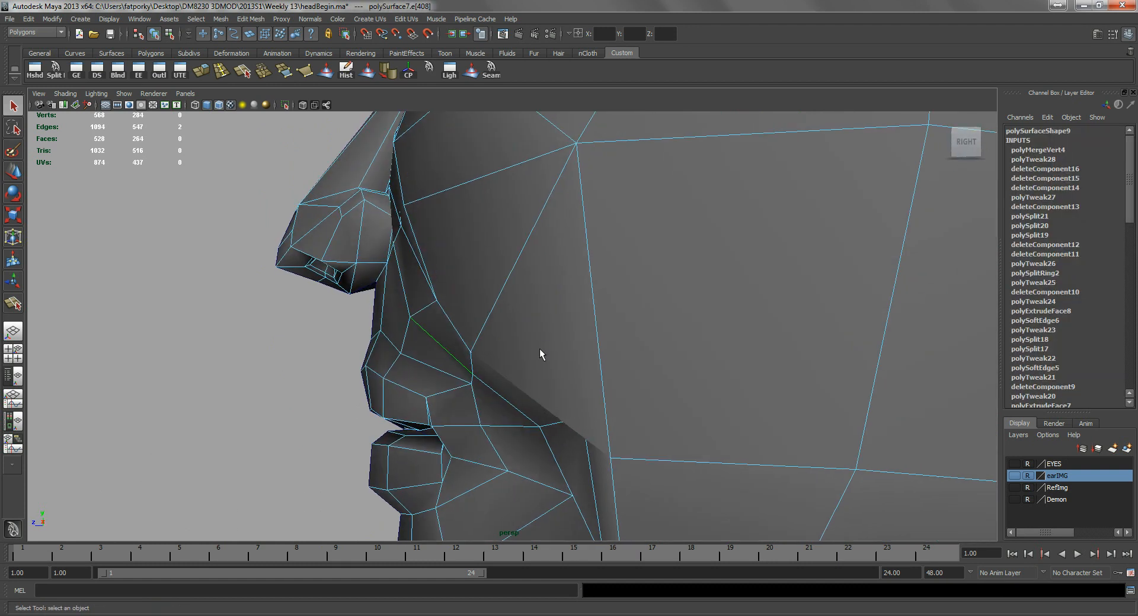
key("w")
left_click_drag(445, 347, 562, 271)
left_click(647, 400)
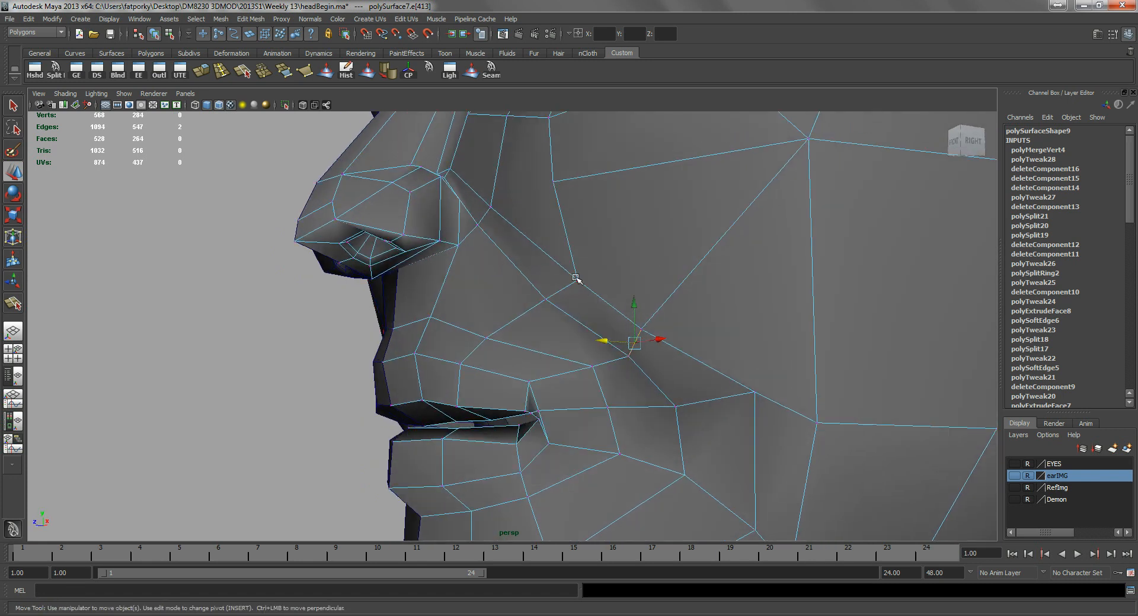
- Adjust the vertex midway along the outer side of the smile-line fold and the short edge crossing the fold
key("F9")
left_click(577, 277)
left_click_drag(562, 278, 660, 299)
right_click_drag(691, 346, 701, 332)
left_click(702, 346)
left_click_drag(706, 314, 667, 331)
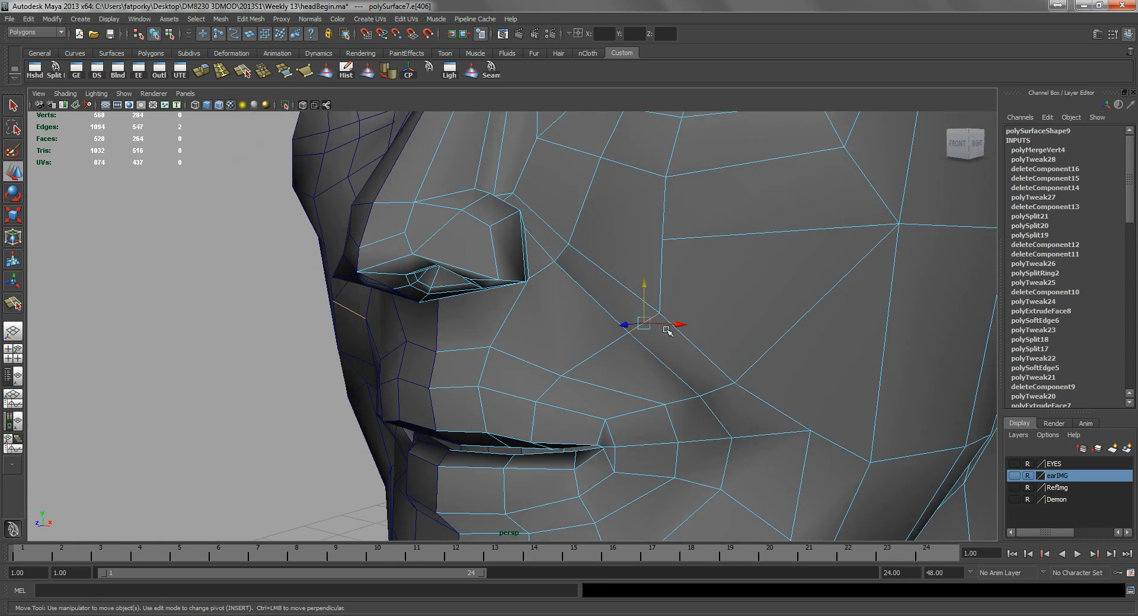
- Lower the cheek vertex out beyond the mouth corner and nudge its neighbouring vertex to even out the spacing
left_click_drag(790, 449, 752, 416, "alt")
right_click_drag(782, 417, 785, 408)
left_click(784, 410)
left_click_drag(779, 388, 787, 415)
left_click_drag(791, 421, 791, 427)
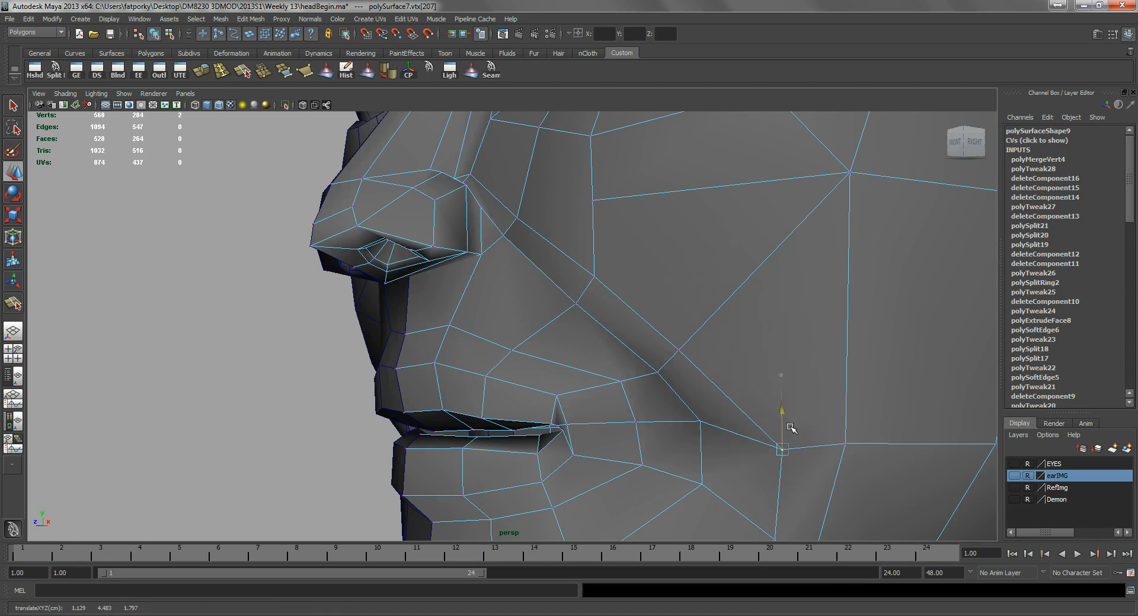
right_click_drag(781, 427, 707, 401, "alt")
middle_click_drag(713, 416, 697, 360, "alt")
right_click_drag(716, 398, 673, 361, "alt")
left_click(671, 388)
mouse_move(652, 389)
left_mouse_down()
mouse_move(635, 392)
mouse_move(644, 393)
left_mouse_up()
- Pull the horizontal edge across the front of the lower chin forward to build out the chin's profile
left_click_drag(504, 322, 540, 333, "alt")
right_click_drag(540, 333, 539, 318)
left_click(537, 345)
left_click(550, 384, "shift")
left_click_drag(550, 384, 513, 428, "alt")
left_click(511, 469)
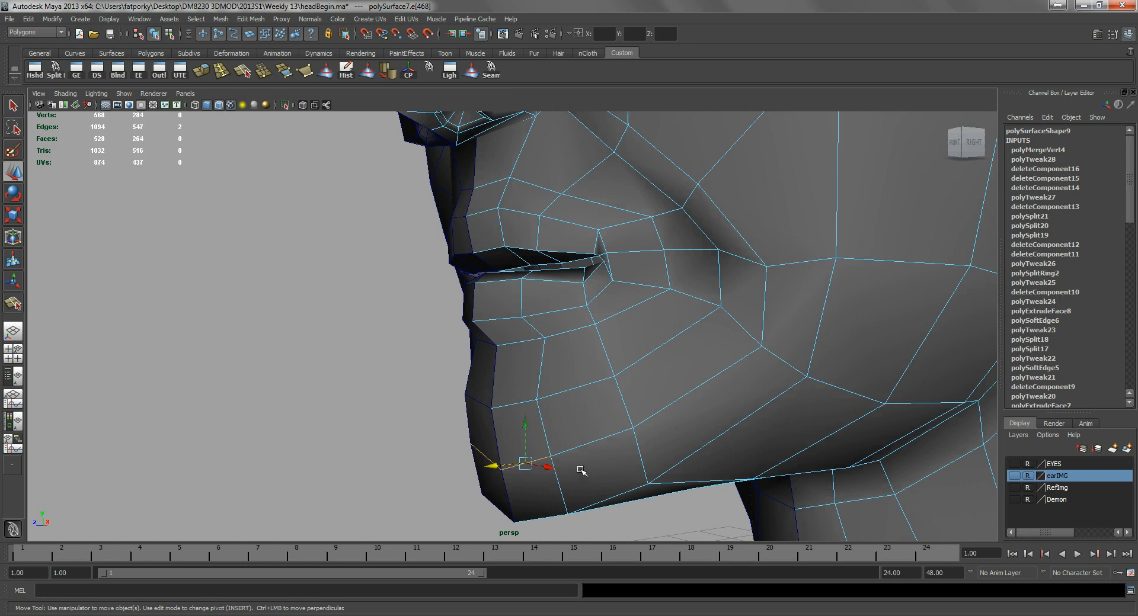
left_click_drag(594, 456, 563, 464, "alt")
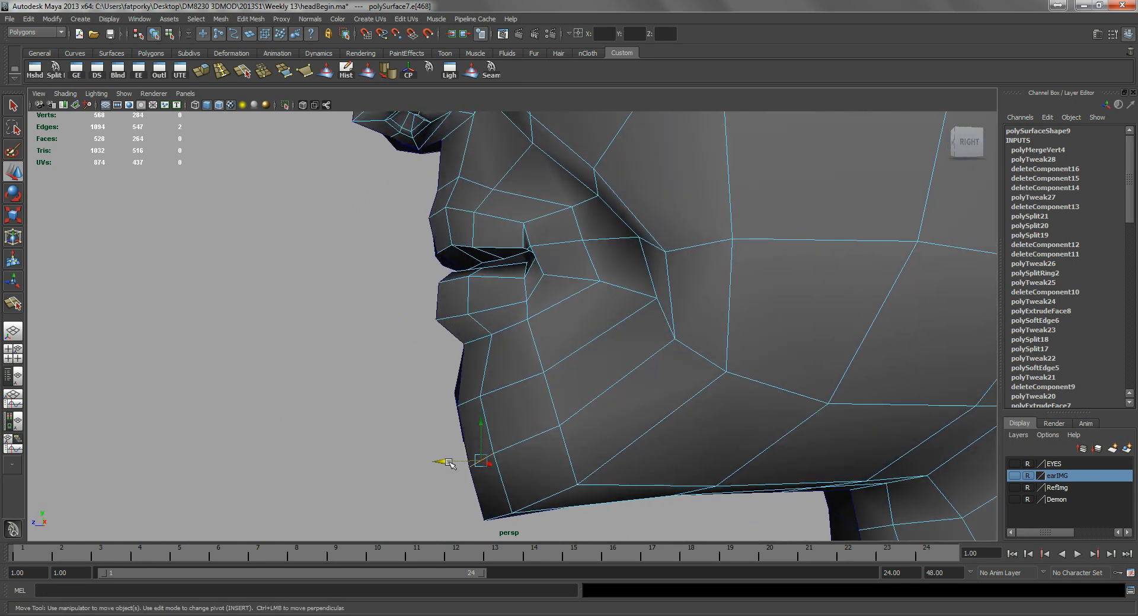
left_click(515, 446)
left_click_drag(476, 447, 516, 338)
- Shift the edge row between the lower lip and chin upward and raise the centre edge at the chin's base
left_click(488, 413)
left_click(527, 387)
left_click_drag(516, 337, 499, 369, "alt")
left_click_drag(499, 425, 497, 451, "alt")
right_click(600, 419)
left_click(565, 441)
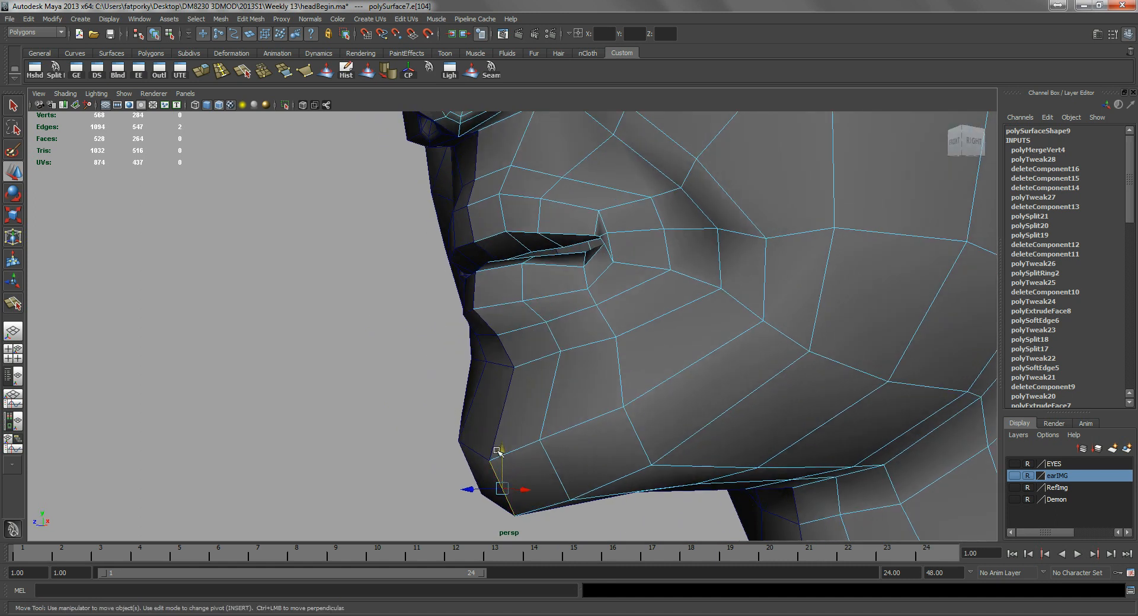
- Select the horizontal edges across the front of the chin and raise them
key("q")
right_click(522, 423)
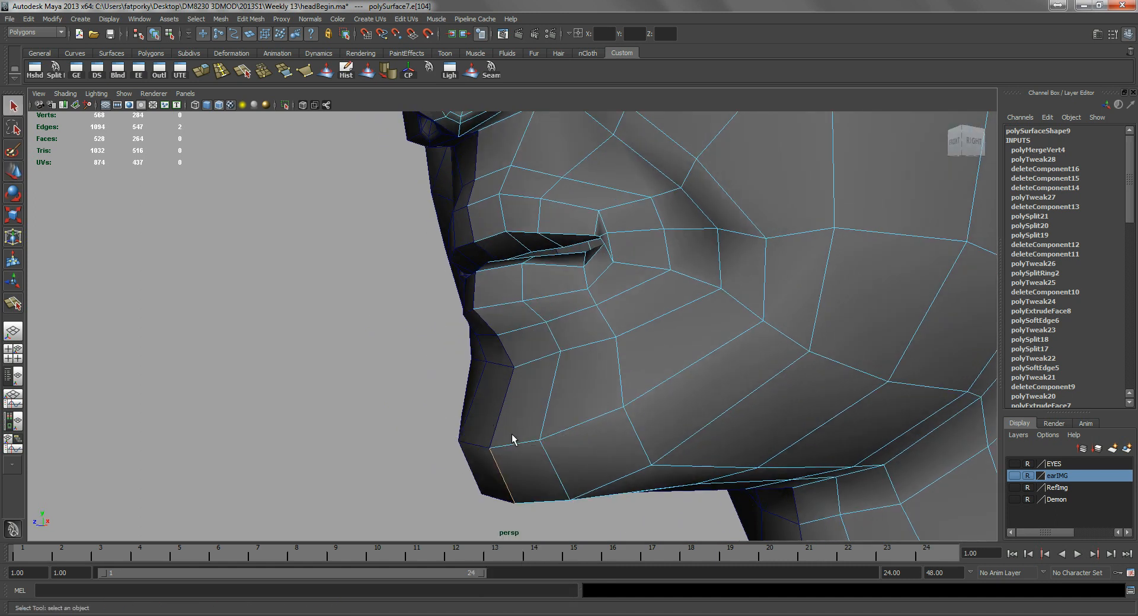
left_click(511, 442)
key("w")
left_click_drag(514, 408, 642, 398)
right_click_drag(692, 405, 679, 397)
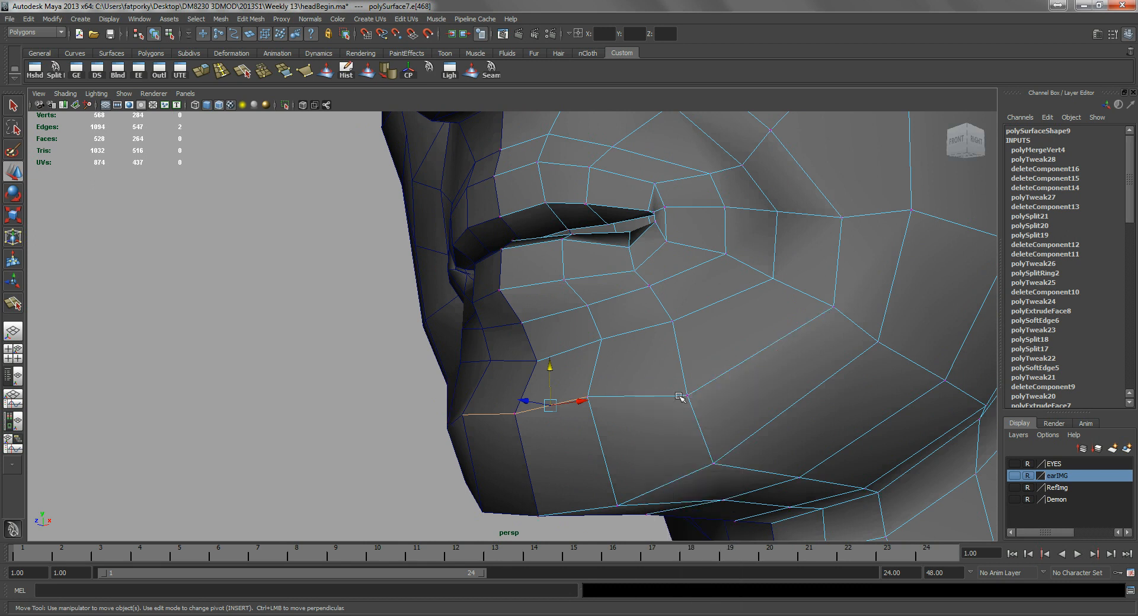
- Adjust the chin topology below the mouth corner and preview the head with smoothing
left_click(688, 395)
left_click_drag(688, 365, 564, 354)
key("3")
right_click_drag(619, 325, 367, 289)
left_click_drag(367, 289, 826, 360, "alt")
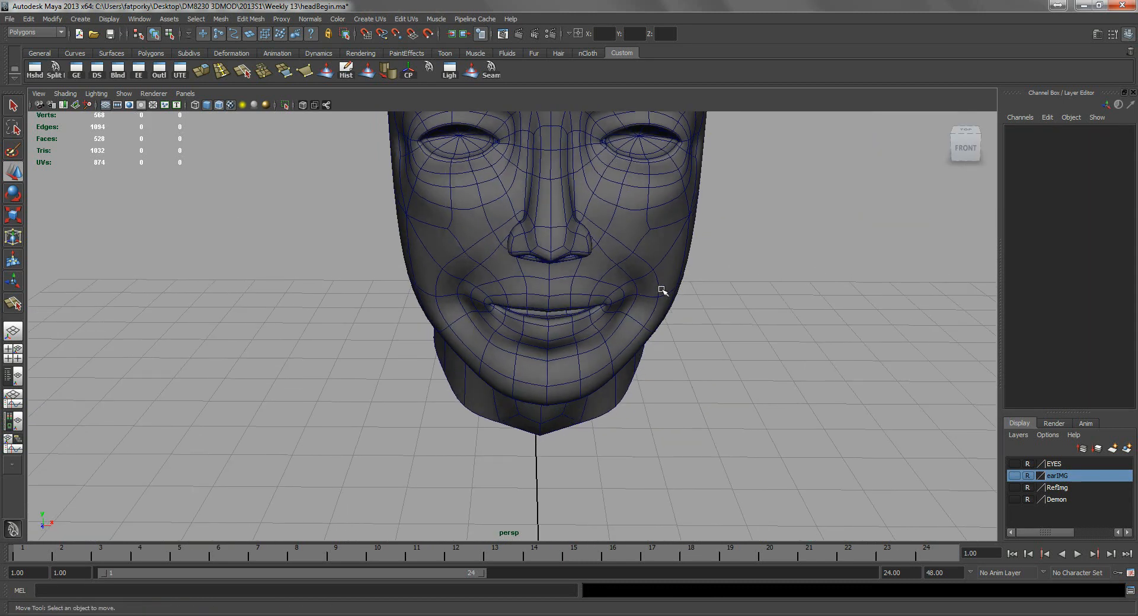
- Show the head unsmoothed and select the cheek face behind the mouth corner
left_click(637, 275)
key("1")
left_click_drag(642, 271, 559, 253, "alt")
right_click_drag(563, 256, 575, 288)
left_click(593, 331)
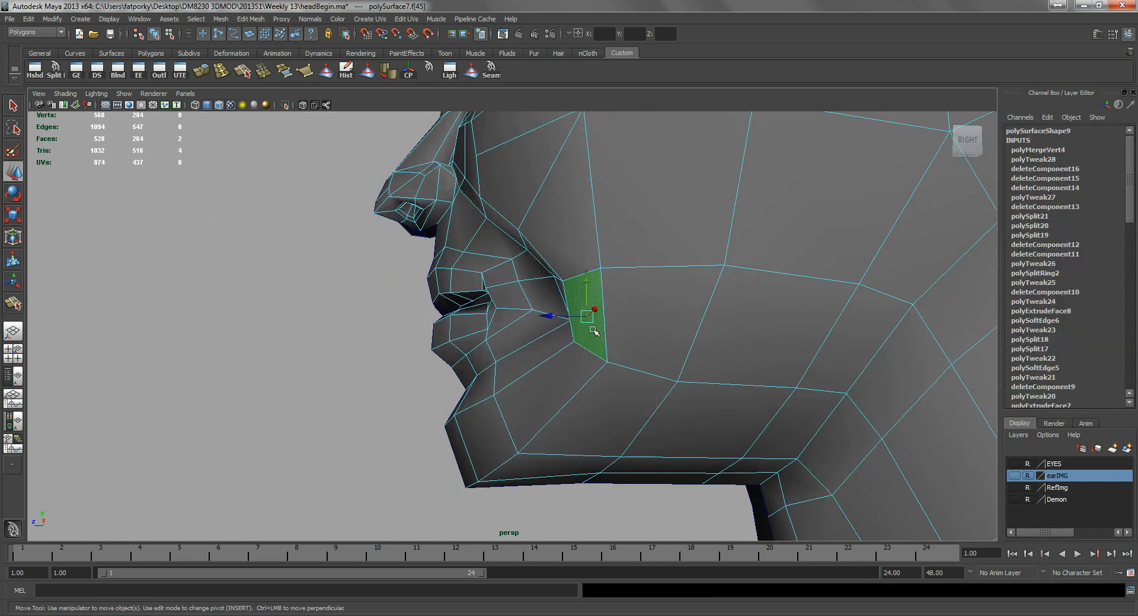
left_click_drag(623, 278, 627, 349, "alt")
middle_click_drag(627, 348, 626, 374, "alt")
left_click_drag(598, 350, 617, 323, "alt")
left_click_drag(717, 347, 583, 345, "alt")
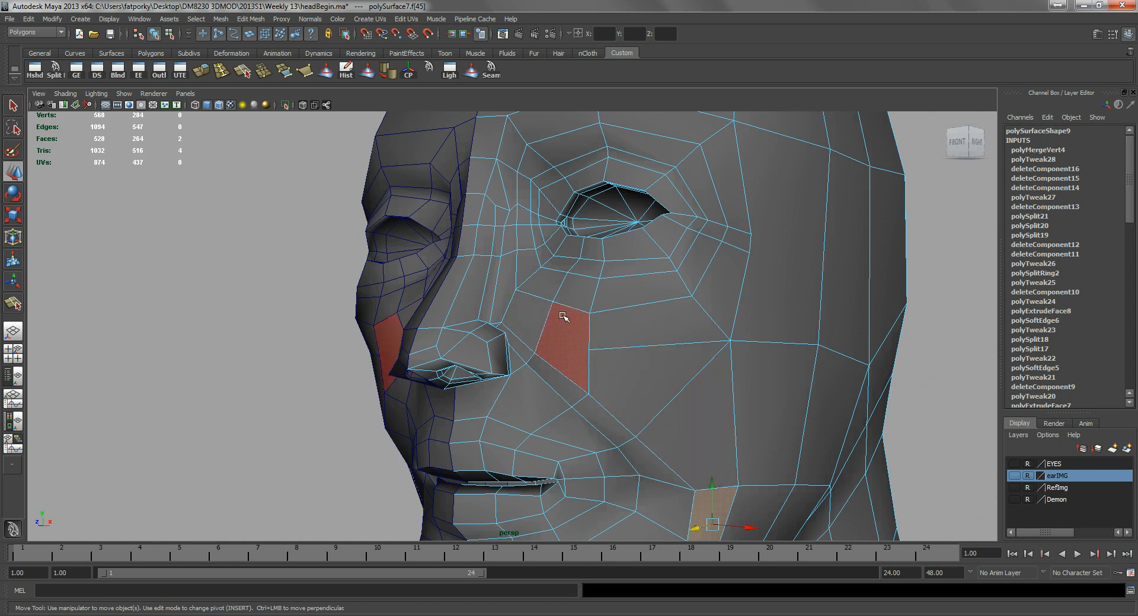
- Delete the horizontal edge crossing the cheek beside the nose, along with its leftover vertex
left_click_drag(650, 358, 696, 396, "alt")
right_click_drag(605, 337, 606, 309)
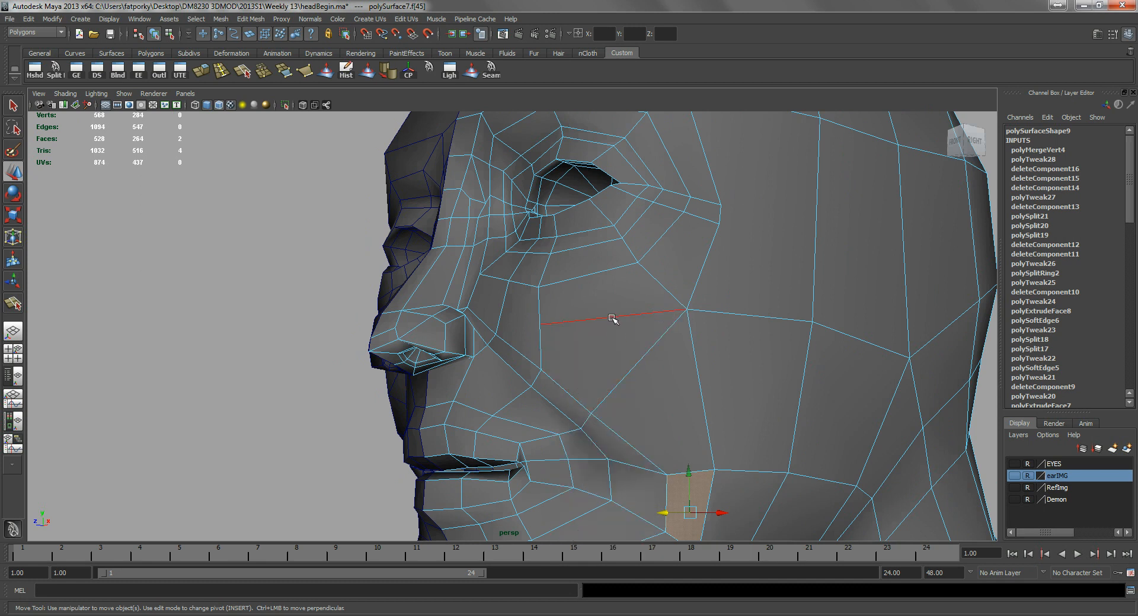
left_click(612, 319)
key("Delete")
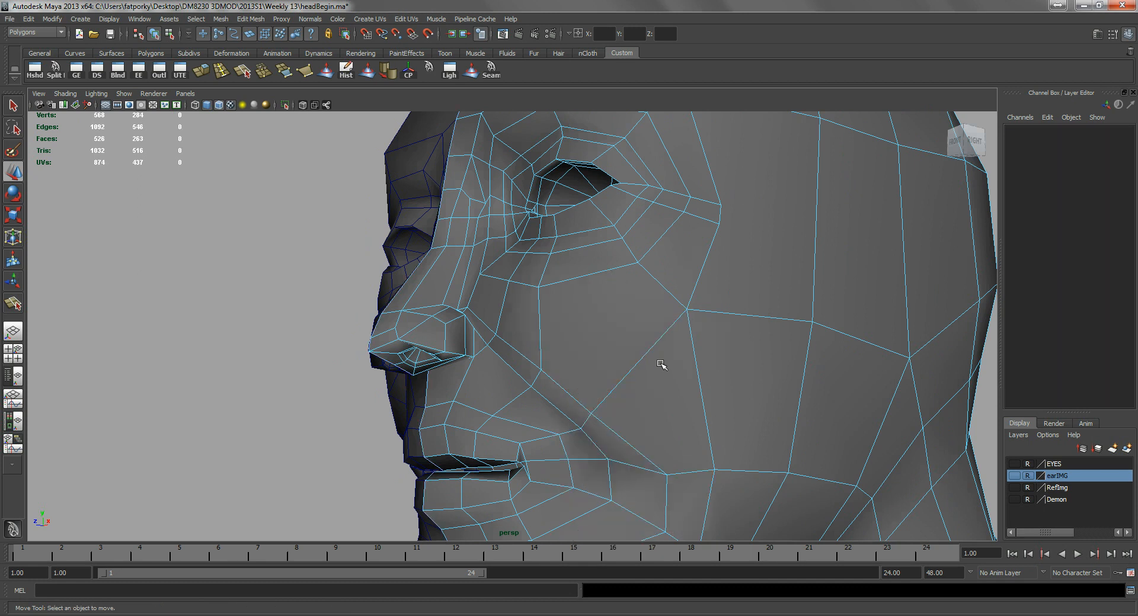
right_click_drag(585, 328, 584, 337)
left_click_drag(512, 299, 604, 417)
key("Delete")
left_click_drag(666, 314, 540, 364, "alt")
right_click_drag(540, 364, 589, 337, "alt")
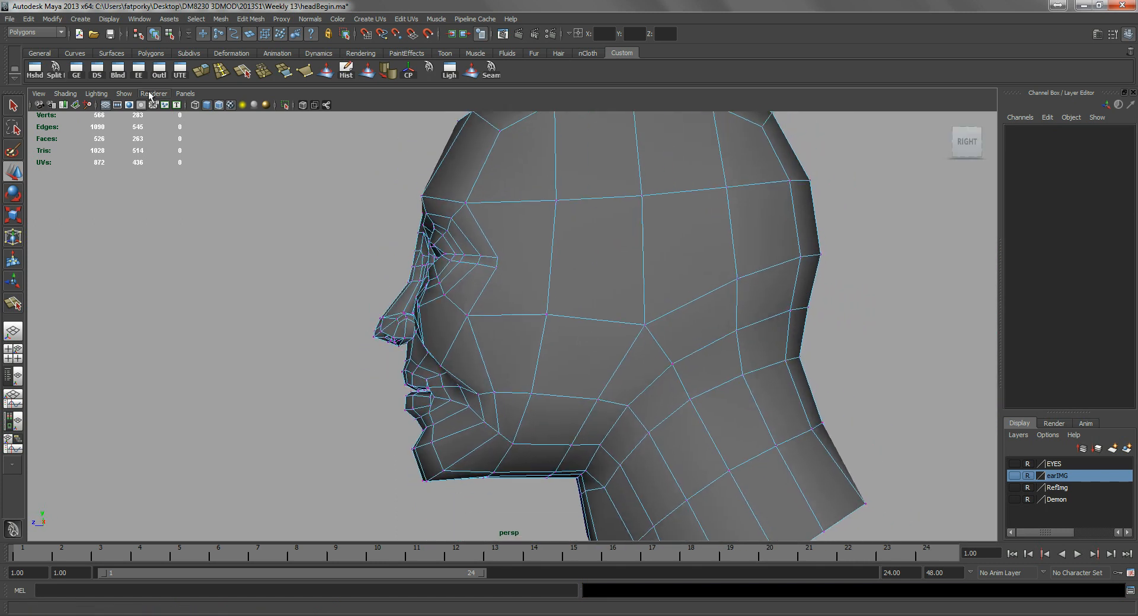
left_click(54, 71)
scroll(541, 355, "up", 3)
left_click_drag(437, 312, 469, 316, "alt")
left_click(457, 328)
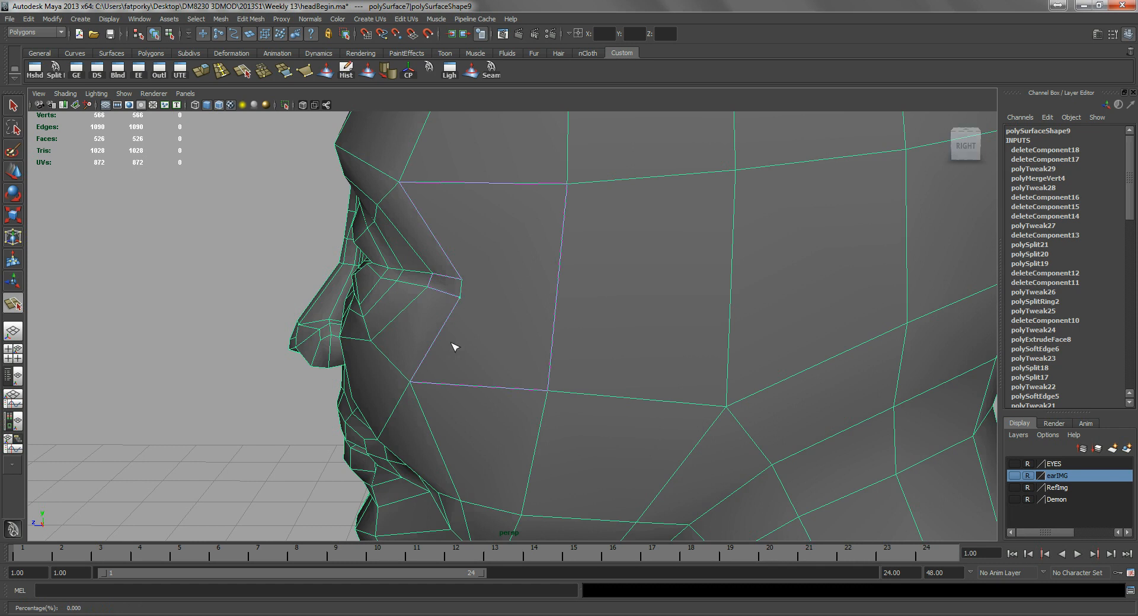
left_click_drag(453, 357, 571, 344, "alt")
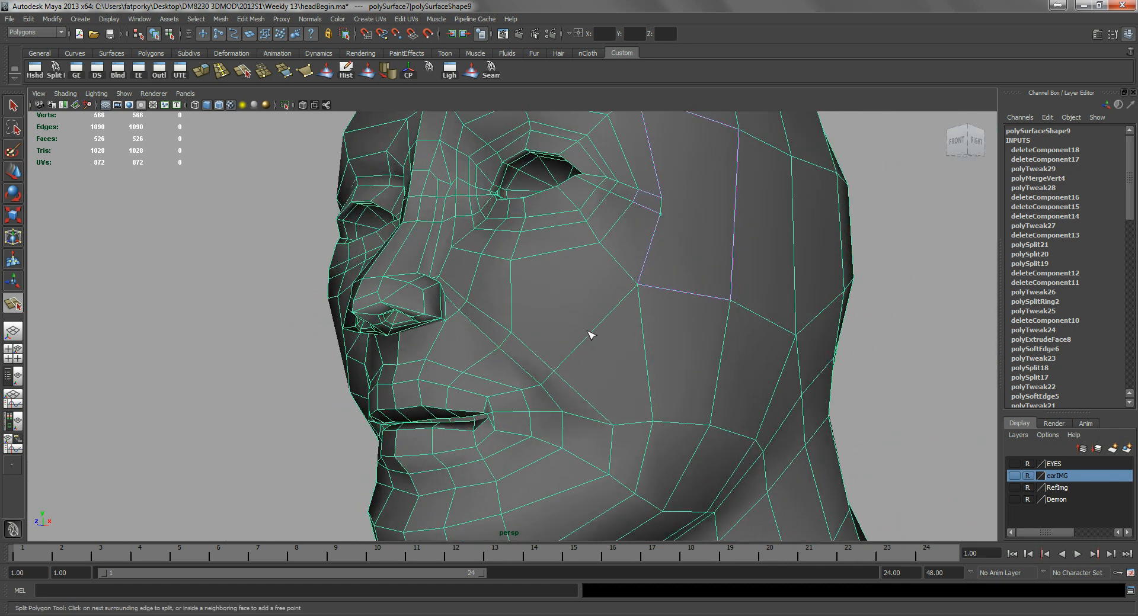
left_click_drag(652, 340, 615, 338, "alt")
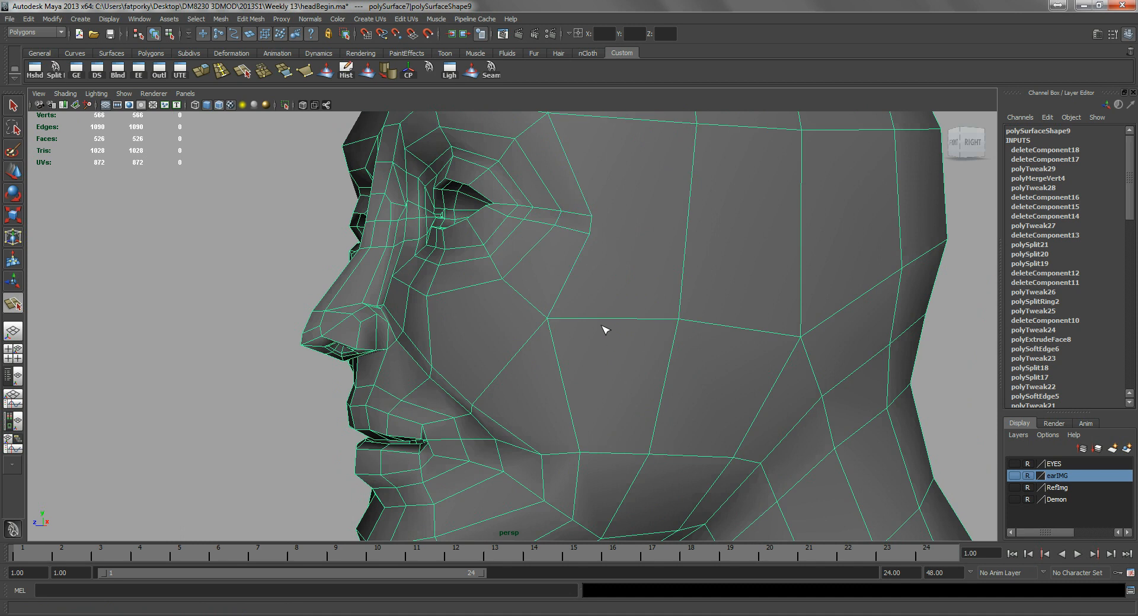
key("q")
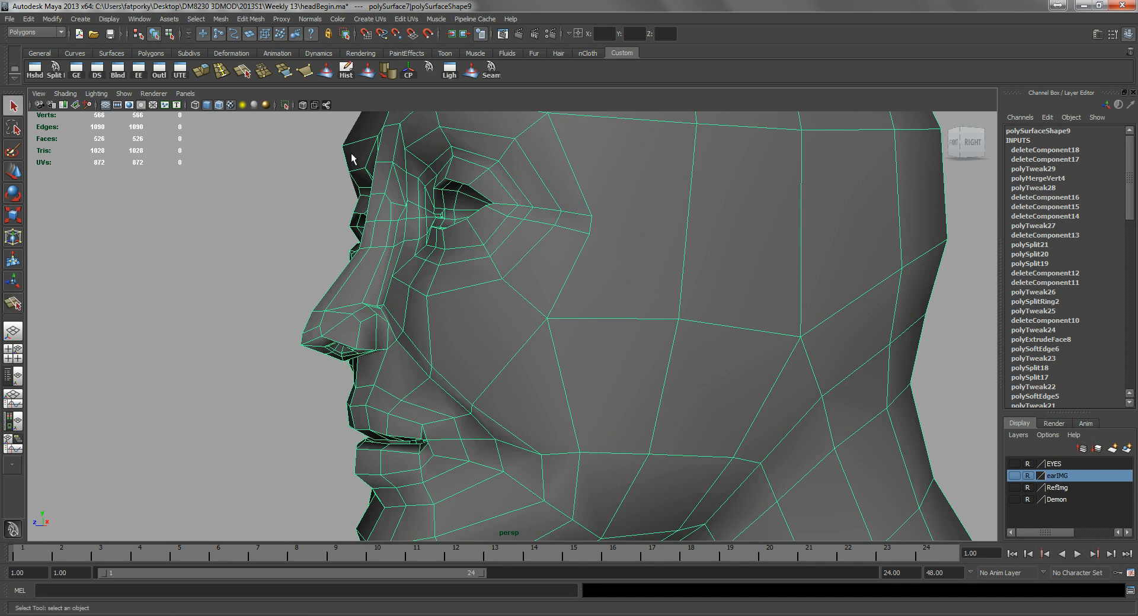
- Split an edge from the cheek vertex below the outer eye to the smile-line vertex, and delete the neighbouring diagonal edge
left_click(54, 70)
left_click_drag(536, 284, 562, 279, "alt")
left_click(566, 262)
left_click(523, 385)
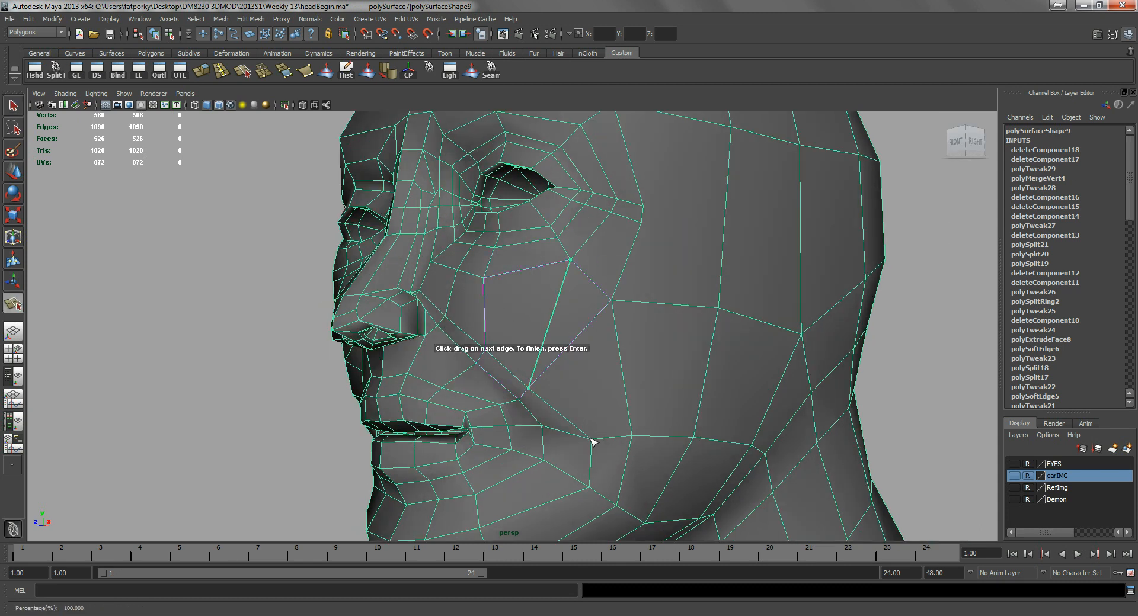
key("Return")
right_click_drag(568, 371, 563, 351)
left_click(563, 351)
key("Delete")
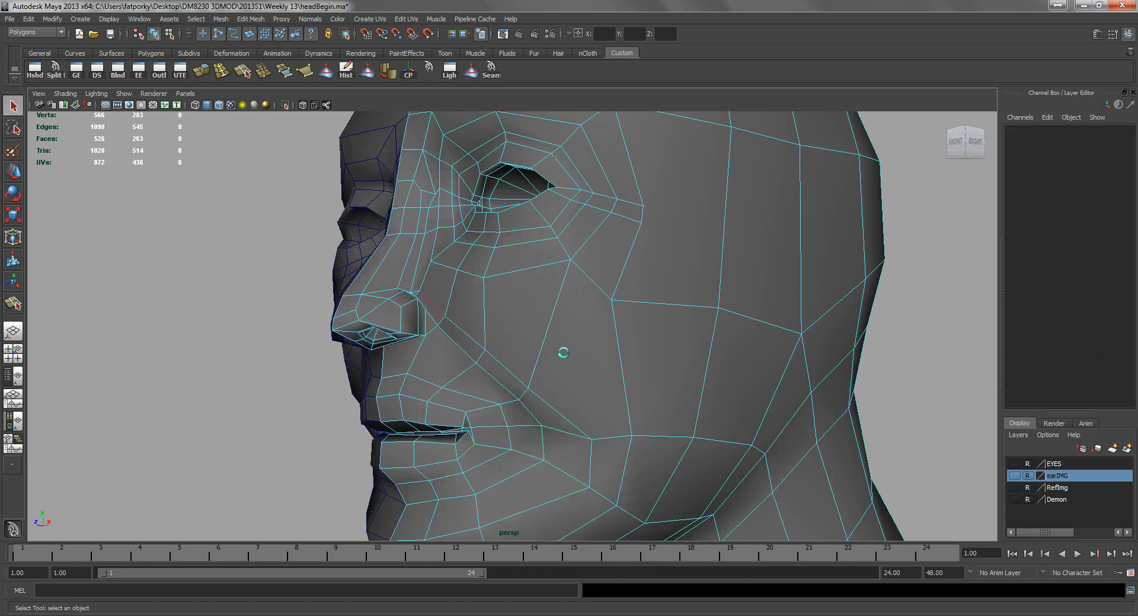
- Split an edge from the rear cheek vertex down to the end of the smile line, and delete the old vertical edge behind it
key("y")
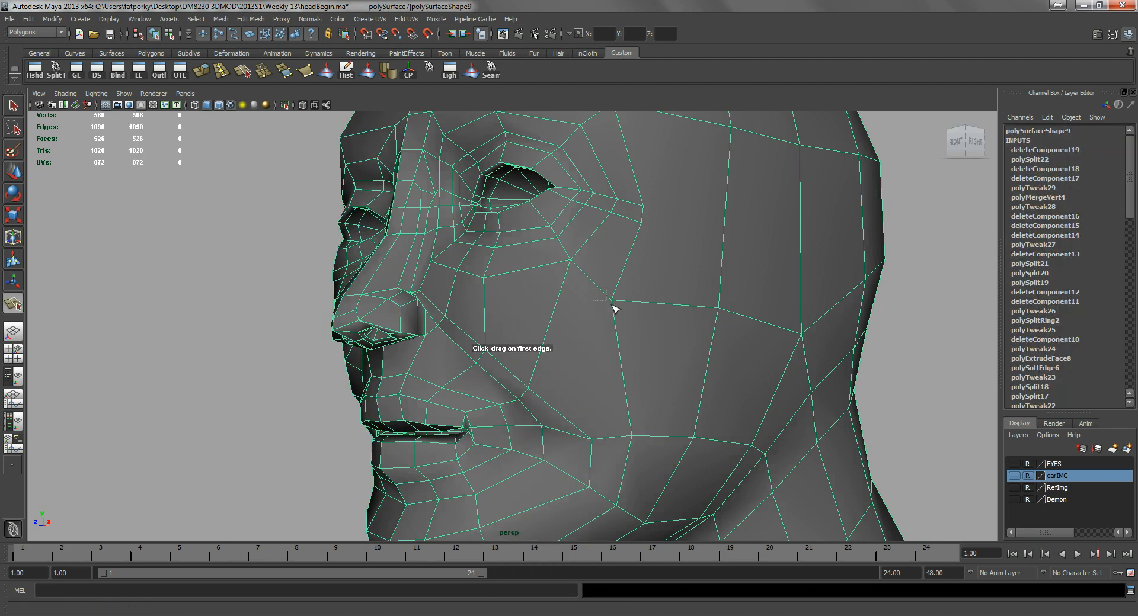
left_click(618, 342)
left_click(622, 271)
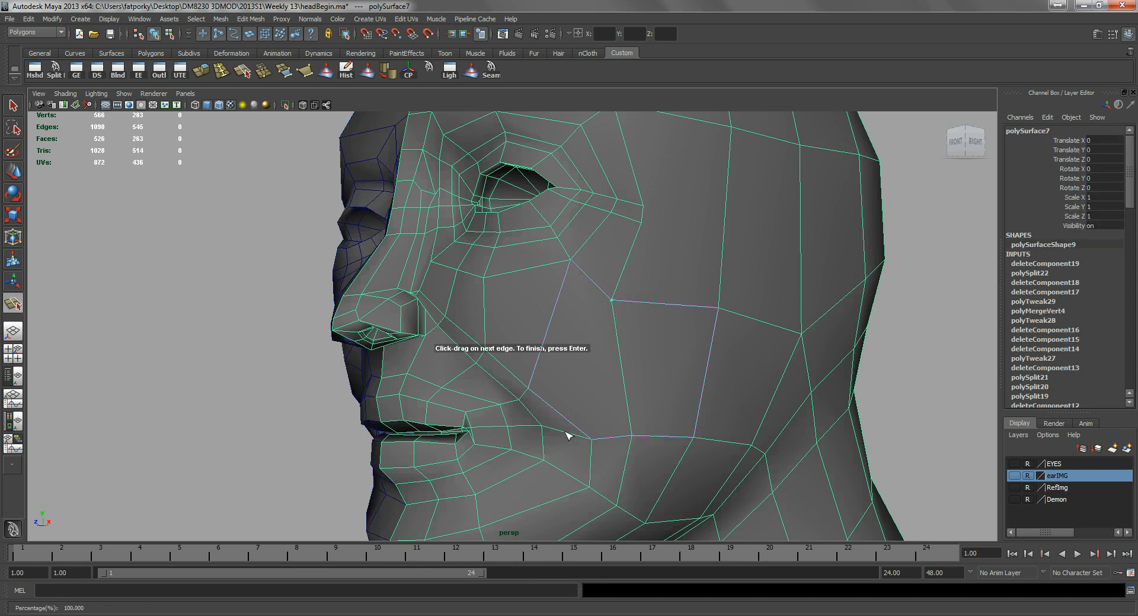
left_click(640, 452)
key("Return")
right_click_drag(638, 446, 623, 372)
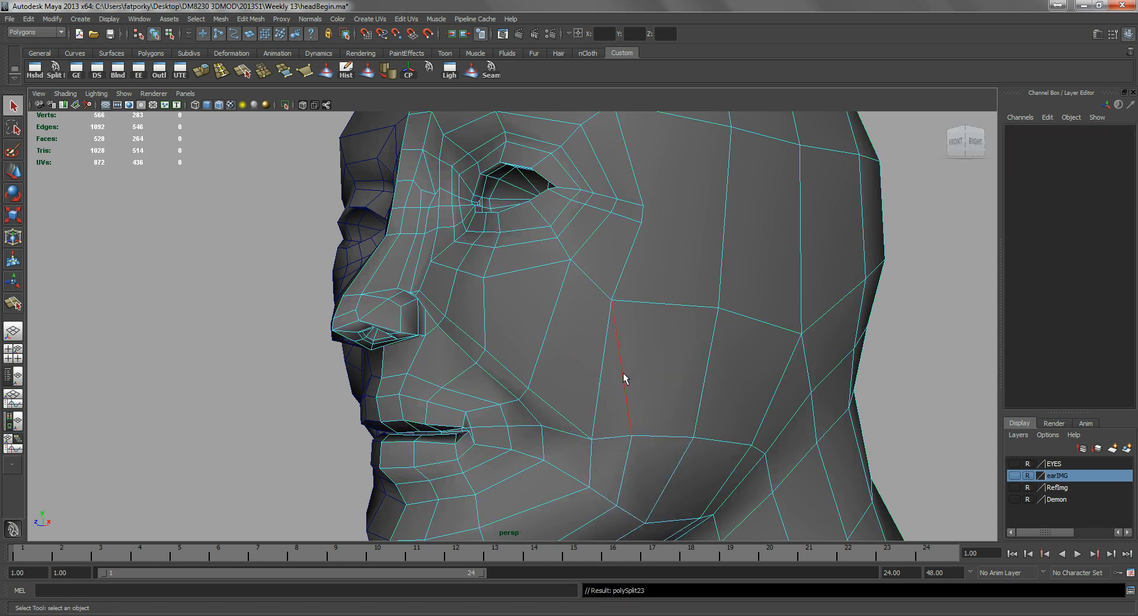
left_click(624, 374)
key("Delete")
left_click_drag(629, 331, 631, 332, "alt")
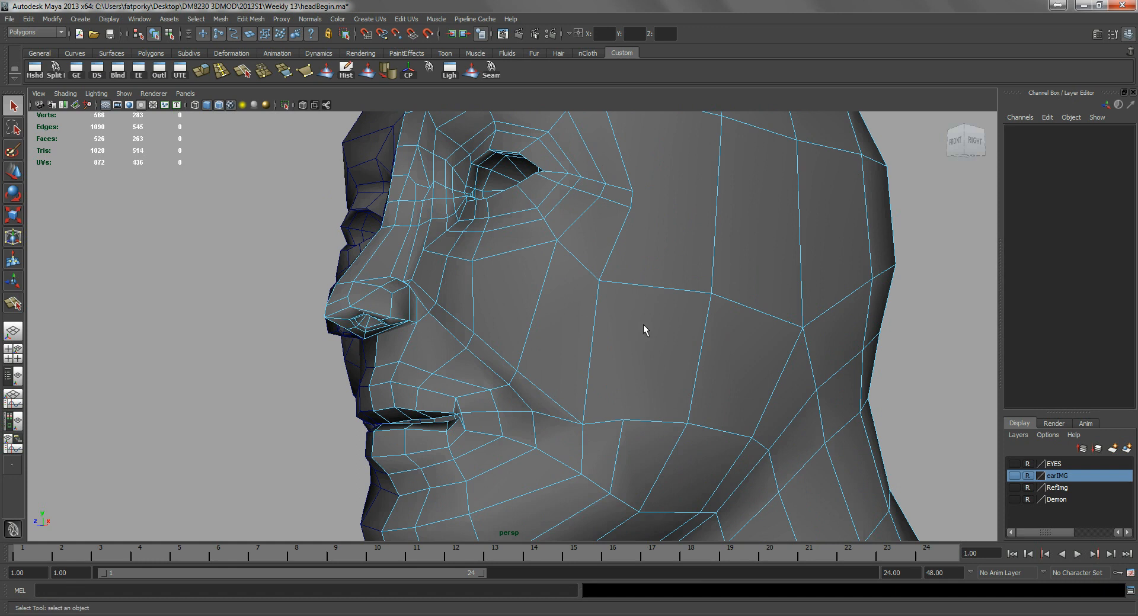
- Split a new edge from the jaw line up across the cheek to the edge loop behind the outer eye corner
key("y")
left_click_drag(606, 418, 848, 389)
key("Return")
left_click_drag(711, 388, 687, 441, "alt")
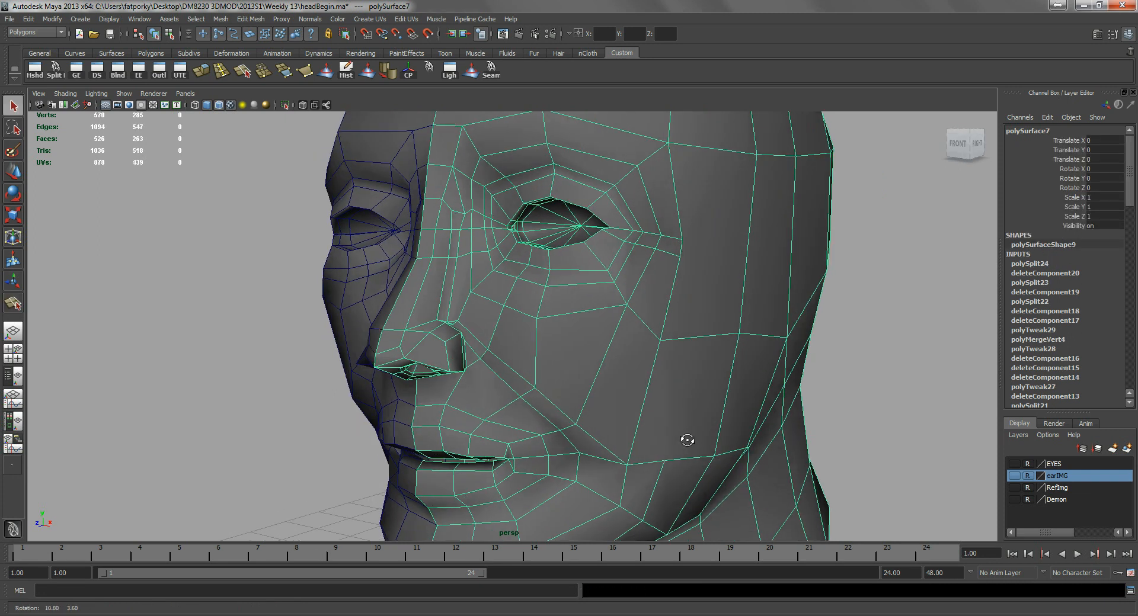
key("y")
left_click(651, 463)
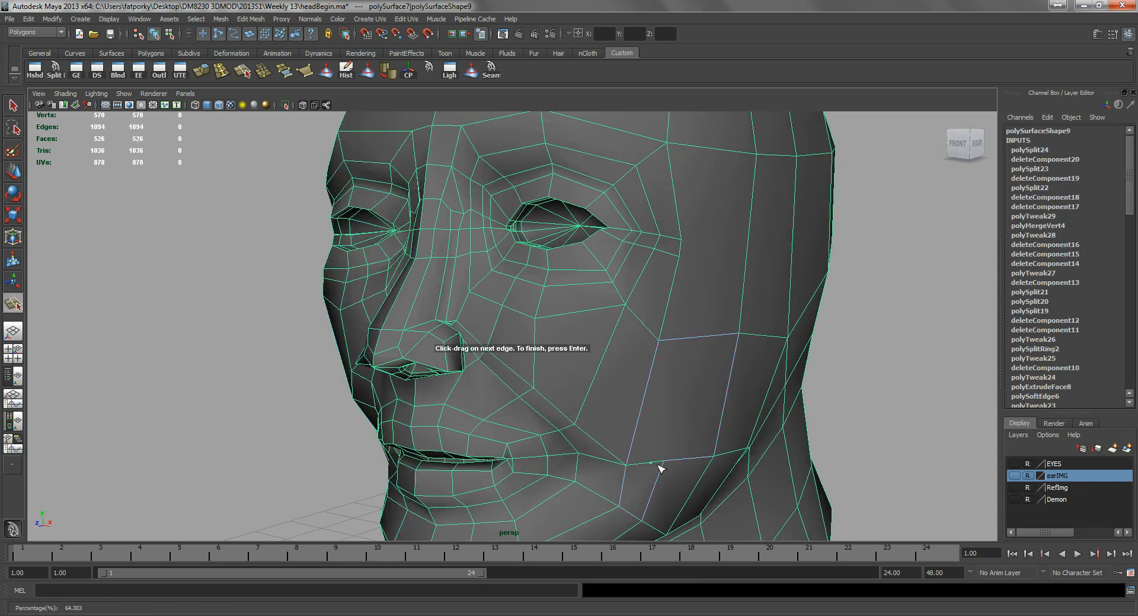
key("Return")
left_click(701, 458)
left_click_drag(679, 272, 552, 270)
key("Return")
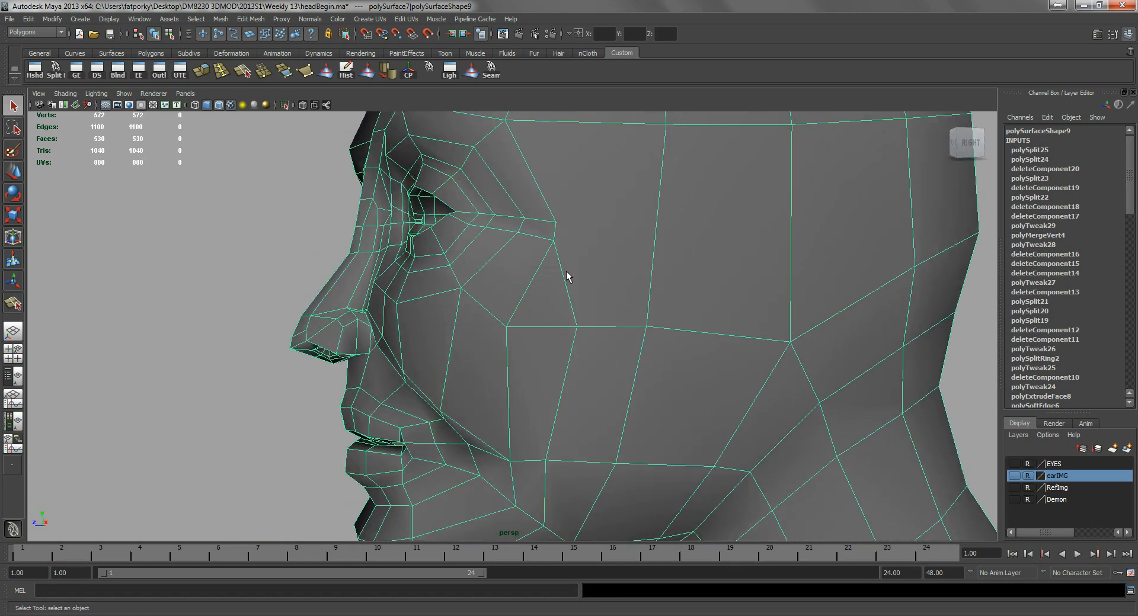
- Split a new edge from the outer eye loop backward across two faces on the side of the head
left_click(55, 70)
left_click(557, 233)
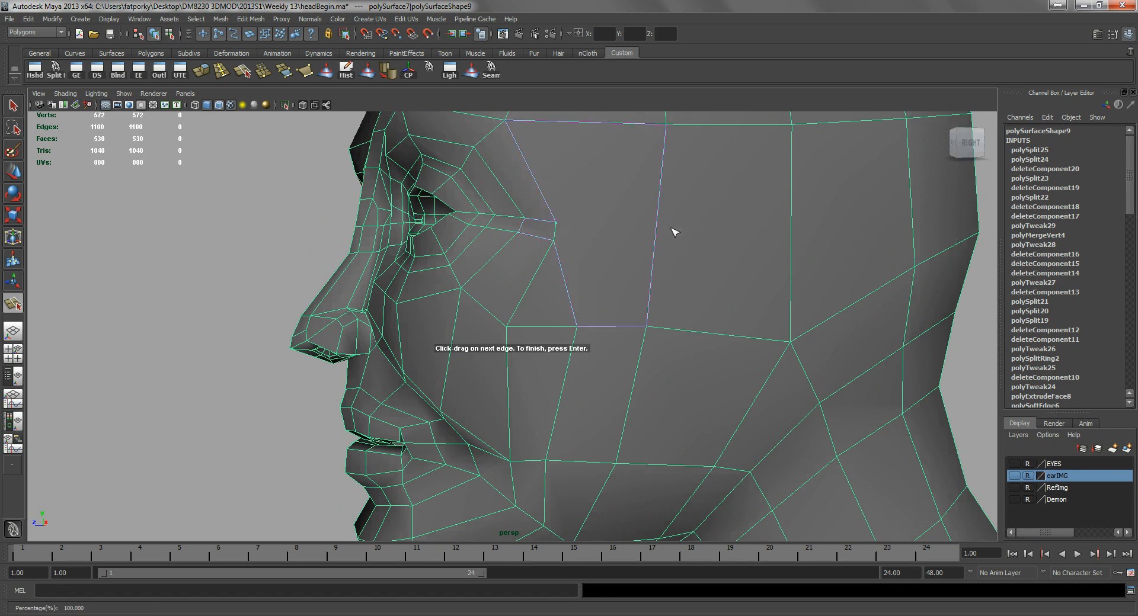
left_click_drag(656, 231, 832, 308, "alt")
key("q")
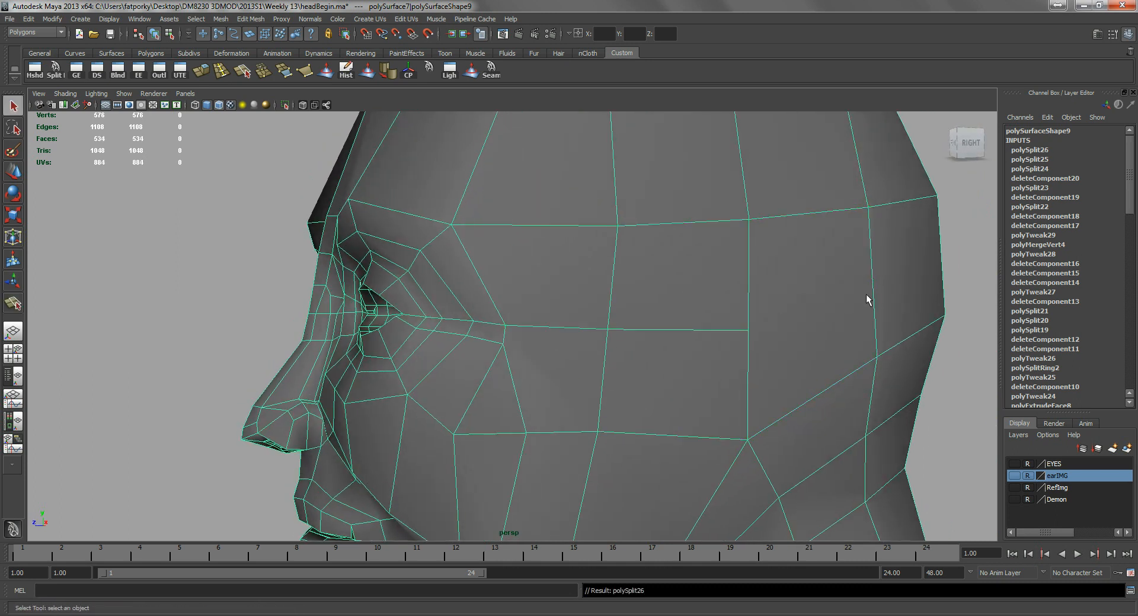
- Split a diagonal edge across the temple face behind the eye and move its new vertex backward
left_click_drag(630, 347, 618, 323, "alt")
key("y")
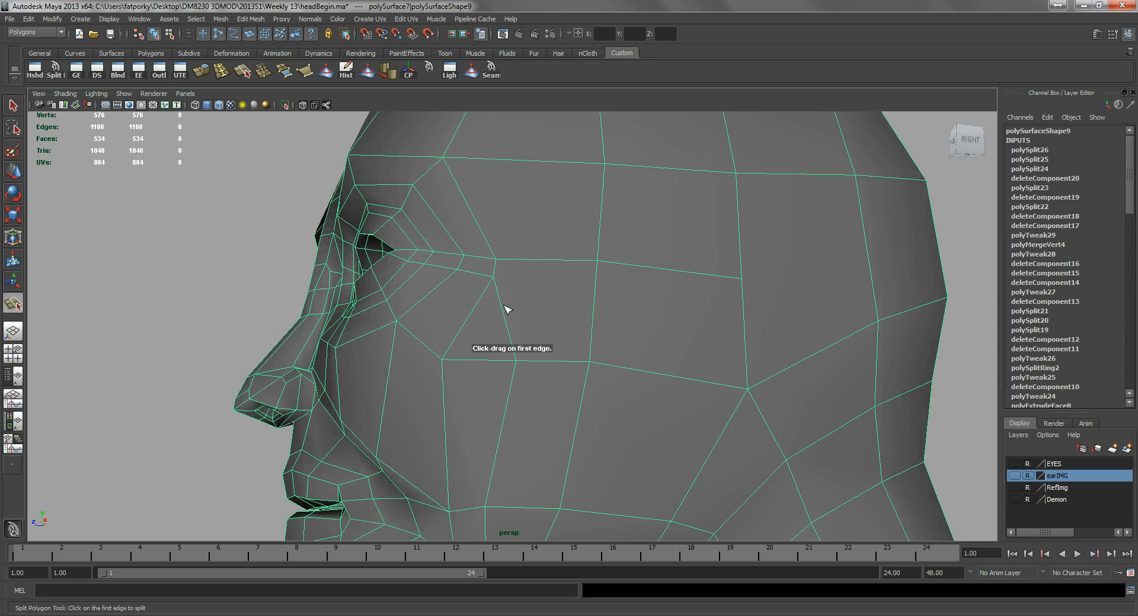
left_click_drag(534, 264, 733, 291)
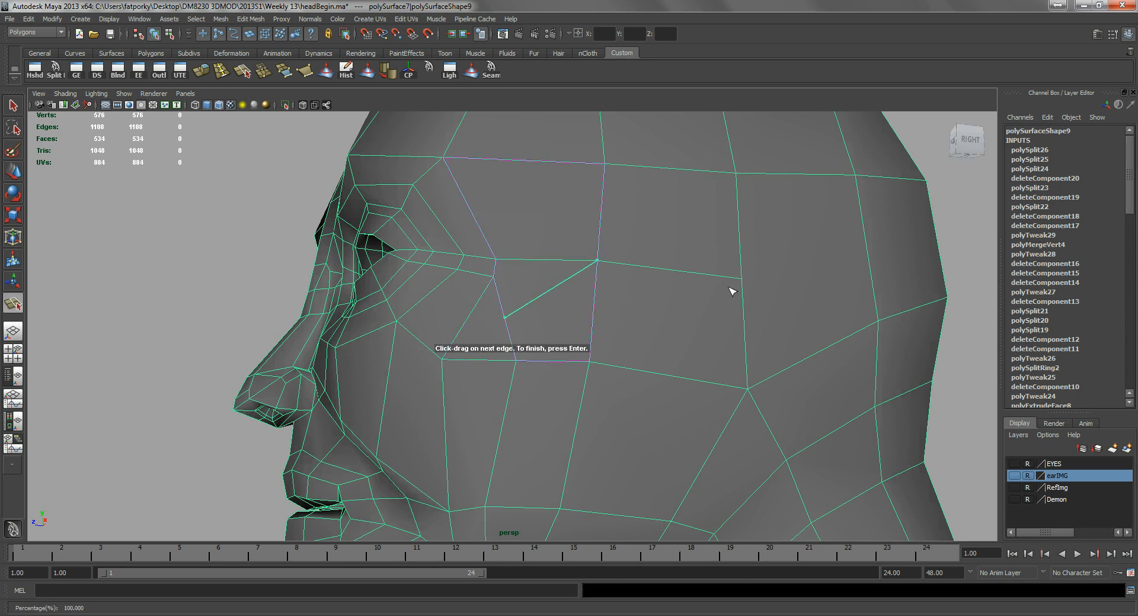
key("q")
right_click_drag(526, 320, 513, 332)
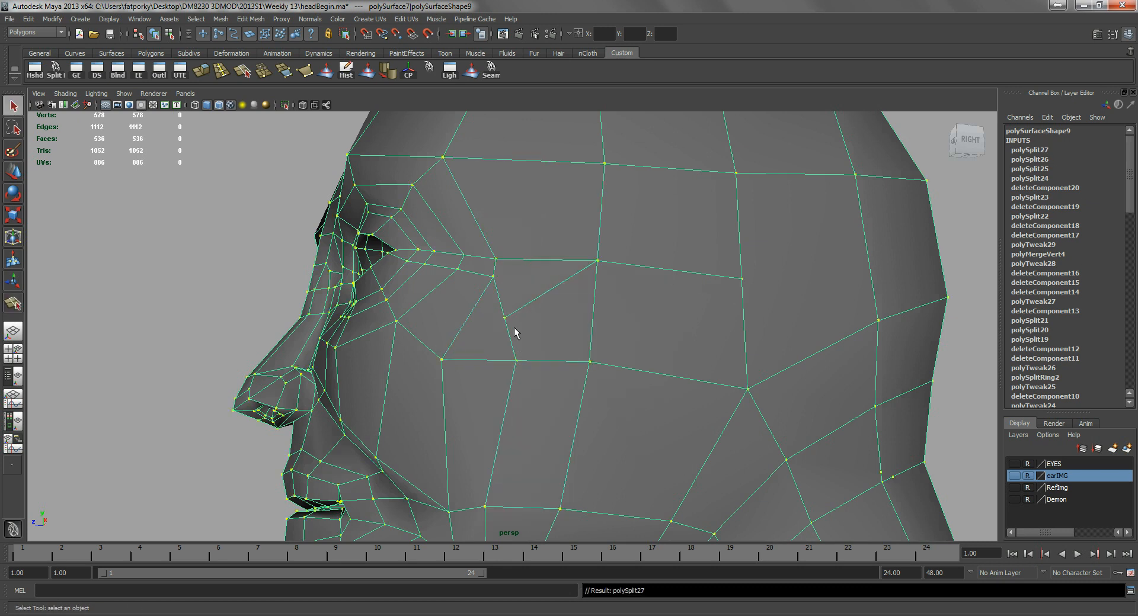
left_click(504, 318)
key("w")
left_click_drag(486, 319, 513, 323)
- Reposition the horizontal cheek edges below the eye
left_click_drag(533, 277, 589, 357, "alt")
right_click_drag(589, 358, 597, 376, "alt")
right_click_drag(560, 304, 539, 281)
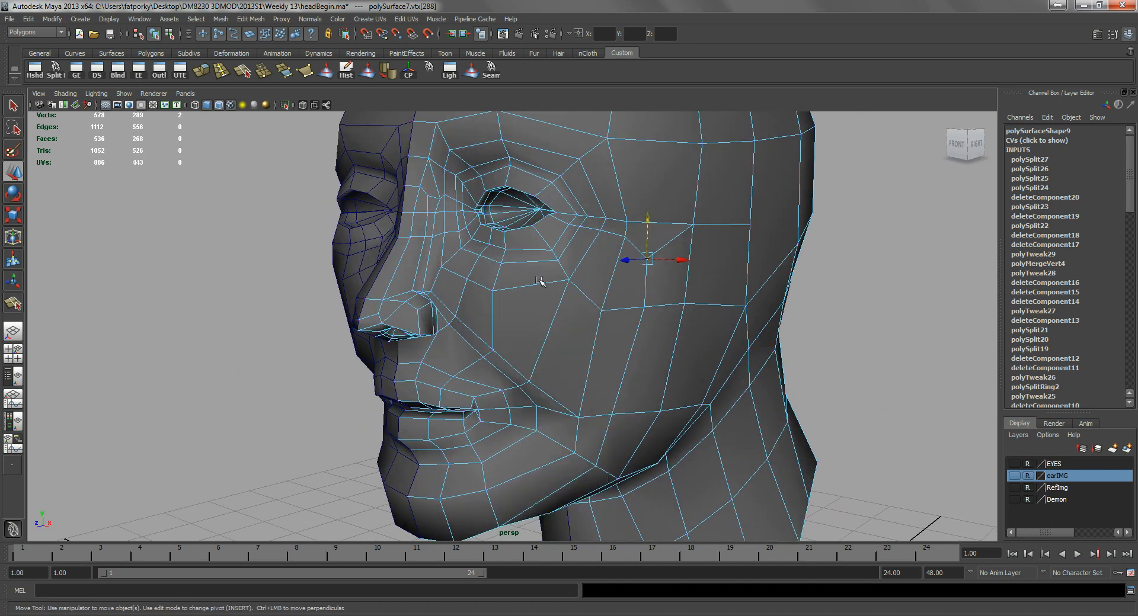
left_click(534, 287)
left_click_drag(549, 315, 525, 341, "alt")
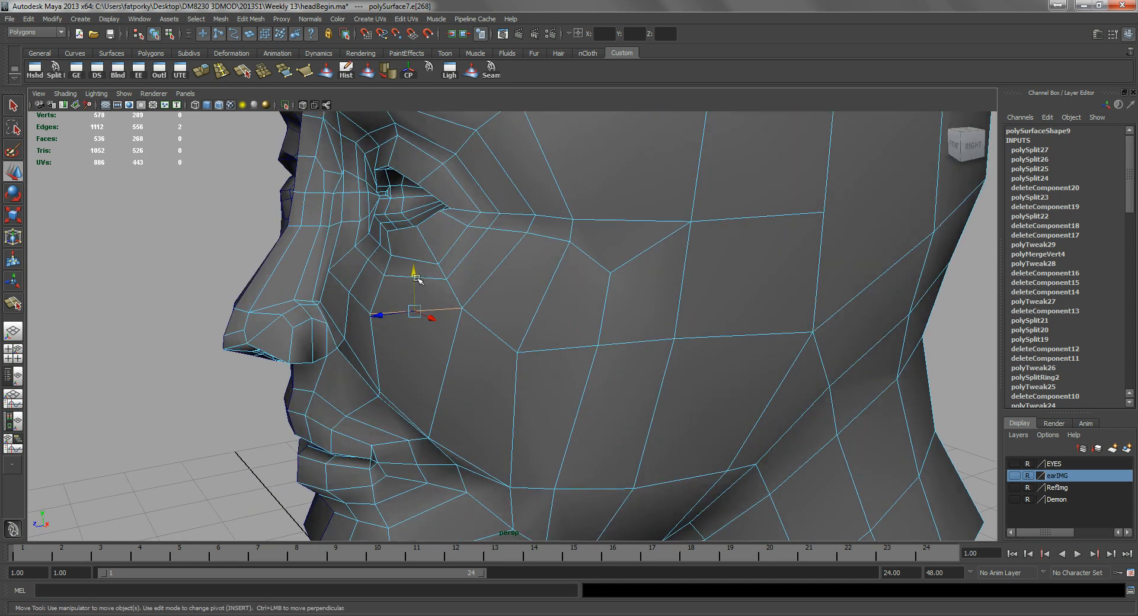
left_click_drag(413, 305, 432, 294, "alt")
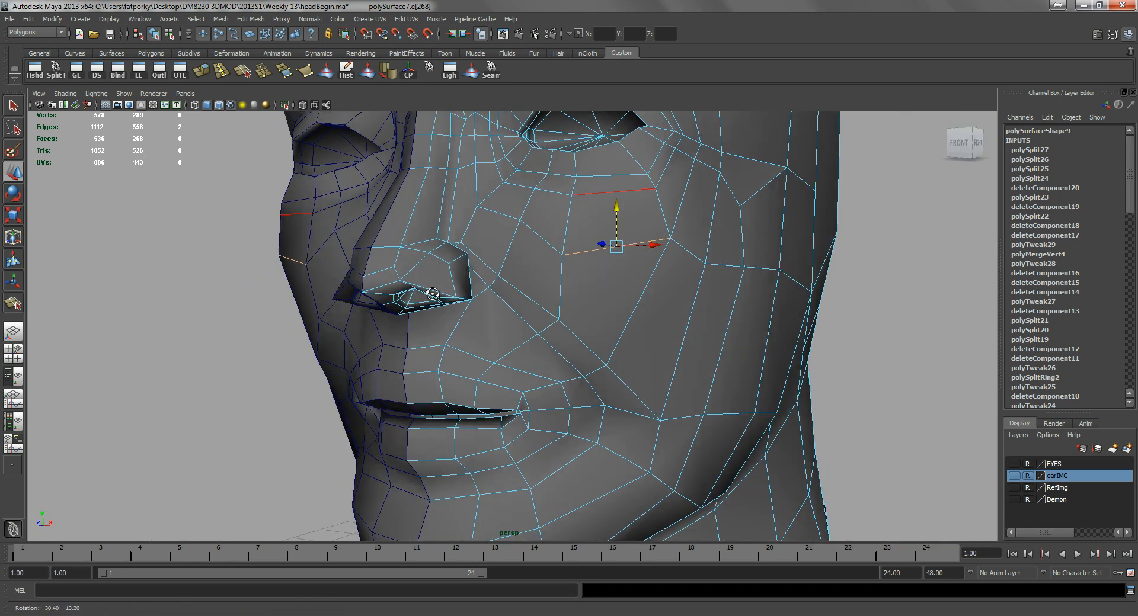
left_click_drag(655, 250, 674, 249)
- Move the vertex below the outer part of the lower eyelid up and inward toward the eye
left_click_drag(613, 306, 579, 338, "alt")
right_click_drag(574, 341, 646, 383)
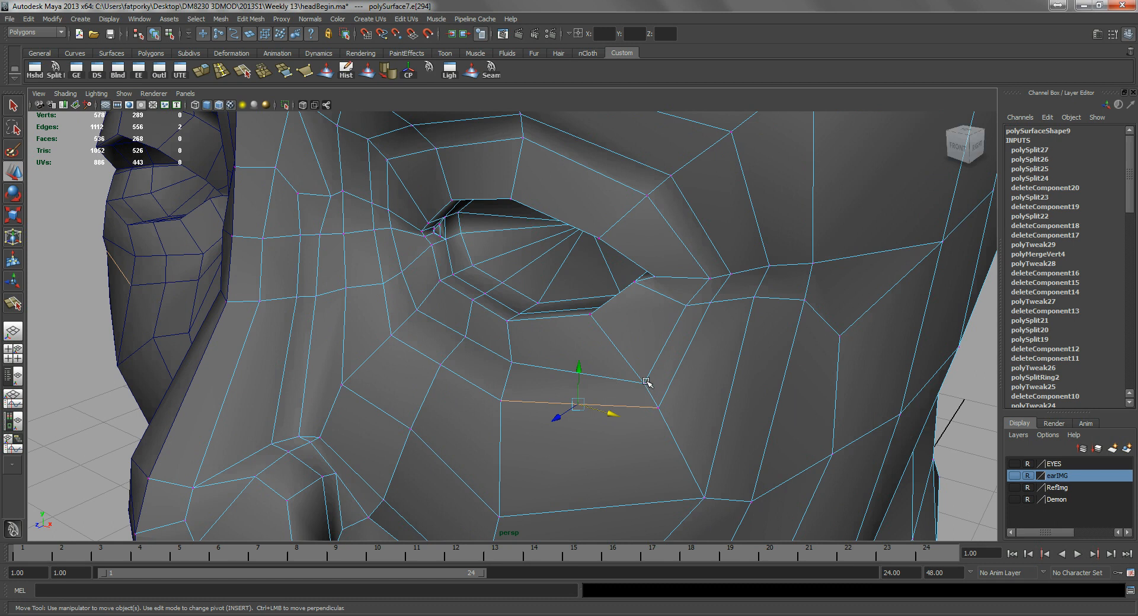
left_click(643, 383)
left_click_drag(643, 349, 636, 298)
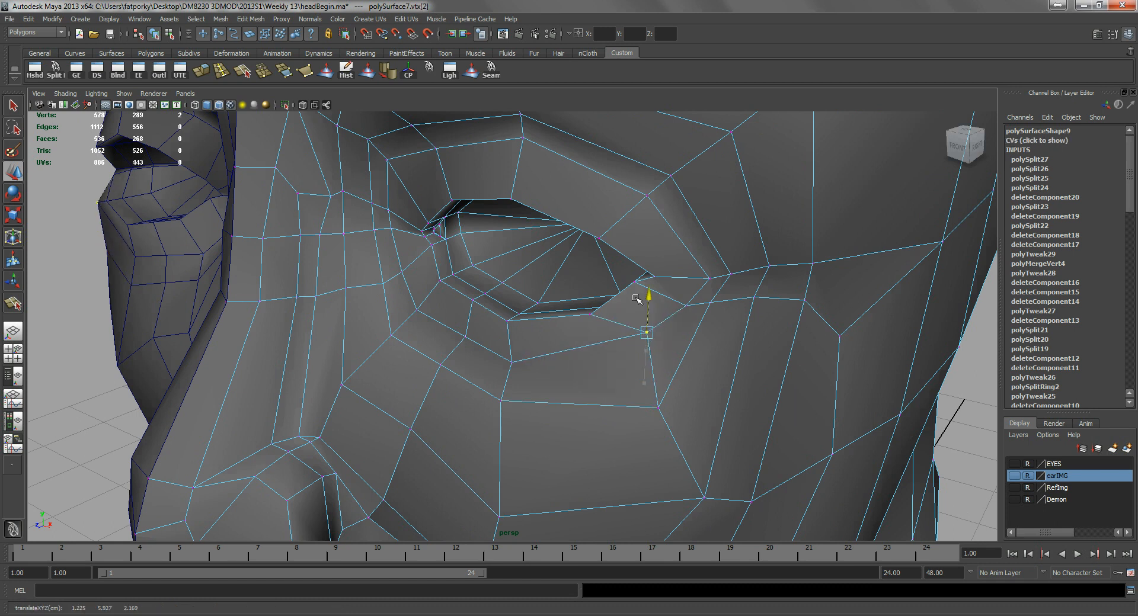
left_click_drag(681, 342, 656, 336)
left_click_drag(624, 277, 644, 338)
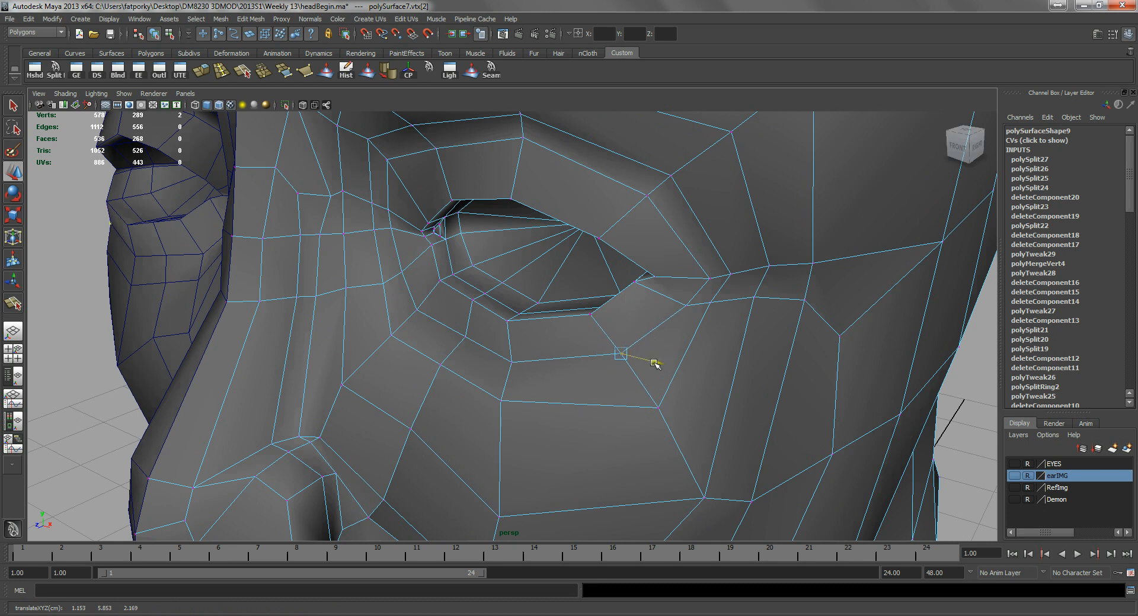
- Adjust an edge on the cheek near the nose and mouth
middle_click_drag(604, 358, 683, 297, "alt")
right_click_drag(683, 297, 612, 242, "alt")
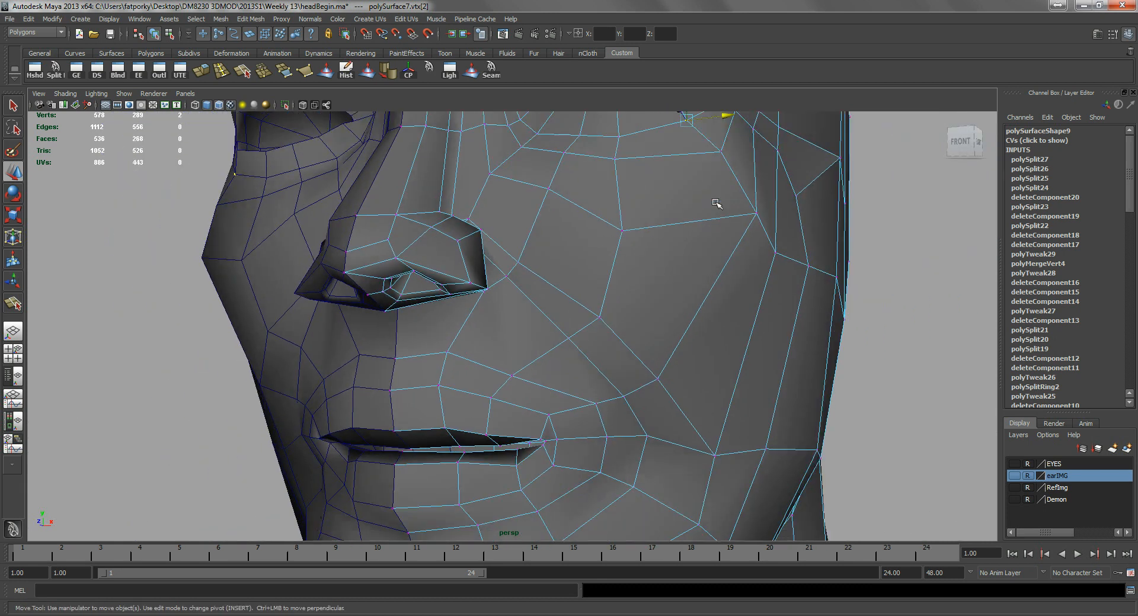
middle_click_drag(716, 206, 682, 266, "alt")
left_click_drag(597, 322, 476, 332, "alt")
right_click_drag(492, 350, 498, 322)
left_click(508, 328)
left_click_drag(508, 328, 451, 381, "alt")
left_click_drag(409, 425, 552, 419)
left_click_drag(641, 422, 551, 344, "alt")
right_click_drag(595, 360, 414, 311, "alt")
left_click_drag(414, 312, 558, 392, "alt")
- Return to object mode, select the head mesh, soften its edges and deselect it
key("q")
right_click_drag(559, 392, 603, 374)
left_click_drag(691, 428, 620, 432, "alt")
left_click(442, 198)
left_click(387, 70)
left_click(813, 283)
- Examine the overall form and edge flow of the face from the front and nearby angles
left_click_drag(686, 325, 694, 353, "alt")
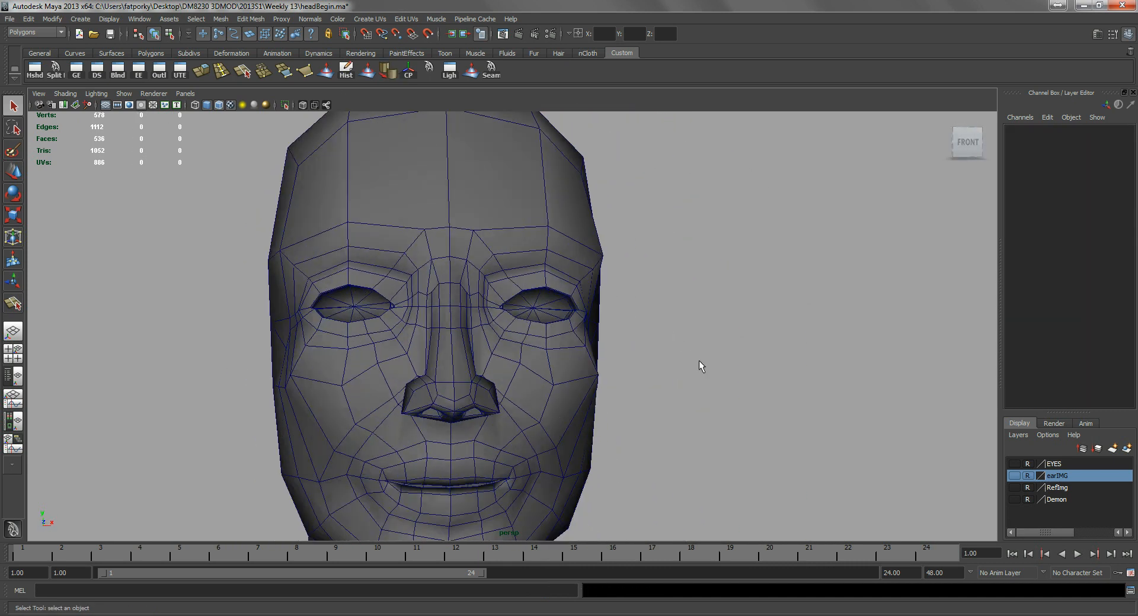
right_click_drag(693, 354, 578, 392, "alt")
left_click_drag(578, 393, 533, 398, "alt")
right_click_drag(533, 398, 522, 335, "alt")
left_click_drag(522, 336, 456, 281, "alt")
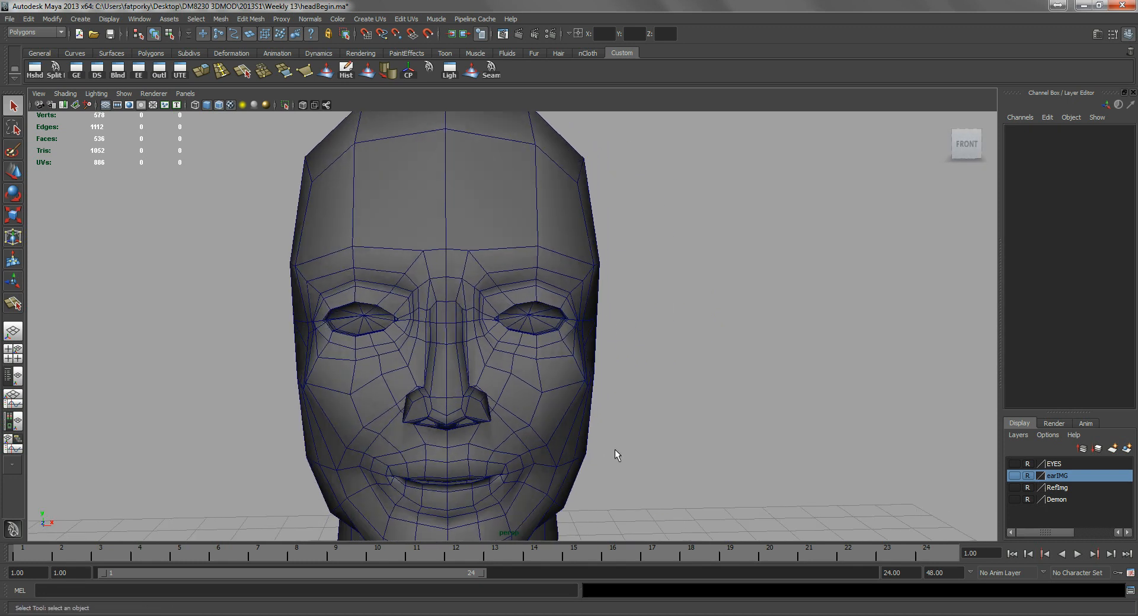
right_click_drag(598, 446, 507, 419, "alt")
left_click_drag(508, 419, 460, 373, "alt")
- Select an edge on the face and shift it slightly downward
left_click(460, 373)
right_click_drag(460, 373, 496, 397, "alt")
left_click_drag(496, 397, 535, 373, "alt")
right_click_drag(472, 363, 496, 329)
left_click(489, 324)
key("w")
left_click_drag(489, 287, 492, 294)
- Return to object mode, select the whole head mesh and frame it in side view
mouse_move(527, 357)
left_mouse_down("alt")
mouse_move(476, 376)
mouse_move(518, 386)
mouse_move(547, 366)
left_mouse_up("alt")
key("q")
right_click_drag(559, 368, 596, 356)
left_click(826, 410)
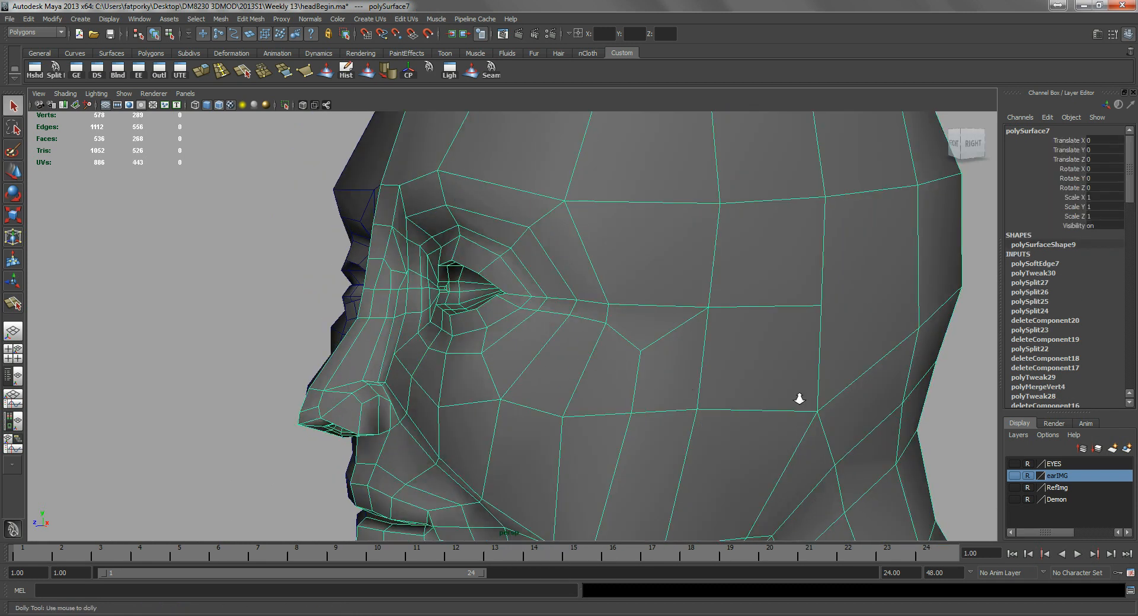
key("f")
left_click_drag(660, 363, 622, 356, "alt")
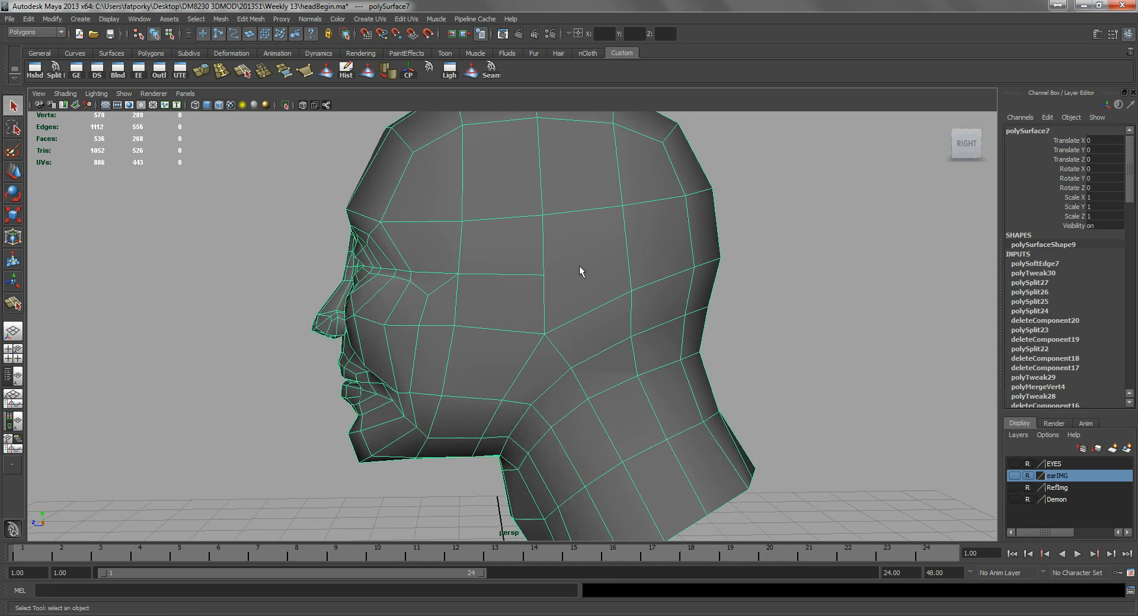
- Make the earIMG reference layer visible and bring the ear picture beside the head into view
left_click_drag(679, 309, 464, 330, "alt")
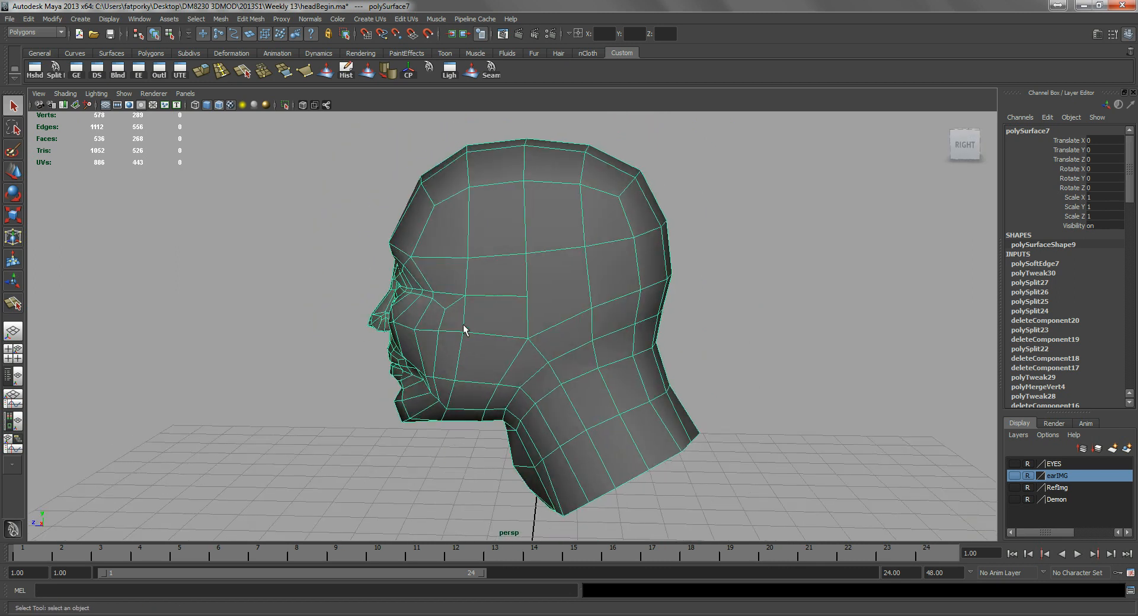
mouse_move(526, 314)
left_mouse_down("alt")
mouse_move(645, 335)
mouse_move(533, 332)
left_mouse_up("alt")
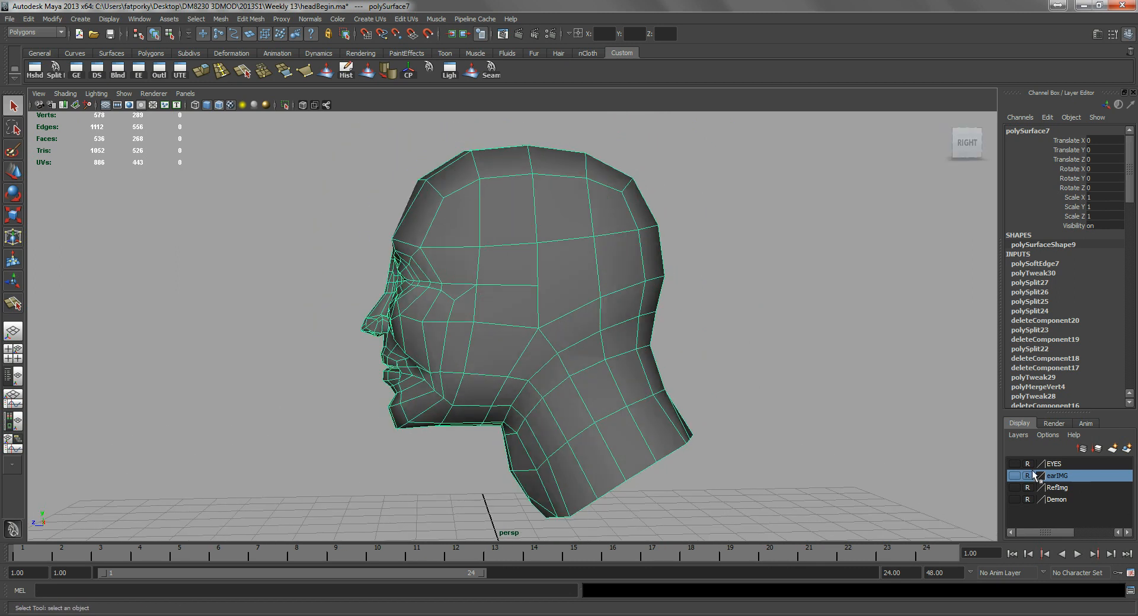
left_click(1012, 474)
scroll(714, 338, "down", 3)
scroll(521, 211, "up", 5)
middle_click_drag(521, 211, 516, 291, "alt")
left_click_drag(517, 291, 646, 340, "alt")
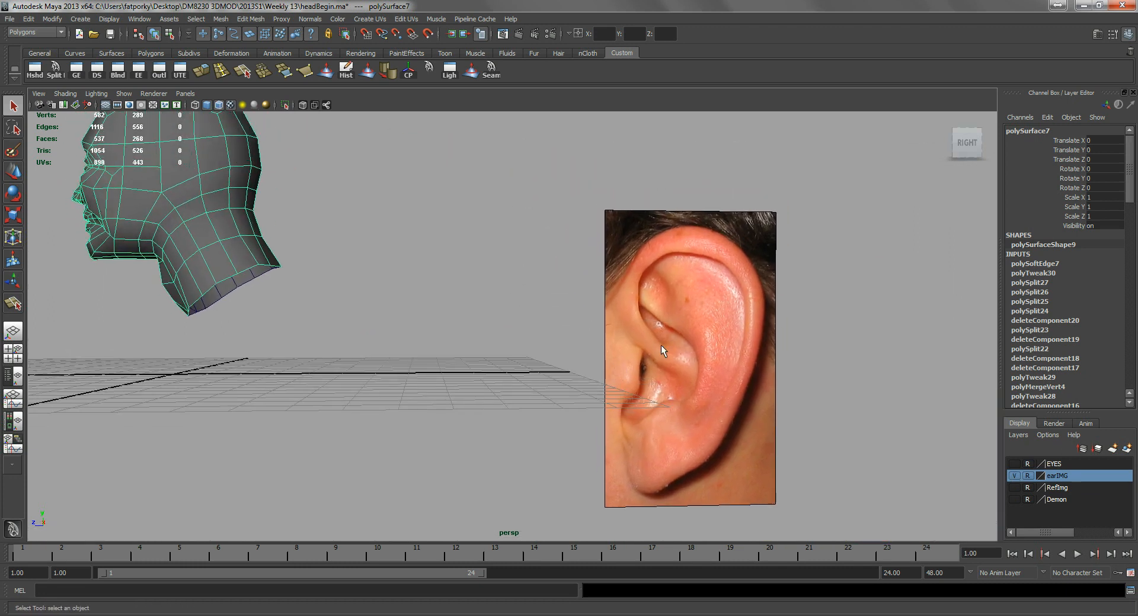
- Switch to Photoshop and add a new empty layer above the background of Ear.jpg
left_click(656, 615)
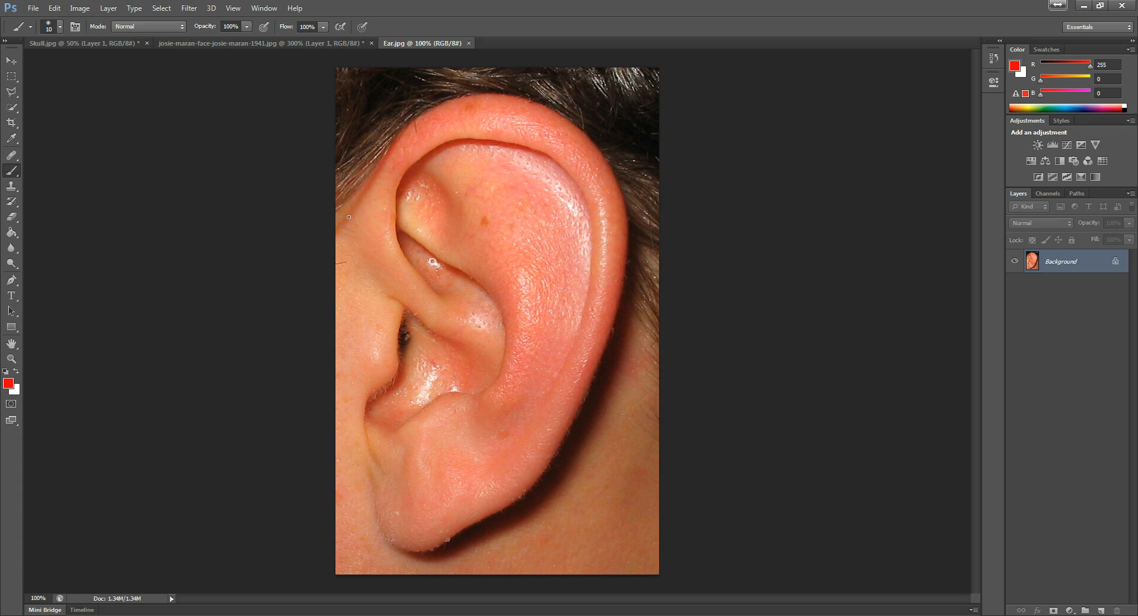
key("ctrl+z")
left_click(1102, 610)
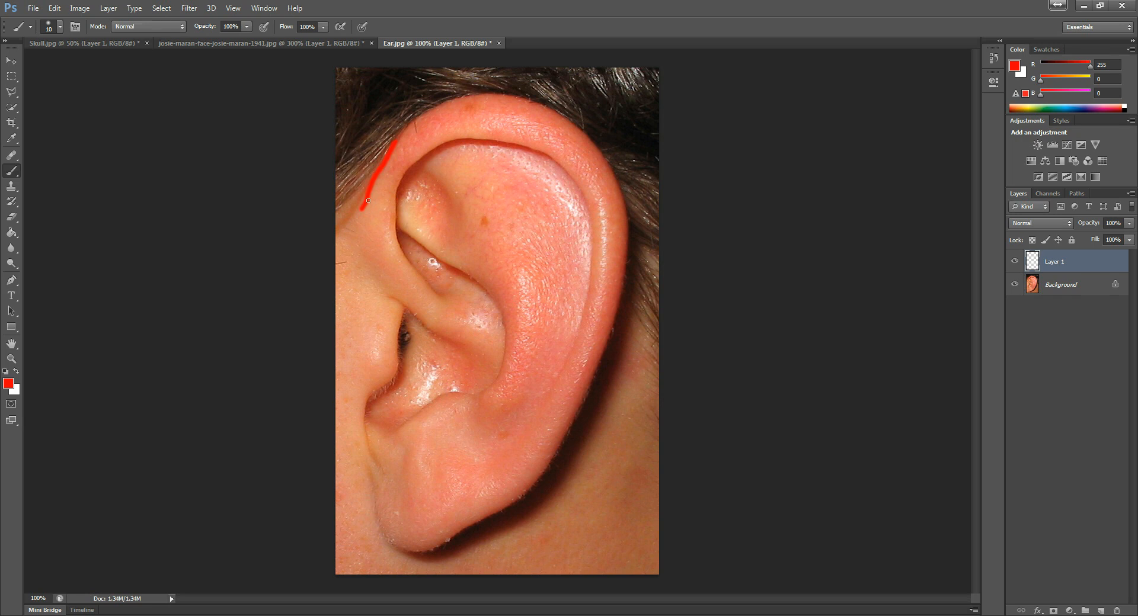
- Paint the ear's outer outline and inner rim contour in red, then hatch the band between them
mouse_move(445, 107)
left_mouse_down()
mouse_move(521, 99)
mouse_move(605, 156)
mouse_move(617, 251)
mouse_move(611, 361)
left_mouse_up()
left_click_drag(600, 408, 552, 498)
mouse_move(475, 543)
left_mouse_down()
mouse_move(409, 554)
mouse_move(368, 514)
mouse_move(349, 243)
mouse_move(359, 206)
left_mouse_up()
mouse_move(422, 155)
left_mouse_down()
mouse_move(491, 124)
mouse_move(530, 144)
left_mouse_up()
mouse_move(577, 188)
left_mouse_down()
mouse_move(591, 278)
mouse_move(551, 399)
mouse_move(399, 394)
left_mouse_up()
left_click_drag(407, 283, 393, 231)
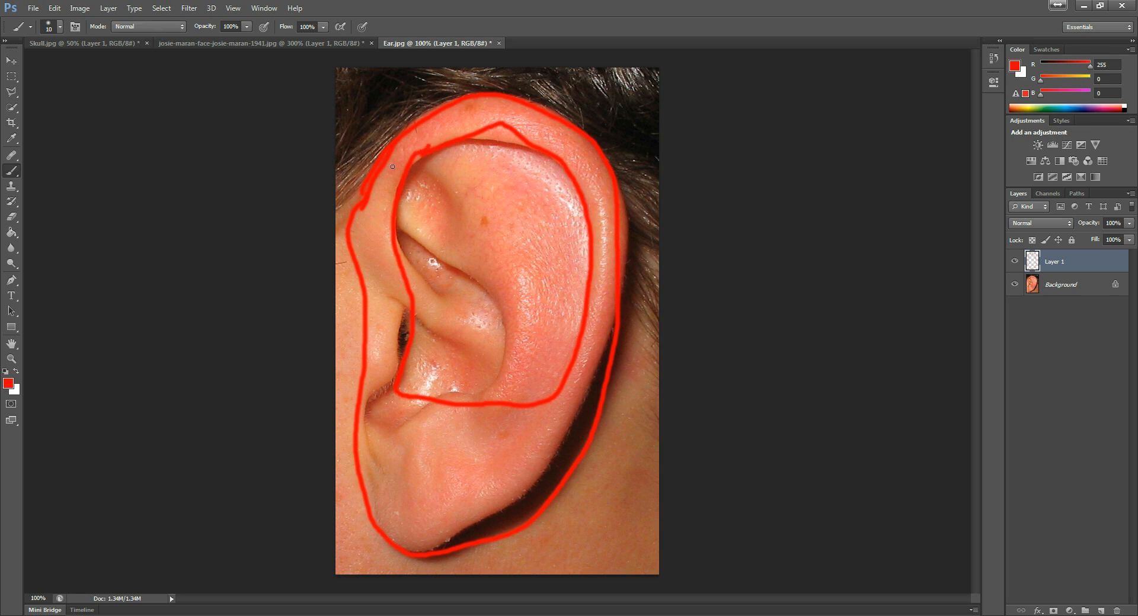
mouse_move(372, 217)
left_mouse_down()
mouse_move(372, 320)
mouse_move(394, 402)
mouse_move(449, 474)
mouse_move(574, 432)
left_mouse_up()
mouse_move(441, 116)
left_mouse_down()
mouse_move(534, 129)
mouse_move(578, 161)
mouse_move(607, 244)
mouse_move(566, 453)
left_mouse_up()
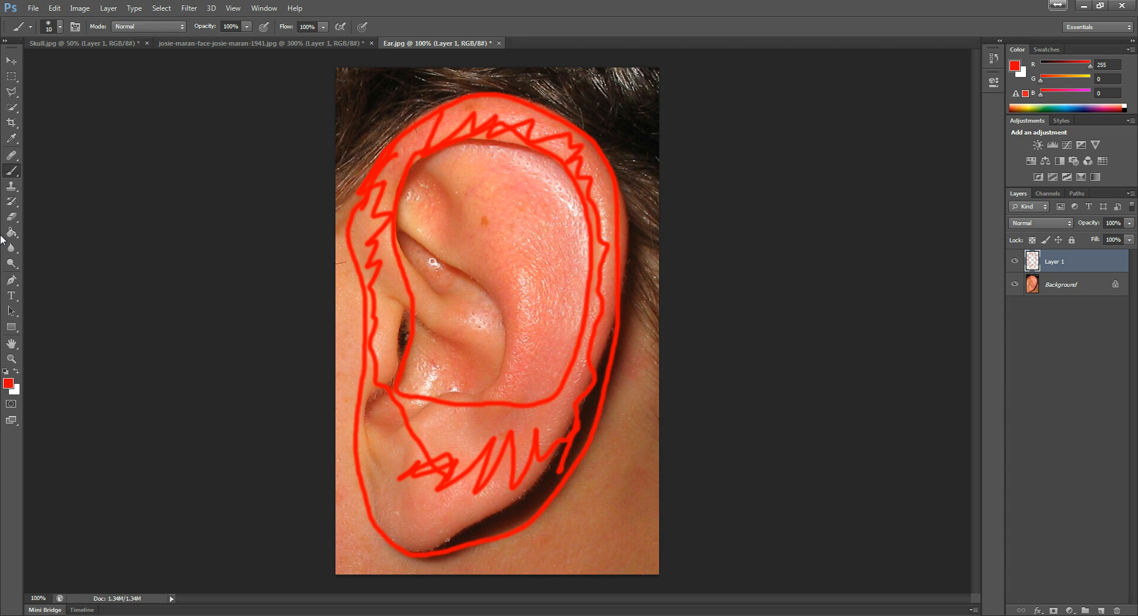
- Set the foreground colour to blue 0000ff and outline the ear's inner fold from the front crease round to the lobe
left_click(9, 384)
left_click_drag(501, 300, 505, 291)
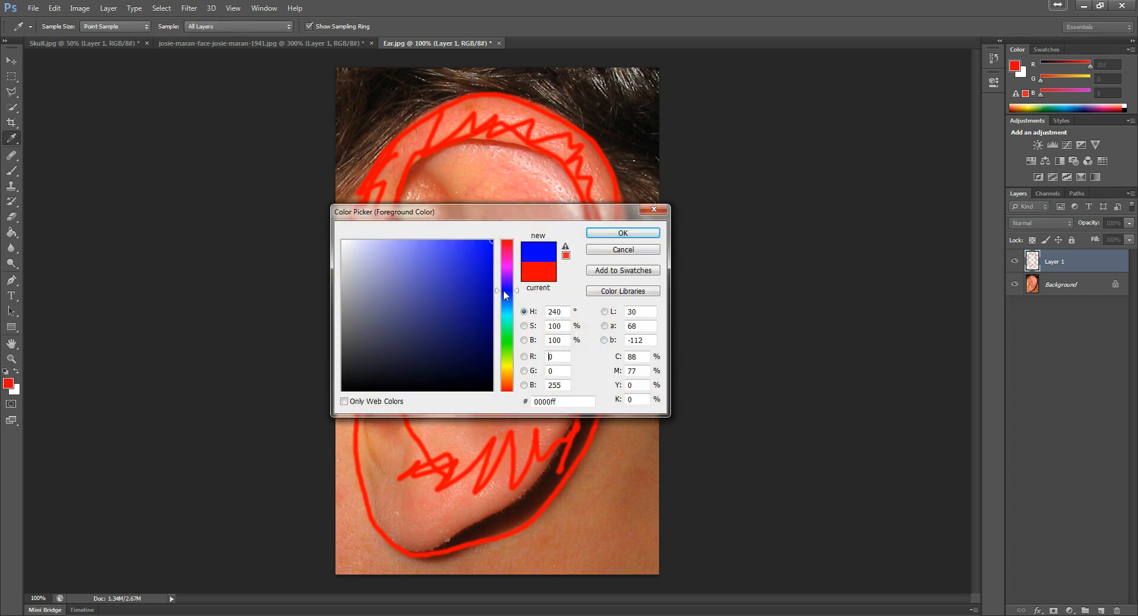
left_click(623, 233)
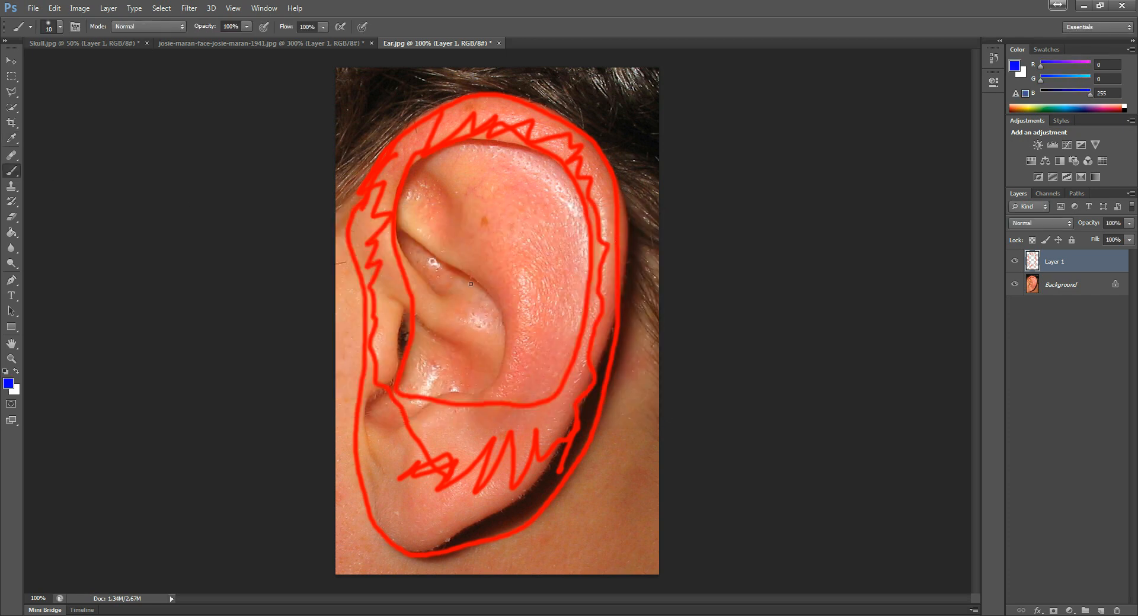
mouse_move(394, 218)
left_mouse_down()
mouse_move(474, 301)
mouse_move(502, 358)
mouse_move(479, 396)
left_mouse_up()
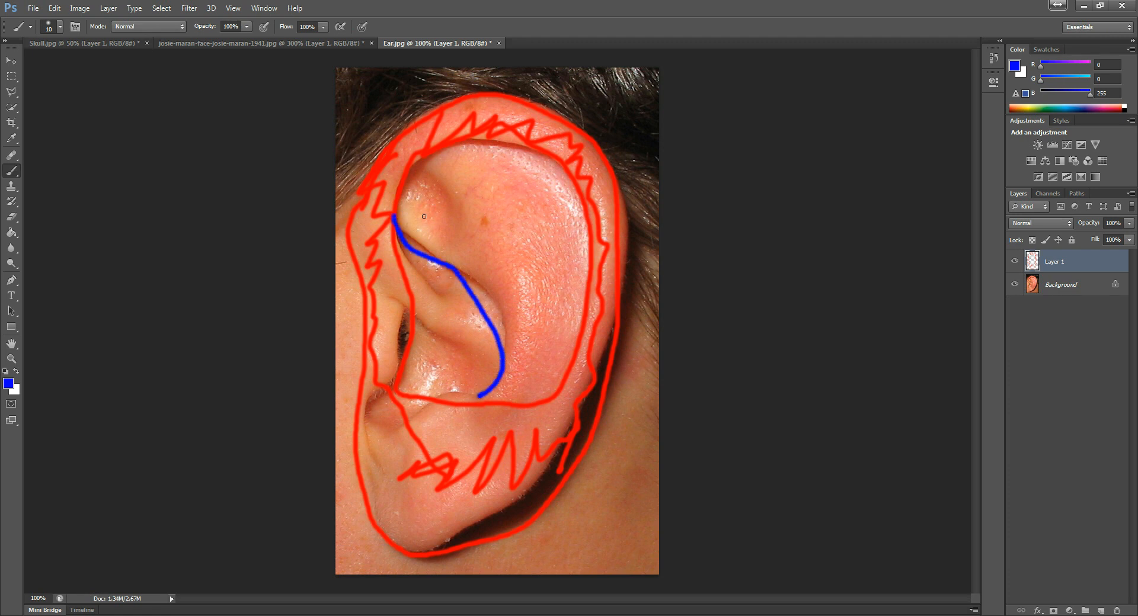
mouse_move(396, 218)
left_mouse_down()
mouse_move(415, 164)
mouse_move(510, 134)
mouse_move(563, 175)
mouse_move(587, 262)
mouse_move(587, 339)
mouse_move(552, 390)
mouse_move(502, 405)
left_mouse_up()
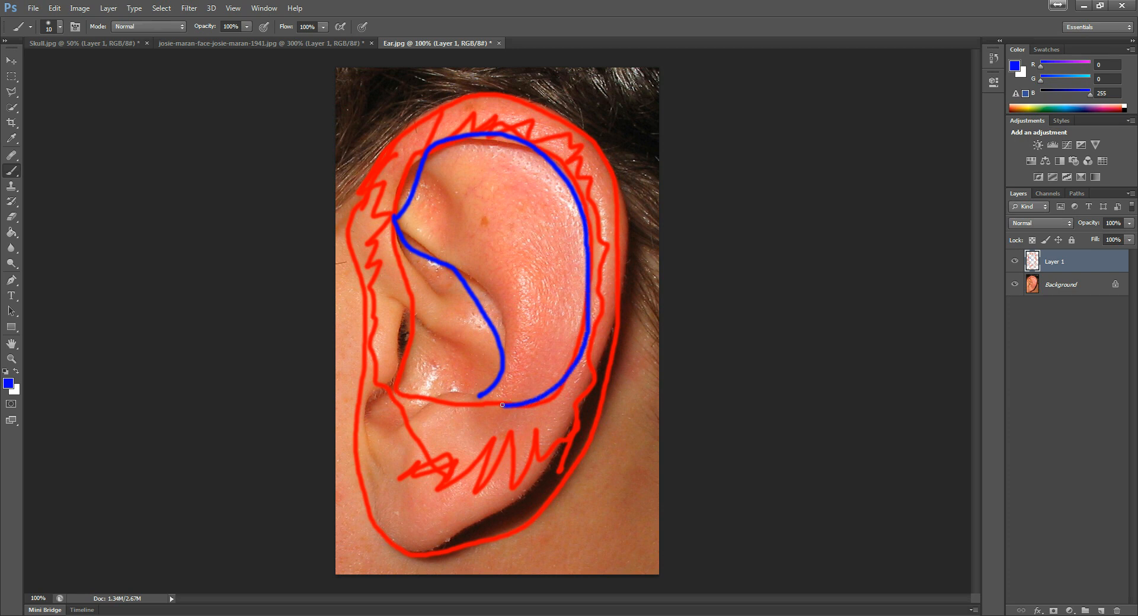
- Mark the direction across the inner fold with blue strokes, and outline and hatch the small flap at the front
mouse_move(439, 160)
left_mouse_down()
mouse_move(420, 216)
mouse_move(438, 233)
left_mouse_up()
left_click_drag(488, 170, 459, 254)
left_click_drag(534, 179, 480, 289)
left_click_drag(547, 212, 543, 232)
left_click_drag(520, 284, 497, 327)
left_click_drag(571, 262, 498, 389)
left_click_drag(572, 301, 518, 408)
mouse_move(400, 237)
left_mouse_down()
mouse_move(415, 280)
mouse_move(446, 304)
mouse_move(395, 255)
left_mouse_up()
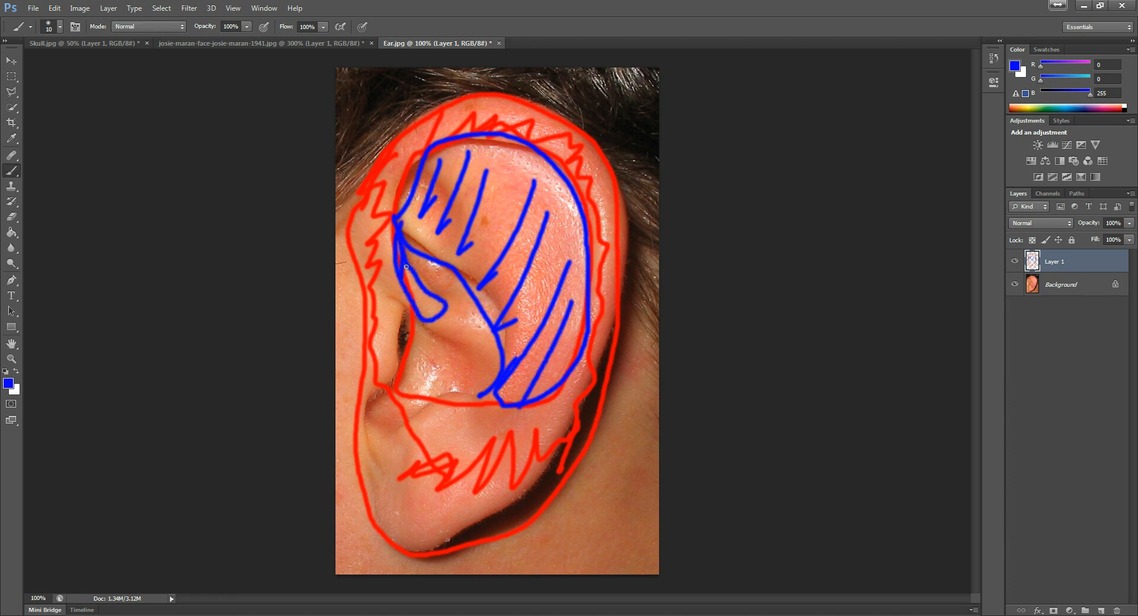
left_click_drag(418, 292, 421, 310)
left_click_drag(424, 289, 436, 317)
- Set the foreground colour to green 00ff24 and hatch the hollow around the ear canal
left_click(9, 383)
left_click(515, 340)
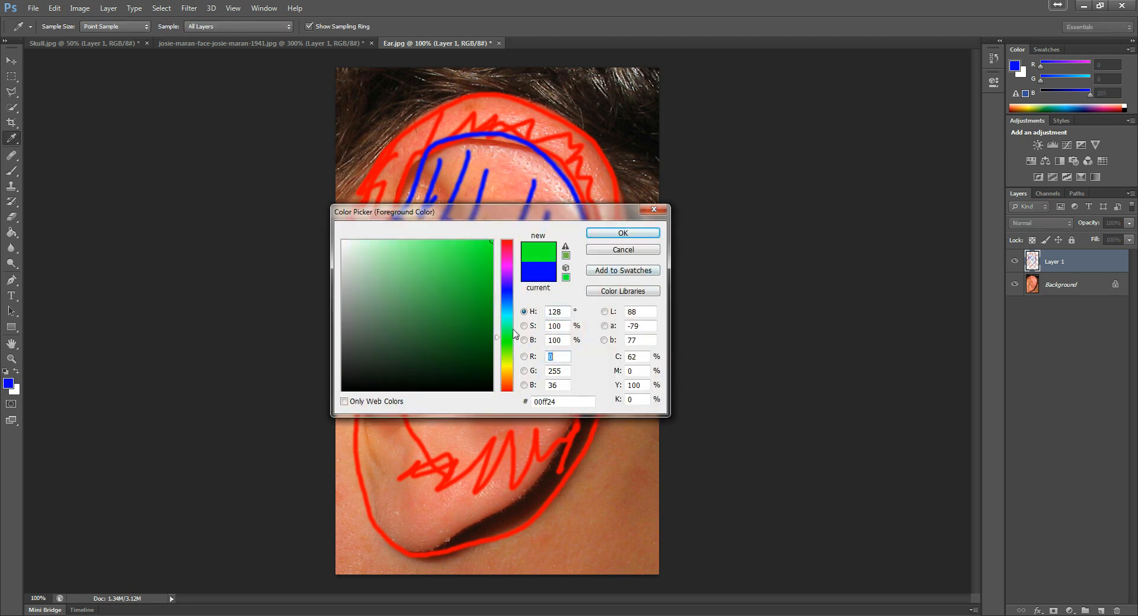
left_click(623, 233)
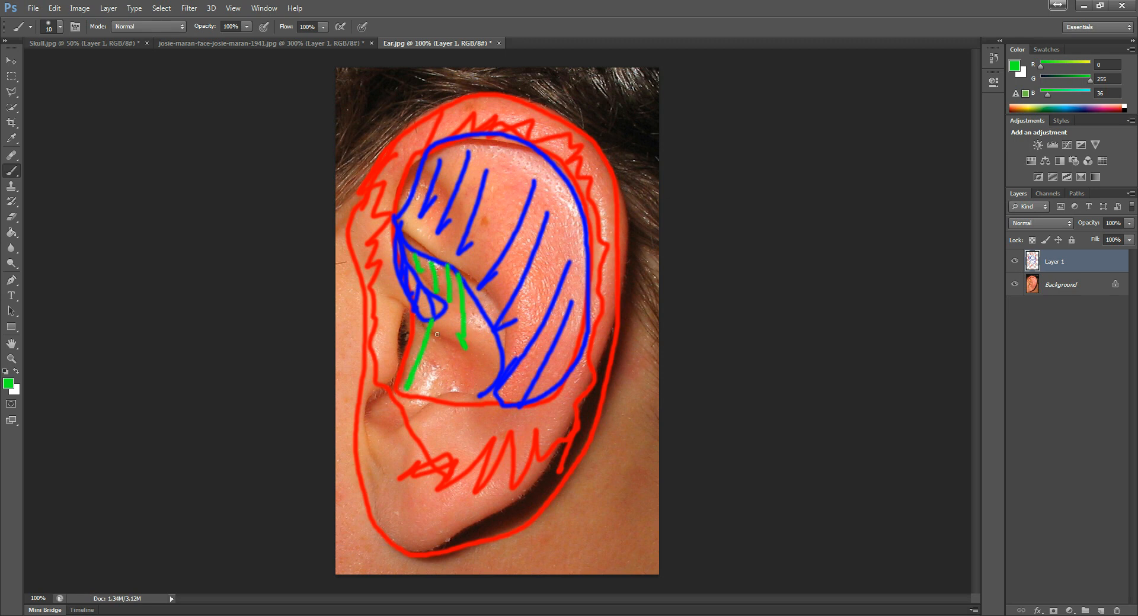
left_click_drag(479, 322, 461, 388)
left_click_drag(502, 329, 476, 399)
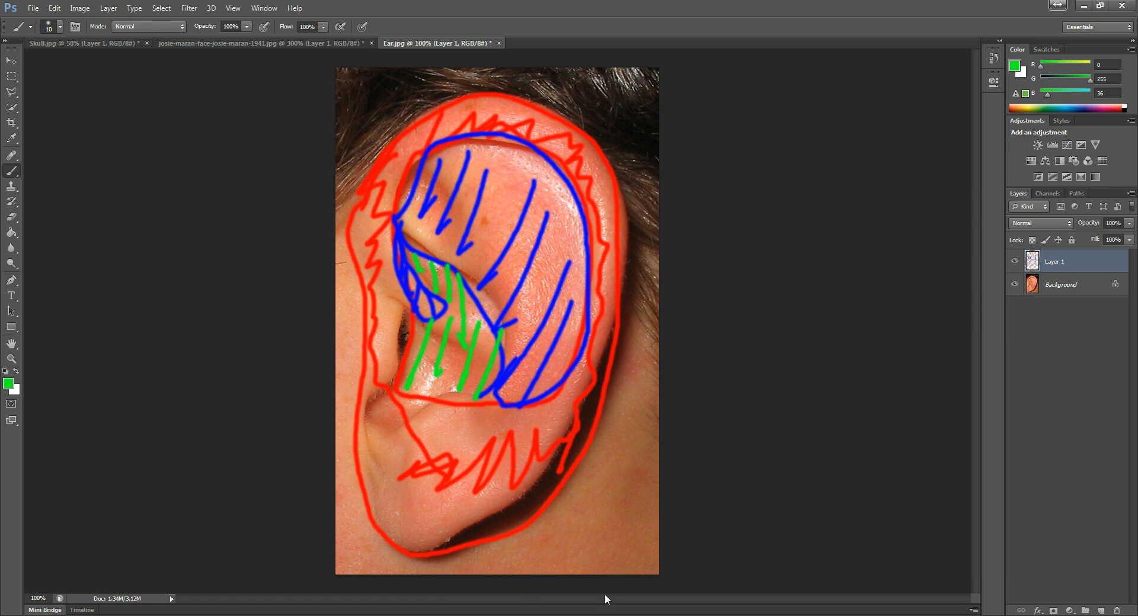
- Switch back to Maya, change to the side view and frame the ear reference image
left_click(687, 563)
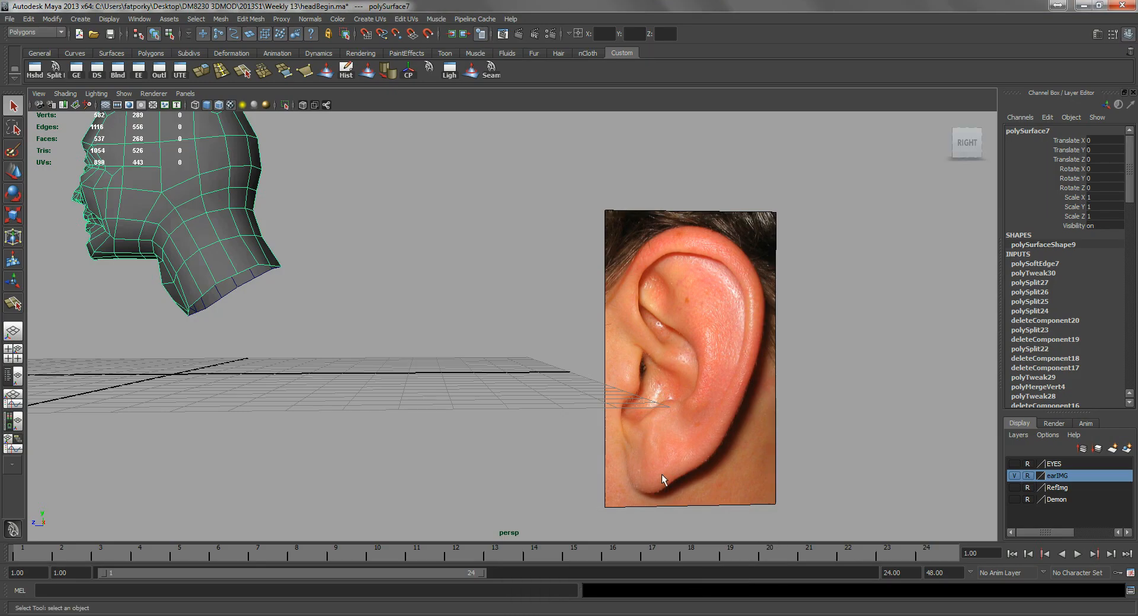
middle_click_drag(649, 347, 570, 306, "alt")
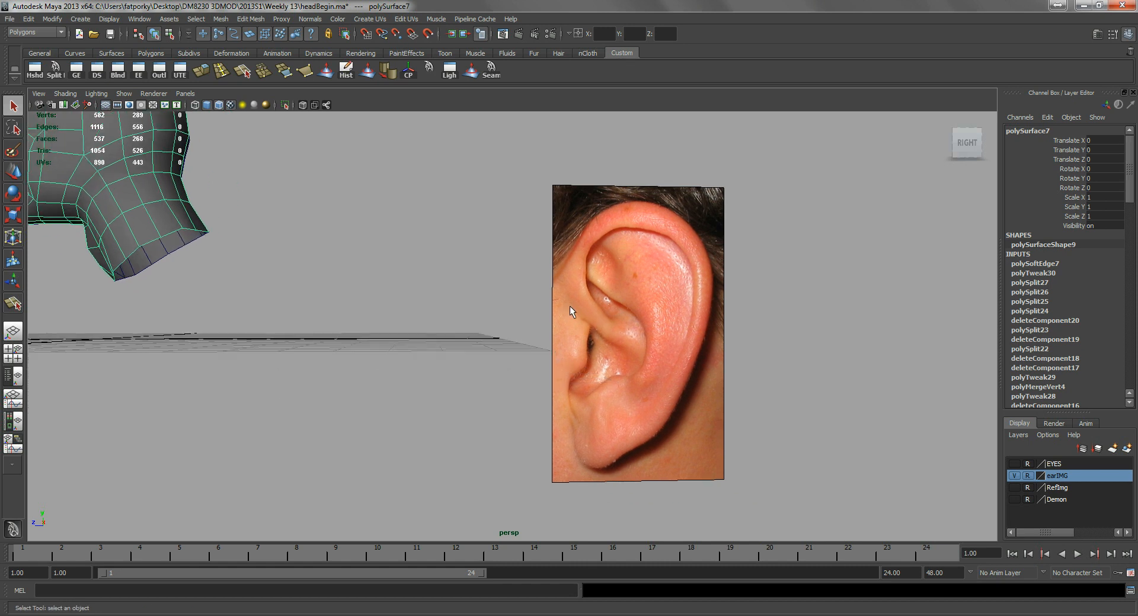
key("space")
left_click_drag(602, 317, 600, 314)
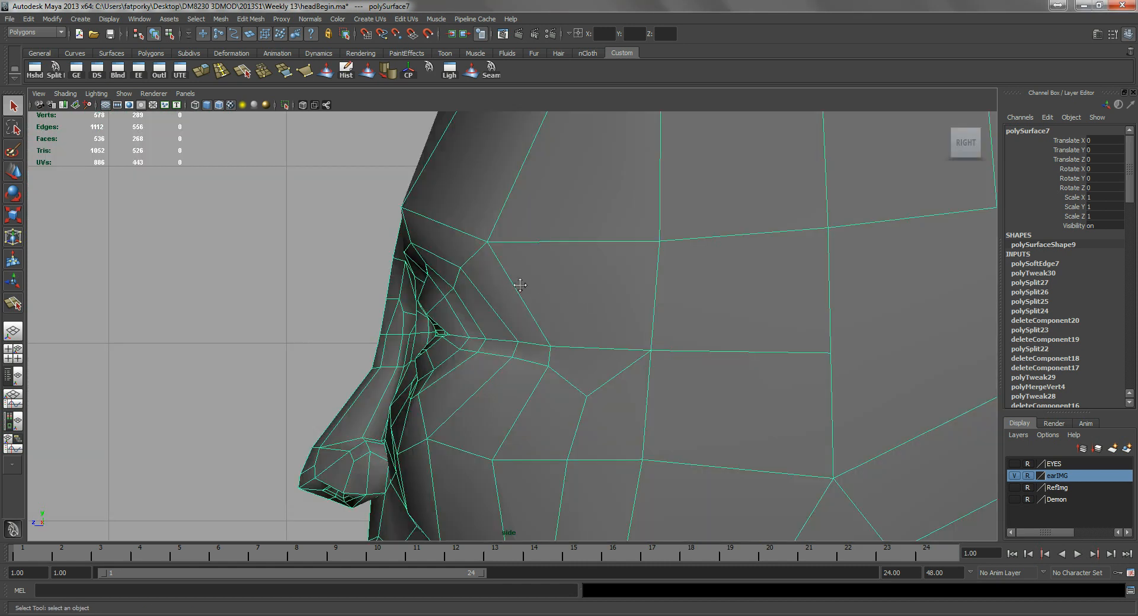
middle_click_drag(515, 284, 276, 141, "alt")
scroll(660, 309, "down", 2)
scroll(634, 317, "down", 5)
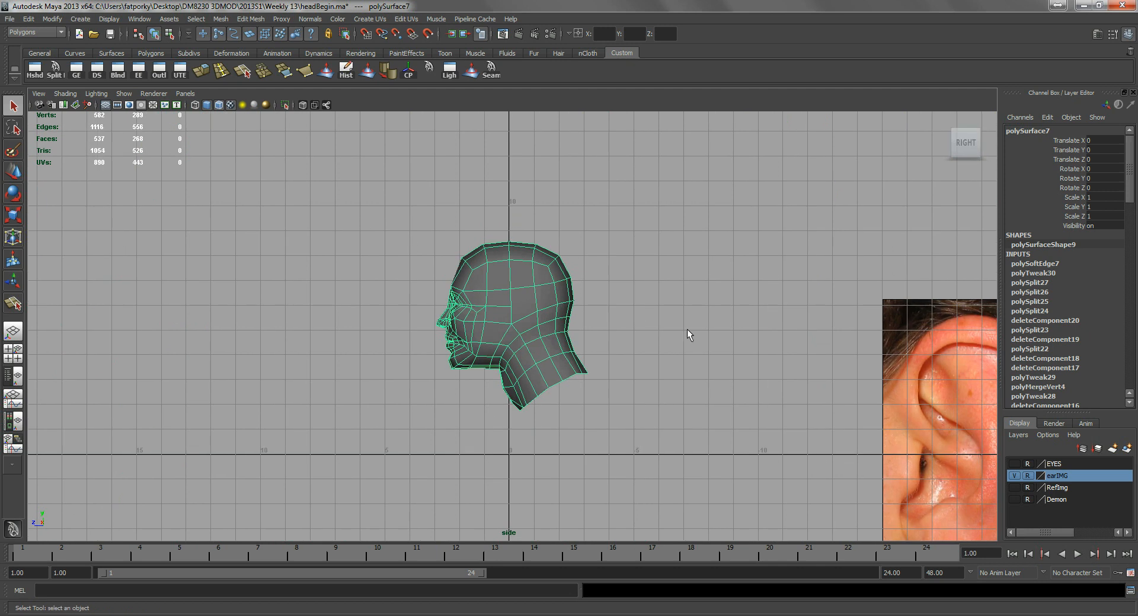
middle_click_drag(635, 317, 354, 184, "alt")
scroll(558, 292, "up", 3)
middle_click_drag(558, 292, 371, 237, "alt")
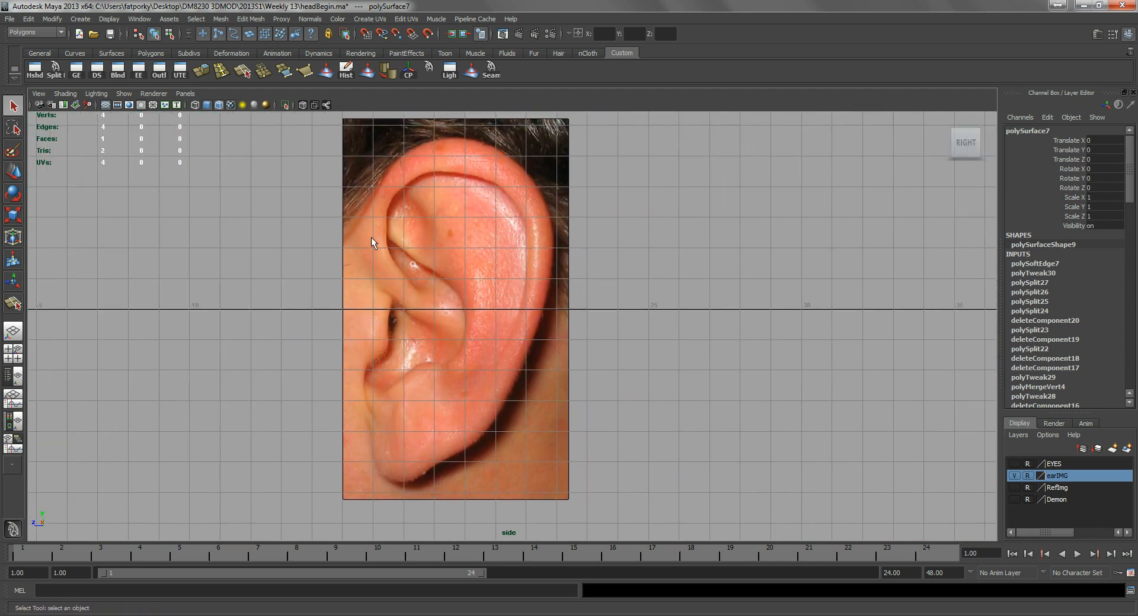
- Create a polygon plane over the ear's upper rim and turn on X-ray shading
key("space")
left_click(268, 202)
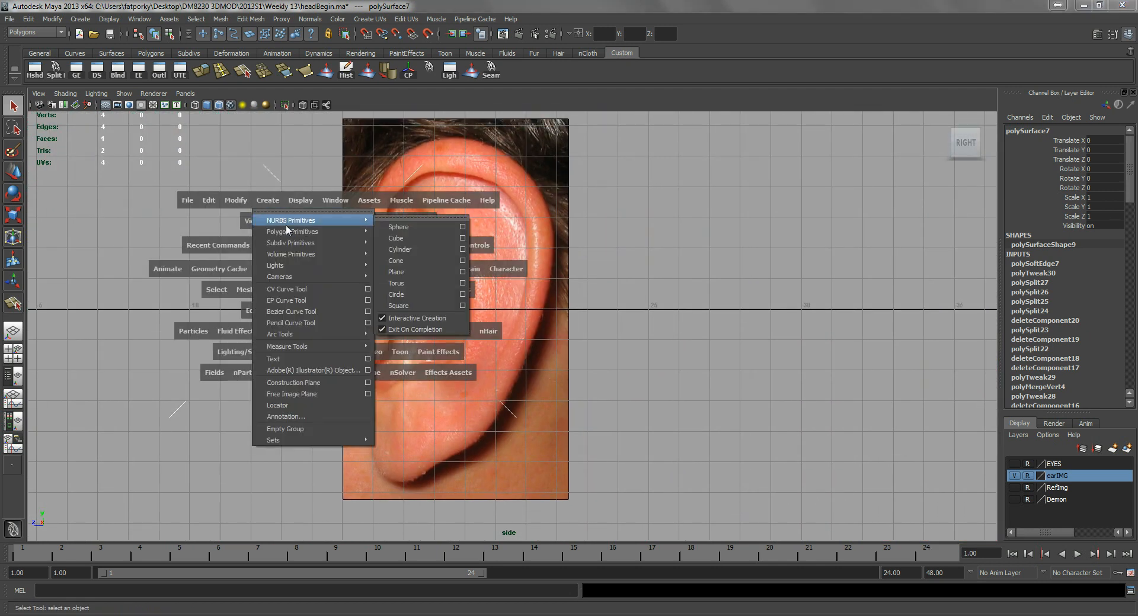
mouse_move(336, 233)
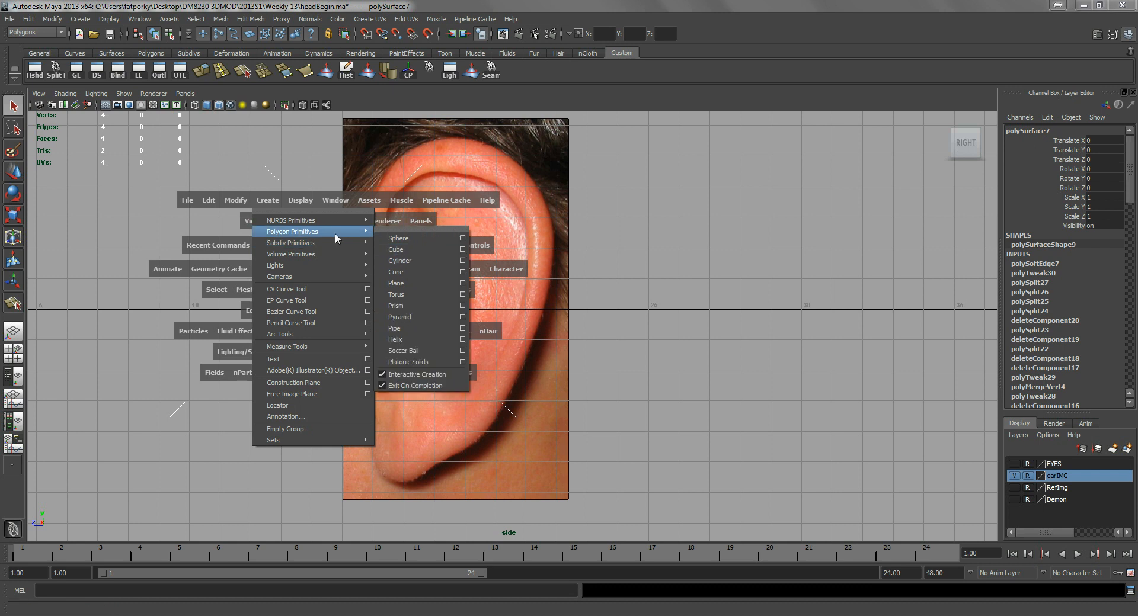
left_click(414, 282)
mouse_move(436, 138)
left_mouse_down()
mouse_move(517, 201)
mouse_move(506, 186)
left_mouse_up()
key("q")
left_click(306, 101)
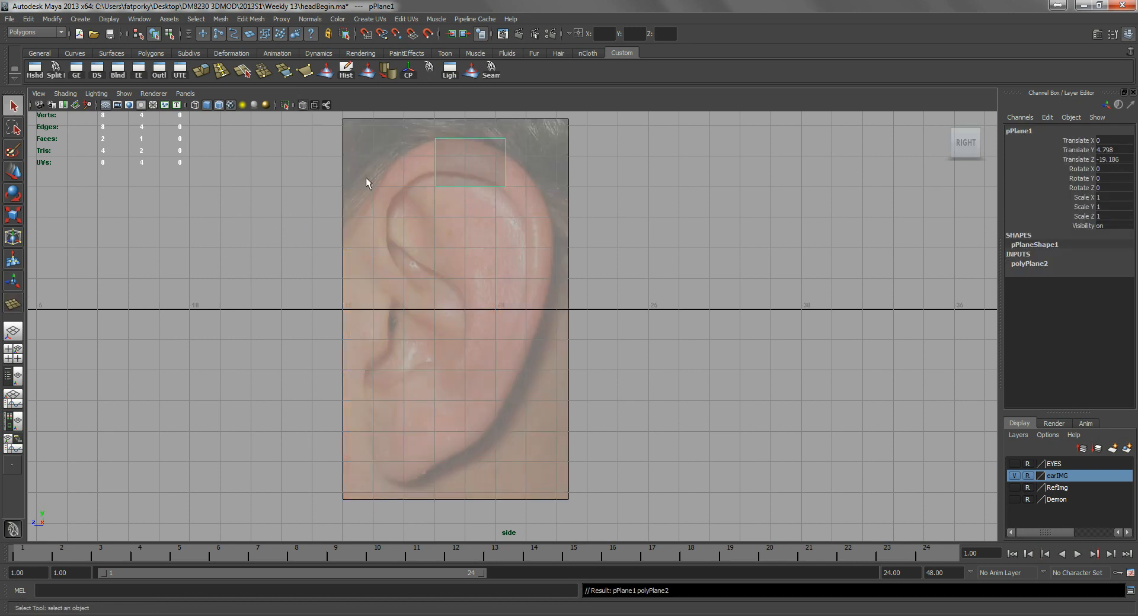
- Move the plane from the upper rim down to the front of the ear, over the start of the rim
middle_click_drag(400, 211, 329, 332, "alt")
right_click_drag(328, 333, 383, 307, "alt")
middle_click_drag(295, 273, 399, 307, "alt")
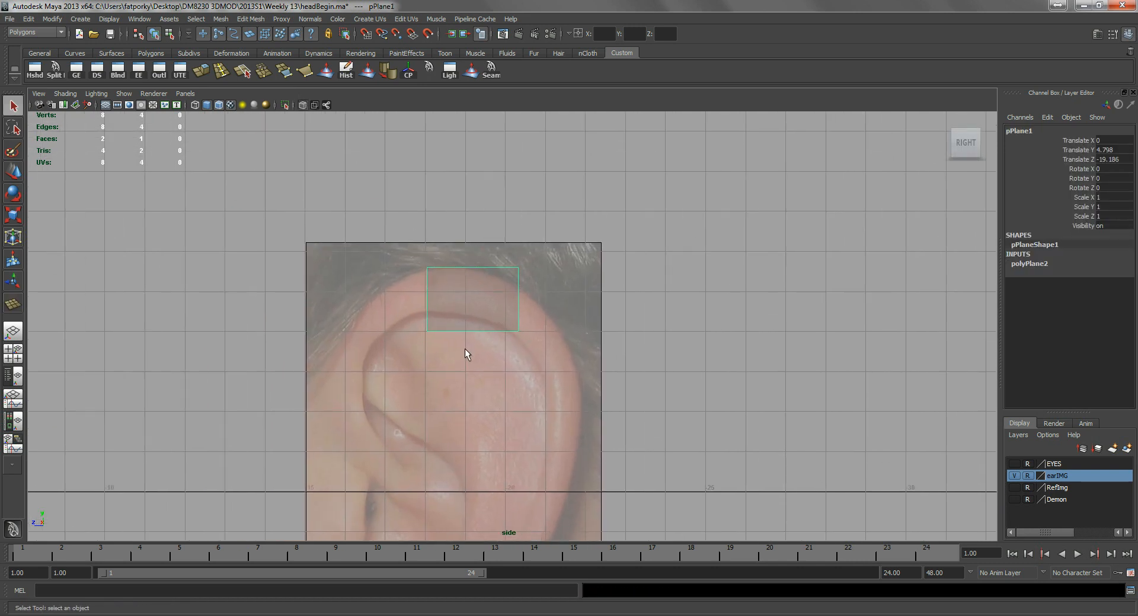
middle_click_drag(465, 349, 554, 265, "alt")
key("w")
left_click_drag(562, 216, 448, 379)
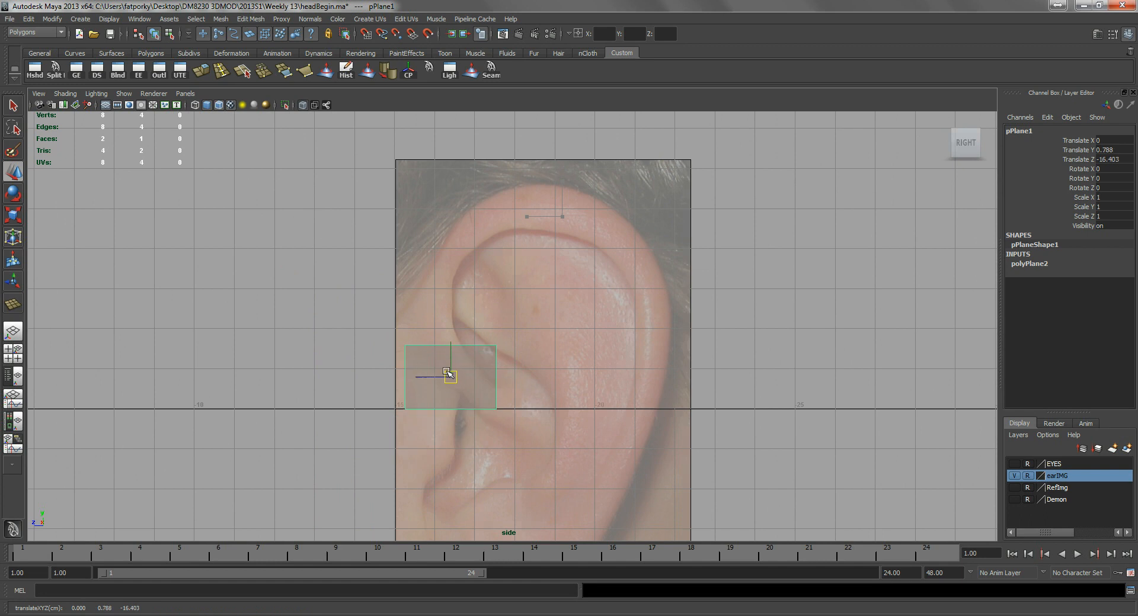
right_click_drag(448, 380, 592, 401, "alt")
middle_click_drag(592, 401, 487, 330, "alt")
- Move the plane's four corner vertices to form a narrow slanted quad following the ear's front rim
right_click_drag(472, 307, 376, 297)
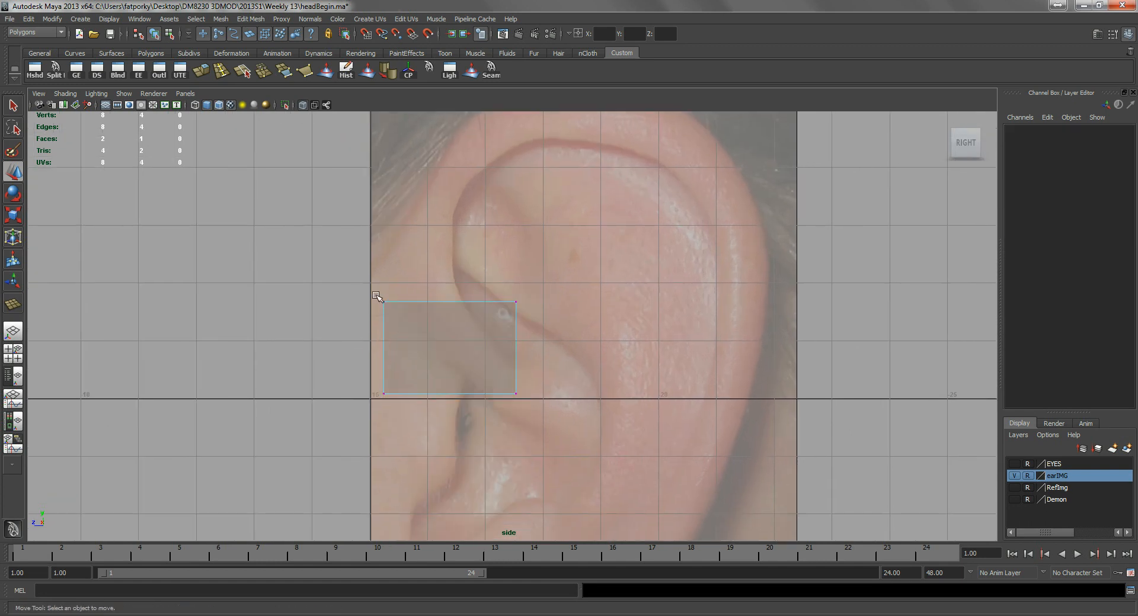
left_click_drag(406, 343, 405, 342)
left_click_drag(384, 303, 418, 271)
left_click_drag(530, 291, 485, 326)
left_click_drag(515, 302, 455, 279)
left_click_drag(359, 358, 425, 422)
left_click_drag(384, 394, 521, 415)
left_click_drag(516, 394, 486, 340)
- Extrude the quad's upper edge twice up along the front rim and rotate the end edge to follow the curve
right_click_drag(438, 276, 439, 261)
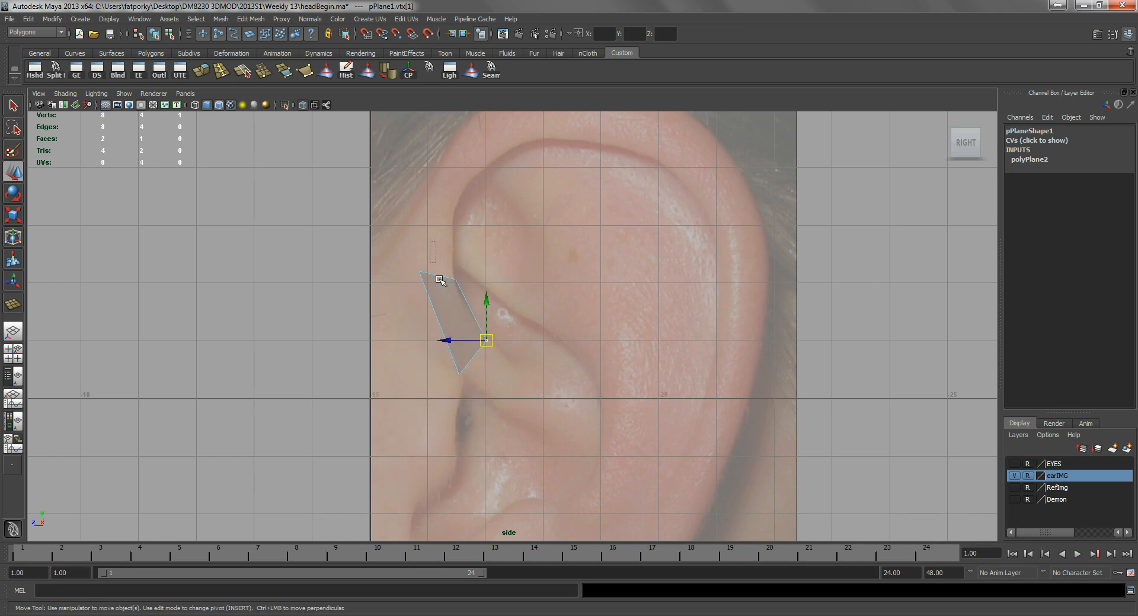
left_click_drag(442, 289, 428, 255)
left_click(207, 71)
middle_click_drag(513, 232, 491, 291, "alt")
left_click_drag(408, 335, 492, 173)
key("g")
key("w")
key("e")
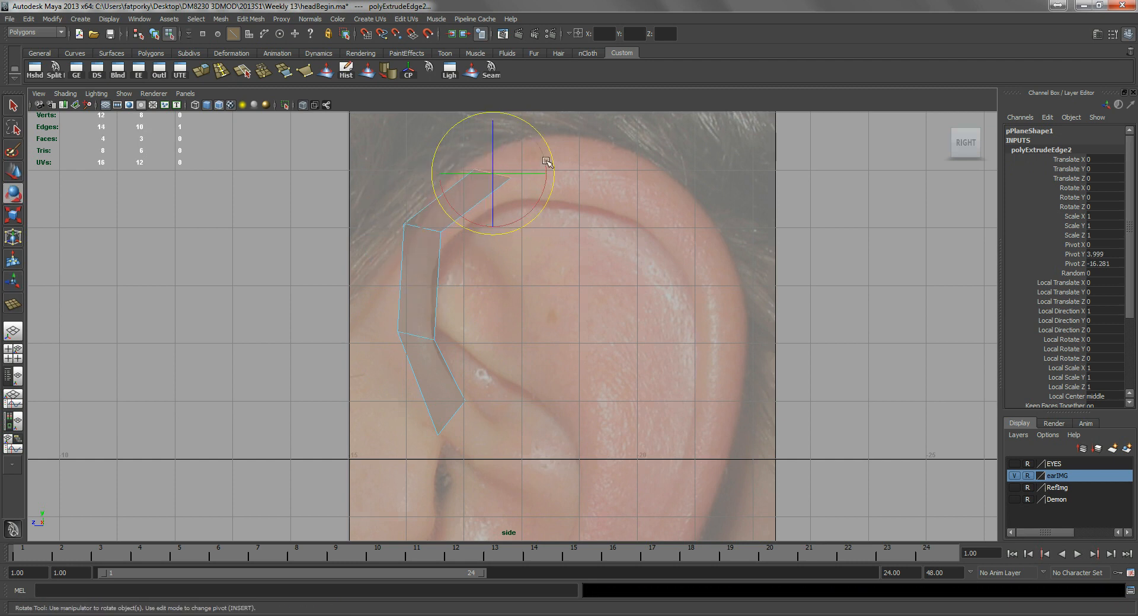
left_click_drag(516, 226, 452, 239)
- Extrude the strip's end edge across the top of the ear and rotate it to match the rim
middle_click_drag(478, 244, 436, 301, "alt")
key("g")
key("w")
left_click_drag(323, 225, 400, 216)
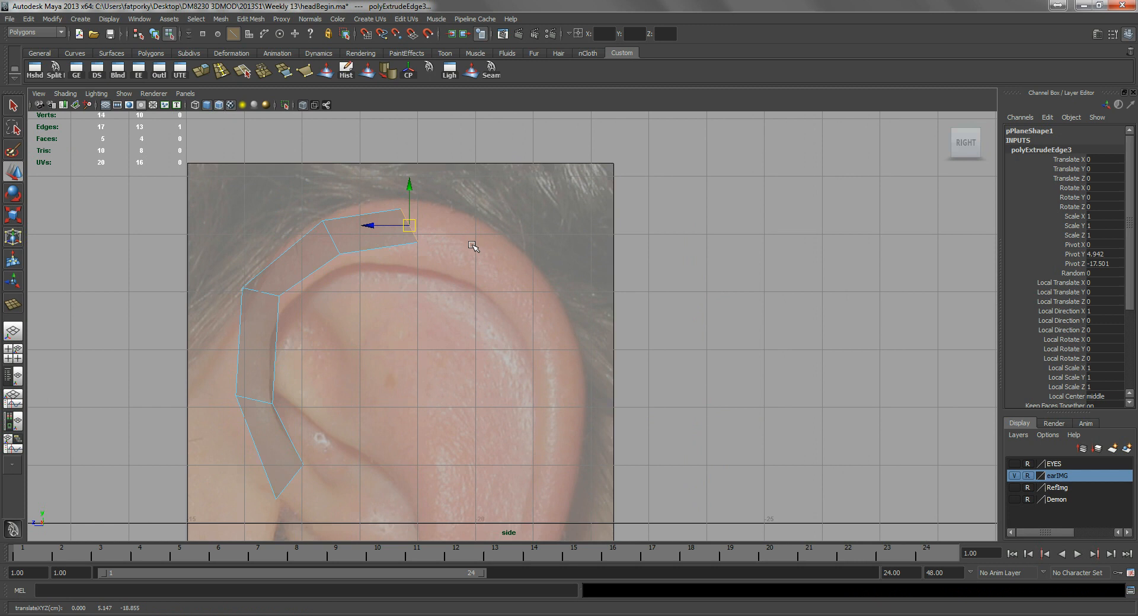
key("r")
key("e")
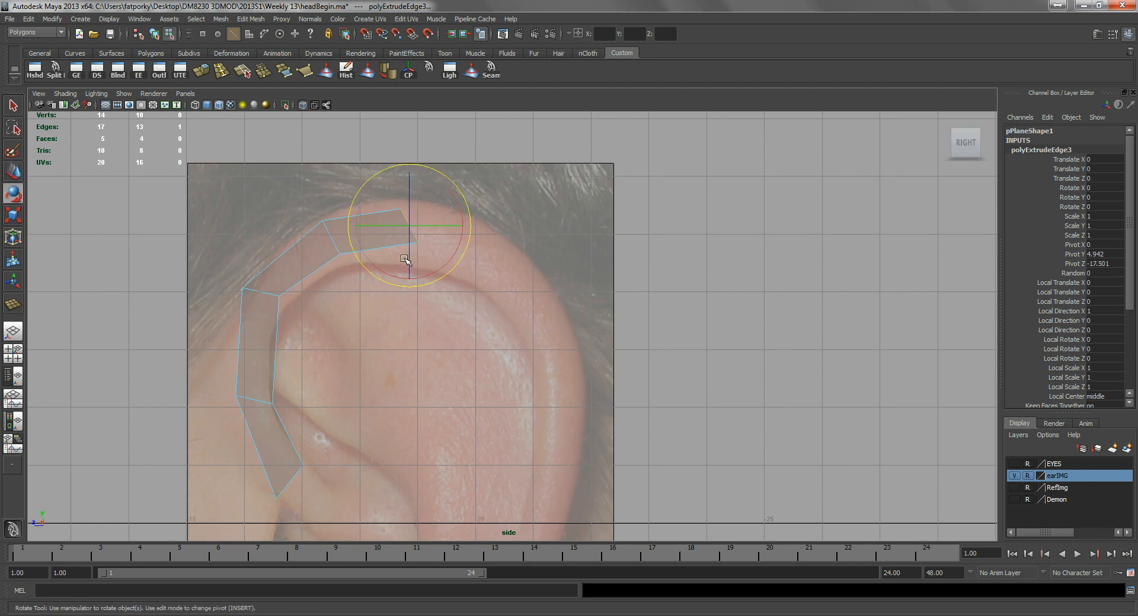
left_click_drag(439, 276, 414, 285)
key("w")
- Move the last four vertices at the top of the strip so it spans the full width of the rim
key("q")
right_click_drag(396, 224, 342, 221)
left_click(323, 221)
key("w")
left_click_drag(323, 221, 318, 218)
left_click(340, 254)
left_click_drag(340, 254, 347, 261)
left_click(407, 243)
left_click_drag(407, 244, 428, 264)
left_click(410, 207)
left_click_drag(413, 207, 445, 202)
key("q")
- Extrude the strip's end edge down the upper back curve and fit its corner vertices to the rim
right_click_drag(419, 235, 416, 215)
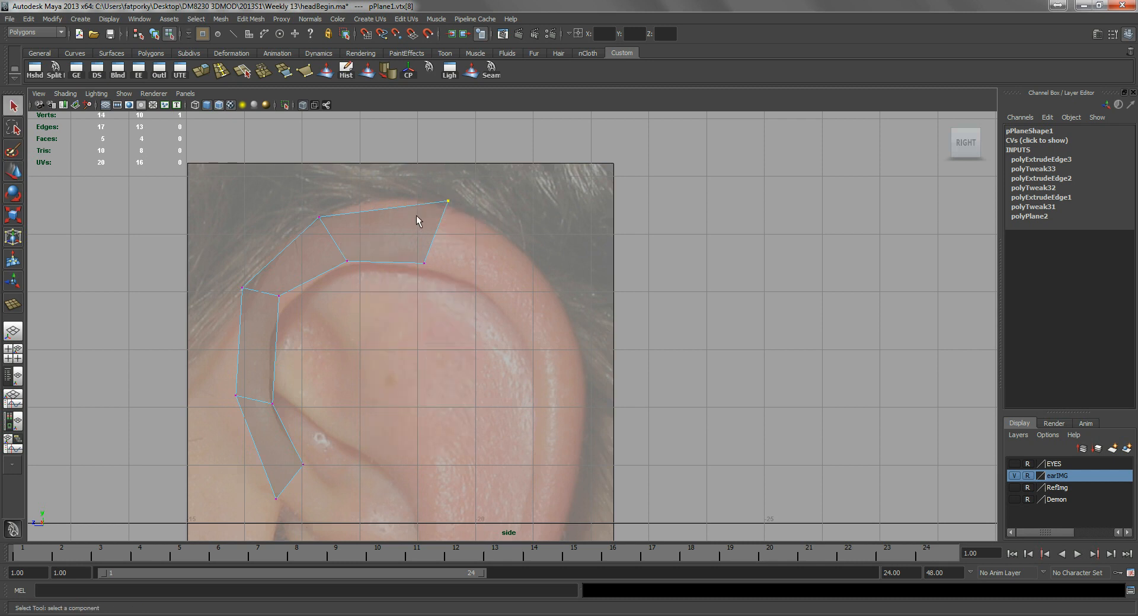
key("ctrl+e")
left_click_drag(435, 232, 525, 289)
key("q")
right_click_drag(504, 261, 511, 236)
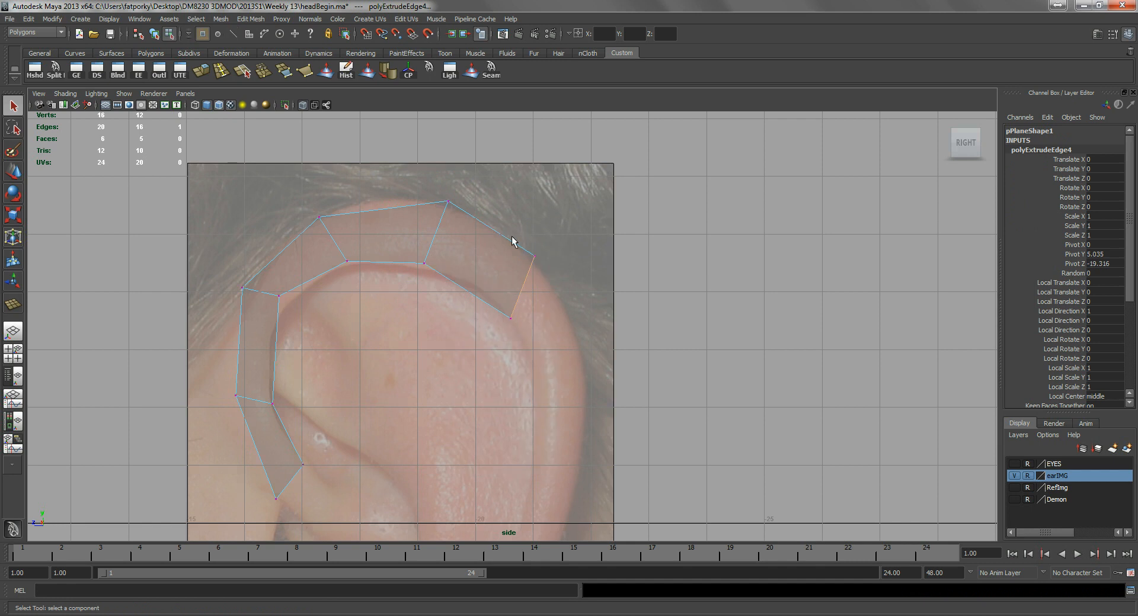
left_click(533, 256)
key("w")
left_click_drag(533, 255, 555, 283)
left_click(511, 318)
left_click_drag(511, 318, 517, 318)
middle_click_drag(501, 363, 409, 277, "alt")
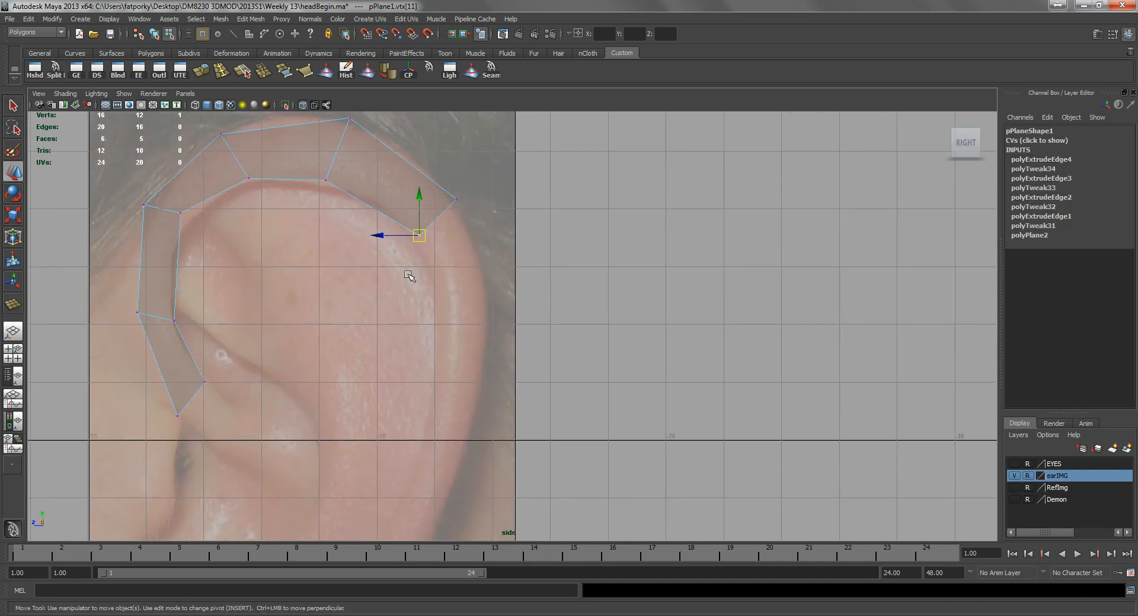
left_click_drag(135, 325, 137, 332)
- Extrude the end edge down the back rim, rotate it level and pull the outer vertex above it inward
right_click_drag(422, 194, 417, 164)
left_click(441, 220)
key("ctrl+e")
key("w")
left_click_drag(437, 217, 457, 382)
middle_click_drag(457, 382, 461, 295, "alt")
key("e")
left_click_drag(455, 327, 415, 348)
middle_click_drag(484, 244, 373, 246, "alt")
left_click_drag(414, 211, 397, 214)
key("w")
middle_click_drag(385, 246, 392, 169, "alt")
- Extrude the strip's end edge down and inward along the lower back rim of the ear
right_click_drag(382, 290, 383, 264)
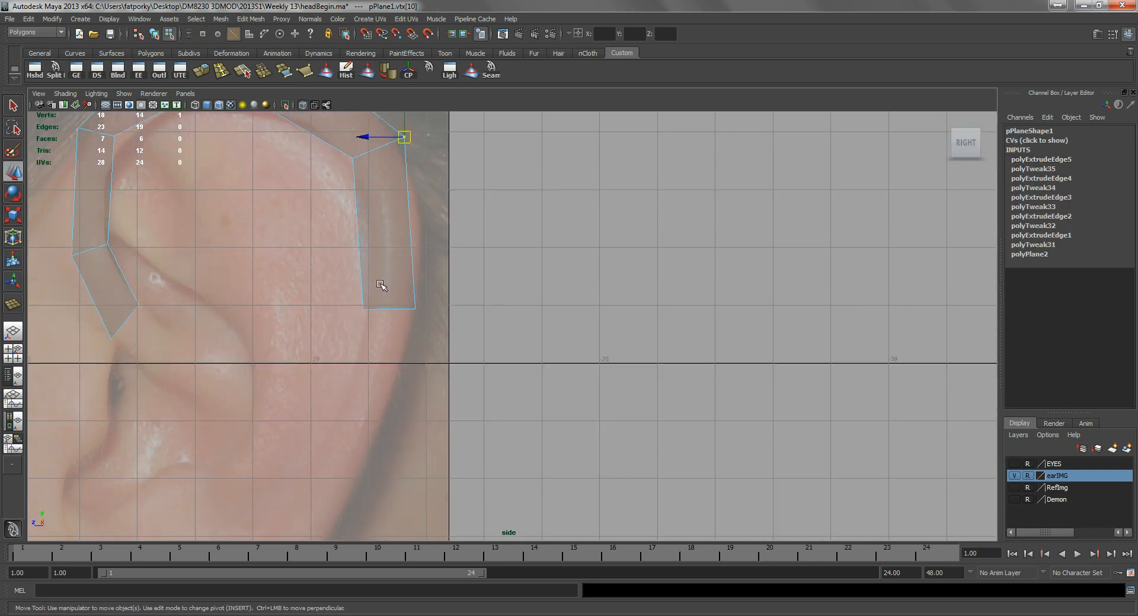
left_click_drag(383, 287, 389, 349)
middle_click_drag(389, 348, 390, 288, "alt")
left_click(201, 71)
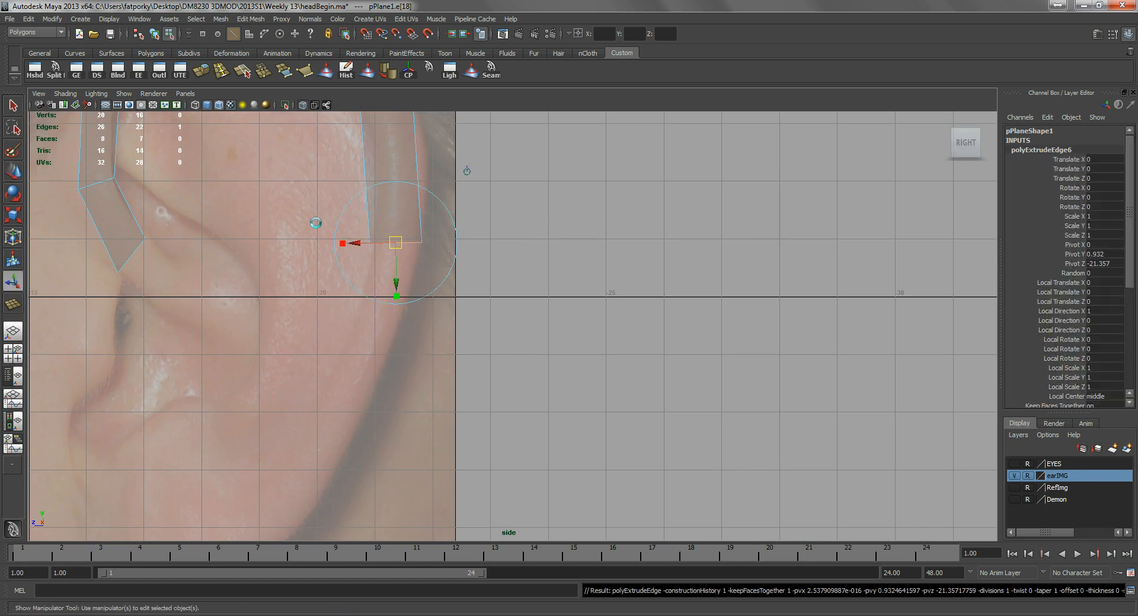
left_click_drag(384, 255, 323, 459)
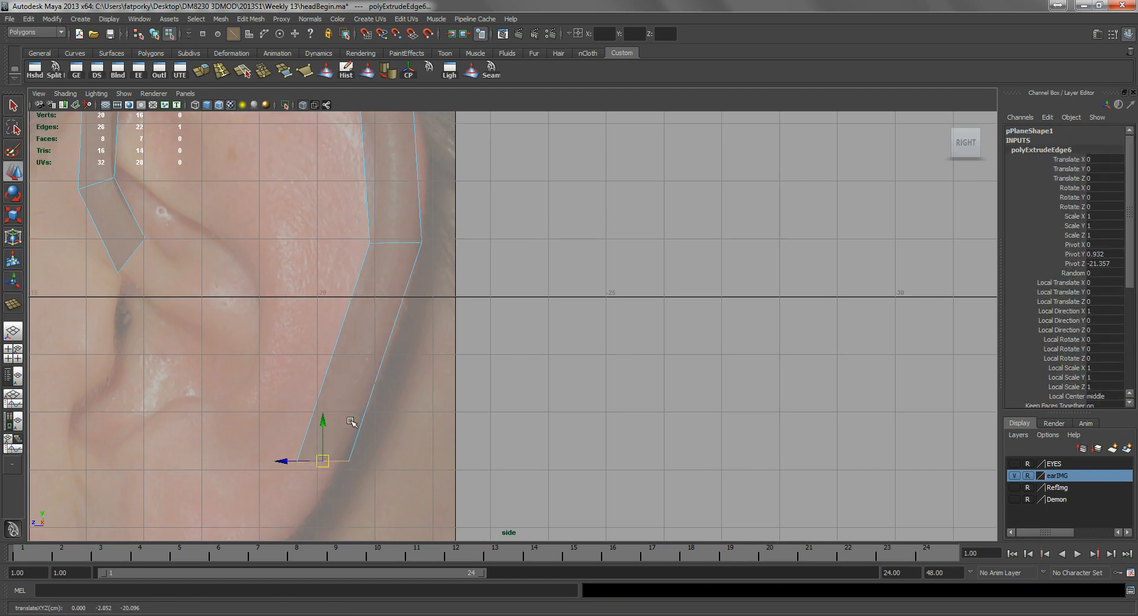
middle_click_drag(362, 404, 408, 249, "alt")
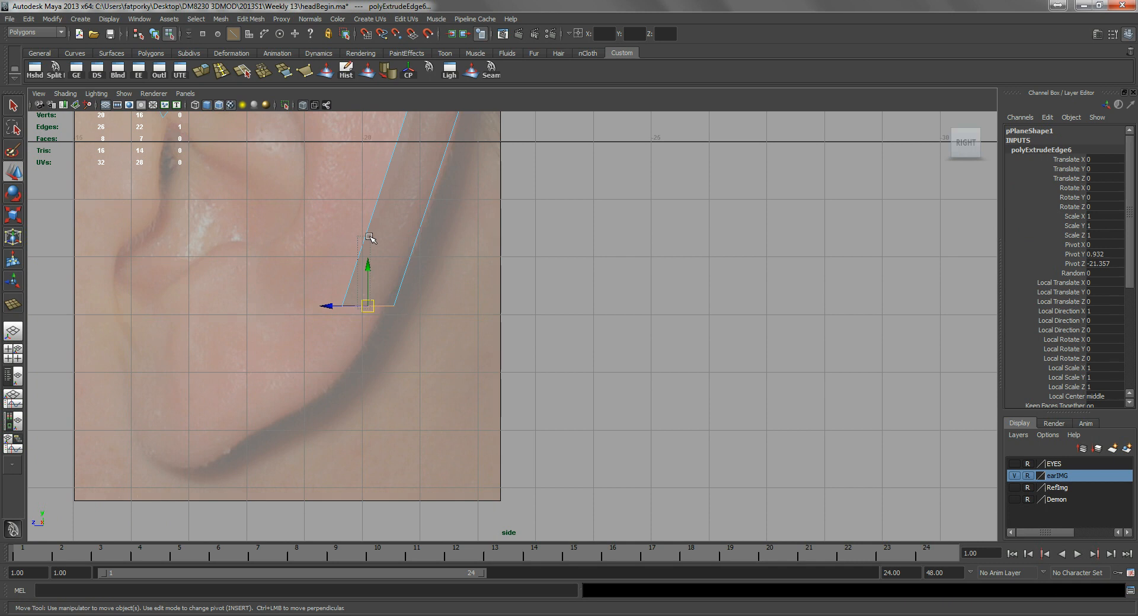
- Move the new end edge of the back strip slightly upward along the rim
double_click(372, 306)
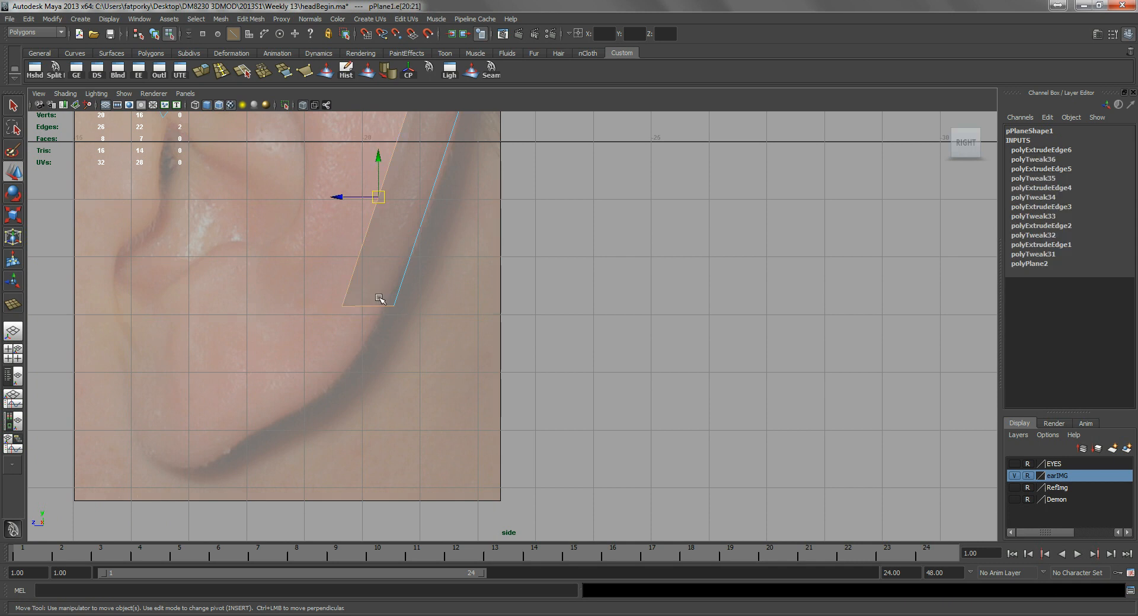
left_click(364, 306)
left_click_drag(369, 305, 372, 268)
middle_click_drag(403, 243, 426, 360, "alt")
right_click_drag(426, 360, 385, 315, "alt")
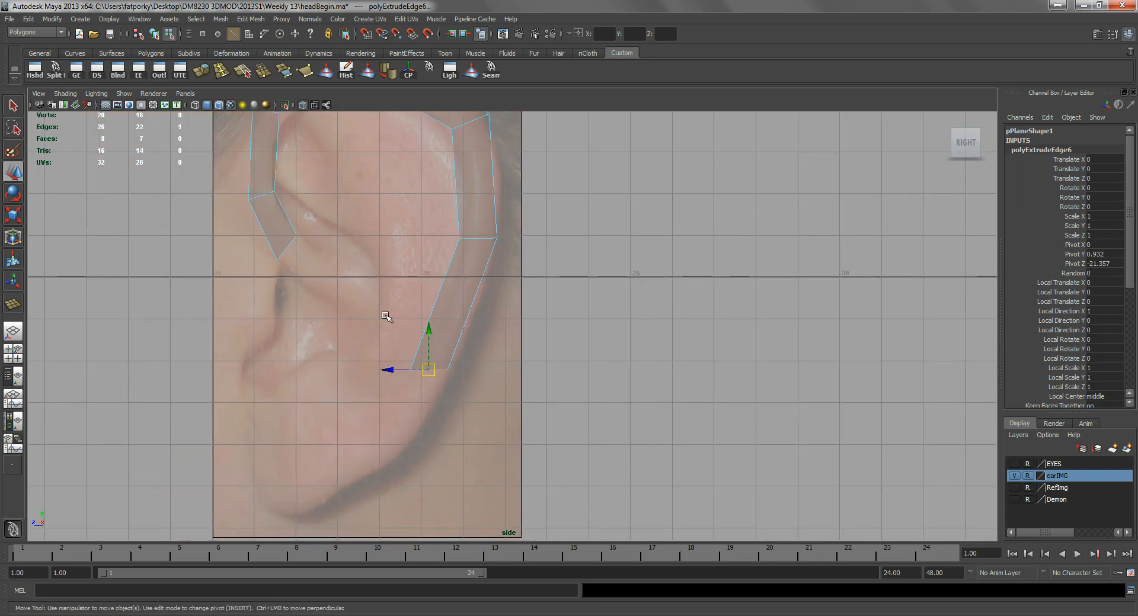
middle_click_drag(386, 316, 391, 323, "alt")
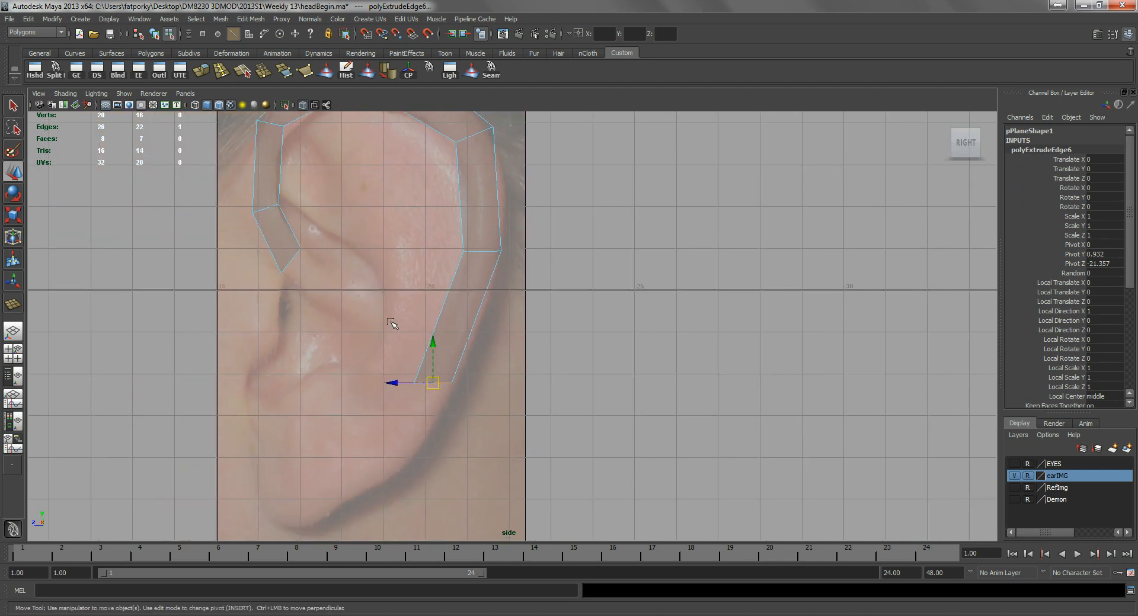
- Extrude the outer edge of the strip's front end down in front of the ear and rotate it toward level
left_click(263, 238)
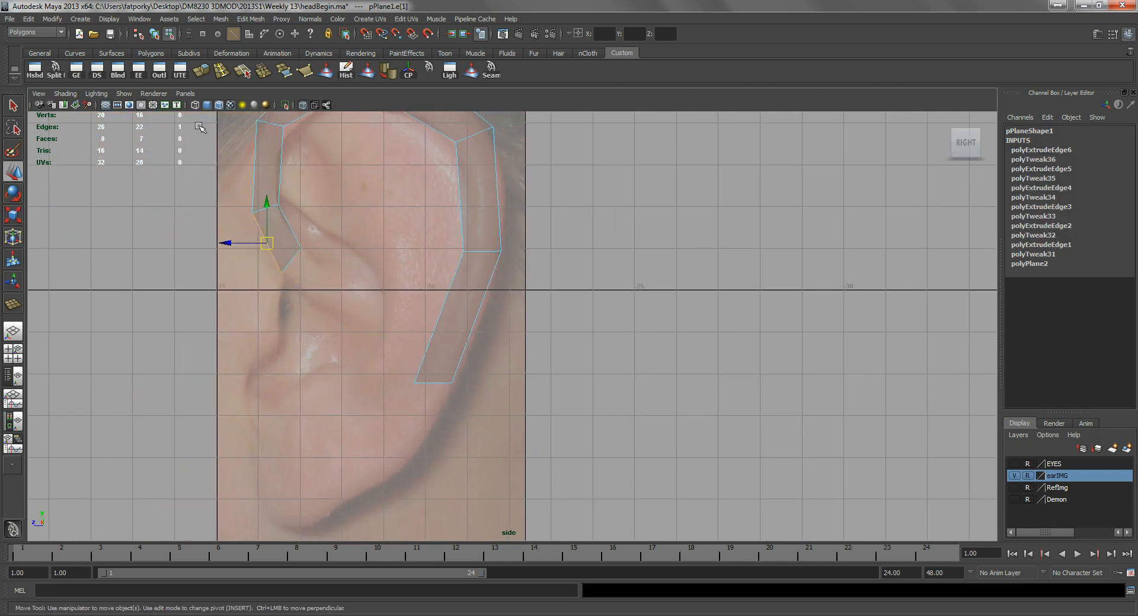
left_click(201, 72)
key("w")
left_click_drag(256, 229, 229, 247)
left_click_drag(236, 291, 235, 292)
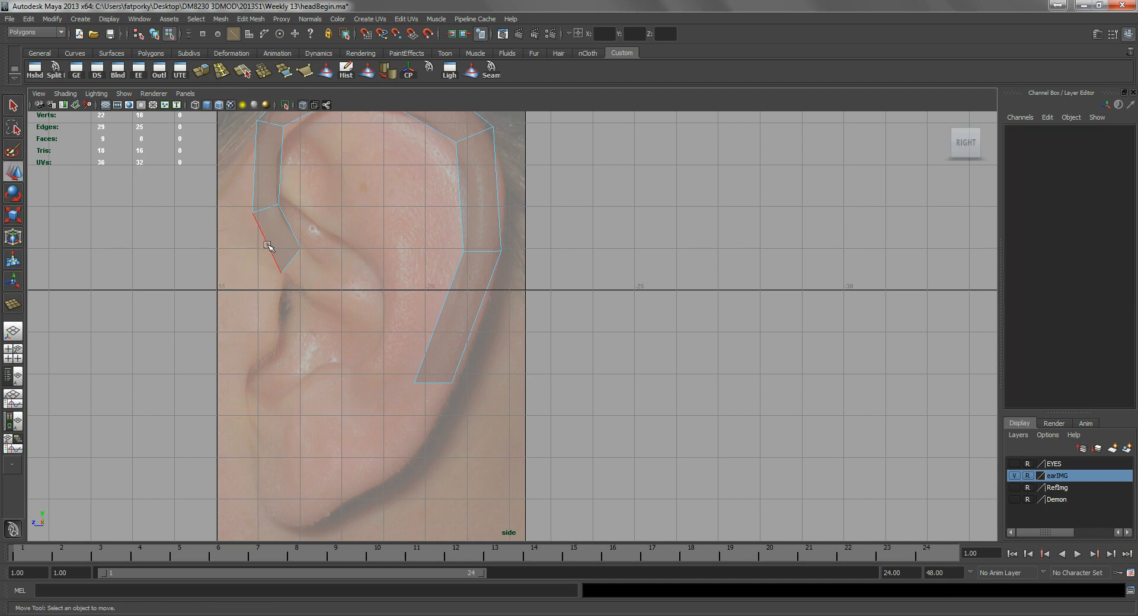
left_click(267, 246)
left_click_drag(262, 242, 253, 304)
key("e")
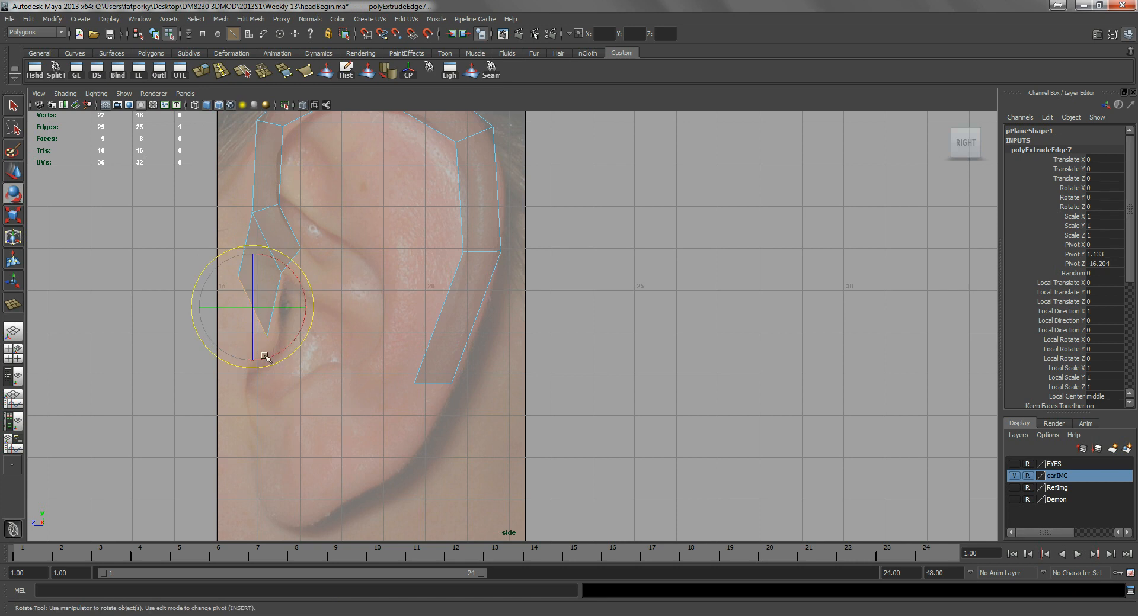
left_click_drag(282, 349, 310, 312)
- Move the corner vertices of the new front polygon so its lower edge sits level above the tragus
key("q")
right_click_drag(240, 279, 198, 288)
left_click_drag(197, 289, 237, 323)
key("w")
middle_click_drag(281, 293, 277, 316)
left_click(285, 317)
- Extrude the front strip's bottom edge twice, first past the tragus and again to the bottom of the earlobe
key("q")
right_click_drag(263, 280, 264, 266)
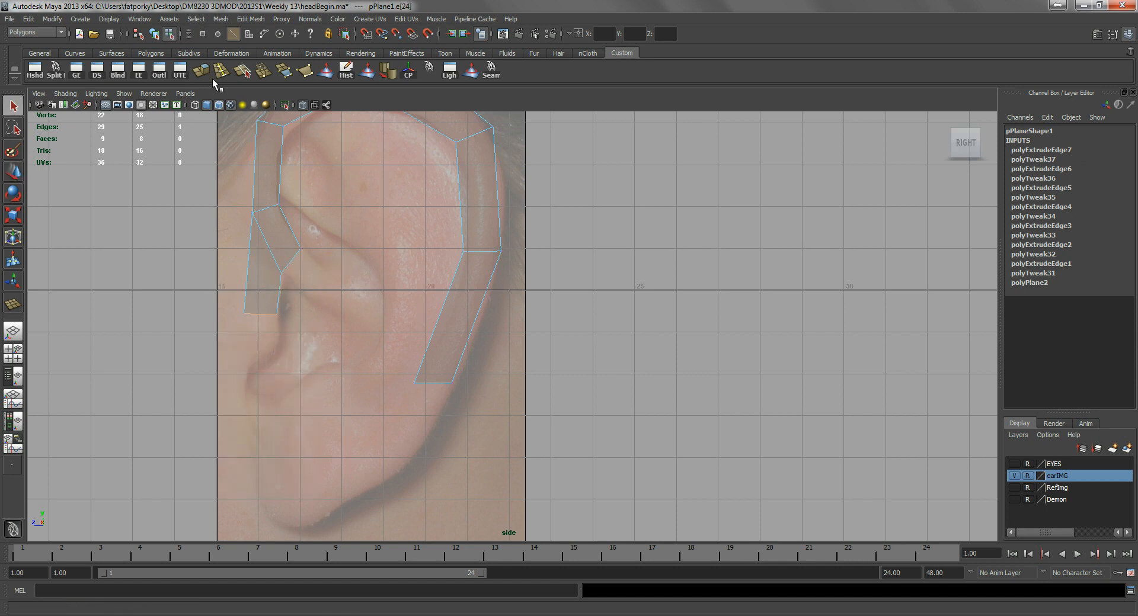
key("ctrl+e")
left_click_drag(255, 314, 230, 398)
middle_click_drag(314, 381, 389, 289, "alt")
right_click_drag(388, 289, 387, 318, "alt")
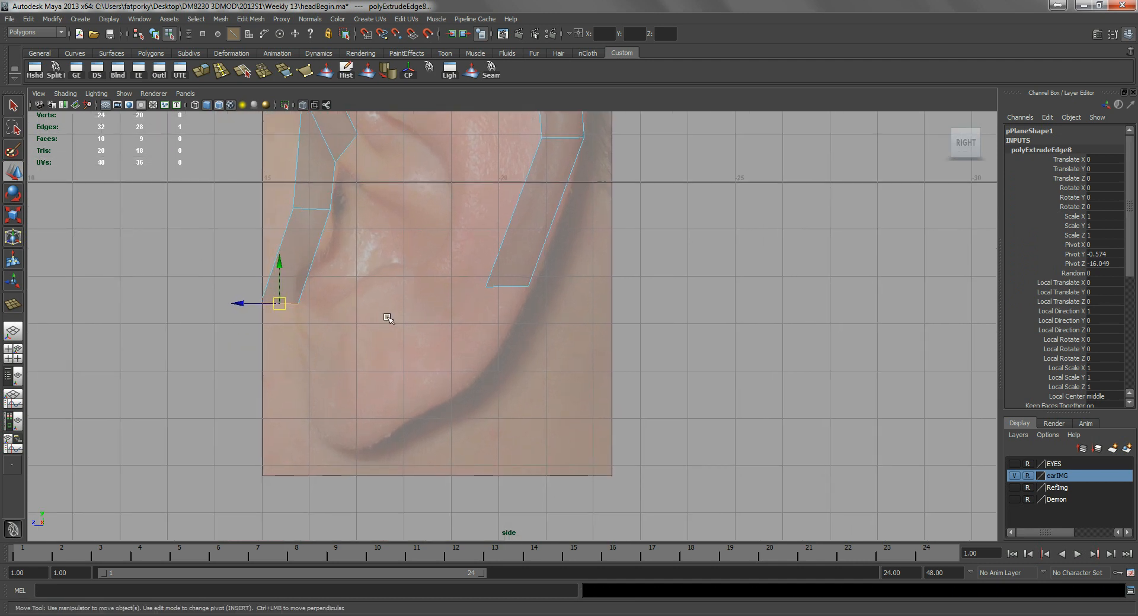
middle_click_drag(345, 292, 410, 334, "alt")
left_click_drag(343, 346, 365, 496)
key("ctrl+e")
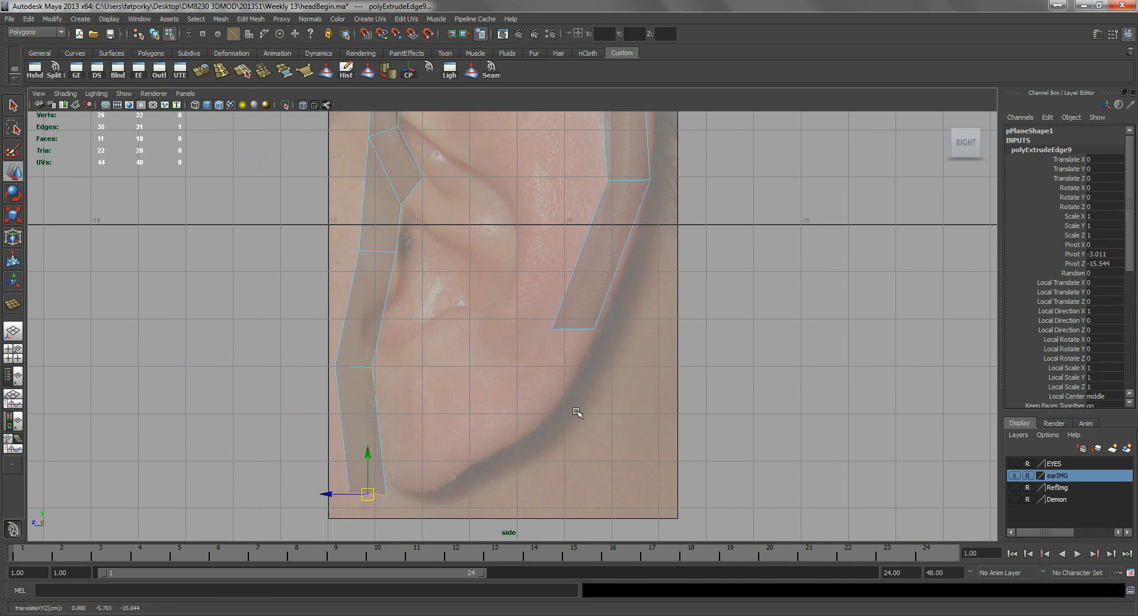
- Extrude the back strip's end edge down to the underside of the earlobe and rotate it to follow the outline
left_click(567, 328)
key("ctrl+e")
key("w")
left_click_drag(572, 329, 469, 491)
key("e")
key("q")
key("w")
key("q")
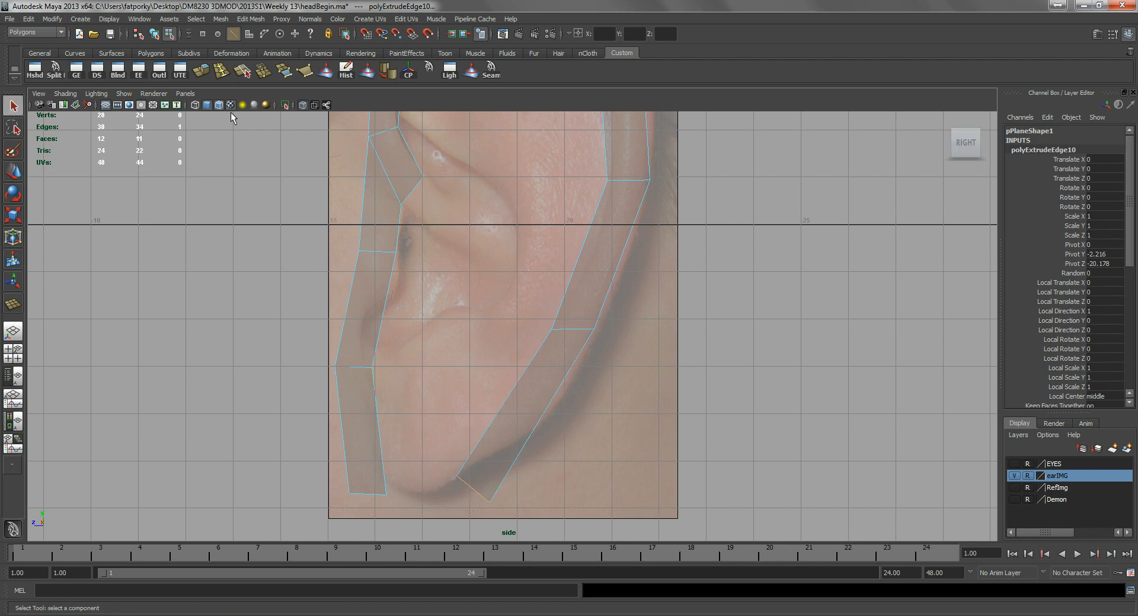
- Append a polygon across the earlobe between the inner edges of the front and back strips
left_click(254, 20)
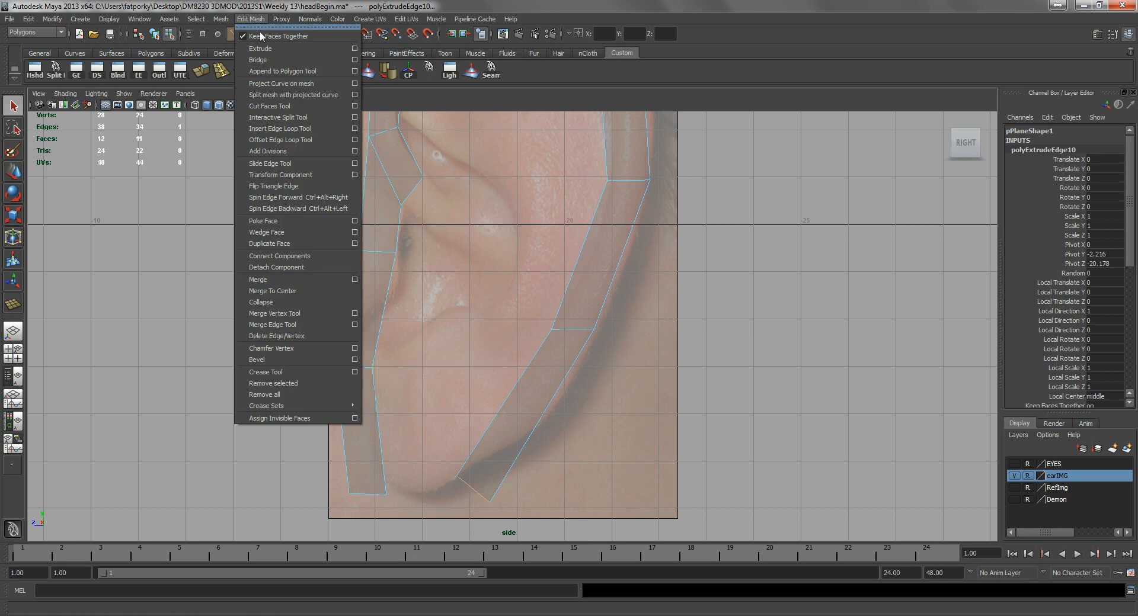
left_click(270, 67)
left_click(495, 420)
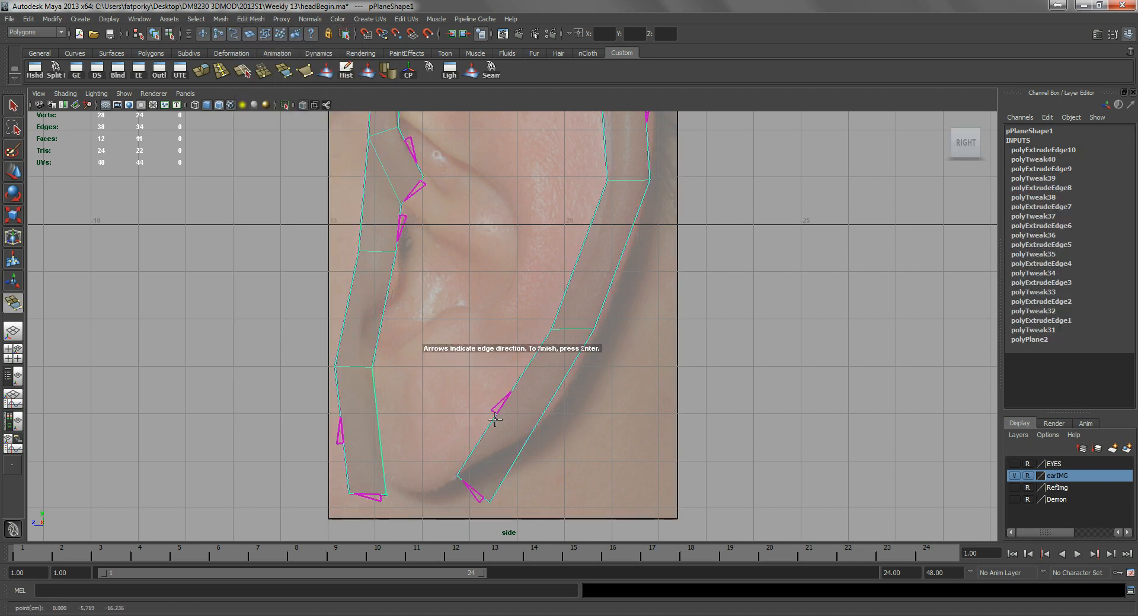
left_click(493, 416)
key("Return")
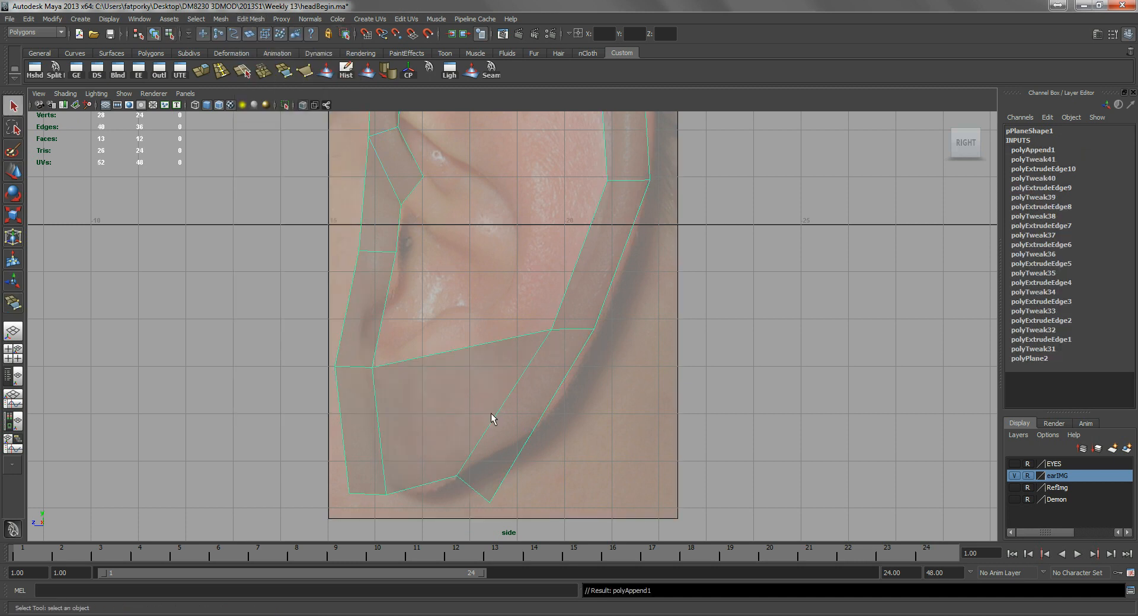
- Move the bottom vertices of the earlobe polygons to fit the lobe's outline in the reference image
right_click_drag(499, 417, 450, 414)
left_click(489, 501)
key("w")
left_click_drag(489, 501, 525, 438)
left_click(456, 476)
left_click_drag(457, 475, 458, 496)
left_click(386, 494)
left_click_drag(386, 494, 353, 482)
left_click(349, 492)
middle_click_drag(428, 362, 434, 429, "alt")
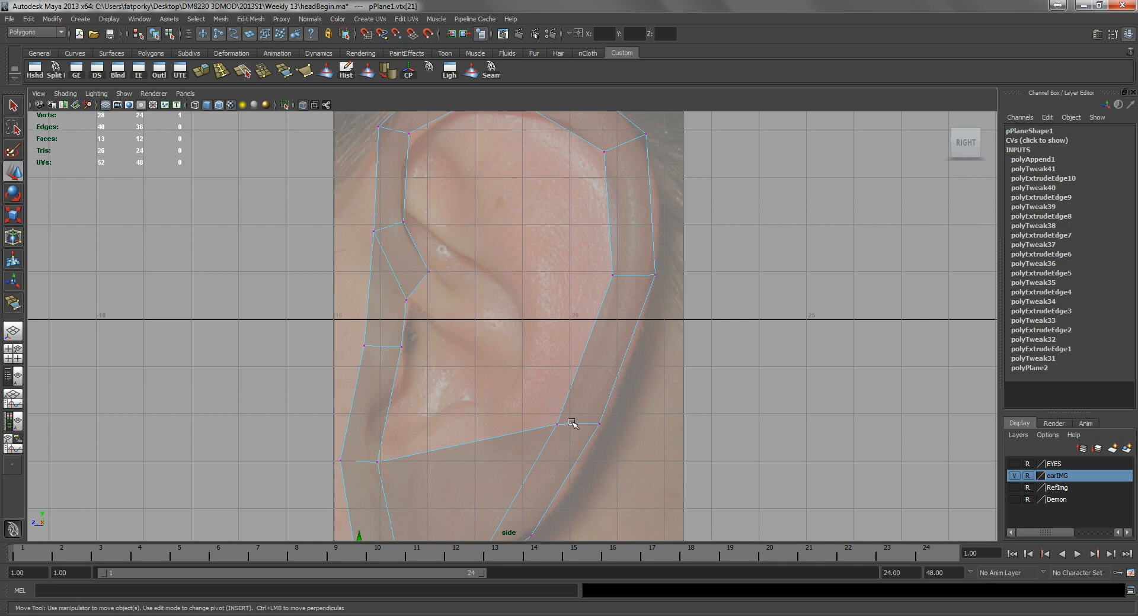
- Insert a vertical edge loop through the large polygon that fills the earlobe
middle_click_drag(575, 373, 581, 357, "alt")
right_click_drag(580, 355, 527, 338, "alt")
mouse_move(605, 328)
middle_mouse_down("alt")
mouse_move(610, 375)
mouse_move(641, 281)
middle_mouse_up("alt")
middle_click_drag(567, 402, 584, 349, "alt")
right_click_drag(512, 362, 533, 349)
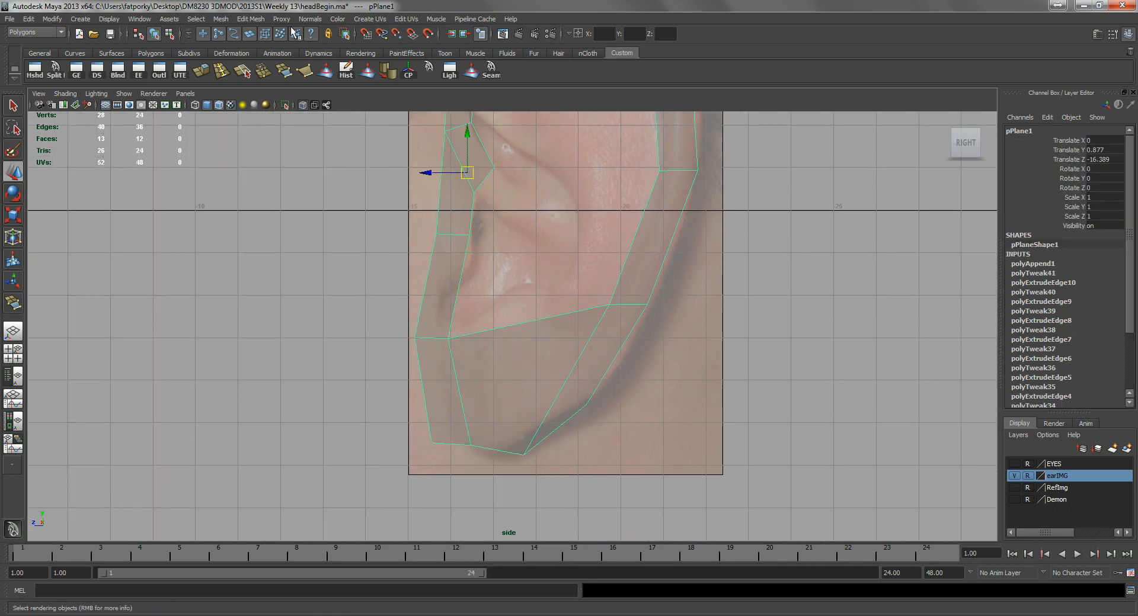
left_click(221, 71)
left_click(509, 328)
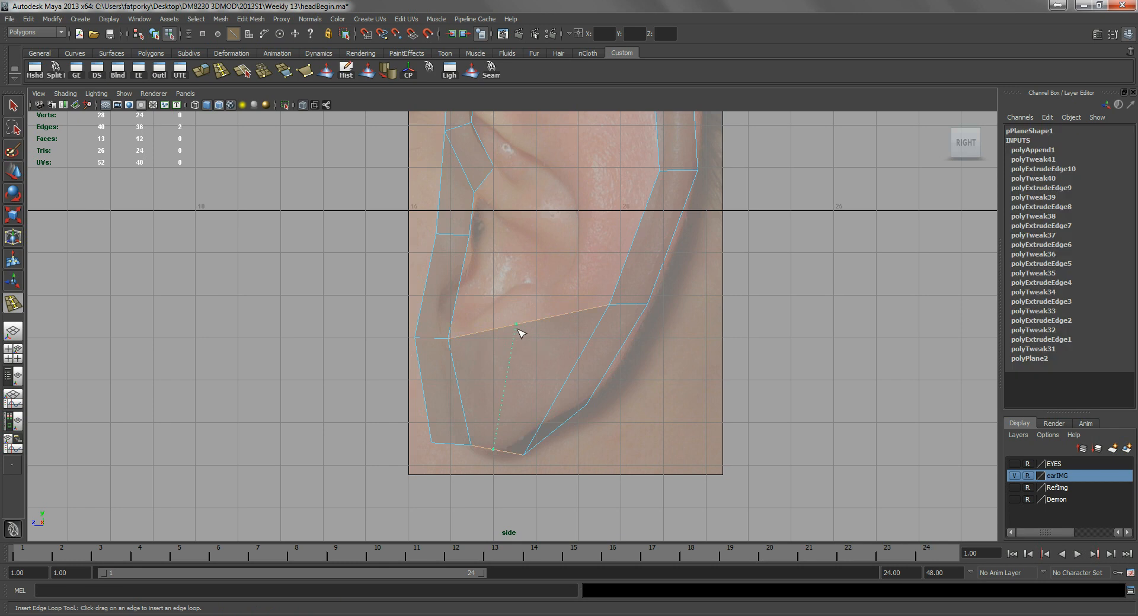
- Pull the new loop's top vertex up toward the ear's inner notch and fit its bottom vertices to the lobe outline
mouse_move(533, 337)
right_mouse_down()
mouse_move(521, 328)
mouse_move(536, 354)
right_mouse_up()
key("w")
left_click_drag(537, 355, 516, 287)
middle_click_drag(537, 290, 515, 326, "alt")
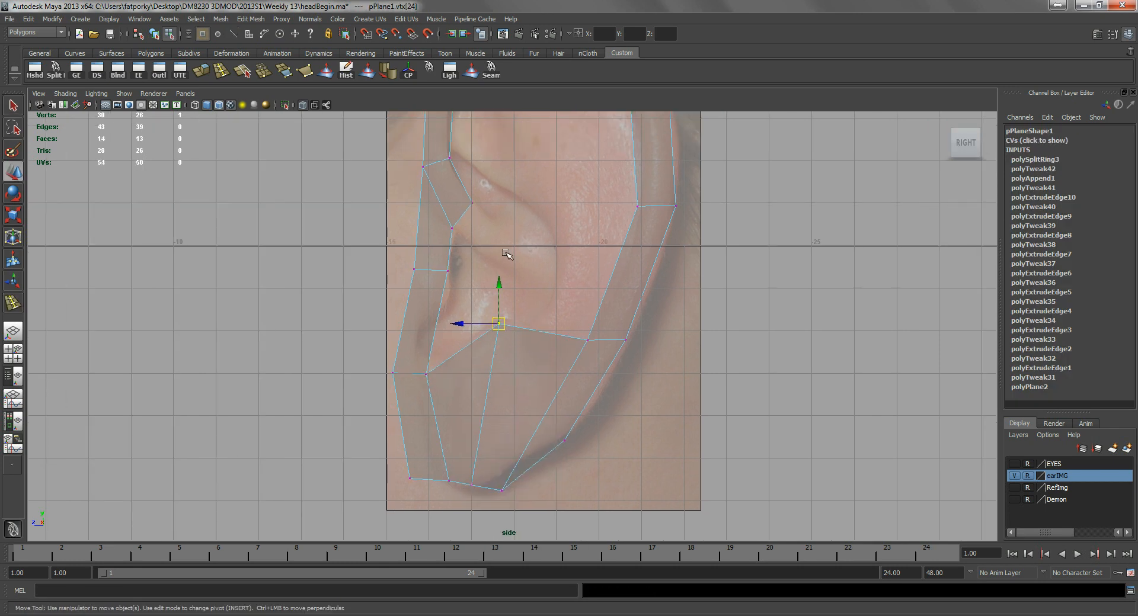
left_click_drag(459, 464, 468, 488)
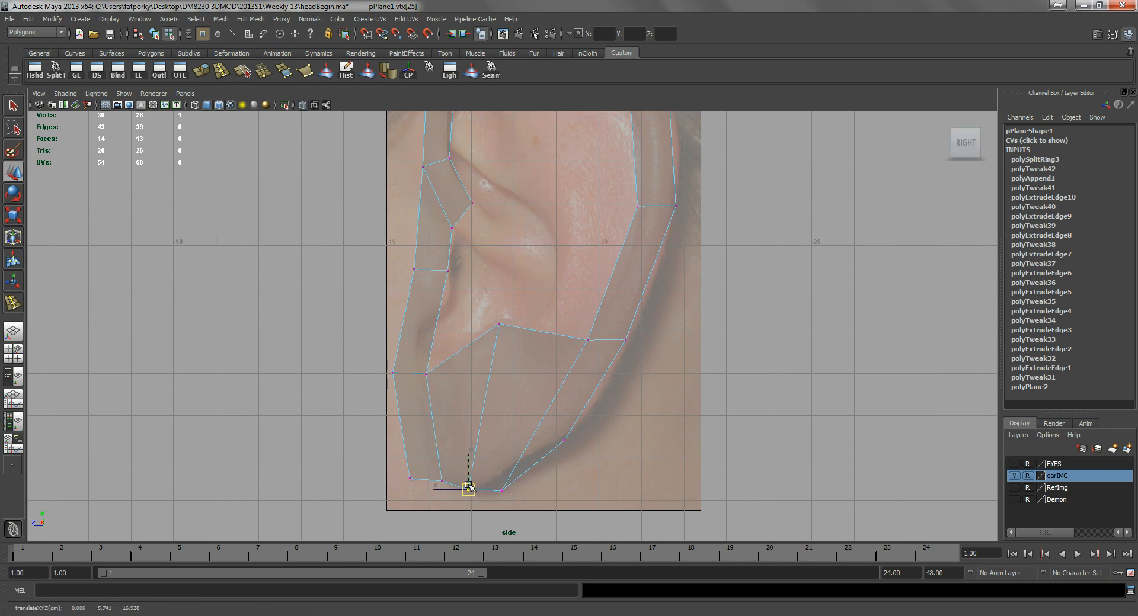
- Extrude the whole inner edge loop of the ear rim in depth toward the reference image plane
middle_click_drag(459, 344, 444, 371, "alt")
middle_click_drag(518, 310, 503, 367, "alt")
right_click_drag(580, 169, 569, 153)
left_click(570, 161)
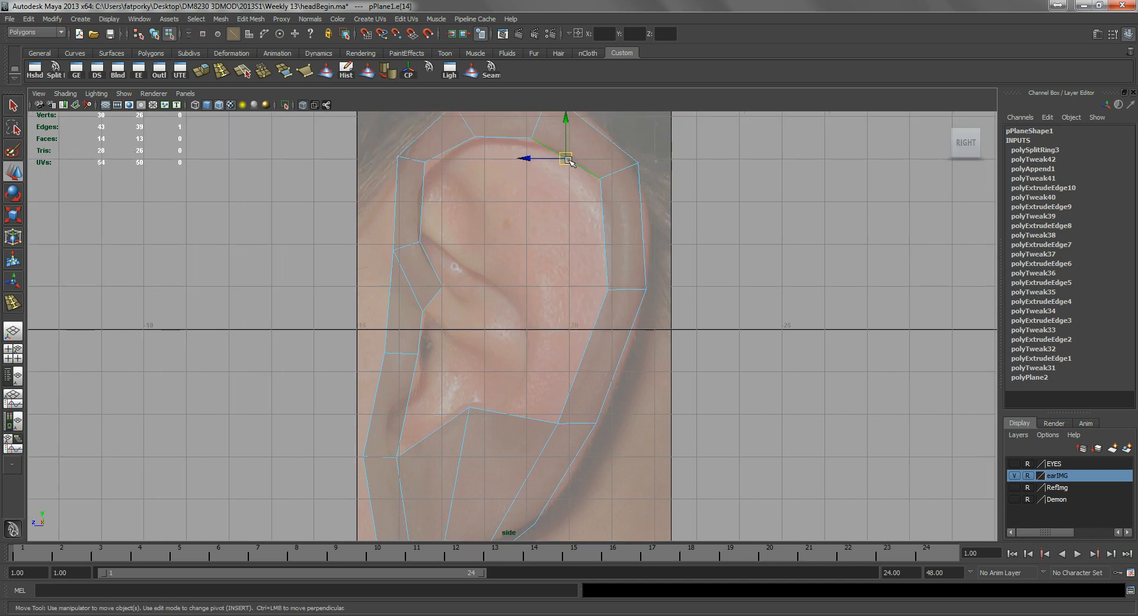
key("q")
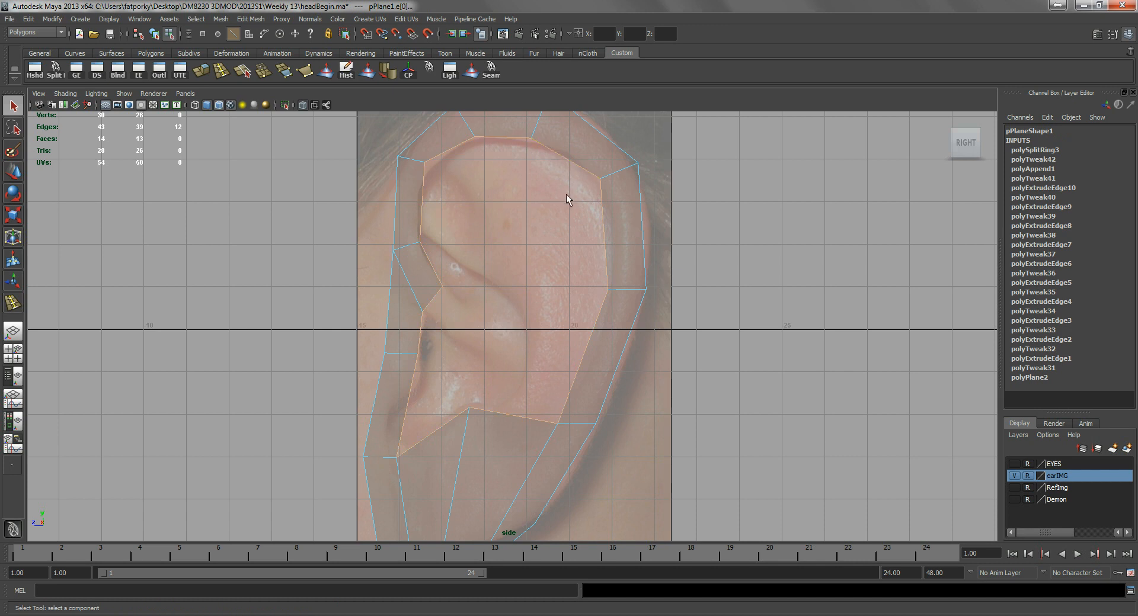
key("space")
left_click_drag(564, 197, 456, 270)
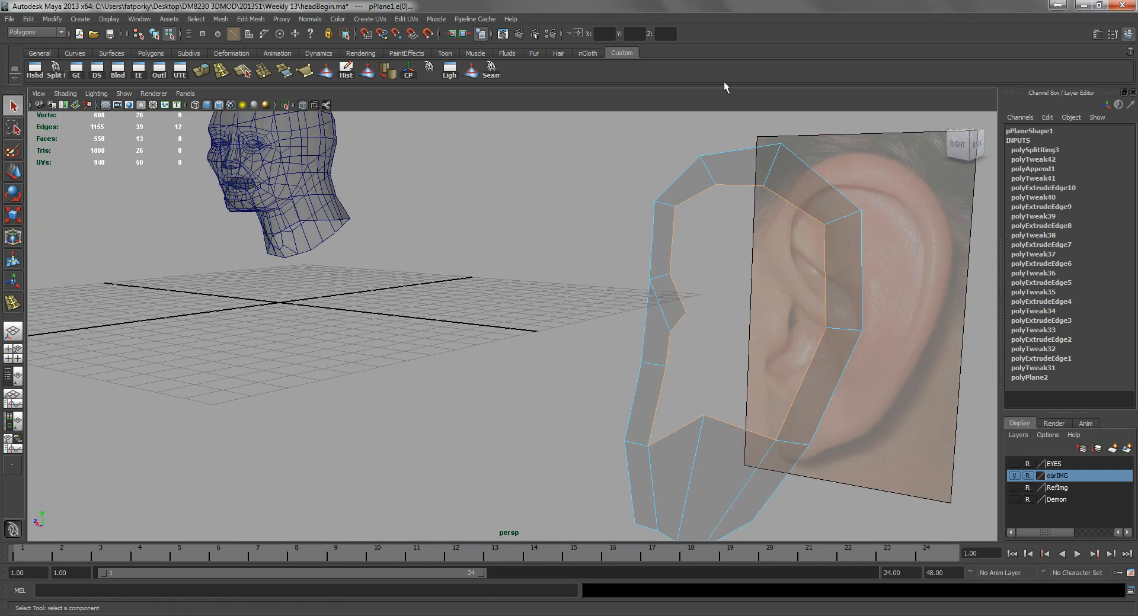
left_click(201, 70)
left_click_drag(714, 271, 524, 354, "alt")
key("w")
left_click_drag(427, 344, 499, 297, "alt")
right_click_drag(502, 296, 500, 254, "alt")
left_click_drag(499, 254, 549, 244, "alt")
key("space")
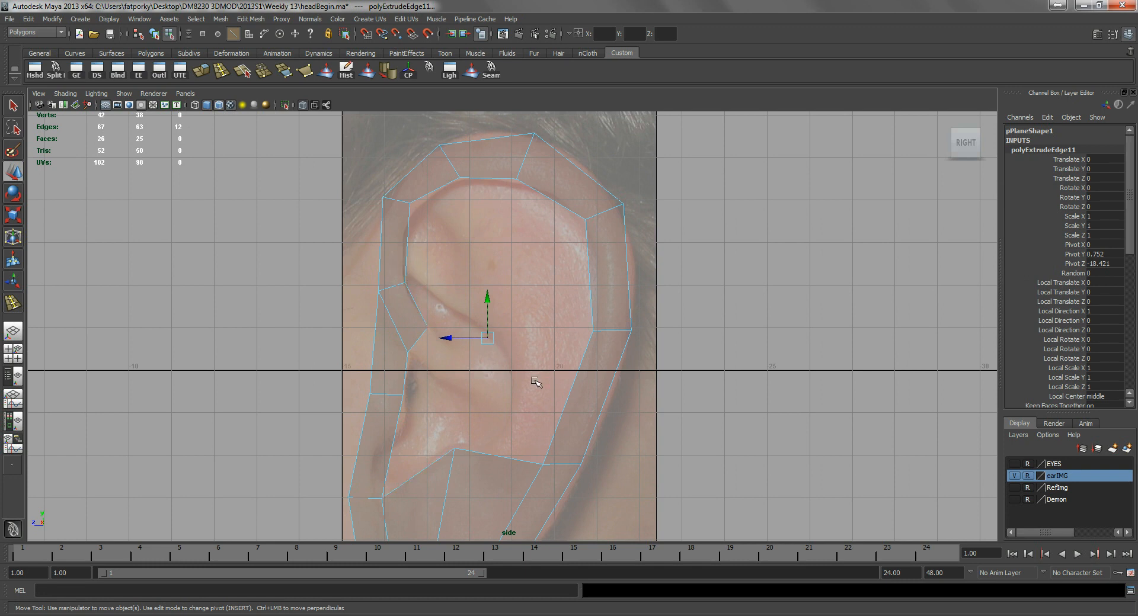
left_click_drag(392, 264, 569, 236)
left_click(438, 235)
left_click(627, 236)
key("q")
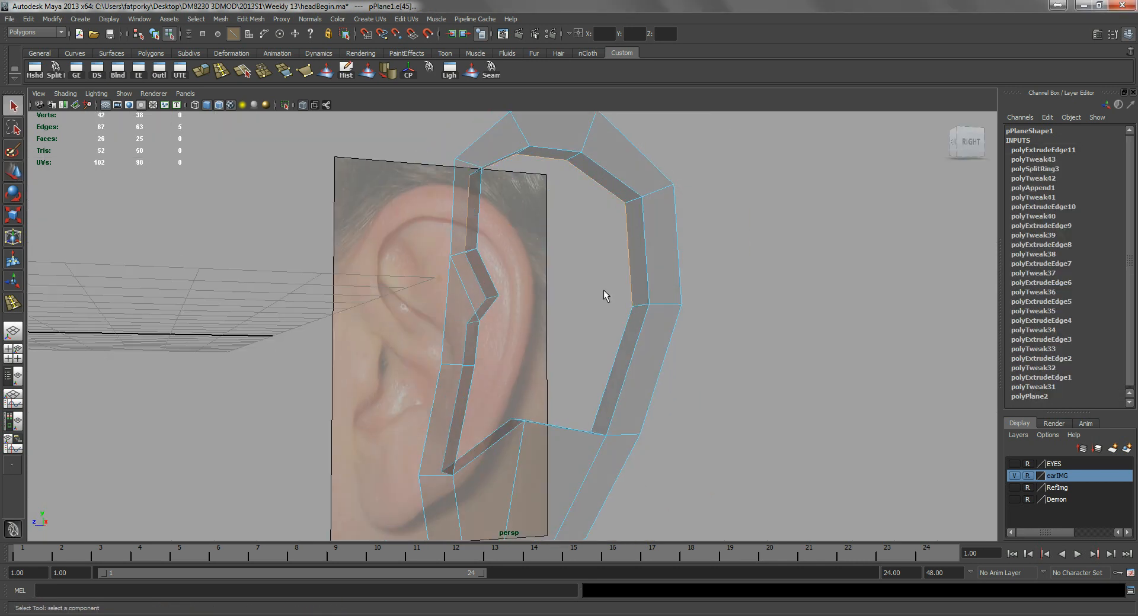
left_click_drag(557, 325, 557, 352, "alt")
left_click(563, 436, "shift")
left_click_drag(561, 436, 457, 215, "alt")
left_click(496, 249)
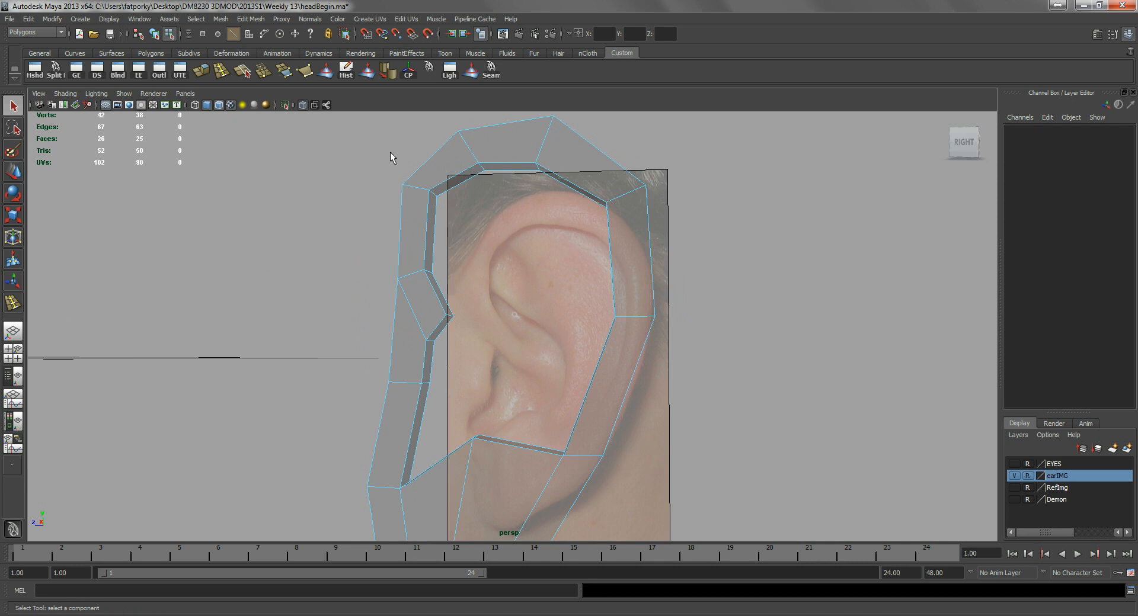
- Append a polygon across the top of the ear opening between the extruded inner rim edges
left_click(270, 19)
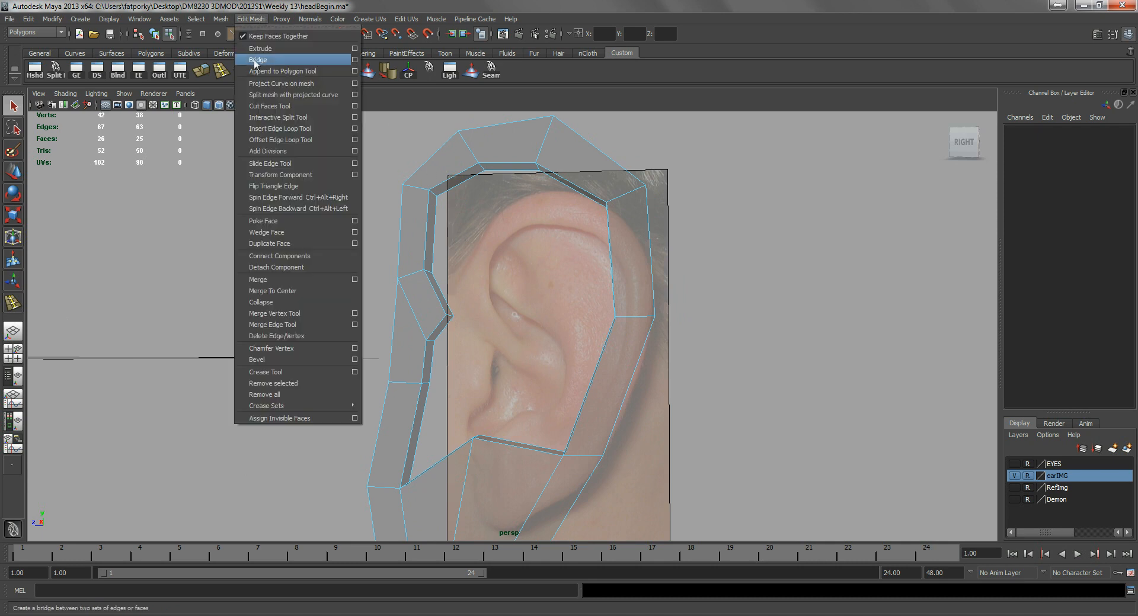
left_click(284, 71)
left_click_drag(468, 202, 482, 186, "alt")
left_click(484, 182)
left_click(579, 193)
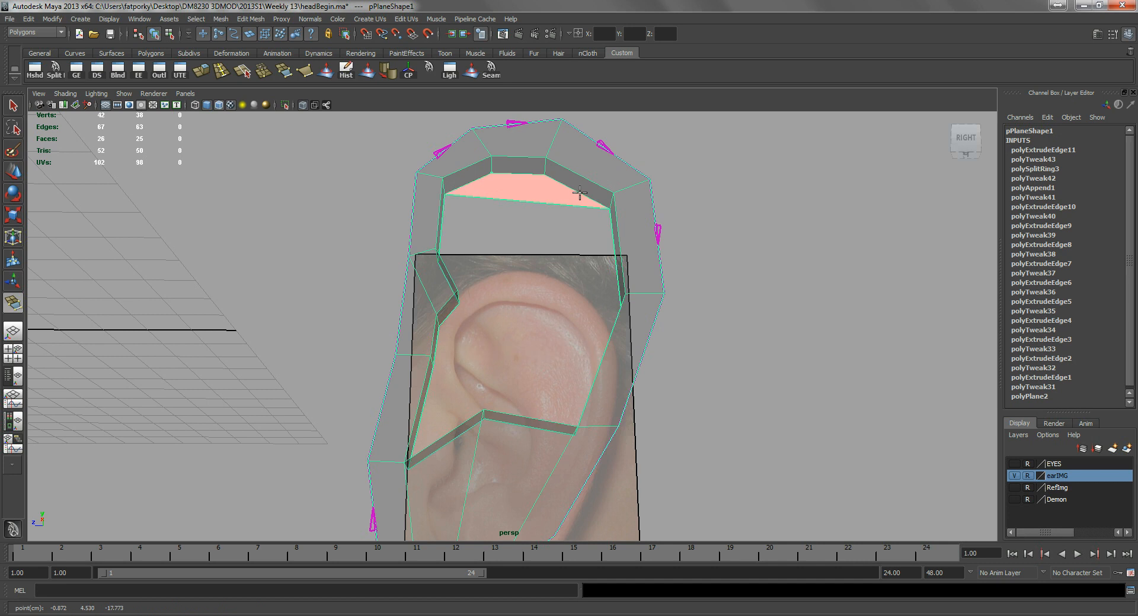
key("Return")
left_click_drag(571, 193, 565, 205, "alt")
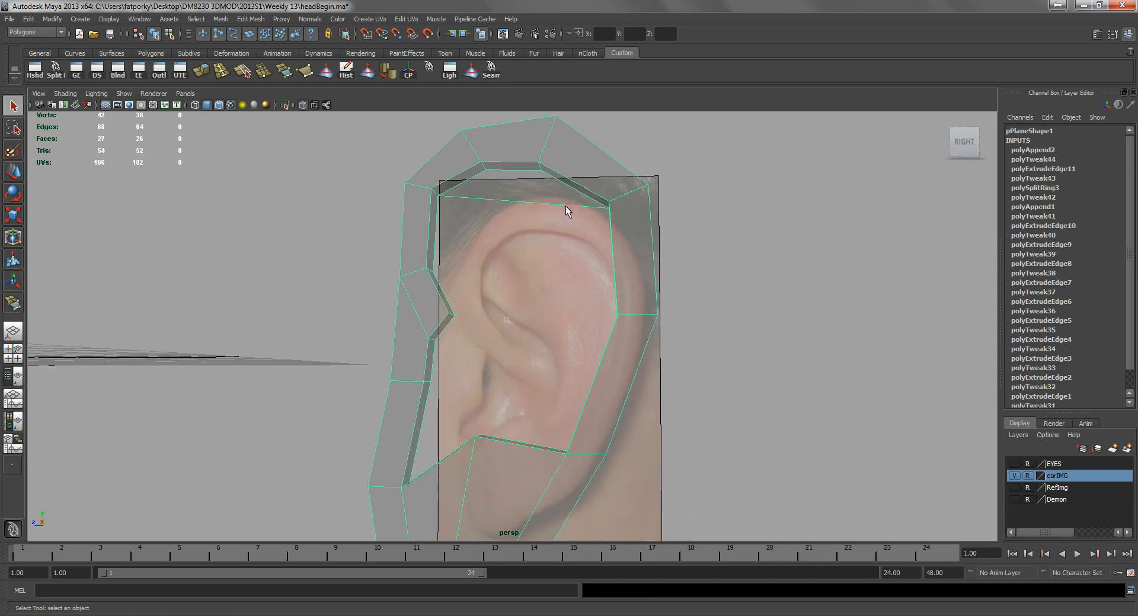
- Append a second polygon below it, spanning from the front to the back edge of the inner rim
key("g")
left_click(435, 226)
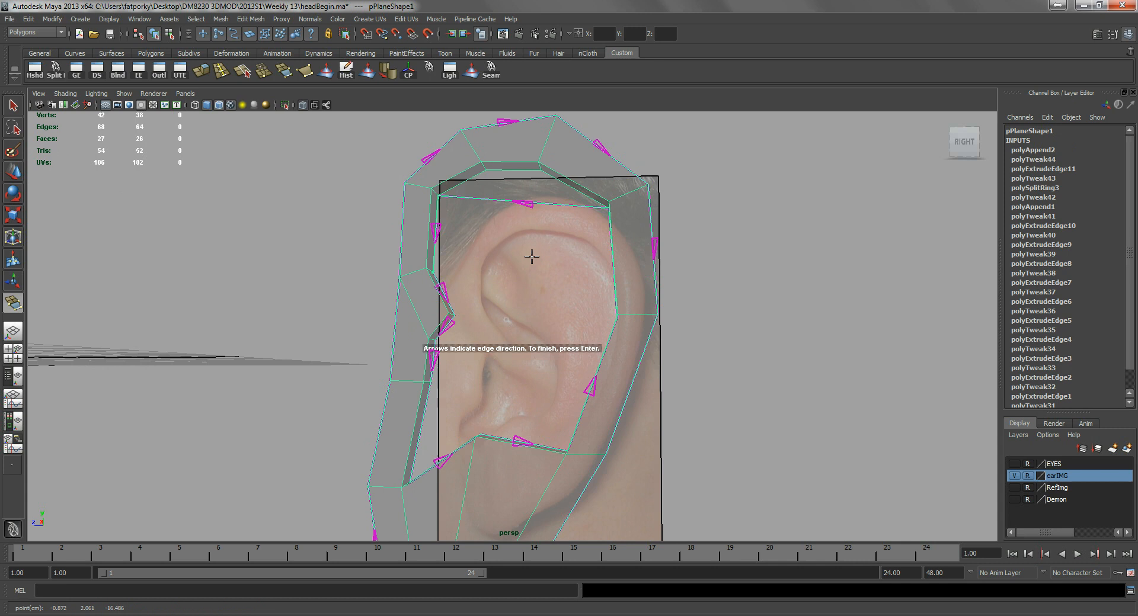
left_click_drag(594, 267, 616, 266, "alt")
left_click(622, 268)
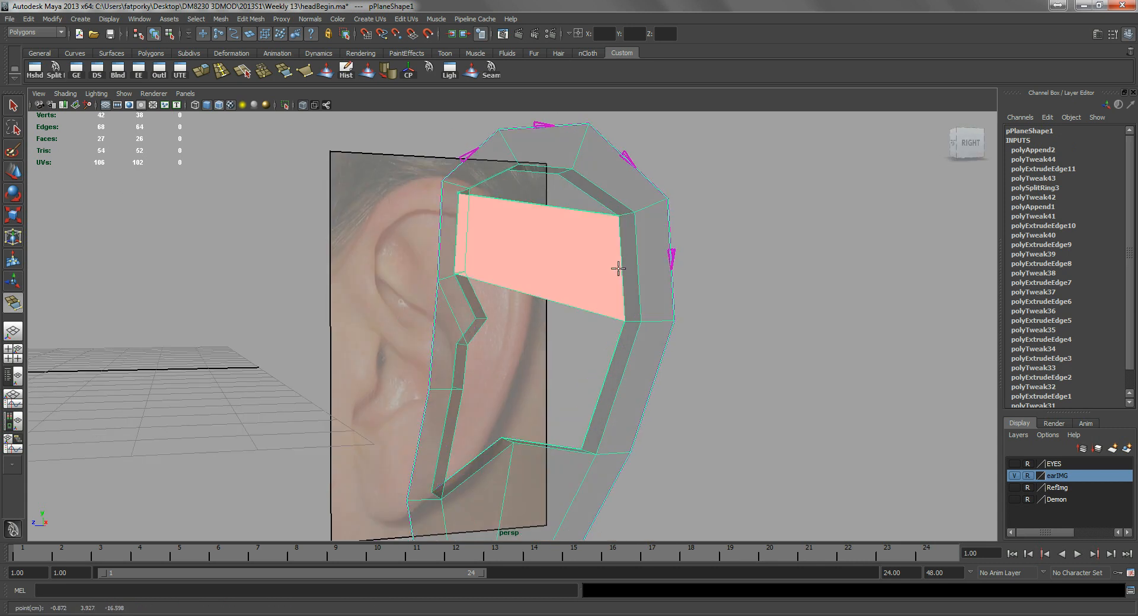
key("Return")
key("q")
left_click_drag(617, 268, 567, 337, "alt")
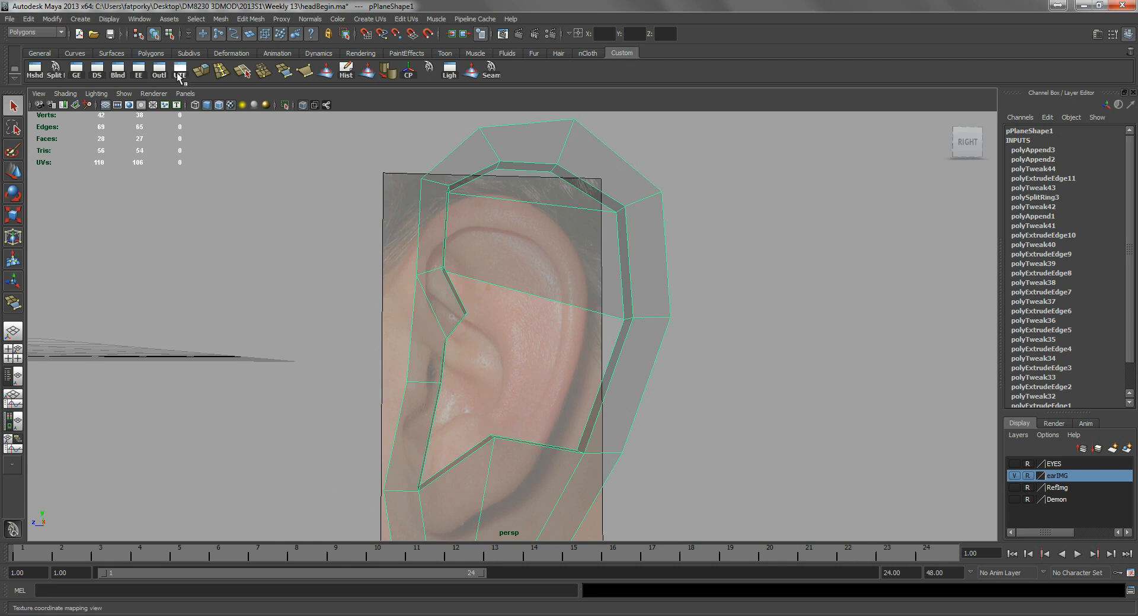
- Split the two new interior polygons from the ear opening's top rim vertex down to the lower polygon's bottom edge
left_click(55, 69)
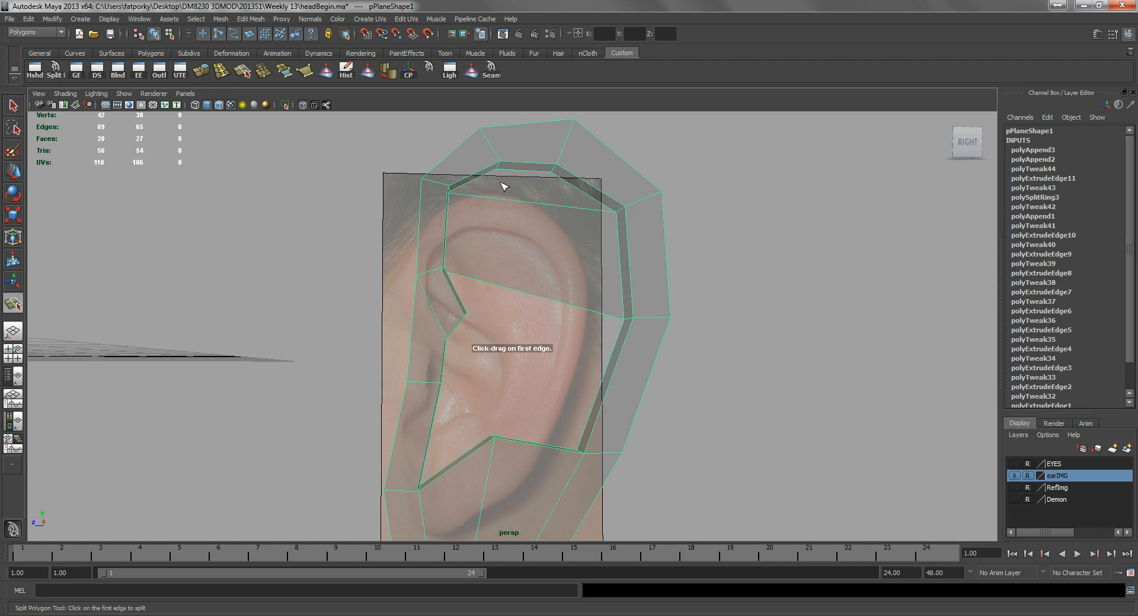
left_click(552, 173)
left_click(551, 203)
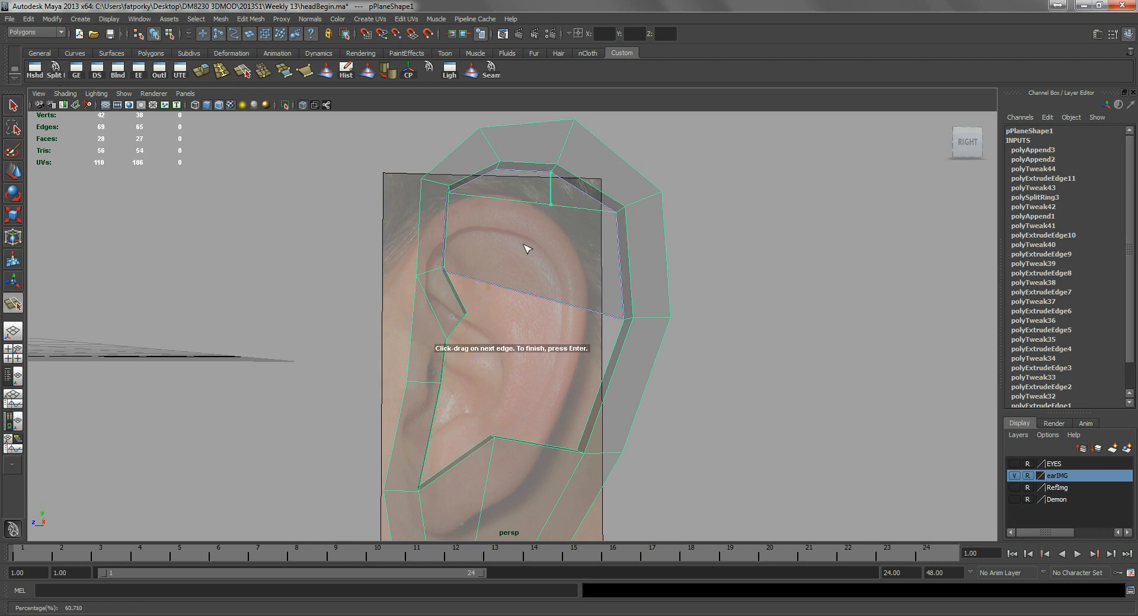
left_click(535, 297)
key("Return")
key("q")
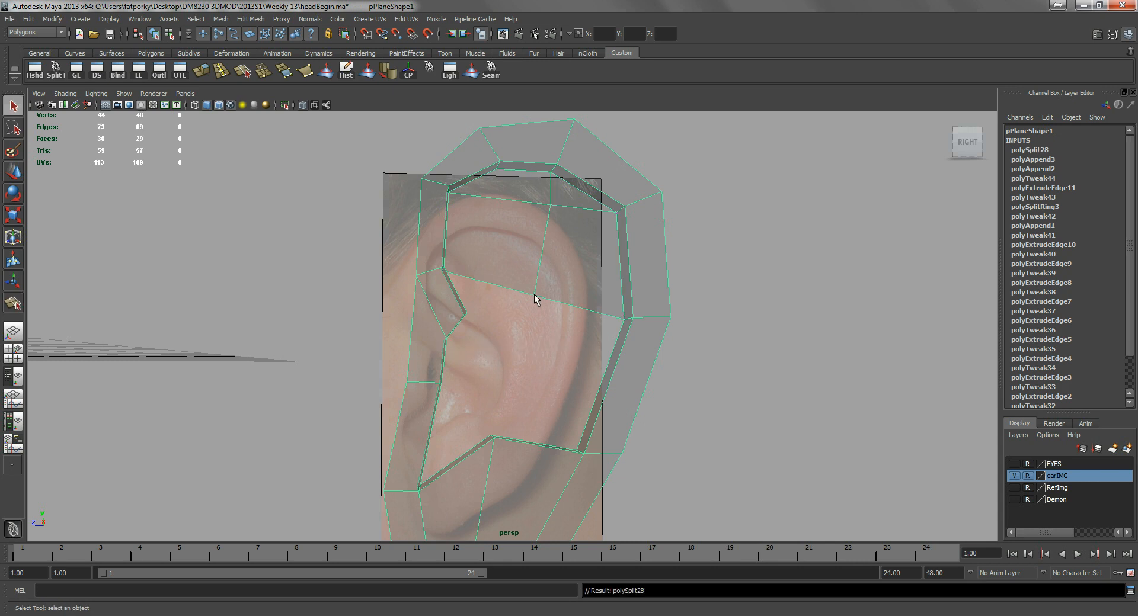
- Append a polygon from the back half of that bottom edge down to the inner rim edge above the lobe
left_click(308, 19)
mouse_move(227, 21)
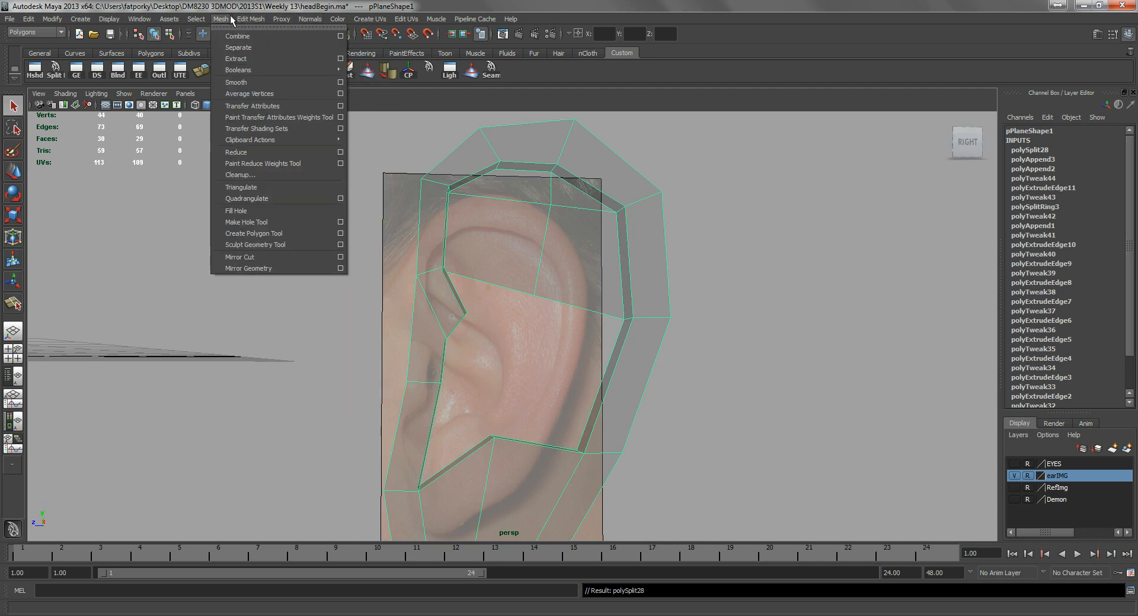
left_click(264, 69)
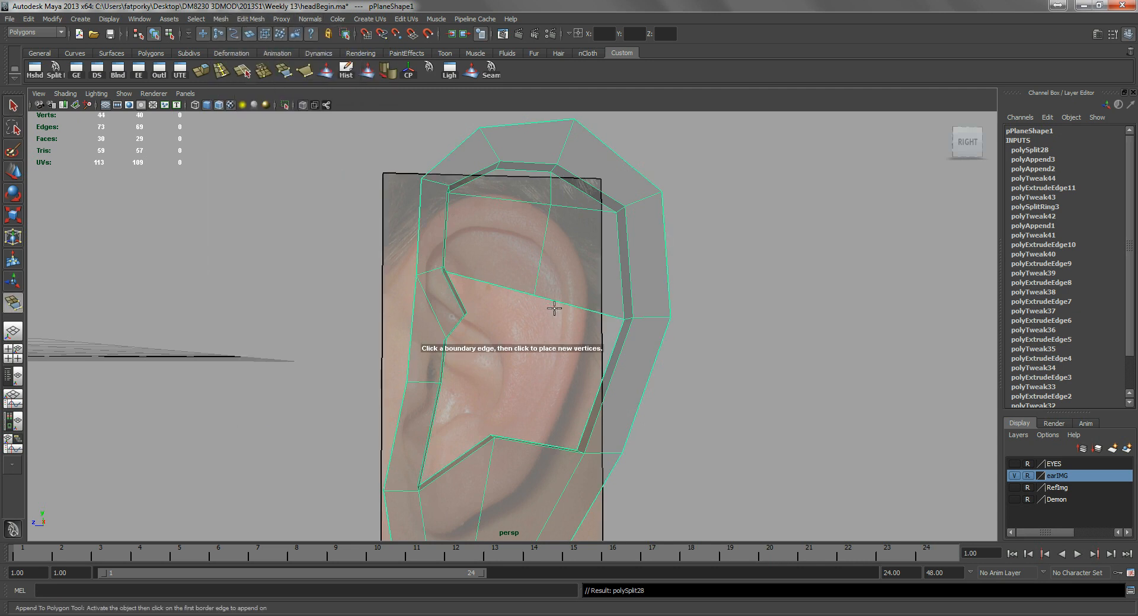
left_click(569, 306)
left_click_drag(564, 322, 528, 435, "alt")
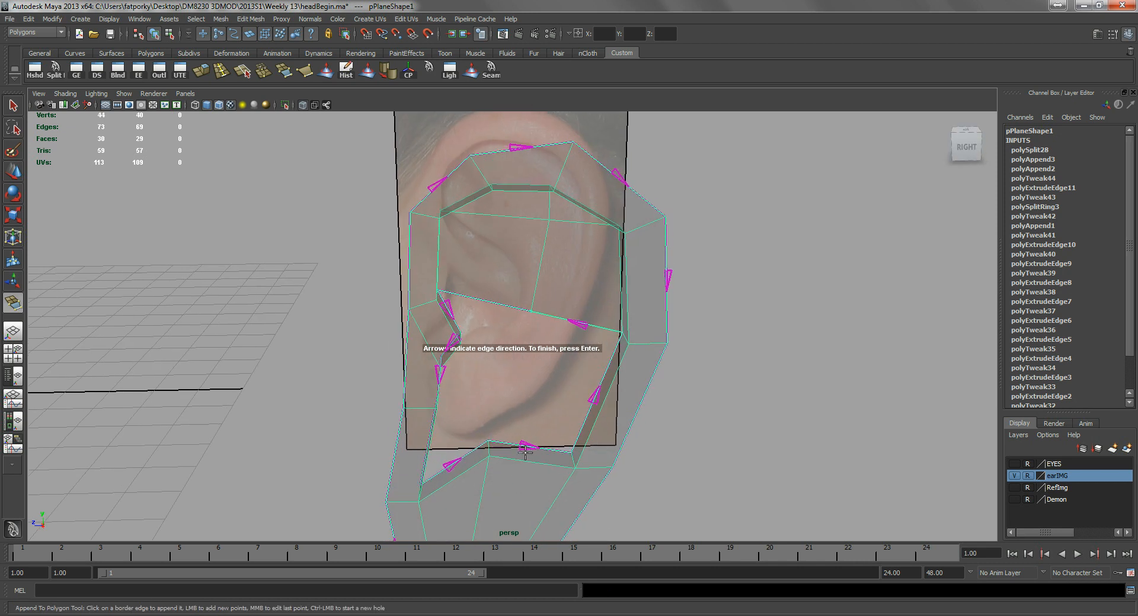
left_click(525, 451)
key("Return")
left_click_drag(521, 367, 537, 349, "alt")
key("space")
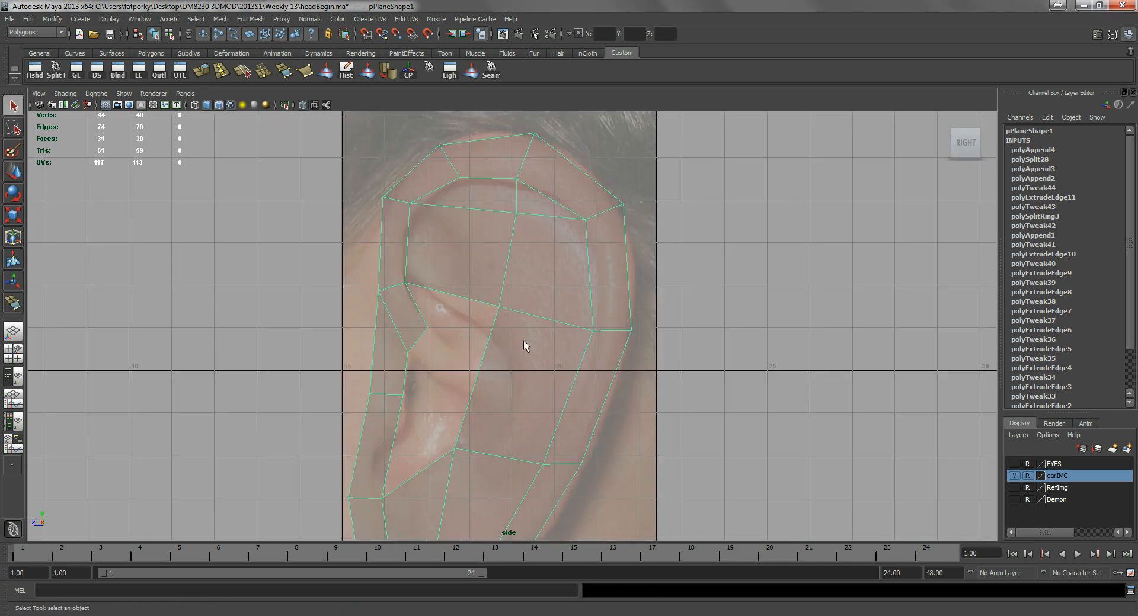
- Move the interior split's bottom vertex and the inner rim vertex above the lobe to follow the ear's inner bowl outline
middle_click_drag(524, 340, 525, 272, "alt")
right_click_drag(525, 270, 474, 269)
left_click(512, 255)
key("w")
left_click_drag(510, 259, 527, 297)
left_click(469, 396)
left_click_drag(468, 396, 476, 392)
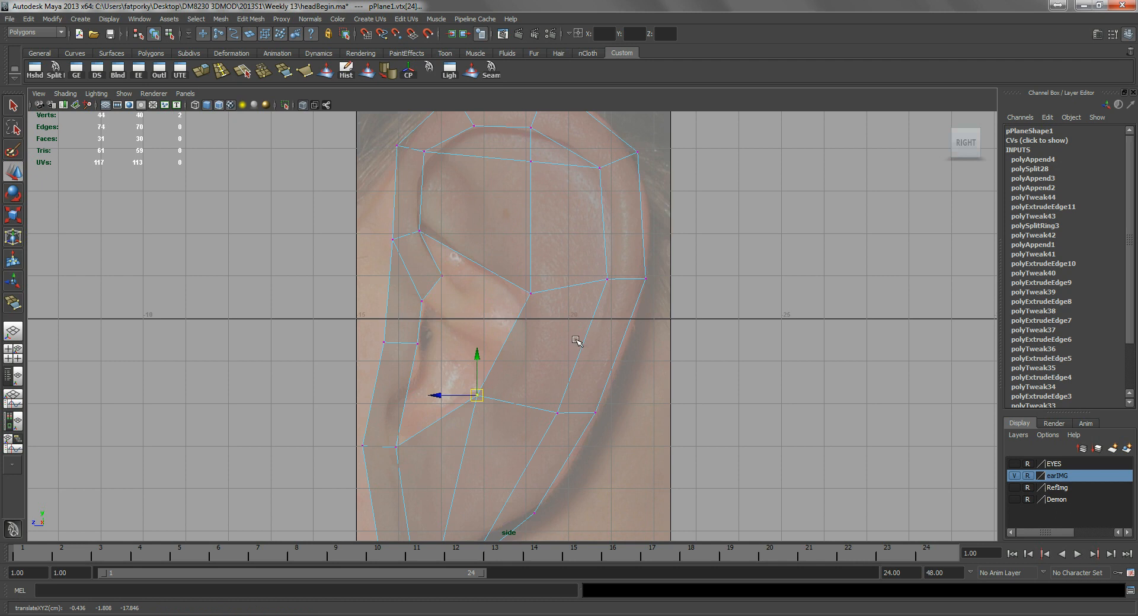
- Insert an edge loop across the lower back interior polygon and the adjoining outer rim
left_click(221, 70)
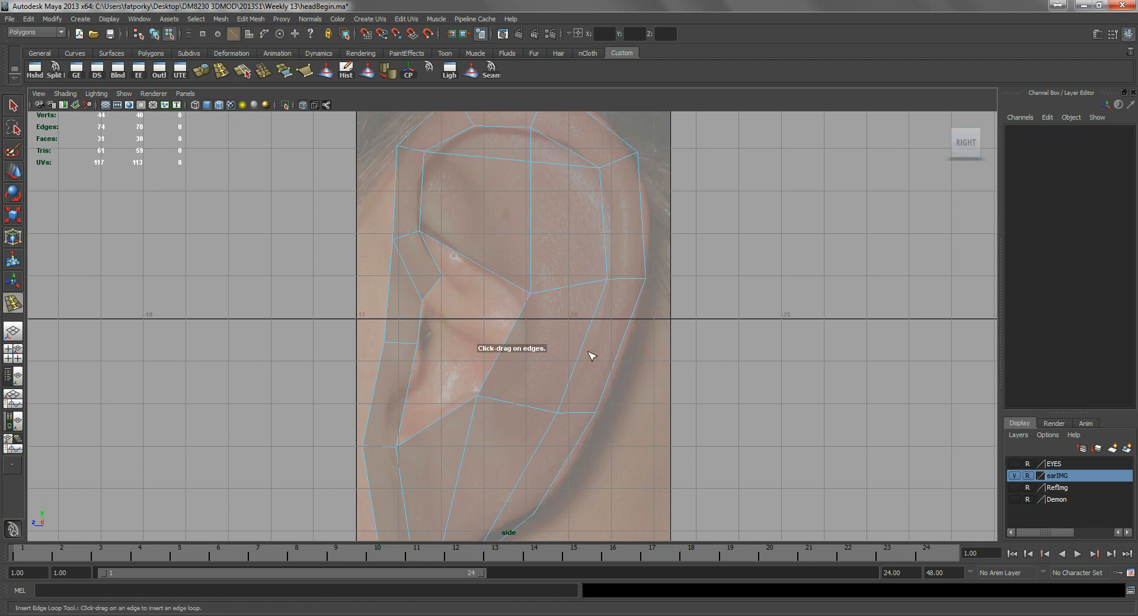
left_click_drag(588, 351, 596, 352)
key("q")
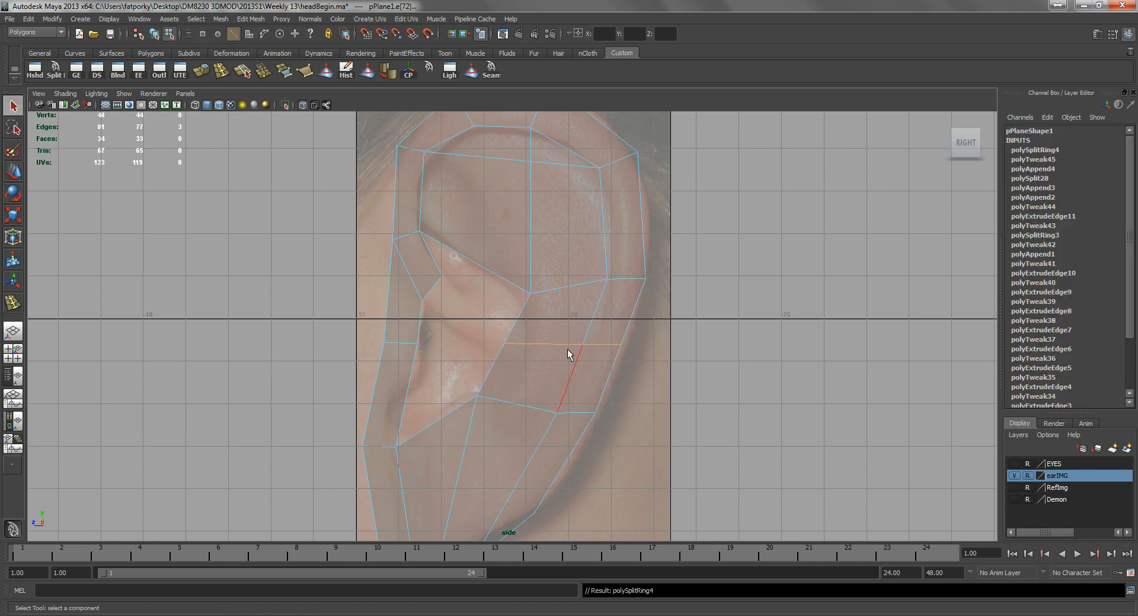
- Fit the new loop's vertices to the bowl and outer ear outline, and lower the rim vertex pair beneath it
right_click_drag(529, 348, 501, 345)
left_click(503, 344)
key("w")
left_click_drag(525, 346, 529, 349)
left_click_drag(569, 319, 617, 362)
left_click_drag(553, 399, 559, 456)
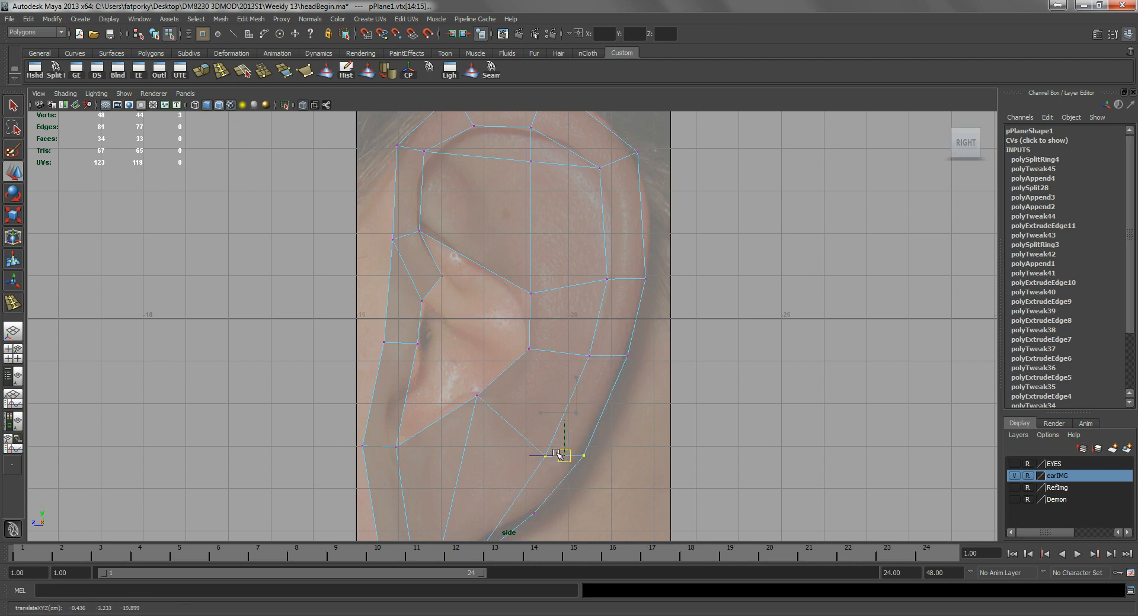
- Raise the vertex pair on the ear's back rim and lower the upper interior vertex to space the polygons evenly
middle_click_drag(590, 379, 573, 428, "alt")
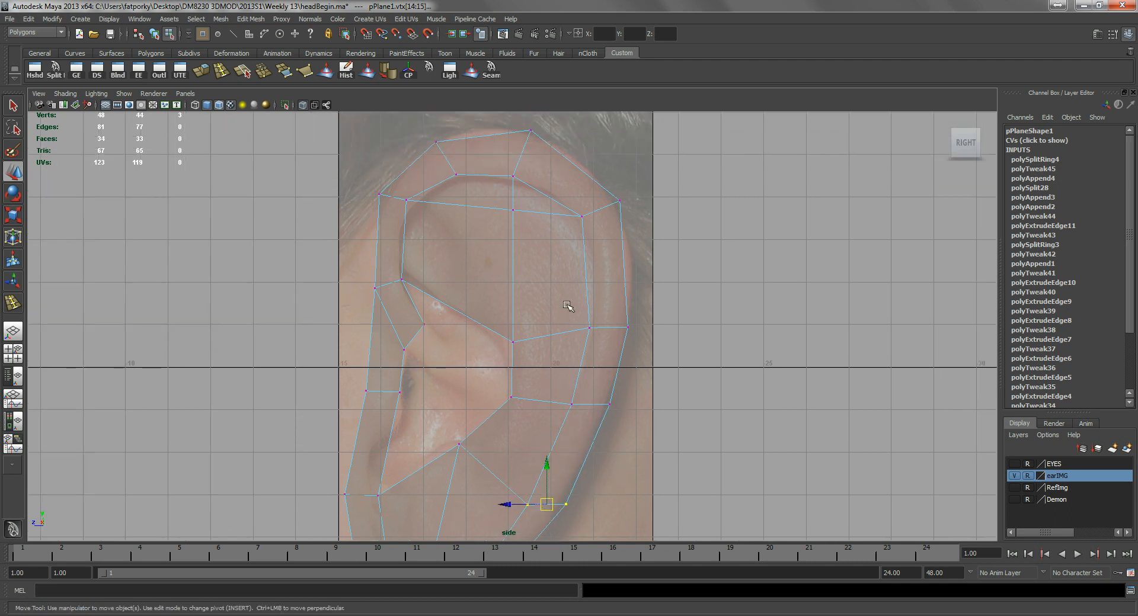
left_click_drag(659, 355, 620, 271)
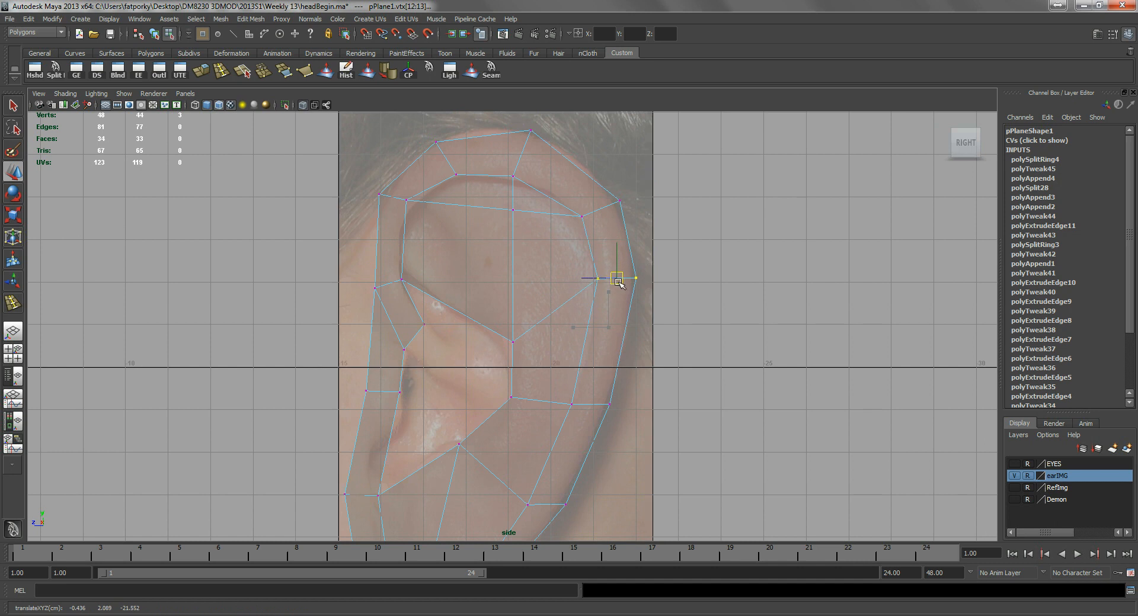
middle_click_drag(545, 286, 554, 277, "alt")
left_click_drag(496, 222, 512, 252)
middle_click_drag(493, 270, 499, 239, "alt")
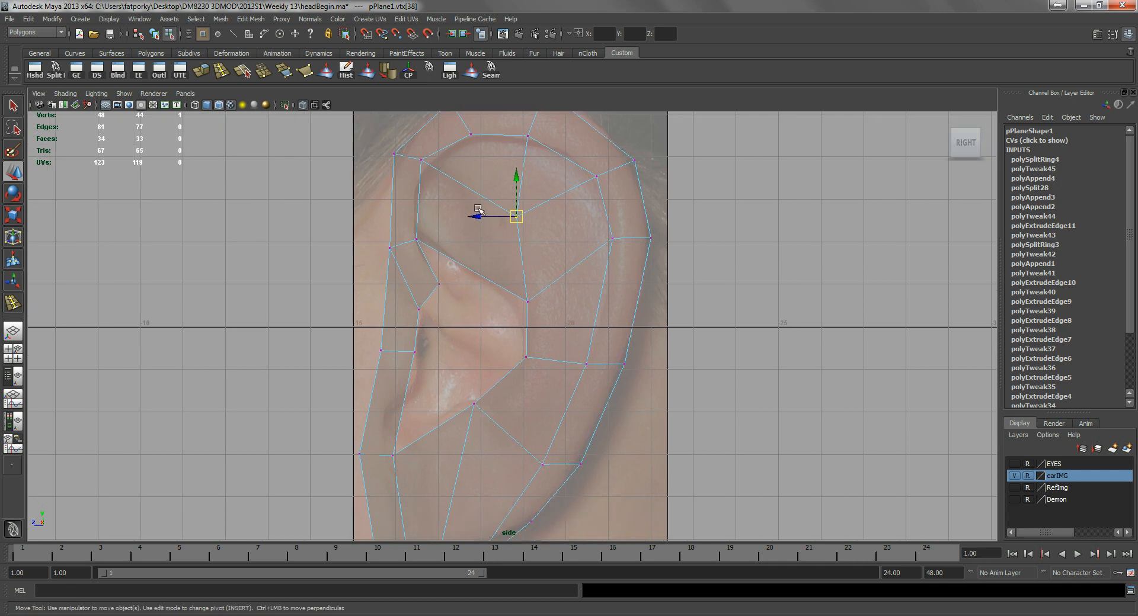
- Extrude the inner wall face at the front notch and pull it diagonally down and back into the ear opening
key("space")
left_click_drag(482, 208, 488, 192)
left_click_drag(467, 287, 437, 300, "alt")
right_click_drag(437, 300, 437, 325)
left_click(432, 317)
left_click_drag(432, 318, 553, 338, "alt")
left_click(220, 72)
key("space")
key("w")
left_click_drag(428, 300, 462, 331)
key("space")
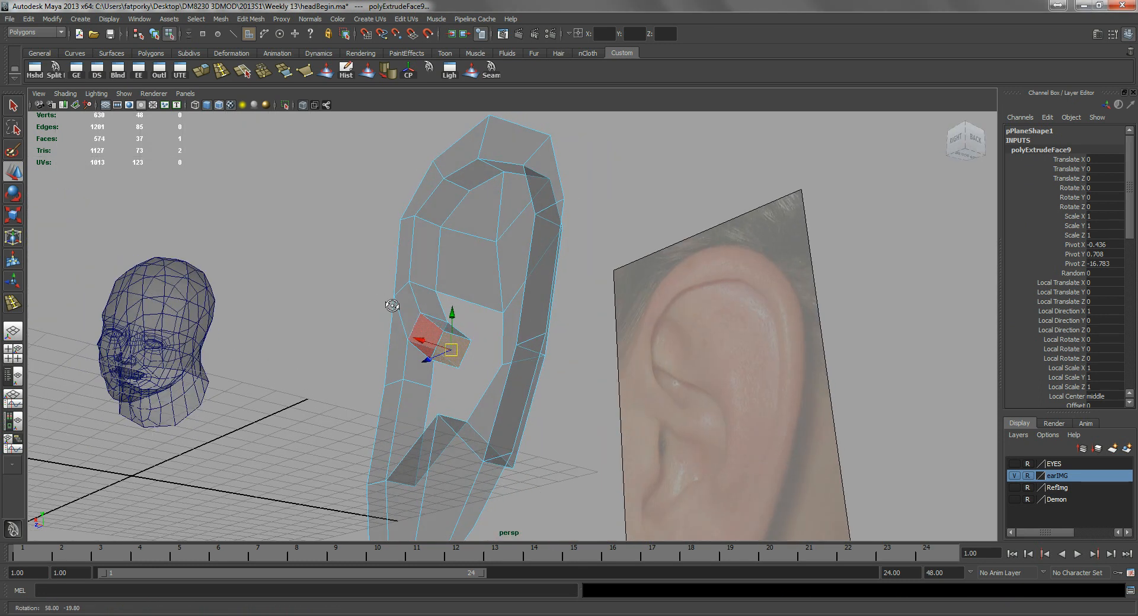
- Turn off X-ray shading and delete the back side face of the extruded notch block
right_click_drag(462, 332, 469, 337, "alt")
left_click_drag(469, 337, 483, 389, "alt")
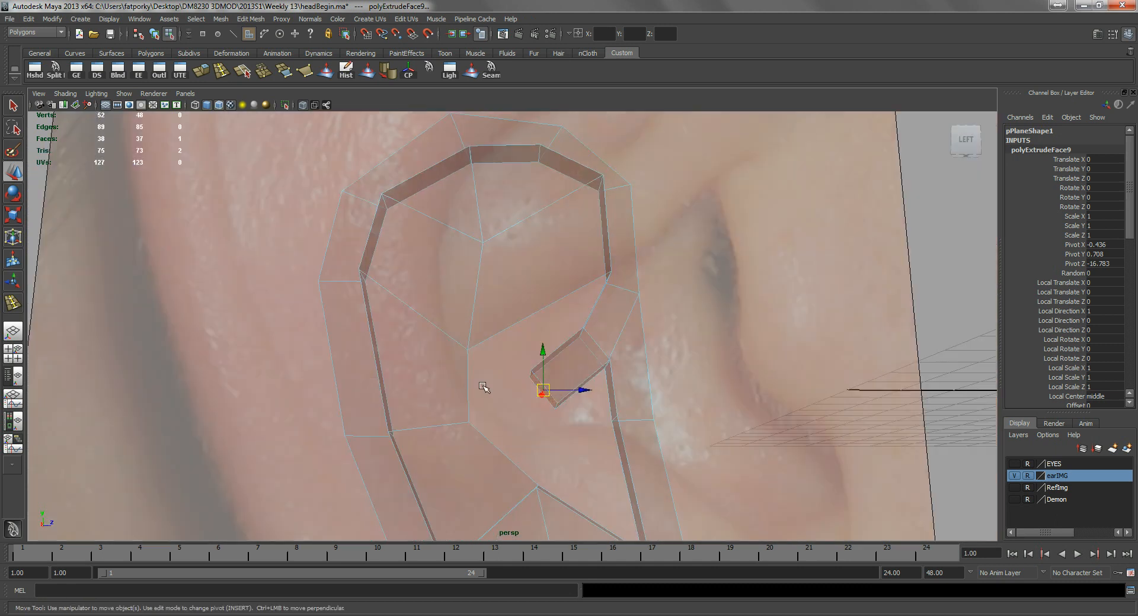
left_click(303, 104)
left_click_drag(507, 272, 552, 291, "alt")
scroll(552, 290, "up", 3)
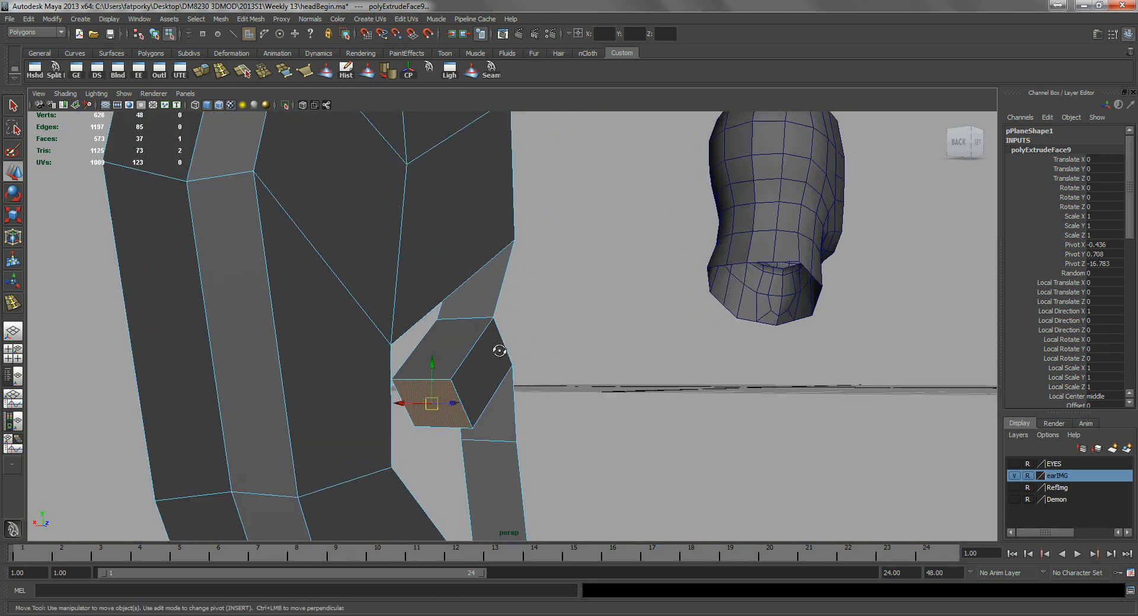
left_click_drag(500, 347, 539, 384, "alt")
key("q")
left_click(541, 385)
left_click(521, 373, "ctrl")
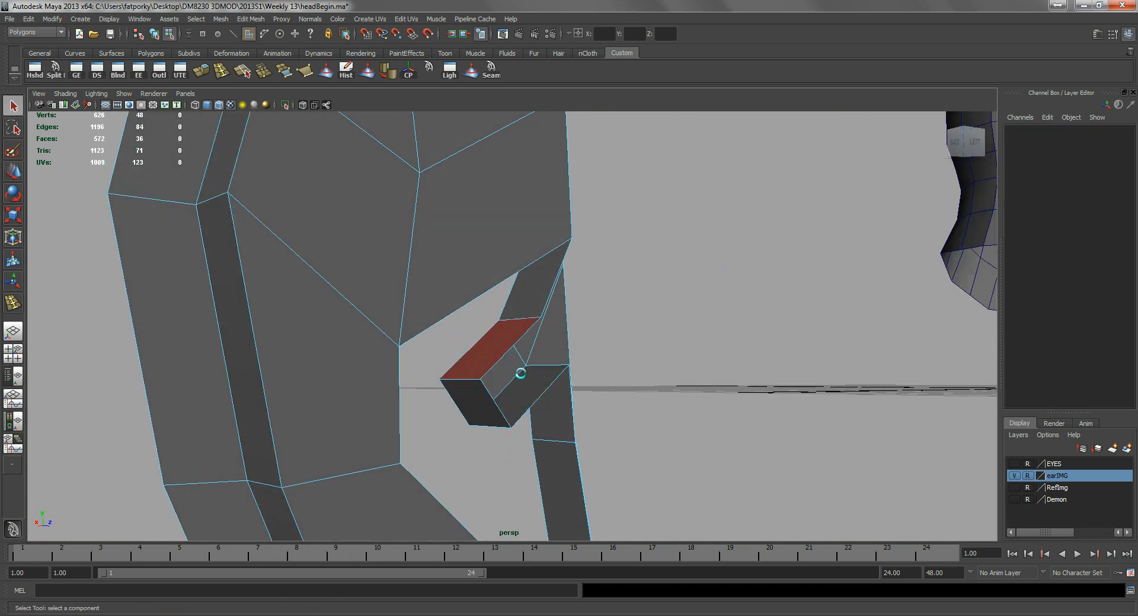
- Extrude the open border edges around the lower ear opening and the notch block in depth toward the reference image
left_click_drag(520, 381, 521, 303, "alt")
right_click_drag(537, 216, 493, 261)
left_click(501, 285)
left_click_drag(501, 285, 419, 350, "alt")
left_click(211, 72)
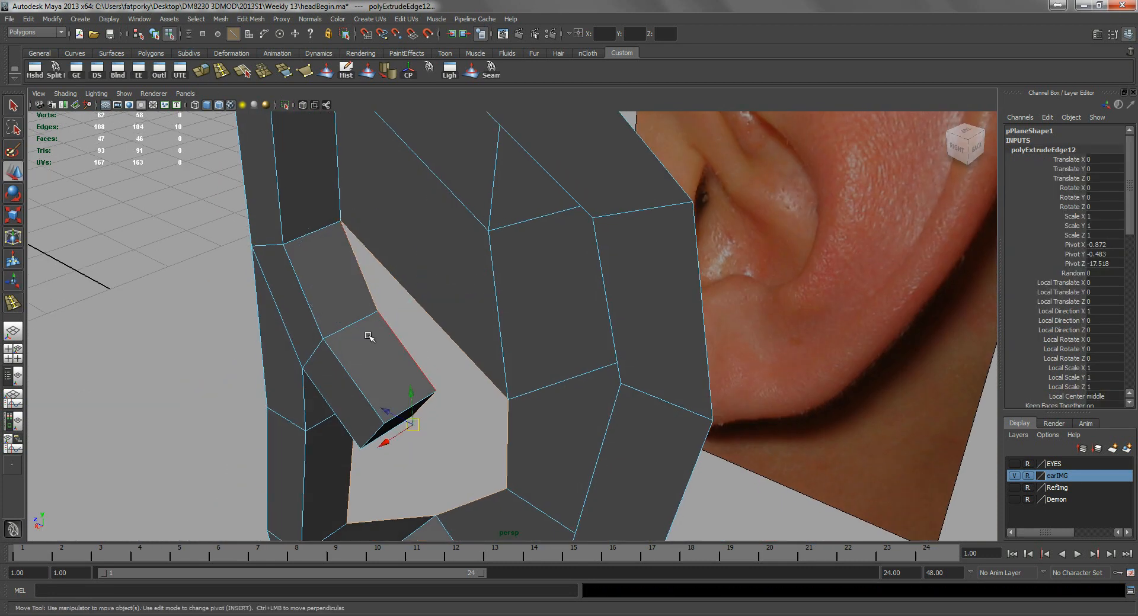
left_click_drag(382, 447, 460, 383)
left_click_drag(458, 443, 479, 465, "alt")
left_click_drag(449, 428, 447, 314)
- Extrude the two end faces of the notch block and move them further back across the ear opening
key("q")
right_click_drag(447, 314, 445, 331)
left_click(445, 329)
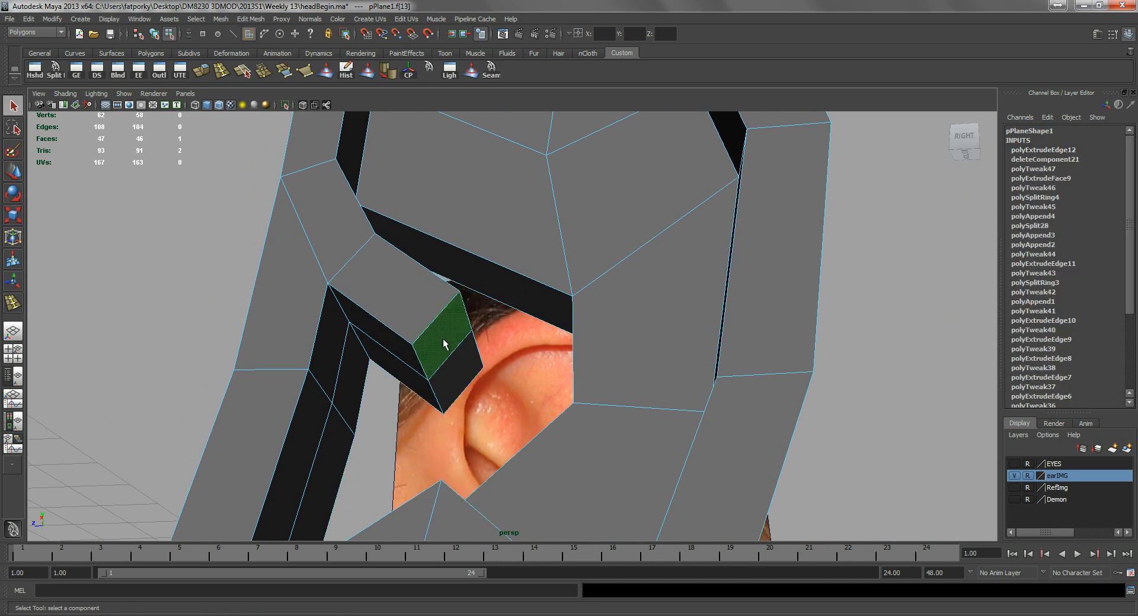
left_click_drag(445, 329, 450, 353, "alt")
left_click(162, 120)
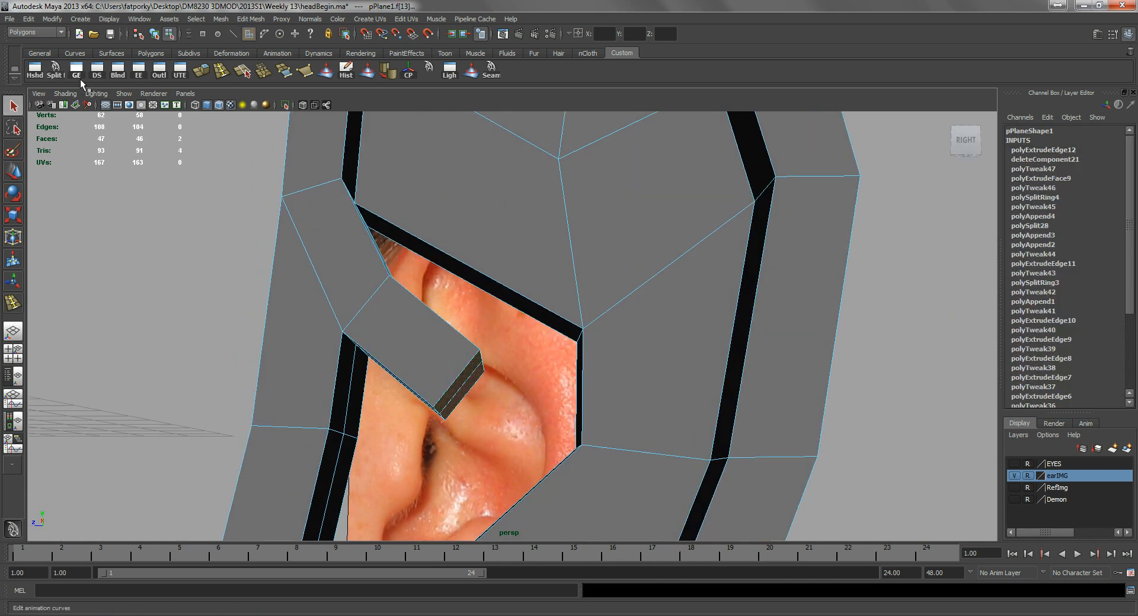
left_click(202, 71)
left_click_drag(474, 356, 481, 247, "alt")
key("space")
middle_click_drag(483, 302, 471, 249, "alt")
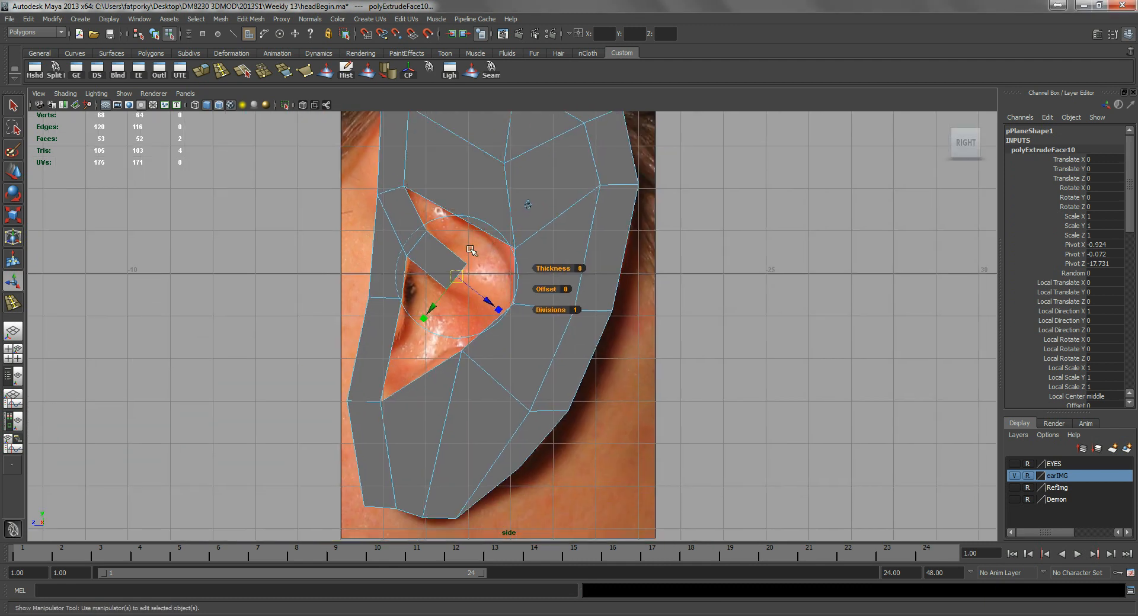
right_click_drag(471, 249, 502, 273, "alt")
key("w")
left_click_drag(443, 268, 488, 312)
key("space")
- Delete the two cross edges at the notch block's end and the leftover corner vertices
key("q")
right_click_drag(488, 312, 468, 302)
left_click(495, 274)
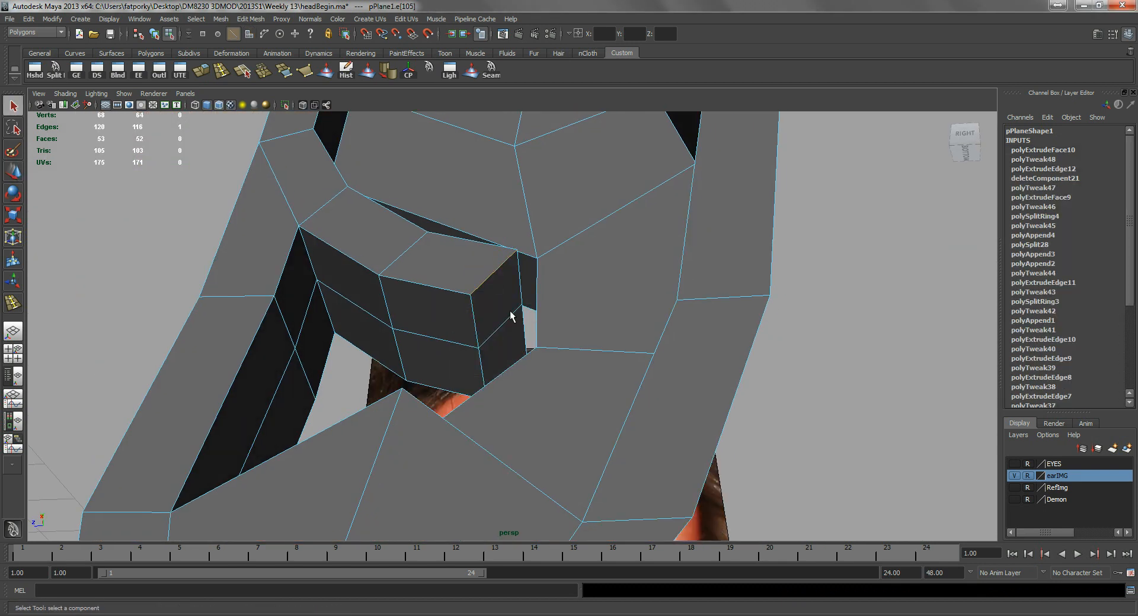
key("Delete")
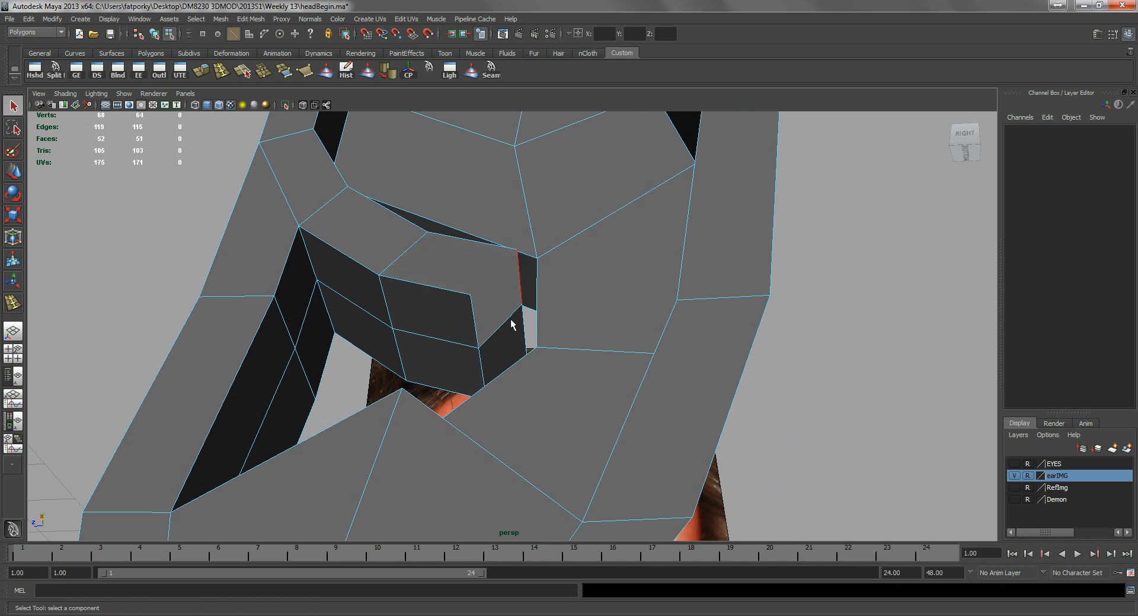
left_click(505, 324)
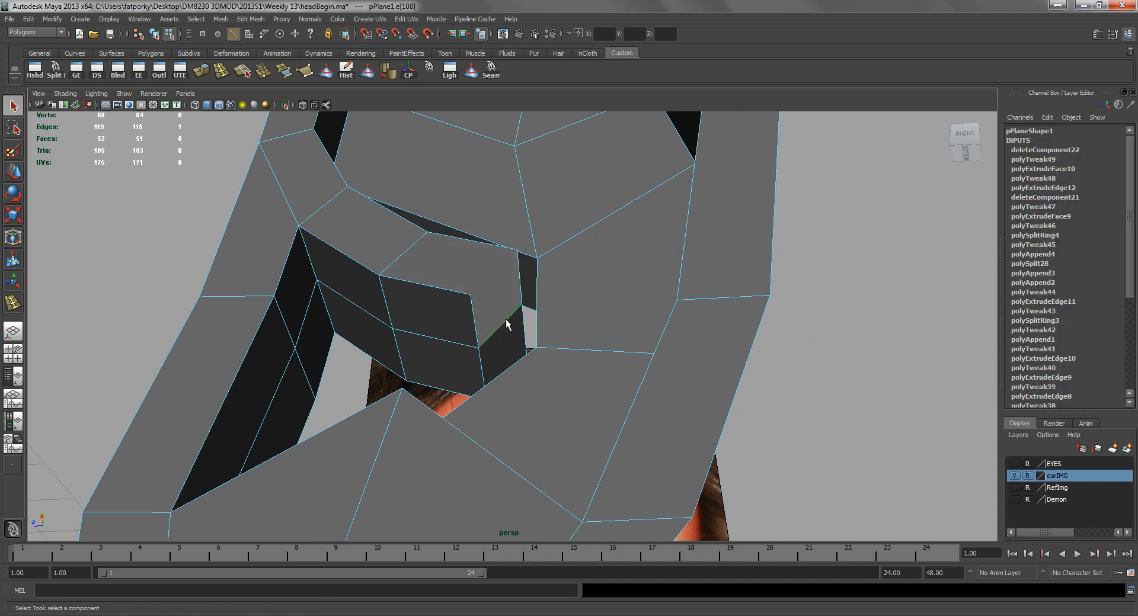
key("Delete")
right_click_drag(500, 295, 493, 257)
left_click_drag(409, 323, 402, 329)
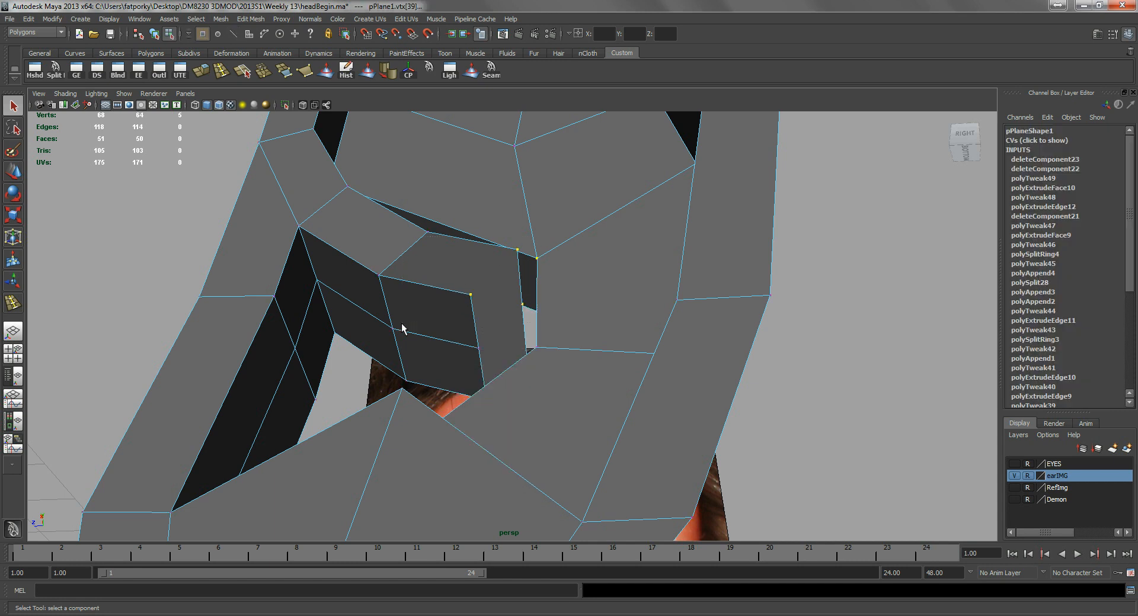
key("Delete")
- Delete the lengthwise middle edges on the notch block's side and end, along with their leftover vertices
left_click_drag(493, 292, 460, 336, "alt")
right_click_drag(461, 365, 431, 350)
left_click(432, 353)
left_click_drag(431, 353, 480, 350, "alt")
left_click(453, 389, "shift")
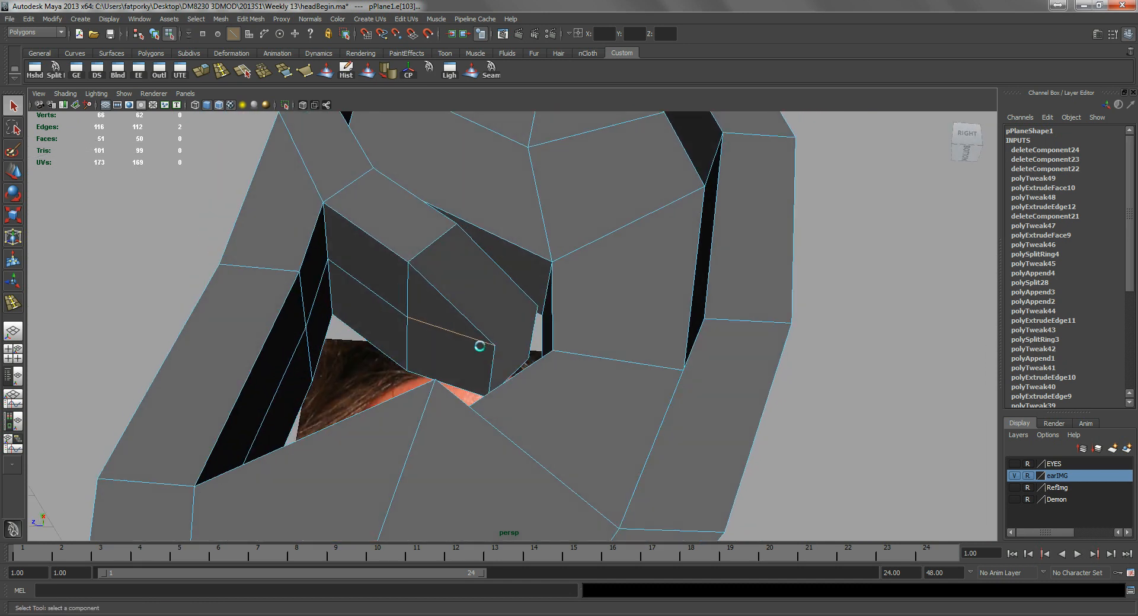
key("Delete")
right_click_drag(459, 345, 448, 348)
left_click_drag(491, 344, 399, 272)
key("Delete")
- Adjust the position of the cross edge where the notch block bends into its end segment
right_click_drag(399, 272, 393, 248)
left_click(407, 275)
key("w")
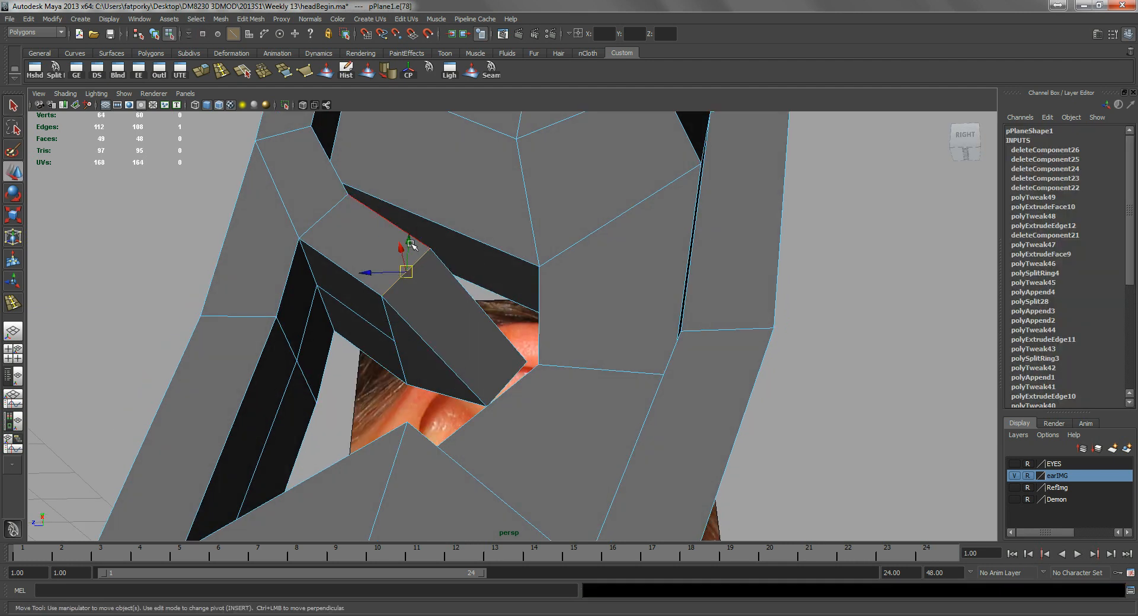
left_click_drag(405, 251, 448, 307)
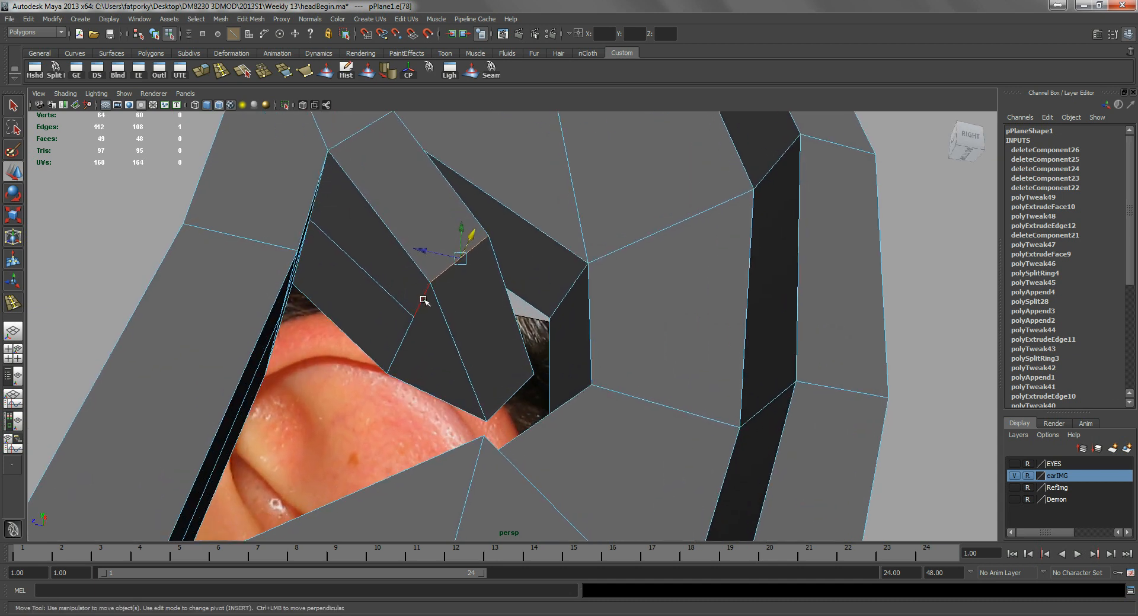
left_click_drag(487, 304, 383, 350, "alt")
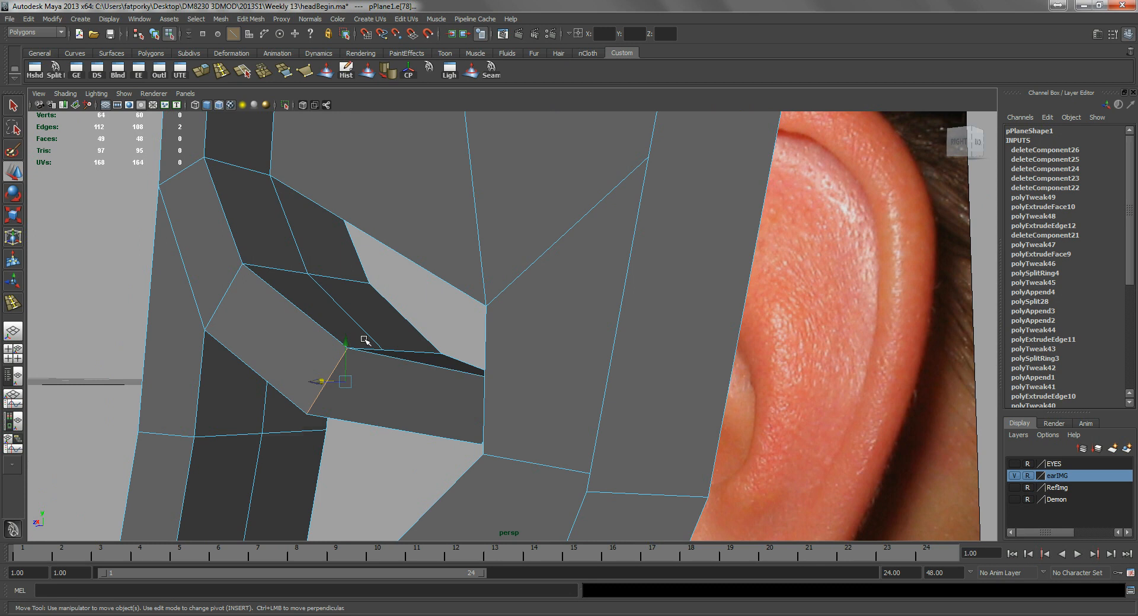
left_click_drag(368, 349, 465, 335, "alt")
left_click_drag(470, 293, 495, 274, "alt")
left_click_drag(509, 225, 389, 290)
- Reposition the middle edges running down the front inner wall of the ear opening
left_click_drag(234, 300, 293, 255, "alt")
left_click(293, 255)
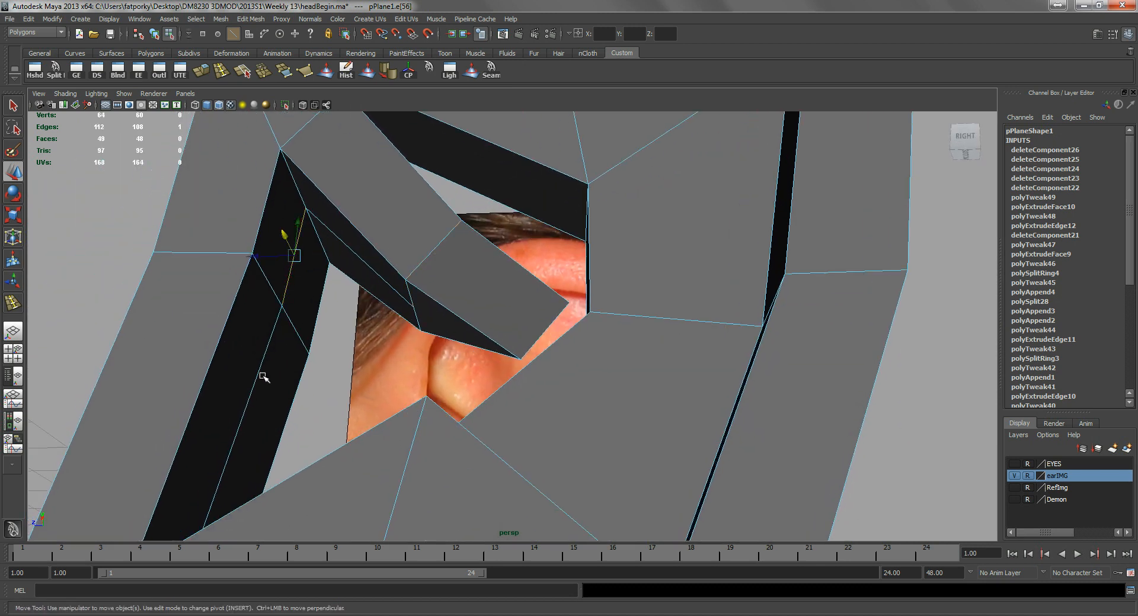
left_click_drag(300, 363, 254, 406, "alt")
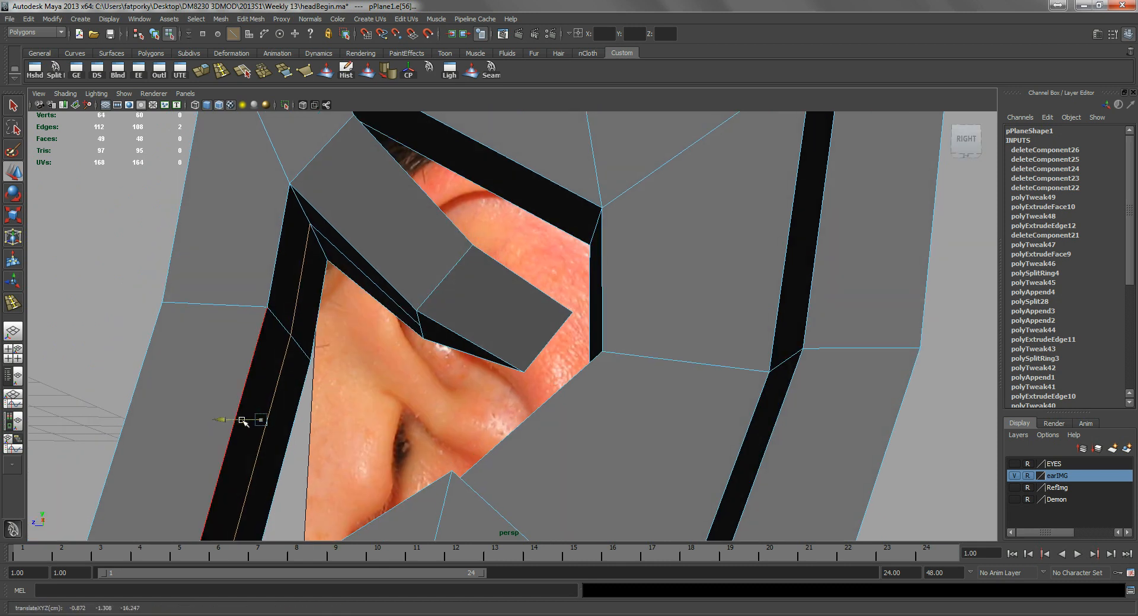
left_click(252, 421, "shift")
- Reposition the lower edge on the notch block's front side and lower its front corner vertex
left_click(363, 264)
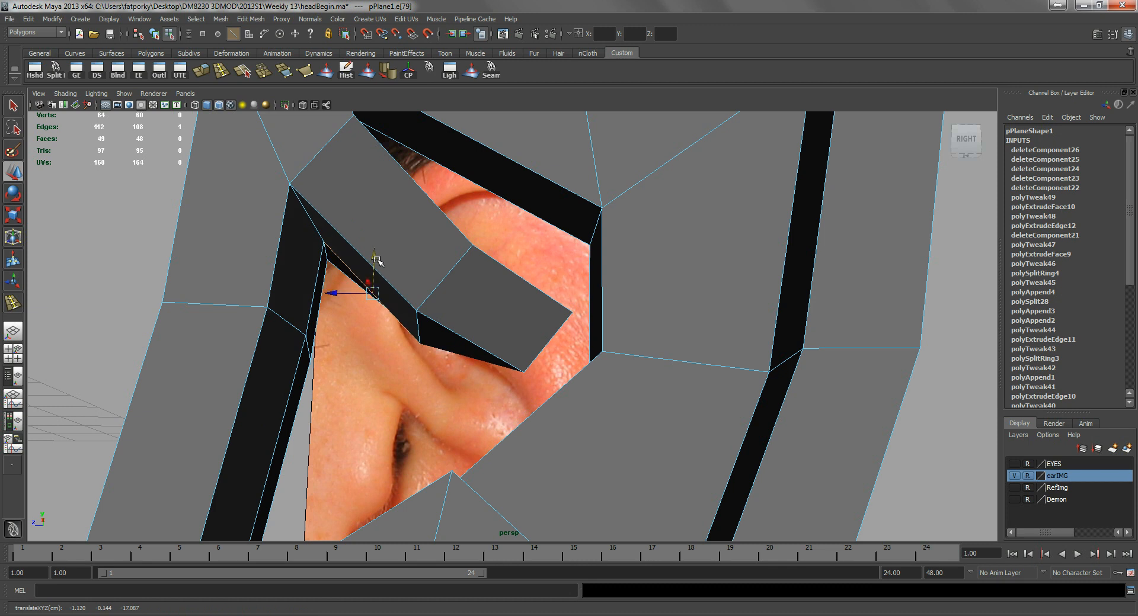
key("q")
right_click_drag(331, 253, 320, 252)
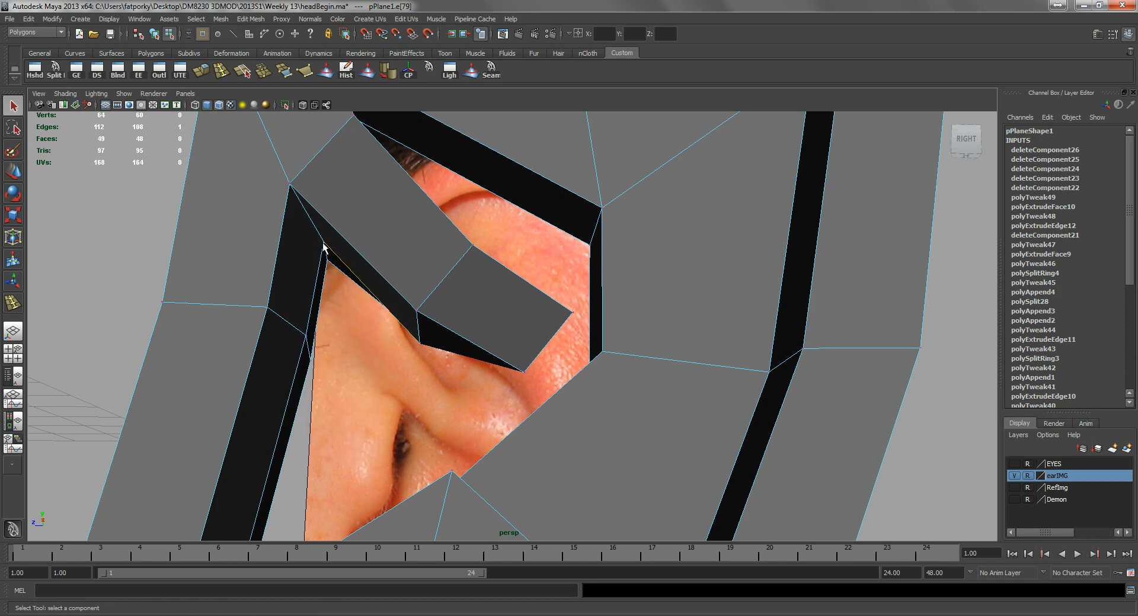
left_click(324, 245)
key("w")
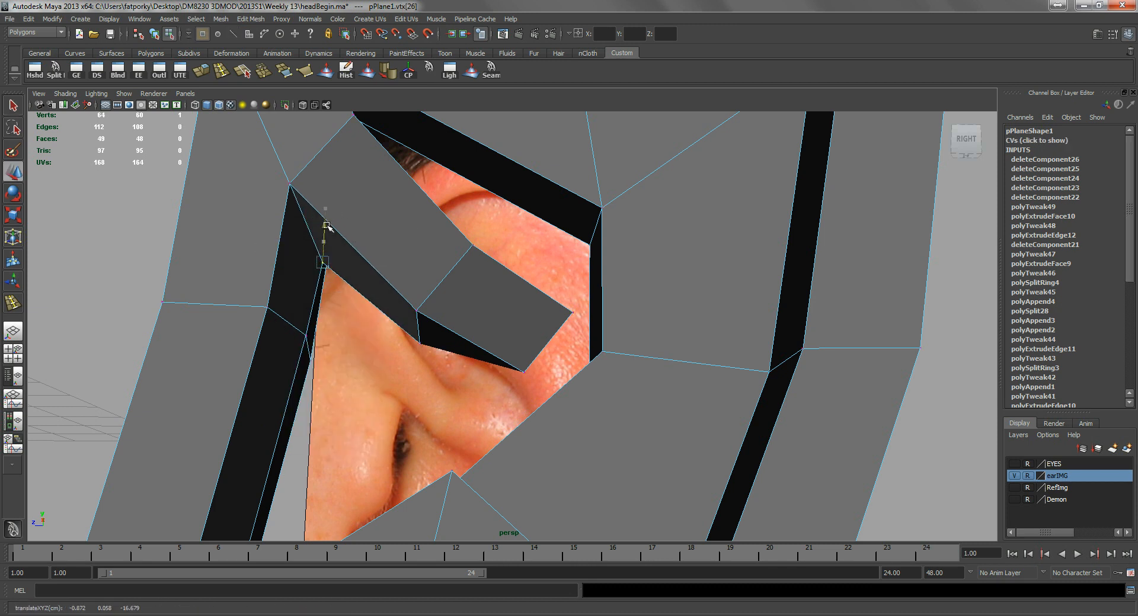
- Adjust the lengthwise edge behind the notch block's top surface and the lower vertex at the block's bend
left_click_drag(325, 234, 356, 329, "alt")
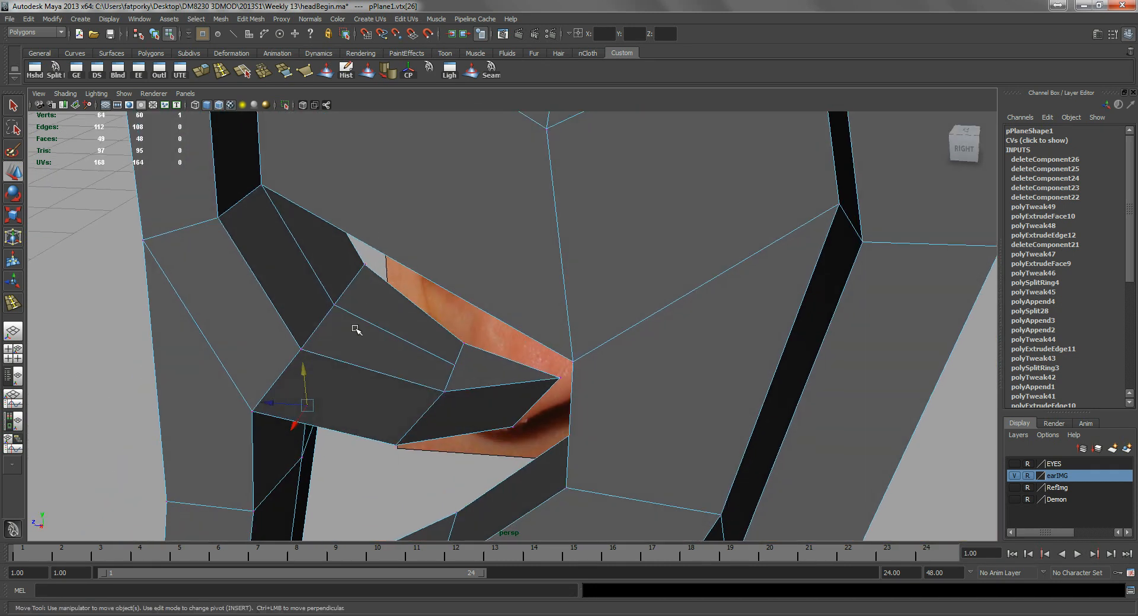
right_click_drag(366, 327, 376, 308)
left_click(382, 328)
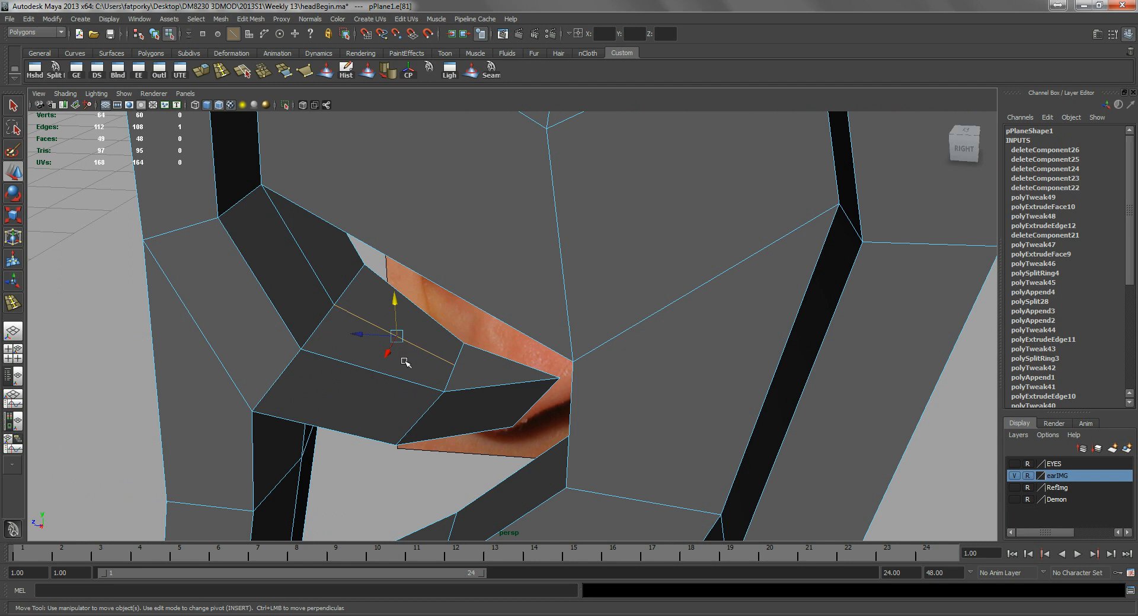
left_click_drag(394, 298, 449, 295)
right_click(472, 301)
key("F9")
left_click(440, 265)
left_click_drag(439, 243, 401, 290)
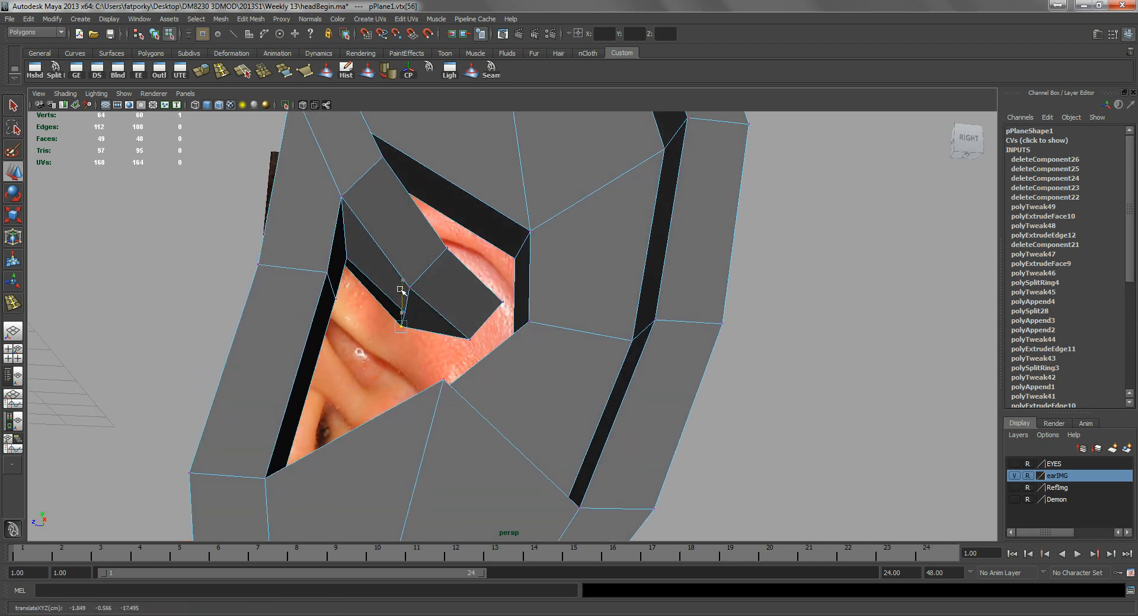
- Try moving the notch block's two end vertices to the lower corner and rear side of the ear opening
left_click(472, 346)
mouse_move(472, 346)
left_mouse_down("alt")
mouse_move(454, 363)
mouse_move(464, 354)
left_mouse_up("alt")
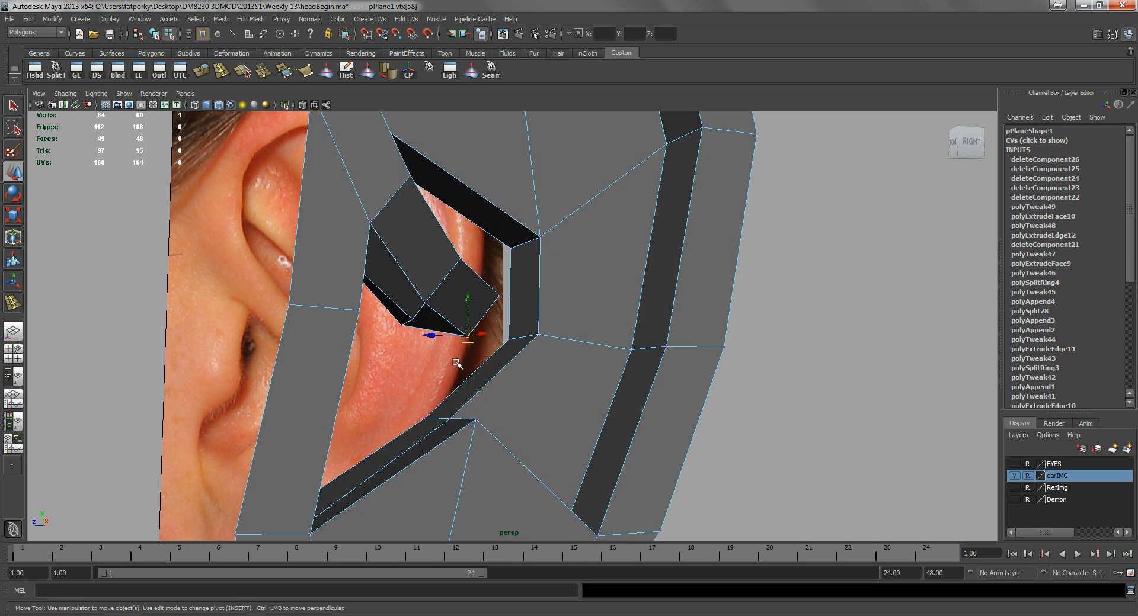
middle_click_drag(472, 353, 417, 415)
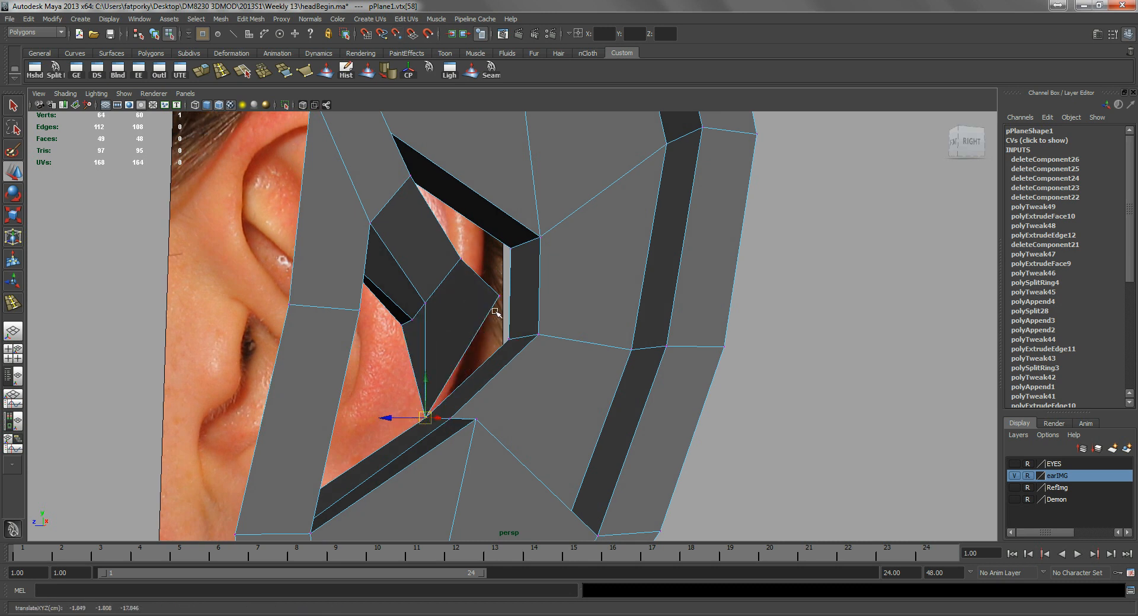
left_click_drag(464, 360, 437, 386, "alt")
left_click_drag(508, 312, 509, 313)
left_click_drag(508, 313, 524, 333, "alt")
key("space")
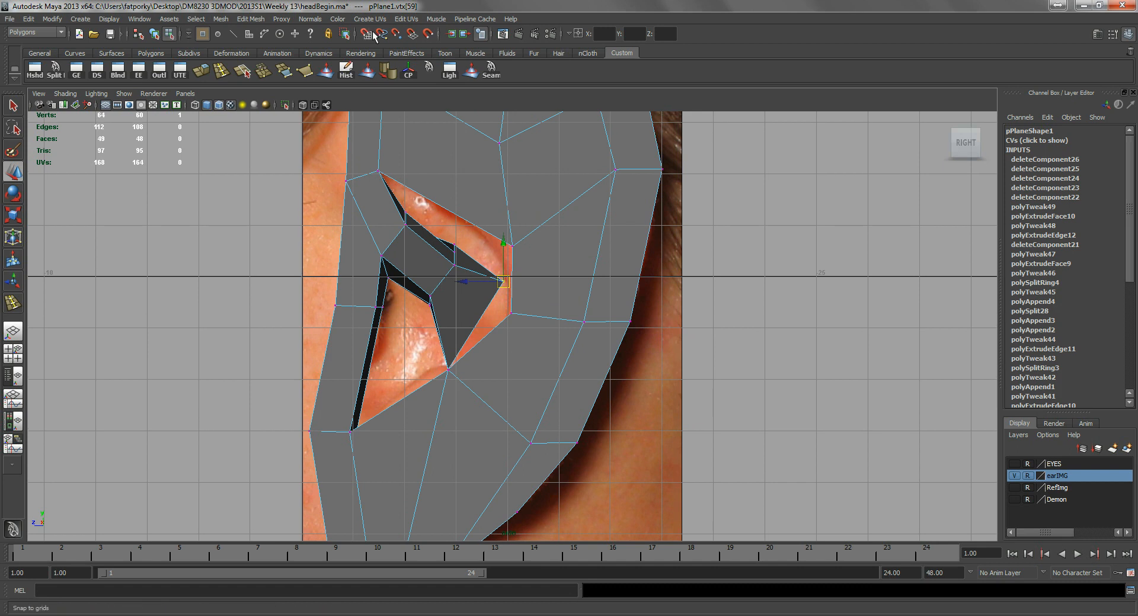
- Turn on X-ray shading in the side view and compare the block with the annotated Ear.jpg in Photoshop
left_click(303, 104)
mouse_move(333, 264)
right_mouse_down("alt")
mouse_move(529, 338)
mouse_move(468, 320)
right_mouse_up("alt")
key("alt+Tab")
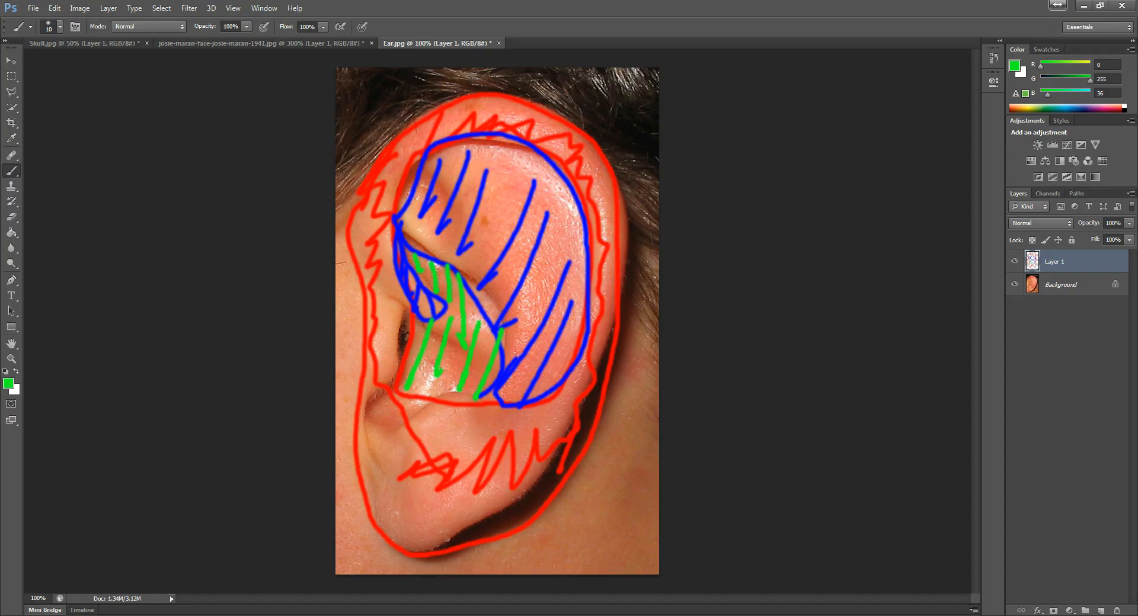
key("alt+Tab")
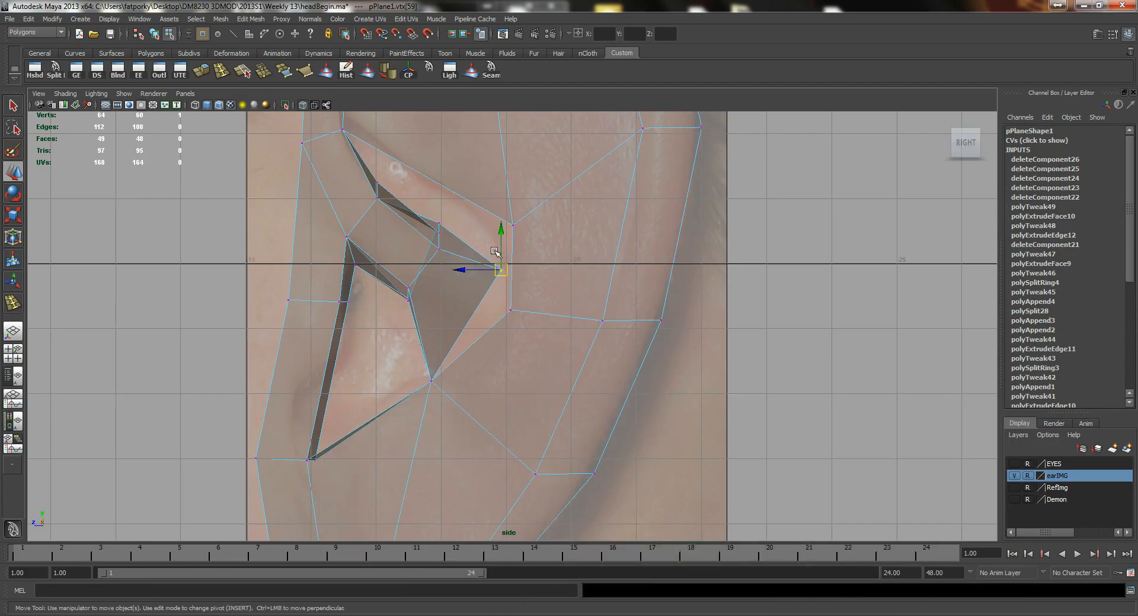
- Return to the perspective view and undo the moves of the notch block's end vertices
key("space")
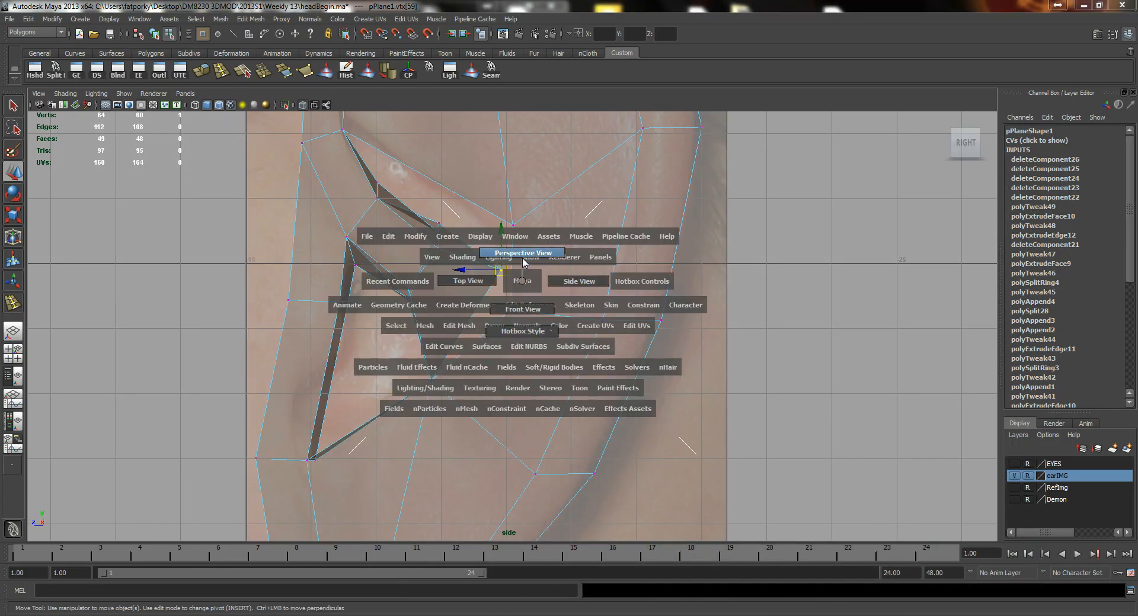
left_click_drag(522, 281, 474, 266)
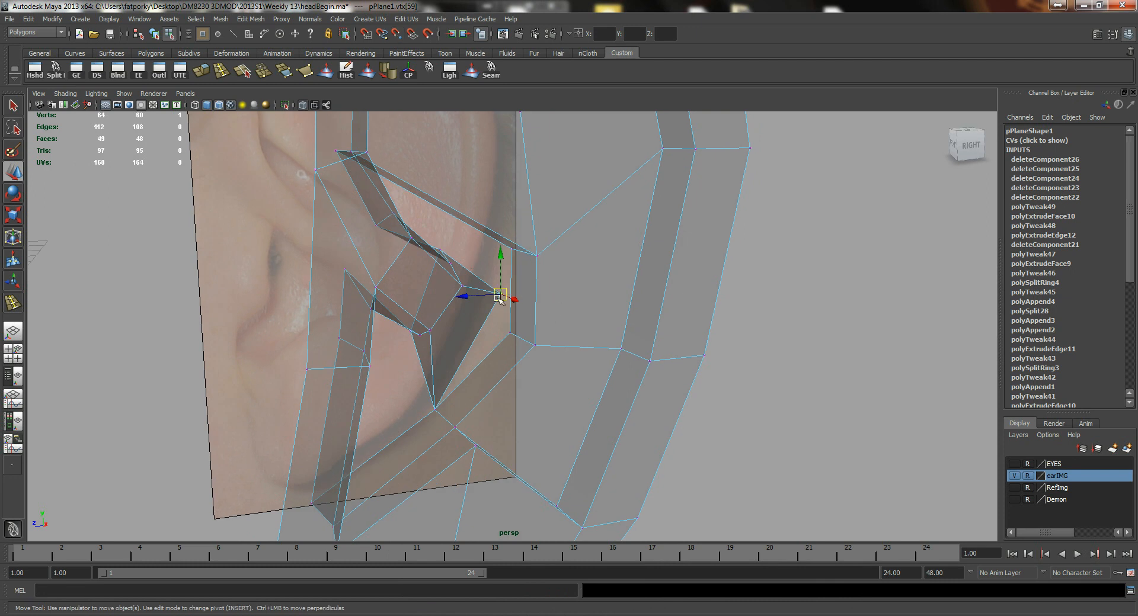
key("ctrl+z")
- Snap the notch block's two end vertices onto the lower and upper inner corners of the opening's rear wall
left_click_drag(500, 290, 484, 399, "alt")
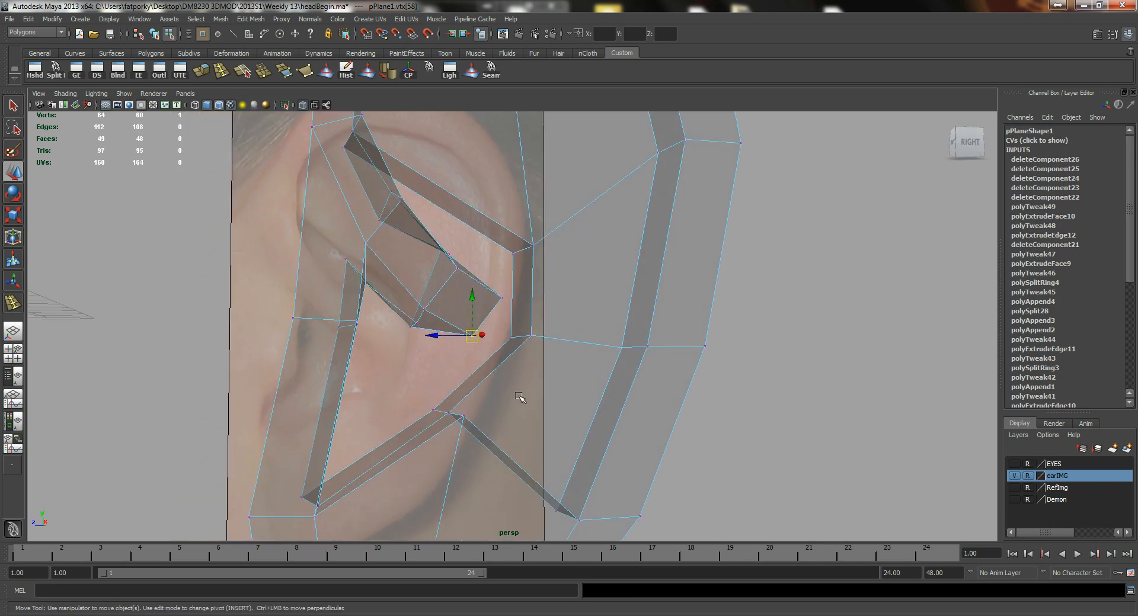
left_click_drag(474, 335, 512, 337)
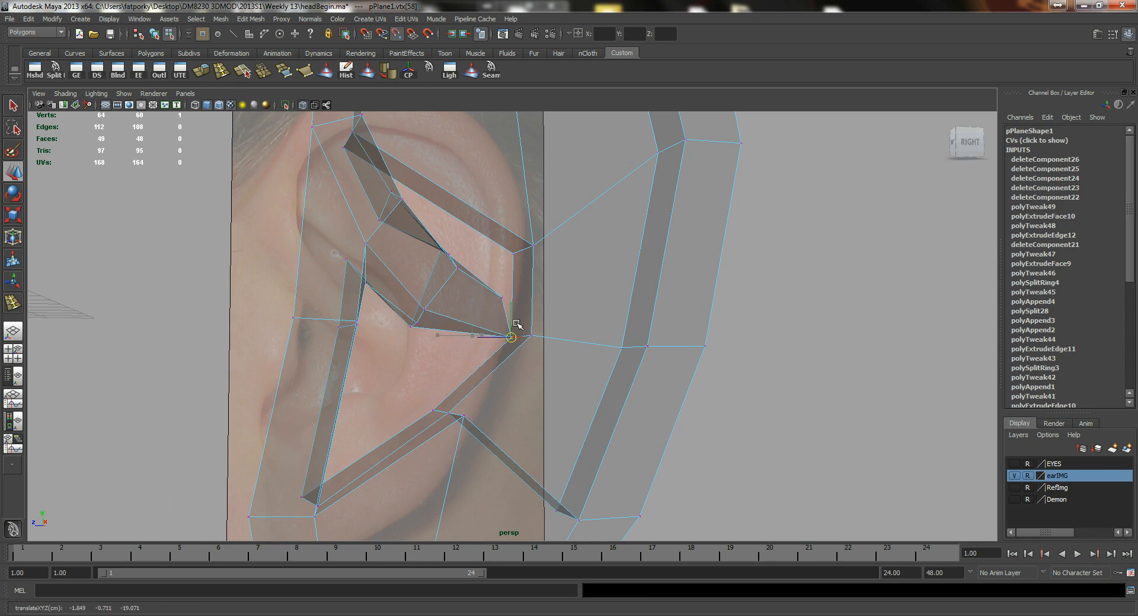
left_click(502, 299)
left_click_drag(503, 299, 521, 254)
mouse_move(459, 292)
left_mouse_down("alt")
mouse_move(440, 308)
mouse_move(452, 286)
mouse_move(437, 294)
mouse_move(457, 279)
mouse_move(465, 290)
left_mouse_up("alt")
- Merge the overlapping vertices where the notch block meets the rear wall, using a threshold of 0.0001, and check the joined corners
key("q")
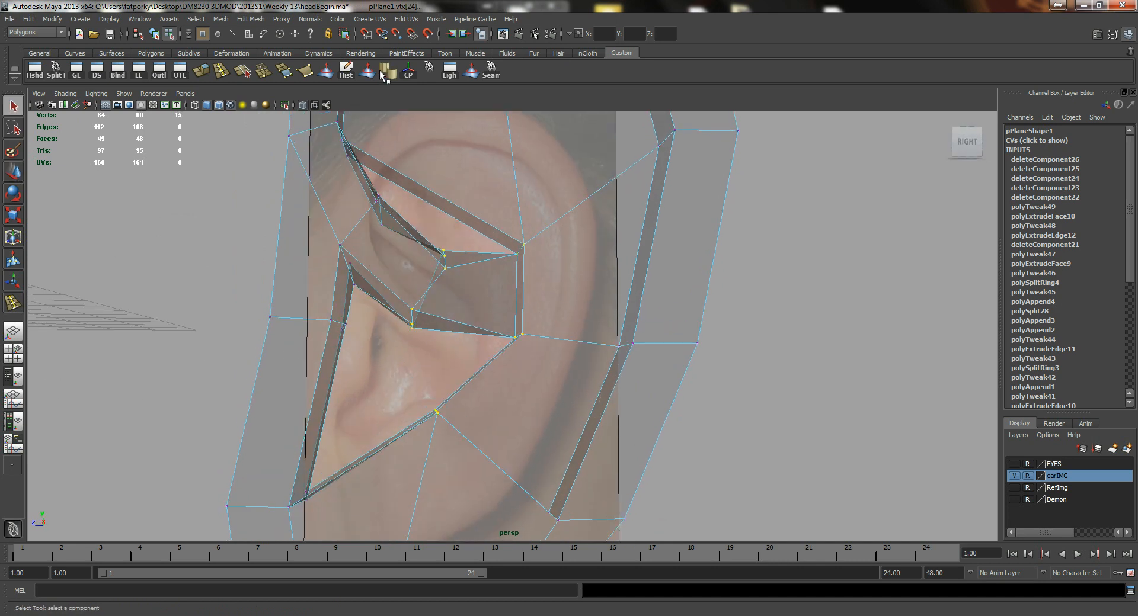
left_click(262, 69)
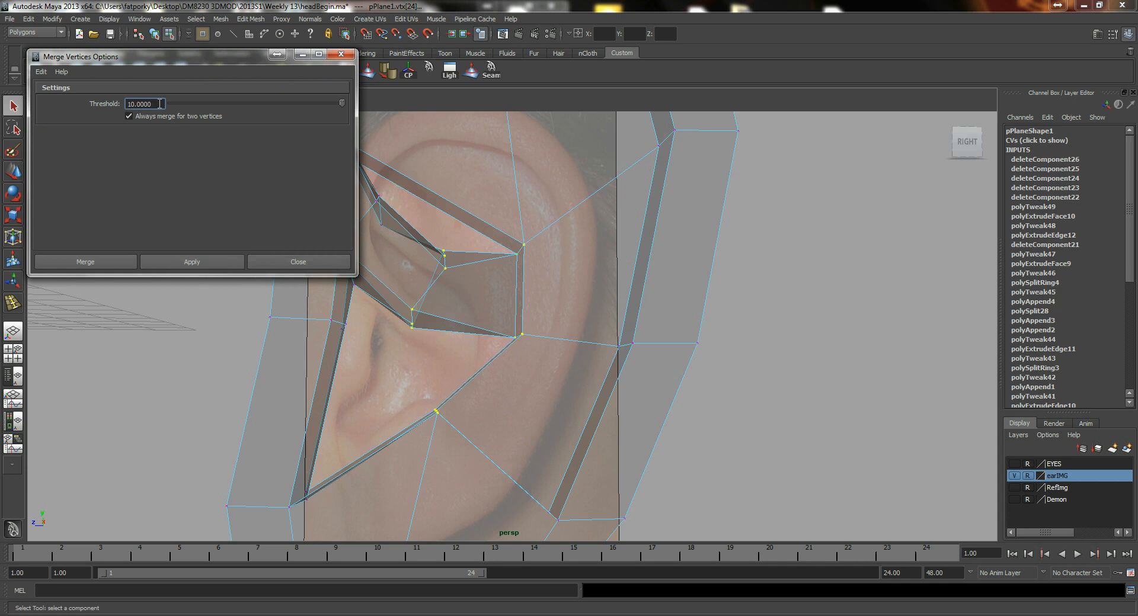
type("0.0001")
left_click(155, 261)
left_click(298, 262)
left_click_drag(332, 260, 501, 258, "alt")
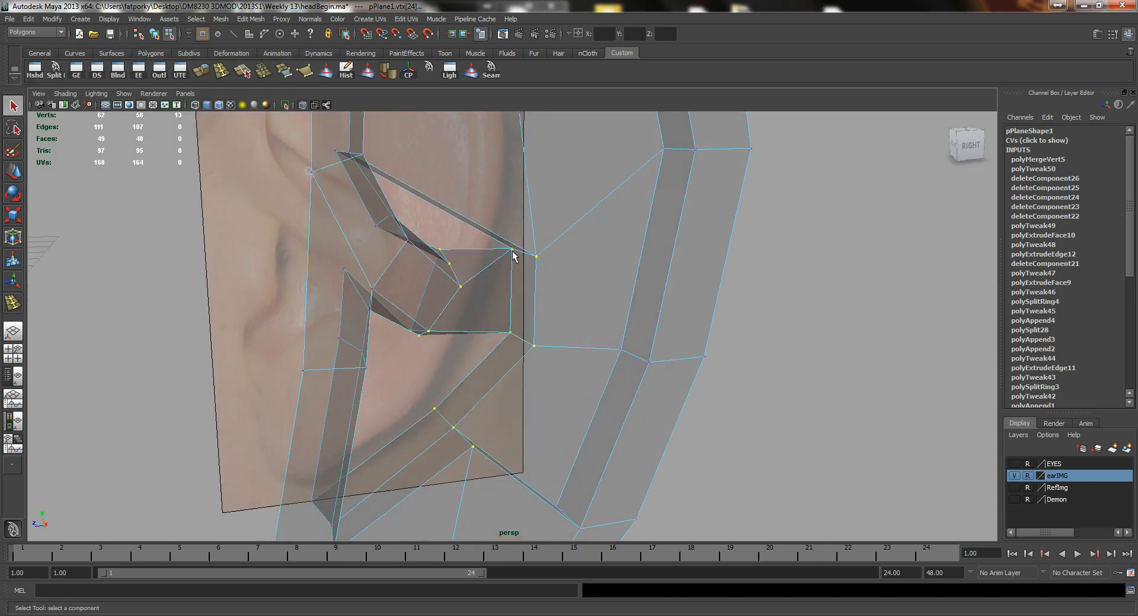
key("w")
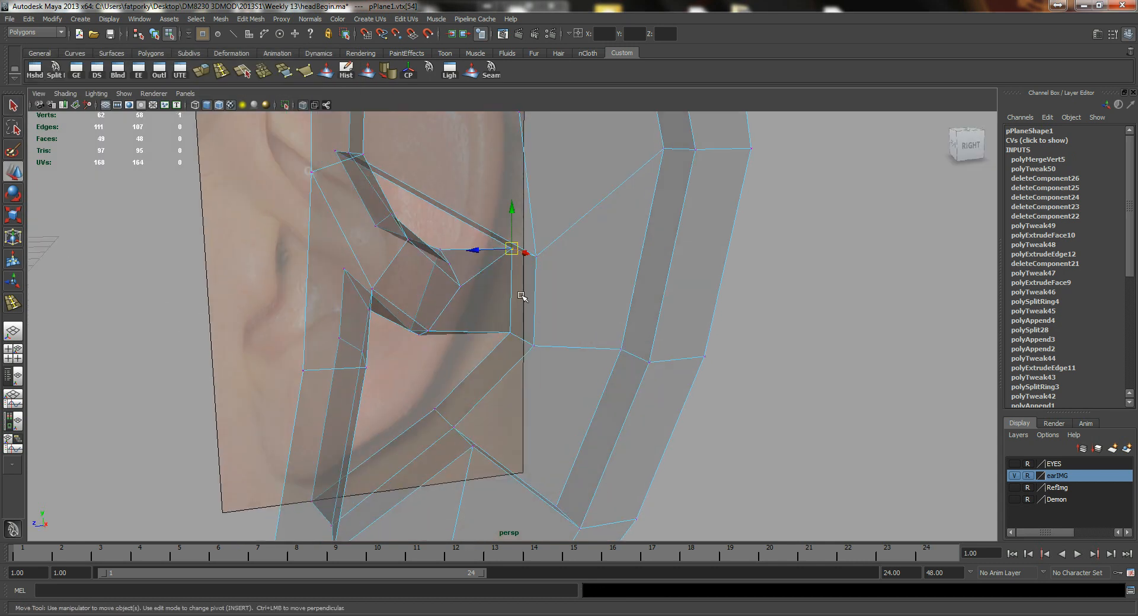
left_click_drag(475, 254, 472, 216, "alt")
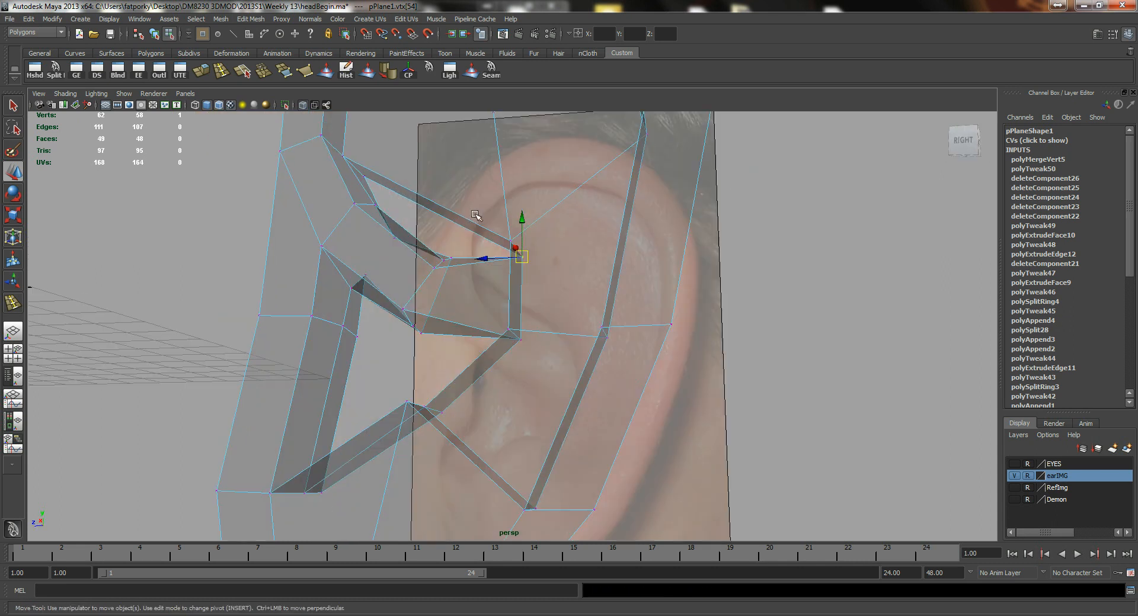
- Turn off X-ray shading and adjust the vertex at the bend of the notch block's rear inner edge
left_click(302, 106)
scroll(420, 276, "up", 5)
mouse_move(420, 277)
left_mouse_down("alt")
mouse_move(368, 254)
mouse_move(414, 285)
left_mouse_up("alt")
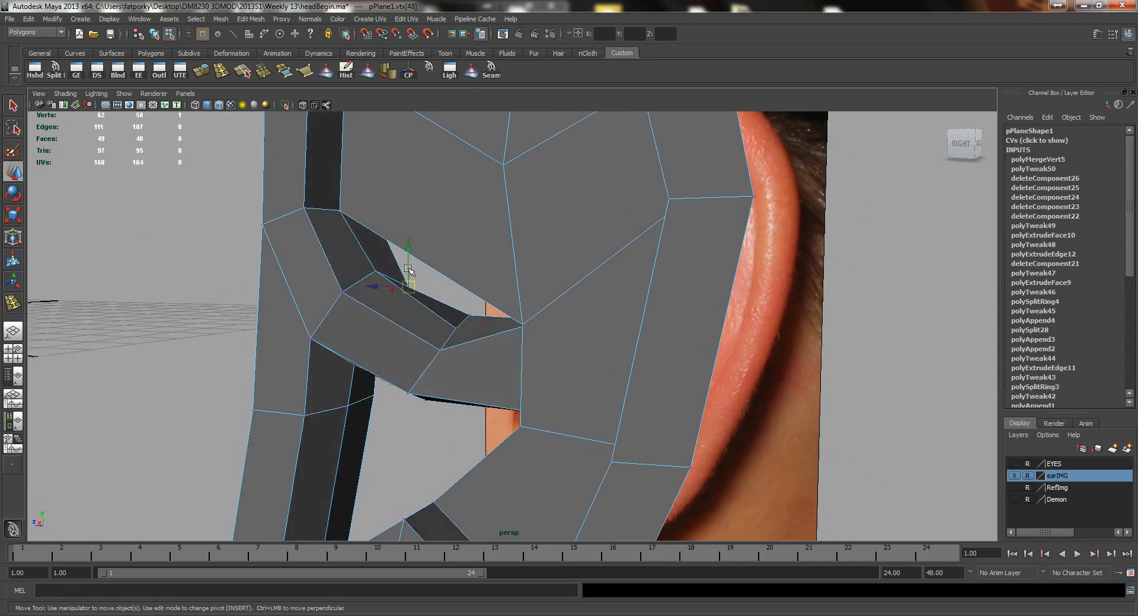
left_click_drag(411, 261, 435, 266, "alt")
- Try to bridge the gap above the notch block with the whole mesh selected
right_click_drag(436, 266, 468, 255)
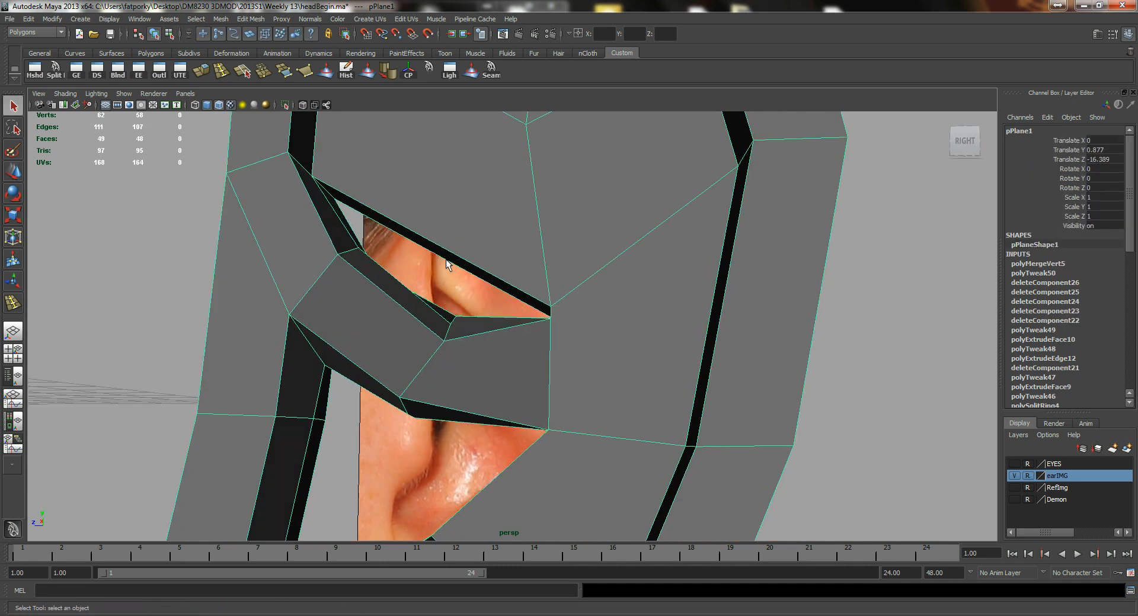
left_click(368, 19)
left_click(264, 62)
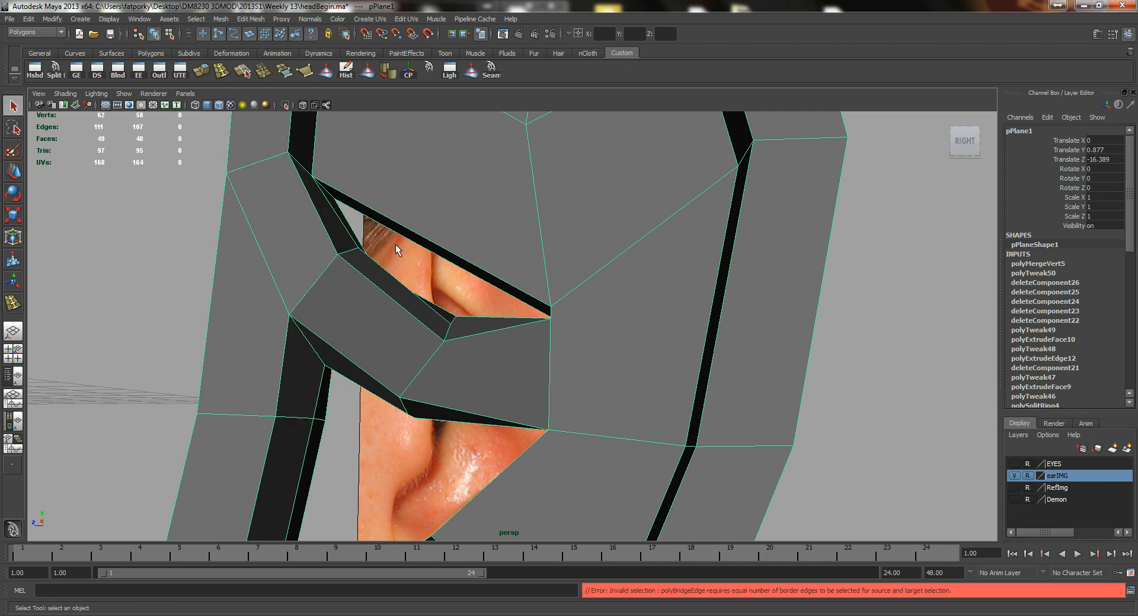
left_click(422, 244)
left_click(461, 244)
left_click_drag(462, 258, 469, 249, "alt")
- Append a polygon across the gap between the notch block's upper inner edge and the ear wall above it
left_click(252, 19)
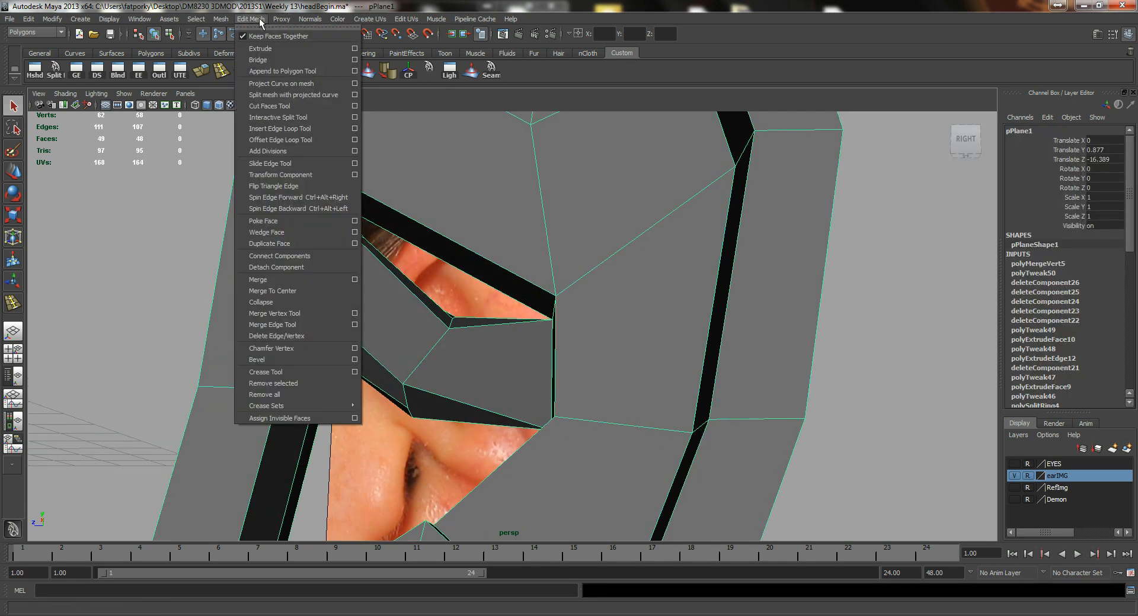
left_click(274, 72)
left_click_drag(469, 236, 402, 305, "alt")
left_click(450, 264)
left_click(418, 294)
key("Return")
- Append a polygon between the notch block's lower inner edge and the opening's front wall
key("y")
left_click_drag(368, 382, 418, 372, "alt")
left_click(396, 355)
left_click_drag(396, 356, 391, 560, "alt")
left_click_drag(381, 513, 364, 386, "alt")
left_click(351, 377)
key("q")
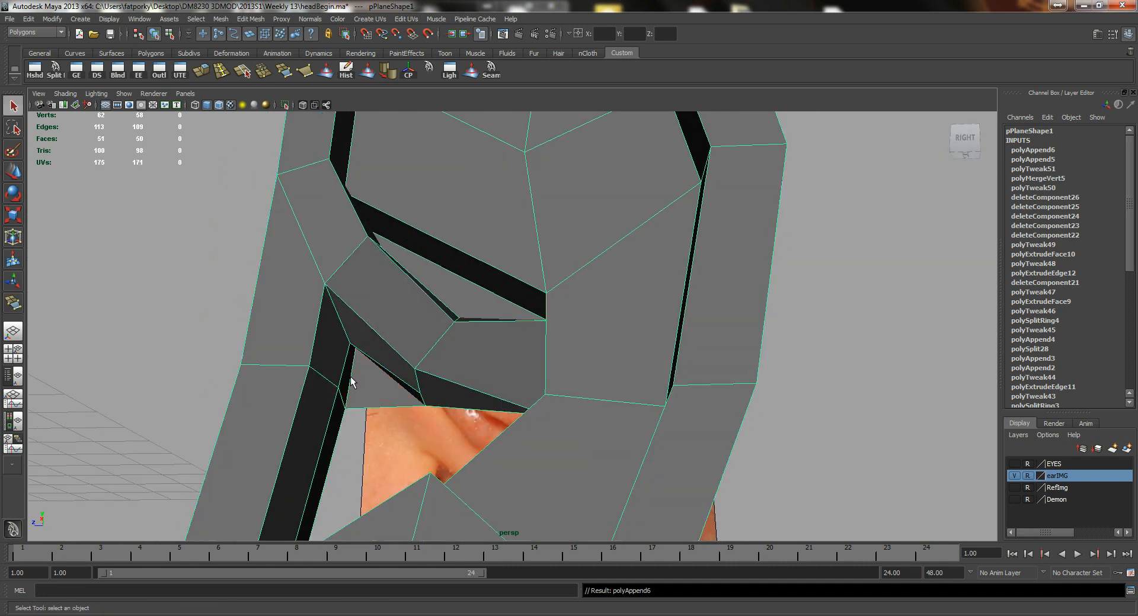
- Append a polygon from the new face's lower edge to the bottom wall edge of the ear opening
key("g")
left_click(364, 408)
left_click_drag(329, 409, 371, 452, "alt")
right_click_drag(371, 451, 371, 455, "alt")
left_click_drag(371, 454, 417, 425, "alt")
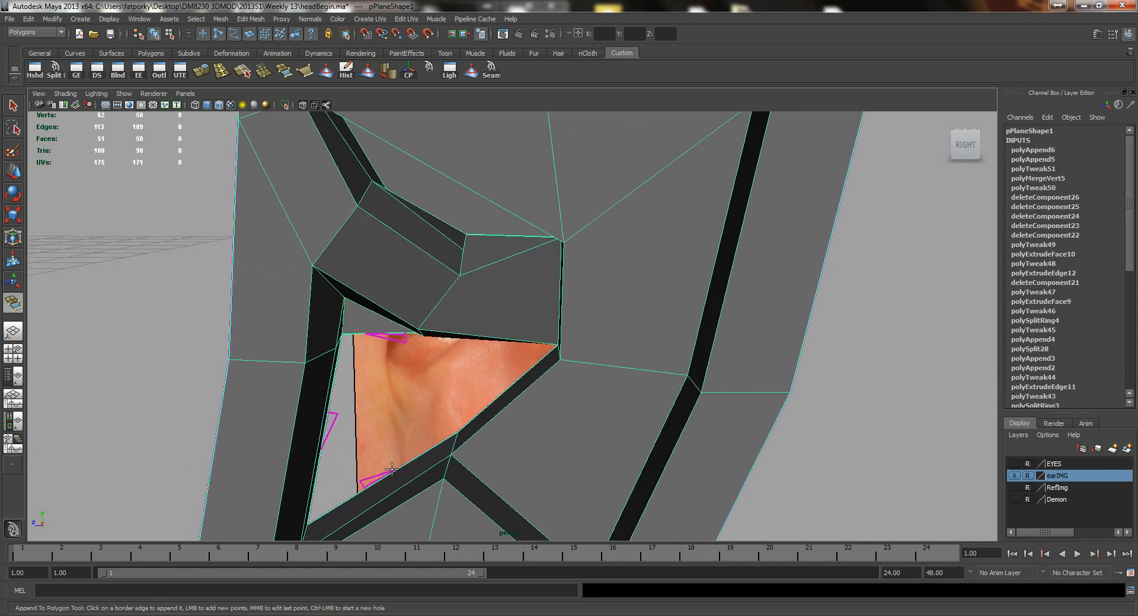
left_click(392, 470)
key("q")
- Try to fill the remaining triangular gap from the notch block's lower edge, and undo the accidental deletion of the mesh
key("g")
left_click_drag(392, 474, 400, 343, "alt")
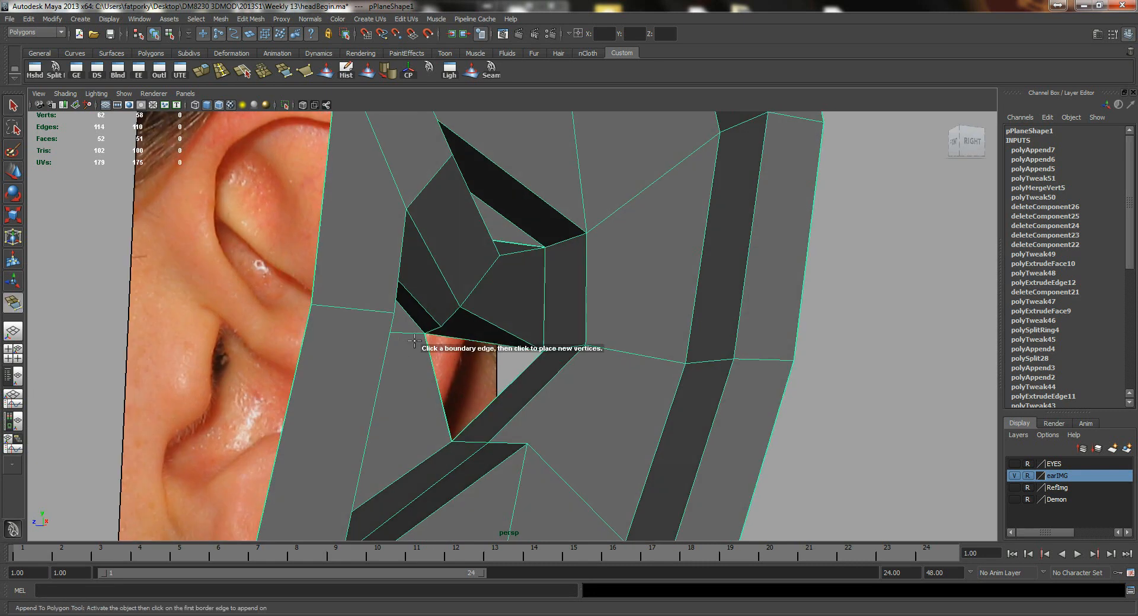
left_click(474, 340)
left_click(494, 394)
left_click_drag(495, 398, 481, 379, "alt")
left_click(479, 339)
key("ctrl+z")
key("ctrl+z")
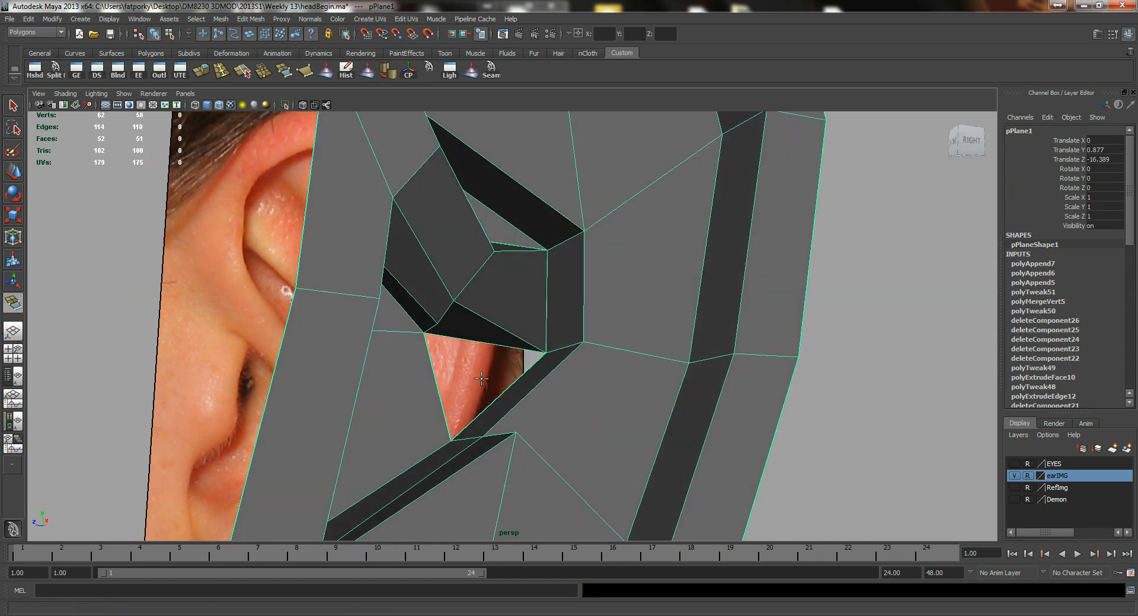
key("Delete")
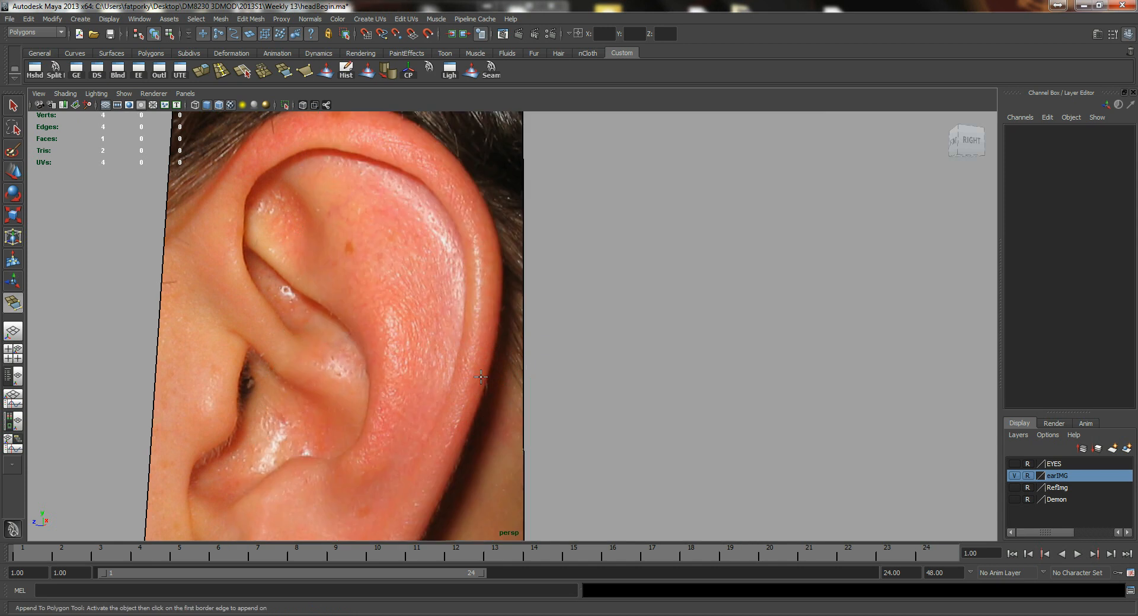
key("ctrl+z")
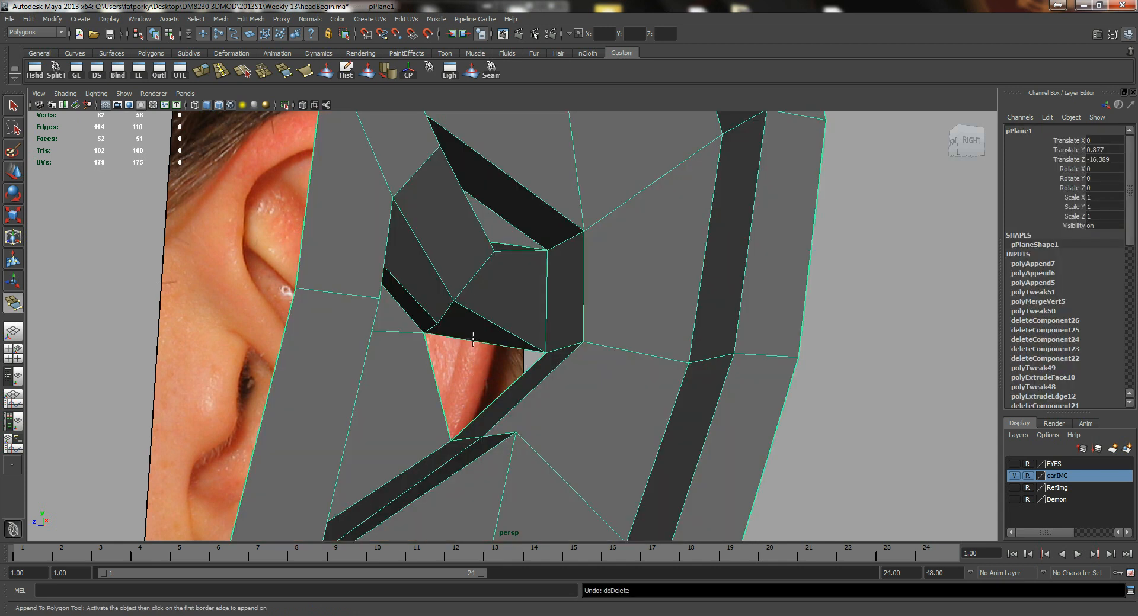
- Close the remaining triangular gap below the notch block by appending a polygon from the new face's rear edge to the lower wall
left_click(429, 373)
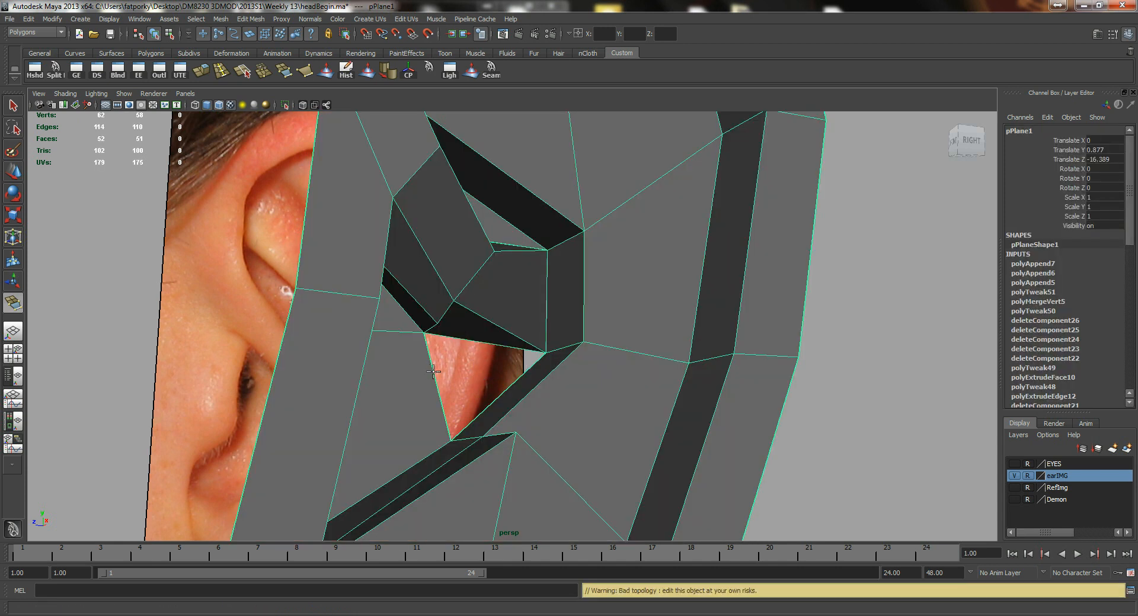
left_click(499, 393)
key("q")
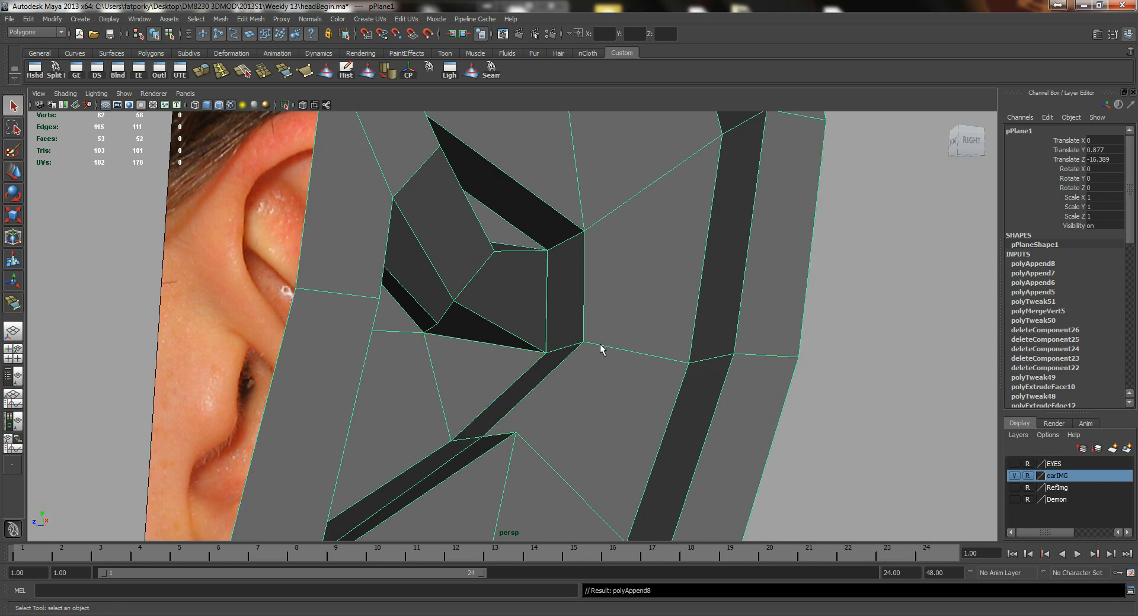
- Soften the edge normals of the whole ear mesh and inspect its shading
right_click_drag(600, 349, 383, 252, "alt")
left_click_drag(382, 251, 508, 348, "alt")
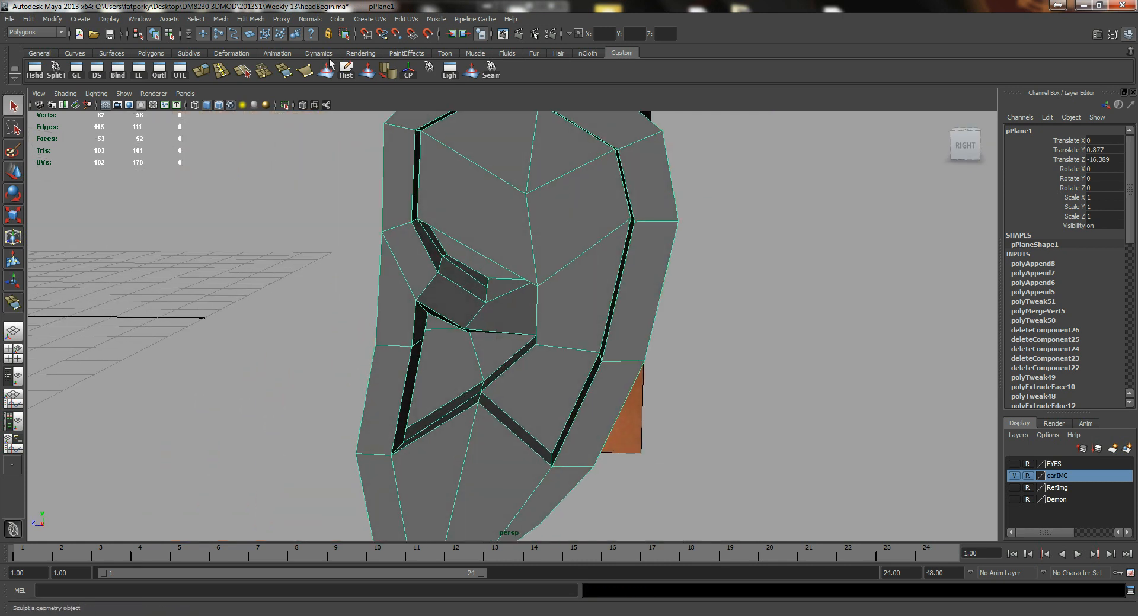
left_click(775, 339)
left_click_drag(775, 339, 577, 295, "alt")
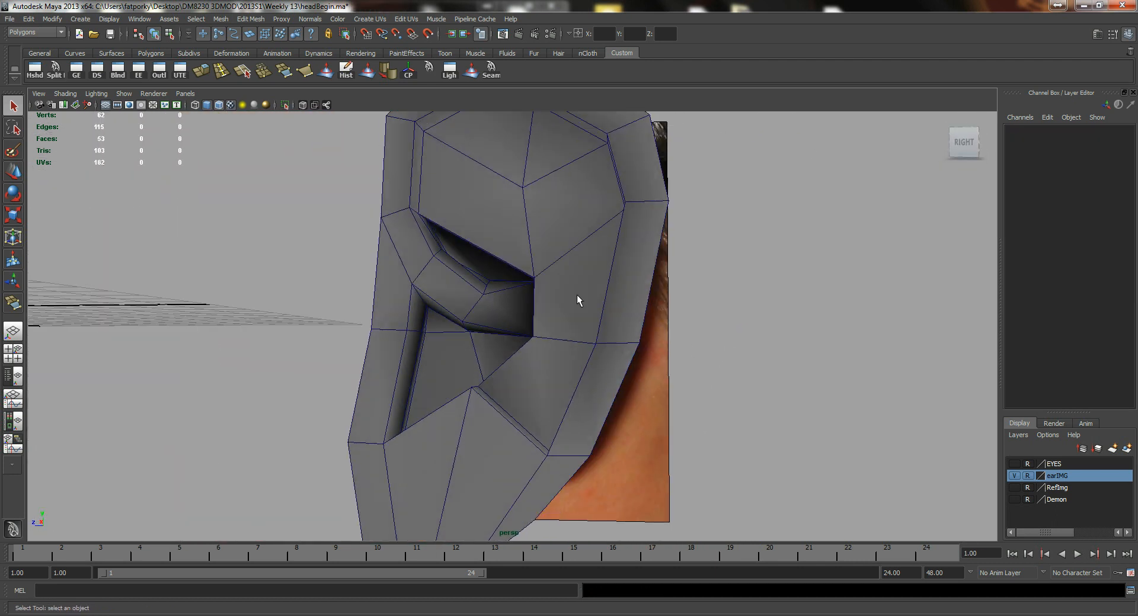
left_click(596, 289)
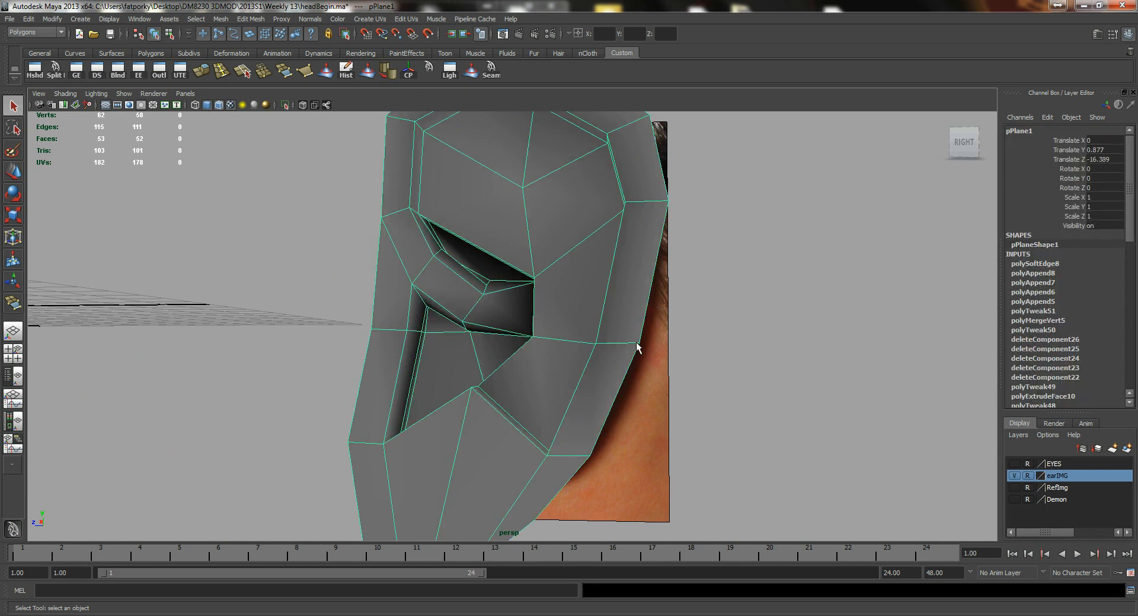
- Preview the whole ear mesh smoothed and examine the notch area closely
key("3")
mouse_move(645, 330)
left_mouse_down("alt")
mouse_move(681, 330)
mouse_move(652, 338)
mouse_move(609, 323)
mouse_move(629, 331)
left_mouse_up("alt")
left_click(688, 335)
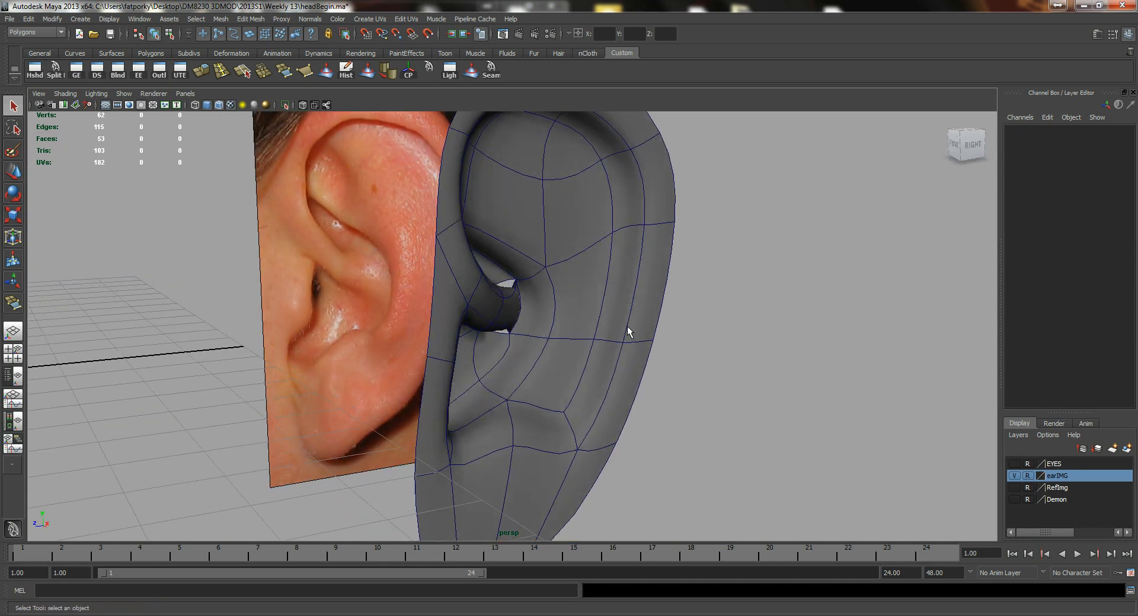
left_click(602, 356)
scroll(508, 317, "up", 8)
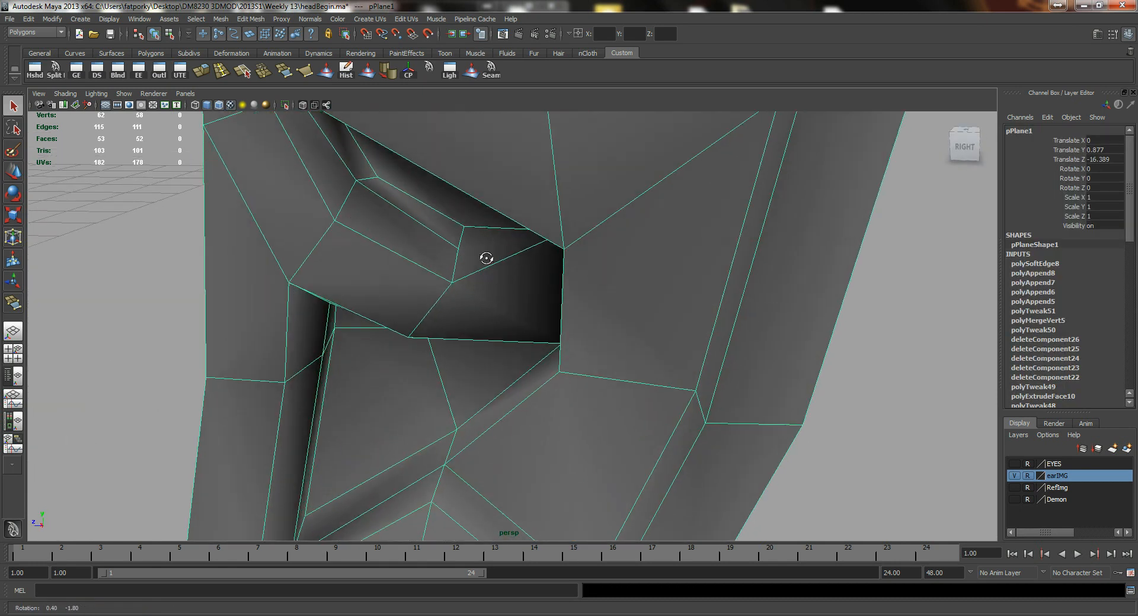
- Try shifting the upper notch vertices horizontally, one on the notch block and one on the rear wall, undoing each move
left_click_drag(490, 271, 482, 254, "alt")
right_click_drag(481, 254, 453, 253)
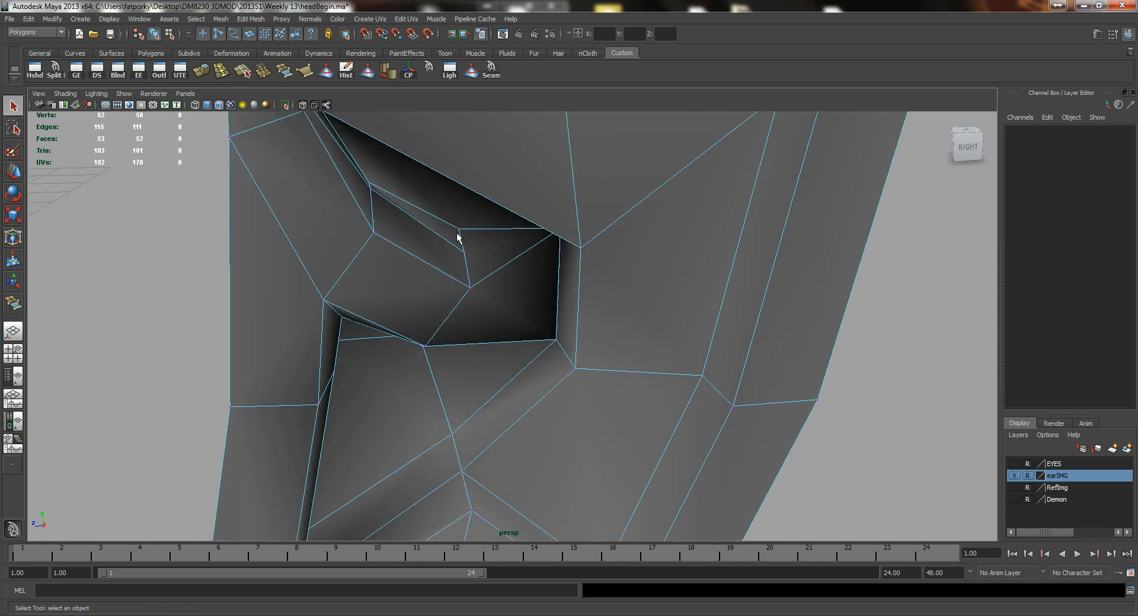
left_click(459, 230)
key("w")
left_click_drag(461, 231, 502, 233)
key("ctrl+z")
left_click(546, 235)
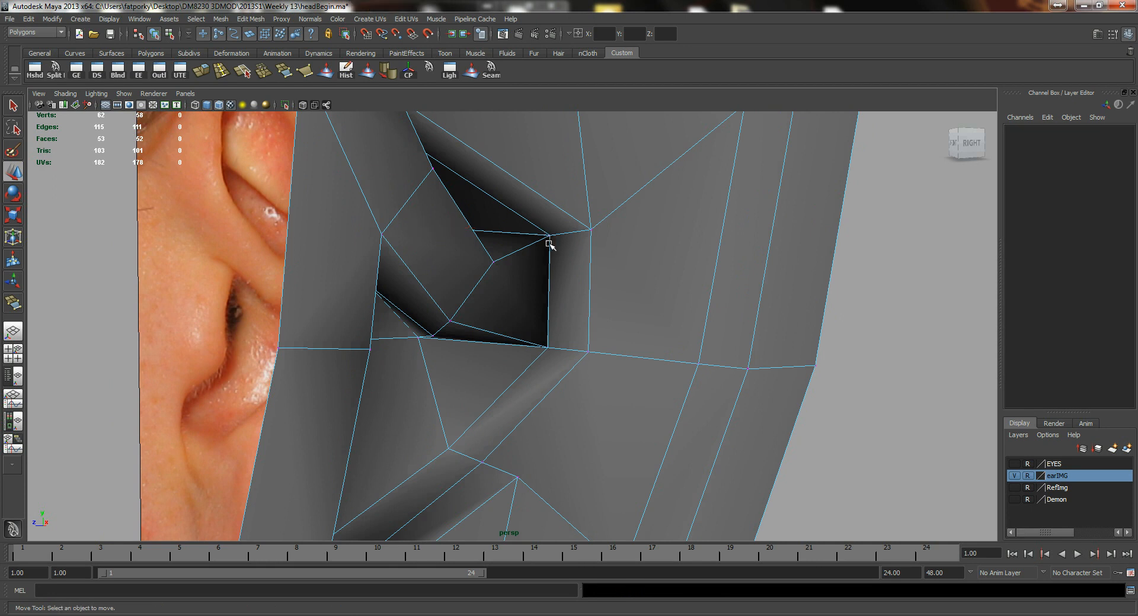
left_click(551, 236)
mouse_move(549, 236)
left_mouse_down()
mouse_move(503, 221)
mouse_move(533, 236)
left_mouse_up()
key("ctrl+z")
- Move the notch block's upper middle vertex up and forward along the ridge, and preview the result smoothed
left_click_drag(422, 253, 368, 267, "alt")
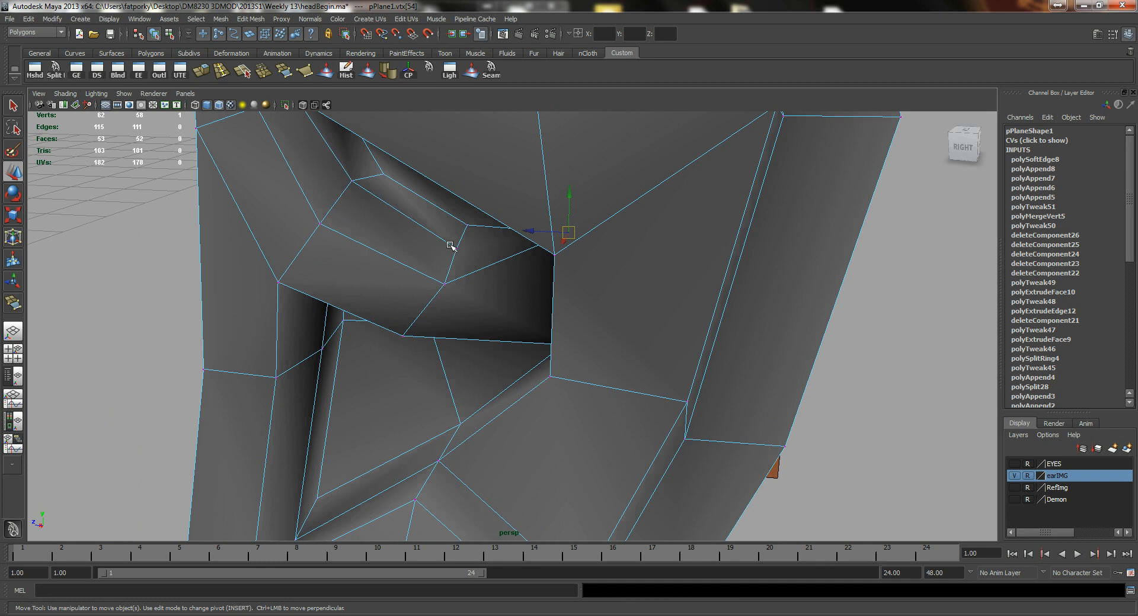
left_click_drag(458, 249, 419, 185)
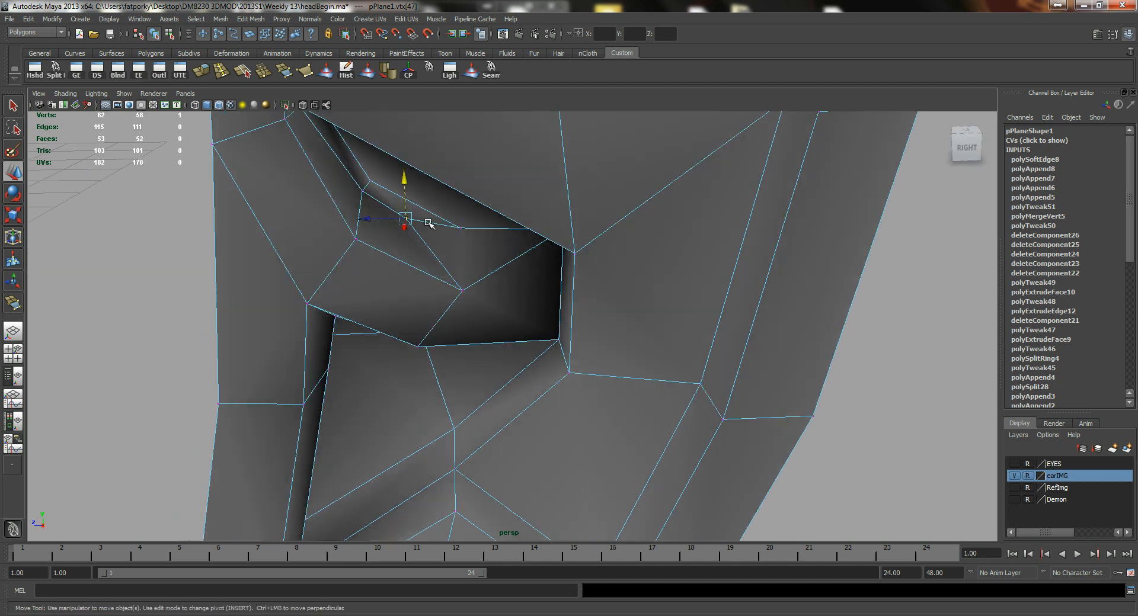
left_click_drag(394, 221, 399, 241, "alt")
key("3")
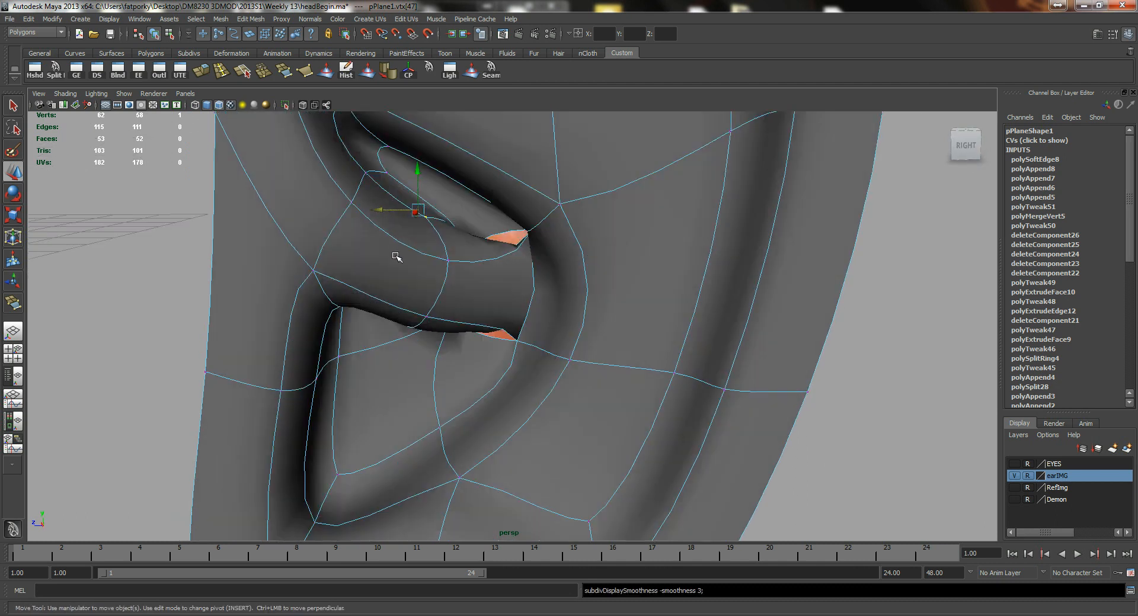
- Examine the open gaps around the notch from behind and delete the extra face at the notch's rear wall
left_click_drag(484, 286, 599, 279, "alt")
right_click_drag(599, 278, 539, 287, "alt")
left_click_drag(538, 286, 539, 229, "alt")
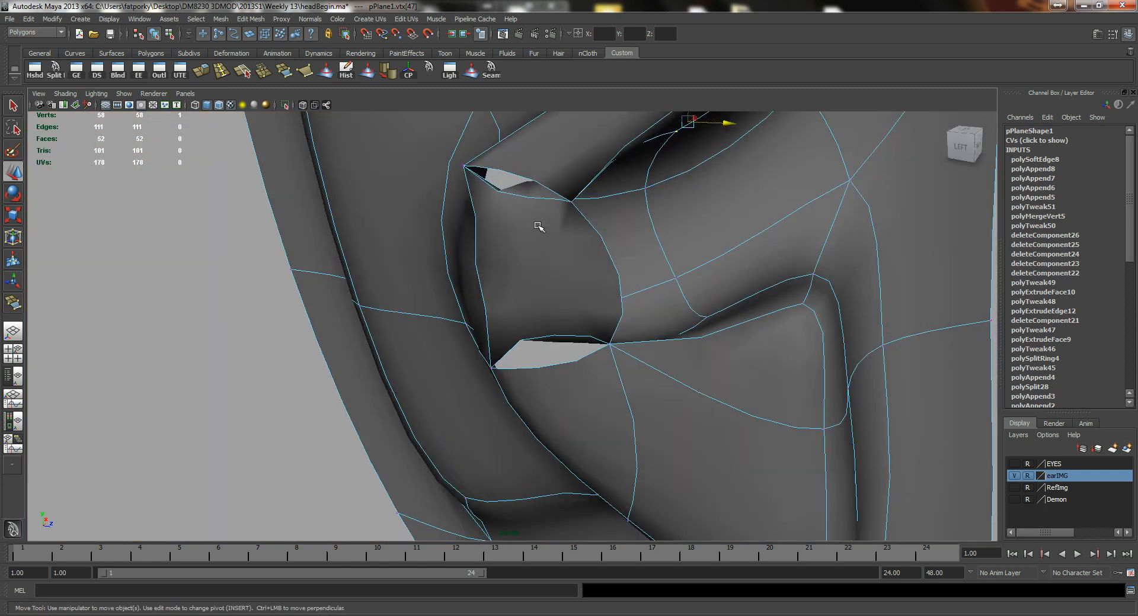
left_click(527, 177)
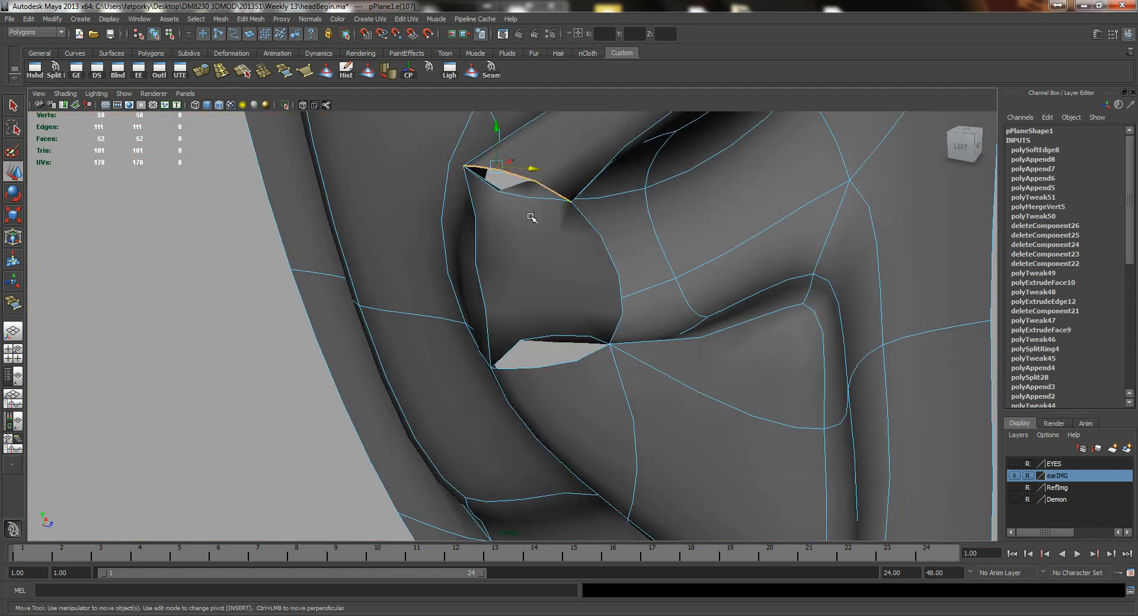
left_click_drag(534, 213, 537, 203, "alt")
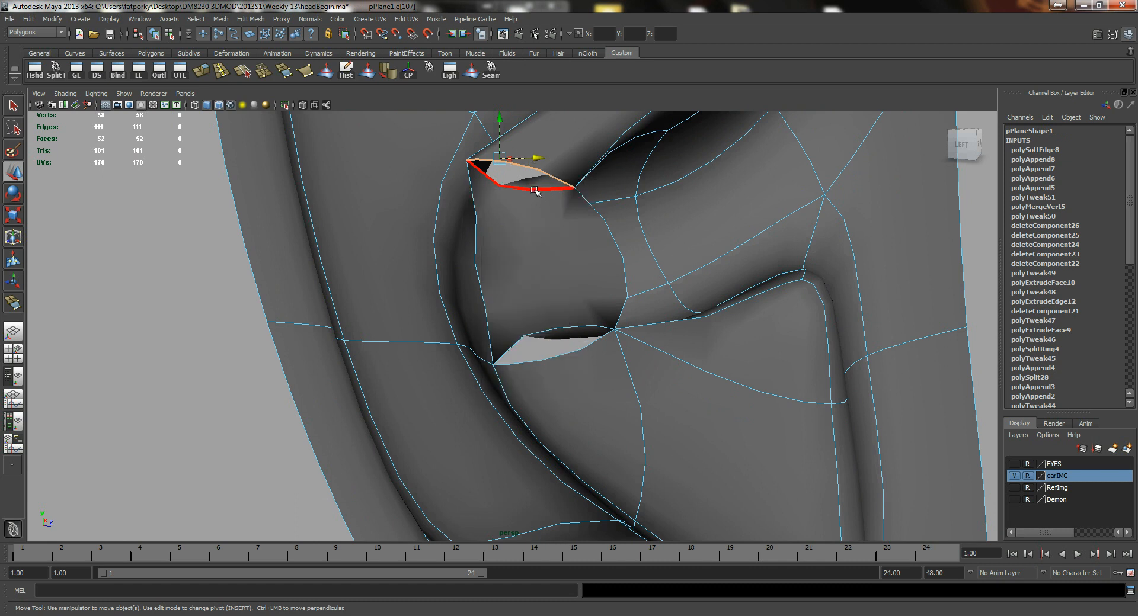
mouse_move(520, 222)
left_mouse_down("alt")
mouse_move(434, 241)
mouse_move(498, 224)
left_mouse_up("alt")
scroll(498, 224, "up", 5)
right_click_drag(498, 223, 527, 250, "alt")
mouse_move(527, 250)
left_mouse_down("alt")
mouse_move(411, 267)
mouse_move(516, 264)
left_mouse_up("alt")
right_click_drag(518, 265, 522, 288)
left_click(592, 318)
left_click_drag(592, 318, 531, 259, "alt")
key("Delete")
- Inspect the smoothed, unselected ear beside the reference image
right_click_drag(531, 259, 418, 225)
left_click(297, 105)
left_click(300, 103)
left_click(218, 105)
mouse_move(701, 333)
left_mouse_down("alt")
mouse_move(729, 326)
mouse_move(699, 322)
mouse_move(736, 310)
mouse_move(736, 326)
left_mouse_up("alt")
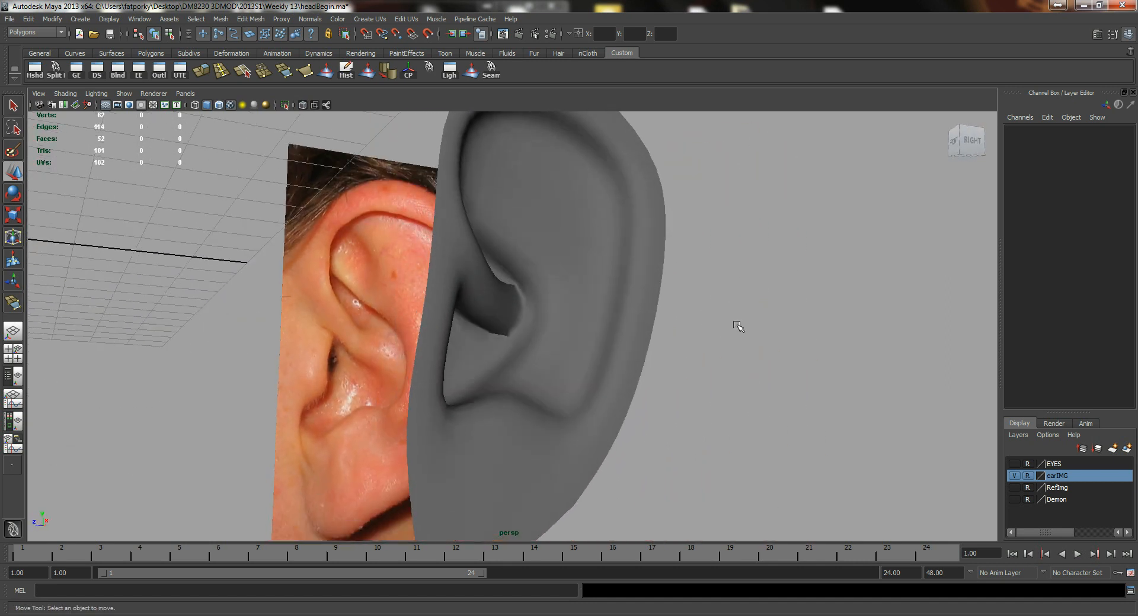
- Split the notch's lower face from the notch block's lower corner to the rear wall's bottom corner on the unsmoothed mesh
left_click(522, 319)
key("w")
scroll(522, 319, "up", 3)
key("1")
mouse_move(475, 323)
left_mouse_down("alt")
mouse_move(543, 356)
mouse_move(454, 323)
left_mouse_up("alt")
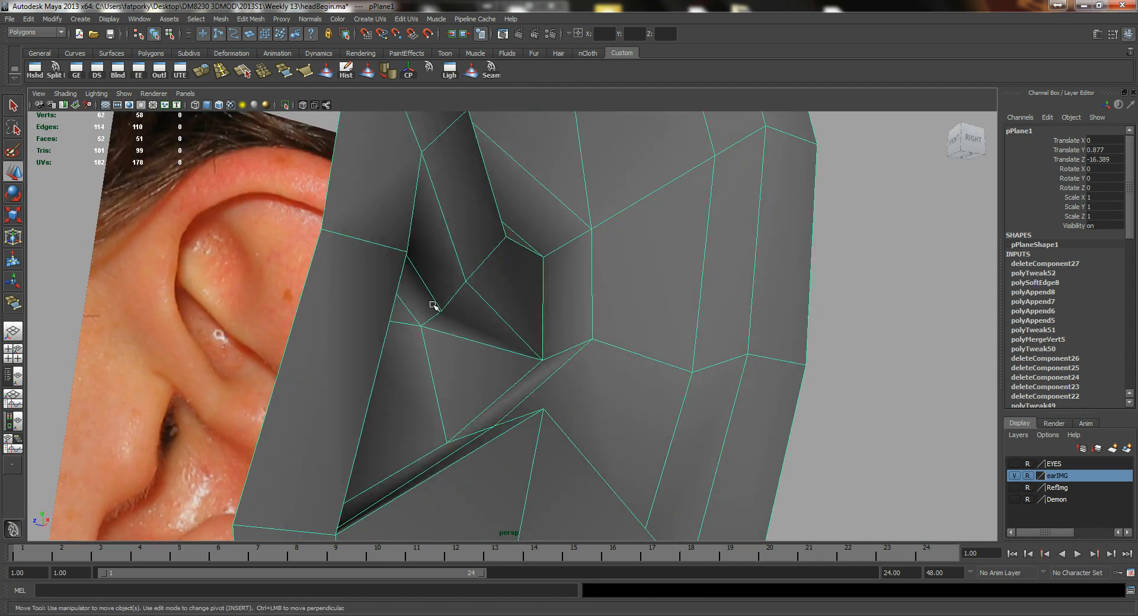
left_click(56, 71)
left_click(456, 299)
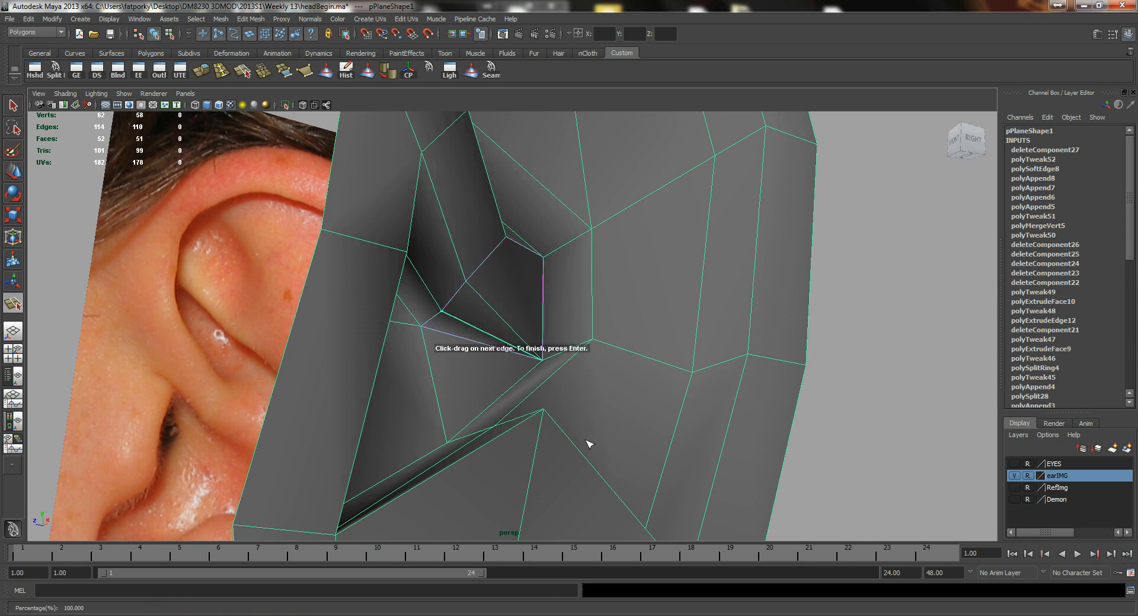
key("Return")
- Split the face above the notch block from its upper edge vertex down to the block's rear corner
left_click_drag(582, 440, 550, 337, "alt")
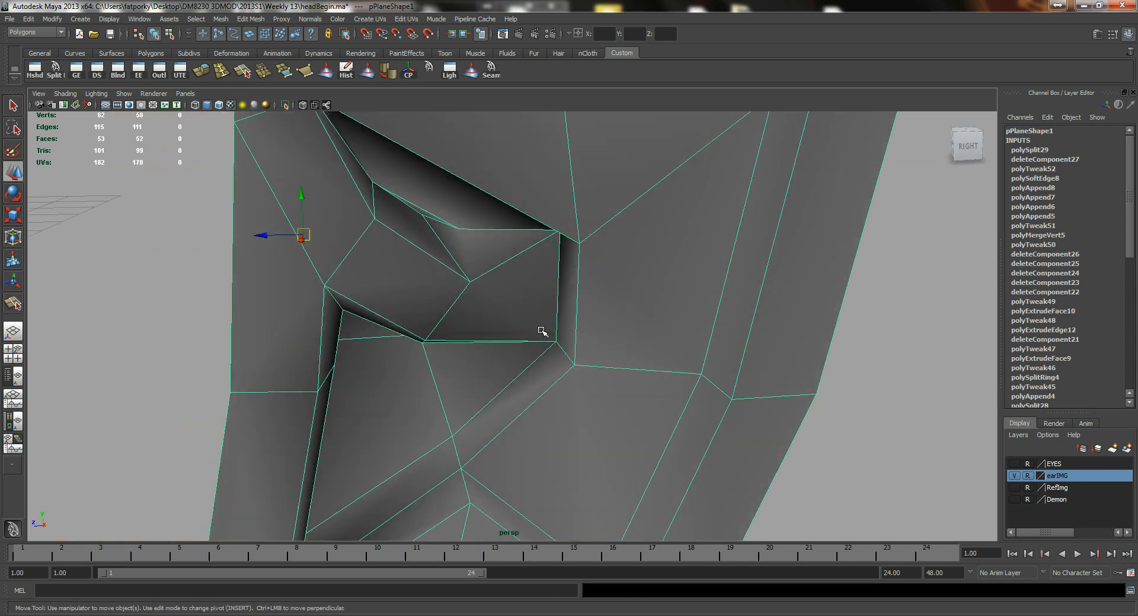
key("y")
left_click_drag(468, 249, 458, 258, "alt")
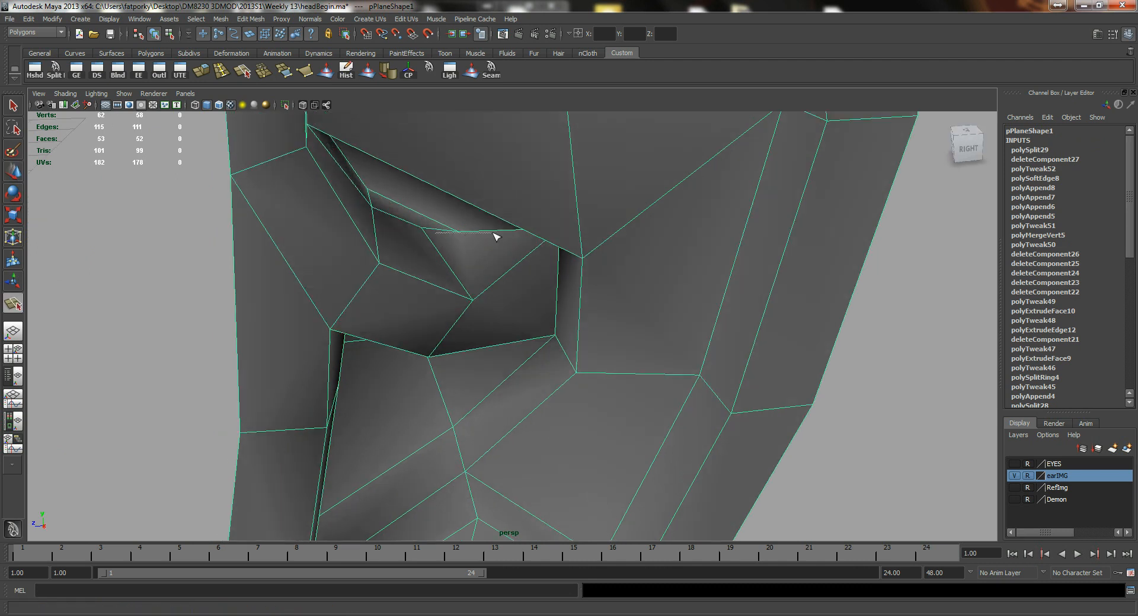
left_click(471, 231)
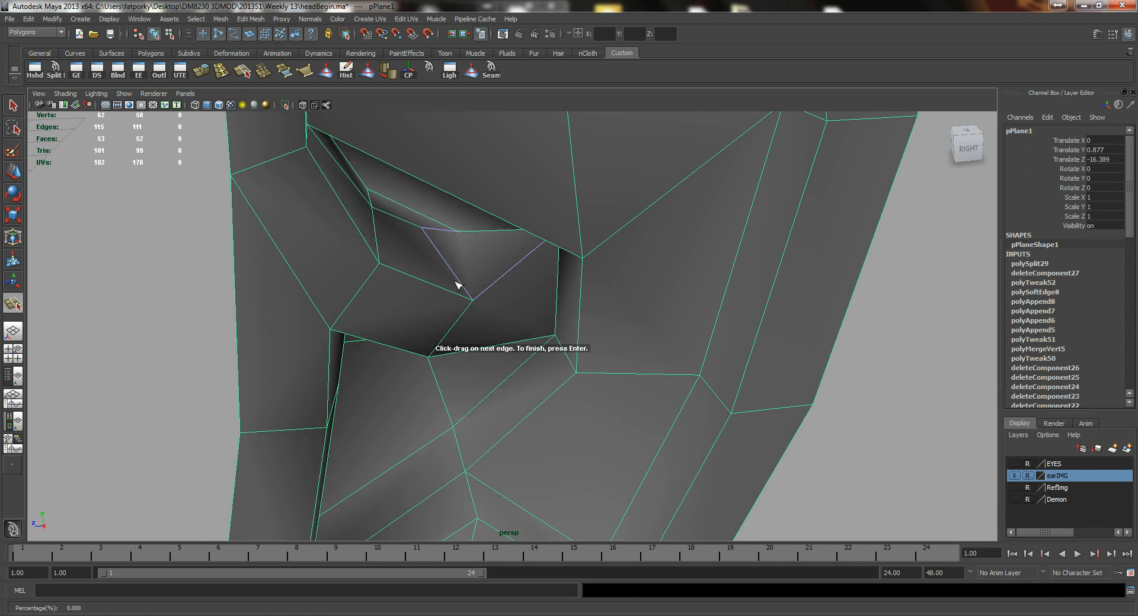
key("Return")
key("w")
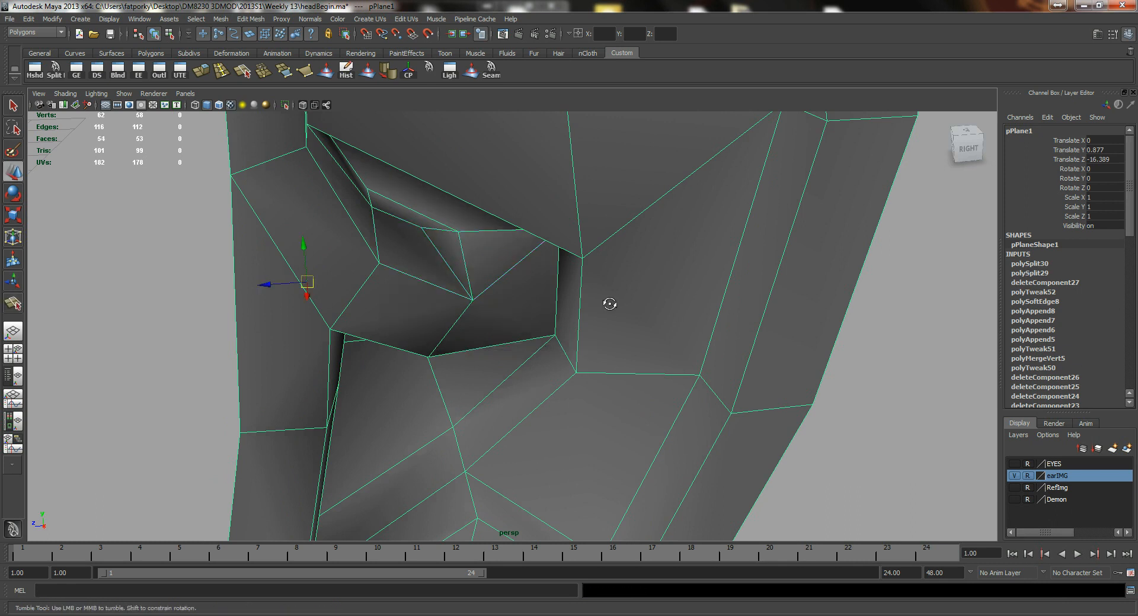
- Examine the notch in the smoothed preview and compare it with the unsmoothed ear shape
left_click_drag(616, 311, 605, 283, "alt")
key("3")
left_click_drag(523, 278, 472, 256, "alt")
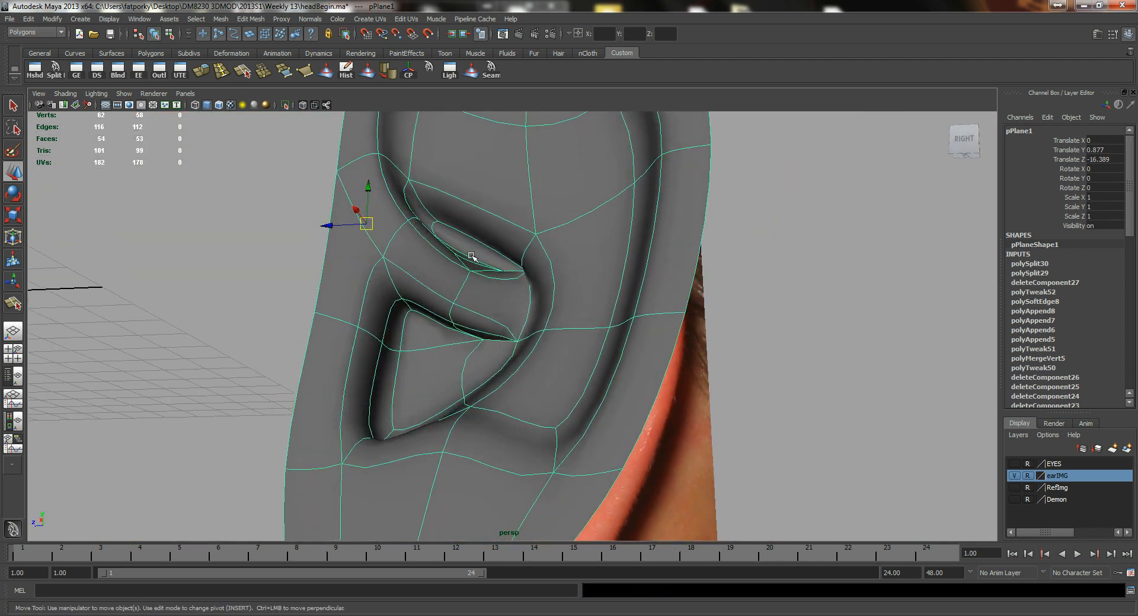
right_click_drag(472, 256, 432, 275, "alt")
key("1")
left_click_drag(432, 274, 439, 287, "alt")
right_click_drag(533, 333, 557, 284, "alt")
left_click_drag(557, 285, 479, 280, "alt")
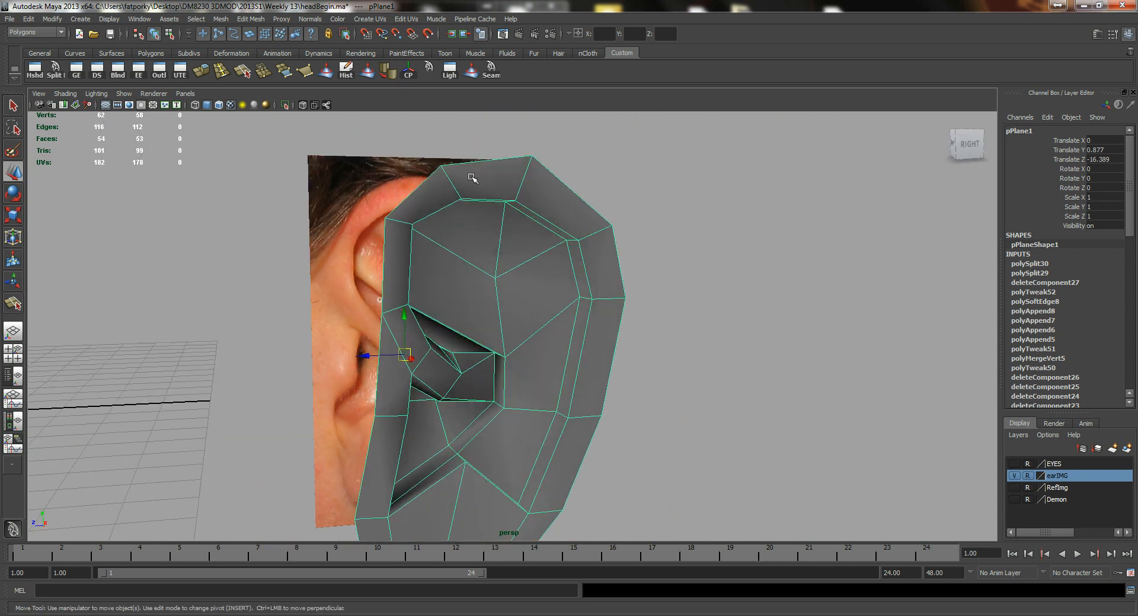
- Select all outer border edges of the ear, from the upper front around the rear side to the bottom of the lobe
left_click_drag(472, 177, 516, 196, "alt")
right_click_drag(514, 192, 516, 171)
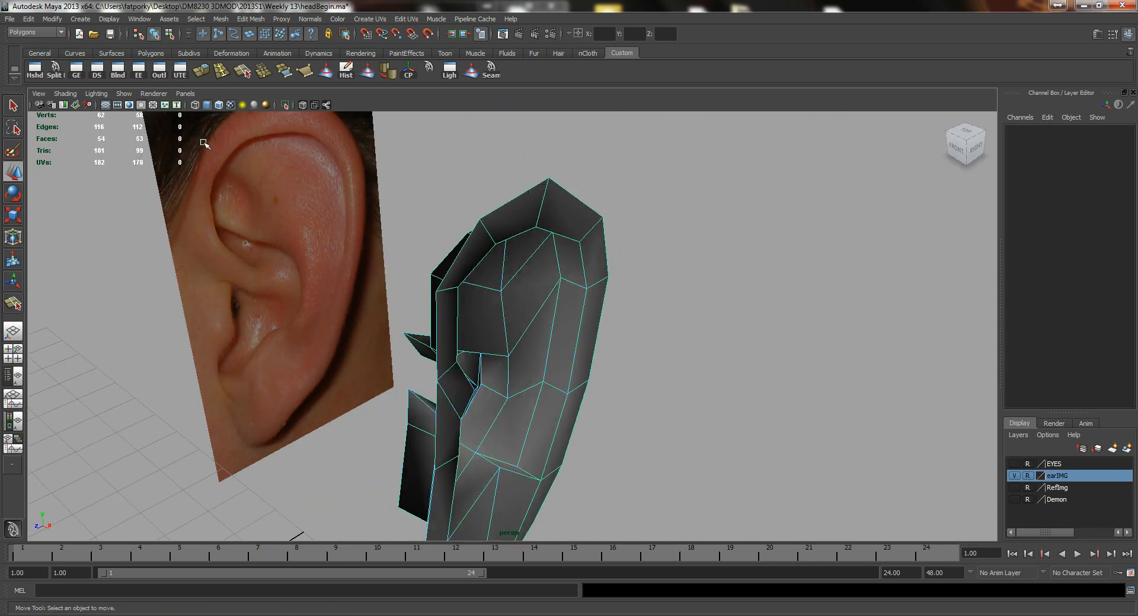
left_click_drag(511, 206, 513, 258, "alt")
left_click(413, 186)
left_click(561, 179, "shift")
left_click_drag(612, 318, 610, 241, "alt")
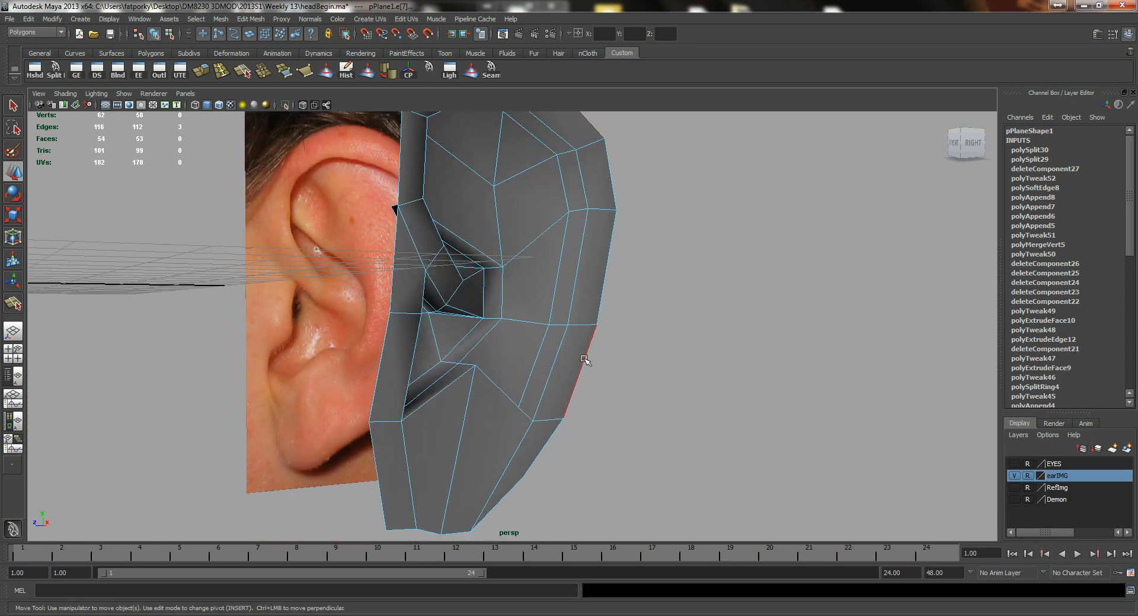
left_click_drag(585, 359, 476, 408, "alt")
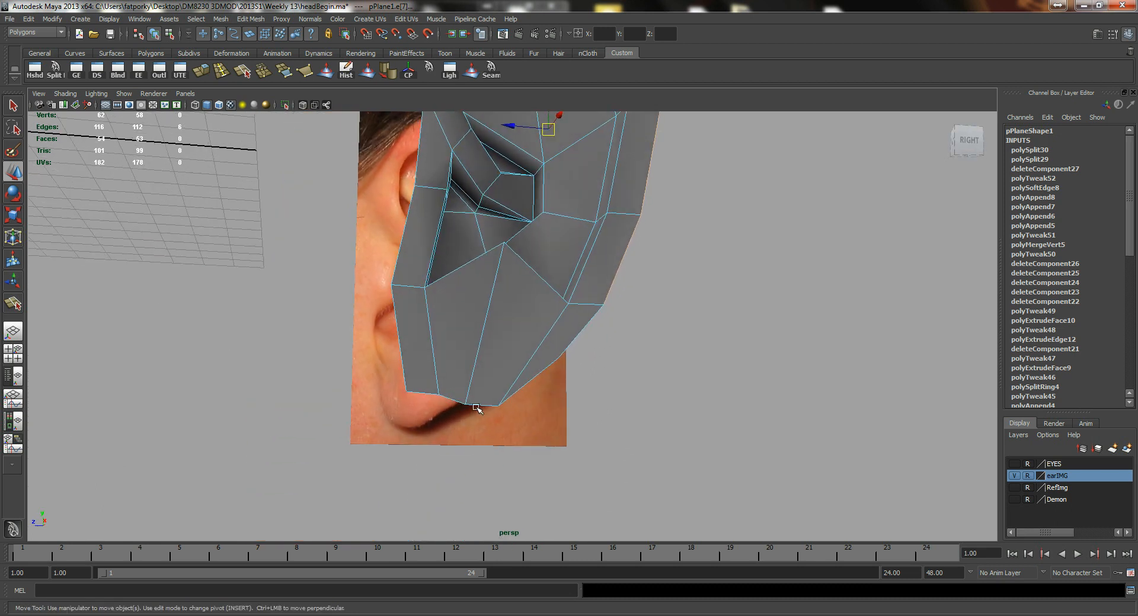
double_click(479, 404, "shift")
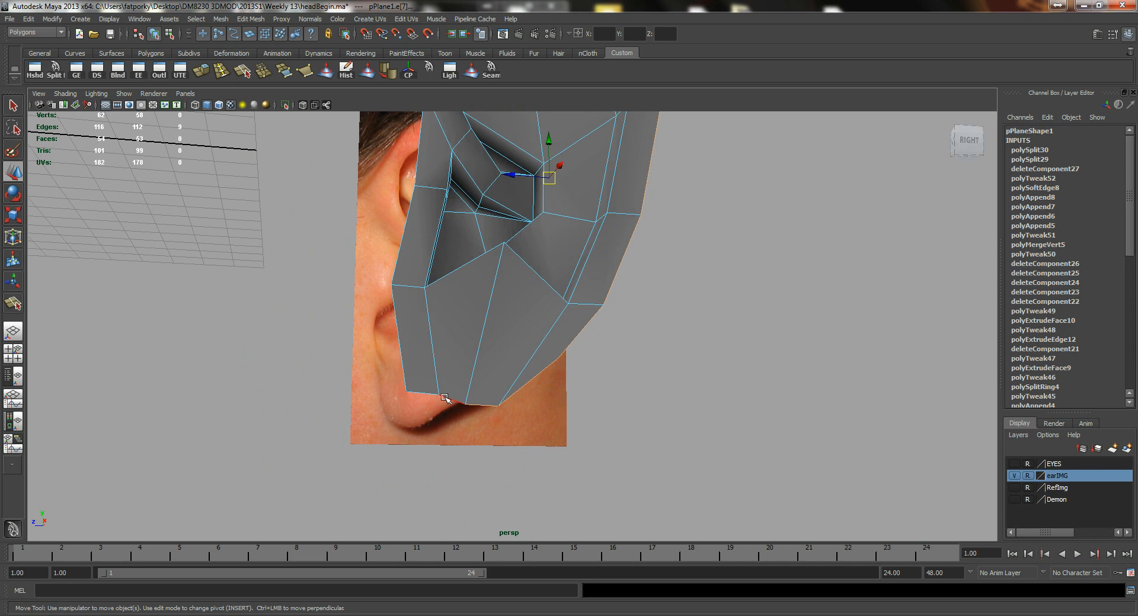
left_click(413, 390, "shift")
left_click_drag(460, 308, 411, 398, "alt")
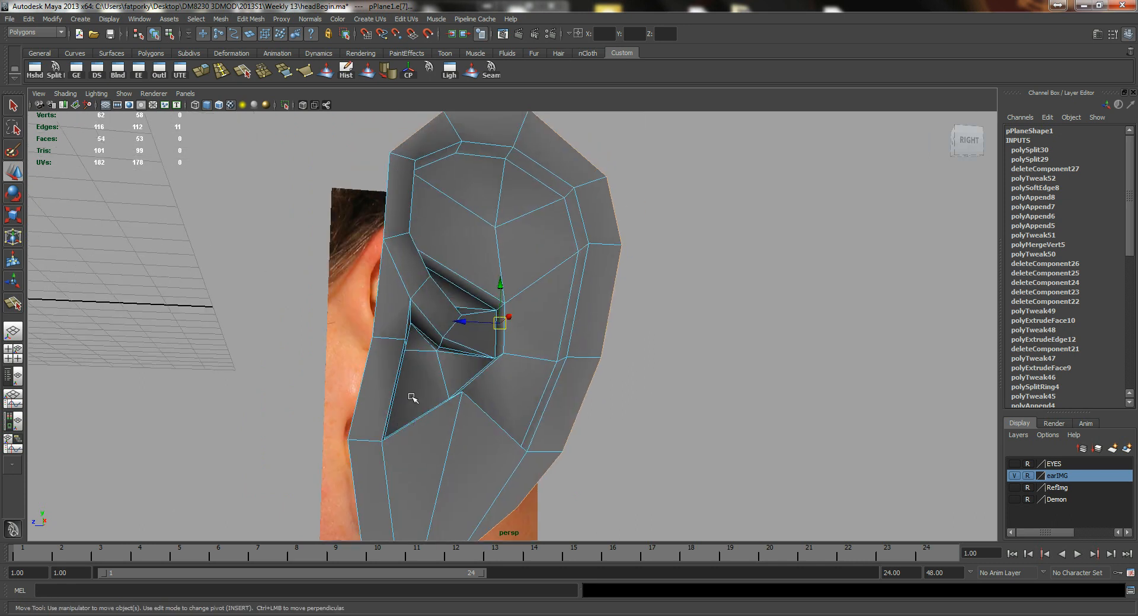
left_click_drag(368, 268, 451, 320, "alt")
- Extrude the selected outer border edges backward to give the ear rim thickness
left_click(205, 73)
left_click_drag(332, 184, 396, 230, "alt")
key("w")
left_click_drag(565, 371, 527, 310, "alt")
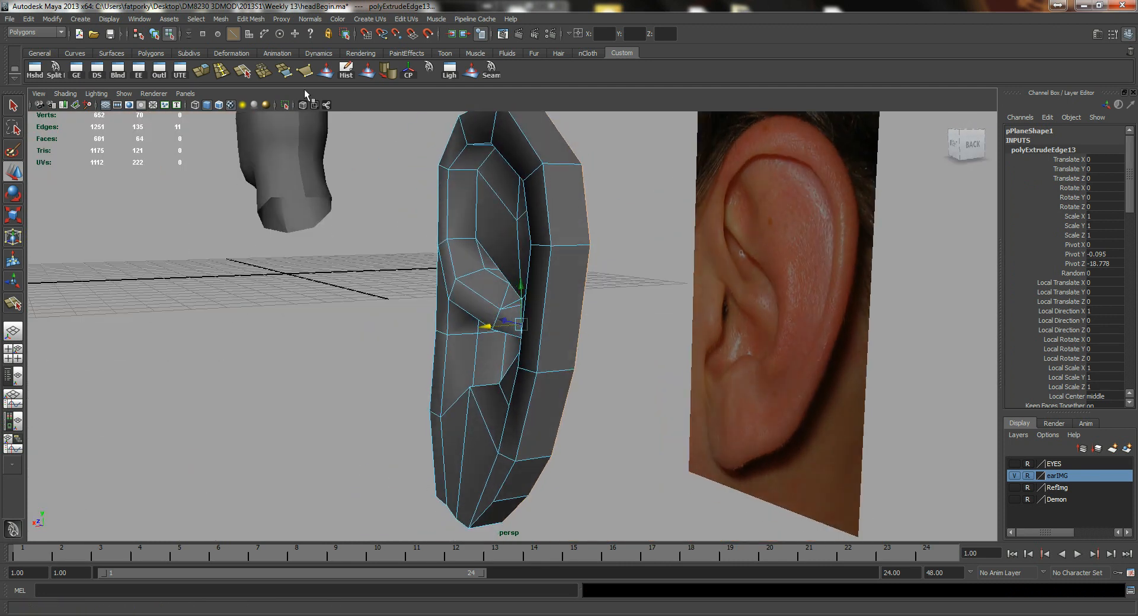
- Extrude the rim's back edges again and scale them inward to form the ear's back surface
key("g")
left_click_drag(441, 221, 392, 253, "alt")
key("w")
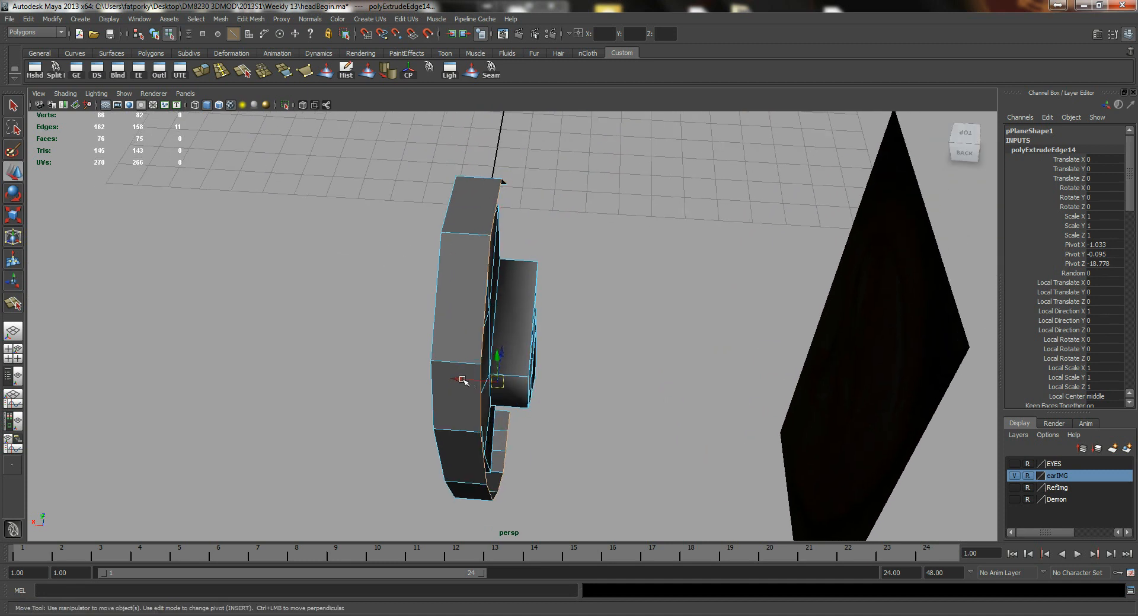
left_click_drag(512, 387, 451, 318, "alt")
key("r")
middle_click_drag(586, 316, 486, 325)
left_click_drag(538, 347, 574, 355, "alt")
- Preview the thickened ear smoothed in object mode and reselect the mesh
key("F8")
key("3")
left_click(775, 325)
left_click(557, 283)
key("r")
- Pick the vertical edge in the middle of the ear's upper interior and examine the ear in the smoothed preview
key("1")
key("F10")
left_click(536, 295)
key("e")
key("w")
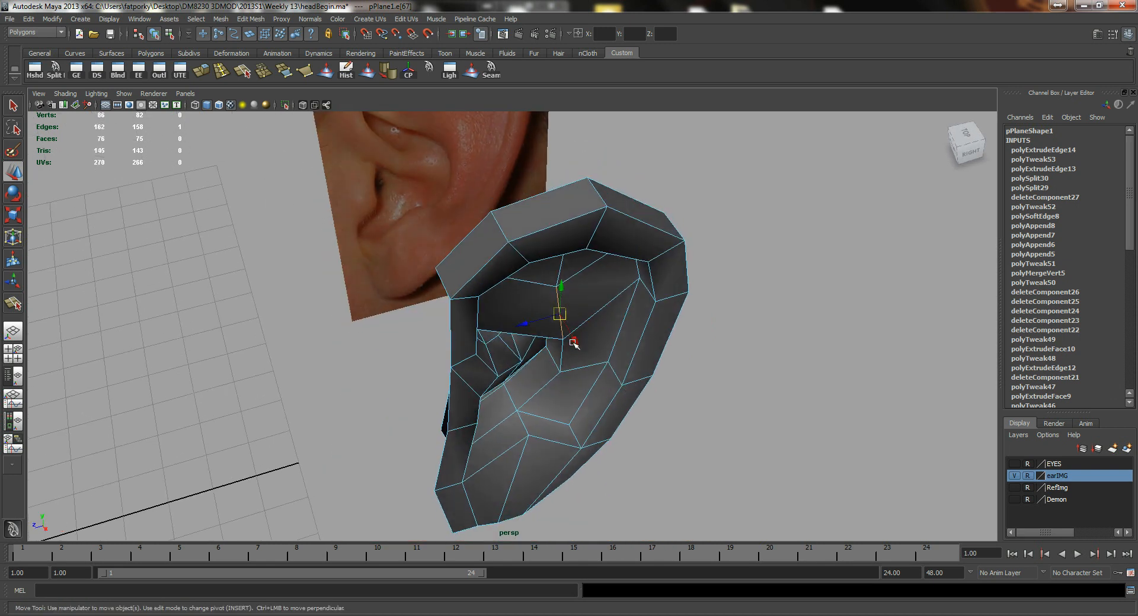
left_click_drag(589, 369, 578, 251, "alt")
key("3")
right_click_drag(621, 239, 621, 239)
left_click(419, 216)
left_click_drag(419, 216, 627, 319, "alt")
left_click(619, 300)
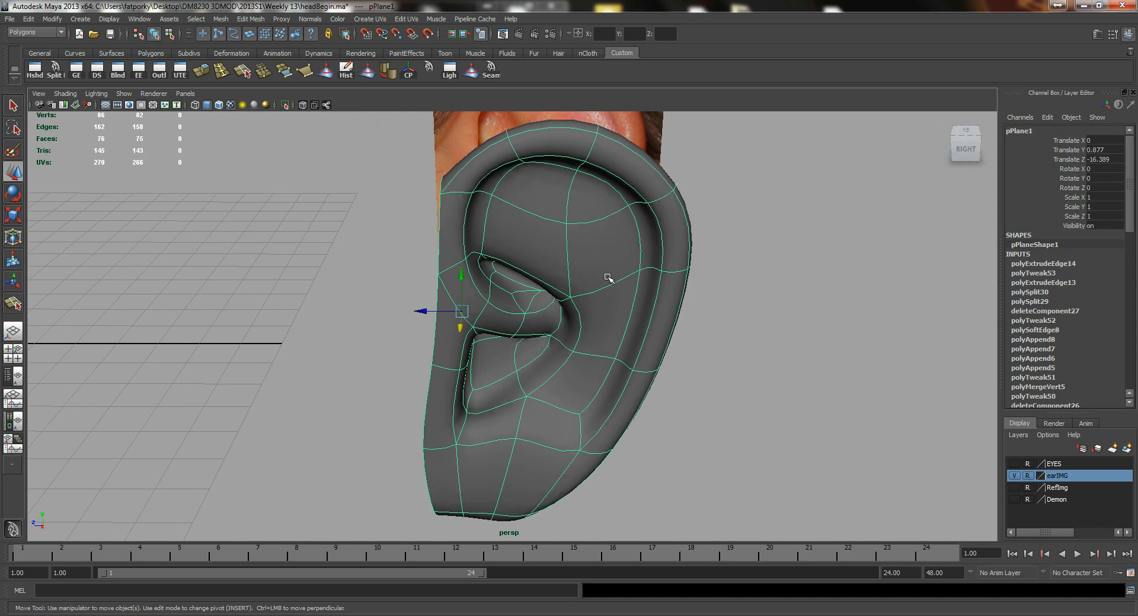
- Return the ear to its unsmoothed display and hide the earIMG reference layer, undoing any accidental move
key("1")
left_click_drag(701, 338, 521, 395, "alt")
left_click_drag(495, 231, 613, 280, "alt")
left_click_drag(642, 238, 610, 292, "alt")
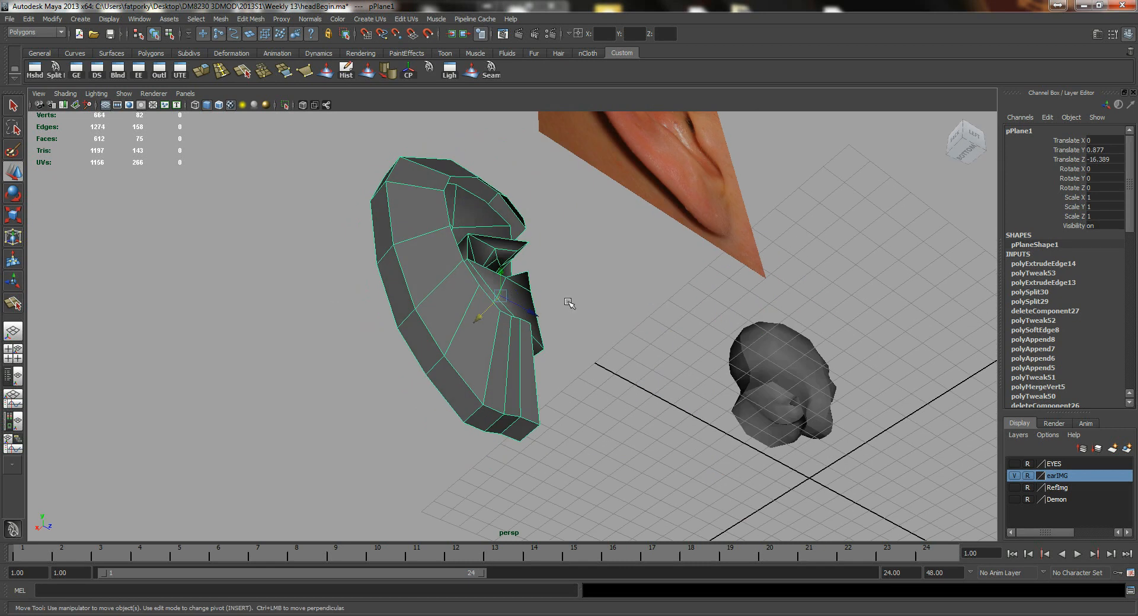
left_click(1014, 475)
left_click_drag(433, 285, 424, 309, "alt")
right_click_drag(424, 309, 477, 323, "alt")
middle_click_drag(477, 323, 538, 308, "alt")
left_click_drag(538, 307, 523, 323, "alt")
left_click_drag(598, 239, 617, 240)
key("ctrl+z")
- Select the inner border edges of the ear's back surface as one loop
right_click_drag(486, 234, 477, 199)
left_click(471, 163)
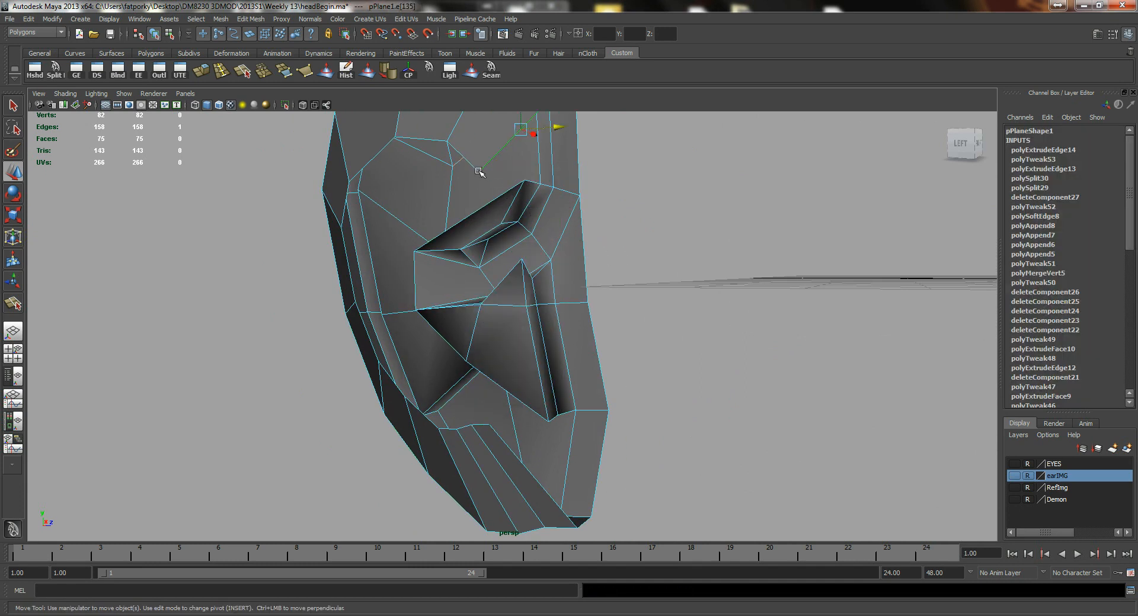
left_click_drag(478, 172, 500, 185, "alt")
key("q")
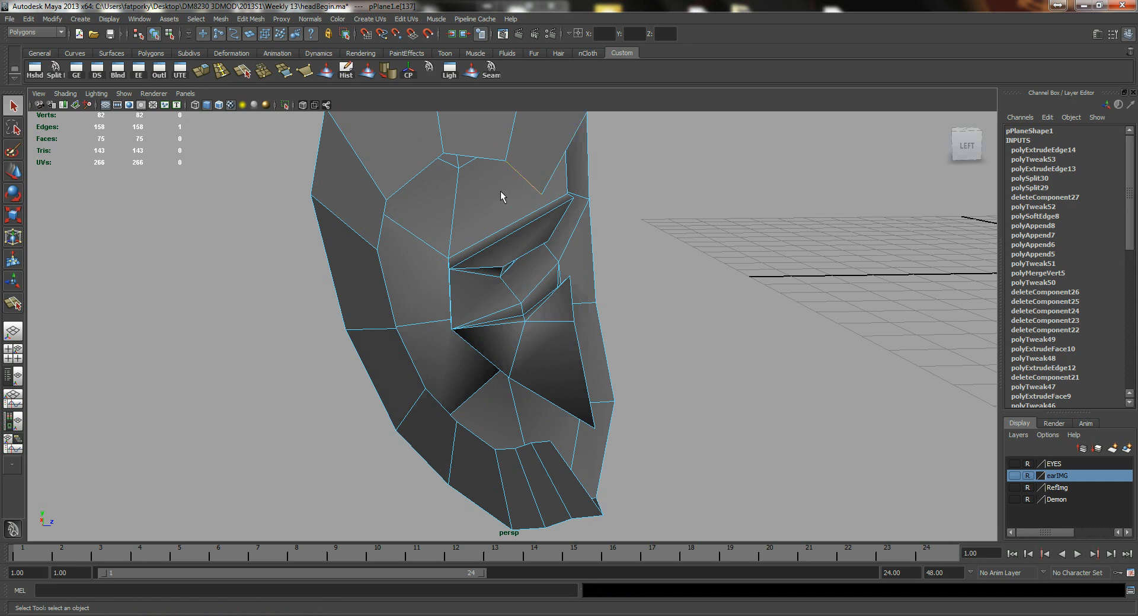
double_click(428, 166)
double_click(542, 442, "shift")
key("w")
left_click_drag(500, 302, 524, 231, "alt")
scroll(668, 434, "up", 3)
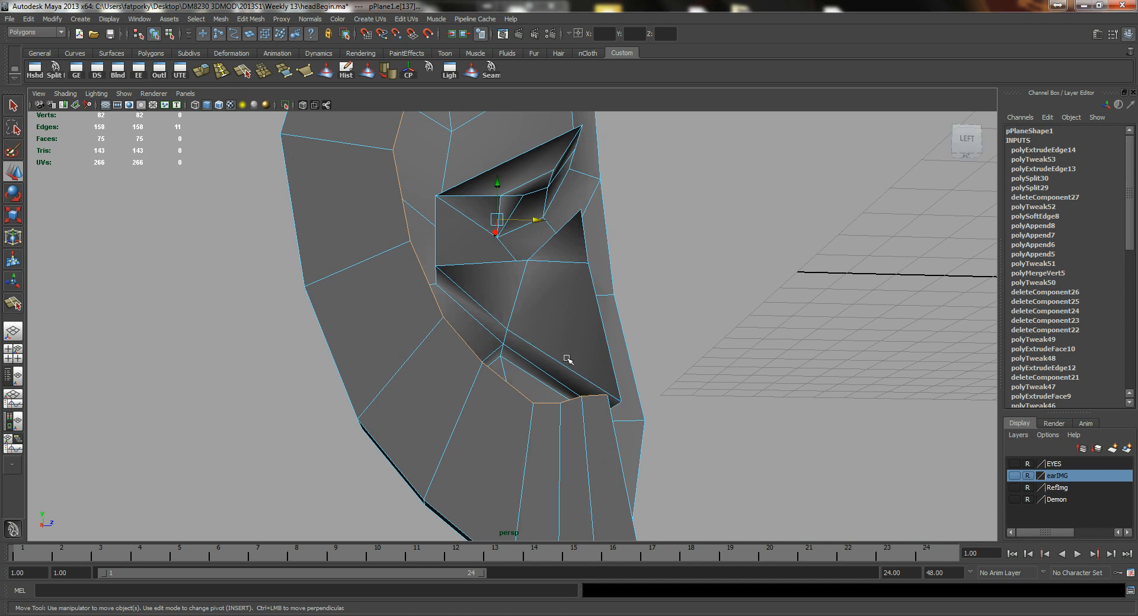
- Merge two neighbouring upper vertices on the back surface's inner border with the Merge Vertex Tool
left_click_drag(604, 393, 560, 422, "alt")
key("q")
left_click_drag(512, 203, 508, 307, "alt")
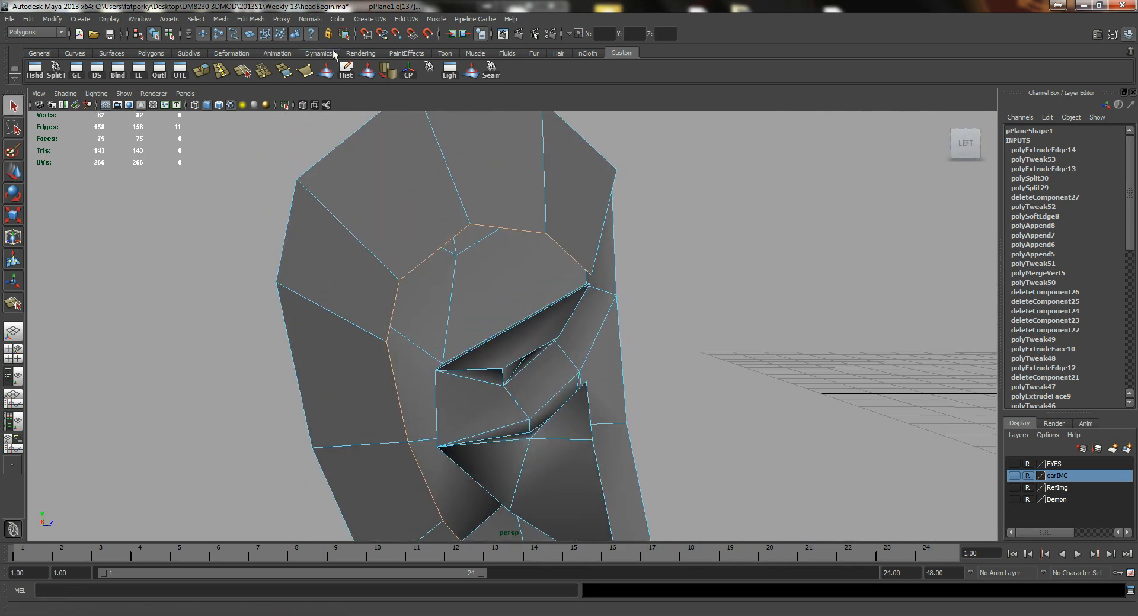
left_click(257, 20)
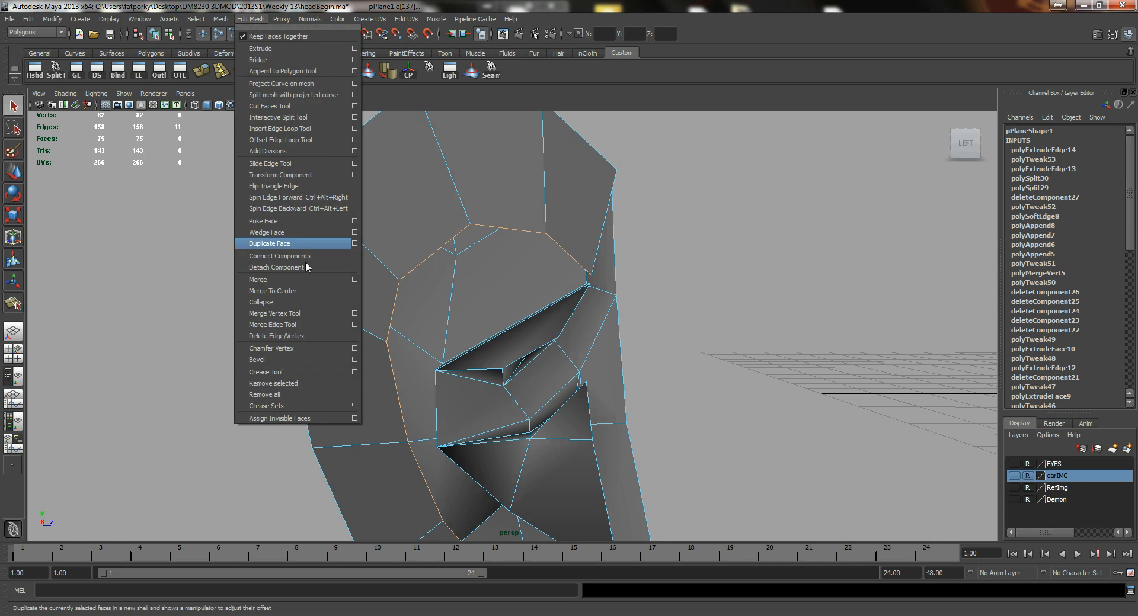
left_click(302, 313)
left_click_drag(466, 223, 424, 306)
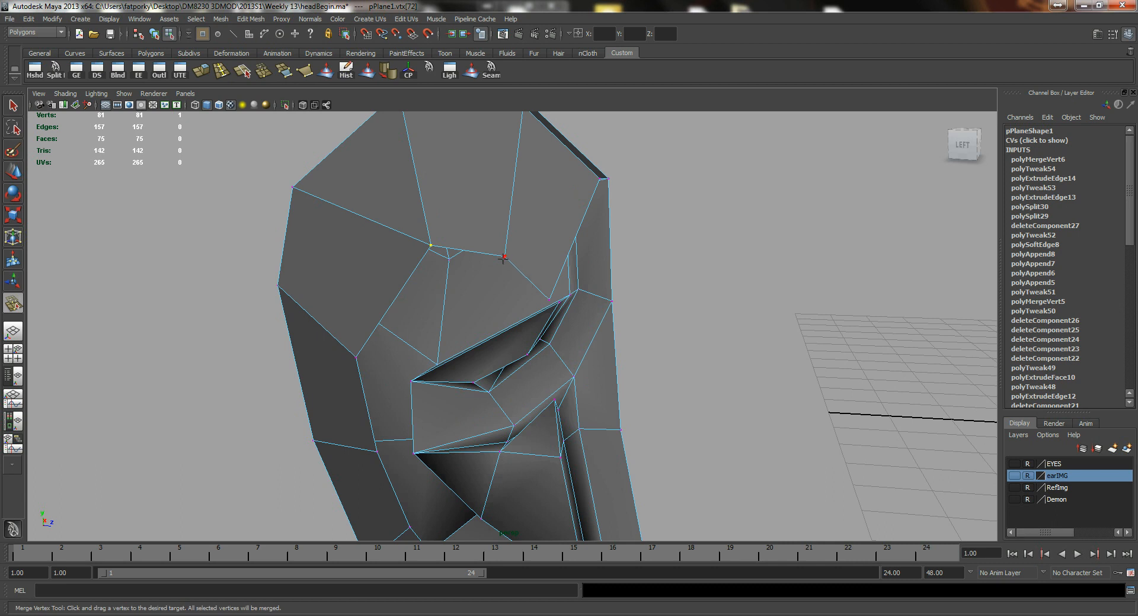
- Merge the neighbouring vertices along the upper and middle part of the ear back surface's inner border with the Merge Vertex Tool
left_click_drag(545, 295, 547, 296)
left_click_drag(547, 296, 414, 265, "alt")
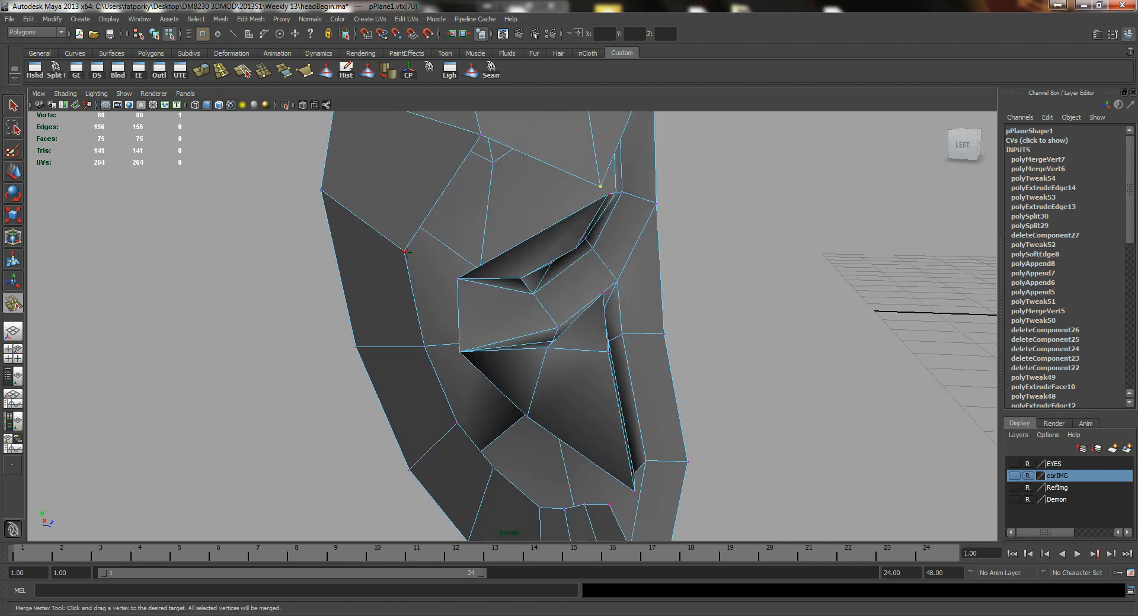
left_click_drag(434, 353, 435, 354)
left_click_drag(399, 286, 441, 302, "alt")
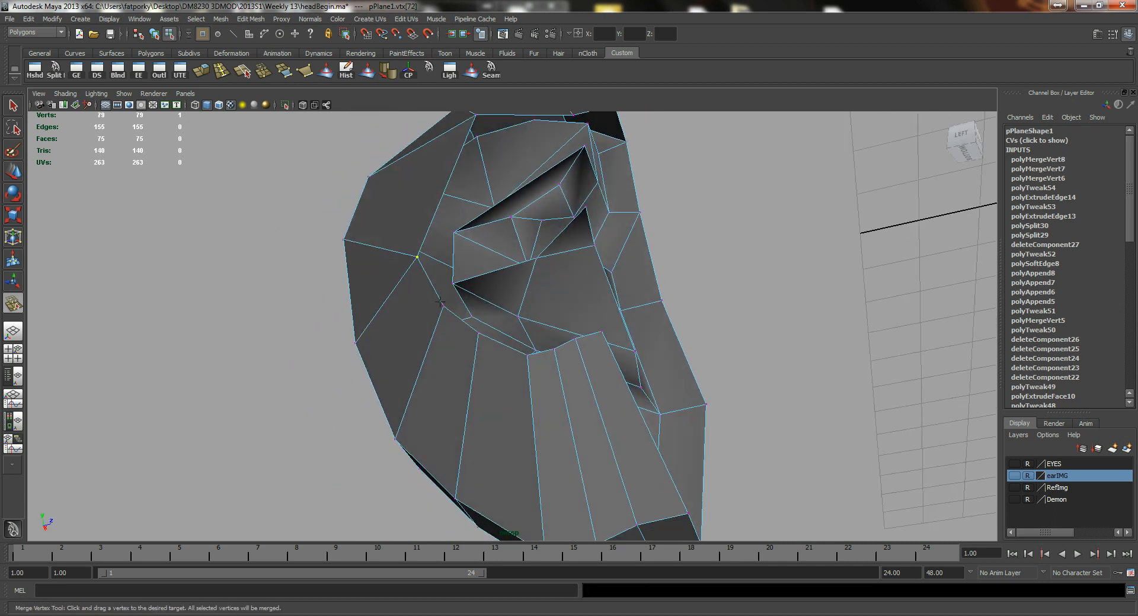
- Merge the neighbouring vertices along the lower part of the ear back surface's inner border and undo any stray change
left_click_drag(478, 342, 478, 339)
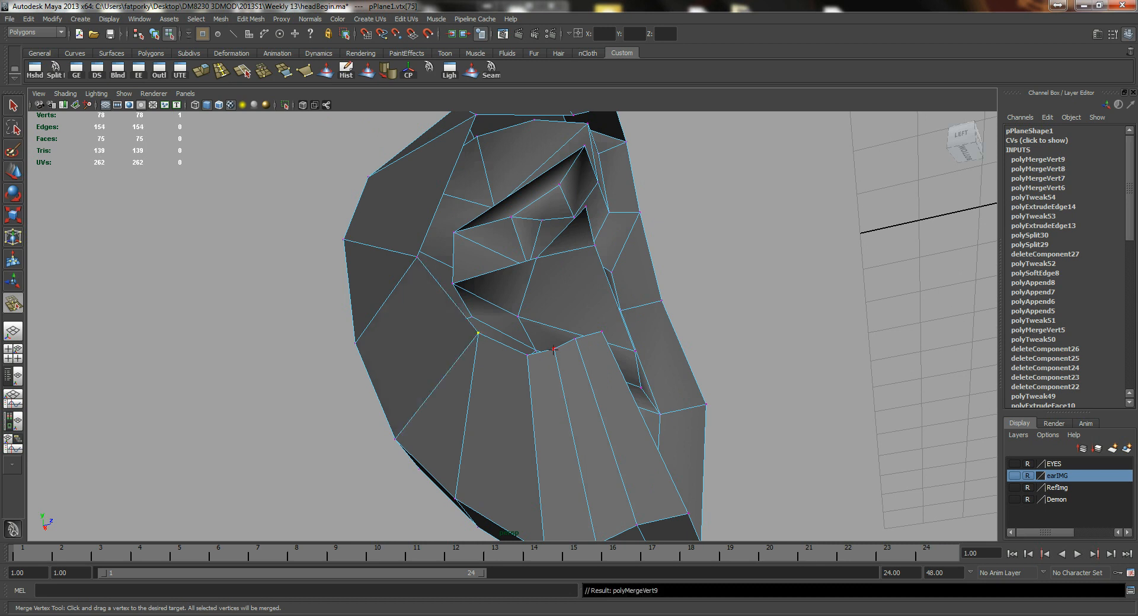
left_click_drag(591, 336, 601, 333)
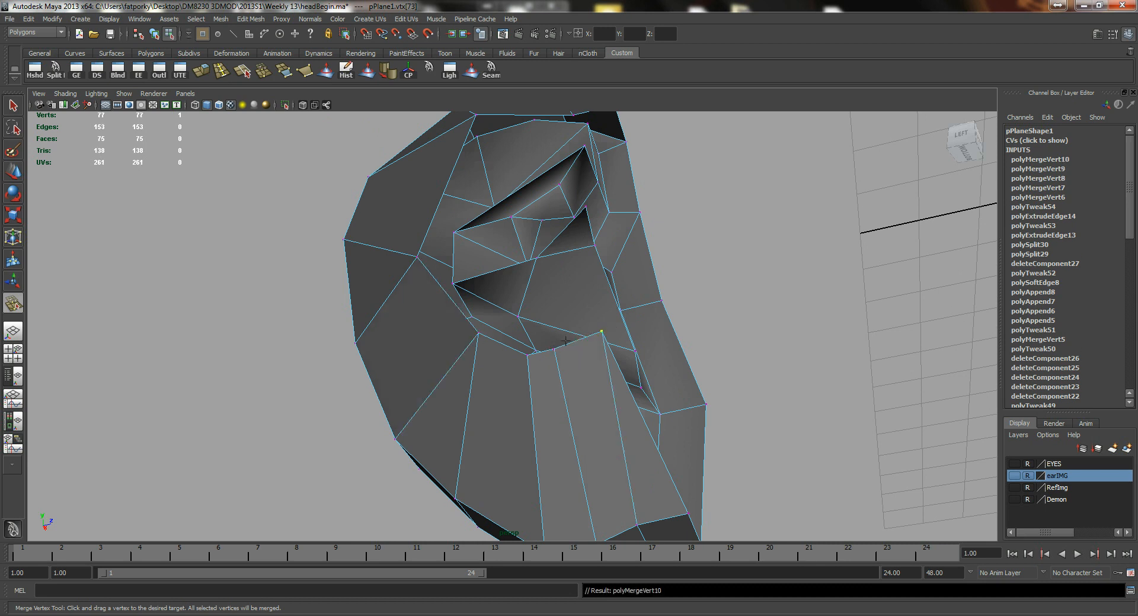
left_click_drag(522, 356, 564, 375)
left_click_drag(435, 308, 496, 353, "alt")
left_click_drag(544, 419, 509, 370, "alt")
key("ctrl+z")
middle_click_drag(508, 370, 535, 316, "alt")
left_click_drag(535, 317, 470, 350, "alt")
key("ctrl+z")
- Return the ear to object mode and soften its edges
key("q")
right_click_drag(470, 350, 528, 340)
left_click_drag(426, 309, 531, 257, "alt")
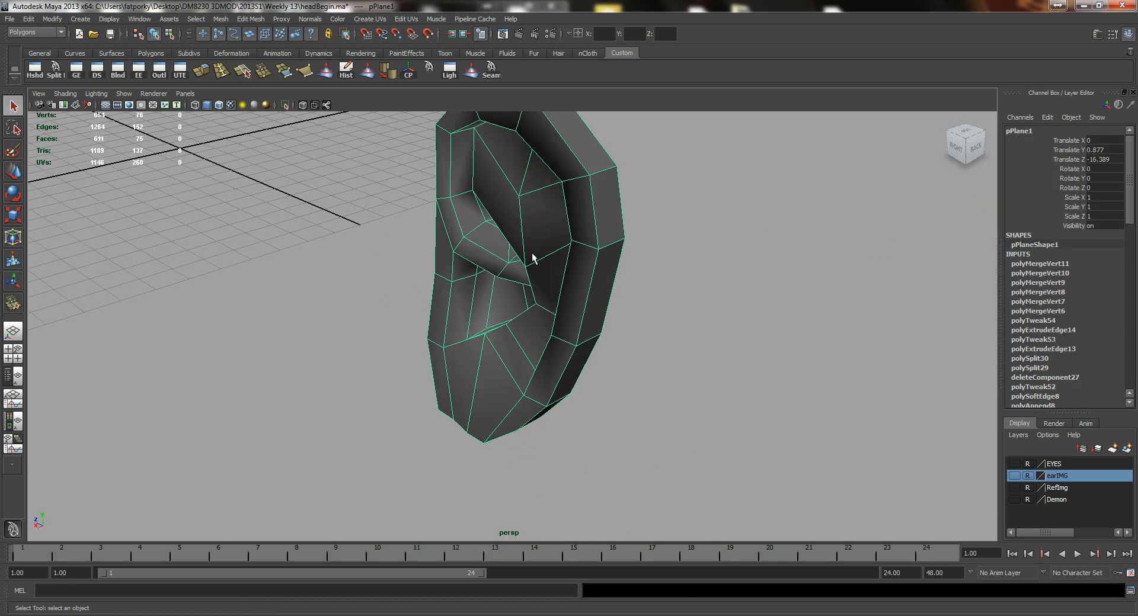
left_click(385, 77)
- Move the ear onto the head in the side view and scale it uniformly to 0.181
key("w")
left_click_drag(638, 257, 524, 205, "alt")
right_click_drag(525, 204, 418, 183, "alt")
middle_click_drag(510, 254, 587, 269, "alt")
key("F8")
key("space")
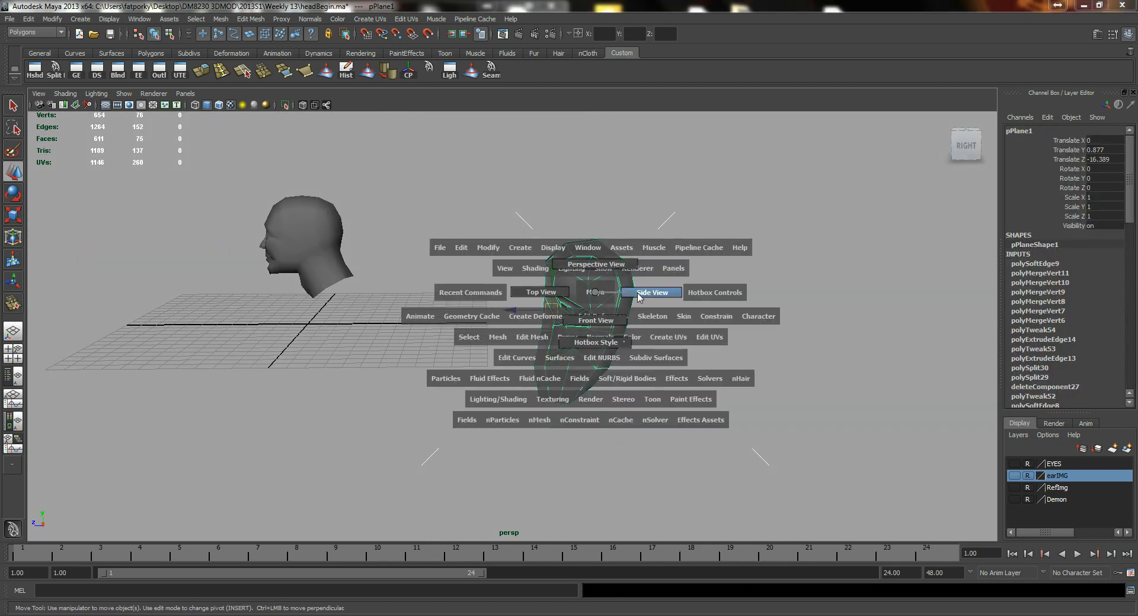
left_click(639, 296)
left_click_drag(500, 317, 377, 298)
key("space")
key("space")
middle_click_drag(396, 293, 458, 277, "alt")
key("r")
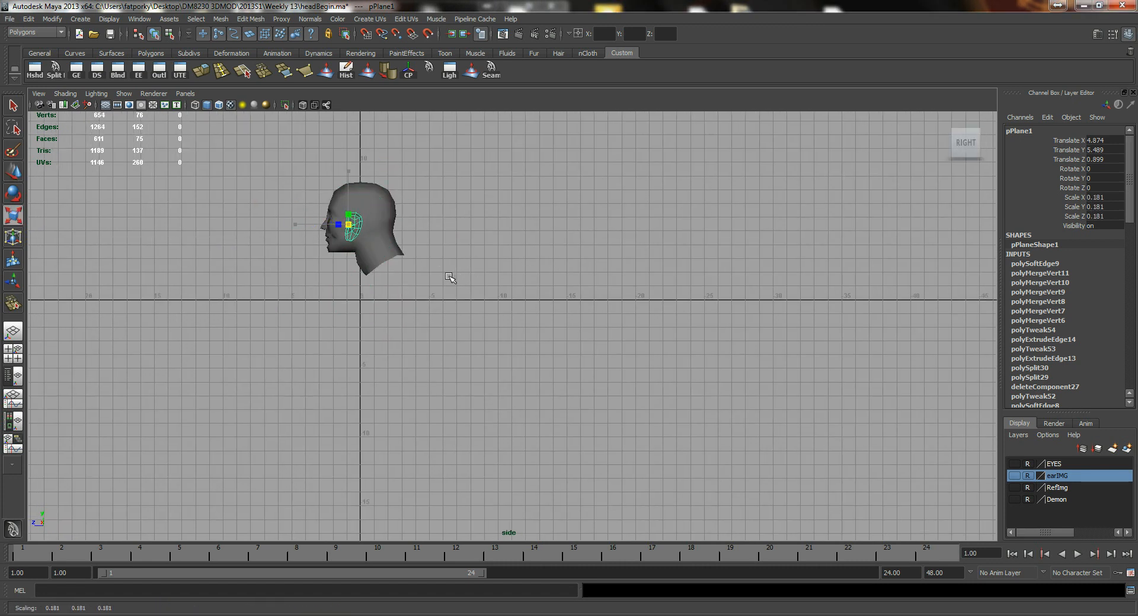
- Scale the ear to 0.136 and place it against the side of the head at X 2.172, Y 5.834, Z -0.188
key("f")
right_click_drag(522, 302, 465, 300, "alt")
key("w")
left_click_drag(408, 303, 463, 277)
key("r")
middle_click_drag(572, 320, 541, 334)
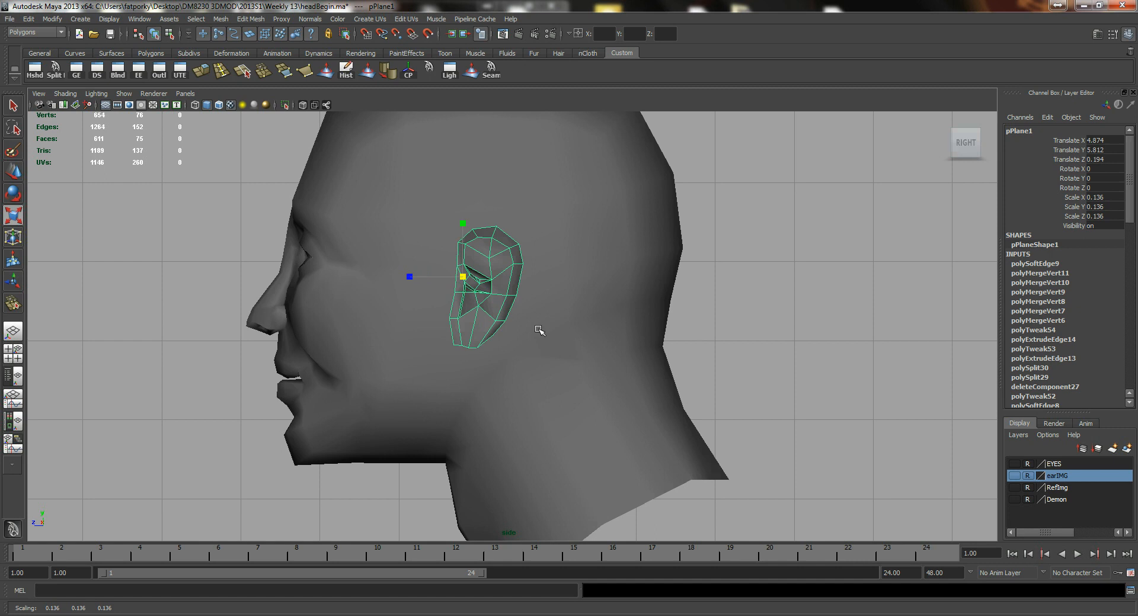
key("w")
left_click_drag(460, 279, 428, 255)
key("space")
left_click_drag(476, 291, 437, 289)
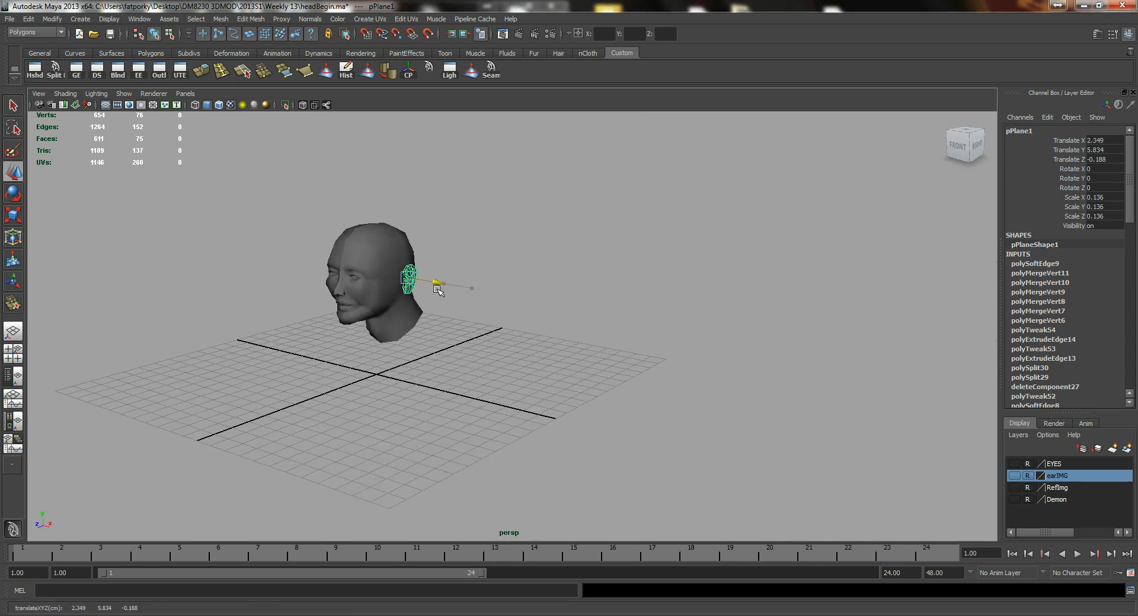
- Overlay wireframes on the shaded models and show the EYES layer
left_click(219, 105)
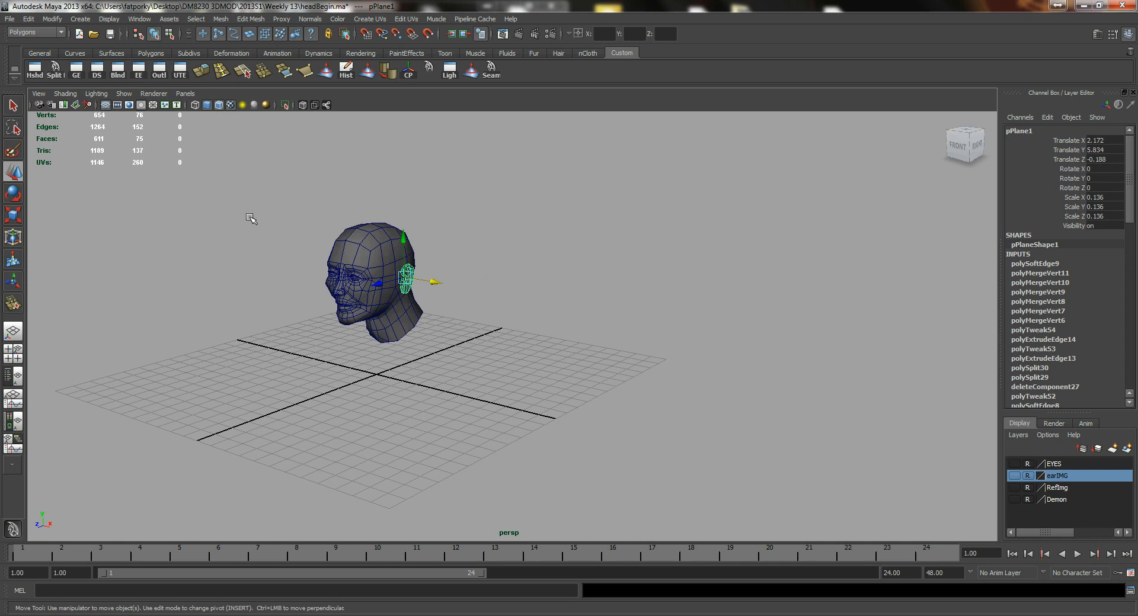
scroll(460, 282, "up", 5)
scroll(528, 323, "down", 2)
scroll(539, 331, "up", 2)
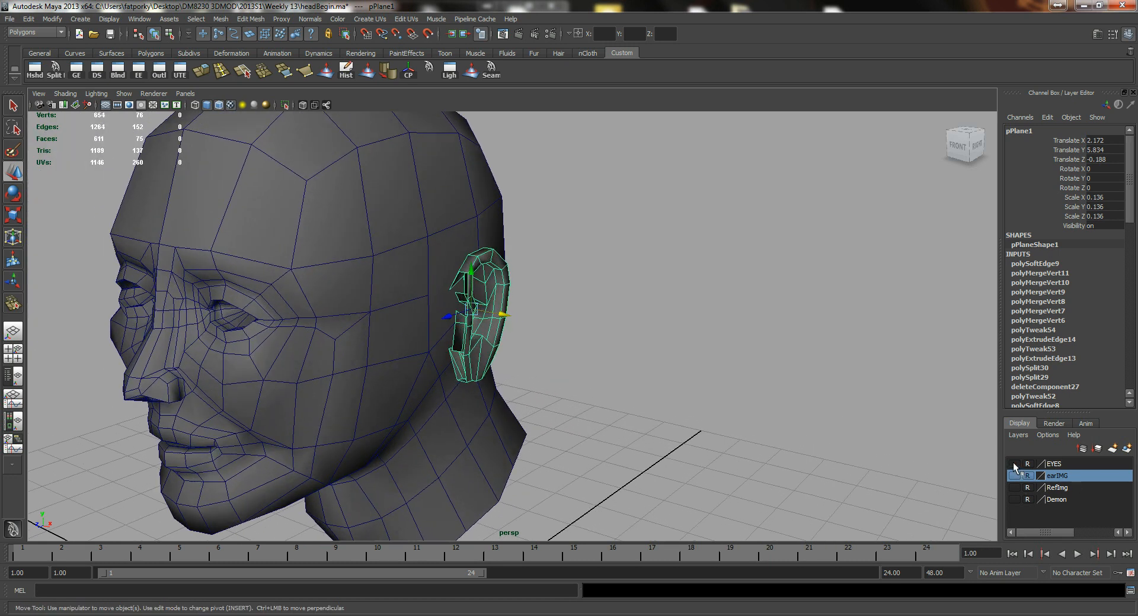
left_click_drag(509, 309, 482, 300, "alt")
scroll(442, 275, "up", 4)
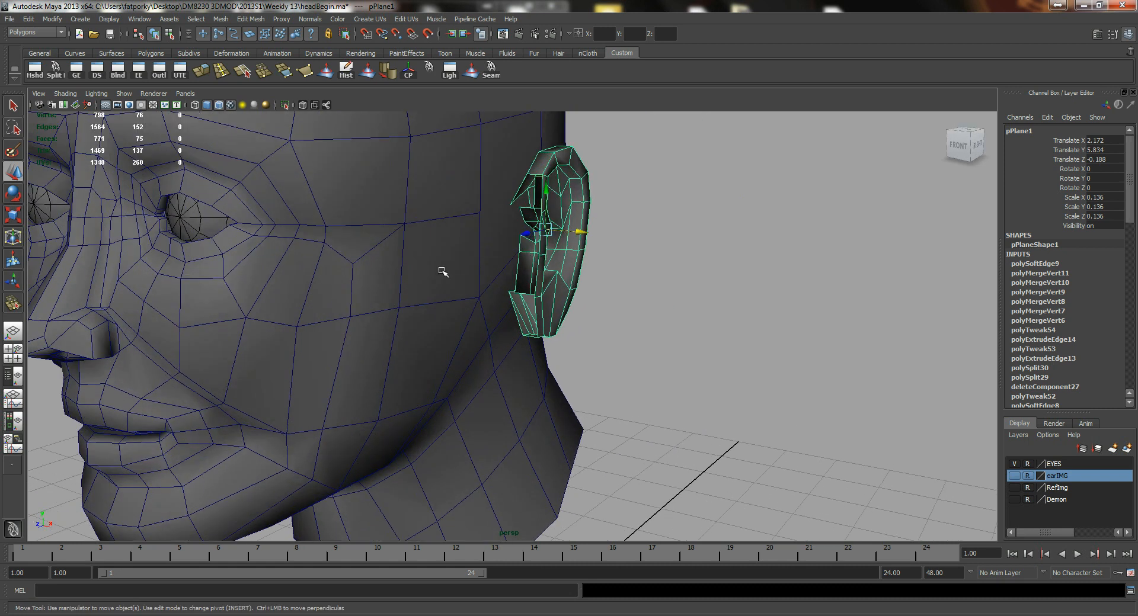
- Select the head and extend the edge line that ends at the temple across the faces behind the ear with the Split Polygon Tool
left_click(349, 261)
left_click_drag(349, 260, 315, 262, "alt")
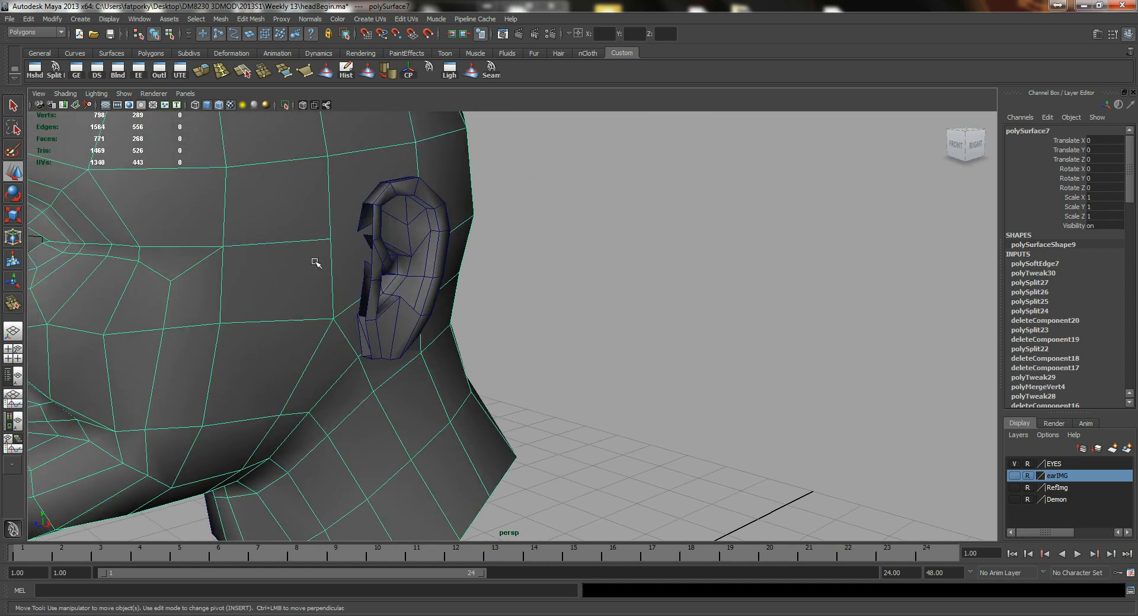
scroll(299, 263, "up", 2)
left_click(265, 255)
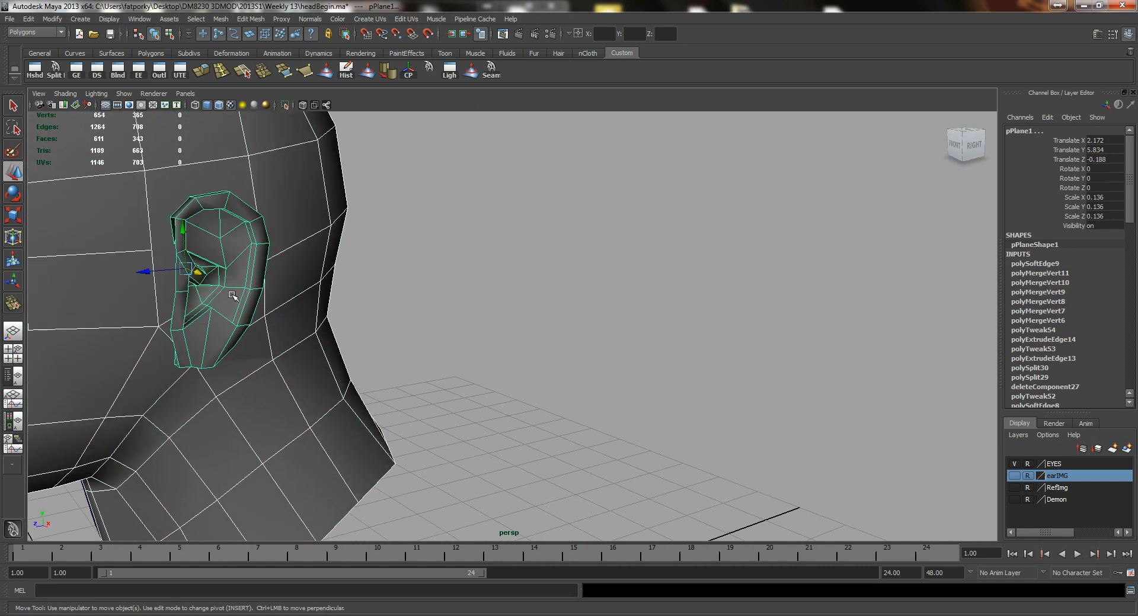
left_click(314, 233)
left_click_drag(314, 233, 342, 241, "alt")
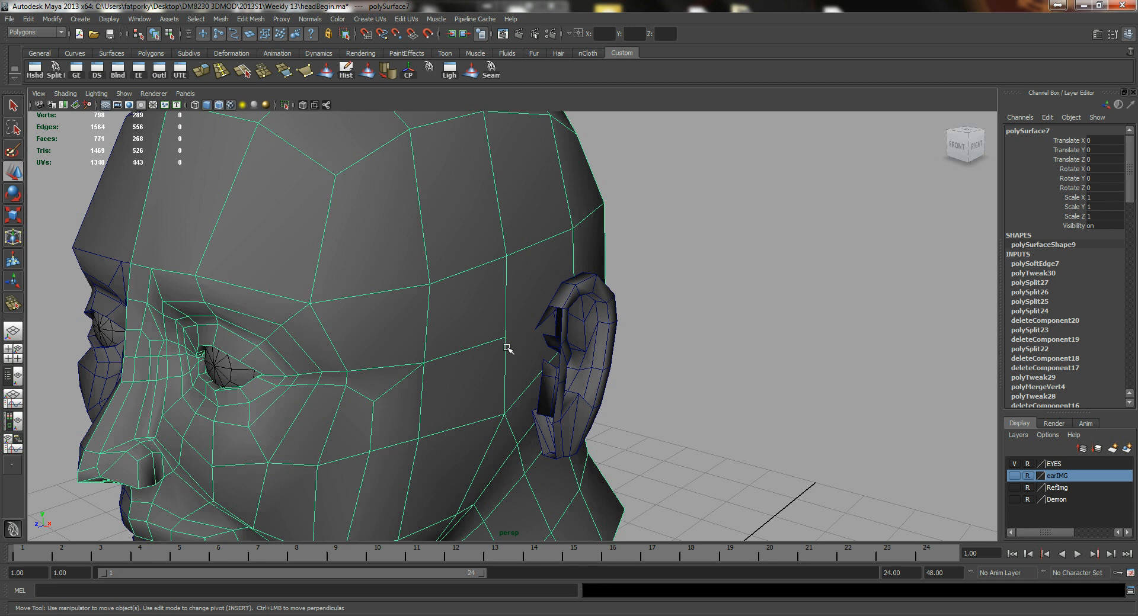
left_click_drag(532, 369, 574, 350, "alt")
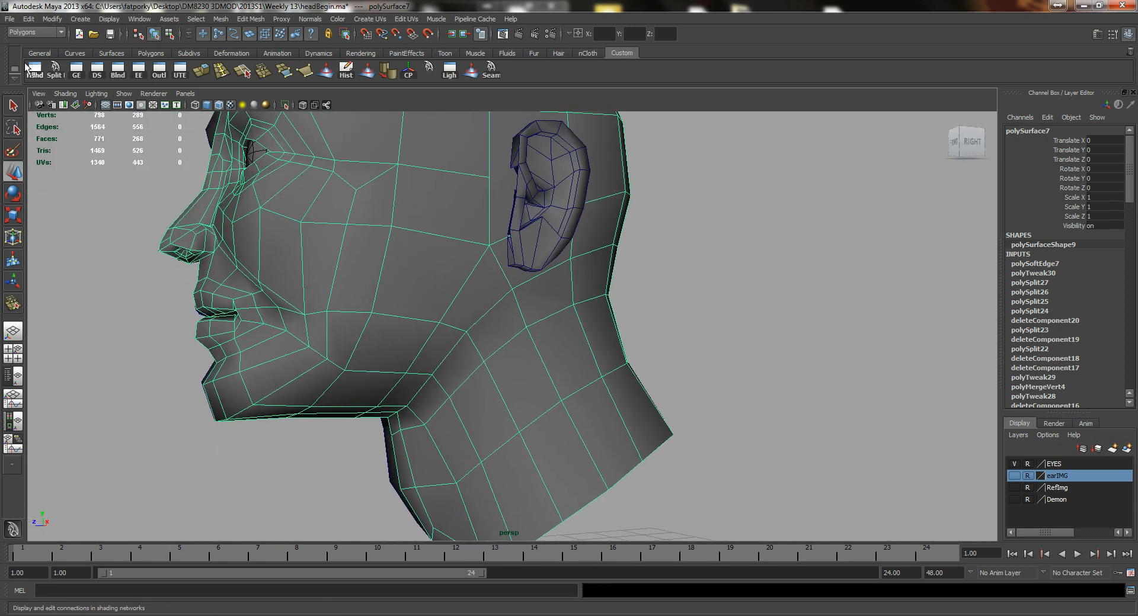
left_click(55, 69)
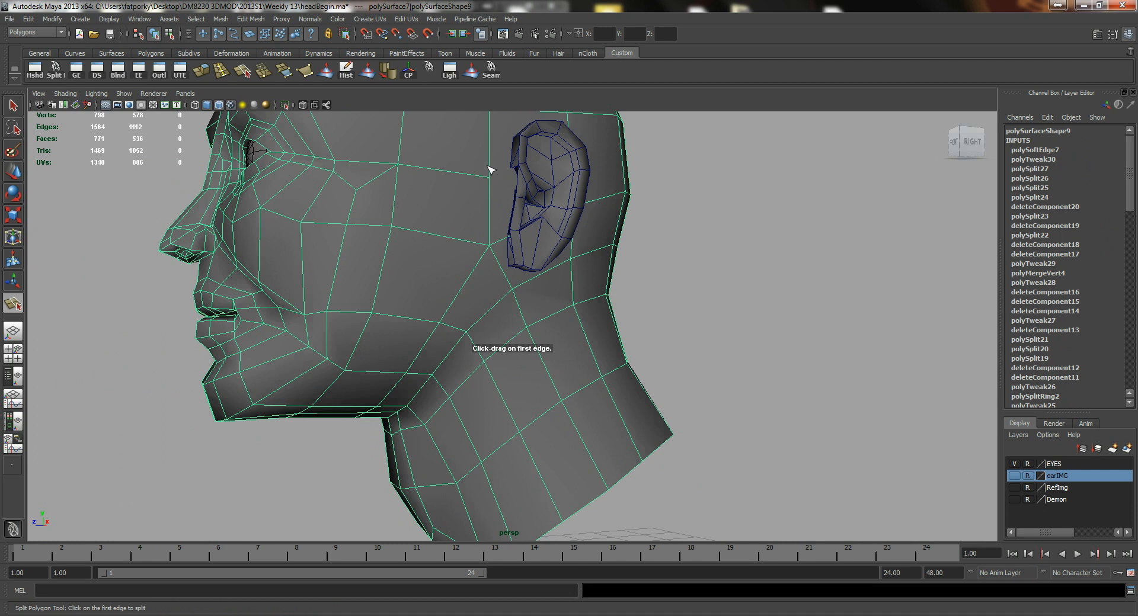
left_click_drag(494, 191, 465, 285, "alt")
key("f")
right_click_drag(464, 285, 540, 245, "alt")
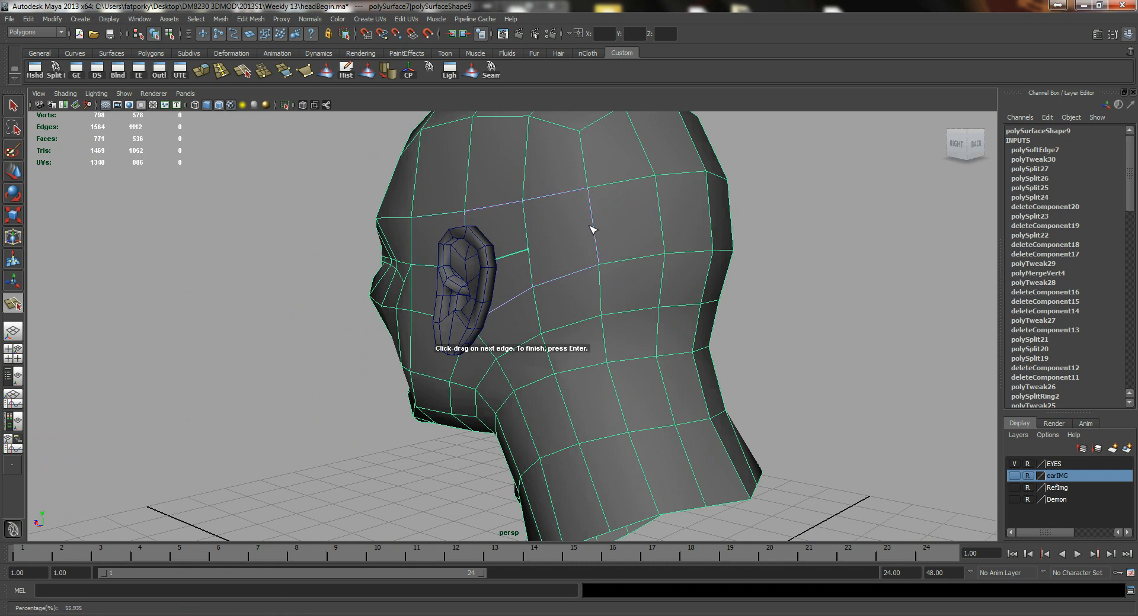
left_click(595, 231)
key("Return")
- Select the four head faces around the ear's attachment point, extrude them and scale them inward, narrowing the inset front to back
left_click_drag(592, 232, 531, 233, "alt")
key("q")
right_click_drag(531, 228, 508, 252)
left_click(508, 251)
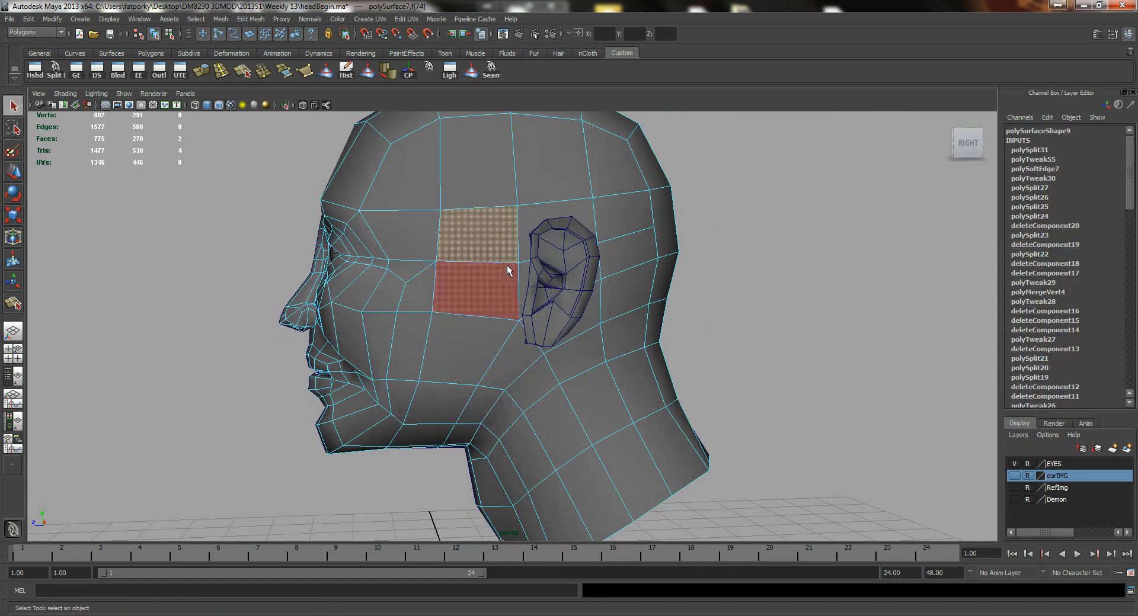
left_click(508, 271, "shift")
left_click(537, 271, "shift")
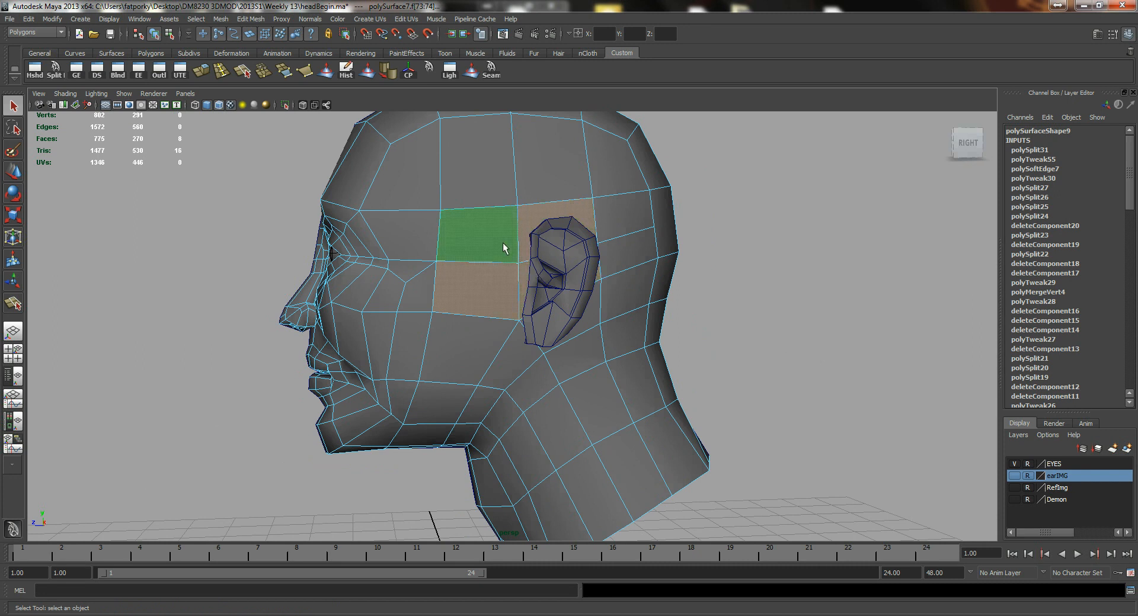
left_click(201, 73)
middle_click_drag(515, 178, 444, 198)
right_click_drag(444, 198, 522, 217, "alt")
left_click_drag(522, 217, 537, 231, "alt")
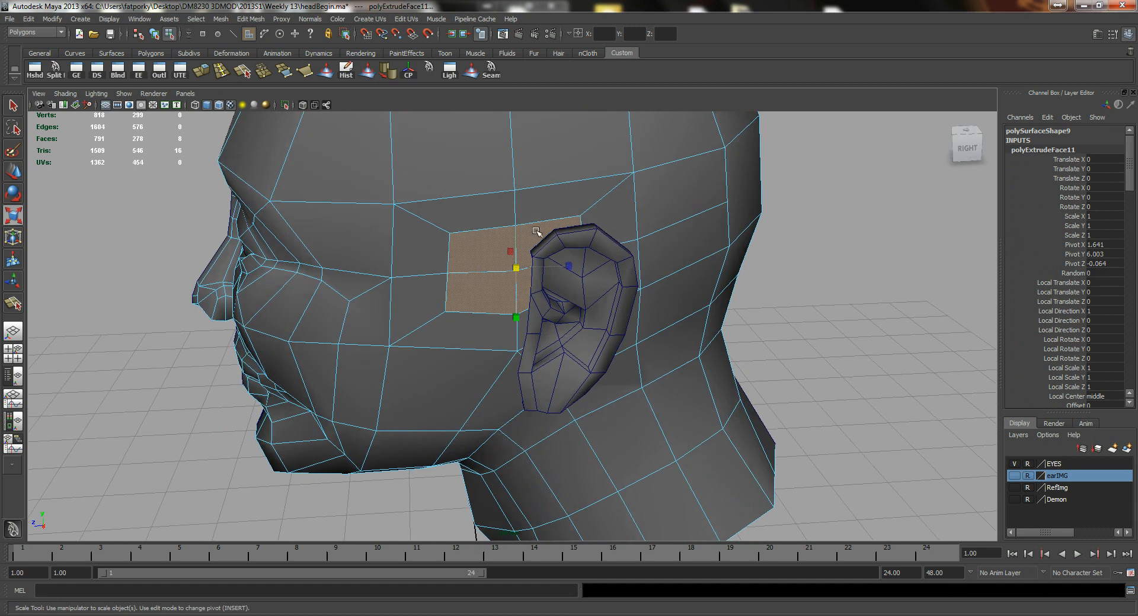
left_click_drag(568, 268, 548, 274)
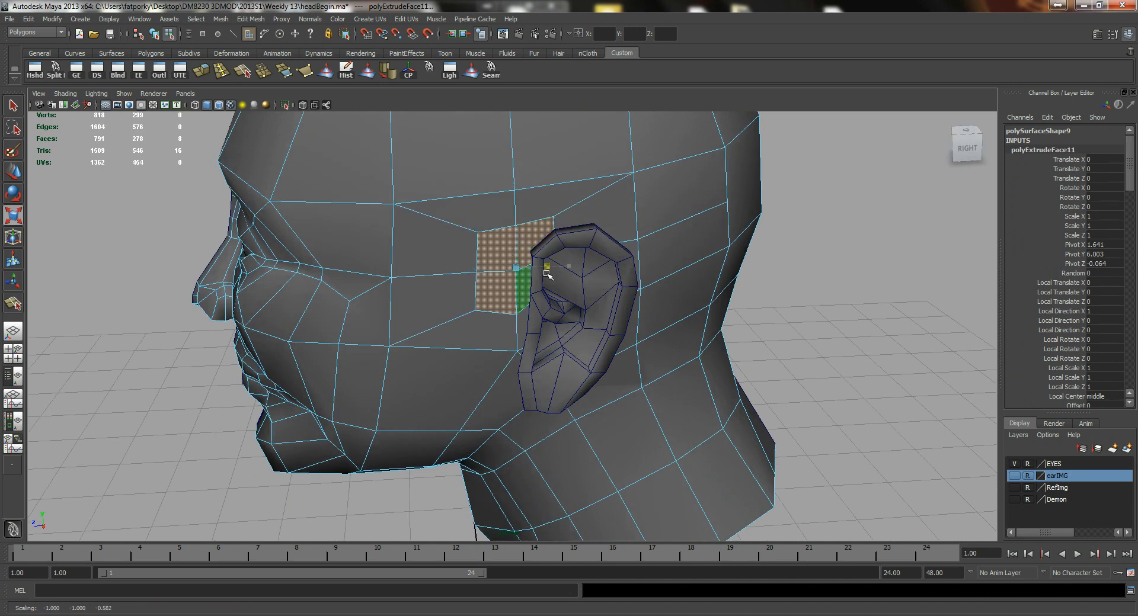
- Move the inset's upper middle and lower middle vertices to round its outline
key("q")
left_click_drag(525, 236, 563, 232, "alt")
right_click_drag(563, 231, 562, 177, "alt")
left_click(552, 183)
key("w")
left_click_drag(553, 160, 547, 145)
left_click_drag(550, 295, 550, 258)
- Delete the four inset faces to open a hole in the head for the ear
key("q")
right_click_drag(544, 208, 528, 222)
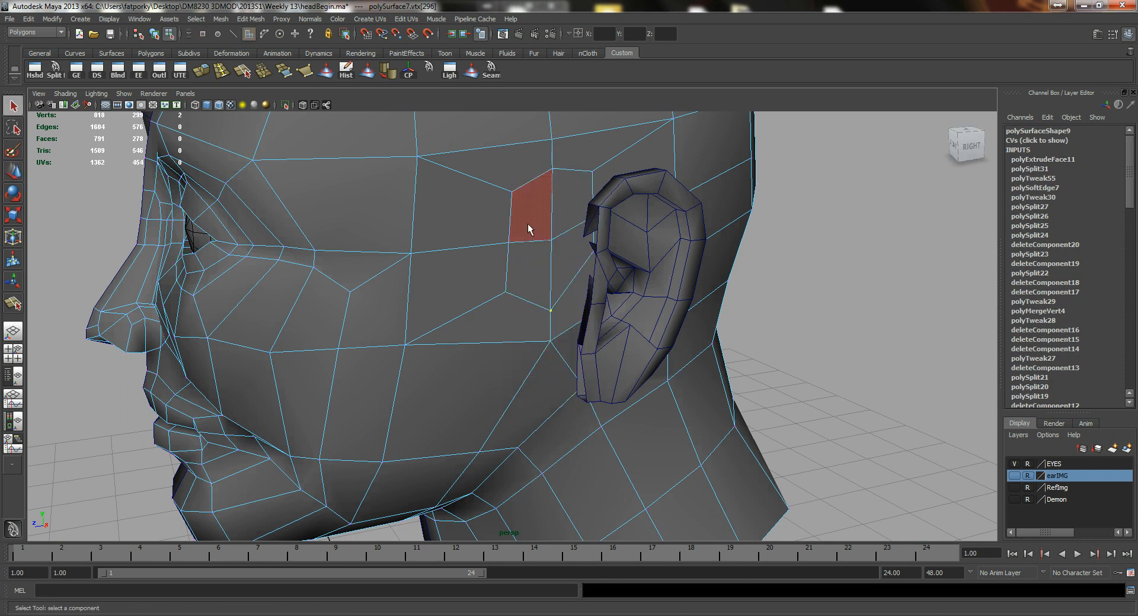
left_click_drag(527, 223, 535, 267)
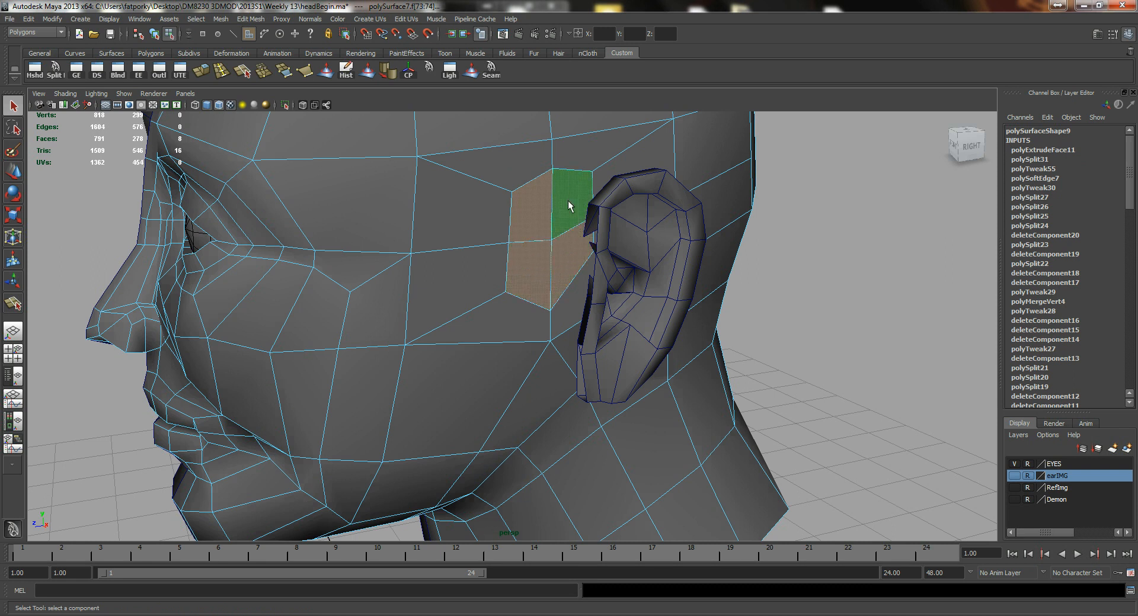
key("Delete")
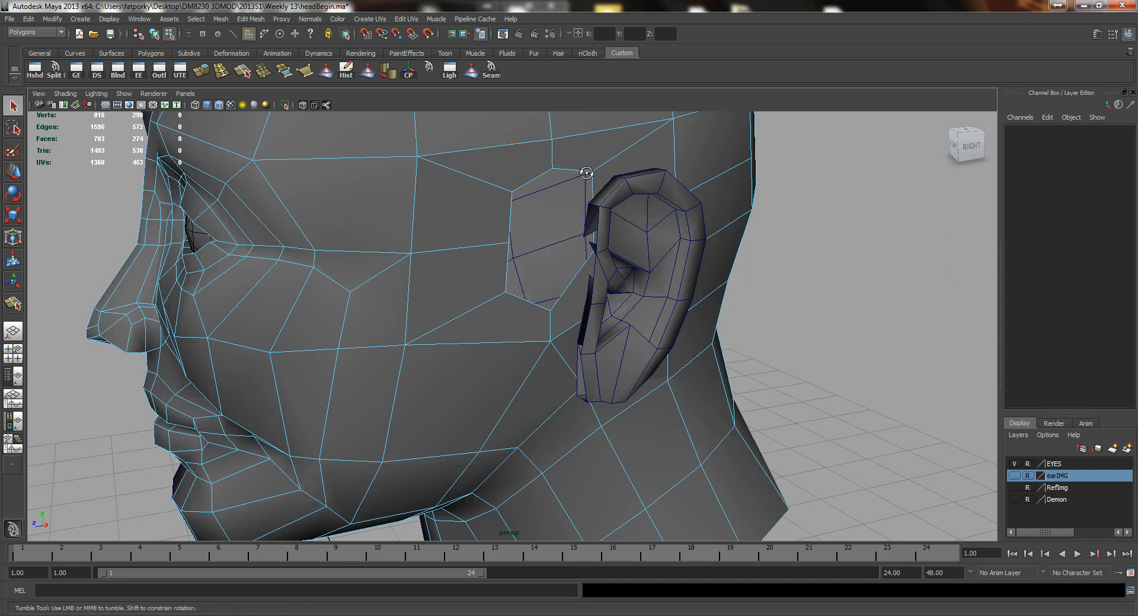
- Rotate the ear to -31.979 about Y and move it to X 1.637, Z 0.178 beside the head opening
left_click_drag(558, 166, 604, 174, "alt")
right_click_drag(675, 221, 688, 150)
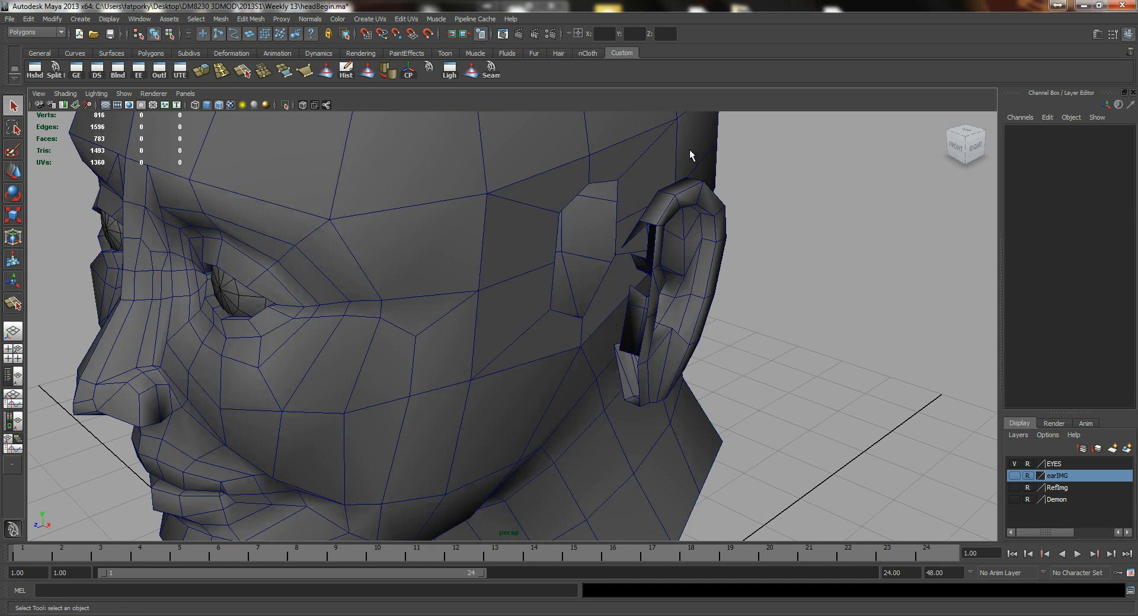
left_click(684, 243, "shift")
left_click_drag(684, 243, 659, 219, "alt")
left_click_drag(701, 252, 657, 317, "alt")
key("e")
key("ctrl+z")
left_click(694, 279)
key("w")
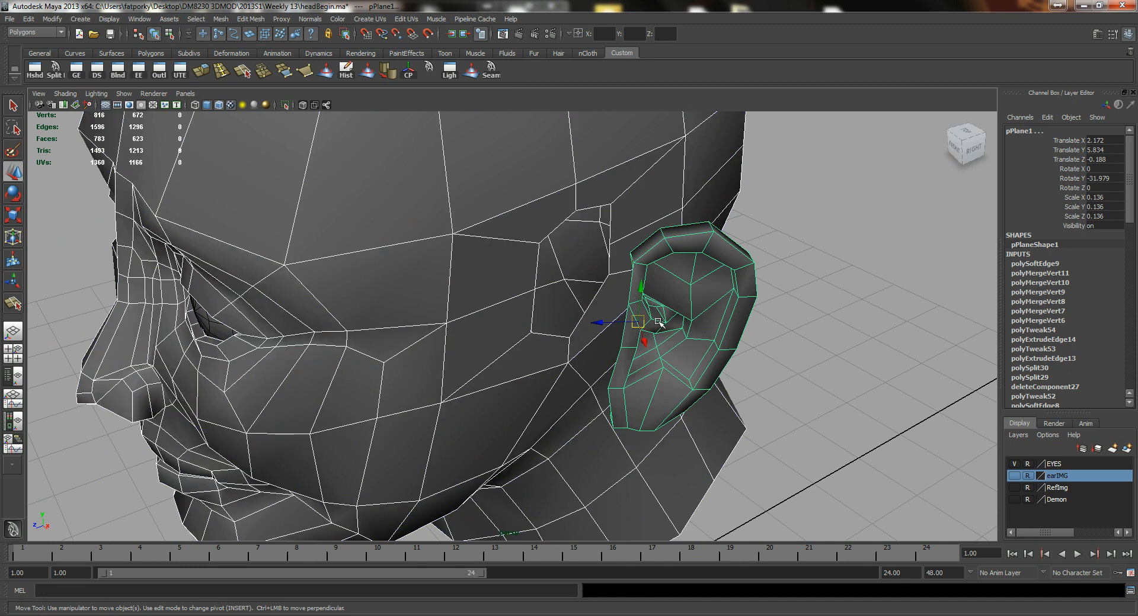
left_click_drag(644, 342, 555, 390)
left_click_drag(555, 390, 541, 284, "alt")
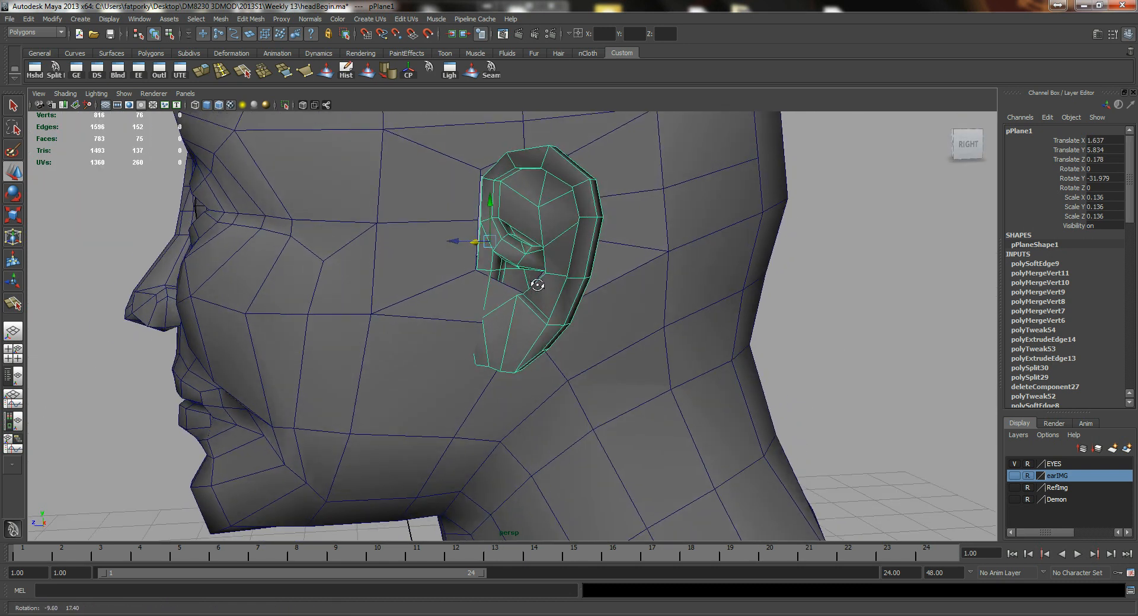
- Move the ear outward from the head opening and scale it uniformly to 0.118
left_click_drag(473, 233, 592, 249)
key("r")
middle_click_drag(625, 267, 615, 268)
left_click_drag(614, 268, 600, 285, "alt")
middle_click_drag(600, 285, 592, 286)
left_click_drag(593, 286, 627, 262, "alt")
middle_click_drag(627, 262, 622, 264)
left_click_drag(621, 263, 521, 191, "alt")
key("w")
- Select the border edge loop of the head opening and reposition it to line up with the ear
key("q")
right_click(499, 172)
left_click(500, 158)
double_click(514, 160)
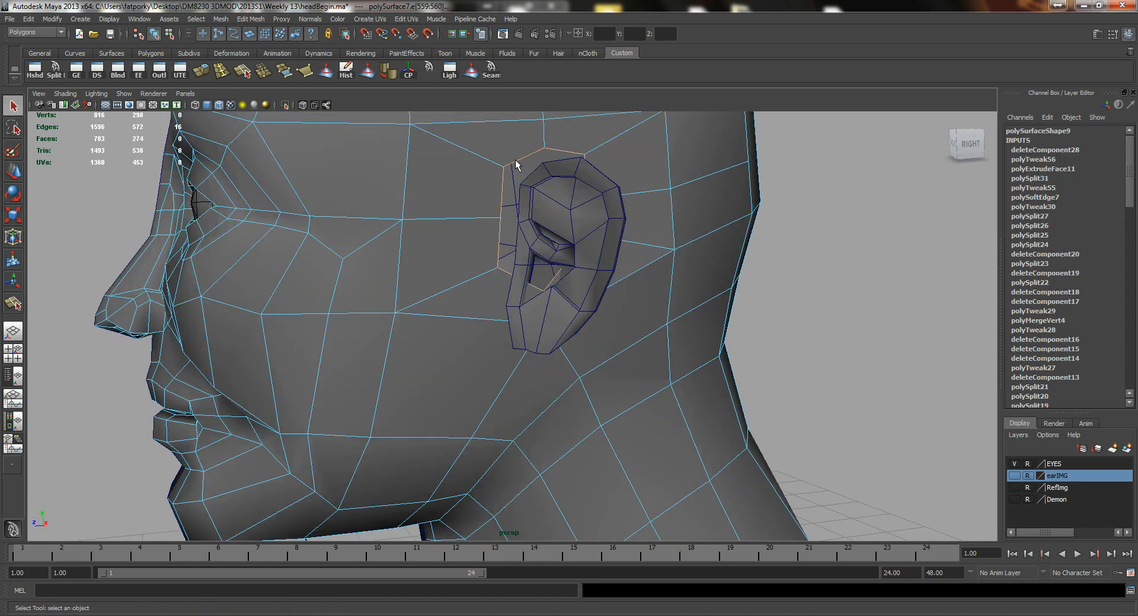
key("w")
left_click_drag(540, 182, 718, 297)
key("q")
left_click(562, 288)
key("w")
left_click_drag(723, 332, 503, 218, "alt")
- Pick an upper edge of the head opening's border and move it to fit the ear
right_click_drag(505, 213, 504, 185)
left_click(517, 196)
left_click_drag(520, 163, 439, 381)
key("q")
key("w")
mouse_move(434, 377)
middle_mouse_down()
mouse_move(418, 392)
mouse_move(444, 375)
middle_mouse_up()
left_click_drag(444, 376, 543, 300, "alt")
- Switch the ear to vertex editing and try picking a vertex on its border facing the head
right_click(548, 248)
left_click(515, 315)
right_click_drag(516, 315, 535, 366, "alt")
left_click_drag(535, 366, 598, 301, "alt")
left_click(587, 354)
right_click_drag(602, 290, 554, 289)
left_click_drag(548, 290, 525, 264, "alt")
right_click_drag(524, 265, 441, 263, "alt")
left_click_drag(441, 264, 513, 307, "alt")
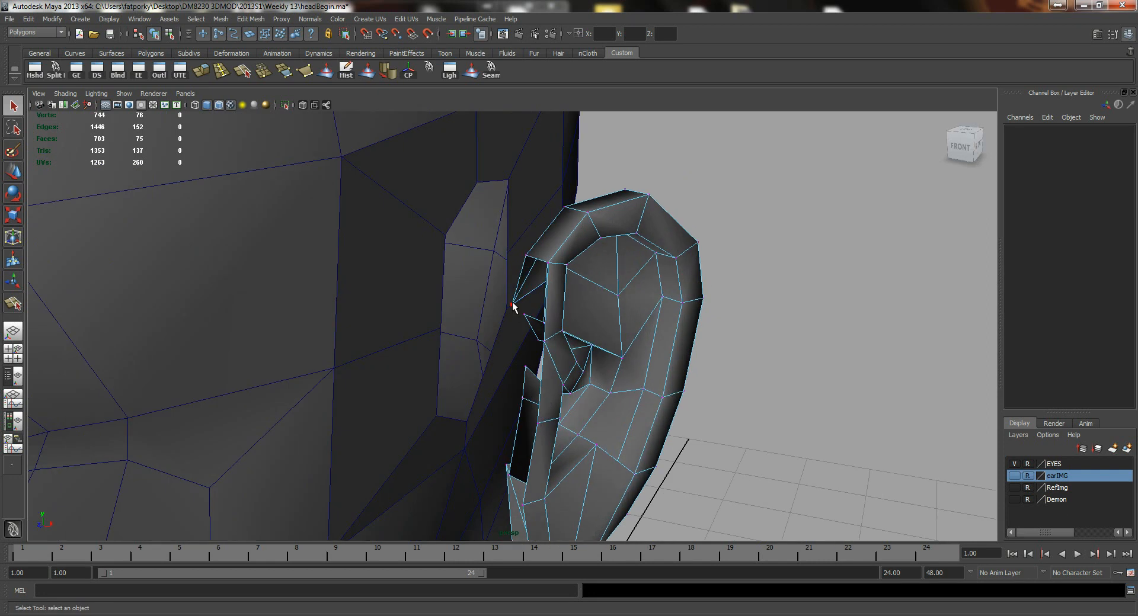
left_click(514, 307)
key("ctrl+z")
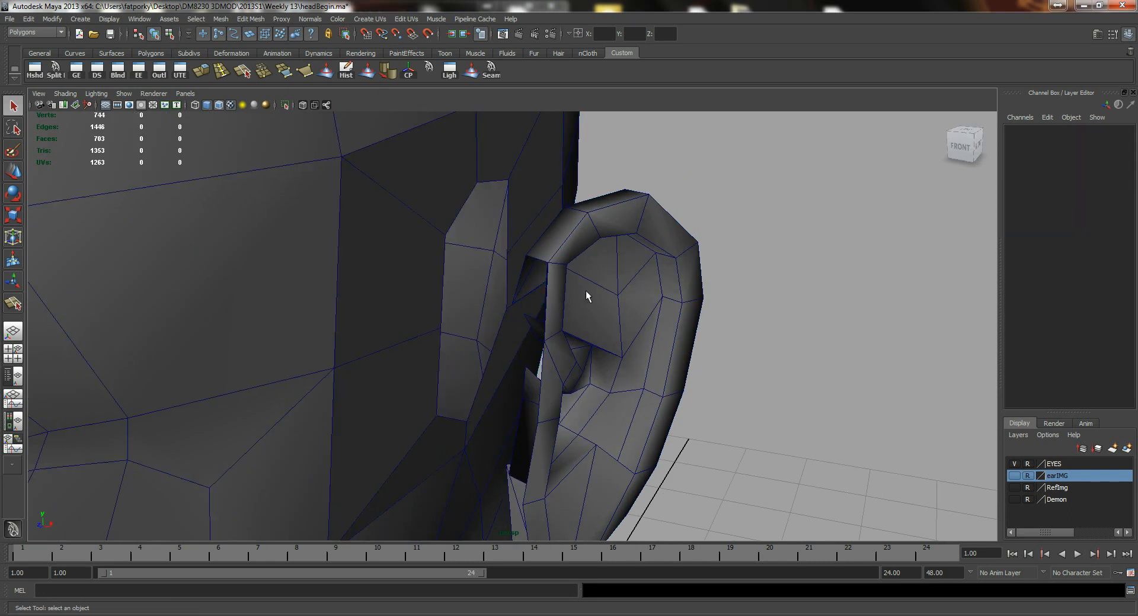
- Select both the ear and the head in object mode and delete their construction history
left_click_drag(752, 399, 752, 399)
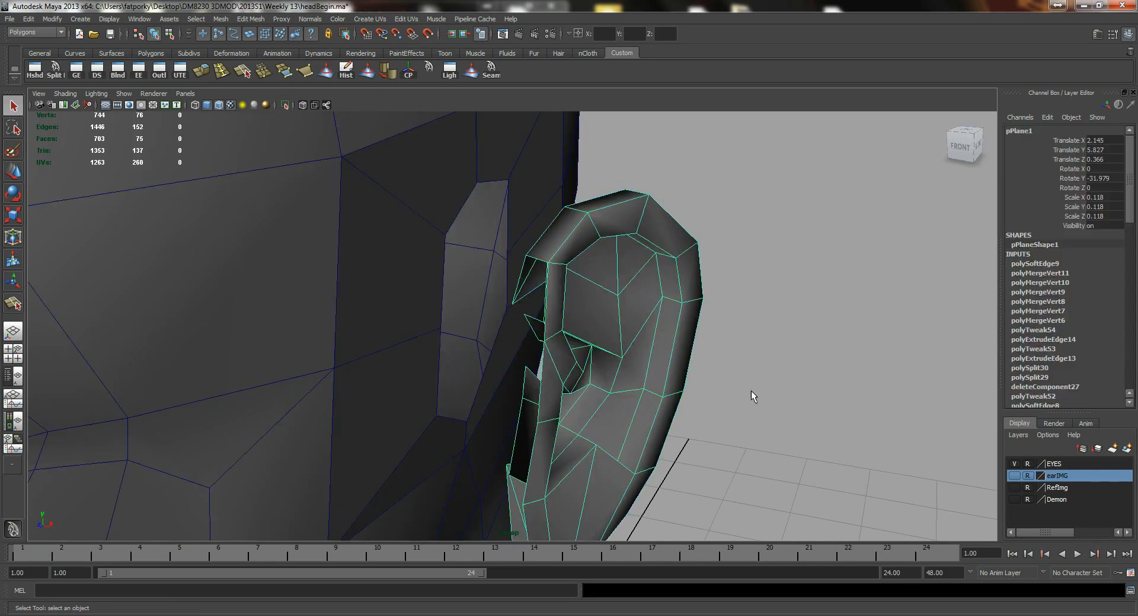
right_click_drag(621, 277, 674, 261)
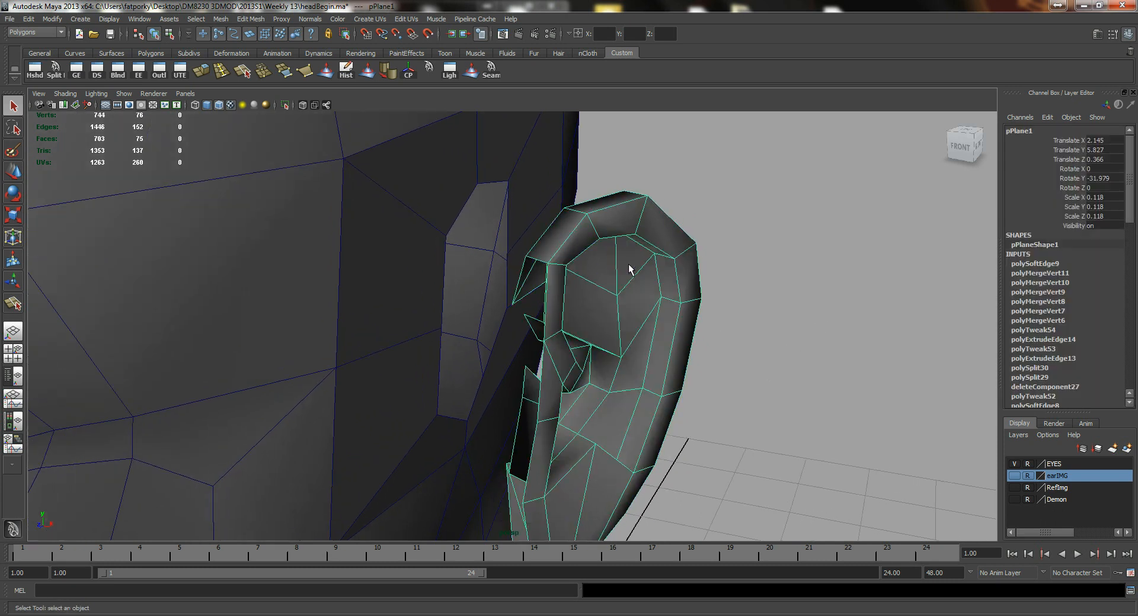
left_click(403, 296, "shift")
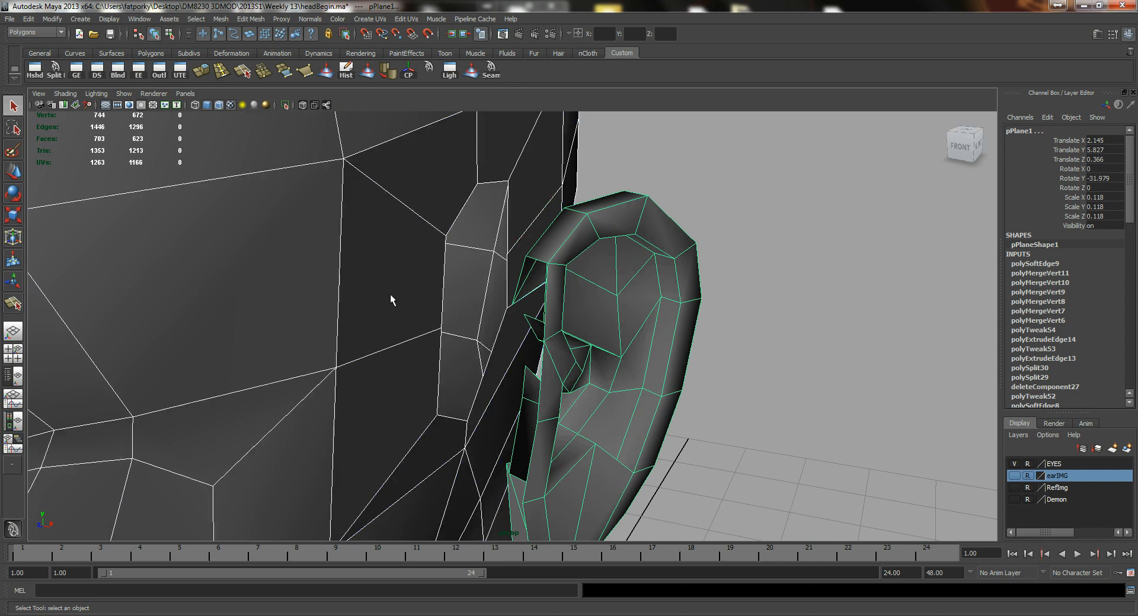
left_click(346, 74)
- Switch the ear to vertex editing and select a vertex on its upper border facing the head
left_click(656, 246)
scroll(531, 295, "up", 4)
right_click_drag(596, 264, 544, 233)
left_click_drag(543, 234, 483, 334, "alt")
left_click(525, 338)
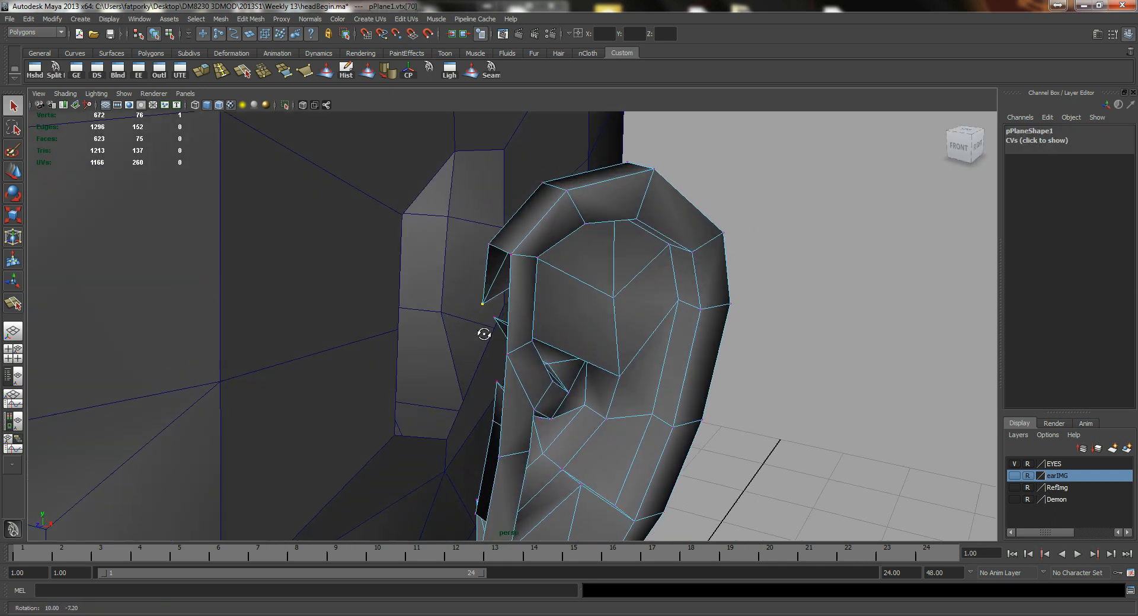
- Try to snap the ear's upper front border vertex to the upper front corner of the head opening
left_click(511, 255)
left_click_drag(510, 255, 400, 207, "alt")
key("w")
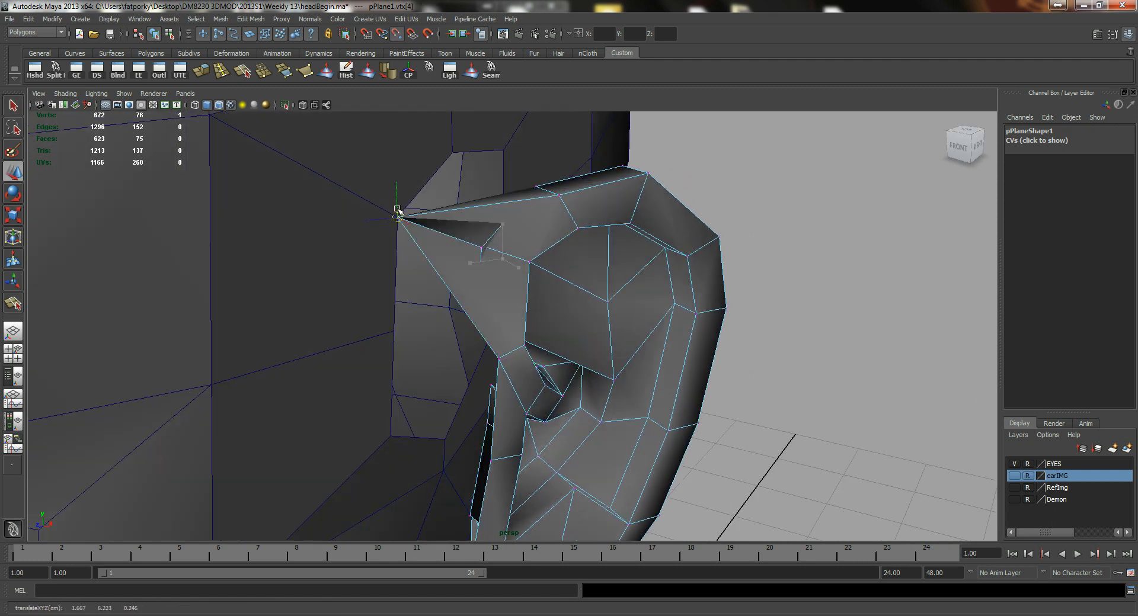
key("ctrl+z")
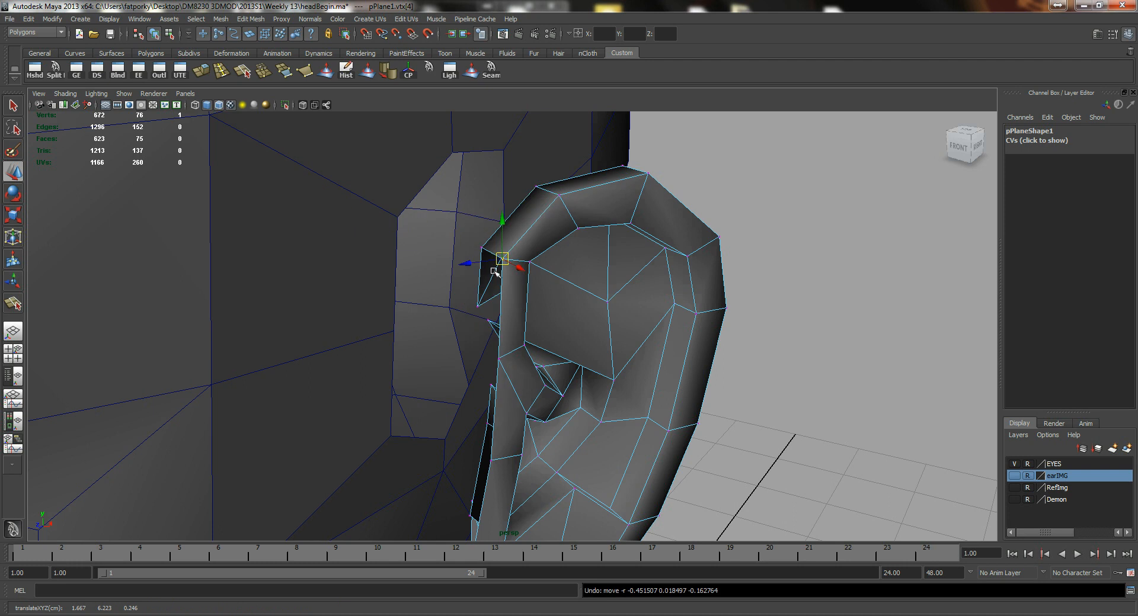
- Merge the close vertices on the ear's upper front border using a threshold of 0.0001
left_click_drag(485, 243, 532, 276, "alt")
left_click(515, 268)
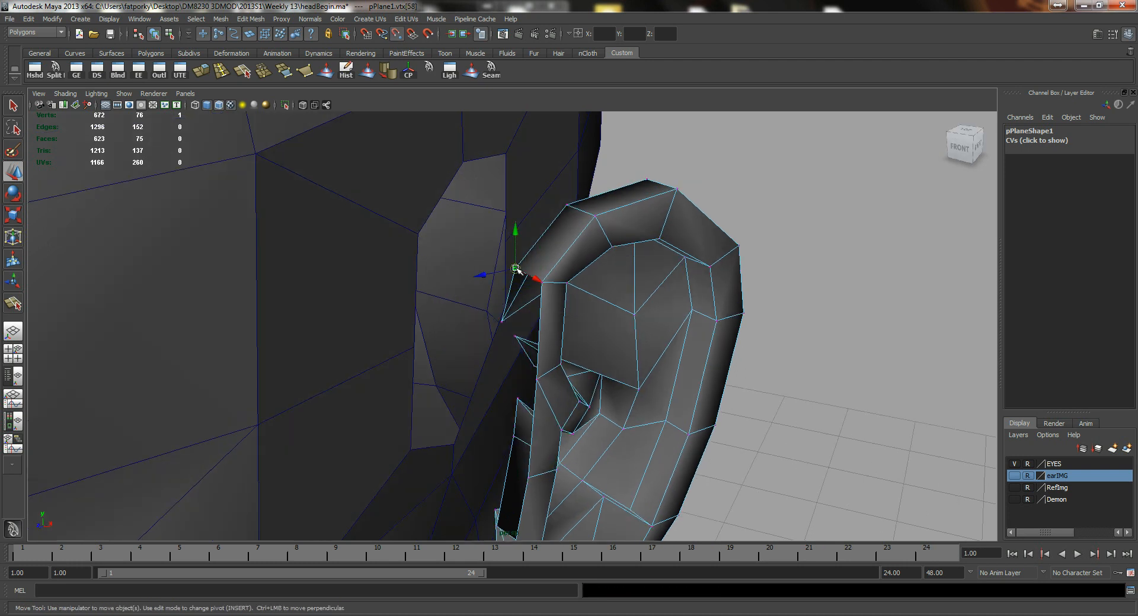
left_click_drag(516, 270, 482, 330, "alt")
key("q")
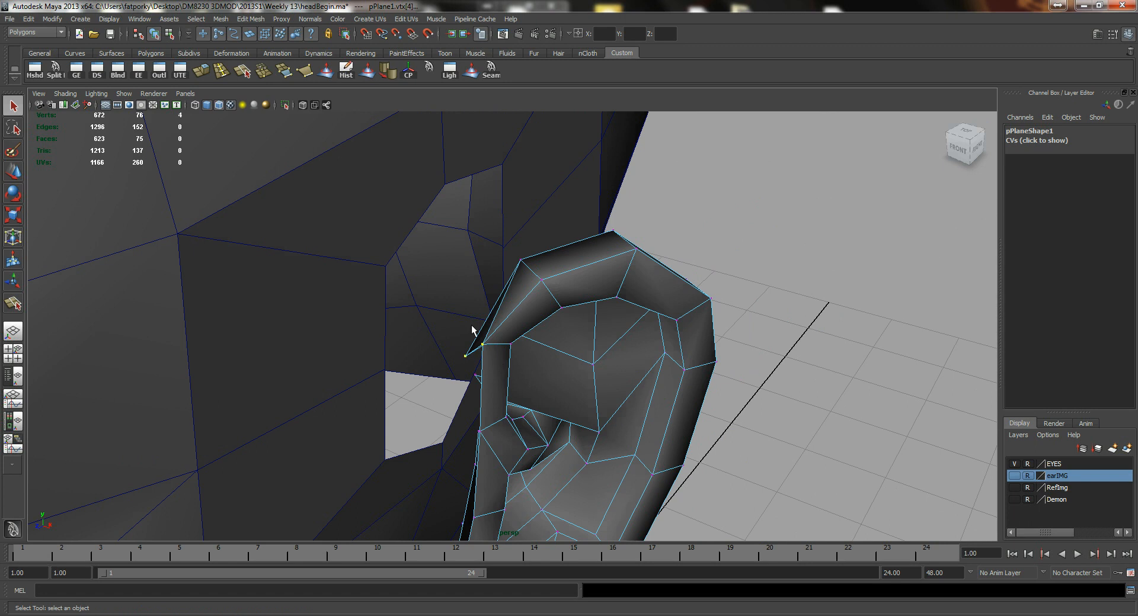
left_click_drag(448, 329, 473, 373, "ctrl")
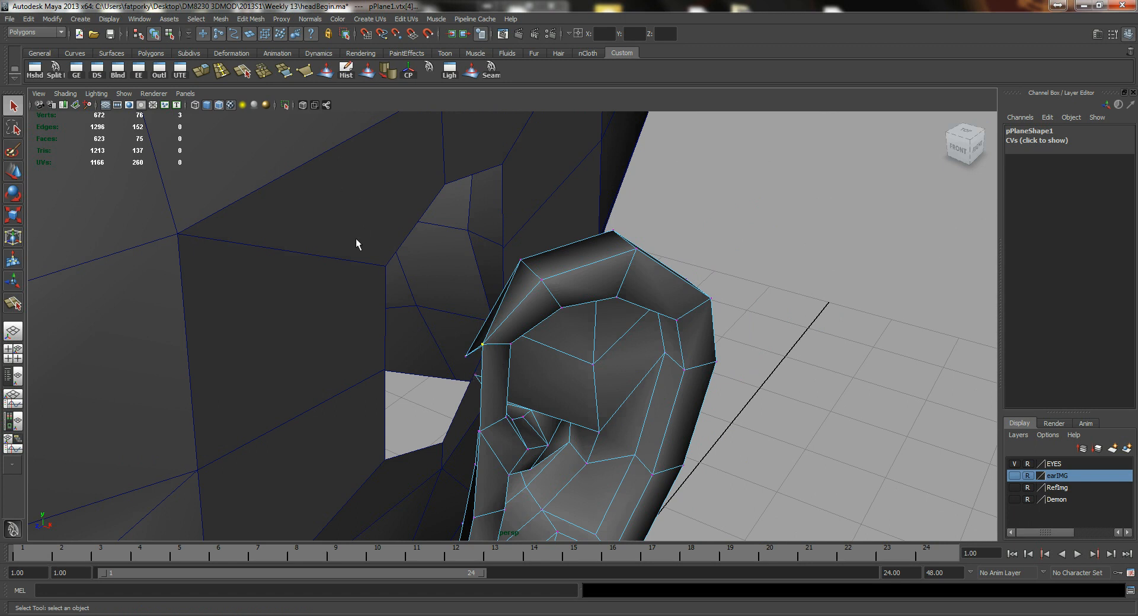
double_click(263, 72)
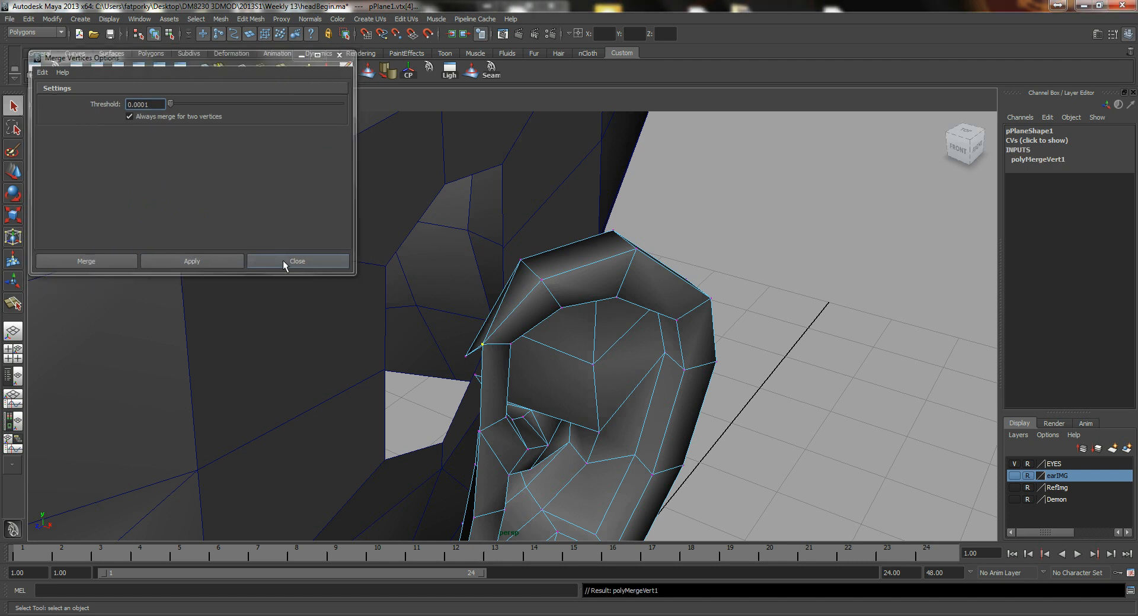
left_click(283, 262)
- Snap the ear's upper front and upper rear border vertices to the matching upper vertices of the head opening
left_click_drag(456, 305, 476, 315, "alt")
key("w")
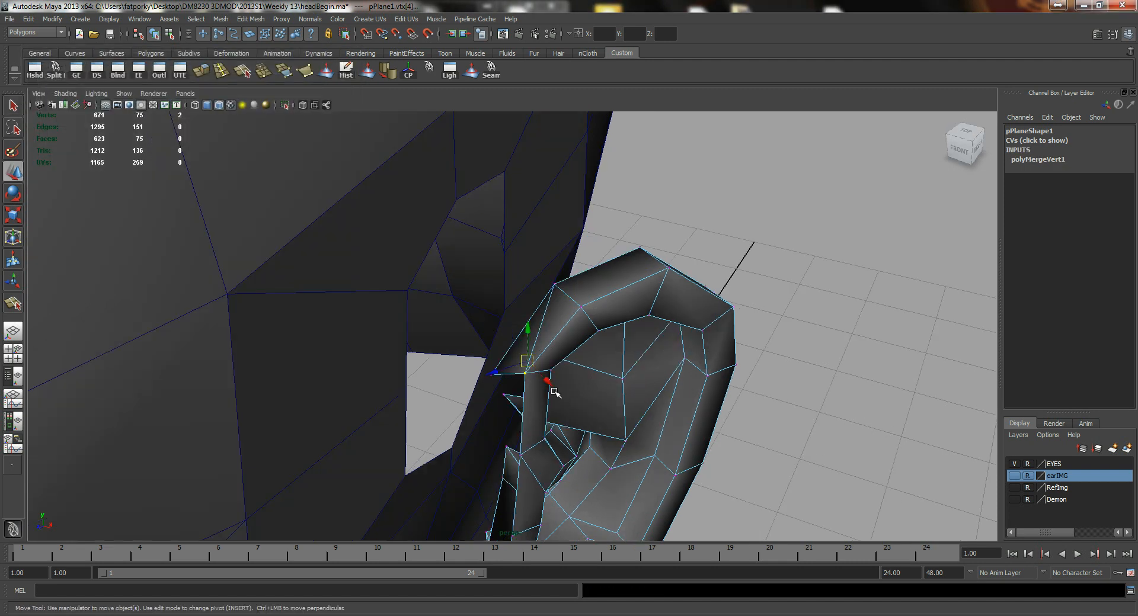
left_click_drag(525, 376, 568, 396, "alt")
left_click_drag(513, 360, 395, 280)
left_click_drag(513, 300, 409, 270, "alt")
left_click(354, 287)
left_click(325, 294)
left_click_drag(326, 295, 507, 219)
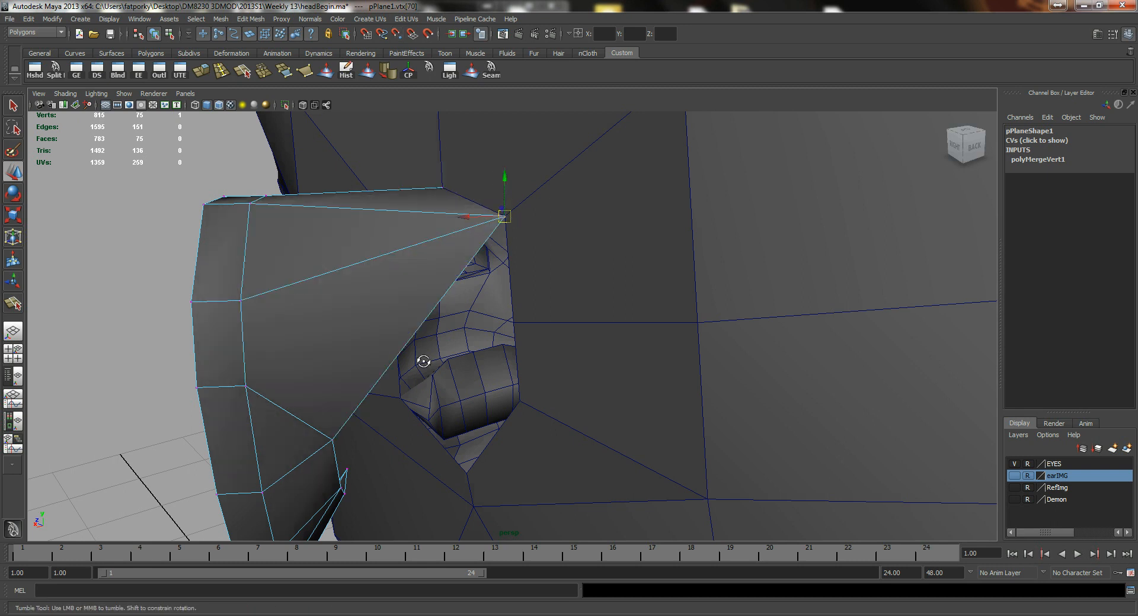
- Snap the next rear border vertex of the ear to the middle vertex on the opening's back edge
left_click_drag(424, 360, 375, 371, "alt")
left_click(318, 408)
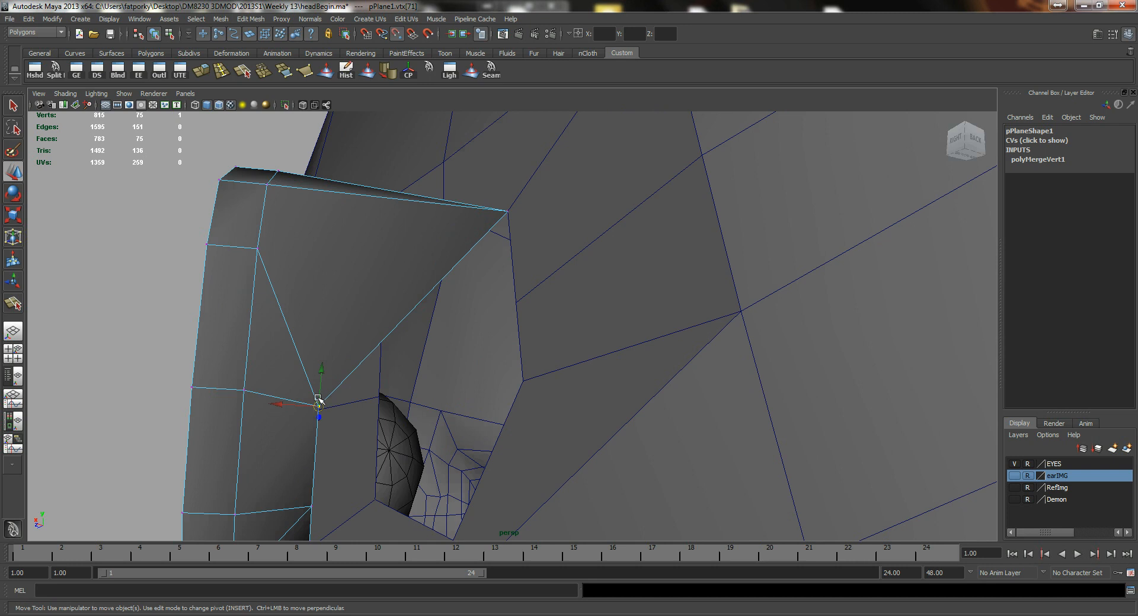
left_click_drag(318, 399, 504, 311)
middle_click_drag(555, 313, 559, 445)
left_click_drag(541, 426, 525, 419, "alt")
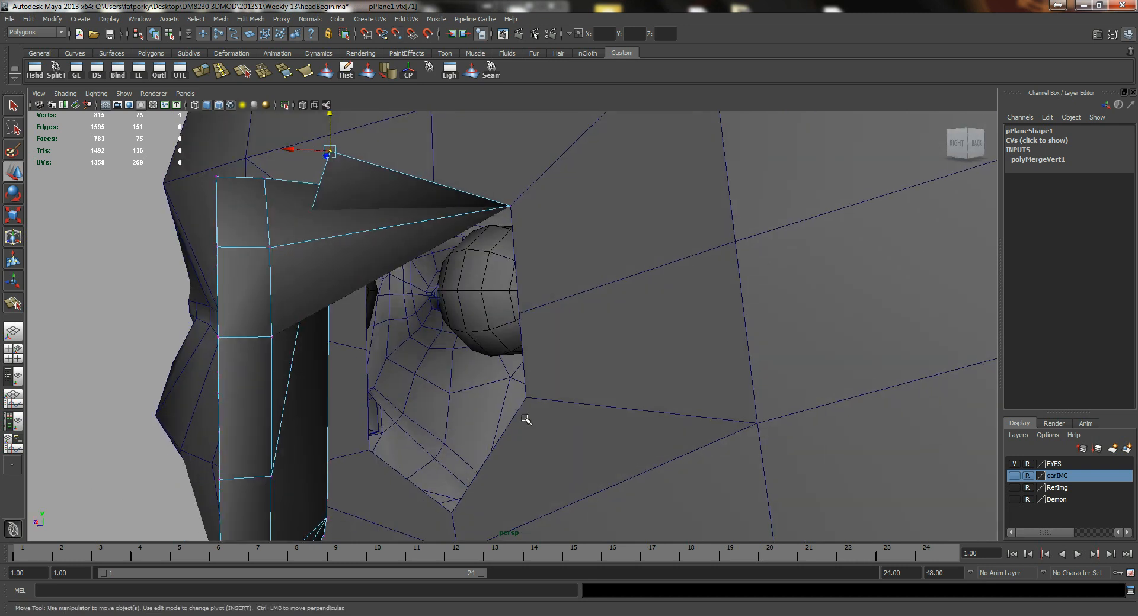
key("ctrl+z")
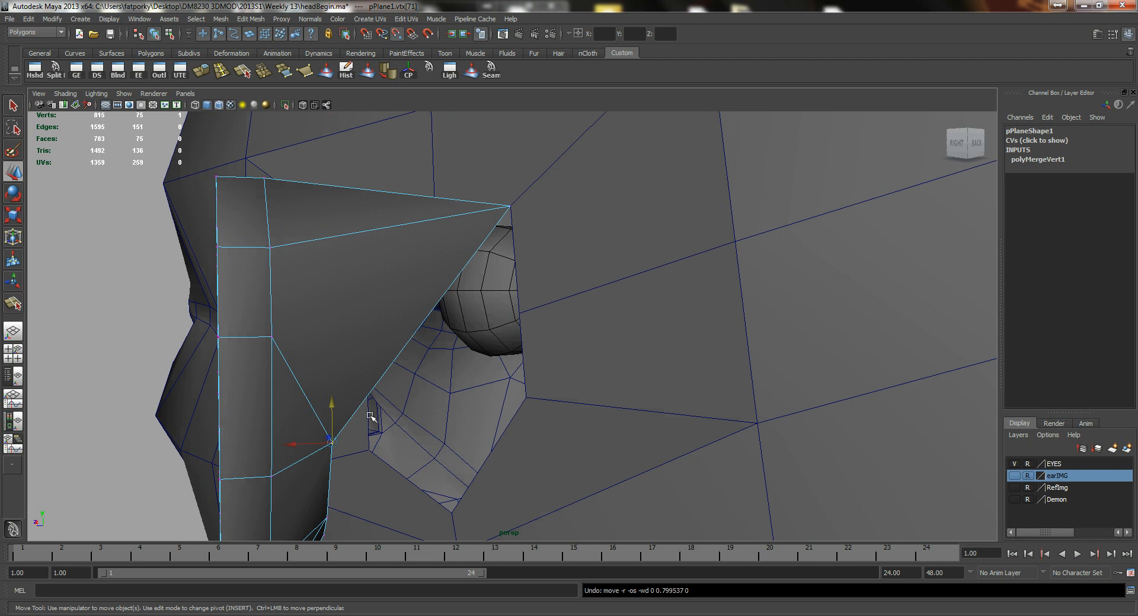
left_click_drag(333, 445, 522, 317)
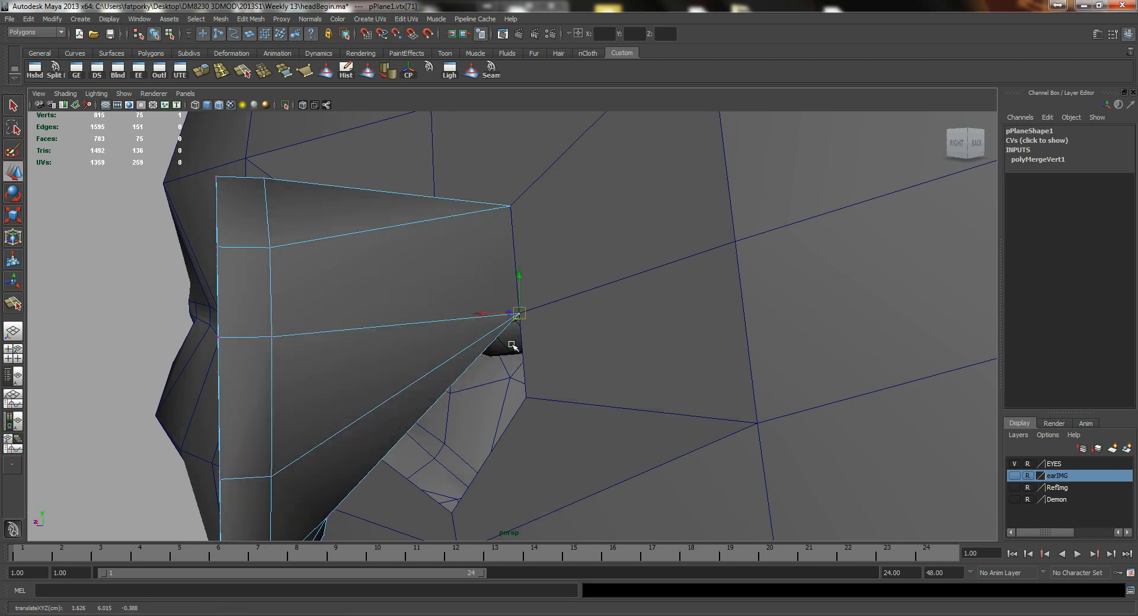
- Snap the ear's two lower rear border vertices to the lower back and bottom vertices of the opening
left_click_drag(496, 396, 550, 328, "alt")
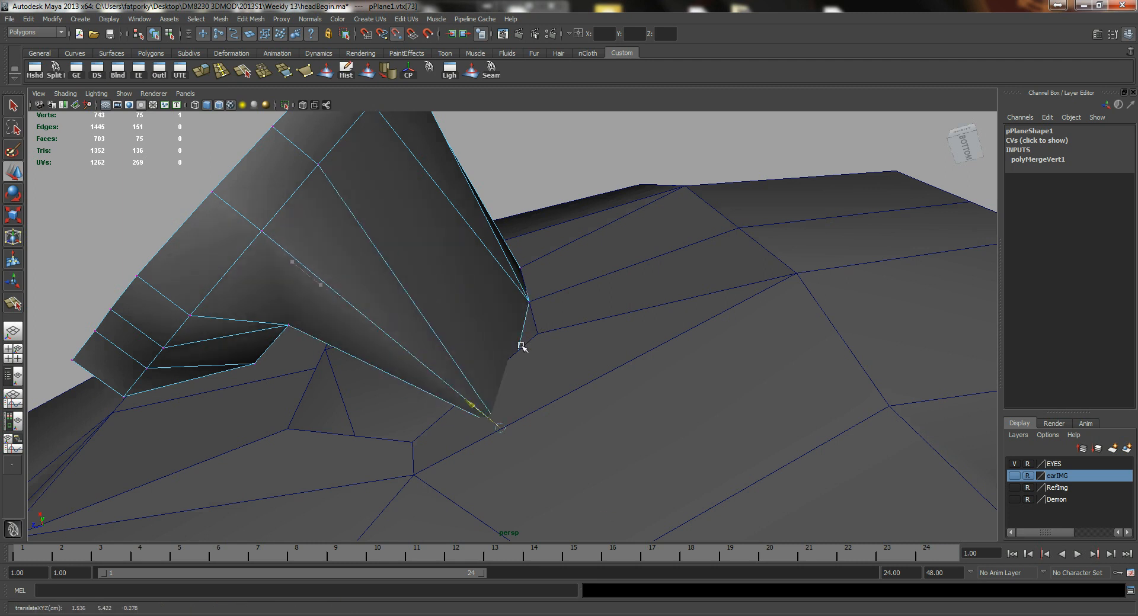
key("ctrl+z")
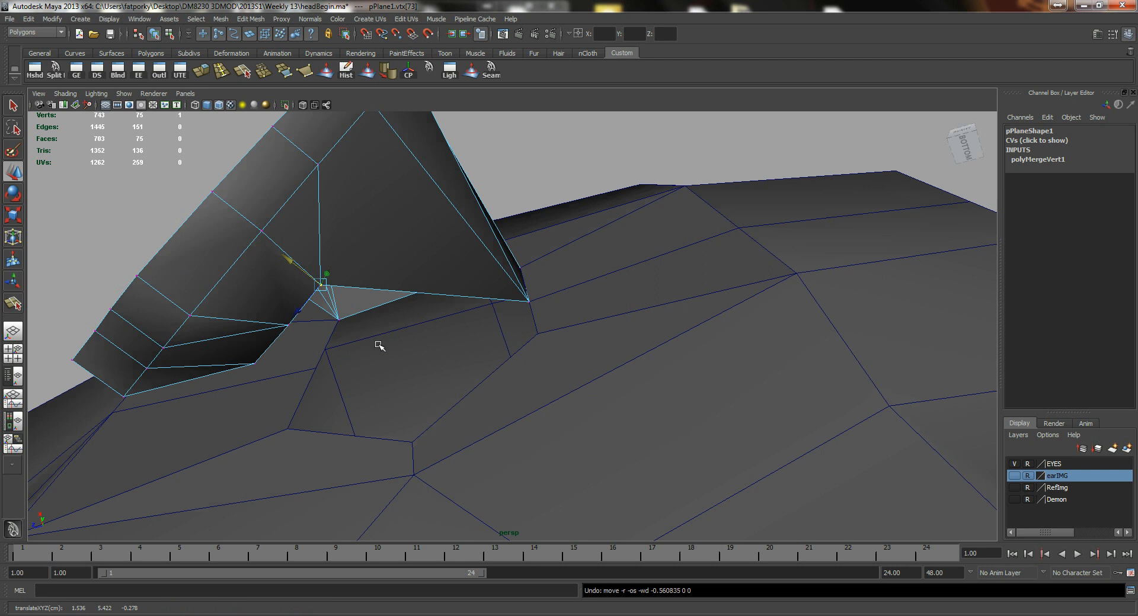
left_click_drag(326, 306, 538, 335)
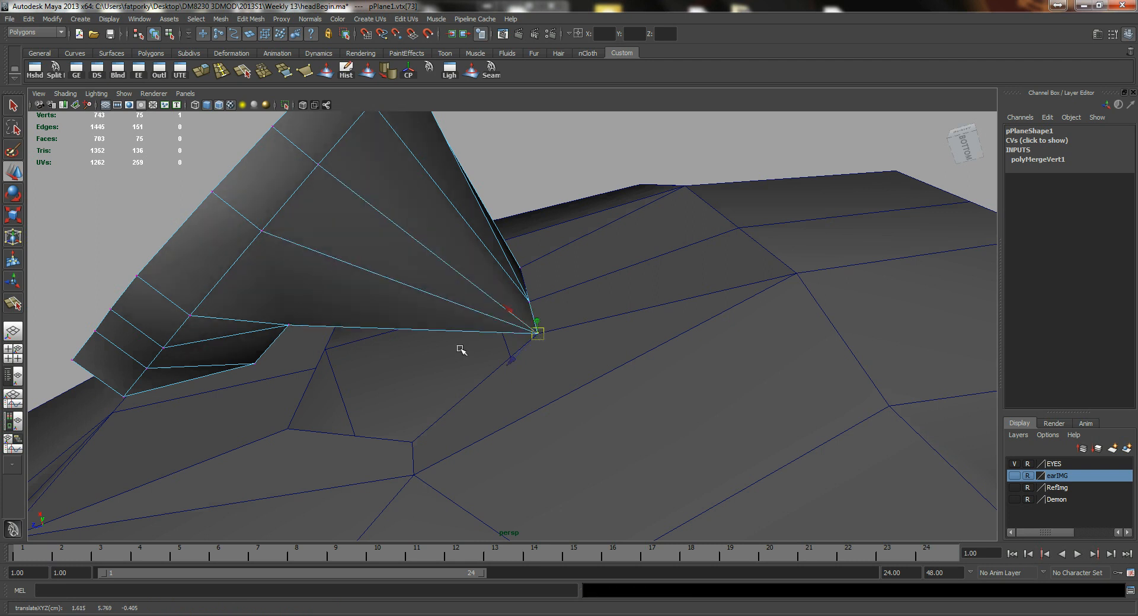
left_click_drag(383, 335, 485, 333, "alt")
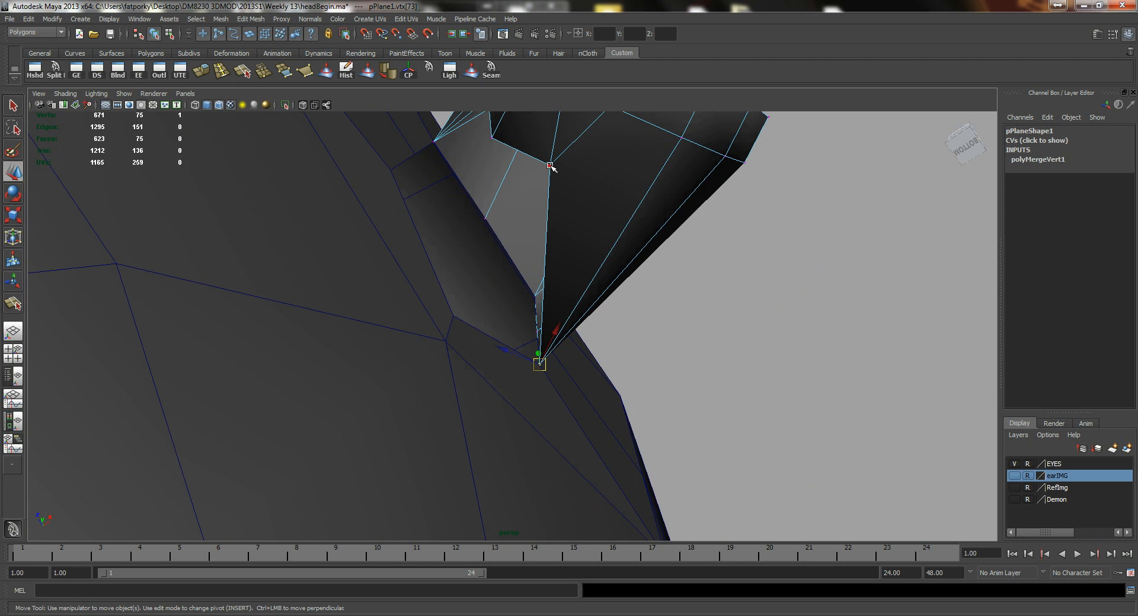
left_click_drag(544, 173, 488, 319)
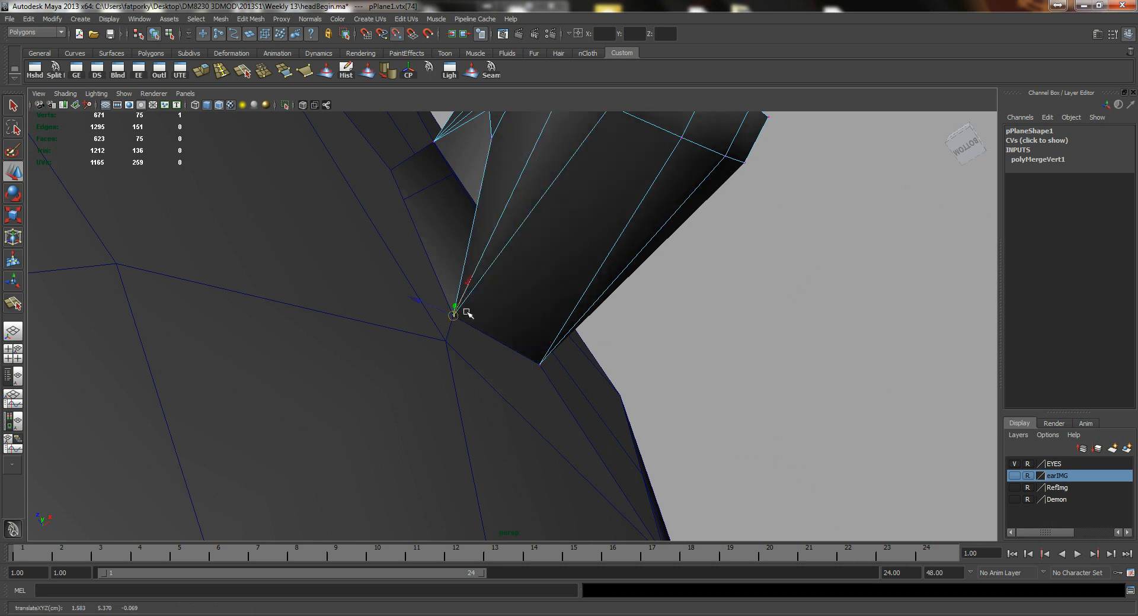
- Snap the ear's lower front border vertices to the lower front corner and front edge of the opening
left_click_drag(468, 217, 396, 298, "alt")
left_click(496, 277)
left_click_drag(419, 244, 507, 276, "alt")
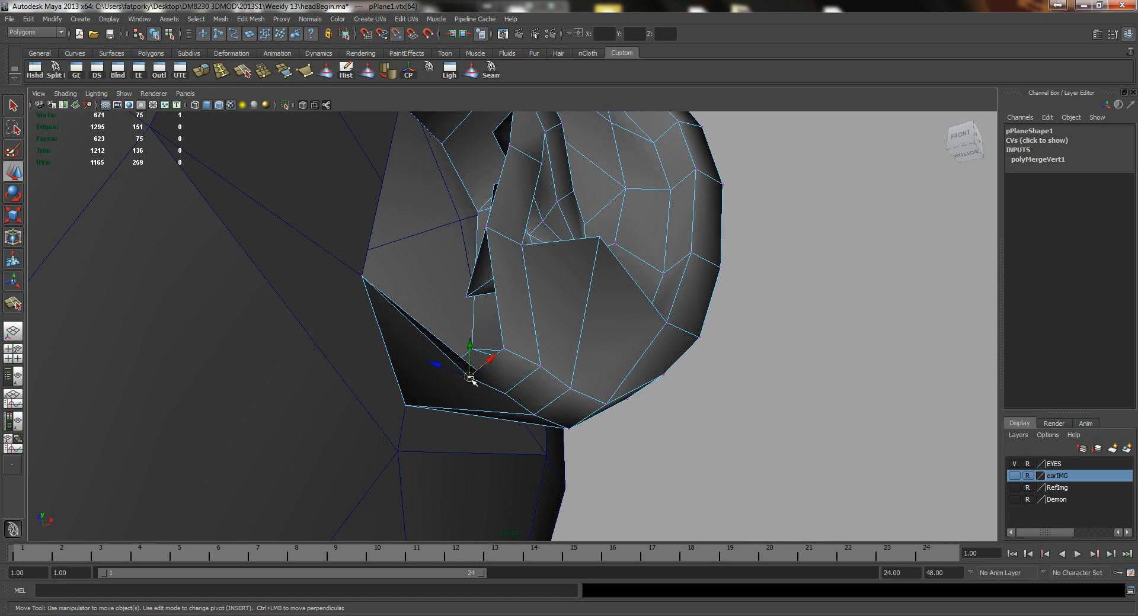
left_click_drag(470, 379, 363, 276)
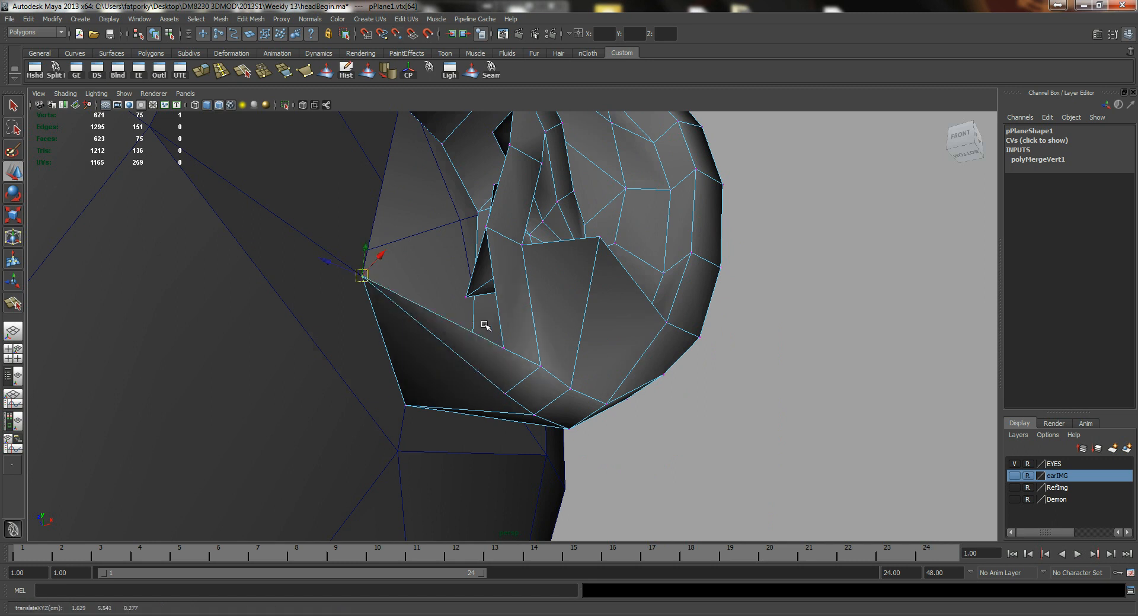
left_click(503, 350)
left_click_drag(502, 347, 375, 306)
left_click(440, 360)
left_click_drag(440, 360, 391, 277)
- Split the head face beside the opening's upper front edge with a new edge from the border to the neighbouring edge
left_click(287, 328)
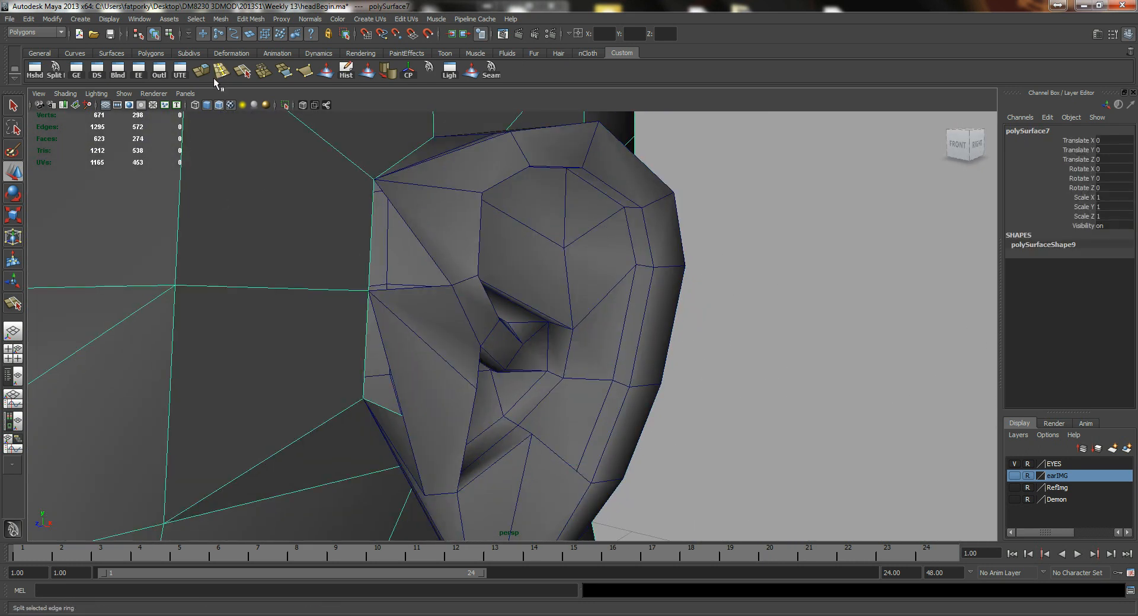
scroll(272, 204, "down", 2)
scroll(264, 192, "down", 2)
scroll(243, 160, "up", 1)
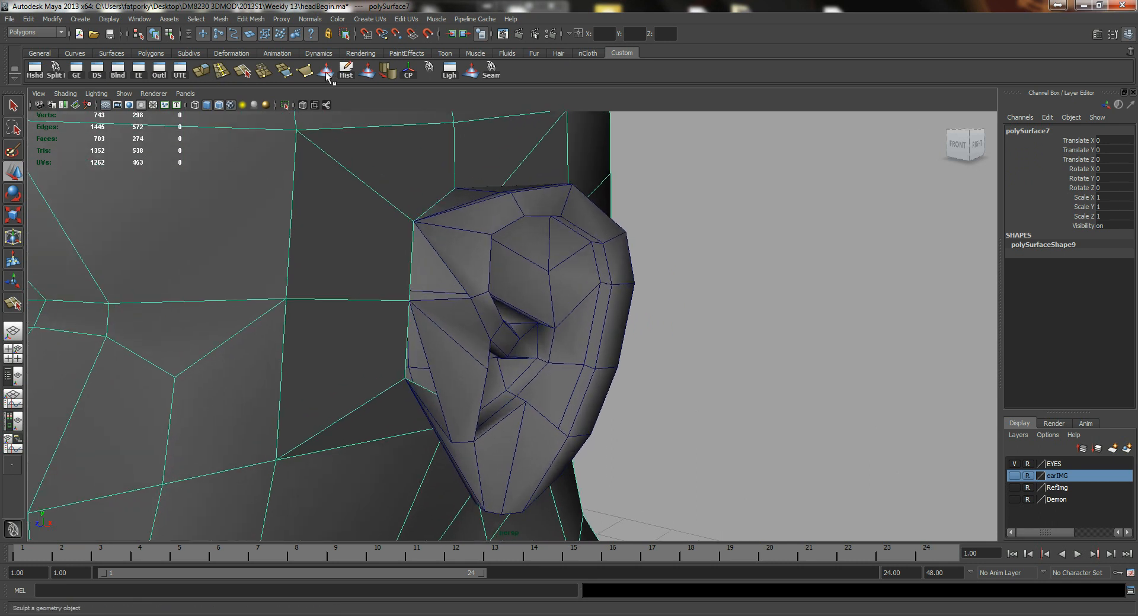
left_click(55, 70)
left_click_drag(414, 276, 415, 262)
left_click_drag(291, 249, 290, 235)
key("Return")
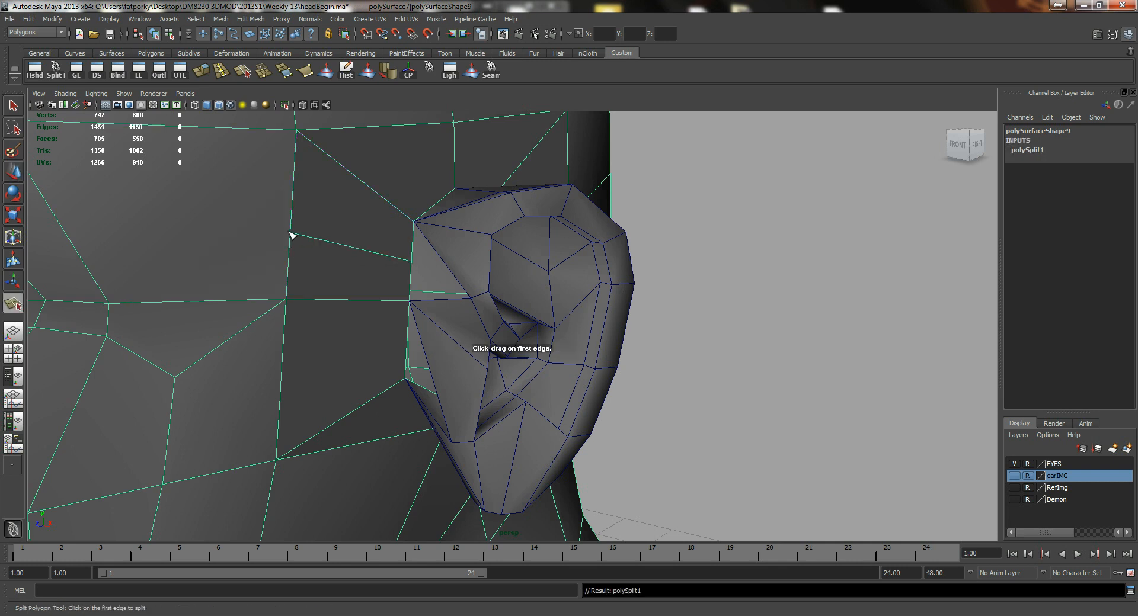
- Split the face beside the opening's lower front edge with a second edge from the border to the neighbouring edge
left_click(407, 340)
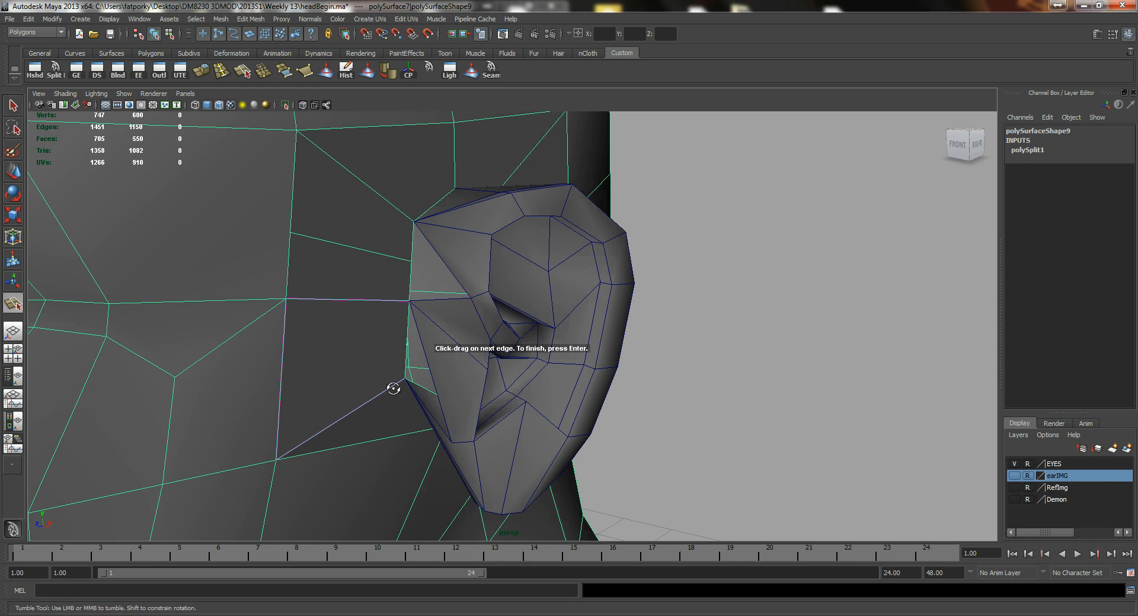
left_click_drag(393, 385, 347, 374, "alt")
left_click_drag(286, 349, 286, 345)
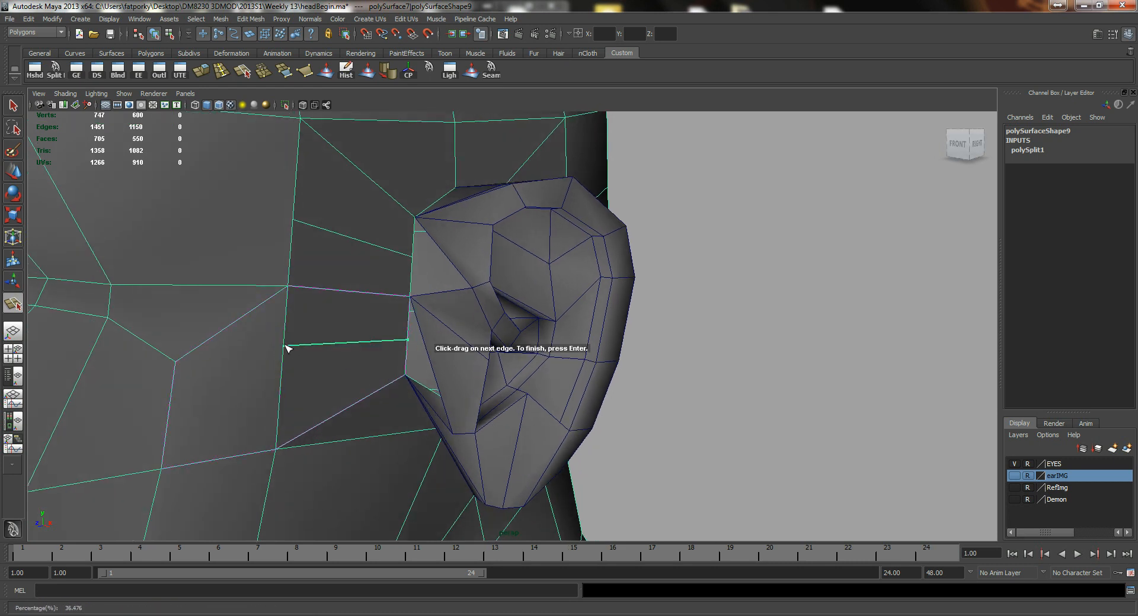
key("w")
- Snap the ear's two remaining front border vertices to the vertices where the split edges meet the opening's border
left_click(488, 242)
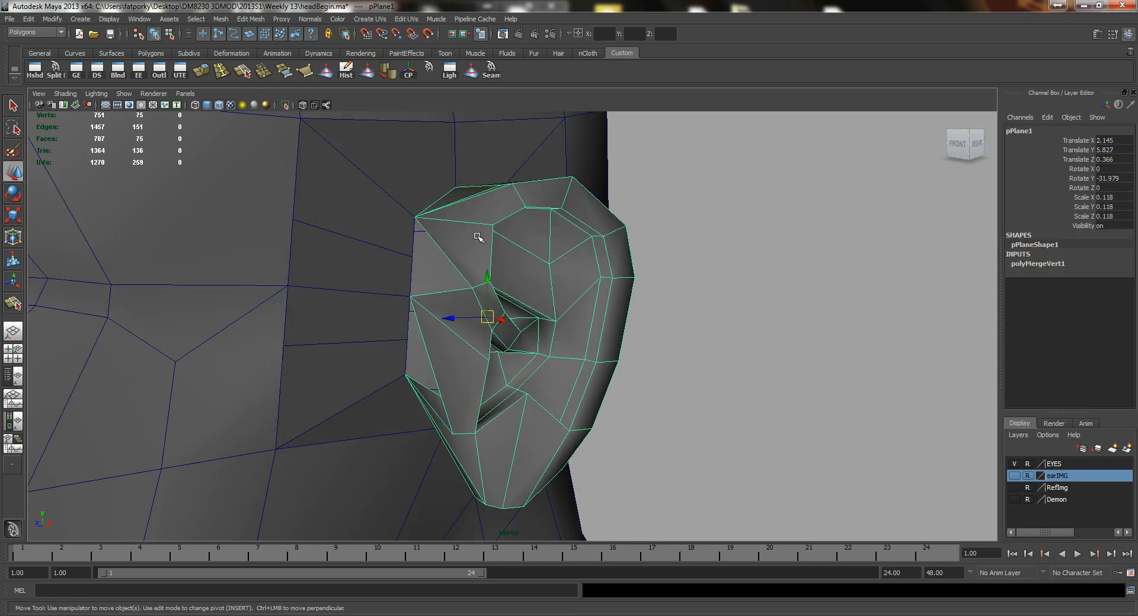
right_click_drag(475, 236, 444, 236)
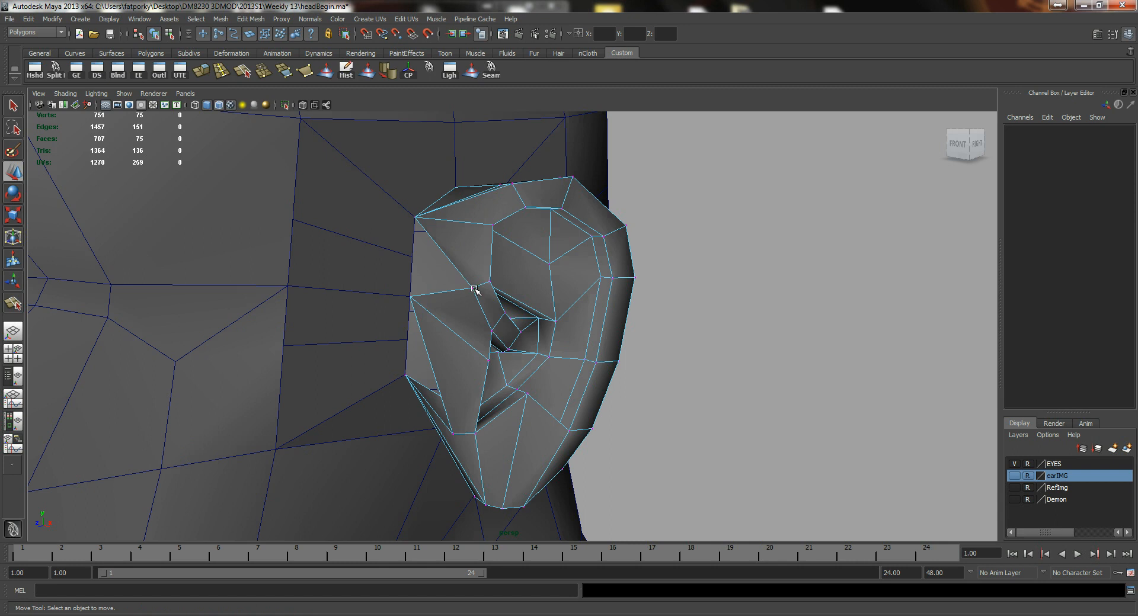
key("F8")
left_click(491, 256)
right_click_drag(442, 259, 442, 259)
left_click(473, 289)
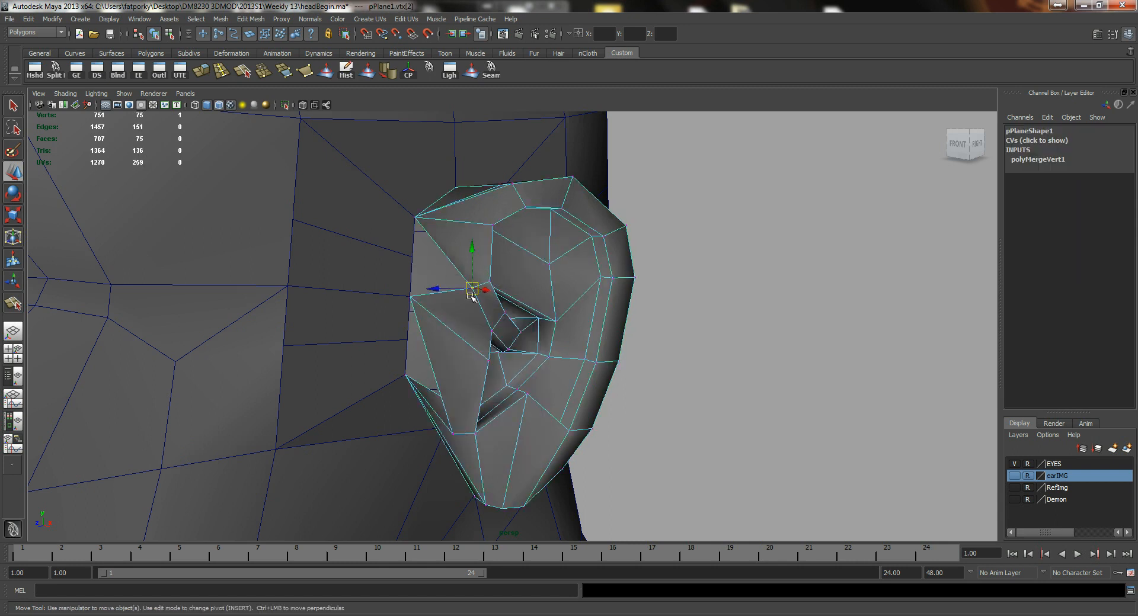
left_click_drag(472, 290, 414, 258)
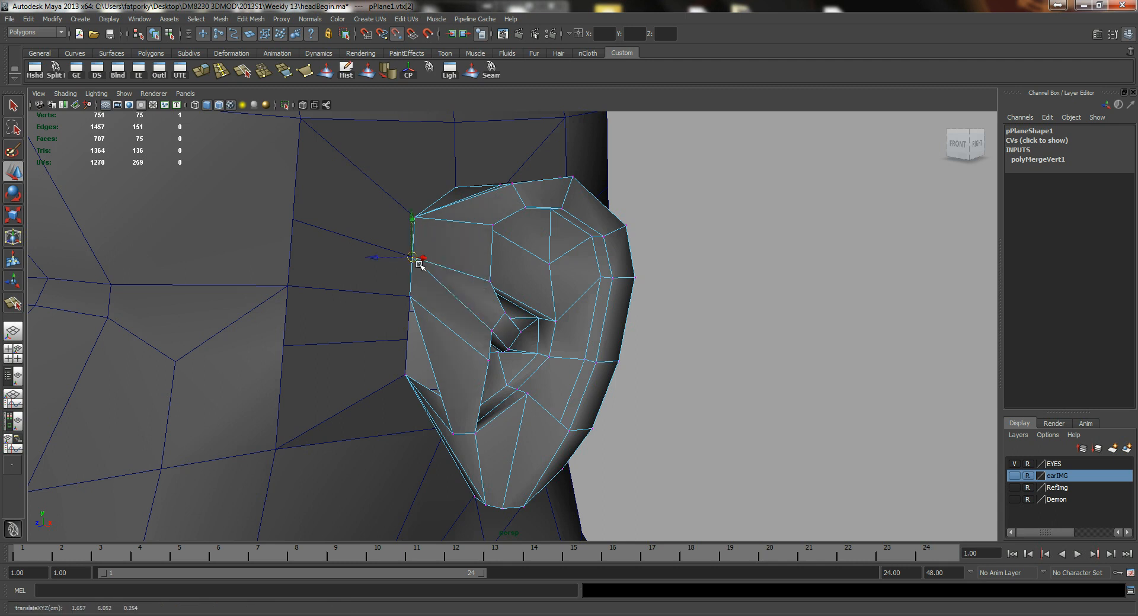
left_click(453, 434)
left_click_drag(453, 434, 403, 346)
- Select the ear and the head in object mode and combine them into one mesh
scroll(522, 364, "down", 4)
mouse_move(529, 355)
left_mouse_down("alt")
mouse_move(465, 360)
mouse_move(537, 352)
left_mouse_up("alt")
key("q")
right_click_drag(531, 282, 570, 256)
left_click(594, 258)
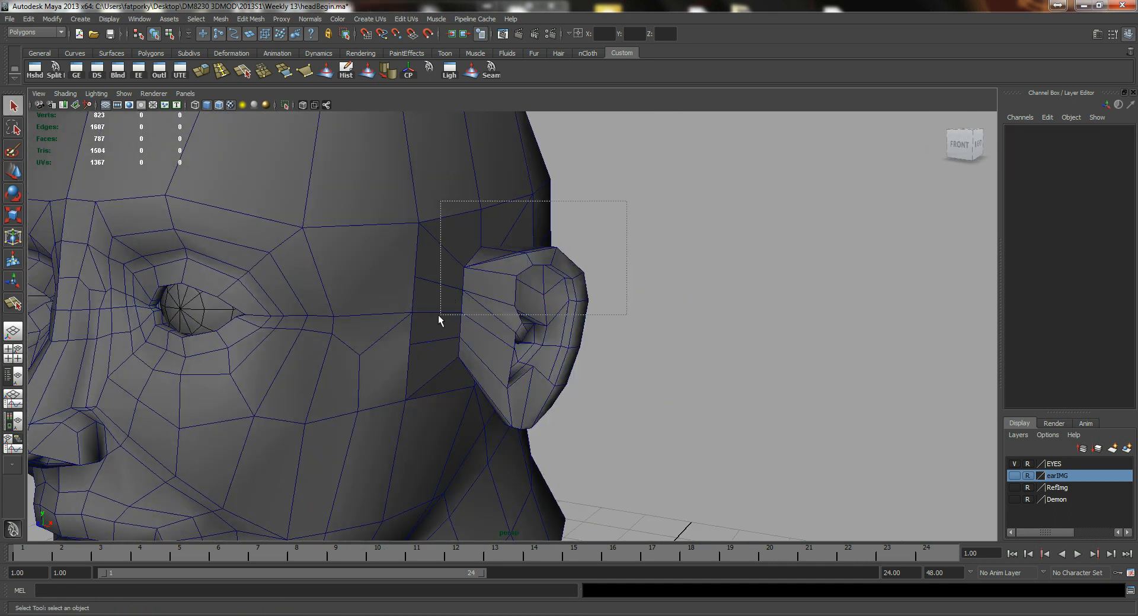
left_click_drag(440, 312, 397, 283)
left_click(226, 22)
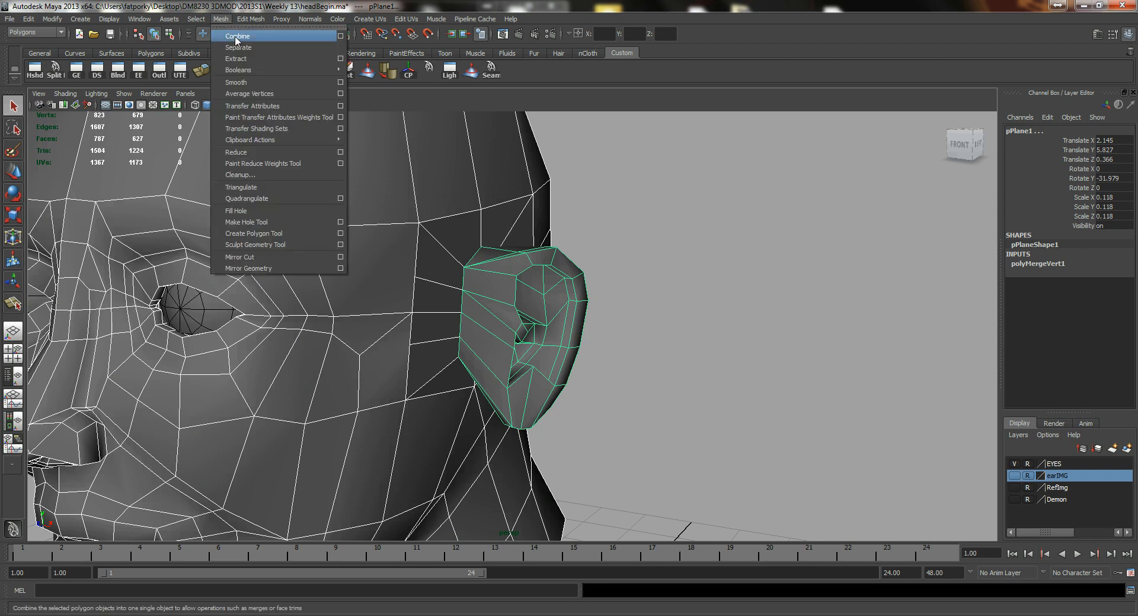
left_click(236, 34)
- Select the vertices around the ear on the combined mesh and merge them with a threshold of 0.0001
key("F9")
left_click_drag(340, 165, 723, 486)
left_click(247, 76)
double_click(247, 76)
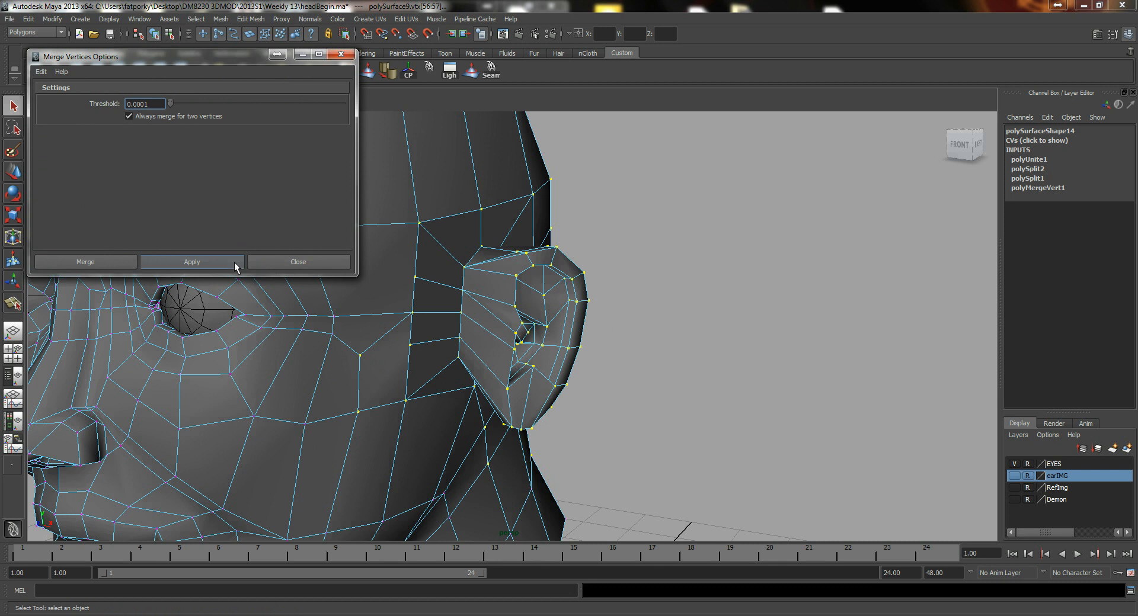
left_click(215, 261)
left_click(297, 262)
- Narrow the selection to the vertices close to the ear, merge them again, and return the head to object mode
left_click_drag(443, 287, 332, 231, "alt")
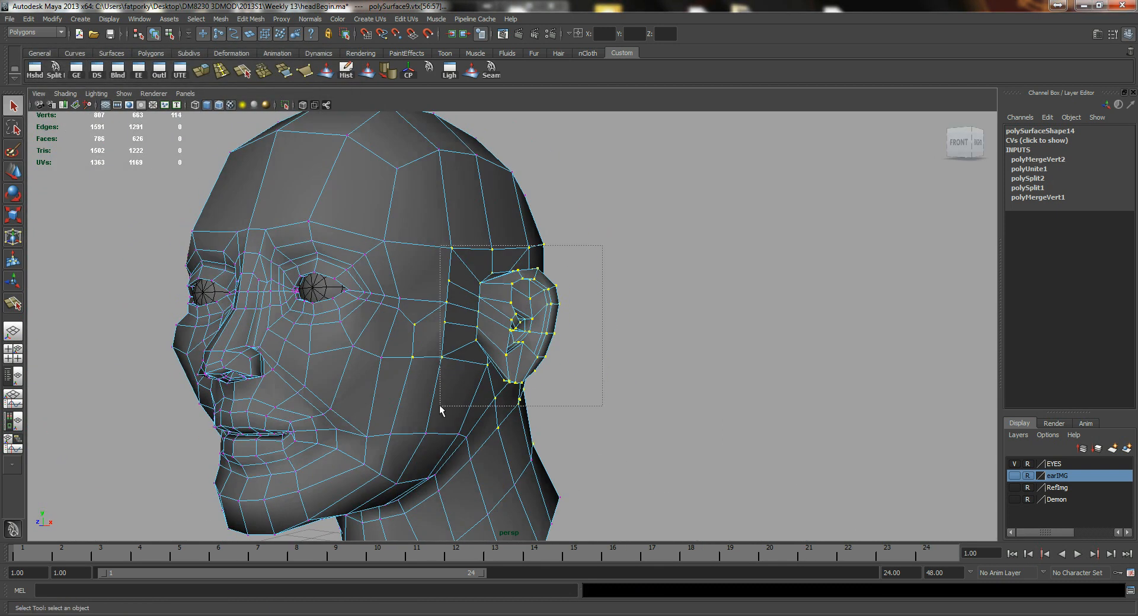
left_click_drag(445, 293, 453, 282, "alt")
left_click(261, 77)
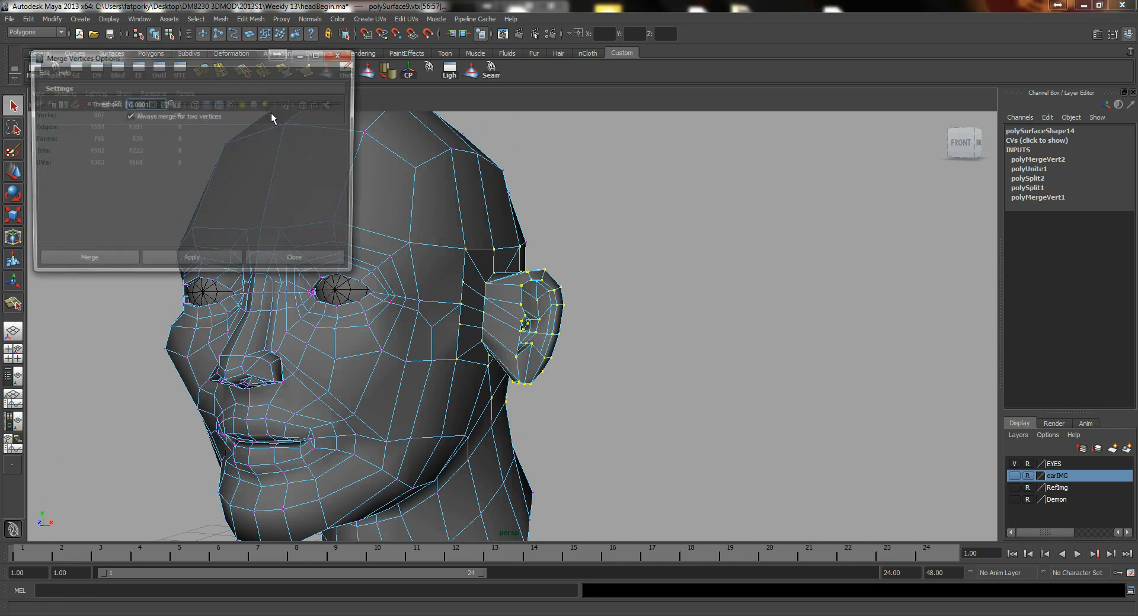
left_click(216, 262)
left_click(285, 262)
right_click_drag(451, 295, 492, 278)
left_click_drag(504, 299, 564, 313, "alt")
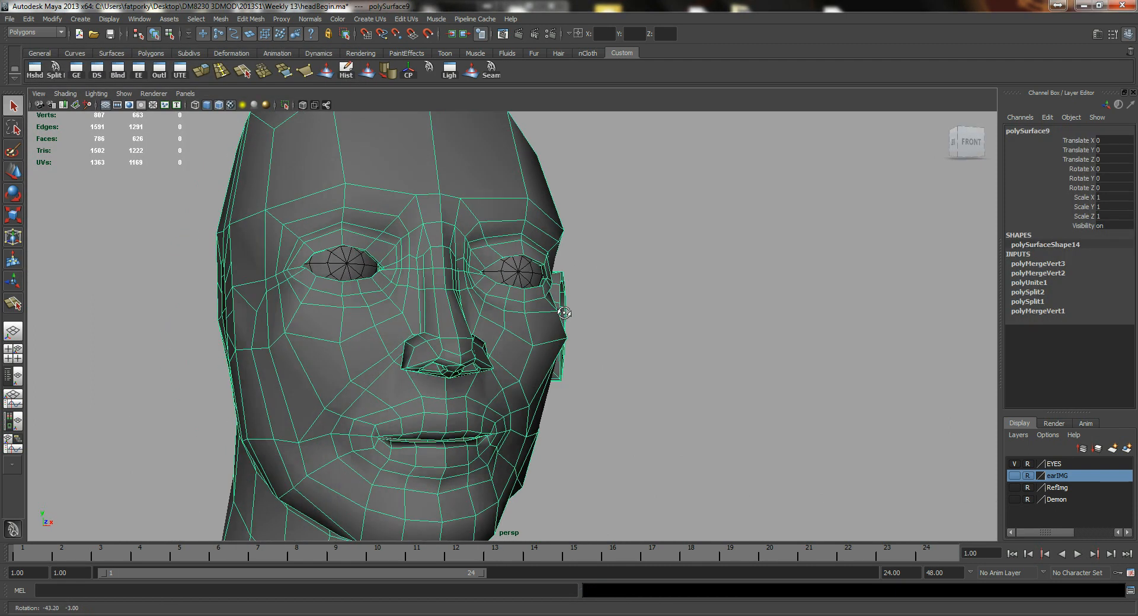
- Undo the vertex merges and the combination, back to the separate head and ear meshes with the ear in vertex mode
left_click_drag(415, 203, 389, 202, "alt")
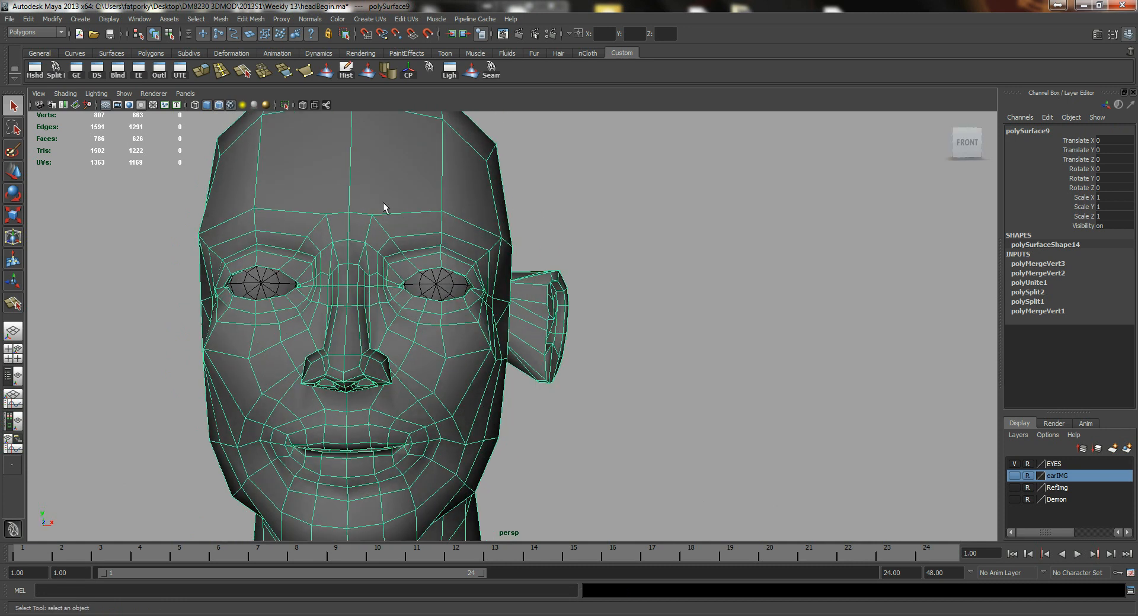
key("ctrl+z")
key("ctrl+z")
key("ctrl+z")
key("ctrl+z")
key("ctrl+z")
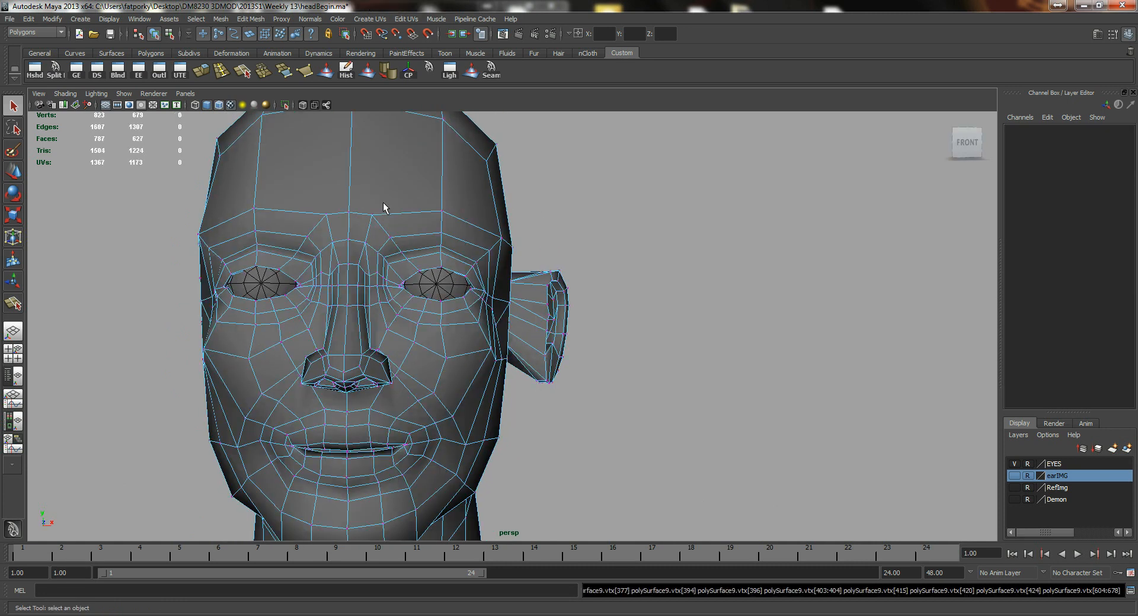
key("ctrl+z")
key("ctrl+z")
key("ctrl+z")
key("ctrl+z")
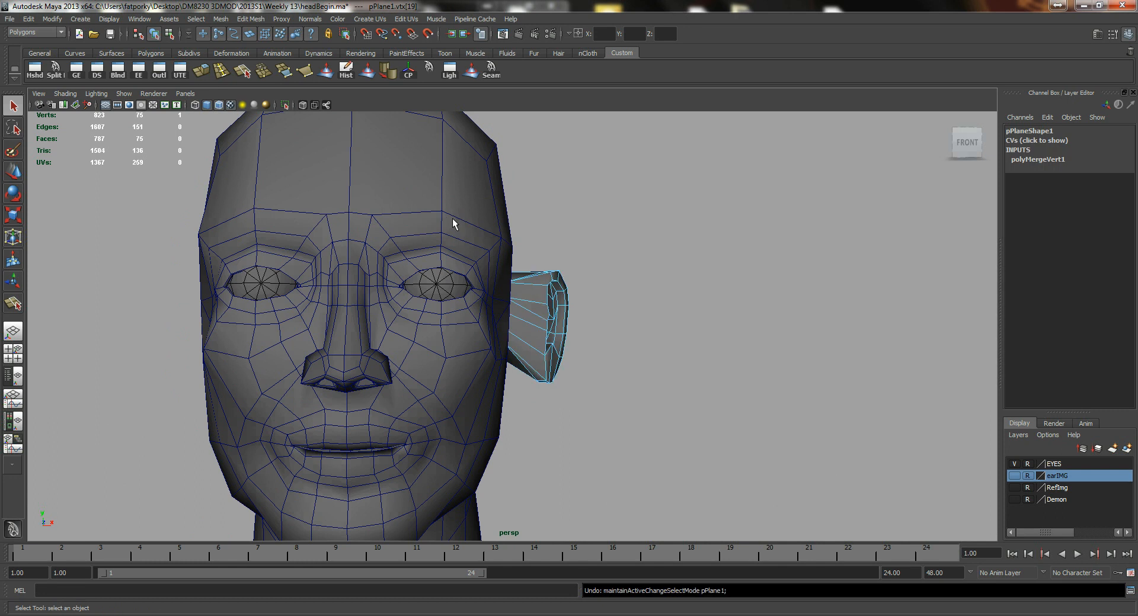
- Snap the ear's displaced front border vertex to the matching vertex on the border of the head opening
right_click_drag(540, 282, 587, 260)
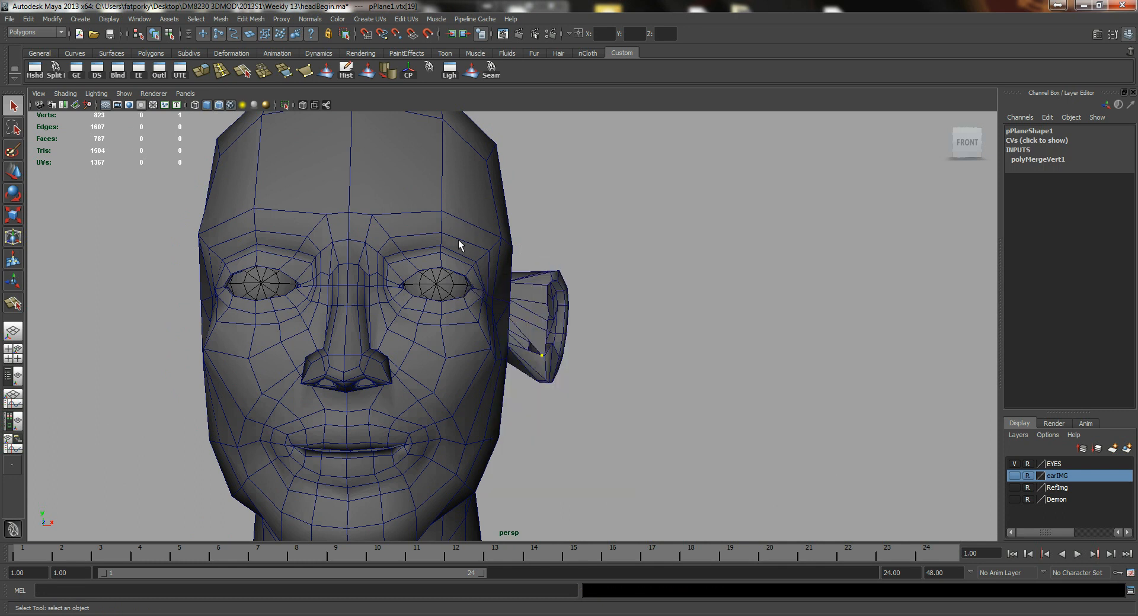
left_click(460, 246)
left_click_drag(460, 246, 421, 254, "alt")
right_click_drag(421, 254, 479, 296, "alt")
left_click(549, 306)
right_click_drag(369, 295, 433, 331, "alt")
left_click(496, 419)
key("w")
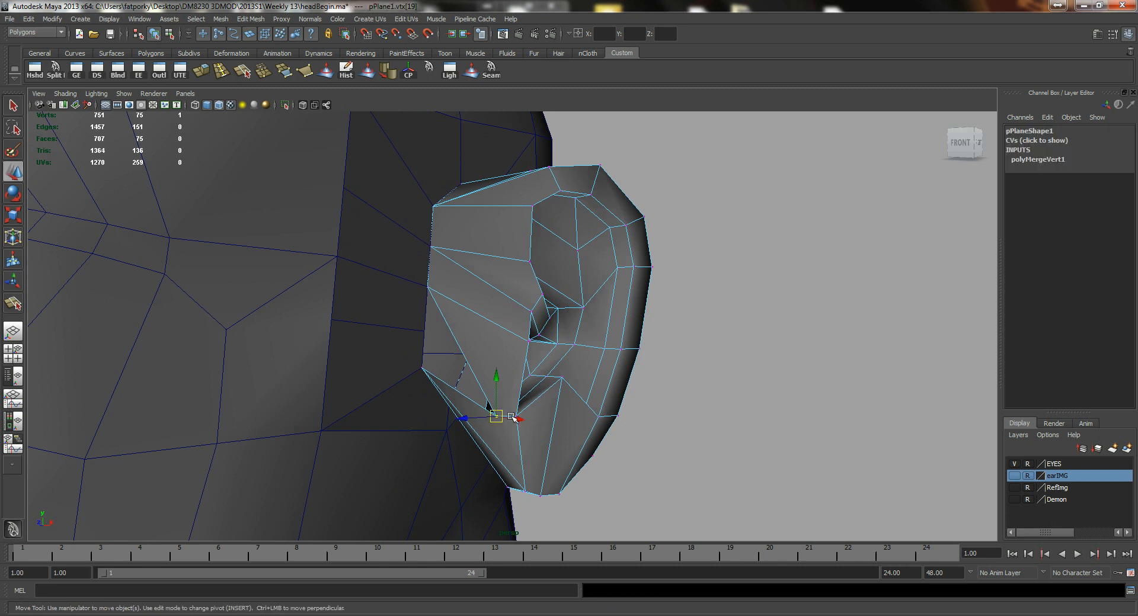
left_click_drag(497, 418, 414, 318)
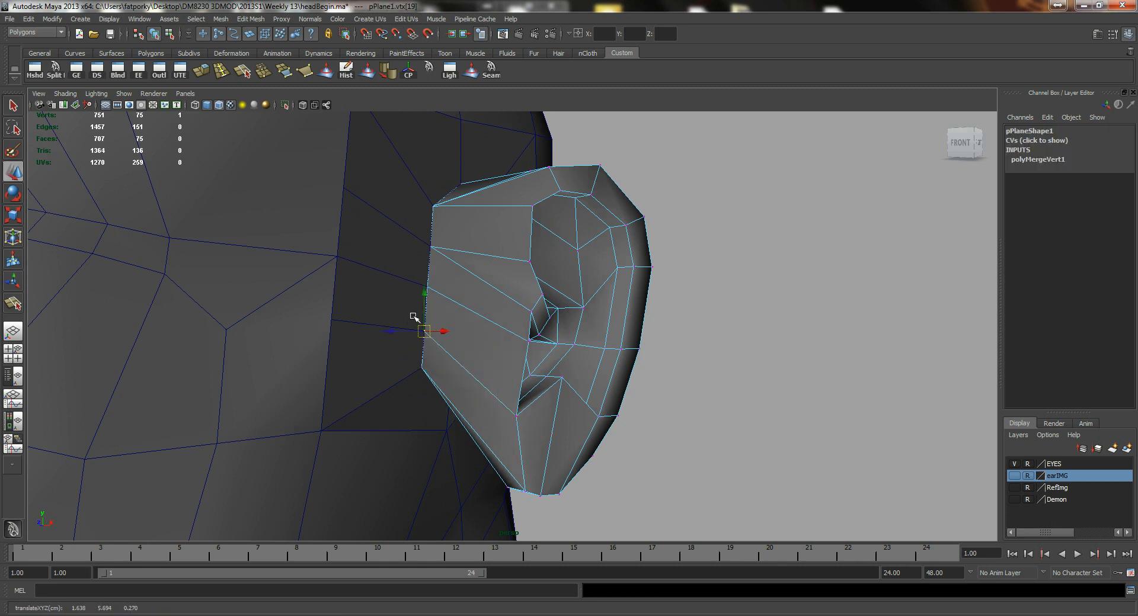
- Select the ear and the adjoining head half in object mode and combine them into one mesh
right_click_drag(413, 318, 373, 254, "alt")
right_click_drag(537, 291, 560, 280)
left_click_drag(548, 253, 567, 229, "alt")
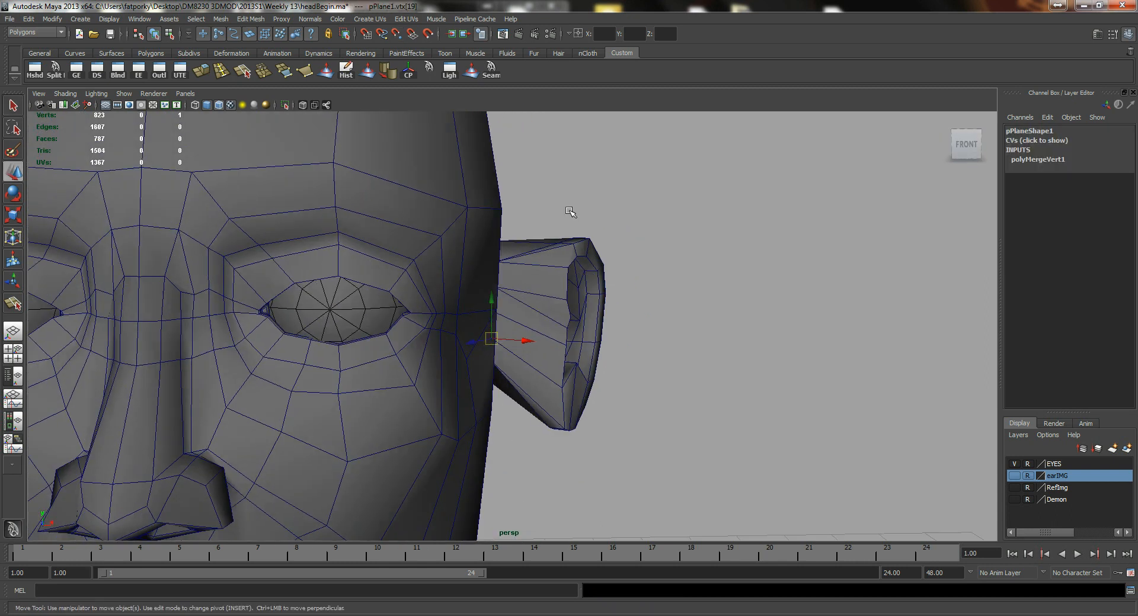
left_click_drag(493, 259, 495, 268)
right_click_drag(492, 266, 356, 224, "alt")
mouse_move(356, 223)
left_mouse_down("alt")
mouse_move(382, 215)
mouse_move(369, 214)
left_mouse_up("alt")
left_click(220, 19)
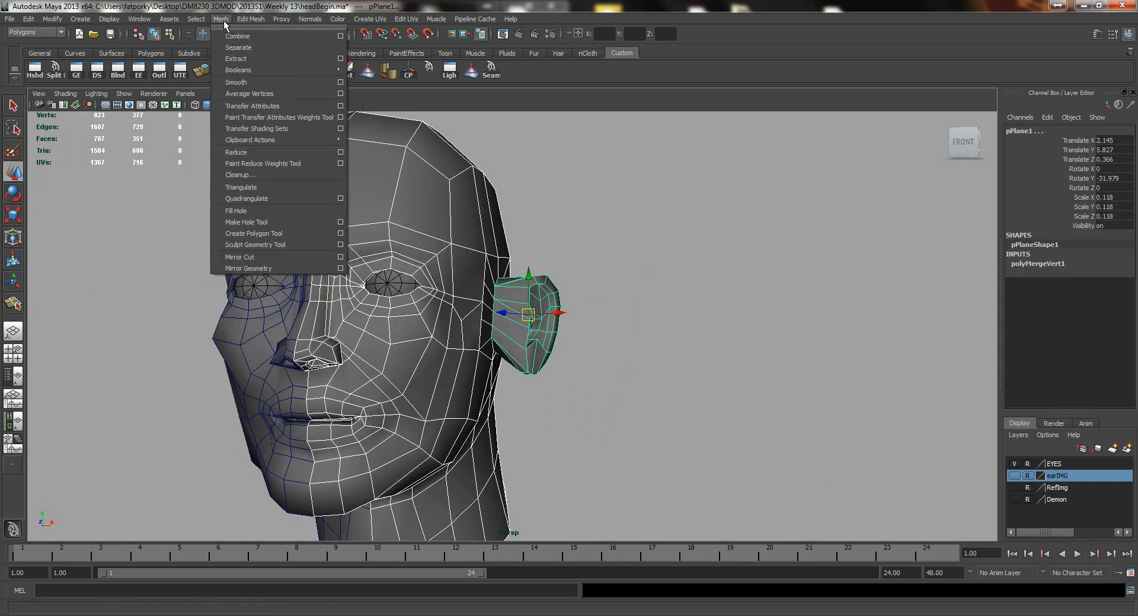
left_click(243, 35)
- Select the combined mesh's vertices around the ear and face, excluding the centre line, merge them, and return to object mode
left_click_drag(362, 157, 398, 194, "alt")
right_click_drag(440, 229, 388, 216)
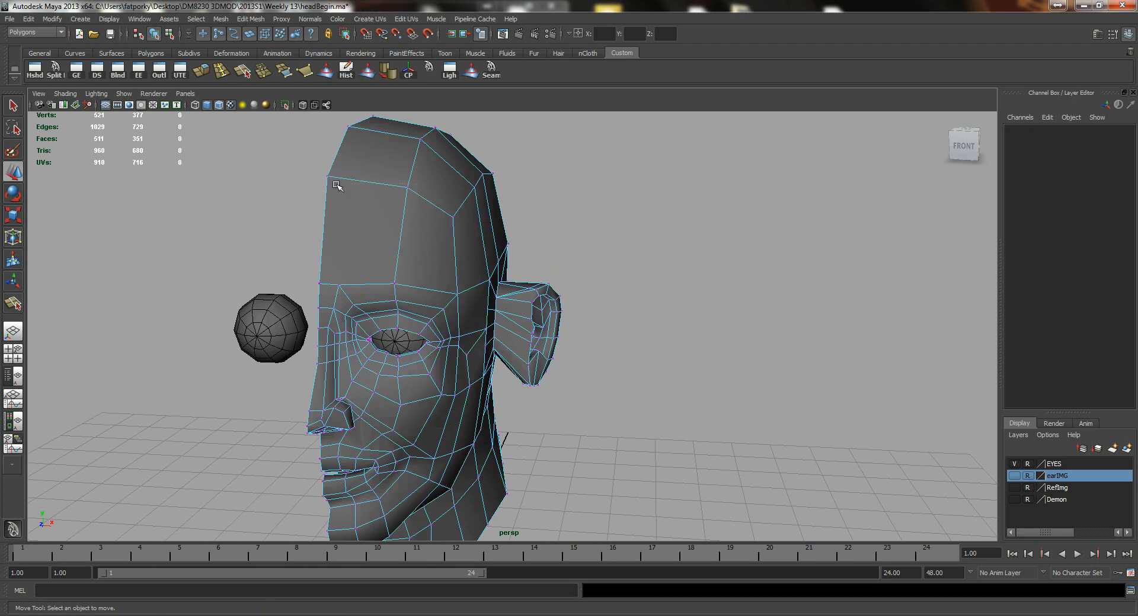
left_click_drag(732, 507, 731, 506)
left_click(263, 71)
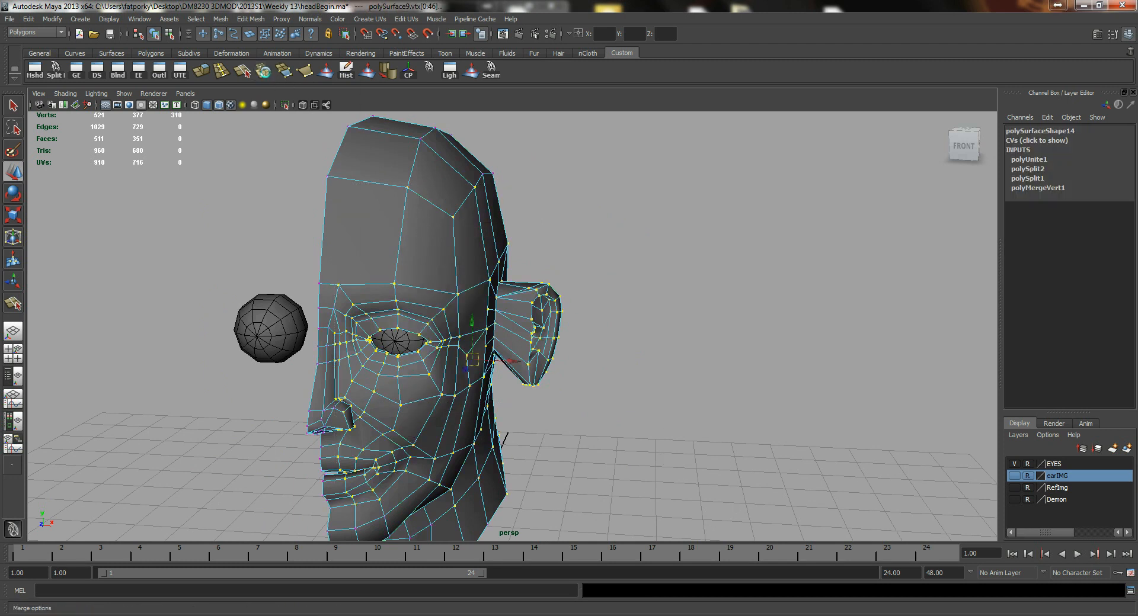
left_click(231, 262)
left_click(287, 262)
right_click_drag(494, 287, 529, 275)
left_click_drag(496, 277, 531, 246, "alt")
left_click(546, 309)
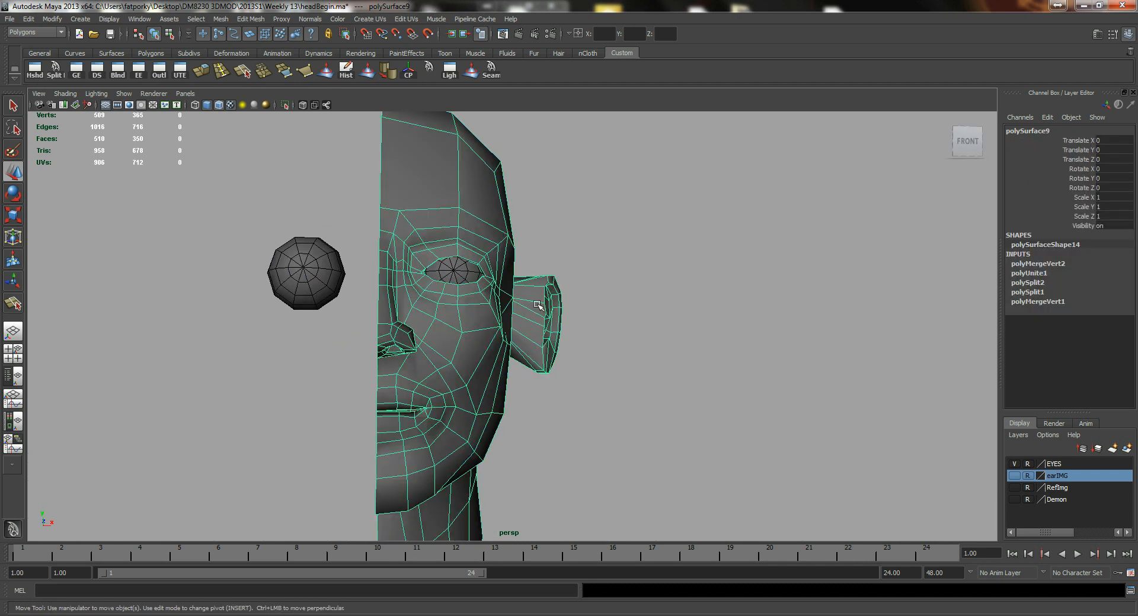
- Select all of the ear's vertices and move them inward, closer to the side of the head
key("F8")
mouse_move(528, 429)
left_mouse_down()
mouse_move(399, 389)
mouse_move(534, 409)
left_mouse_up()
scroll(576, 397, "up", 3)
left_click_drag(548, 372, 421, 300)
scroll(504, 323, "up", 3)
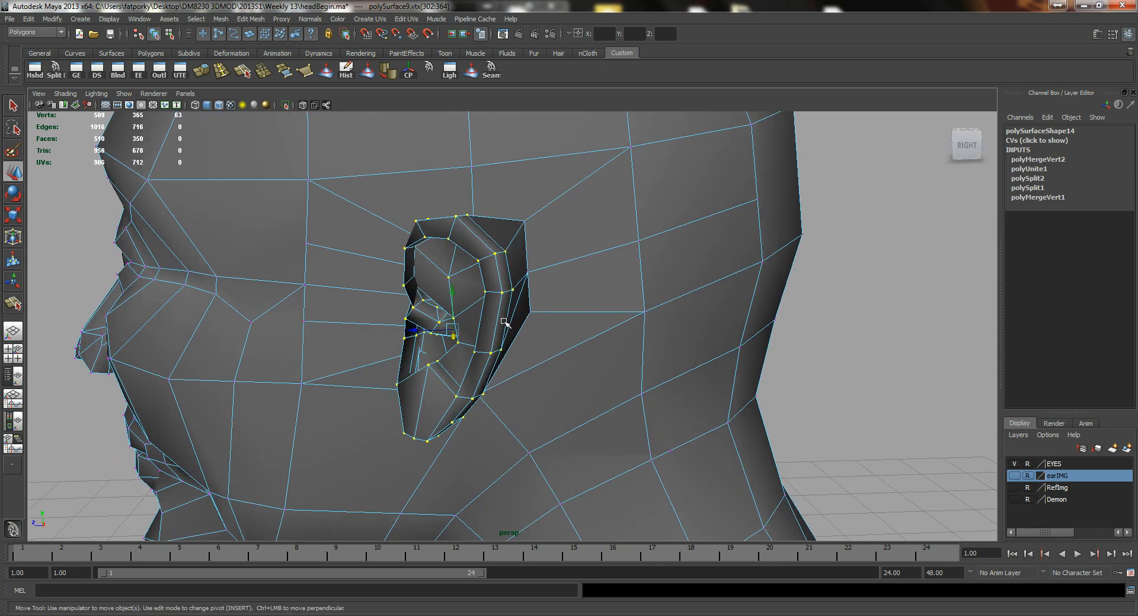
left_click_drag(502, 323, 537, 389, "alt")
left_click_drag(475, 422, 498, 398)
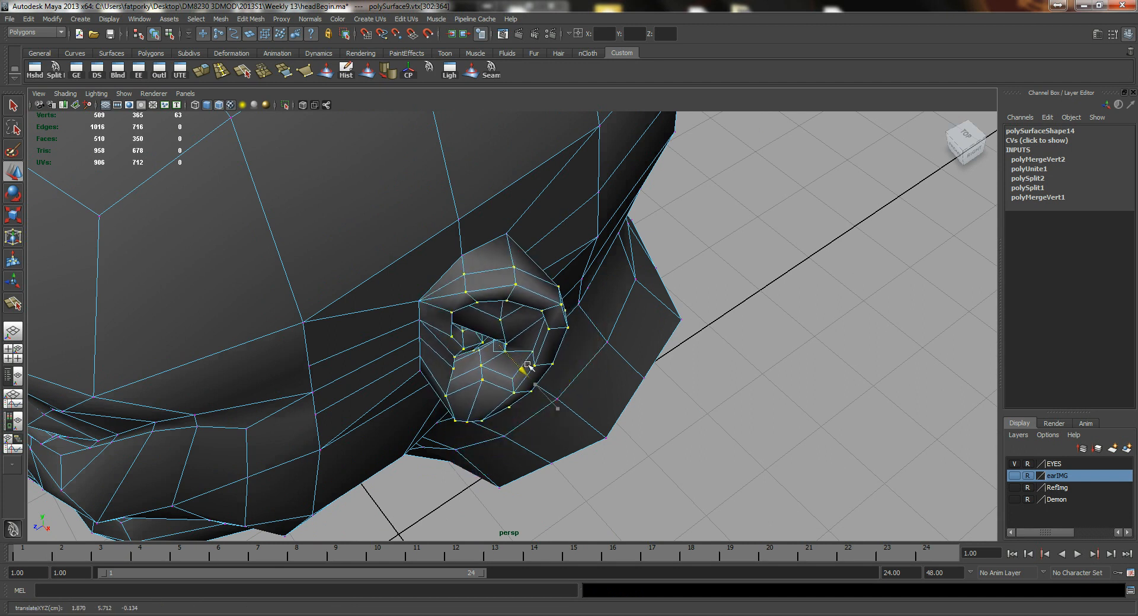
- Select the two edges at the rear of the ear's base and scale them down together
left_click_drag(491, 351, 500, 305, "alt")
right_click_drag(540, 261, 541, 254)
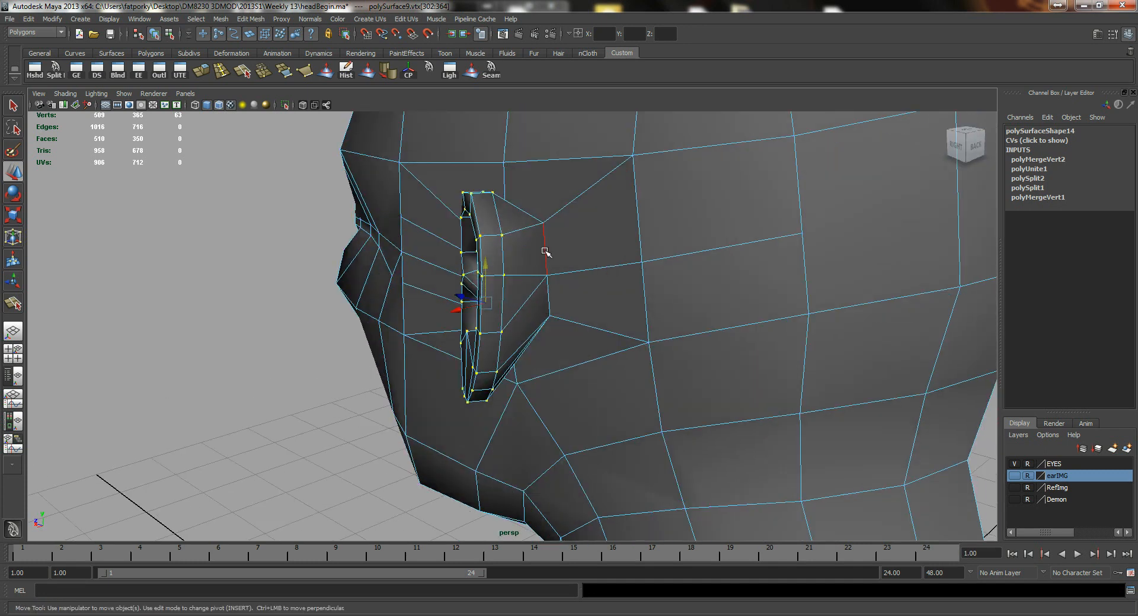
left_click(544, 254)
key("q")
left_click_drag(535, 304, 442, 254, "alt")
key("r")
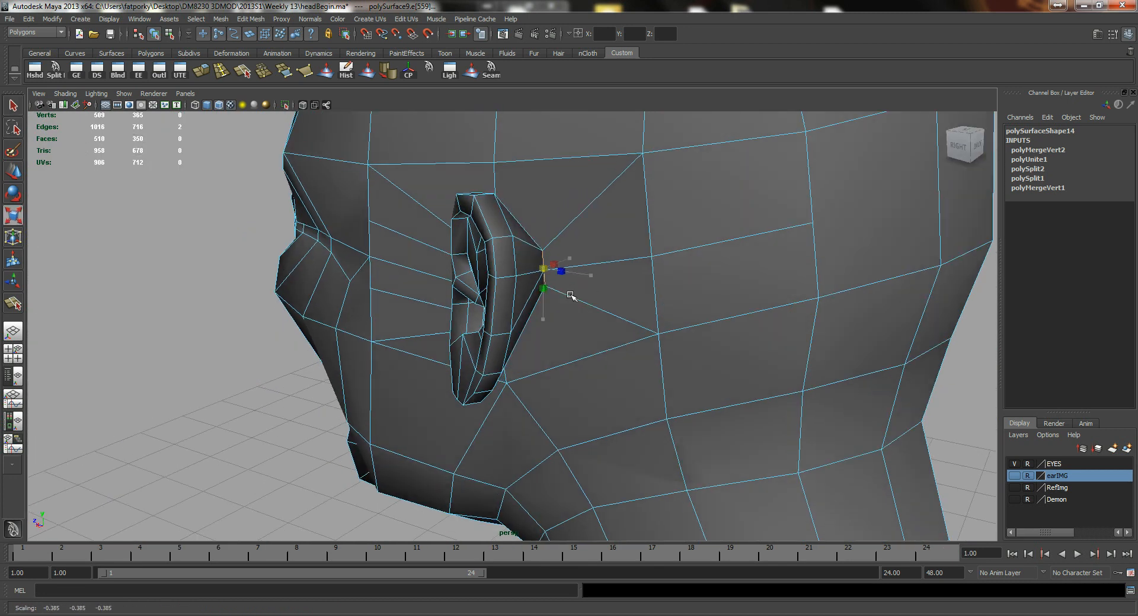
left_click_drag(534, 282, 561, 276, "alt")
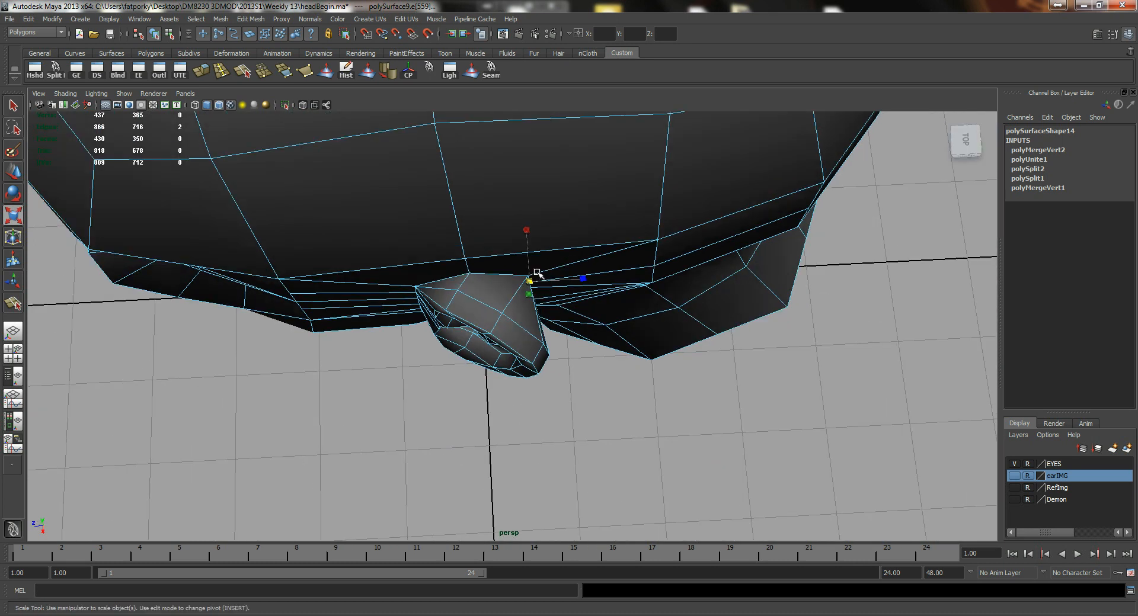
- Reposition the edge behind the top of the ear where the ear joins the head
left_click(483, 272)
left_click_drag(483, 272, 415, 228, "alt")
key("w")
left_click_drag(532, 191, 634, 261)
left_click_drag(445, 277, 393, 297, "alt")
scroll(416, 284, "up", 2)
left_click_drag(474, 283, 498, 286, "alt")
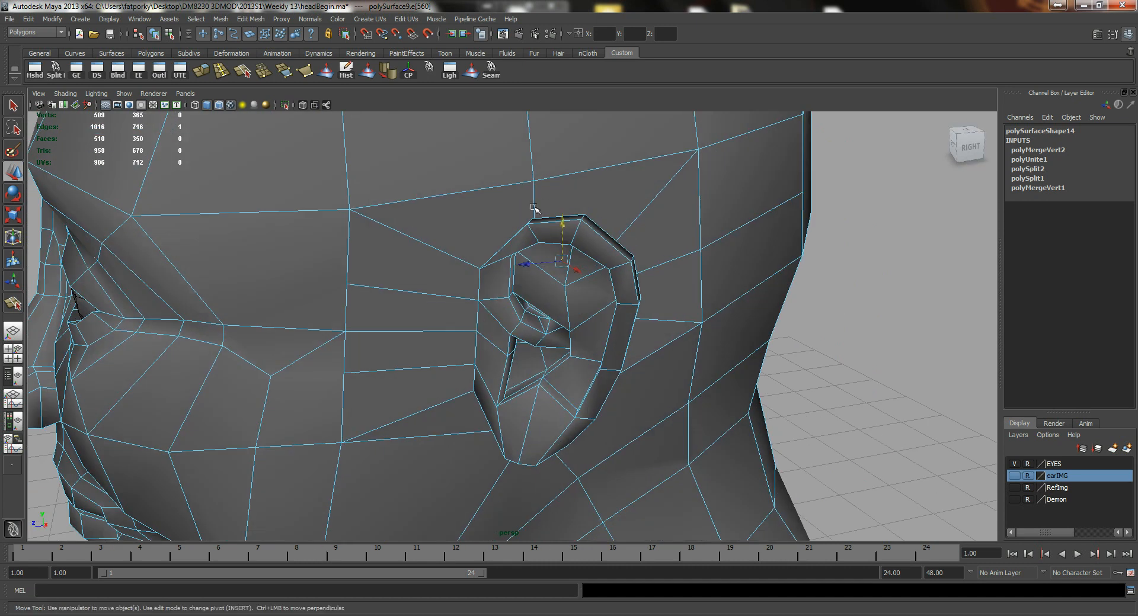
- Insert an edge loop around the ear through the head faces that surround its base
left_click(239, 74)
left_click(220, 72)
left_click_drag(488, 269, 515, 267, "alt")
left_click(442, 250)
key("q")
- Move the new loop's edge above the front of the ear upward, and select the edge behind it
left_click(495, 236)
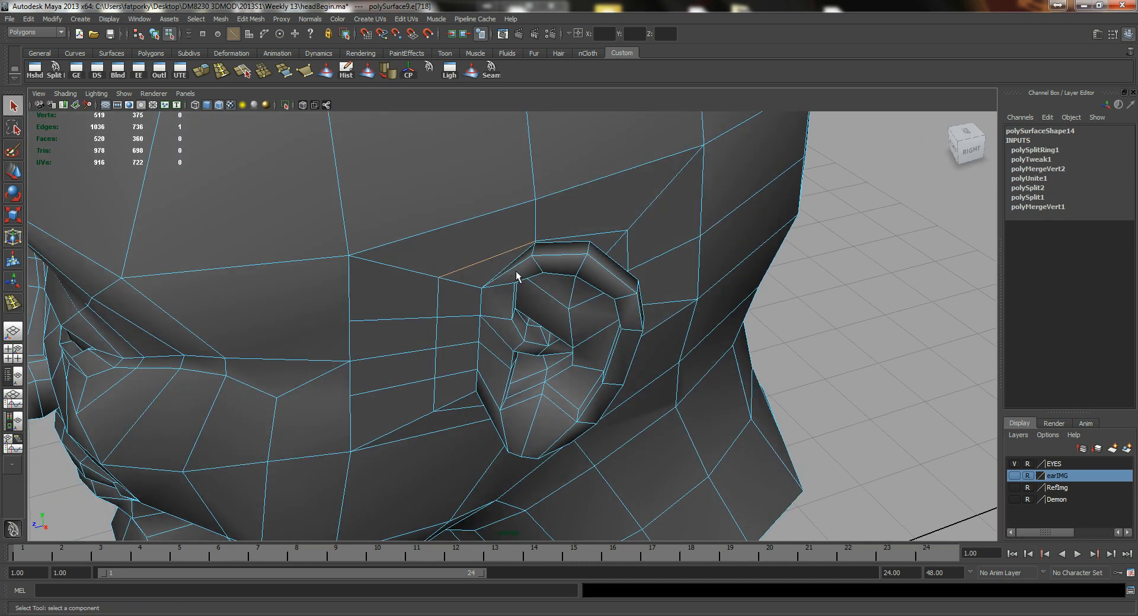
key("w")
left_click_drag(488, 225, 487, 208)
left_click_drag(530, 237, 499, 215, "alt")
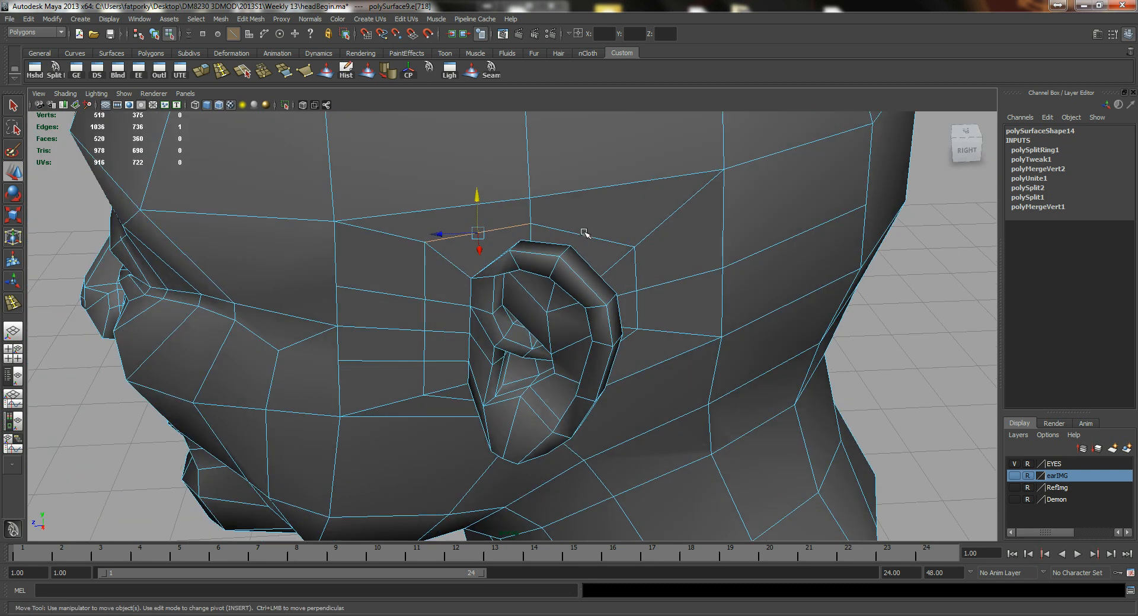
left_click(581, 235)
left_click_drag(578, 228, 455, 320, "alt")
left_click(493, 299)
right_click_drag(446, 281, 448, 302)
left_click(447, 301)
mouse_move(434, 300)
left_mouse_down()
mouse_move(401, 300)
mouse_move(437, 300)
left_mouse_up()
key("ctrl+z")
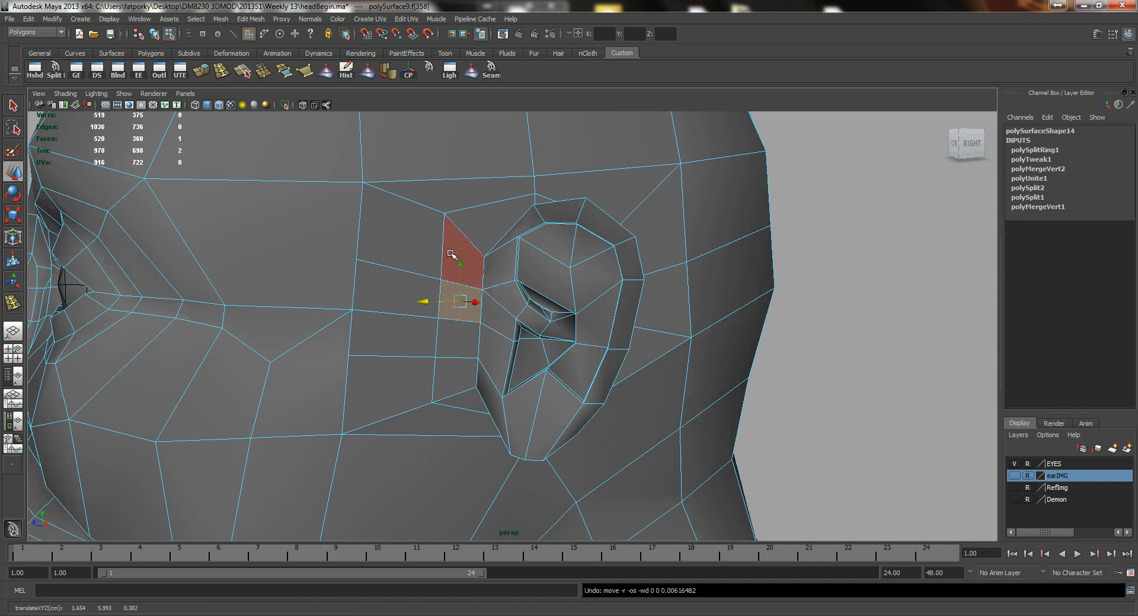
- Move the loop edge directly in front of the ear slightly forward, toward the face
key("q")
right_click_drag(431, 277, 433, 260)
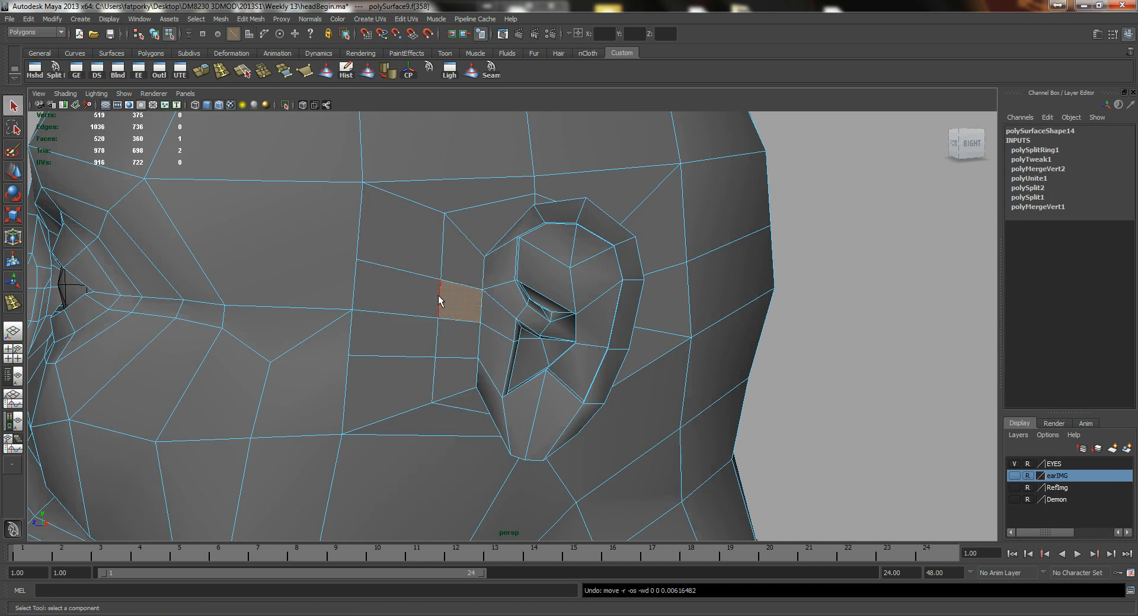
left_click(438, 299)
key("w")
left_click(397, 294)
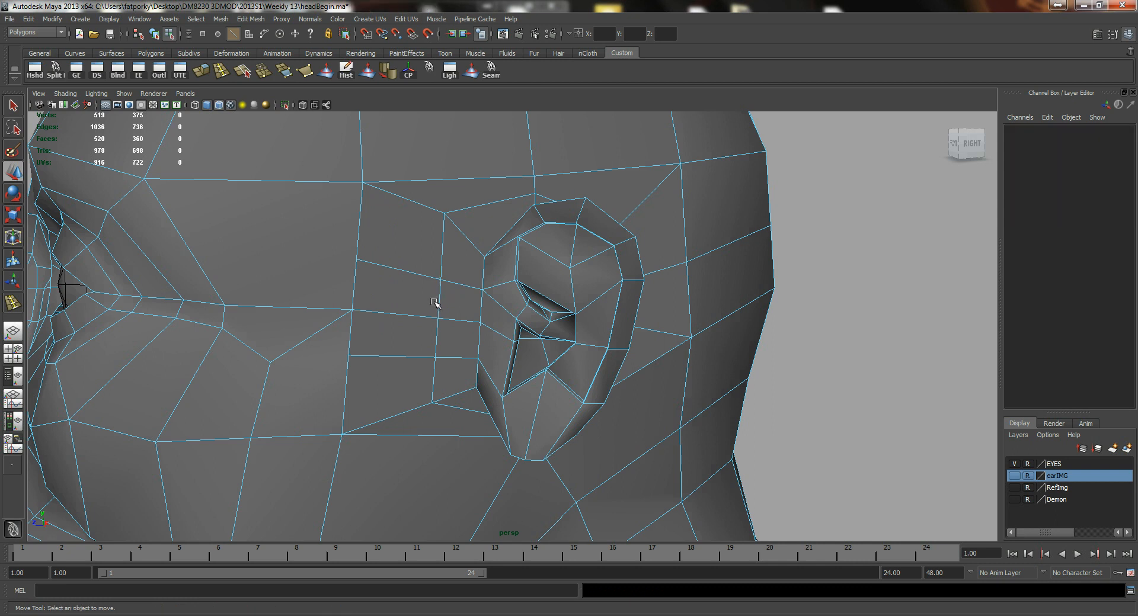
key("ctrl+z")
mouse_move(430, 298)
left_mouse_down()
mouse_move(401, 300)
mouse_move(423, 299)
left_mouse_up()
- Adjust the loop's vertices at the lower front of the ear and the head vertex below the earlobe to even the spacing
right_click_drag(431, 358, 394, 361)
left_click(433, 358)
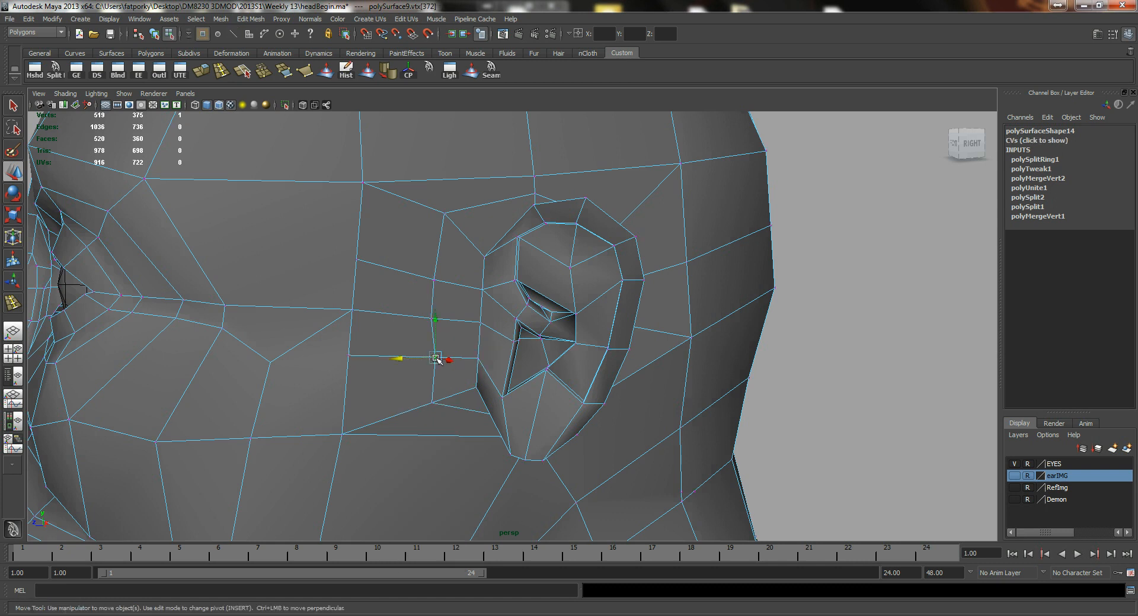
middle_click_drag(415, 358, 452, 249, "alt")
key("q")
left_click(427, 264)
key("w")
left_click_drag(415, 261, 402, 232, "alt")
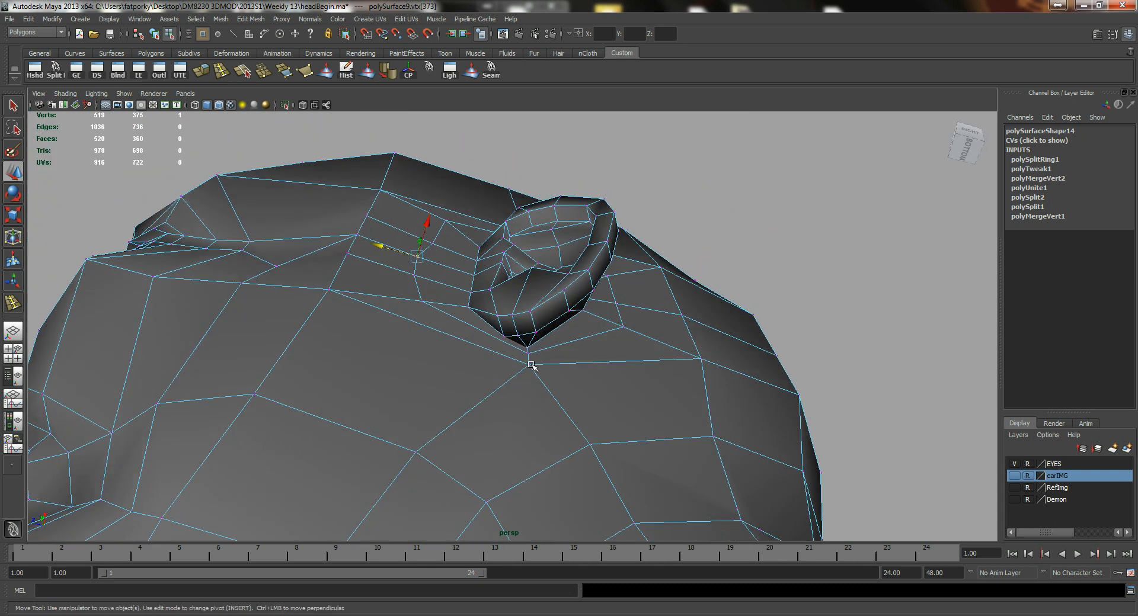
left_click_drag(531, 350, 476, 267, "alt")
left_click_drag(523, 207, 524, 330, "alt")
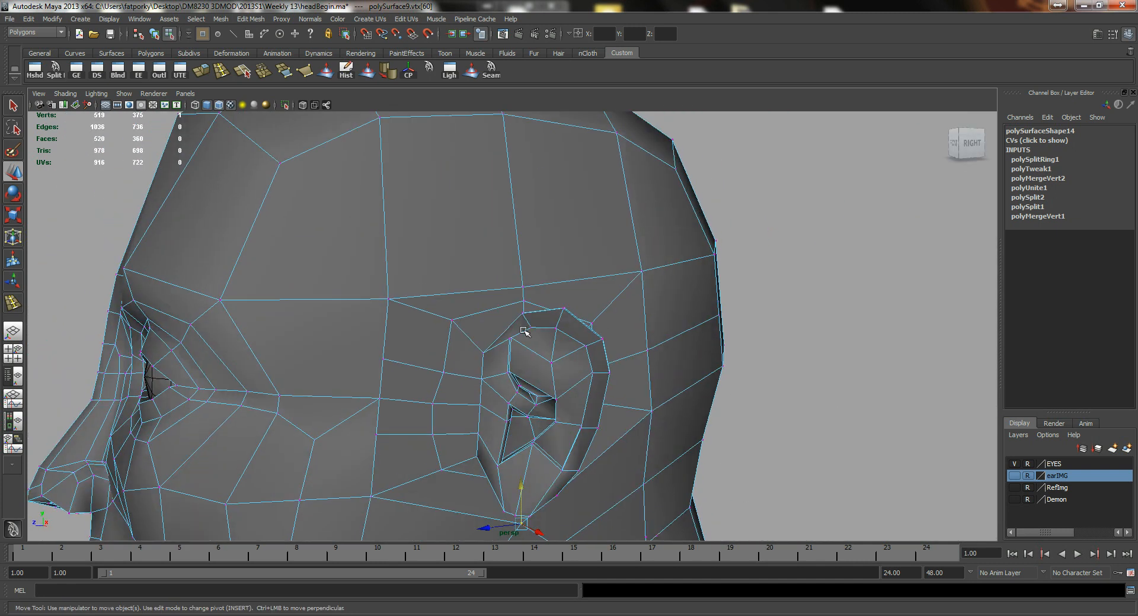
- Move the forehead vertex above the eye up to open space over the brow
left_click_drag(524, 281, 347, 339, "alt")
left_click(363, 330)
left_click_drag(368, 291, 318, 171)
key("q")
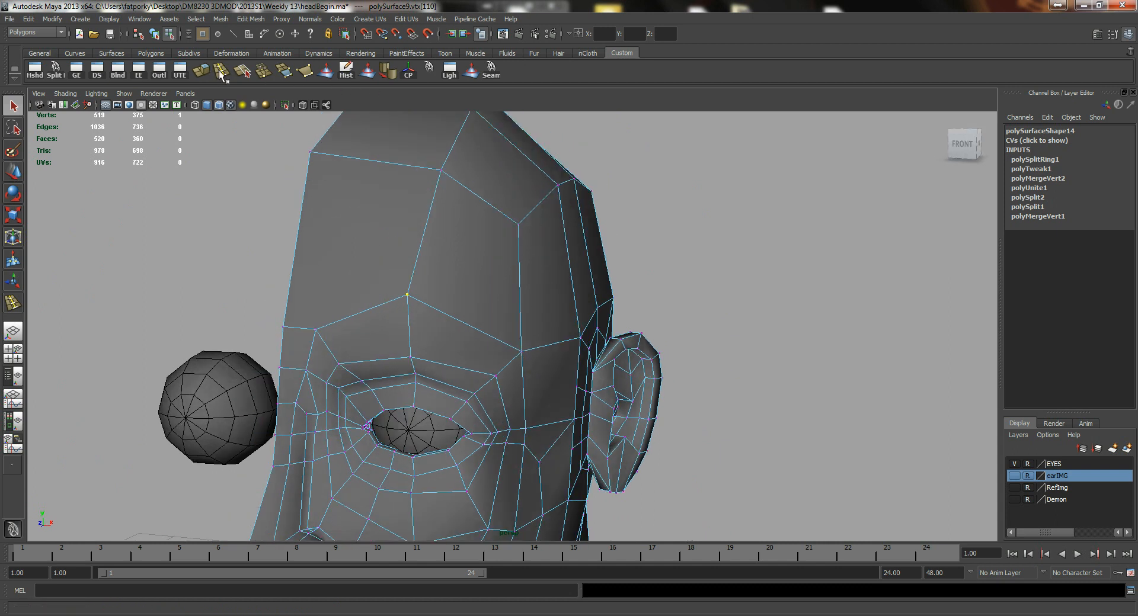
- Split the forehead face with a new edge from the vertex above the eye to the head's centre line
left_click(47, 75)
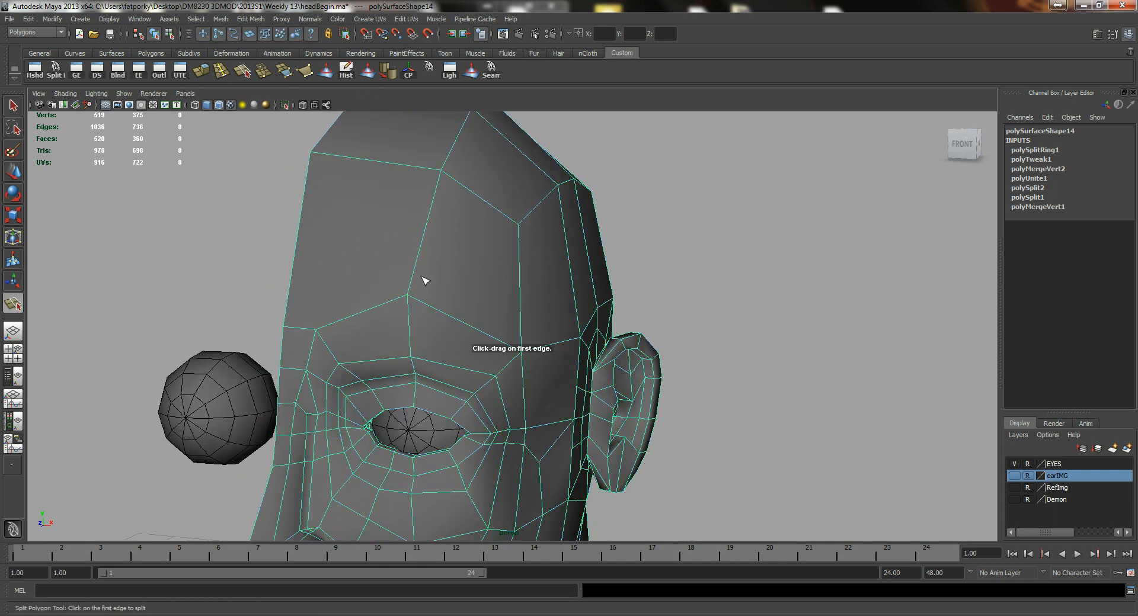
left_click_drag(417, 277, 376, 321)
left_click_drag(298, 261, 326, 256)
key("Return")
- Move the temple vertex at the outer end of the brow upward
right_click_drag(397, 294, 371, 297)
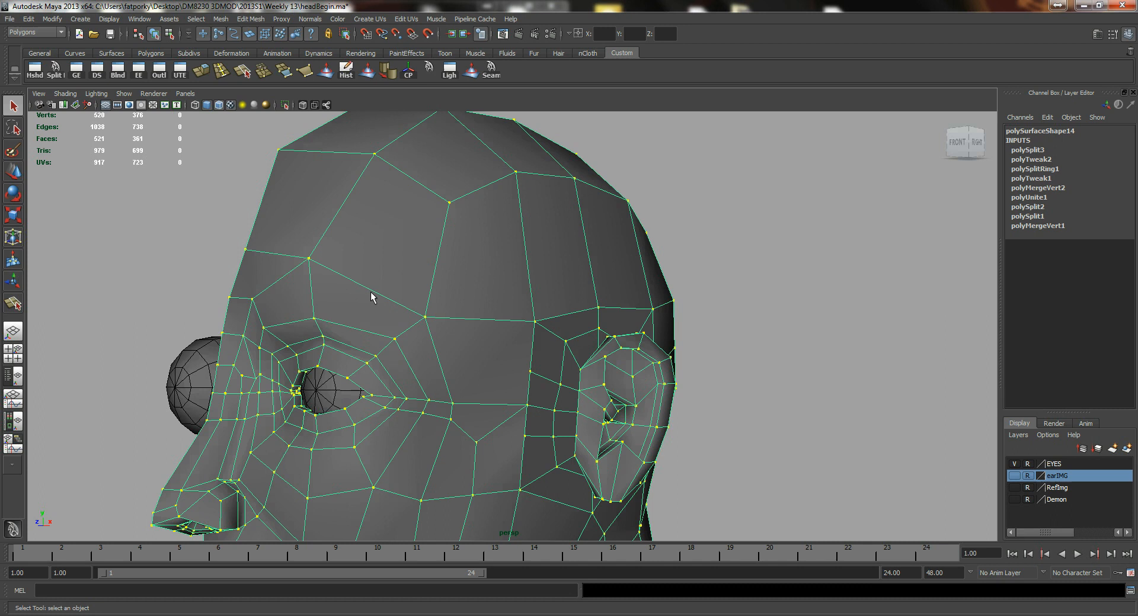
left_click(424, 319)
key("w")
left_click_drag(427, 285, 429, 250)
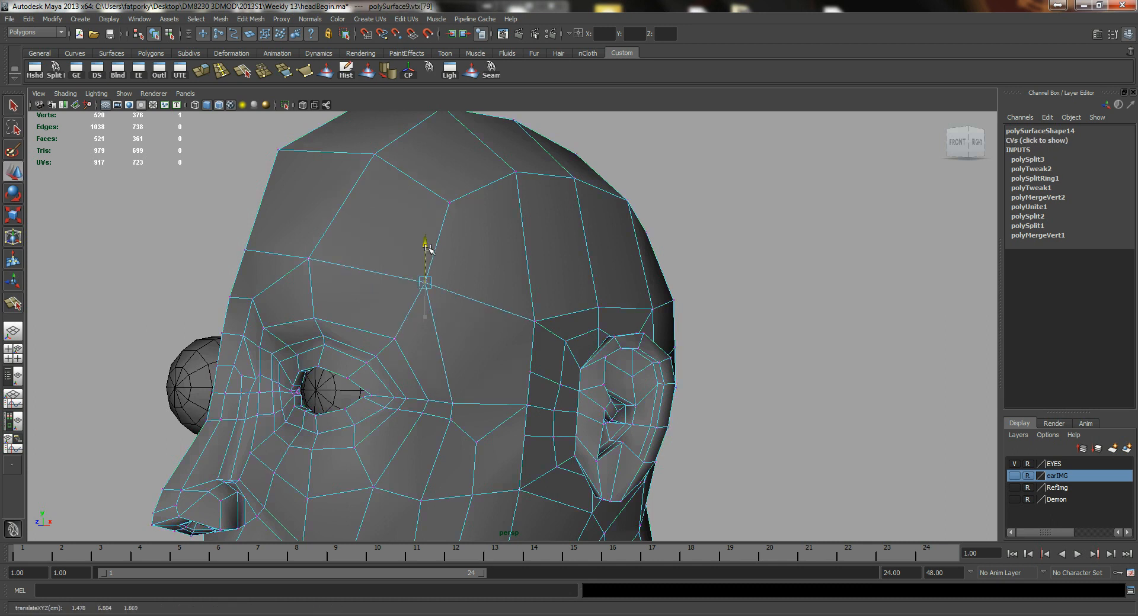
left_click_drag(376, 279, 273, 276, "alt")
- Move the new split's vertex on the forehead centre line forward to round out the forehead profile
right_click_drag(273, 277, 271, 254)
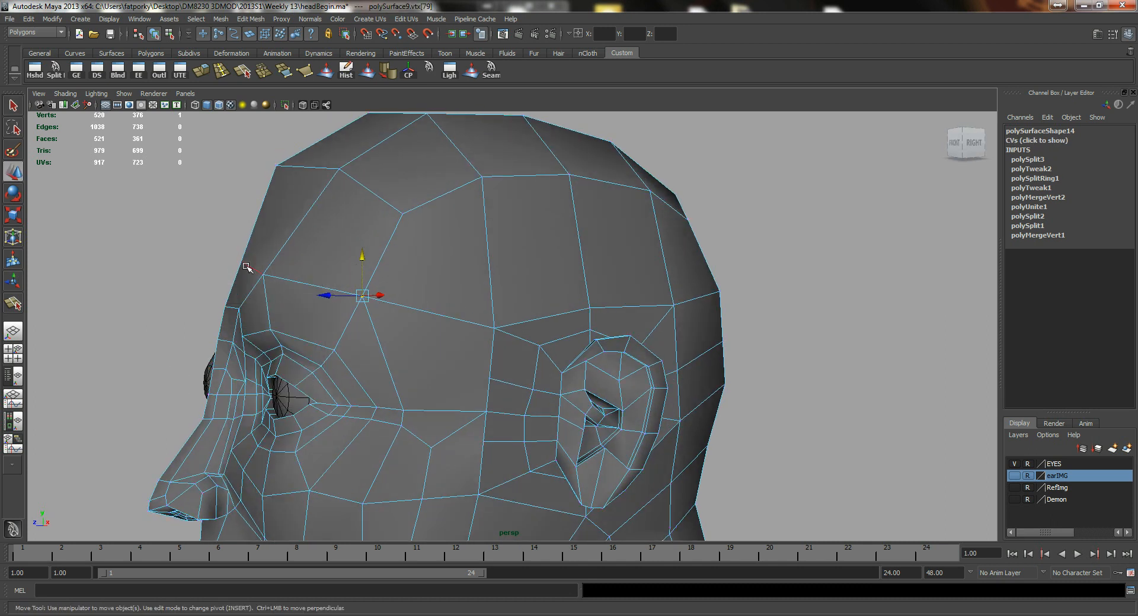
left_click(255, 277)
left_click_drag(255, 277, 242, 381, "alt")
right_click_drag(236, 326, 179, 325)
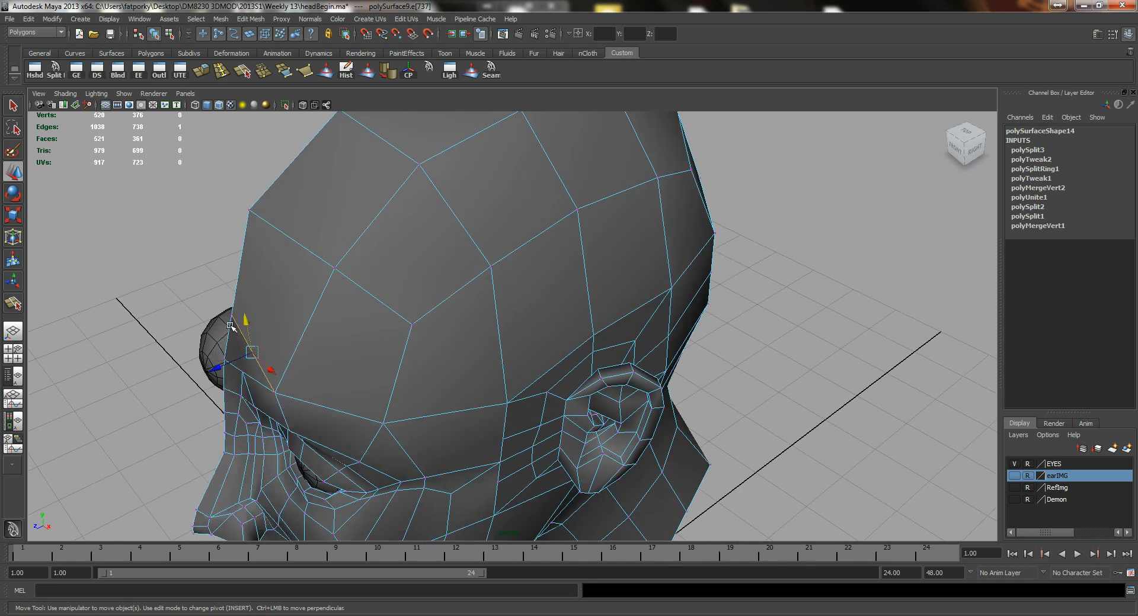
left_click(231, 315)
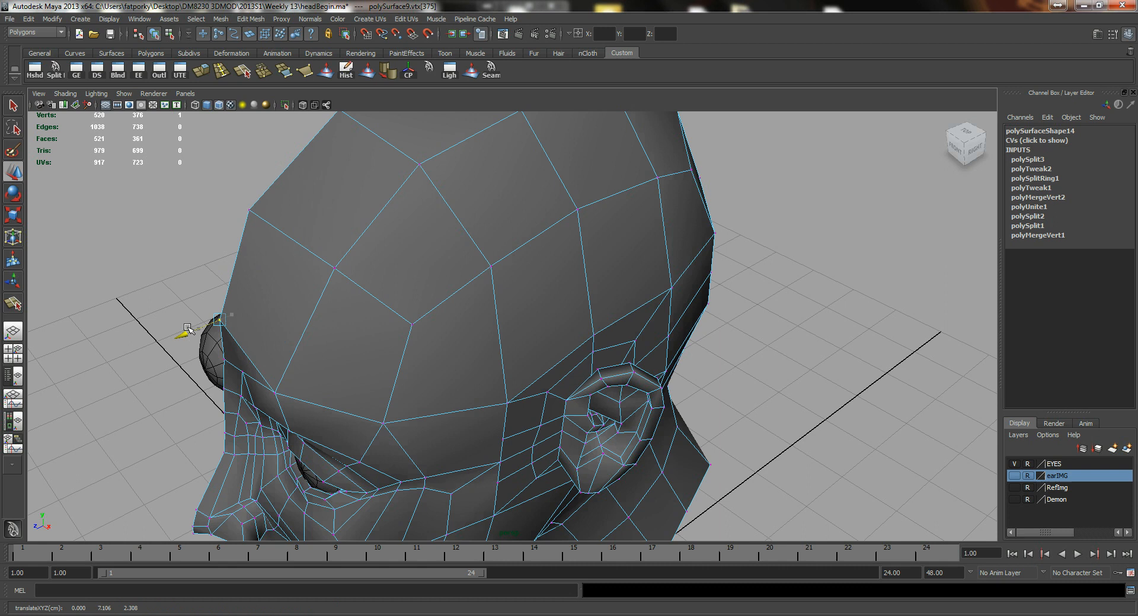
left_click_drag(186, 335, 285, 294, "alt")
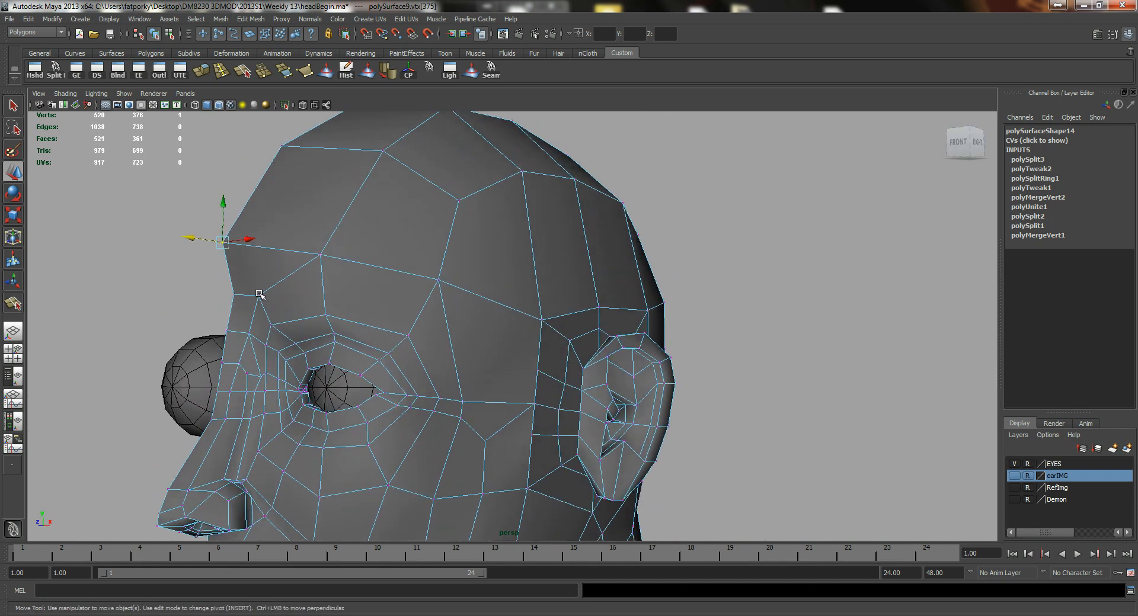
- Select the short edge between the brows at the centre line and move it forward
right_click_drag(284, 294, 261, 322, "alt")
middle_click_drag(261, 323, 458, 355, "alt")
left_click_drag(457, 354, 293, 349, "alt")
right_click_drag(233, 362, 227, 336)
left_click(231, 336)
left_click_drag(231, 336, 257, 358, "alt")
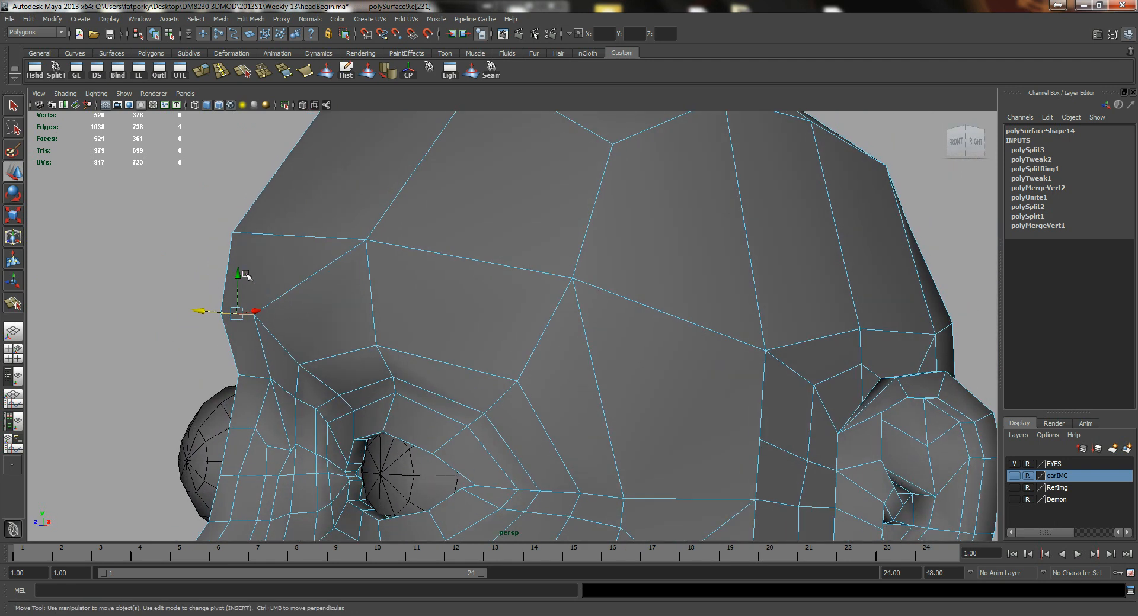
left_click_drag(236, 297, 348, 392, "alt")
key("q")
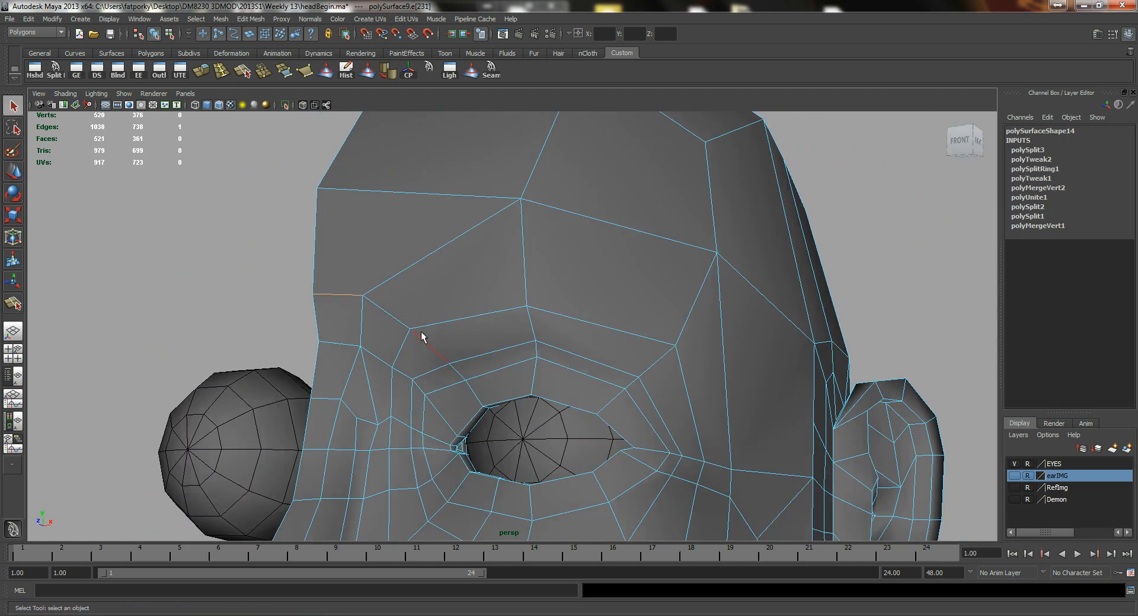
- Create a mirrored instance of the head half with Scale X -1 and delete the construction history of both halves
right_click_drag(429, 335, 452, 318)
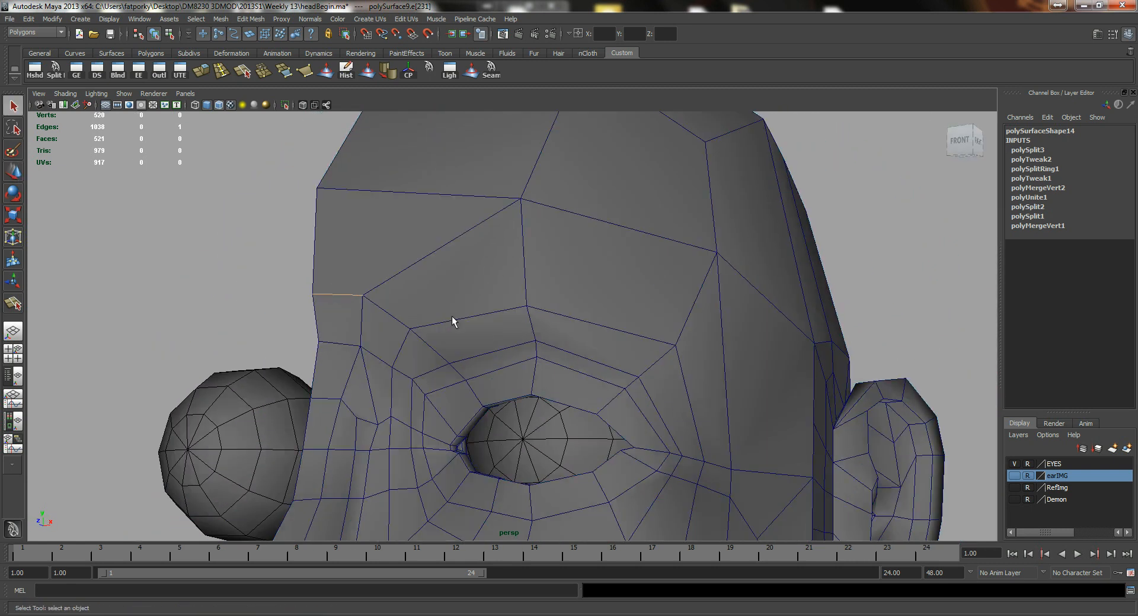
left_click(29, 19)
left_click(82, 278)
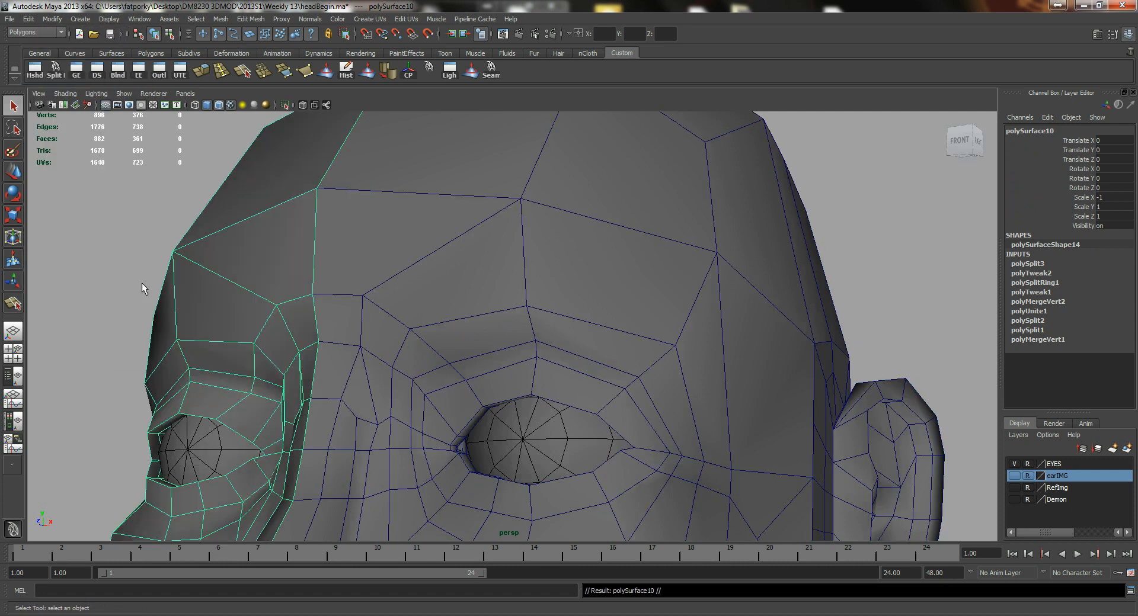
left_click(332, 191, "shift")
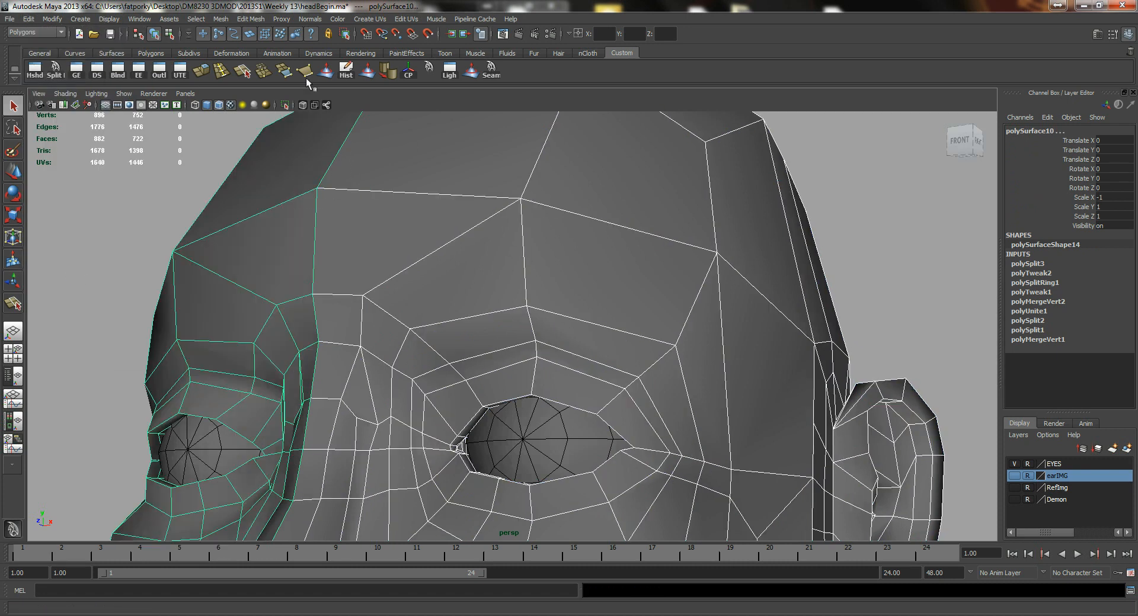
left_click(346, 70)
left_click(861, 251)
- Delete the diagonal edge on the upper cheek between the outer eye corner and the ear
right_click_drag(862, 252, 709, 297, "alt")
left_click_drag(710, 297, 497, 359, "alt")
right_click_drag(498, 359, 518, 346, "alt")
middle_click_drag(557, 380, 567, 329, "alt")
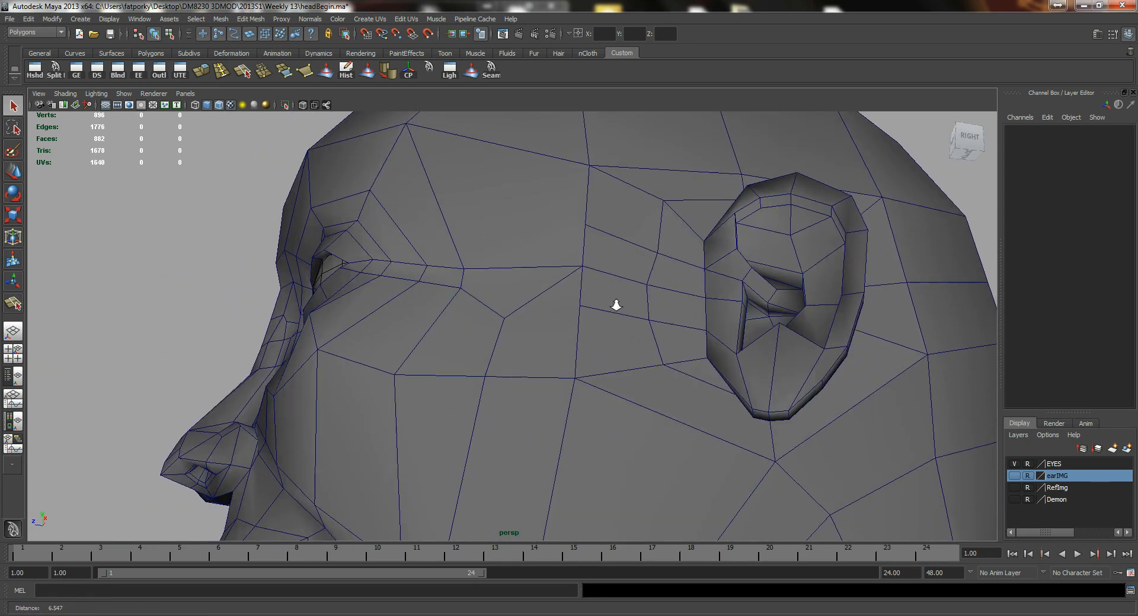
right_click_drag(631, 308, 571, 295, "alt")
right_click_drag(510, 320, 526, 300)
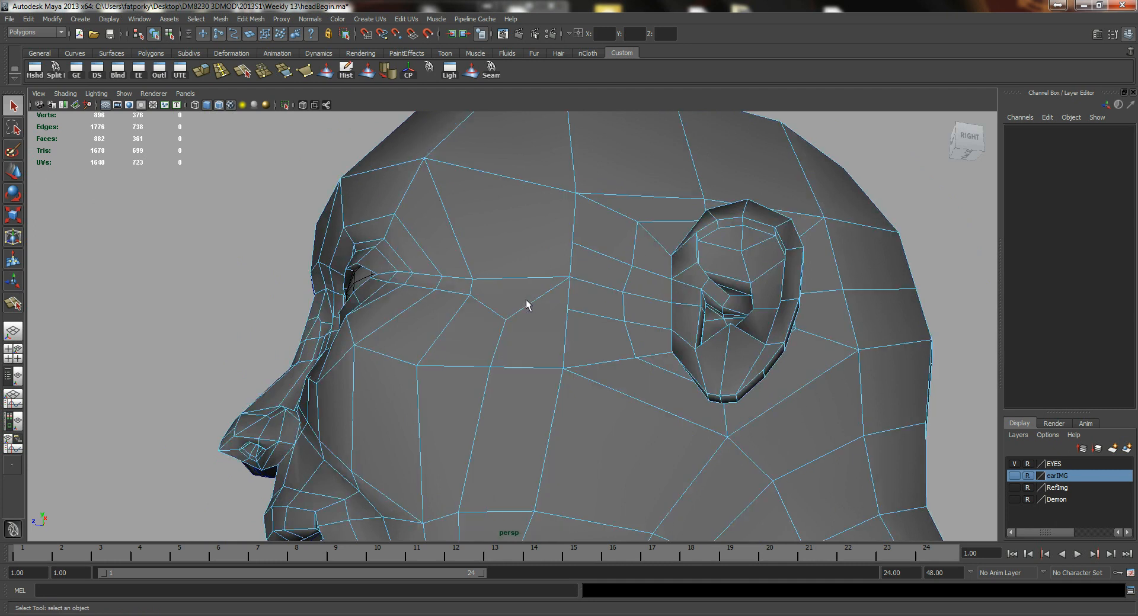
left_click_drag(555, 341, 559, 351, "alt")
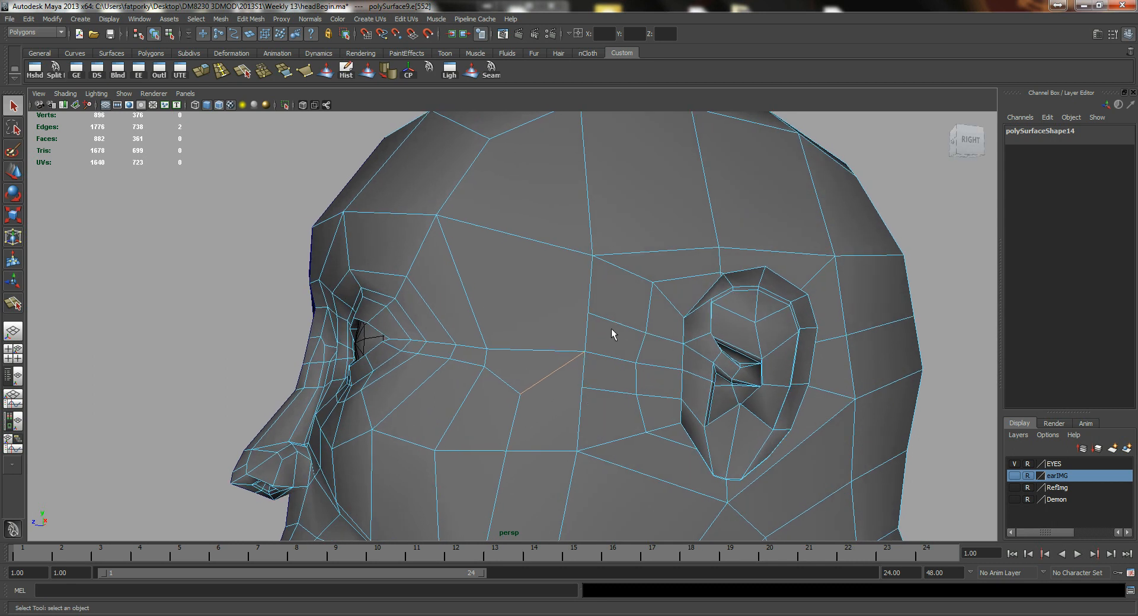
key("Delete")
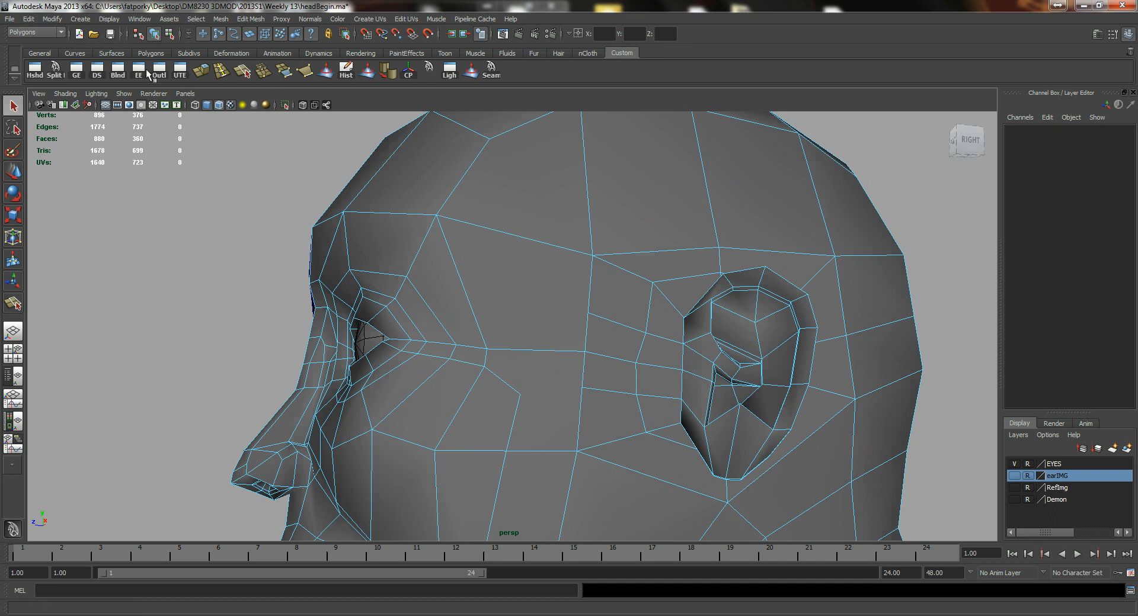
- Split the faces from the open-ended cheek vertex up across the eye-to-ear edge to the vertex in front of the upper ear
left_click(55, 70)
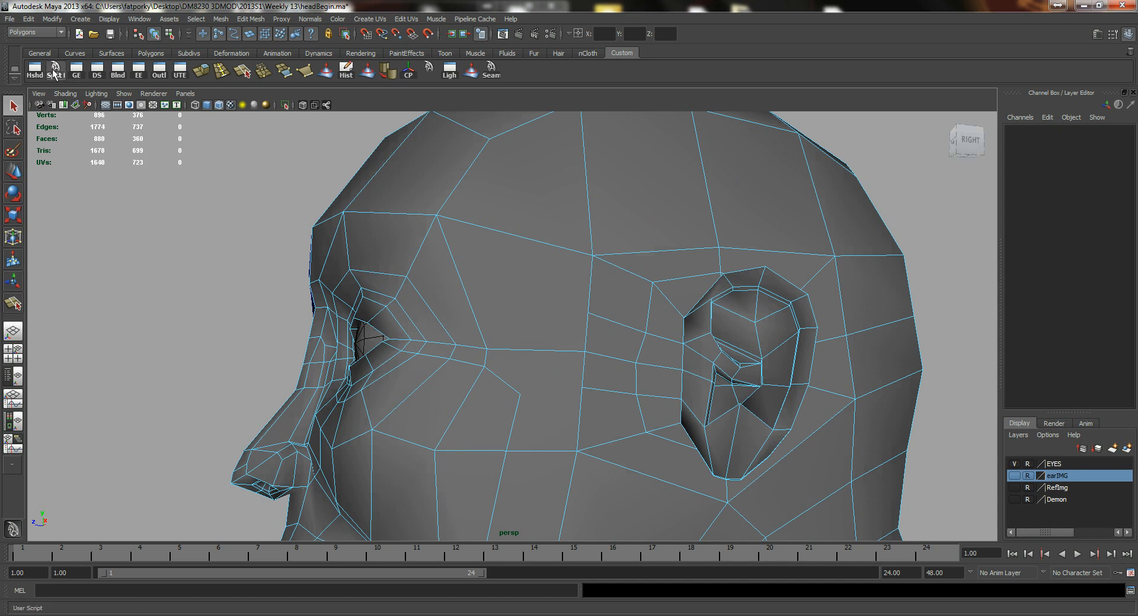
left_click(521, 396)
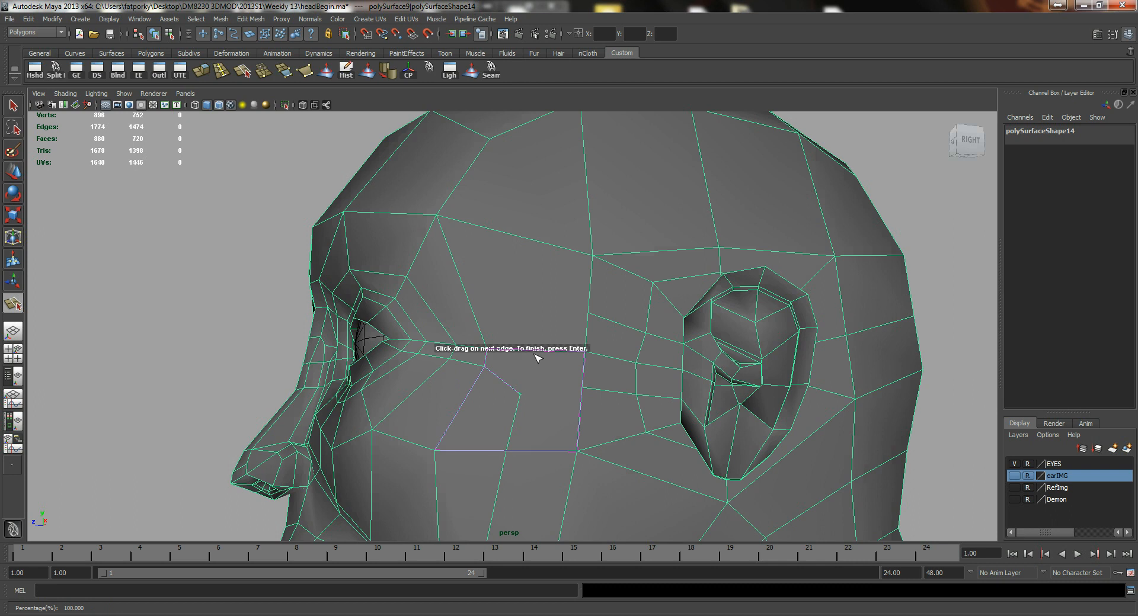
left_click_drag(539, 352, 597, 292)
key("Return")
- Split the cheek face from the same cheek vertex straight back to the vertex in front of the ear
key("y")
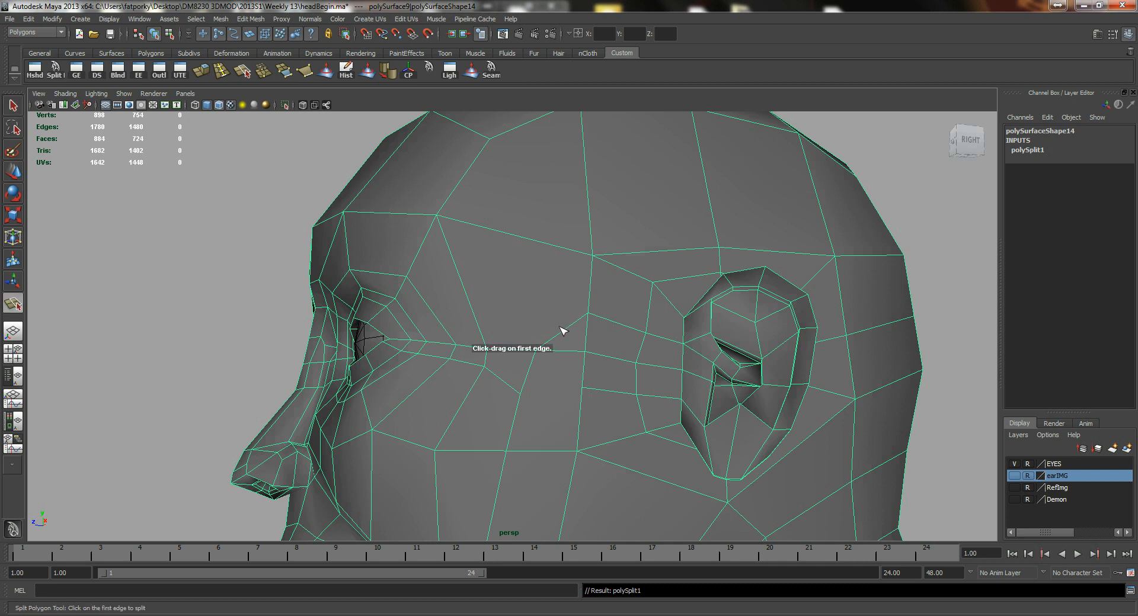
left_click_drag(524, 389, 528, 436)
left_click_drag(582, 411, 600, 349)
key("Return")
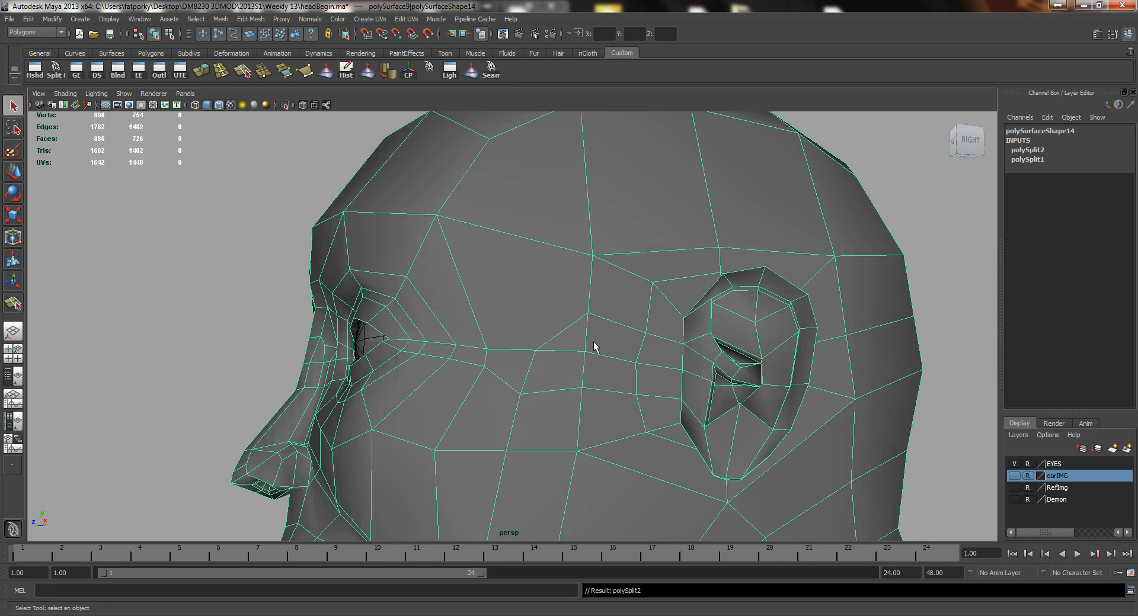
- Split the temple face from the middle of the new diagonal edge to the vertex at the outer brow
key("y")
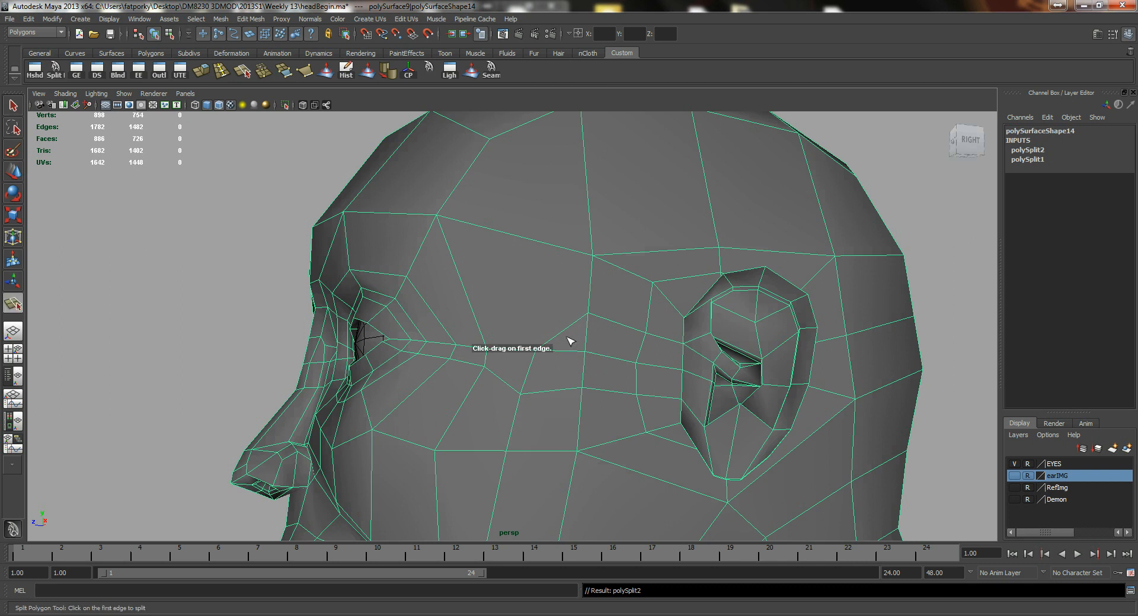
left_click_drag(550, 331, 564, 346, "alt")
left_click(571, 359)
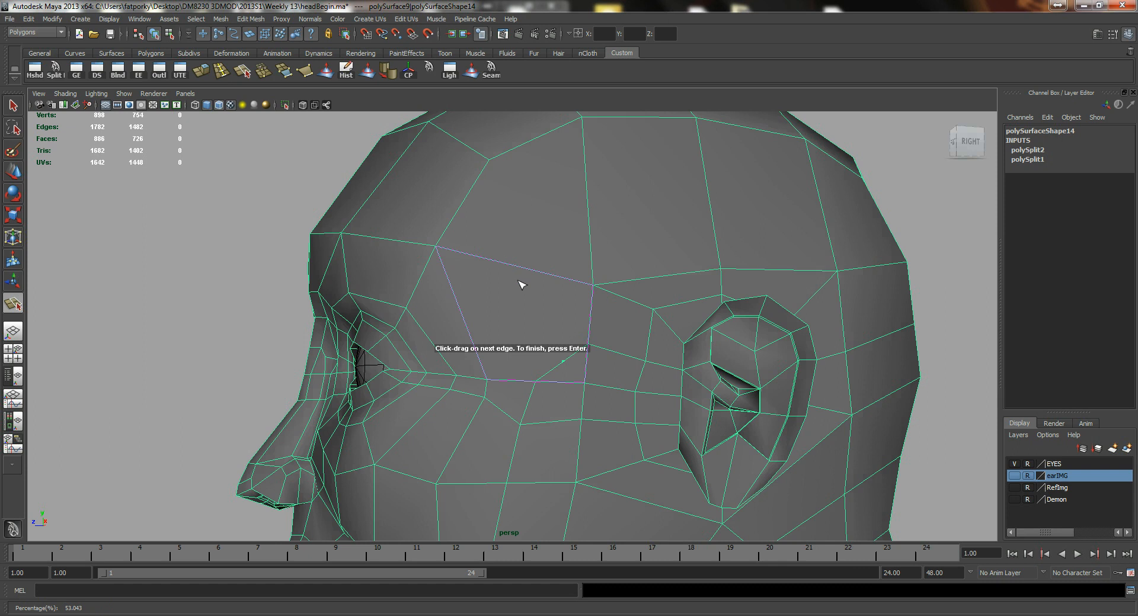
left_click_drag(509, 276, 521, 274, "alt")
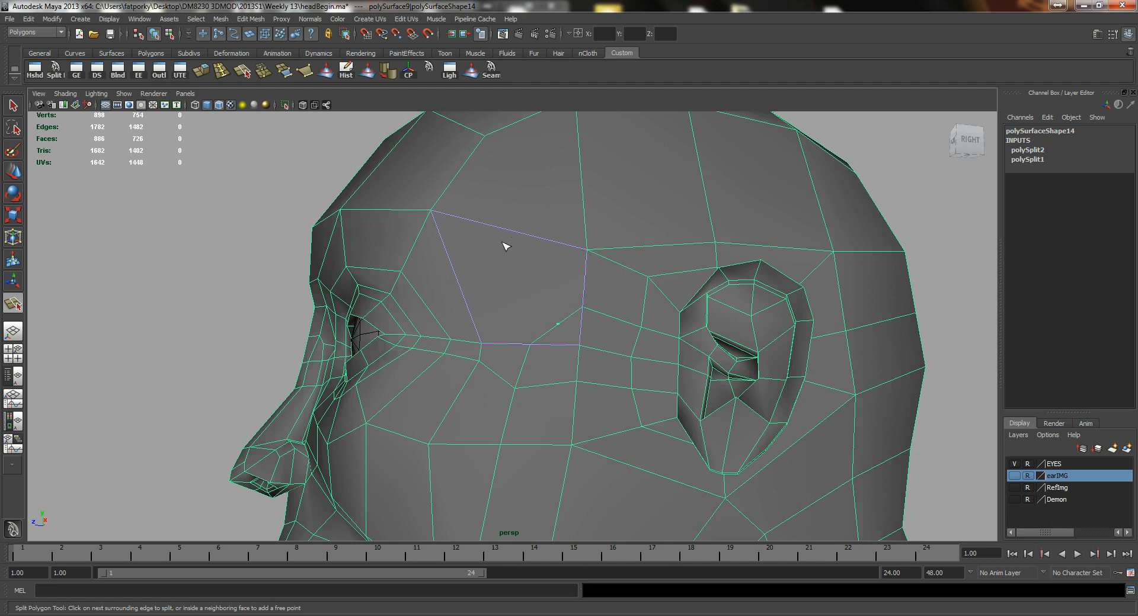
left_click_drag(495, 232, 357, 209)
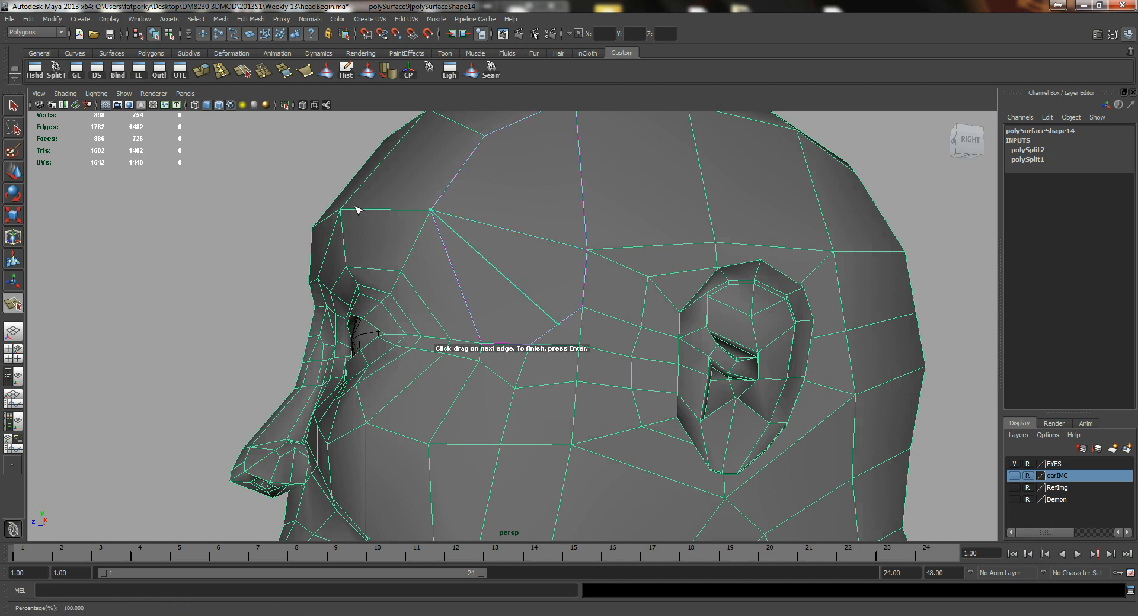
key("Return")
- Move the new temple vertex upward and toward the face to even out the surrounding faces
right_click_drag(547, 305, 513, 310)
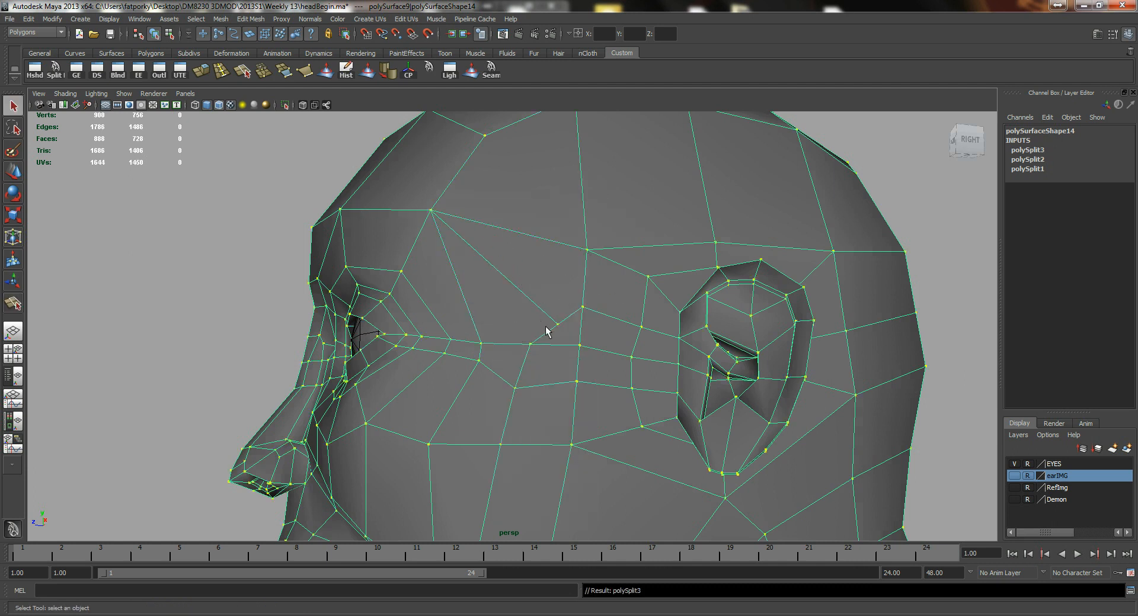
left_click(559, 325)
key("w")
left_click_drag(558, 288, 557, 274)
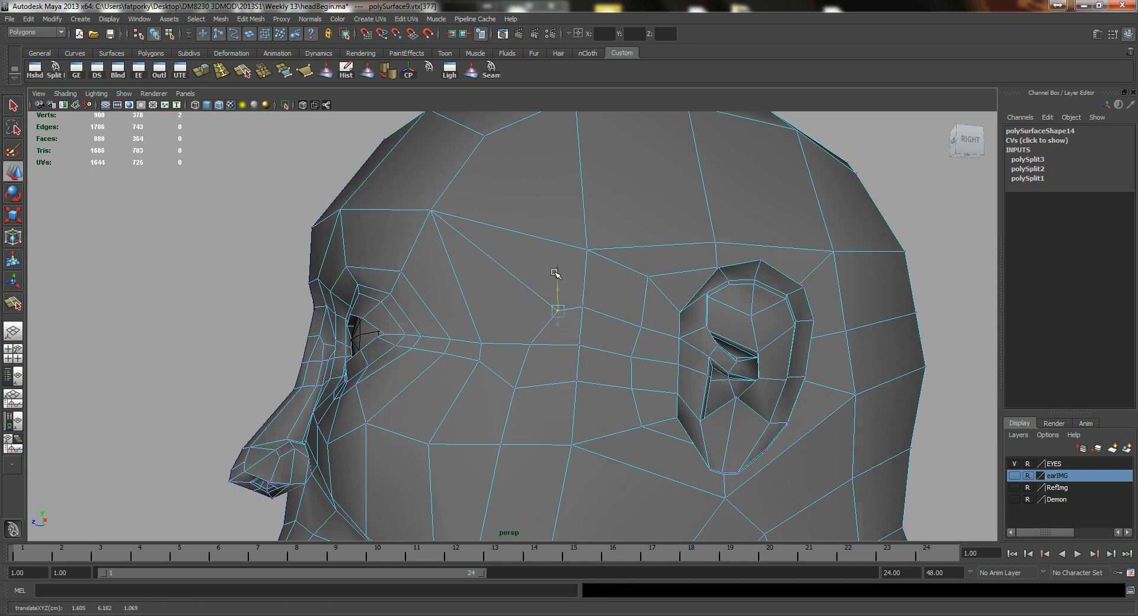
left_click_drag(518, 309, 504, 306)
- Preview the smoothed head from the side and front, and return to the unsmoothed display
right_click_drag(504, 307, 440, 316, "alt")
left_click_drag(440, 317, 606, 374, "alt")
key("3")
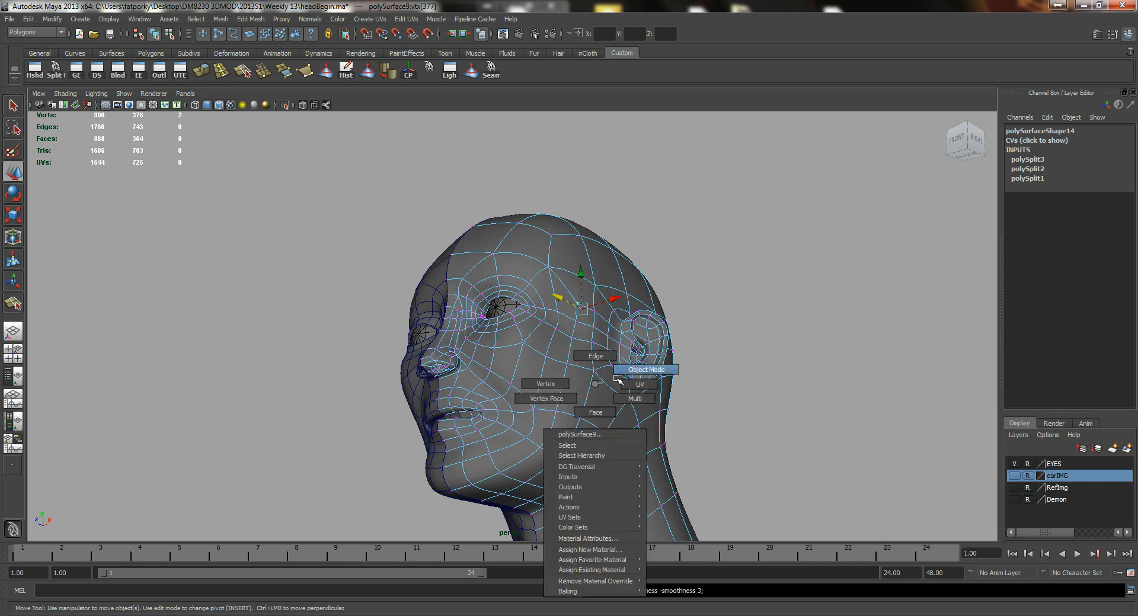
left_click(716, 410)
left_click_drag(716, 410, 457, 427, "alt")
left_click(500, 427)
key("1")
- Select the crown face beside the head's centre line and adjust its height with the Move tool
left_click_drag(521, 311, 536, 261, "alt")
right_click_drag(536, 261, 549, 229)
left_click(549, 229)
left_click_drag(549, 229, 476, 250, "alt")
left_click_drag(444, 203, 587, 243, "alt")
middle_click_drag(587, 243, 571, 260, "alt")
right_click_drag(650, 232, 649, 257)
left_click(643, 247)
left_click_drag(642, 247, 602, 221, "alt")
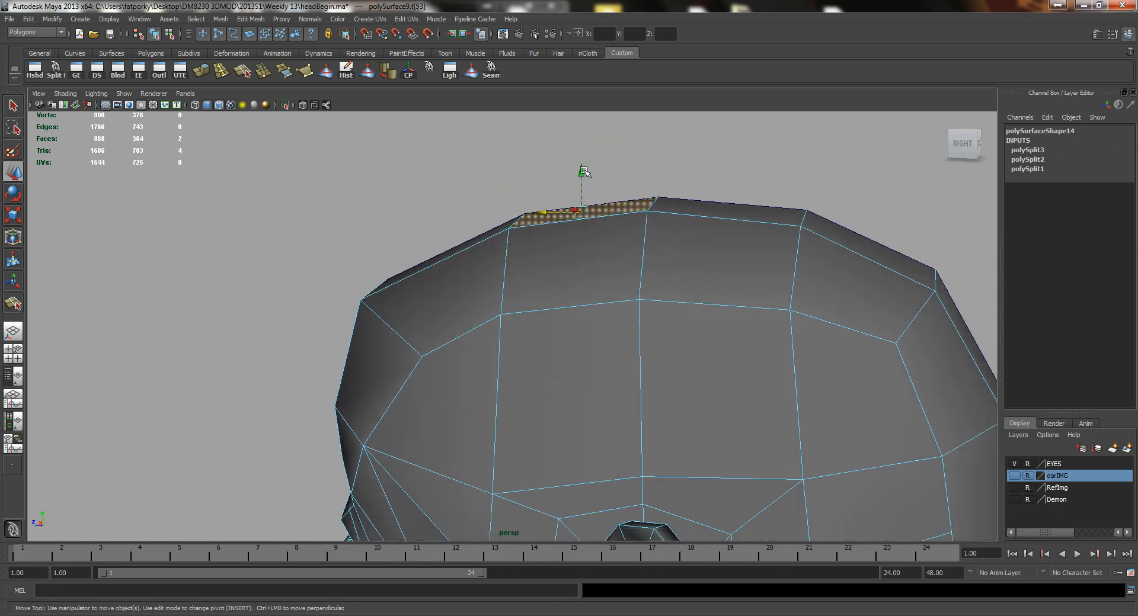
left_click_drag(584, 172, 601, 312, "alt")
- Return to object mode and examine the overall head shape from below and from the front
right_click_drag(661, 294, 661, 295)
key("3")
left_click_drag(660, 294, 439, 373, "alt")
left_click(762, 355)
left_click(579, 363)
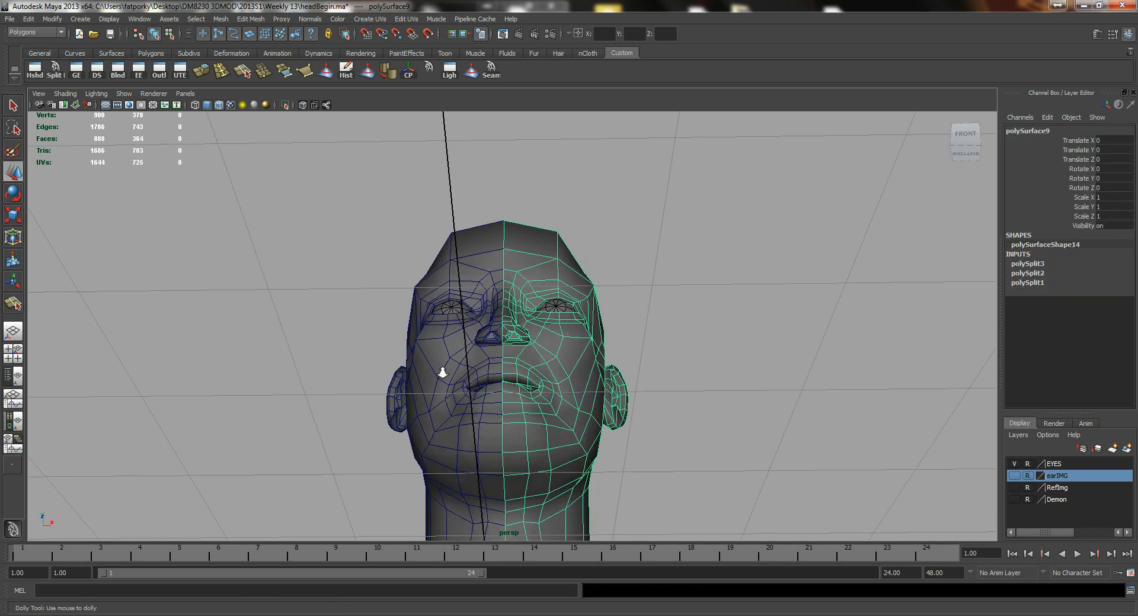
middle_click_drag(439, 373, 554, 338, "alt")
left_click_drag(554, 338, 527, 335, "alt")
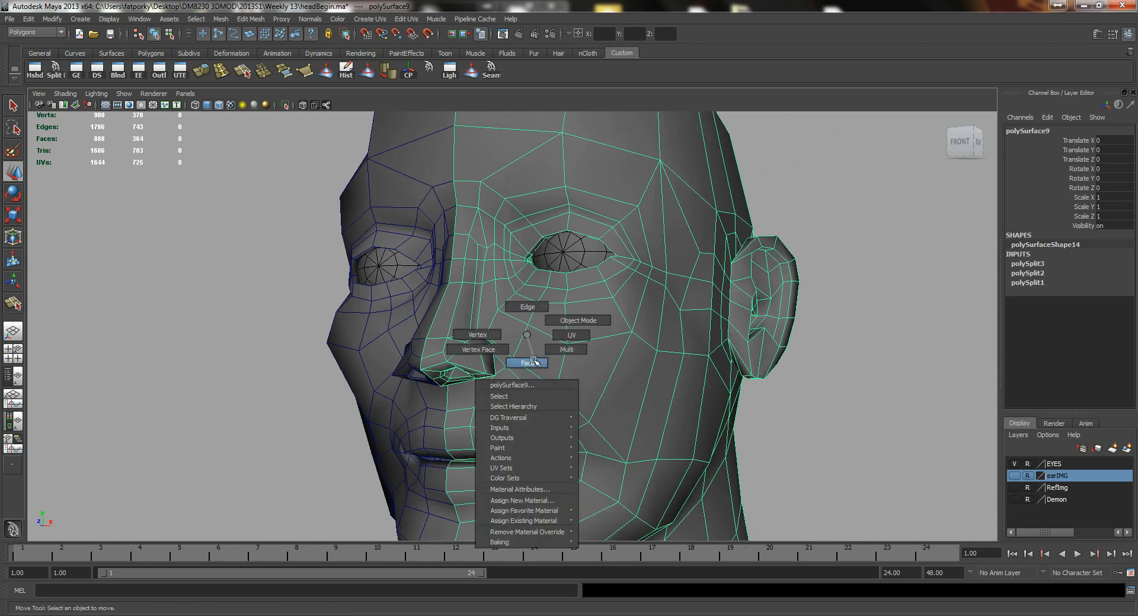
- Select the diagonal edge on the outer cheek, adjust its sideways position and return to object mode
right_click_drag(534, 362, 534, 361)
left_click(538, 353)
left_click_drag(537, 352, 536, 400, "alt")
right_click_drag(540, 404, 551, 379)
left_click(523, 395)
left_click_drag(524, 395, 611, 423, "alt")
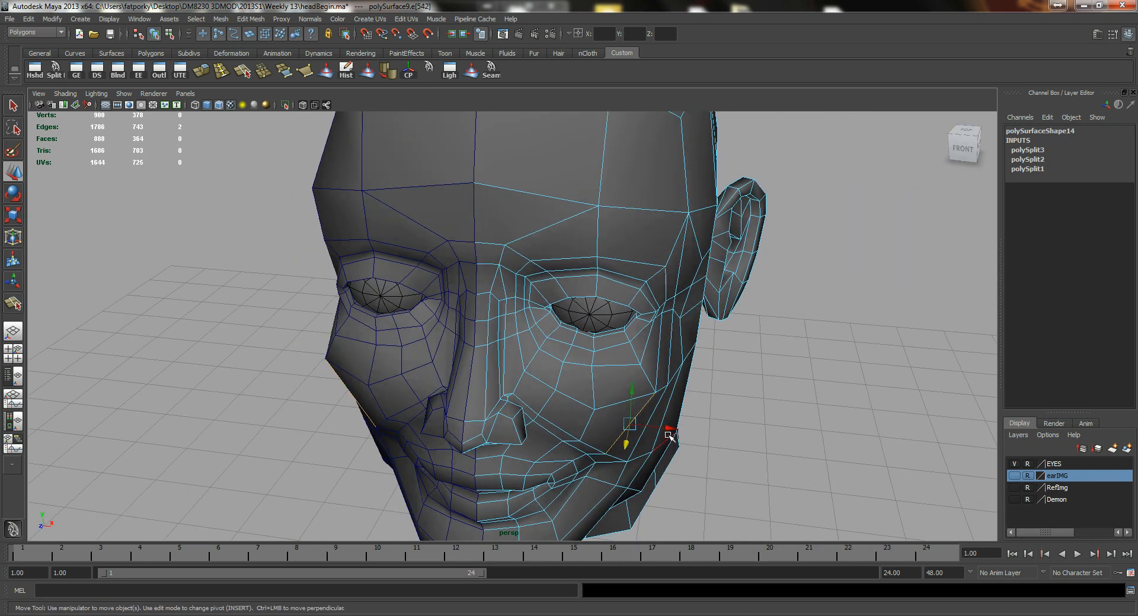
left_click_drag(670, 436, 640, 348, "alt")
right_click_drag(640, 317, 682, 315)
- Open the Sculpt Geometry Tool settings and choose the Smooth operation for the head half
mouse_move(682, 314)
left_mouse_down("alt")
mouse_move(652, 322)
mouse_move(673, 331)
left_mouse_up("alt")
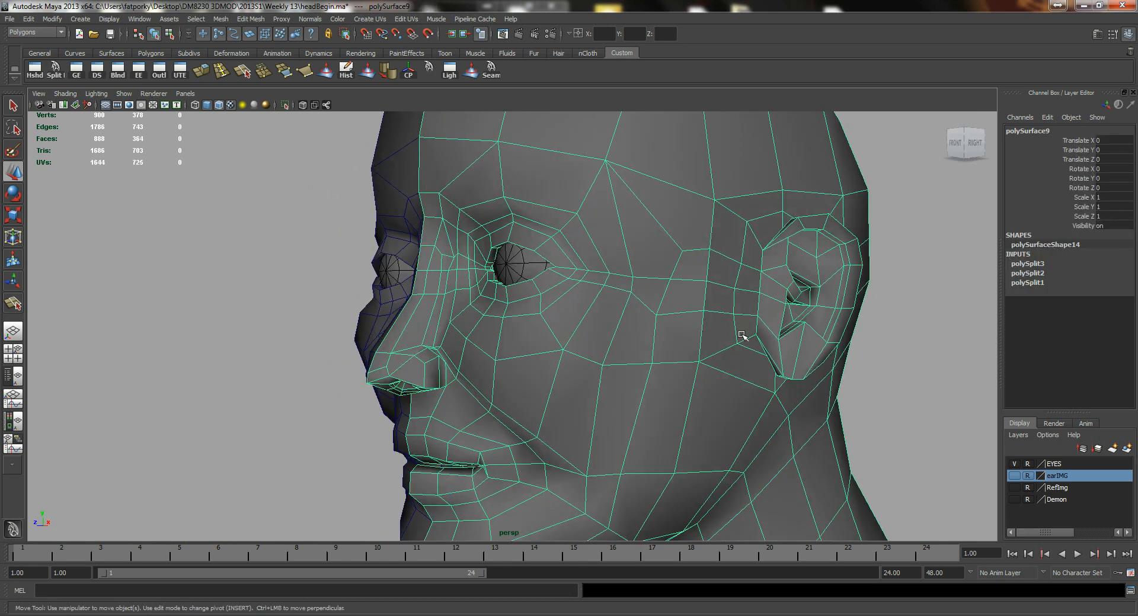
right_click_drag(742, 335, 686, 323, "alt")
left_click_drag(686, 323, 678, 334, "alt")
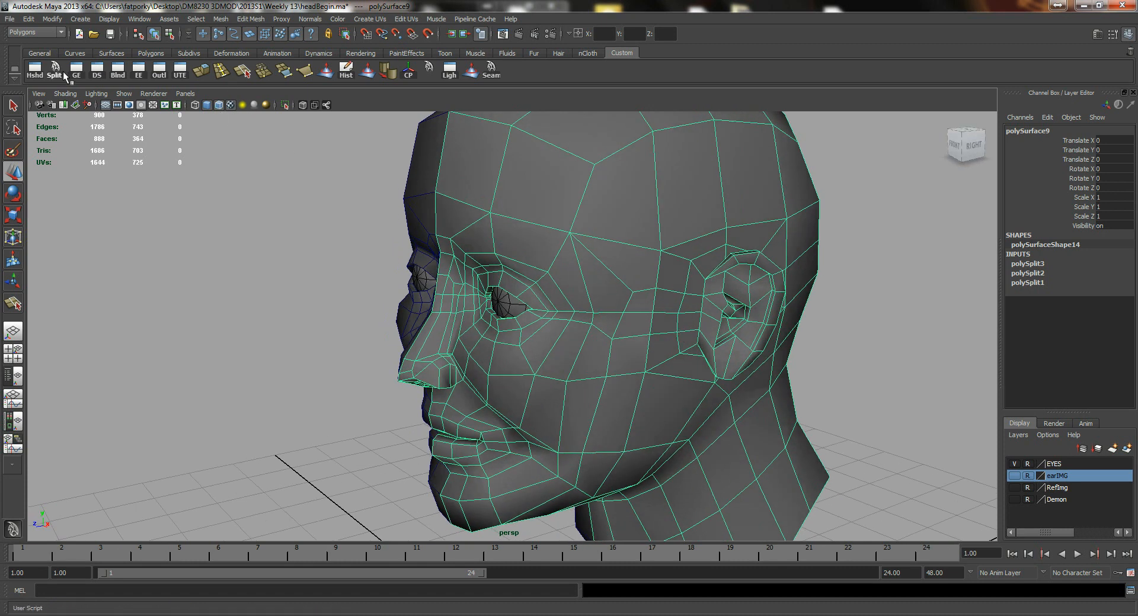
double_click(471, 70)
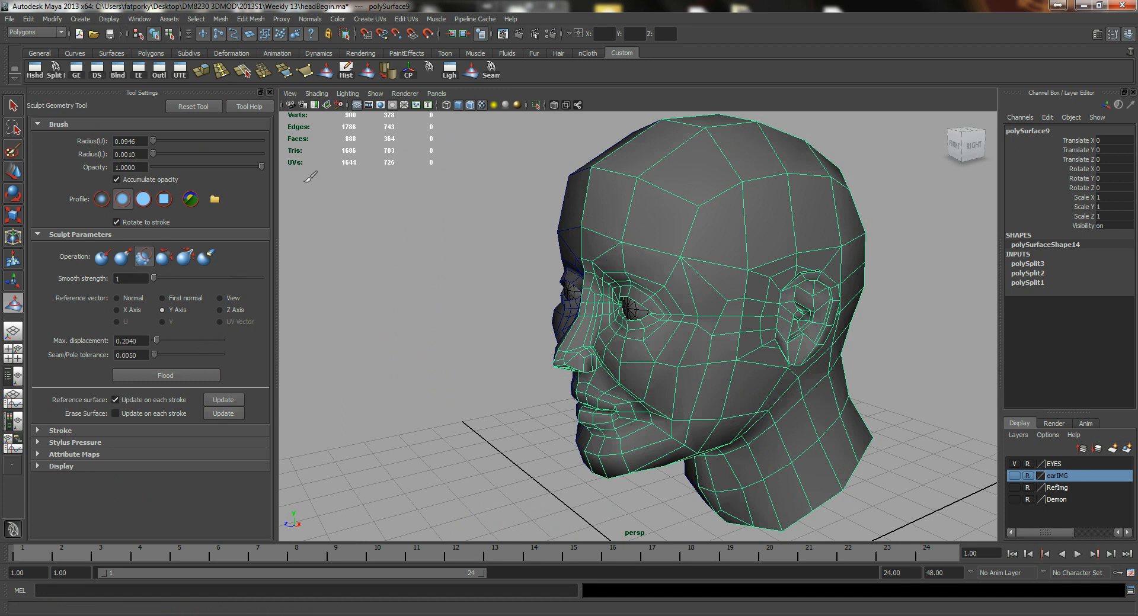
left_click(259, 19)
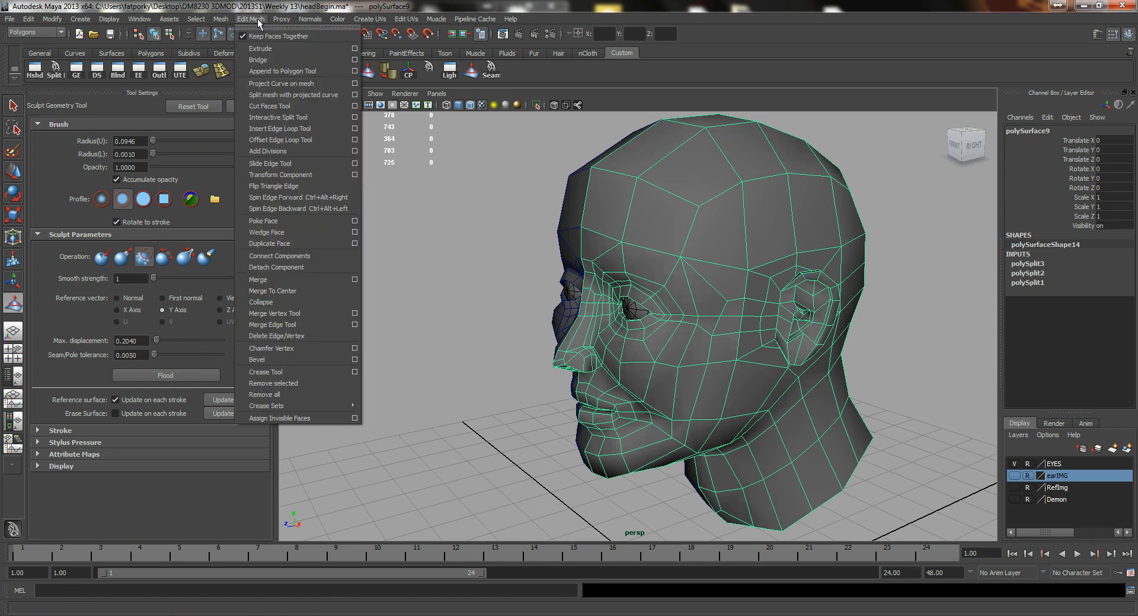
mouse_move(220, 19)
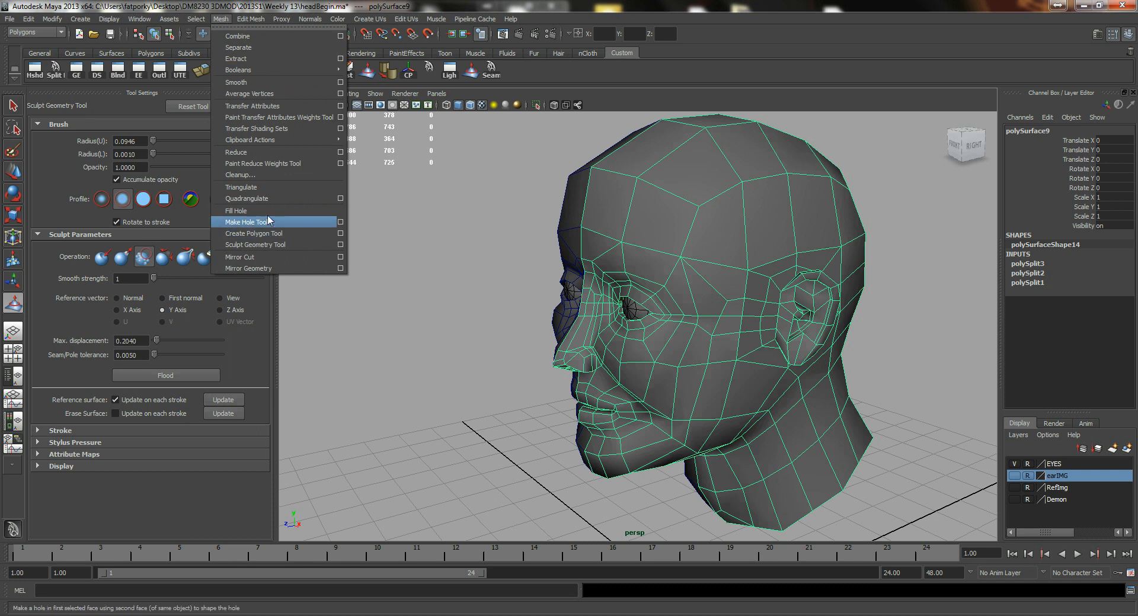
left_click(144, 261)
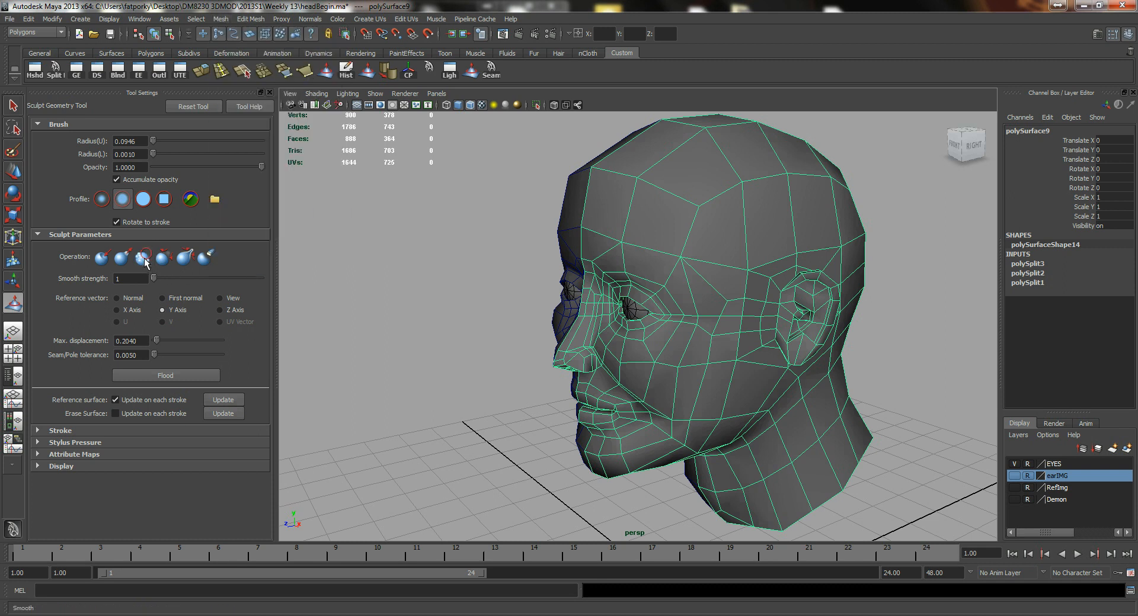
right_click_drag(510, 320, 769, 333, "alt")
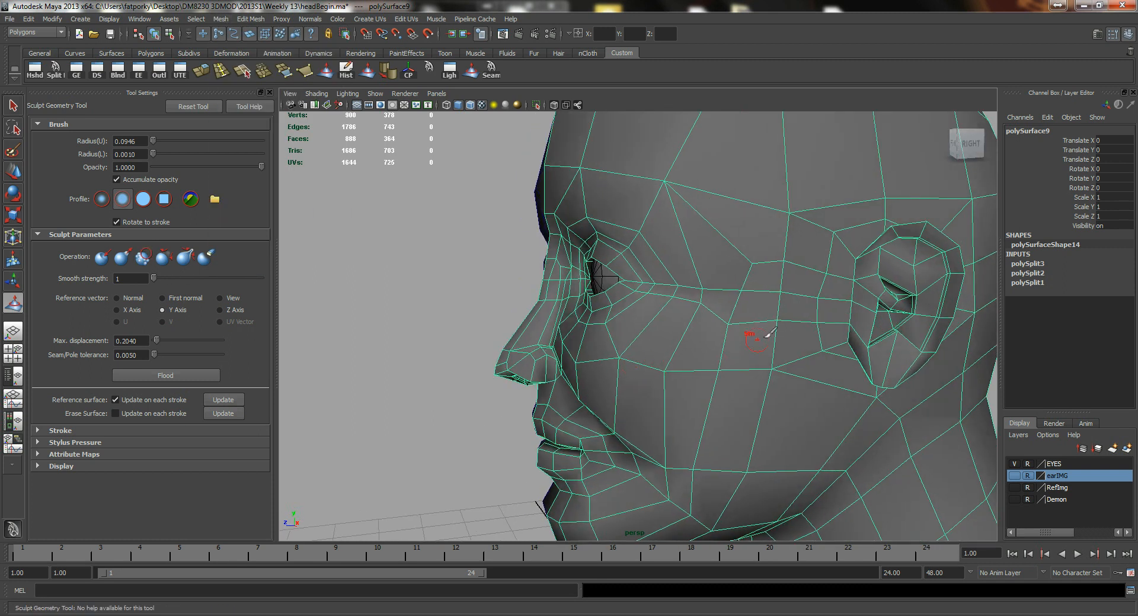
- Smooth the temple, cheek and side of the head with sculpt strokes, using Radius(U) 0.4534 and maximum displacement 0.4118
left_click_drag(766, 342, 771, 342)
mouse_move(716, 336)
left_mouse_down()
mouse_move(697, 333)
mouse_move(738, 333)
left_mouse_up()
left_click_drag(700, 379, 667, 385)
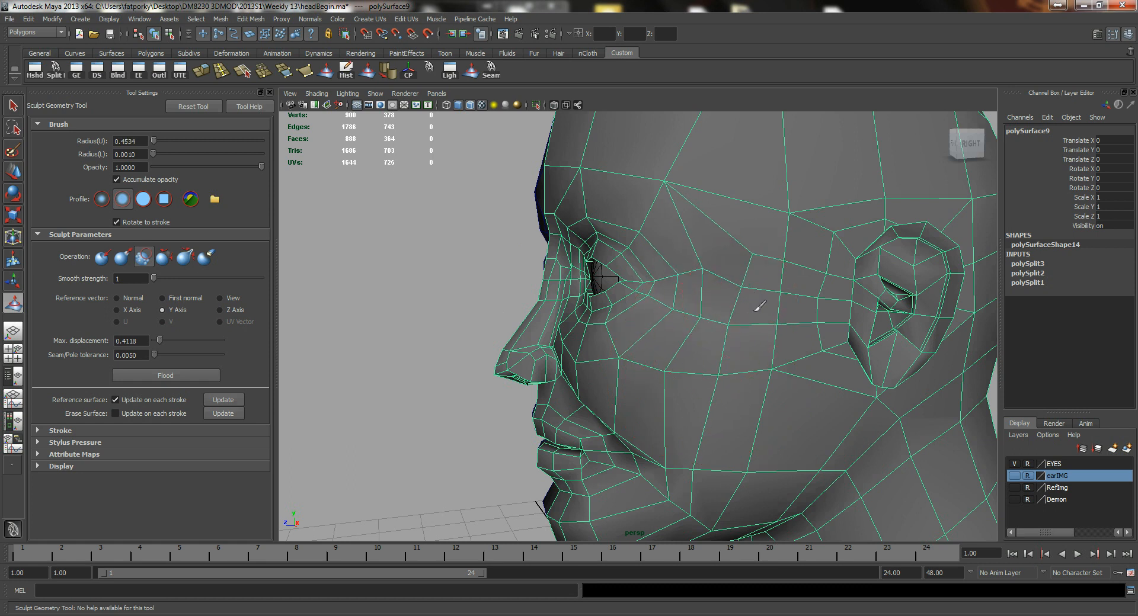
left_click_drag(756, 252, 759, 353, "alt")
mouse_move(811, 255)
left_mouse_down("alt")
mouse_move(765, 335)
mouse_move(762, 386)
mouse_move(741, 233)
mouse_move(762, 198)
mouse_move(760, 223)
mouse_move(809, 320)
mouse_move(800, 355)
mouse_move(846, 349)
mouse_move(818, 347)
mouse_move(806, 279)
left_mouse_up("alt")
left_click_drag(788, 190, 809, 222, "alt")
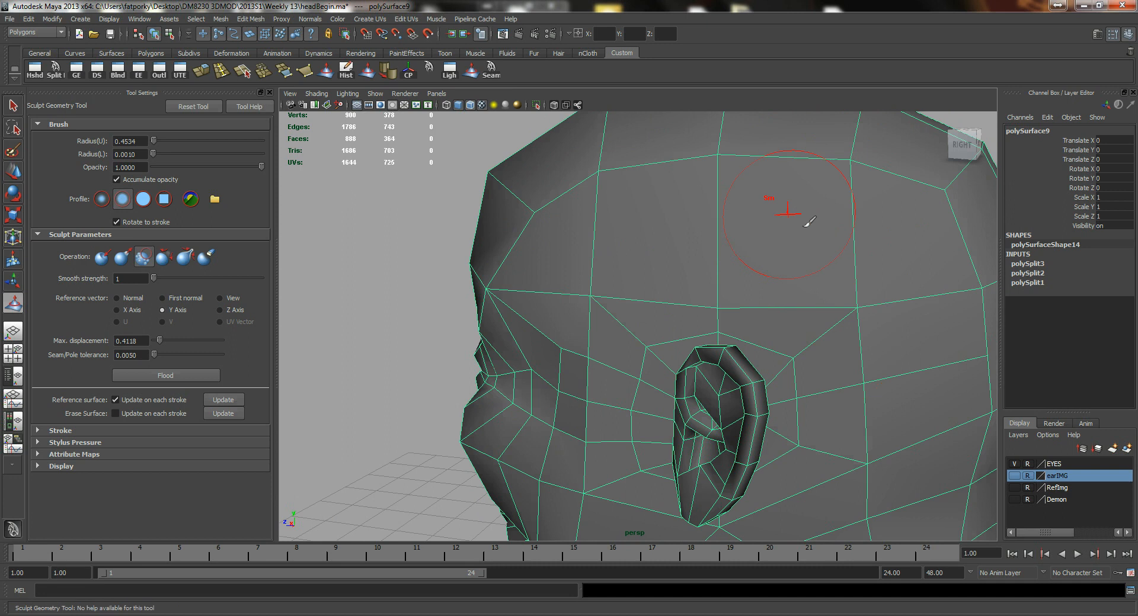
scroll(745, 266, "down", 3)
mouse_move(724, 269)
left_mouse_down("alt")
mouse_move(737, 251)
mouse_move(710, 224)
mouse_move(723, 407)
mouse_move(736, 368)
mouse_move(686, 407)
mouse_move(714, 375)
mouse_move(685, 368)
mouse_move(756, 421)
mouse_move(701, 378)
mouse_move(685, 406)
mouse_move(703, 416)
mouse_move(683, 425)
mouse_move(734, 473)
mouse_move(752, 437)
mouse_move(787, 412)
mouse_move(751, 394)
left_mouse_up("alt")
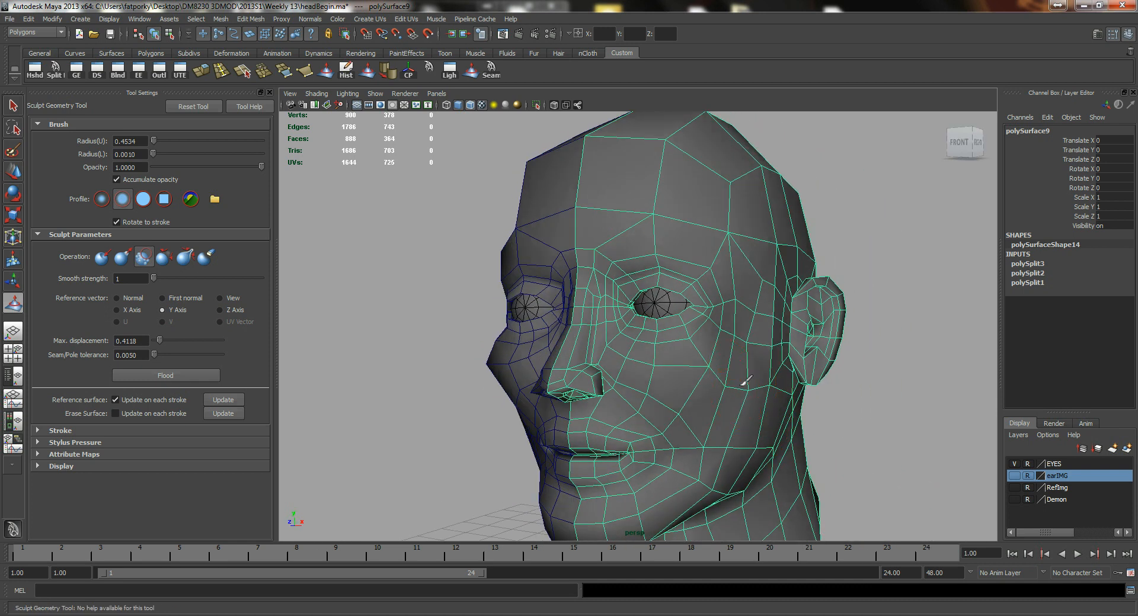
mouse_move(769, 323)
left_mouse_down("alt")
mouse_move(734, 330)
mouse_move(735, 249)
mouse_move(752, 241)
left_mouse_up("alt")
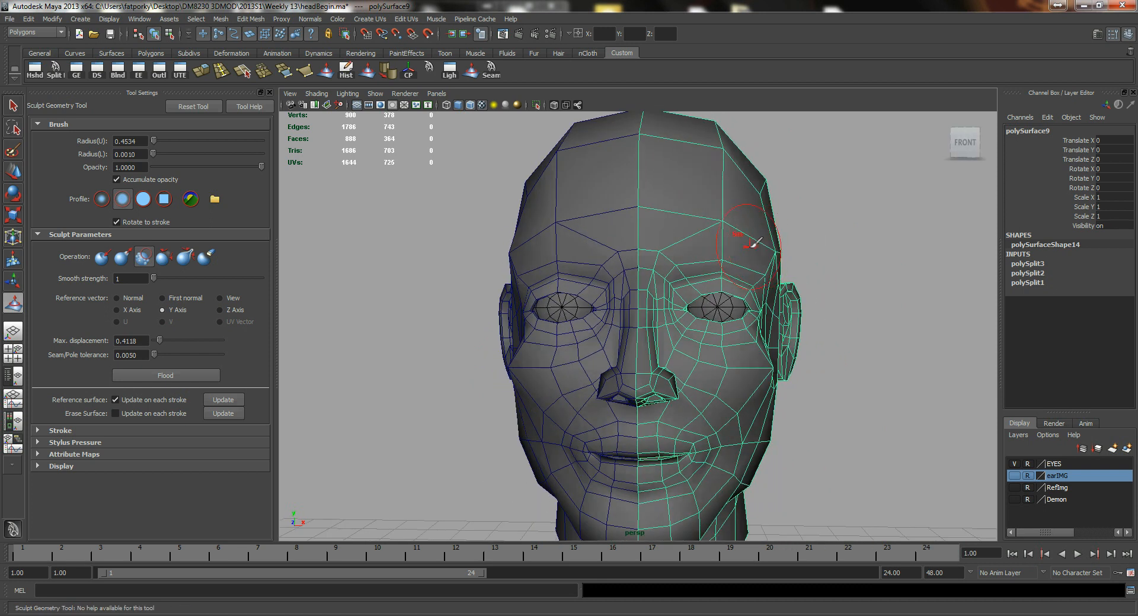
- Select the cheek vertex below the eye's outer corner and adjust its sideways position with the Move tool
key("q")
left_click_drag(758, 310, 739, 330, "alt")
right_click_drag(717, 335, 720, 321)
left_click(723, 319)
key("w")
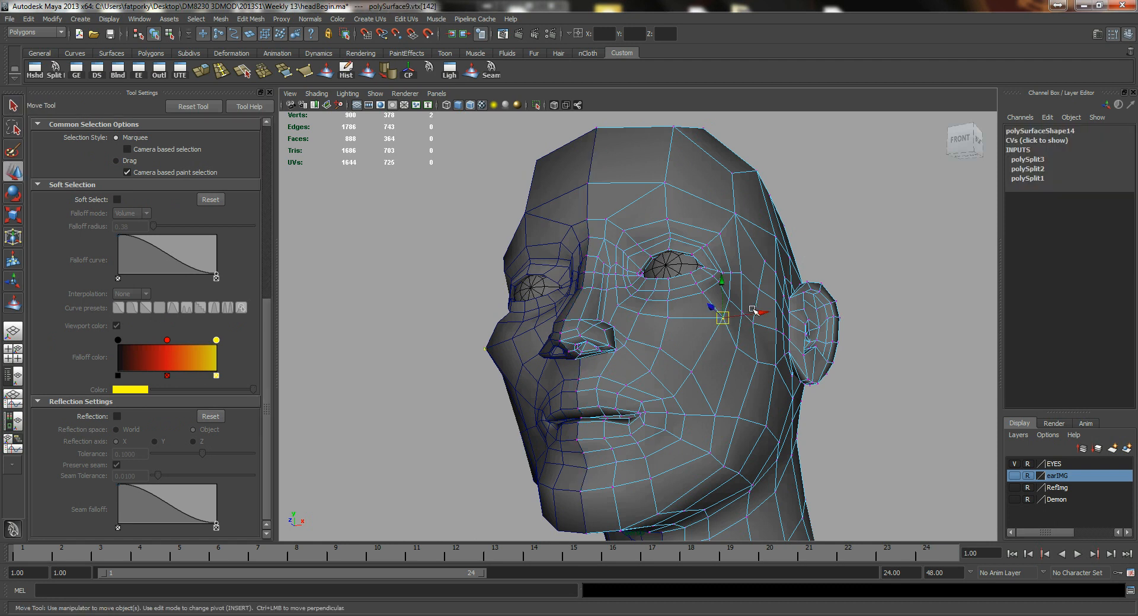
left_click_drag(749, 320, 691, 381, "alt")
key("q")
right_click_drag(691, 381, 725, 363)
scroll(688, 348, "down", 3)
- Select the vertical chain of three temple edges beside the eye and move it sideways
left_click_drag(682, 345, 732, 412, "alt")
middle_click_drag(731, 412, 692, 378, "alt")
left_click_drag(692, 378, 604, 287, "alt")
scroll(615, 338, "up", 3)
right_click_drag(604, 287, 612, 238)
left_click(613, 238)
left_click_drag(612, 237, 616, 217, "alt")
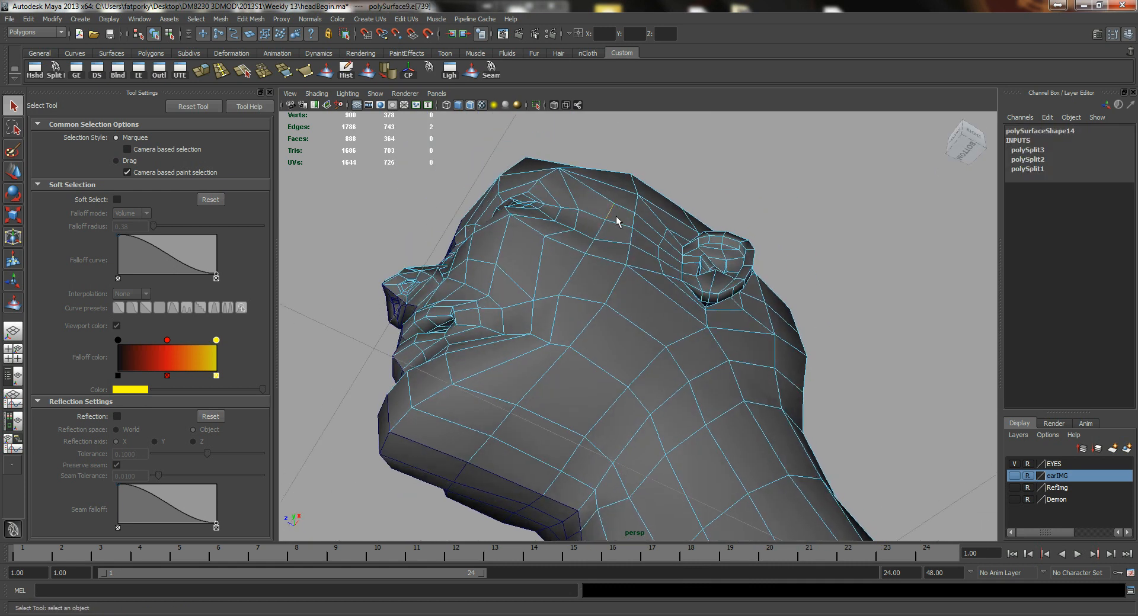
left_click_drag(593, 251, 686, 356, "alt")
key("w")
left_click(700, 348, "shift")
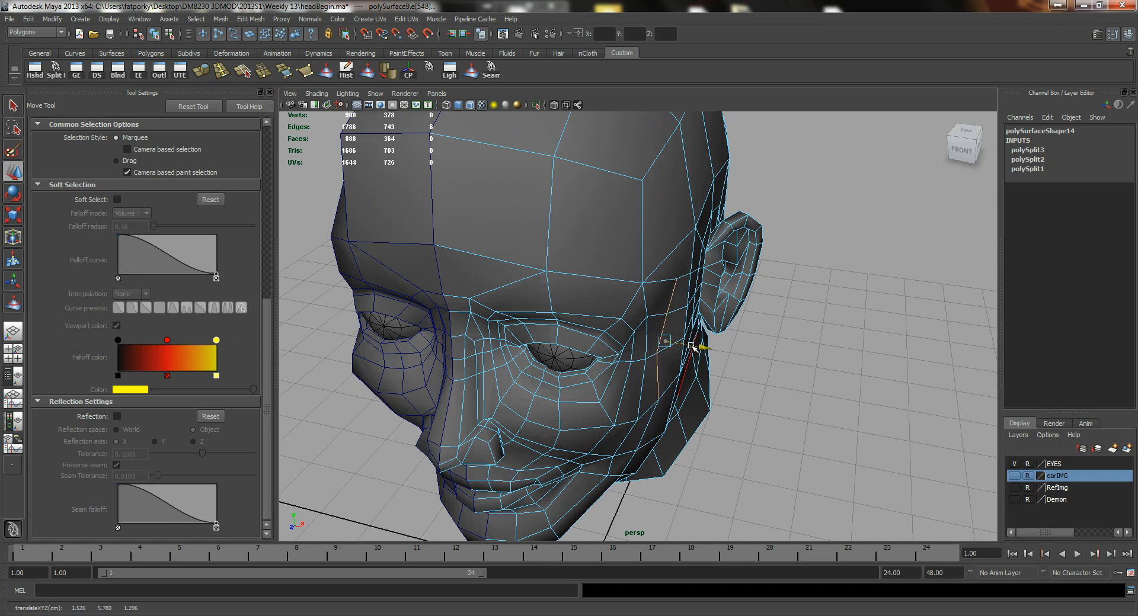
- Select a single temple edge from that chain and adjust its sideways position
left_click(686, 343)
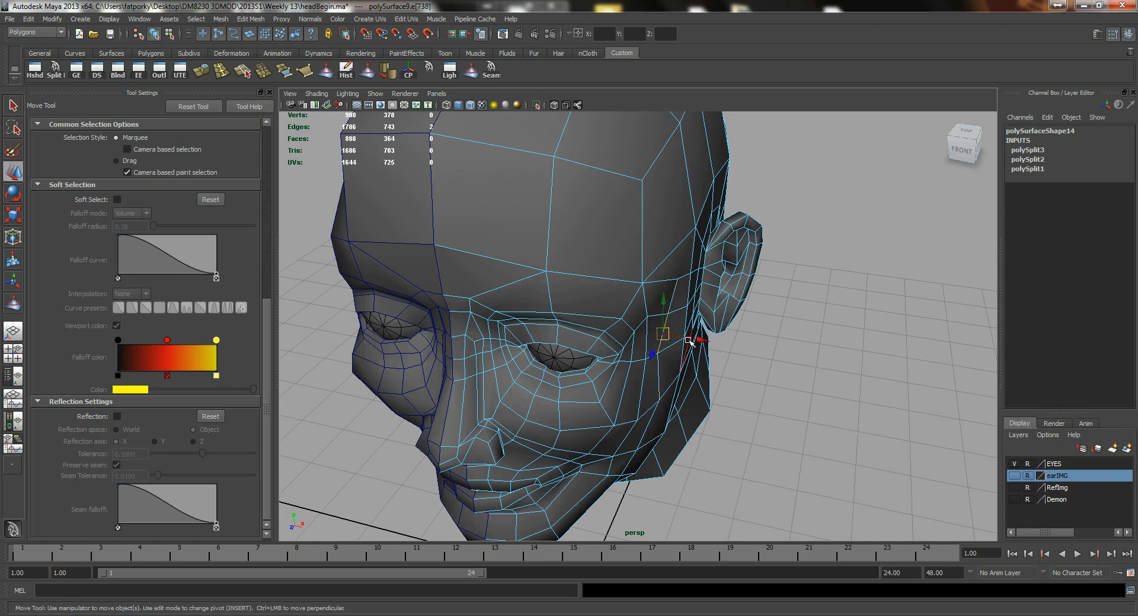
left_click(666, 332)
left_click_drag(666, 332, 662, 395, "alt")
key("q")
- Pick the temple face between the eye and ear, clear the selection and check the head's overall shape
right_click(623, 322)
left_click(628, 310)
key("w")
key("q")
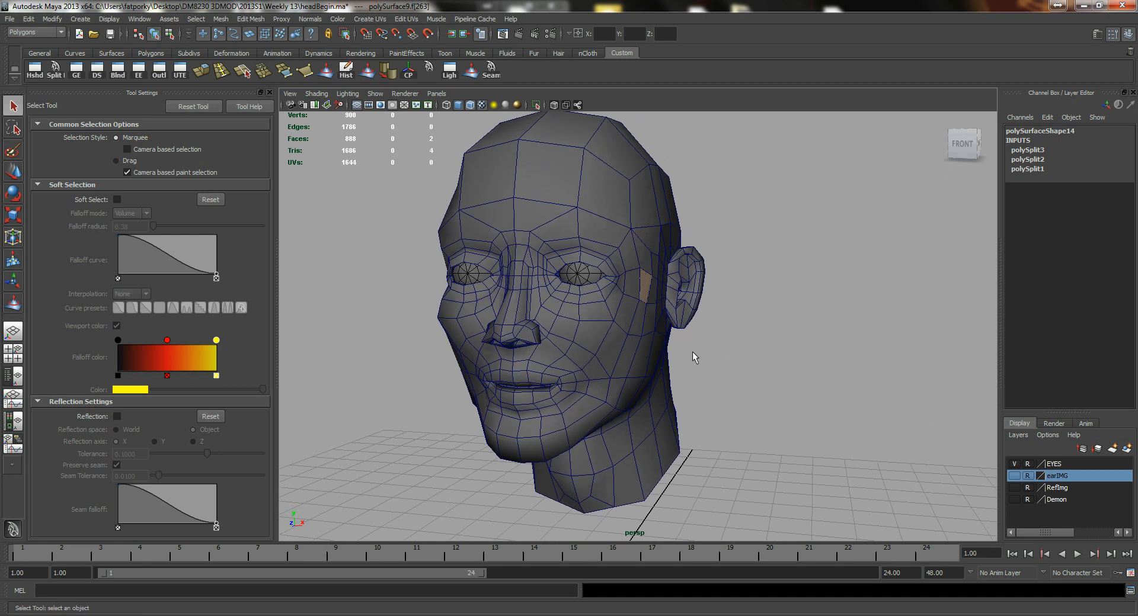
left_click(723, 382)
right_click_drag(616, 378, 636, 374, "alt")
left_click_drag(636, 375, 641, 391, "alt")
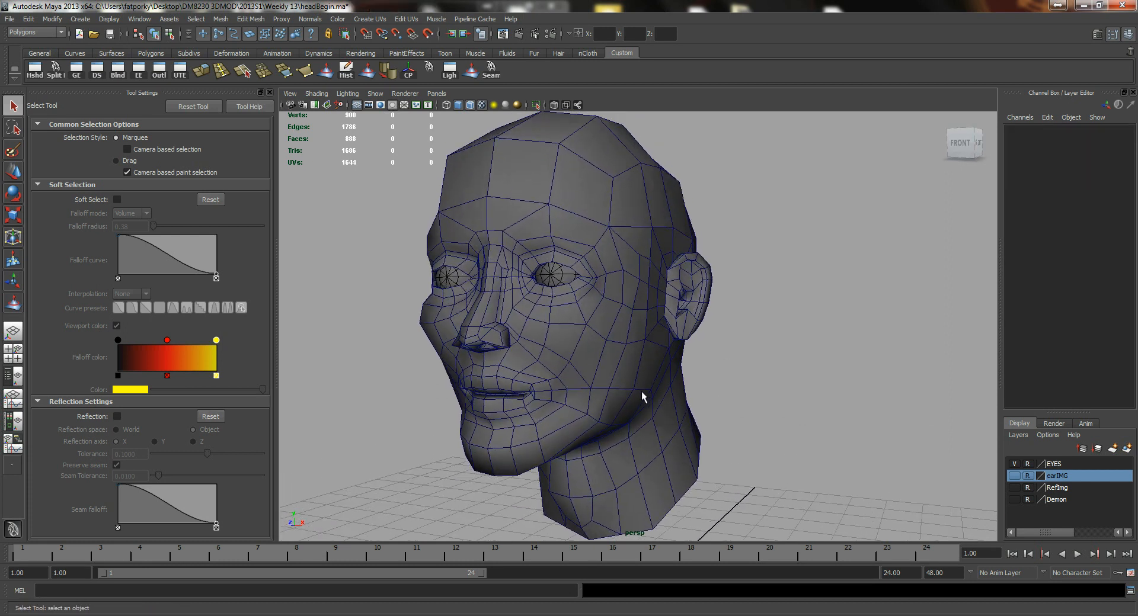